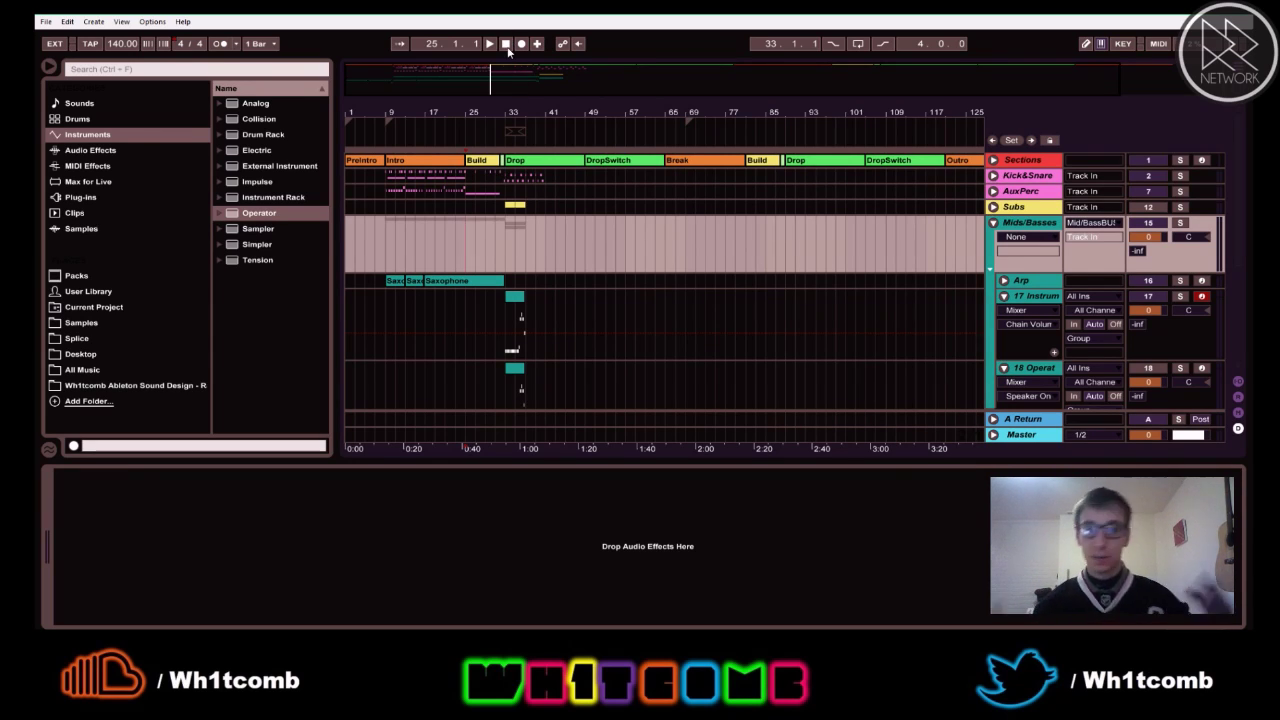
- Play back the arrangement from the Intro section to review the song so far
{"action": "key", "text": "space"}
{"action": "key", "text": "space"}
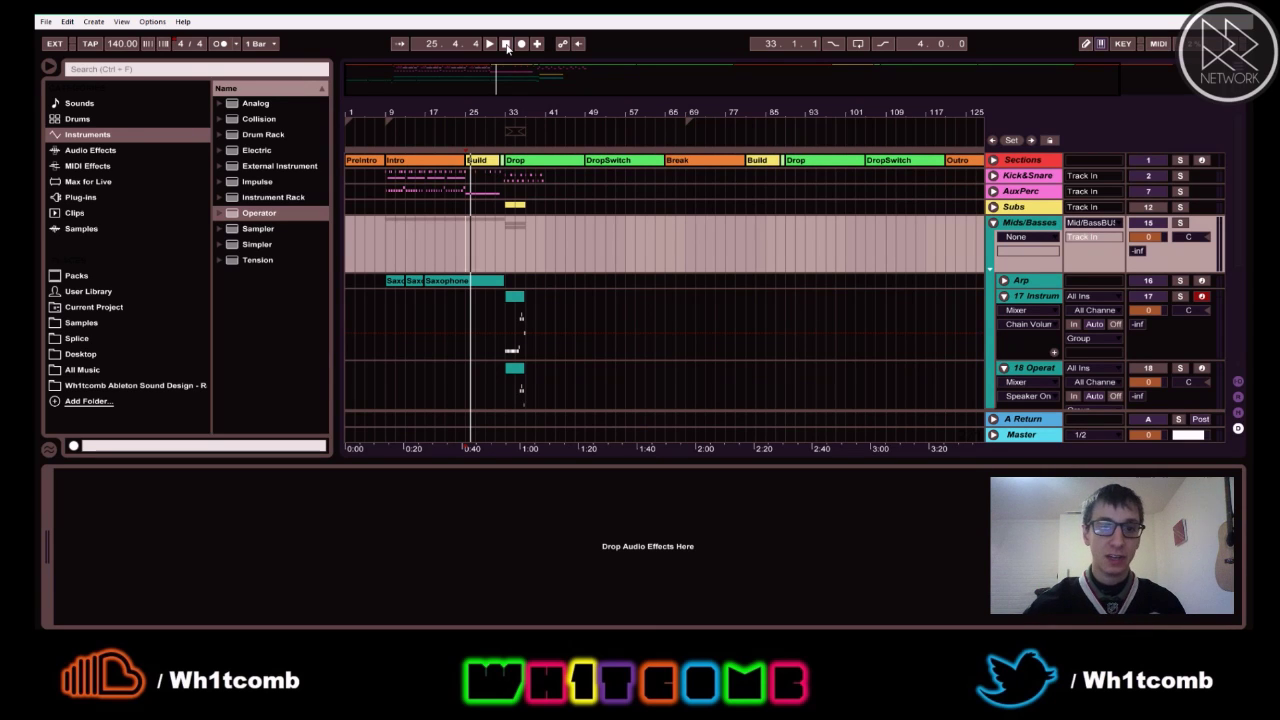
{"action": "mouse_move", "coordinate": [485, 111]}
{"action": "left_mouse_down"}
{"action": "mouse_move", "coordinate": [485, 130]}
{"action": "mouse_move", "coordinate": [485, 110]}
{"action": "left_mouse_up"}
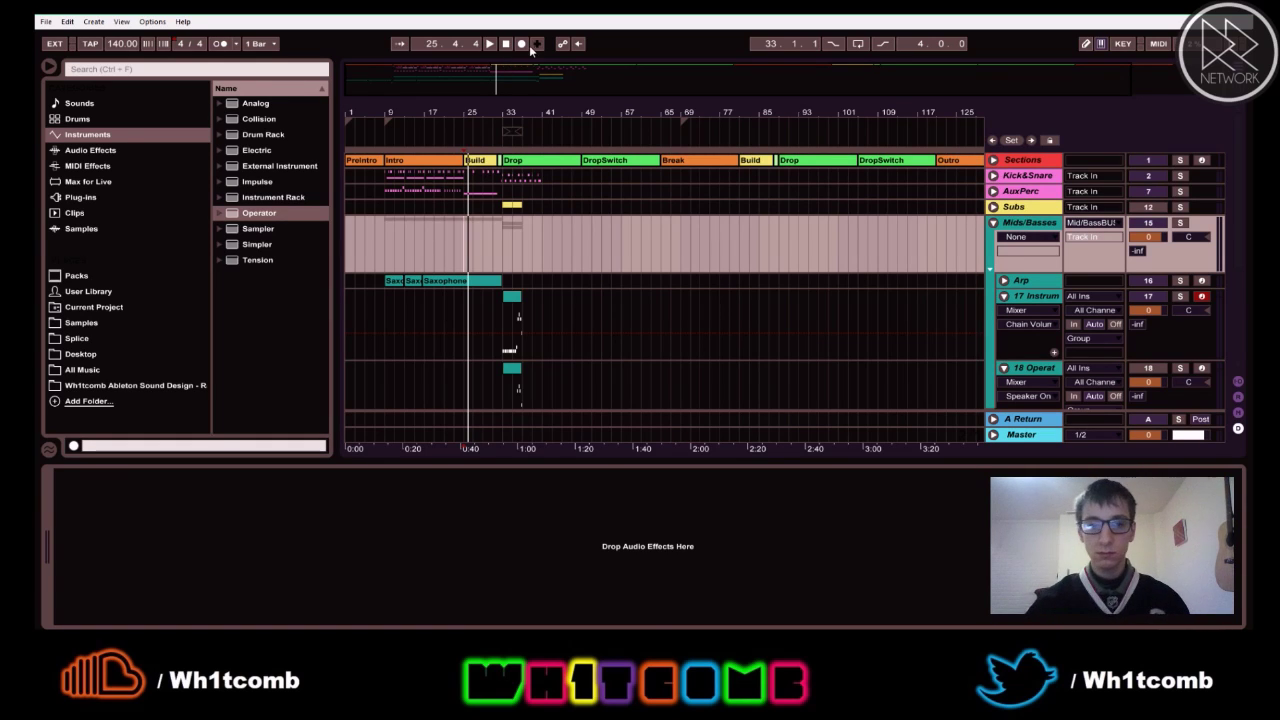
{"action": "left_click", "coordinate": [505, 43]}
{"action": "key", "text": "space"}
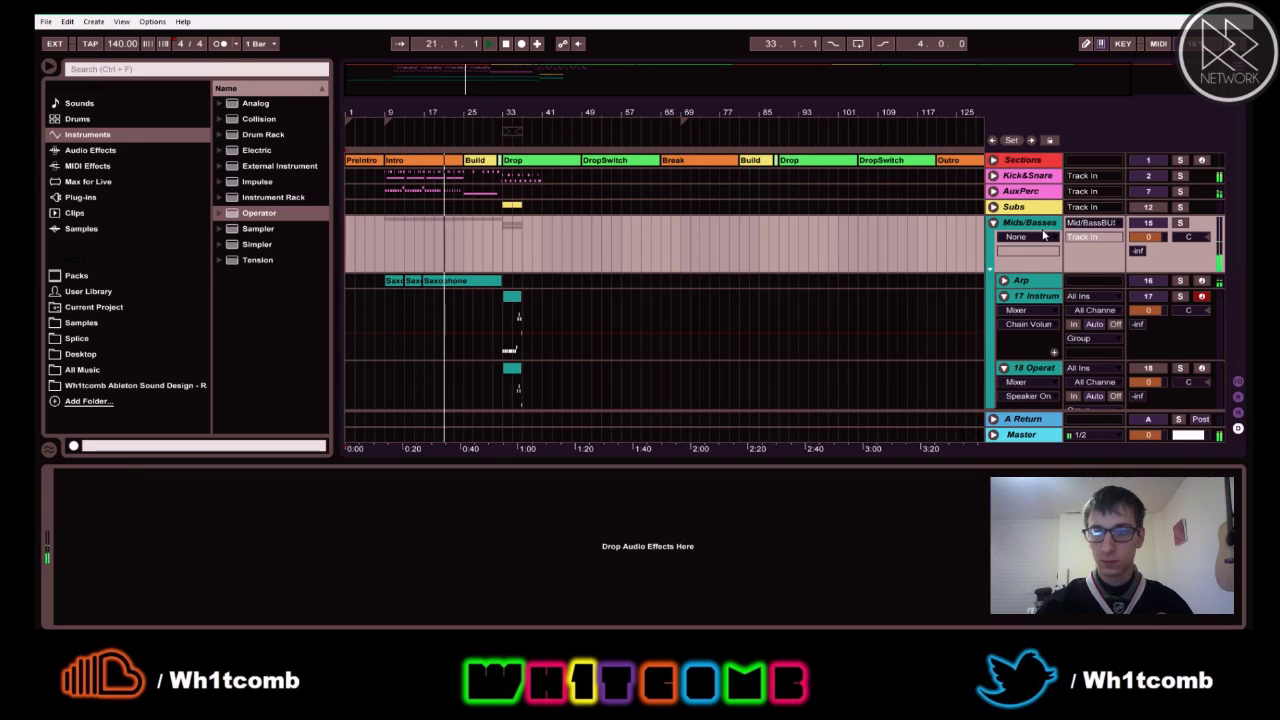
- Collapse the Mids/Basses group and expand the Vocals group to show its MainVox and DropChop tracks
{"action": "scroll", "coordinate": [997, 194], "scroll_direction": "down", "scroll_amount": 2}
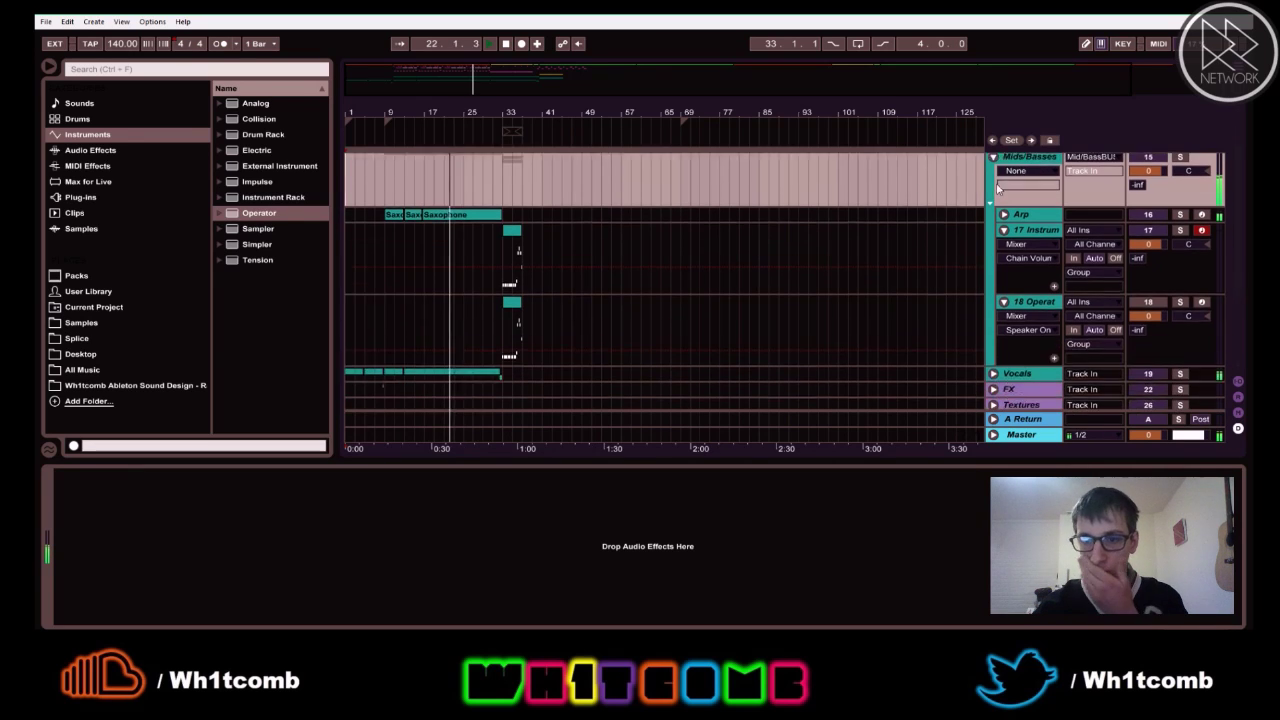
{"action": "left_click", "coordinate": [993, 189]}
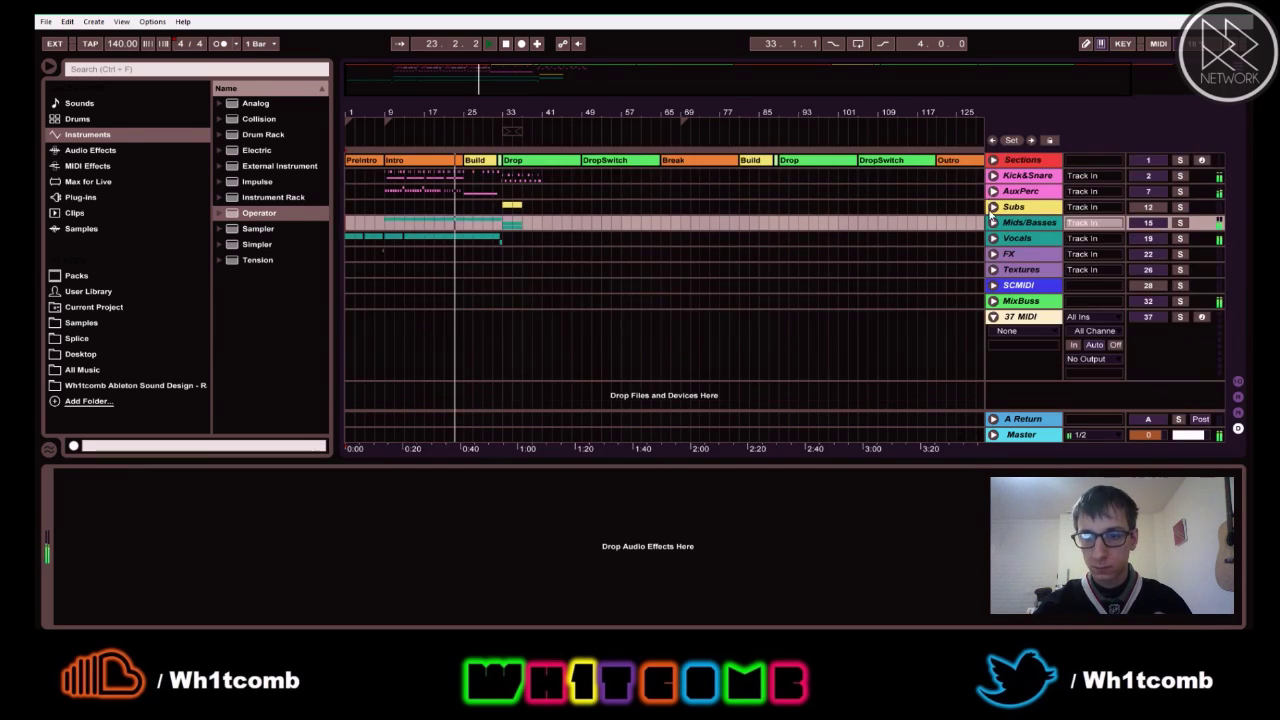
{"action": "left_click", "coordinate": [993, 239]}
{"action": "scroll", "coordinate": [960, 244], "scroll_direction": "down", "scroll_amount": 3}
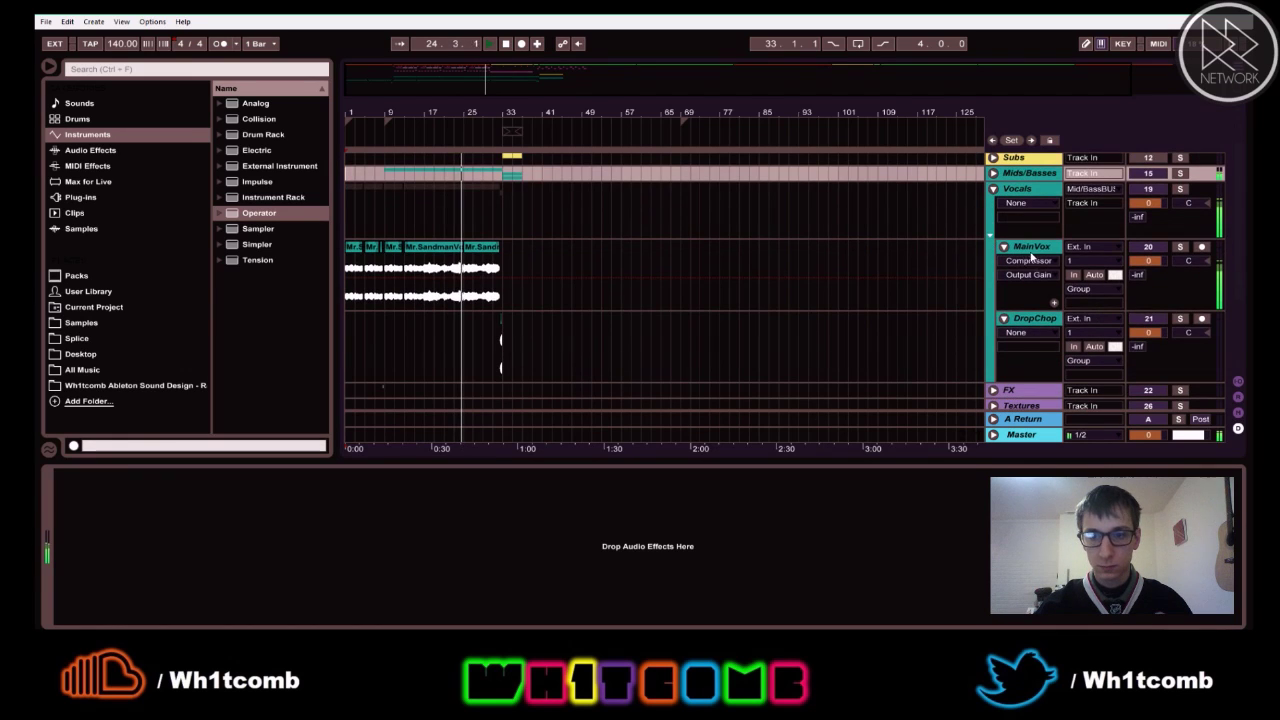
- Set the Compressor's output gain on the MainVox track to 7 dB
{"action": "left_click", "coordinate": [916, 250]}
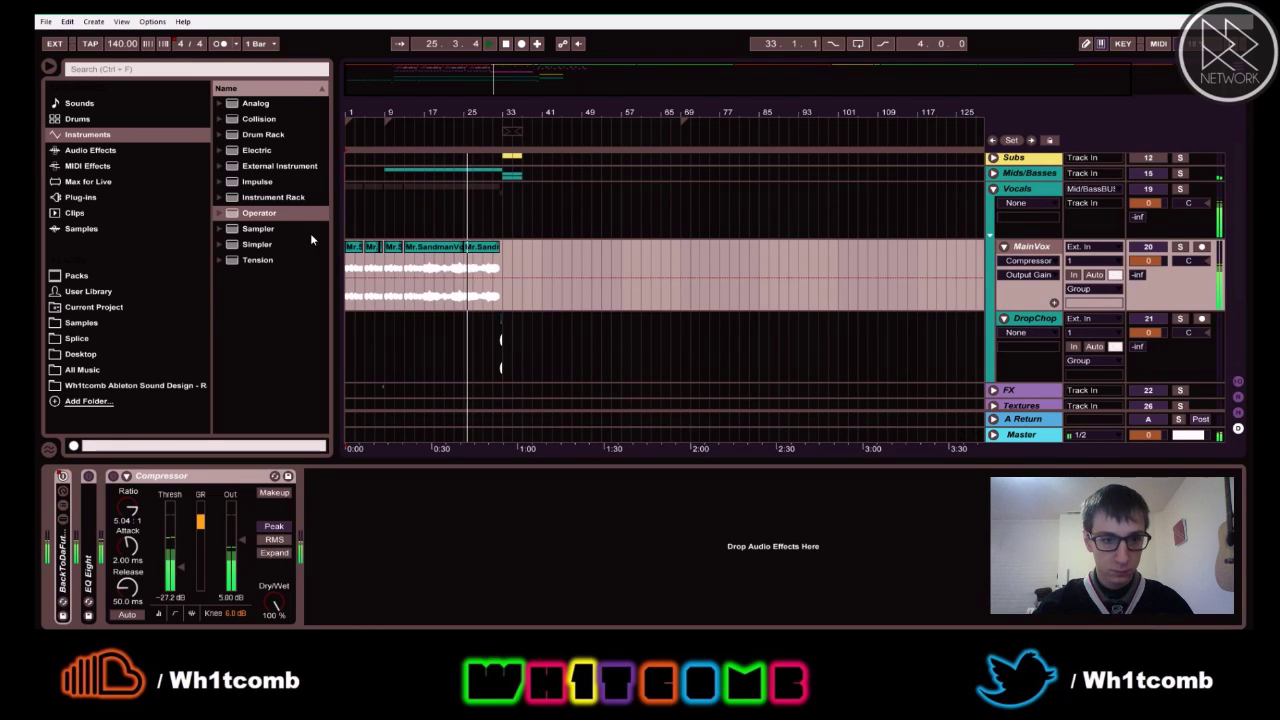
{"action": "left_click", "coordinate": [502, 250]}
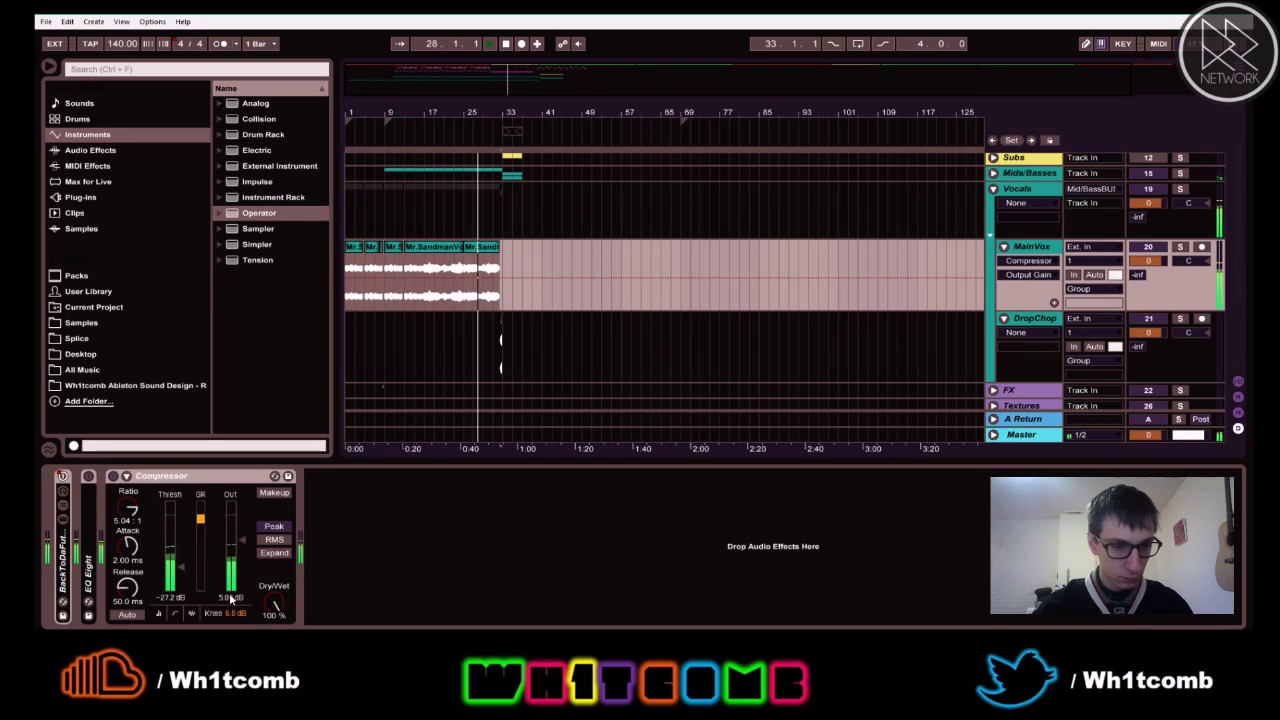
{"action": "type", "text": "7"}
{"action": "key", "text": "Return"}
- Check the track levels in the Session mixer, return to the arrangement and listen into the Drop before stopping playback
{"action": "key", "text": "Tab"}
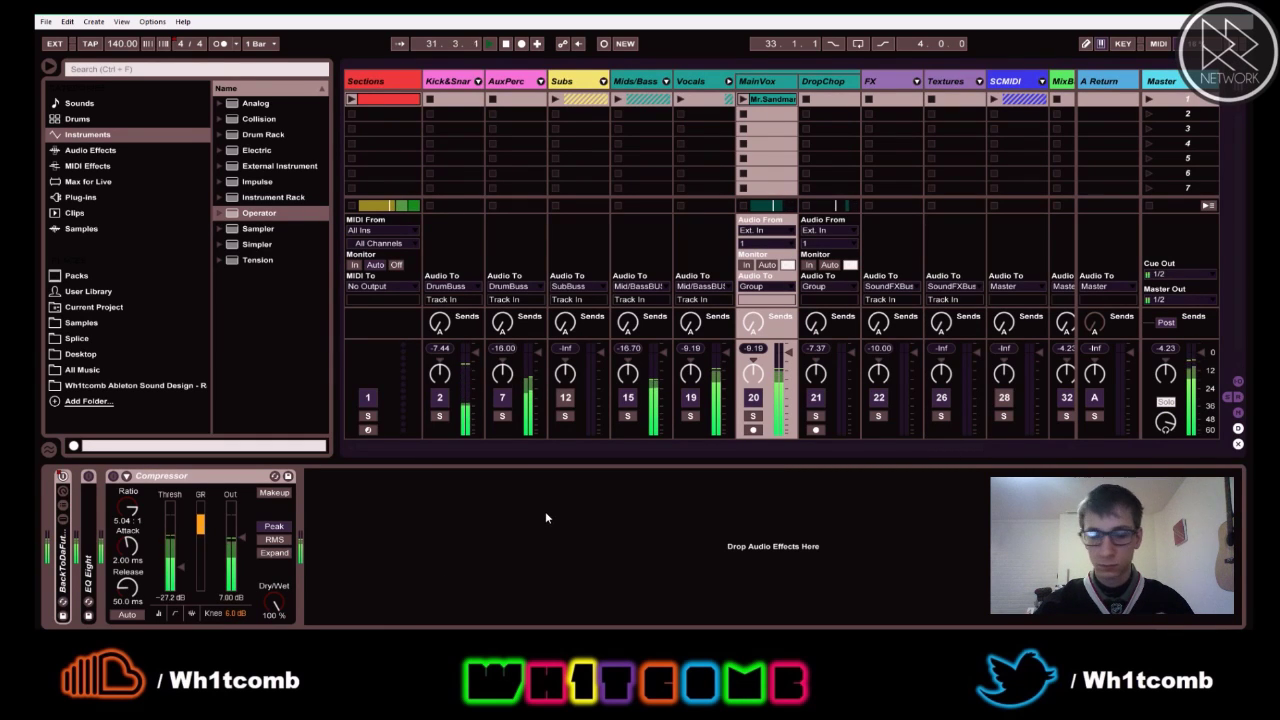
{"action": "key", "text": "Tab"}
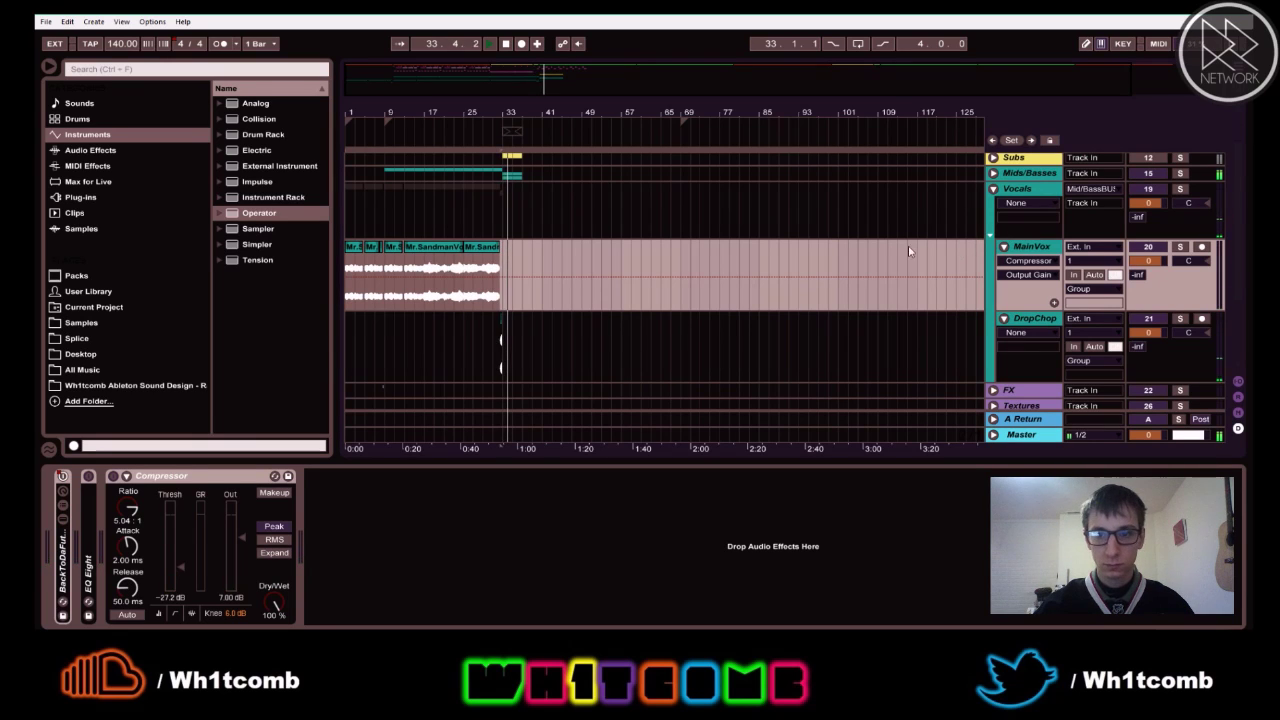
{"action": "left_click", "coordinate": [495, 262]}
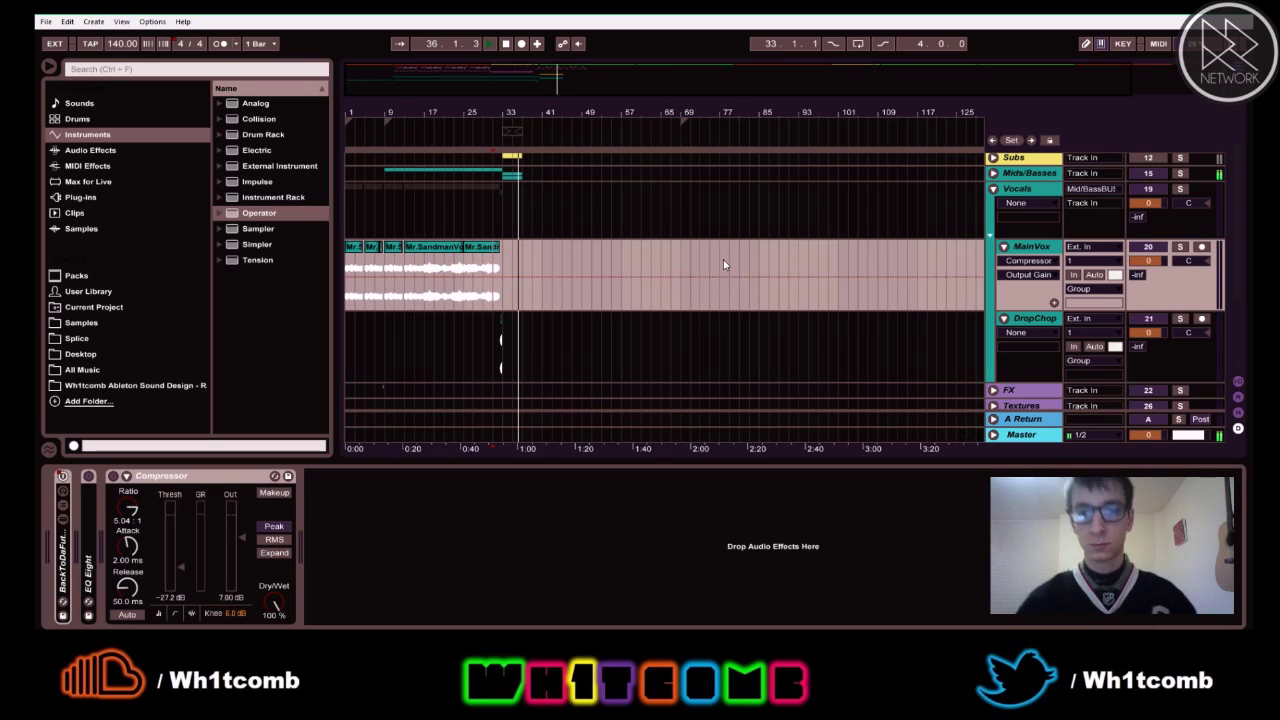
{"action": "key", "text": "space"}
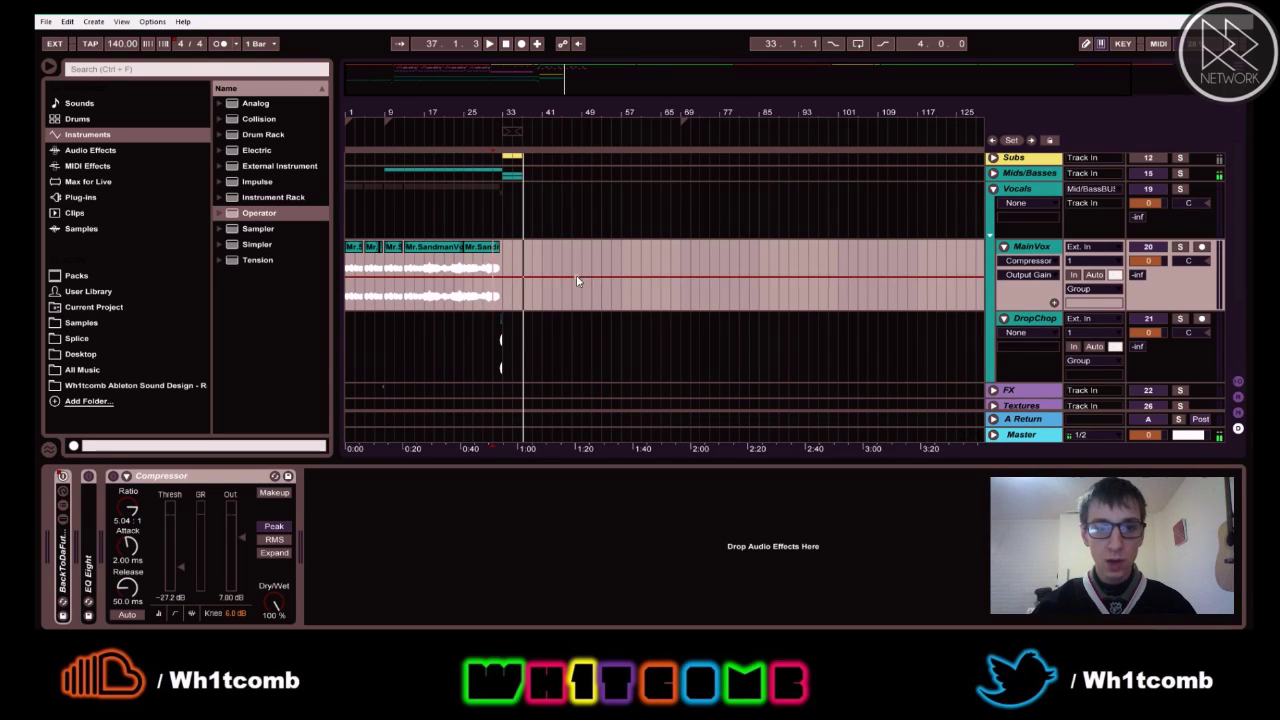
- Collapse the Vocals group and expand the Mids/Basses group around the start of the Drop
{"action": "scroll", "coordinate": [745, 260], "scroll_direction": "up", "scroll_amount": 2}
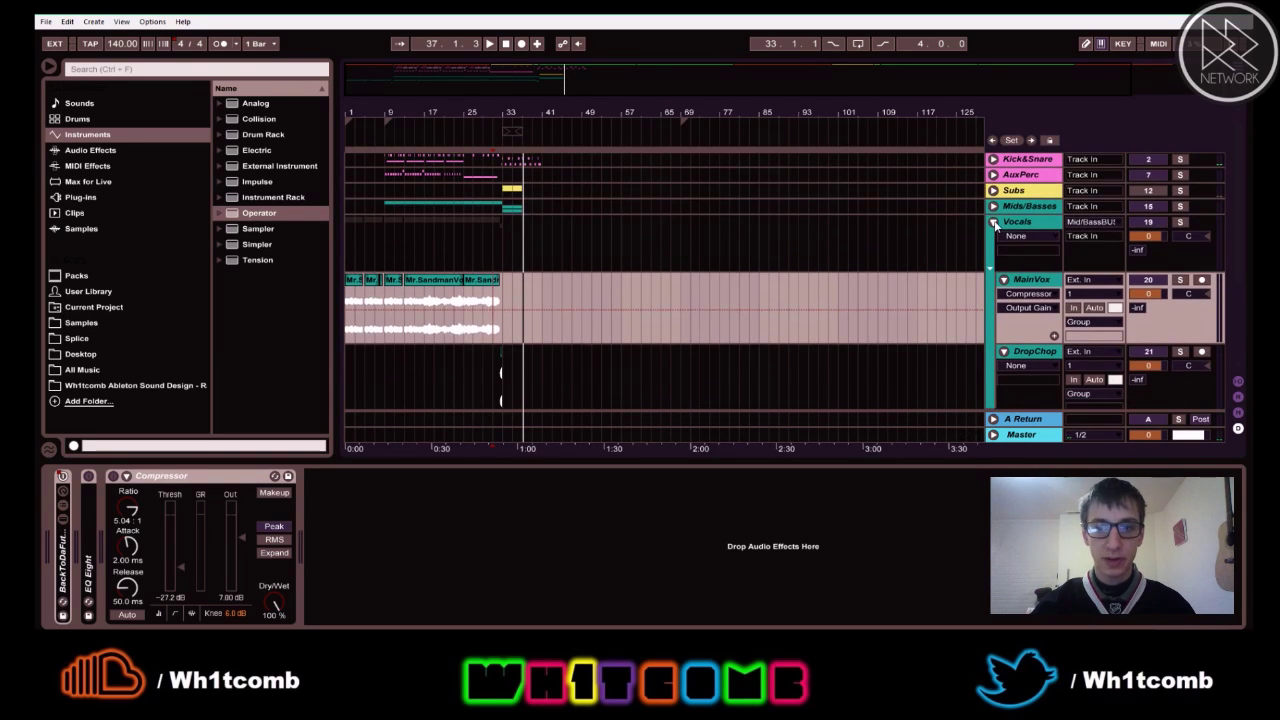
{"action": "left_click", "coordinate": [994, 223]}
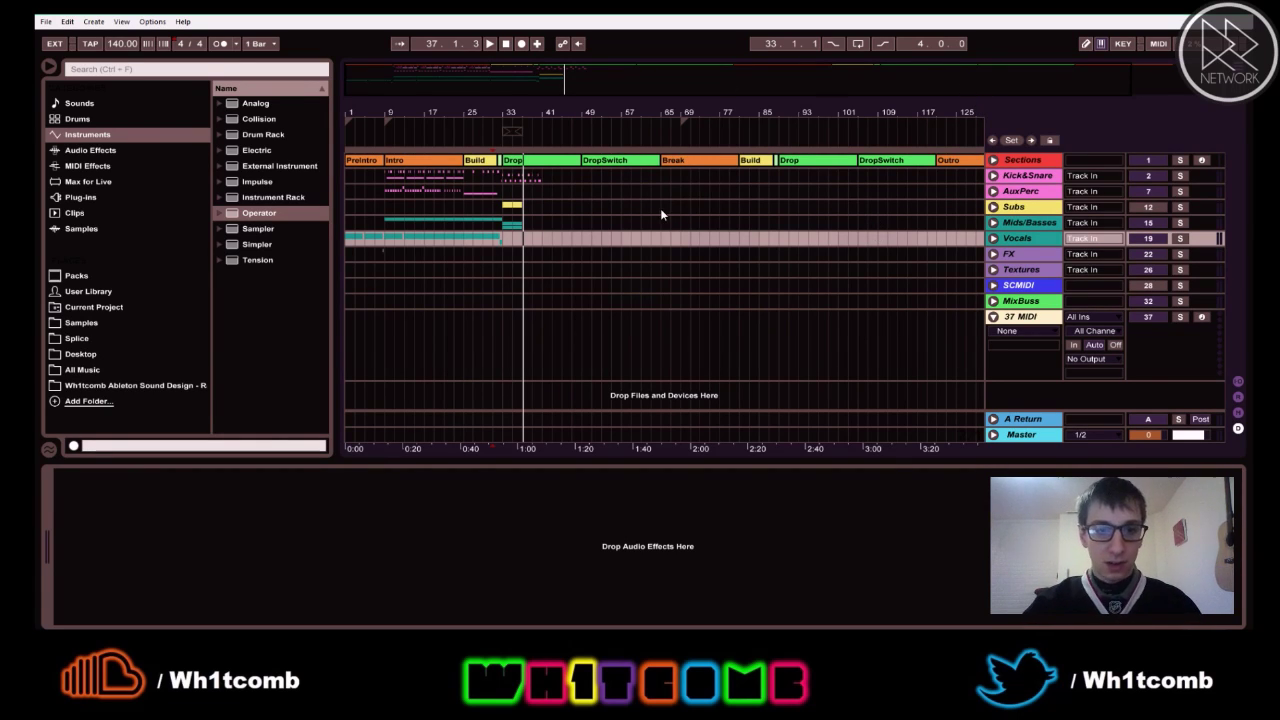
{"action": "left_click", "coordinate": [391, 195]}
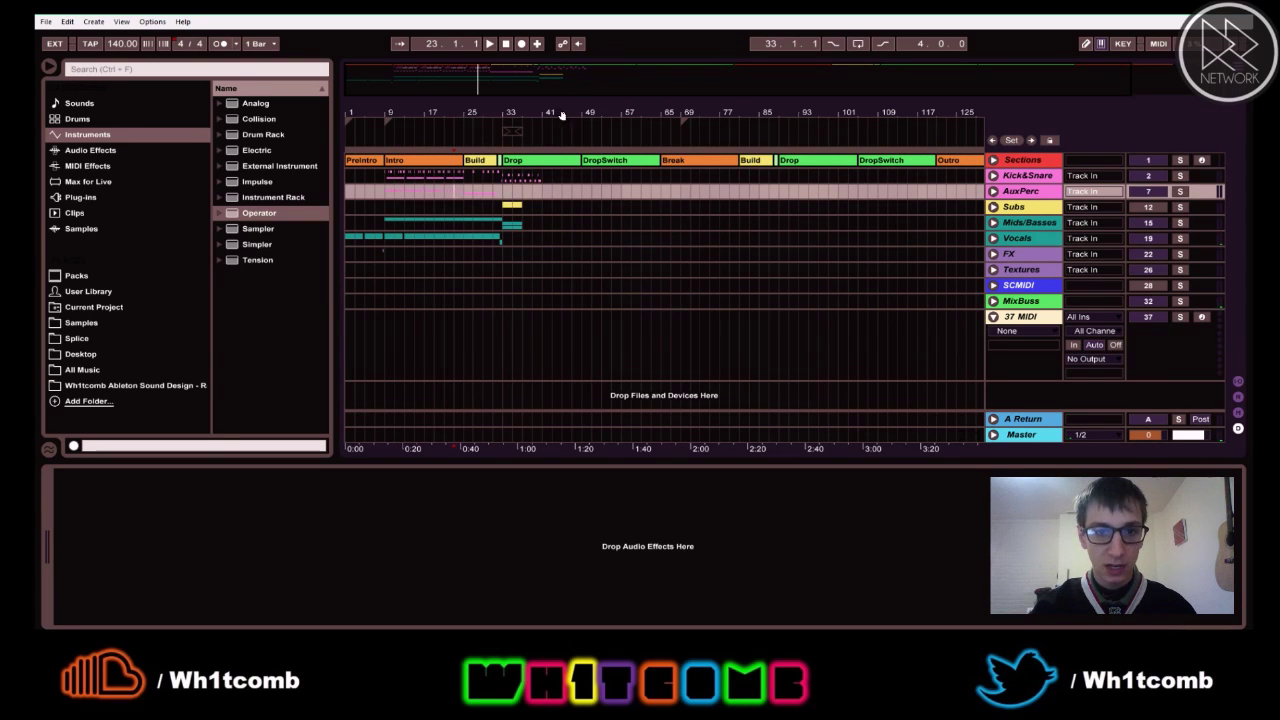
{"action": "left_click_drag", "start_coordinate": [516, 115], "coordinate": [592, 127]}
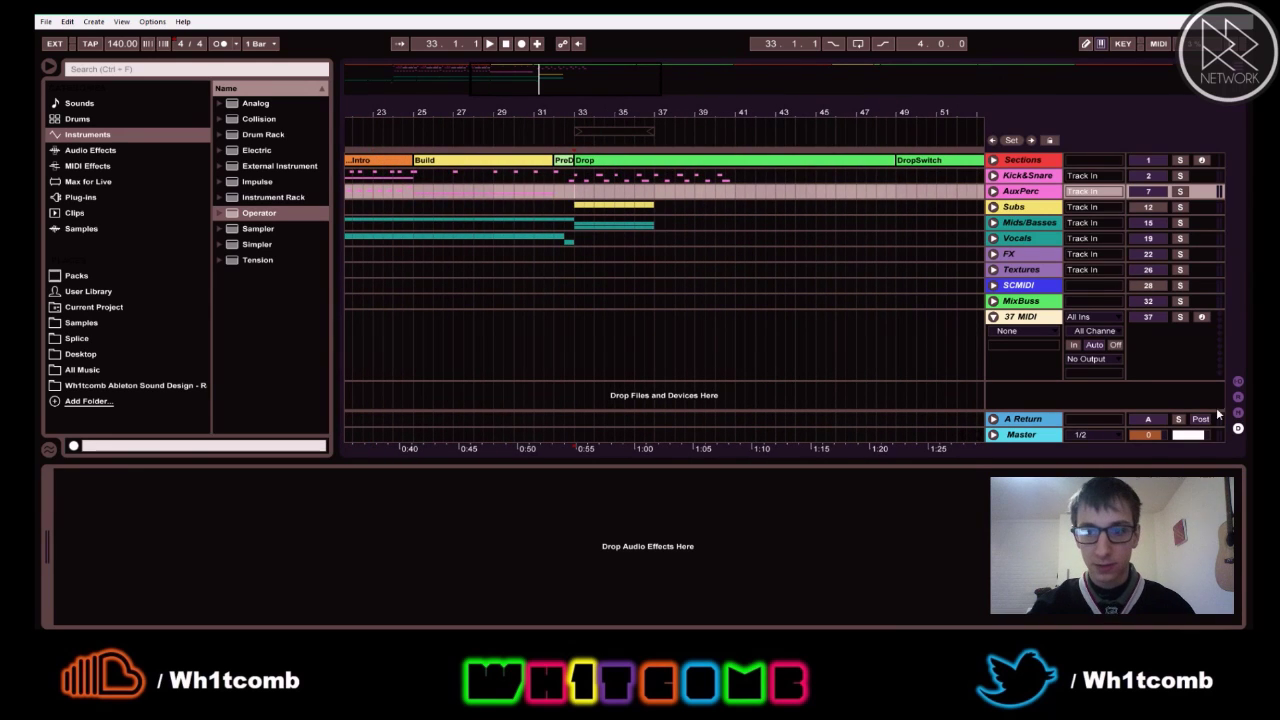
{"action": "left_click", "coordinate": [992, 224]}
{"action": "scroll", "coordinate": [1030, 232], "scroll_direction": "down", "scroll_amount": 3}
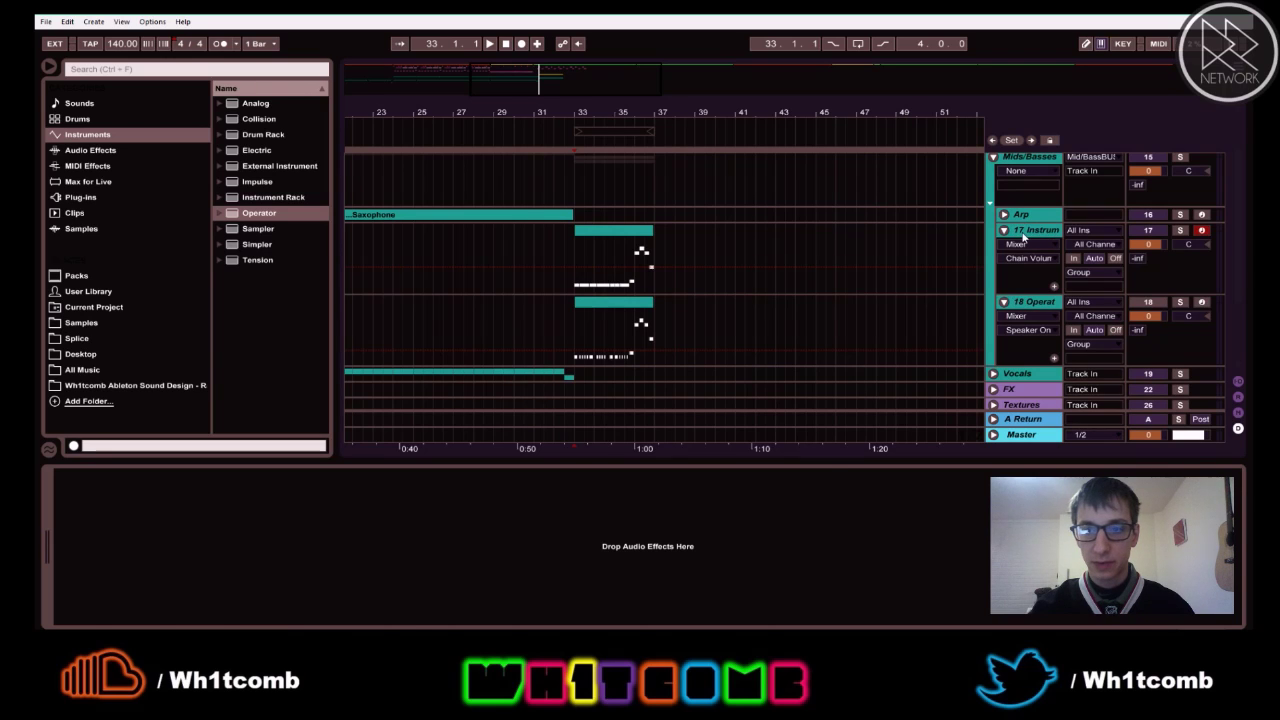
- Audition the two bass tracks in the Drop by soloing track 17 and track 18 in turn during playback
{"action": "left_click", "coordinate": [1029, 237]}
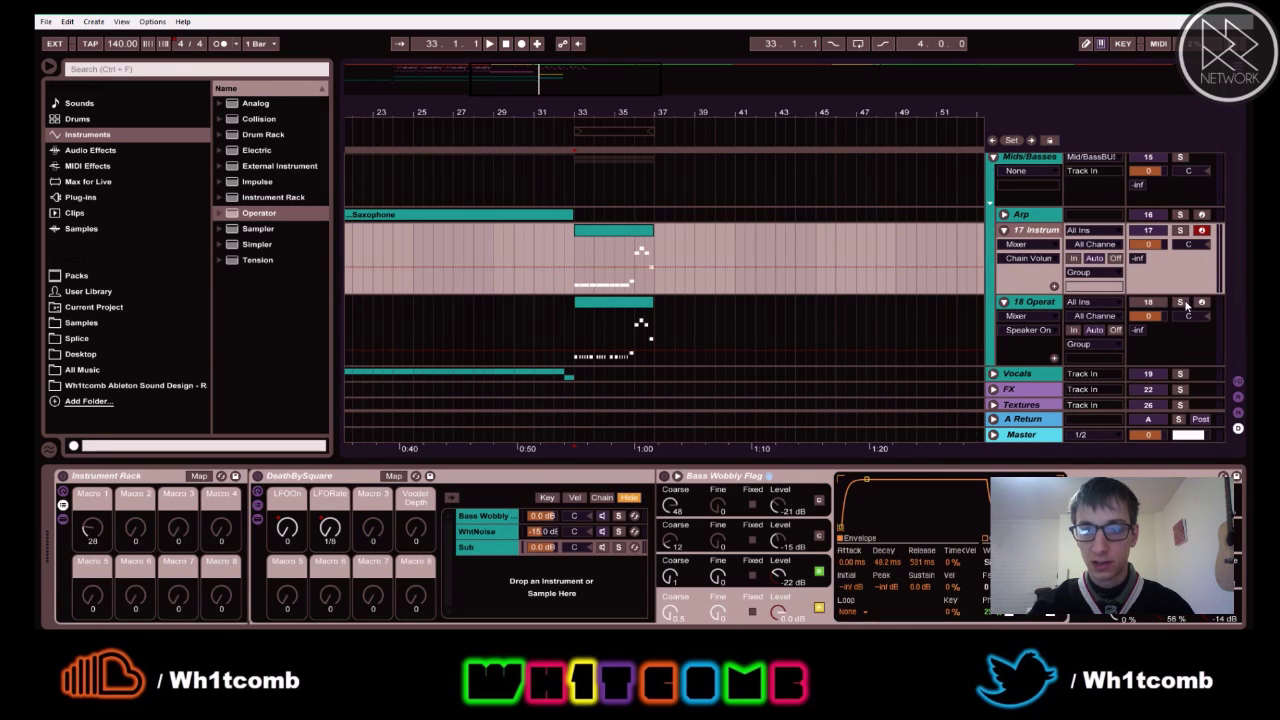
{"action": "left_click", "coordinate": [1182, 230]}
{"action": "key", "text": "space"}
{"action": "left_click", "coordinate": [1182, 305]}
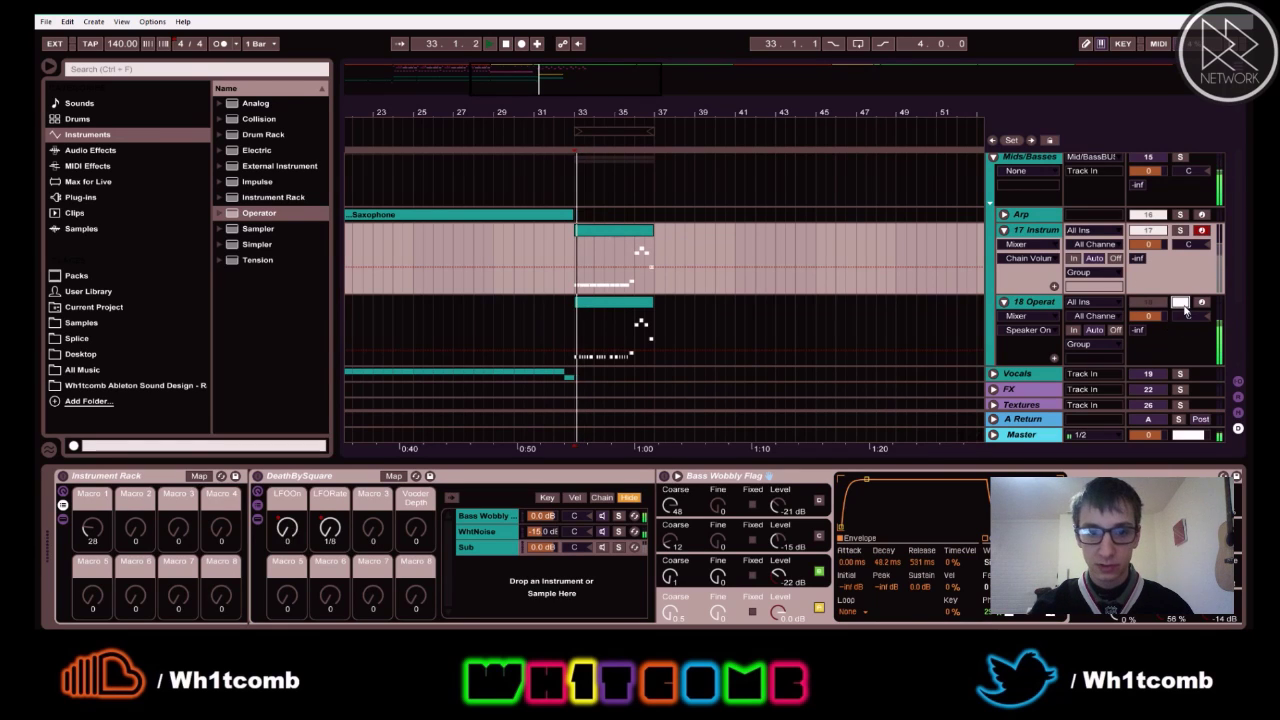
- Delete track 18, the Operator track, from the Mids/Basses group
{"action": "left_click", "coordinate": [1028, 305]}
{"action": "key", "text": "Delete"}
{"action": "scroll", "coordinate": [762, 301], "scroll_direction": "up", "scroll_amount": 3}
{"action": "scroll", "coordinate": [763, 304], "scroll_direction": "down", "scroll_amount": 1}
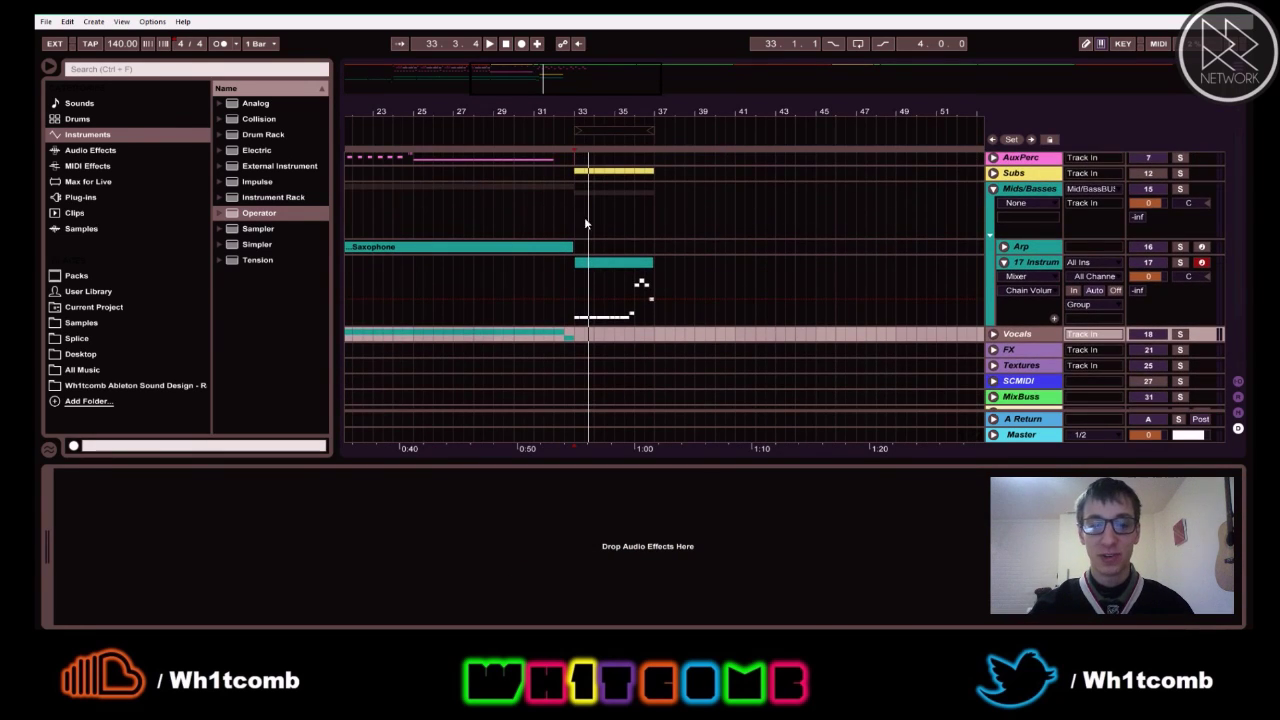
{"action": "left_click", "coordinate": [558, 210]}
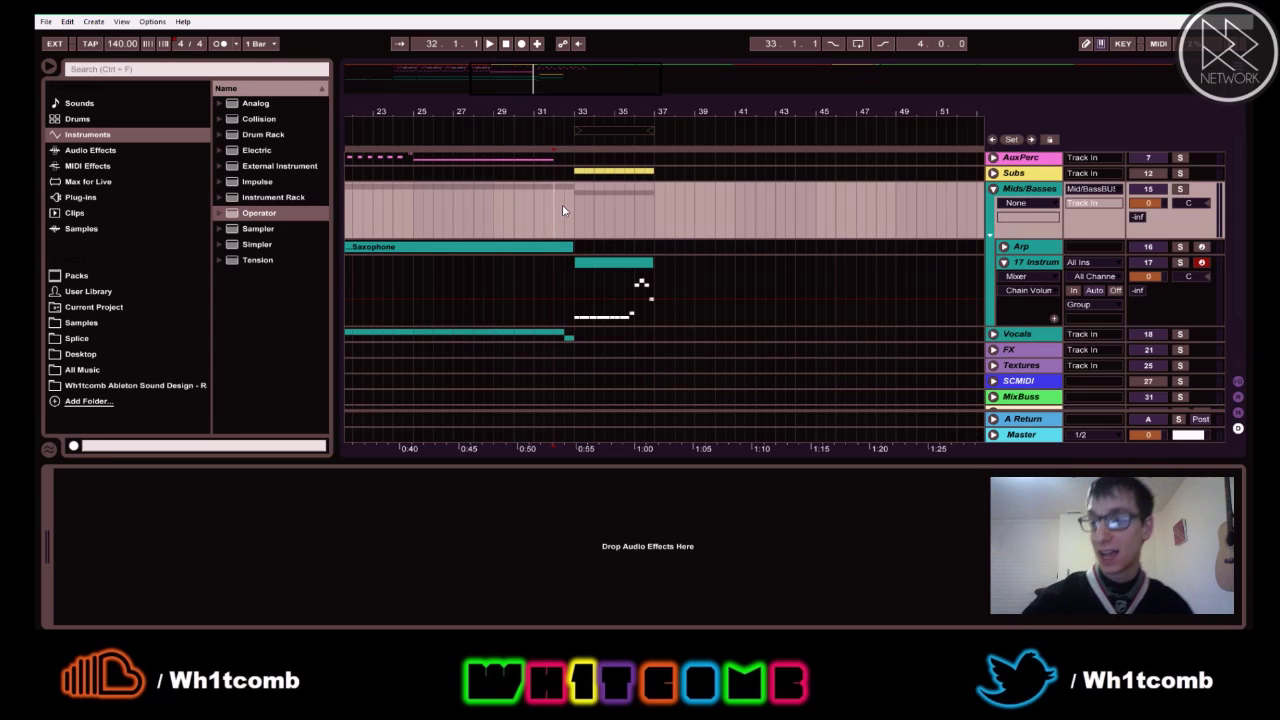
{"action": "scroll", "coordinate": [690, 237], "scroll_direction": "up", "scroll_amount": 2}
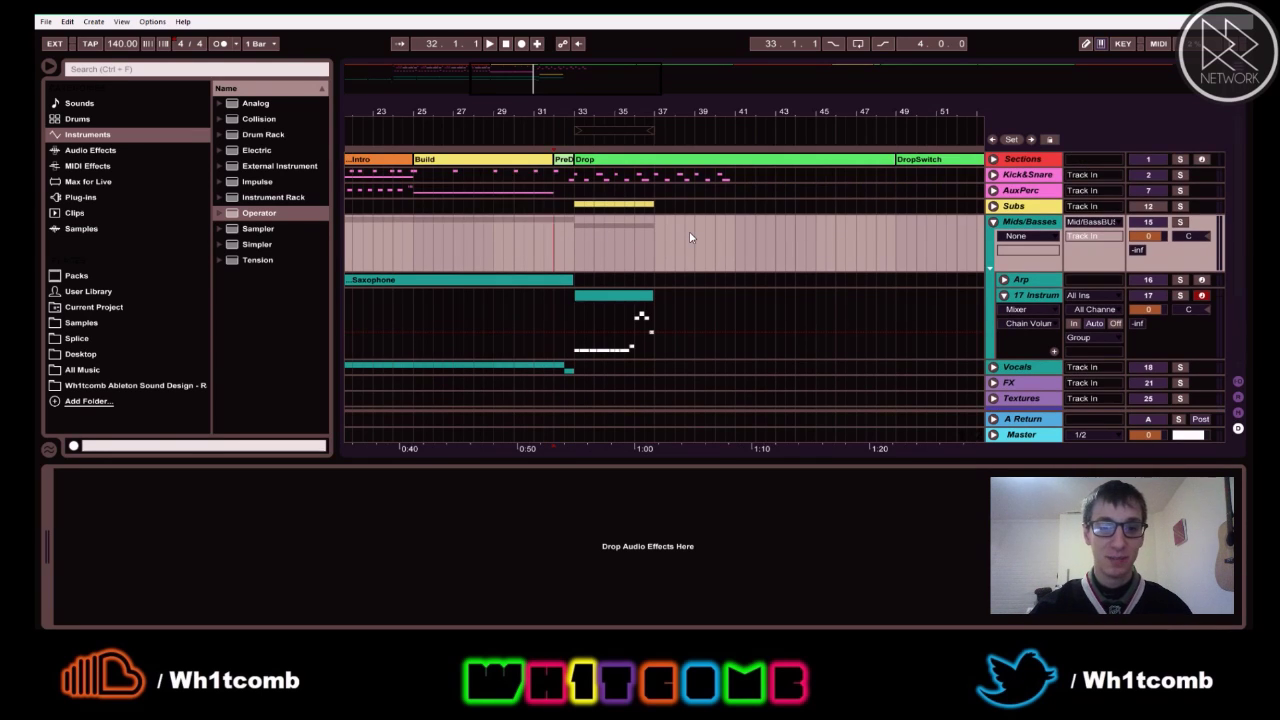
{"action": "left_click", "coordinate": [573, 238]}
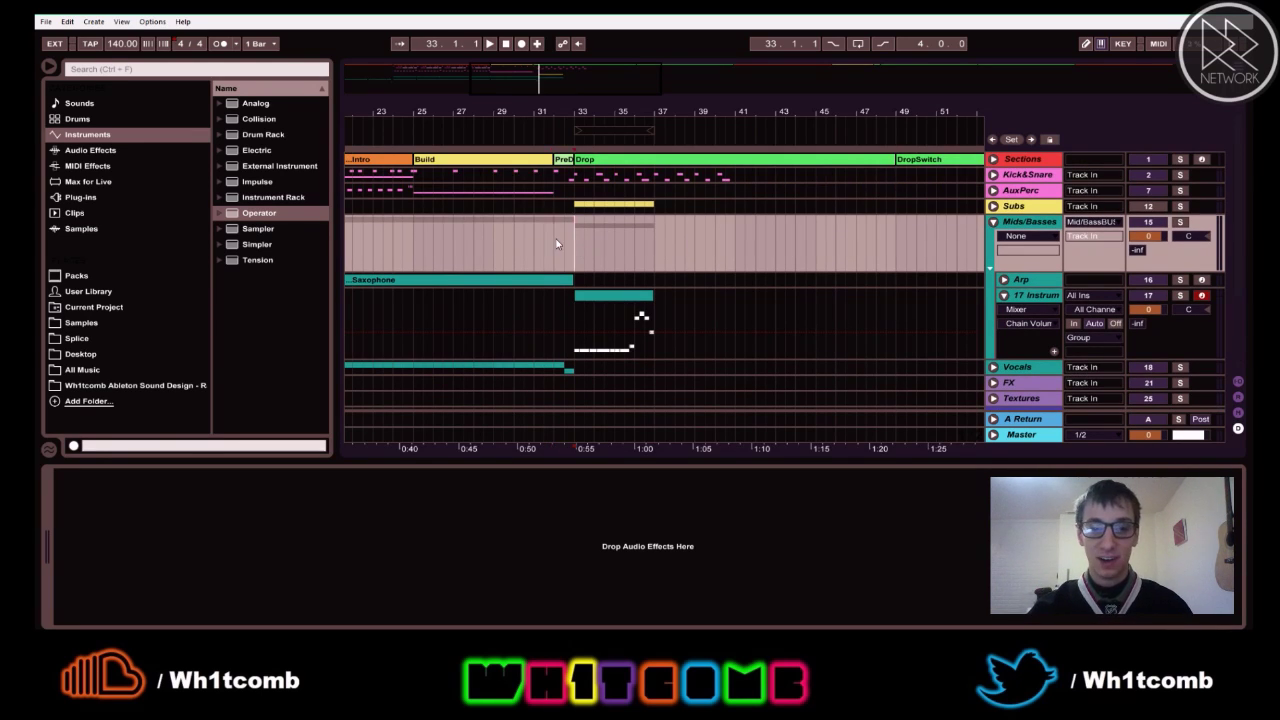
{"action": "scroll", "coordinate": [557, 243], "scroll_direction": "down", "scroll_amount": 1}
{"action": "left_click", "coordinate": [563, 228]}
{"action": "scroll", "coordinate": [563, 230], "scroll_direction": "down", "scroll_amount": 1}
{"action": "scroll", "coordinate": [565, 238], "scroll_direction": "up", "scroll_amount": 1}
{"action": "left_click", "coordinate": [565, 238]}
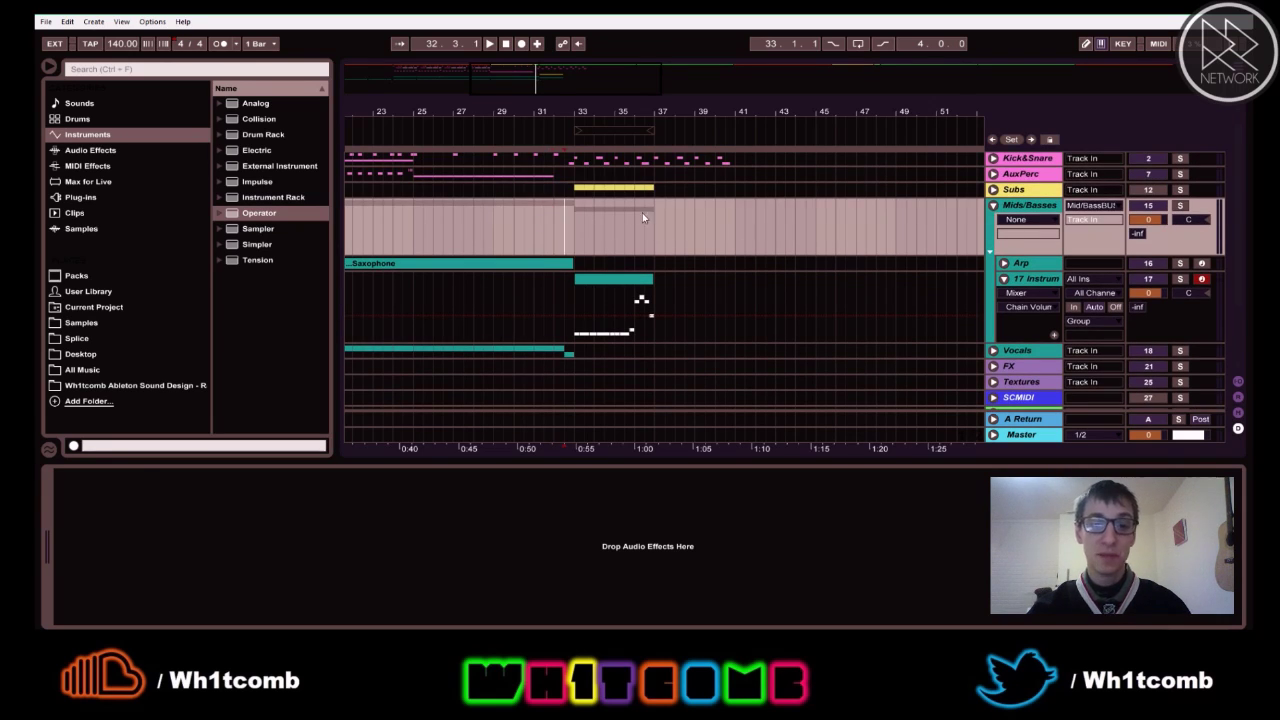
{"action": "scroll", "coordinate": [650, 220], "scroll_direction": "down", "scroll_amount": 2}
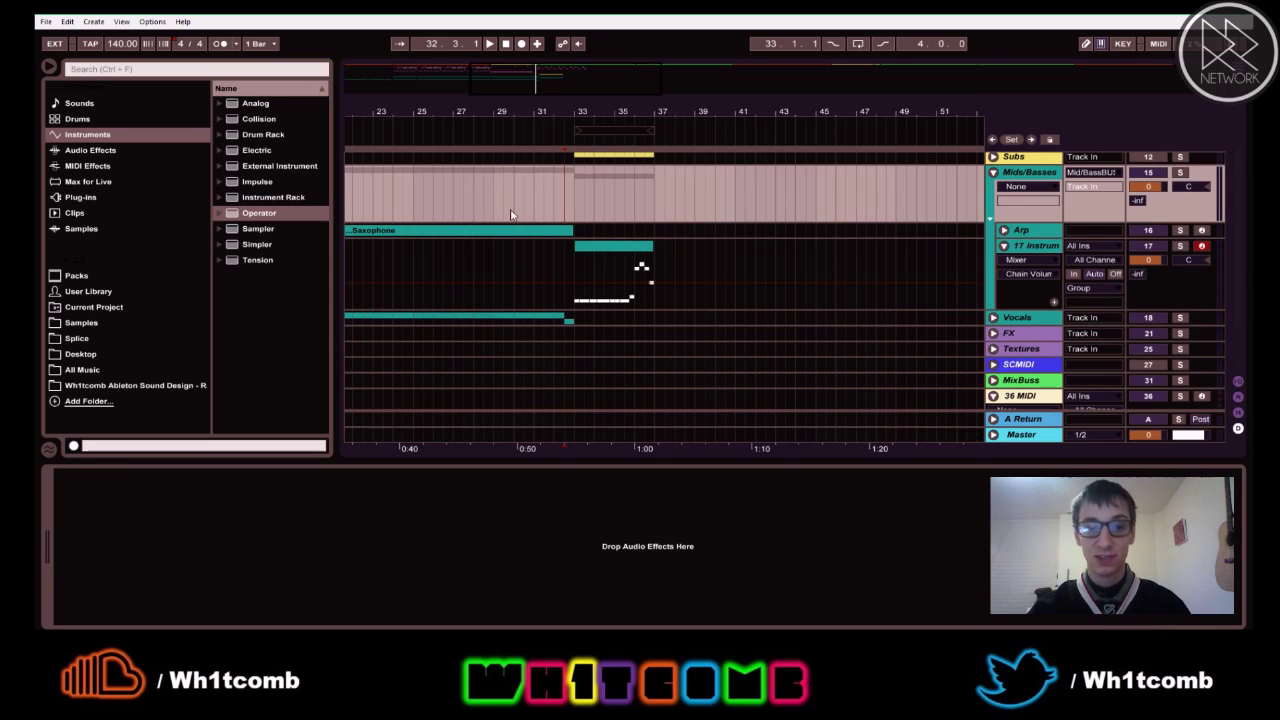
- Solo the track 17 instrument and play its Drop clip from bar 33
{"action": "left_click", "coordinate": [641, 266]}
{"action": "left_click", "coordinate": [573, 182]}
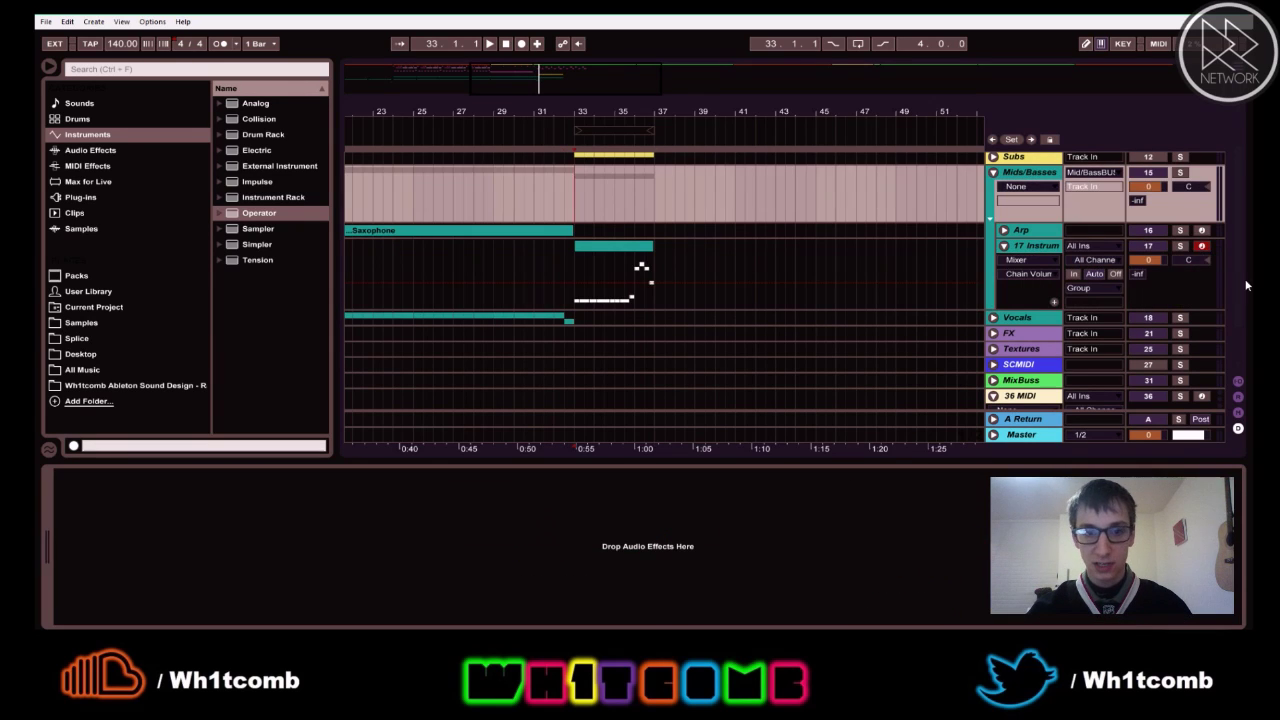
{"action": "left_click", "coordinate": [1182, 246]}
{"action": "key", "text": "space"}
{"action": "scroll", "coordinate": [716, 257], "scroll_direction": "down", "scroll_amount": 3}
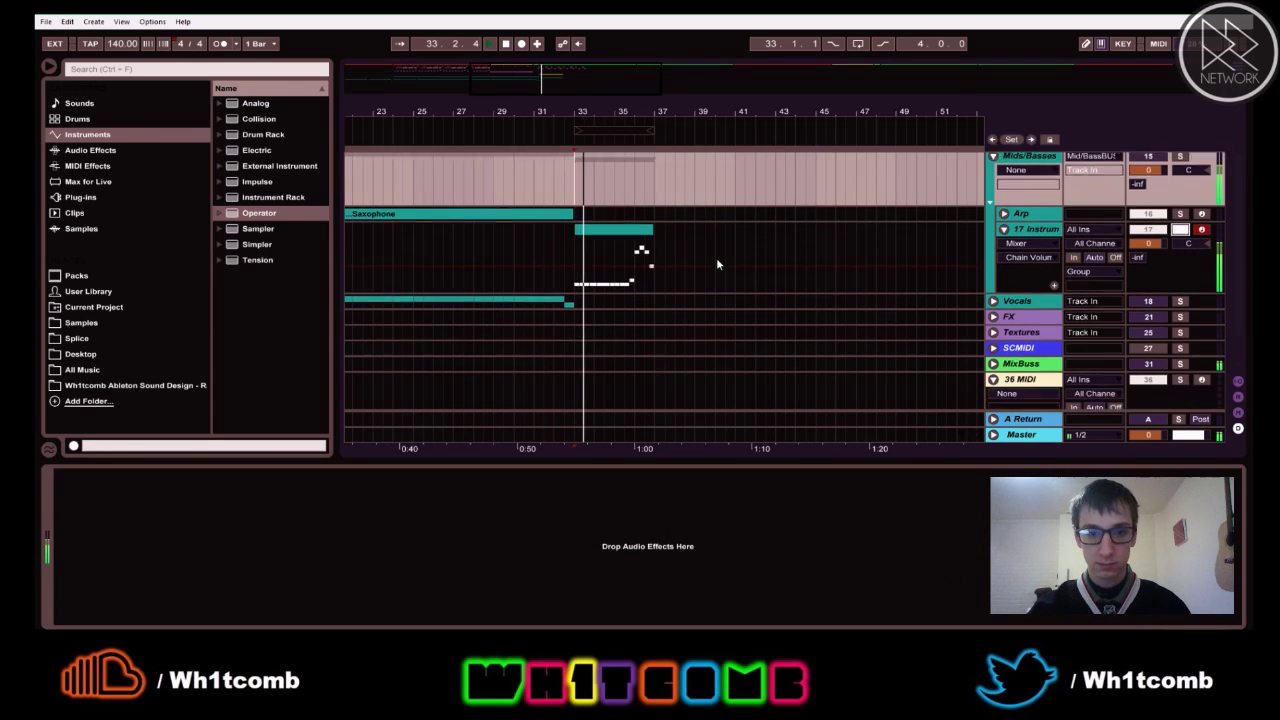
{"action": "scroll", "coordinate": [1003, 257], "scroll_direction": "up", "scroll_amount": 3}
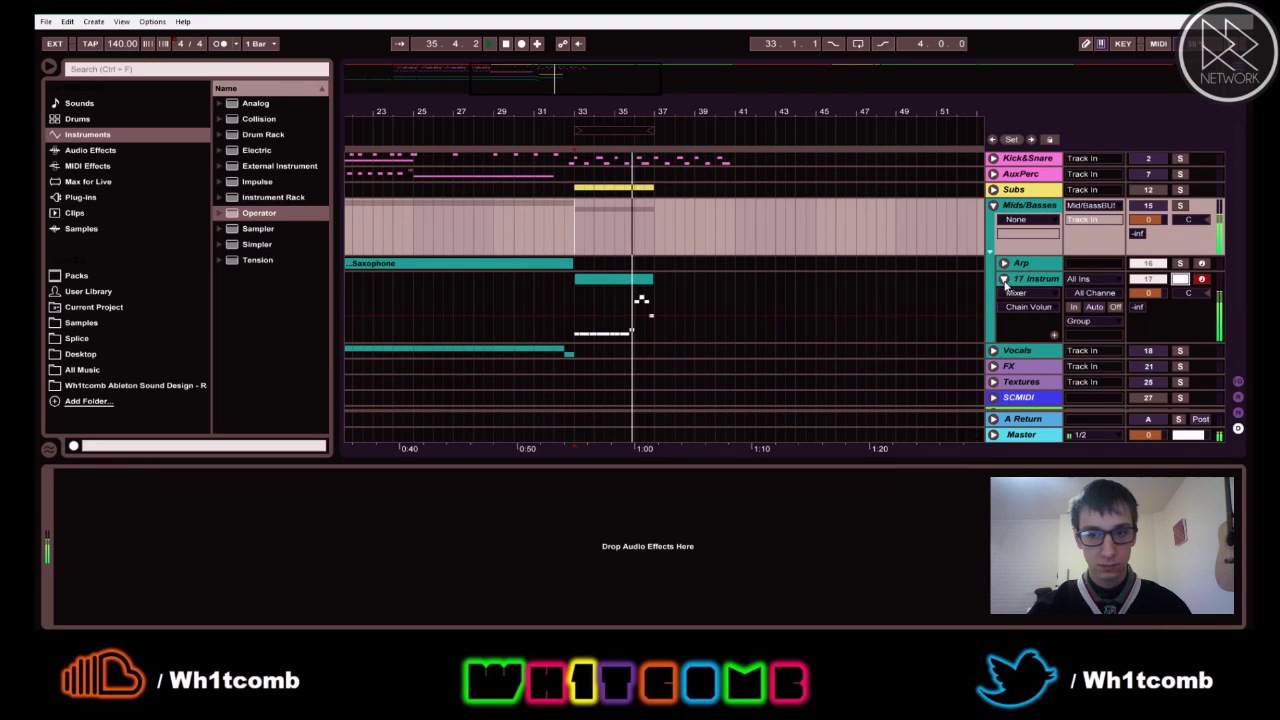
{"action": "key", "text": "space"}
- Show track 17's devices, solo the Bass Wobbly chain in the DeathBySquare rack and play the Drop
{"action": "left_click", "coordinate": [1005, 280]}
{"action": "left_click", "coordinate": [1005, 280]}
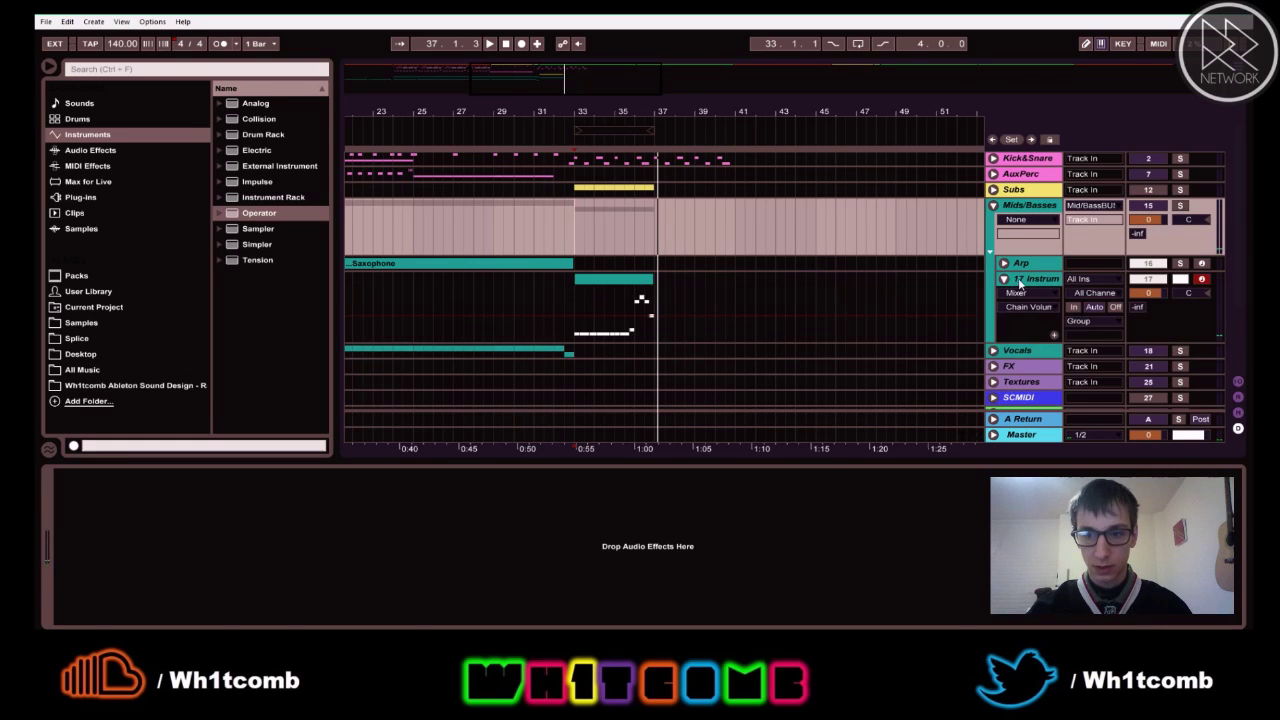
{"action": "left_click", "coordinate": [1027, 281]}
{"action": "scroll", "coordinate": [590, 438], "scroll_direction": "down", "scroll_amount": 1}
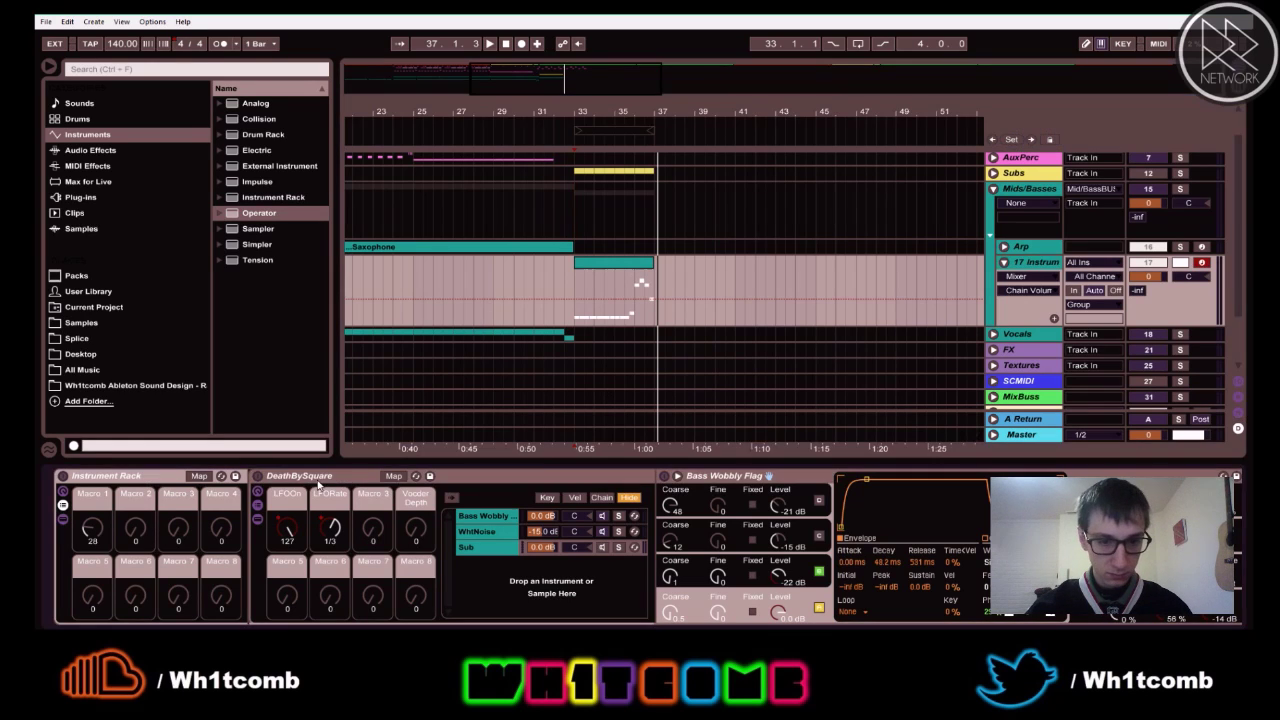
{"action": "left_click", "coordinate": [488, 519]}
{"action": "left_click", "coordinate": [619, 516]}
{"action": "key", "text": "space"}
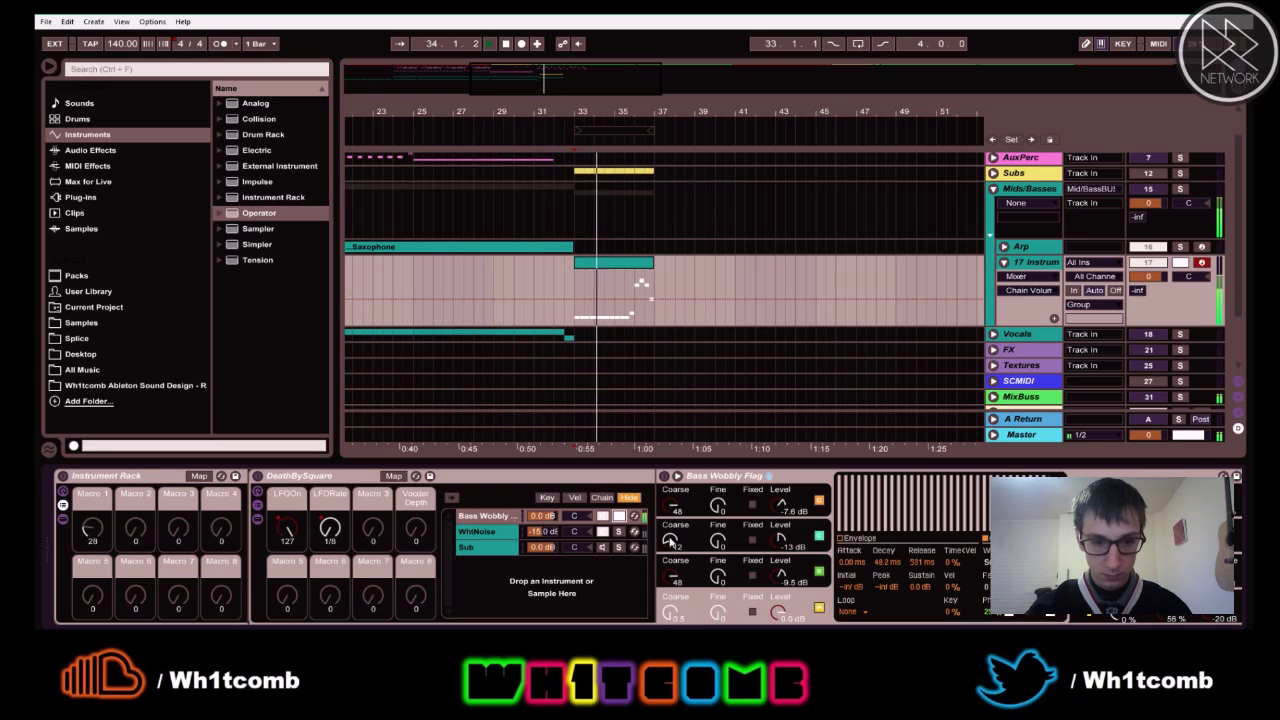
- Set oscillator C's level in Bass Wobbly Flag to -8.6 dB and loop playback of the four bars from bar 33
{"action": "left_click", "coordinate": [779, 540]}
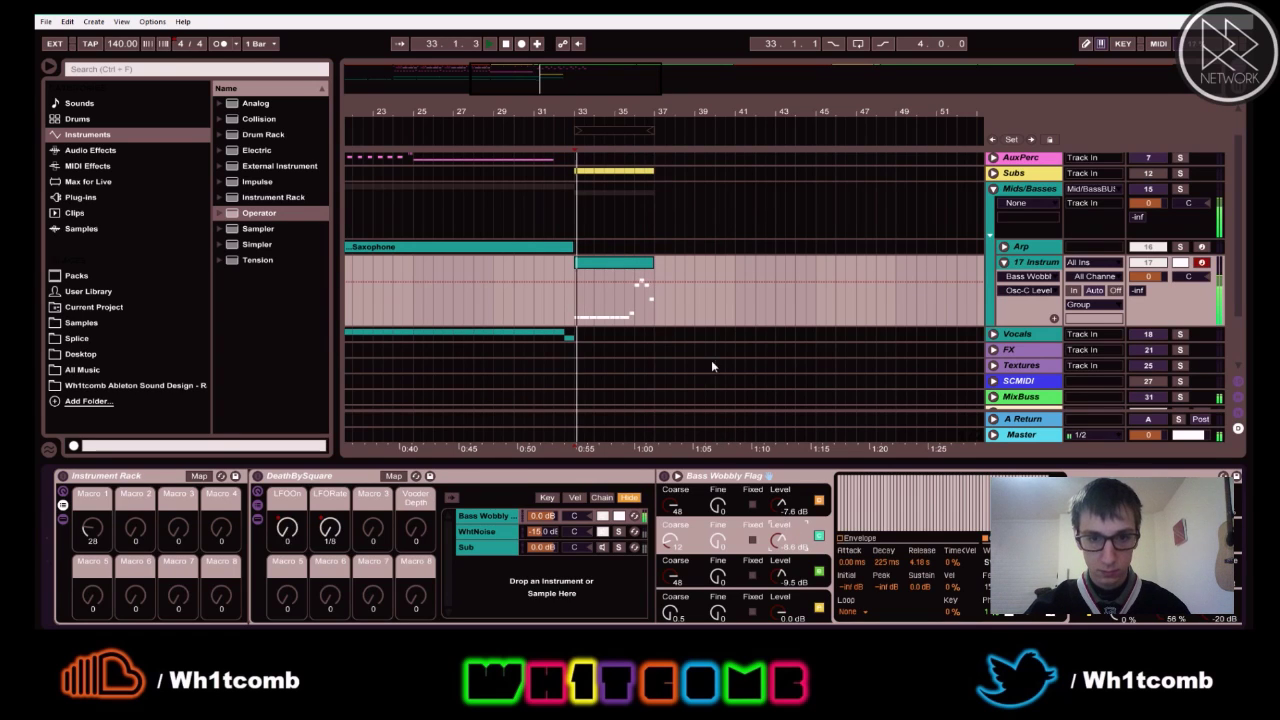
{"action": "left_click", "coordinate": [858, 43]}
{"action": "key", "text": "space"}
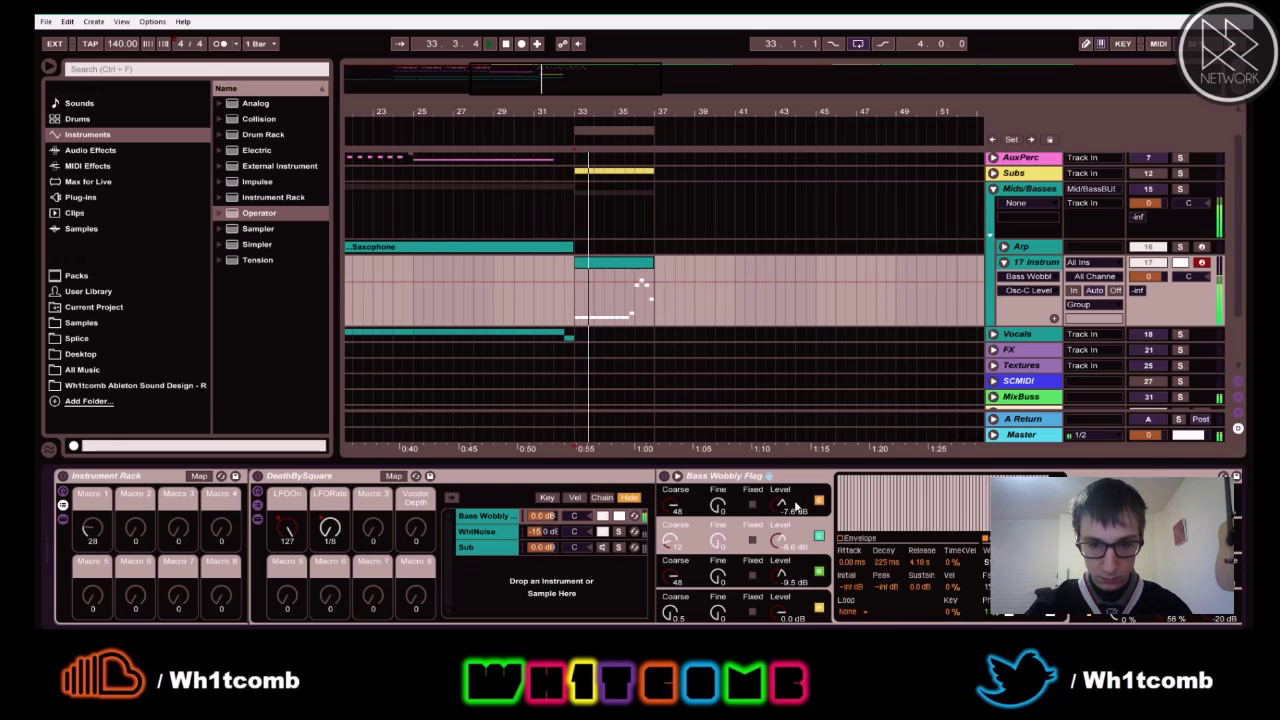
- Lower oscillator D's level to -23 dB and oscillator B's level to -21 dB in Bass Wobbly Flag
{"action": "left_click_drag", "start_coordinate": [795, 506], "coordinate": [795, 545]}
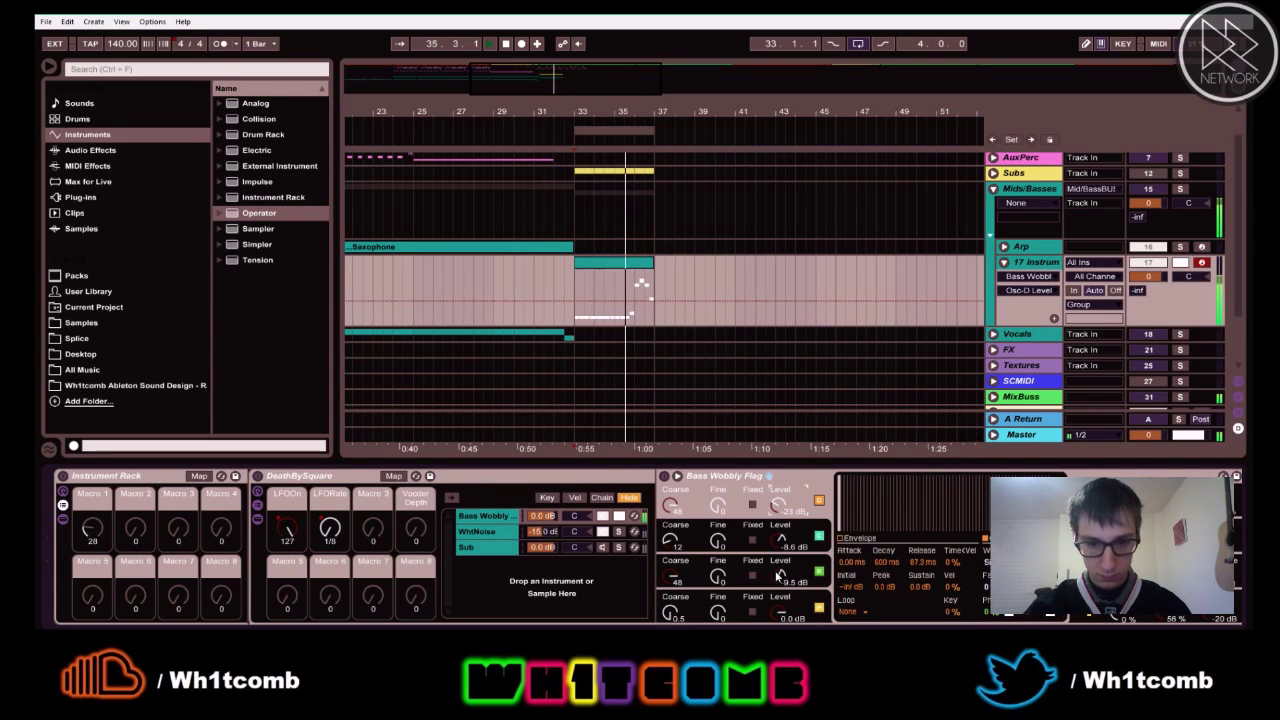
{"action": "left_click_drag", "start_coordinate": [779, 576], "coordinate": [779, 605]}
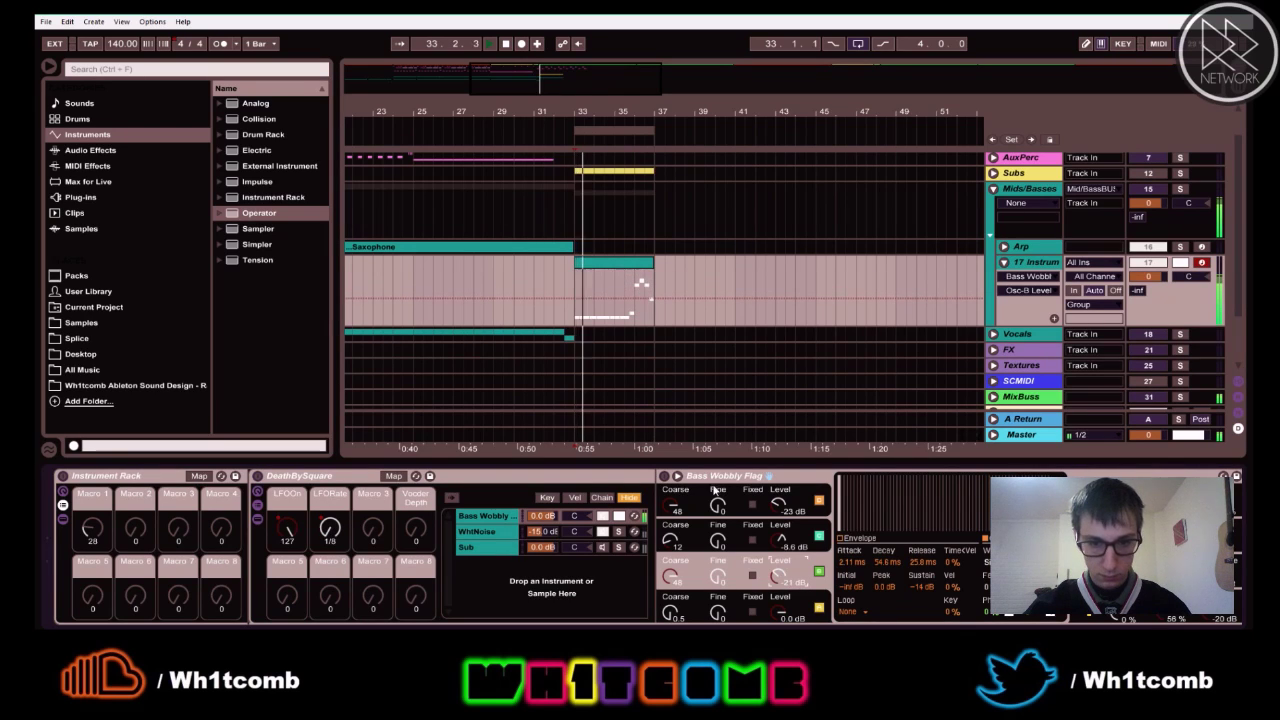
- Clear the WhtNoise chain's solo in the DeathBySquare rack and collapse the Mids/Basses group
{"action": "left_click", "coordinate": [672, 494]}
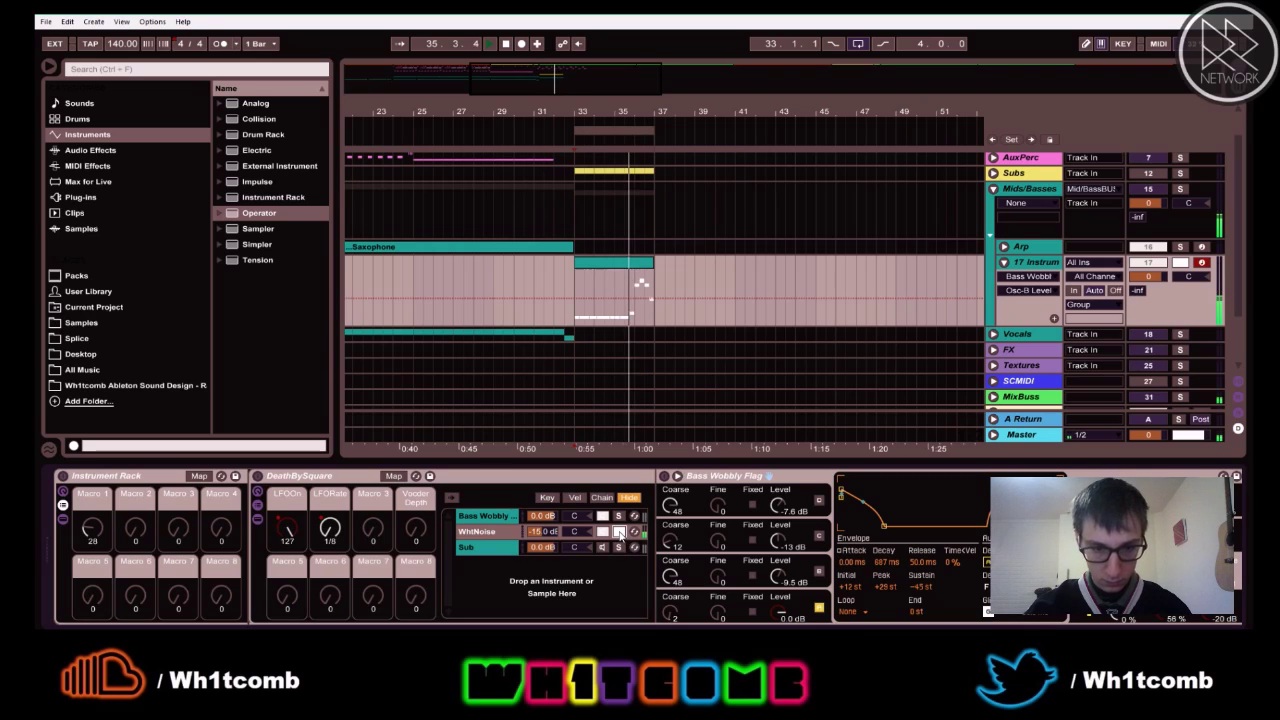
{"action": "left_click", "coordinate": [619, 532]}
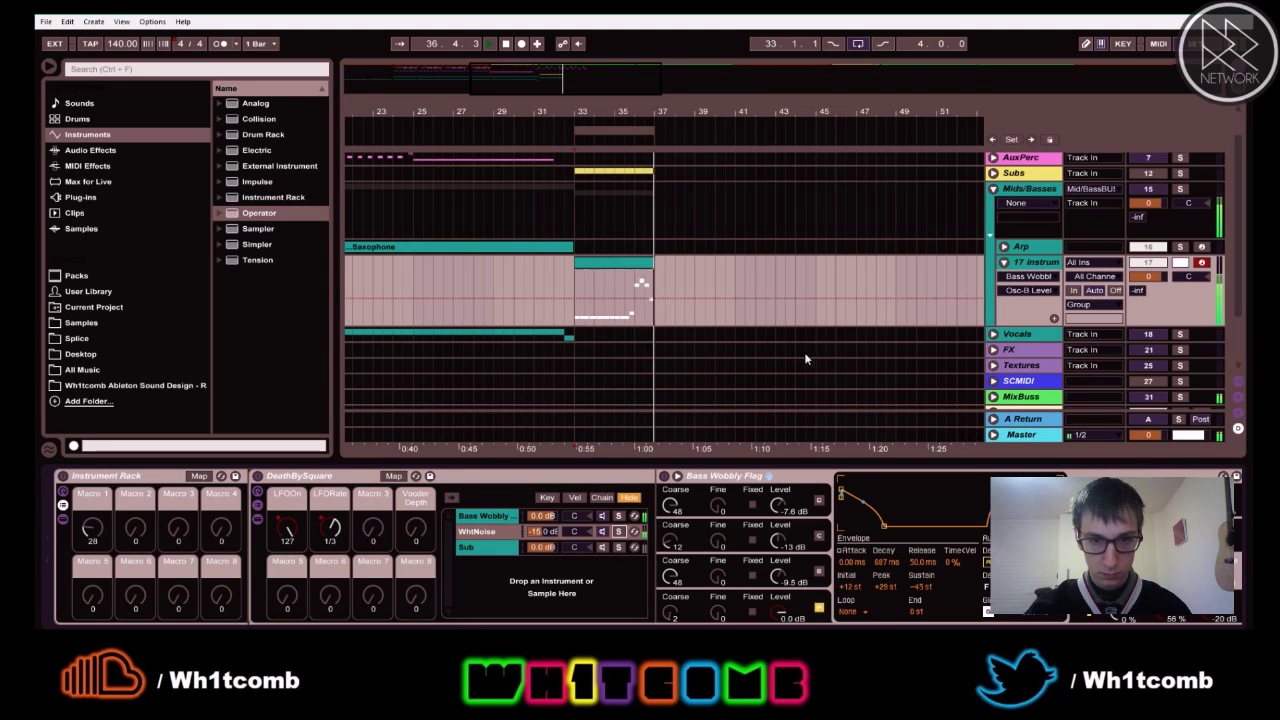
{"action": "scroll", "coordinate": [792, 345], "scroll_direction": "up", "scroll_amount": 2}
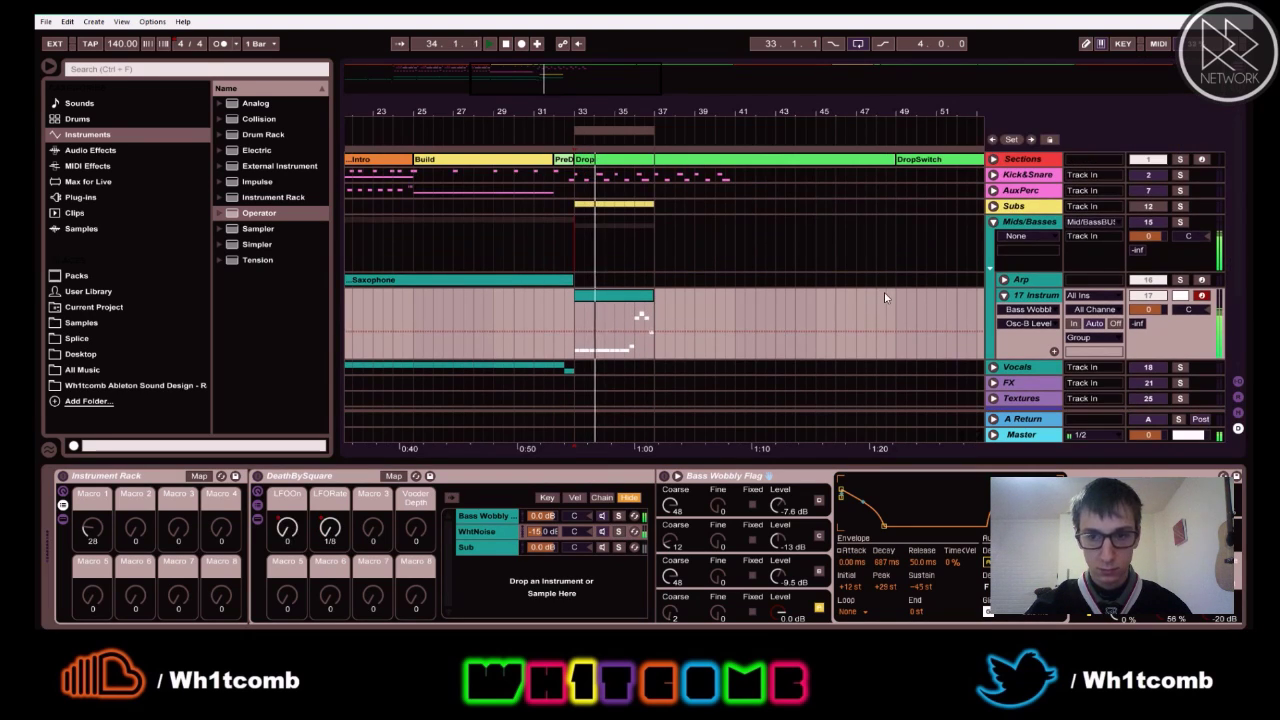
{"action": "left_click", "coordinate": [994, 228]}
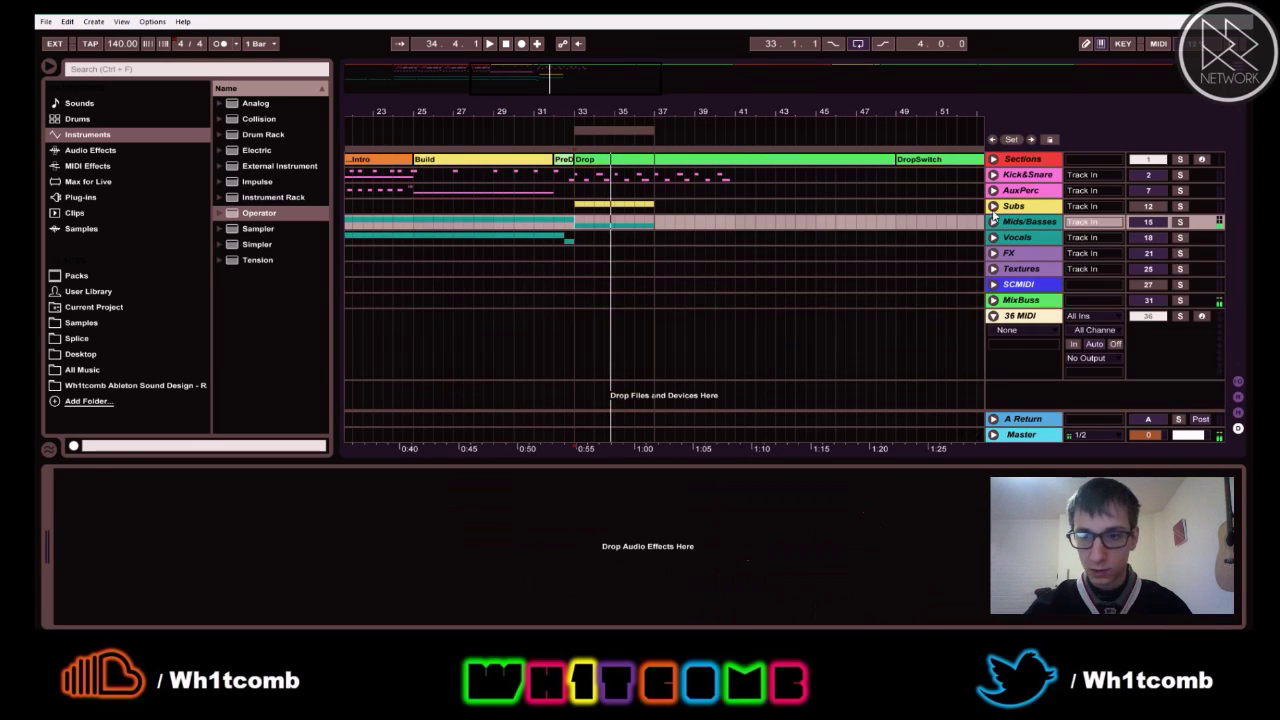
- Expand the Subs group, select the WobbleSub track's Drop clip and play it soloed from bar 33
{"action": "left_click", "coordinate": [993, 206]}
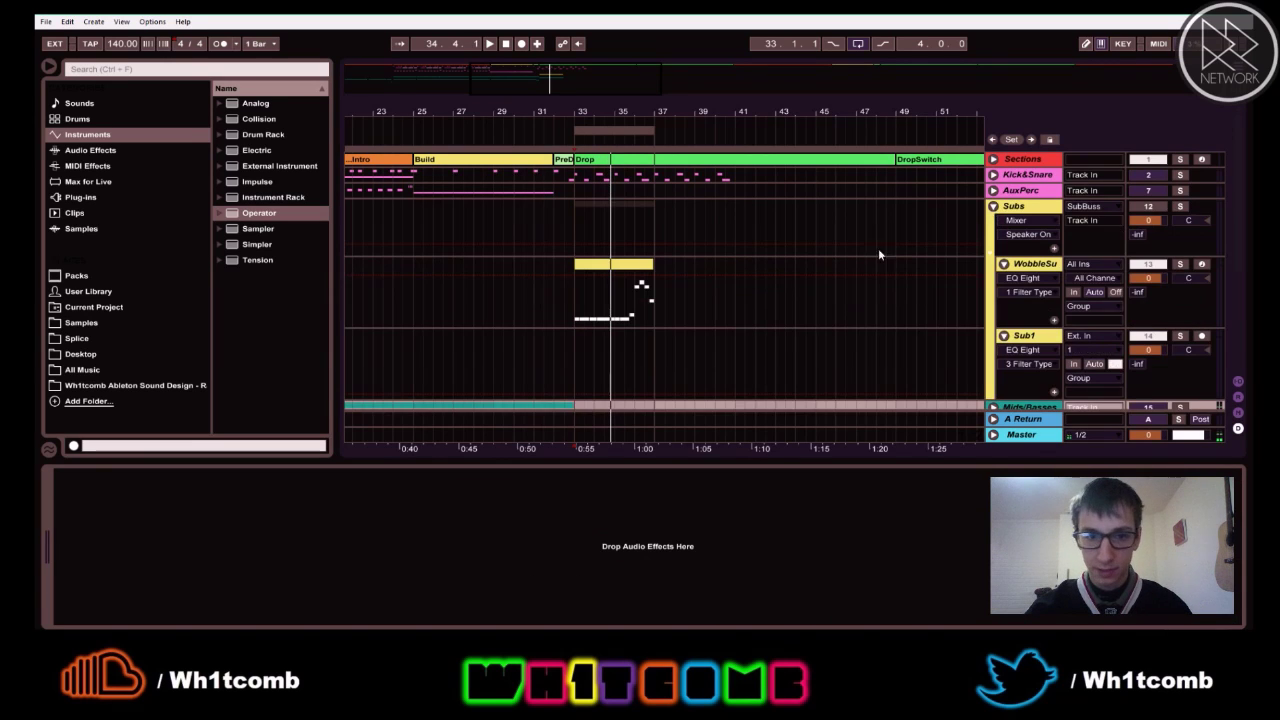
{"action": "left_click", "coordinate": [589, 264]}
{"action": "left_click", "coordinate": [1180, 264]}
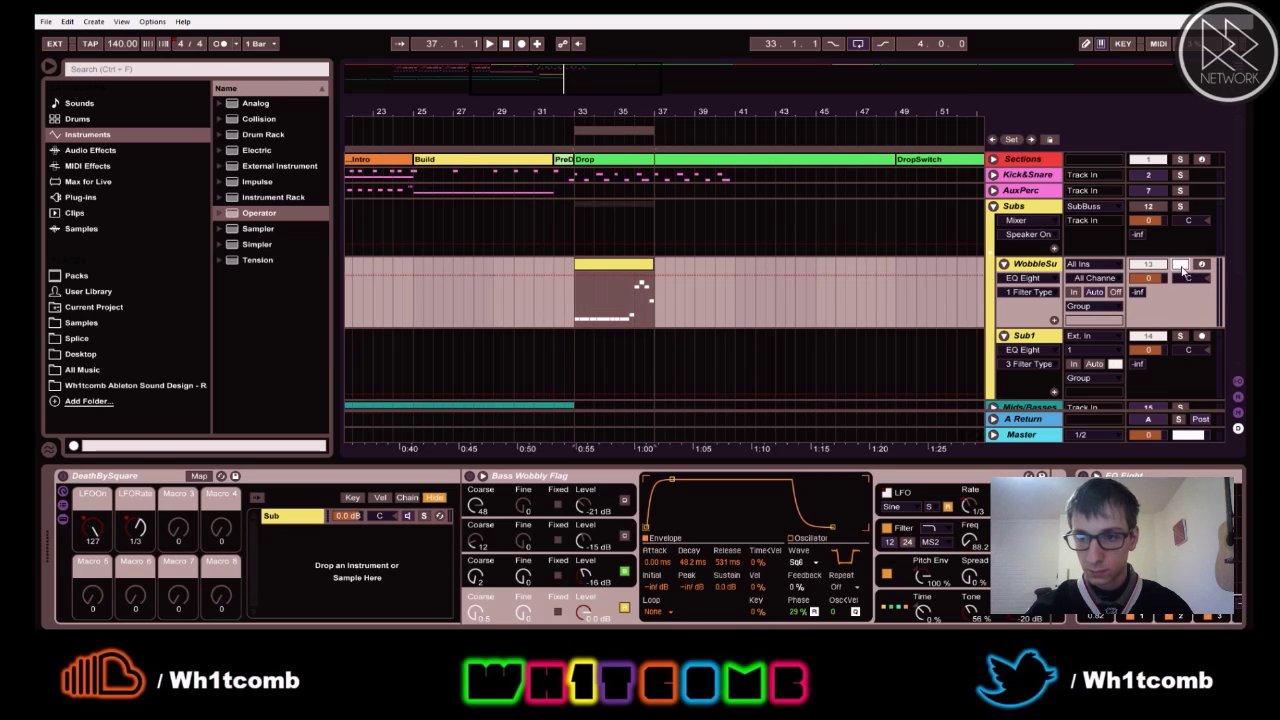
{"action": "key", "text": "space"}
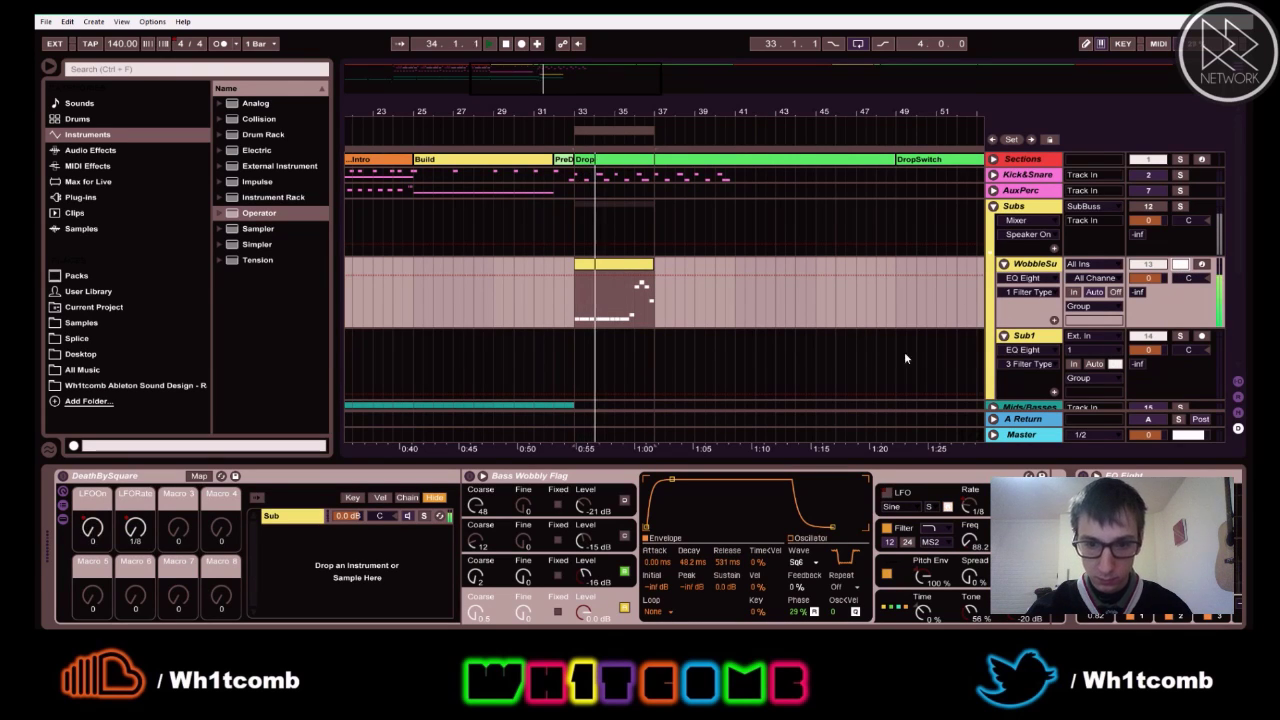
- Audition the WobbleSub track with its solo toggled and its Sub chain soloed, then clear the track's solo
{"action": "left_click", "coordinate": [1181, 265]}
{"action": "left_click", "coordinate": [1181, 265]}
{"action": "key", "text": "space"}
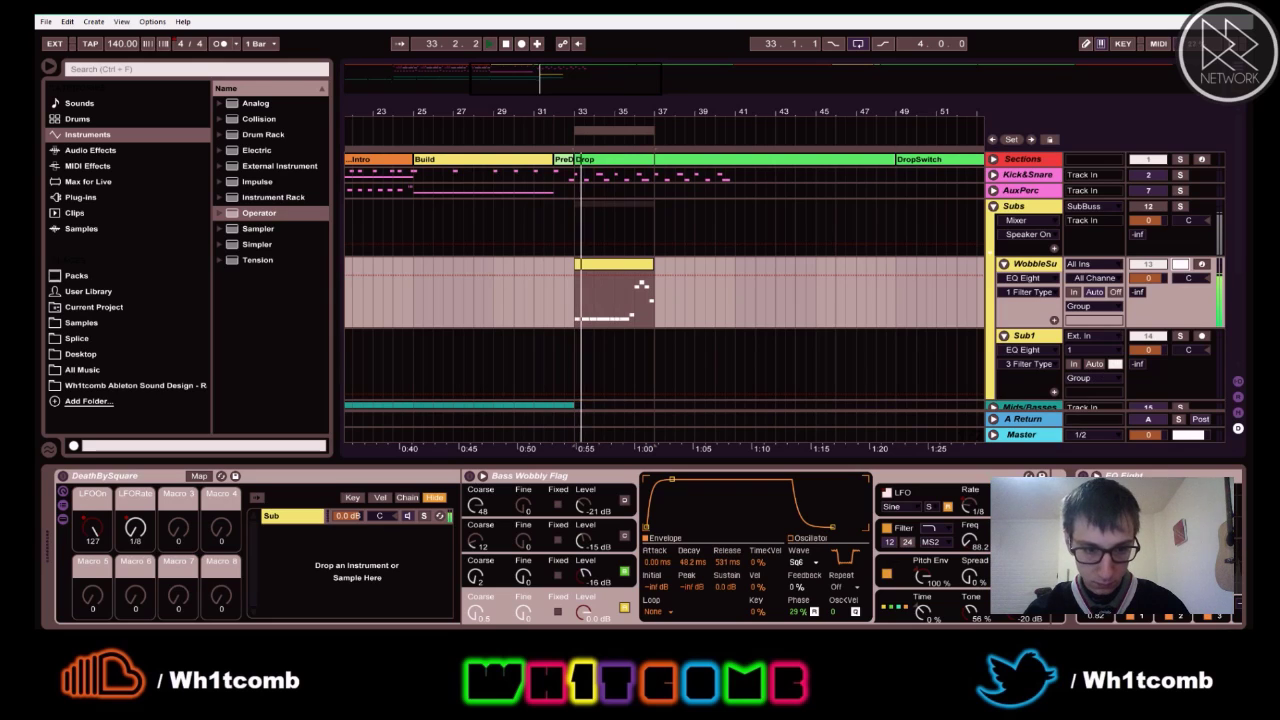
{"action": "left_click", "coordinate": [425, 517]}
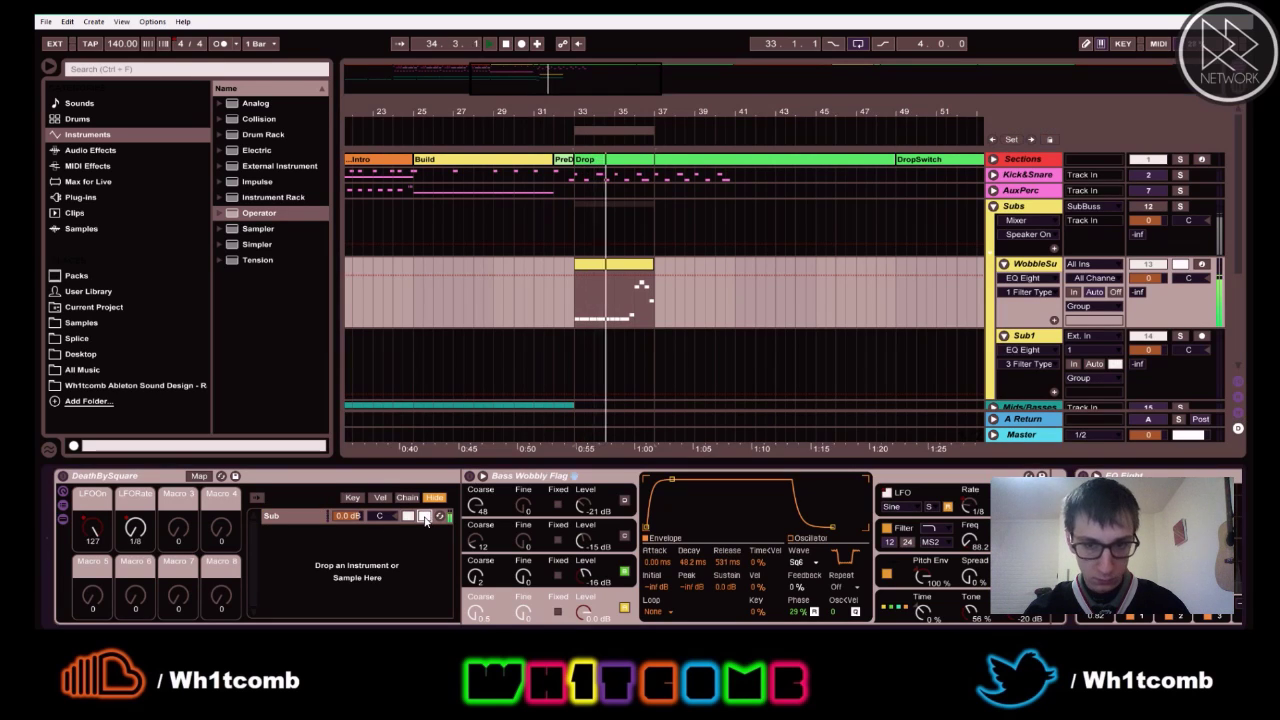
{"action": "left_click", "coordinate": [1180, 264]}
- Reactivate the Subs group track and replay the Drop with WobbleSub soloed
{"action": "left_click", "coordinate": [1150, 208]}
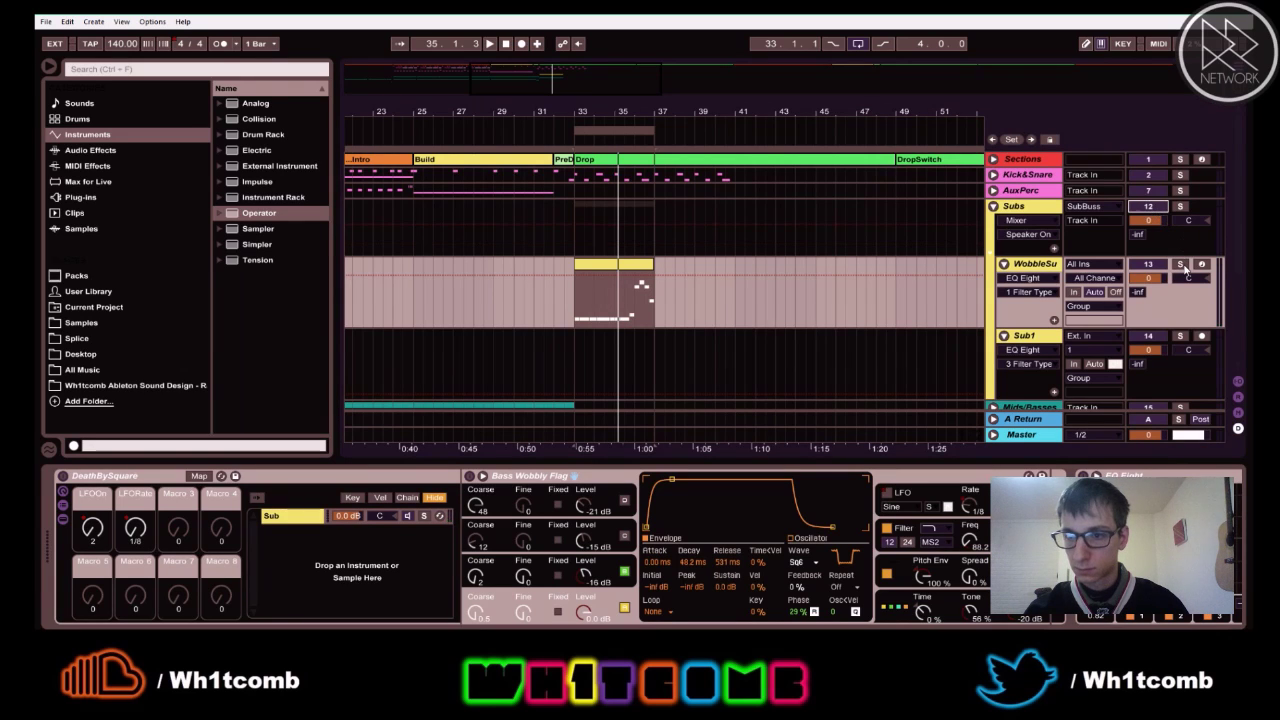
{"action": "left_click", "coordinate": [1182, 265]}
{"action": "key", "text": "space"}
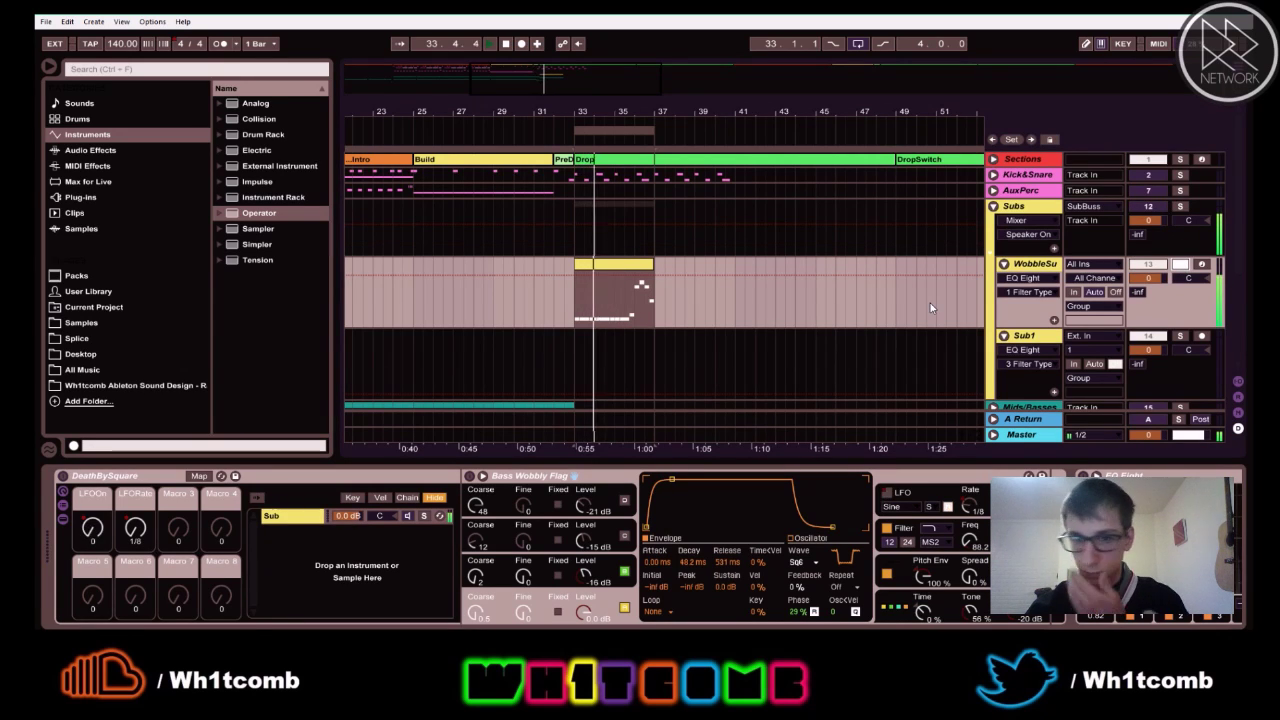
- Set WobbleSub's Operator volume to -22 dB while playing the full mix, and collapse the Subs group
{"action": "left_click", "coordinate": [1181, 265]}
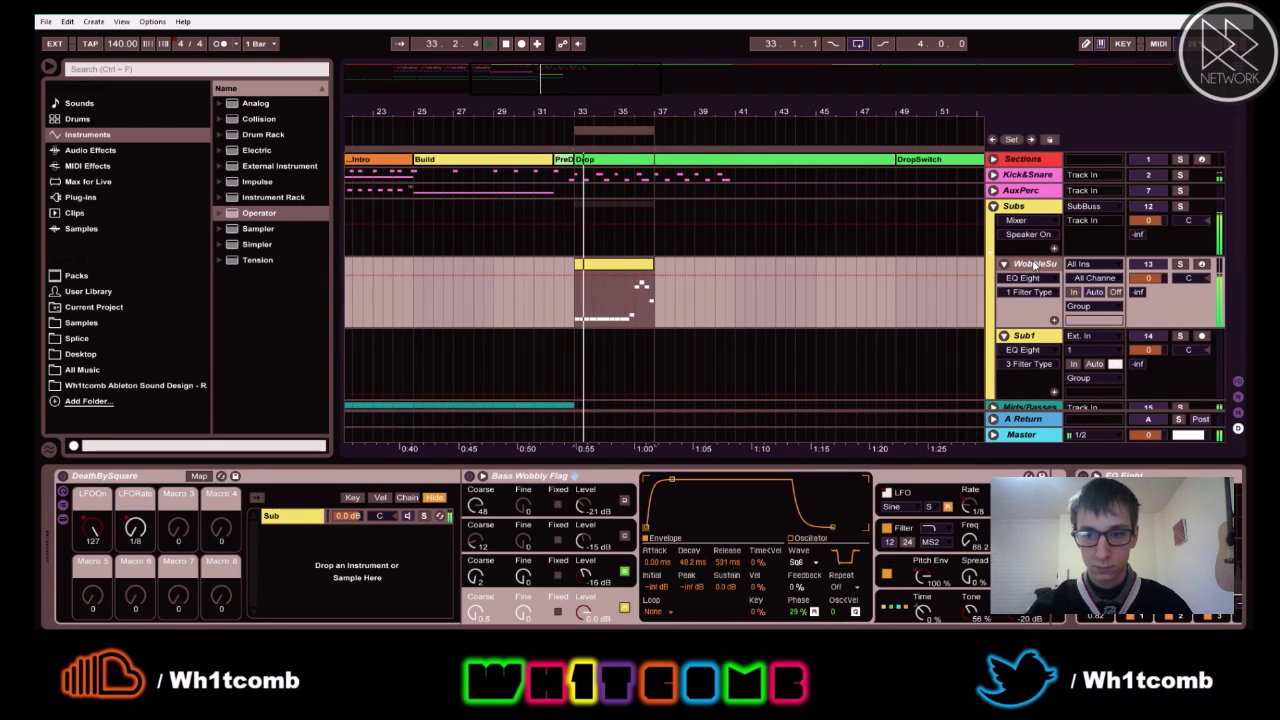
{"action": "left_click", "coordinate": [1025, 620]}
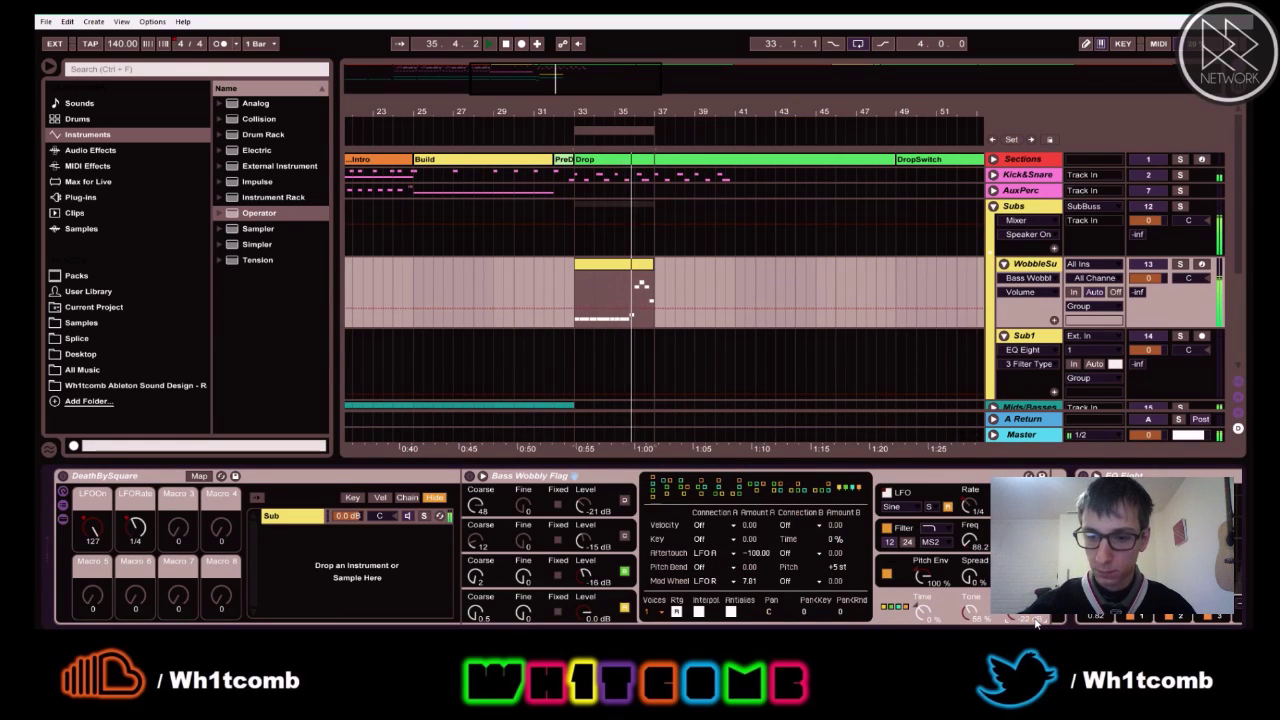
{"action": "double_click", "coordinate": [530, 484]}
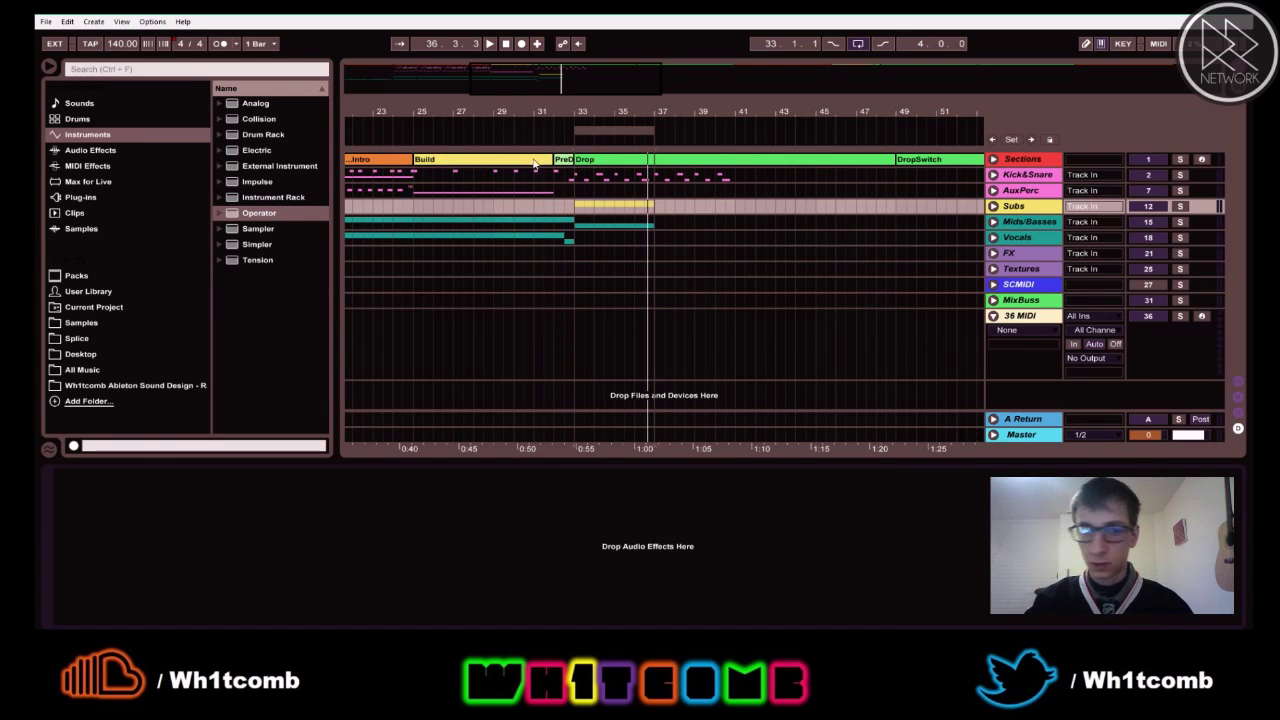
- Turn off the arrangement loop and play from bar 25 at the start of the Build
{"action": "mouse_move", "coordinate": [526, 72]}
{"action": "left_mouse_down"}
{"action": "mouse_move", "coordinate": [526, 112]}
{"action": "mouse_move", "coordinate": [526, 55]}
{"action": "left_mouse_up"}
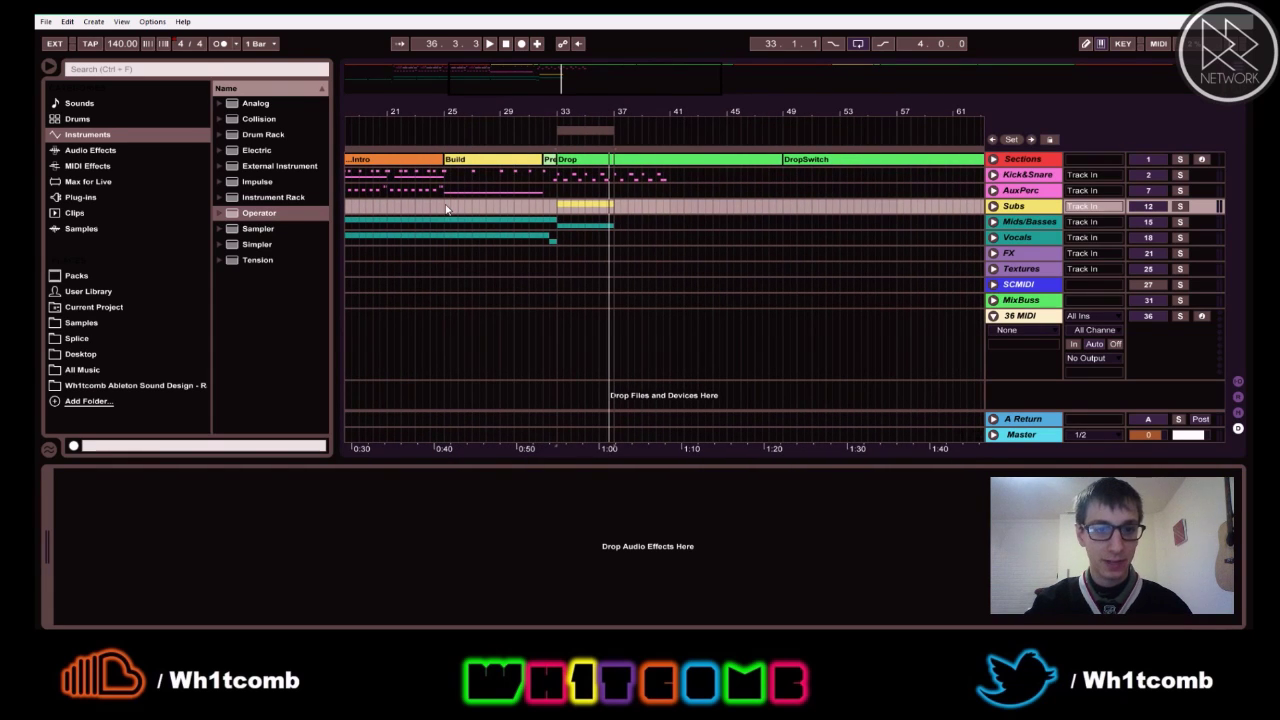
{"action": "left_click", "coordinate": [446, 207]}
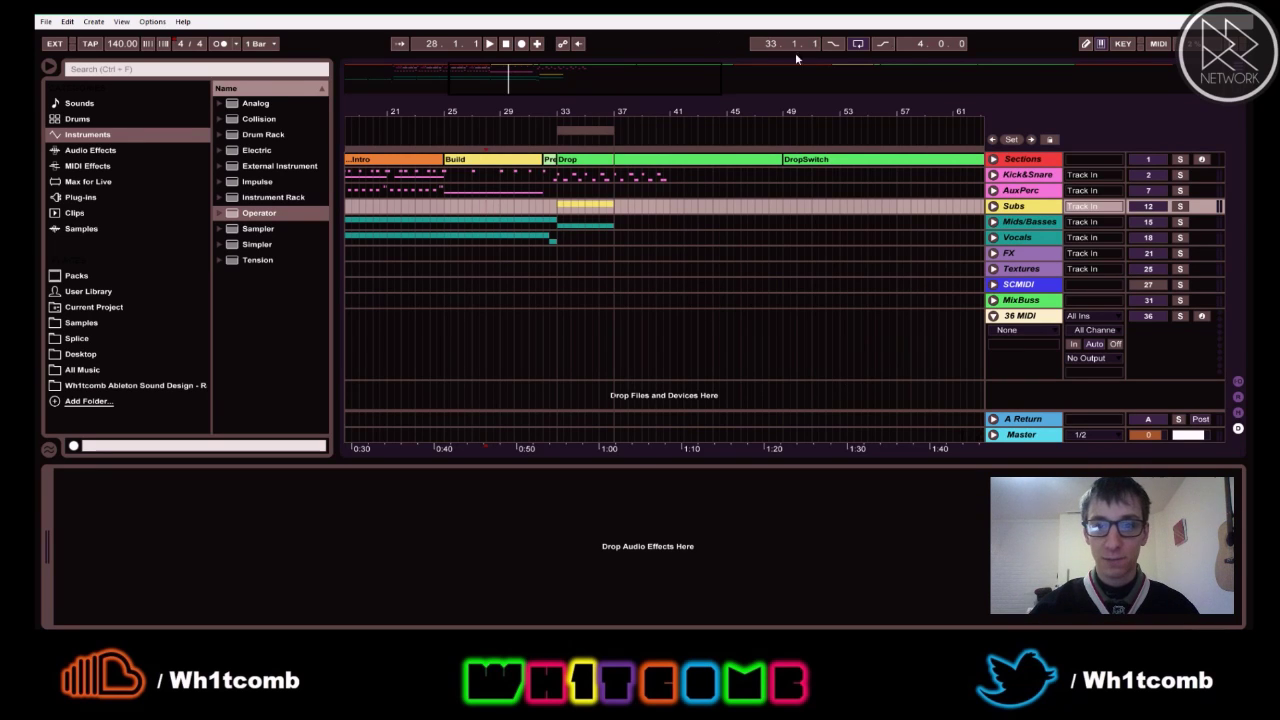
{"action": "left_click", "coordinate": [857, 44]}
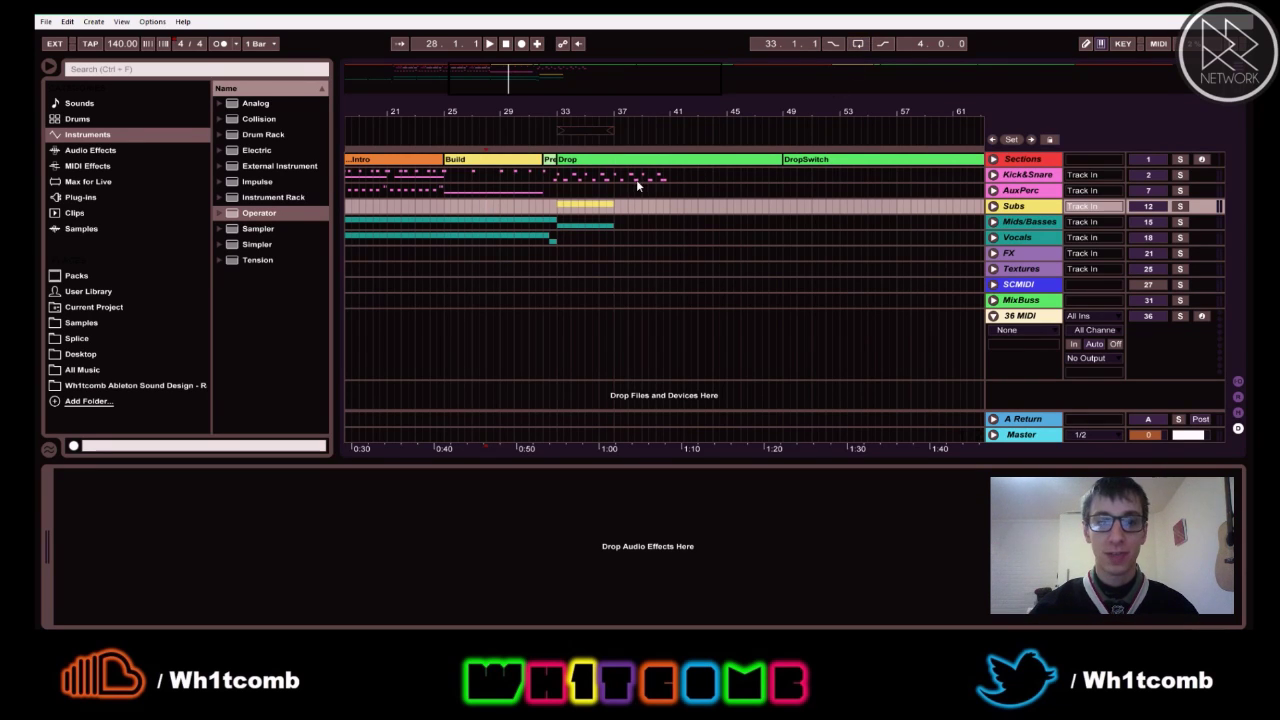
{"action": "left_click", "coordinate": [447, 213]}
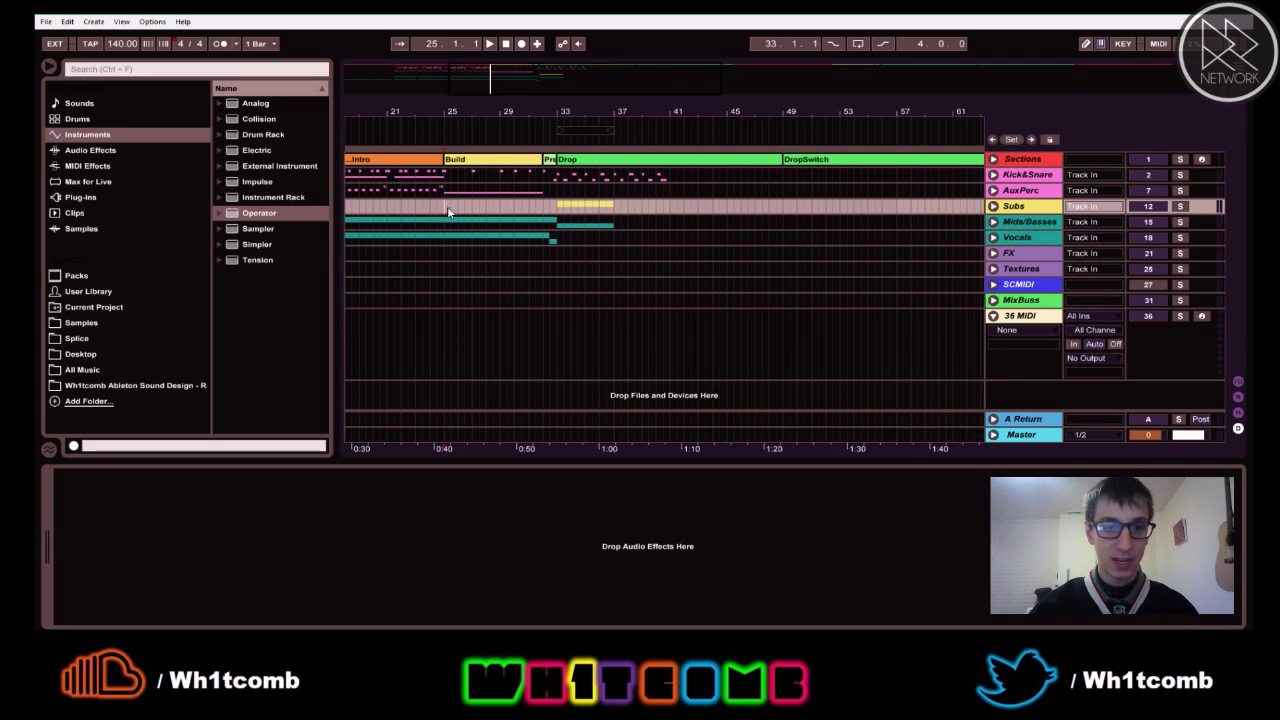
{"action": "key", "text": "space"}
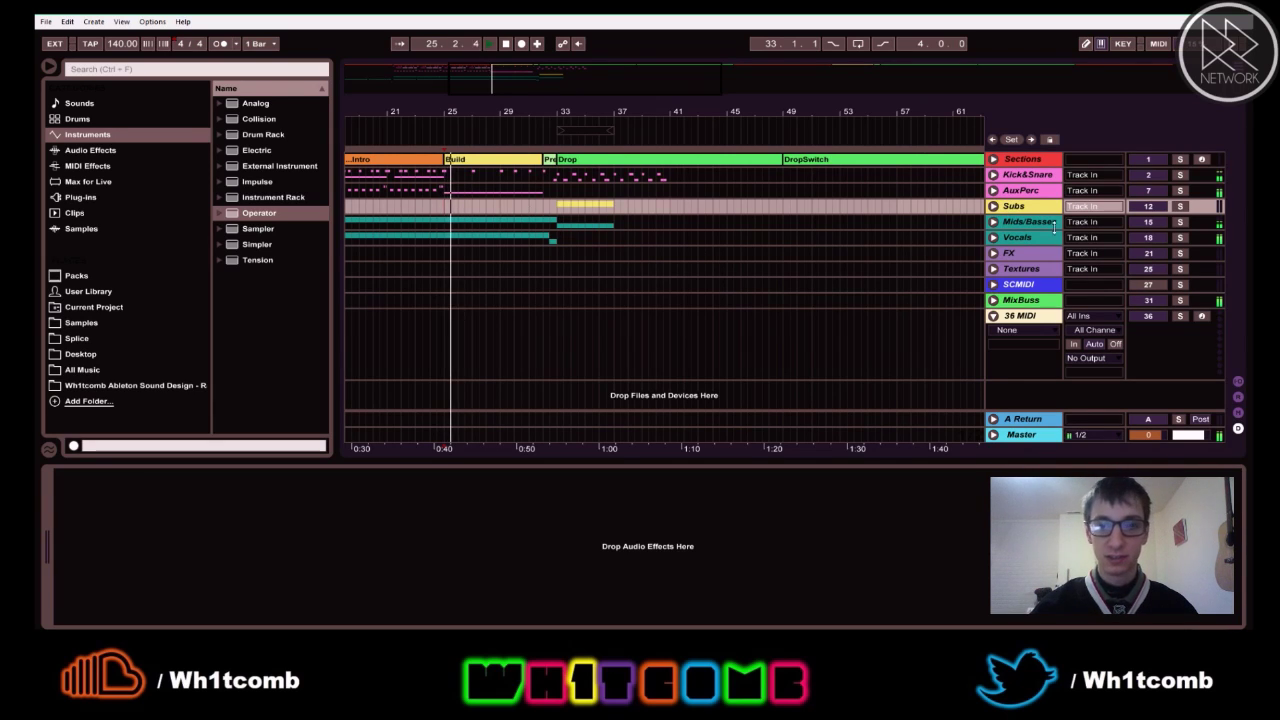
- Expand the FX group and fold its RecStop, Downer and Whoose tracks
{"action": "left_click", "coordinate": [993, 254]}
{"action": "scroll", "coordinate": [953, 277], "scroll_direction": "down", "scroll_amount": 2}
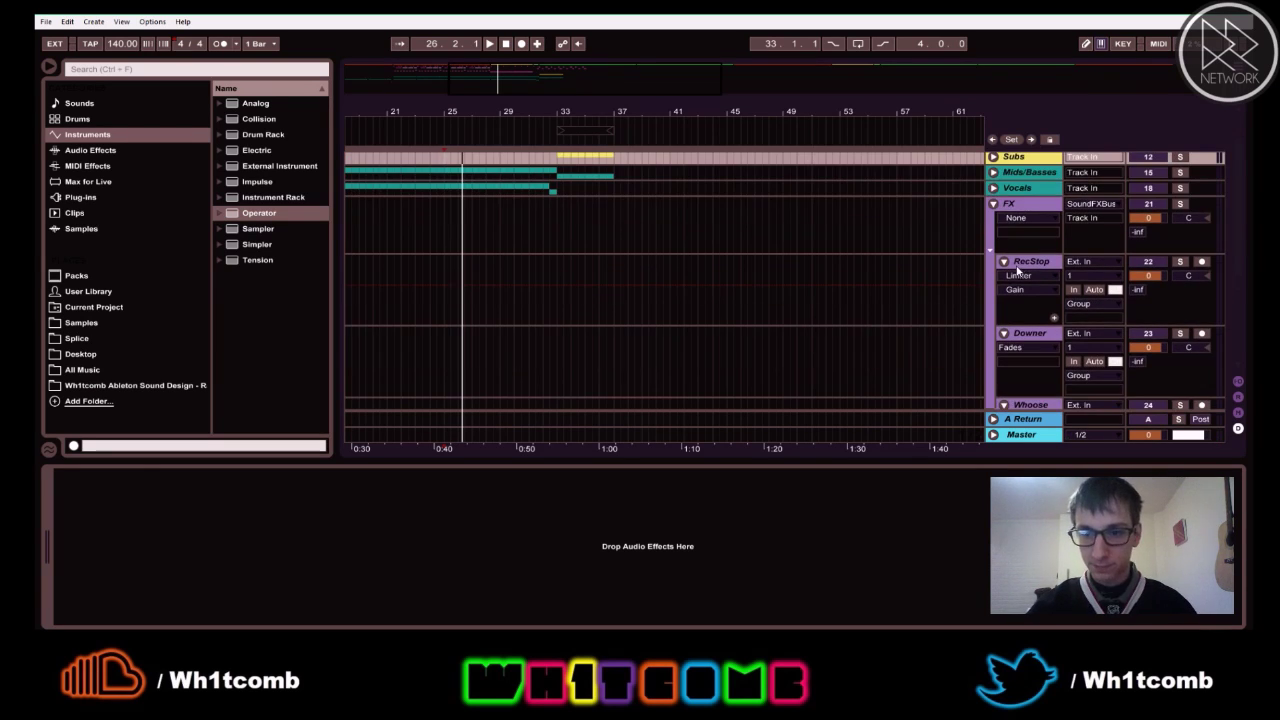
{"action": "left_click", "coordinate": [1004, 261]}
{"action": "left_click", "coordinate": [1004, 277]}
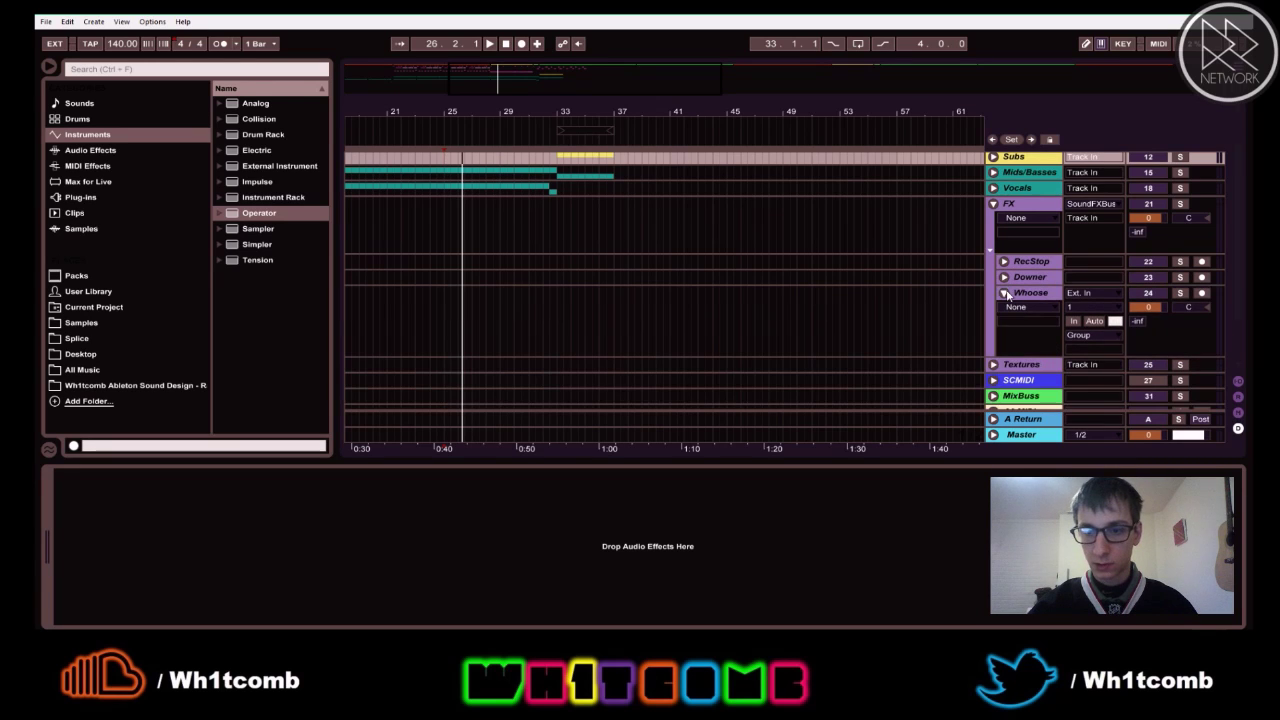
{"action": "left_click", "coordinate": [1004, 293]}
- Insert a new audio track below Whoose in the FX group and name it Riser
{"action": "left_click", "coordinate": [1031, 293]}
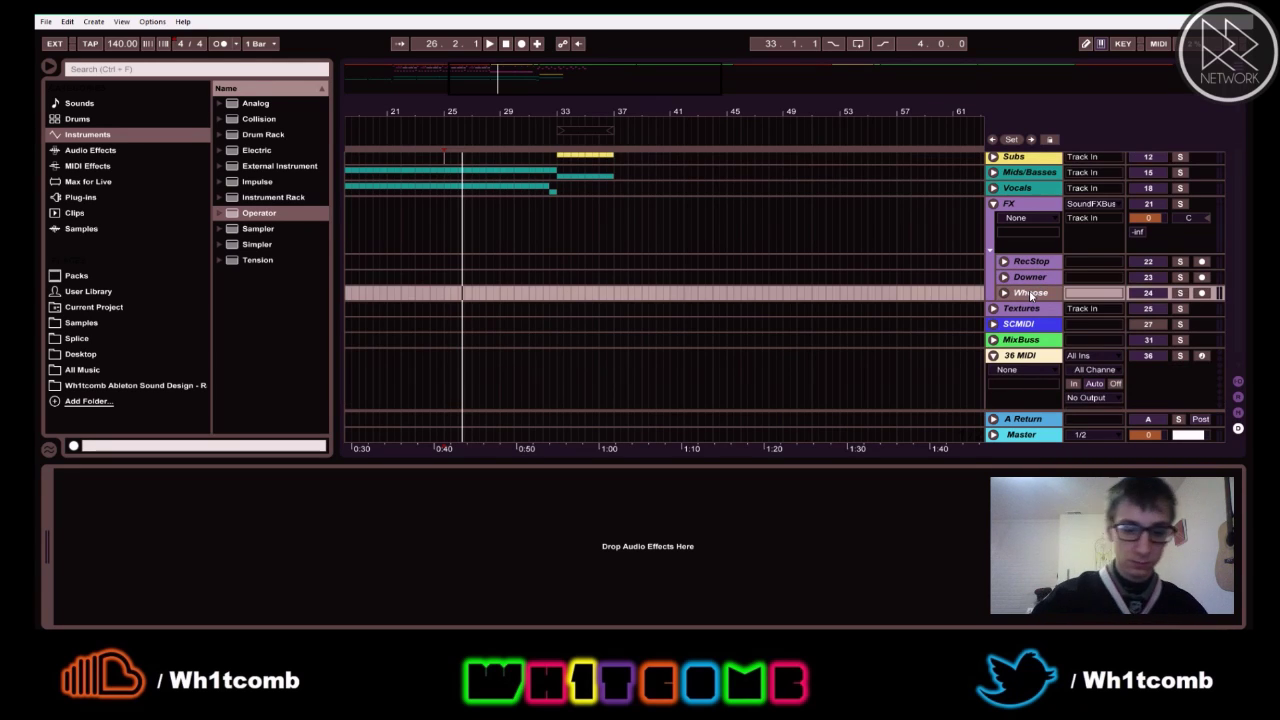
{"action": "key", "text": "ctrl+t"}
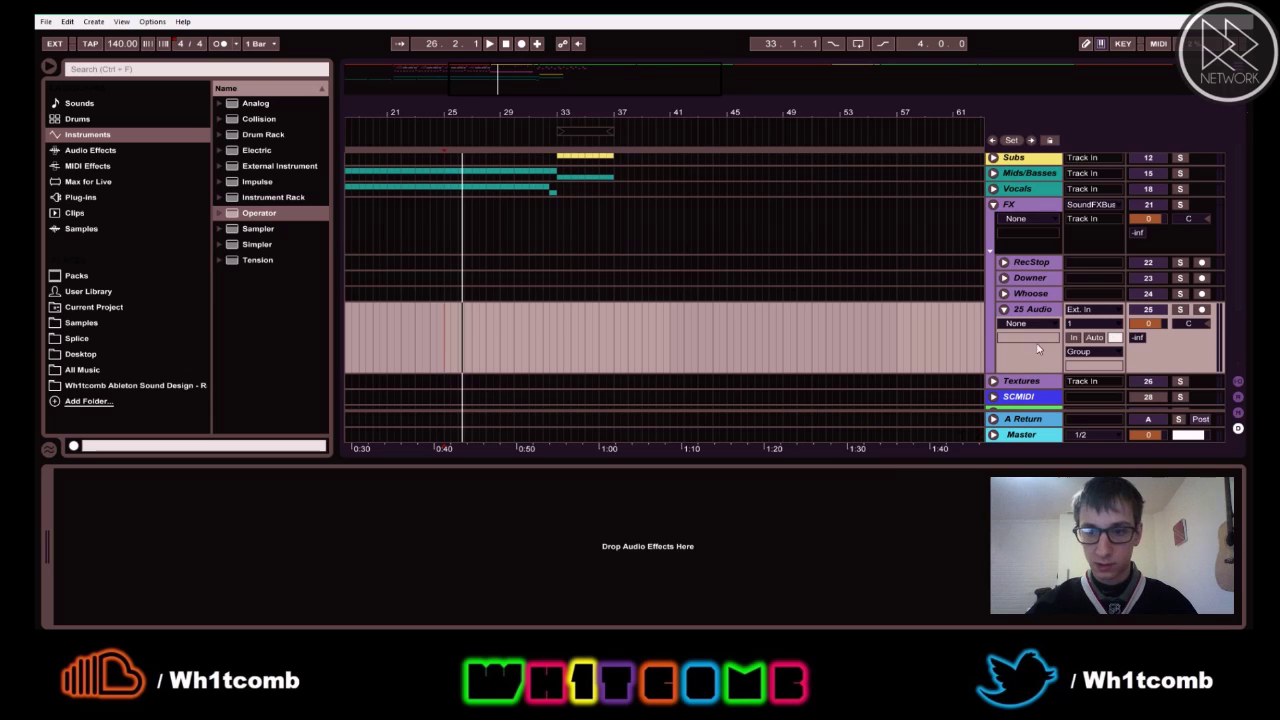
{"action": "key", "text": "ctrl+r"}
{"action": "type", "text": "R"}
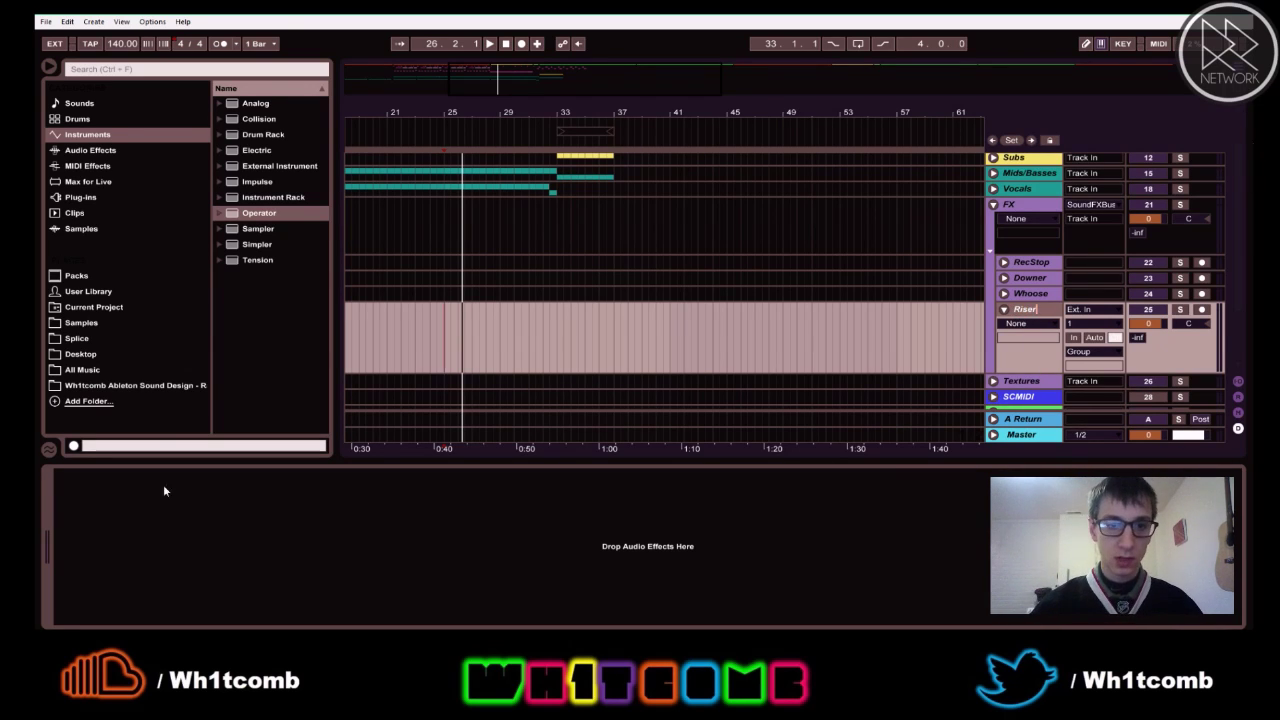
- Place the insert marker on the Riser track at bar 25, the start of the Build
{"action": "left_click", "coordinate": [458, 332]}
{"action": "scroll", "coordinate": [459, 334], "scroll_direction": "up", "scroll_amount": 2}
{"action": "scroll", "coordinate": [458, 333], "scroll_direction": "down", "scroll_amount": 2}
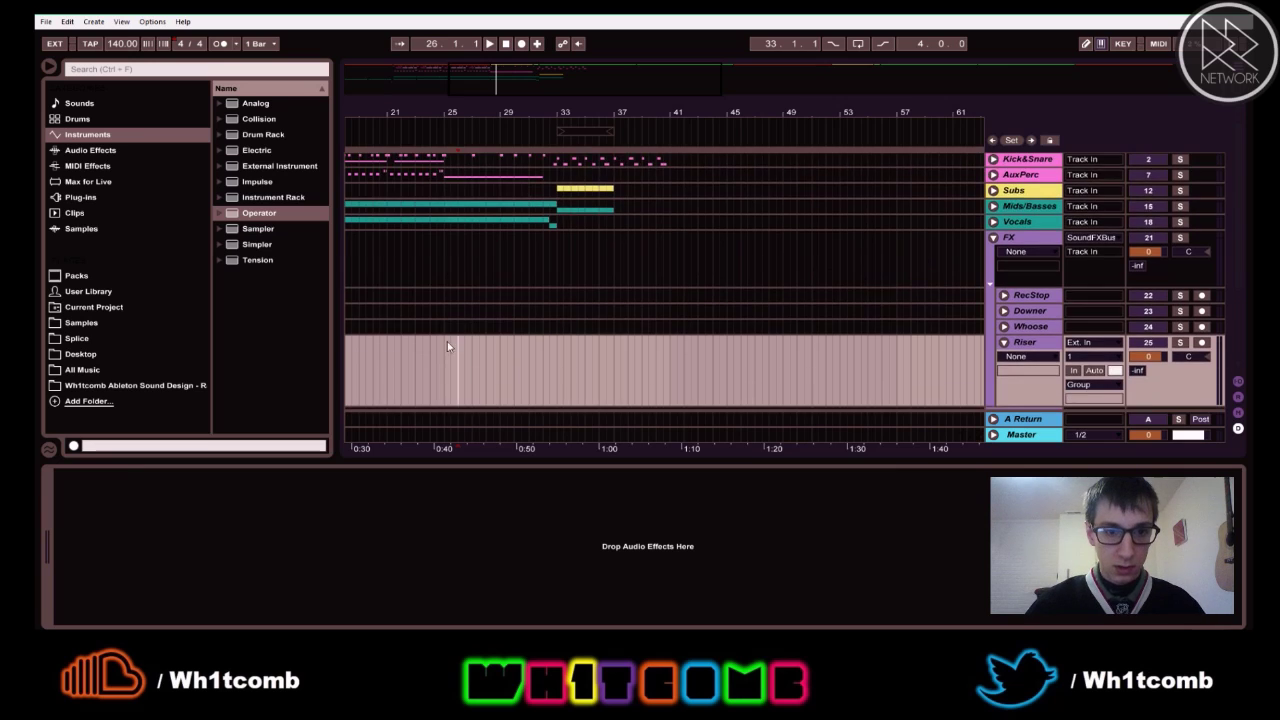
{"action": "scroll", "coordinate": [614, 330], "scroll_direction": "up", "scroll_amount": 2}
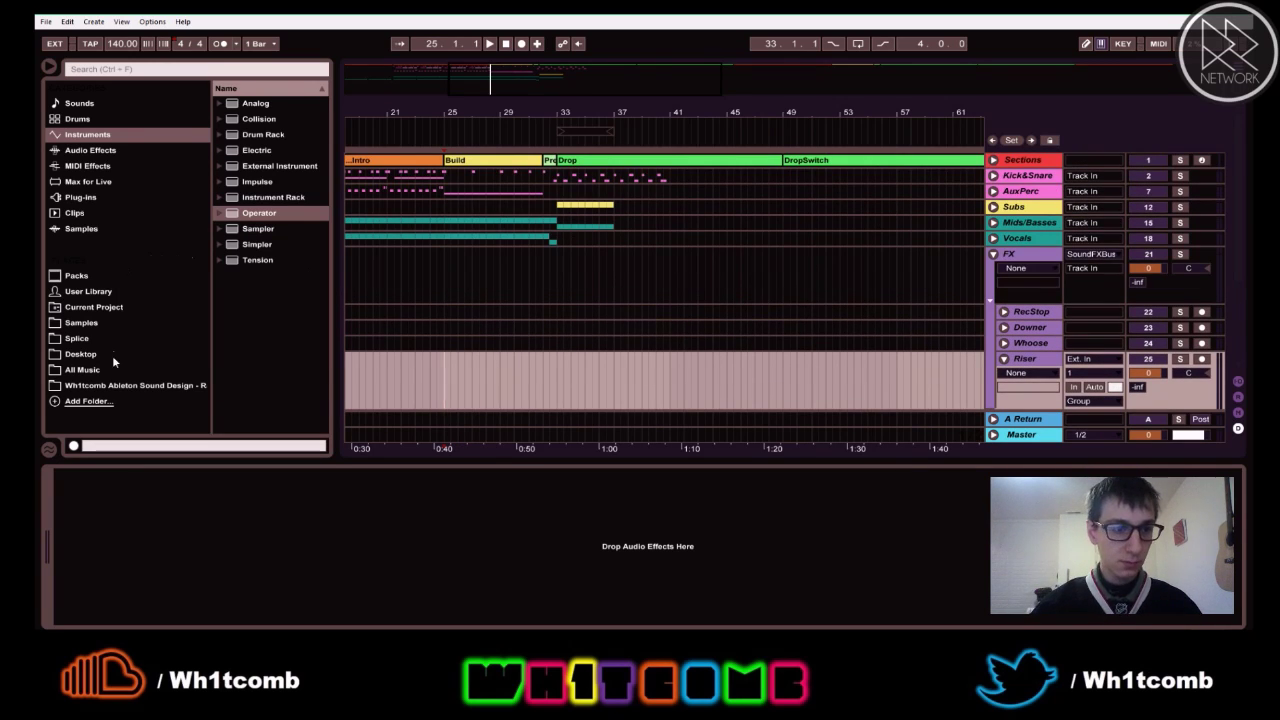
- Check the Desktop folder, then look through EDM and its Cr2 EDM Megapack in the Samples folder
{"action": "left_click", "coordinate": [72, 367]}
{"action": "left_click", "coordinate": [78, 355]}
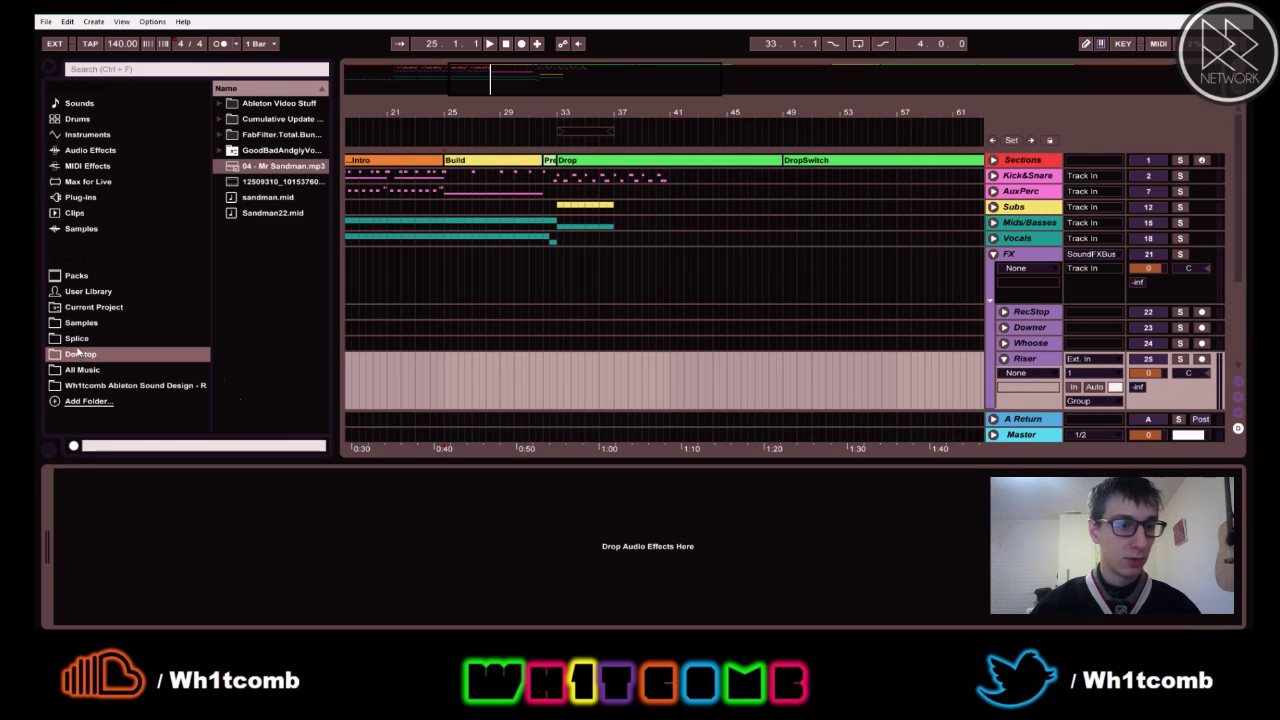
{"action": "left_click", "coordinate": [75, 325]}
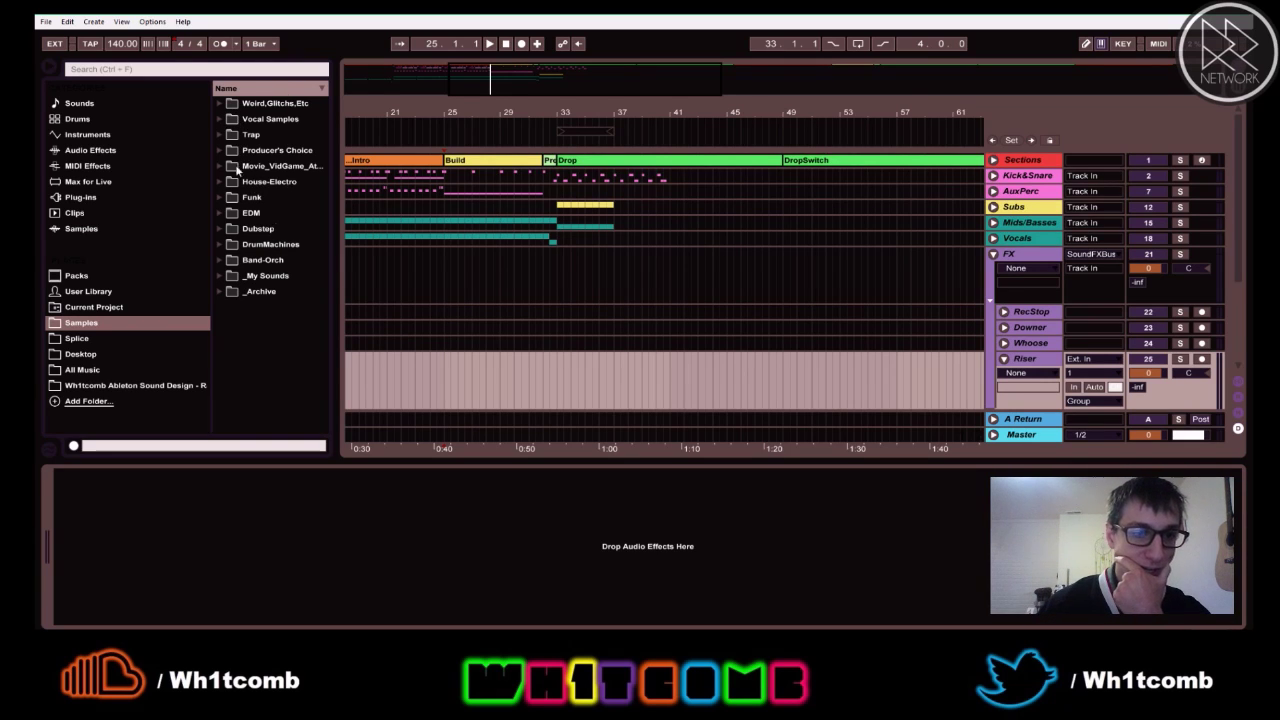
{"action": "left_click", "coordinate": [221, 213]}
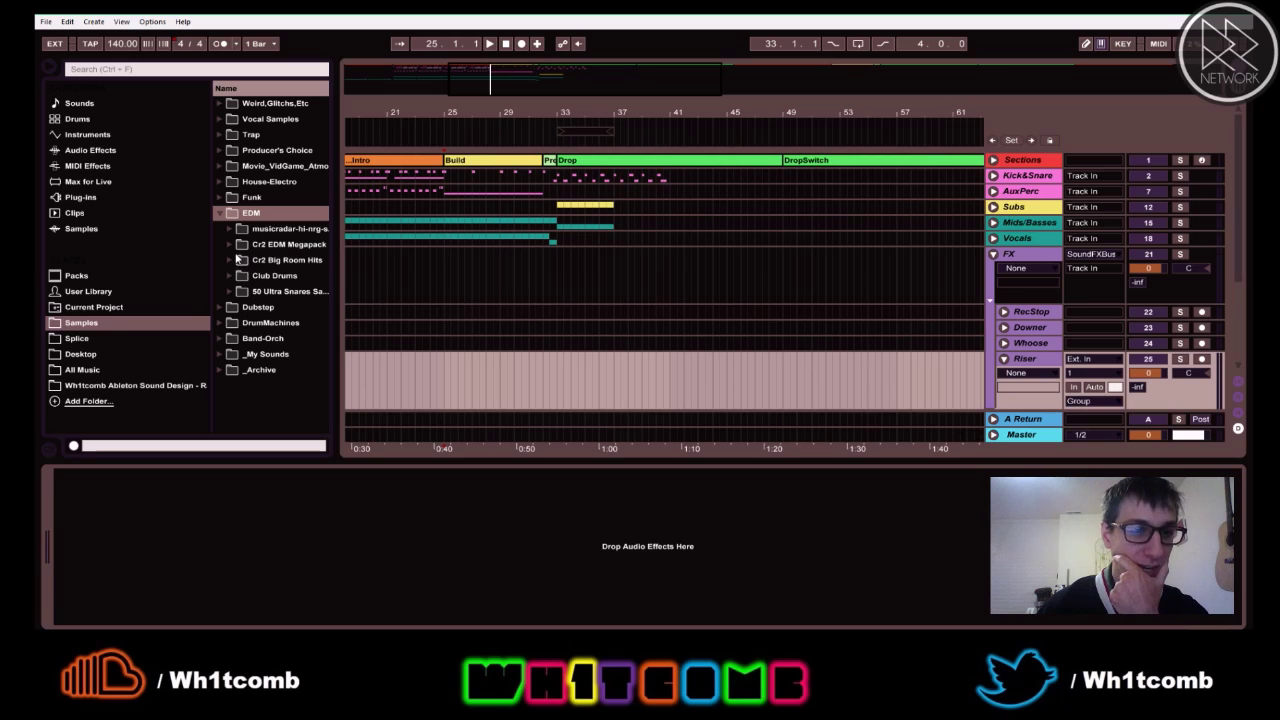
{"action": "left_click", "coordinate": [229, 245]}
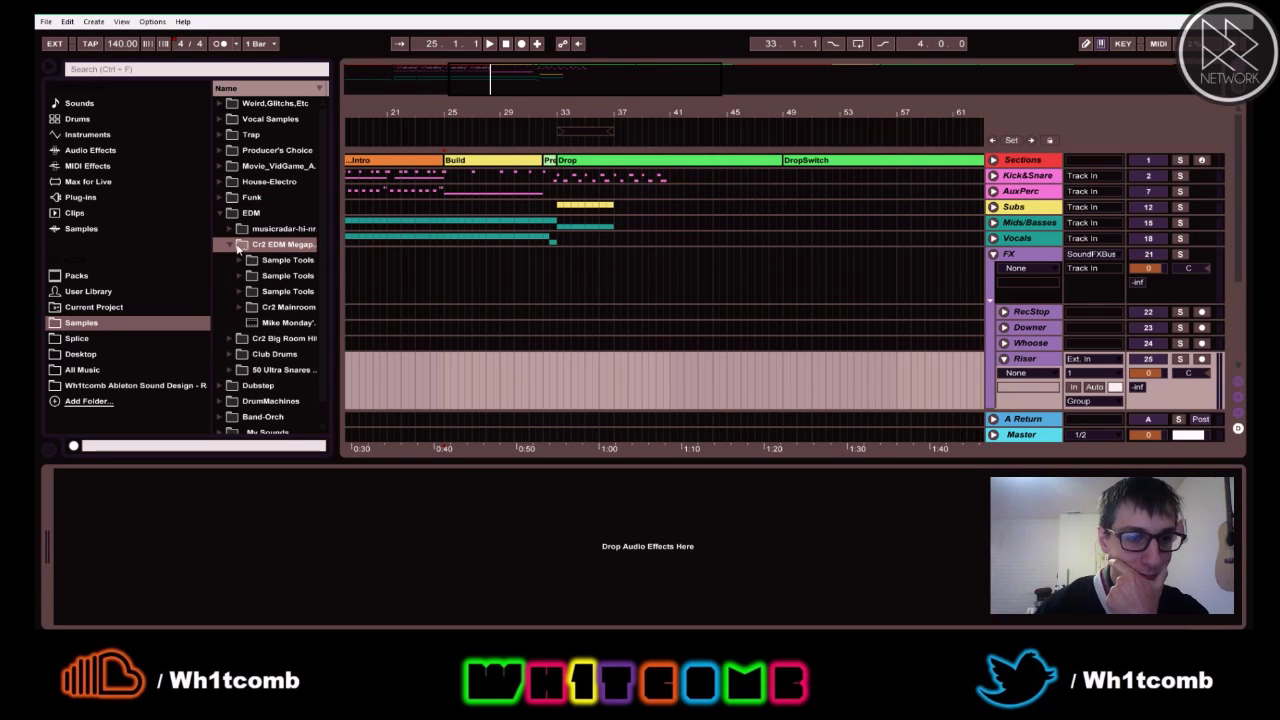
{"action": "left_click", "coordinate": [230, 245]}
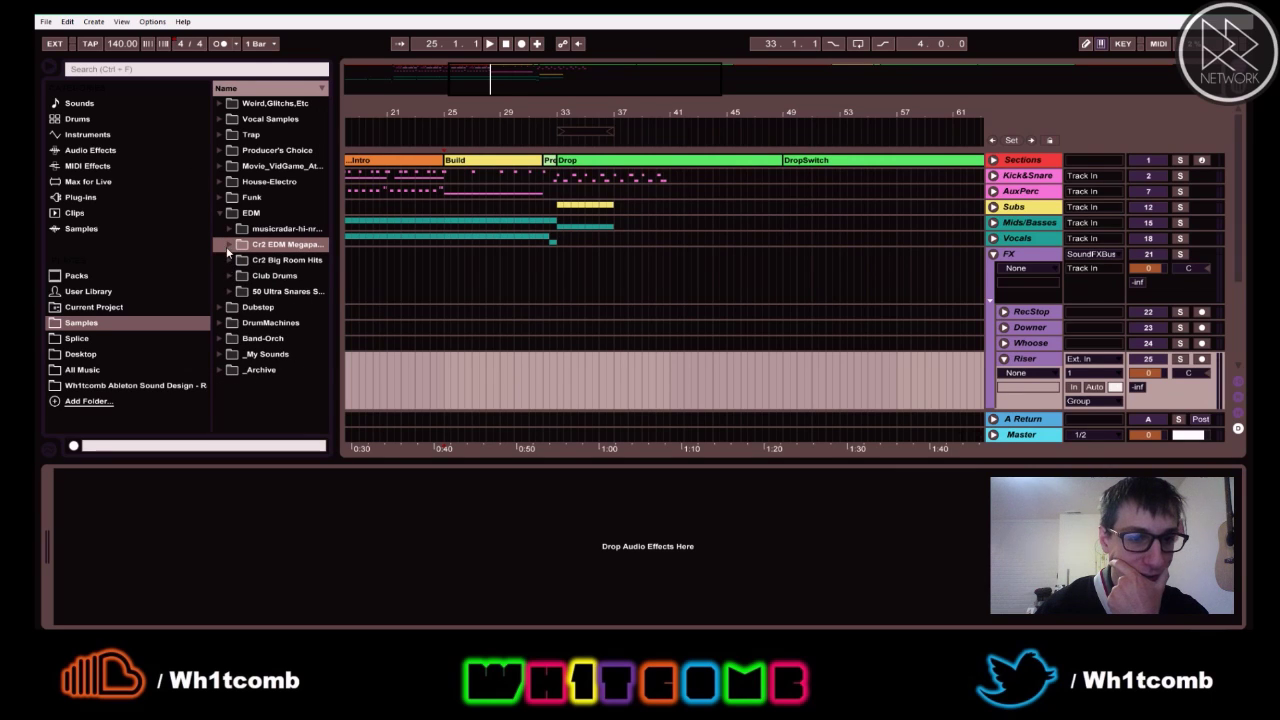
- Widen the browser, collapse EDM, and open House-Electro > vengeance essential club sounds-3 > VEC3 FX in the Samples folder
{"action": "left_click_drag", "start_coordinate": [336, 229], "coordinate": [478, 243]}
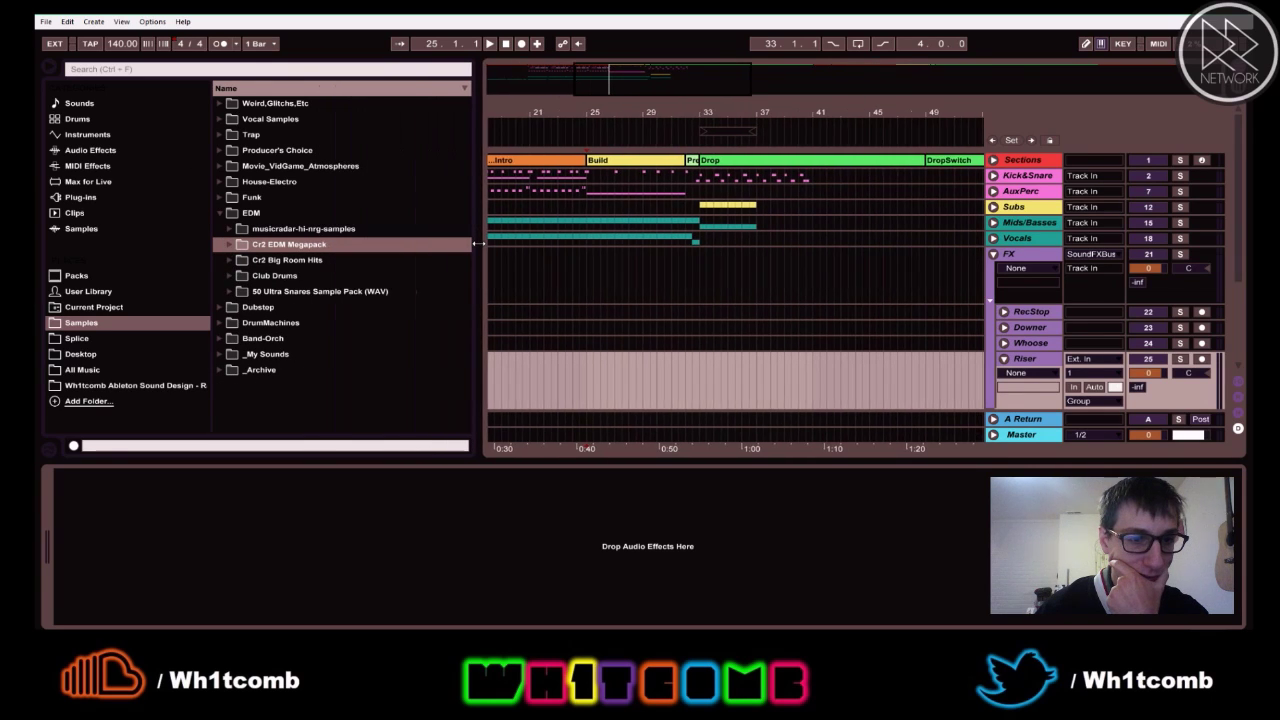
{"action": "left_click", "coordinate": [220, 214]}
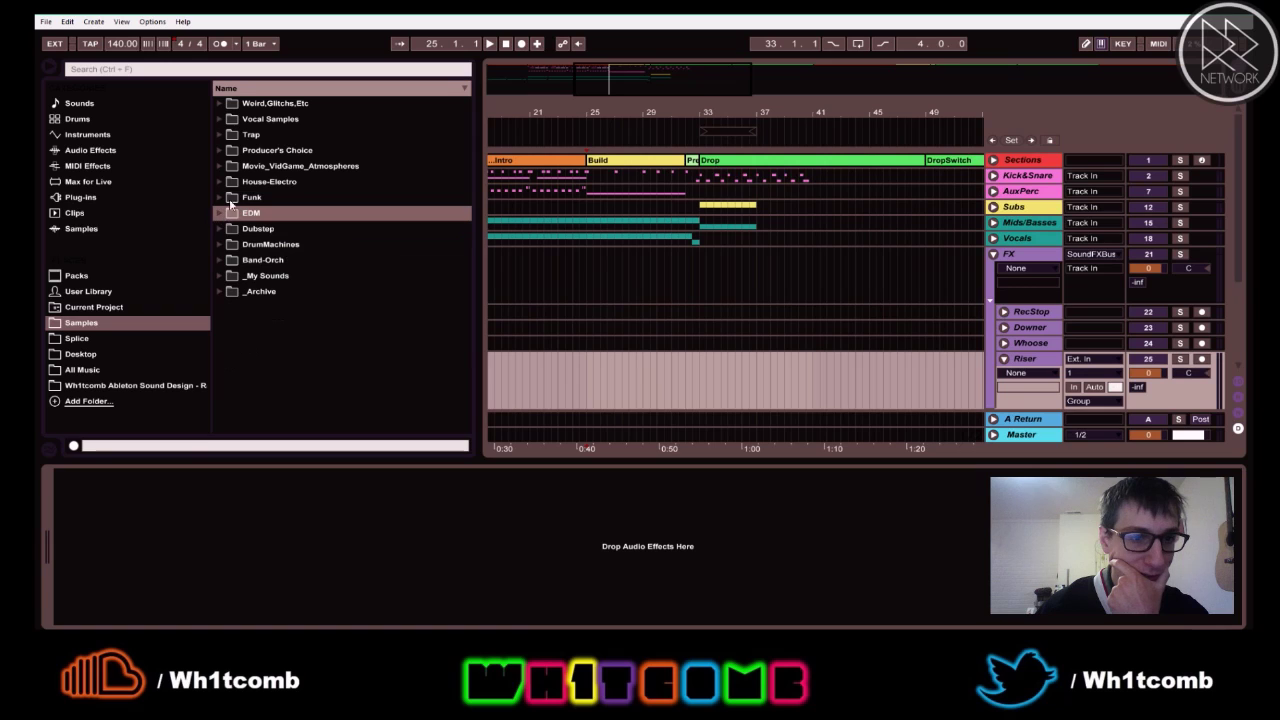
{"action": "left_click", "coordinate": [224, 183]}
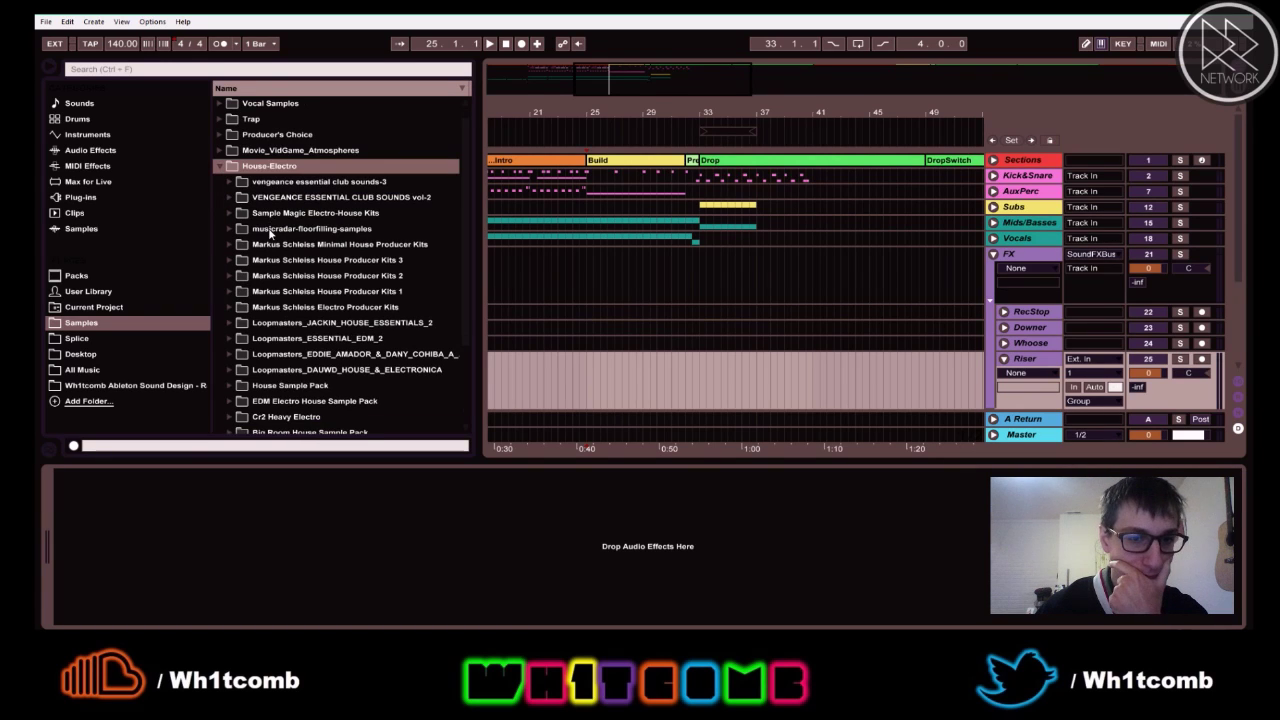
{"action": "scroll", "coordinate": [263, 232], "scroll_direction": "down", "scroll_amount": 1}
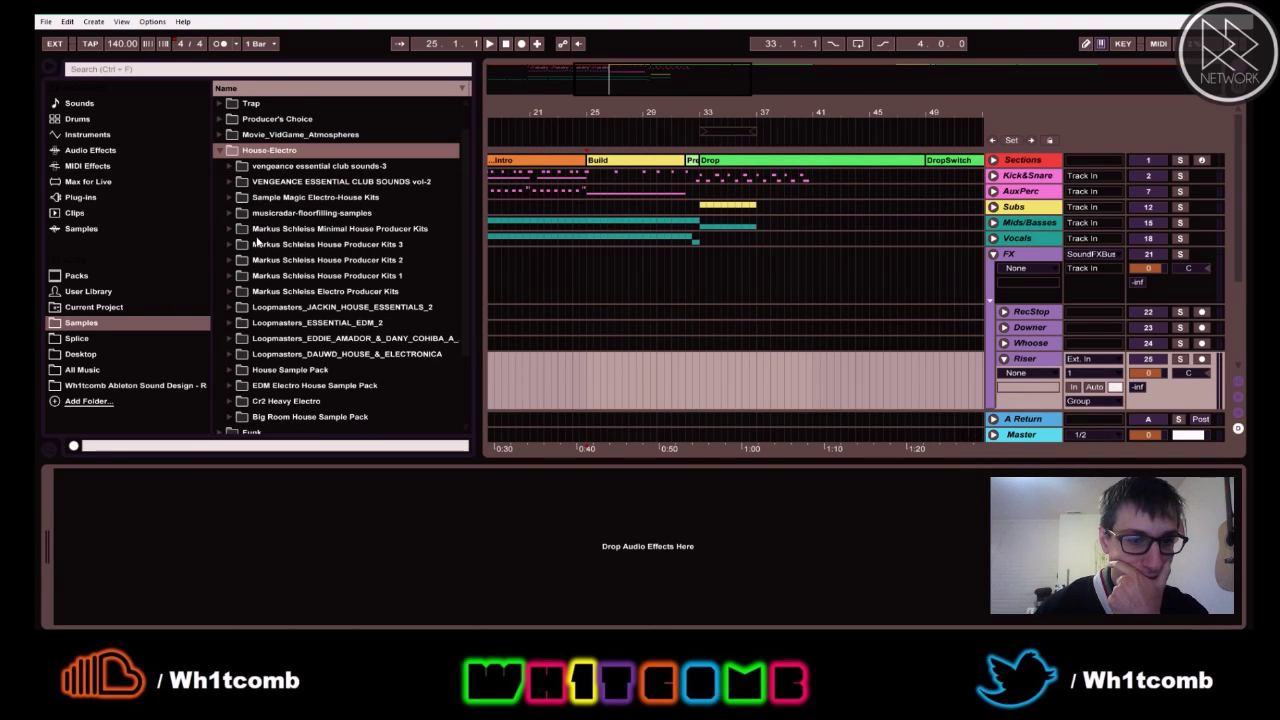
{"action": "left_click", "coordinate": [231, 167]}
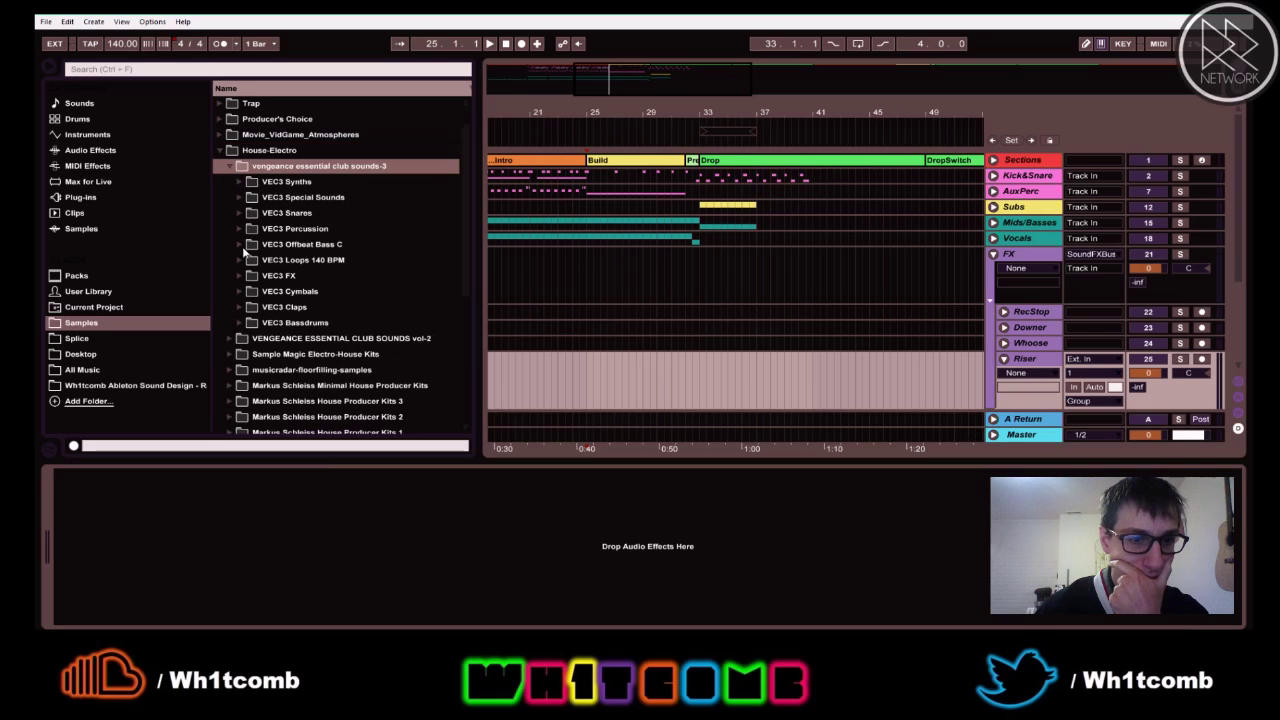
{"action": "left_click", "coordinate": [242, 276]}
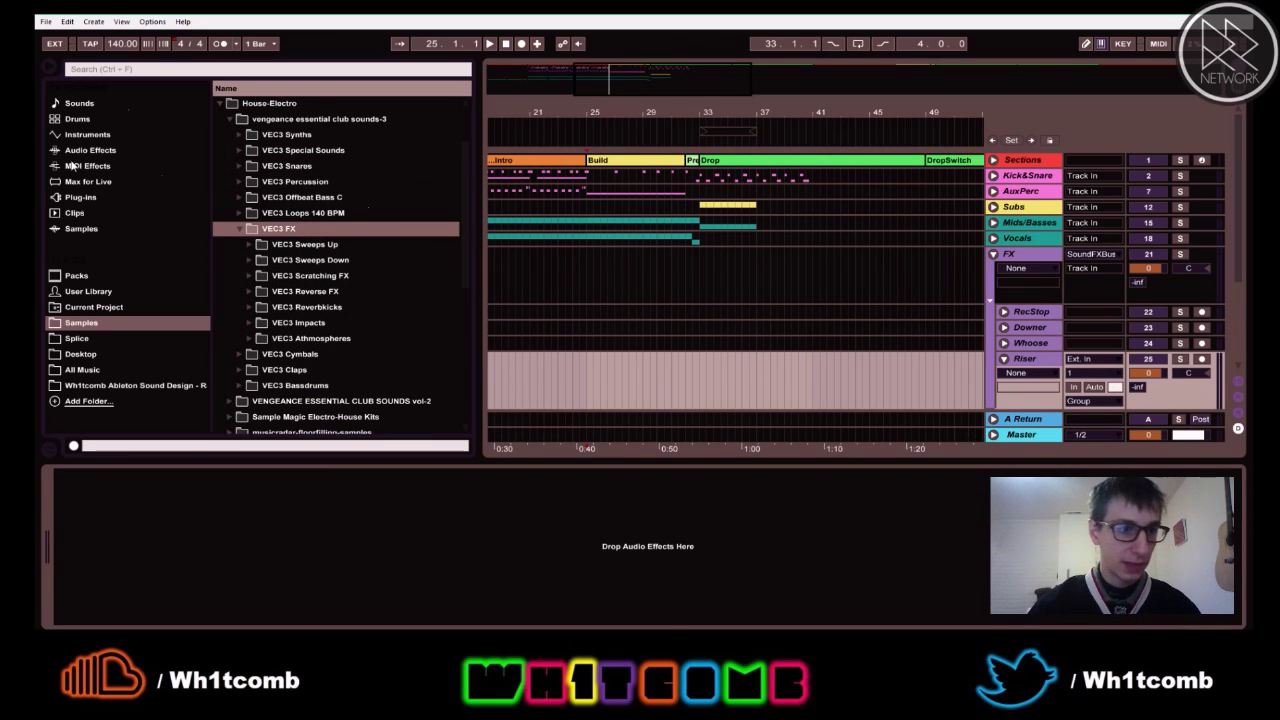
- Add a Limiter to the Master track and set its ceiling to -10 dB
{"action": "left_click", "coordinate": [114, 153]}
{"action": "left_click", "coordinate": [275, 430]}
{"action": "scroll", "coordinate": [275, 415], "scroll_direction": "down", "scroll_amount": 5}
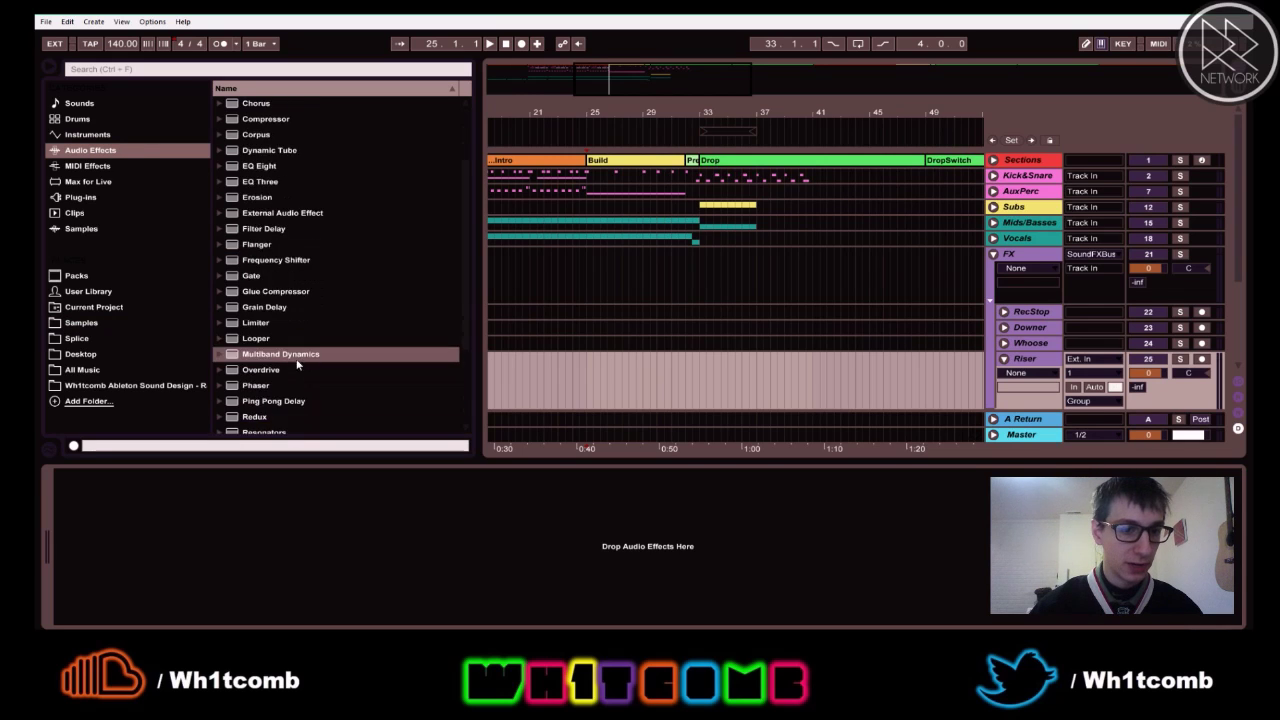
{"action": "scroll", "coordinate": [270, 406], "scroll_direction": "down", "scroll_amount": 1}
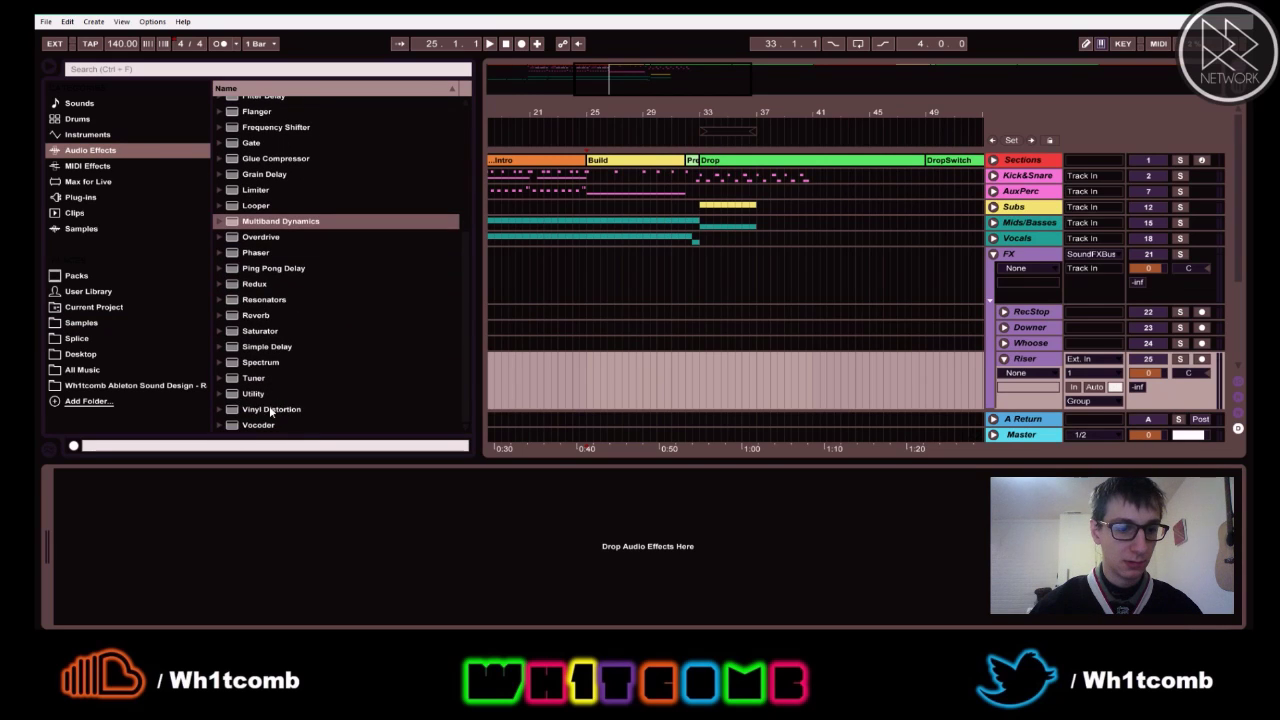
{"action": "scroll", "coordinate": [268, 380], "scroll_direction": "up", "scroll_amount": 3}
{"action": "left_click", "coordinate": [245, 238]}
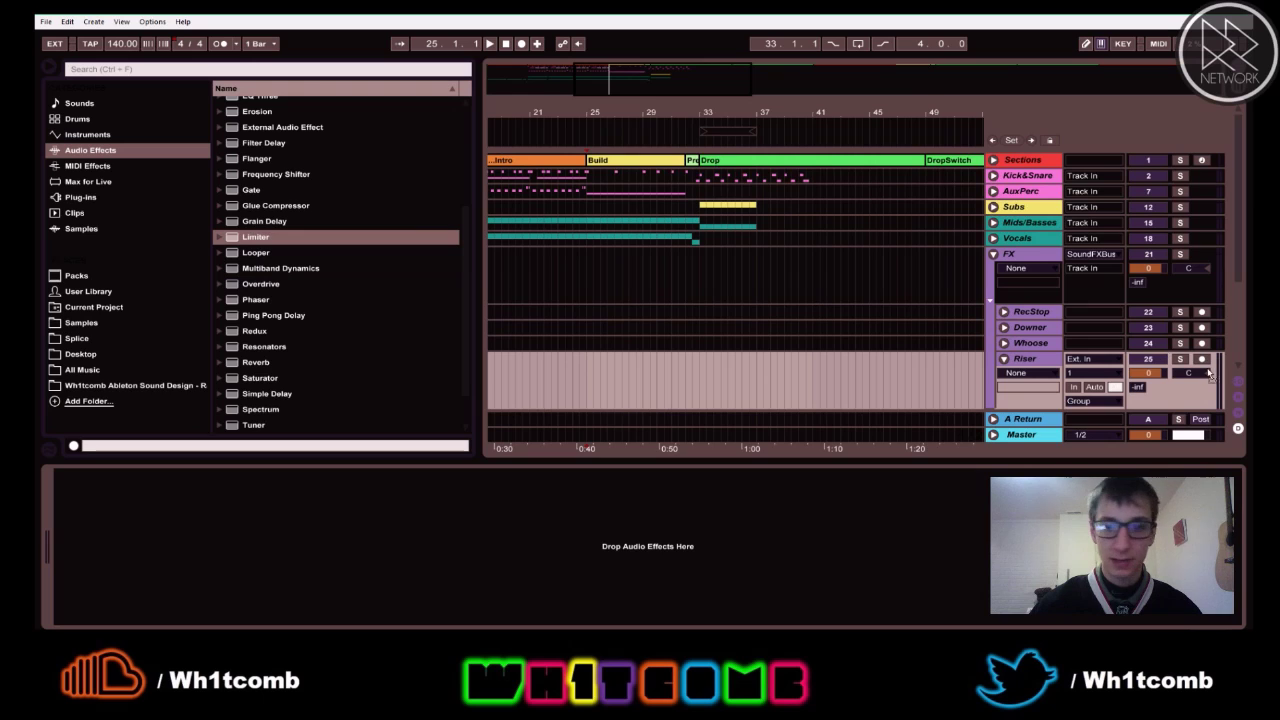
{"action": "left_click", "coordinate": [1023, 436]}
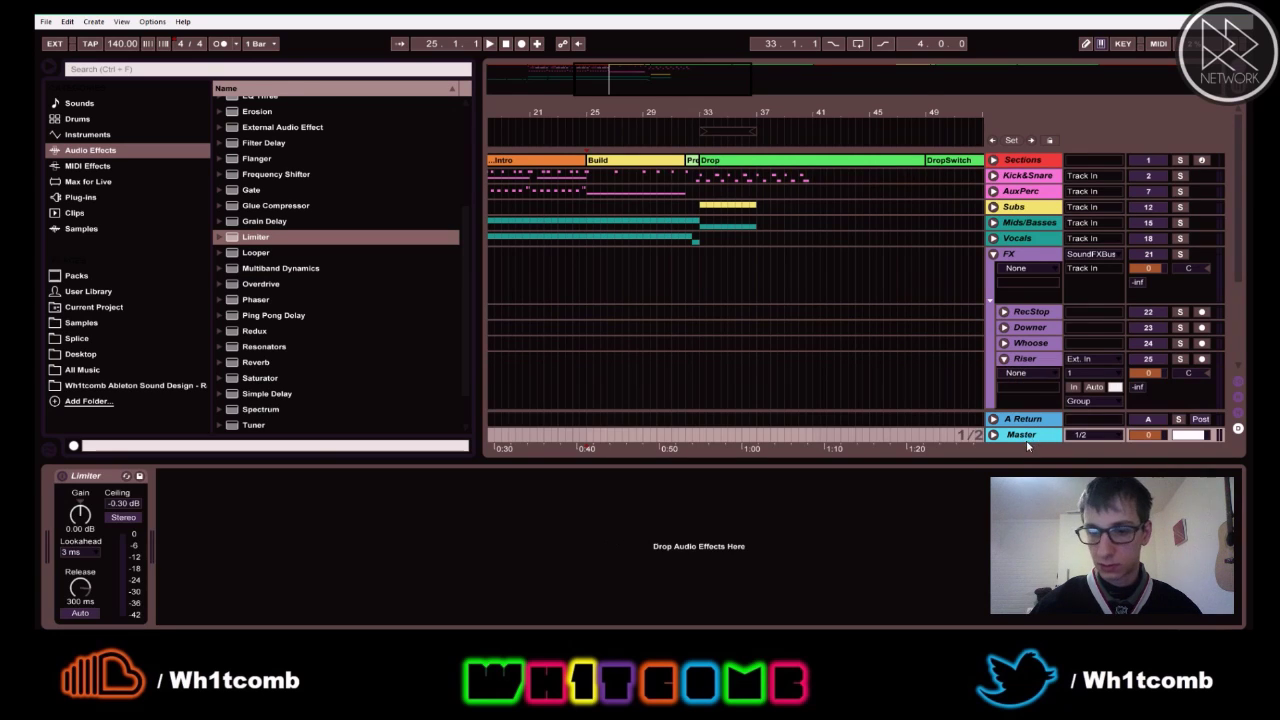
{"action": "left_click", "coordinate": [123, 504]}
{"action": "type", "text": "-10"}
{"action": "key", "text": "Return"}
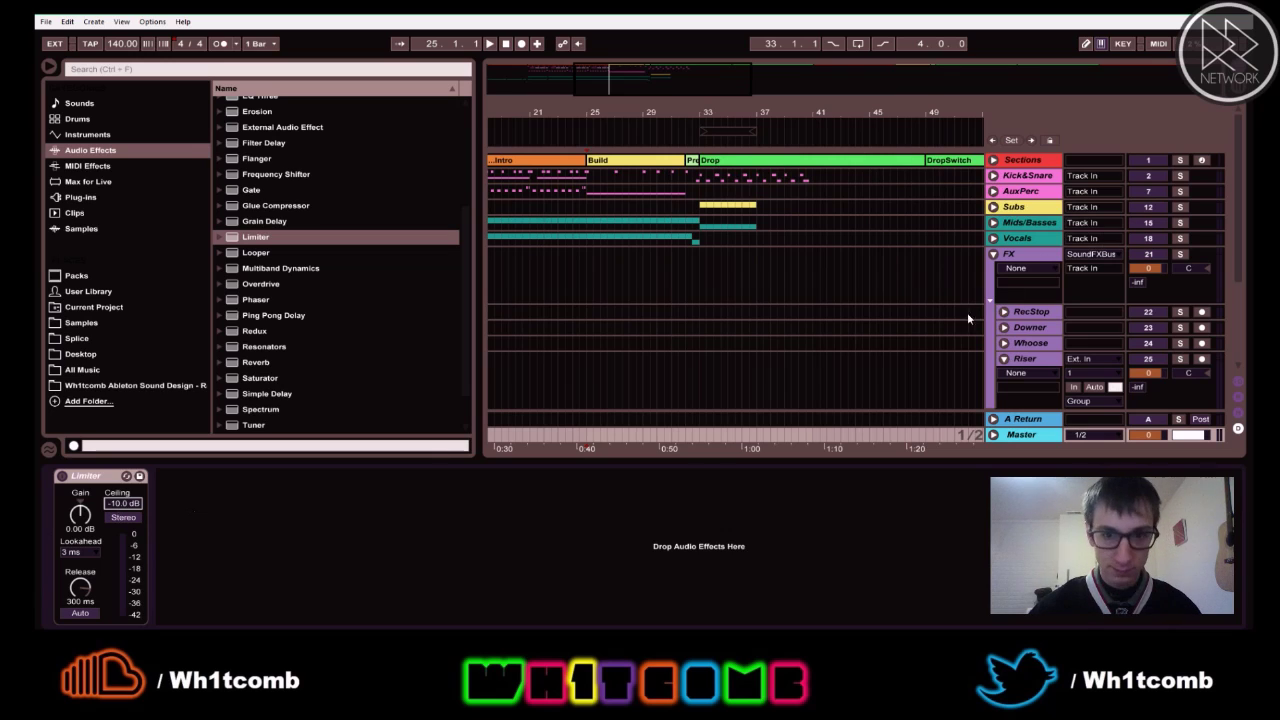
- Return to the Samples folder, expand VEC3 Sweeps Up and audition VEC3 FX Sweep Up 40.wav and 39.wav
{"action": "scroll", "coordinate": [297, 309], "scroll_direction": "down", "scroll_amount": 1}
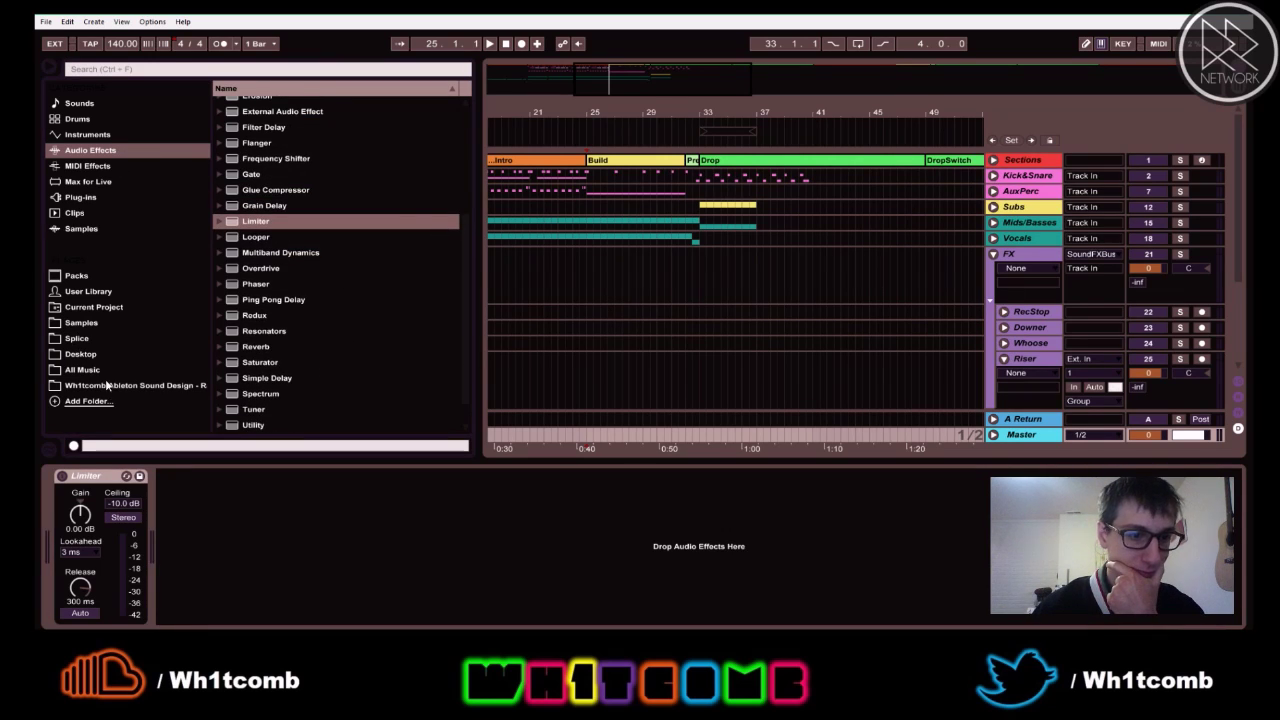
{"action": "left_click", "coordinate": [88, 327]}
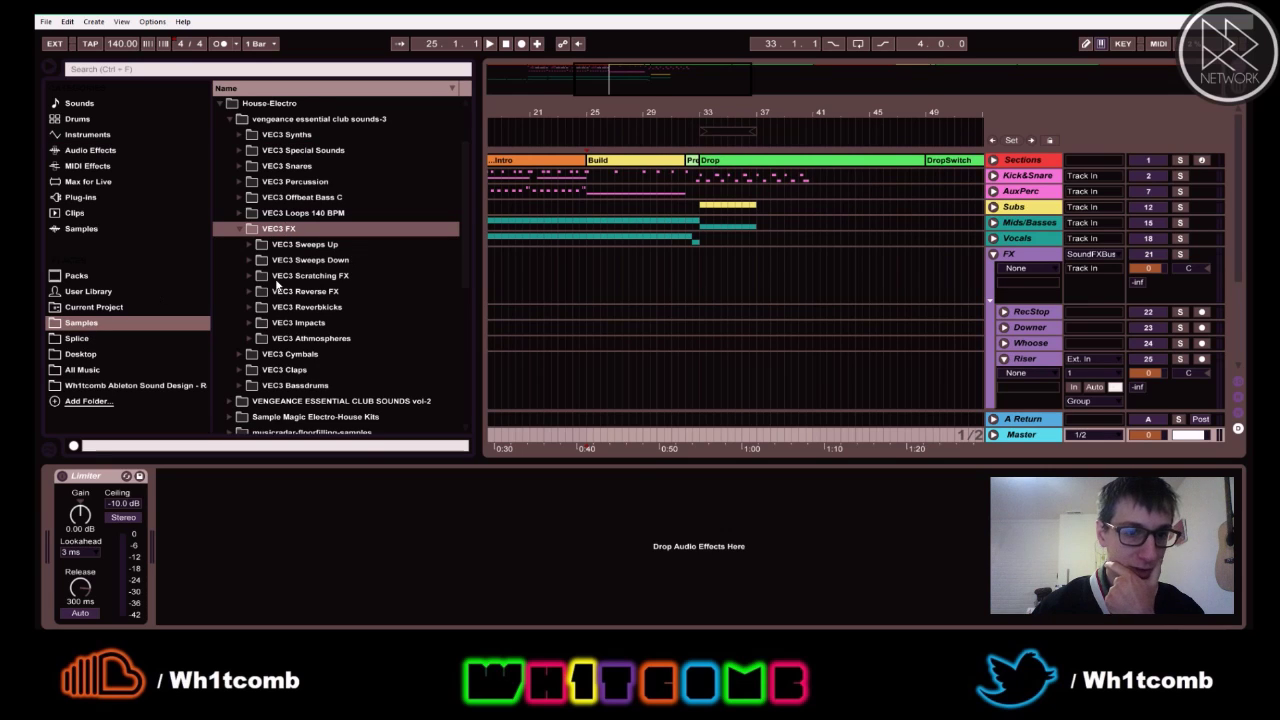
{"action": "left_click", "coordinate": [250, 246]}
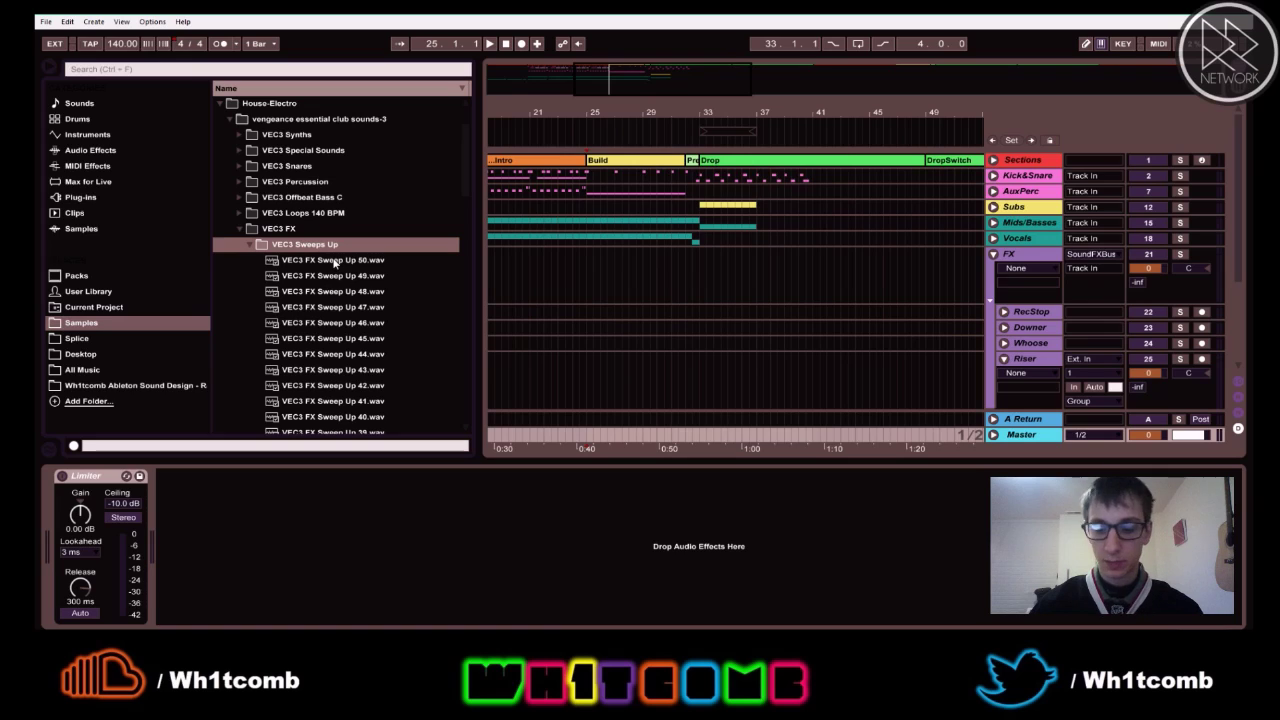
{"action": "left_click", "coordinate": [300, 416]}
{"action": "scroll", "coordinate": [323, 384], "scroll_direction": "down", "scroll_amount": 2}
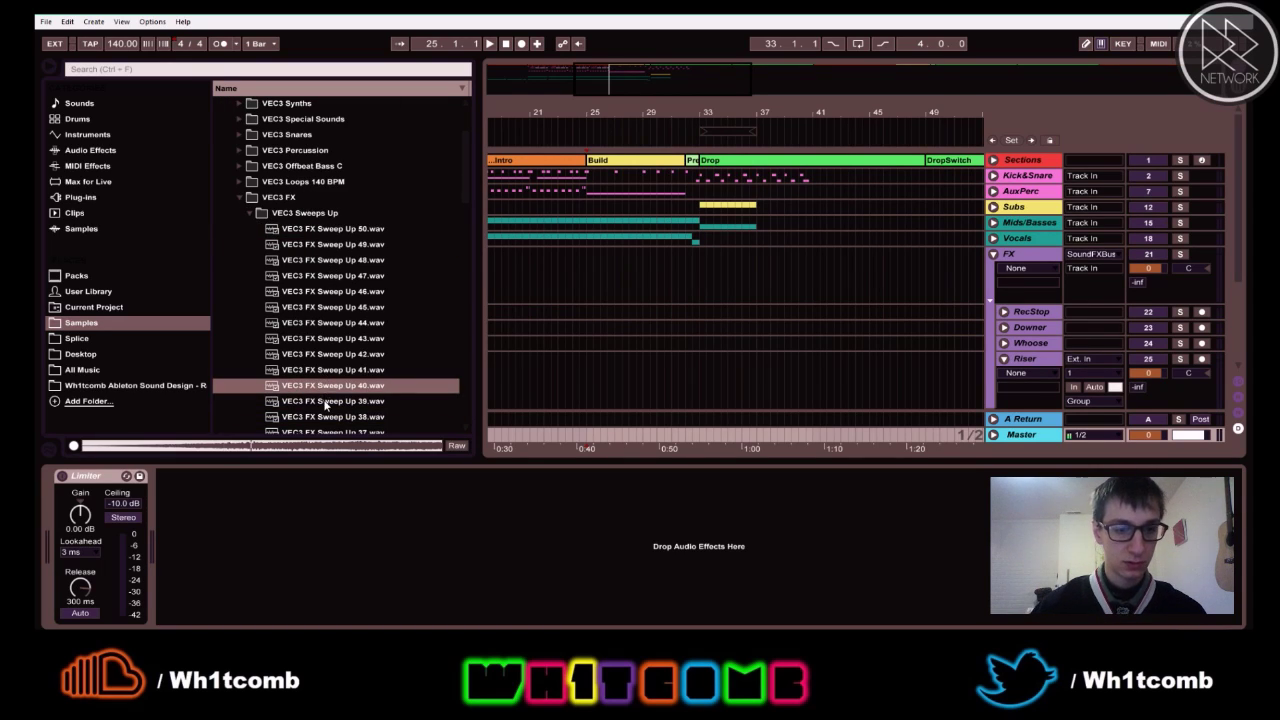
{"action": "left_click", "coordinate": [325, 402]}
{"action": "scroll", "coordinate": [335, 398], "scroll_direction": "down", "scroll_amount": 3}
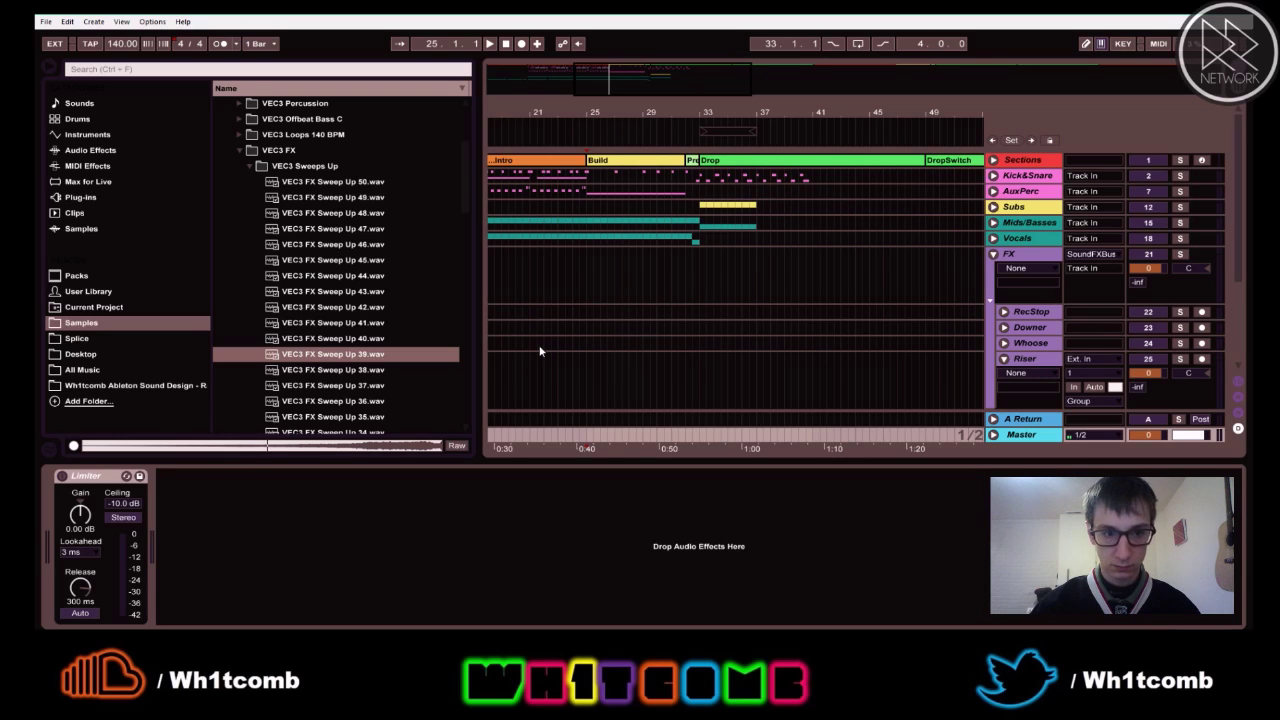
{"action": "scroll", "coordinate": [627, 345], "scroll_direction": "down", "scroll_amount": 1}
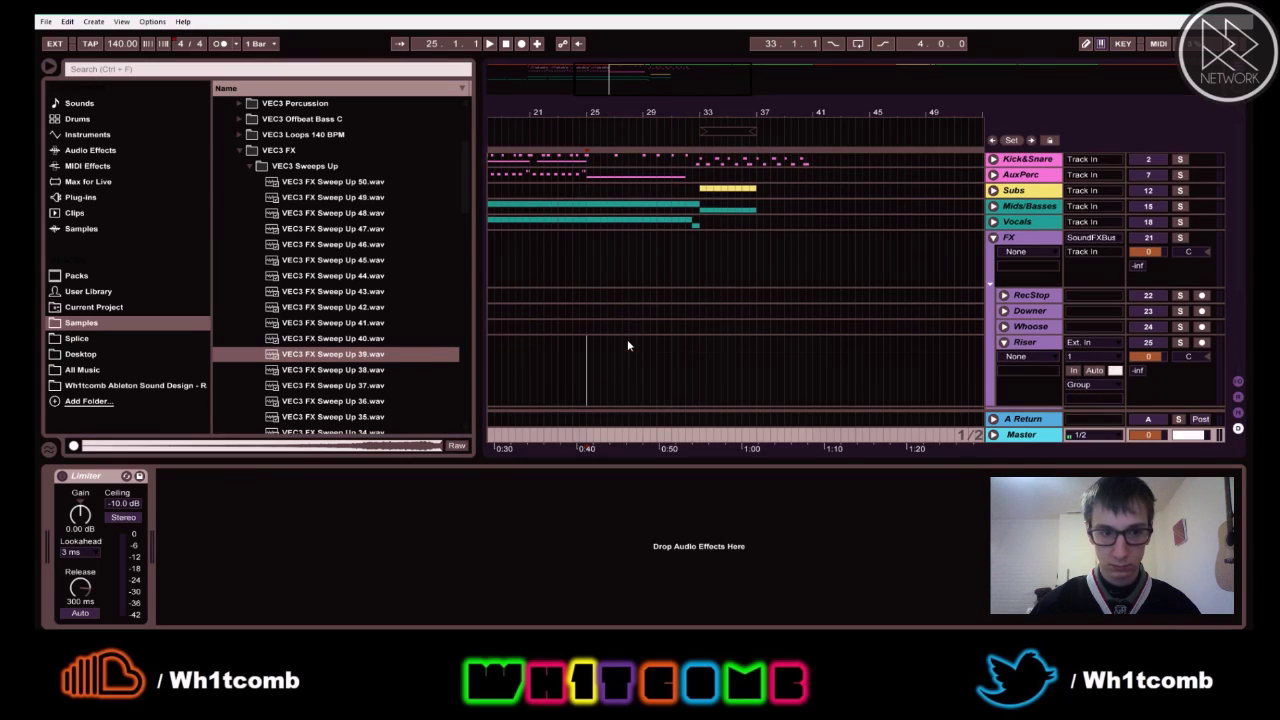
- Place VEC3 FX Sweep Up 39.wav on the Riser track at bar 25 and play the Build
{"action": "left_click", "coordinate": [323, 355]}
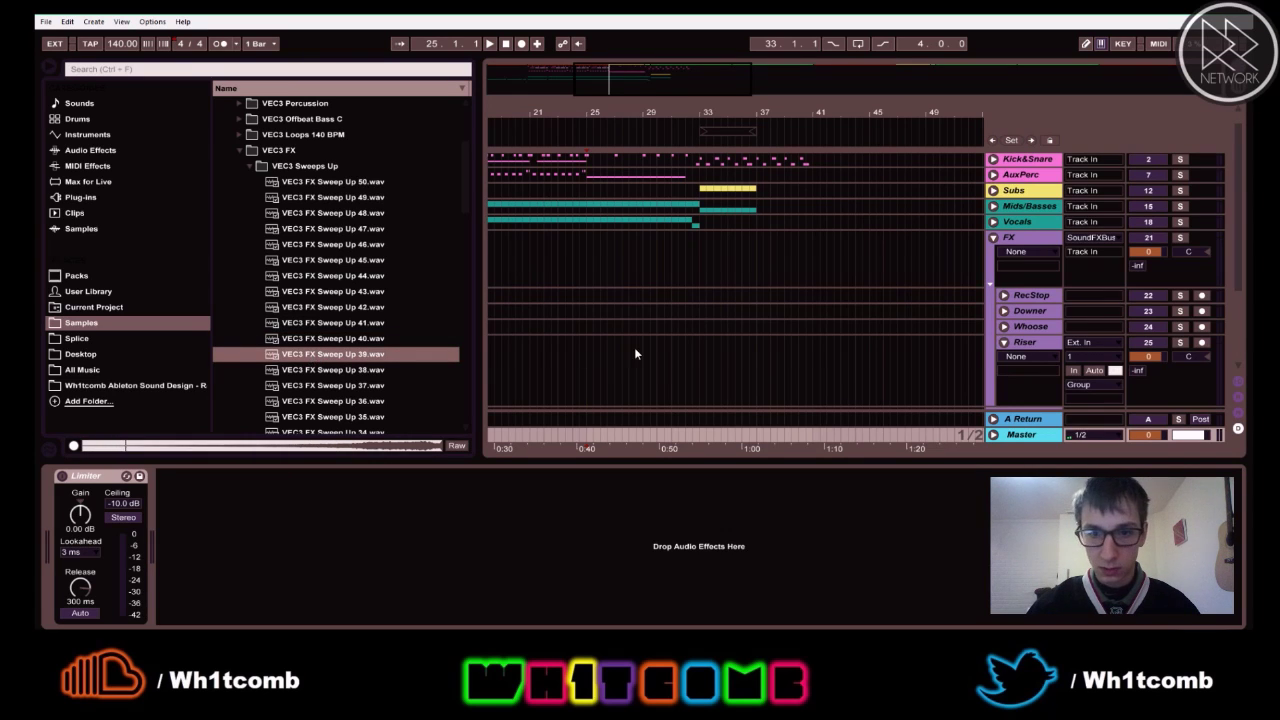
{"action": "scroll", "coordinate": [635, 347], "scroll_direction": "up", "scroll_amount": 1}
{"action": "mouse_move", "coordinate": [583, 375]}
{"action": "left_mouse_down"}
{"action": "mouse_move", "coordinate": [581, 387]}
{"action": "mouse_move", "coordinate": [604, 393]}
{"action": "left_mouse_up"}
{"action": "key", "text": "space"}
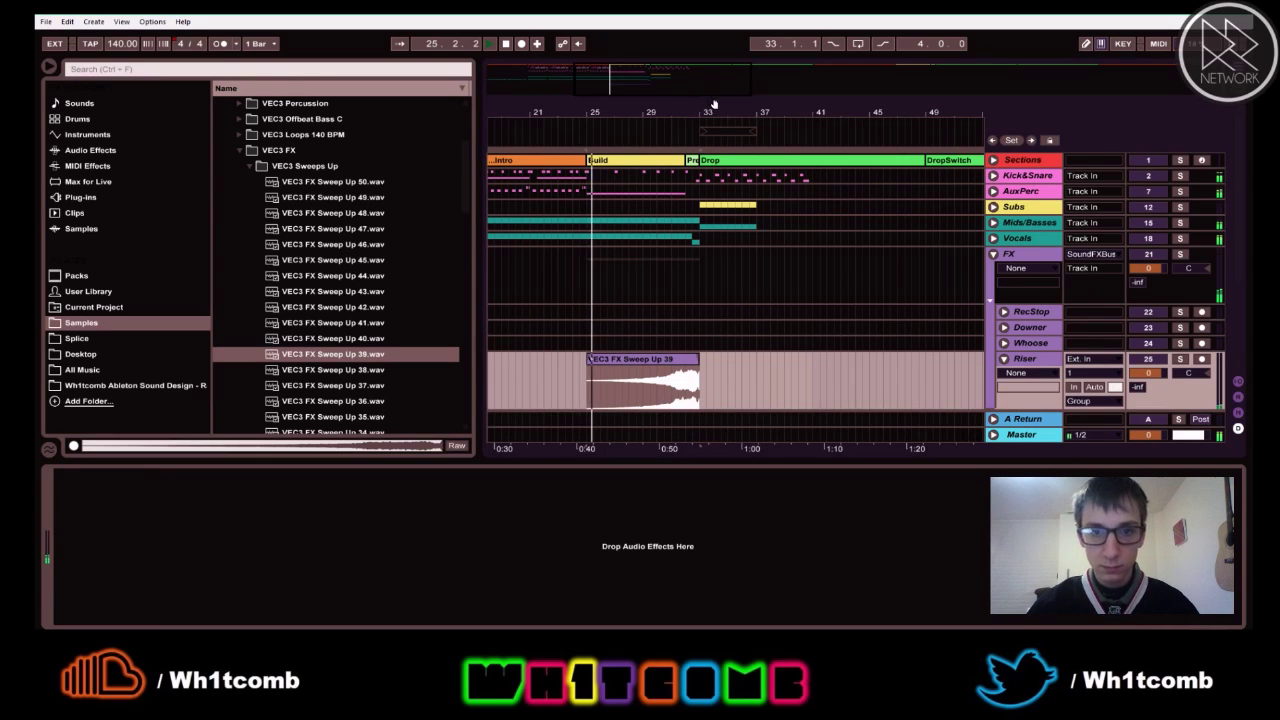
- Shift the sweep clip a bar earlier, trim it to span from bar 25 to the PreDrop at bar 32, and listen to it
{"action": "left_click_drag", "start_coordinate": [600, 112], "coordinate": [706, 115]}
{"action": "key", "text": "space"}
{"action": "mouse_move", "coordinate": [526, 362]}
{"action": "left_mouse_down"}
{"action": "mouse_move", "coordinate": [562, 362]}
{"action": "mouse_move", "coordinate": [529, 361]}
{"action": "left_mouse_up"}
{"action": "key", "text": "space"}
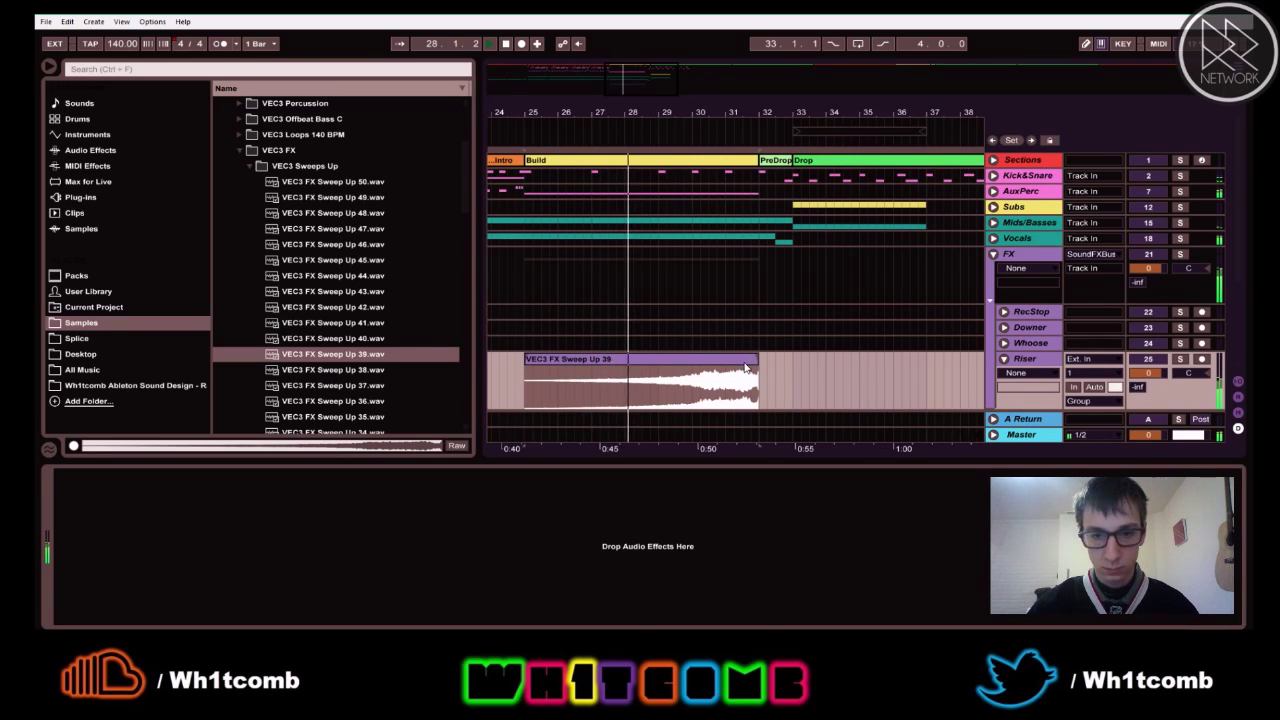
{"action": "key", "text": "space"}
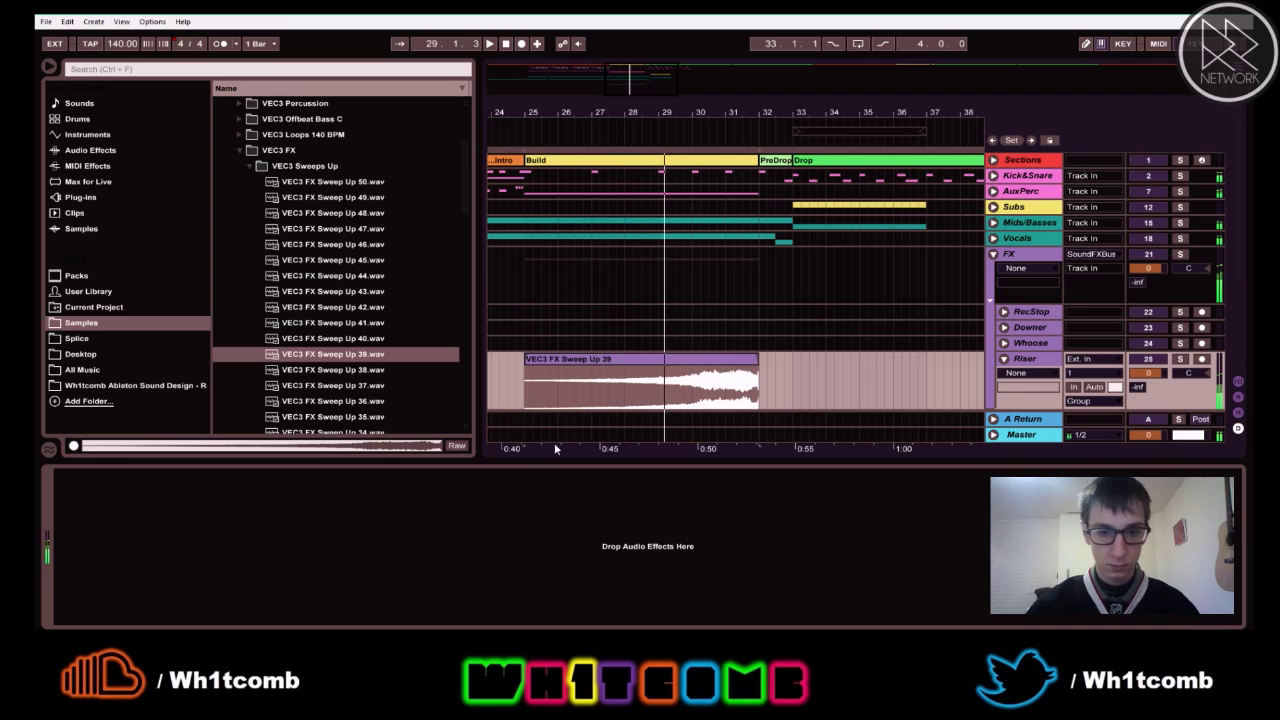
- Open the riser clip's sample settings, set its gain to -10 dB and play the Build
{"action": "double_click", "coordinate": [631, 366]}
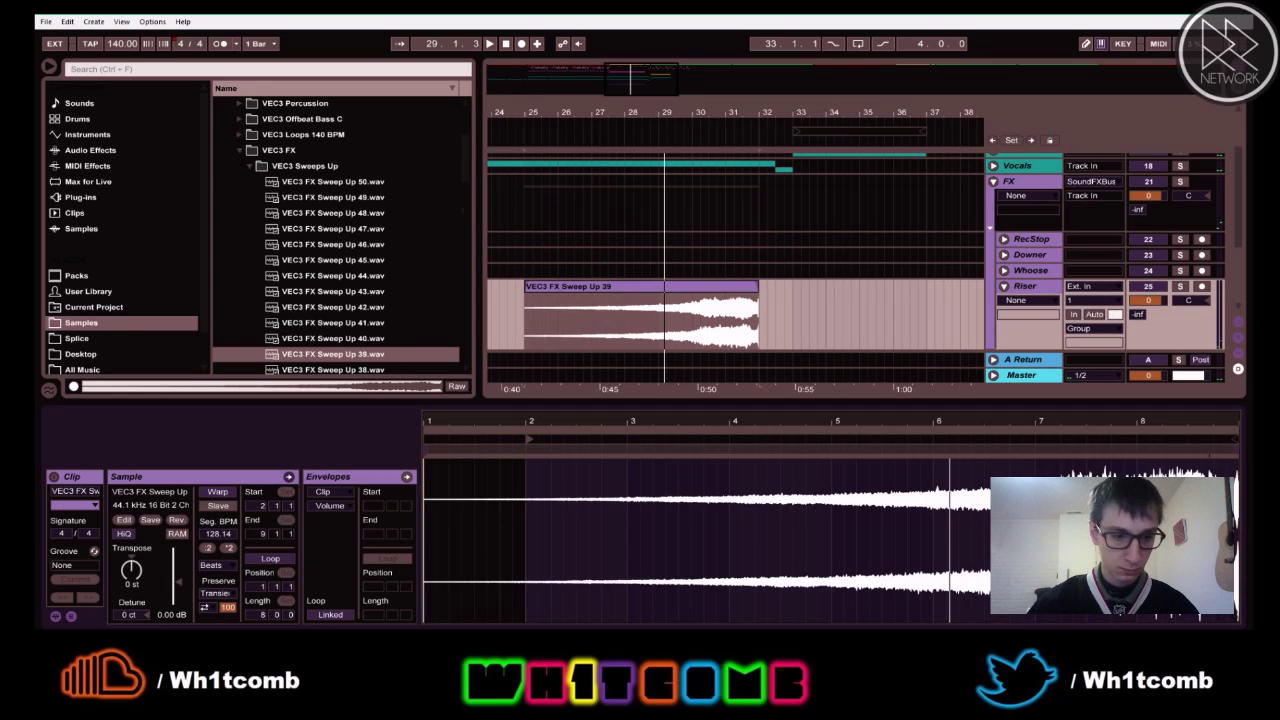
{"action": "left_click", "coordinate": [157, 616]}
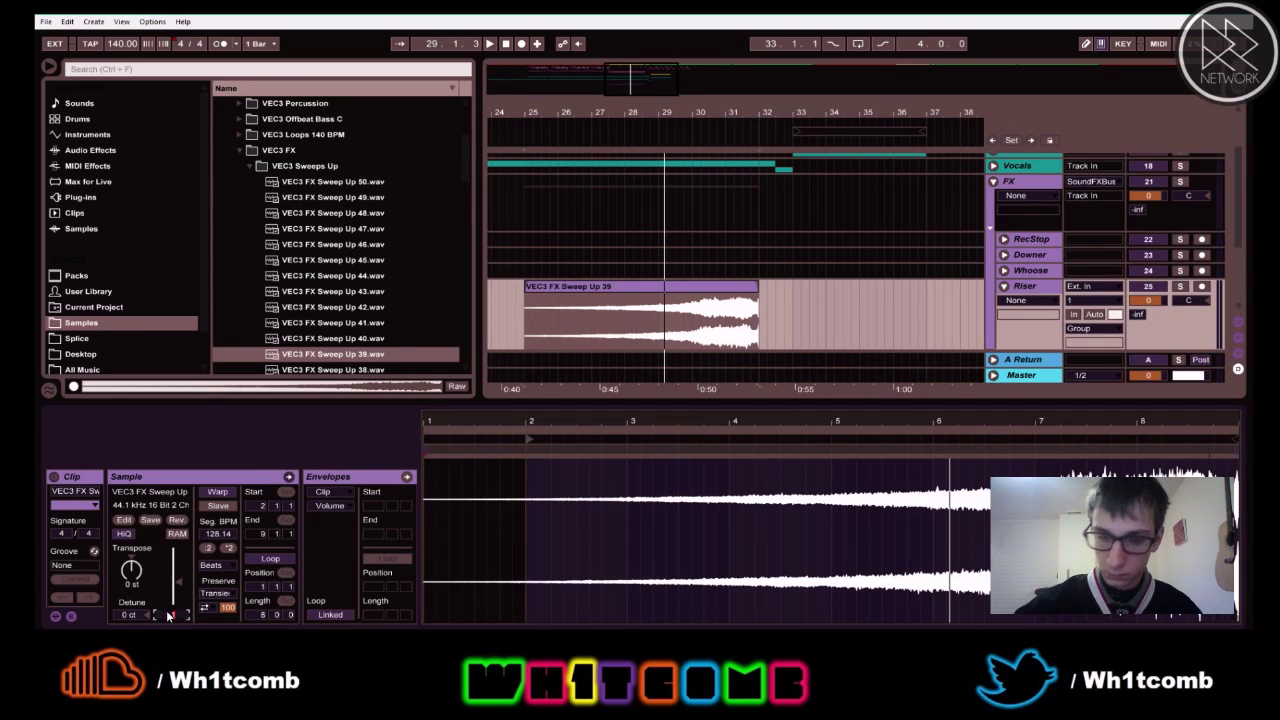
{"action": "type", "text": "-10"}
{"action": "key", "text": "Return"}
{"action": "key", "text": "space"}
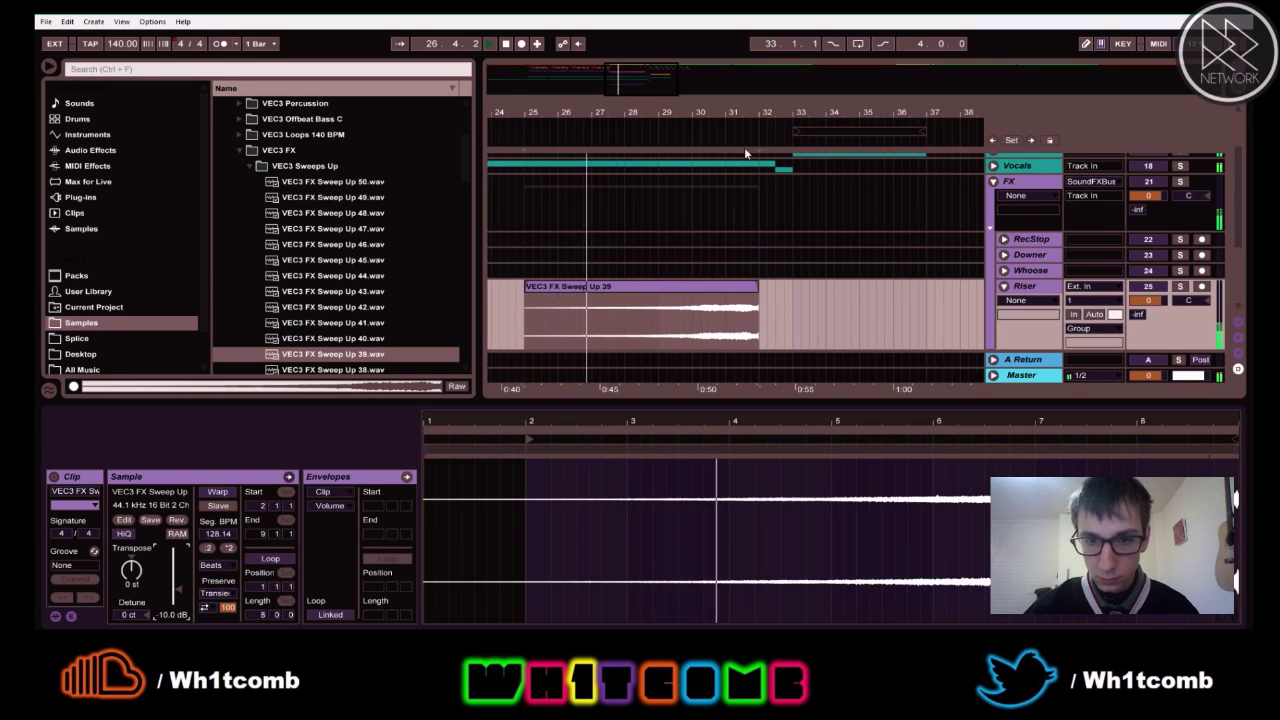
{"action": "left_click_drag", "start_coordinate": [696, 112], "coordinate": [803, 112]}
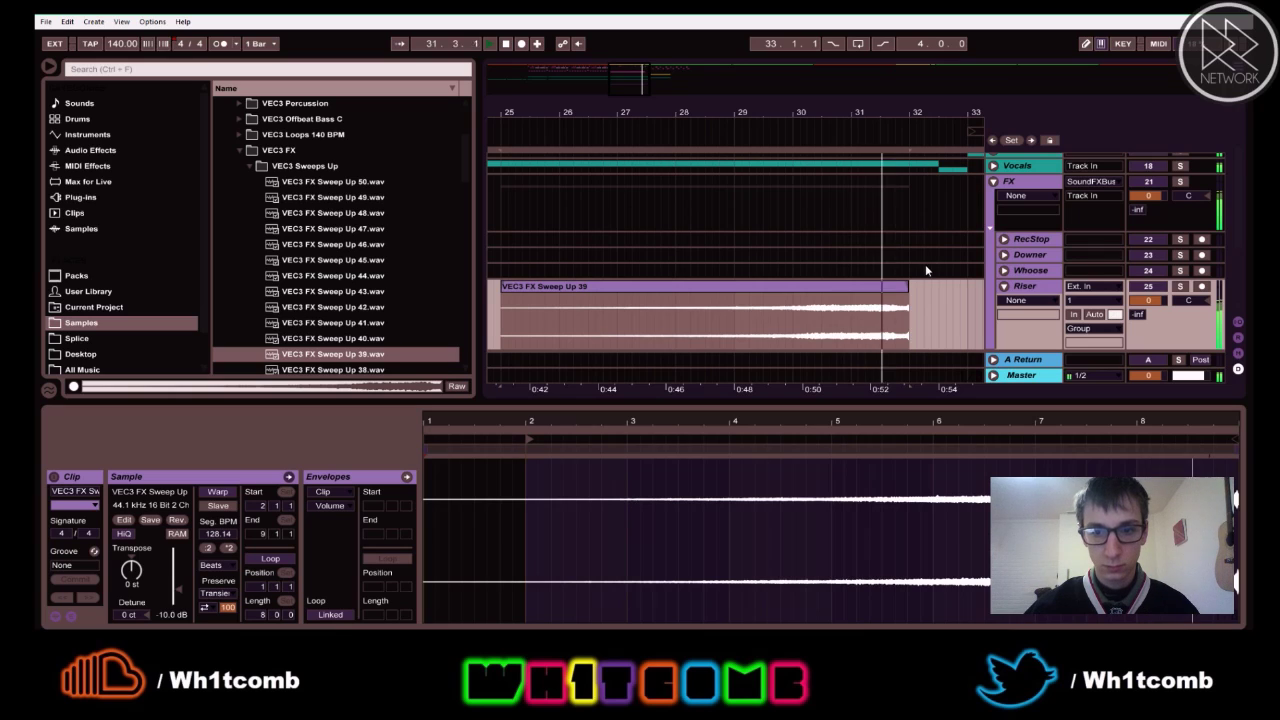
- Trim the riser clip's tail and slide it slightly later, extending its start to fill bar 25 to bar 32
{"action": "key", "text": "space"}
{"action": "left_click_drag", "start_coordinate": [904, 286], "coordinate": [872, 291]}
{"action": "left_click_drag", "start_coordinate": [513, 288], "coordinate": [541, 288]}
{"action": "key", "text": "space"}
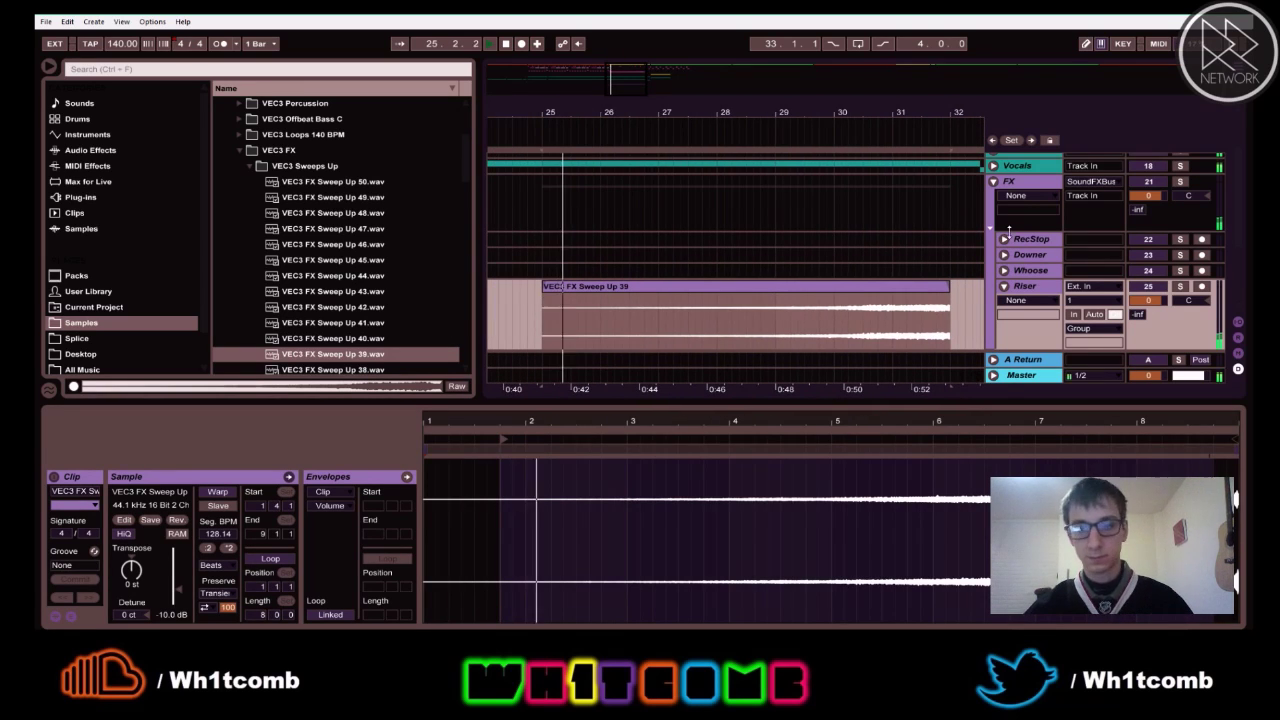
{"action": "left_click_drag", "start_coordinate": [944, 118], "coordinate": [946, 150]}
{"action": "left_click_drag", "start_coordinate": [953, 287], "coordinate": [947, 287]}
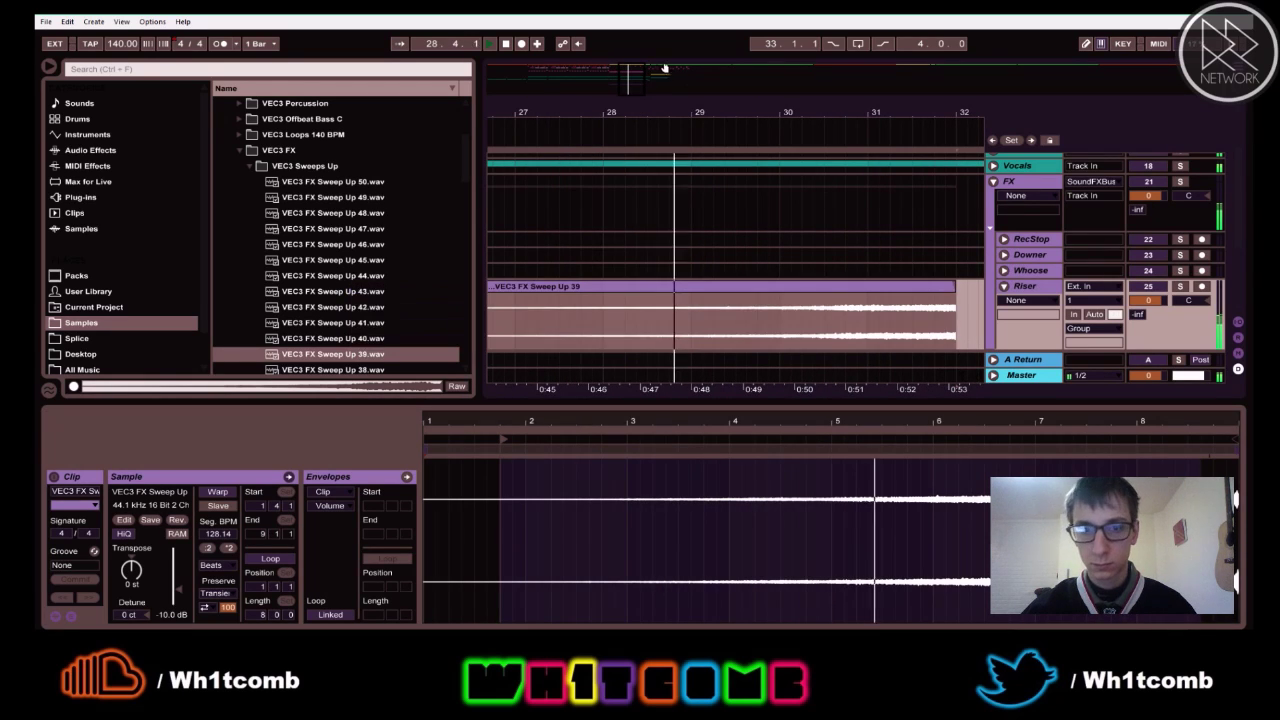
{"action": "left_click_drag", "start_coordinate": [674, 112], "coordinate": [674, 84]}
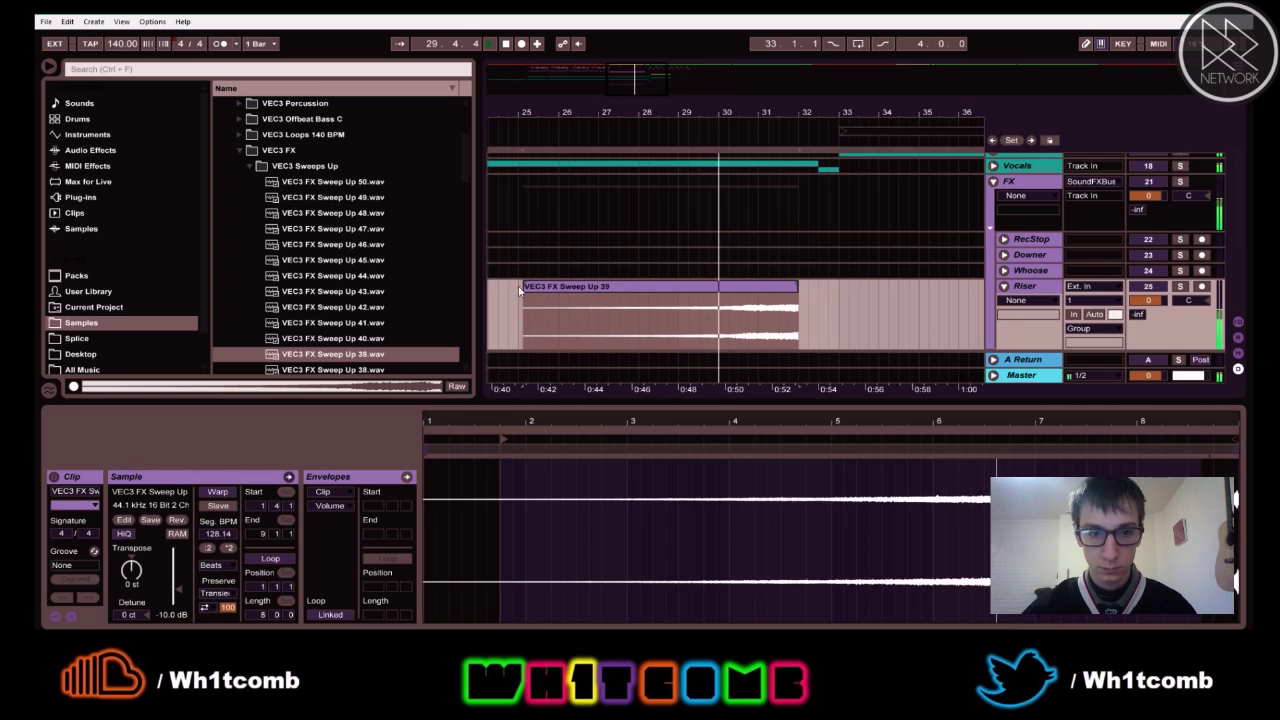
{"action": "left_click_drag", "start_coordinate": [513, 291], "coordinate": [518, 291]}
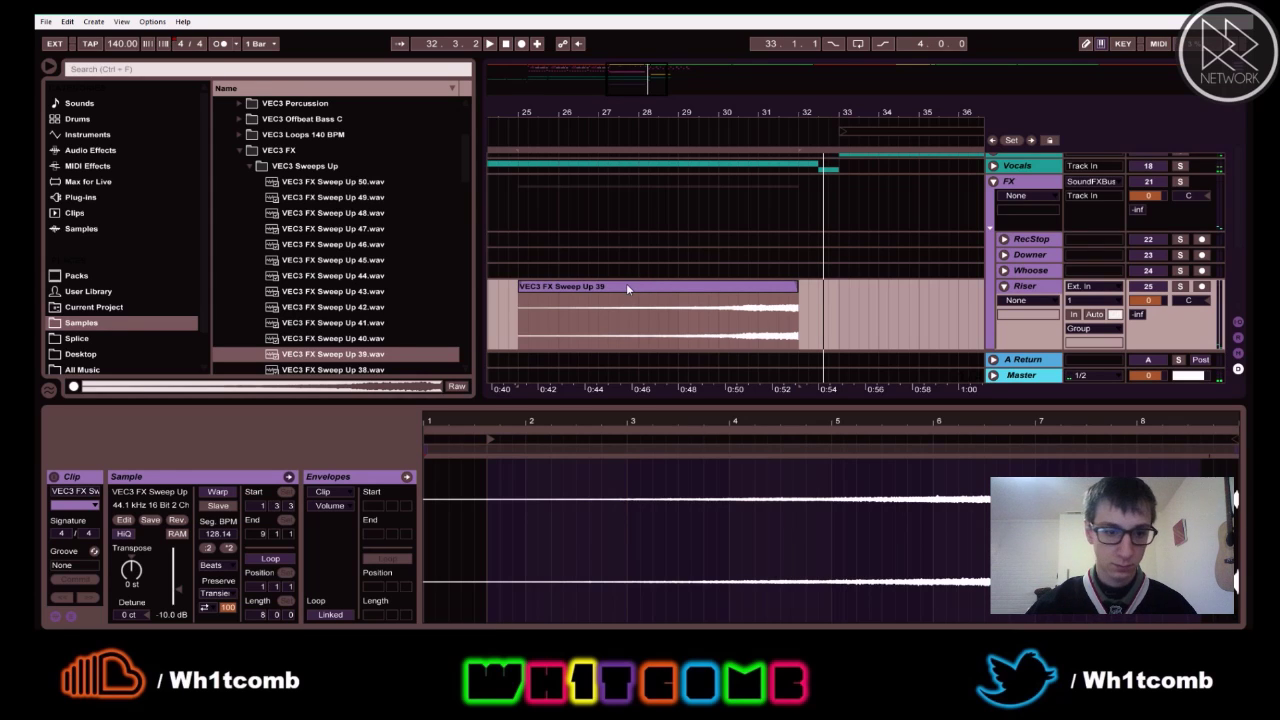
- Set the riser clip's gain to -15 dB
{"action": "left_click", "coordinate": [164, 617]}
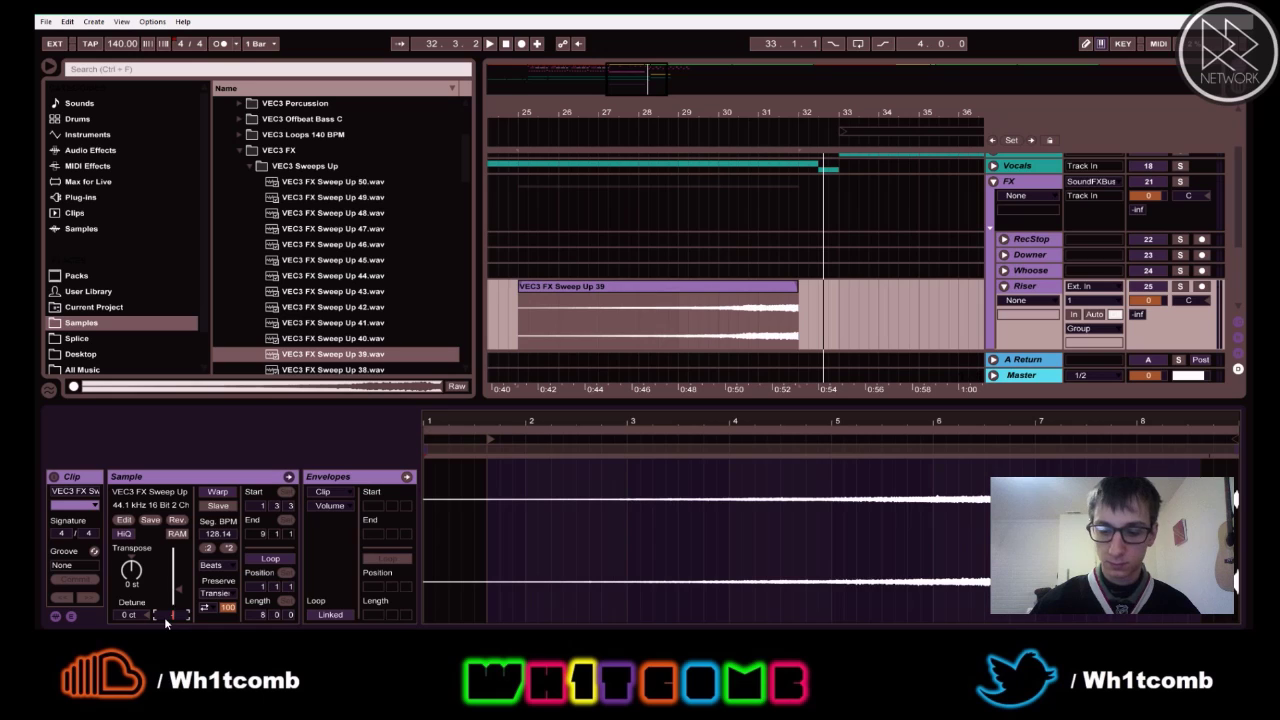
{"action": "type", "text": "-15"}
{"action": "key", "text": "Return"}
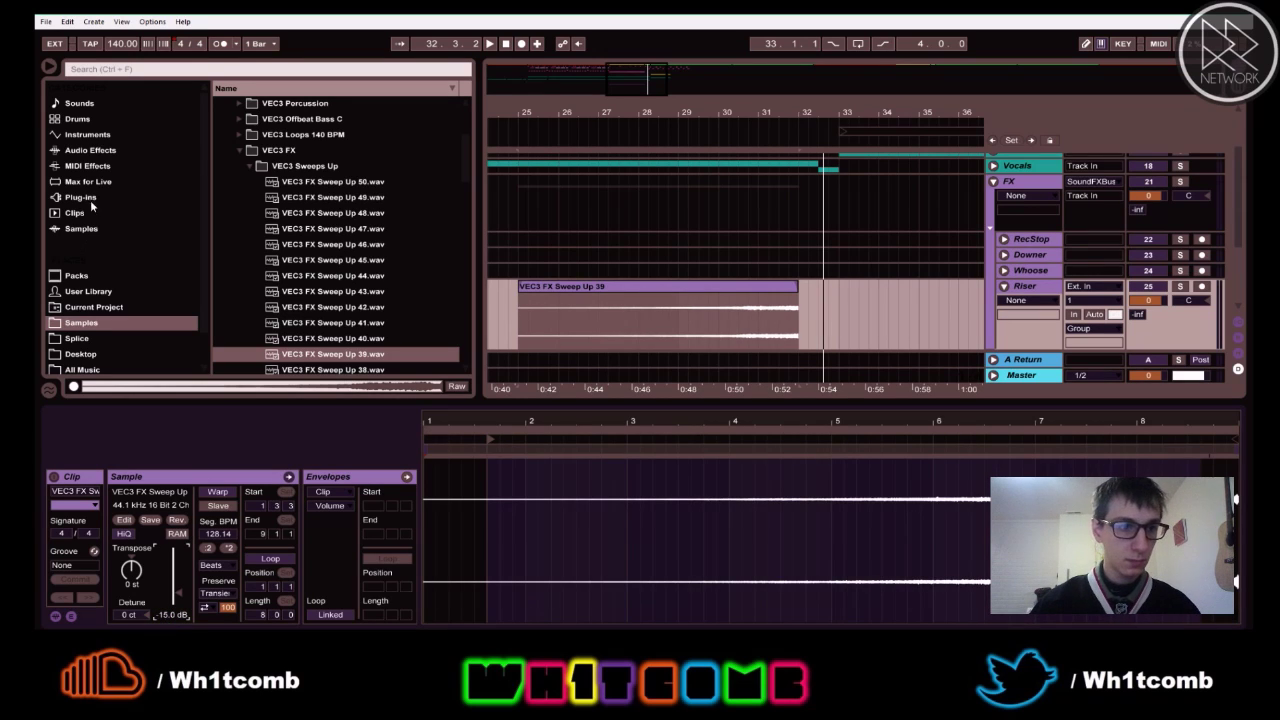
- Add an EQ Eight to the Riser track and change band 1 to a low-cut filter while playing from bar 25
{"action": "left_click", "coordinate": [80, 151]}
{"action": "scroll", "coordinate": [330, 145], "scroll_direction": "up", "scroll_amount": 3}
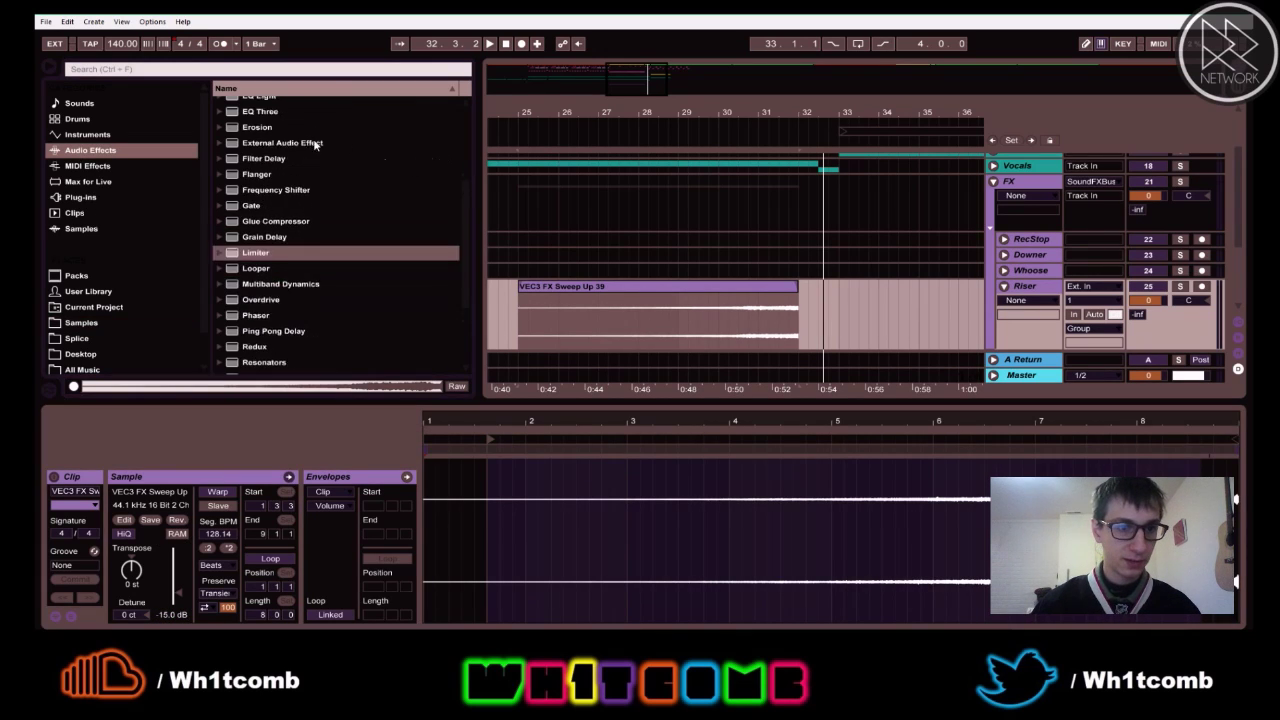
{"action": "left_click", "coordinate": [247, 131]}
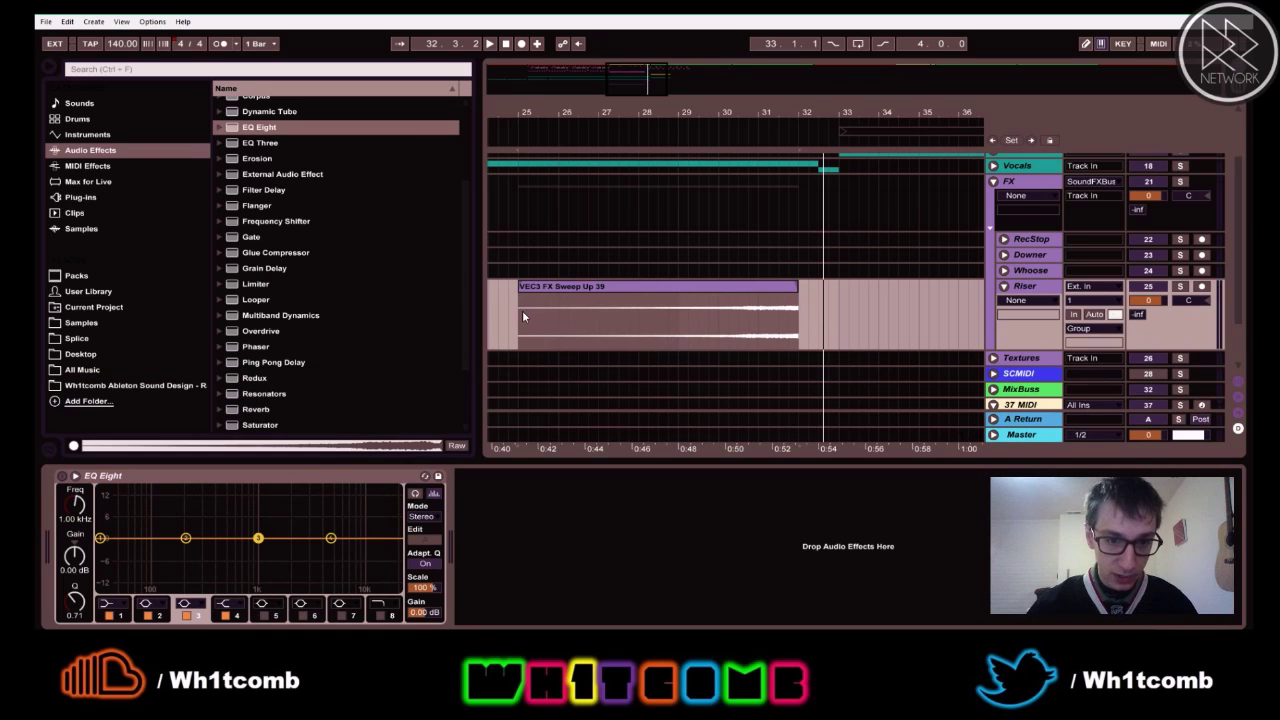
{"action": "left_click", "coordinate": [522, 310]}
{"action": "key", "text": "space"}
{"action": "left_click", "coordinate": [111, 604]}
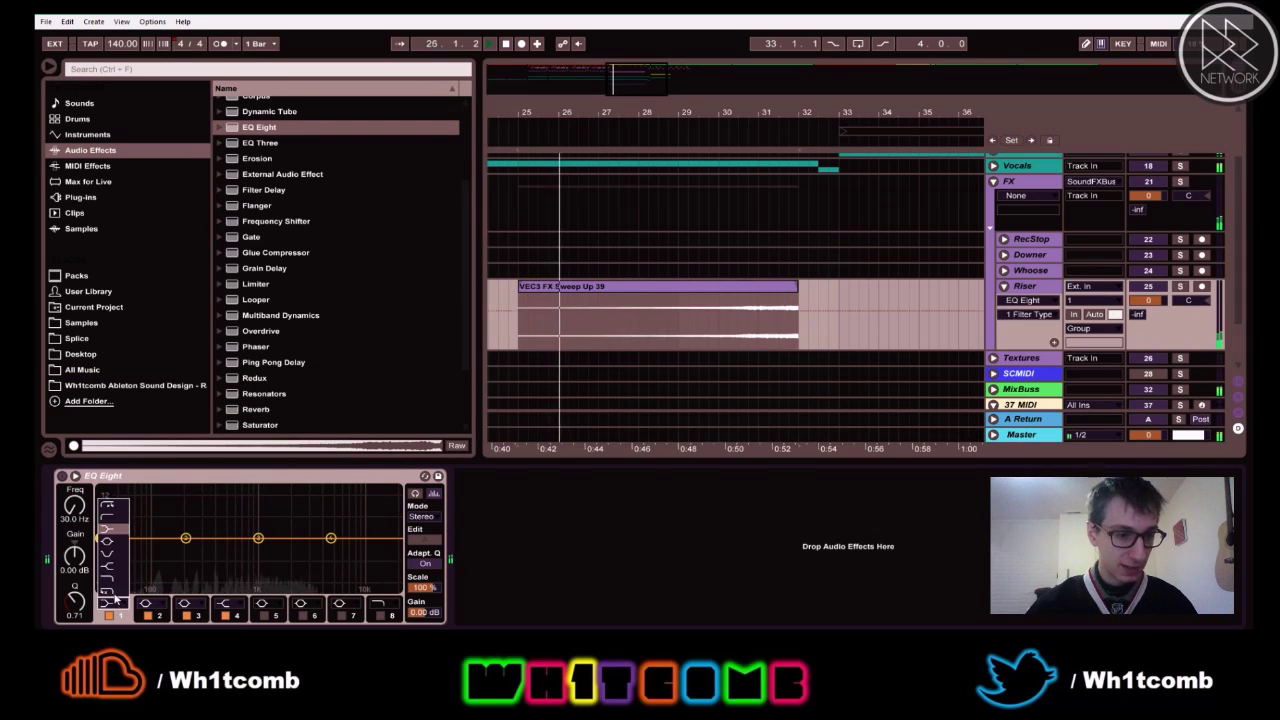
{"action": "left_click", "coordinate": [110, 518]}
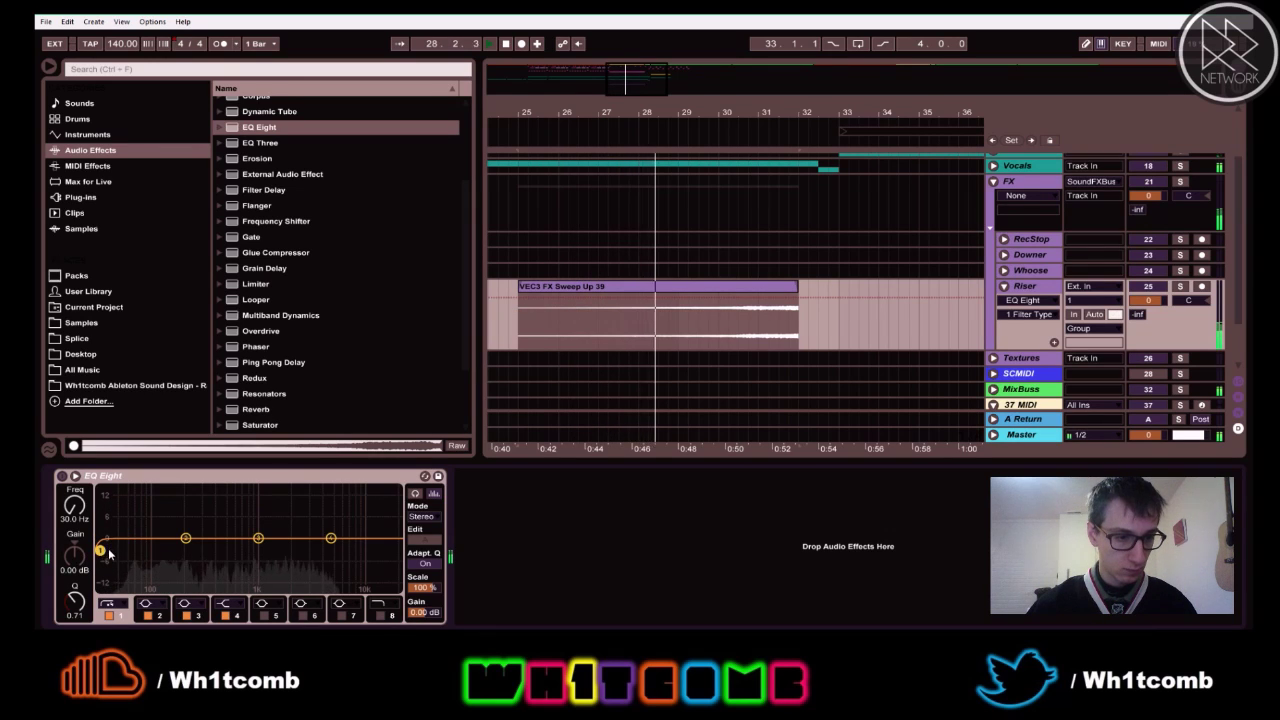
- In the Riser's EQ Eight, raise band 1's low-cut frequency, make band 2 a second, higher low-cut, and enable band 8's high-cut at 13.7 kHz
{"action": "left_click_drag", "start_coordinate": [100, 550], "coordinate": [156, 550]}
{"action": "left_click", "coordinate": [150, 605]}
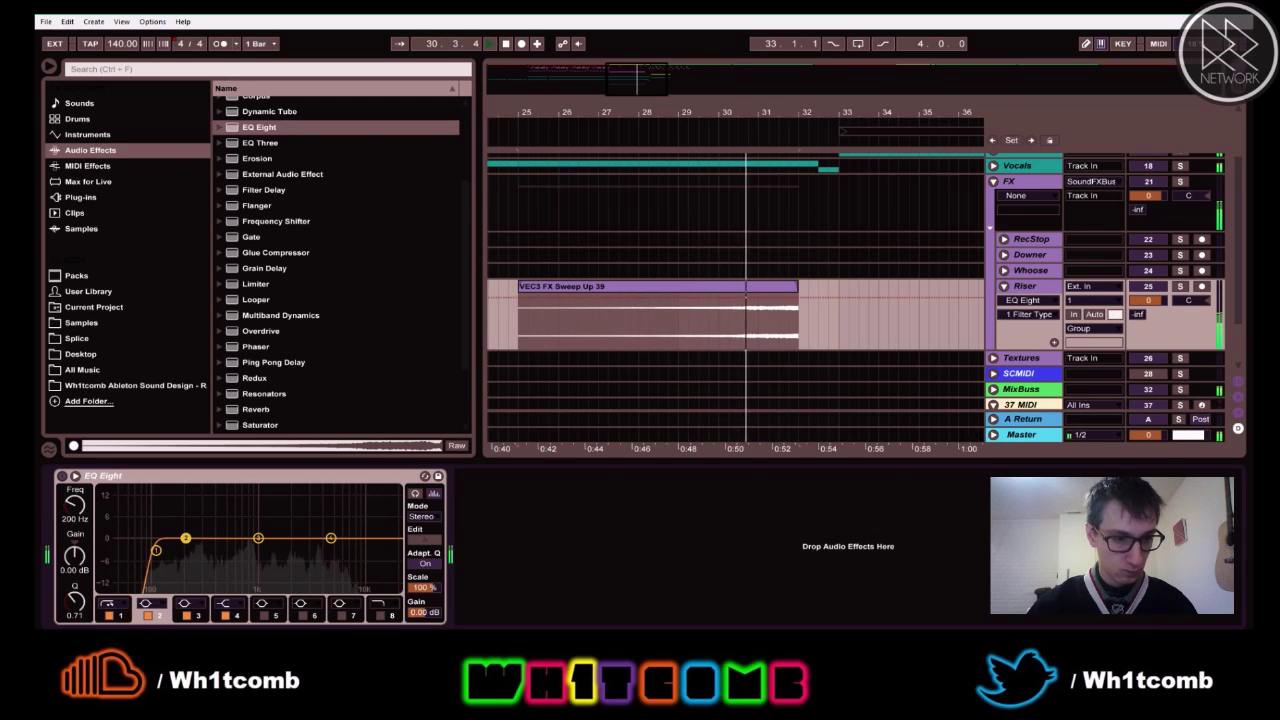
{"action": "left_click", "coordinate": [147, 604]}
{"action": "left_click", "coordinate": [150, 520]}
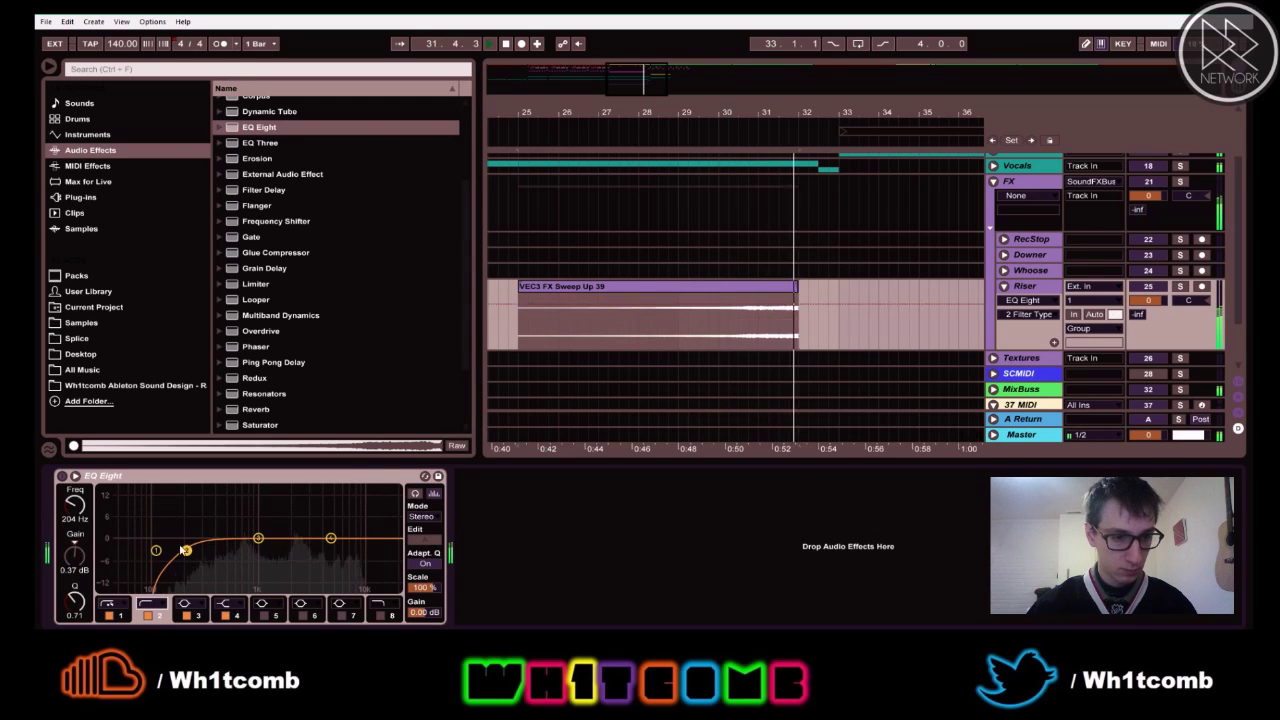
{"action": "left_click", "coordinate": [380, 615]}
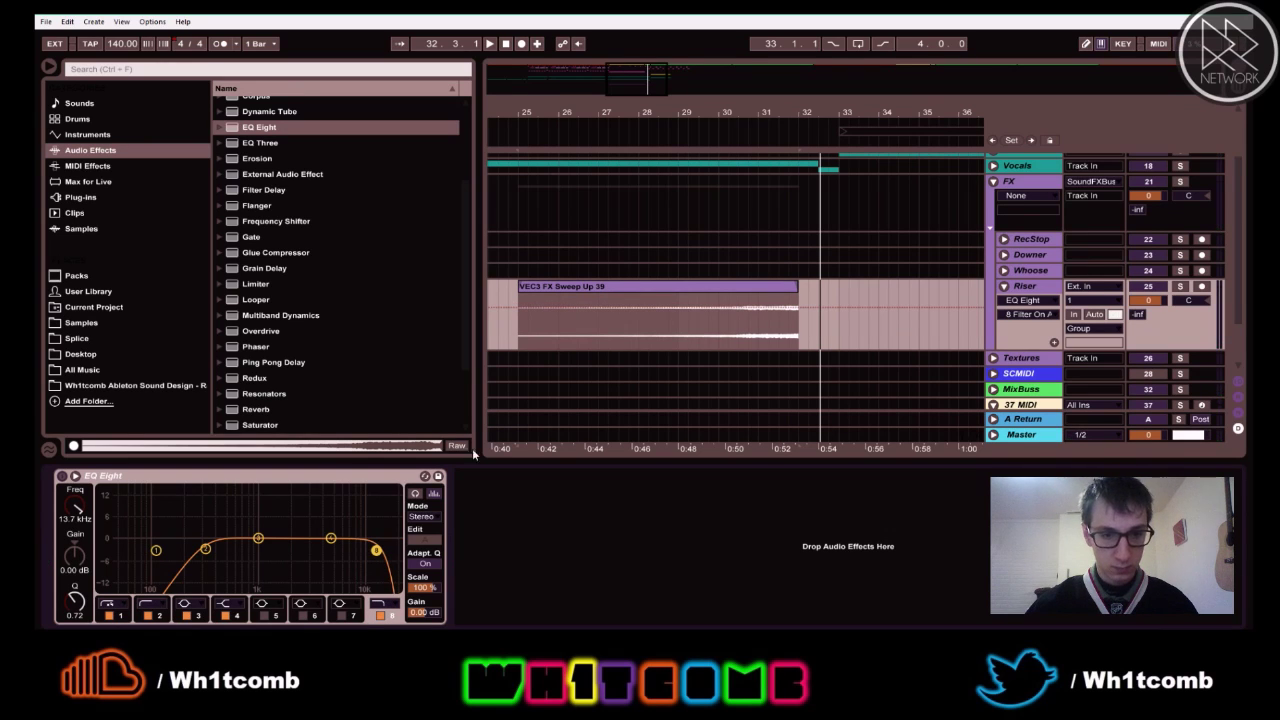
- Show the riser clip's envelopes and shape its Volume envelope as one straight line falling from the clip's start to its end
{"action": "double_click", "coordinate": [588, 284]}
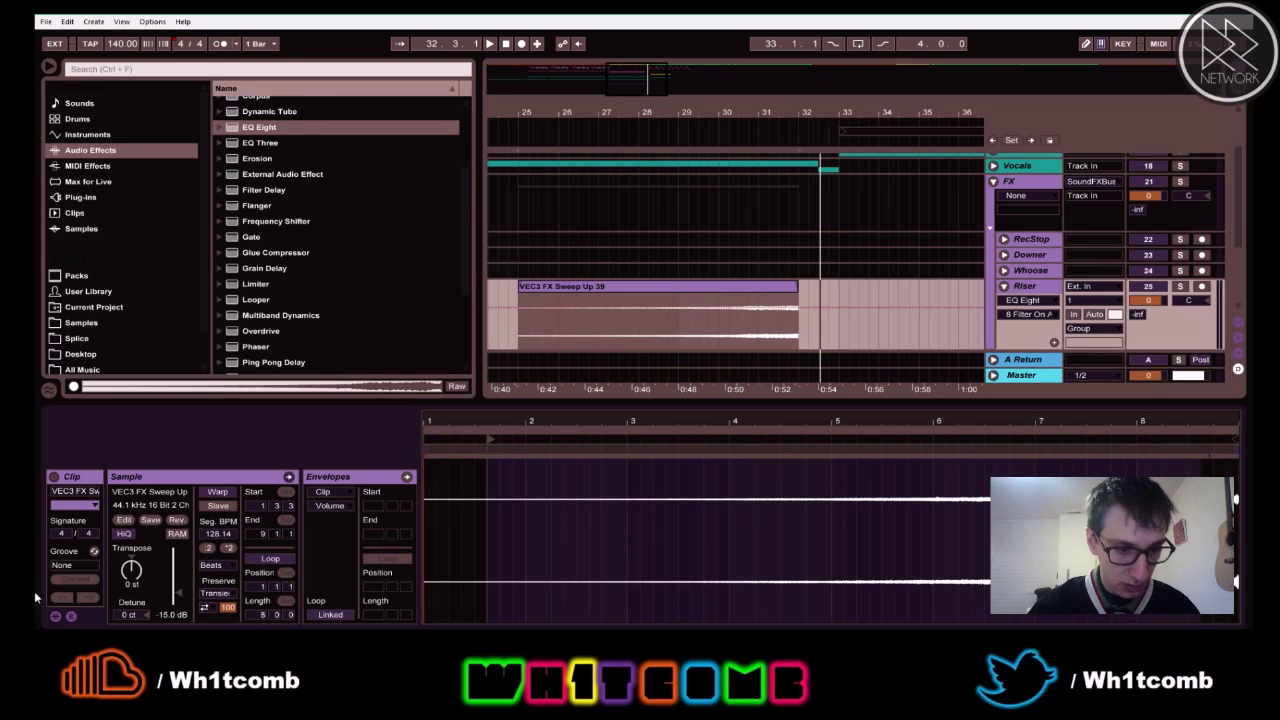
{"action": "left_click", "coordinate": [71, 616]}
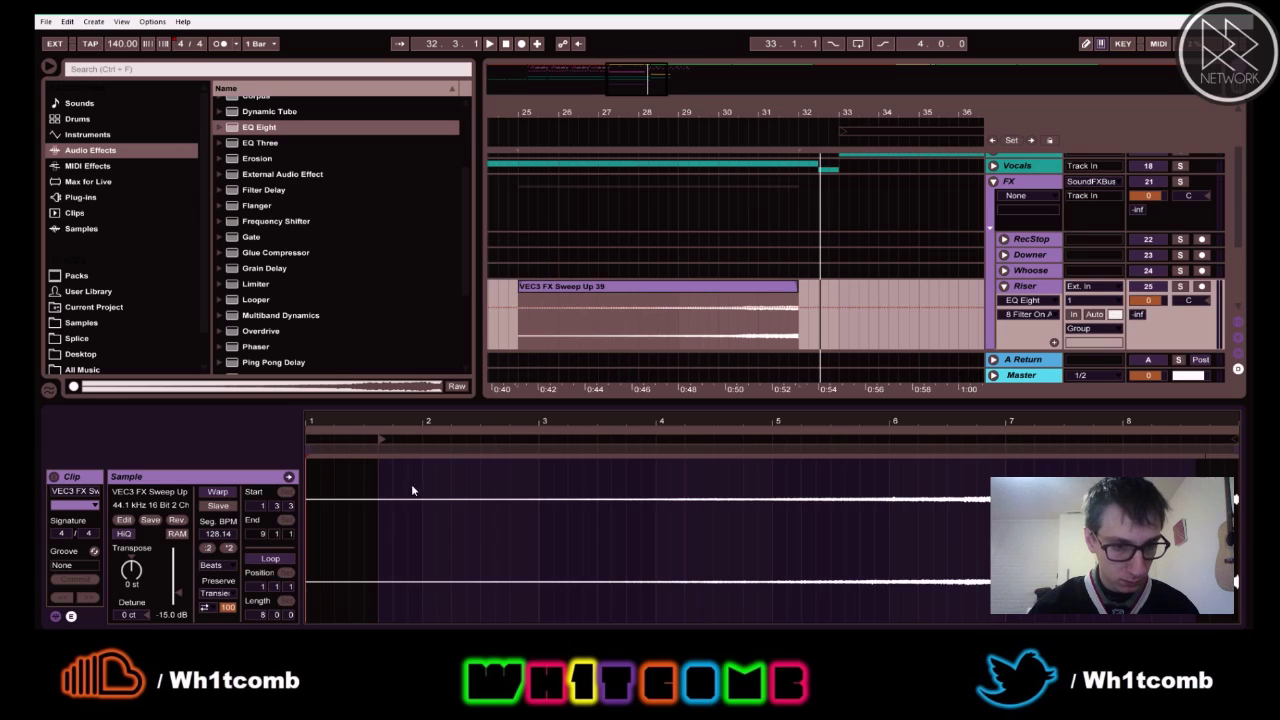
{"action": "left_click", "coordinate": [71, 616]}
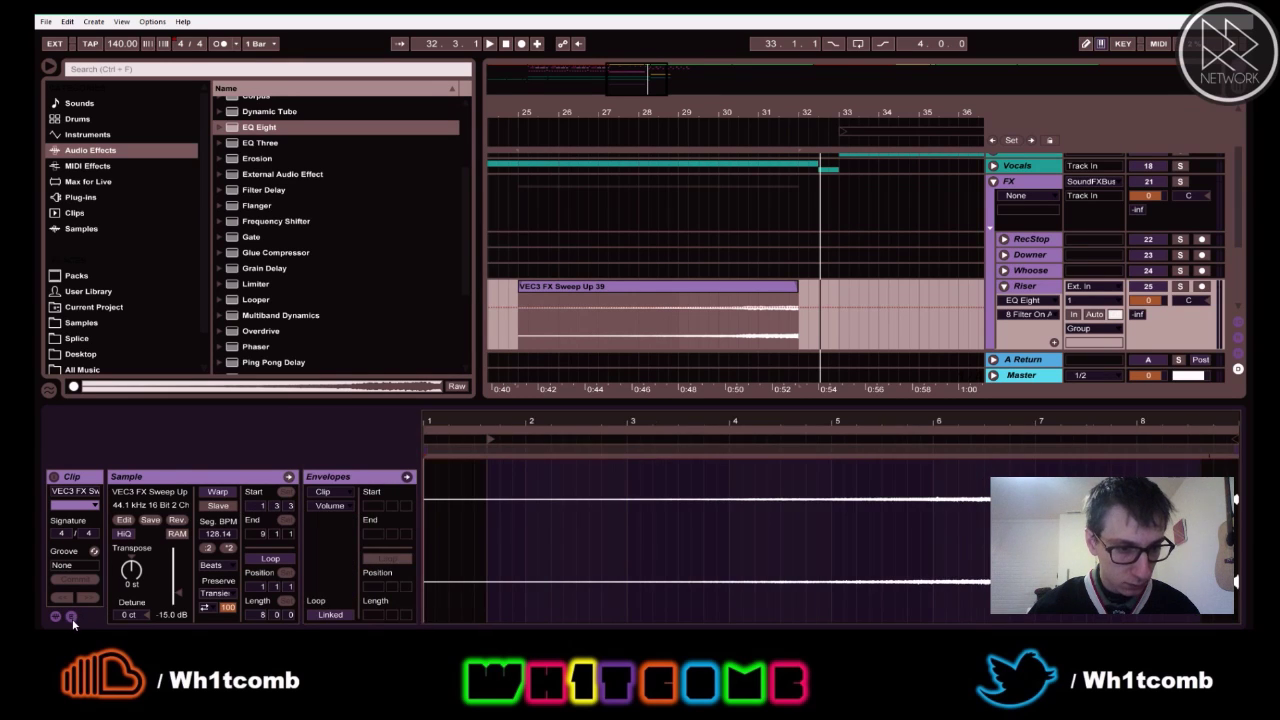
{"action": "left_click", "coordinate": [496, 458]}
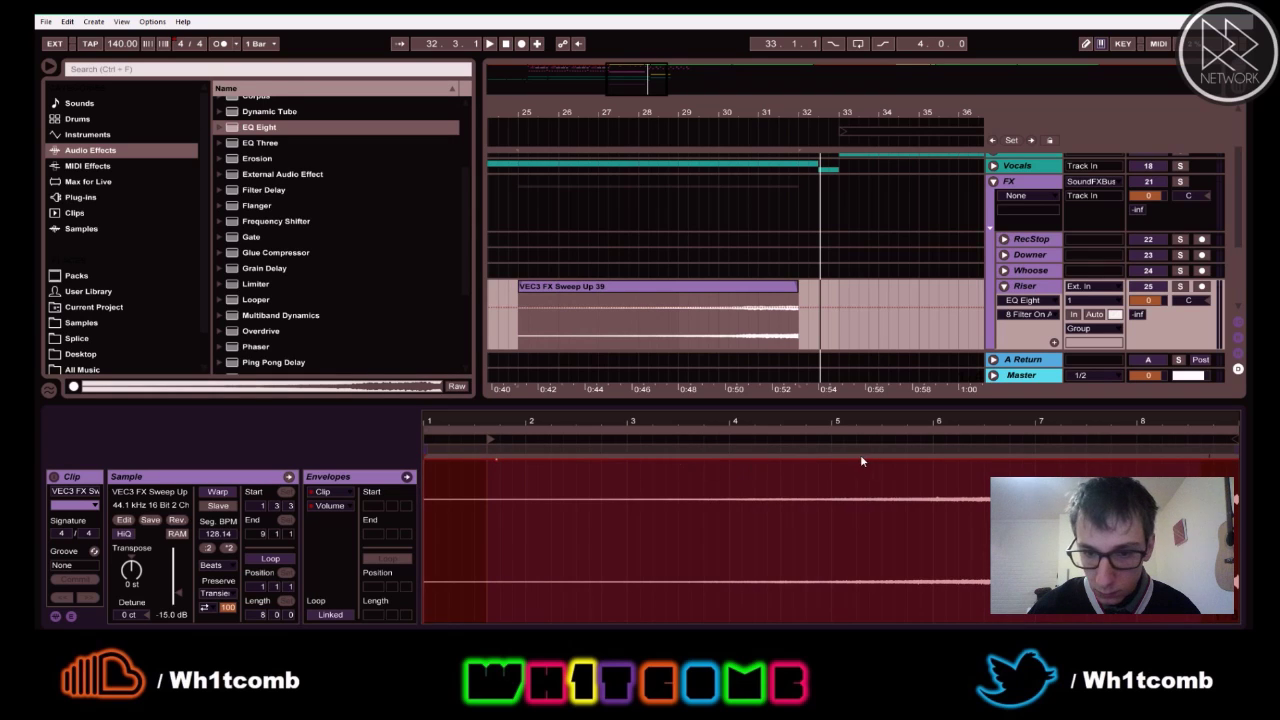
{"action": "left_click_drag", "start_coordinate": [833, 461], "coordinate": [1236, 488]}
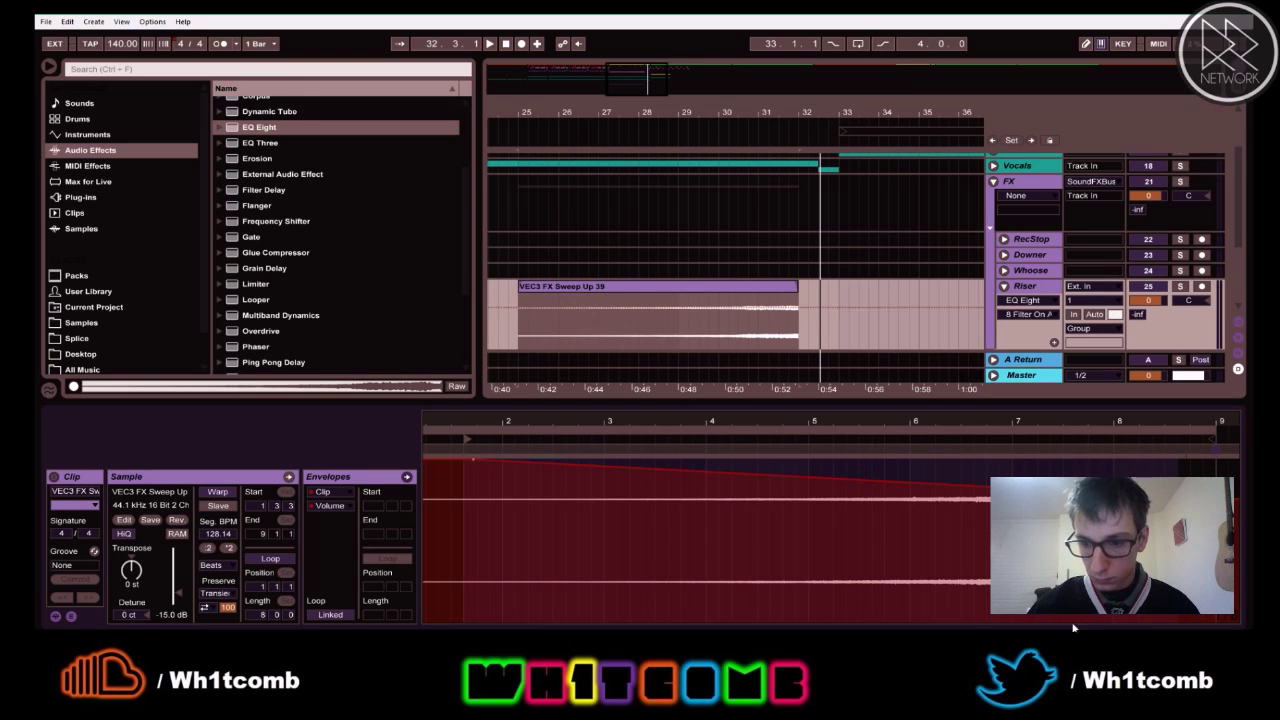
{"action": "left_click_drag", "start_coordinate": [611, 424], "coordinate": [639, 447]}
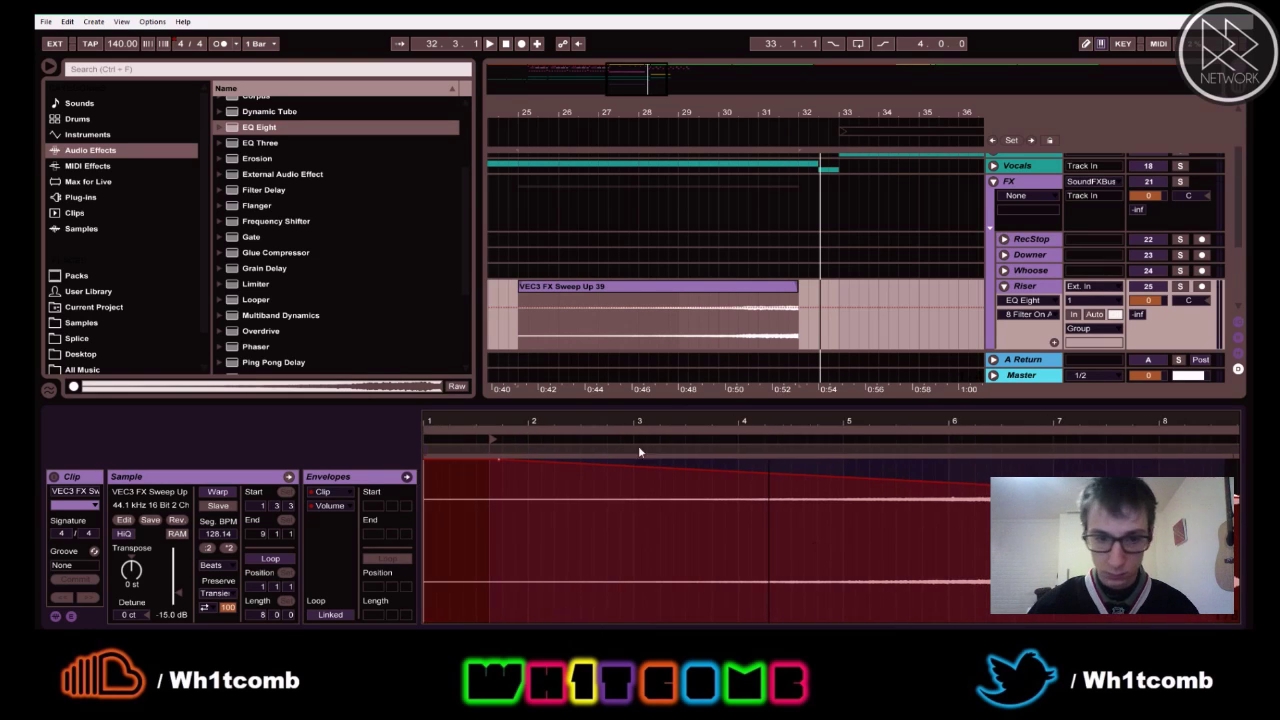
{"action": "left_click", "coordinate": [500, 463]}
{"action": "left_click_drag", "start_coordinate": [444, 501], "coordinate": [444, 460]}
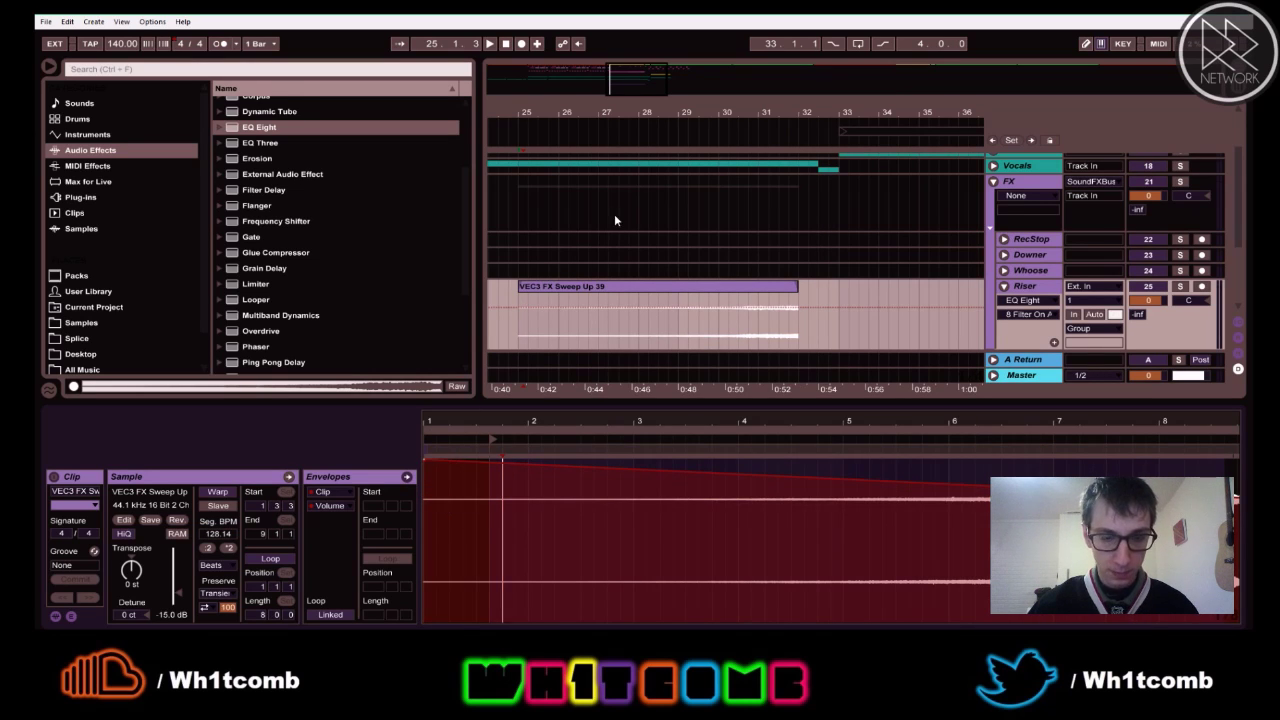
- Set the riser clip's gain to -5 dB and play the Build
{"action": "left_click", "coordinate": [573, 286]}
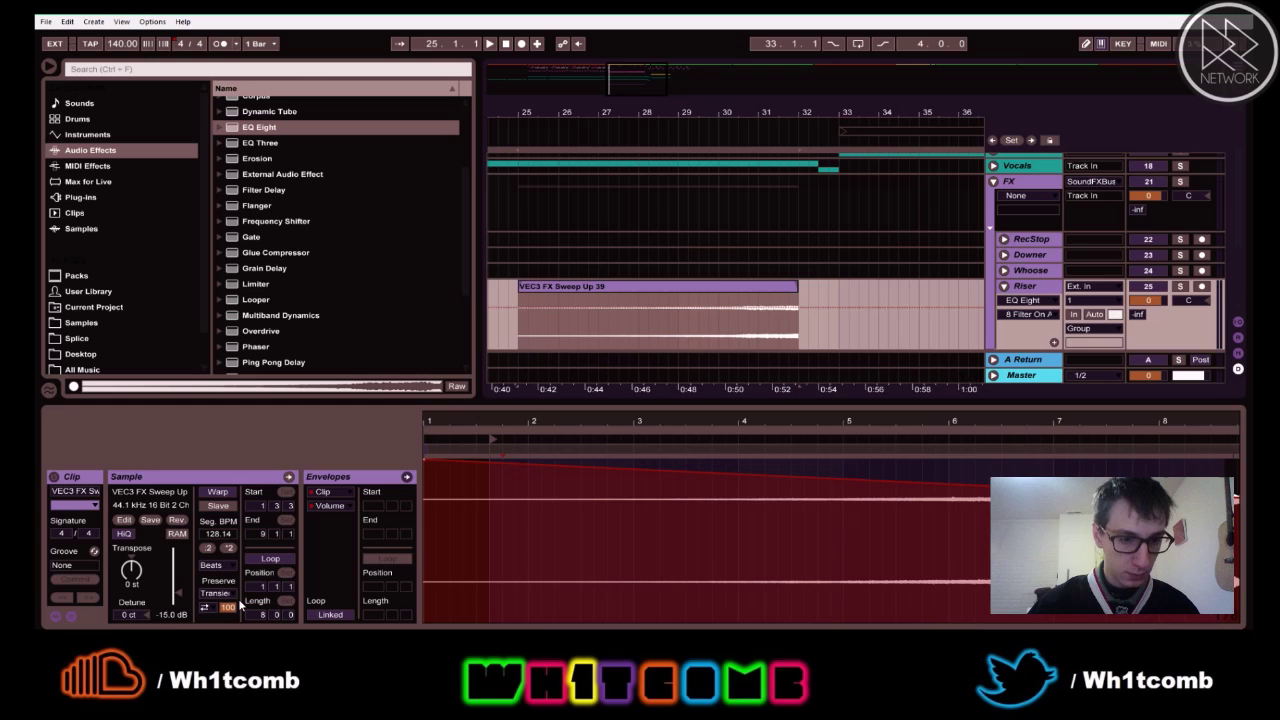
{"action": "left_click", "coordinate": [172, 615]}
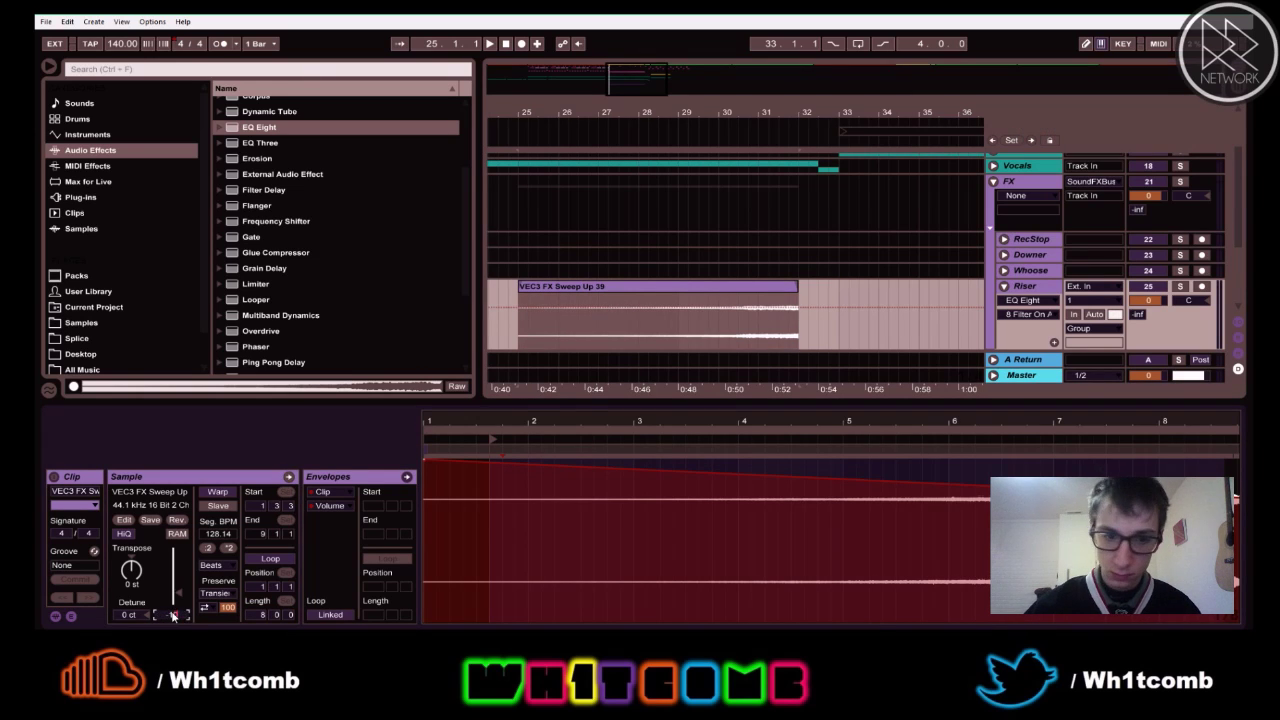
{"action": "key", "text": "space"}
{"action": "type", "text": "-5"}
{"action": "key", "text": "Return"}
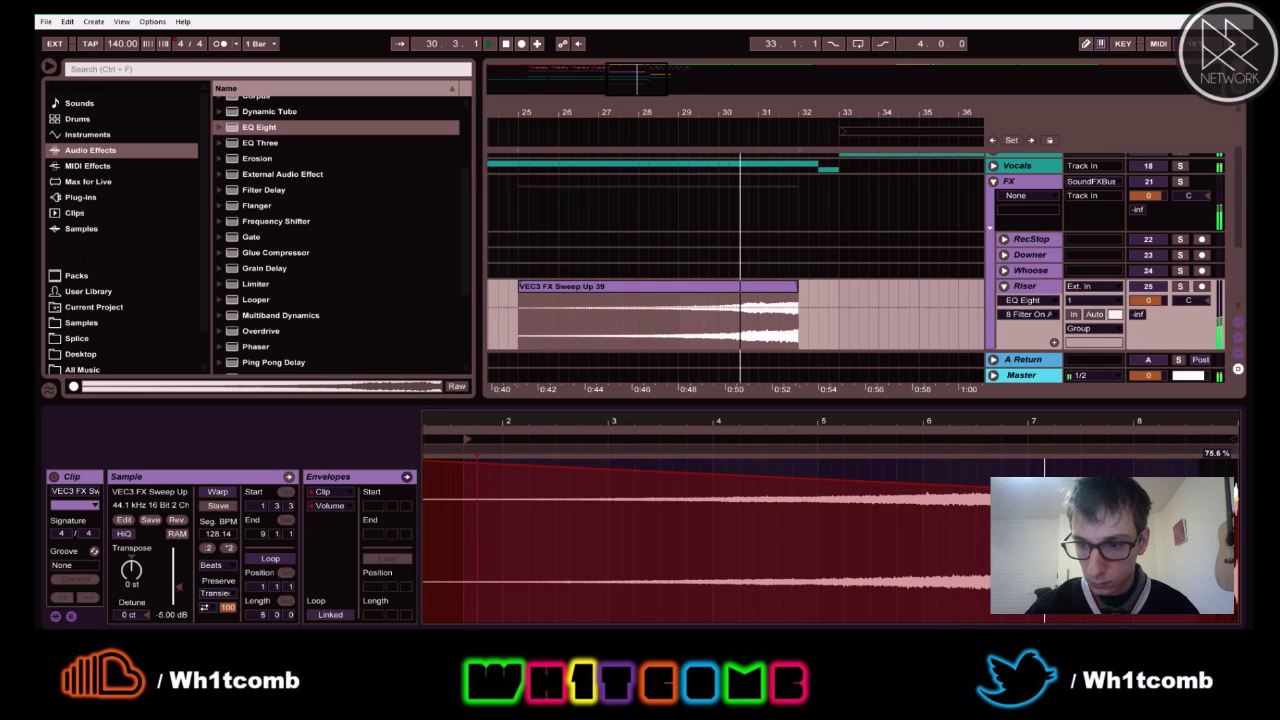
- Add a breakpoint near bar 6 of the riser's Volume envelope, lower the envelope's end, raise the breakpoint slightly, and select bars 25 to 28
{"action": "left_click_drag", "start_coordinate": [1217, 498], "coordinate": [922, 488]}
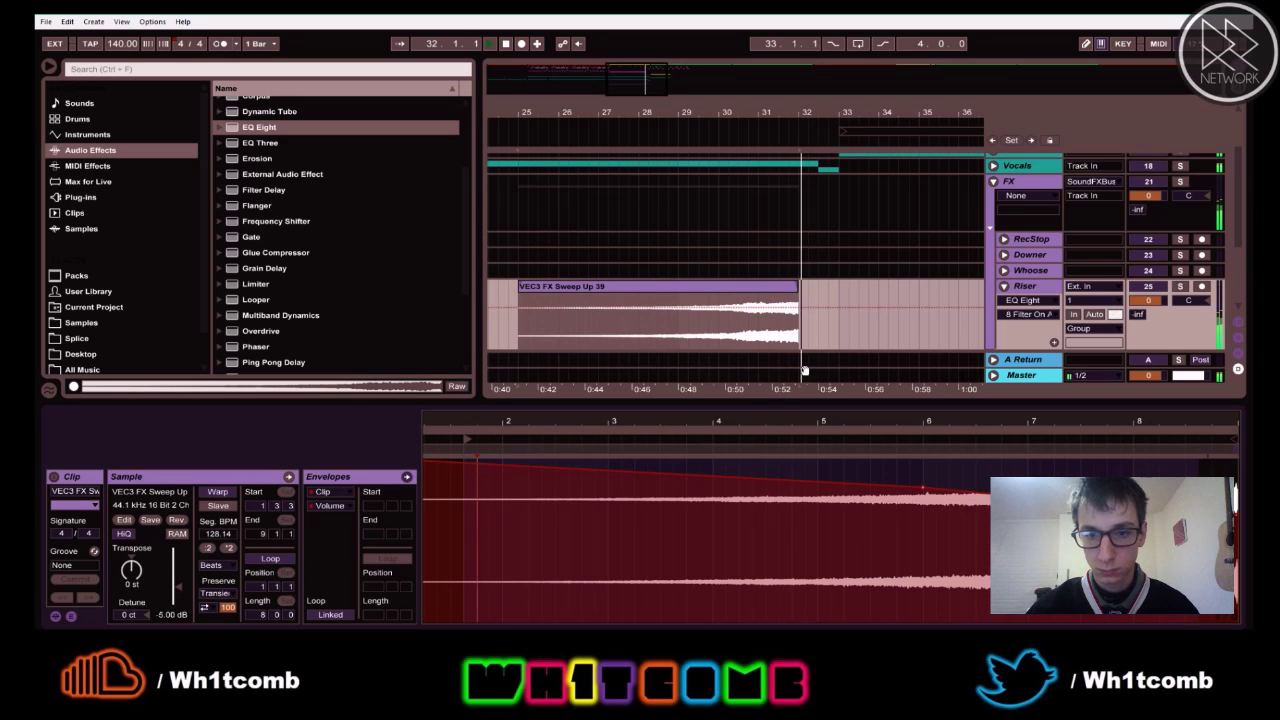
{"action": "key", "text": "space"}
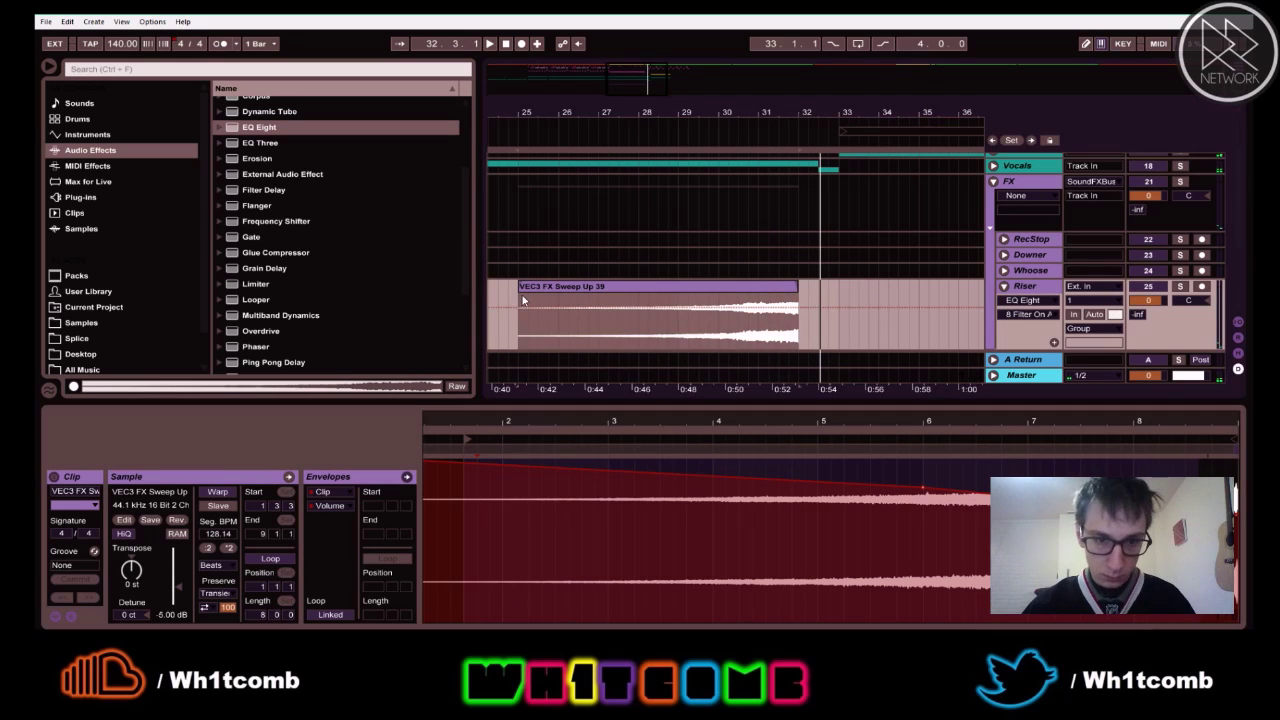
{"action": "left_click", "coordinate": [515, 317]}
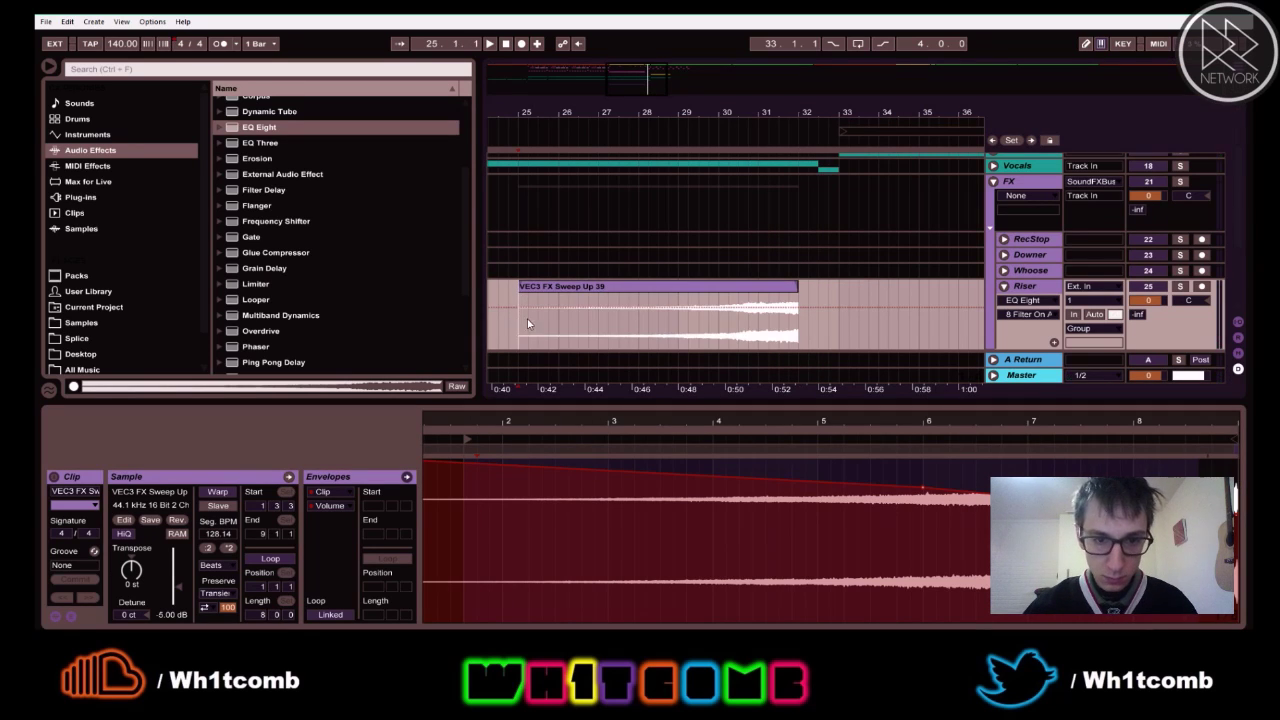
{"action": "left_click", "coordinate": [638, 330], "text": "shift"}
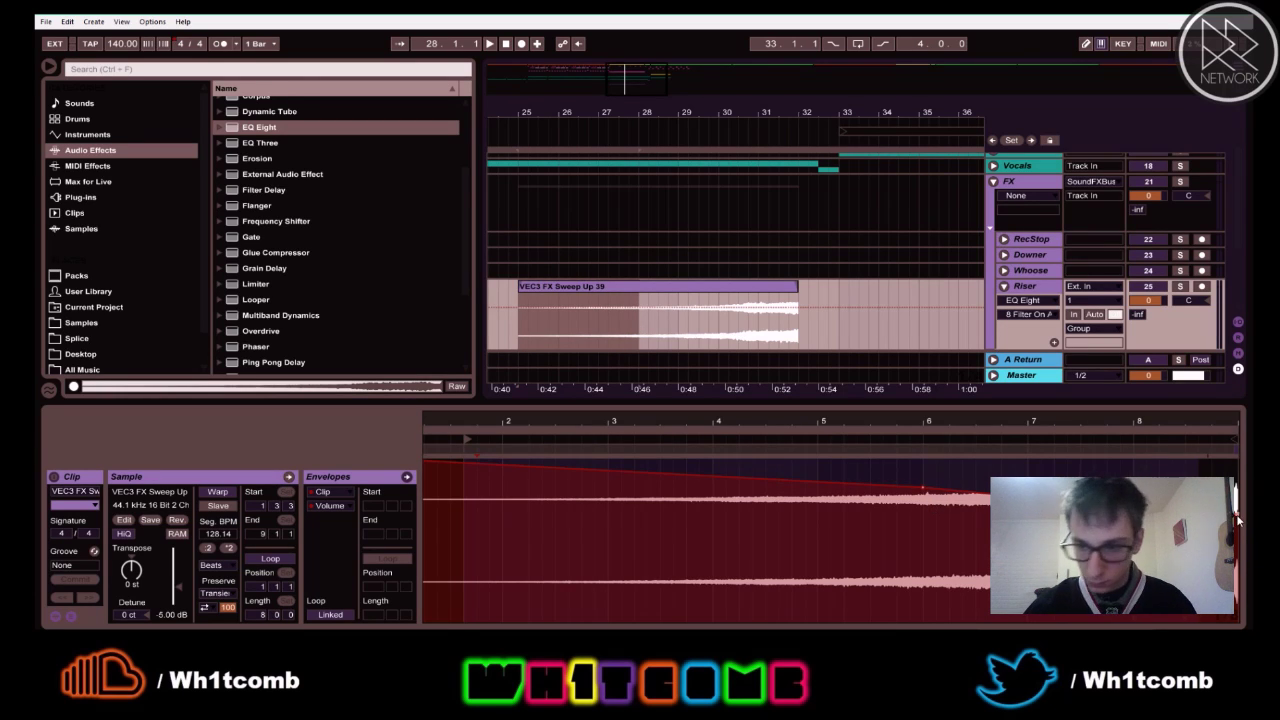
{"action": "left_click_drag", "start_coordinate": [1238, 516], "coordinate": [1238, 527]}
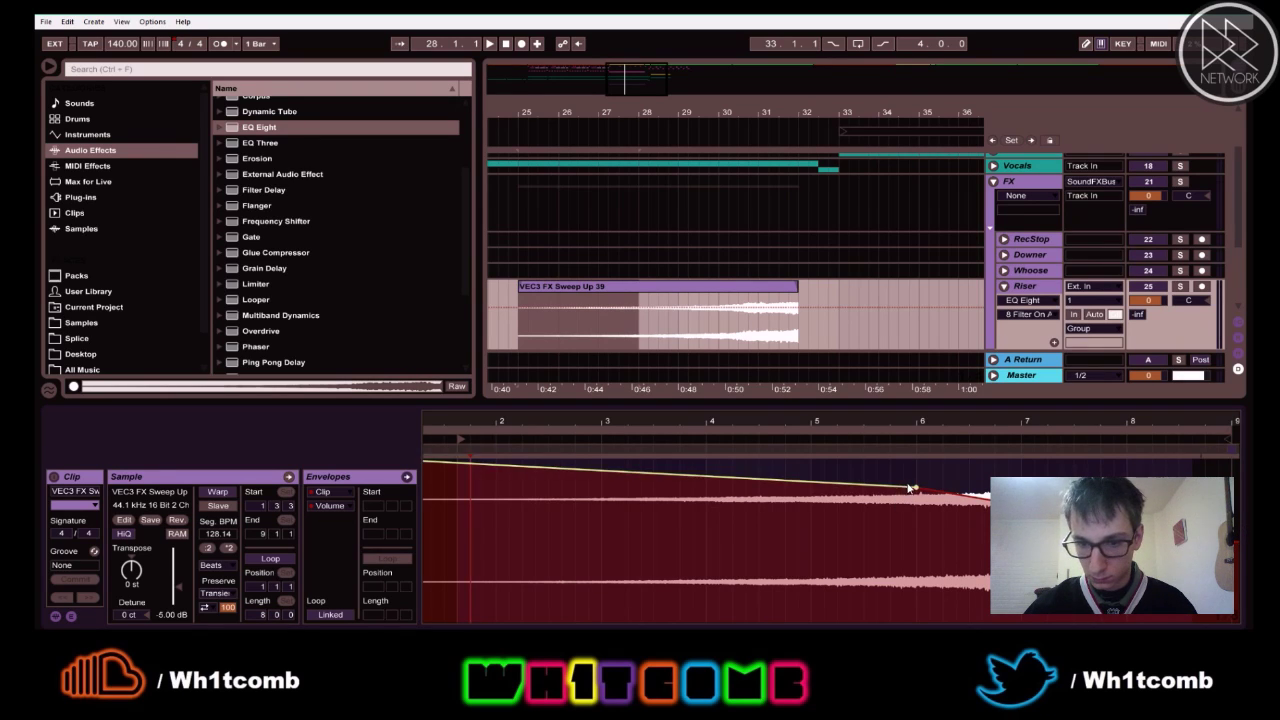
{"action": "left_click_drag", "start_coordinate": [915, 488], "coordinate": [917, 478]}
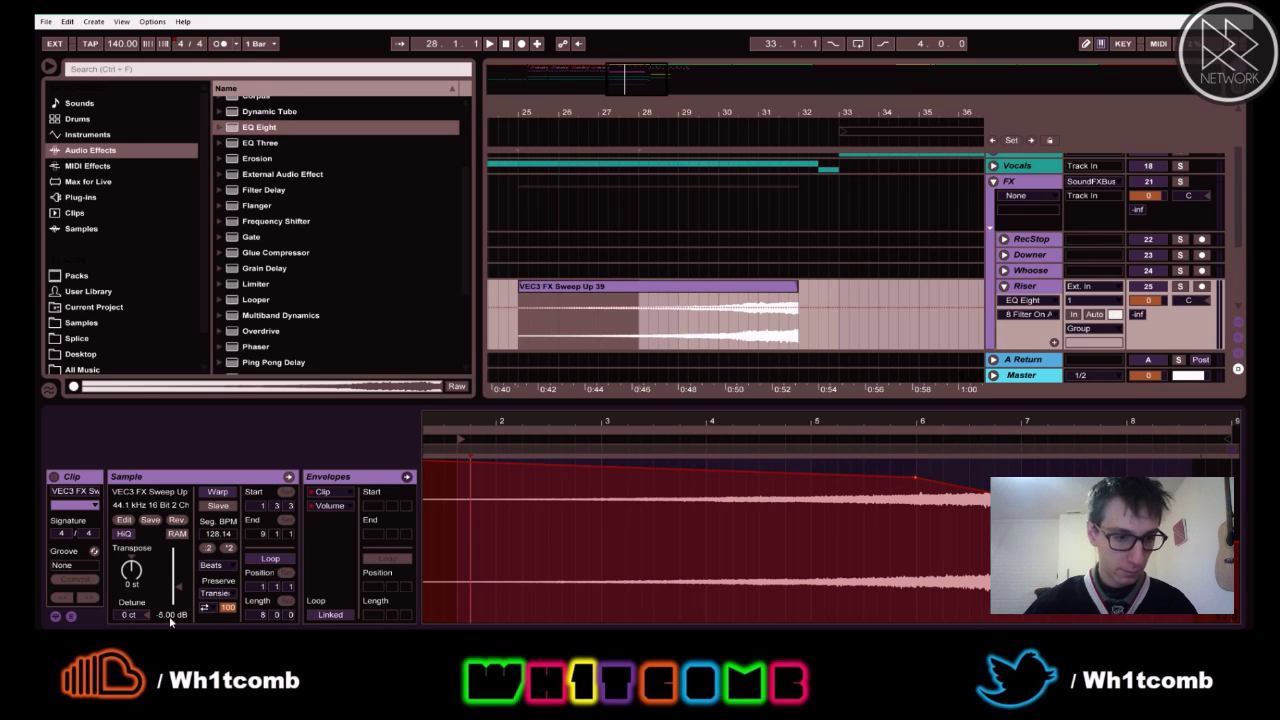
- Reset the riser clip's gain to 0 dB and play the riser through to bar 32
{"action": "key", "text": "Delete"}
{"action": "key", "text": "space"}
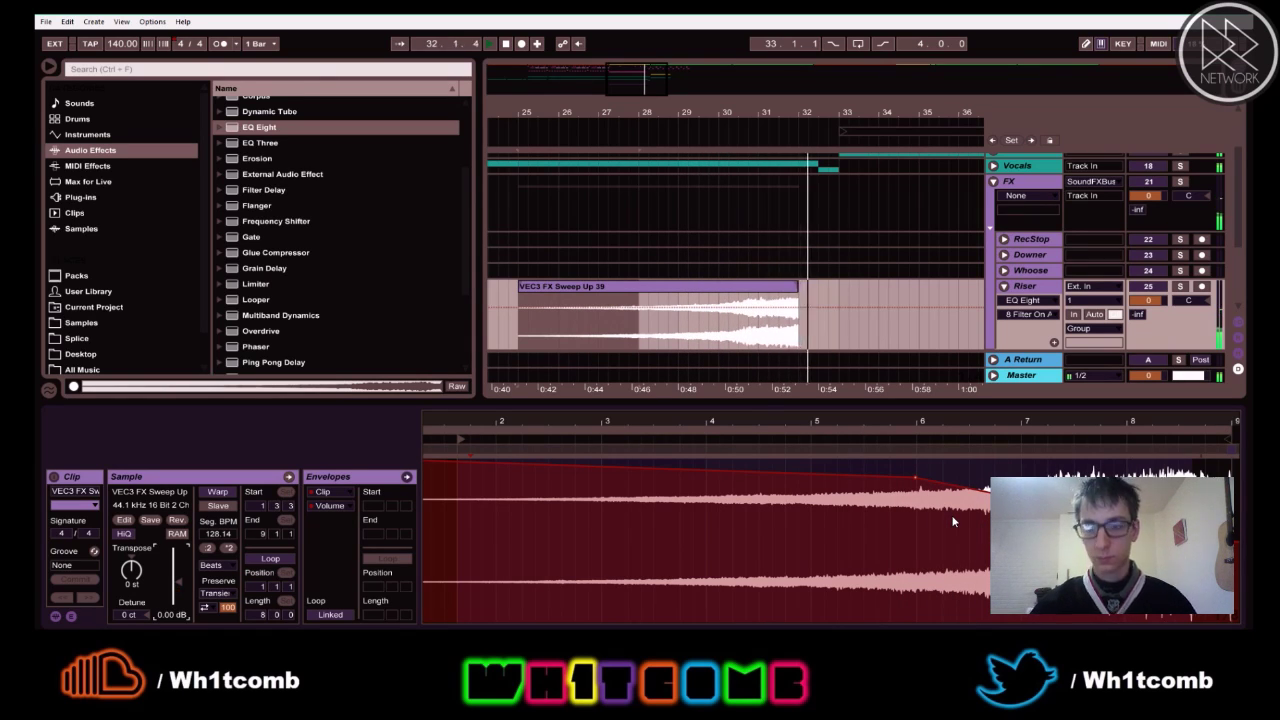
- Fold the Riser track and try renaming it WhtRise
{"action": "left_click", "coordinate": [1003, 287]}
{"action": "scroll", "coordinate": [918, 279], "scroll_direction": "down", "scroll_amount": 1}
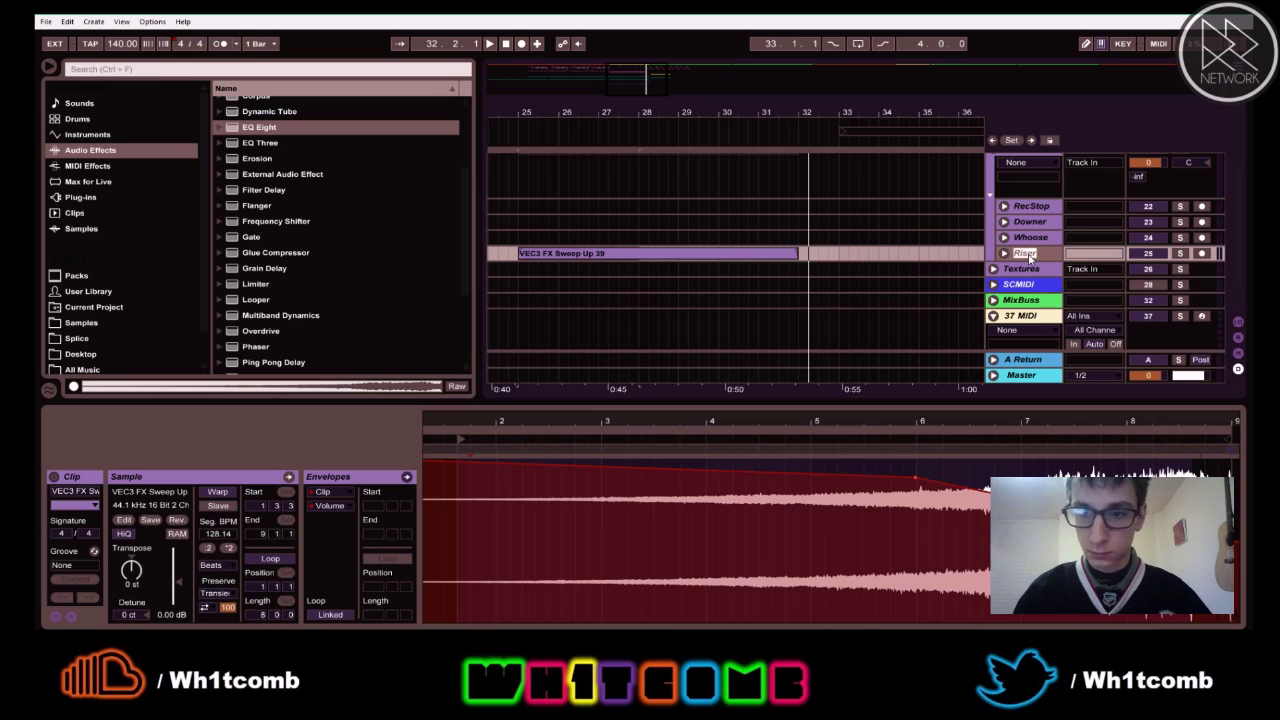
{"action": "type", "text": "1Rise"}
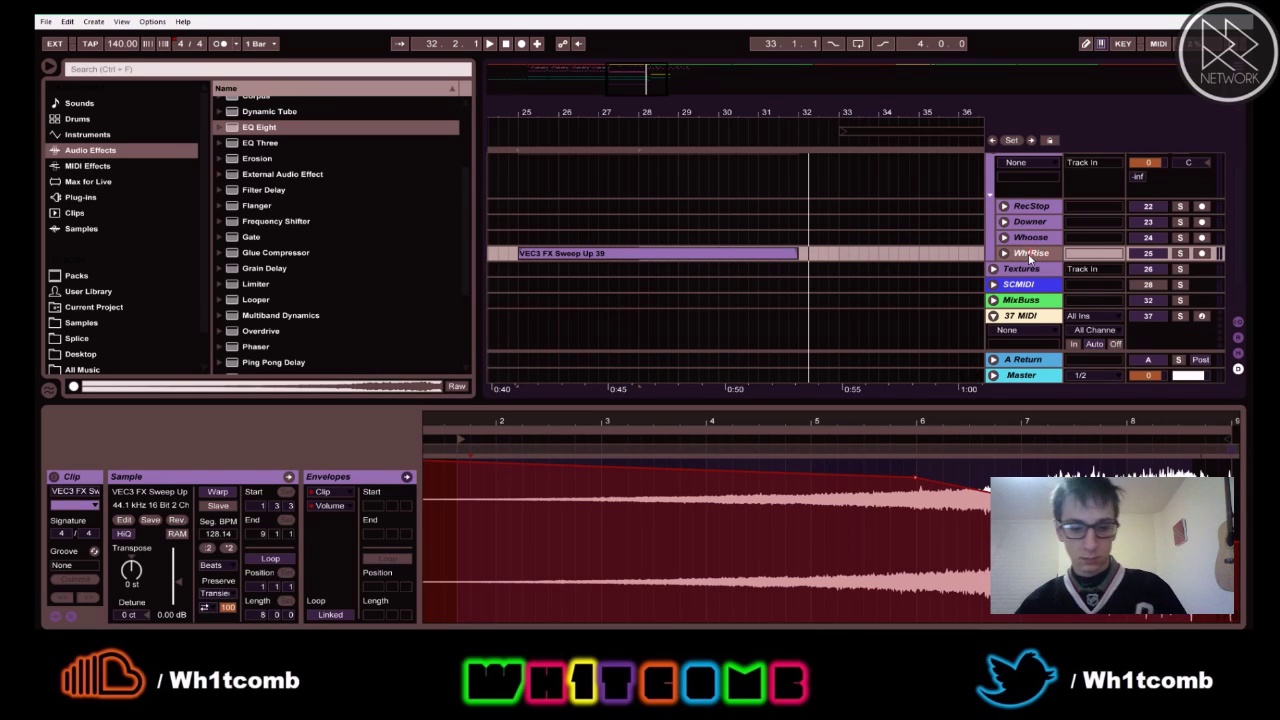
{"action": "key", "text": "Escape"}
- Insert a new audio track in the FX group, move it above the Riser track and name it RiseSUM
{"action": "key", "text": "ctrl+t"}
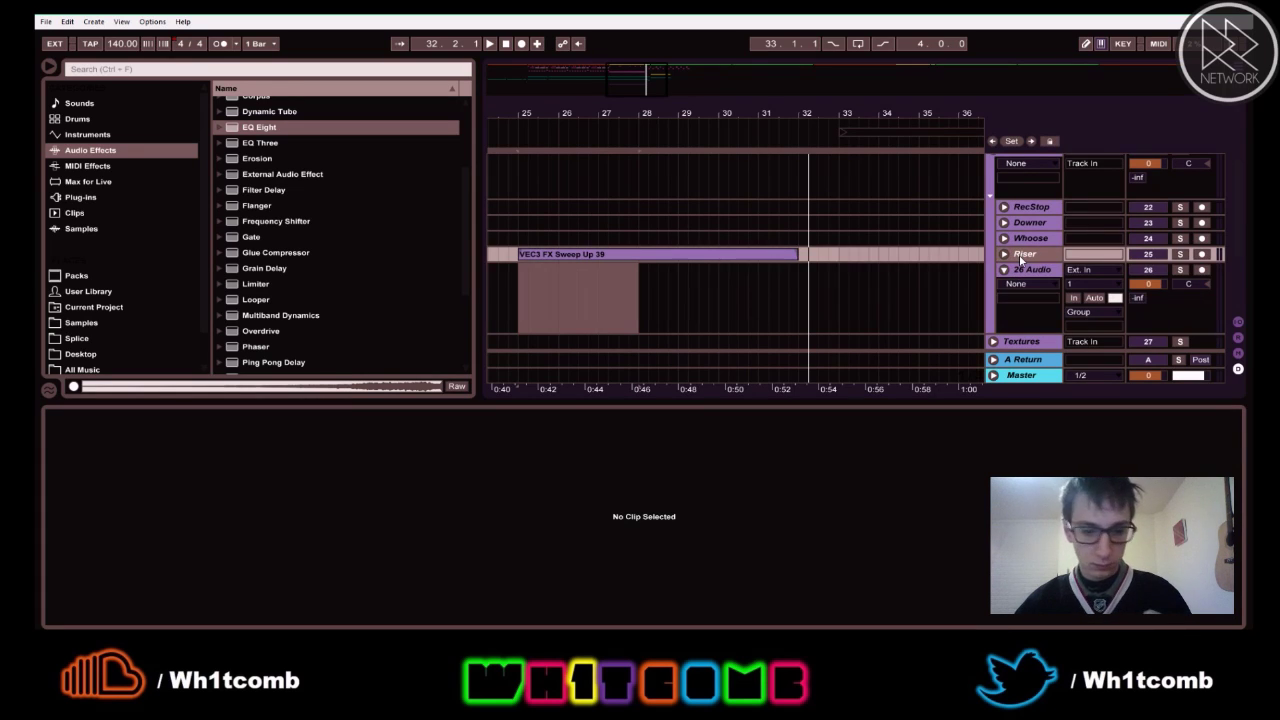
{"action": "scroll", "coordinate": [1025, 256], "scroll_direction": "up", "scroll_amount": 1}
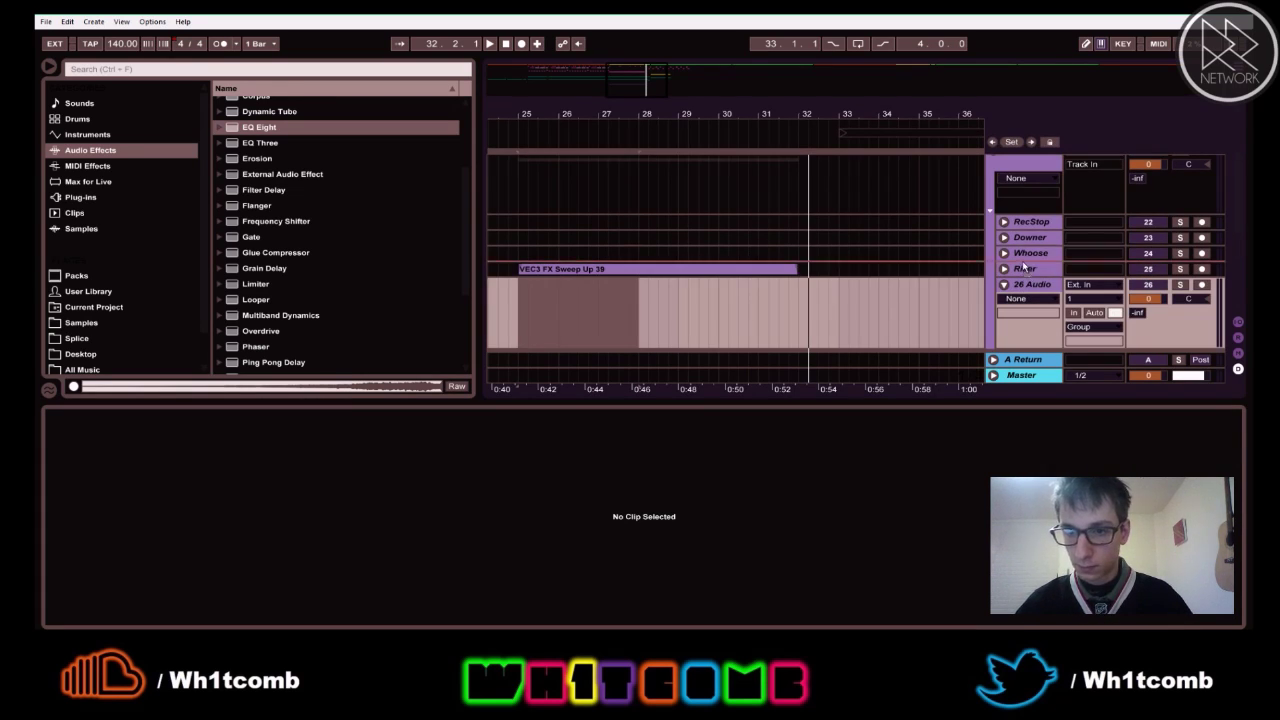
{"action": "left_click_drag", "start_coordinate": [1027, 284], "coordinate": [1028, 272]}
{"action": "key", "text": "ctrl+r"}
{"action": "type", "text": "RiseSUM"}
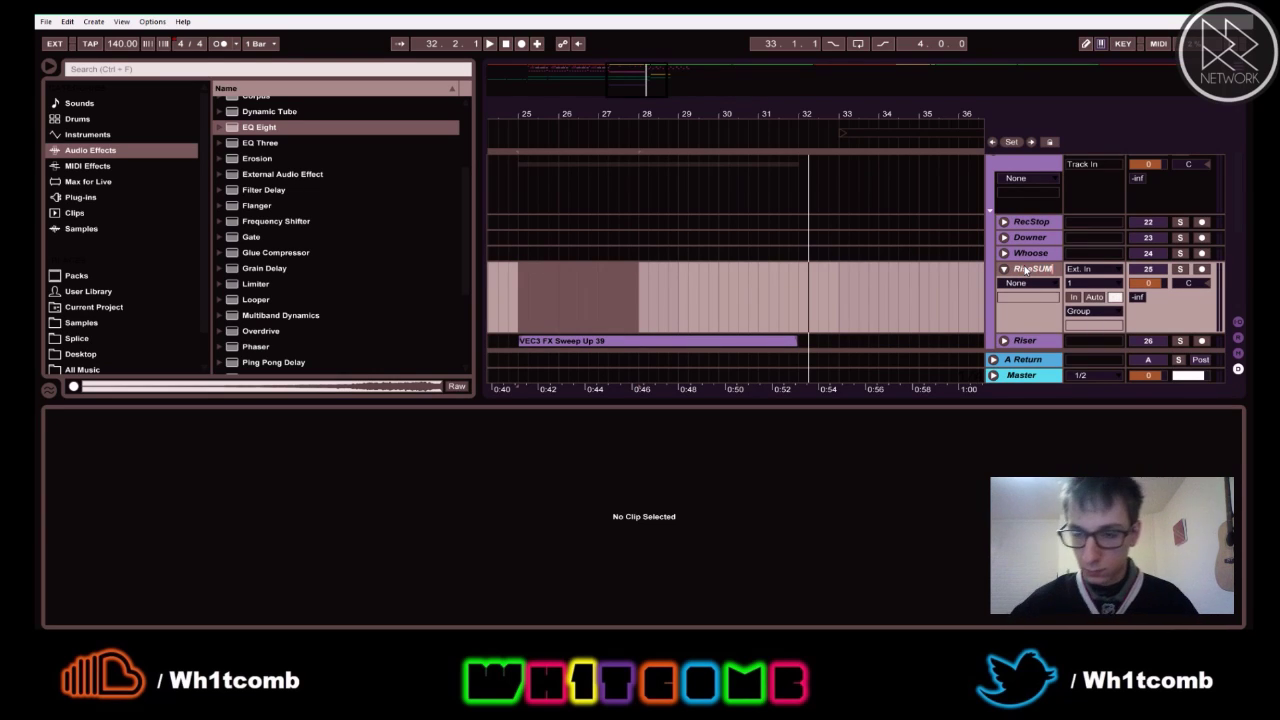
- Insert another audio track and a MIDI track below the Riser track, and delete that extra audio track
{"action": "right_click", "coordinate": [1018, 273]}
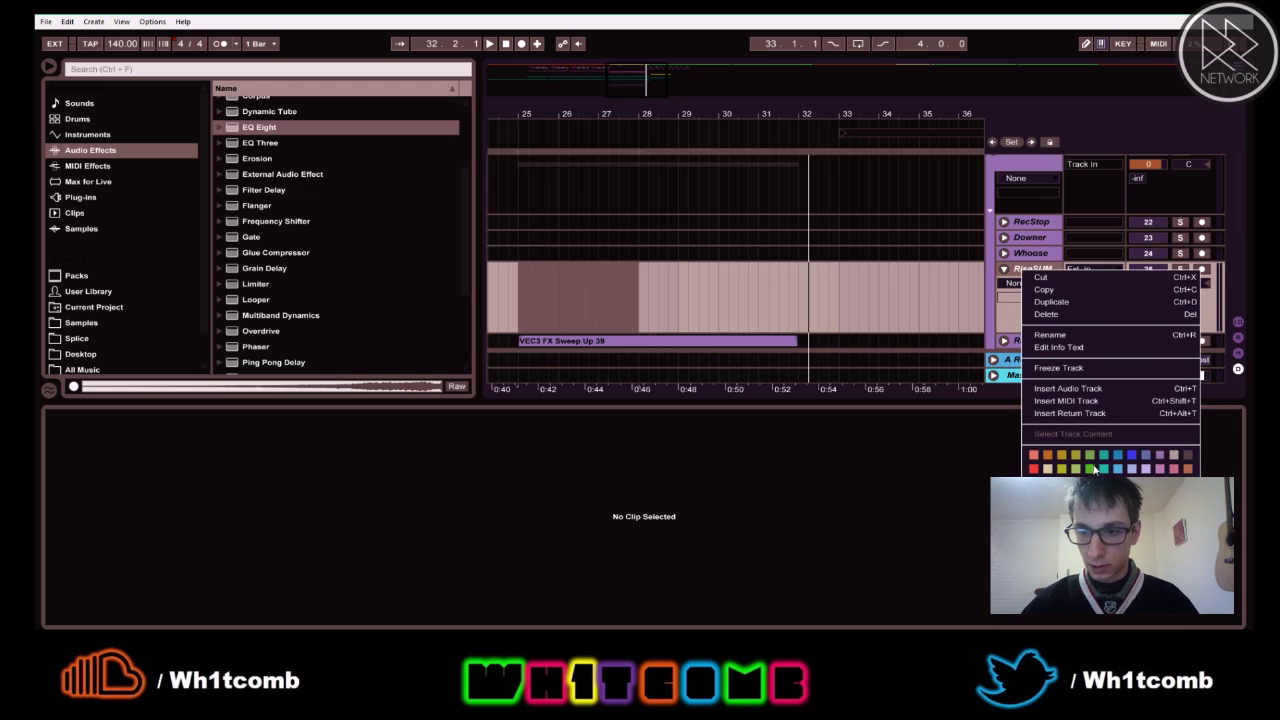
{"action": "left_click", "coordinate": [1190, 456]}
{"action": "scroll", "coordinate": [978, 300], "scroll_direction": "down", "scroll_amount": 2}
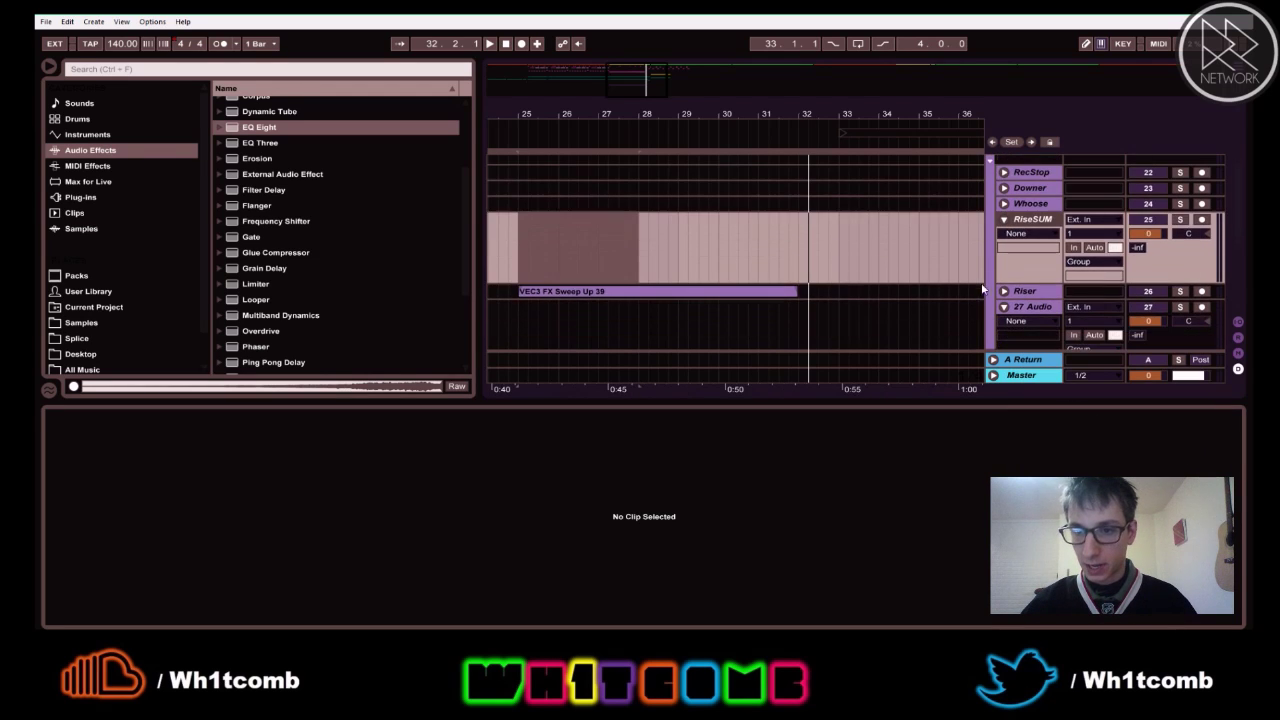
{"action": "scroll", "coordinate": [1024, 298], "scroll_direction": "down", "scroll_amount": 1}
{"action": "left_click", "coordinate": [1032, 281]}
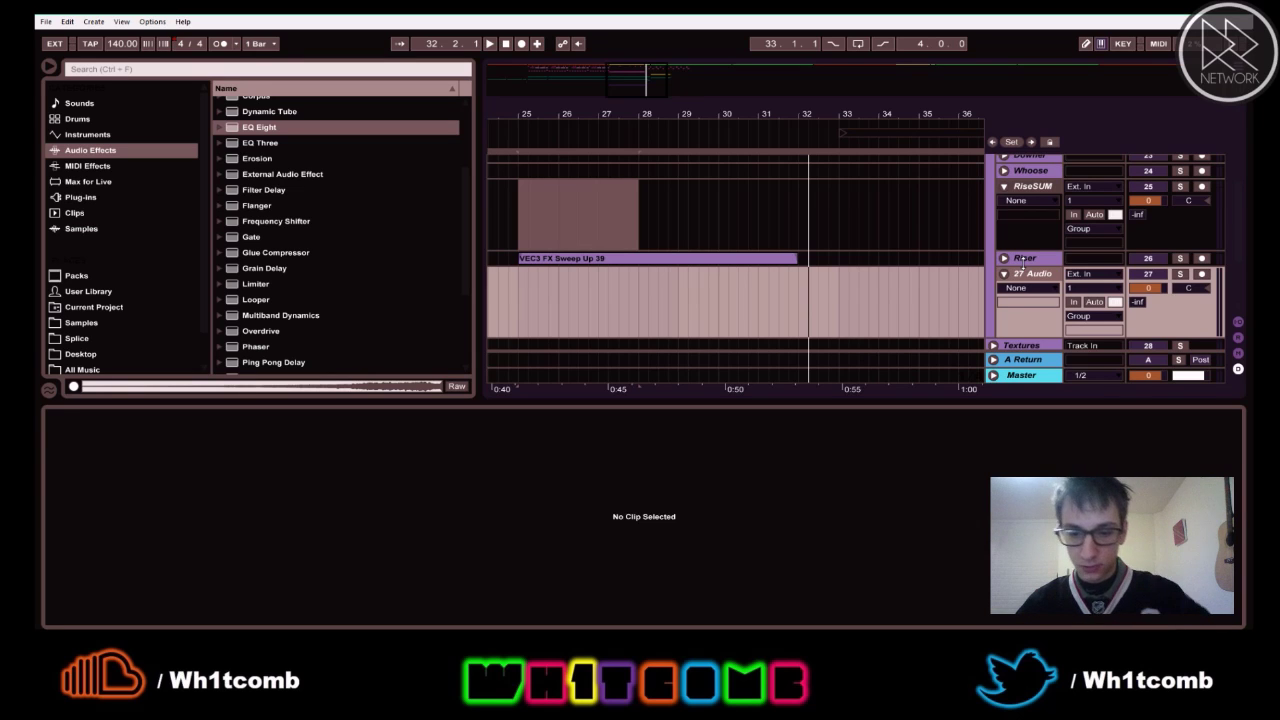
{"action": "key", "text": "ctrl+shift+t"}
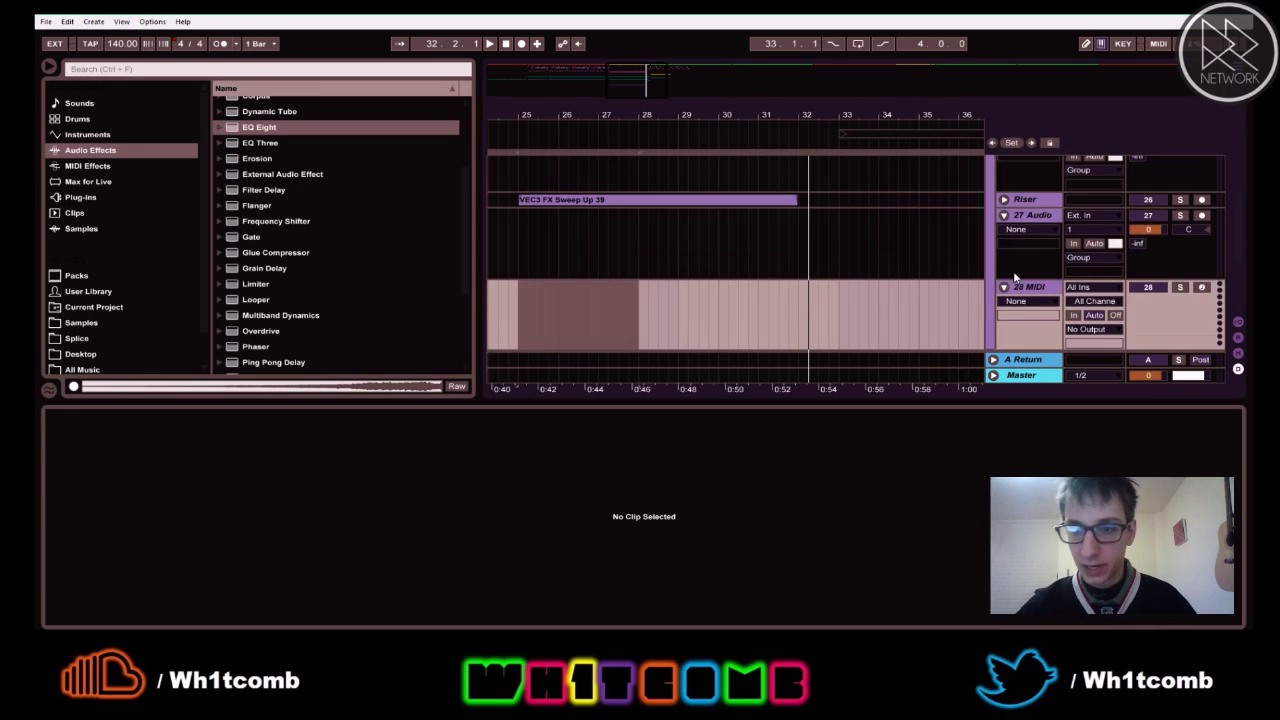
{"action": "left_click", "coordinate": [1022, 216]}
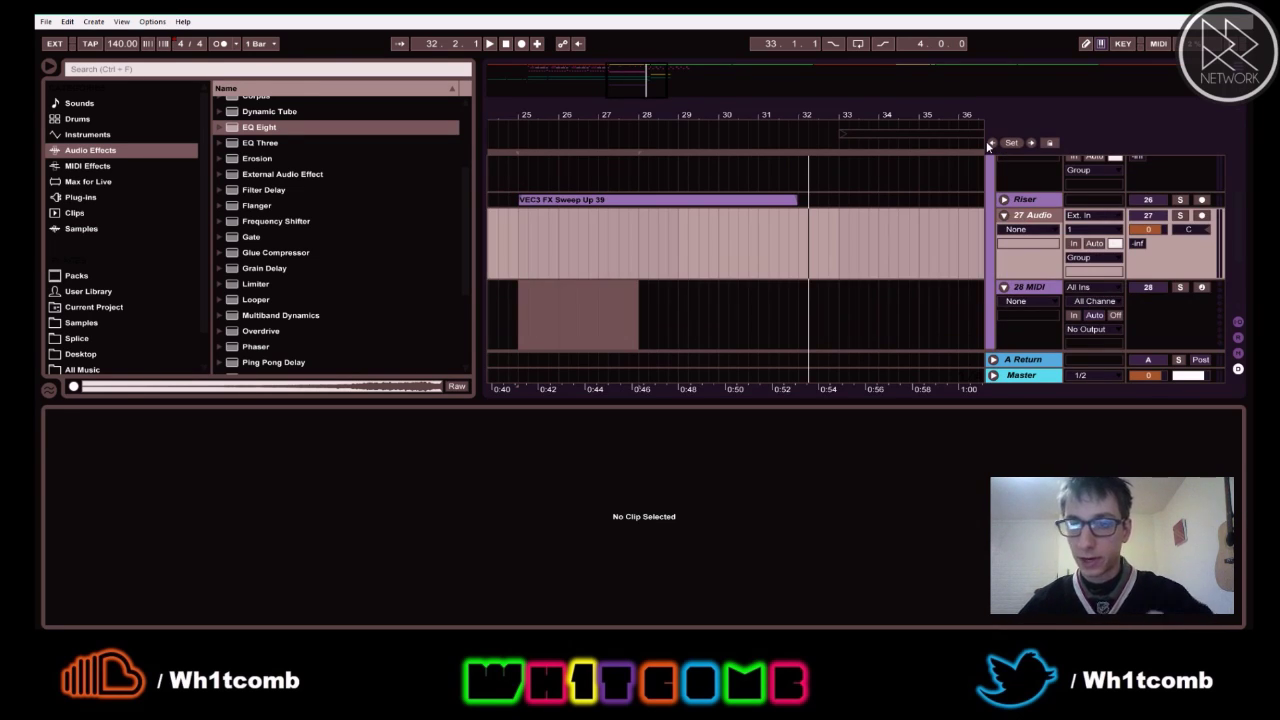
{"action": "key", "text": "Delete"}
- Rename the new MIDI track below Riser as ToneRise
{"action": "key", "text": "ctrl+r"}
{"action": "type", "text": "Sine"}
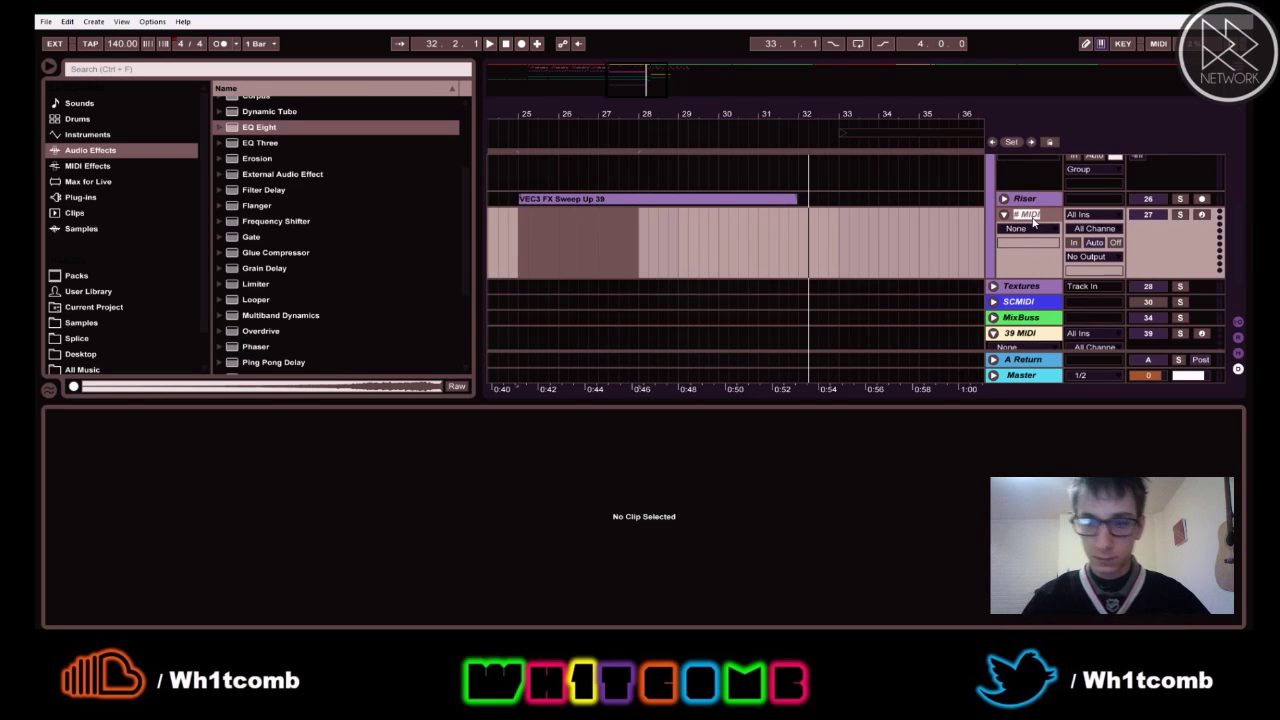
{"action": "type", "text": "Rise"}
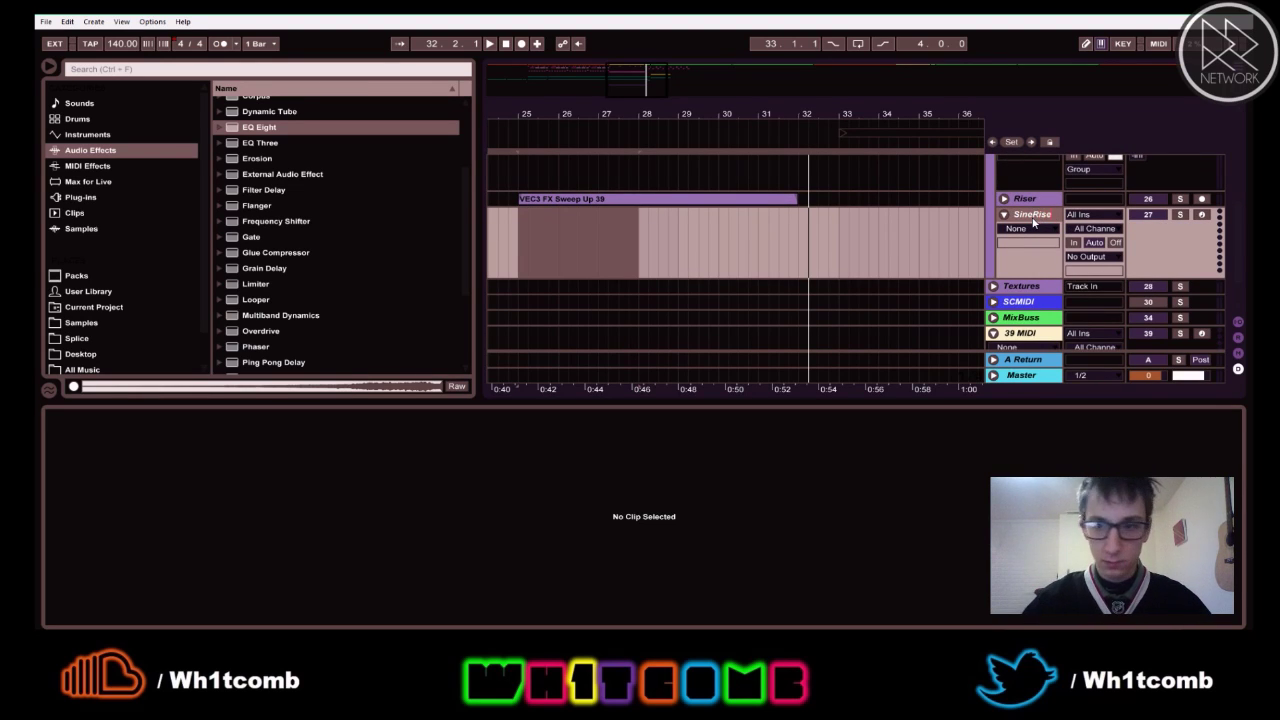
{"action": "key", "text": "BackSpace"}
{"action": "key", "text": "BackSpace"}
{"action": "key", "text": "BackSpace"}
{"action": "key", "text": "BackSpace"}
{"action": "key", "text": "BackSpace"}
{"action": "key", "text": "BackSpace"}
{"action": "key", "text": "BackSpace"}
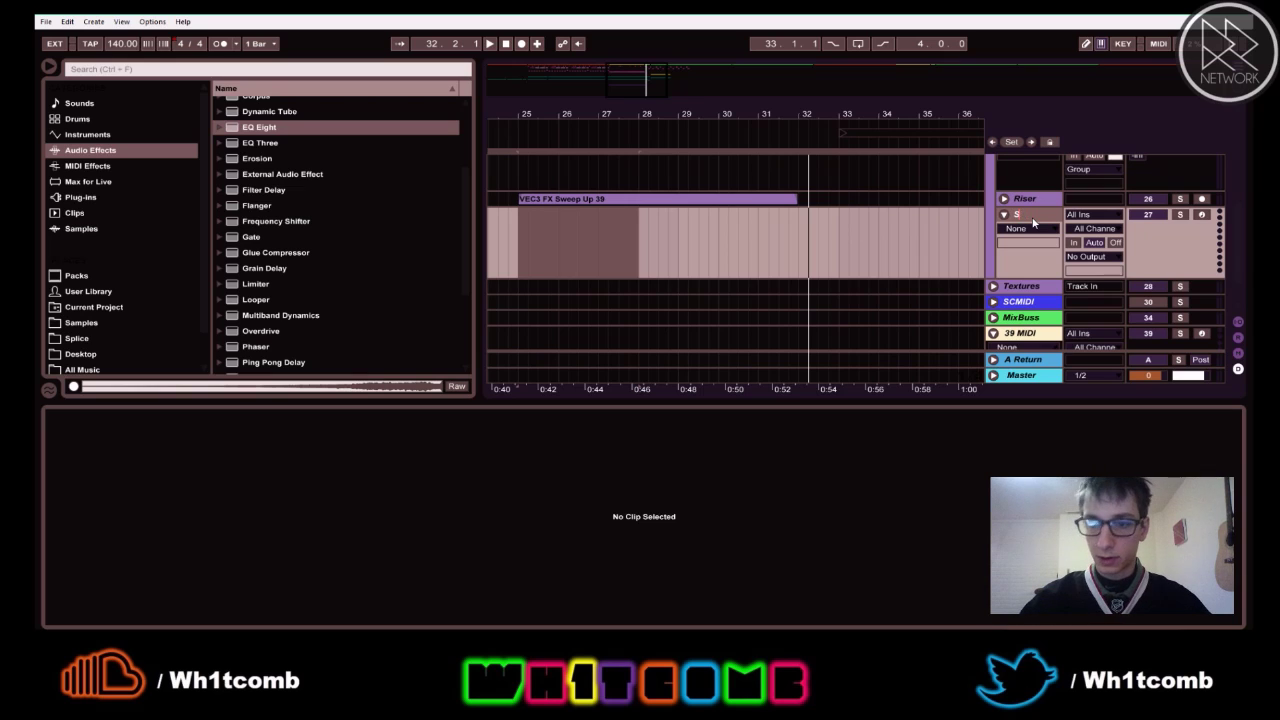
{"action": "type", "text": "ToneRise"}
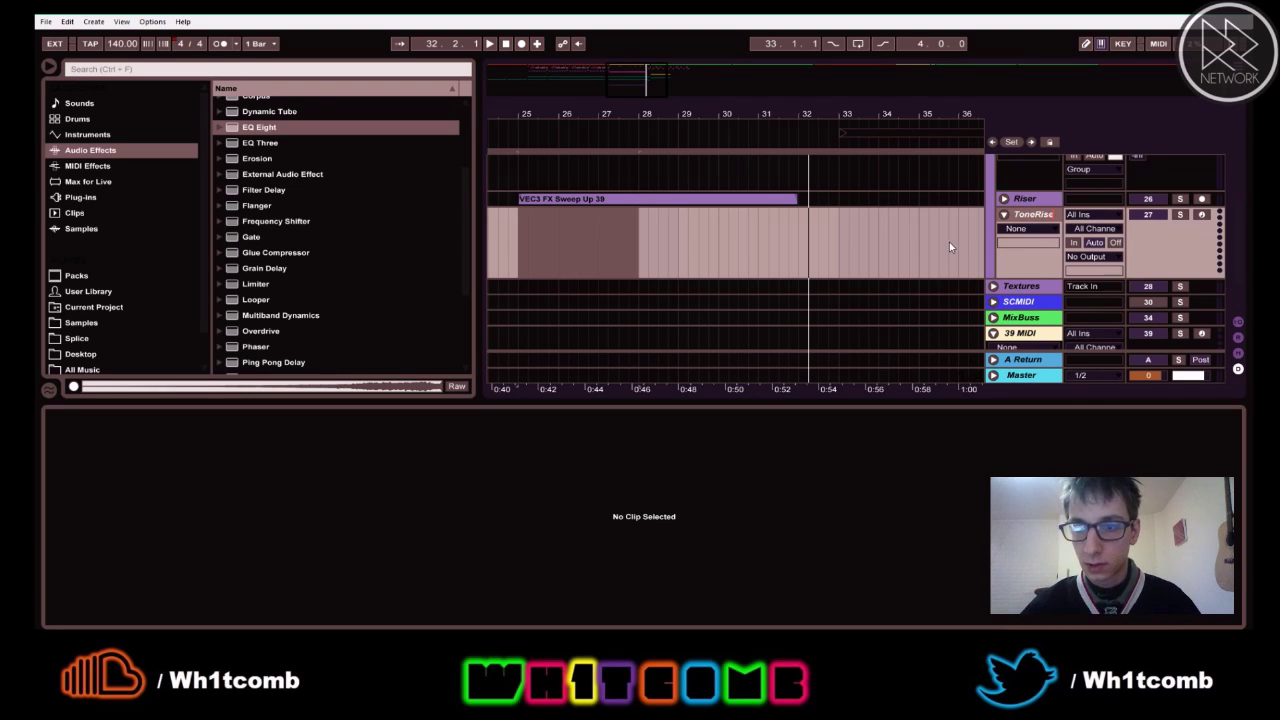
{"action": "left_click", "coordinate": [949, 242]}
{"action": "scroll", "coordinate": [1020, 240], "scroll_direction": "up", "scroll_amount": 1}
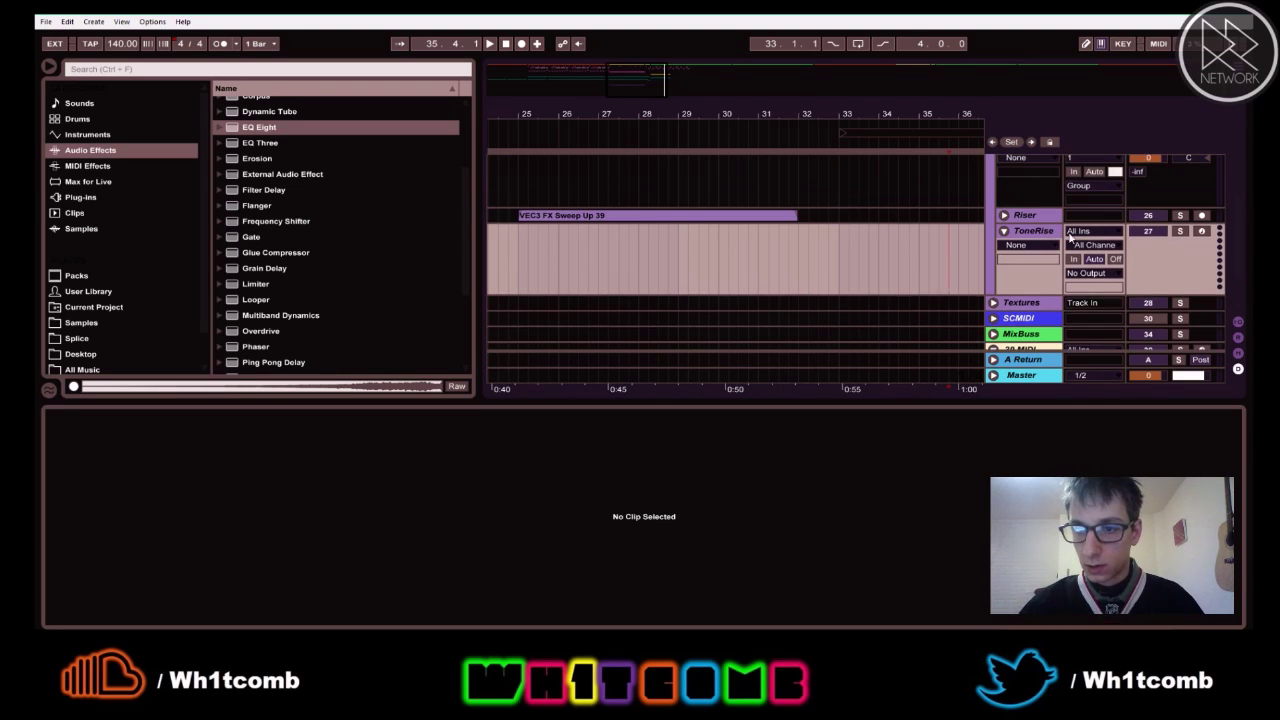
- Check the ToneRise track's output choices and set the RiseSUM track's monitoring to In
{"action": "left_click", "coordinate": [1088, 275]}
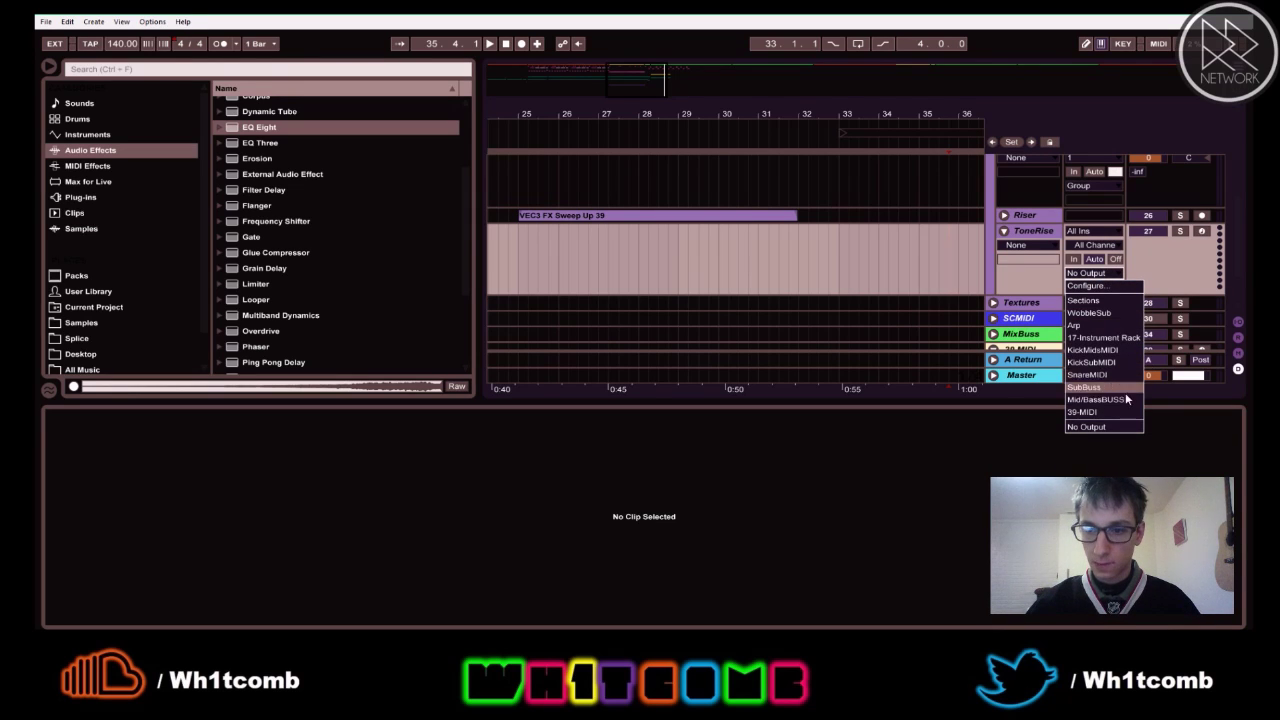
{"action": "left_click", "coordinate": [1030, 294]}
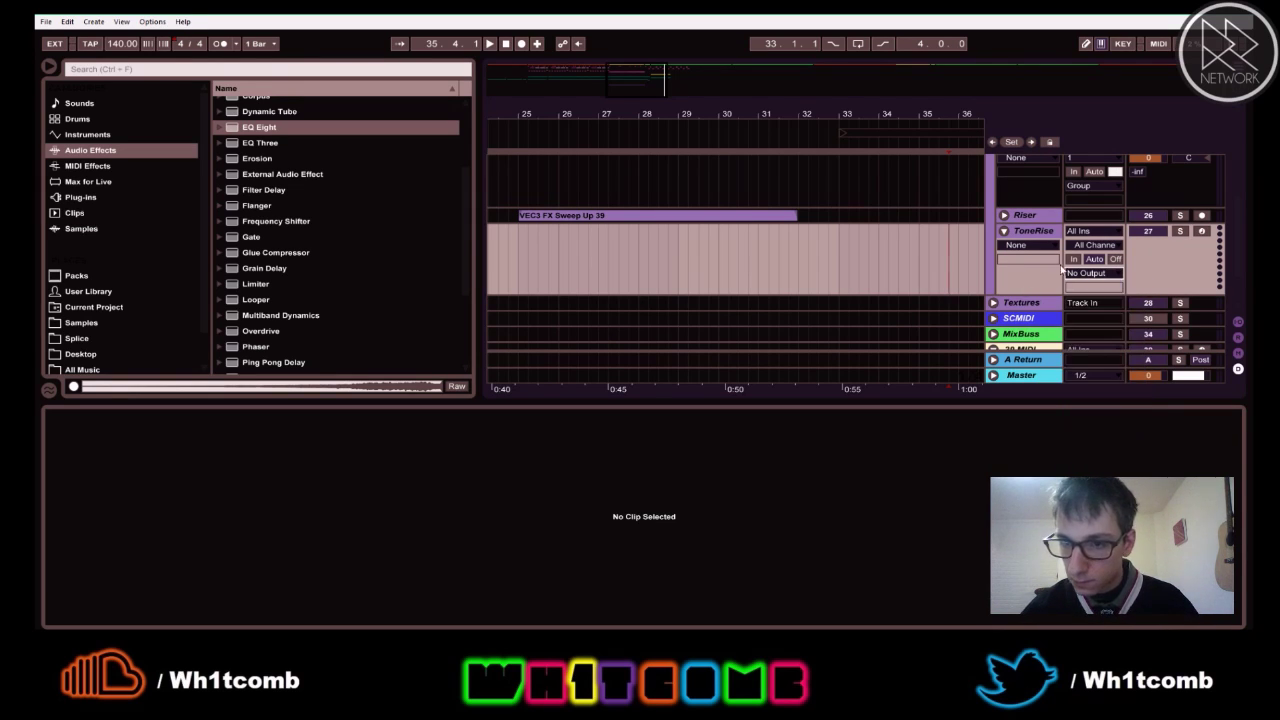
{"action": "scroll", "coordinate": [1062, 266], "scroll_direction": "up", "scroll_amount": 3}
{"action": "scroll", "coordinate": [1077, 223], "scroll_direction": "up", "scroll_amount": 1}
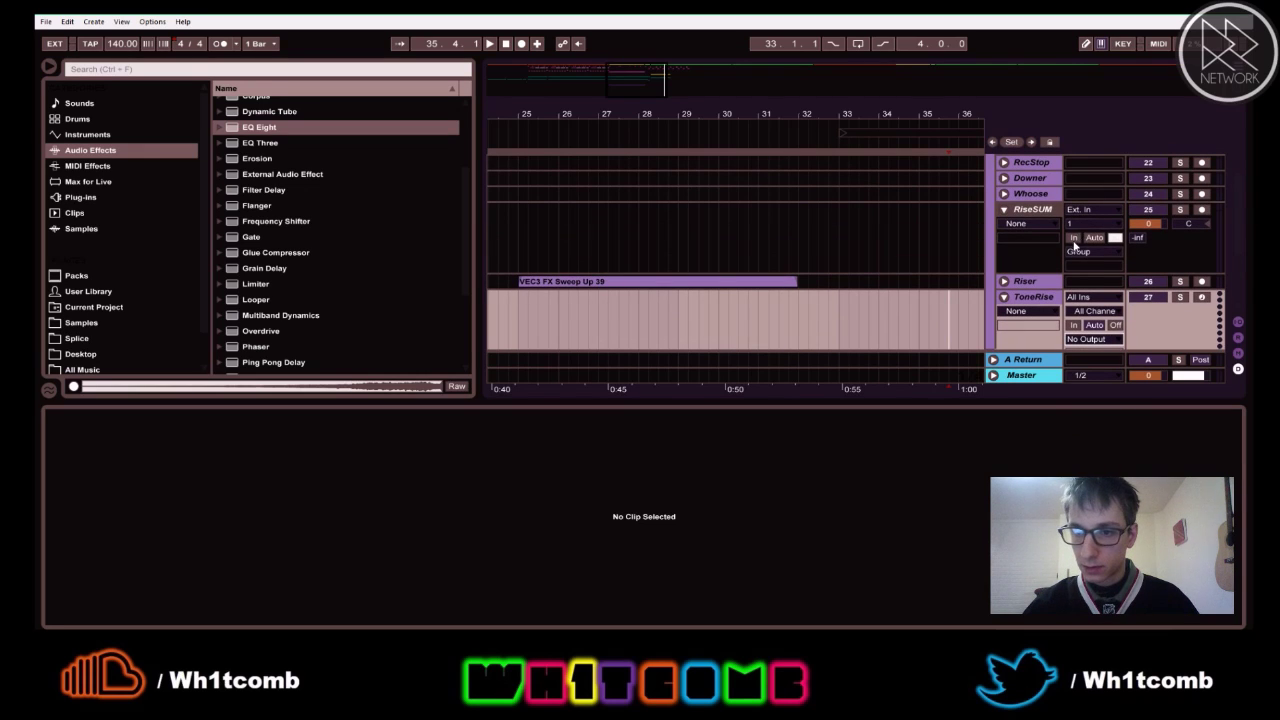
{"action": "scroll", "coordinate": [1074, 250], "scroll_direction": "down", "scroll_amount": 2}
{"action": "left_click", "coordinate": [1086, 306]}
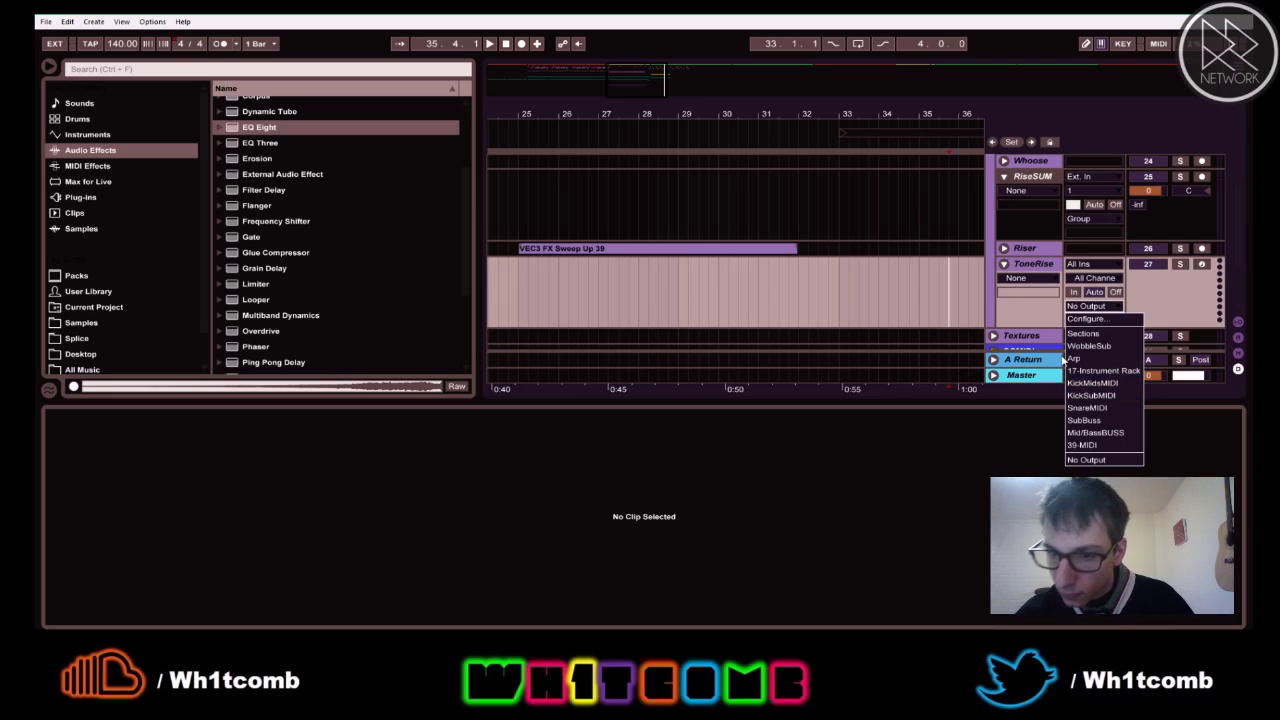
{"action": "left_click", "coordinate": [1050, 326]}
{"action": "scroll", "coordinate": [1030, 205], "scroll_direction": "up", "scroll_amount": 1}
{"action": "left_click", "coordinate": [1023, 197]}
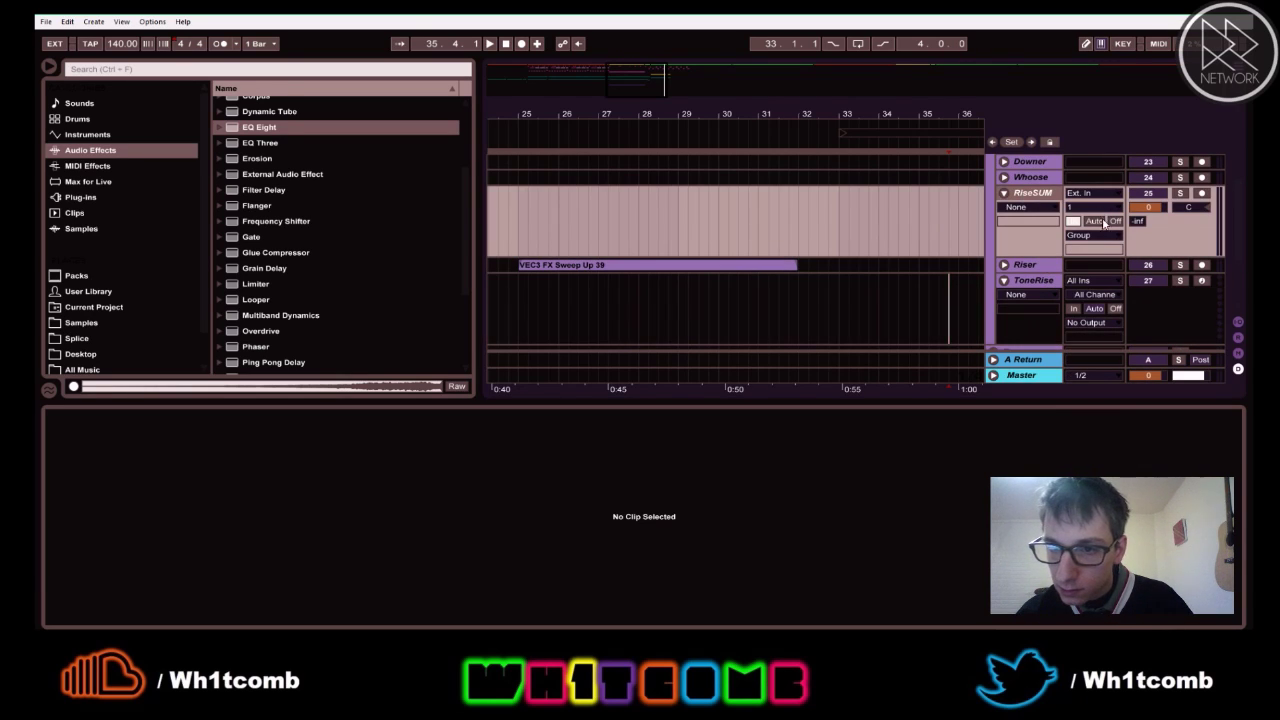
- Unfold the Riser track and route its audio output to RiseSUM
{"action": "scroll", "coordinate": [1100, 253], "scroll_direction": "down", "scroll_amount": 2}
{"action": "left_click", "coordinate": [1004, 232]}
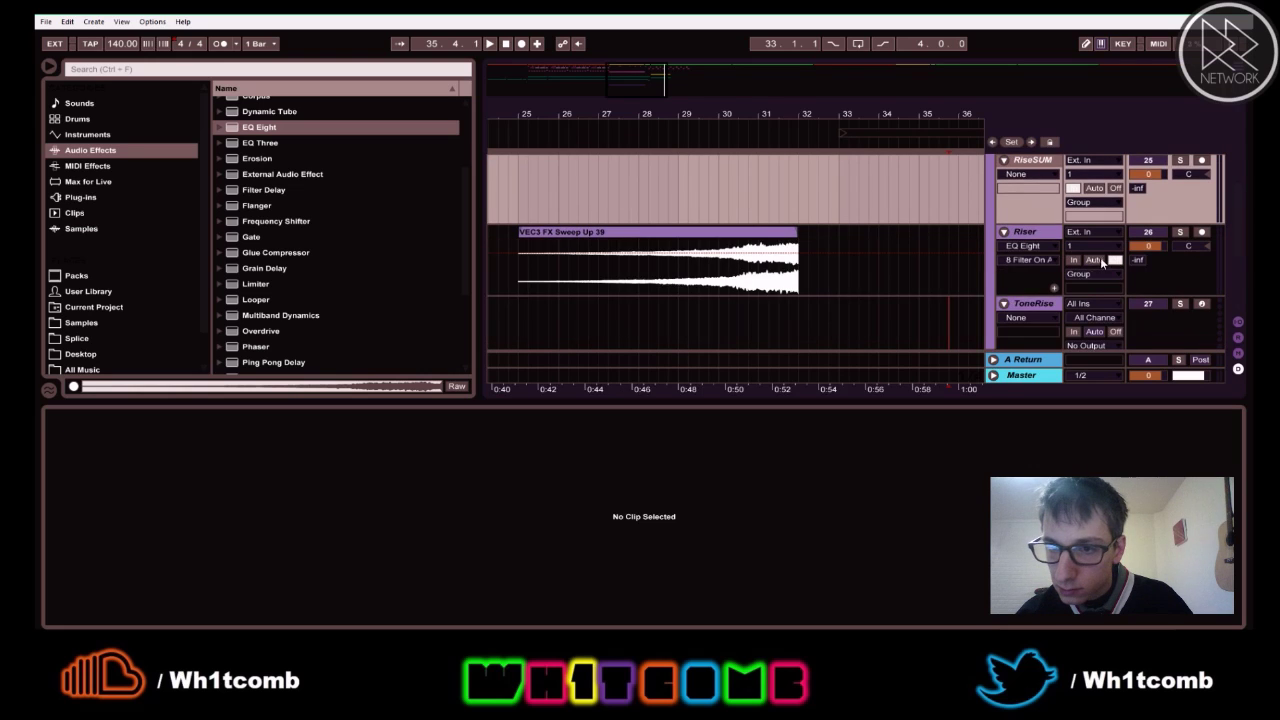
{"action": "scroll", "coordinate": [1096, 259], "scroll_direction": "down", "scroll_amount": 1}
{"action": "left_click", "coordinate": [1088, 258]}
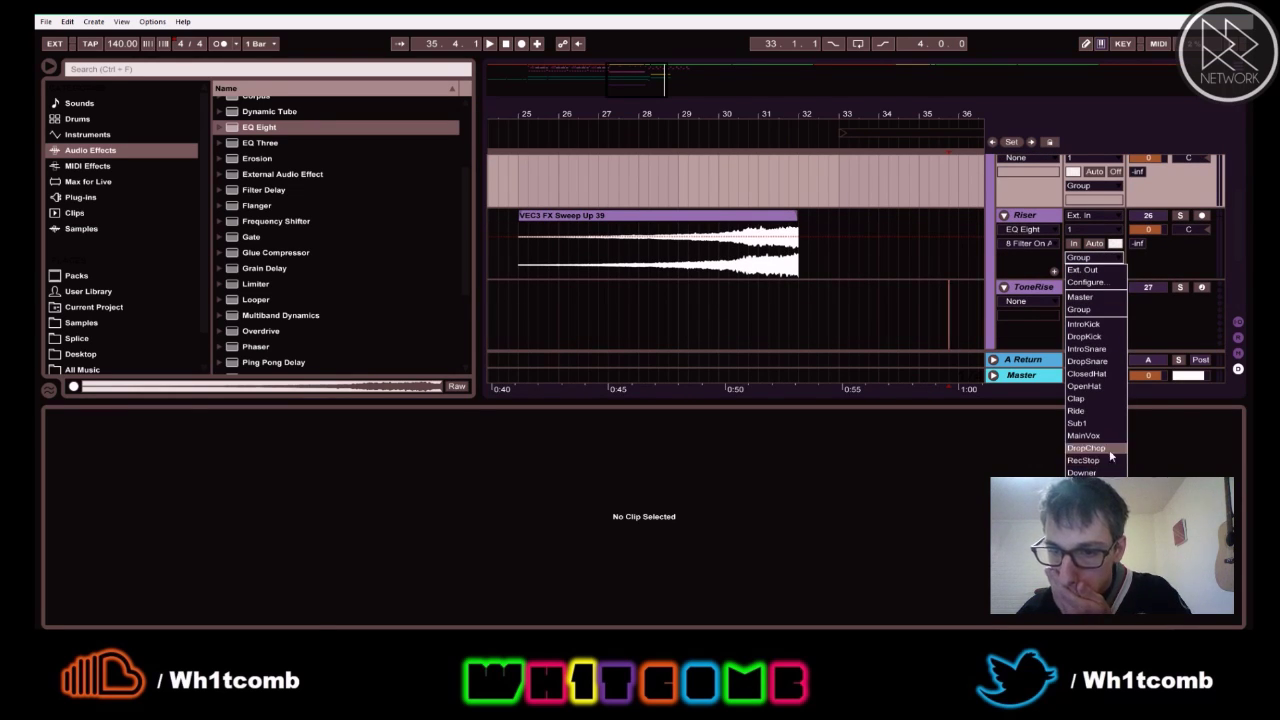
{"action": "left_click", "coordinate": [1084, 486]}
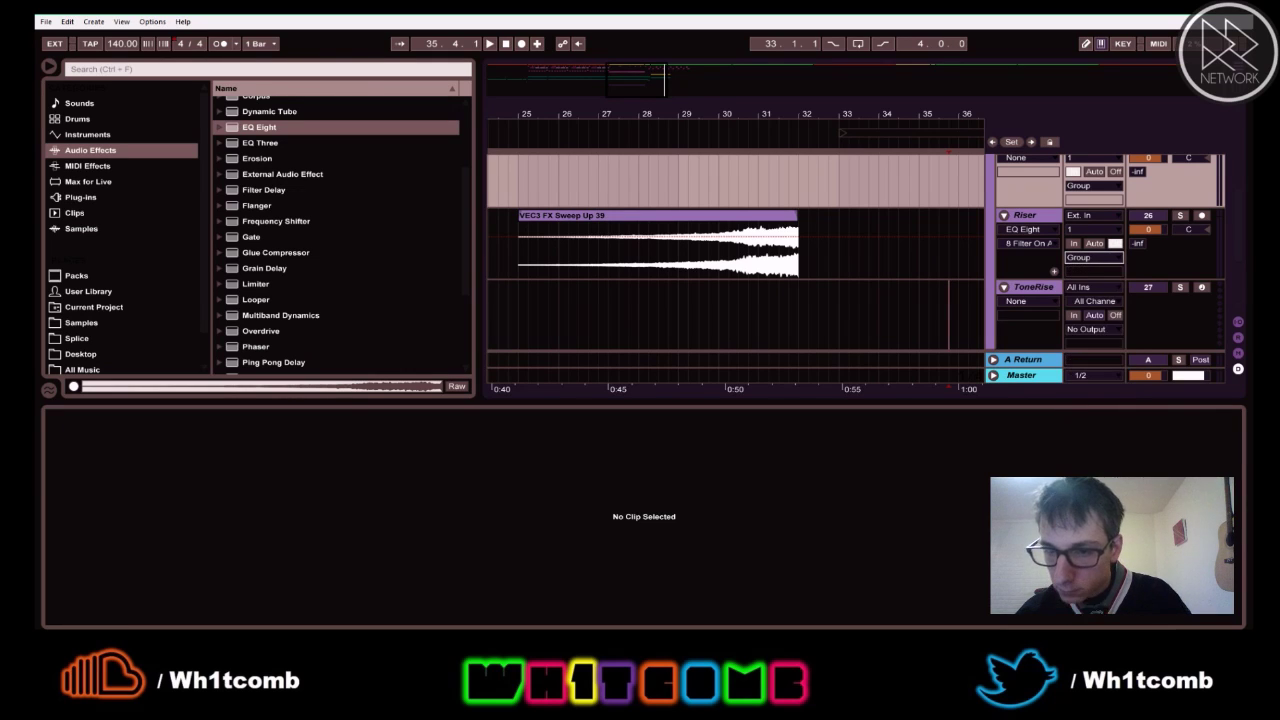
{"action": "scroll", "coordinate": [1096, 296], "scroll_direction": "down", "scroll_amount": 1}
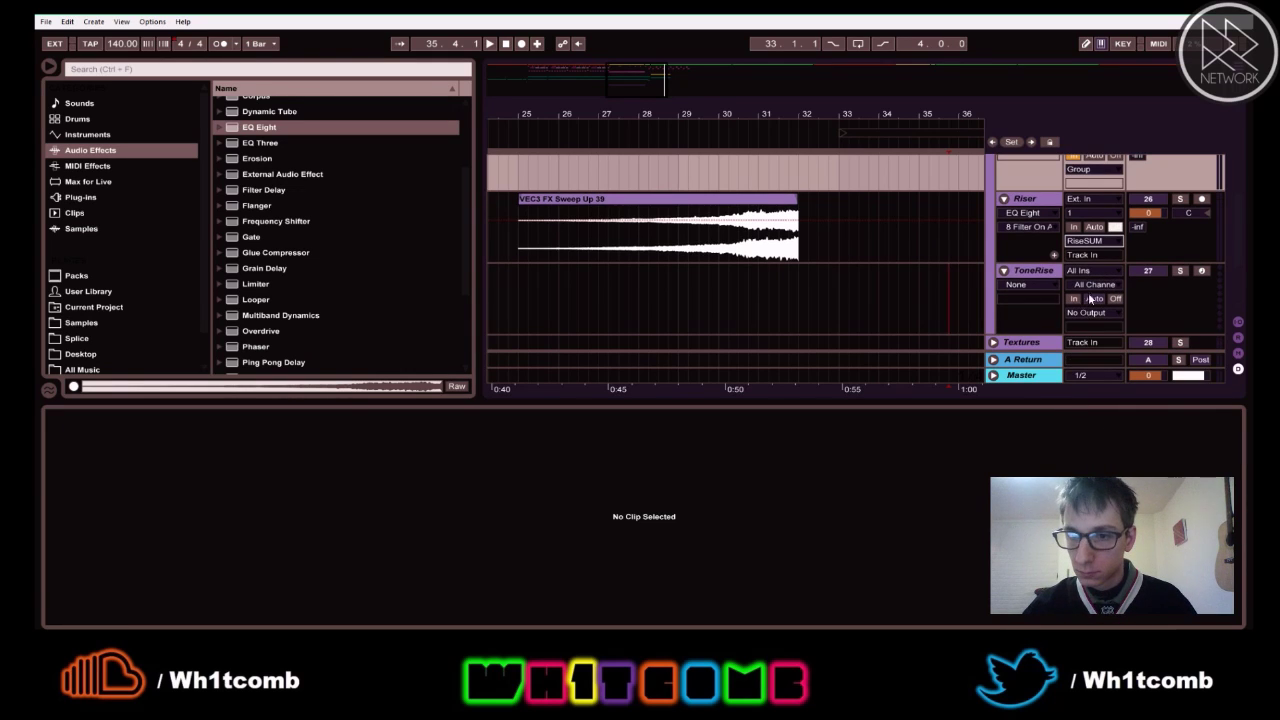
{"action": "left_click", "coordinate": [1090, 285]}
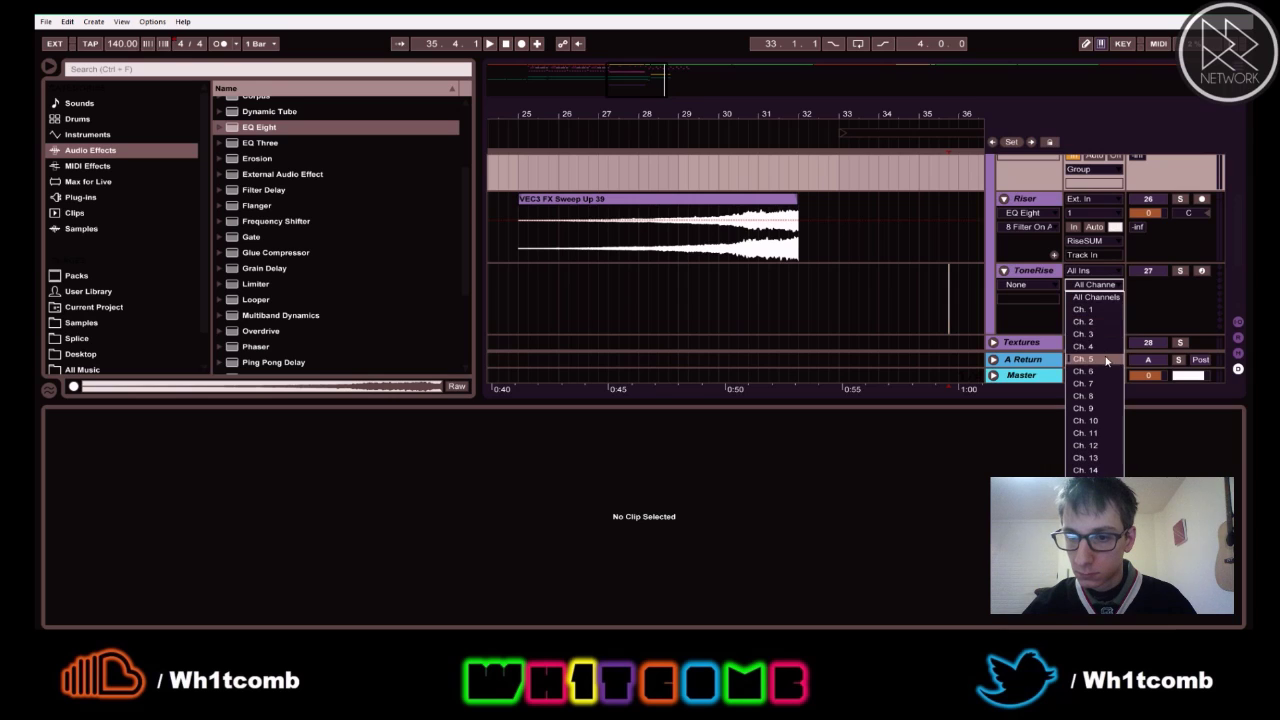
{"action": "left_click", "coordinate": [1030, 302]}
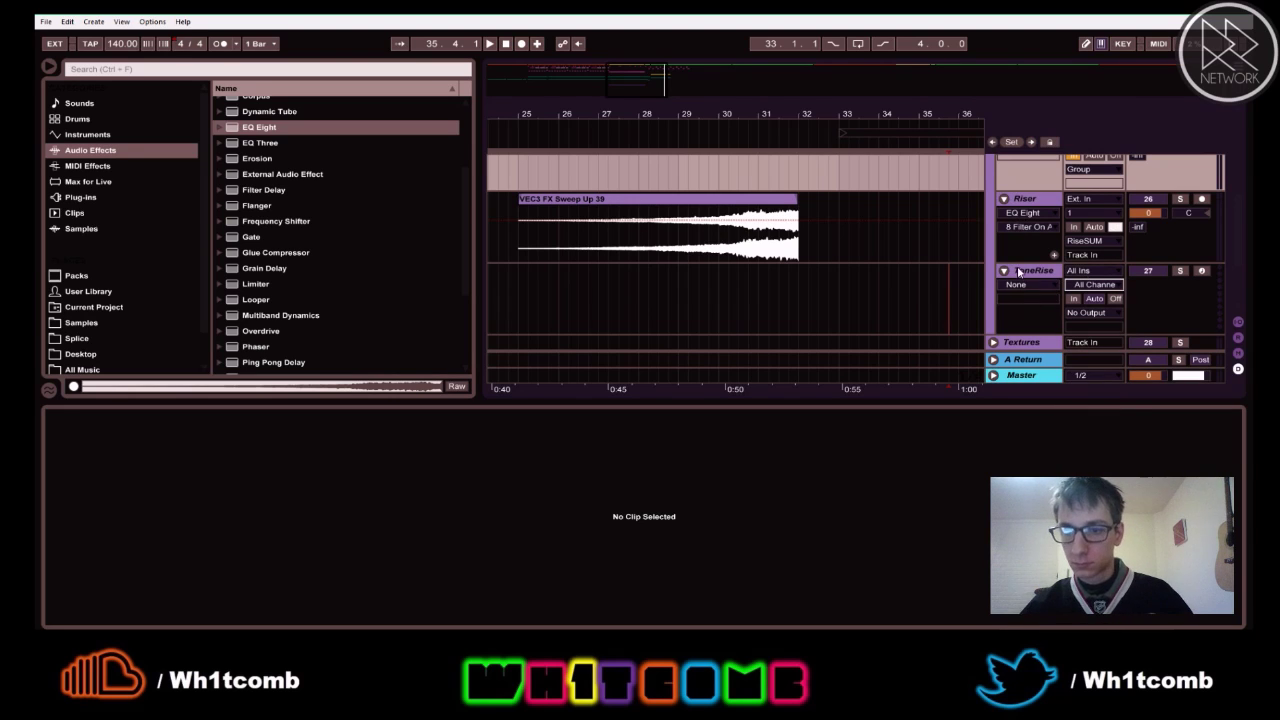
- Delete the ToneRise track and insert a fresh MIDI track directly below Riser
{"action": "left_click", "coordinate": [1018, 272]}
{"action": "key", "text": "Delete"}
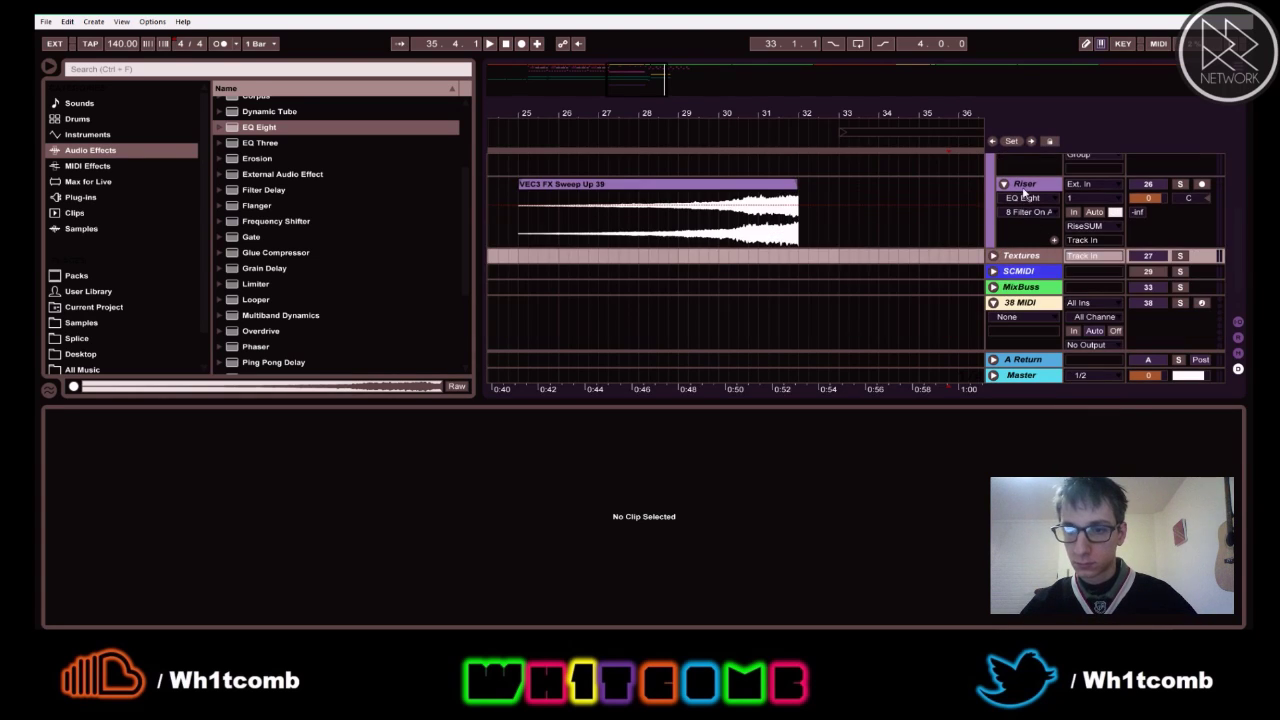
{"action": "left_click", "coordinate": [1024, 217]}
{"action": "key", "text": "ctrl+shift+t"}
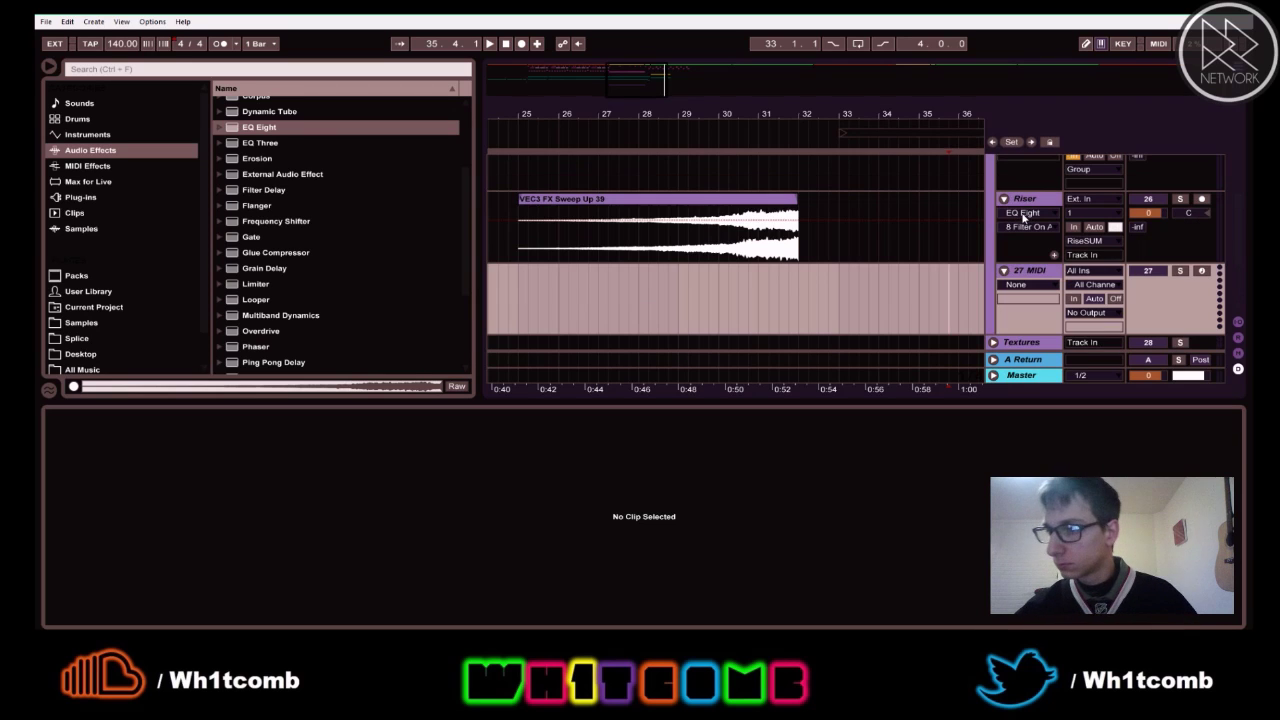
{"action": "scroll", "coordinate": [1088, 283], "scroll_direction": "down", "scroll_amount": 1}
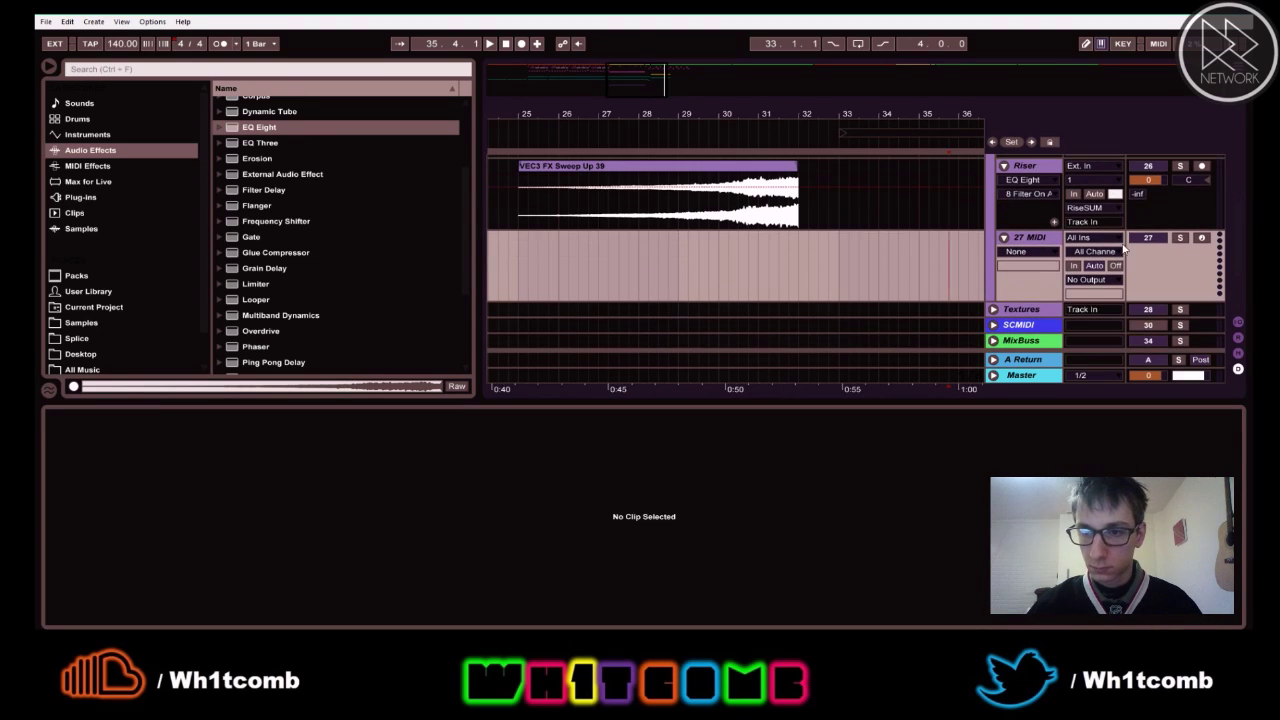
{"action": "left_click", "coordinate": [1088, 281]}
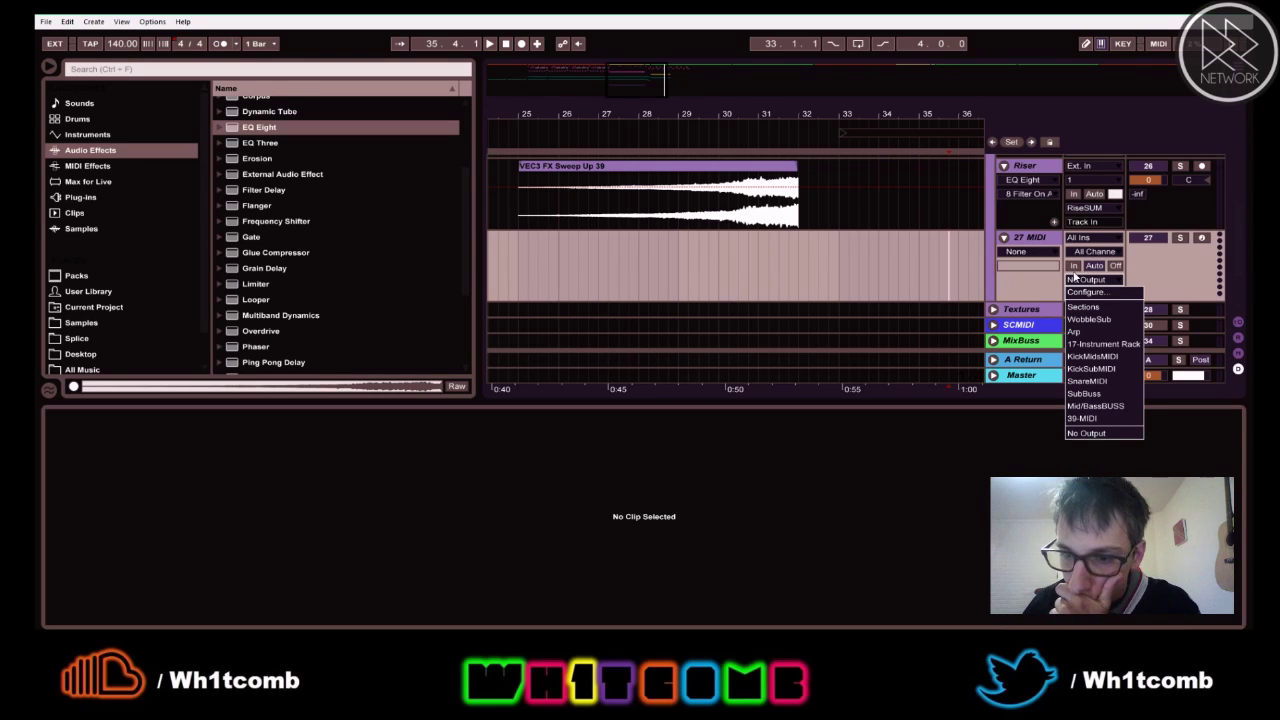
{"action": "left_click", "coordinate": [1073, 279]}
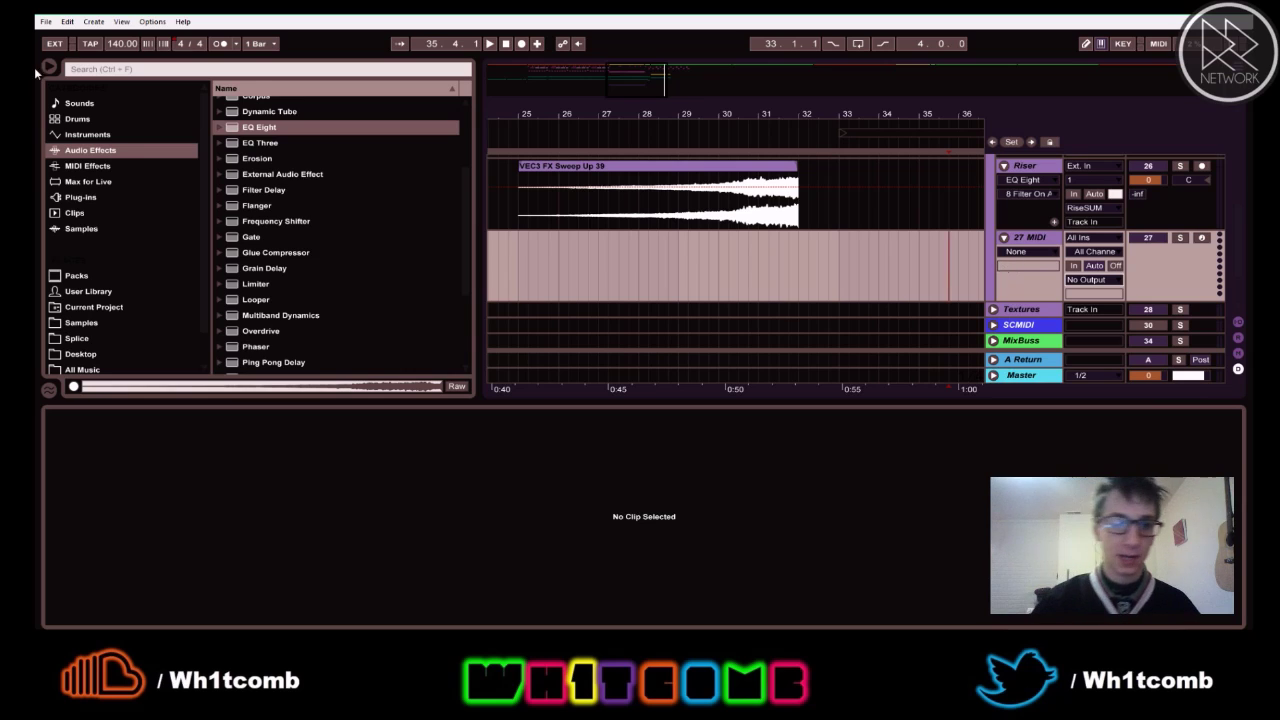
- Load the Operator instrument onto the new MIDI track below Riser and route its audio output to RiseSUM
{"action": "left_click", "coordinate": [74, 136]}
{"action": "left_click", "coordinate": [255, 215]}
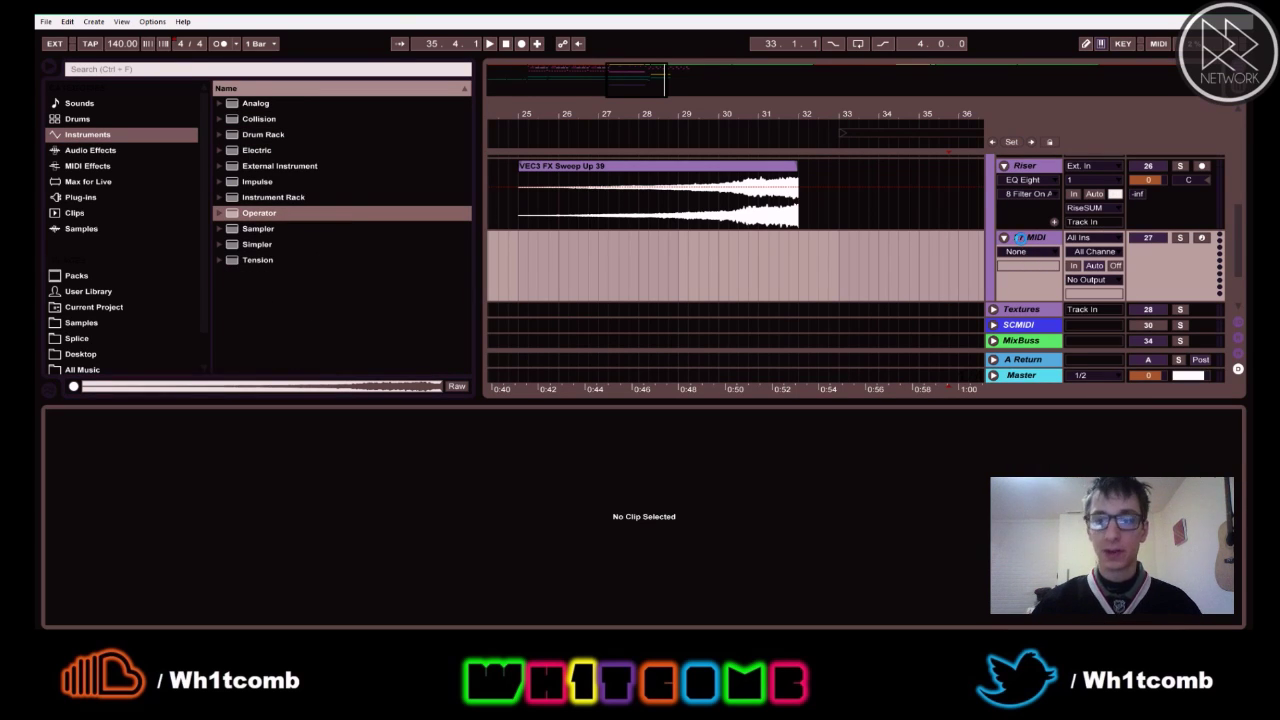
{"action": "left_click", "coordinate": [1018, 237]}
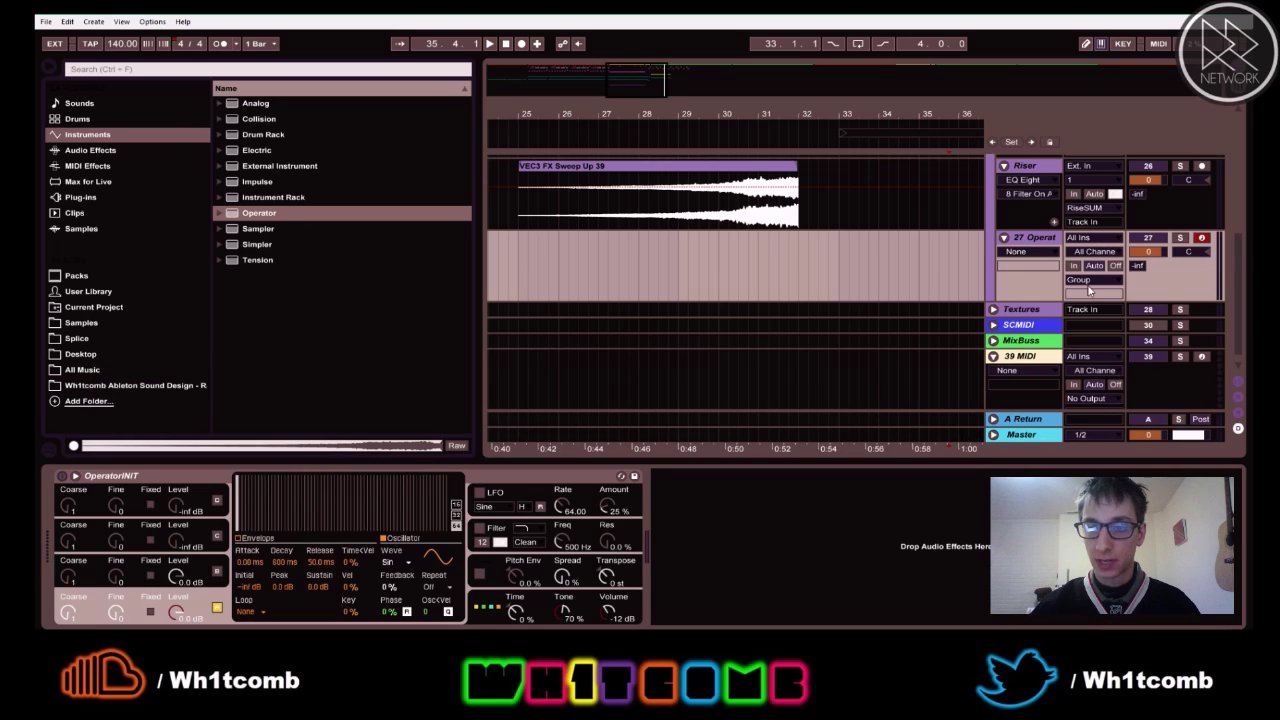
{"action": "left_click", "coordinate": [1090, 288]}
{"action": "left_click", "coordinate": [1095, 558]}
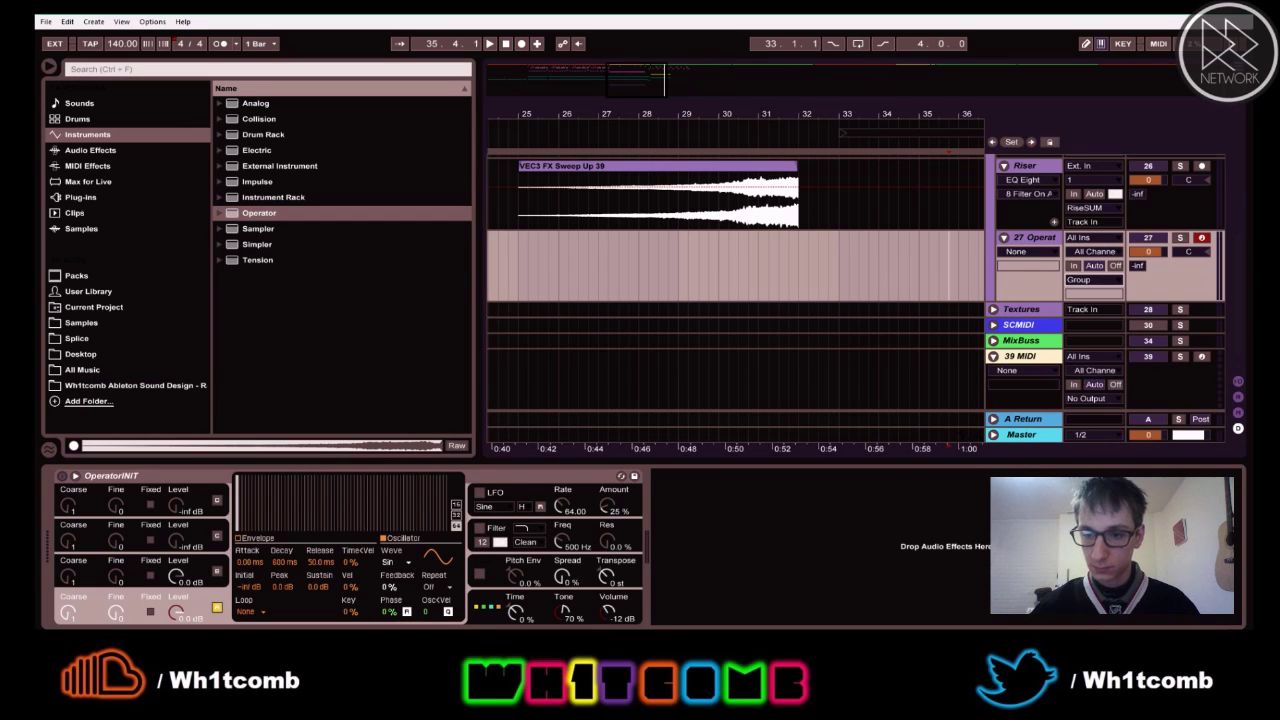
{"action": "scroll", "coordinate": [1062, 192], "scroll_direction": "up", "scroll_amount": 2}
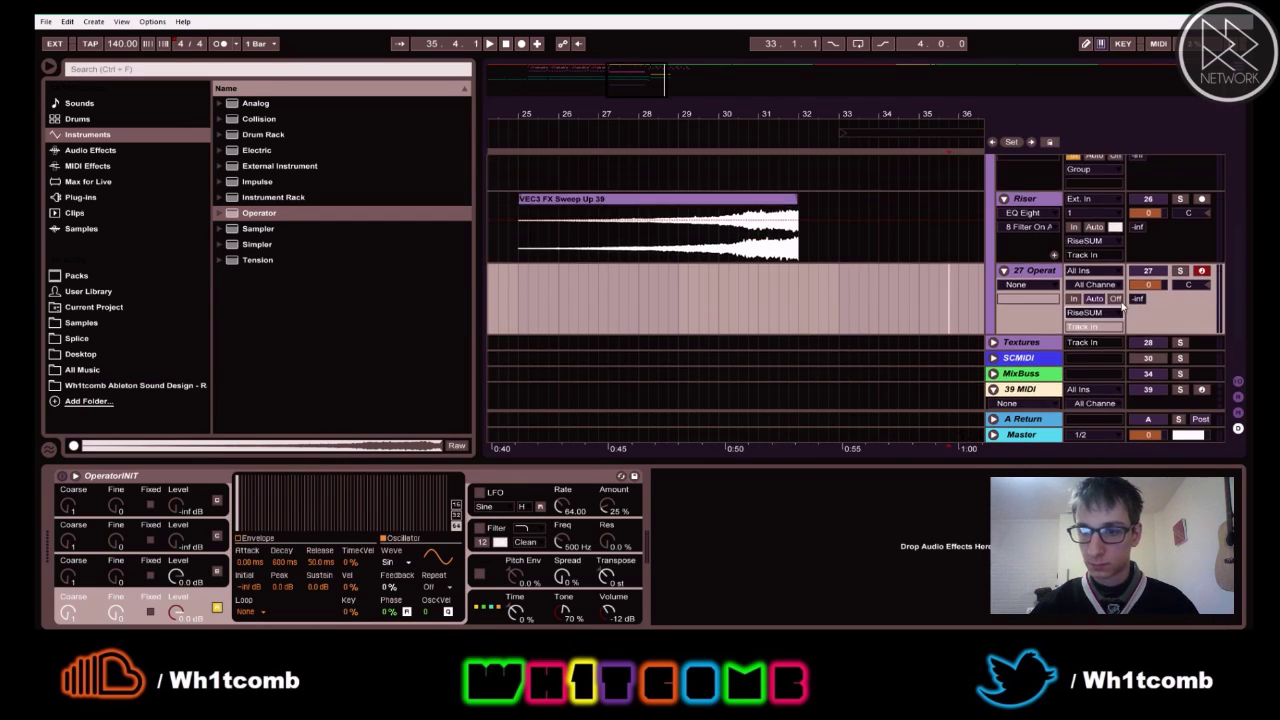
{"action": "scroll", "coordinate": [1066, 198], "scroll_direction": "up", "scroll_amount": 1}
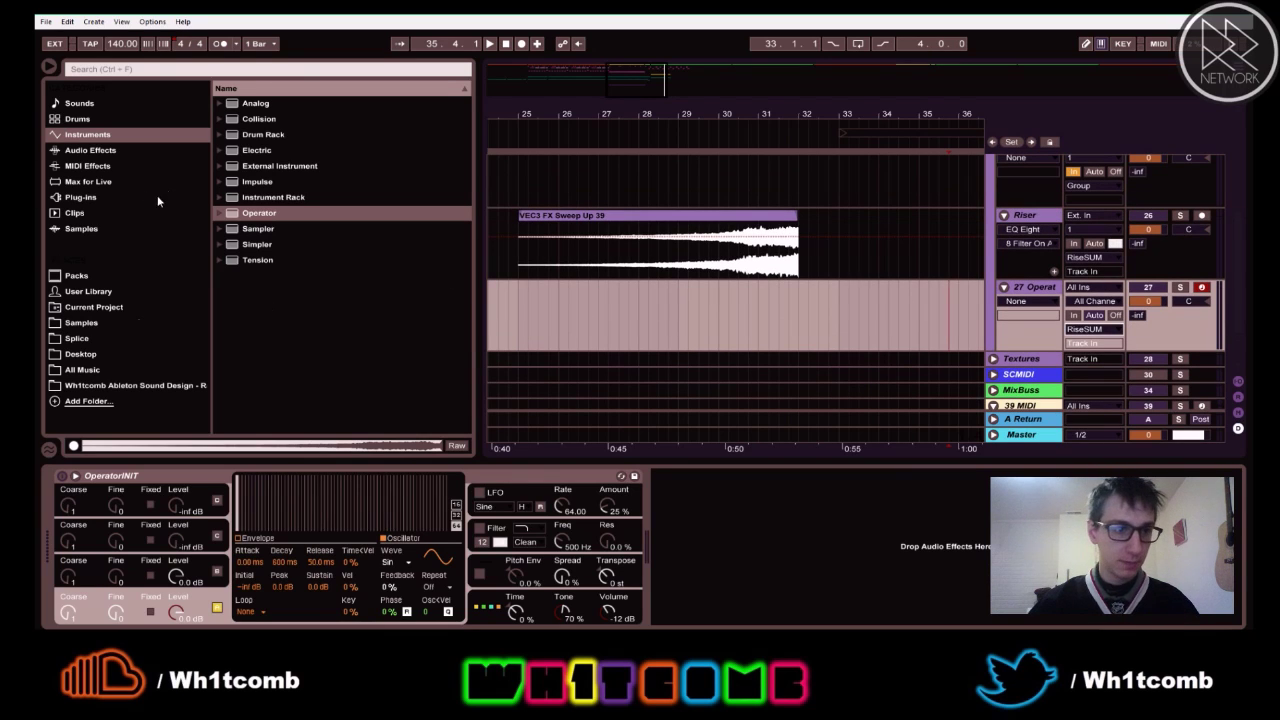
- In Session View, create an empty MIDI clip in the Operator track's first slot and rename the track ToneRise
{"action": "key", "text": "Tab"}
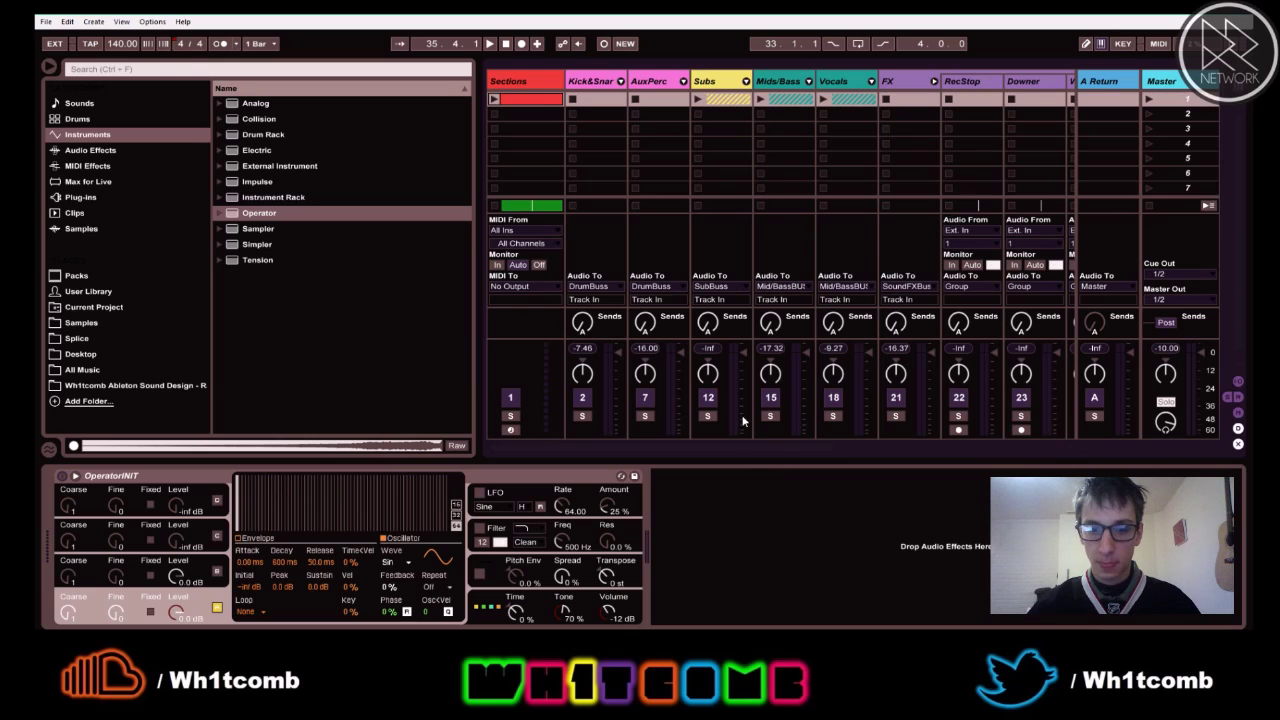
{"action": "scroll", "coordinate": [845, 430], "scroll_direction": "right", "scroll_amount": 8}
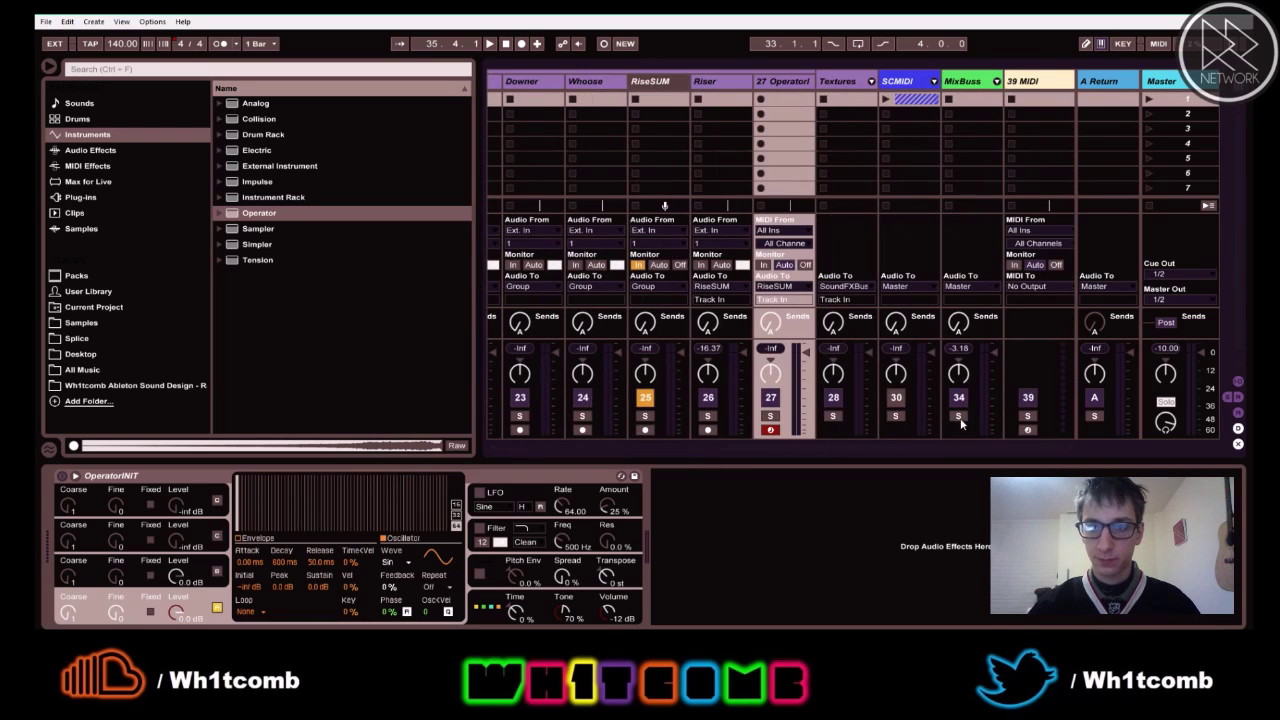
{"action": "double_click", "coordinate": [784, 97]}
{"action": "key", "text": "ctrl+r"}
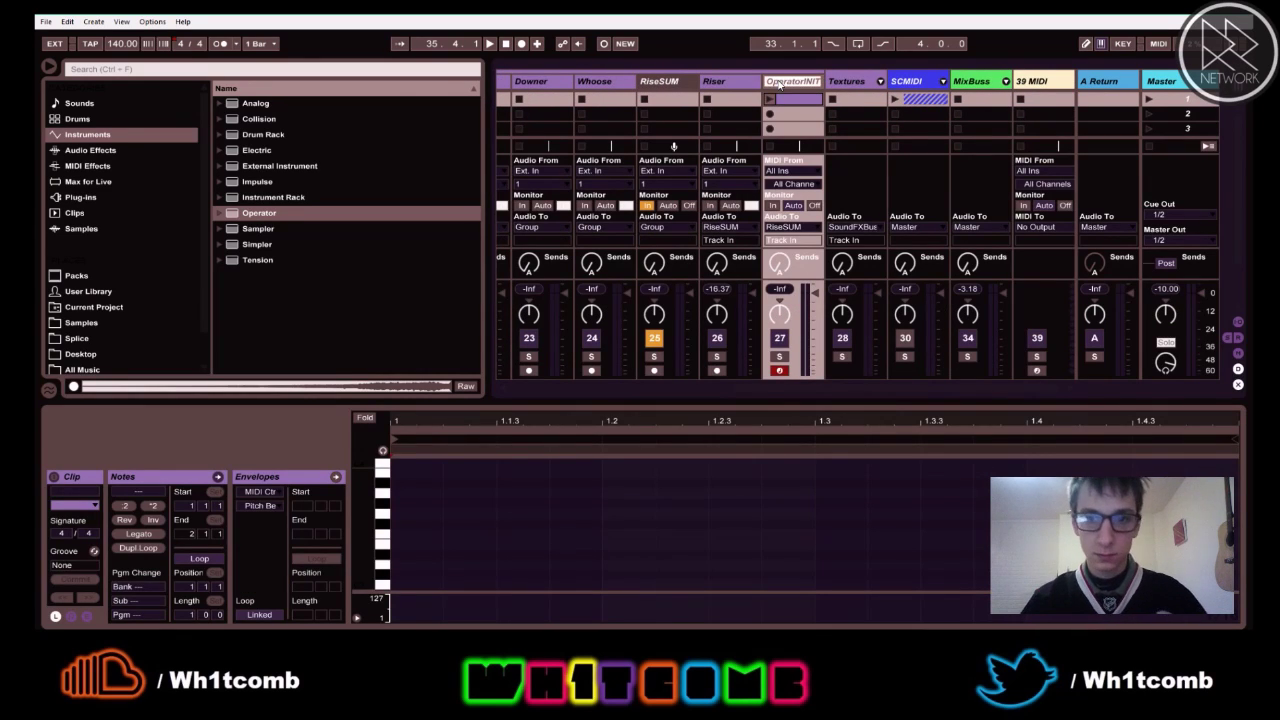
{"action": "type", "text": "T"}
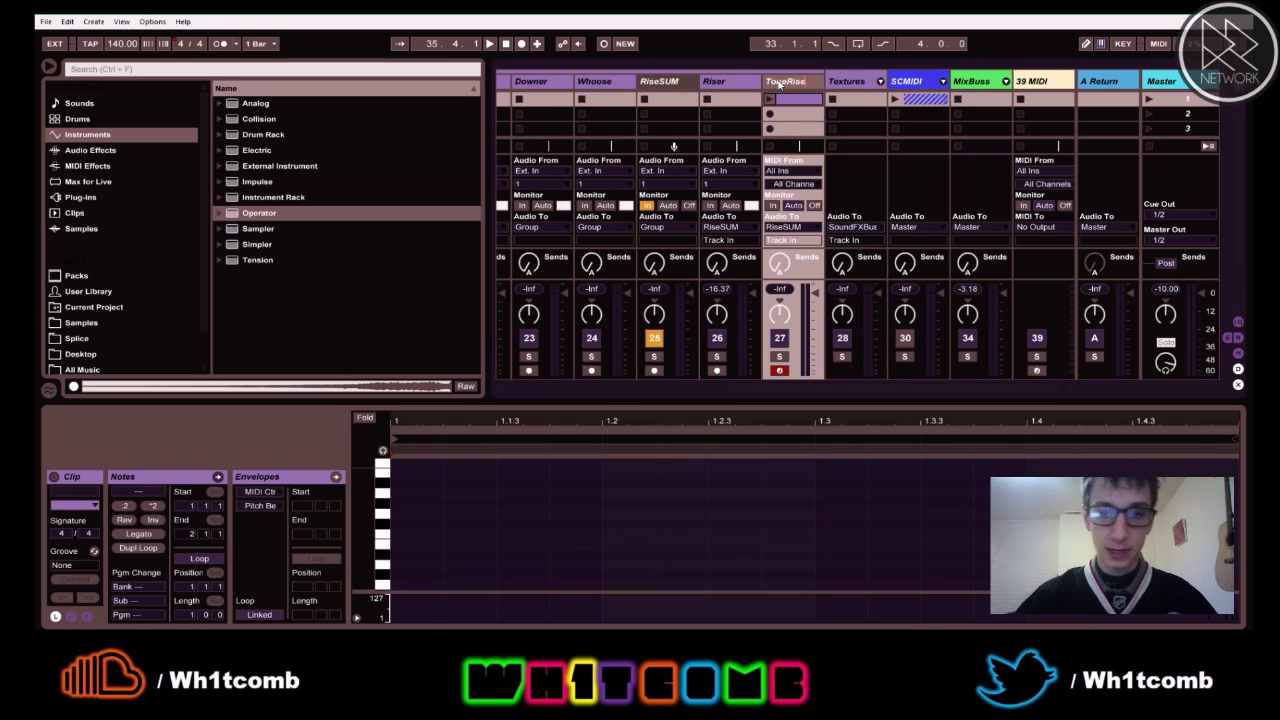
{"action": "type", "text": "oneRise"}
{"action": "key", "text": "Return"}
- Place the empty MIDI clip on the ToneRise track in the arrangement at bar 25 and extend it to bar 32
{"action": "key", "text": "Tab"}
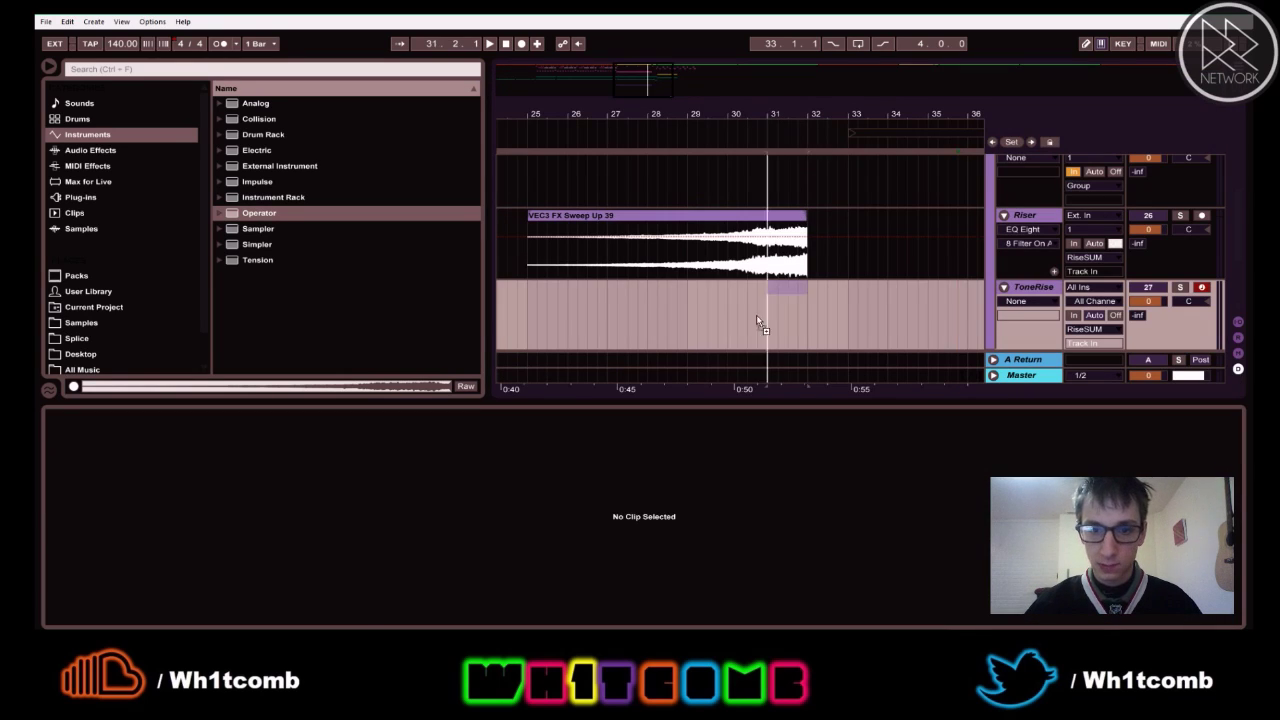
{"action": "left_click", "coordinate": [528, 299]}
{"action": "key", "text": "ctrl+shift+m"}
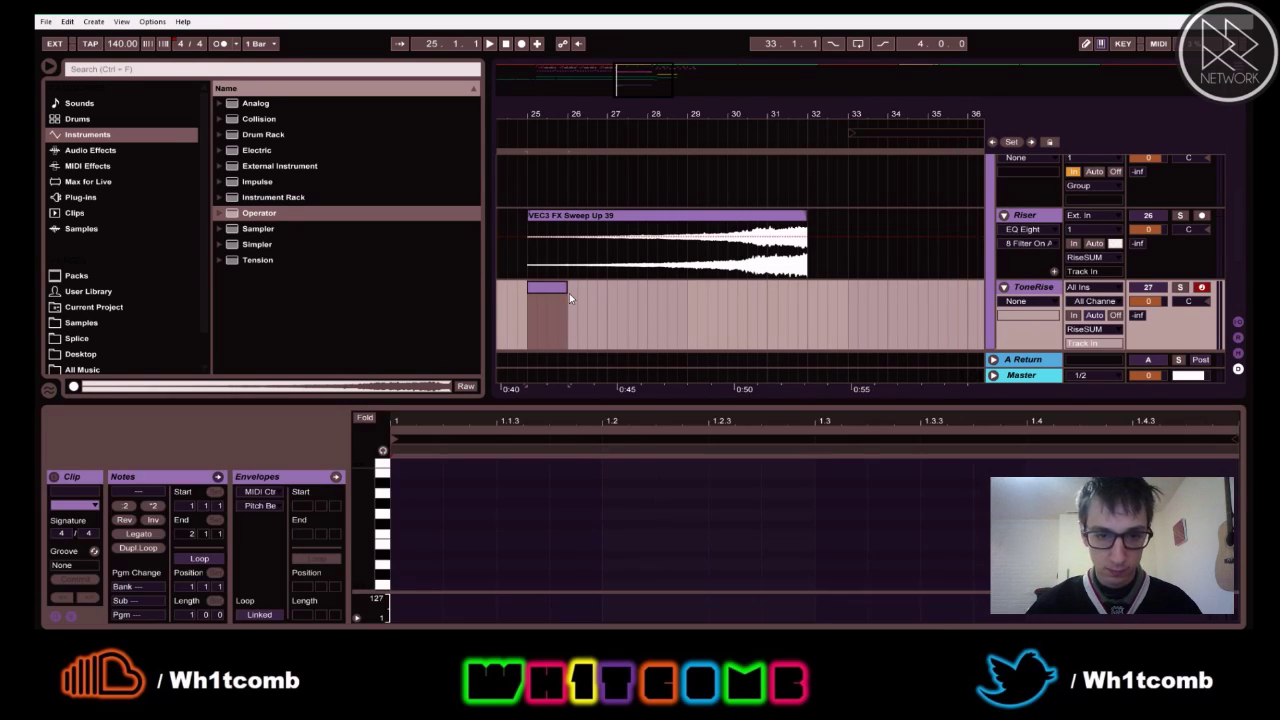
{"action": "left_click_drag", "start_coordinate": [565, 288], "coordinate": [807, 290]}
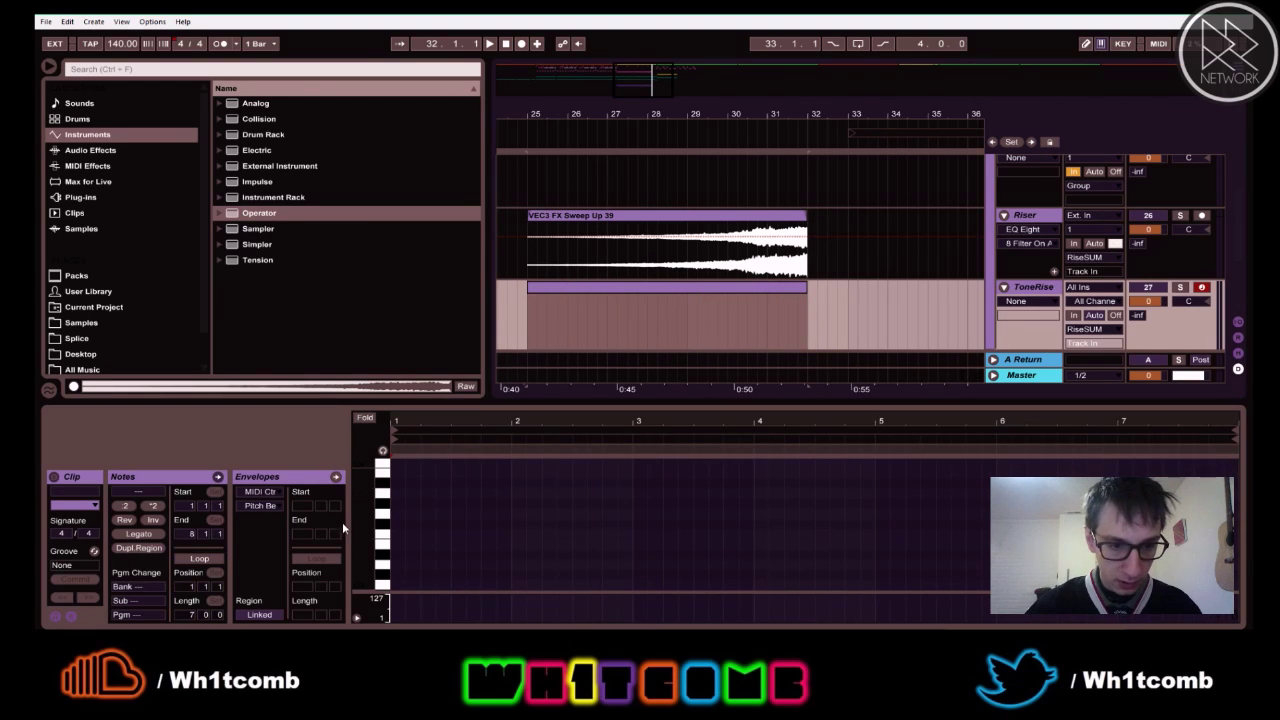
- Turn on note preview for the ToneRise clip and audition piano-roll keys down to E3
{"action": "left_click", "coordinate": [386, 518]}
{"action": "left_click", "coordinate": [383, 451]}
{"action": "left_click", "coordinate": [386, 525]}
{"action": "left_click", "coordinate": [387, 537]}
{"action": "left_click", "coordinate": [388, 544]}
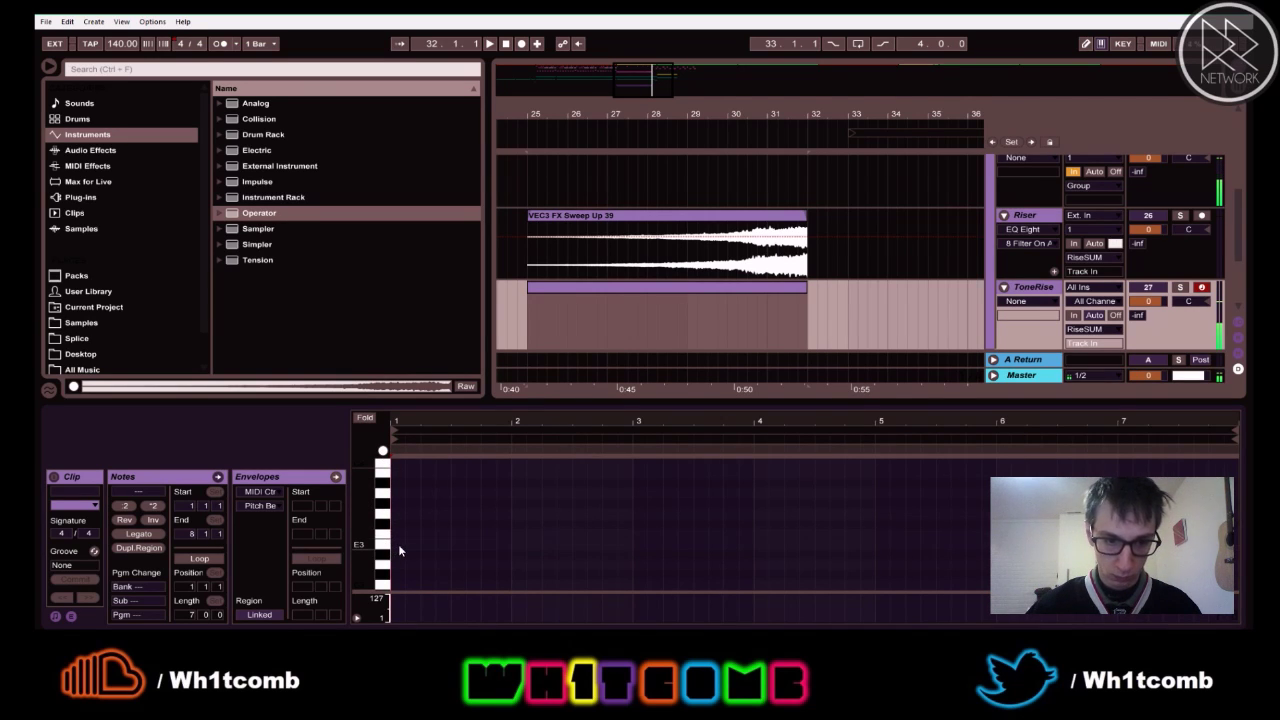
- Add an E3 note at the start of the ToneRise clip, stretch it across the whole clip and play it back
{"action": "double_click", "coordinate": [398, 545]}
{"action": "key", "text": "space"}
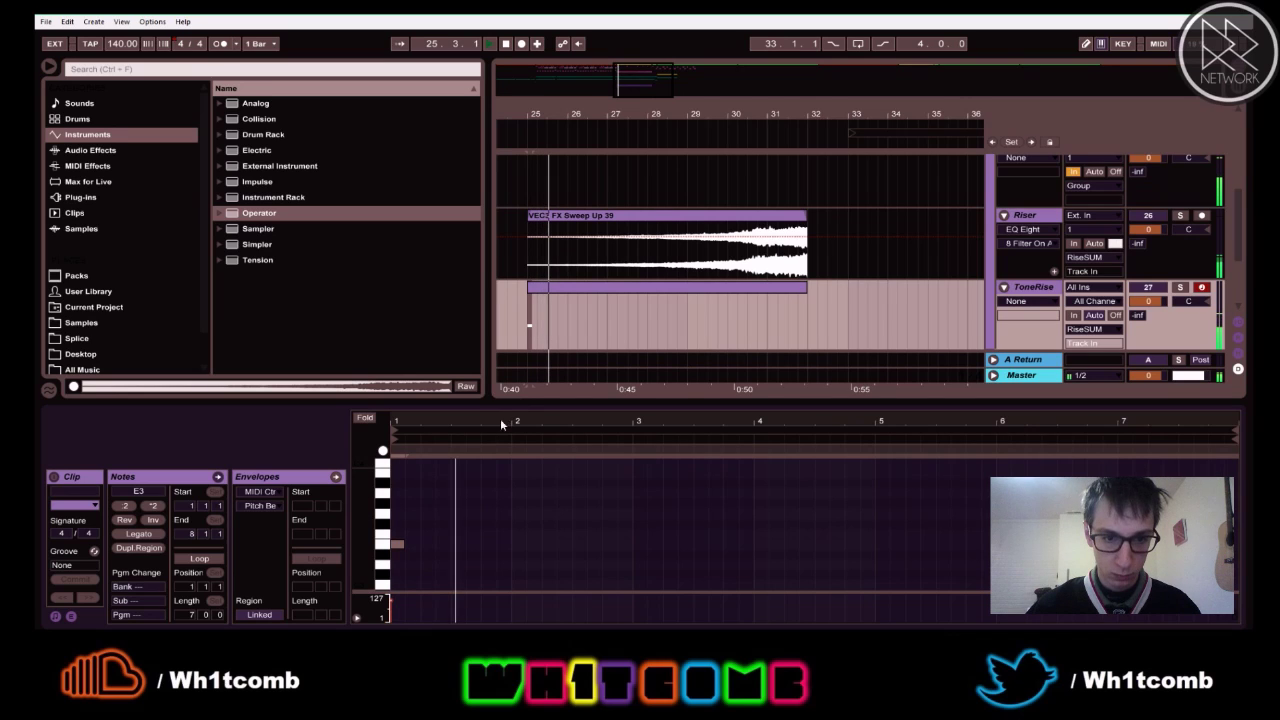
{"action": "left_click_drag", "start_coordinate": [403, 546], "coordinate": [1226, 544]}
{"action": "left_click_drag", "start_coordinate": [1228, 464], "coordinate": [1240, 576]}
{"action": "key", "text": "space"}
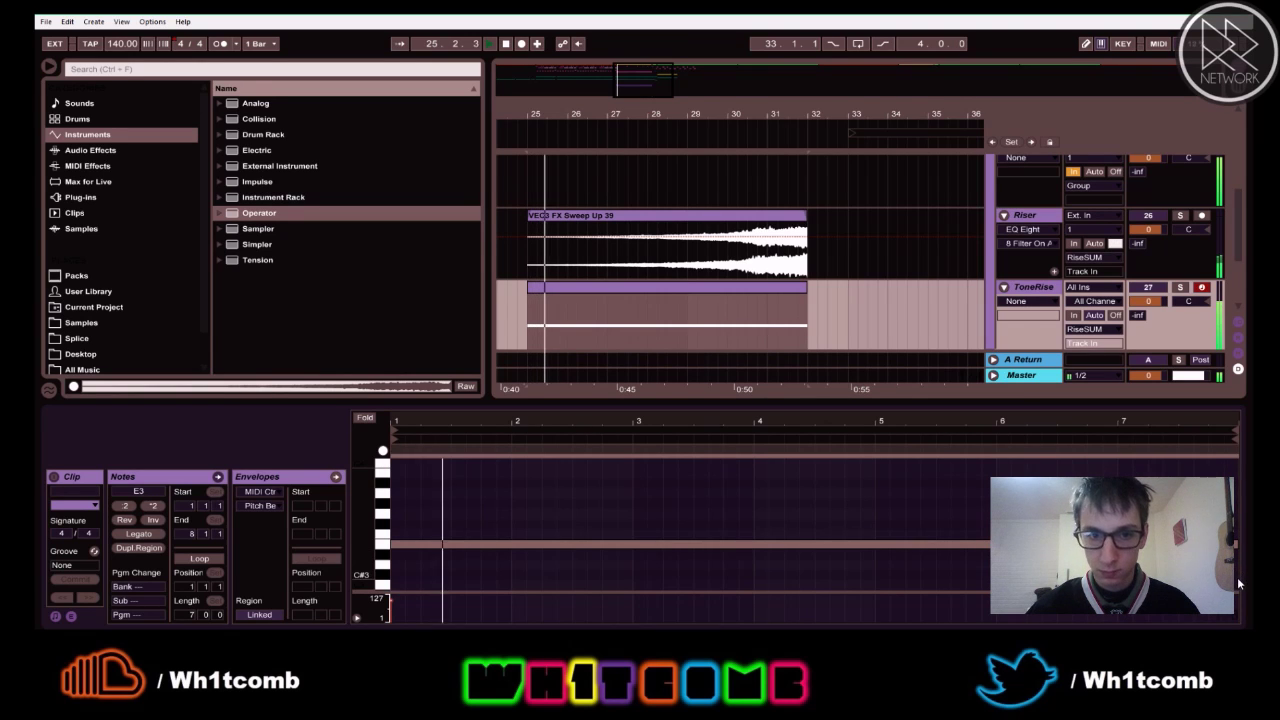
{"action": "key", "text": "space"}
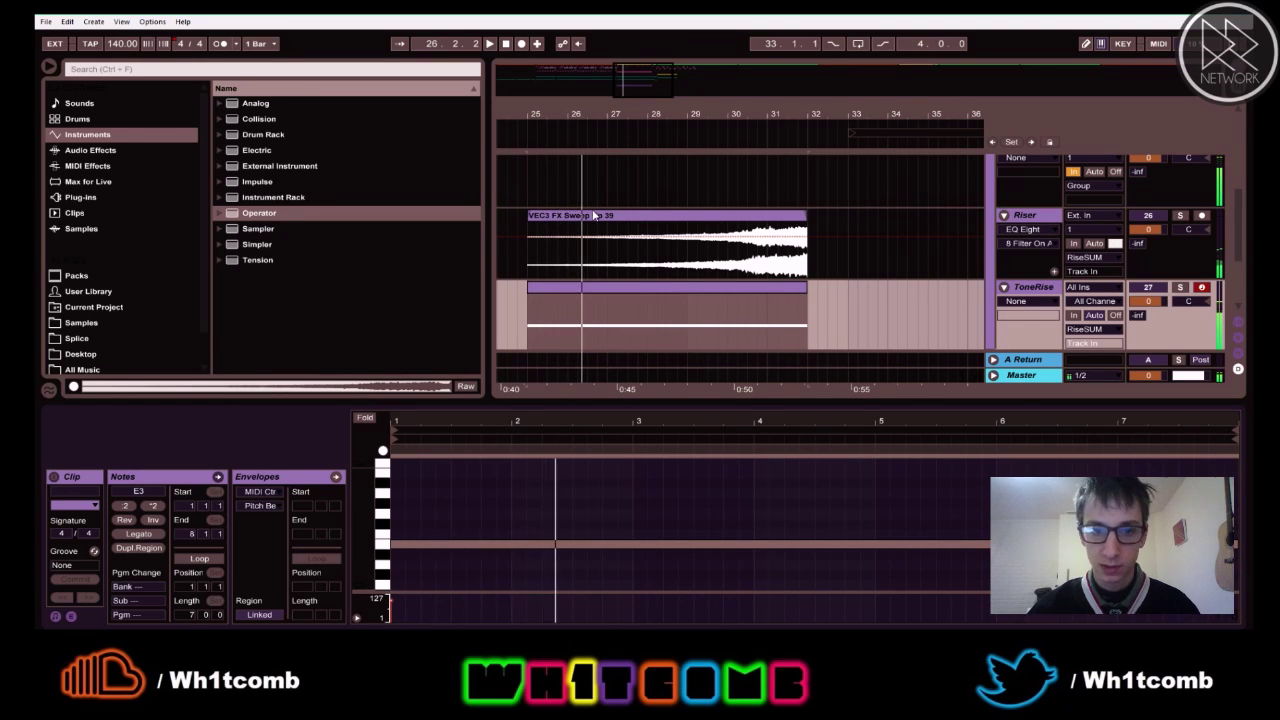
- Select the VEC3 FX Sweep Up 39 clip, solo the Riser track and play it back
{"action": "left_click", "coordinate": [553, 239]}
{"action": "left_click", "coordinate": [1180, 216]}
{"action": "key", "text": "space"}
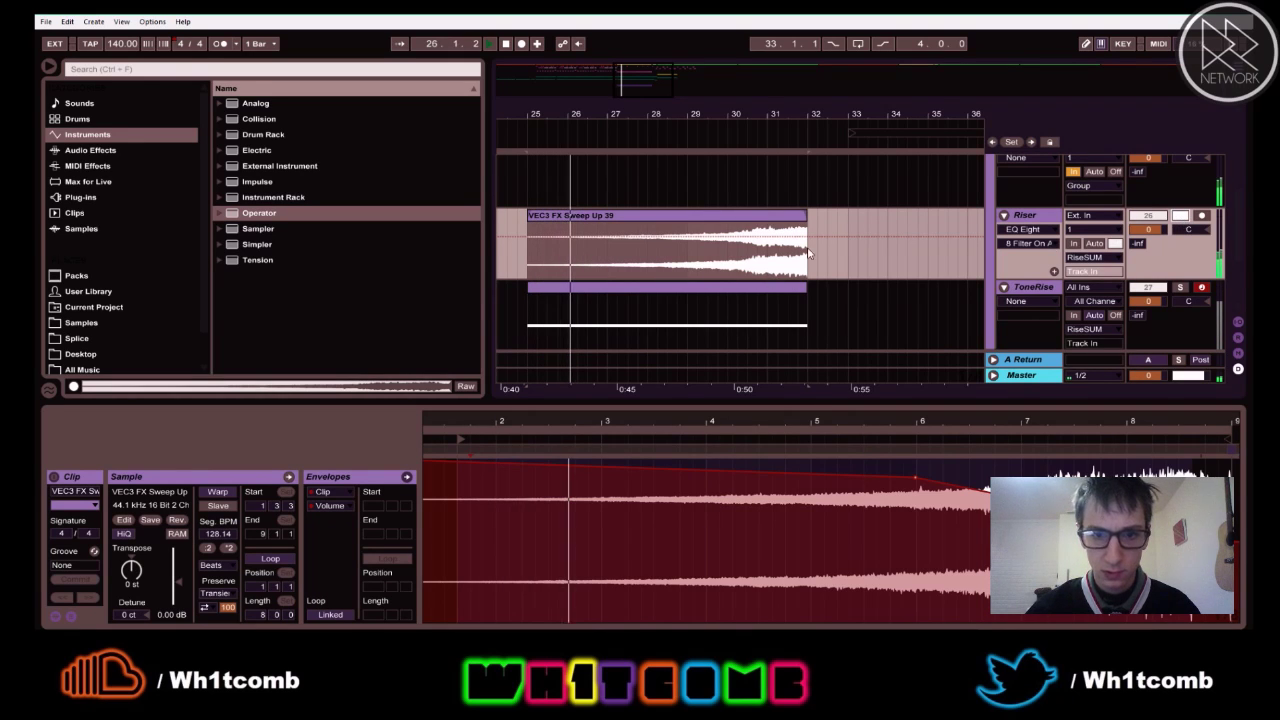
{"action": "key", "text": "space"}
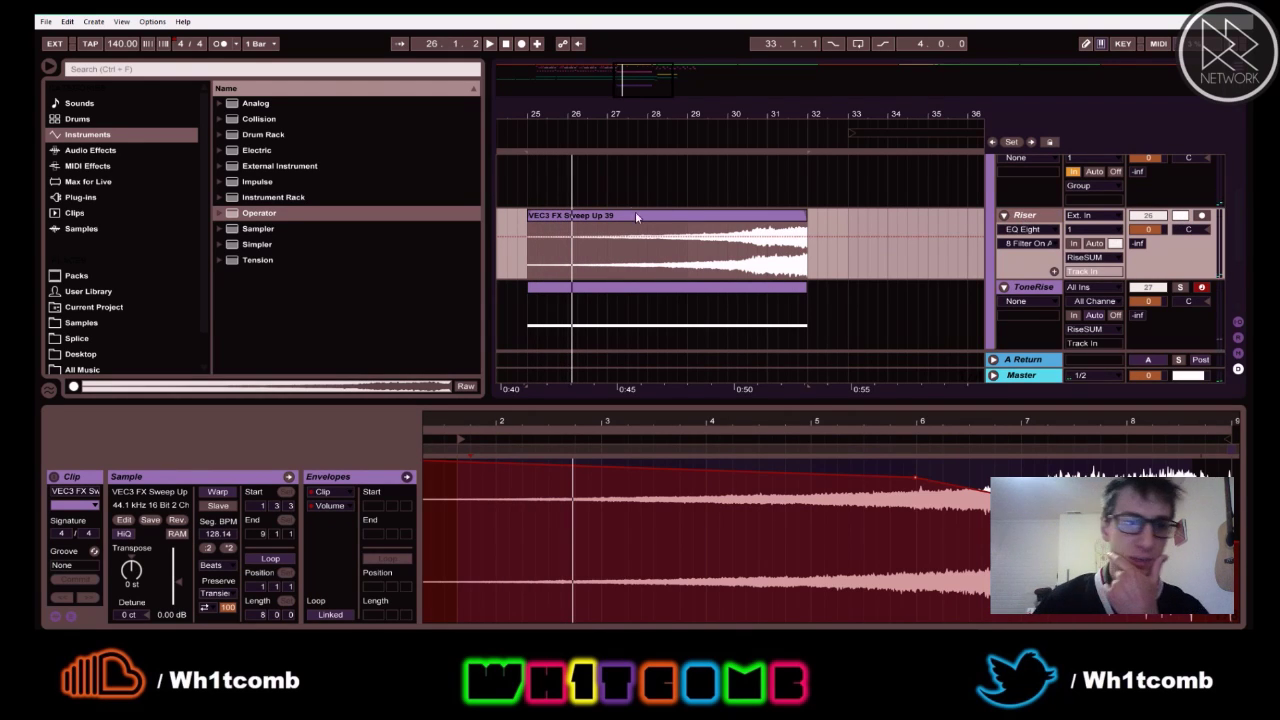
- Add a Spectrum analyzer after the EQ Eight on the Riser track and play the sweep through it
{"action": "left_click", "coordinate": [86, 150]}
{"action": "scroll", "coordinate": [260, 150], "scroll_direction": "up", "scroll_amount": 3}
{"action": "scroll", "coordinate": [265, 175], "scroll_direction": "down", "scroll_amount": 3}
{"action": "scroll", "coordinate": [269, 187], "scroll_direction": "down", "scroll_amount": 1}
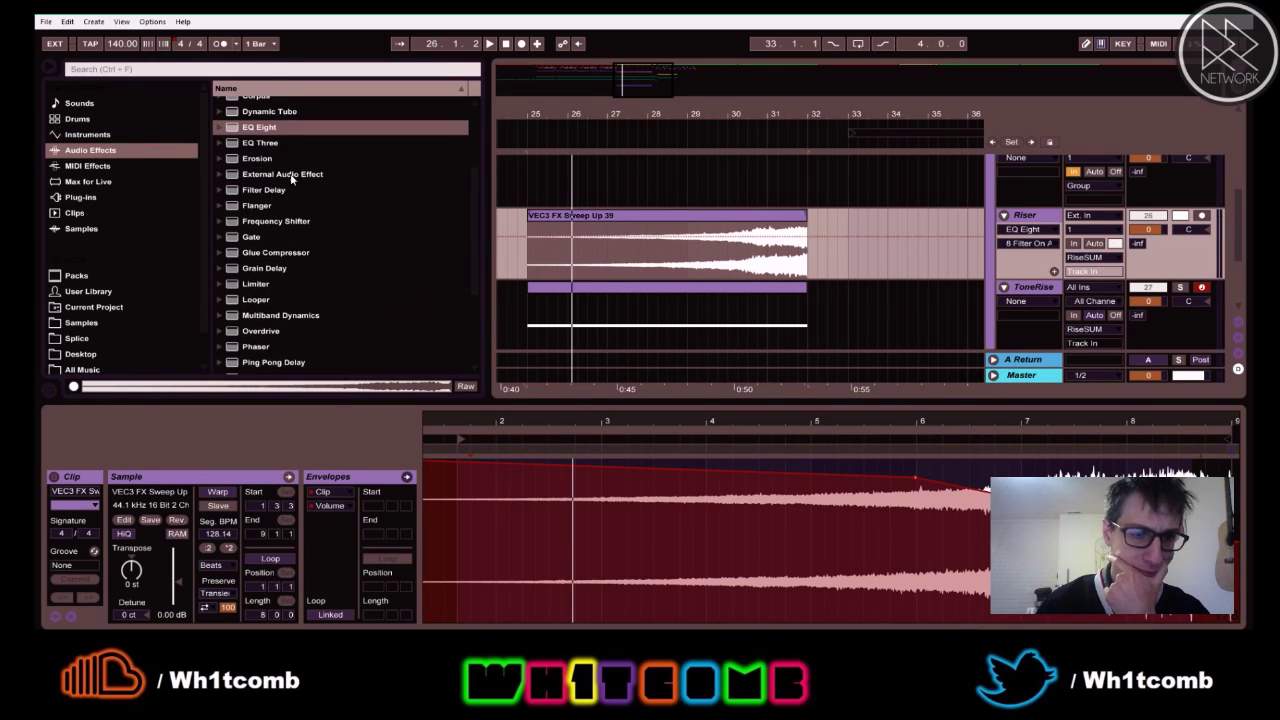
{"action": "scroll", "coordinate": [291, 177], "scroll_direction": "down", "scroll_amount": 10}
{"action": "left_click", "coordinate": [252, 305]}
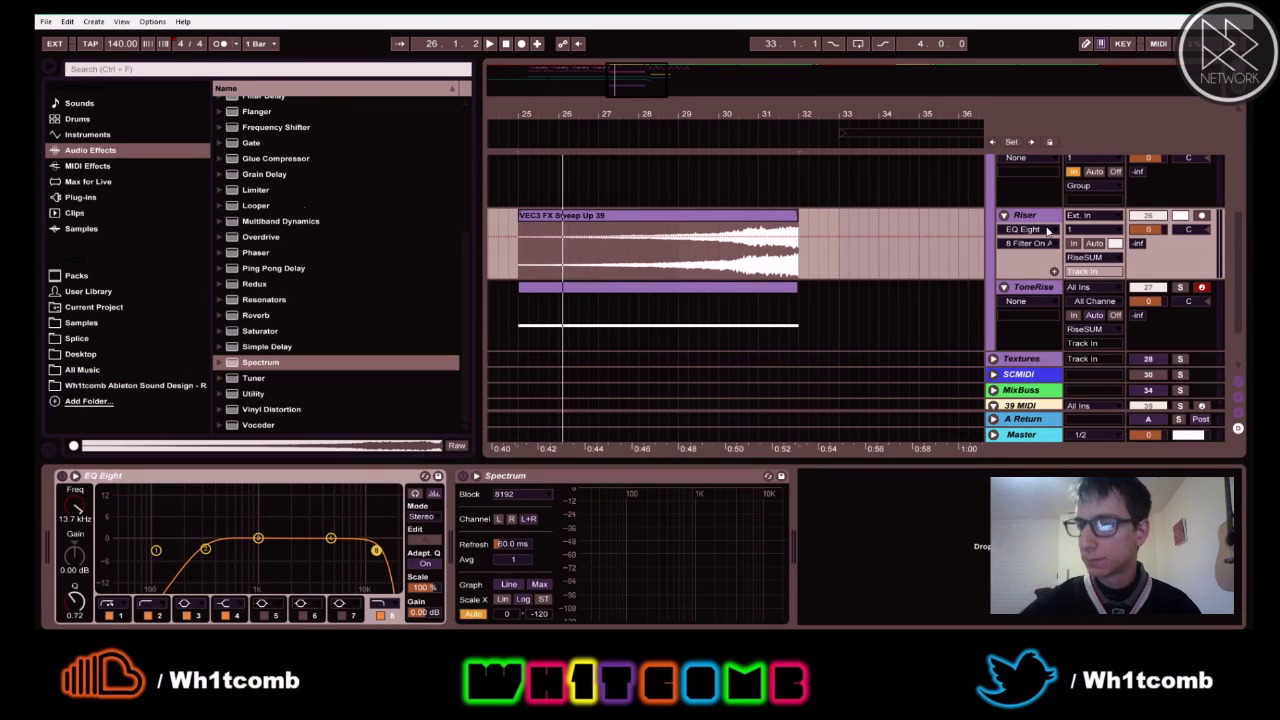
{"action": "key", "text": "space"}
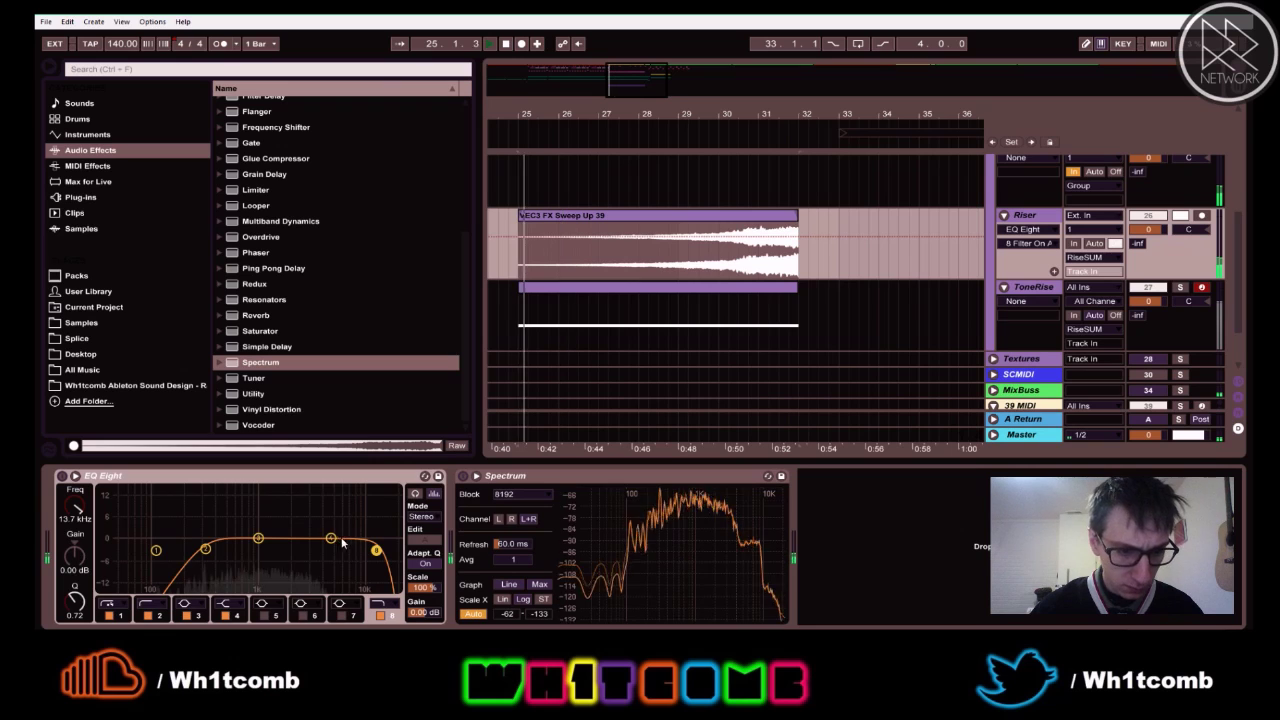
{"action": "key", "text": "space"}
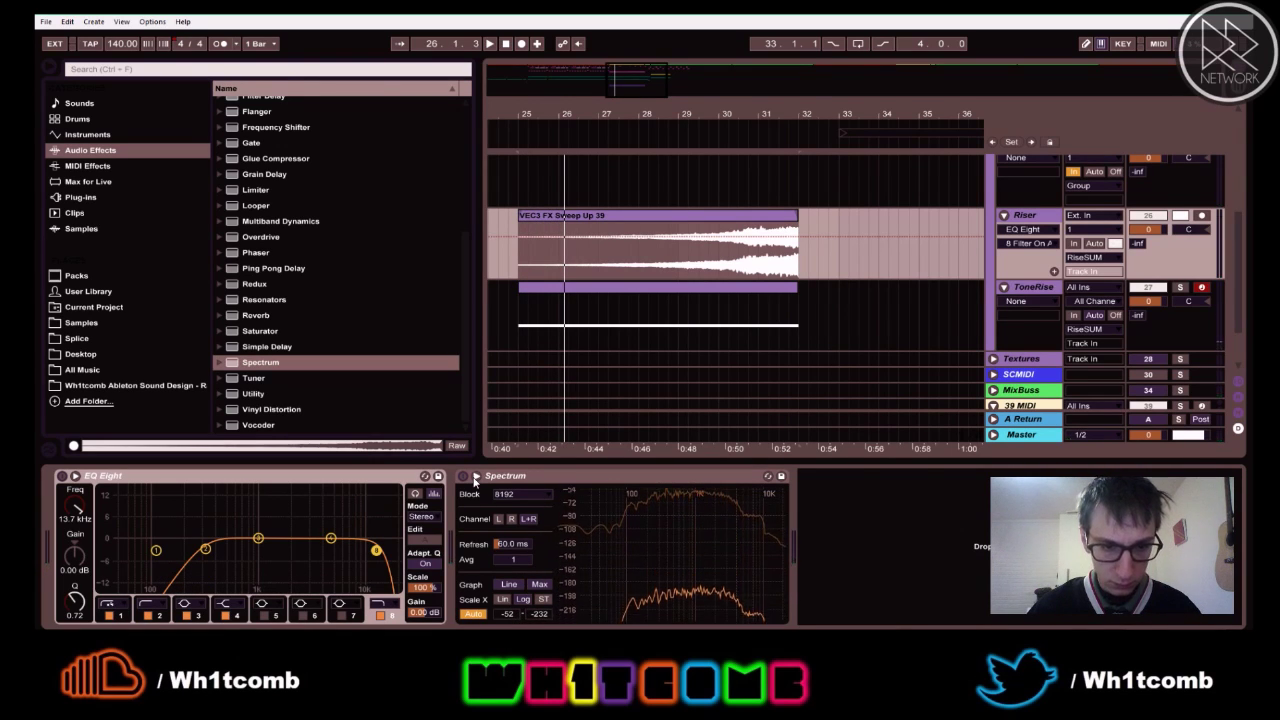
- Expand the Spectrum display and examine the sweep's frequency content during playback
{"action": "left_click", "coordinate": [540, 477]}
{"action": "key", "text": "space"}
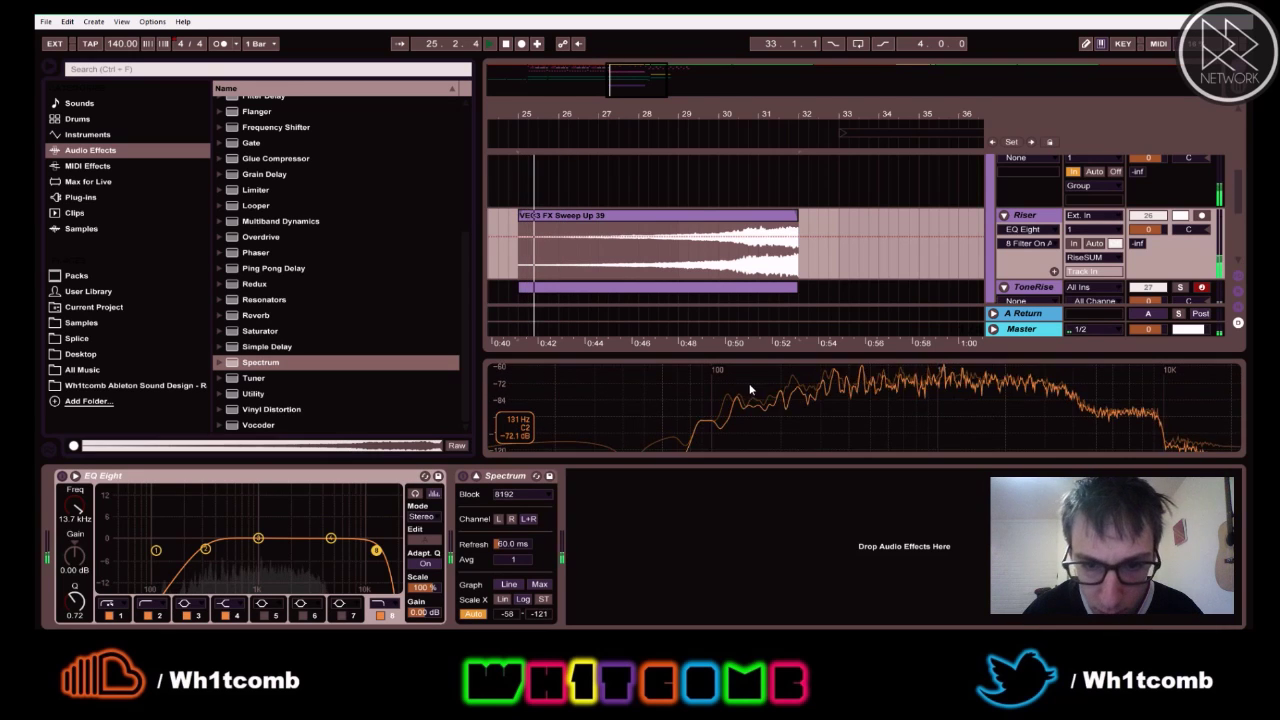
{"action": "key", "text": "space"}
{"action": "key", "text": "space"}
{"action": "key", "text": "space"}
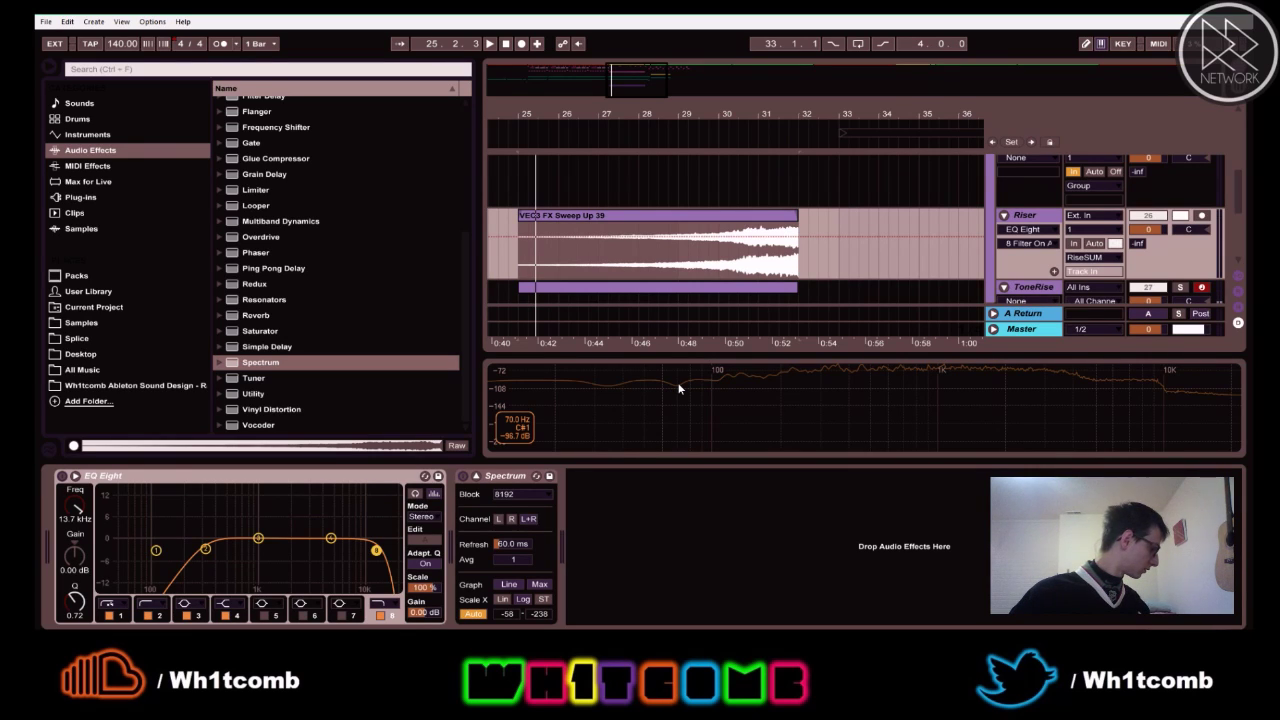
- Transpose the VEC3 FX Sweep Up 39 clip by 7 st, set its warp mode to Complex Pro and play it back
{"action": "double_click", "coordinate": [633, 218]}
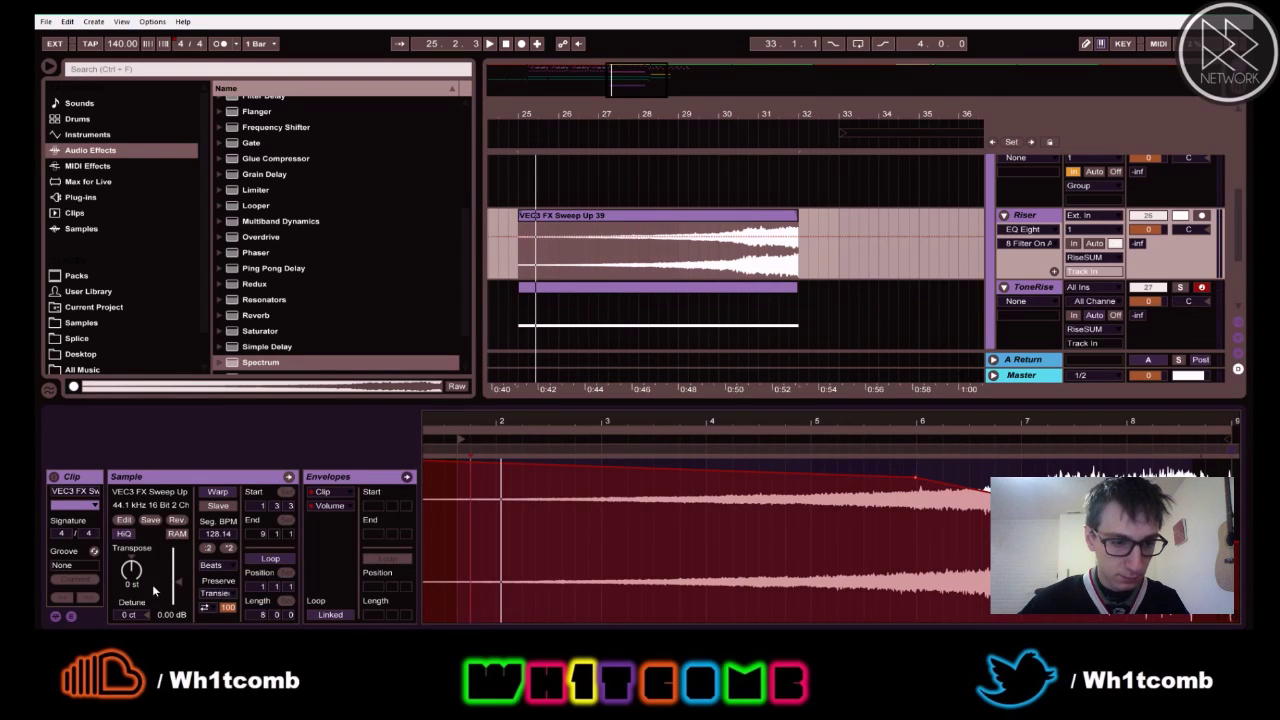
{"action": "left_click_drag", "start_coordinate": [137, 592], "coordinate": [137, 575]}
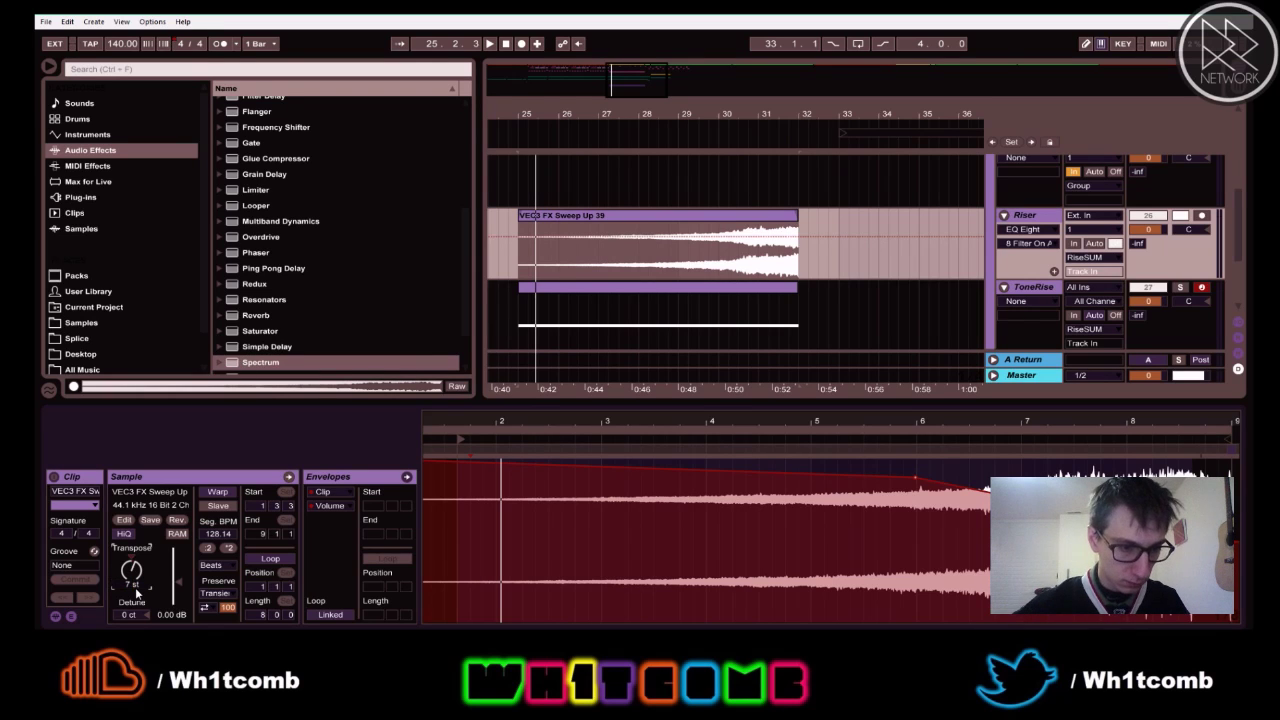
{"action": "left_click", "coordinate": [212, 566]}
{"action": "left_click", "coordinate": [215, 624]}
{"action": "key", "text": "space"}
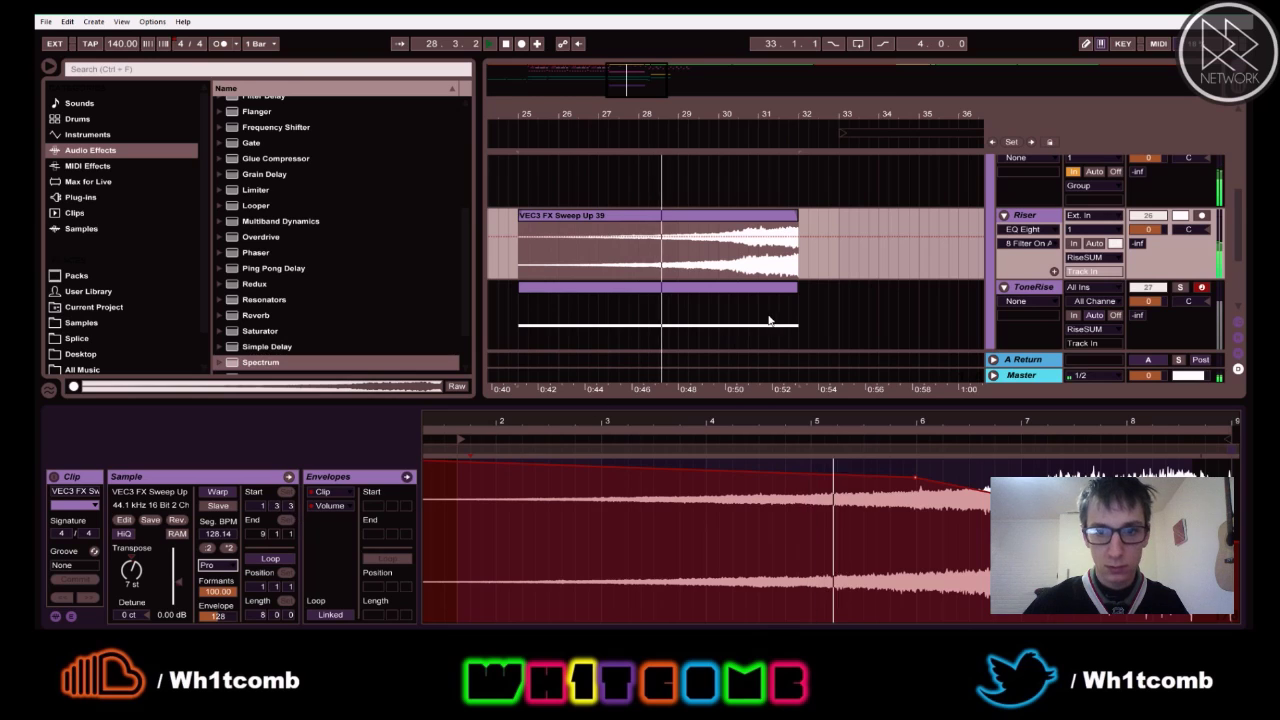
{"action": "key", "text": "space"}
- Solo the ToneRise track, play its clip and show its Operator device
{"action": "left_click", "coordinate": [1040, 287]}
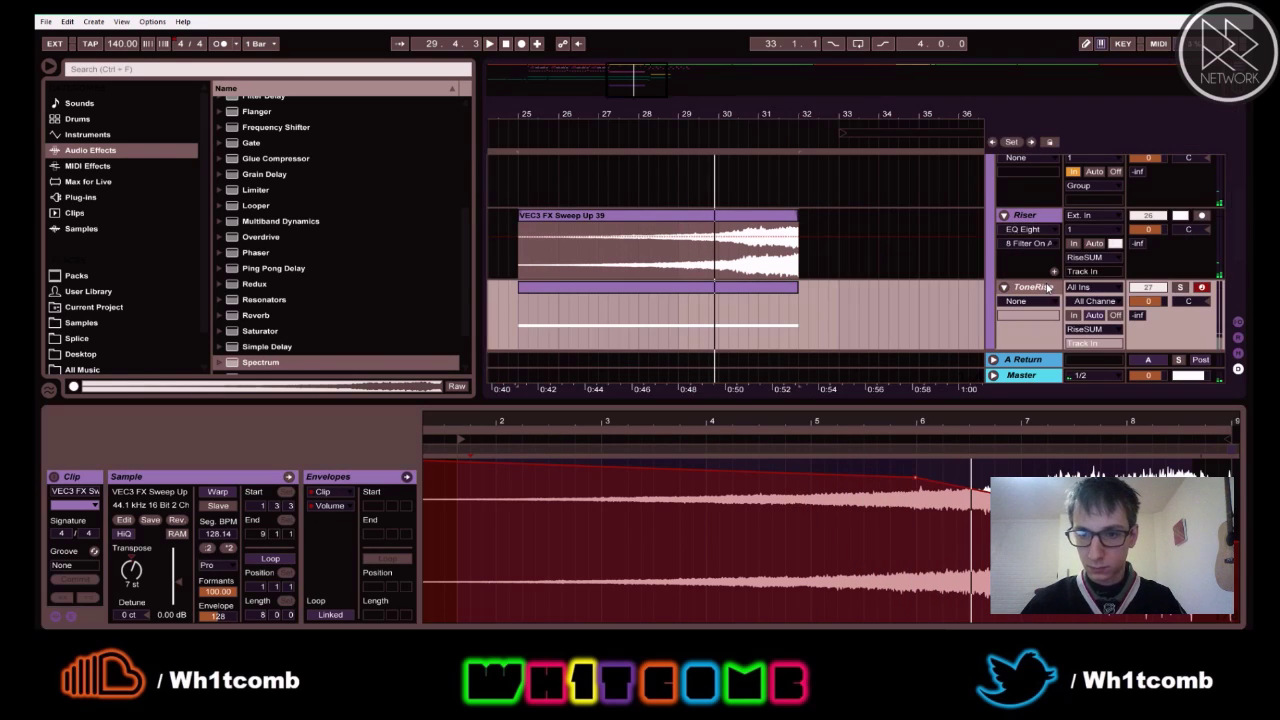
{"action": "left_click", "coordinate": [1183, 289]}
{"action": "key", "text": "space"}
{"action": "double_click", "coordinate": [585, 288]}
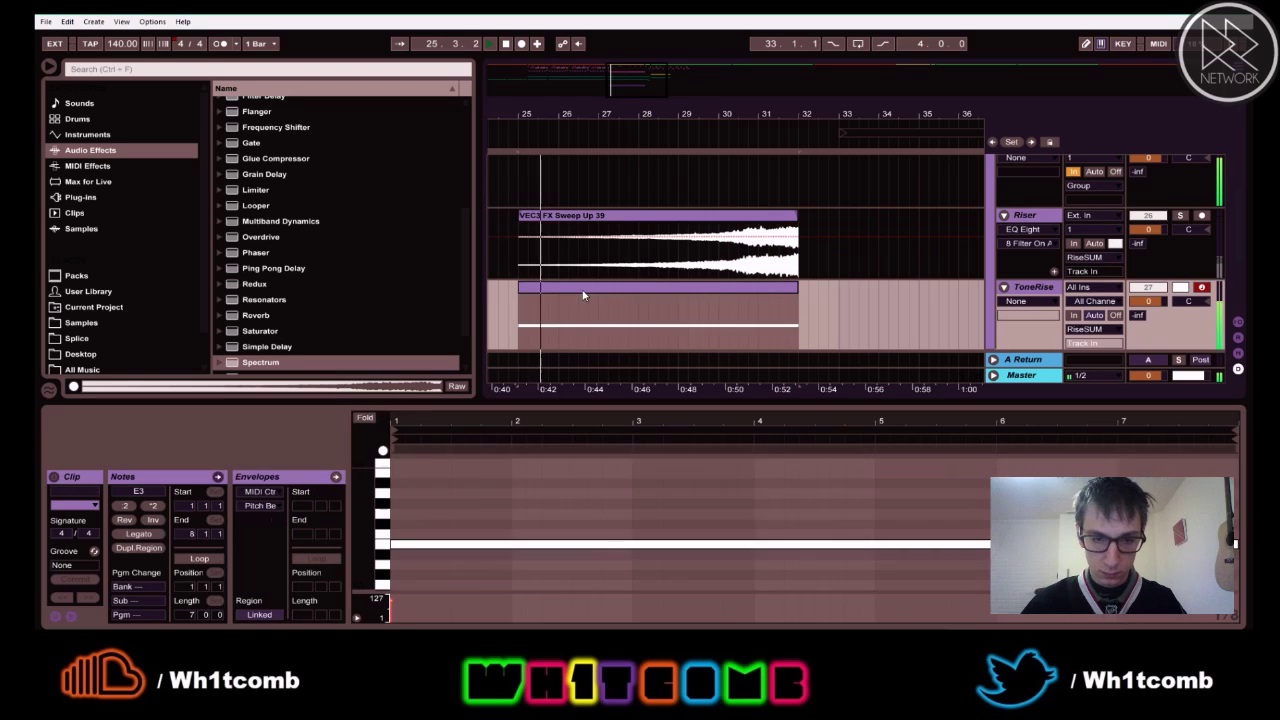
{"action": "left_click", "coordinate": [1025, 299]}
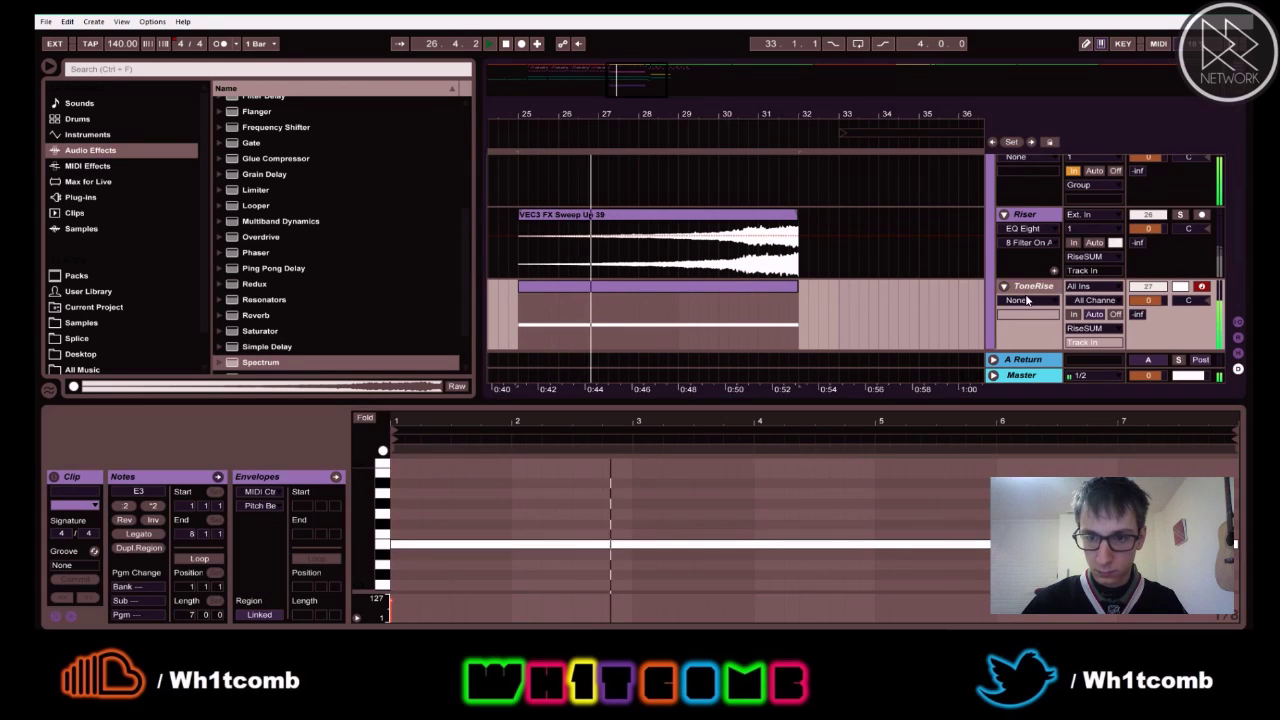
{"action": "left_click", "coordinate": [1028, 291]}
{"action": "double_click", "coordinate": [1029, 287]}
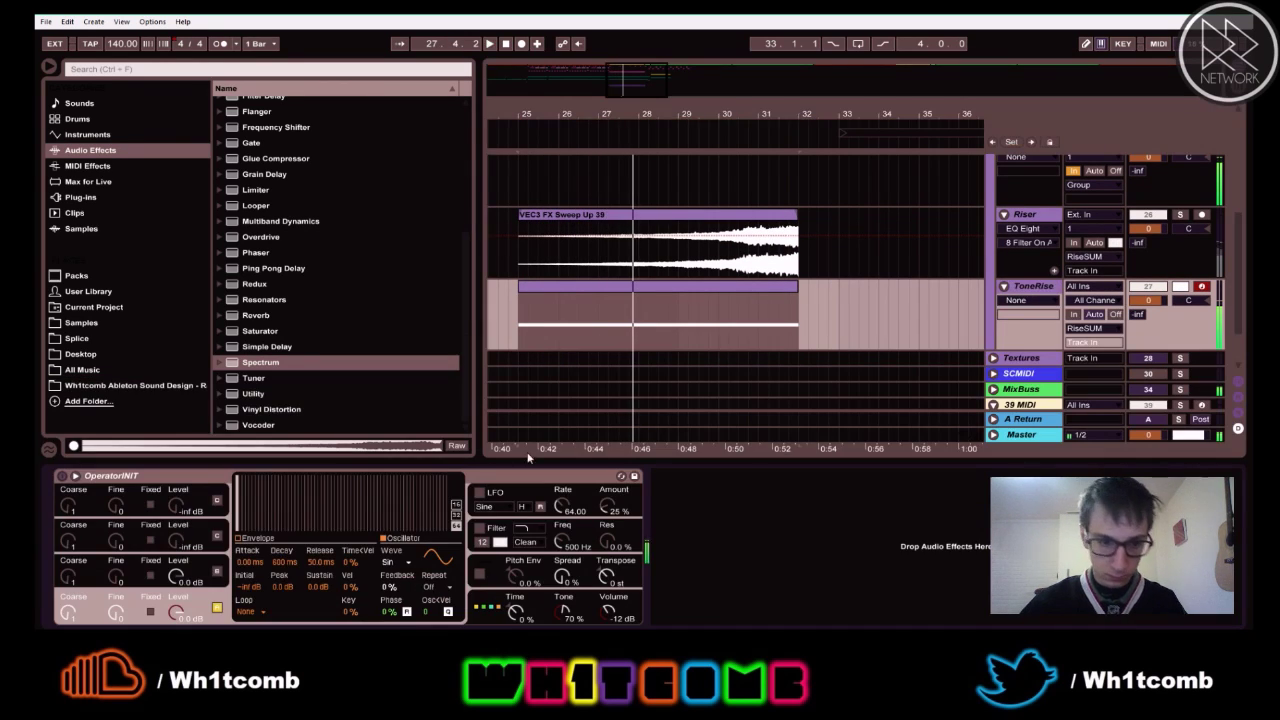
- Automate Operator's oscillator A Fine as a straight ramp from 0 at bar 25 to 1000 at bar 32 and play it
{"action": "left_click", "coordinate": [116, 616]}
{"action": "left_click_drag", "start_coordinate": [525, 347], "coordinate": [517, 347]}
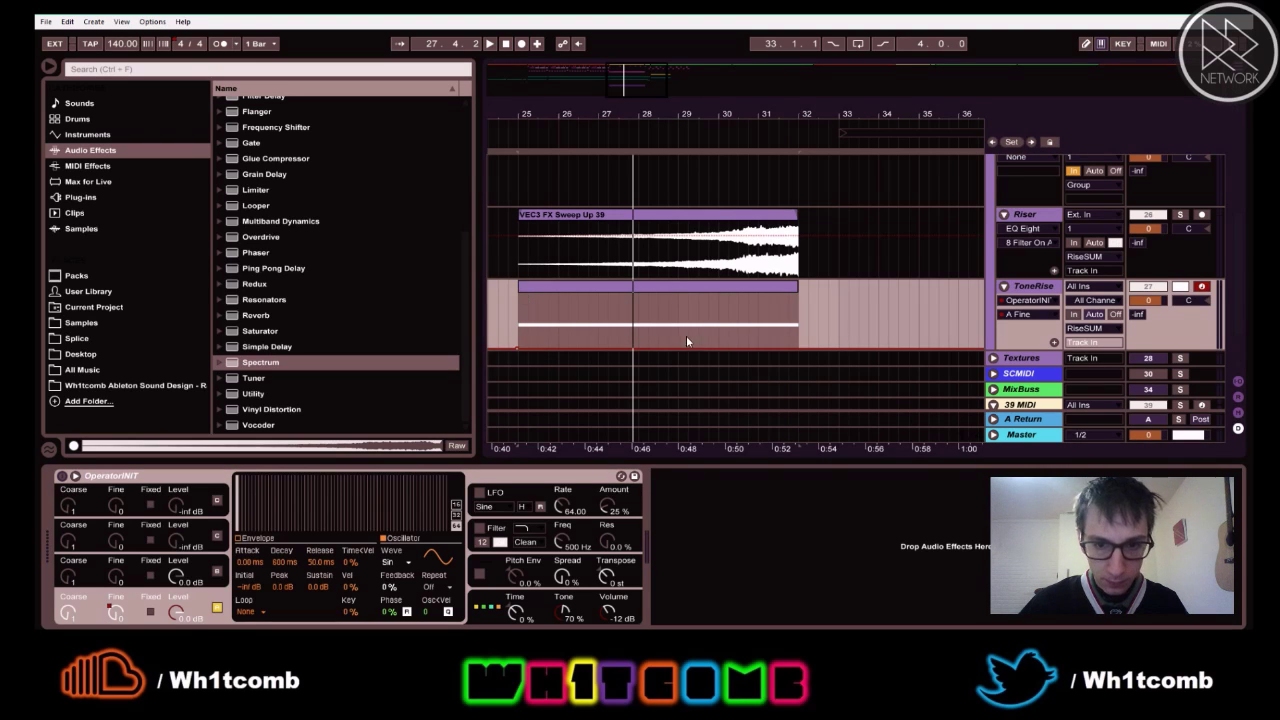
{"action": "left_click_drag", "start_coordinate": [716, 352], "coordinate": [797, 290]}
{"action": "key", "text": "space"}
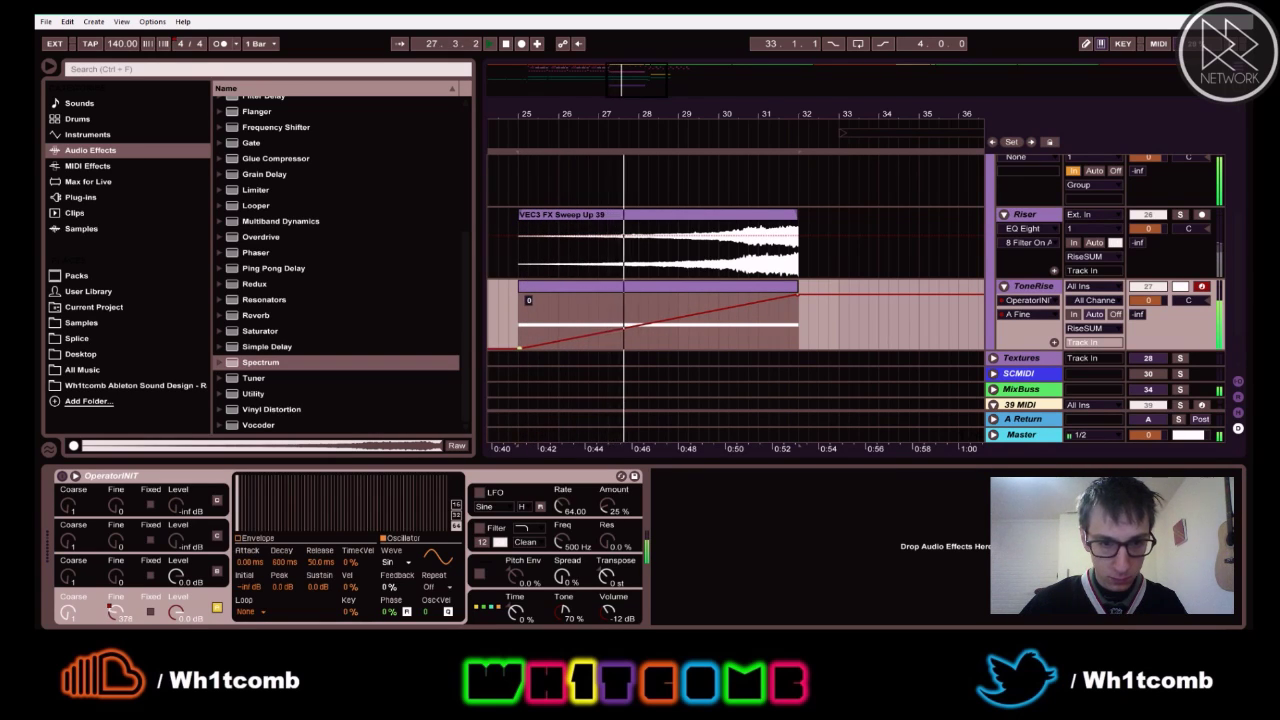
- Shape oscillator A's envelope with a 0 ms attack, -inf dB peak and 102 ms decay while auditioning it
{"action": "left_click", "coordinate": [190, 600]}
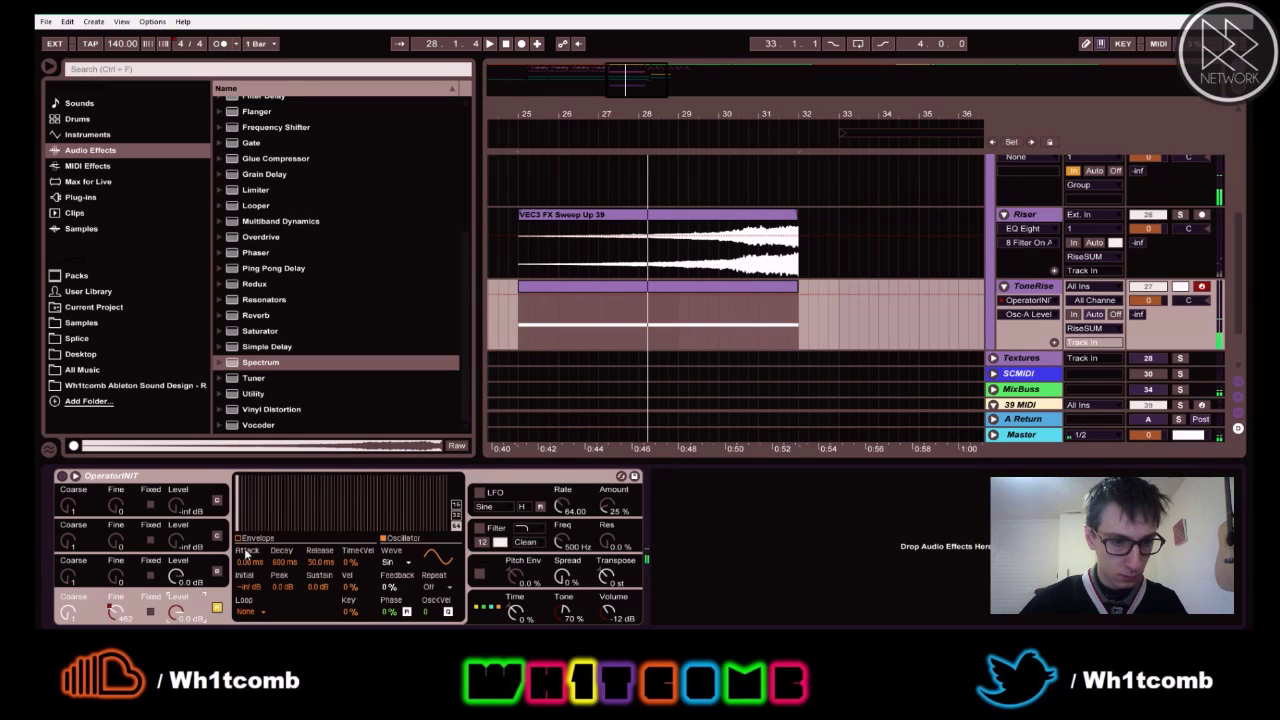
{"action": "left_click", "coordinate": [242, 562]}
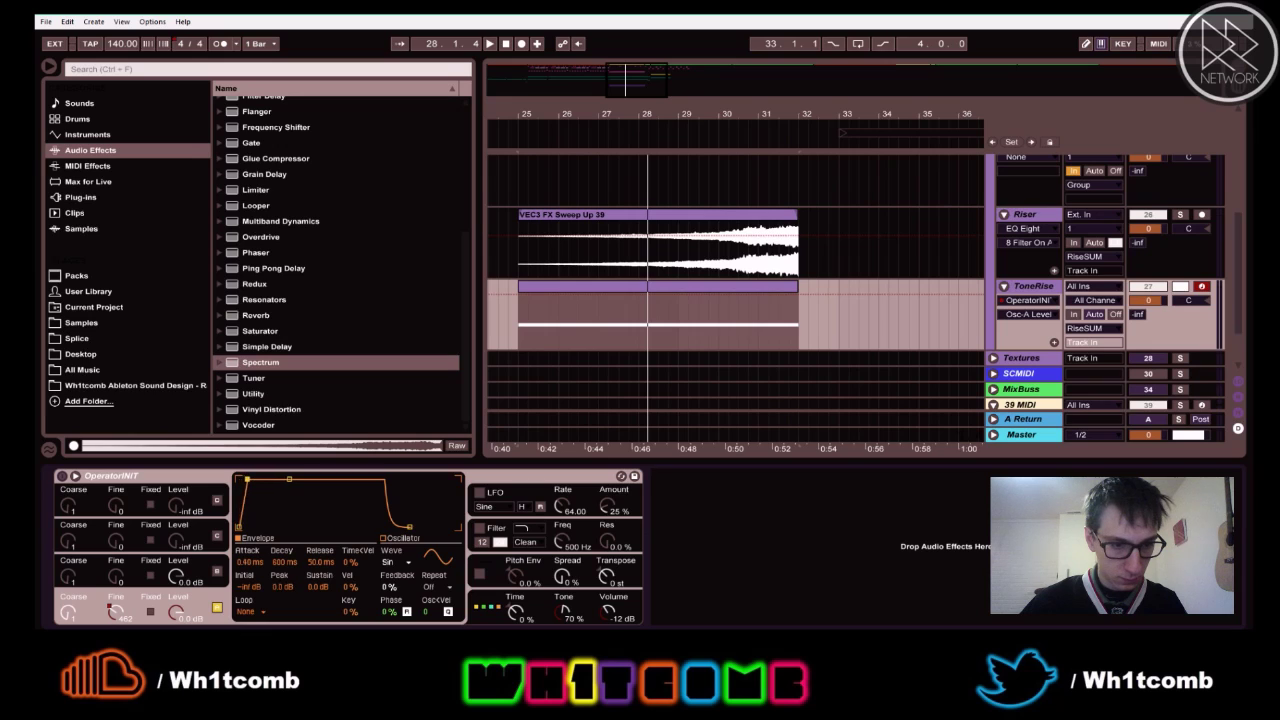
{"action": "key", "text": "space"}
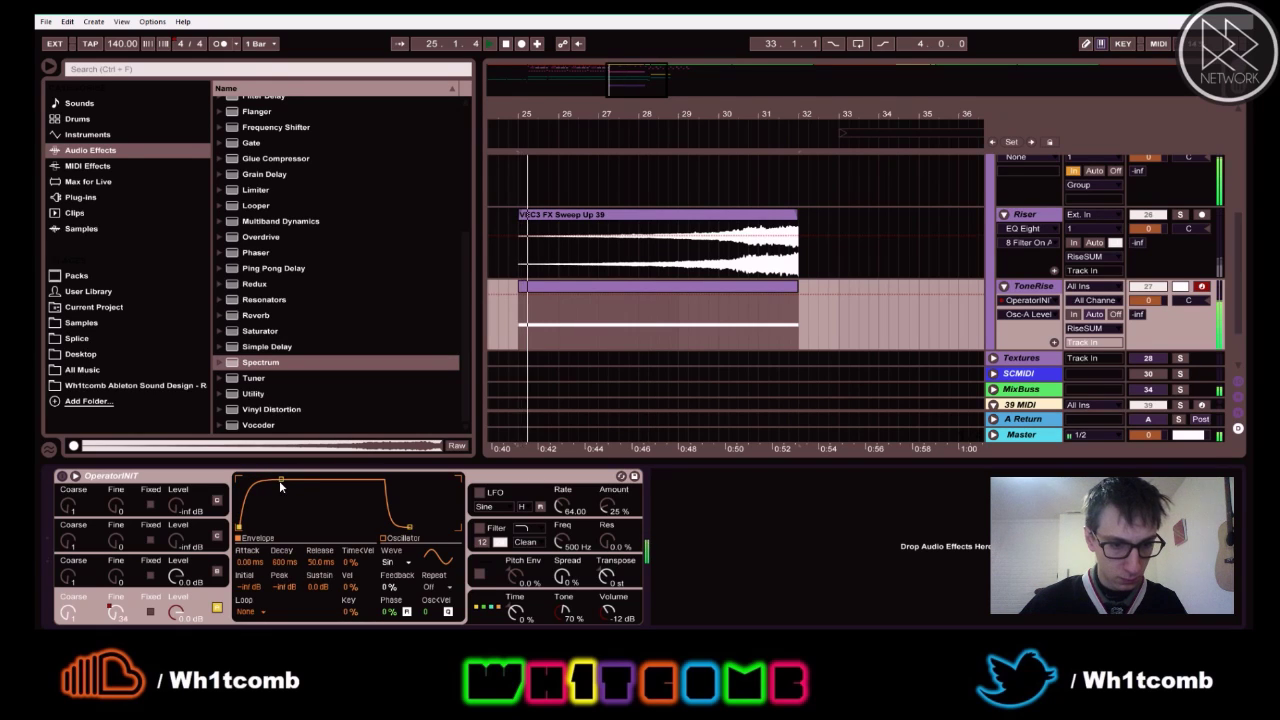
{"action": "left_click_drag", "start_coordinate": [282, 484], "coordinate": [269, 484]}
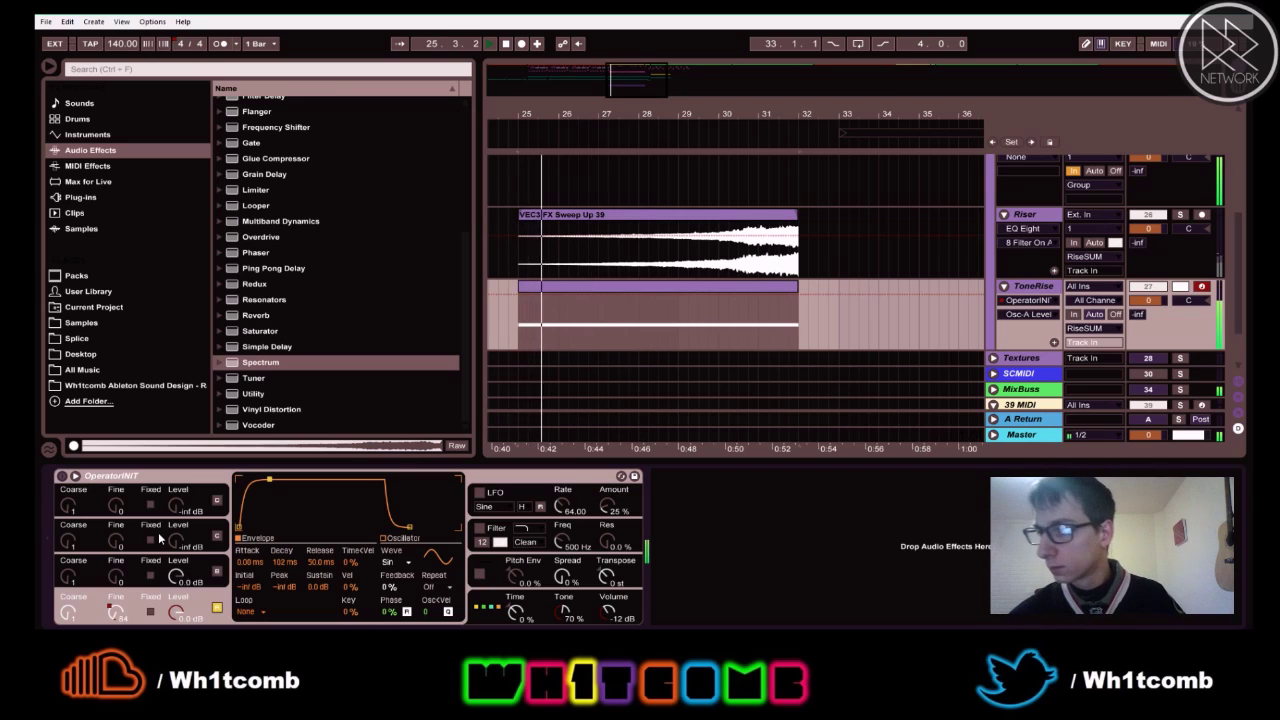
{"action": "key", "text": "space"}
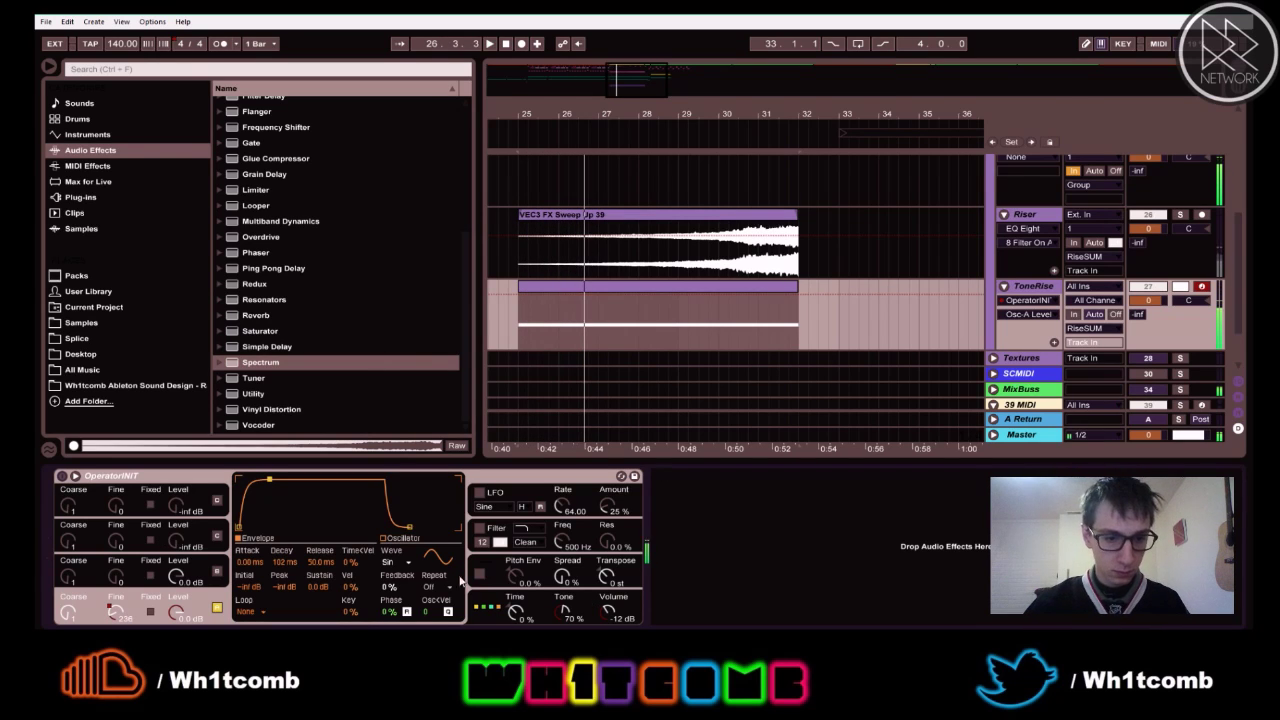
- Lower Operator's overall volume to -30 dB while playing the tonal riser
{"action": "left_click", "coordinate": [407, 570]}
{"action": "left_click", "coordinate": [407, 497]}
{"action": "key", "text": "space"}
{"action": "left_click", "coordinate": [621, 618]}
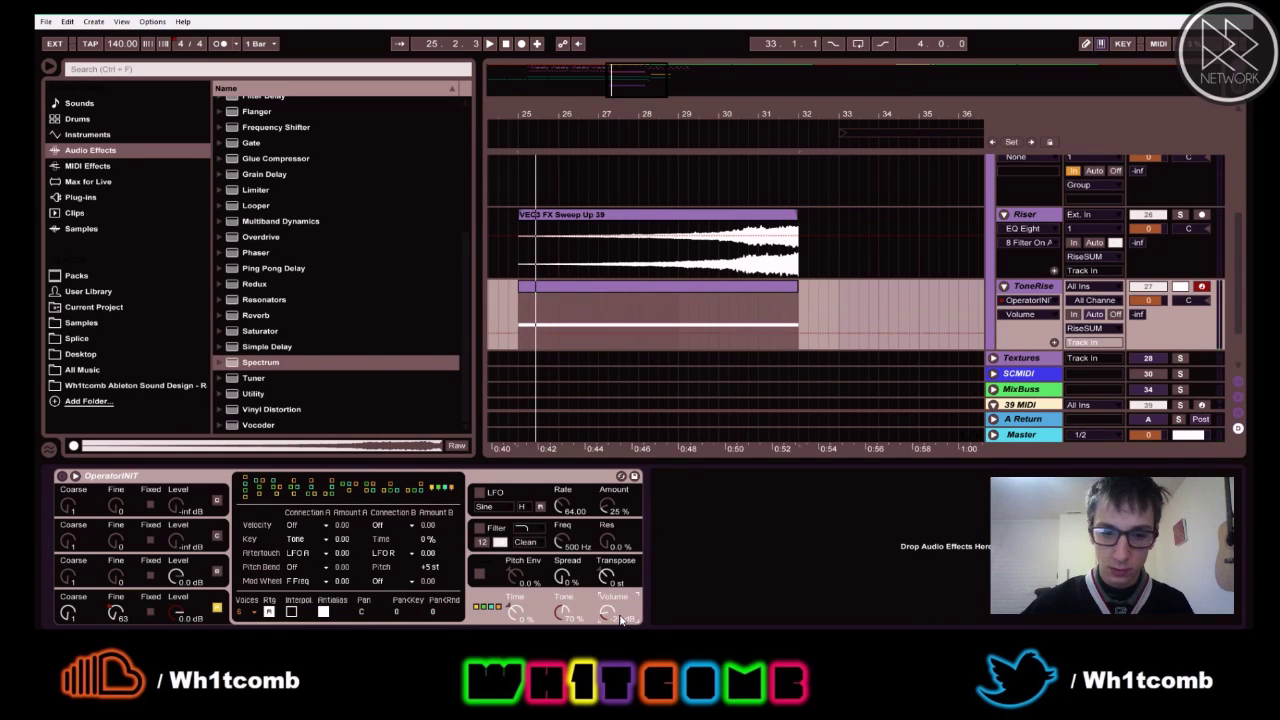
{"action": "key", "text": "space"}
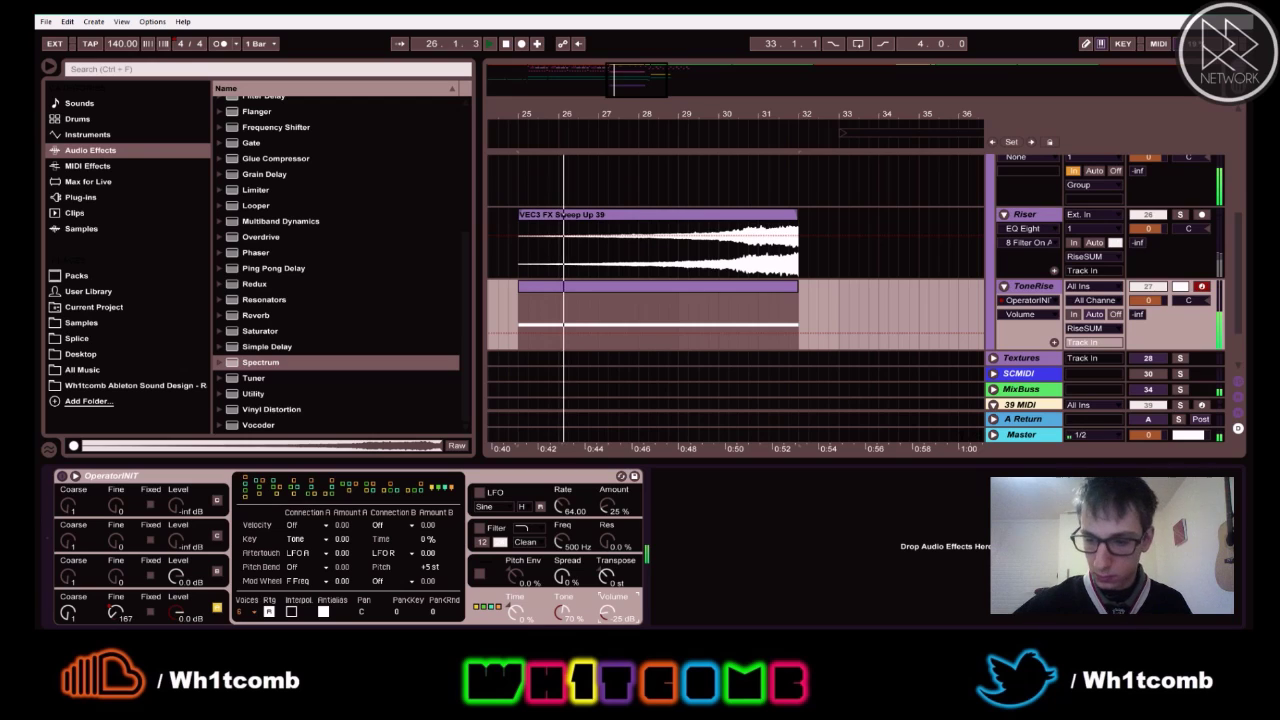
{"action": "left_click_drag", "start_coordinate": [608, 612], "coordinate": [608, 618]}
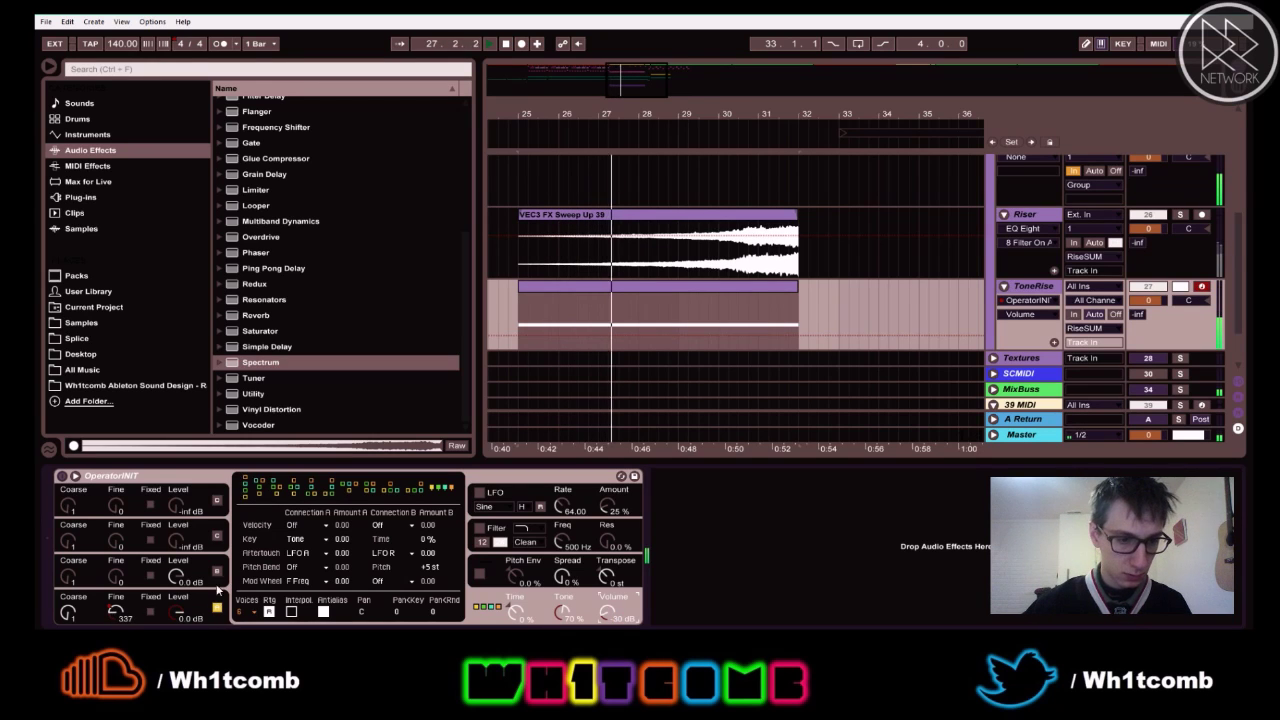
- Set Operator's oscillator B to the Noise White waveform with its level at -14 dB
{"action": "left_click", "coordinate": [200, 575]}
{"action": "left_click", "coordinate": [405, 562]}
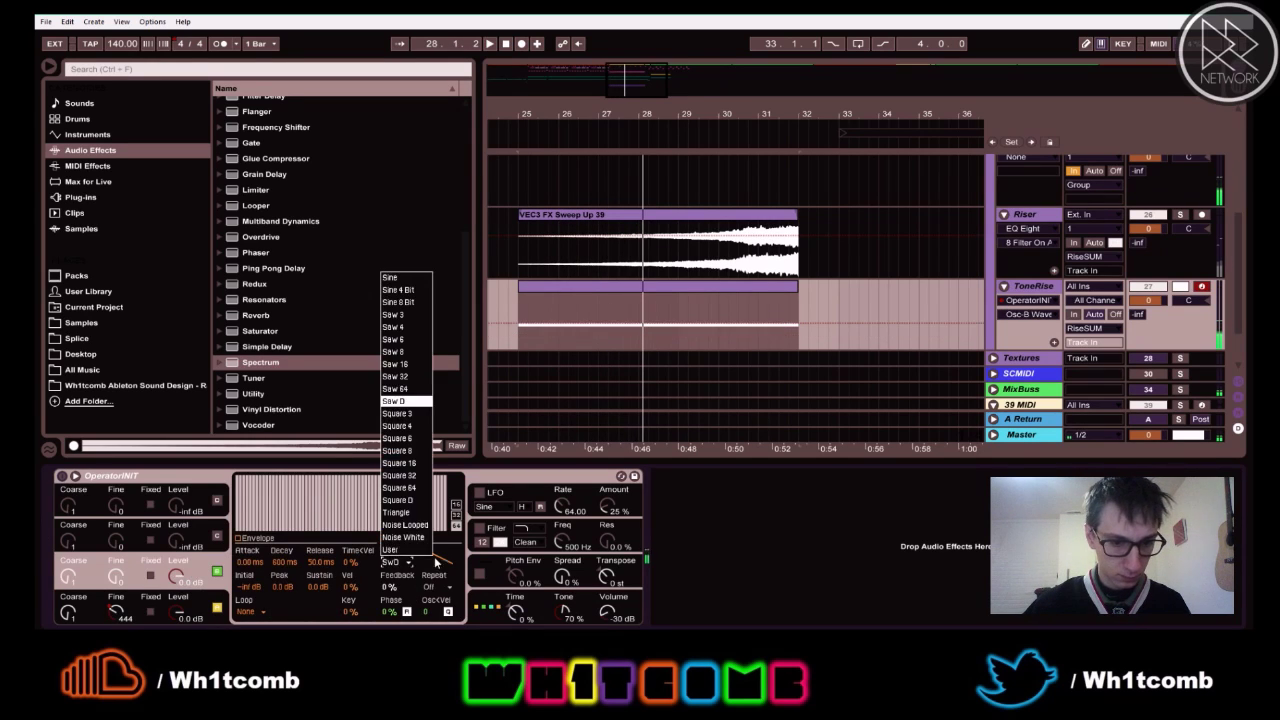
{"action": "left_click", "coordinate": [403, 537]}
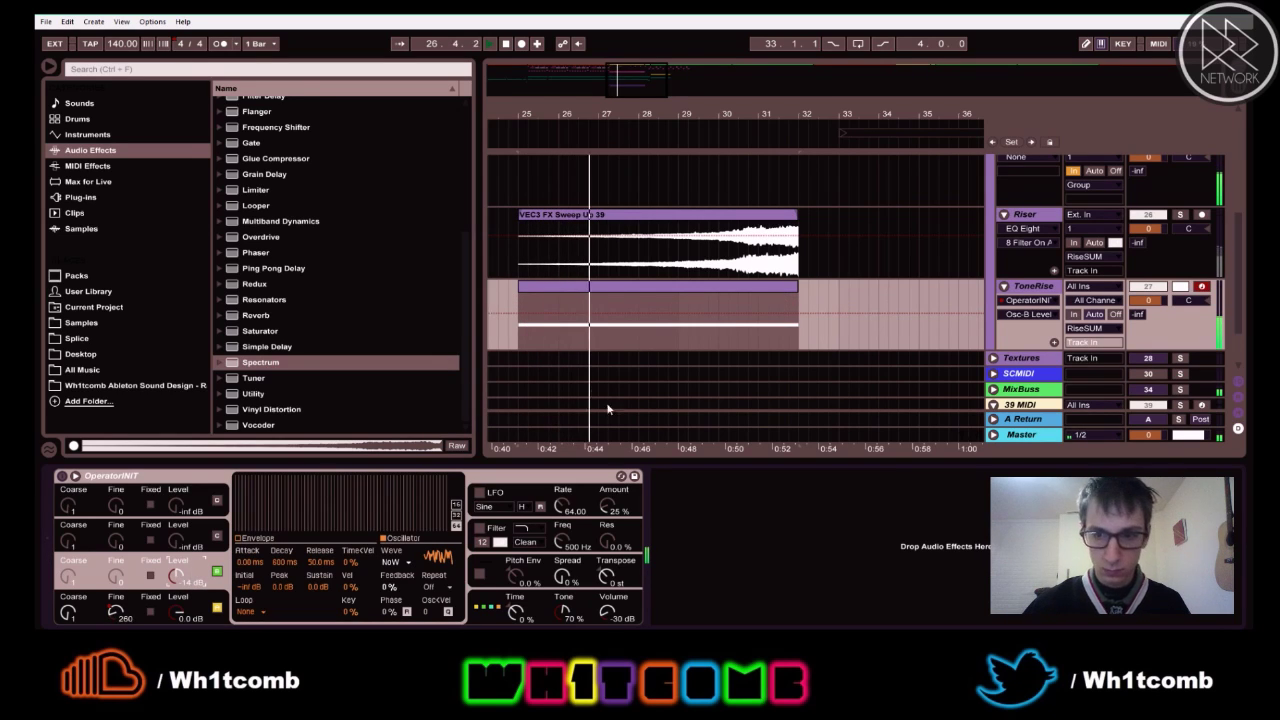
- Solo the RiseSUM track instead of the individual risers and play both layers together
{"action": "left_click", "coordinate": [1181, 216]}
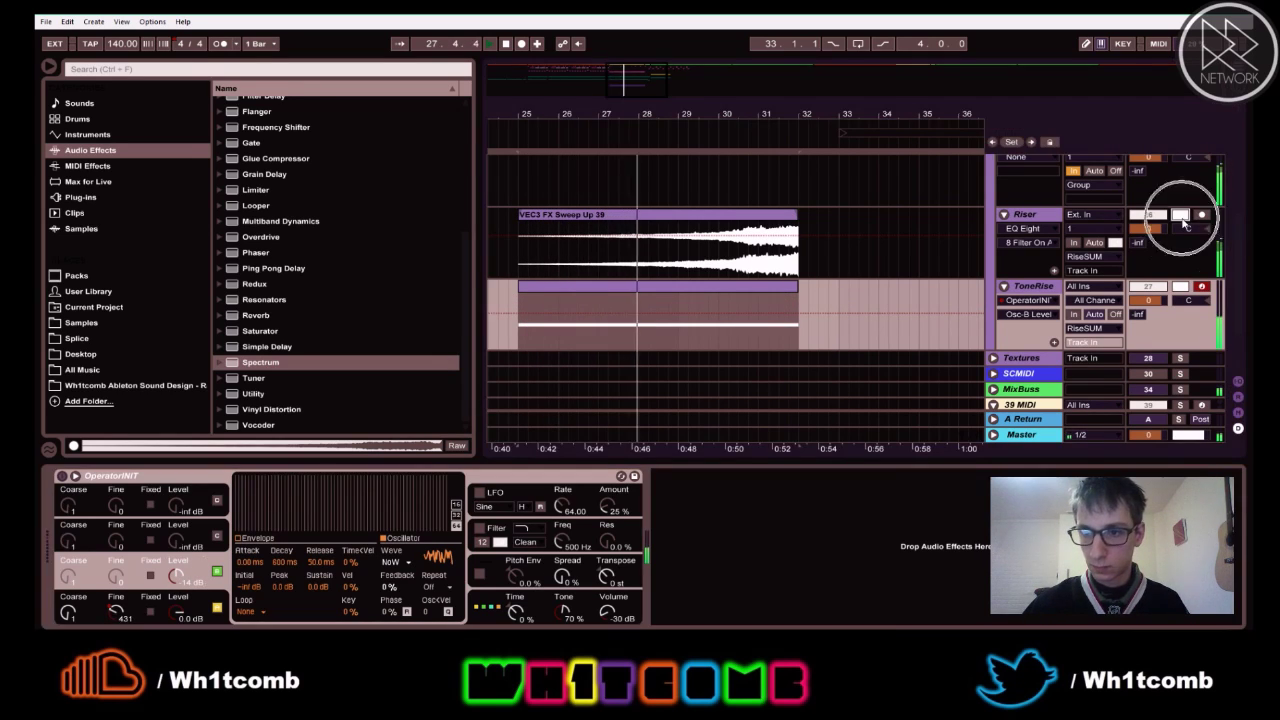
{"action": "scroll", "coordinate": [1185, 225], "scroll_direction": "up", "scroll_amount": 2}
{"action": "left_click", "coordinate": [1181, 176]}
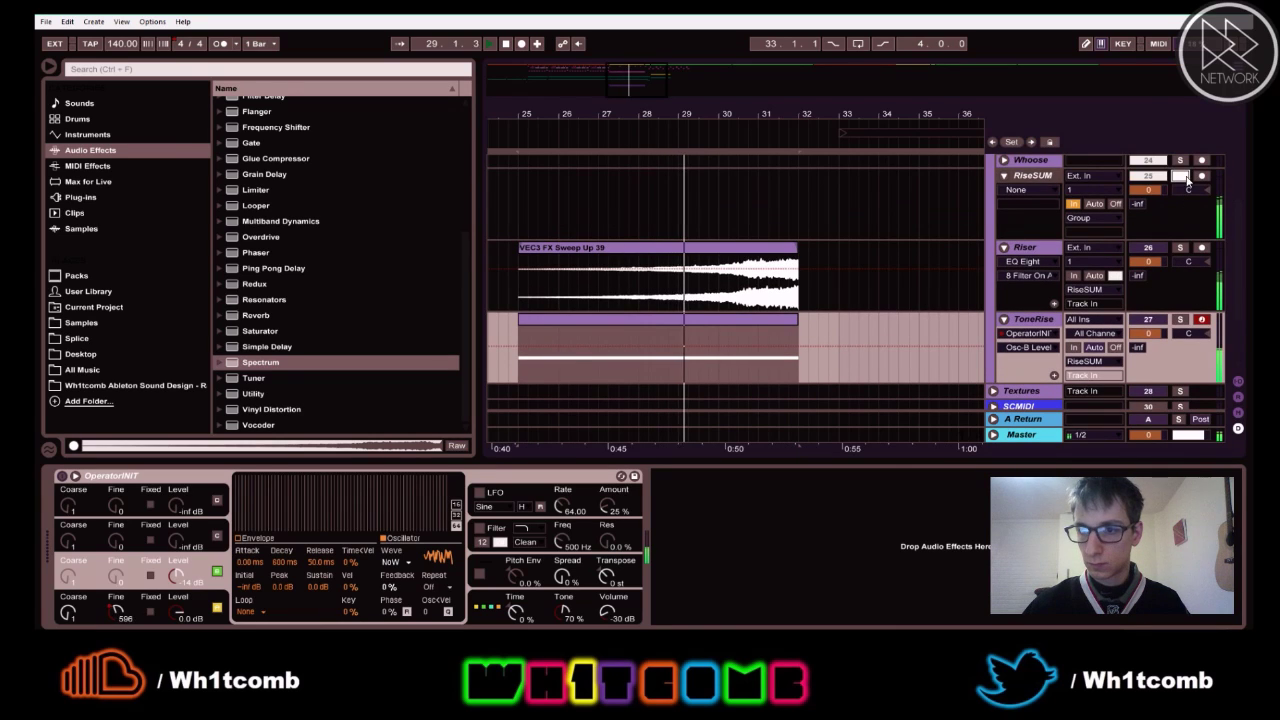
{"action": "key", "text": "space"}
{"action": "key", "text": "space"}
{"action": "scroll", "coordinate": [1187, 185], "scroll_direction": "down", "scroll_amount": 2}
{"action": "key", "text": "space"}
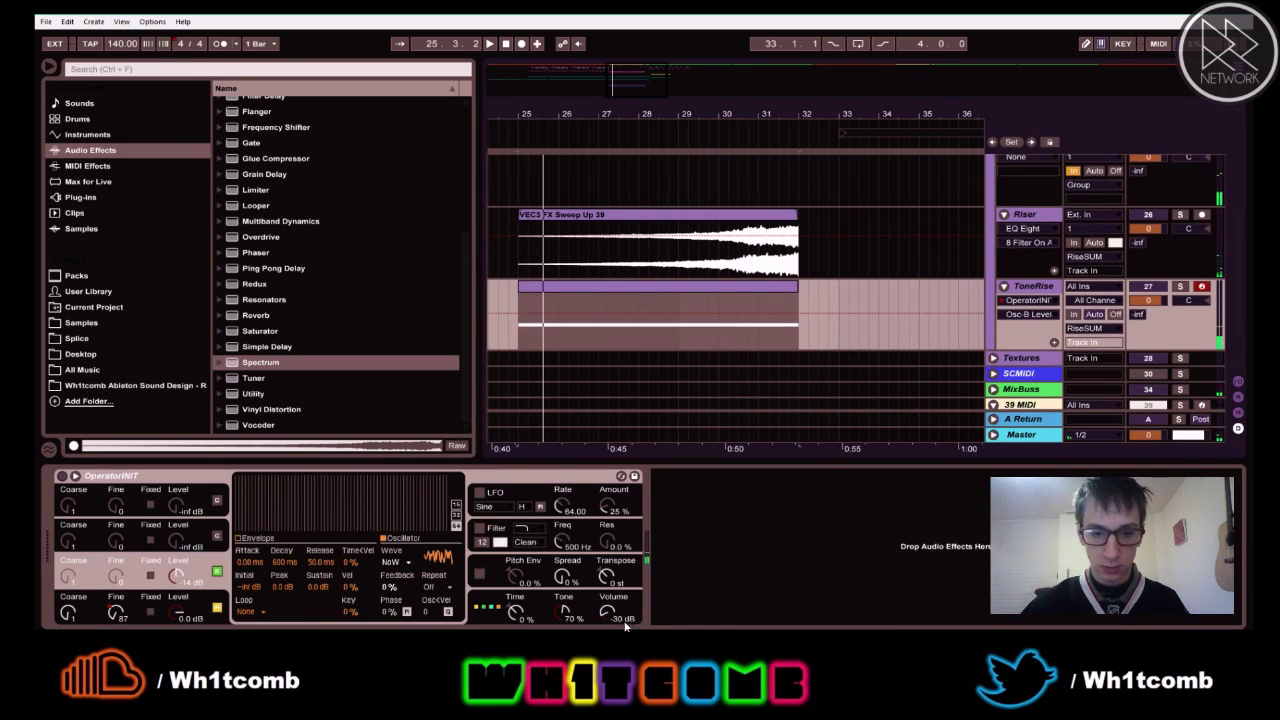
- Set Operator's volume to -35 dB and audition it against the sweep riser
{"action": "left_click", "coordinate": [622, 622]}
{"action": "key", "text": "space"}
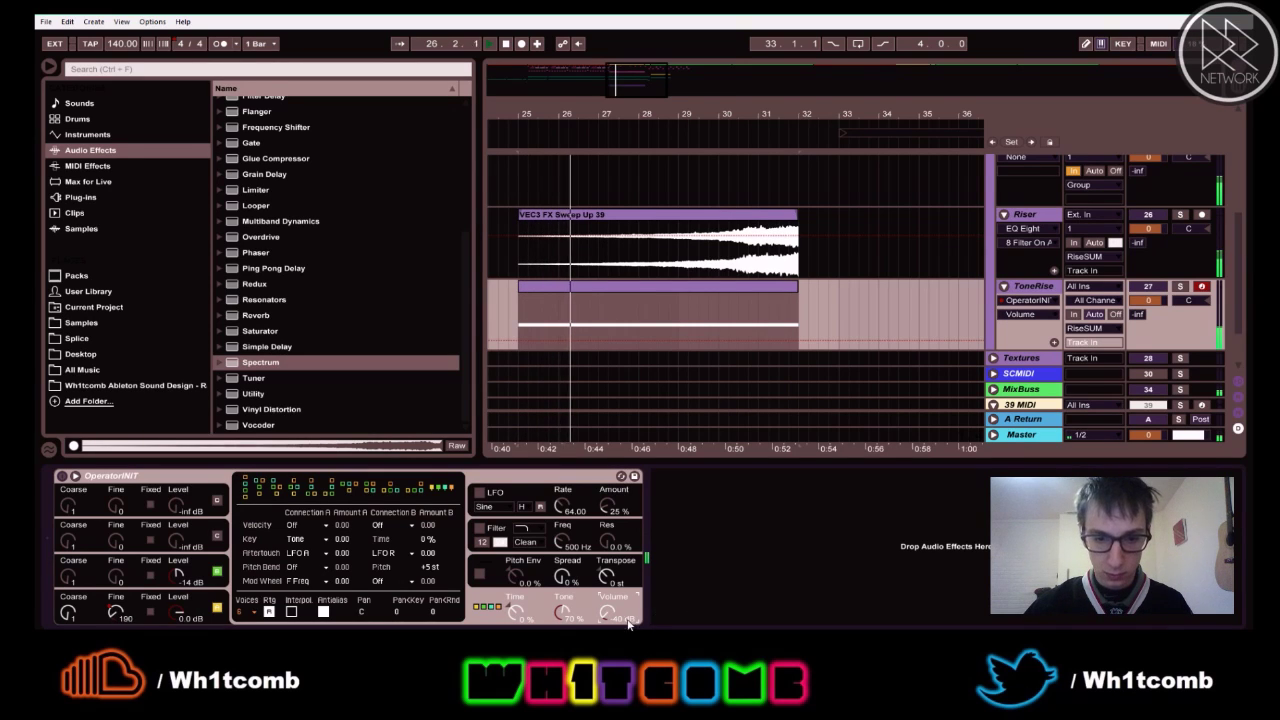
{"action": "type", "text": "-35"}
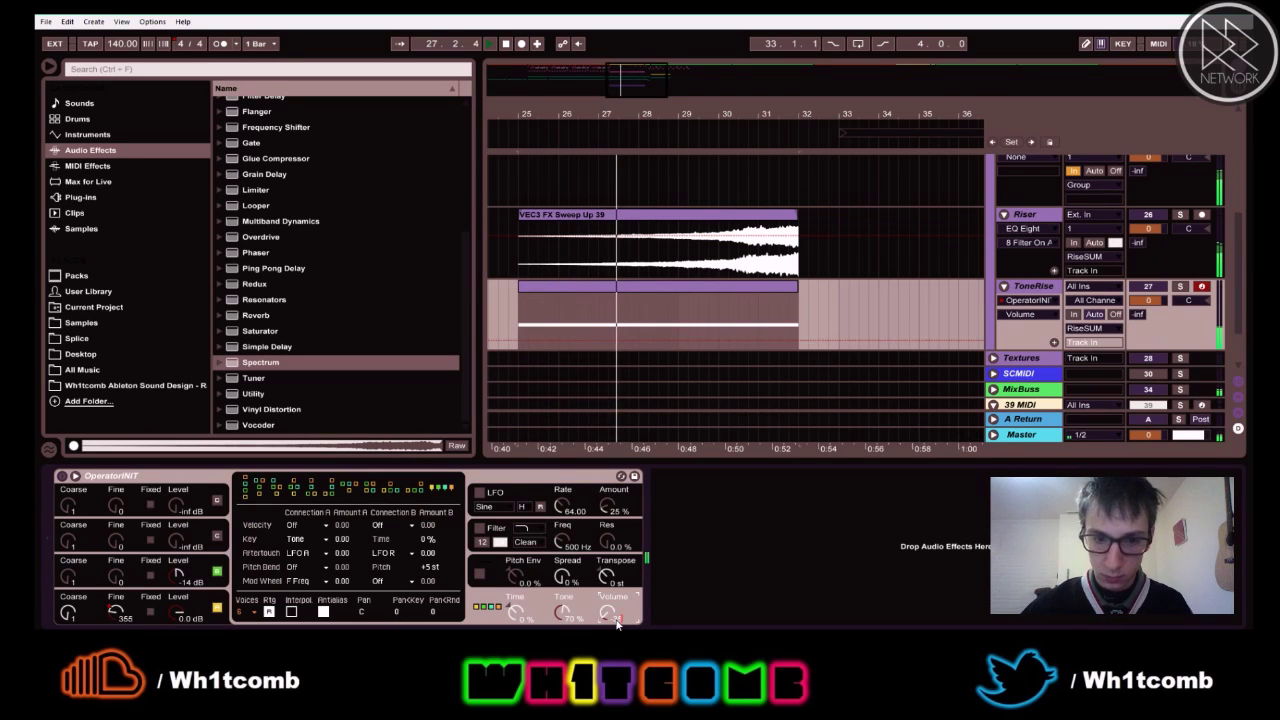
{"action": "key", "text": "Return"}
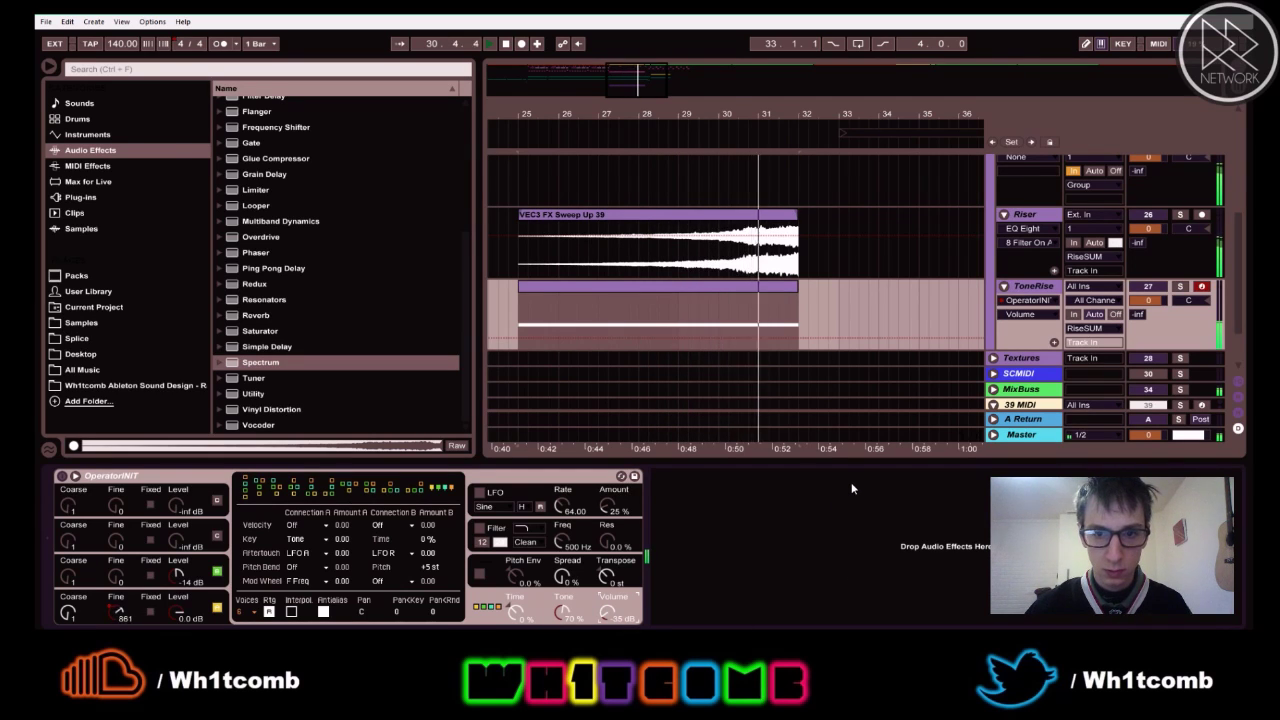
{"action": "key", "text": "space"}
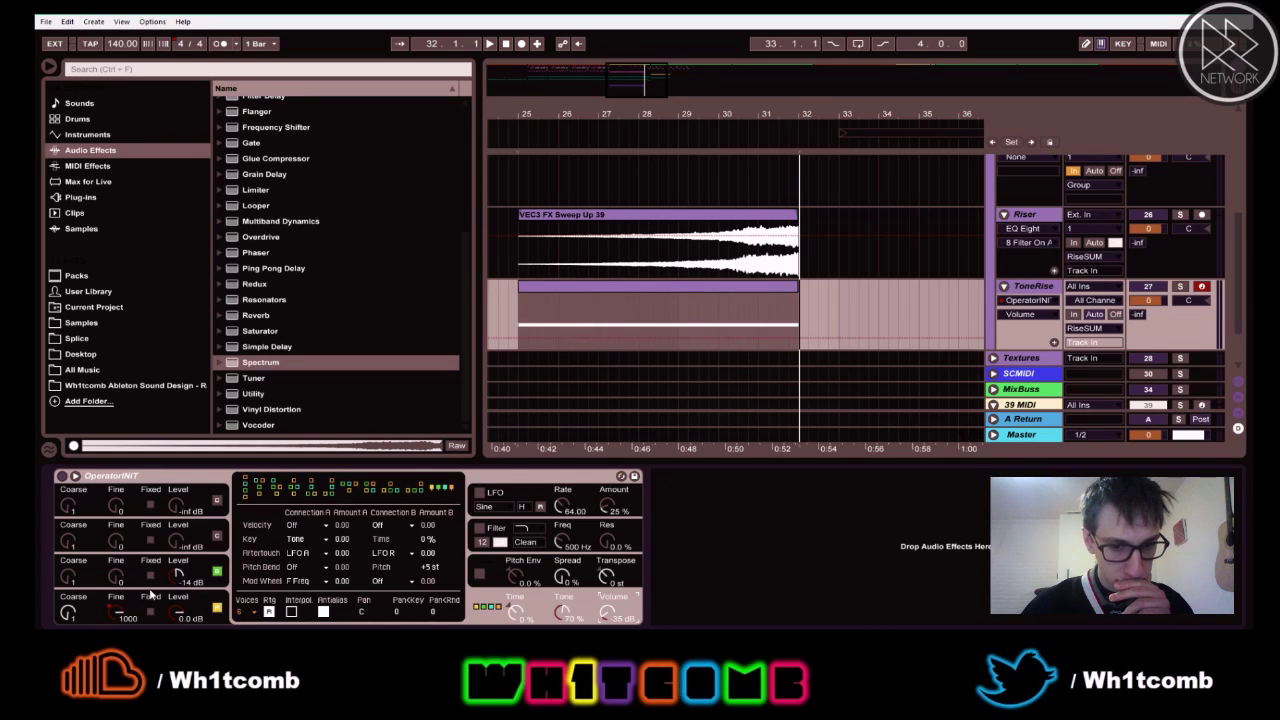
{"action": "key", "text": "space"}
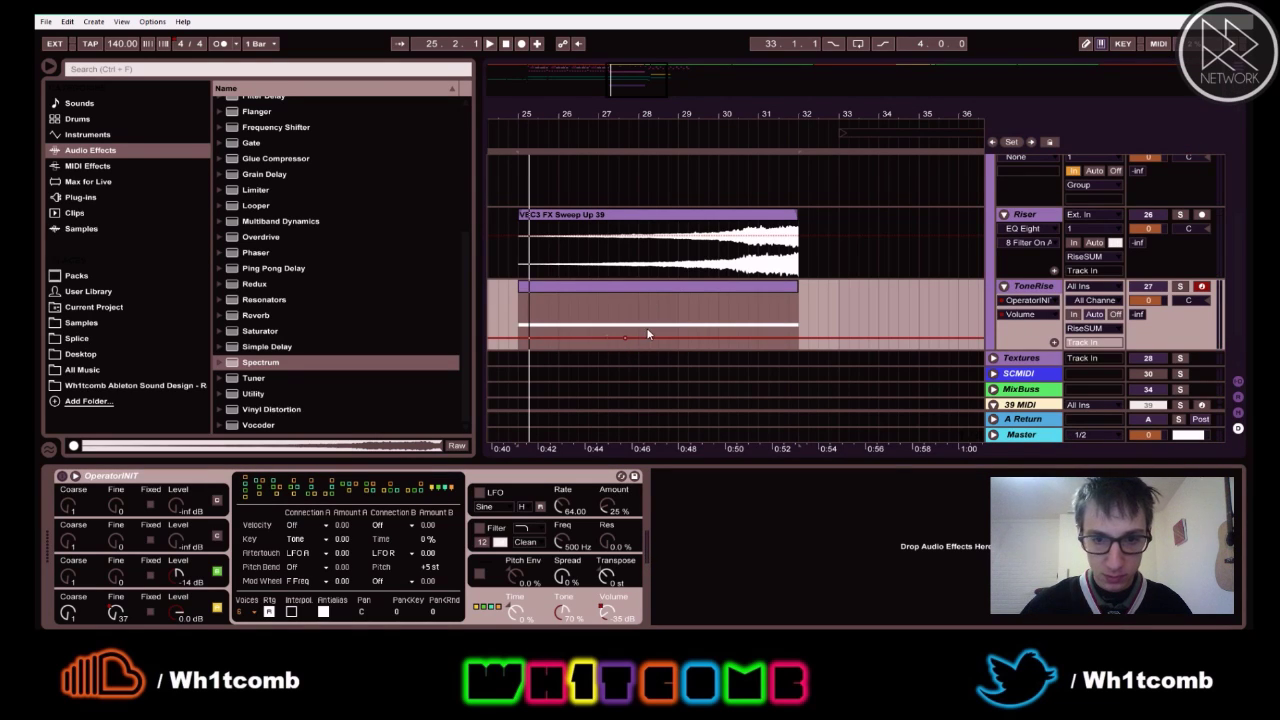
- Delete the Volume automation breakpoint from Operator on the ToneRise track
{"action": "left_click", "coordinate": [1021, 315]}
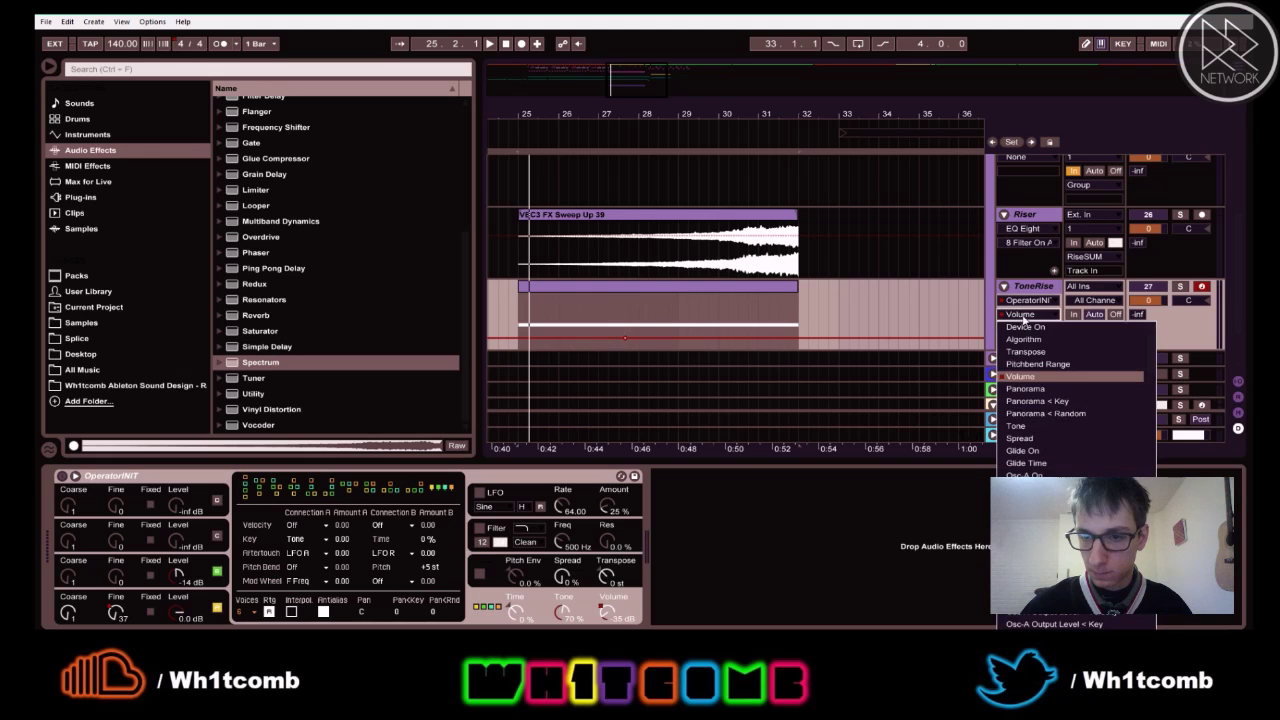
{"action": "left_click", "coordinate": [625, 337]}
- Display ToneRise's oscillator A Fine automation and delete its rising curve across bars 25 to 32
{"action": "left_click", "coordinate": [1040, 316]}
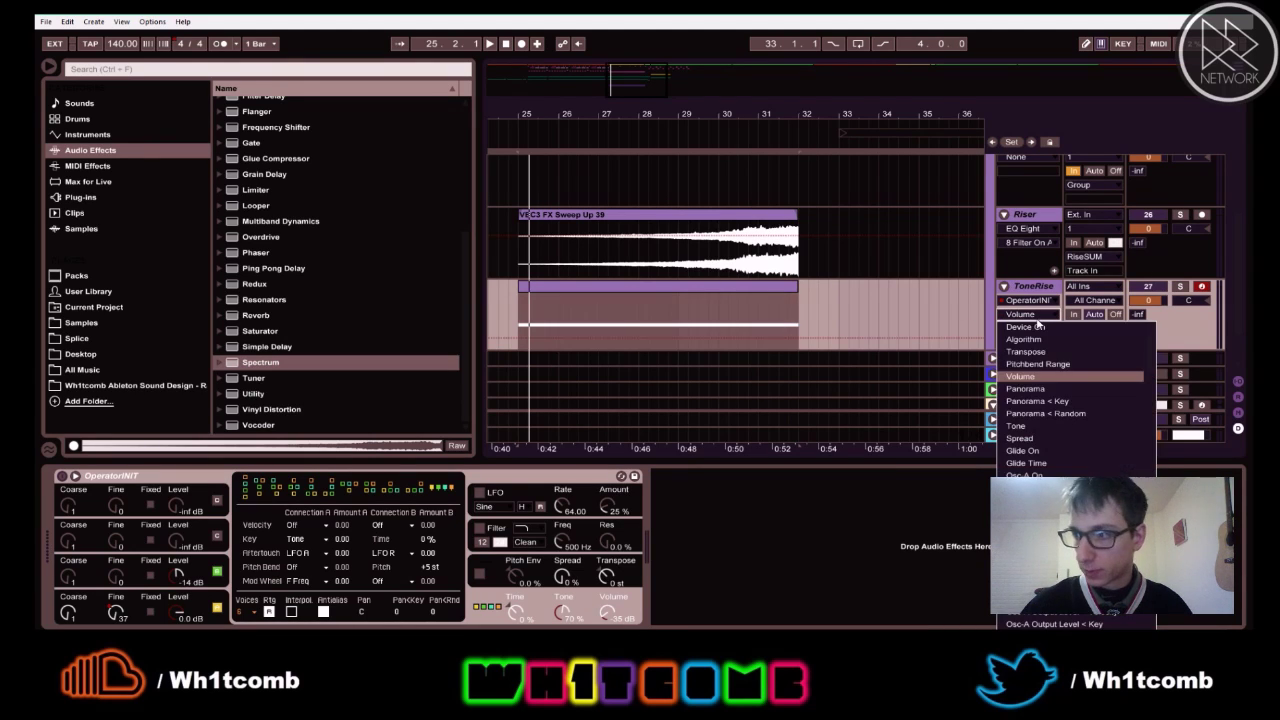
{"action": "left_click", "coordinate": [1050, 540]}
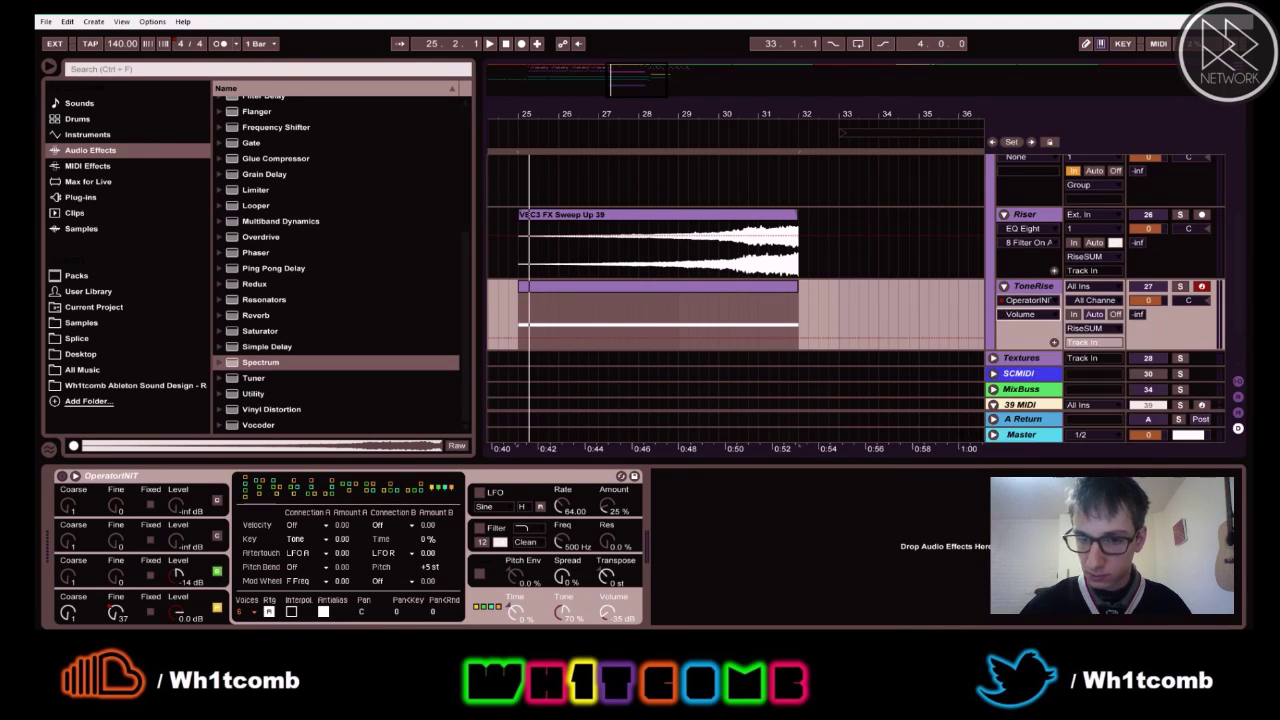
{"action": "left_click", "coordinate": [798, 297]}
{"action": "left_click", "coordinate": [518, 348]}
{"action": "left_click", "coordinate": [518, 349]}
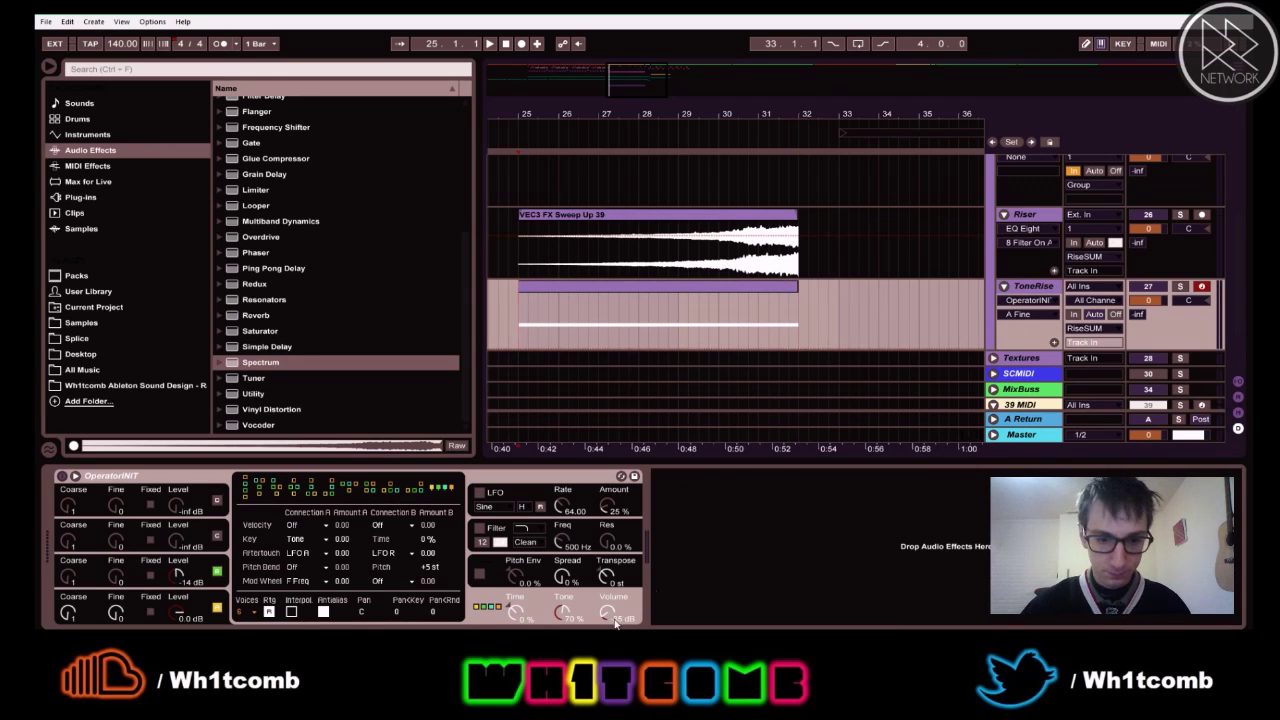
- Try automating Operator's Transpose on ToneRise from 0 st at bar 25 up to +24 st at bar 32
{"action": "left_click", "coordinate": [605, 575]}
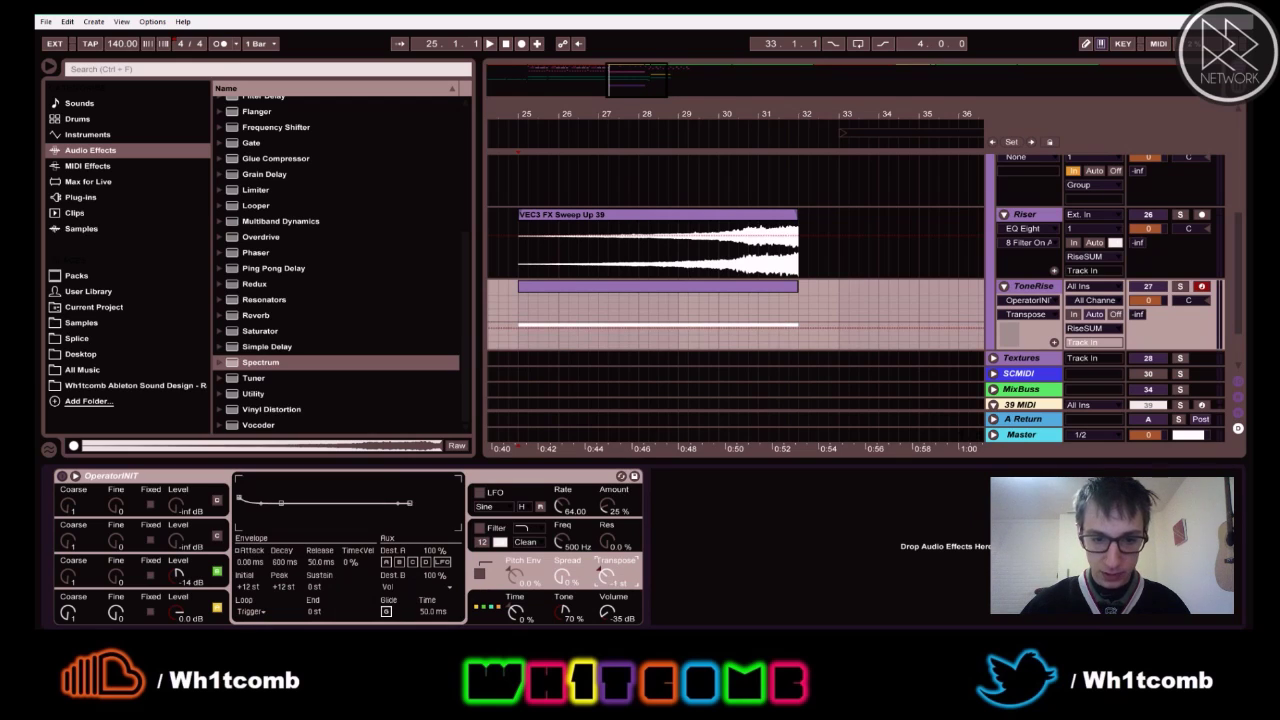
{"action": "left_click", "coordinate": [519, 329]}
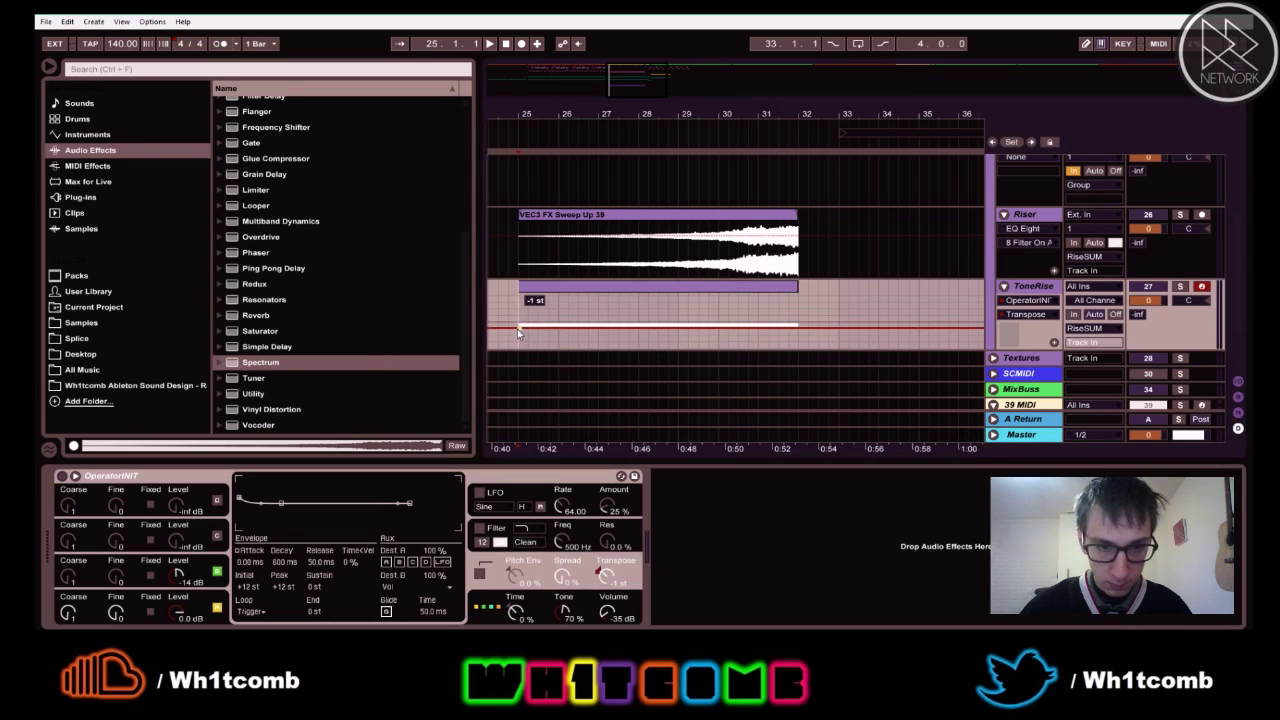
{"action": "left_click", "coordinate": [607, 576]}
{"action": "left_click_drag", "start_coordinate": [606, 577], "coordinate": [606, 569]}
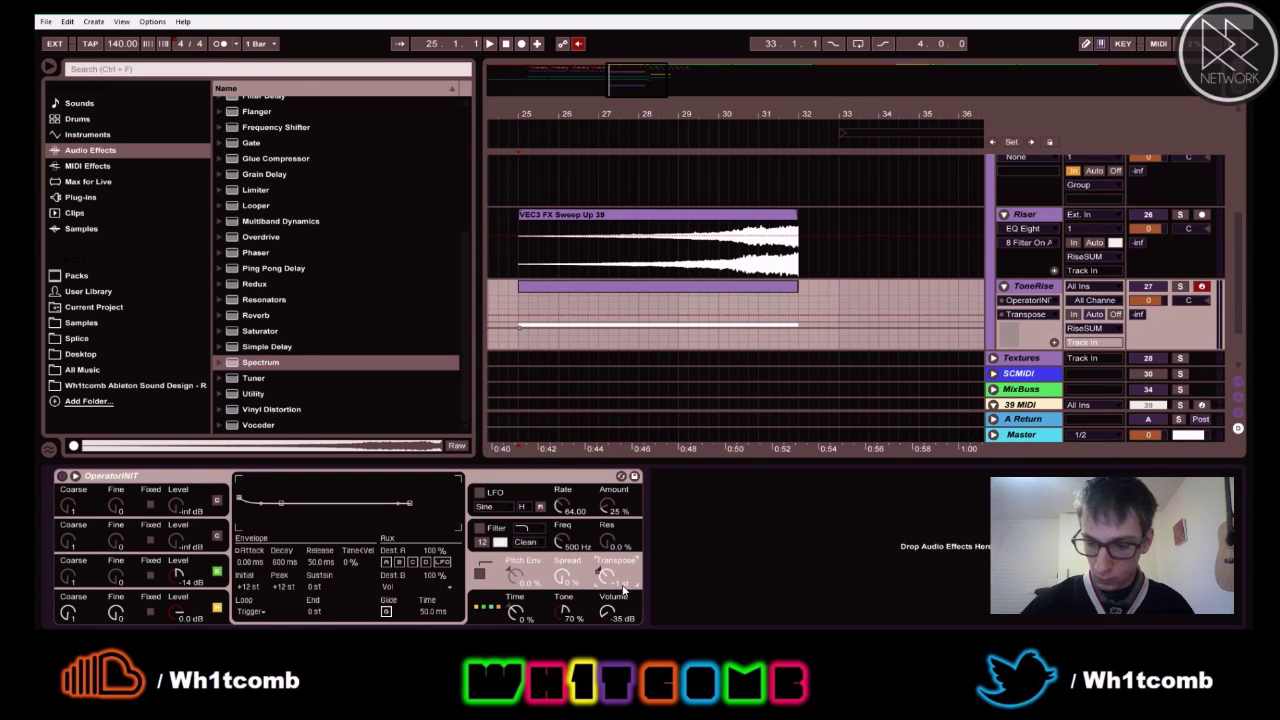
{"action": "left_click", "coordinate": [521, 330]}
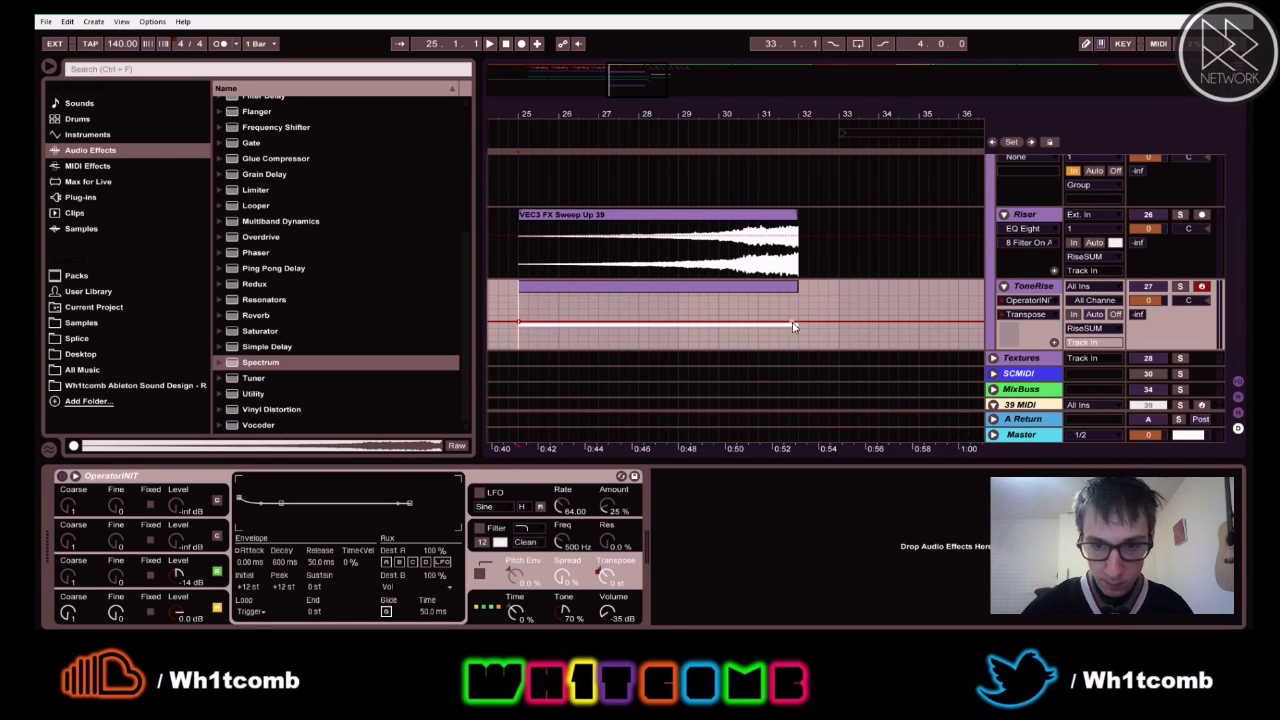
{"action": "mouse_move", "coordinate": [799, 321]}
{"action": "left_mouse_down"}
{"action": "mouse_move", "coordinate": [797, 294]}
{"action": "mouse_move", "coordinate": [797, 316]}
{"action": "left_mouse_up"}
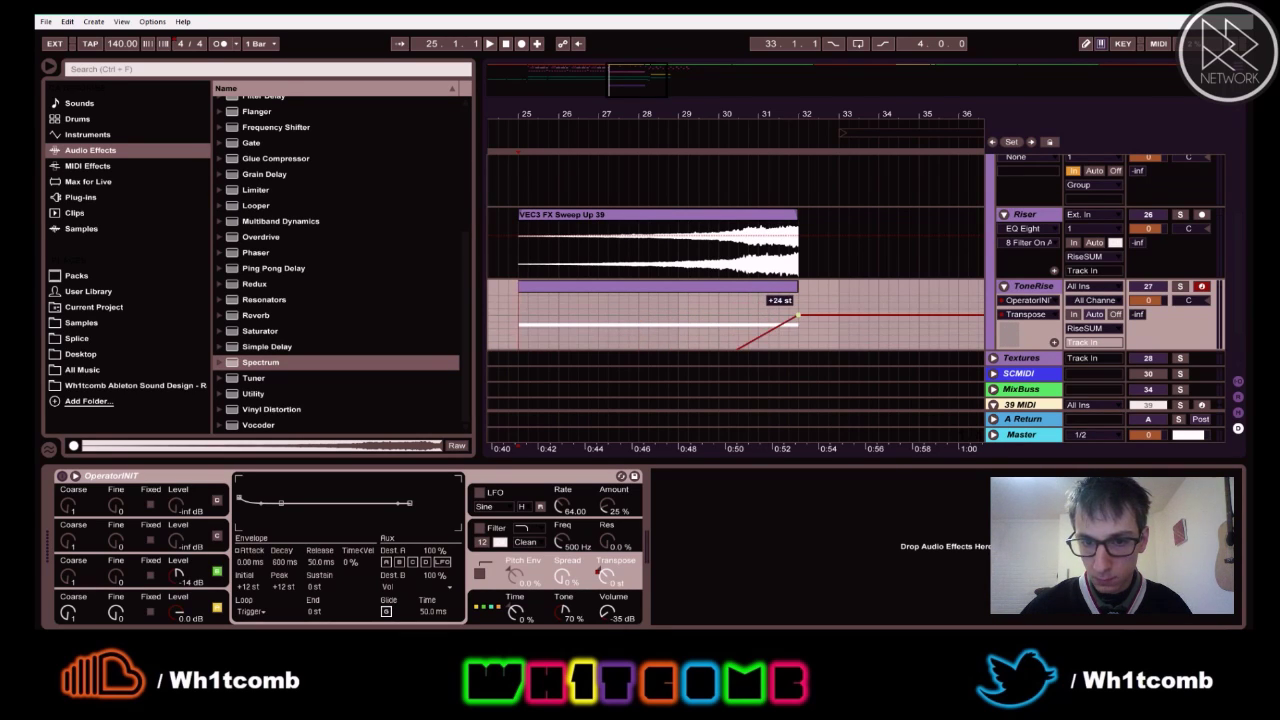
- Play the riser build from bar 25 to judge the Transpose automation, and stop at bar 32
{"action": "key", "text": "space"}
{"action": "scroll", "coordinate": [866, 299], "scroll_direction": "down", "scroll_amount": 2}
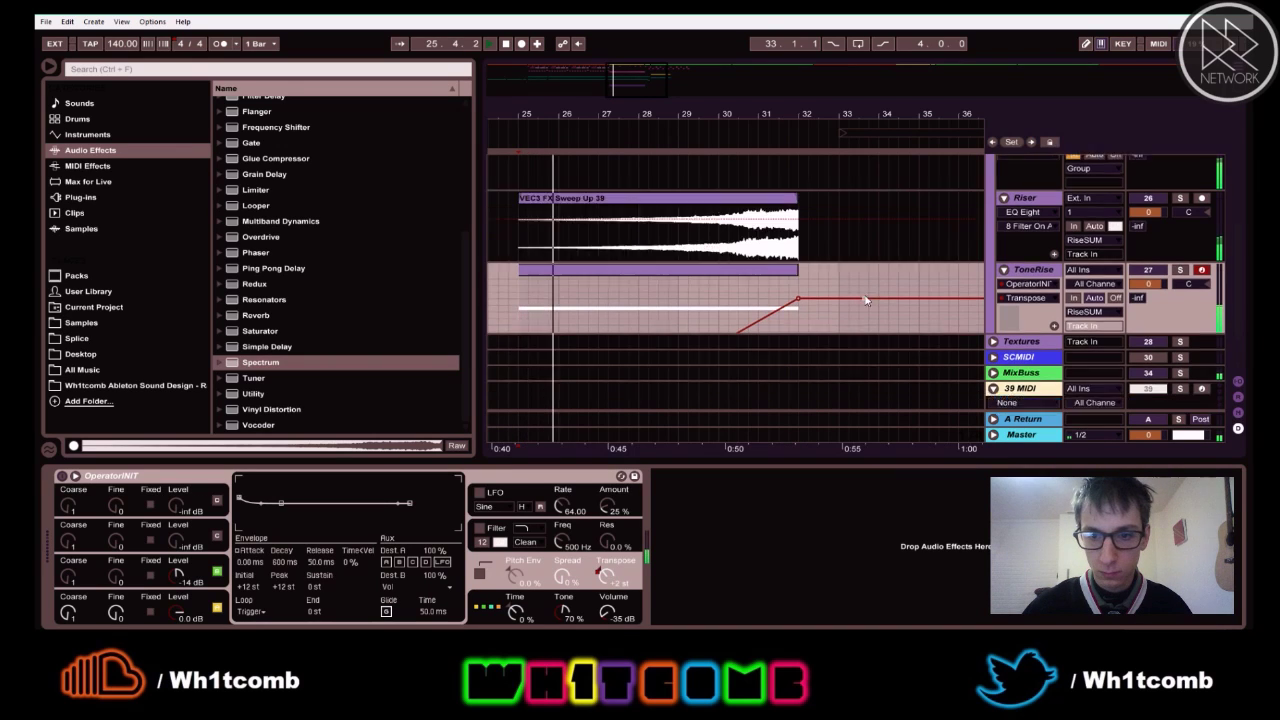
{"action": "scroll", "coordinate": [866, 300], "scroll_direction": "down", "scroll_amount": 1}
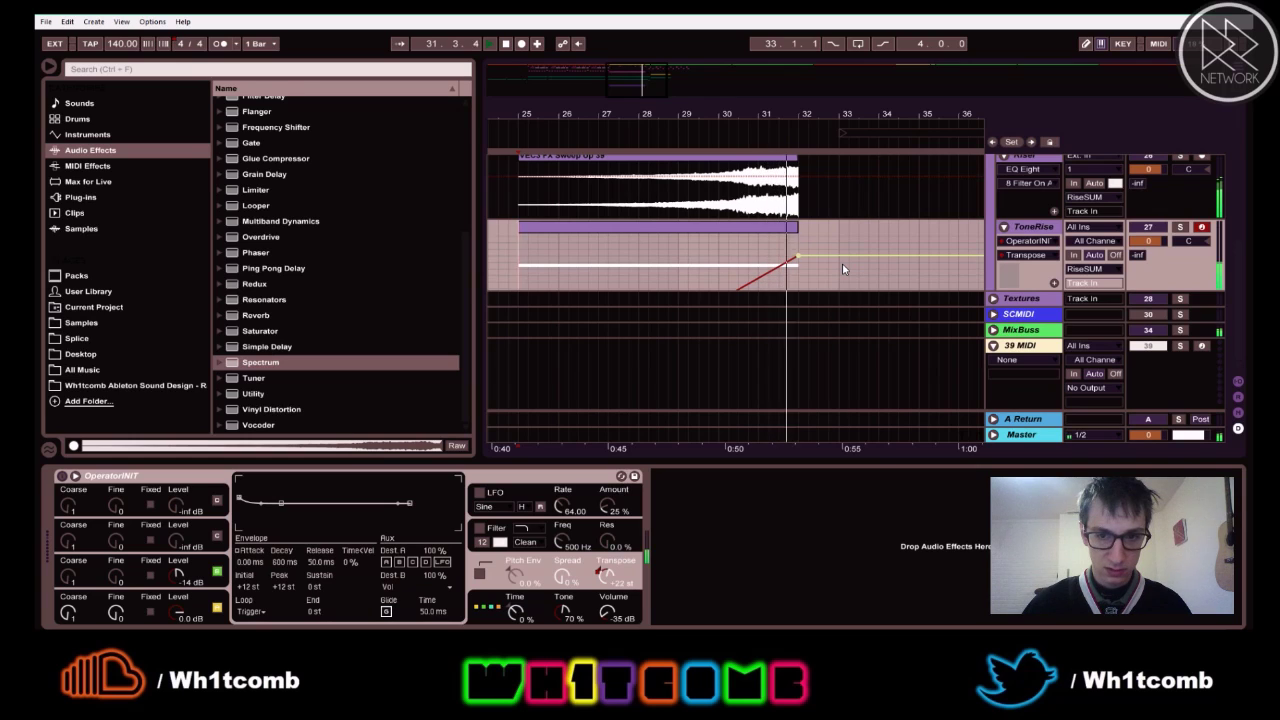
{"action": "key", "text": "space"}
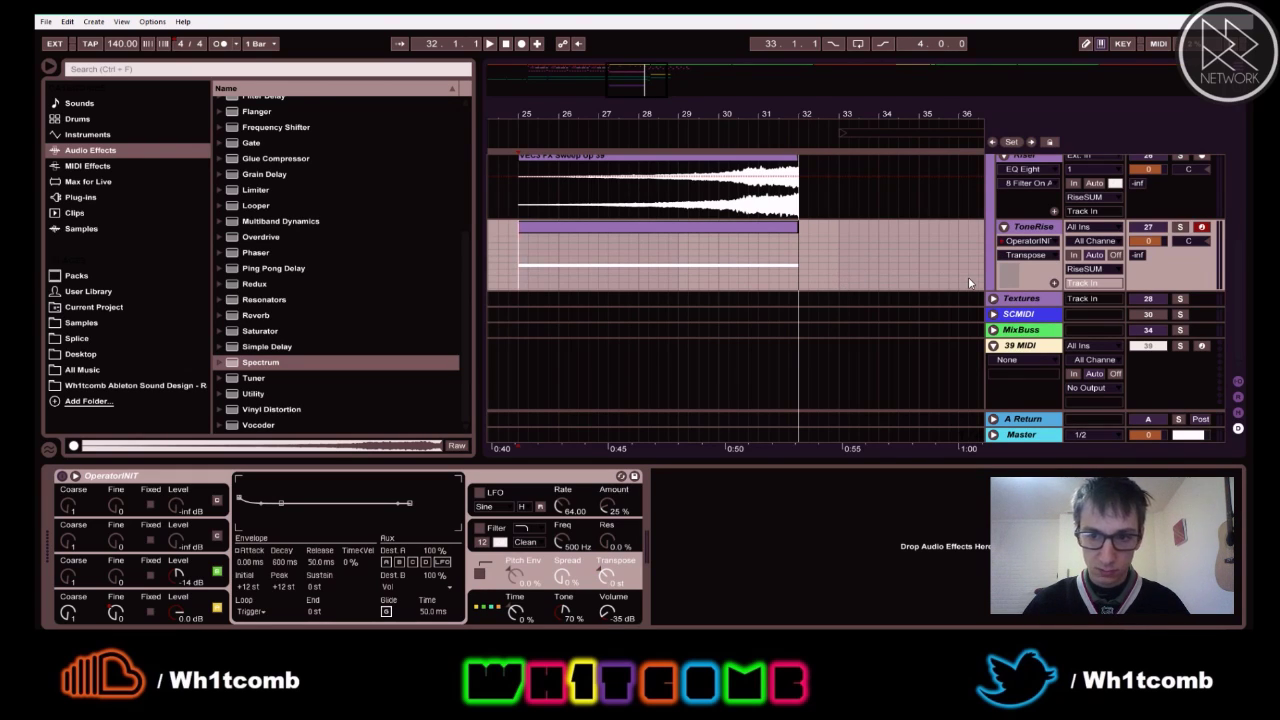
- Audition the risers from bar 25, collapse the ToneRise and RiseSUM tracks, and turn off RiseSUM's solo
{"action": "key", "text": "space"}
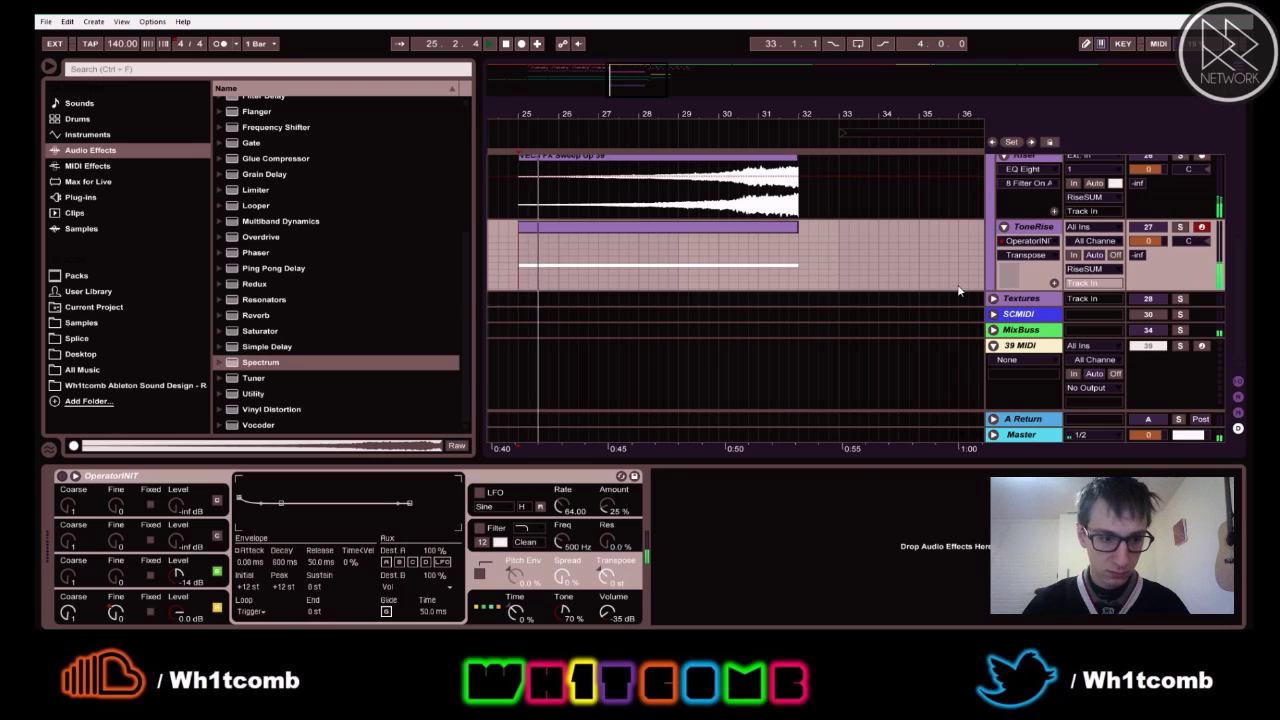
{"action": "left_click", "coordinate": [1004, 227]}
{"action": "scroll", "coordinate": [1016, 233], "scroll_direction": "up", "scroll_amount": 3}
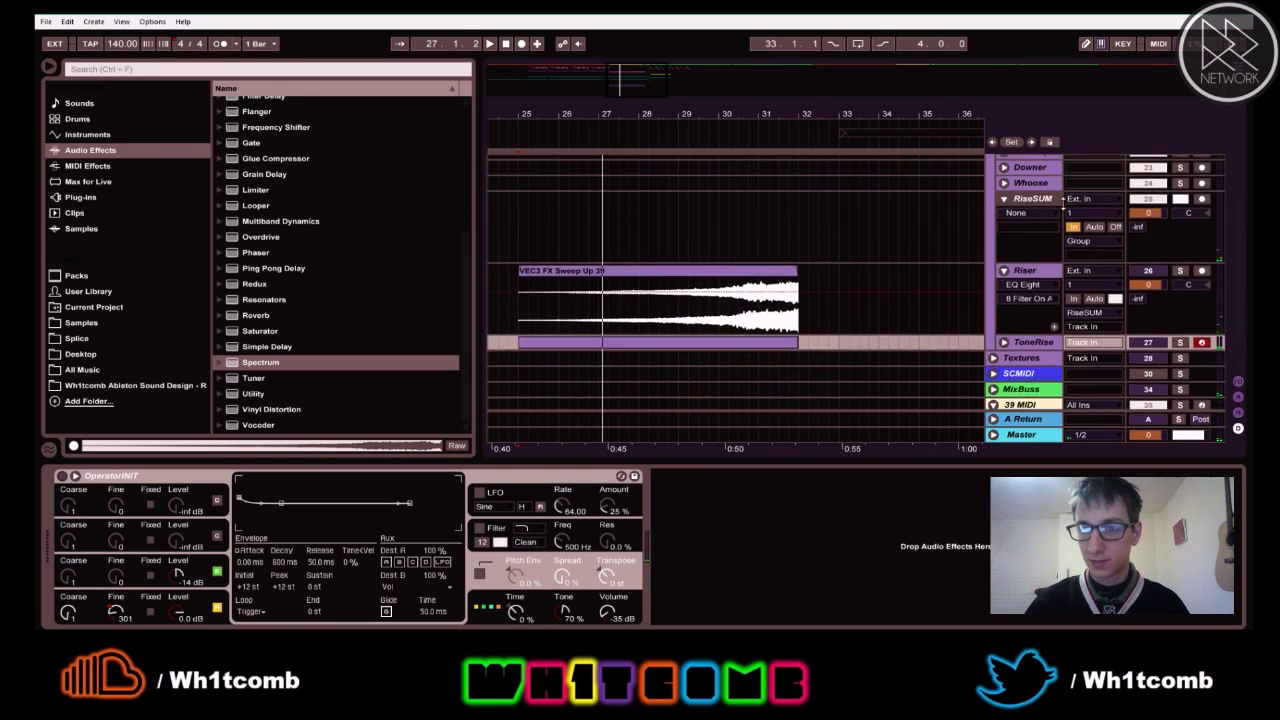
{"action": "left_click", "coordinate": [1005, 233]}
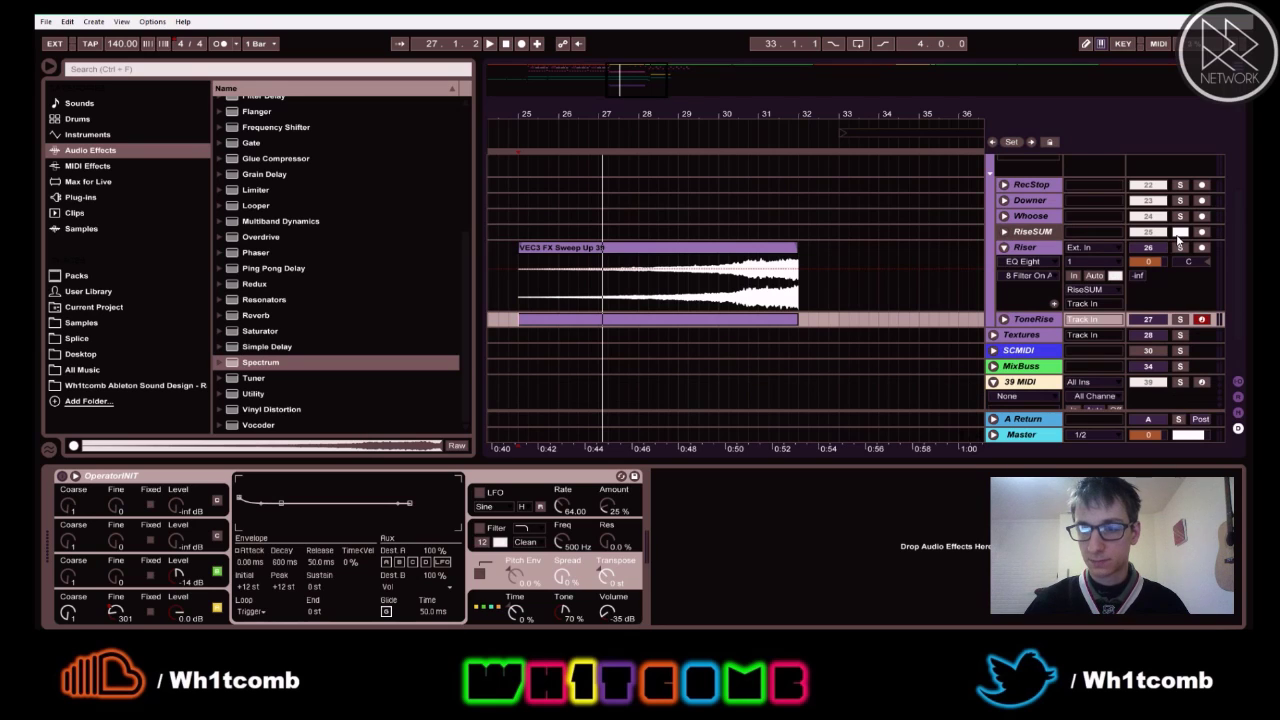
{"action": "left_click", "coordinate": [1179, 235]}
{"action": "key", "text": "Tab"}
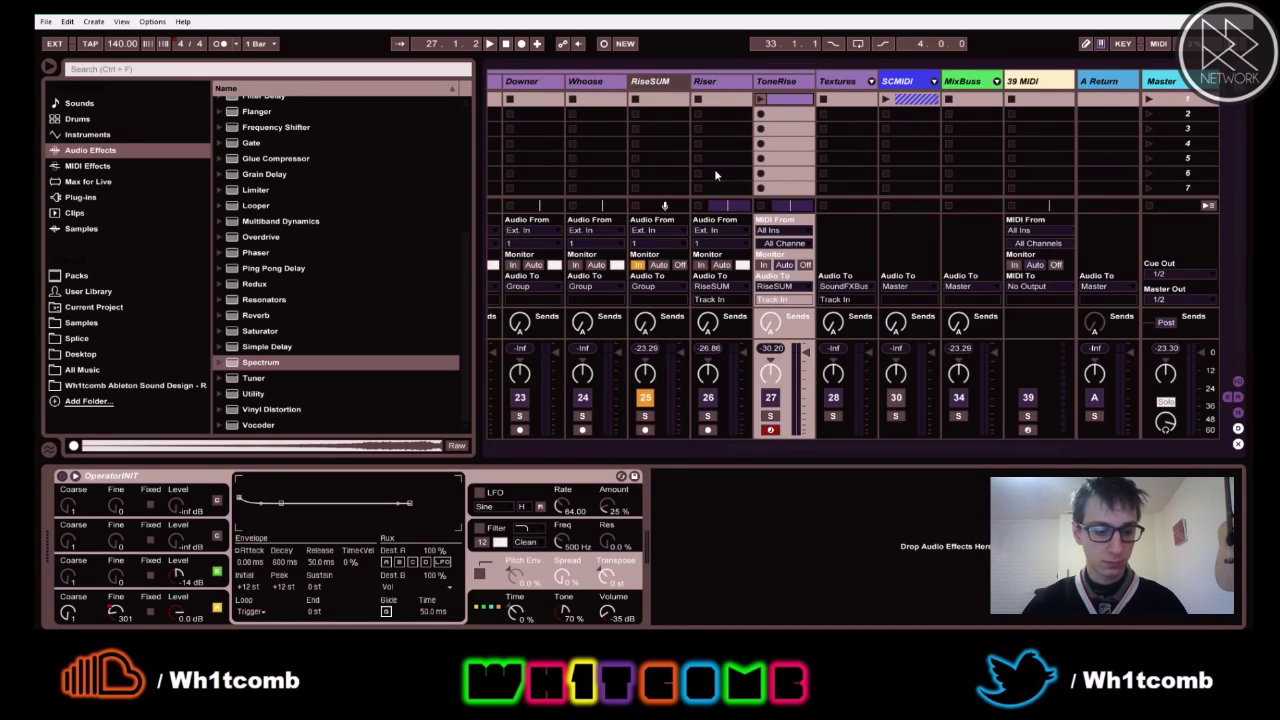
{"action": "key", "text": "Tab"}
- Collapse the FX group and play the full mix from the start of the Build at bar 25
{"action": "scroll", "coordinate": [673, 128], "scroll_direction": "up", "scroll_amount": 2}
{"action": "scroll", "coordinate": [1010, 204], "scroll_direction": "up", "scroll_amount": 2}
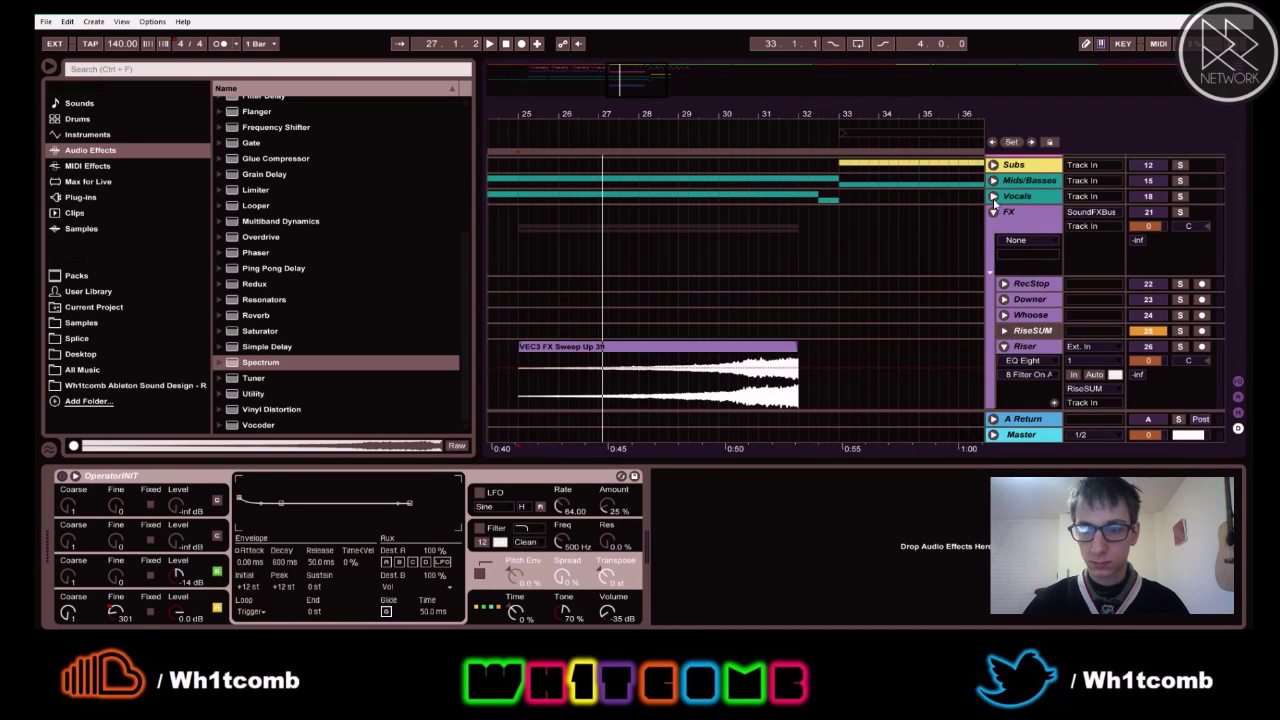
{"action": "left_click", "coordinate": [994, 214]}
{"action": "left_click", "coordinate": [517, 253]}
{"action": "key", "text": "space"}
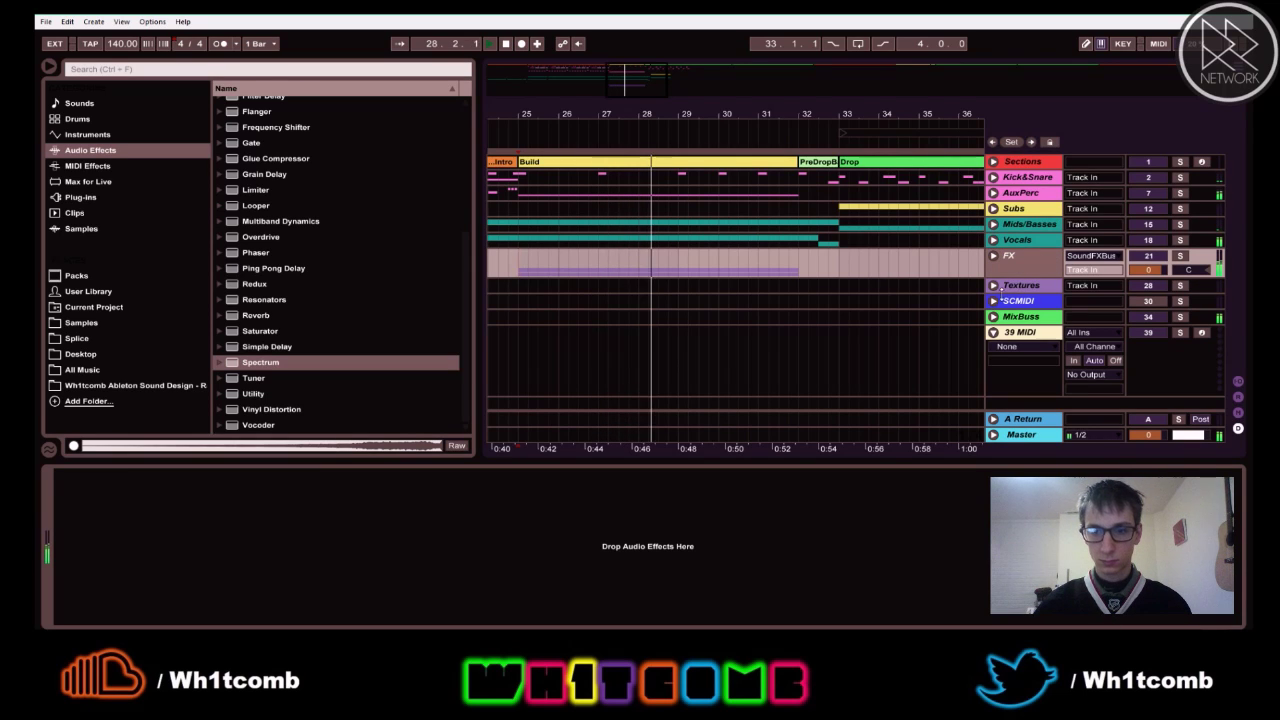
- Expand the FX group, collapse the Riser track and unfold the ToneRise track
{"action": "left_click", "coordinate": [993, 255]}
{"action": "scroll", "coordinate": [1015, 280], "scroll_direction": "down", "scroll_amount": 1}
{"action": "scroll", "coordinate": [1018, 270], "scroll_direction": "down", "scroll_amount": 3}
{"action": "left_click", "coordinate": [1025, 225]}
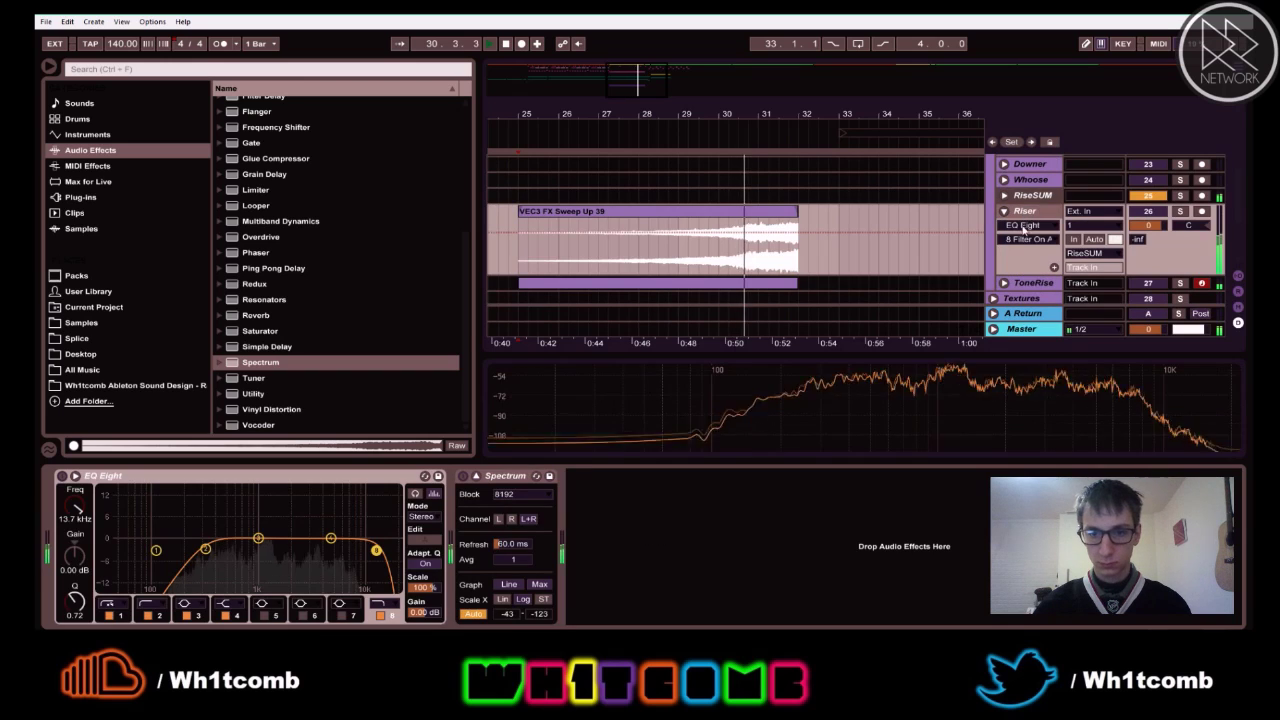
{"action": "left_click", "coordinate": [1004, 211]}
{"action": "left_click", "coordinate": [1004, 227]}
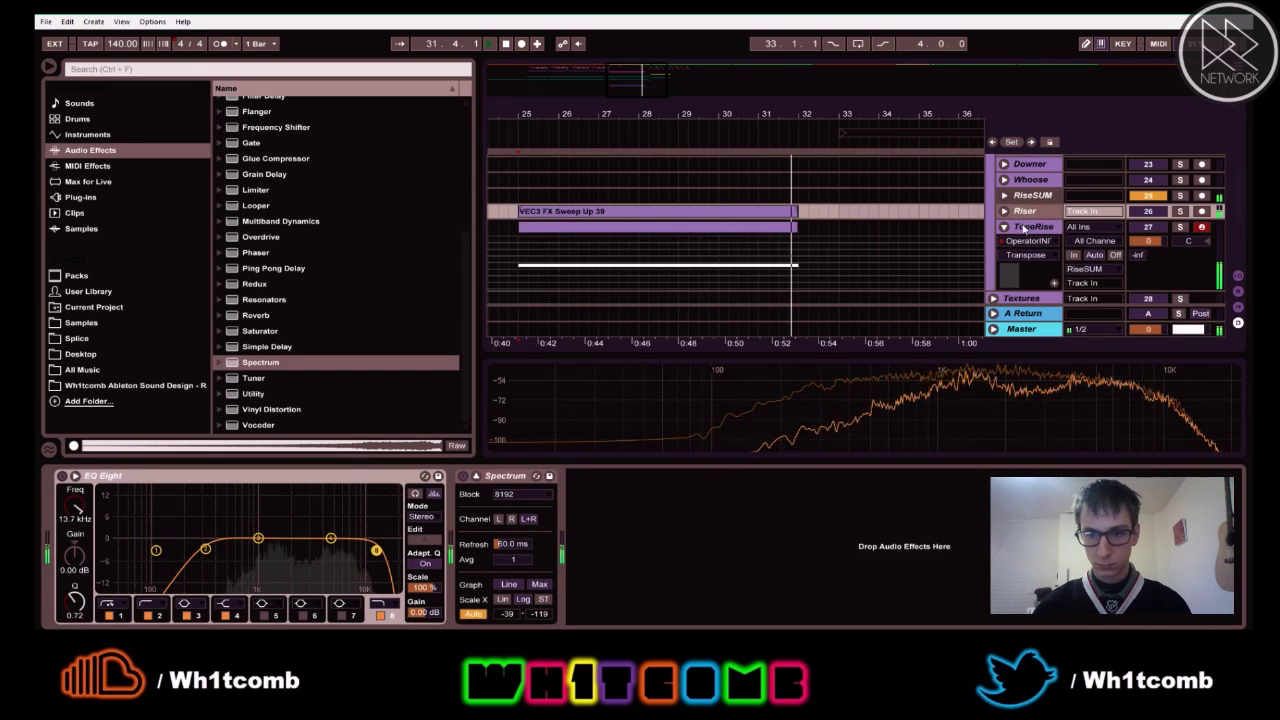
- Set Operator's volume on ToneRise to -30 dB and play the build into the drop
{"action": "left_click", "coordinate": [1022, 228]}
{"action": "left_click", "coordinate": [622, 617]}
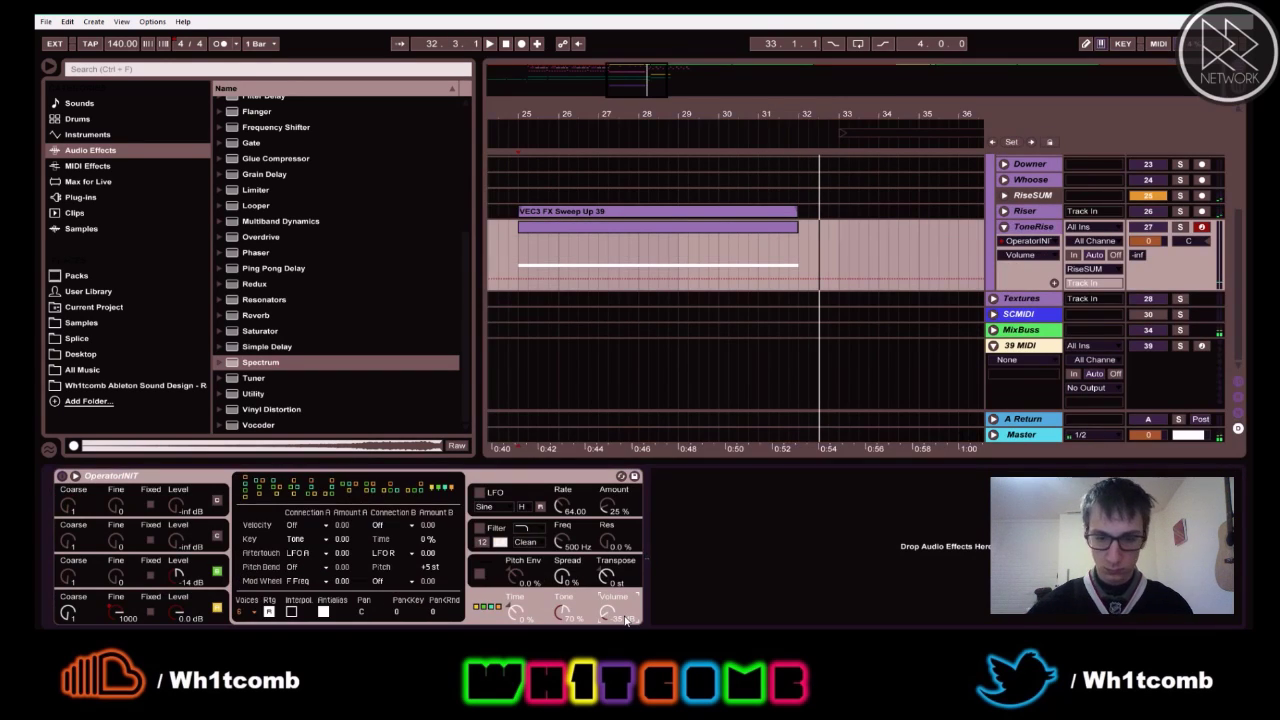
{"action": "key", "text": "space"}
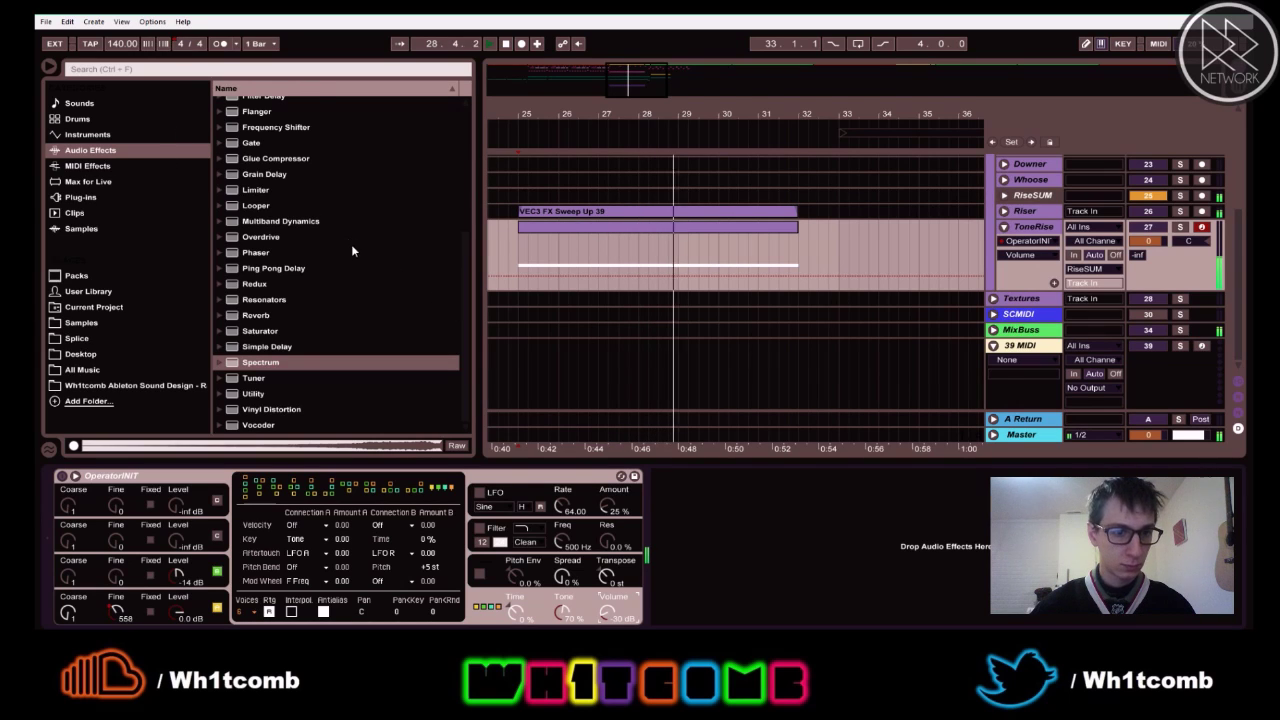
{"action": "scroll", "coordinate": [345, 240], "scroll_direction": "up", "scroll_amount": 1}
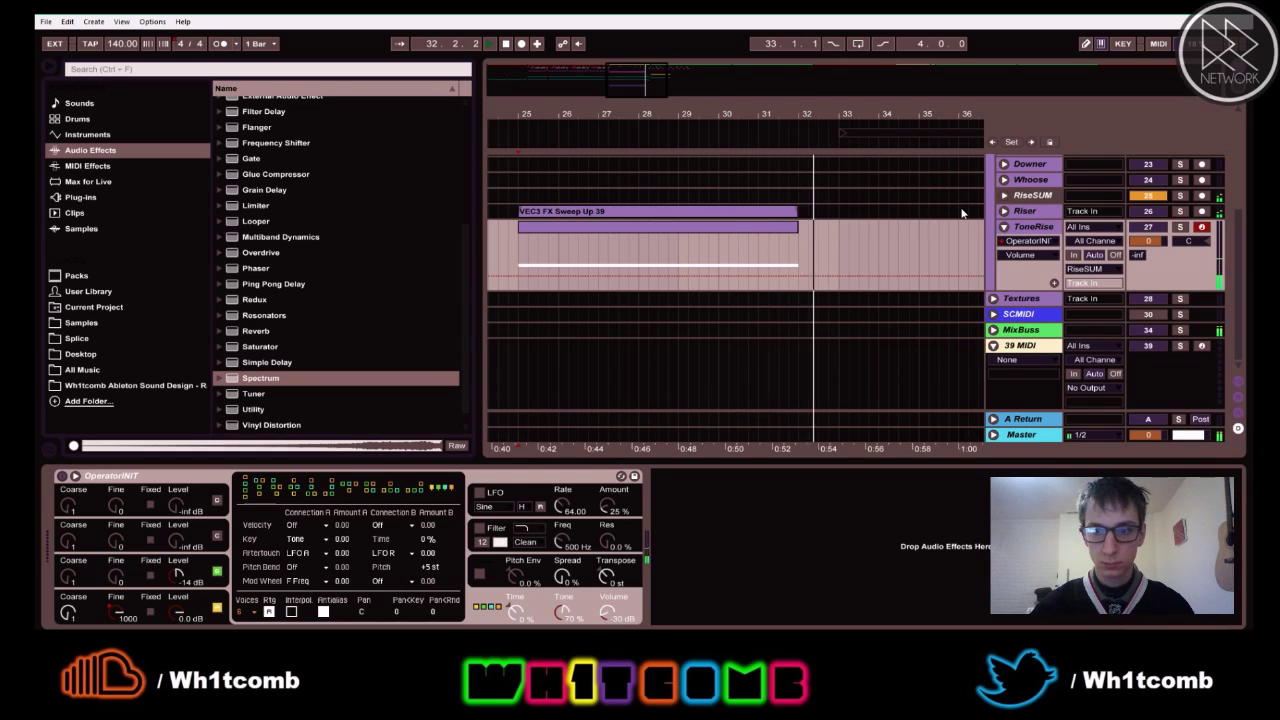
- Collapse the ToneRise track and the whole FX group
{"action": "scroll", "coordinate": [962, 212], "scroll_direction": "up", "scroll_amount": 2}
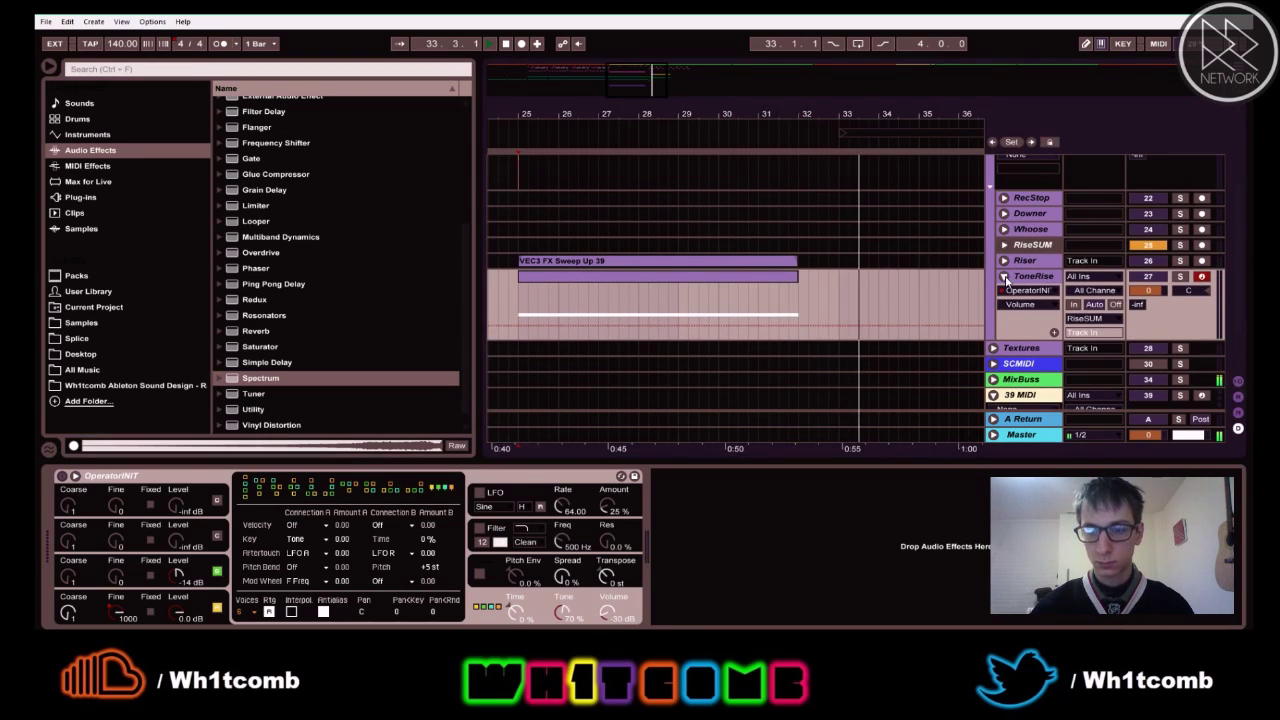
{"action": "left_click", "coordinate": [1005, 278]}
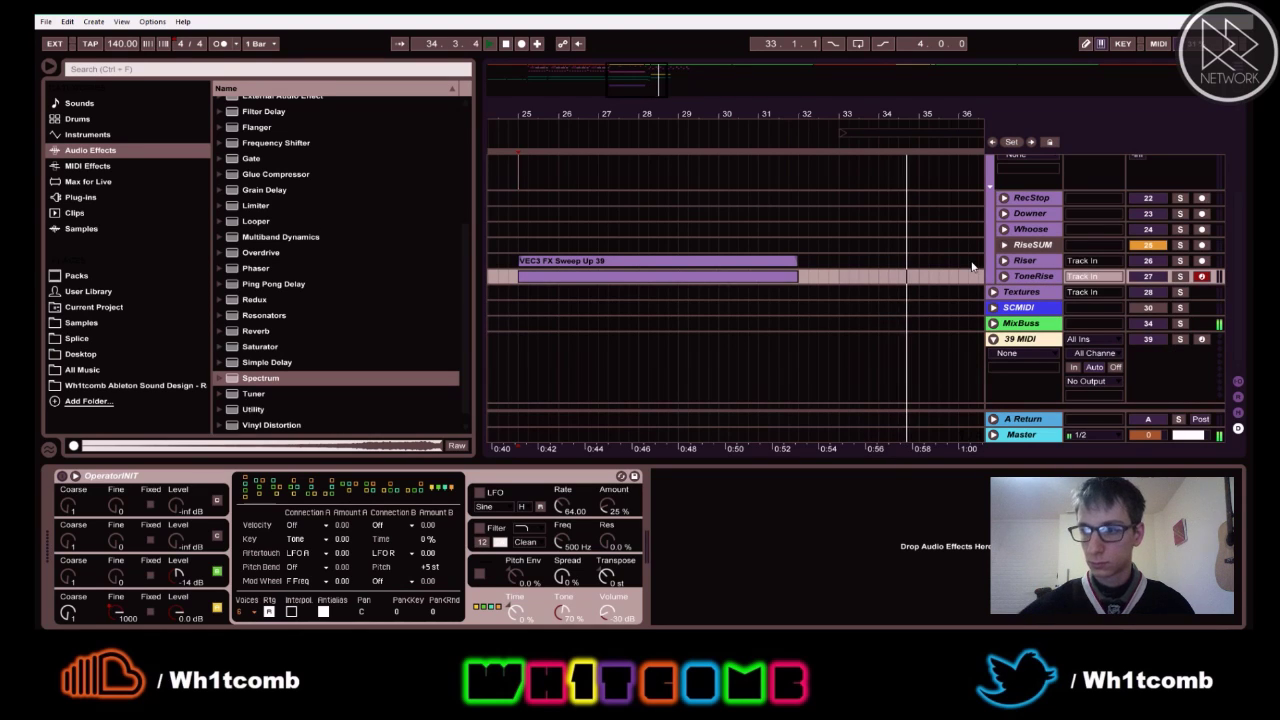
{"action": "scroll", "coordinate": [964, 224], "scroll_direction": "up", "scroll_amount": 5}
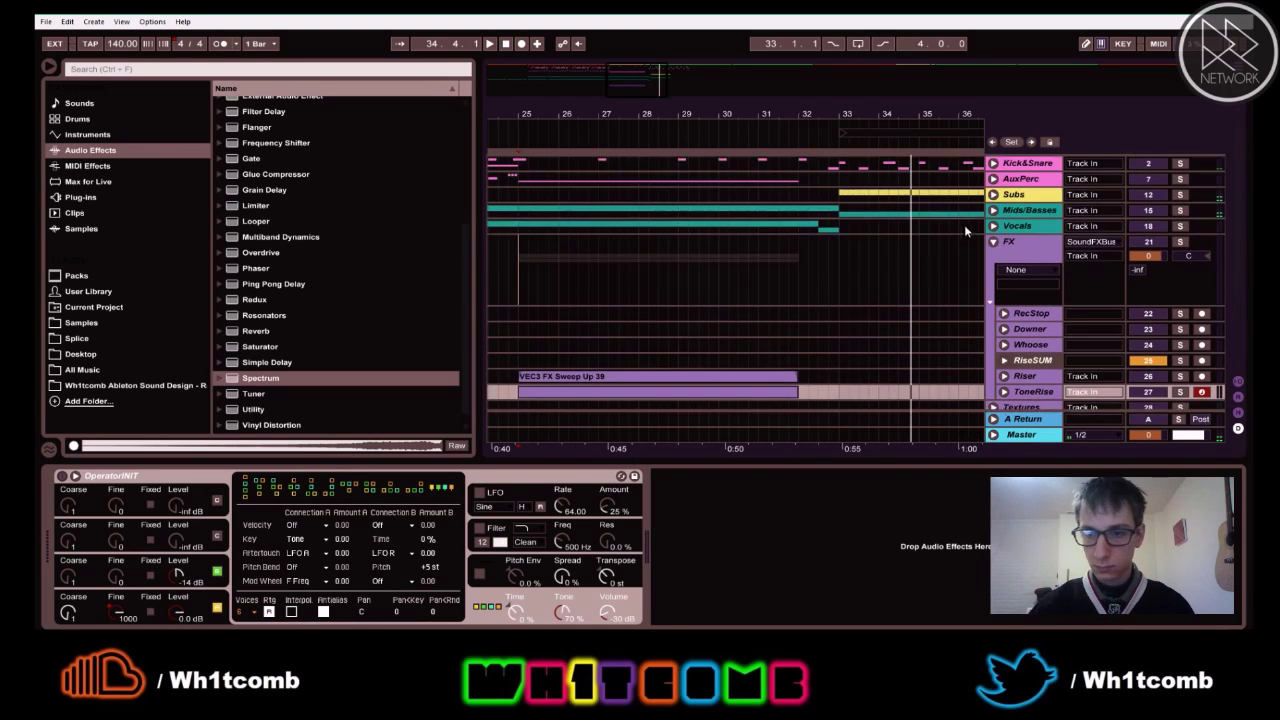
{"action": "left_click", "coordinate": [994, 256]}
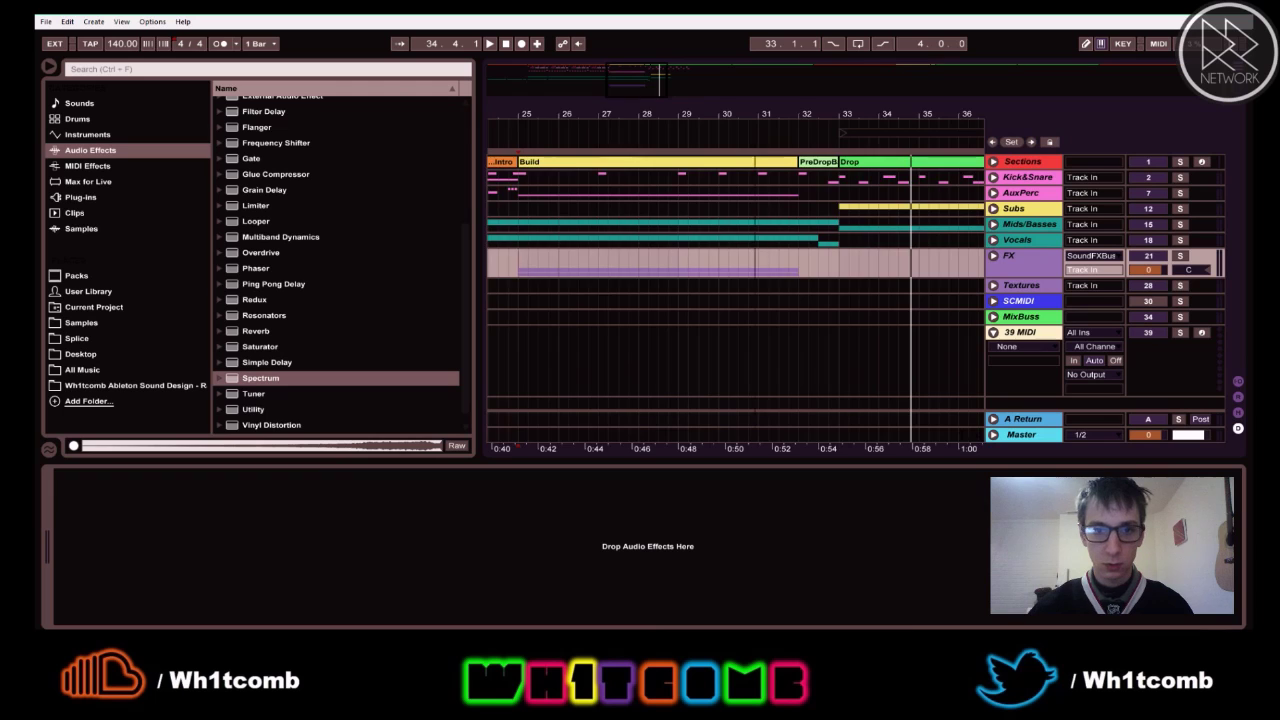
- Show the whole arrangement and play it from the beginning of the PreIntro
{"action": "left_click_drag", "start_coordinate": [755, 113], "coordinate": [768, 50]}
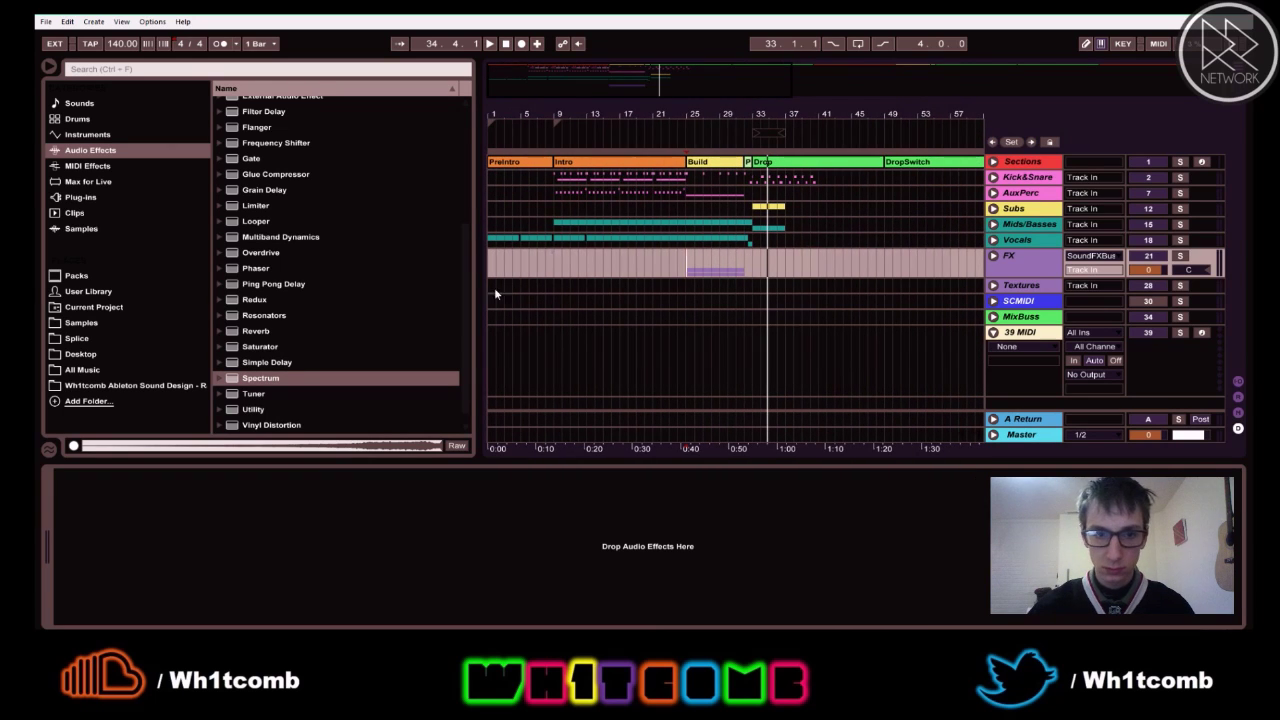
{"action": "left_click", "coordinate": [557, 262]}
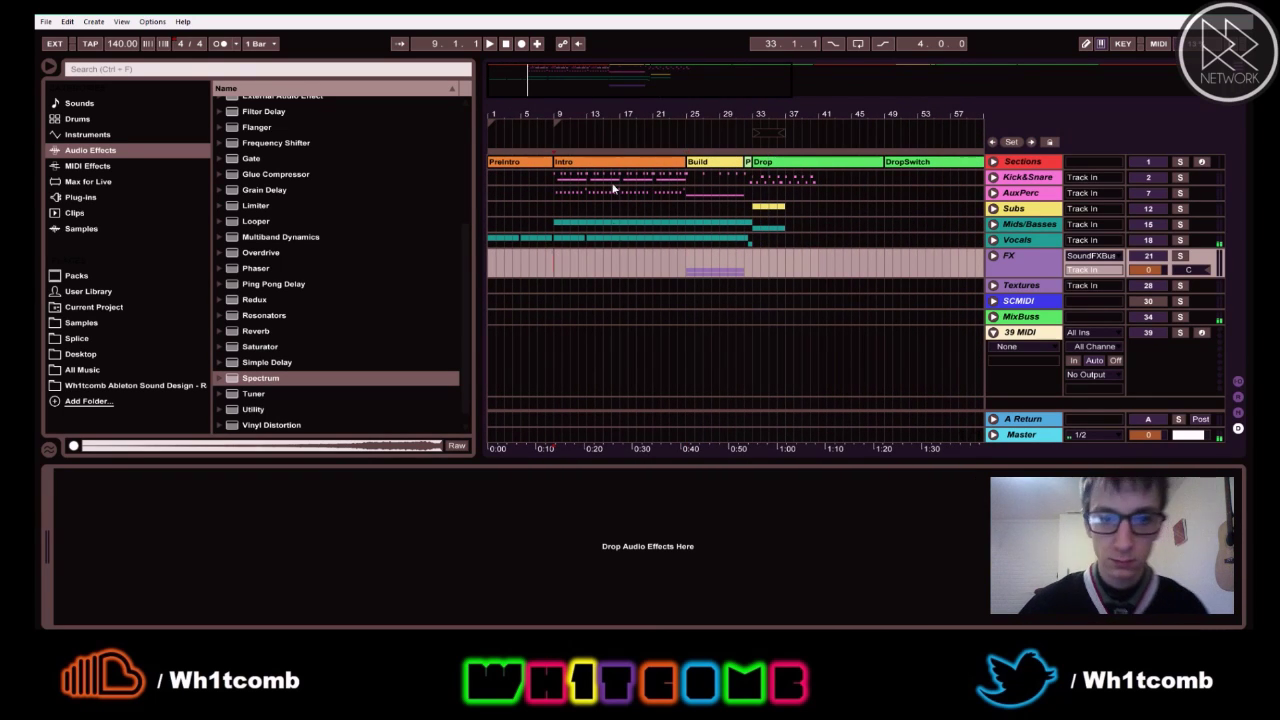
{"action": "left_click", "coordinate": [509, 46]}
{"action": "key", "text": "space"}
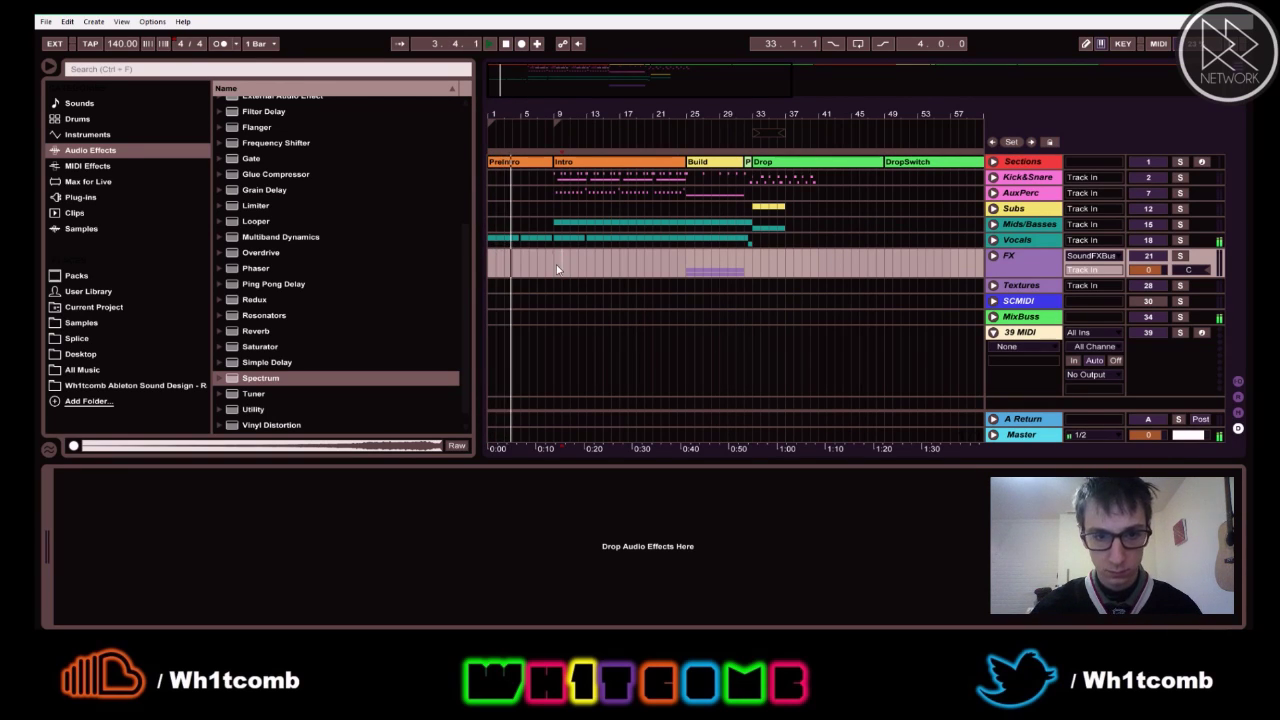
- Expand the Textures group to show its Ambience track while listening to the PreIntro and Intro
{"action": "left_click", "coordinate": [995, 287]}
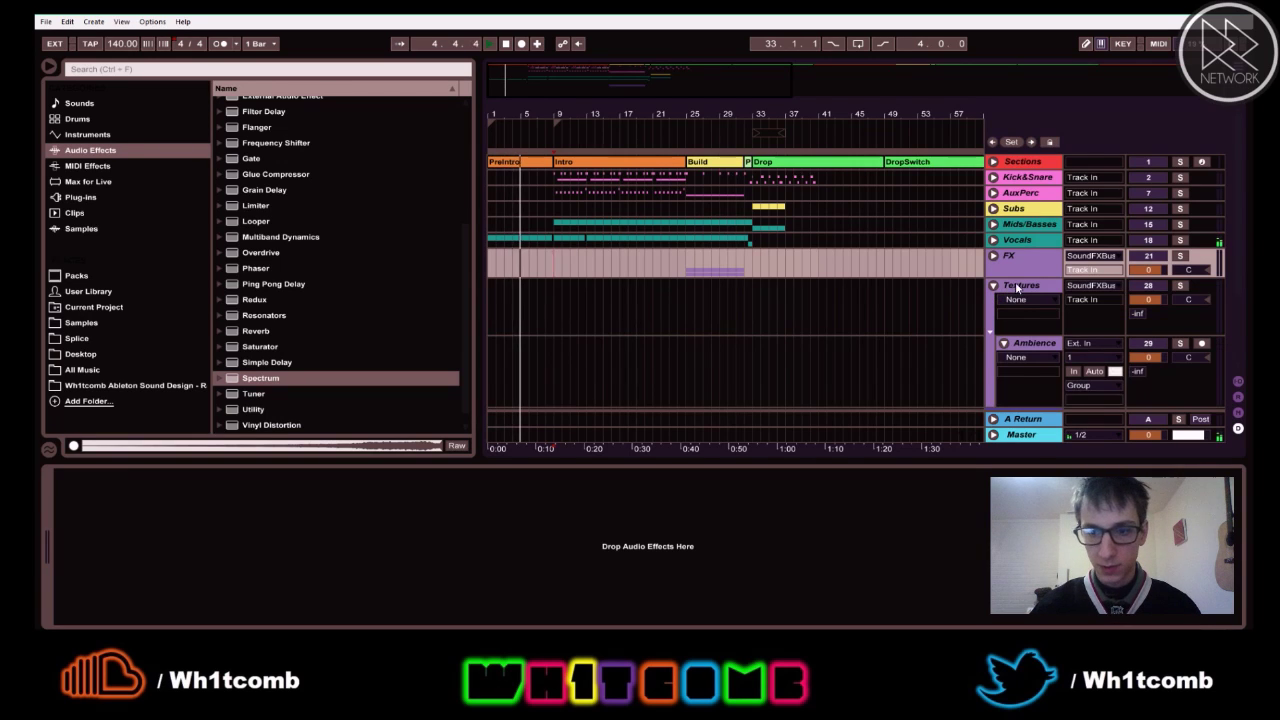
{"action": "scroll", "coordinate": [1048, 310], "scroll_direction": "down", "scroll_amount": 4}
{"action": "scroll", "coordinate": [689, 222], "scroll_direction": "up", "scroll_amount": 4}
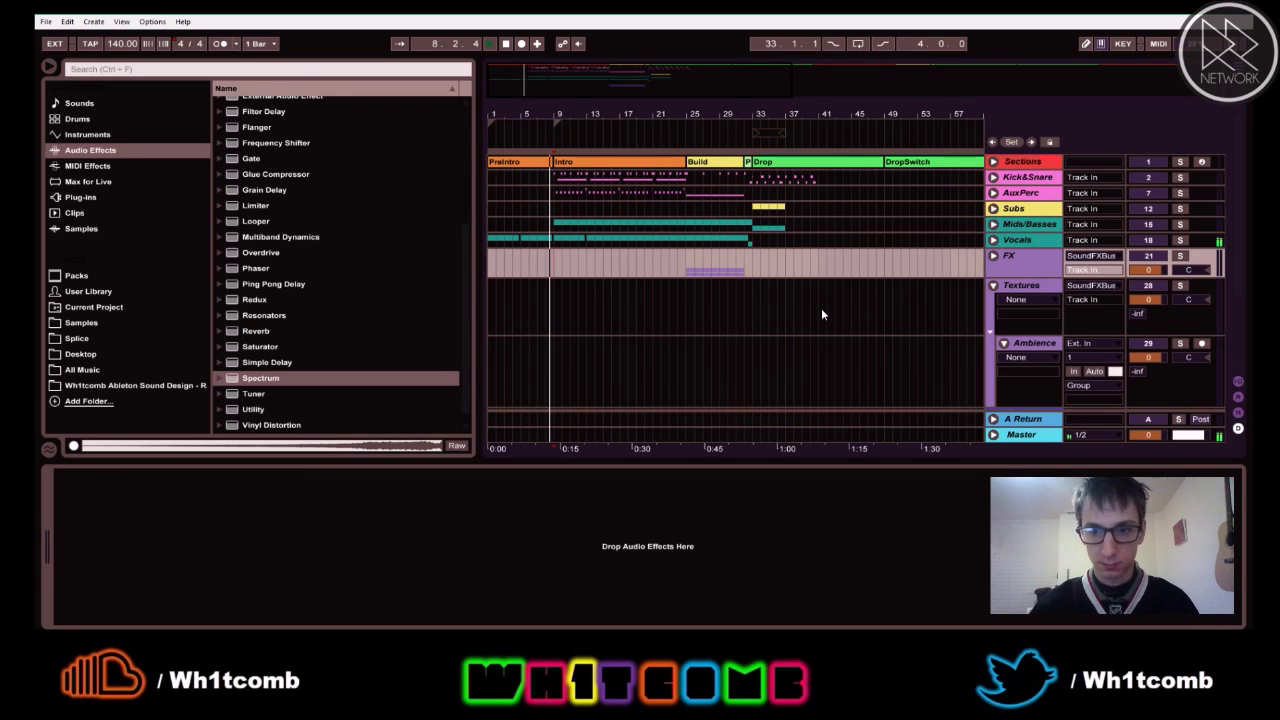
{"action": "scroll", "coordinate": [822, 313], "scroll_direction": "down", "scroll_amount": 1}
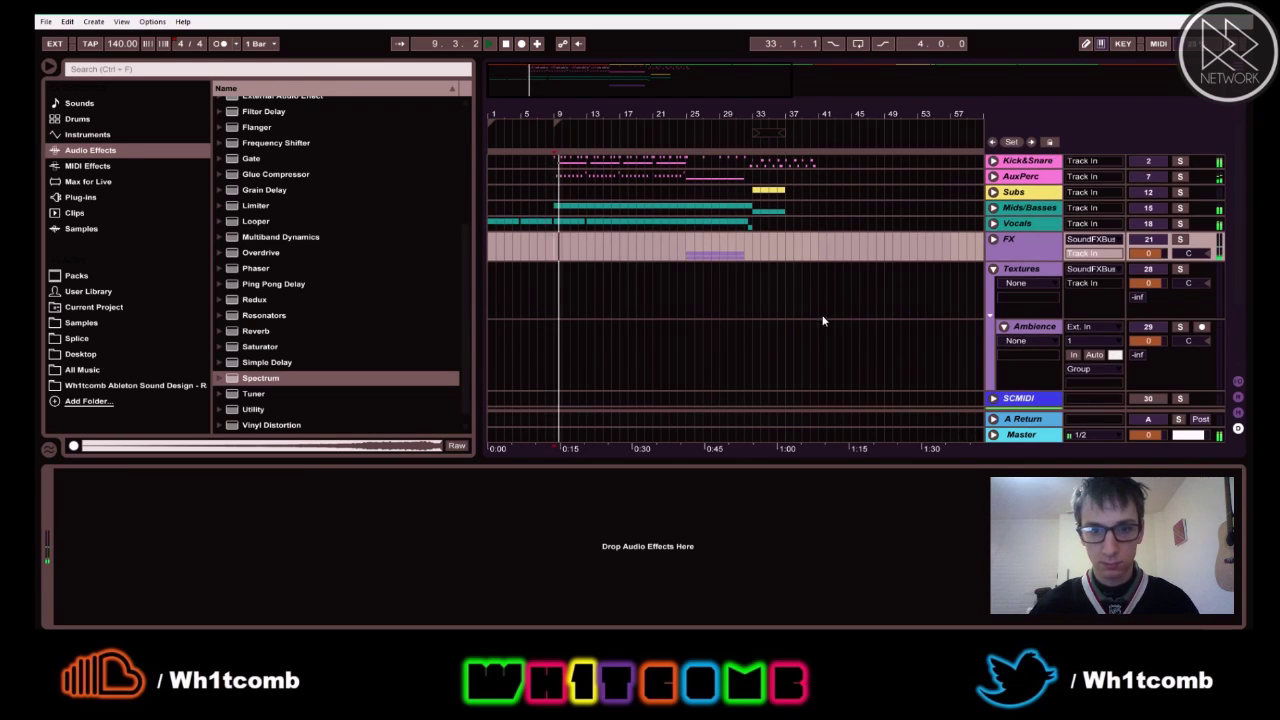
- Stop playback and collapse the VEC3 FX and House-Electro folders in the Samples library
{"action": "key", "text": "space"}
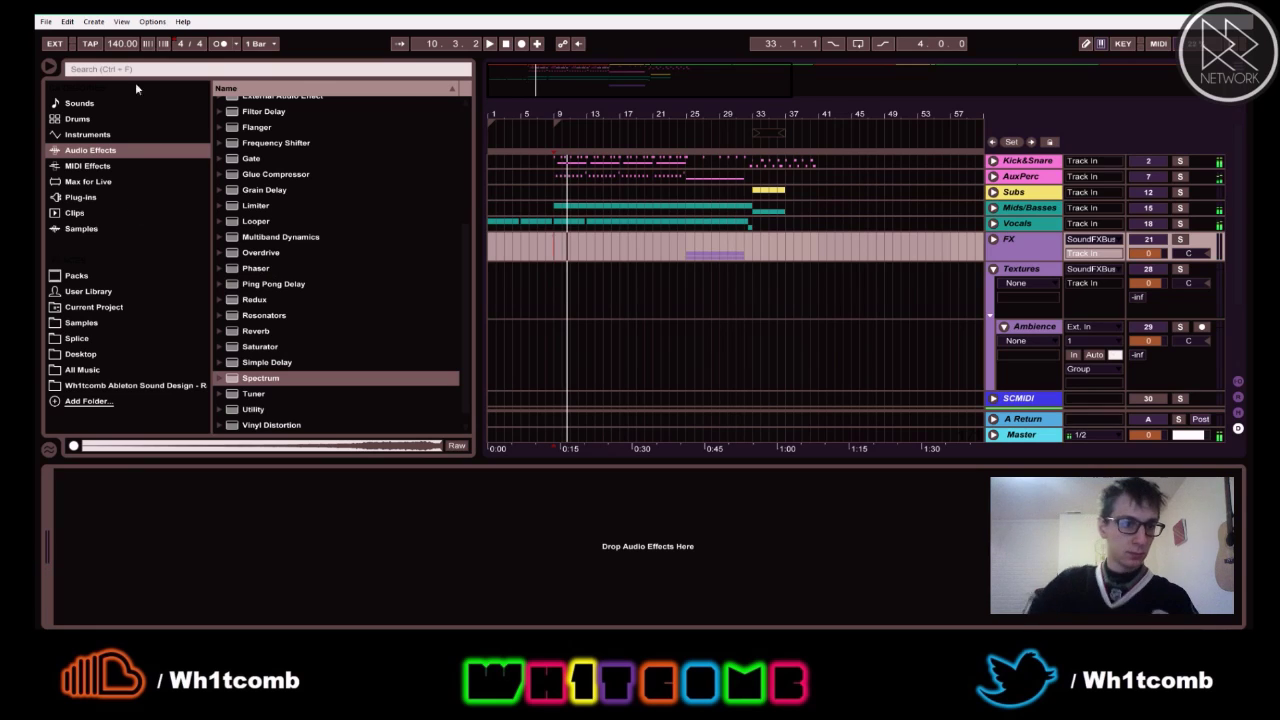
{"action": "left_click", "coordinate": [80, 370]}
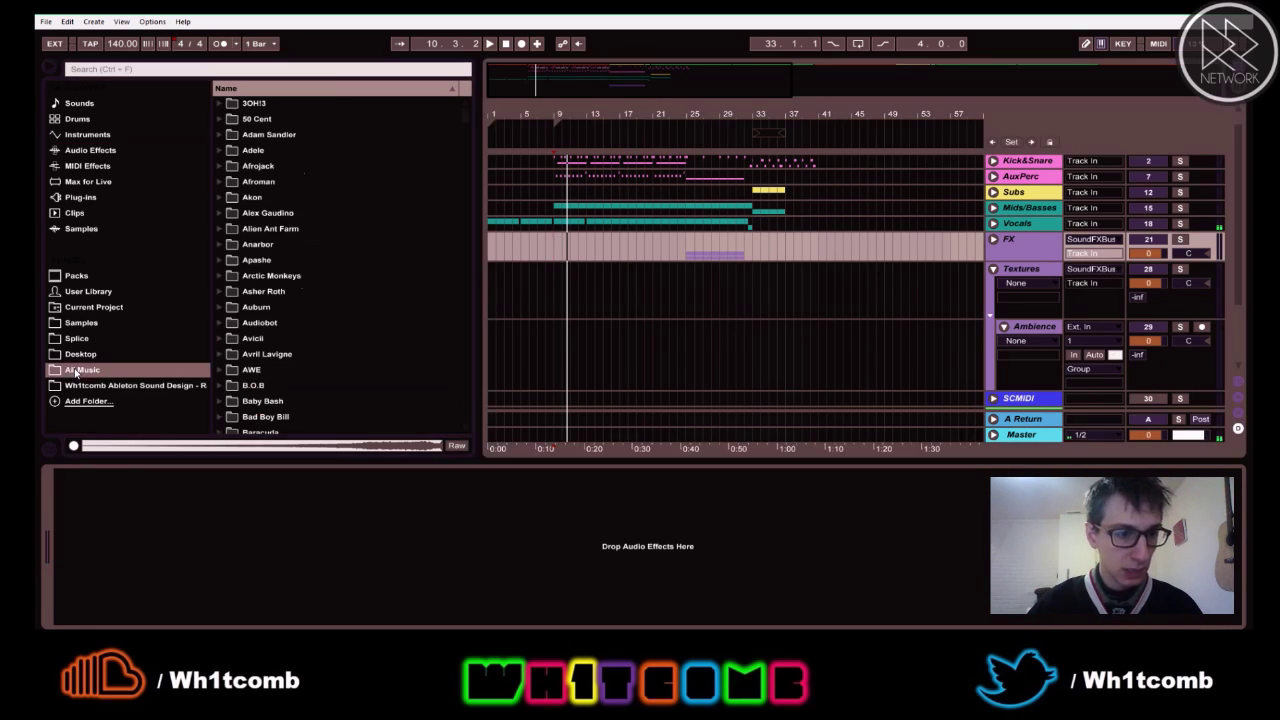
{"action": "scroll", "coordinate": [318, 205], "scroll_direction": "down", "scroll_amount": 4}
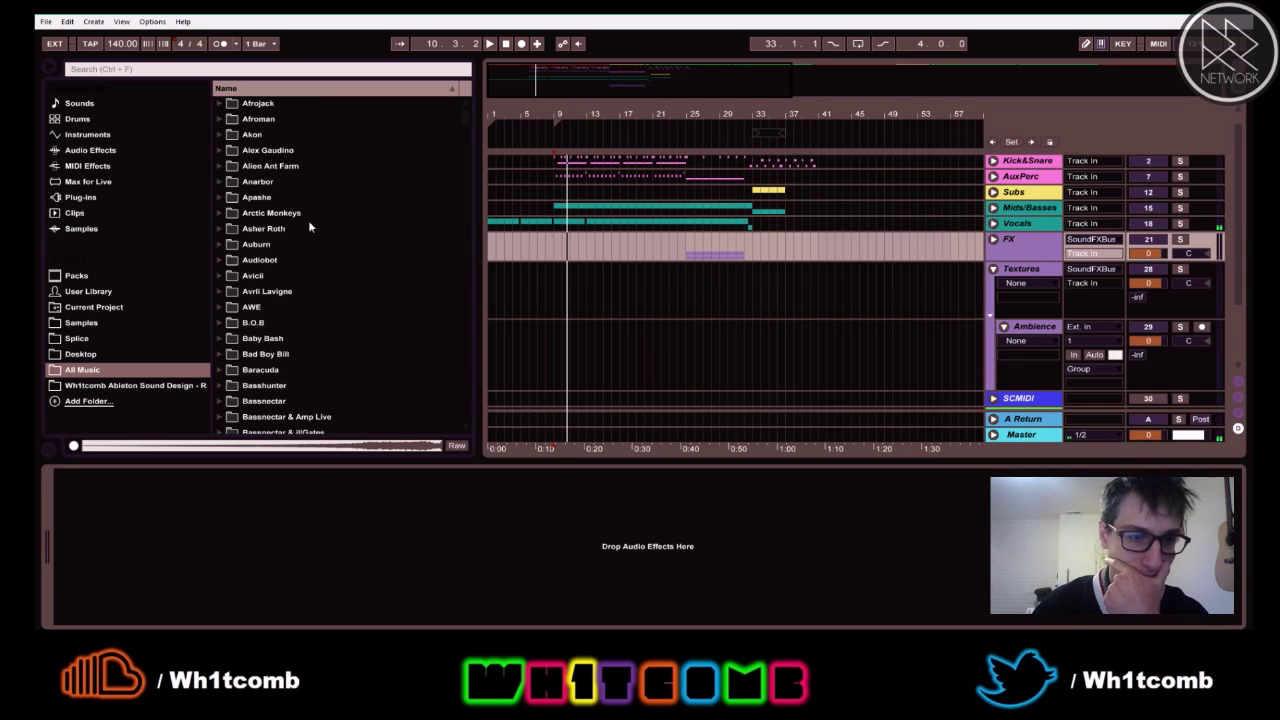
{"action": "left_click", "coordinate": [76, 324]}
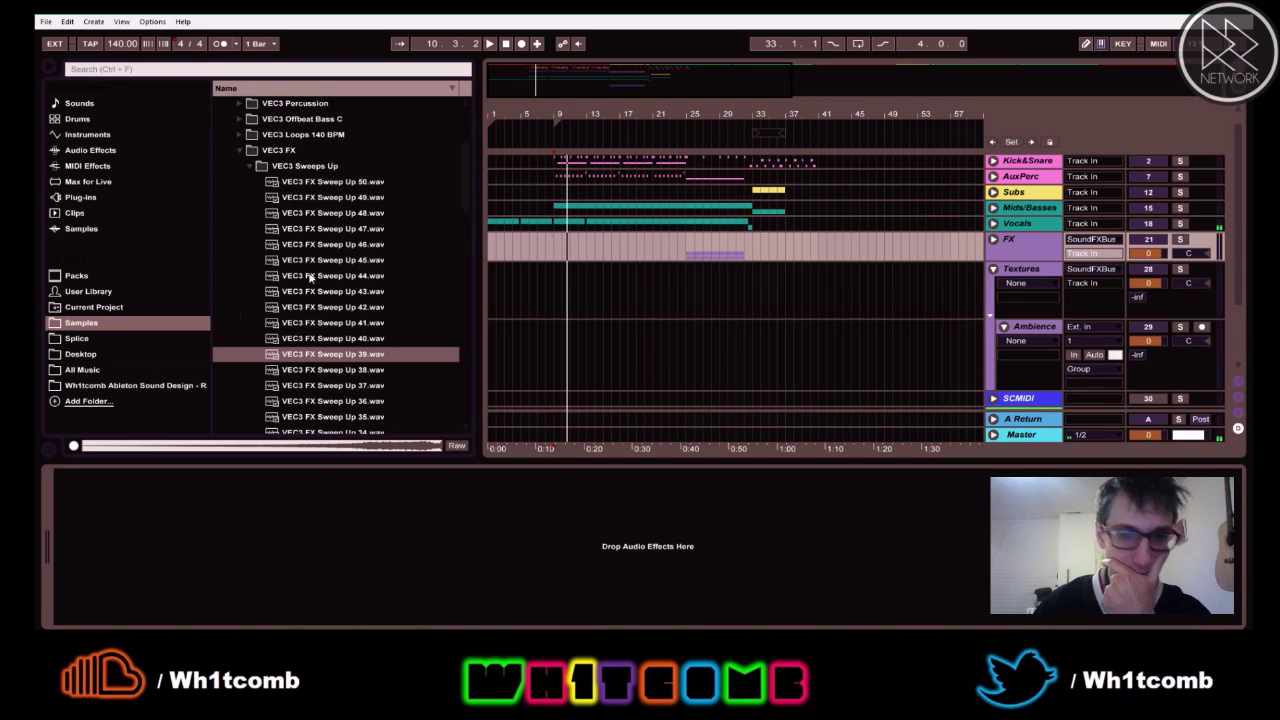
{"action": "left_click", "coordinate": [239, 150]}
{"action": "scroll", "coordinate": [237, 158], "scroll_direction": "up", "scroll_amount": 1}
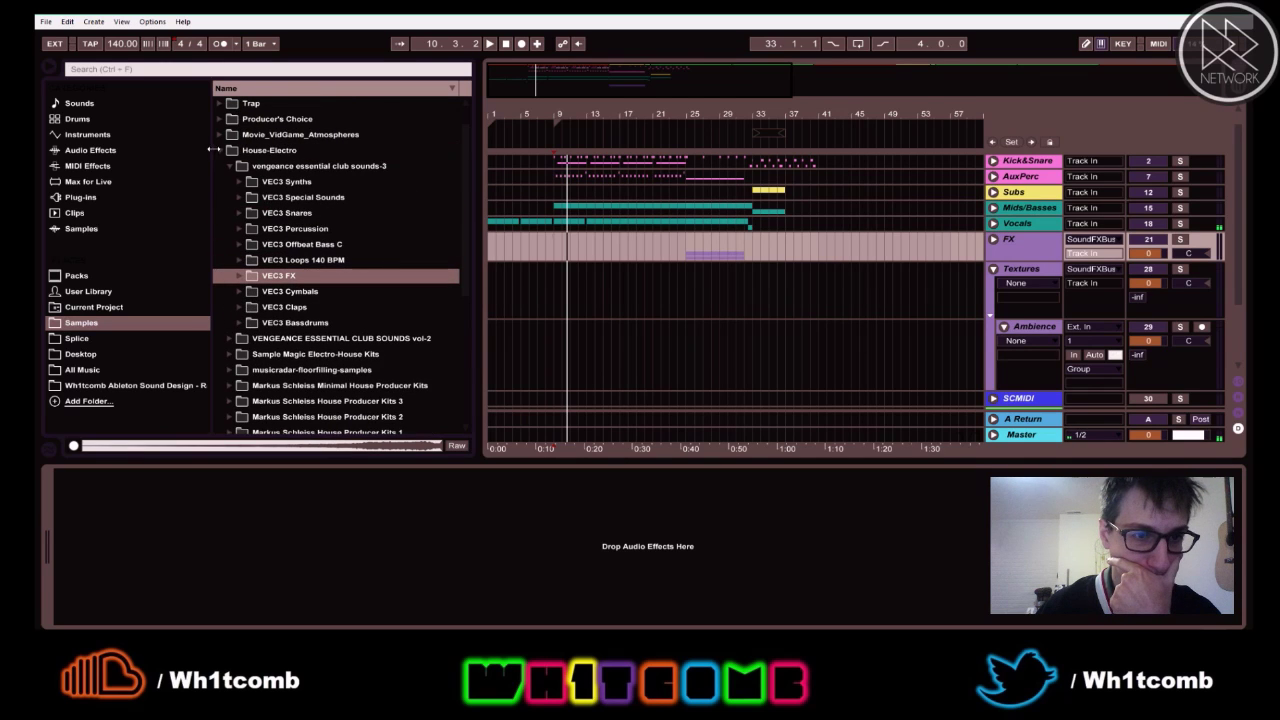
{"action": "left_click", "coordinate": [218, 152]}
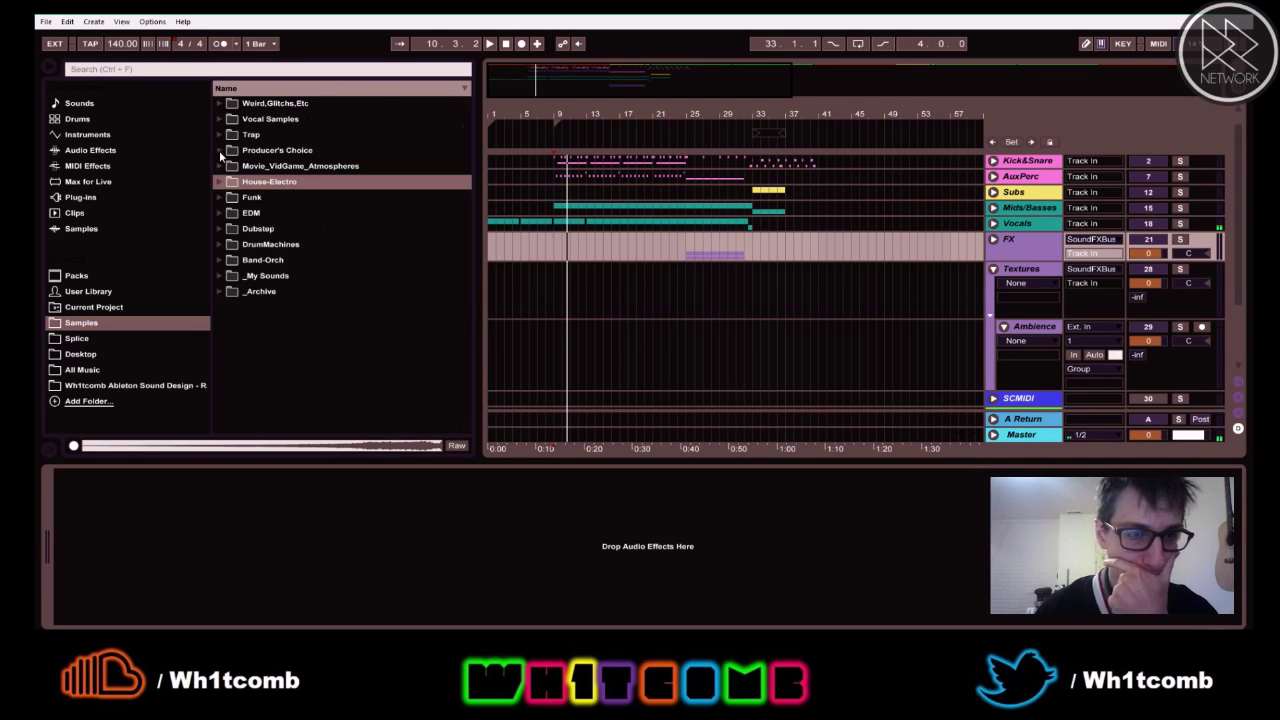
- Open the Textures folder of musicradar-atmospheric-samples-2 inside Movie_VidGame_Atmospheres, Atmospheric
{"action": "left_click", "coordinate": [219, 215]}
{"action": "left_click", "coordinate": [219, 215]}
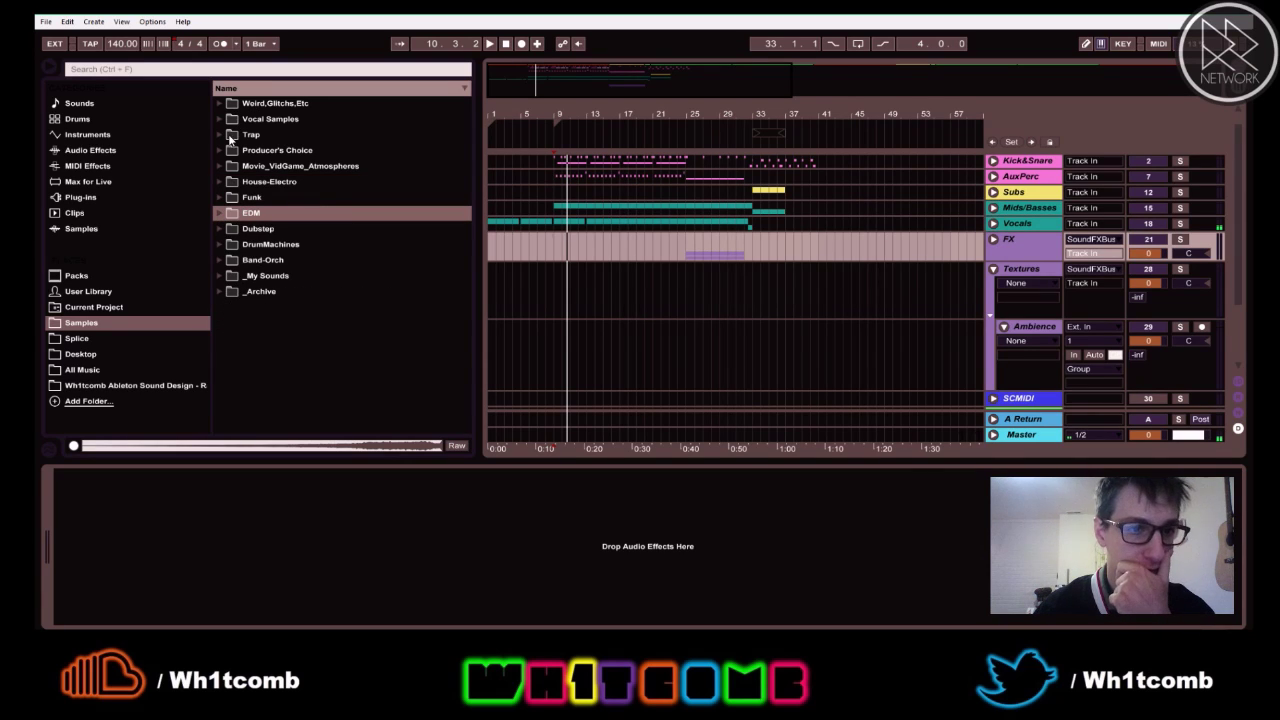
{"action": "left_click", "coordinate": [219, 167]}
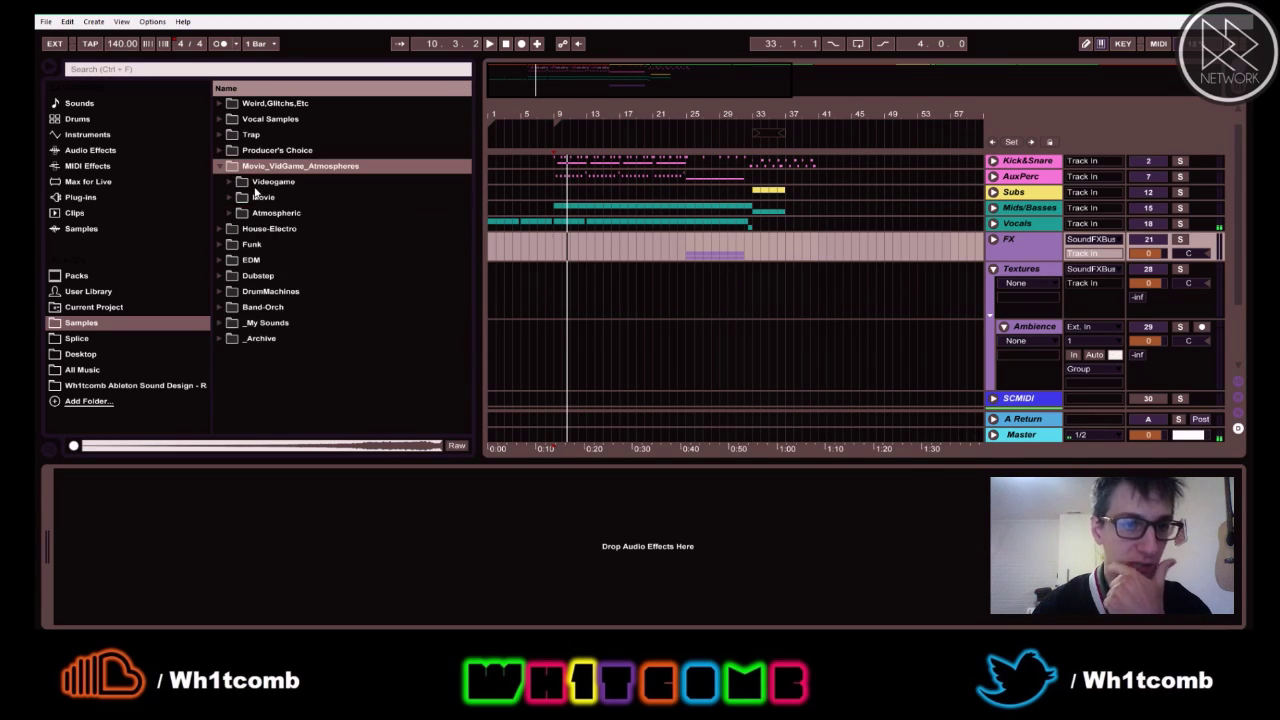
{"action": "left_click", "coordinate": [232, 213]}
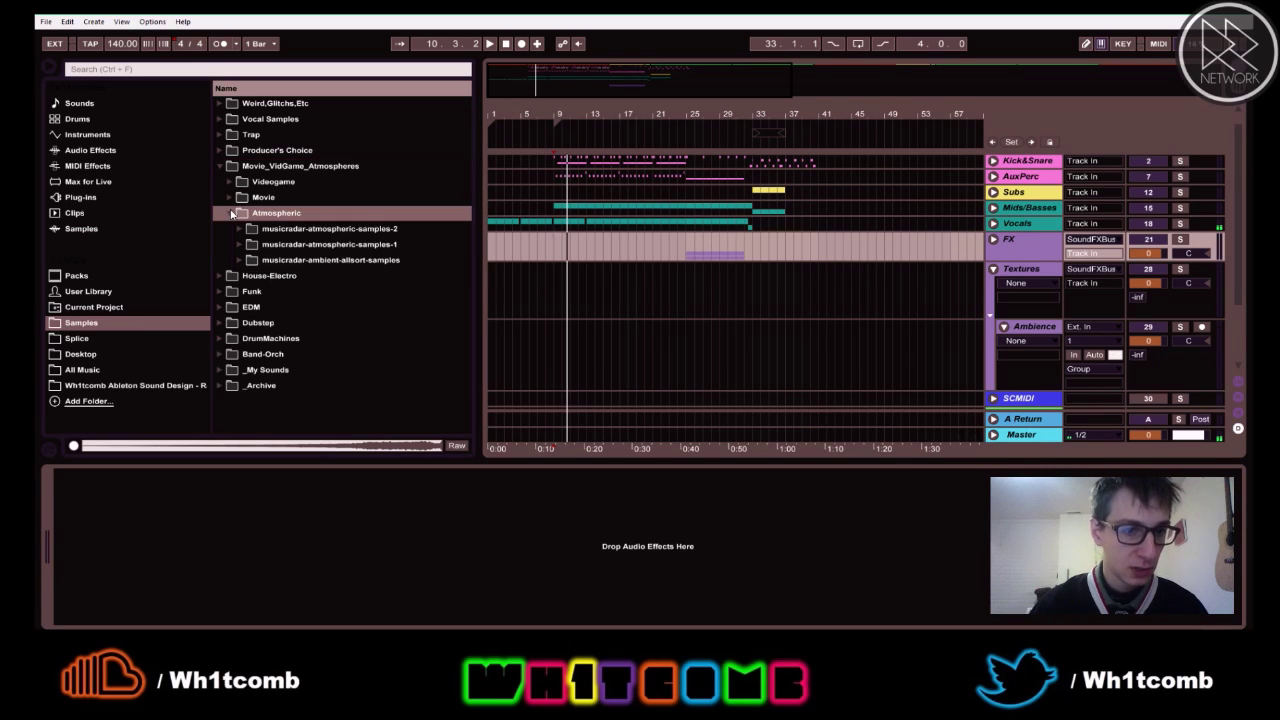
{"action": "left_click", "coordinate": [241, 228]}
{"action": "scroll", "coordinate": [263, 250], "scroll_direction": "down", "scroll_amount": 1}
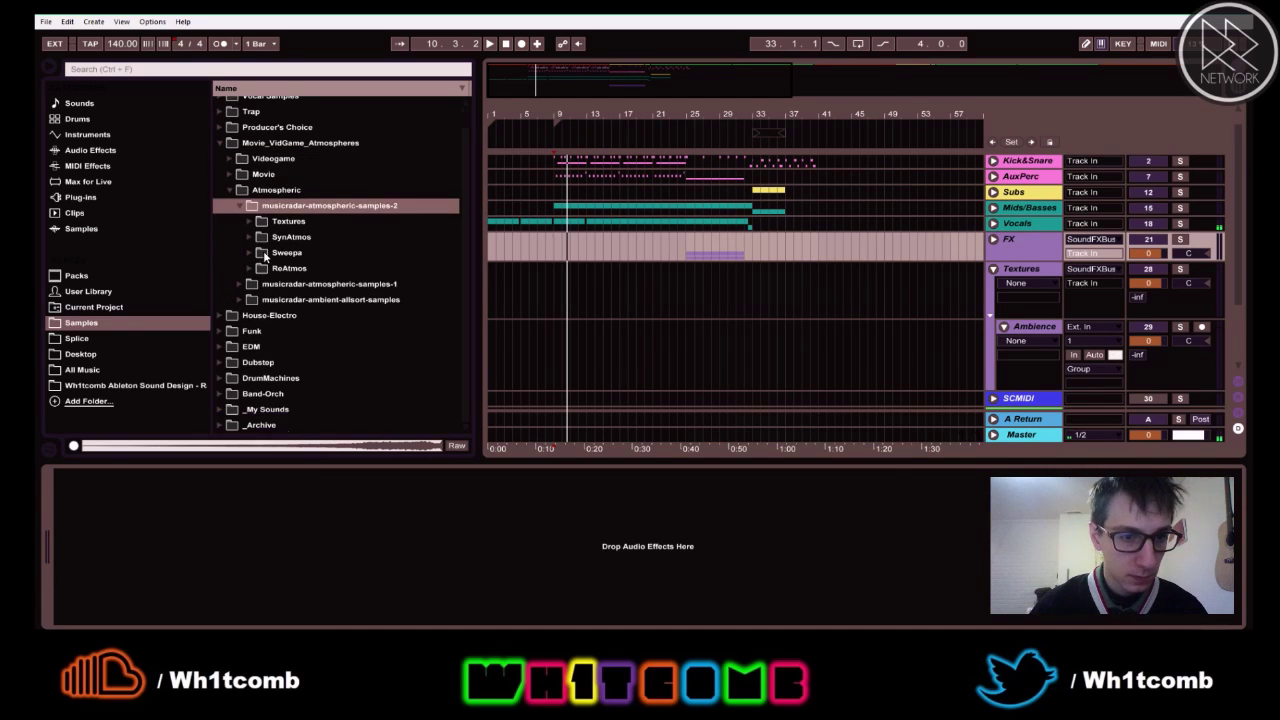
{"action": "left_click", "coordinate": [247, 219]}
- Preview WindMiller, WhoDoctor and wavebyebye, and close the Textures and Atmospheric folders
{"action": "left_click", "coordinate": [307, 269]}
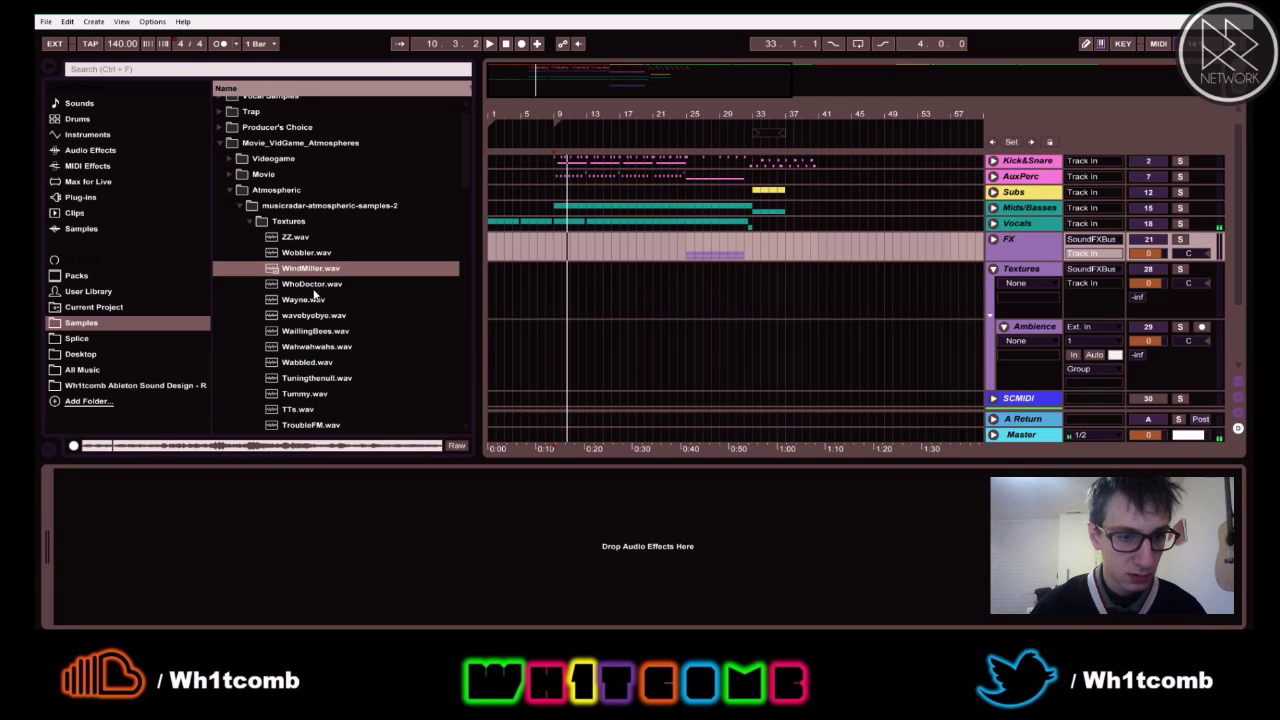
{"action": "left_click", "coordinate": [312, 286]}
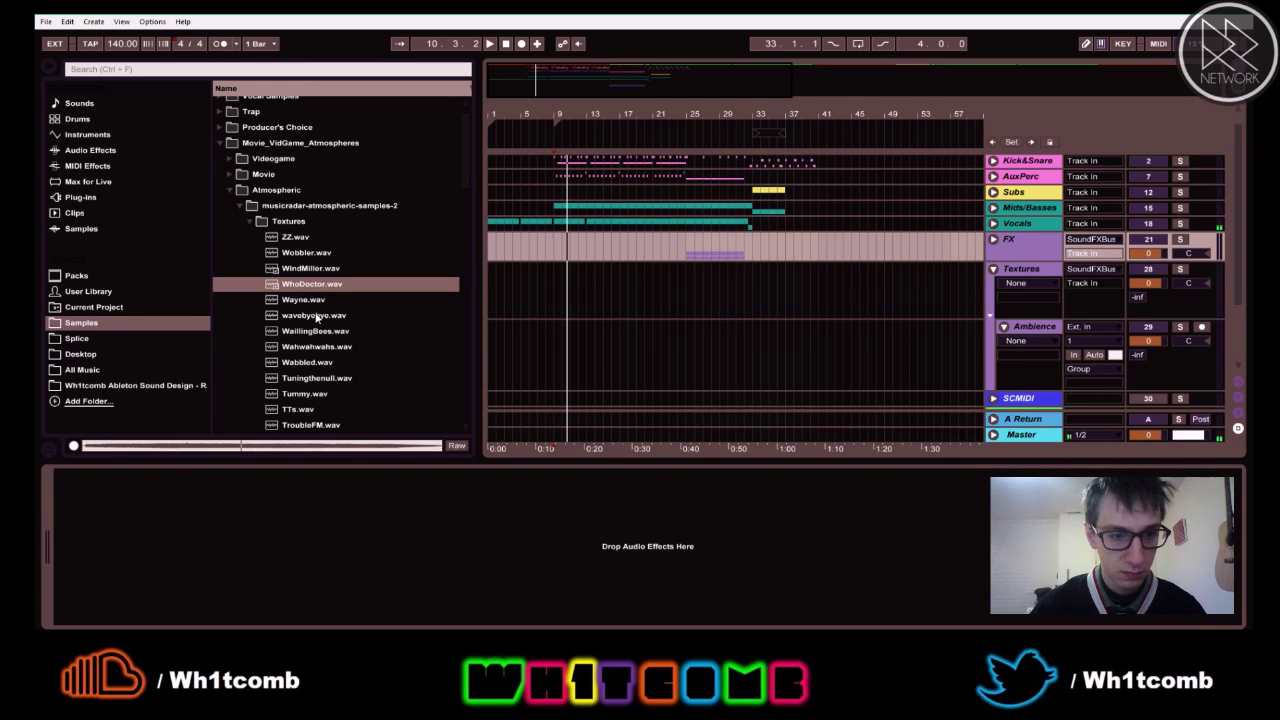
{"action": "left_click", "coordinate": [316, 318]}
{"action": "left_click", "coordinate": [250, 221]}
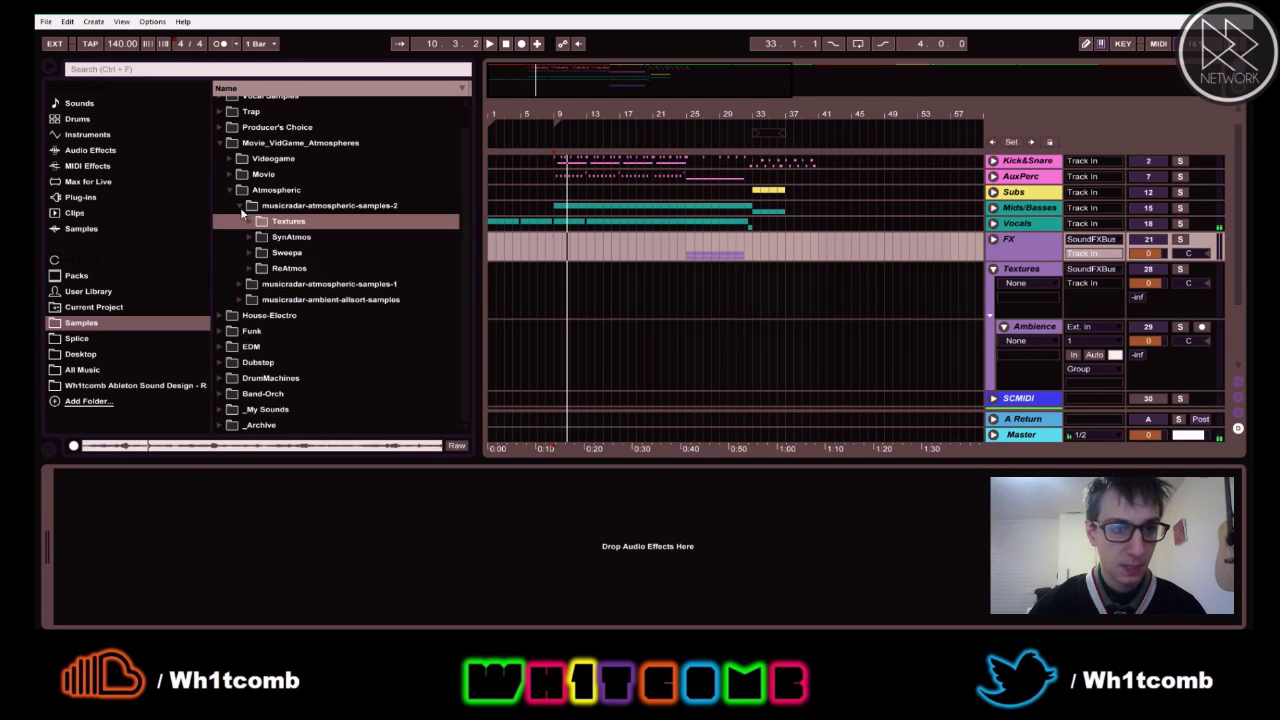
{"action": "left_click", "coordinate": [231, 191]}
- Open the Period Backgrounds folder within the Movie folder's Sony Picture Sounds collection
{"action": "left_click", "coordinate": [231, 198]}
{"action": "scroll", "coordinate": [294, 242], "scroll_direction": "down", "scroll_amount": 1}
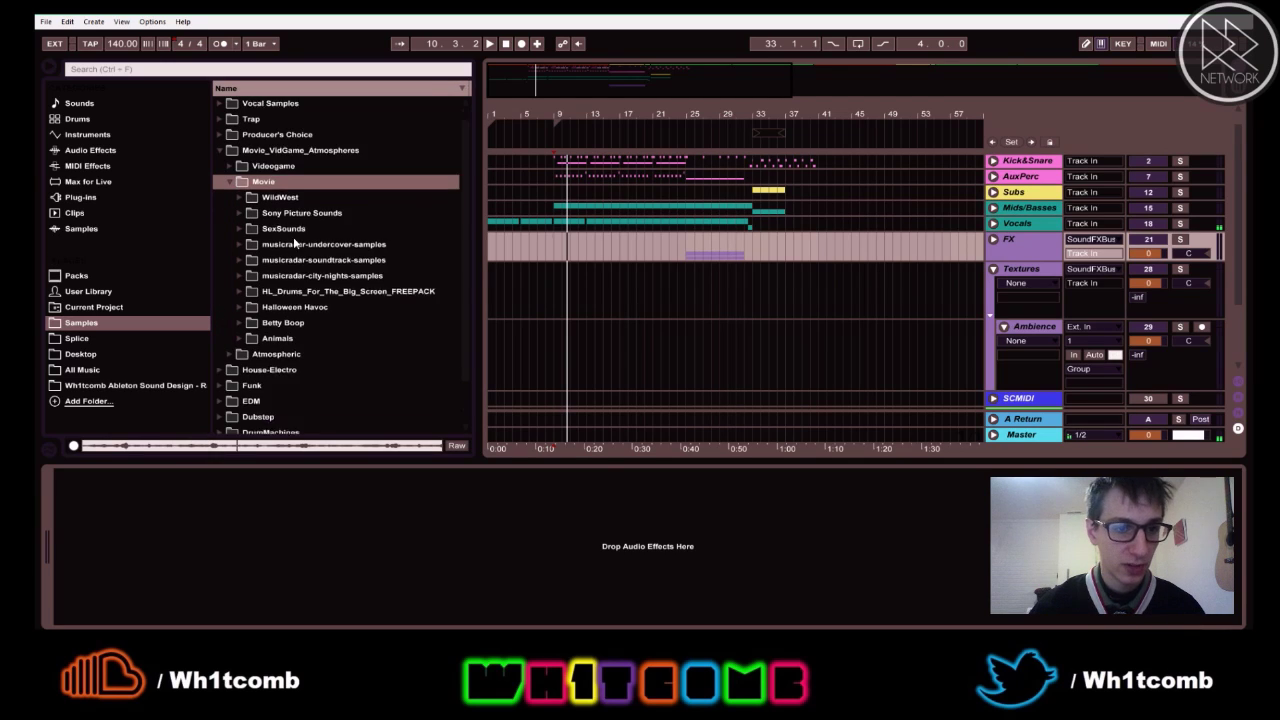
{"action": "scroll", "coordinate": [294, 243], "scroll_direction": "down", "scroll_amount": 2}
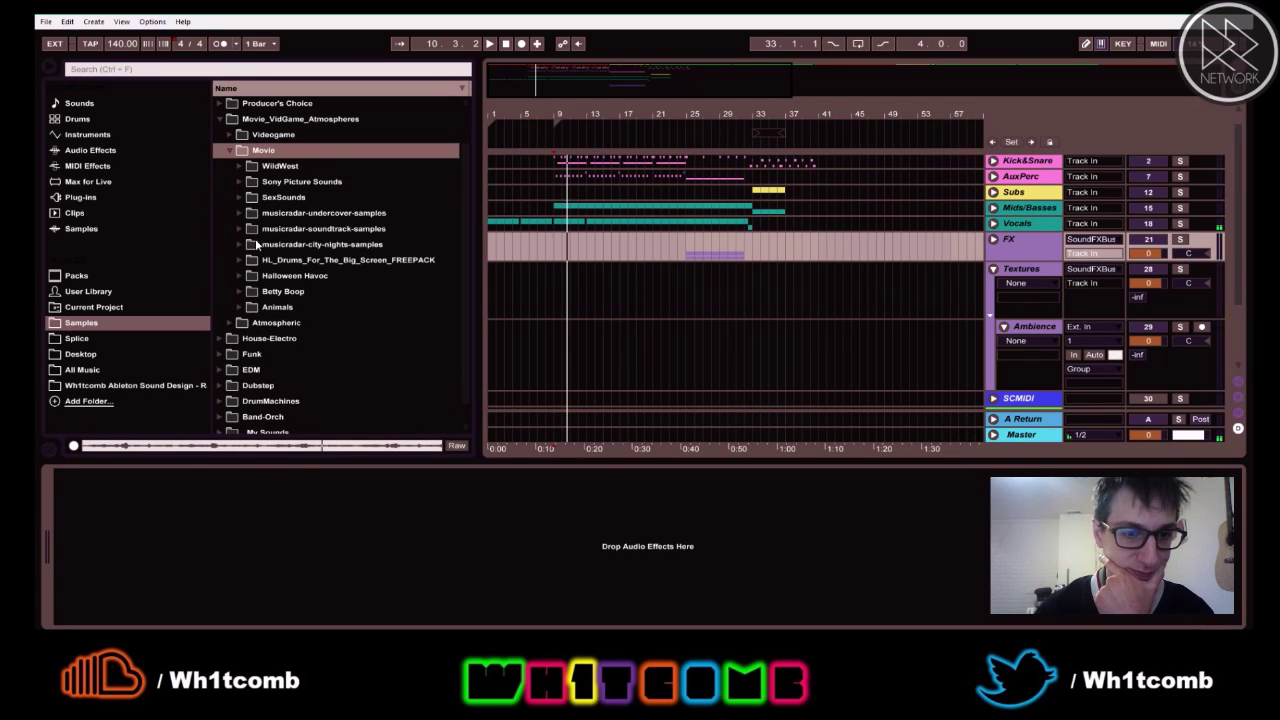
{"action": "left_click", "coordinate": [245, 183]}
{"action": "scroll", "coordinate": [252, 200], "scroll_direction": "down", "scroll_amount": 4}
{"action": "scroll", "coordinate": [260, 219], "scroll_direction": "down", "scroll_amount": 7}
{"action": "scroll", "coordinate": [262, 233], "scroll_direction": "down", "scroll_amount": 4}
{"action": "scroll", "coordinate": [262, 232], "scroll_direction": "down", "scroll_amount": 1}
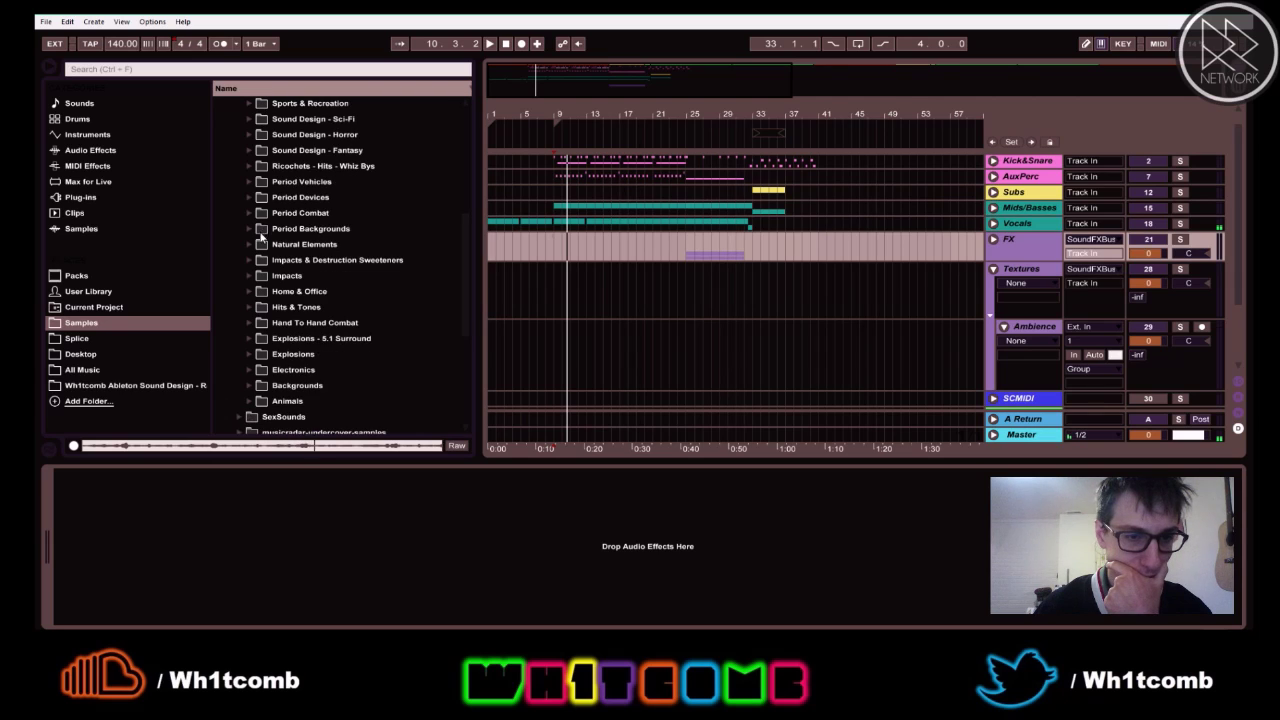
{"action": "left_click", "coordinate": [245, 230]}
{"action": "scroll", "coordinate": [343, 263], "scroll_direction": "down", "scroll_amount": 3}
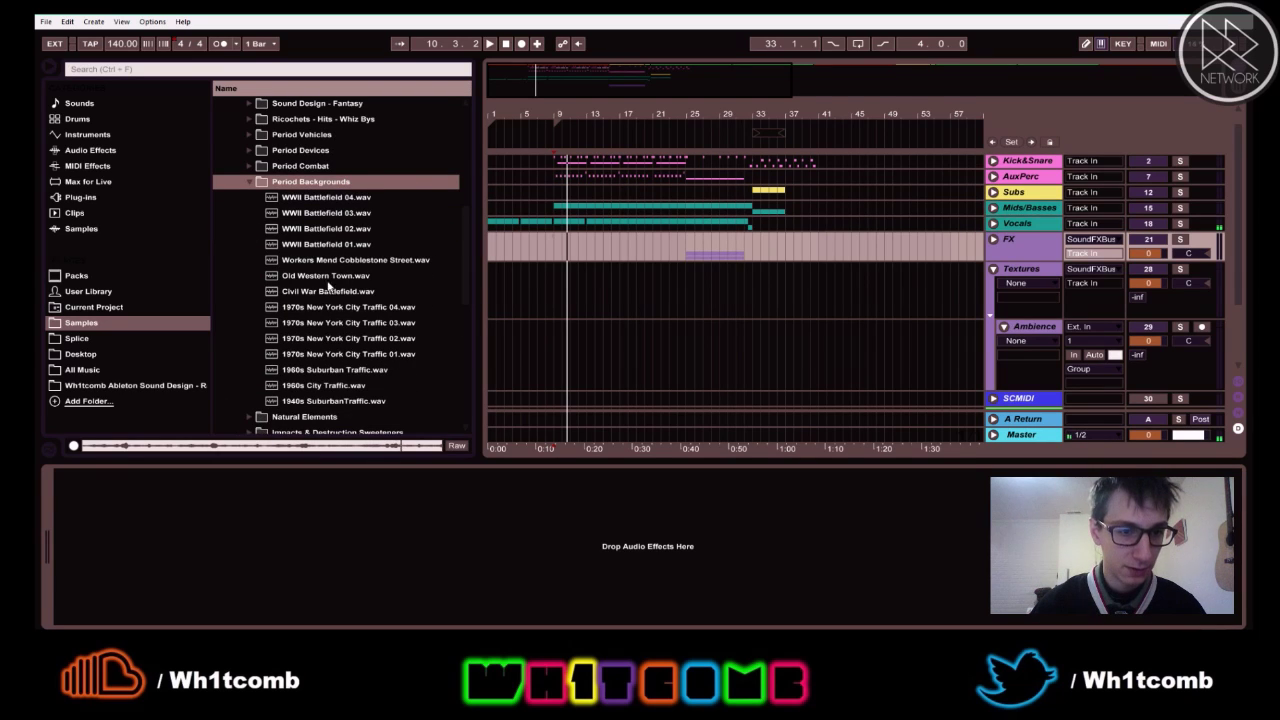
- Preview the 1970s New York City Traffic 04 and 1940s SuburbanTraffic samples
{"action": "left_click", "coordinate": [313, 310]}
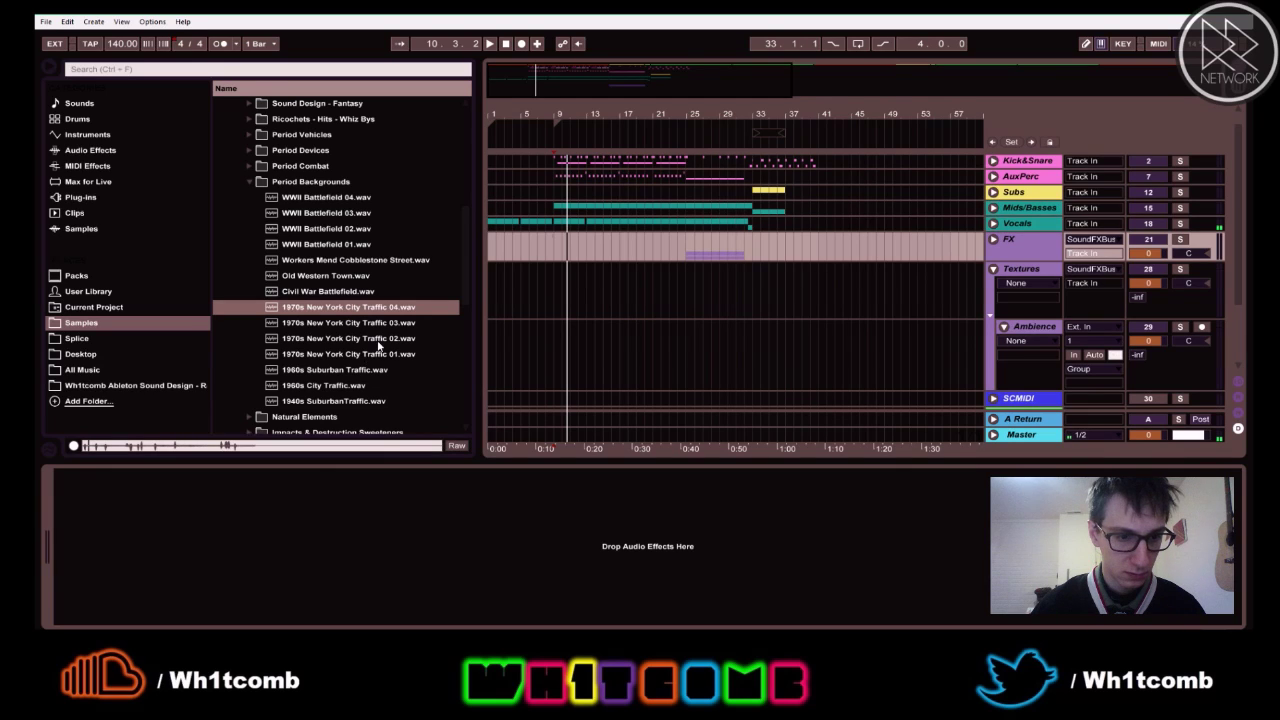
{"action": "scroll", "coordinate": [381, 343], "scroll_direction": "down", "scroll_amount": 1}
{"action": "left_click", "coordinate": [322, 386]}
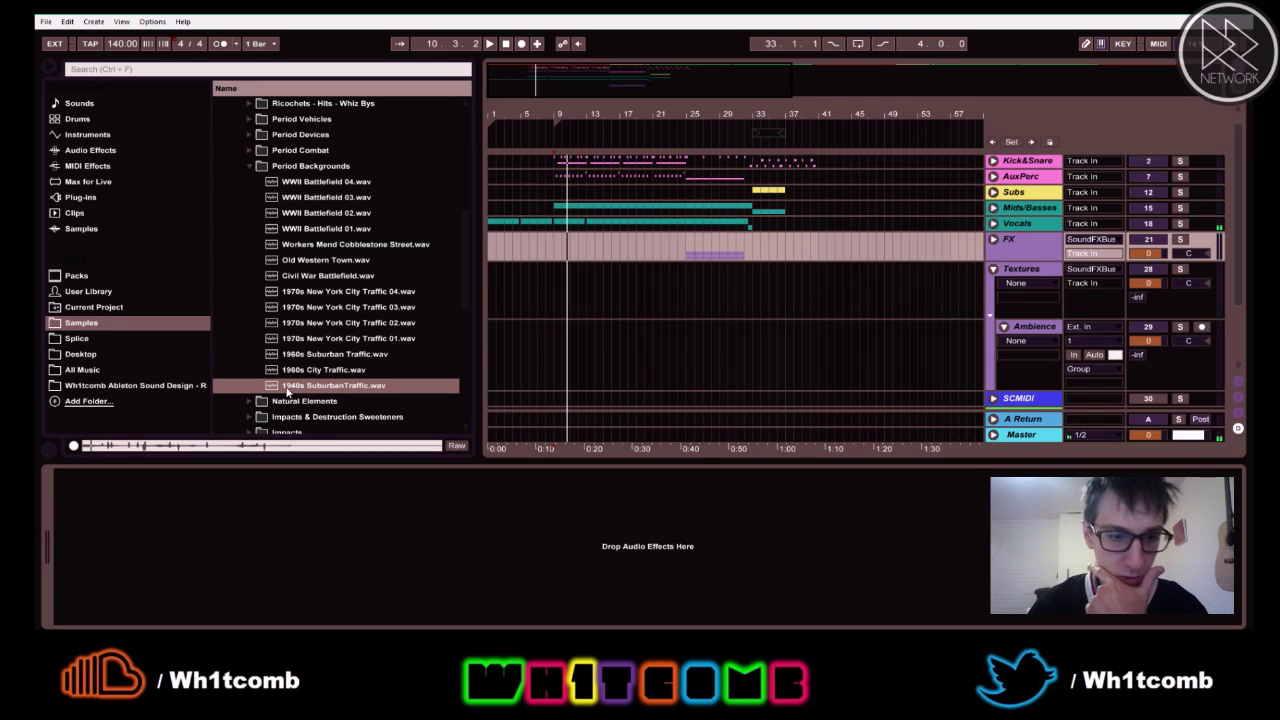
- Try 1940s SuburbanTraffic on the Ambience track from bar 9, shortened to about bar 35, and delete the clip after listening
{"action": "left_click_drag", "start_coordinate": [375, 385], "coordinate": [557, 337]}
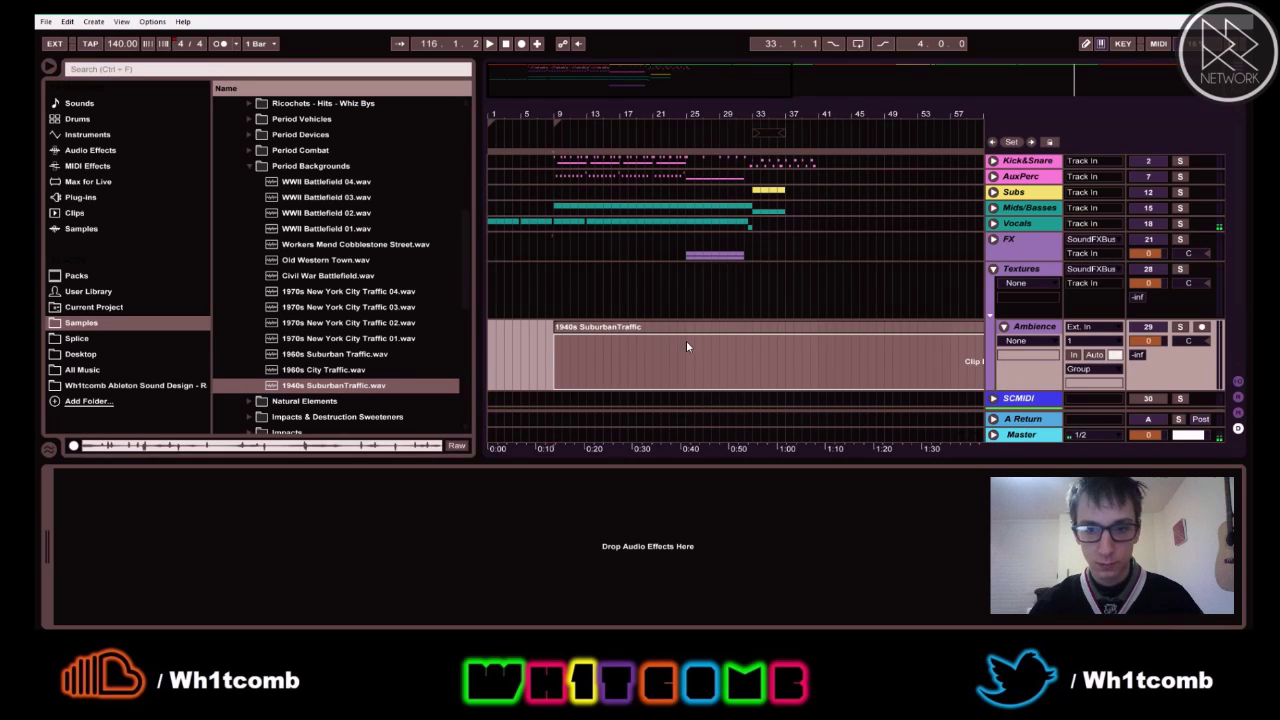
{"action": "key", "text": "space"}
{"action": "left_click_drag", "start_coordinate": [628, 113], "coordinate": [573, 113]}
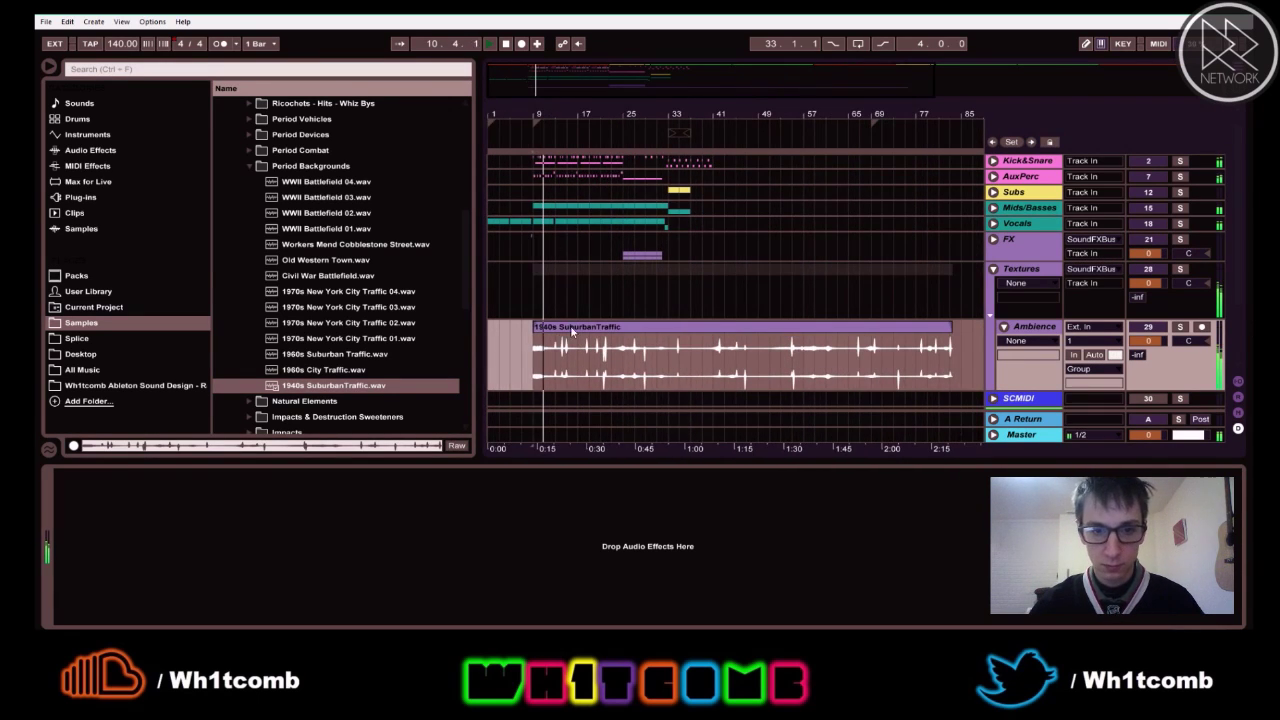
{"action": "left_click_drag", "start_coordinate": [948, 327], "coordinate": [679, 330]}
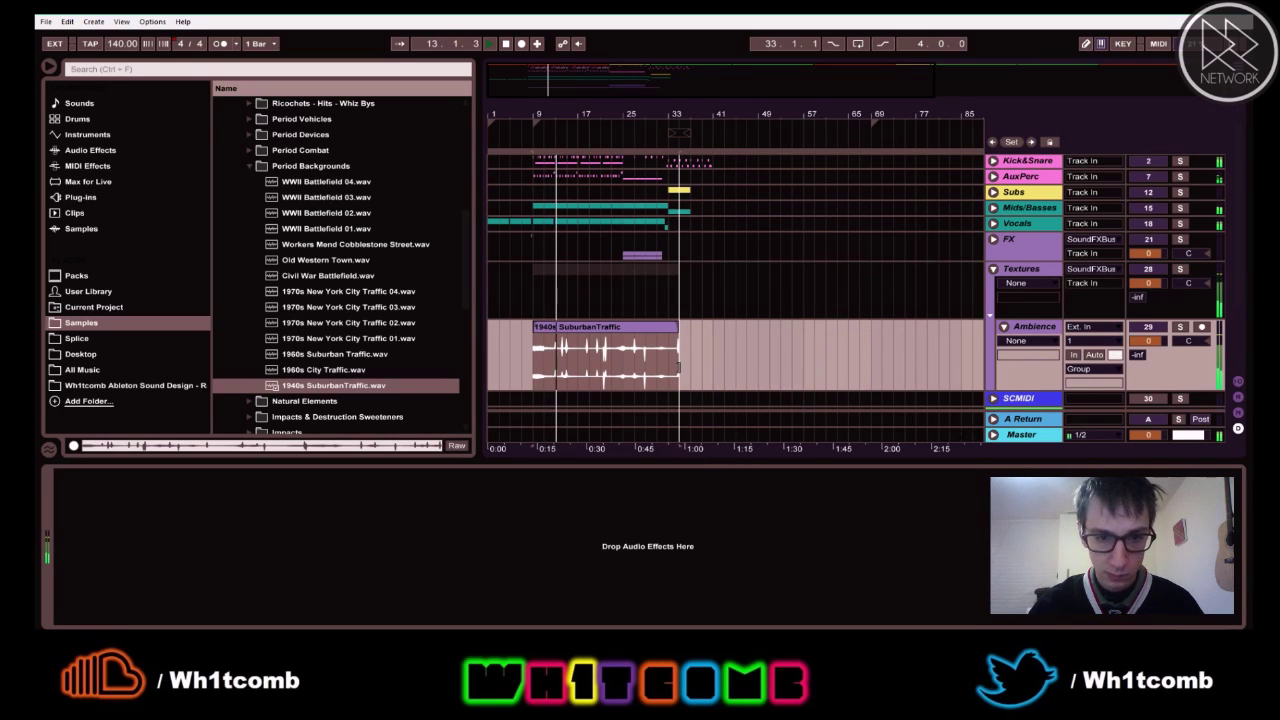
{"action": "key", "text": "space"}
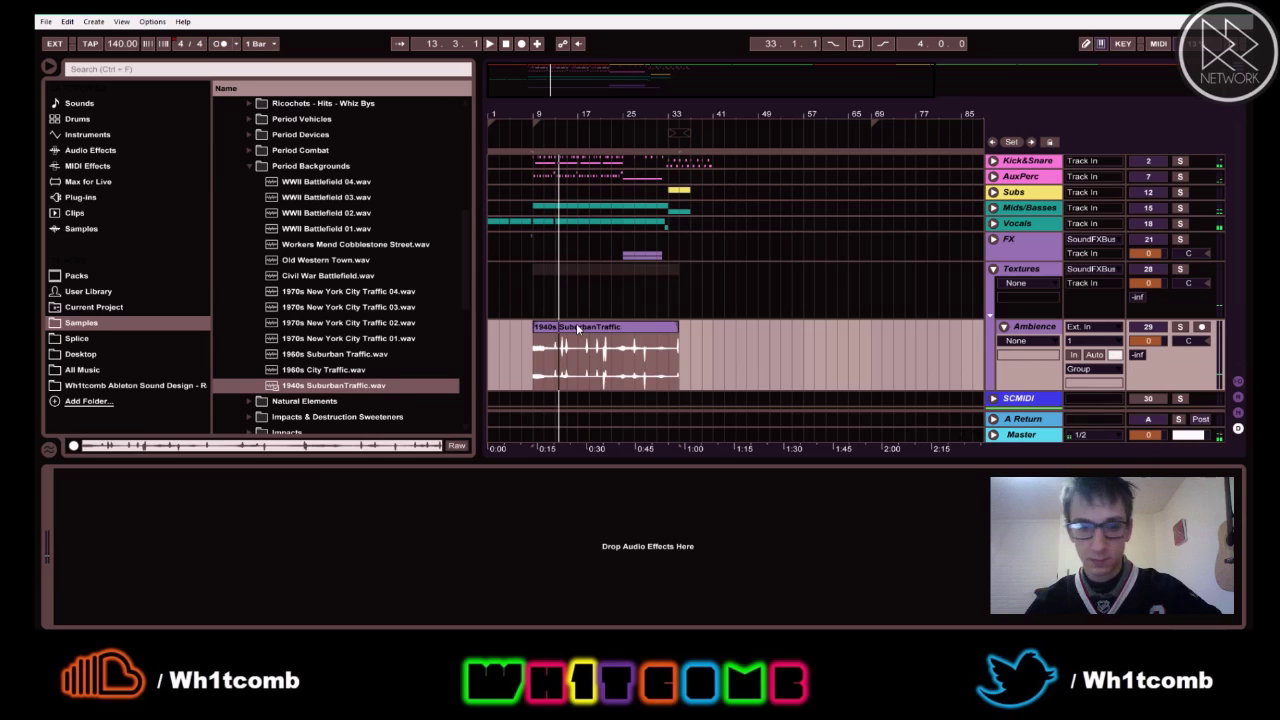
{"action": "key", "text": "Delete"}
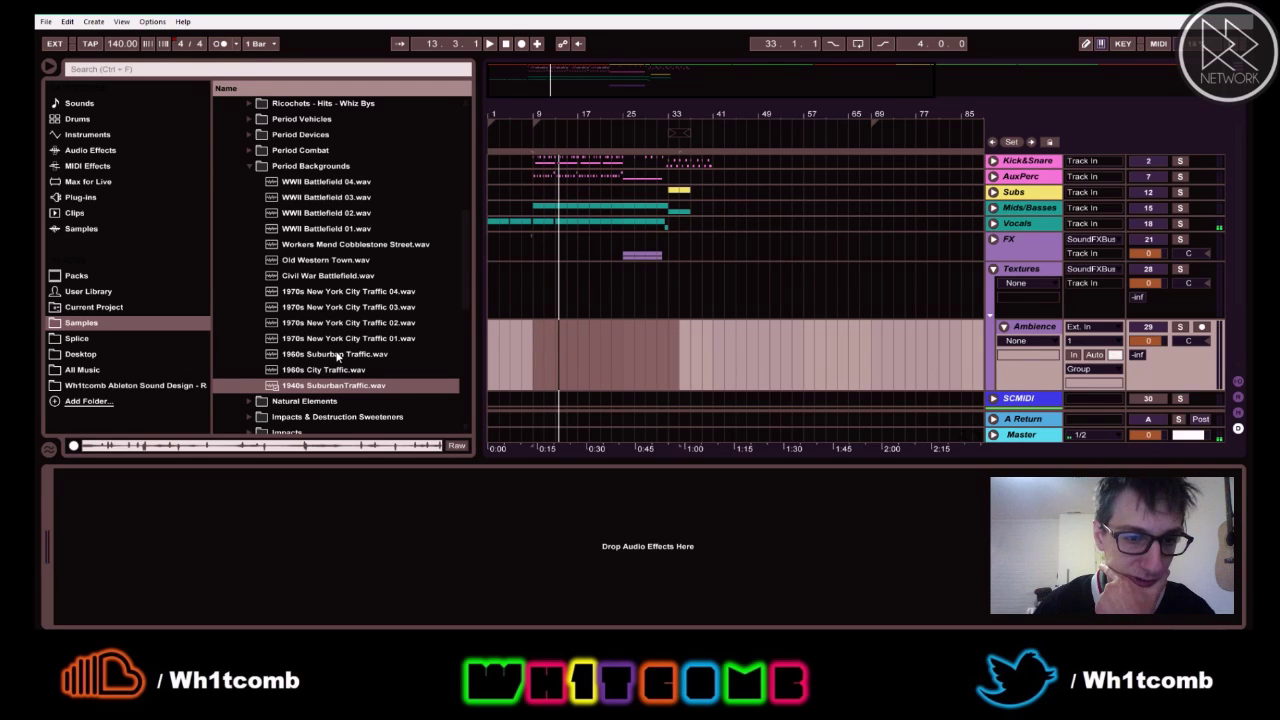
- Preview 1970s New York City Traffic 01 and open the Backgrounds folder of Sony Picture Sounds
{"action": "left_click", "coordinate": [323, 339]}
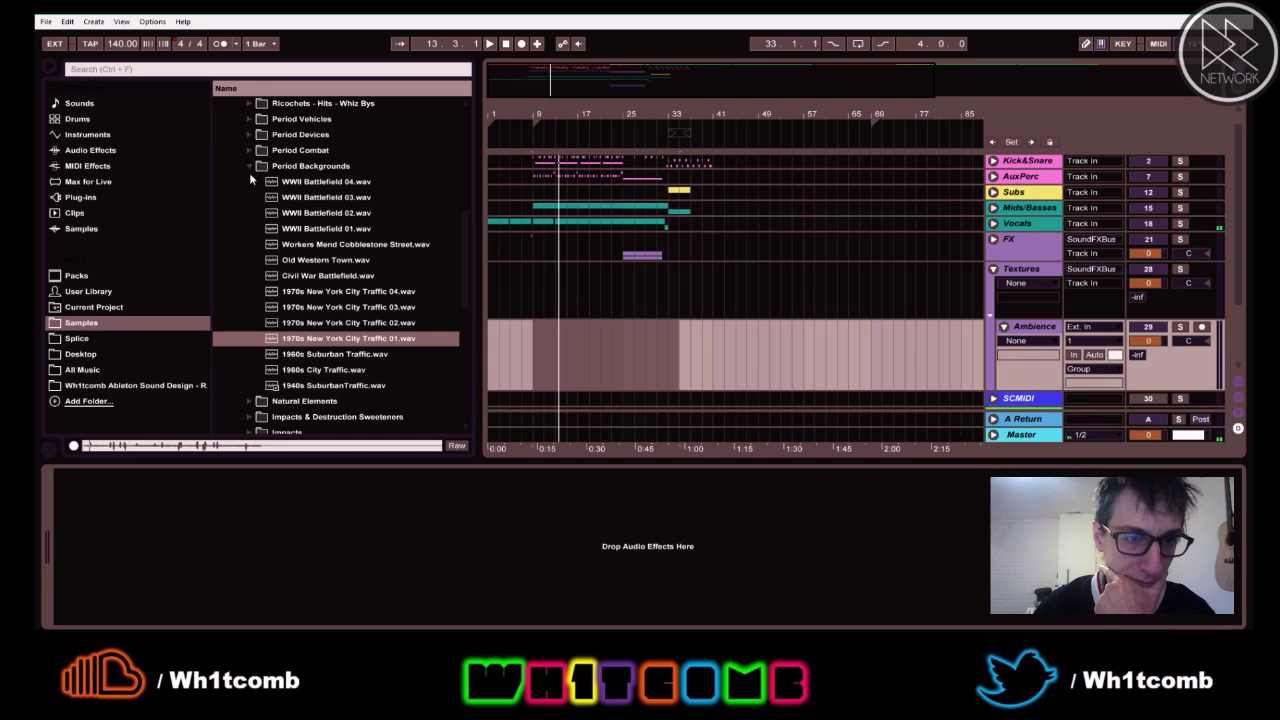
{"action": "scroll", "coordinate": [320, 255], "scroll_direction": "down", "scroll_amount": 2}
{"action": "scroll", "coordinate": [320, 255], "scroll_direction": "down", "scroll_amount": 3}
{"action": "scroll", "coordinate": [320, 257], "scroll_direction": "down", "scroll_amount": 4}
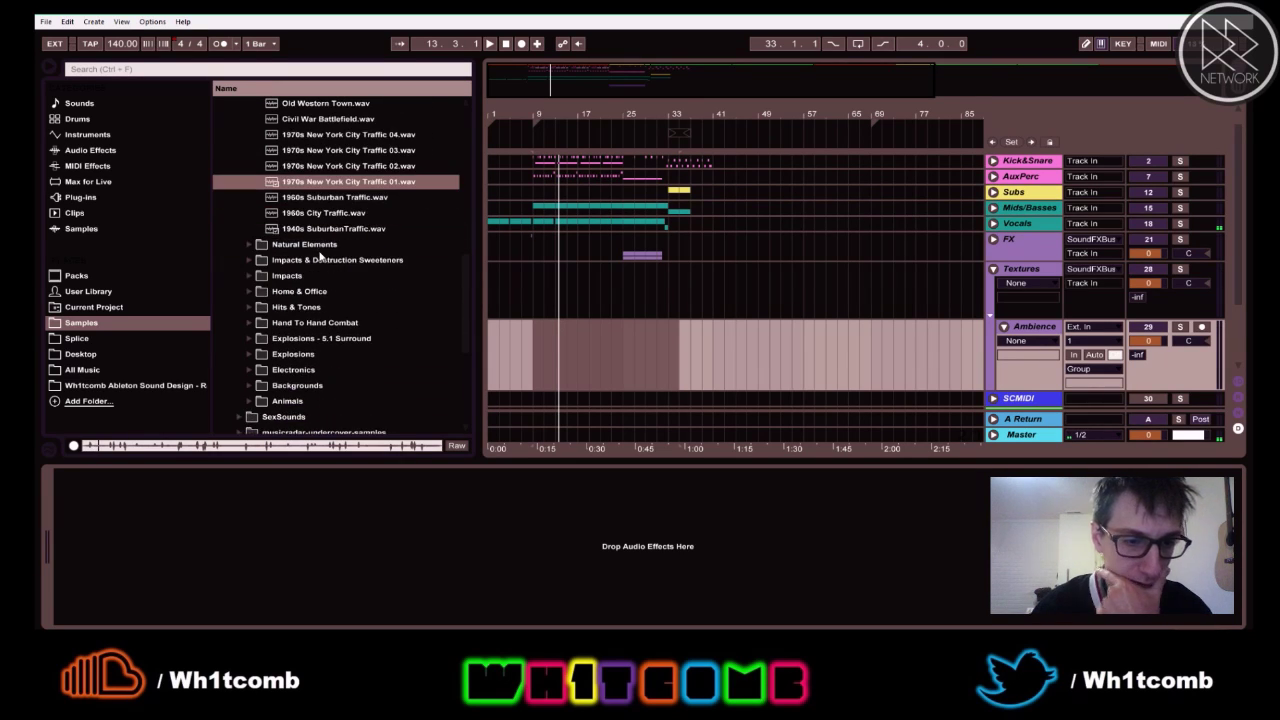
{"action": "left_click", "coordinate": [246, 384]}
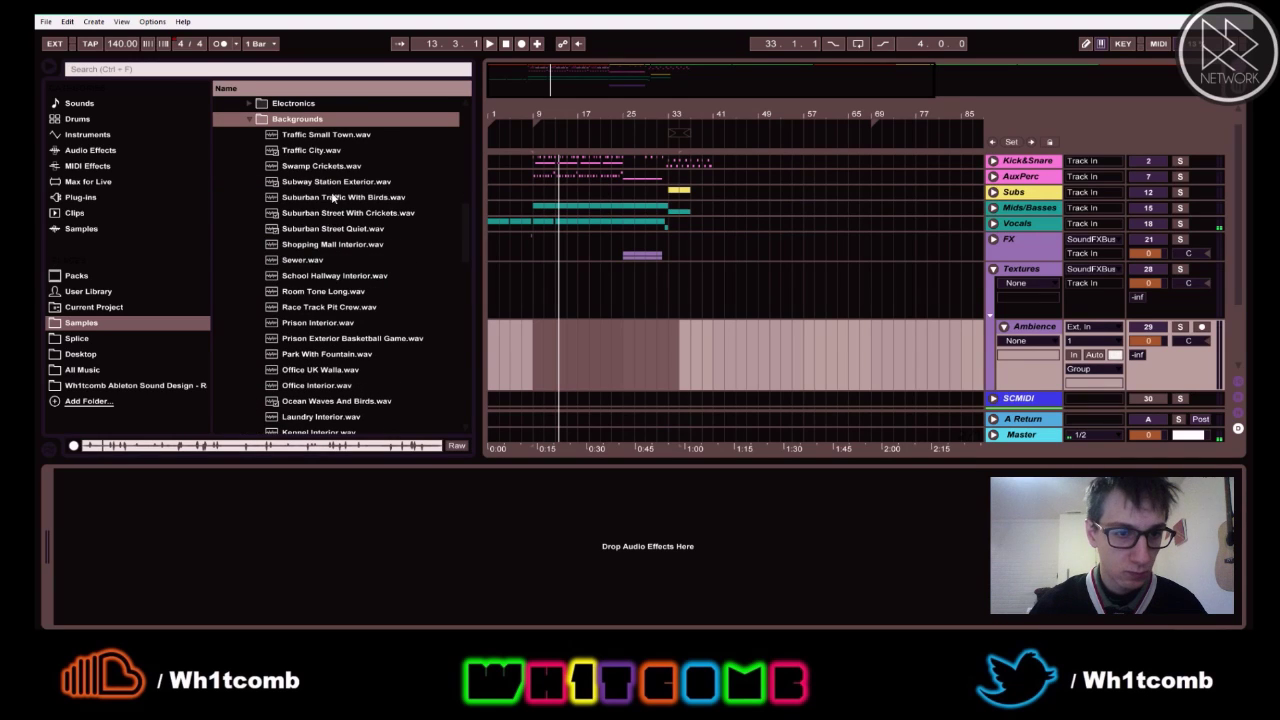
- Preview Traffic City, Suburban Street With Crickets, Traffic Small Town and Park With Fountain from the Backgrounds folder
{"action": "left_click", "coordinate": [288, 150]}
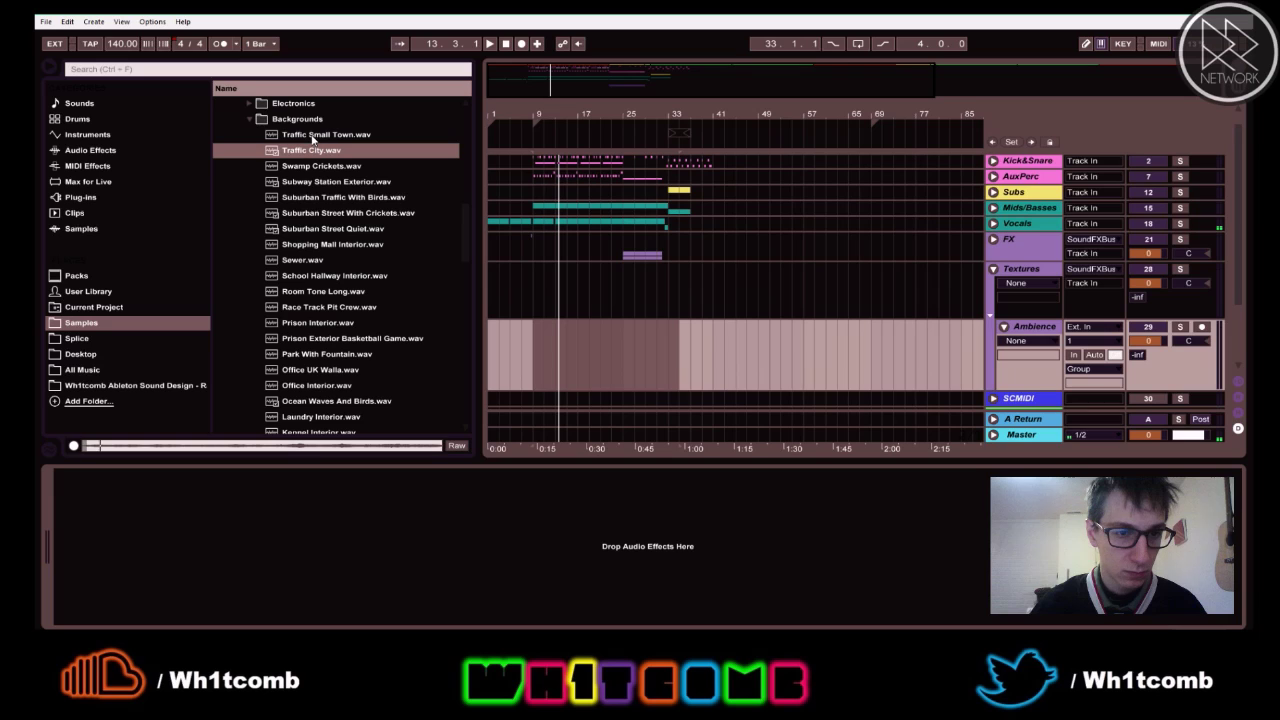
{"action": "left_click", "coordinate": [323, 213]}
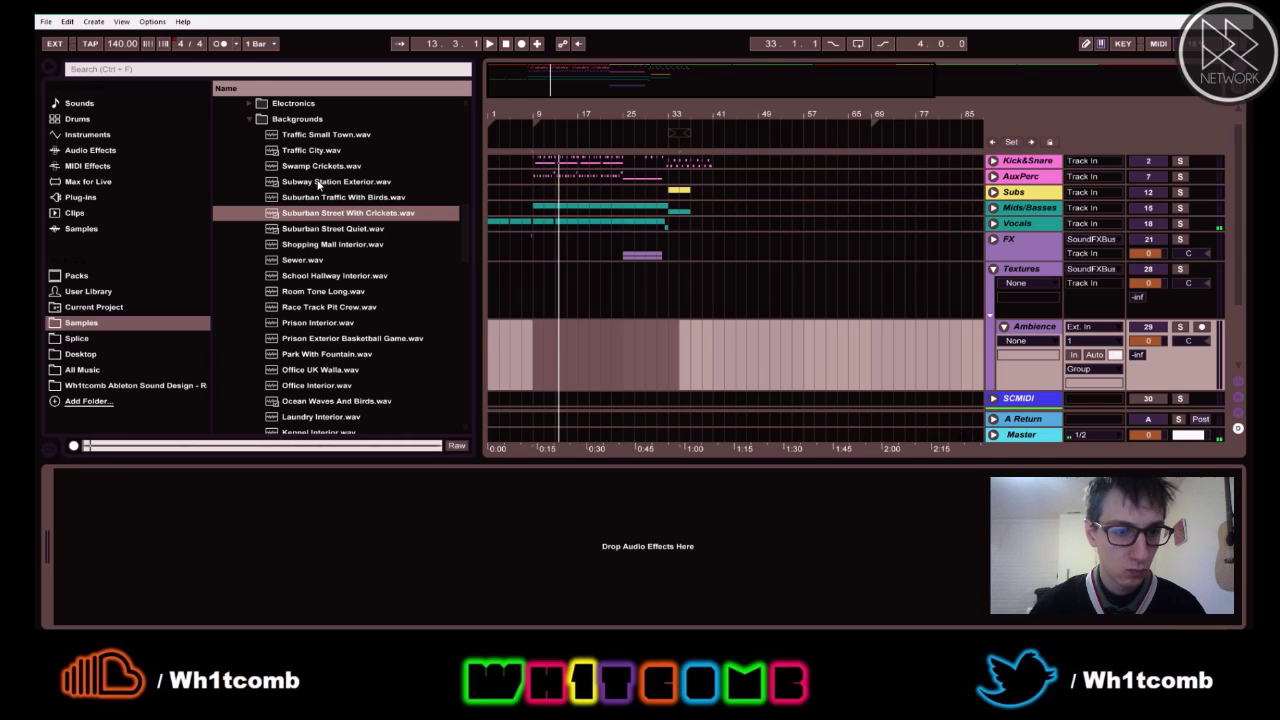
{"action": "left_click", "coordinate": [308, 136]}
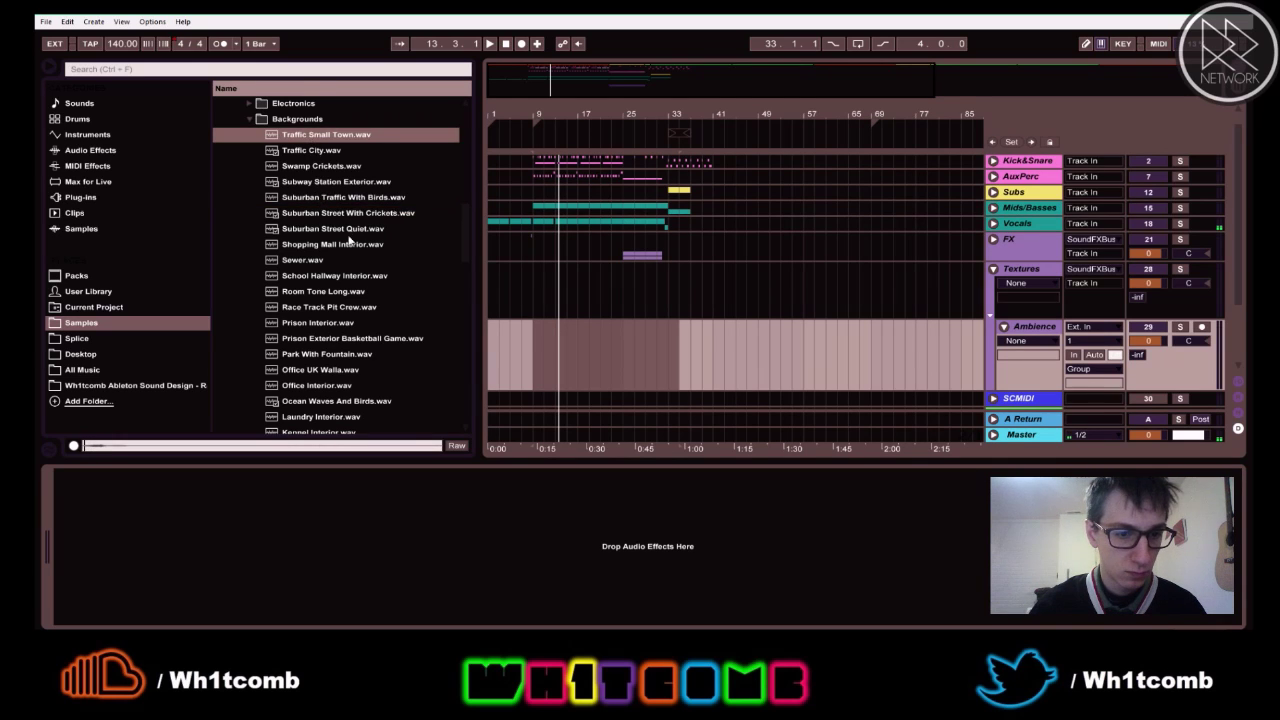
{"action": "scroll", "coordinate": [352, 306], "scroll_direction": "down", "scroll_amount": 2}
{"action": "left_click", "coordinate": [310, 323]}
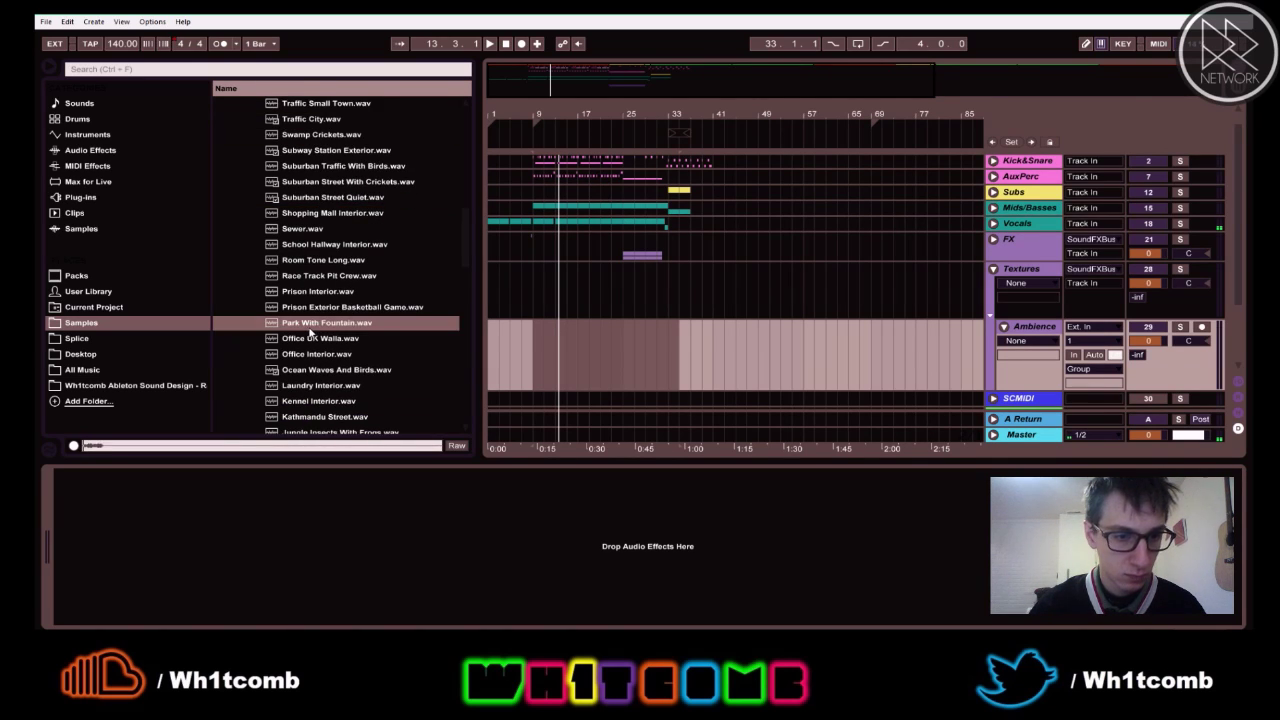
- Place Park With Fountain on the Ambience track at bar 9 and trim its end to bar 32, where the Build section ends
{"action": "left_click_drag", "start_coordinate": [295, 327], "coordinate": [529, 342]}
{"action": "left_click_drag", "start_coordinate": [686, 352], "coordinate": [668, 329]}
{"action": "scroll", "coordinate": [717, 343], "scroll_direction": "up", "scroll_amount": 1}
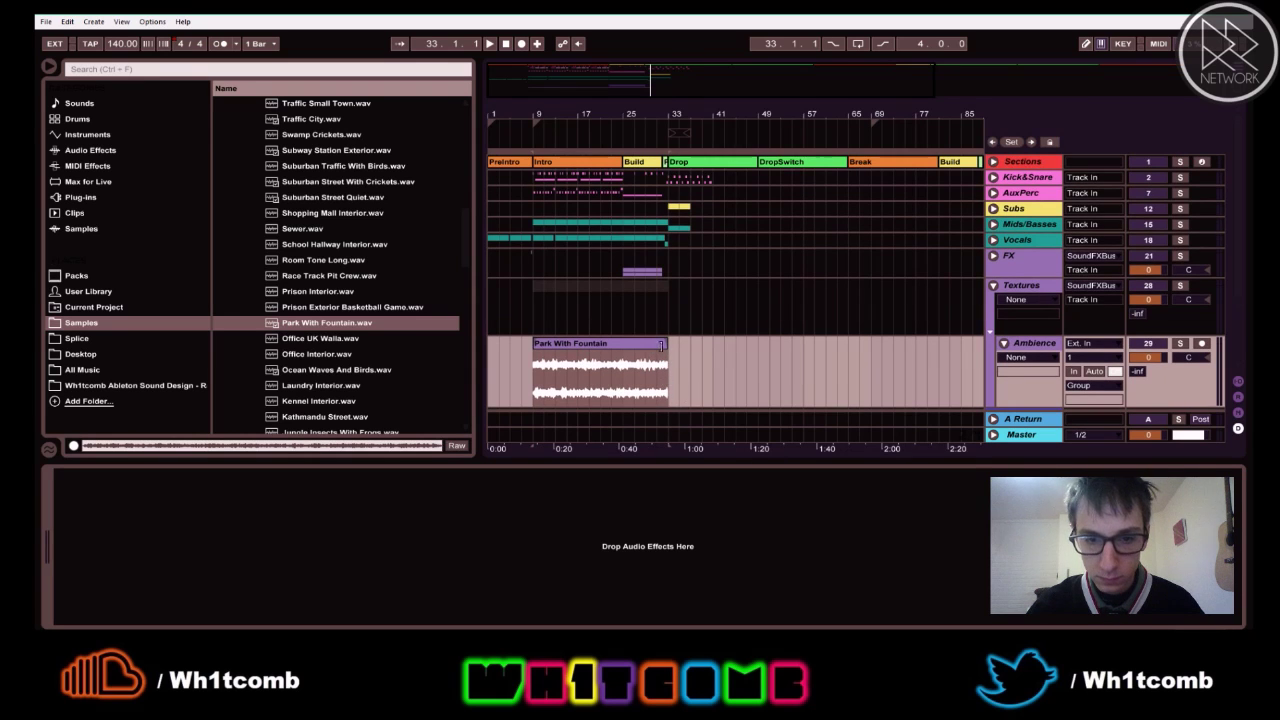
{"action": "left_click_drag", "start_coordinate": [682, 101], "coordinate": [795, 284]}
{"action": "left_click_drag", "start_coordinate": [753, 343], "coordinate": [740, 343]}
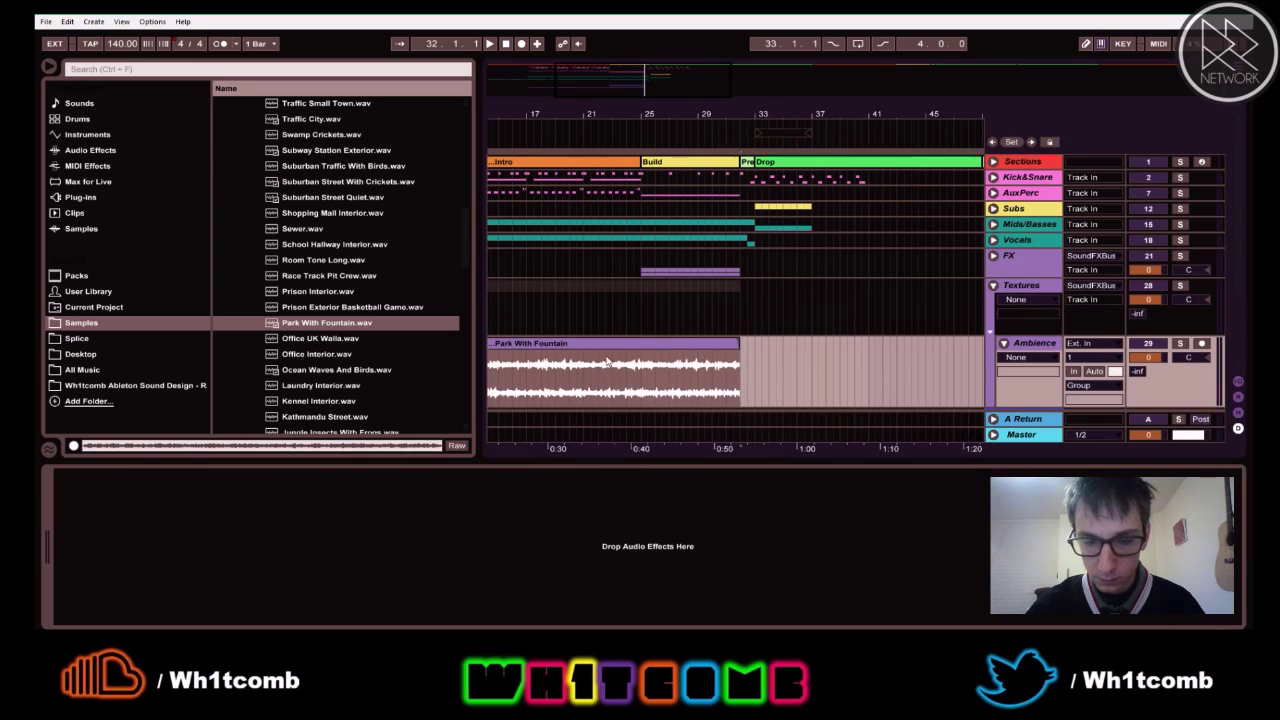
- Set the Park With Fountain clip's gain to -20 dB and play the track from bar 9
{"action": "left_click", "coordinate": [600, 362]}
{"action": "double_click", "coordinate": [568, 344]}
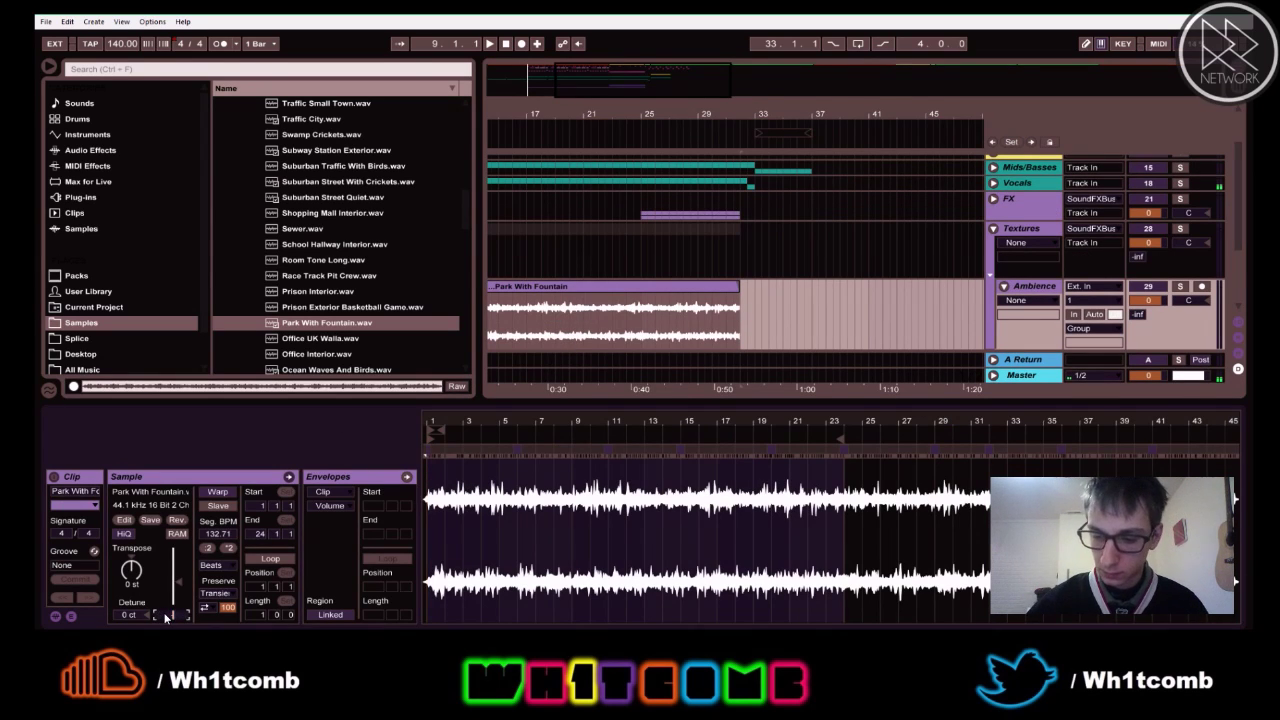
{"action": "key", "text": "Return"}
{"action": "key", "text": "space"}
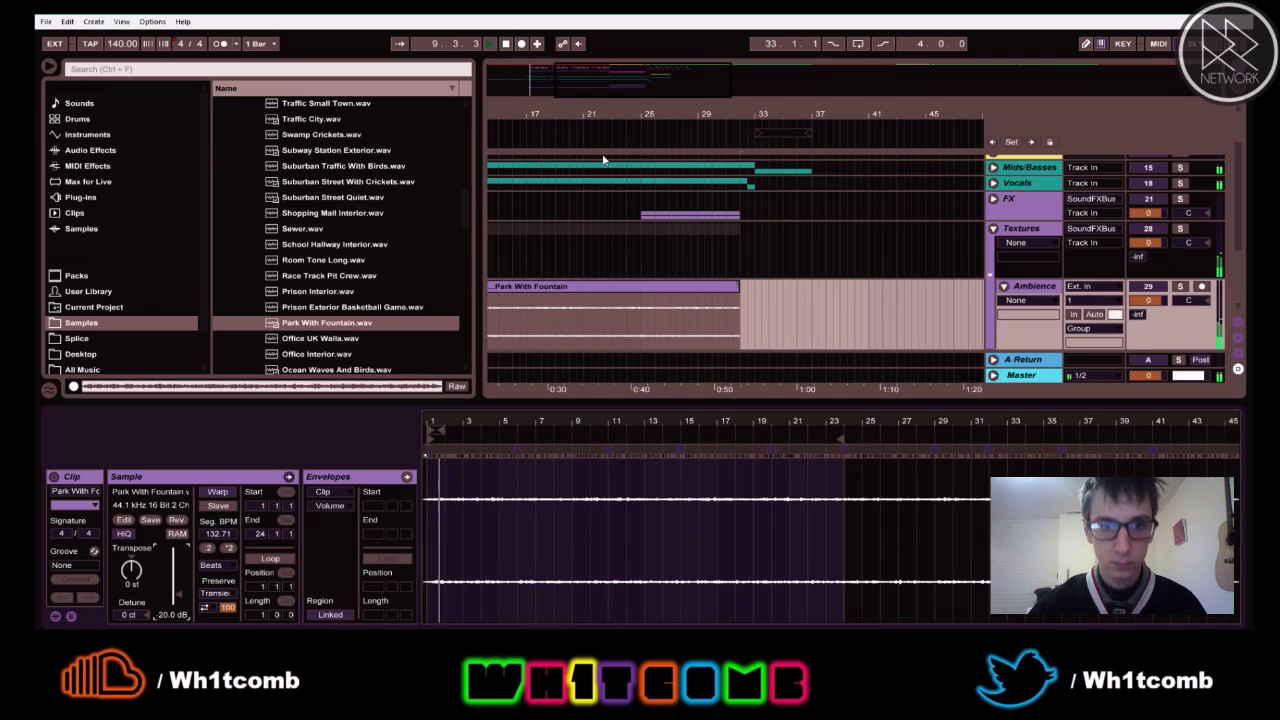
- Lower the Park With Fountain clip's gain to -25 dB and add an EQ Eight to the Ambience track
{"action": "left_click_drag", "start_coordinate": [577, 113], "coordinate": [578, 50]}
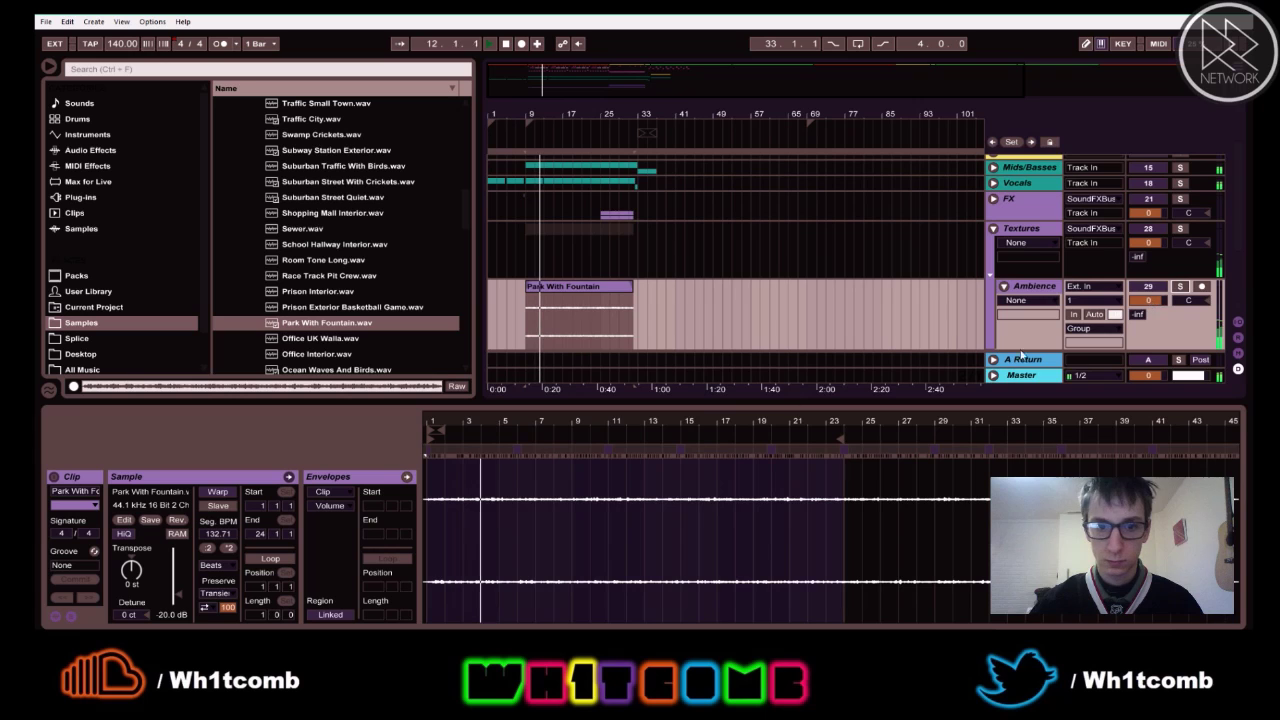
{"action": "left_click_drag", "start_coordinate": [558, 111], "coordinate": [579, 139]}
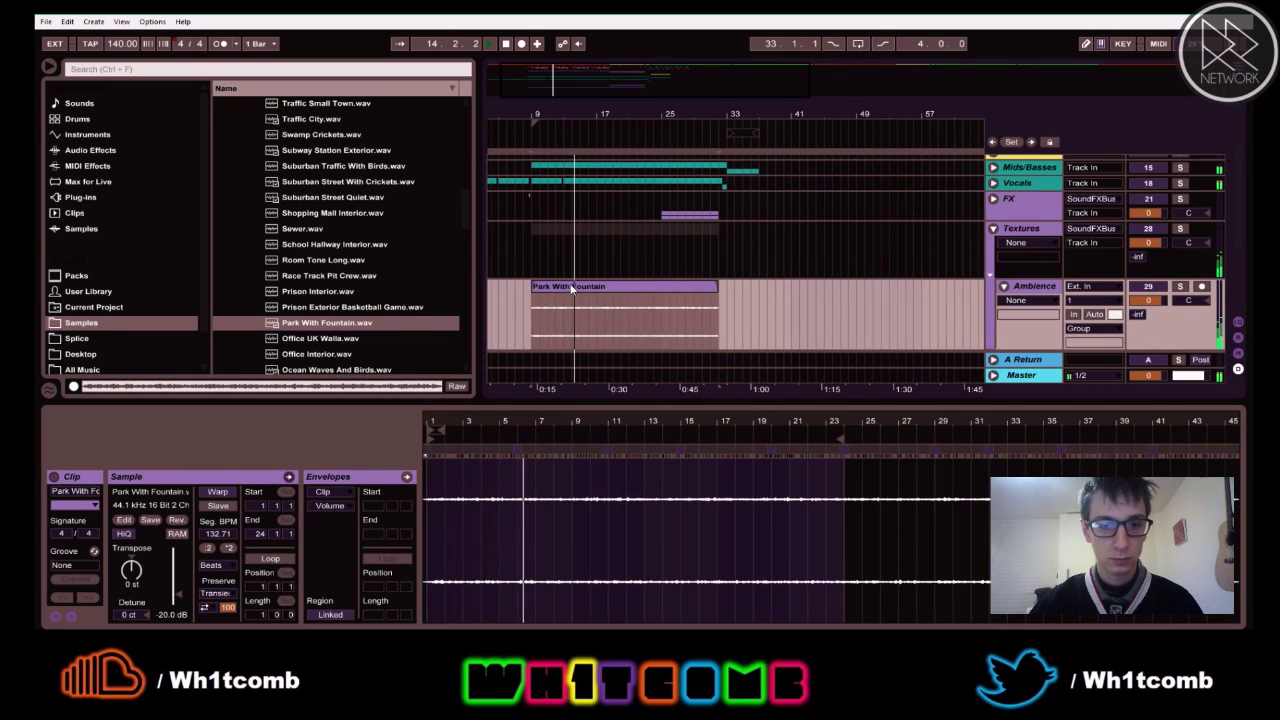
{"action": "left_click", "coordinate": [90, 150]}
{"action": "scroll", "coordinate": [335, 215], "scroll_direction": "up", "scroll_amount": 2}
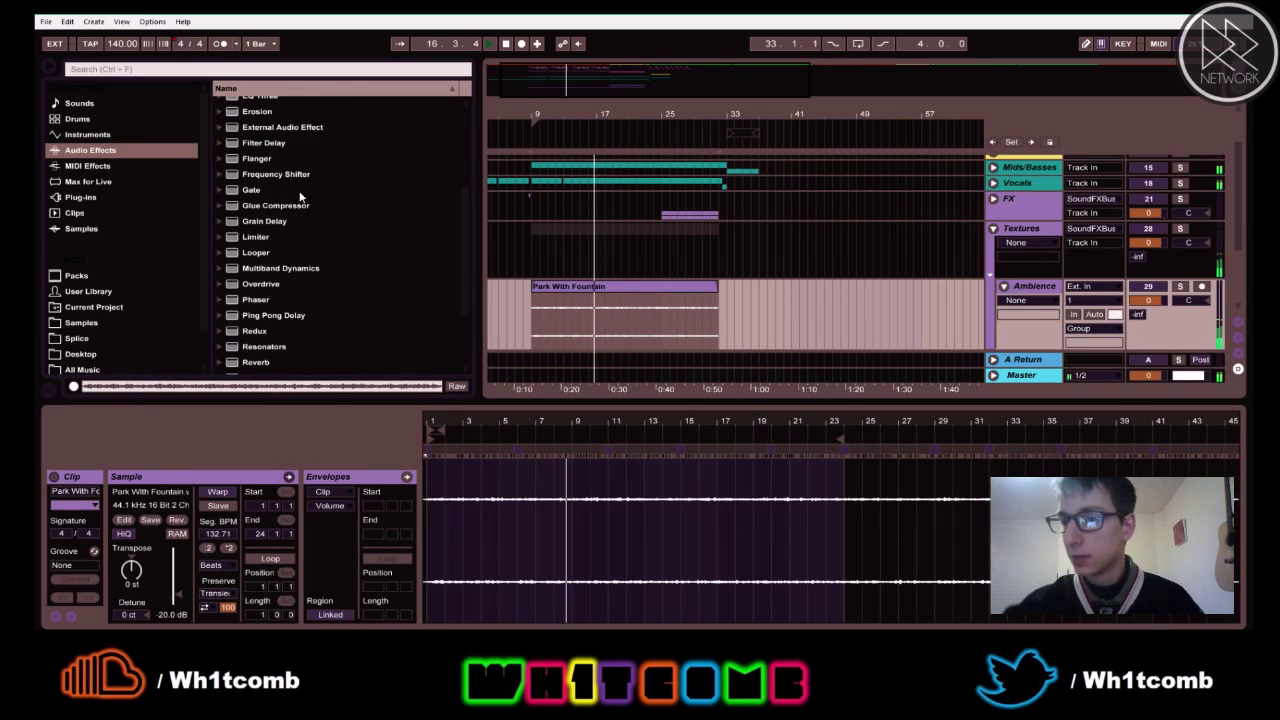
{"action": "scroll", "coordinate": [308, 271], "scroll_direction": "up", "scroll_amount": 2}
{"action": "scroll", "coordinate": [308, 271], "scroll_direction": "up", "scroll_amount": 1}
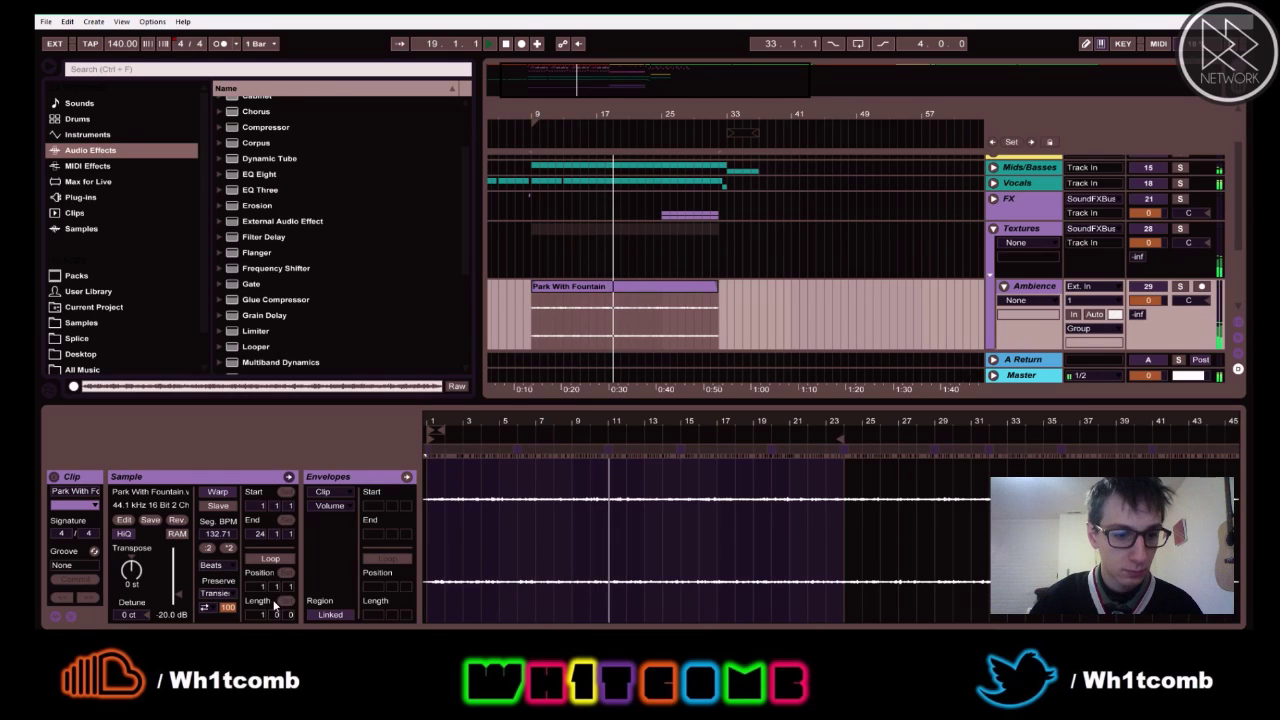
{"action": "left_click_drag", "start_coordinate": [175, 615], "coordinate": [175, 617]}
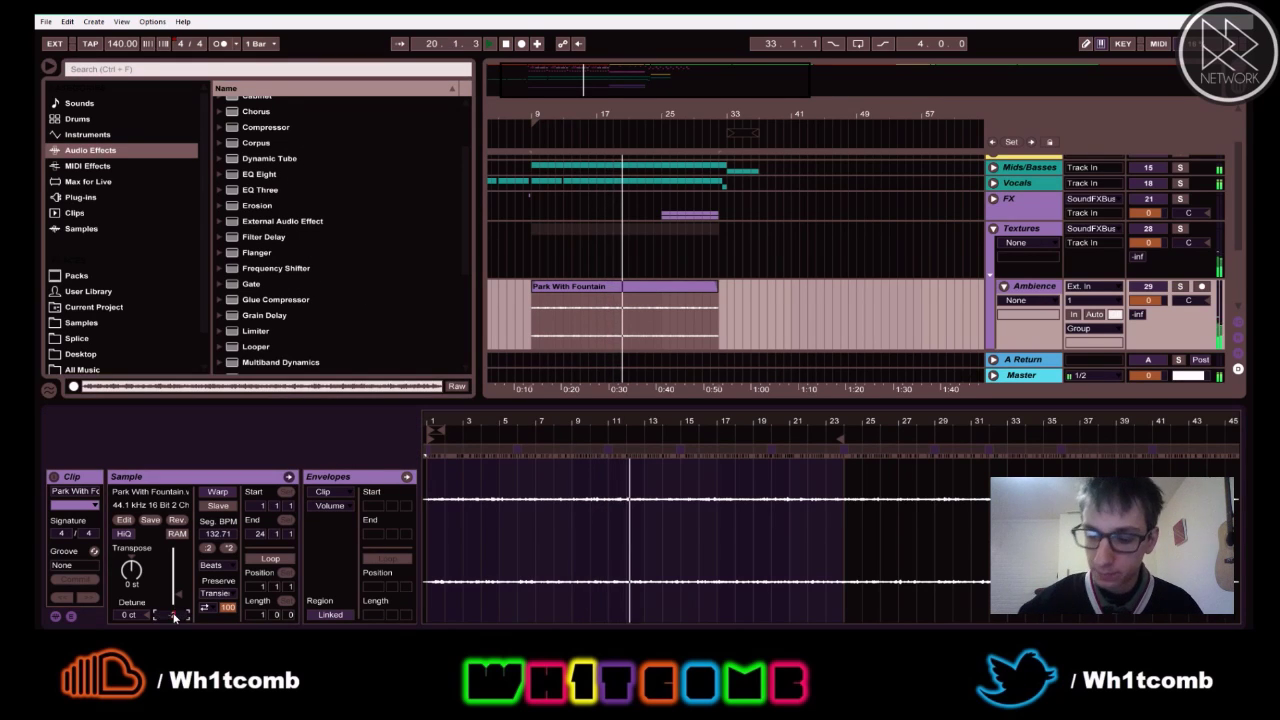
{"action": "left_click_drag", "start_coordinate": [248, 176], "coordinate": [1108, 278]}
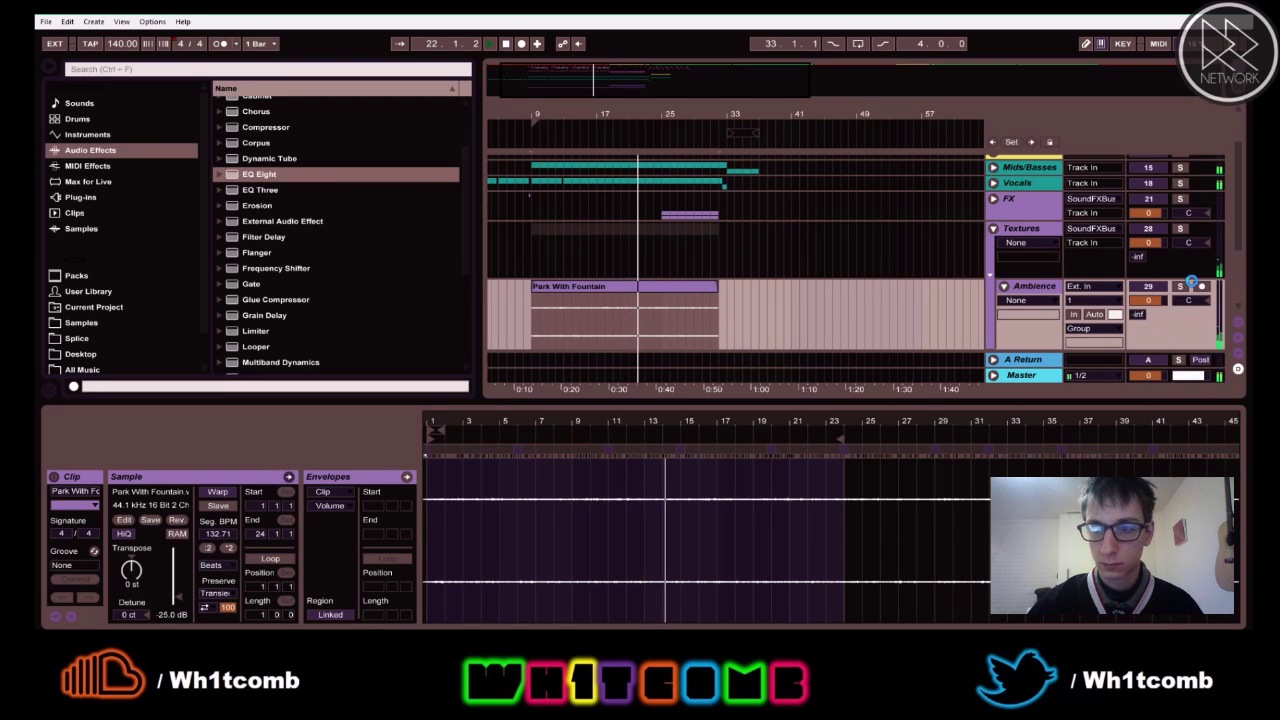
{"action": "left_click_drag", "start_coordinate": [1190, 285], "coordinate": [1186, 287]}
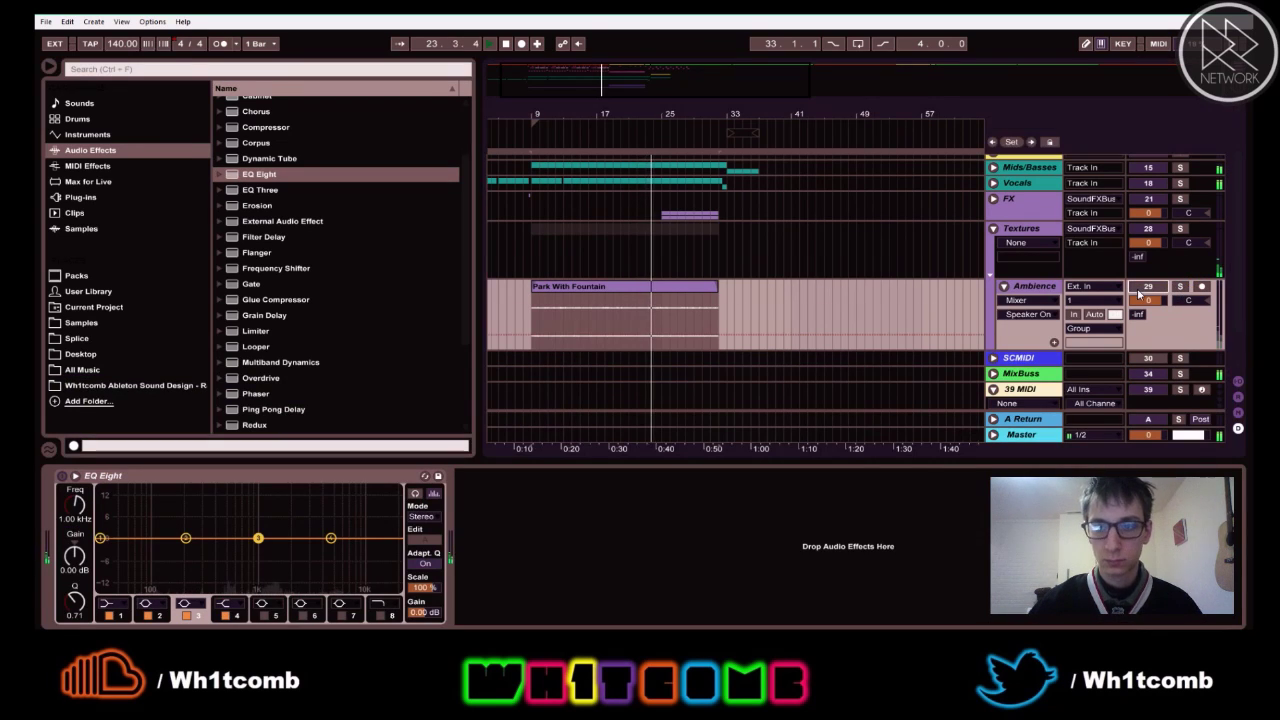
- Raise the system volume and replay the track from bar 9 to hear the ambience in the mix
{"action": "key", "text": "XF86AudioRaiseVolume"}
{"action": "key", "text": "XF86AudioRaiseVolume"}
{"action": "key", "text": "XF86AudioRaiseVolume"}
{"action": "key", "text": "XF86AudioRaiseVolume"}
{"action": "key", "text": "XF86AudioRaiseVolume"}
{"action": "key", "text": "XF86AudioRaiseVolume"}
{"action": "key", "text": "XF86AudioRaiseVolume"}
{"action": "key", "text": "space"}
{"action": "key", "text": "space"}
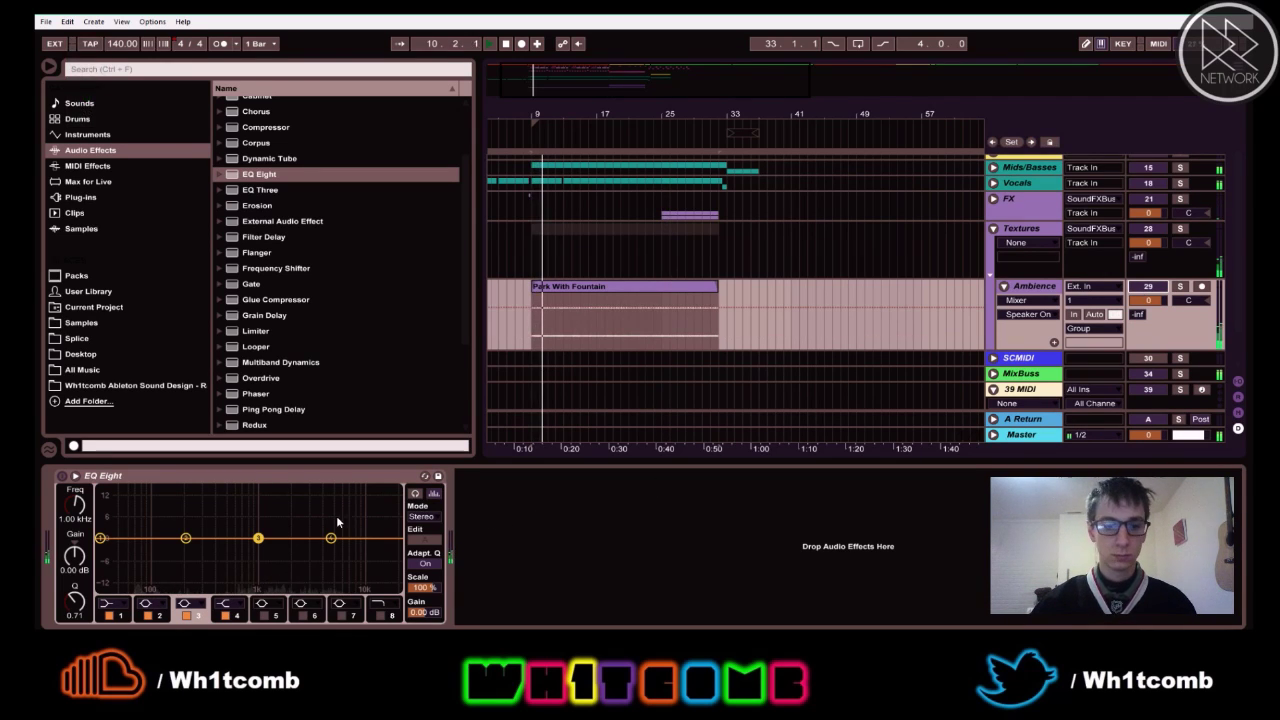
- Shape the Ambience EQ Eight with a band 1 low cut at about 245 Hz, band 8 high cut on, and band 4 boosted about 6 dB at 4.49 kHz
{"action": "left_click", "coordinate": [104, 541]}
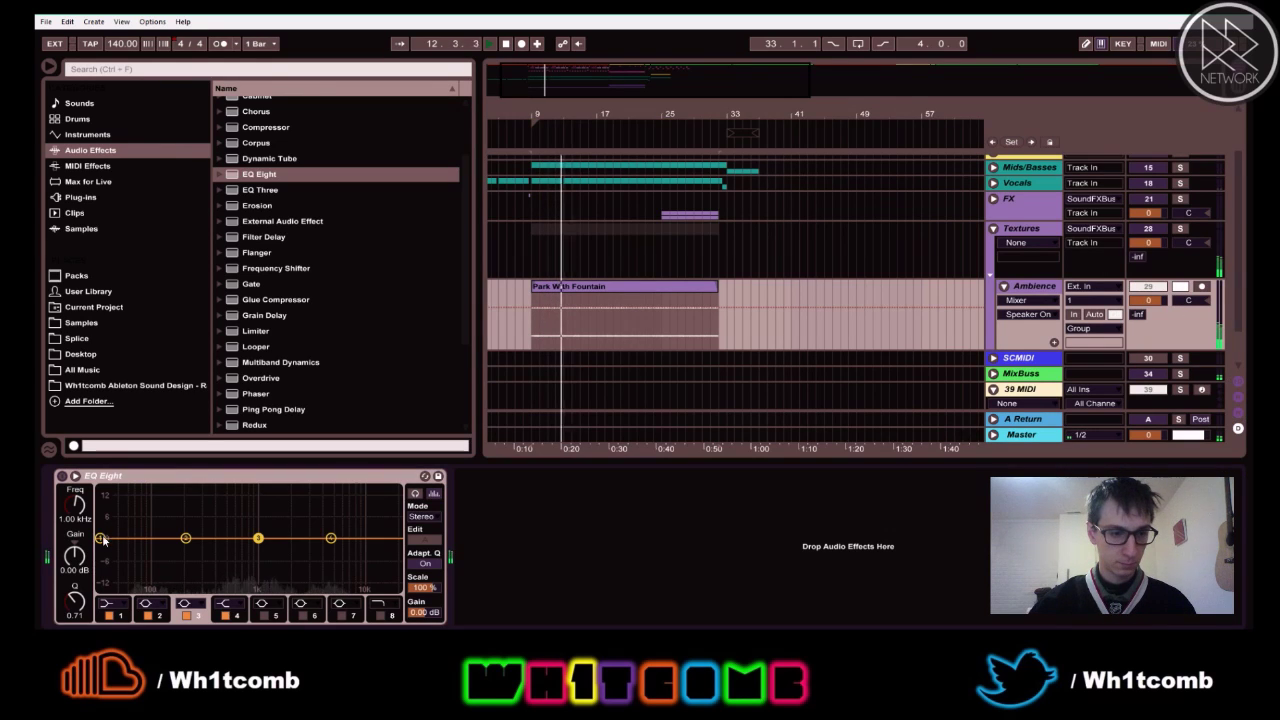
{"action": "left_click", "coordinate": [107, 603]}
{"action": "left_click", "coordinate": [107, 603]}
{"action": "left_click", "coordinate": [102, 530]}
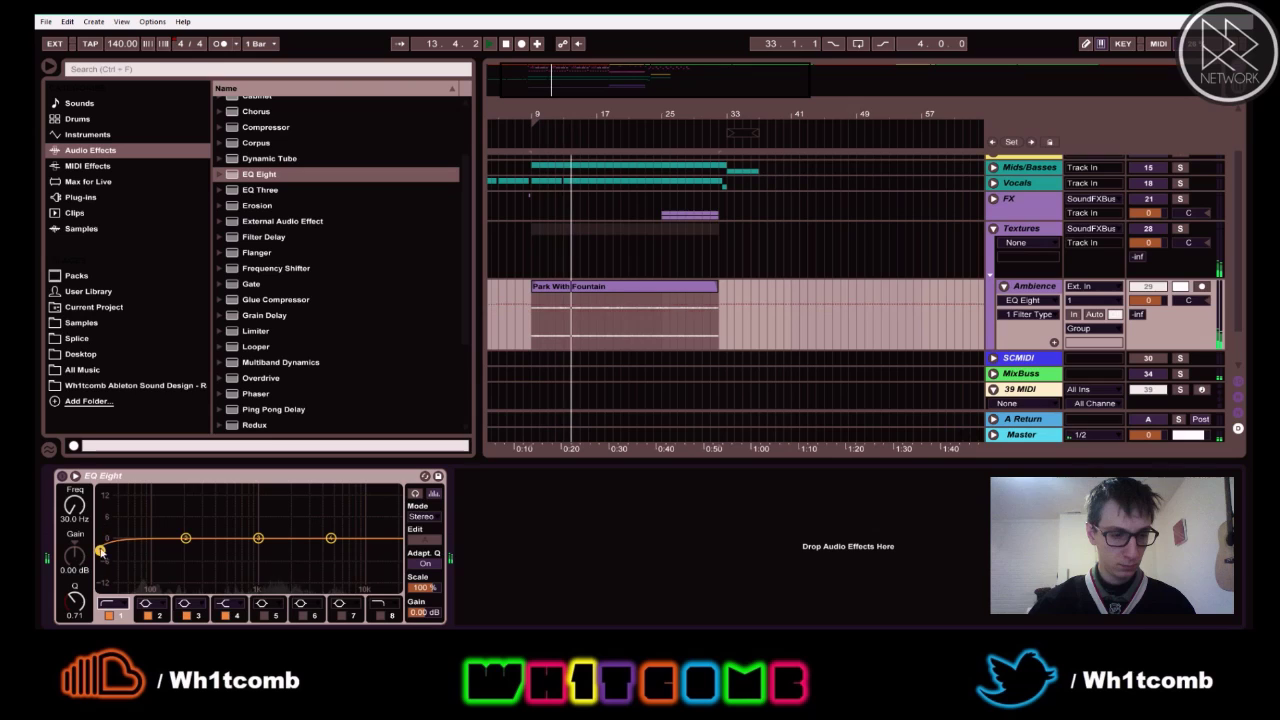
{"action": "left_click_drag", "start_coordinate": [101, 538], "coordinate": [195, 550]}
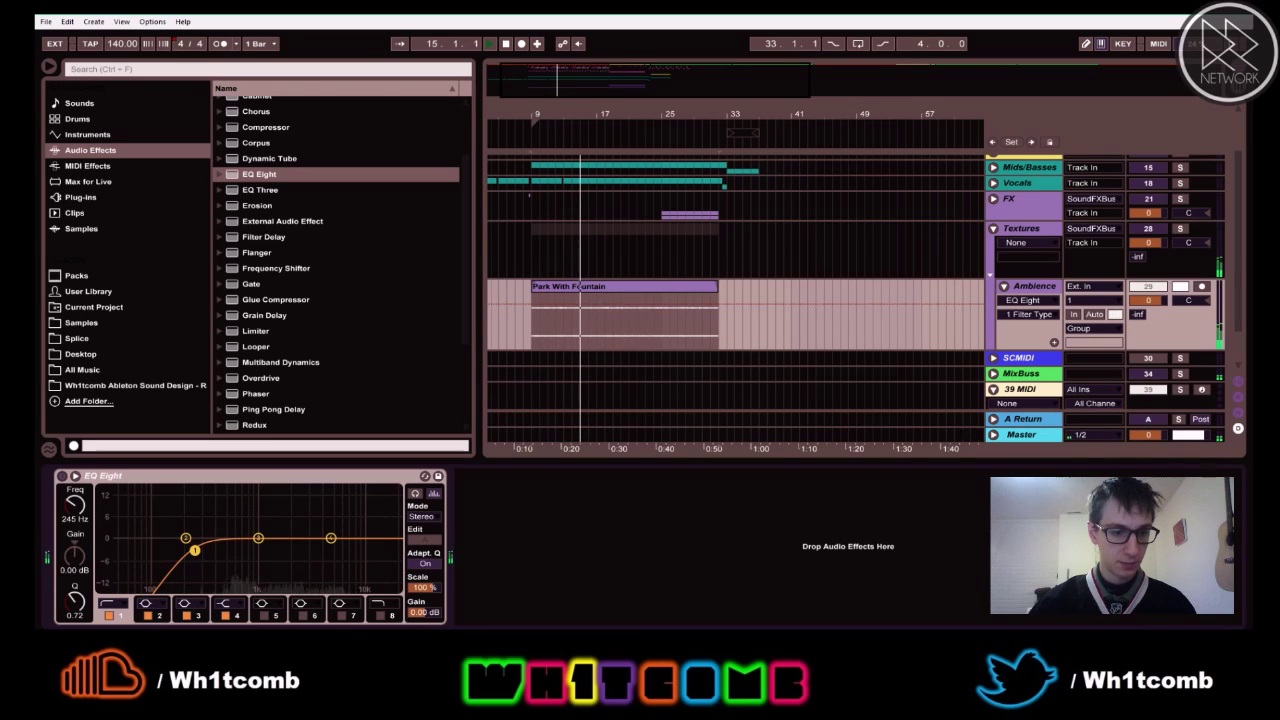
{"action": "left_click", "coordinate": [380, 615]}
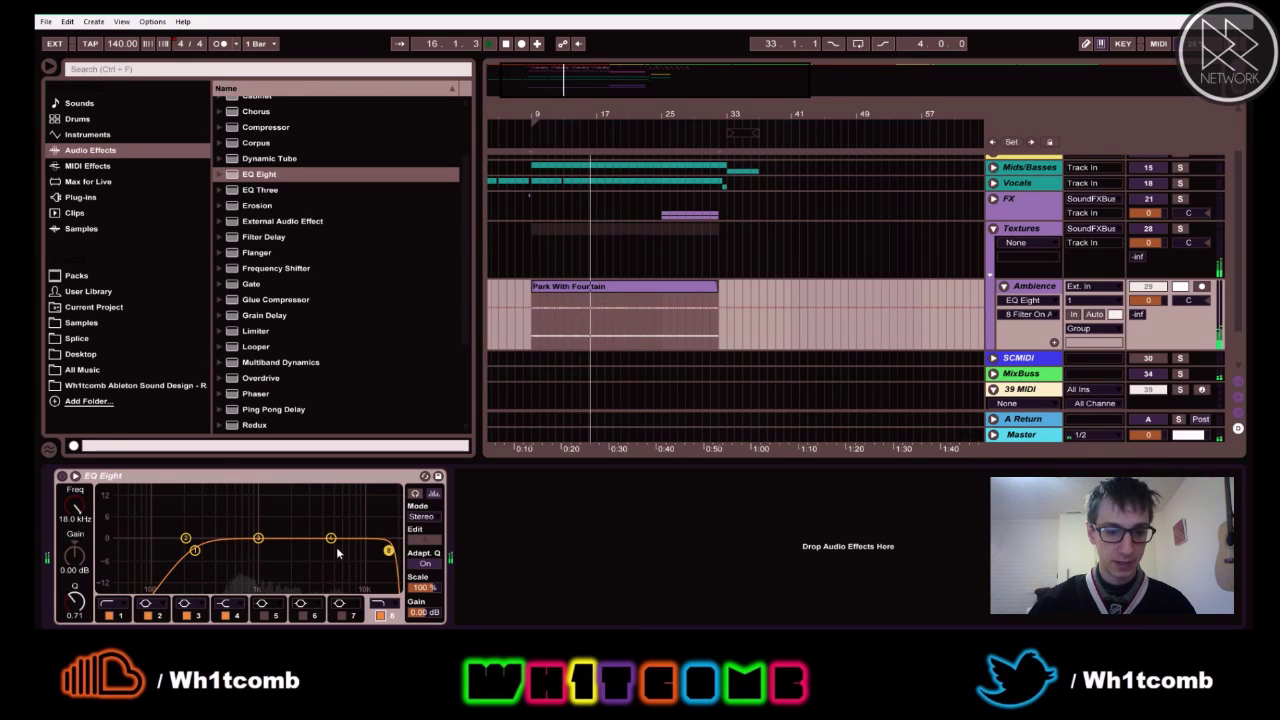
{"action": "left_click_drag", "start_coordinate": [330, 538], "coordinate": [326, 518]}
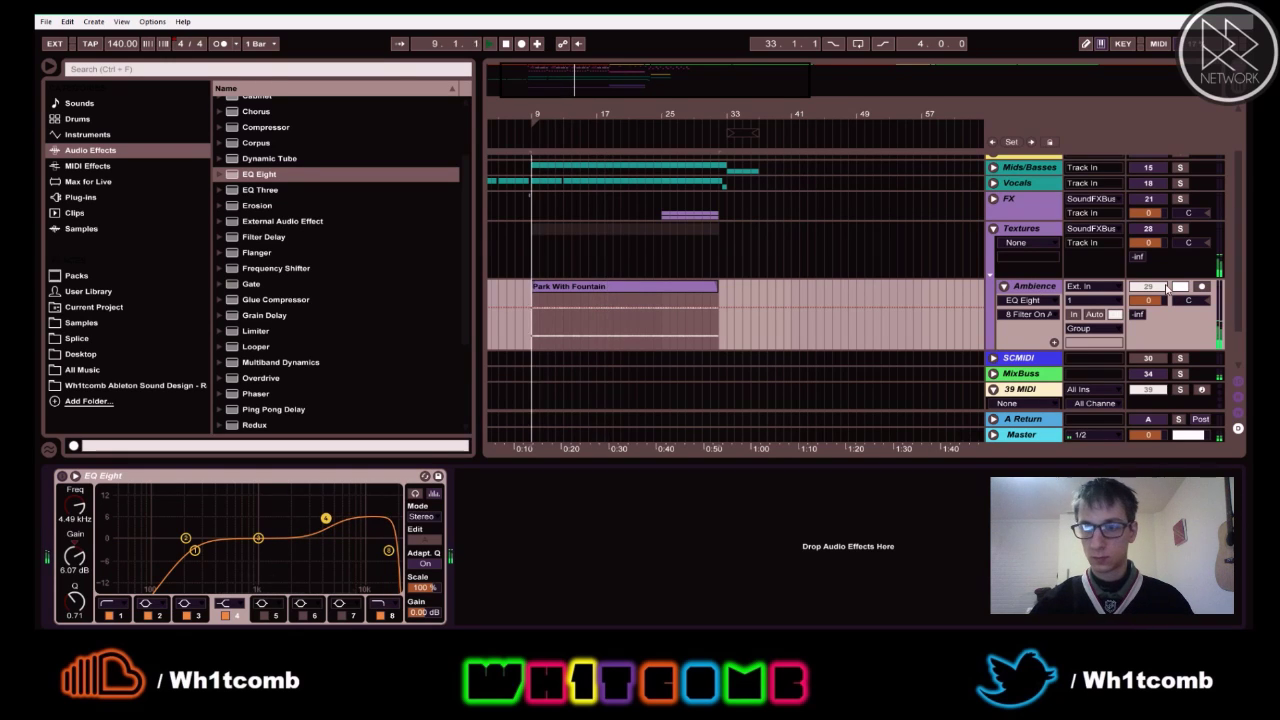
- Check the Ambience track's level in the mixer, fold its EQ Eight, and return to the arrangement with playback stopped
{"action": "key", "text": "Tab"}
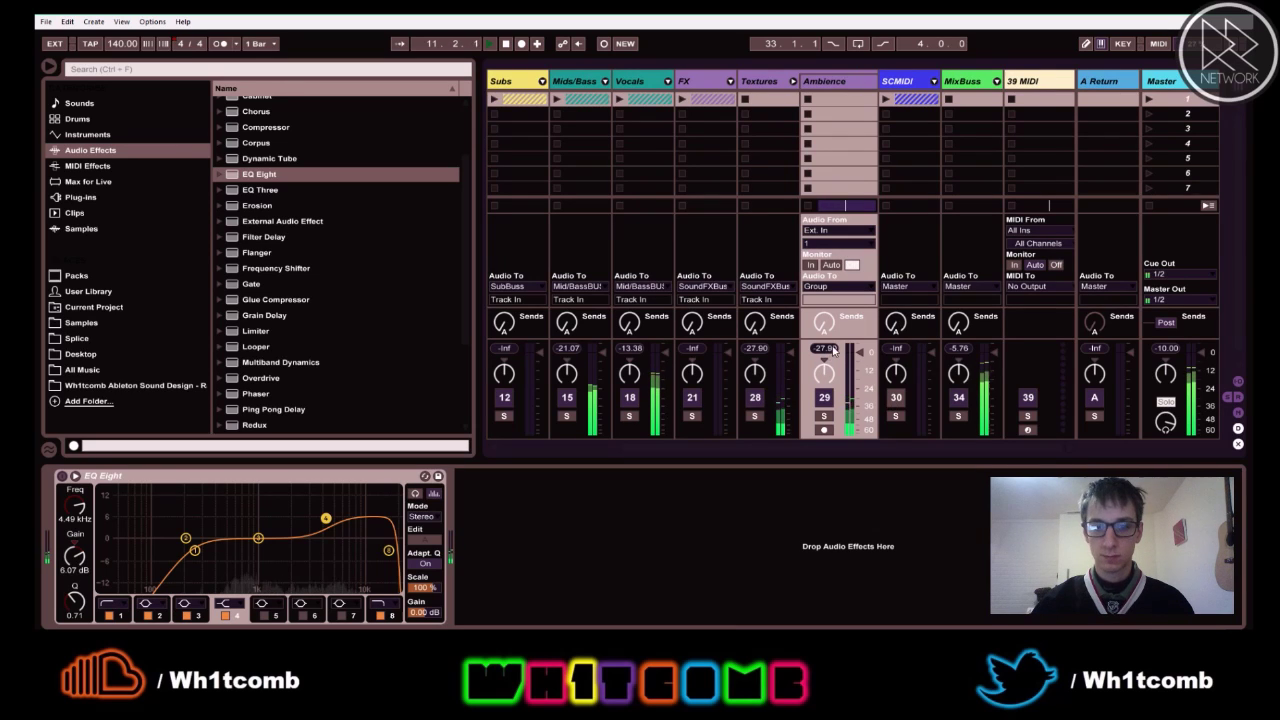
{"action": "double_click", "coordinate": [147, 477]}
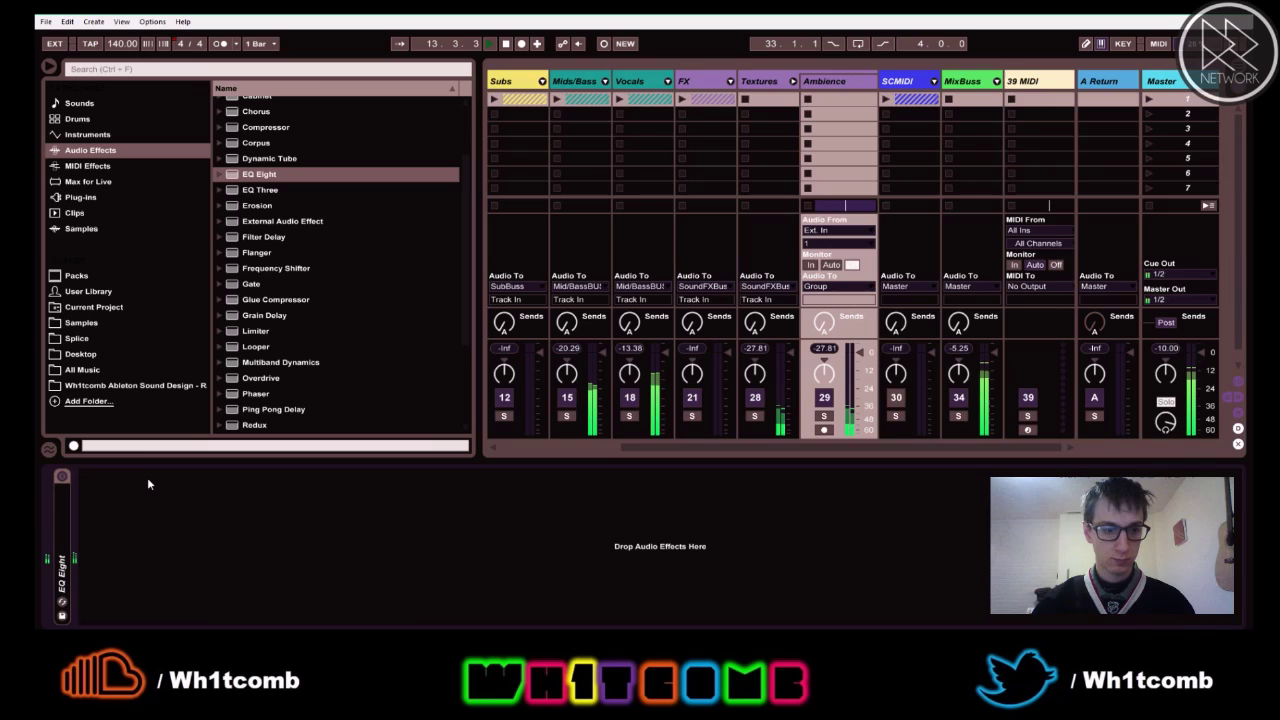
{"action": "key", "text": "Tab"}
{"action": "scroll", "coordinate": [909, 300], "scroll_direction": "up", "scroll_amount": 2}
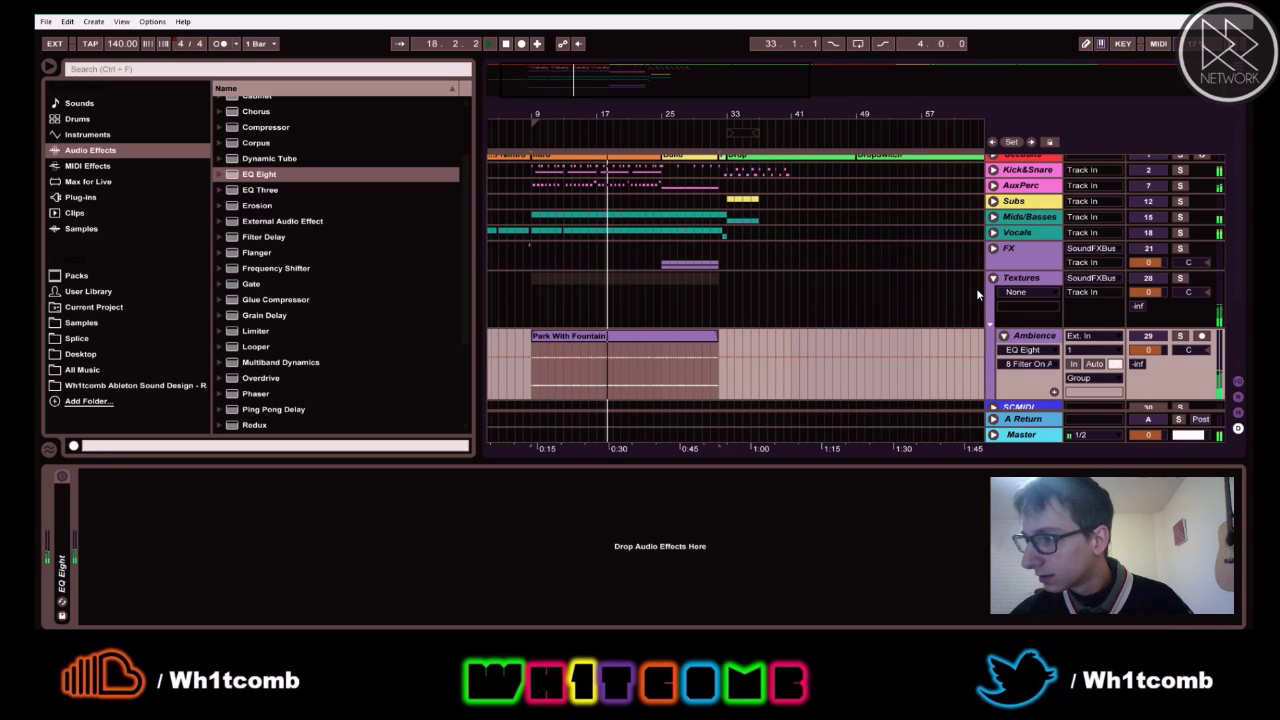
{"action": "key", "text": "space"}
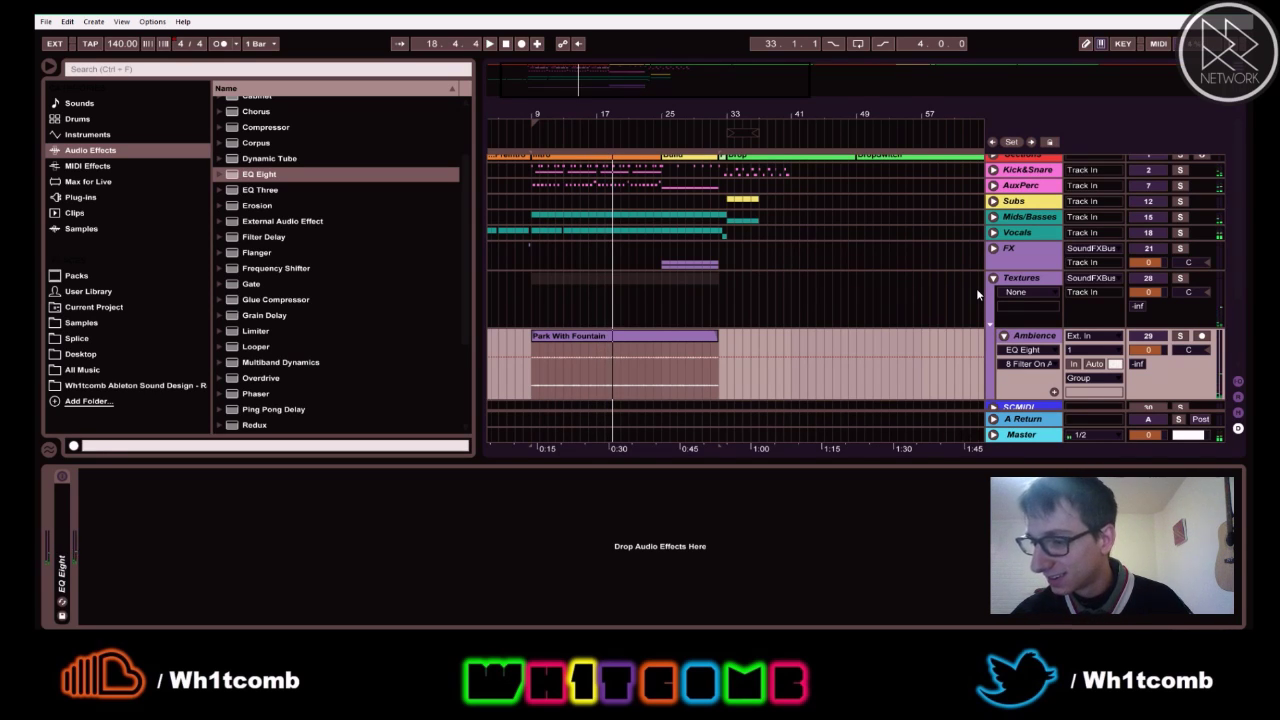
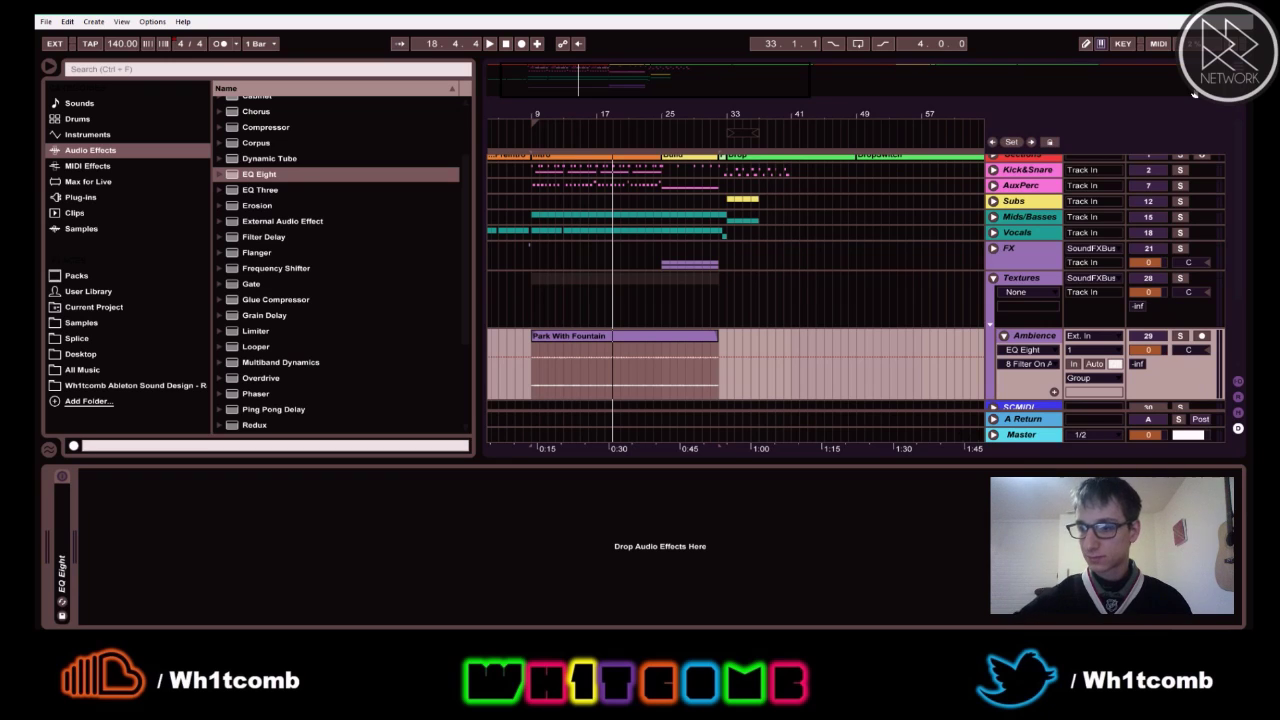
- Play briefly from bar 9, fold the Textures group and set the start position at bar 25
{"action": "key", "text": "space"}
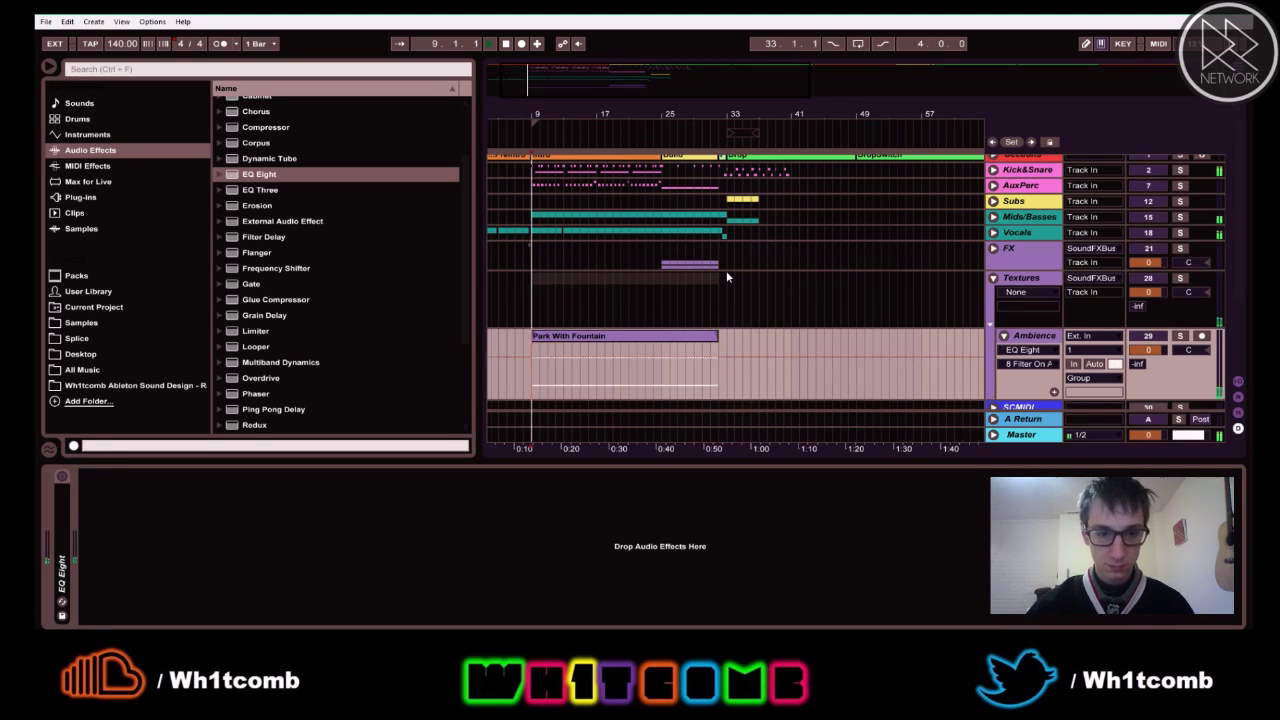
{"action": "left_click", "coordinate": [993, 278]}
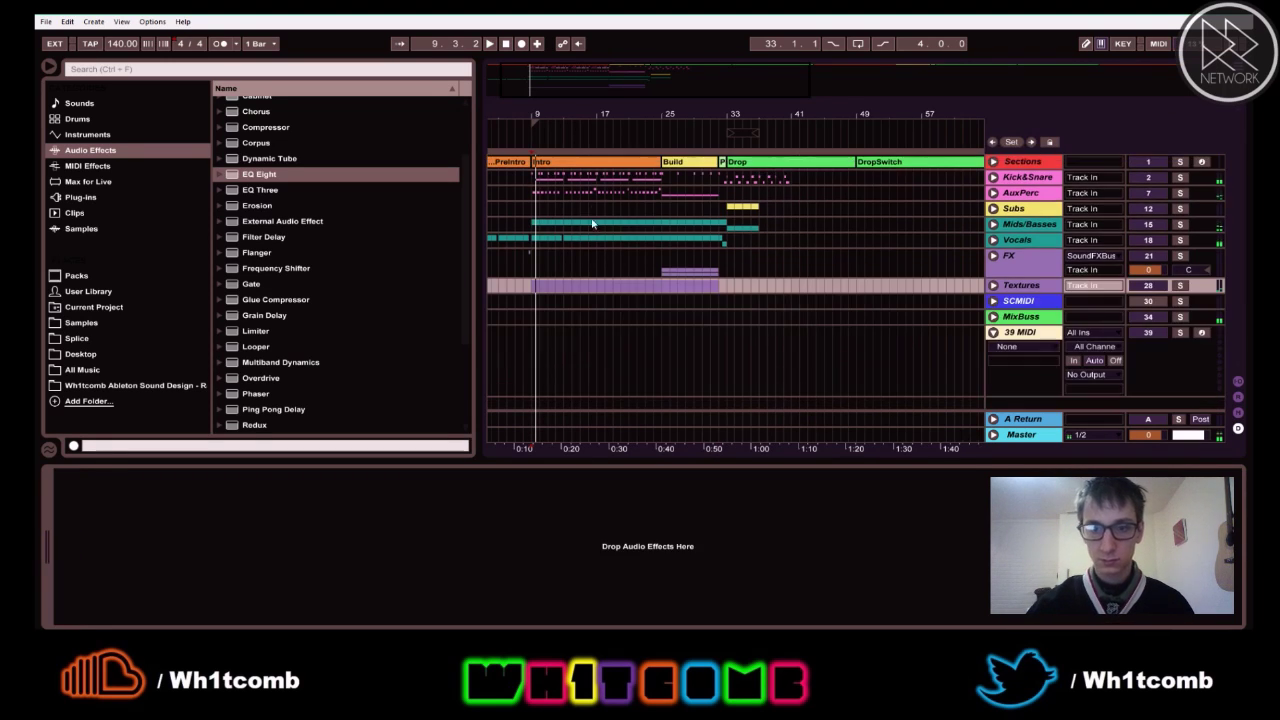
{"action": "left_click", "coordinate": [663, 205]}
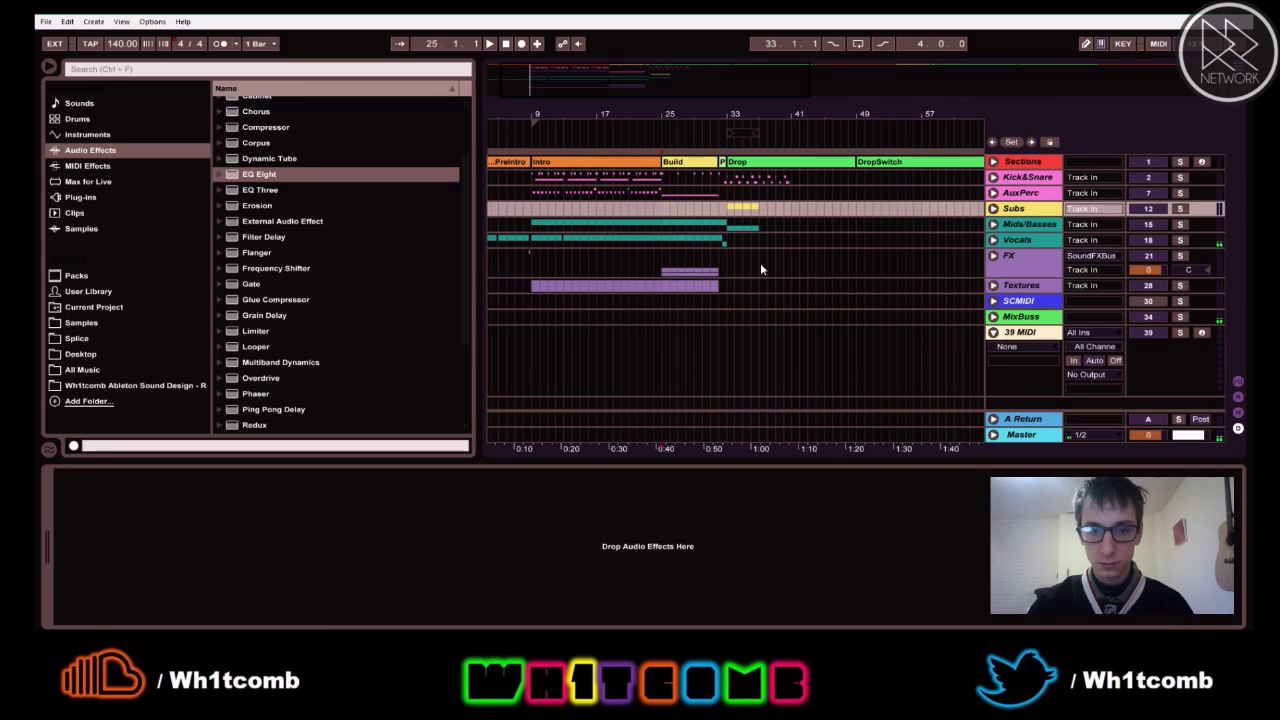
- Unfold the Mids/Basses group and listen to the Drop from bar 33 at a lower system volume
{"action": "left_click", "coordinate": [993, 225]}
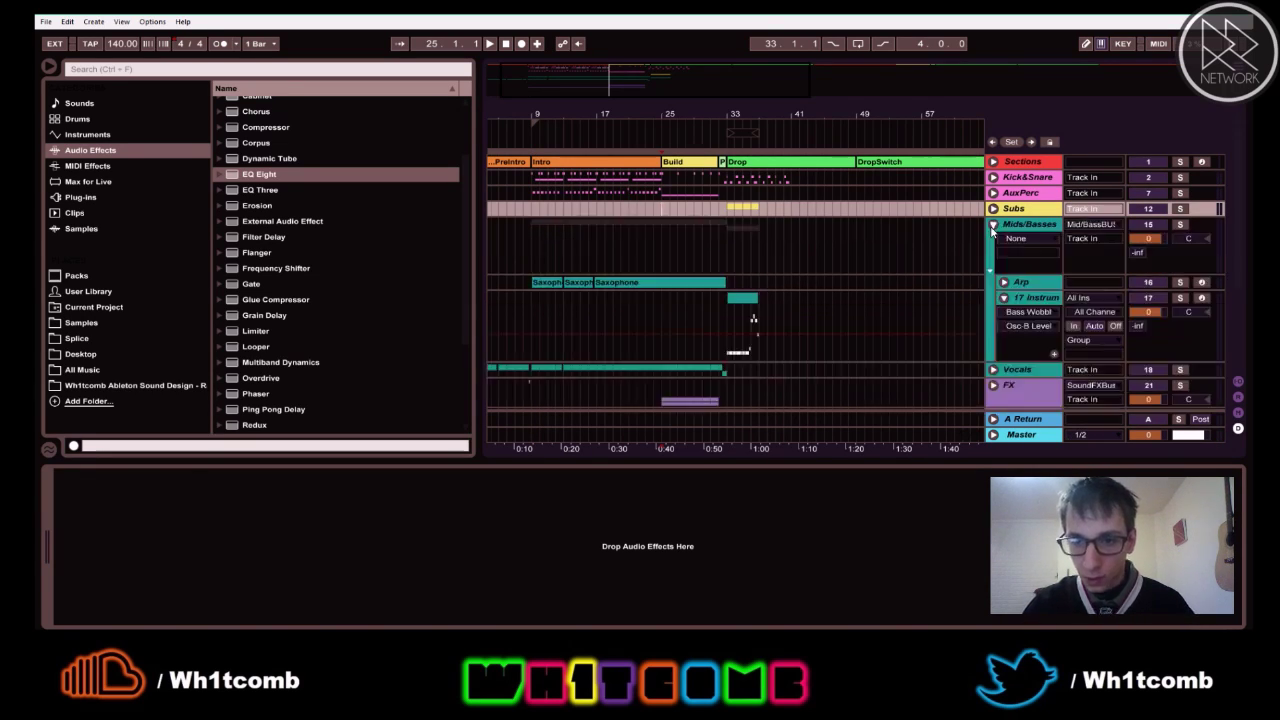
{"action": "scroll", "coordinate": [735, 280], "scroll_direction": "down", "scroll_amount": 2}
{"action": "scroll", "coordinate": [652, 231], "scroll_direction": "up", "scroll_amount": 1}
{"action": "scroll", "coordinate": [656, 231], "scroll_direction": "down", "scroll_amount": 1}
{"action": "scroll", "coordinate": [657, 232], "scroll_direction": "up", "scroll_amount": 2}
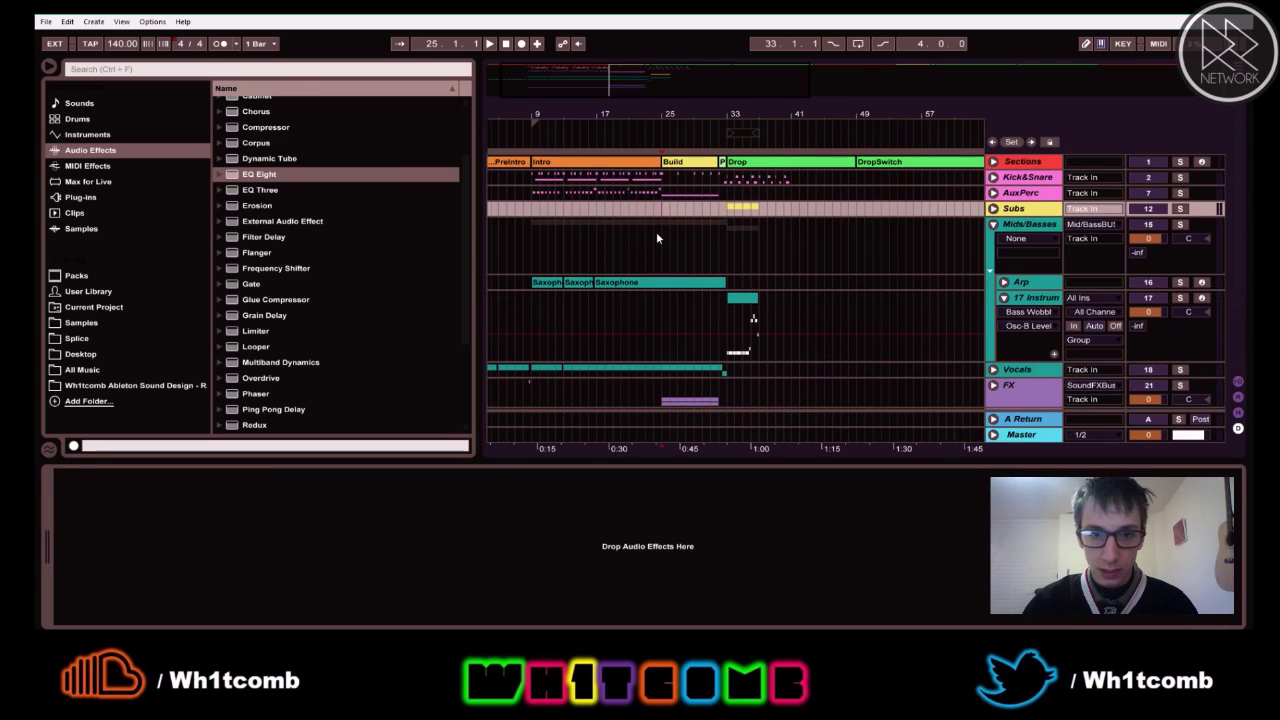
{"action": "left_click", "coordinate": [658, 238]}
{"action": "left_click", "coordinate": [732, 258]}
{"action": "key", "text": "space"}
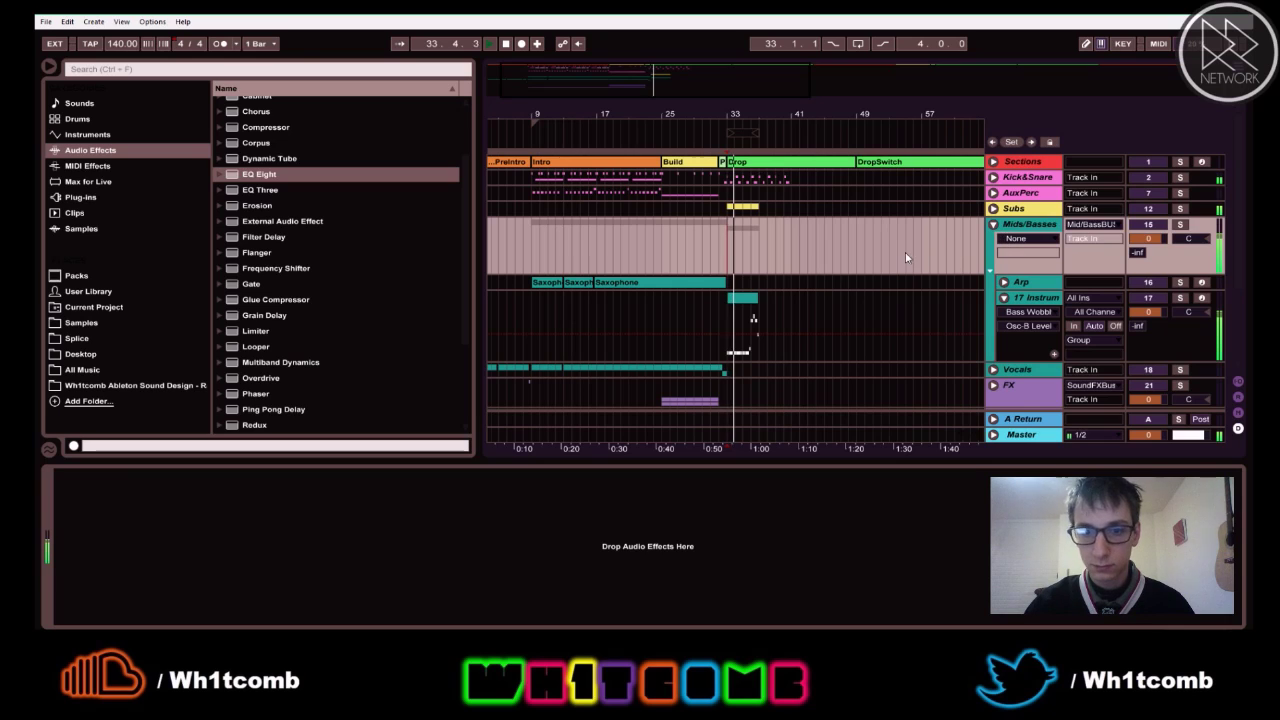
{"action": "key", "text": "XF86AudioLowerVolume"}
{"action": "key", "text": "XF86AudioLowerVolume"}
{"action": "key", "text": "space"}
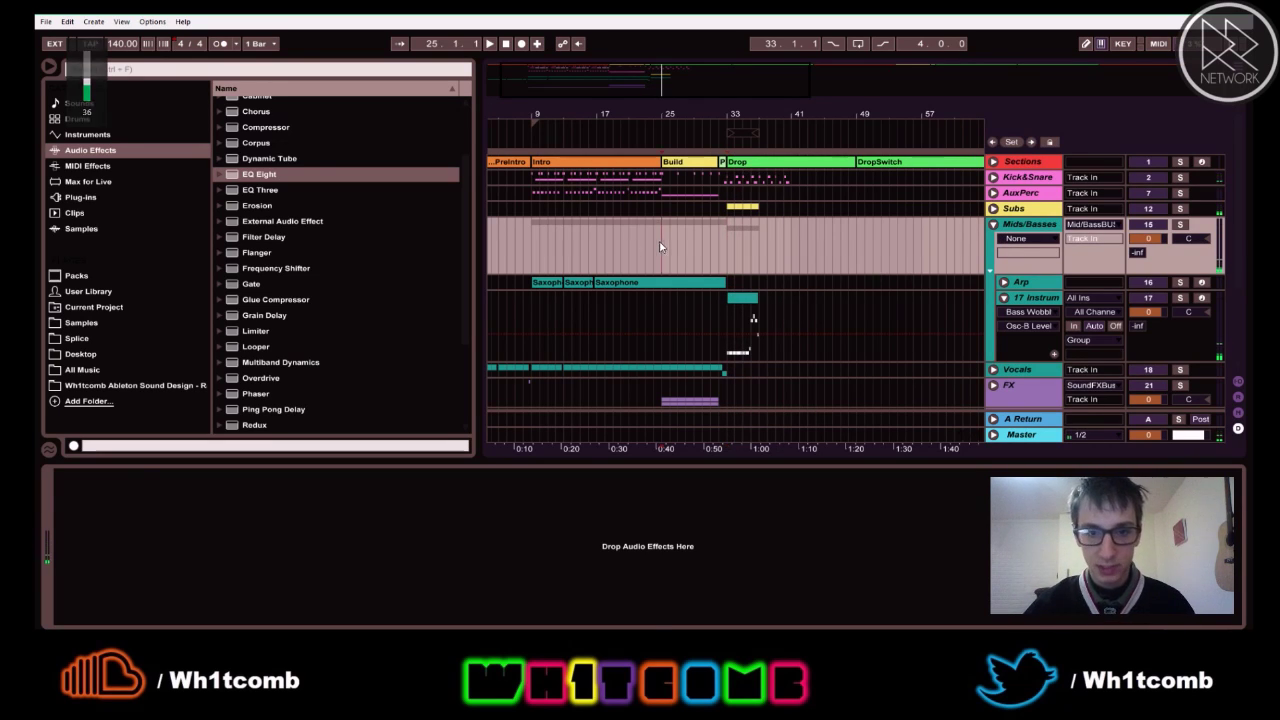
- Listen to the Build from bar 25 and inspect the tracks inside the Subs group
{"action": "left_click", "coordinate": [660, 233]}
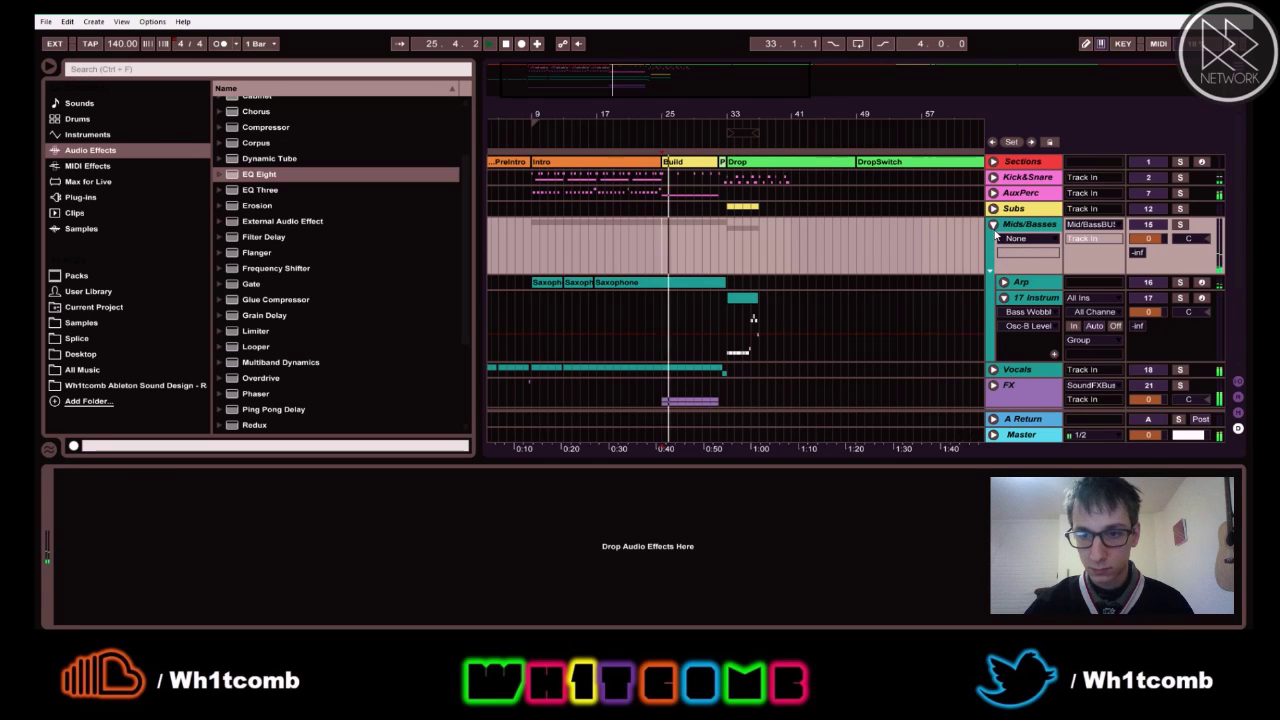
{"action": "left_click", "coordinate": [994, 225]}
{"action": "left_click", "coordinate": [993, 209]}
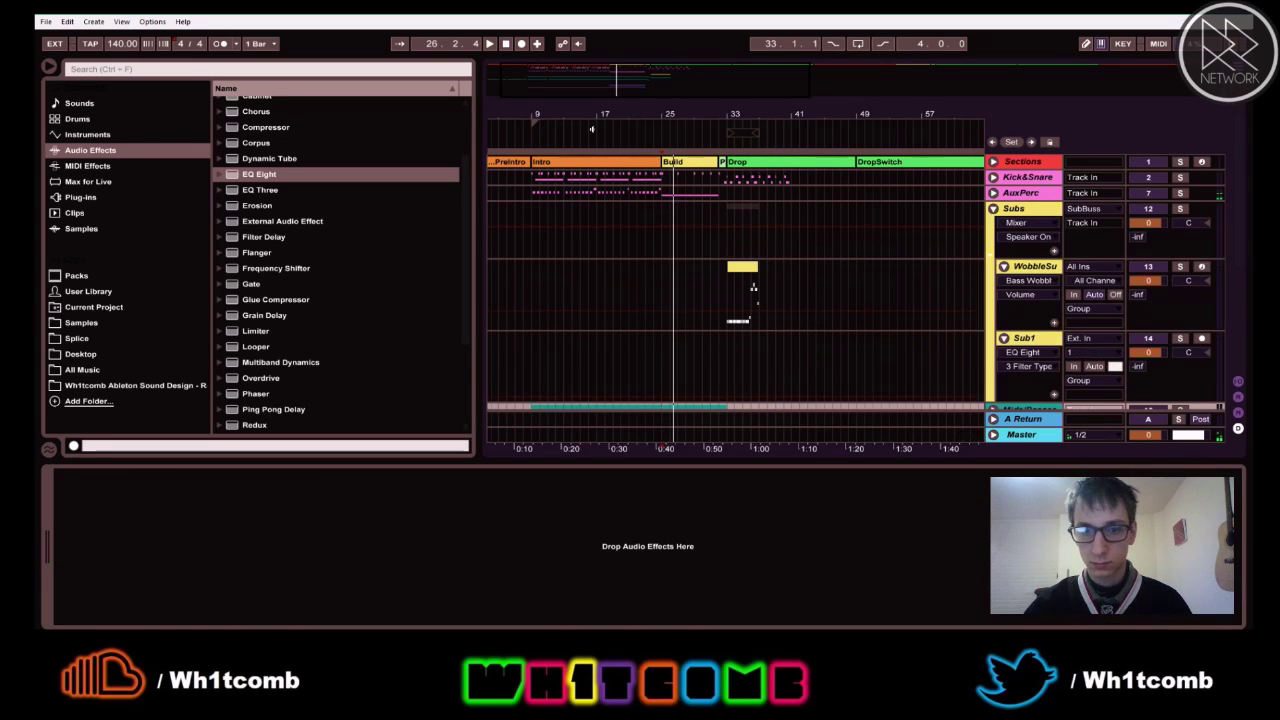
{"action": "left_click", "coordinate": [993, 209]}
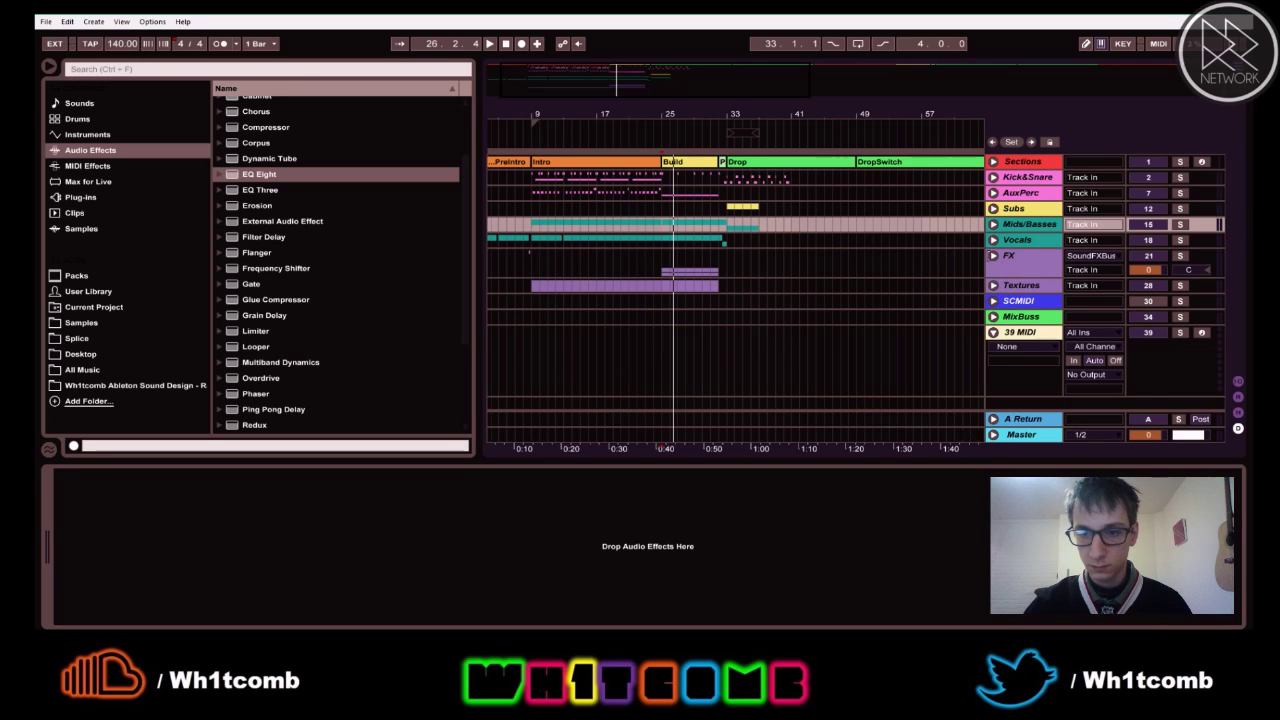
- Unfold the Mids/Basses group and rename the instrument track below Arp to DropWbs
{"action": "left_click", "coordinate": [994, 225]}
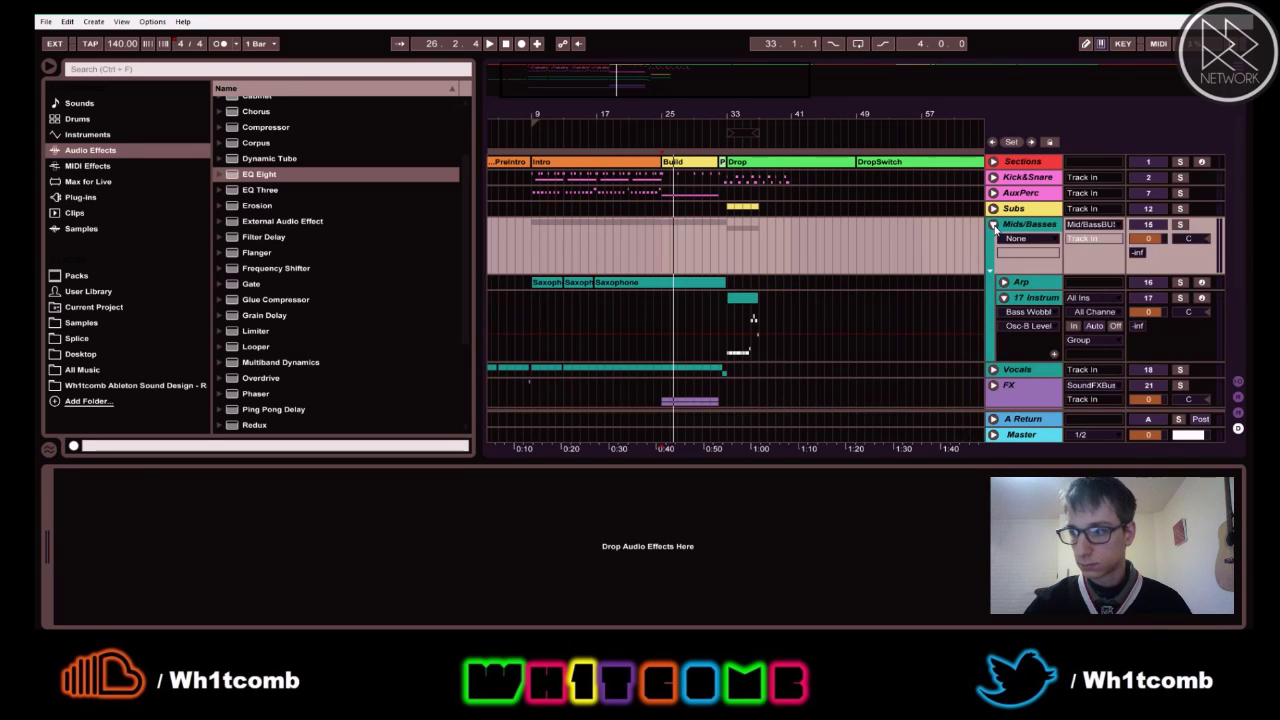
{"action": "scroll", "coordinate": [857, 232], "scroll_direction": "down", "scroll_amount": 2}
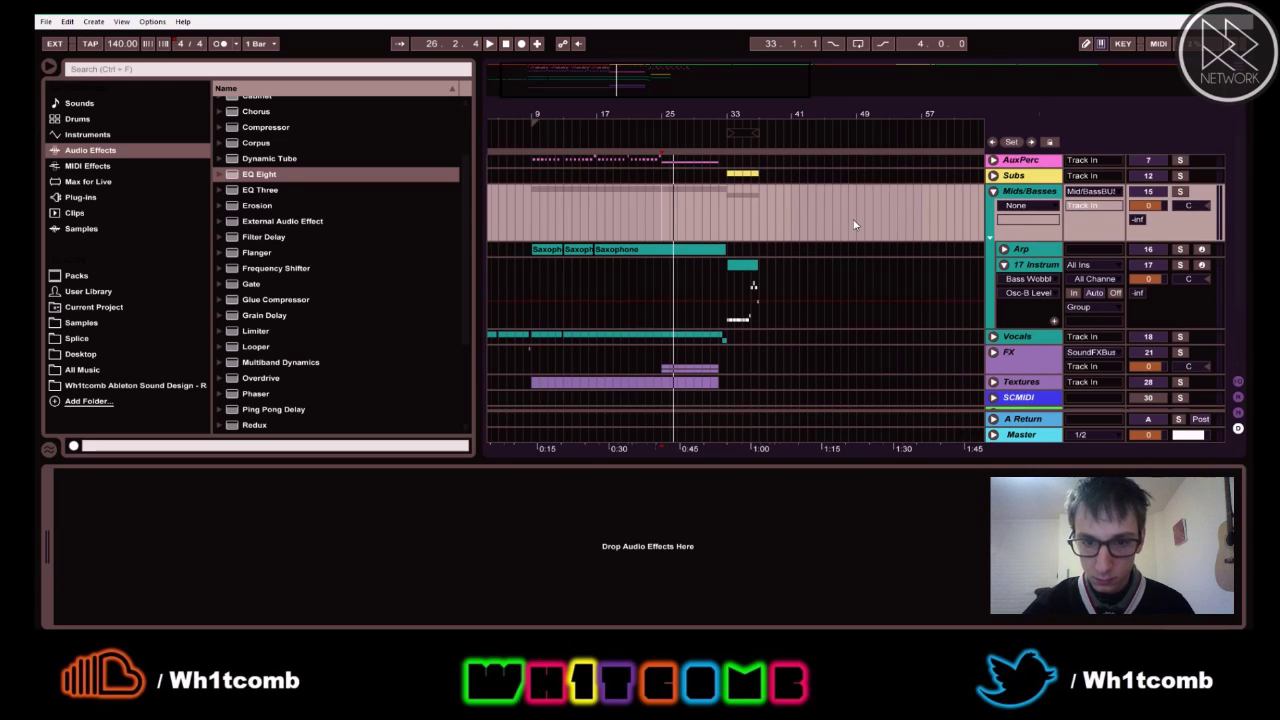
{"action": "left_click_drag", "start_coordinate": [750, 114], "coordinate": [700, 194]}
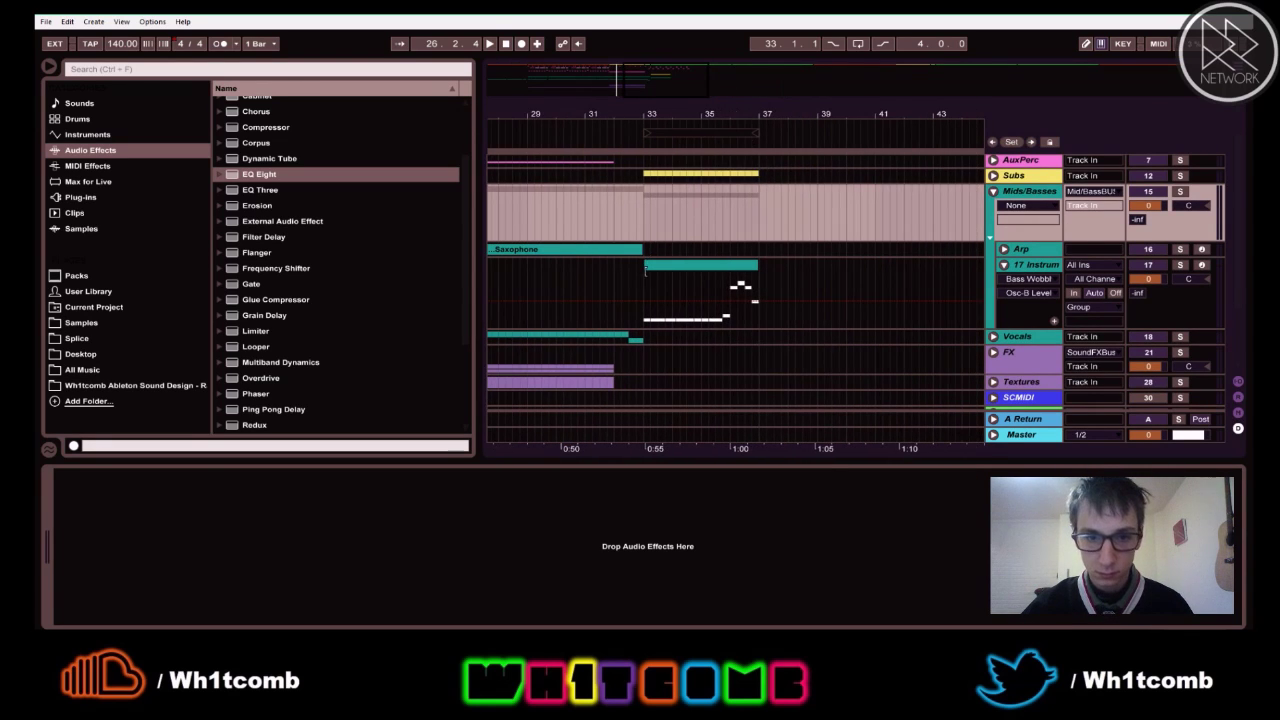
{"action": "left_click", "coordinate": [706, 283]}
{"action": "key", "text": "ctrl+r"}
{"action": "type", "text": "Dr"}
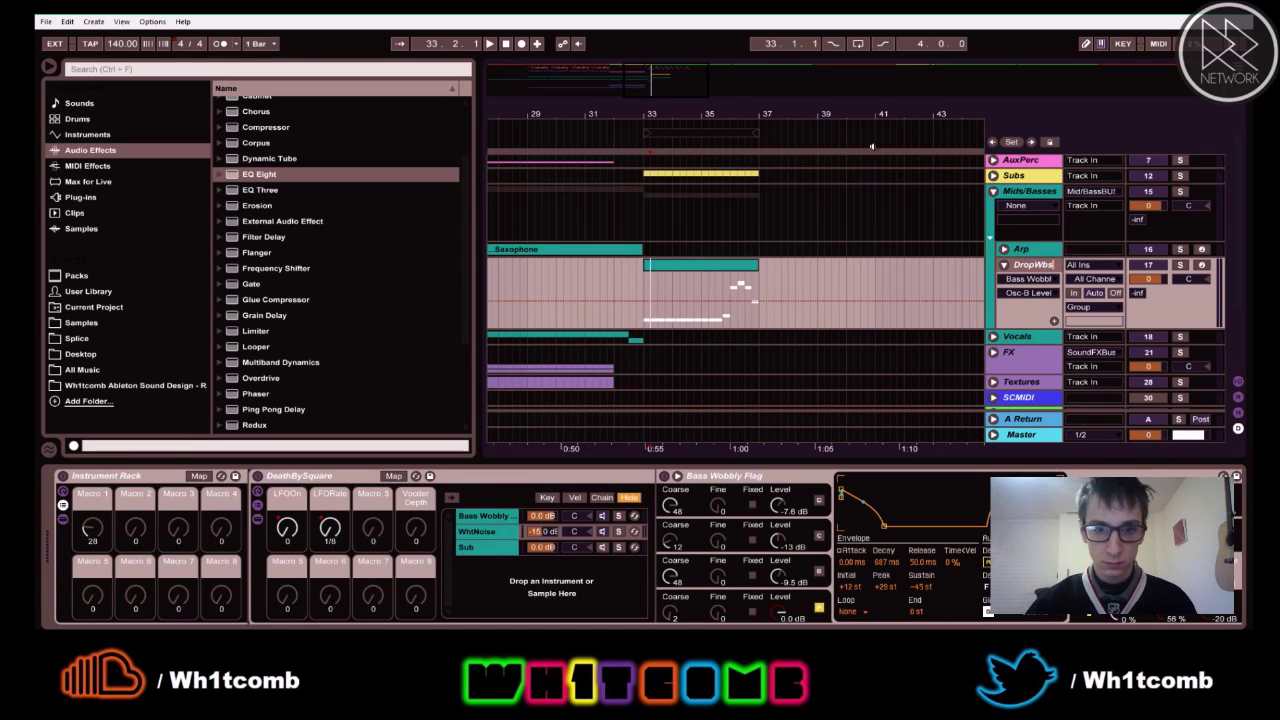
- Solo the DropWbs track and play its bass clip from bar 33
{"action": "left_click", "coordinate": [645, 285]}
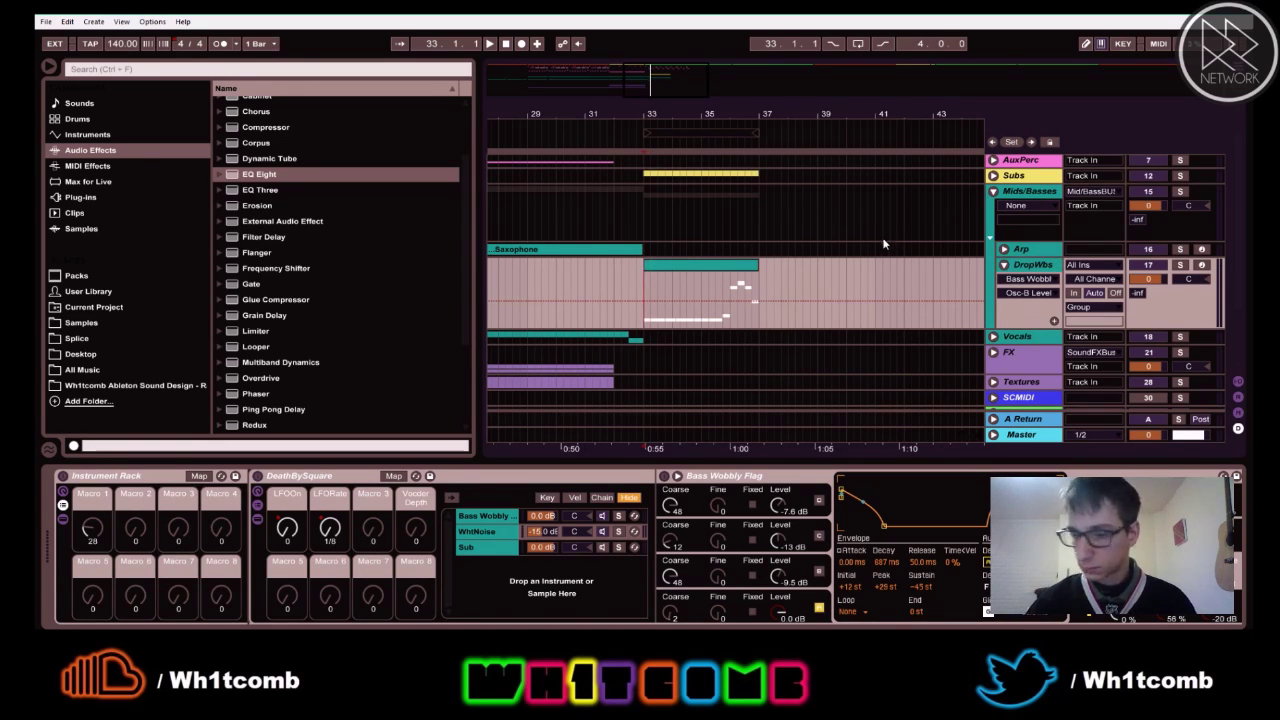
{"action": "left_click", "coordinate": [1180, 265]}
{"action": "key", "text": "space"}
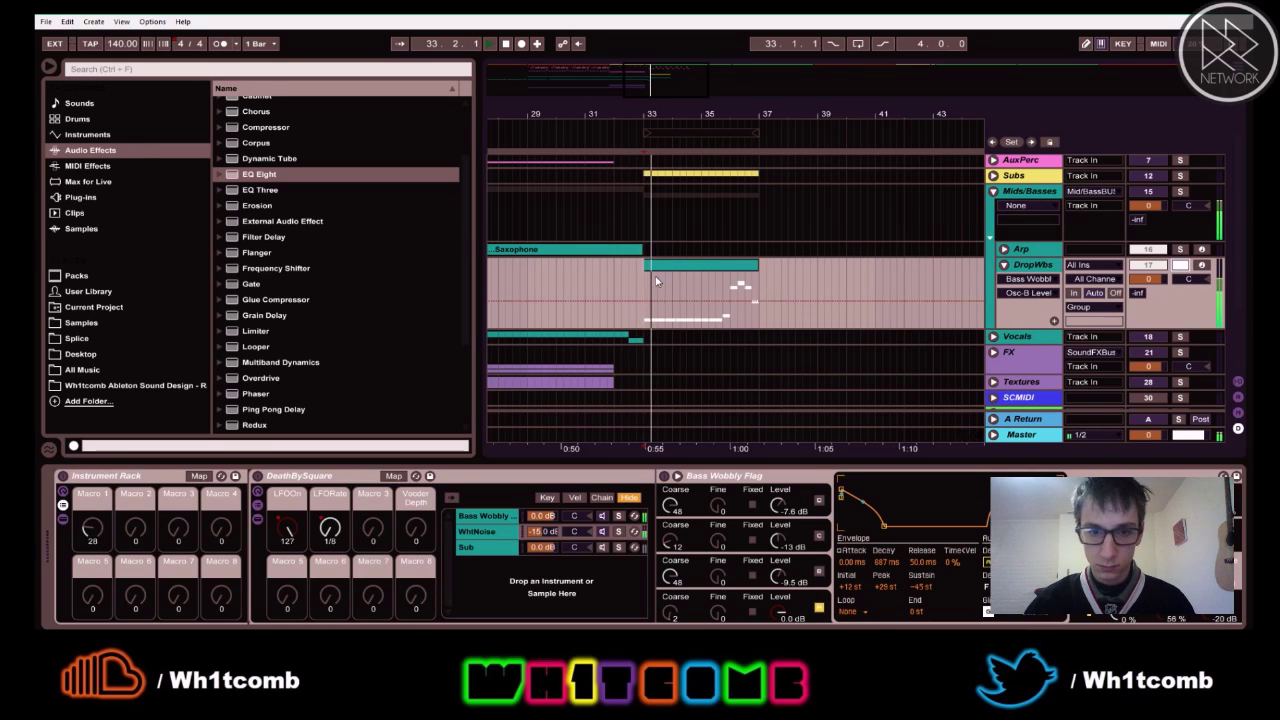
{"action": "key", "text": "space"}
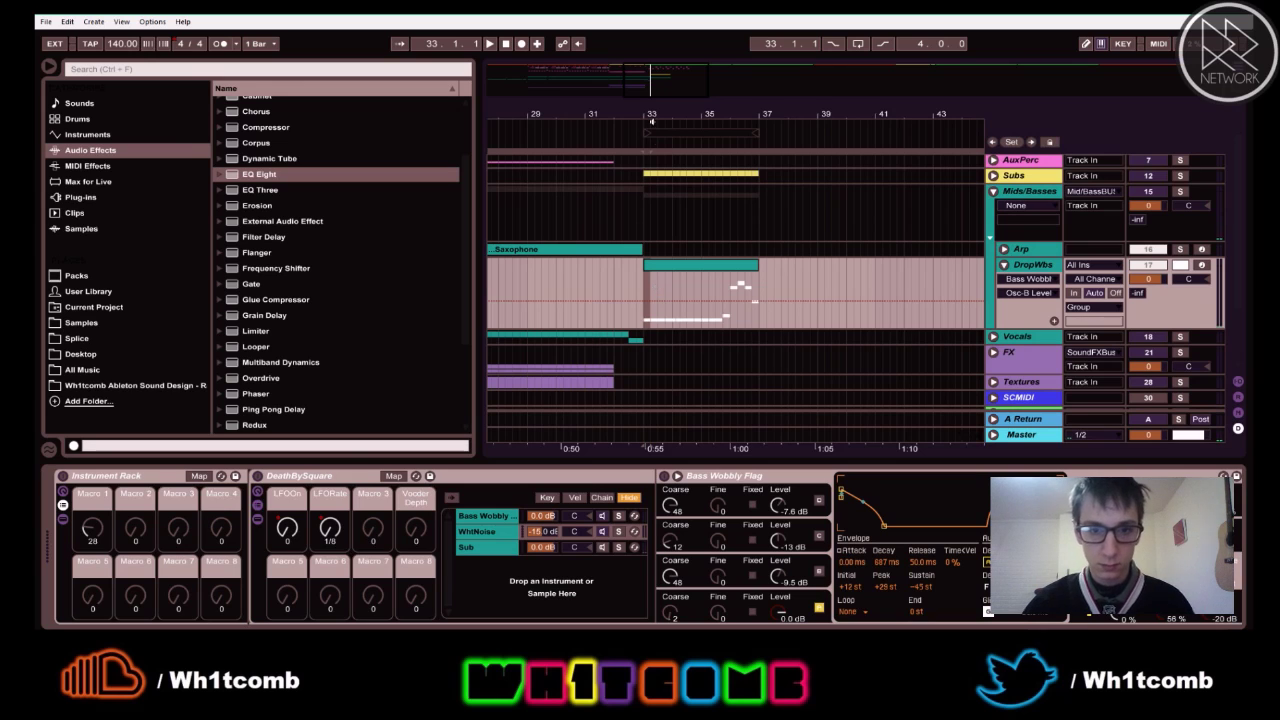
- Check the Mids/Basses tracks against the Build and Drop sections and place the insert marker at bar 25 on DropWbs
{"action": "left_click_drag", "start_coordinate": [638, 102], "coordinate": [708, 81]}
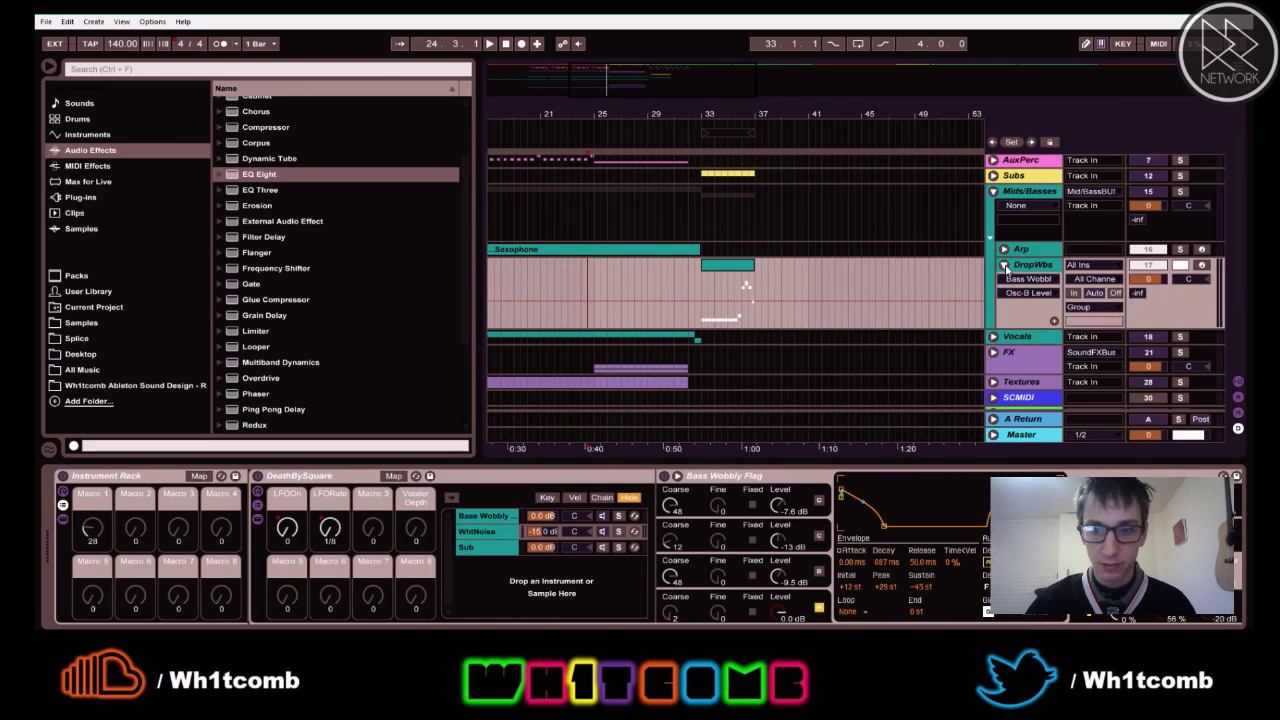
{"action": "left_click", "coordinate": [993, 191]}
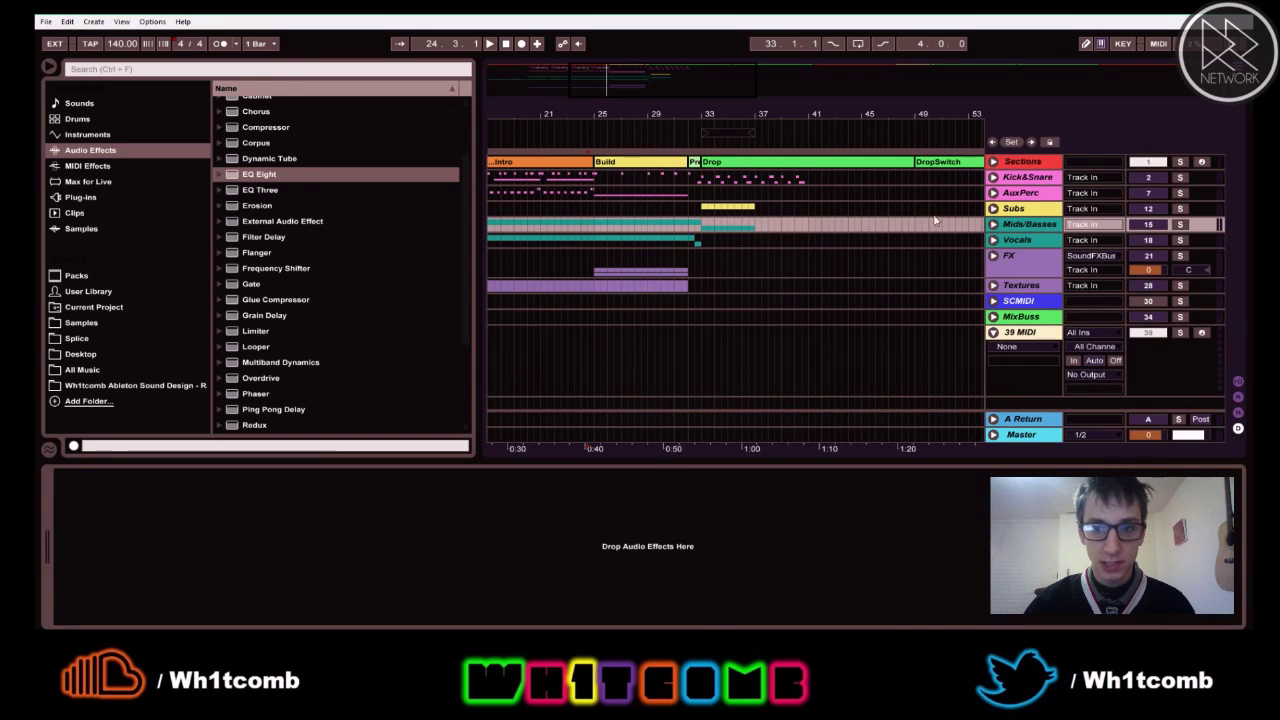
{"action": "left_click", "coordinate": [993, 226]}
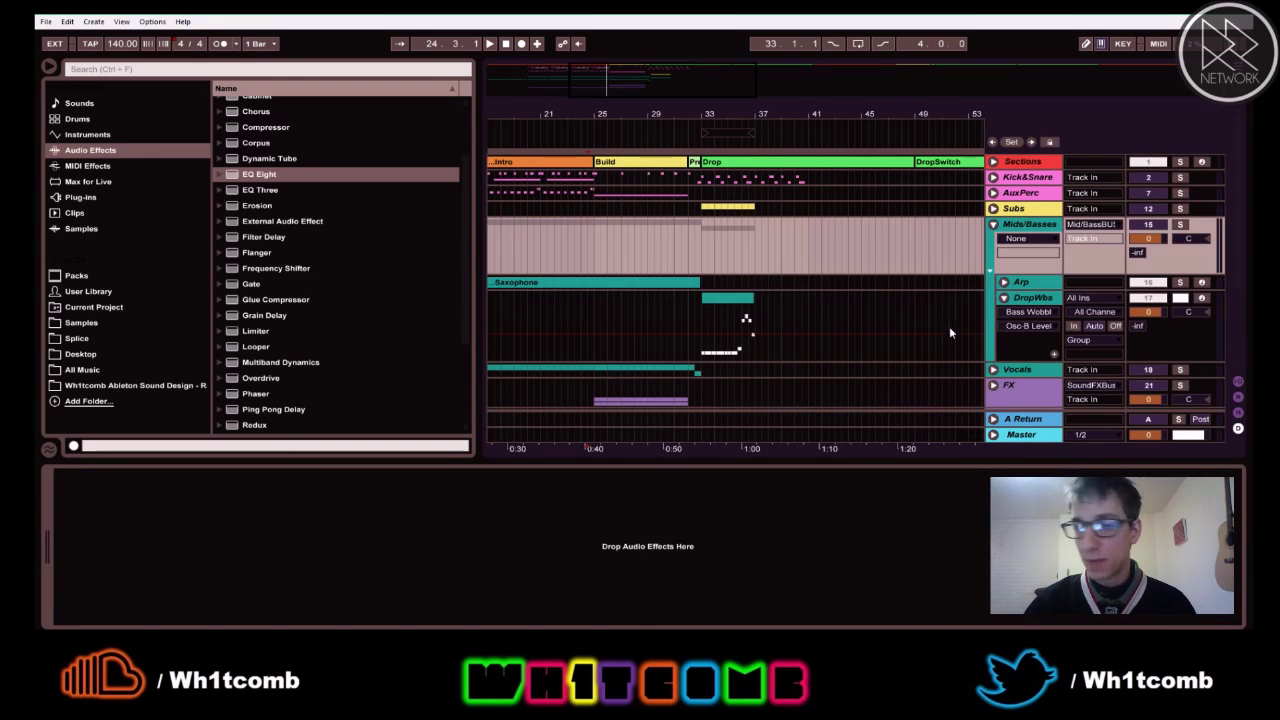
{"action": "scroll", "coordinate": [800, 310], "scroll_direction": "down", "scroll_amount": 2}
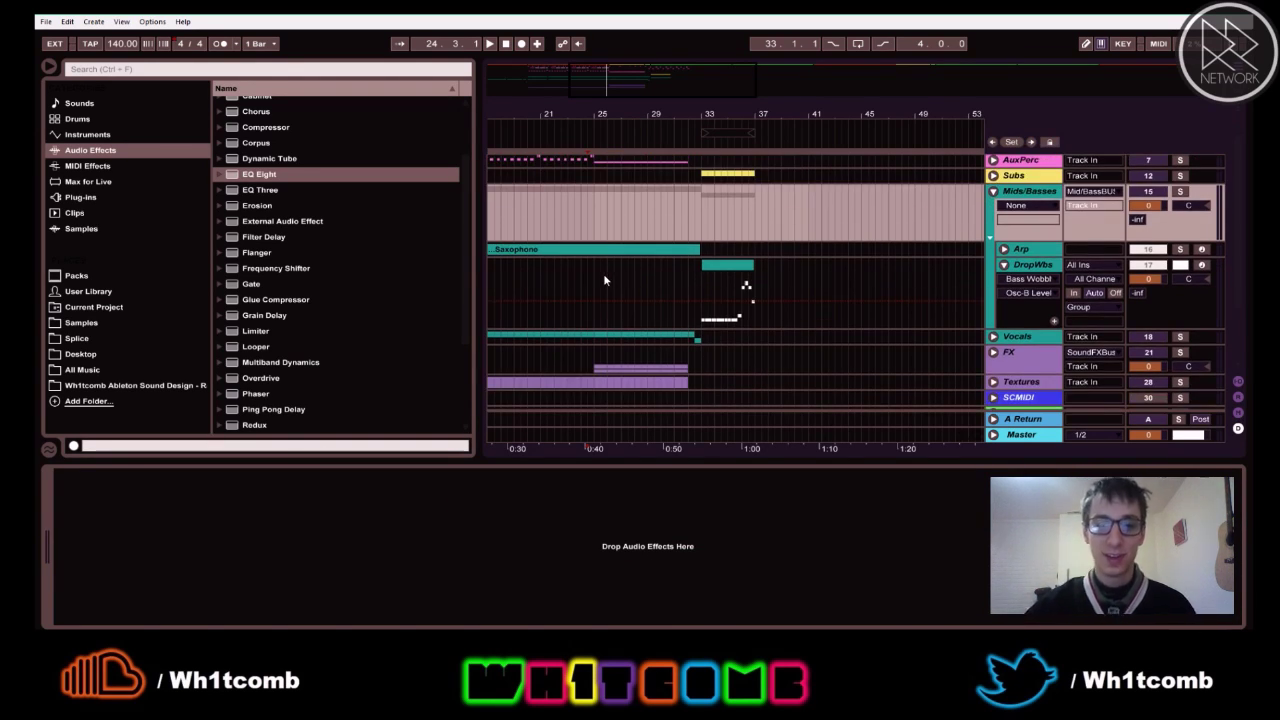
{"action": "left_click", "coordinate": [594, 277]}
{"action": "scroll", "coordinate": [650, 266], "scroll_direction": "up", "scroll_amount": 2}
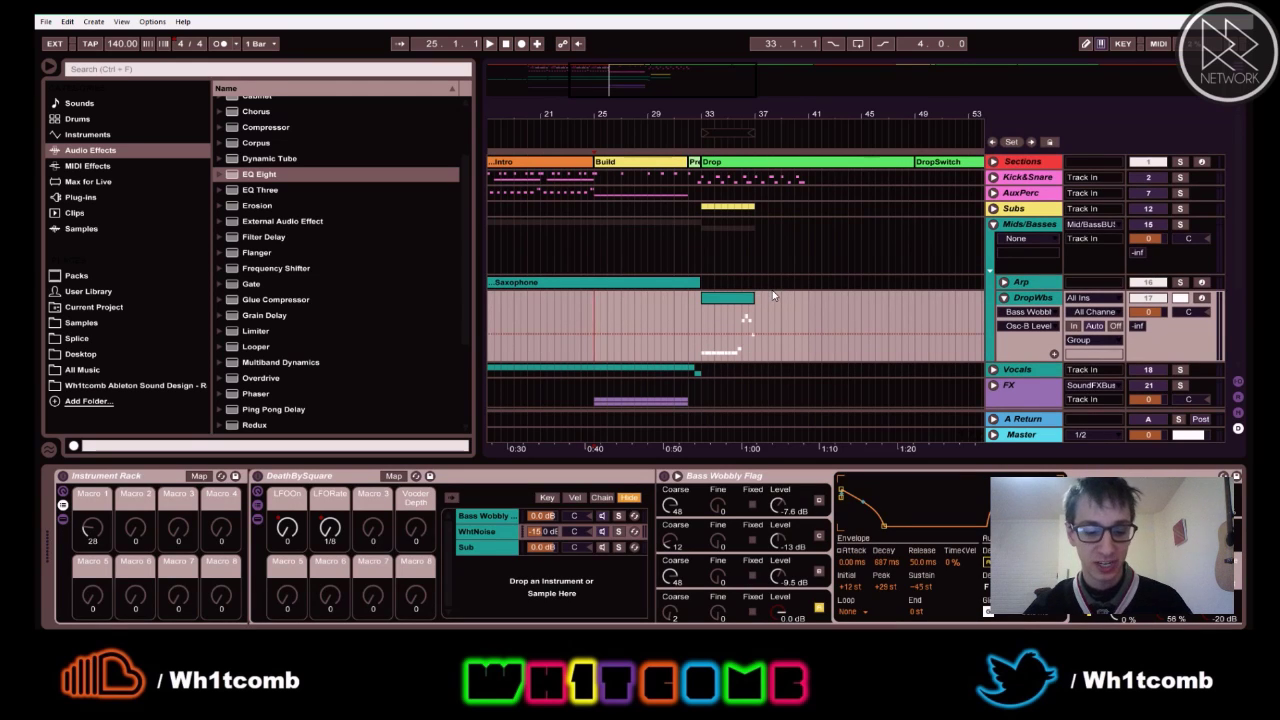
- Duplicate the DropWbs track and rename the copy WbsIntro
{"action": "left_click", "coordinate": [588, 319]}
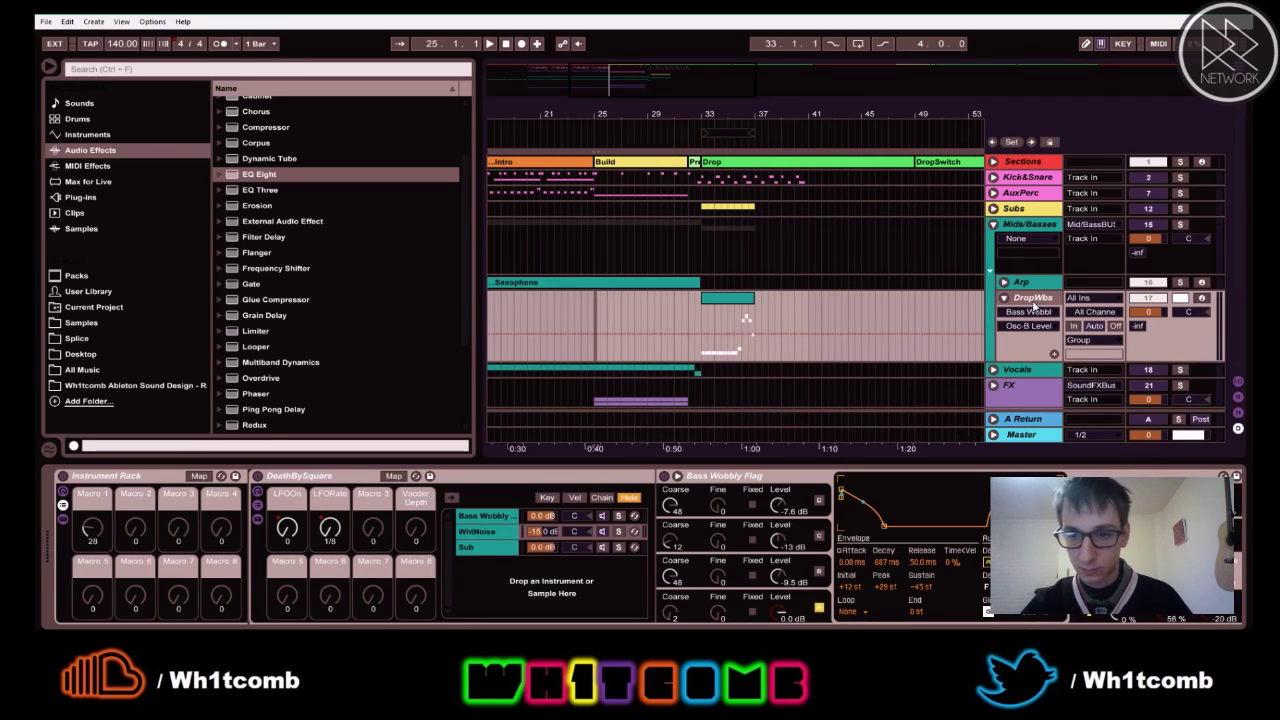
{"action": "key", "text": "ctrl+d"}
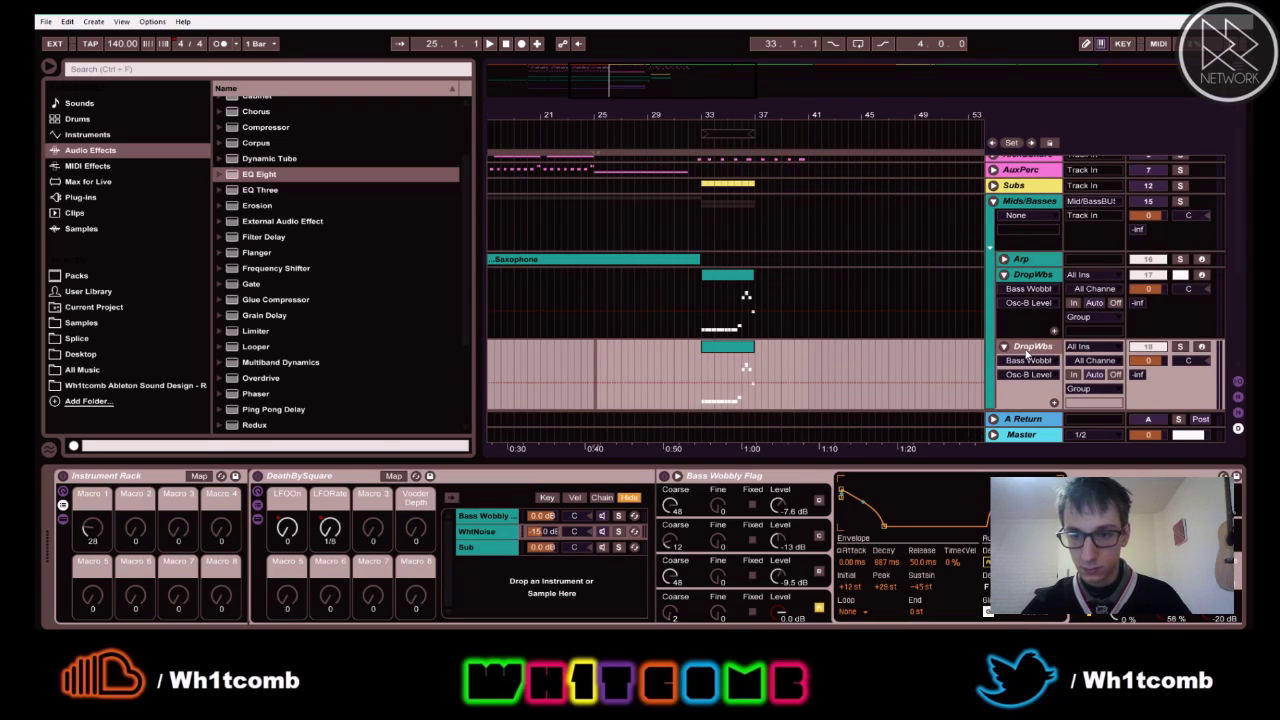
{"action": "type", "text": "WbsIntro"}
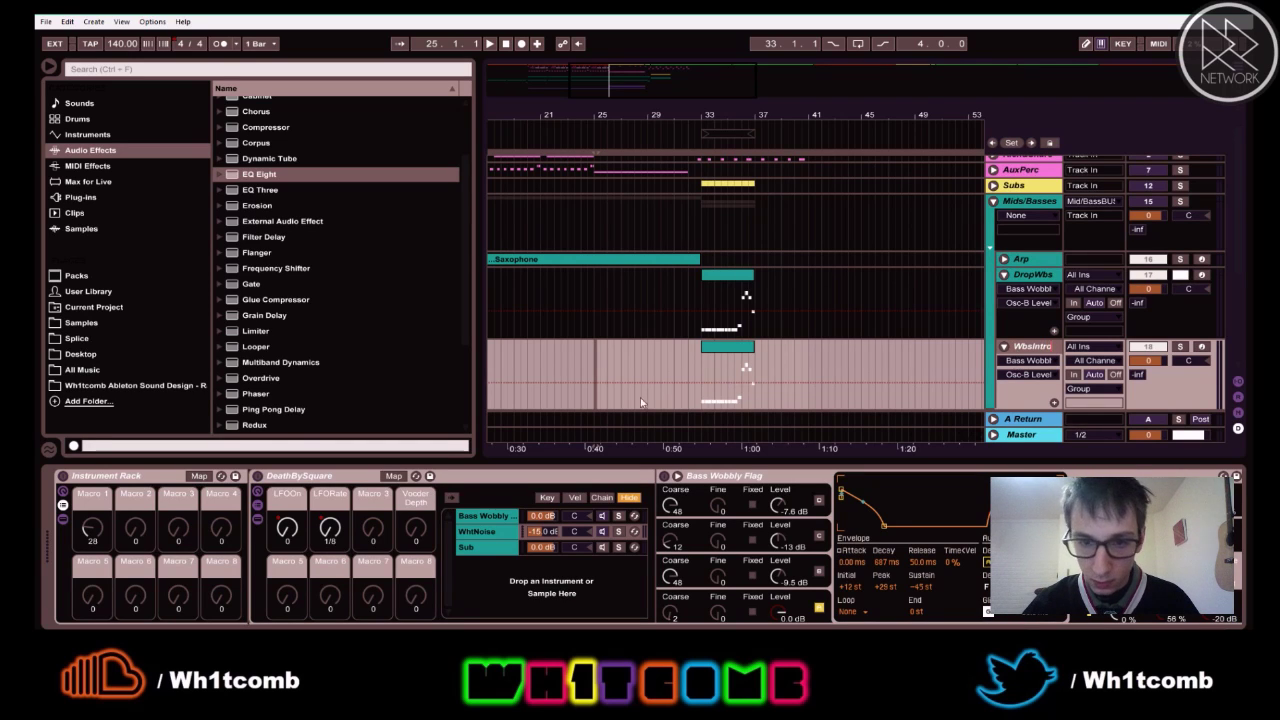
- Move the WbsIntro bass clip from bar 33 to bar 25, at the start of the Build
{"action": "left_click", "coordinate": [634, 371]}
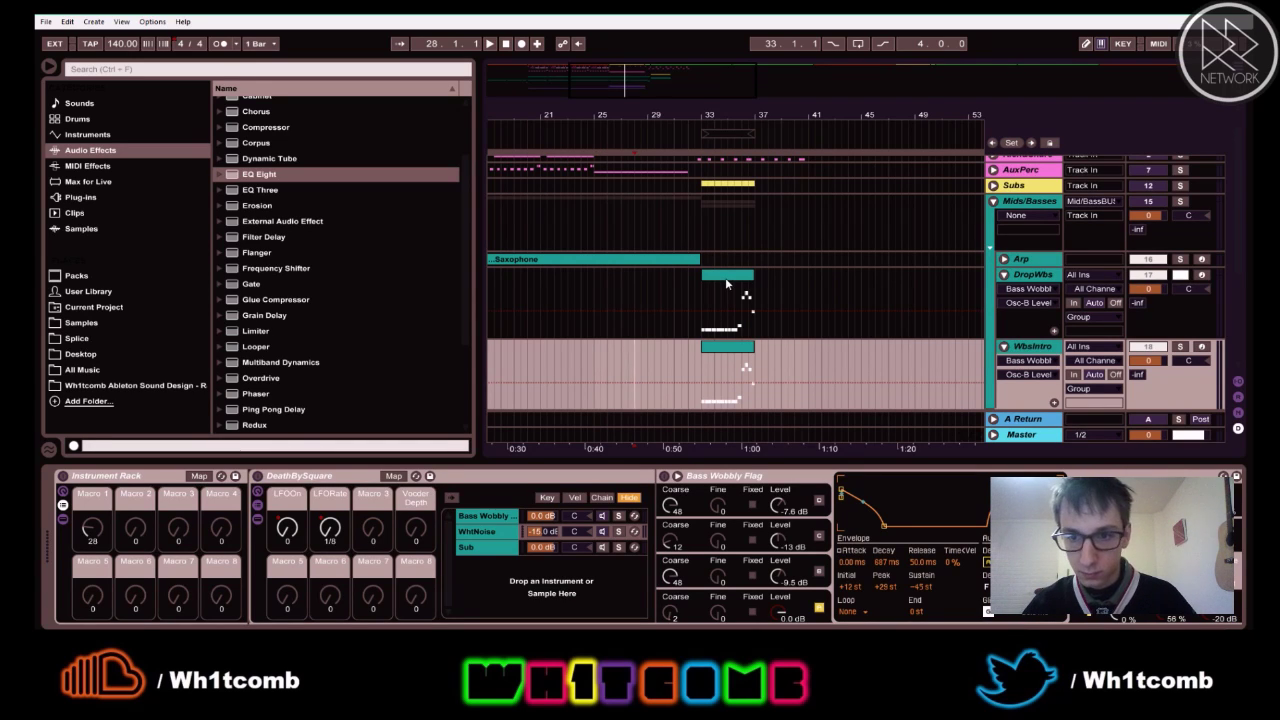
{"action": "left_click", "coordinate": [717, 349]}
{"action": "left_click_drag", "start_coordinate": [717, 349], "coordinate": [618, 353]}
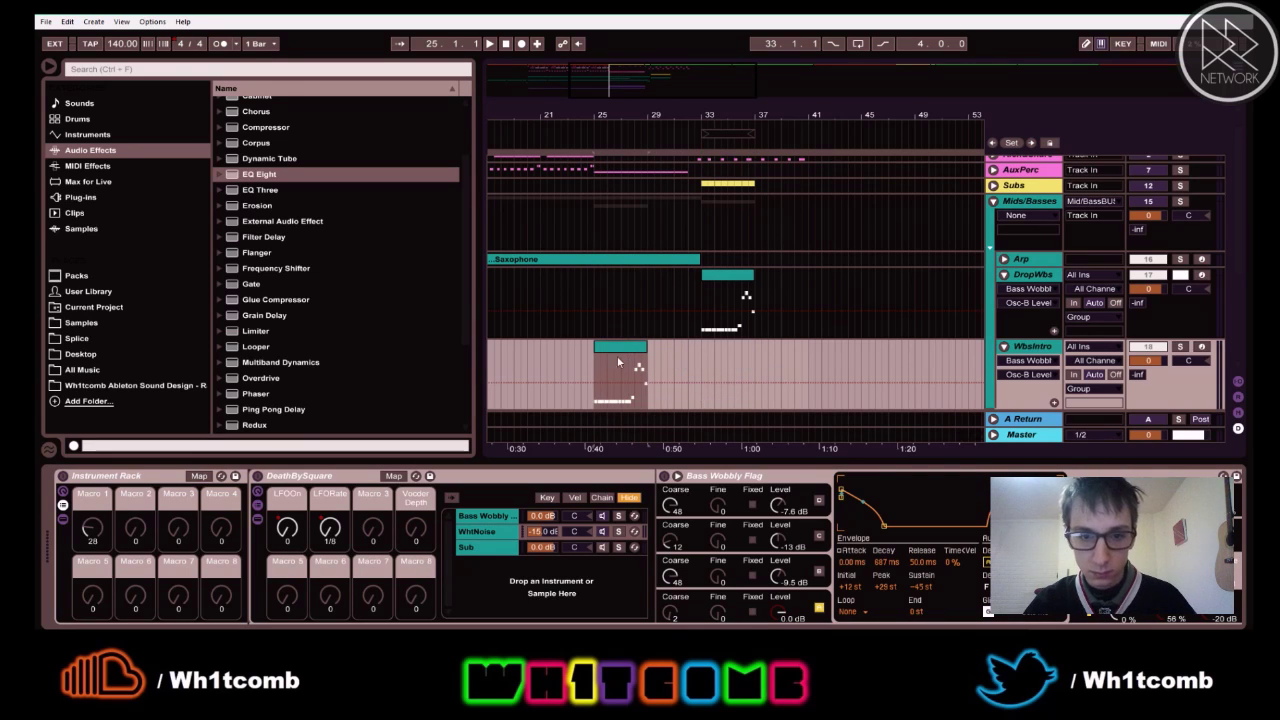
- Collapse the Instrument Rack on the WbsIntro track and browse the audio effects for one to add after it
{"action": "double_click", "coordinate": [147, 481]}
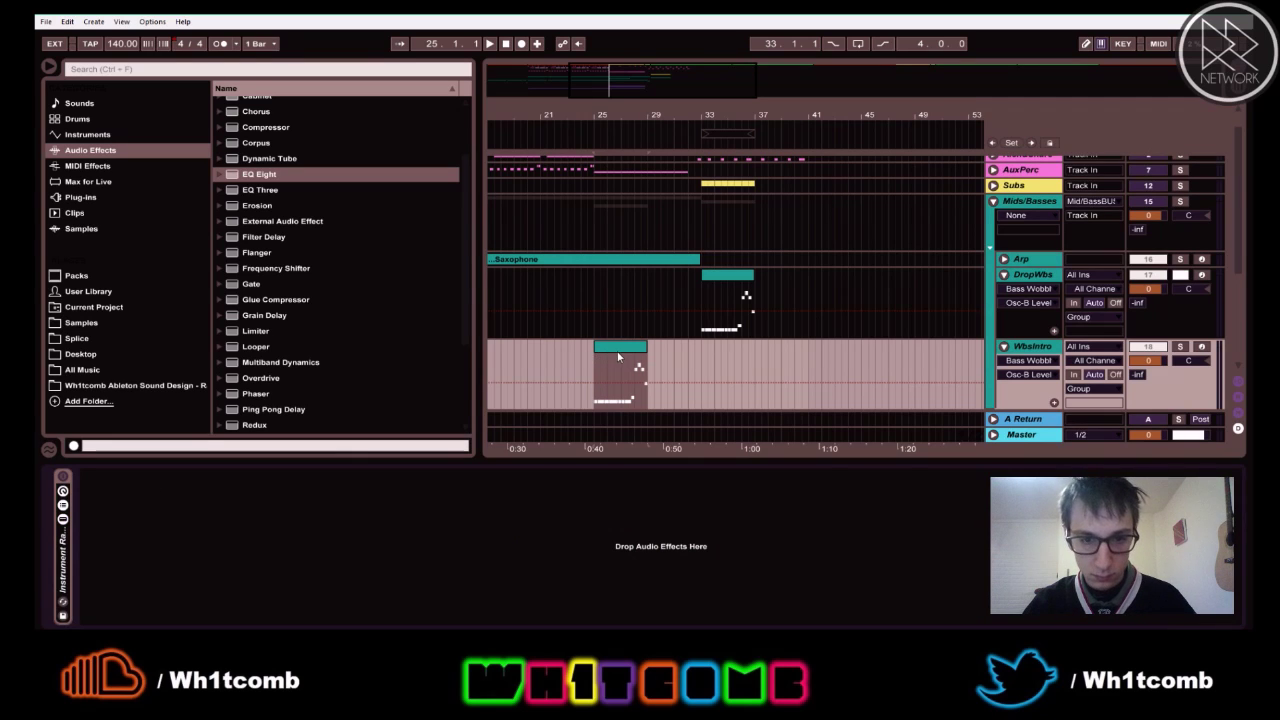
{"action": "left_click", "coordinate": [1034, 346]}
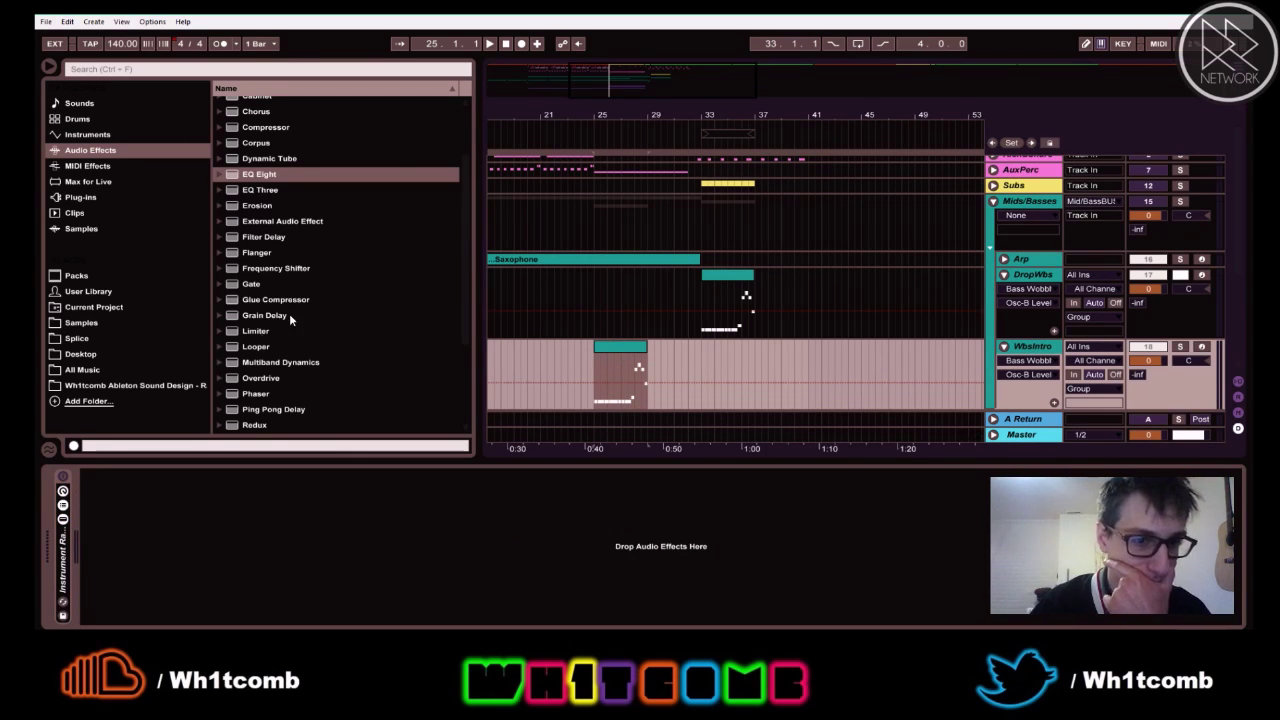
{"action": "scroll", "coordinate": [289, 313], "scroll_direction": "up", "scroll_amount": 5}
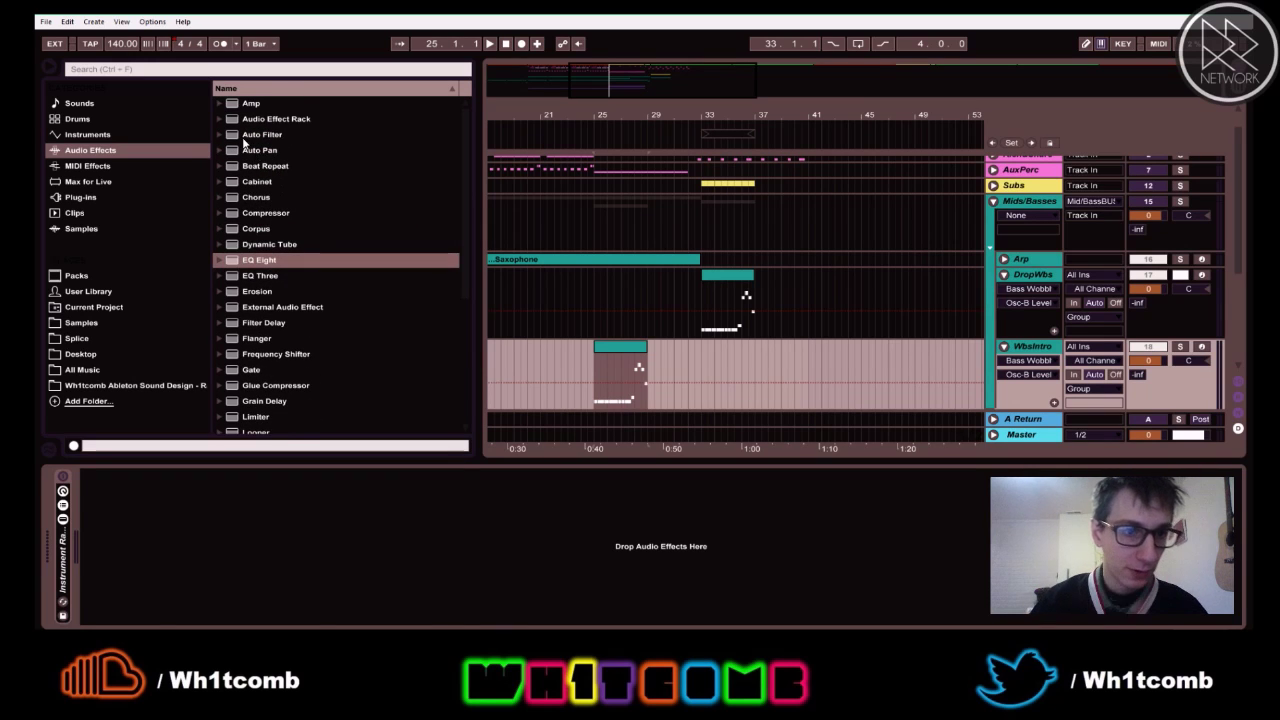
- Add an Auto Filter to the WbsIntro track and lower its low-pass cutoff to about 657 Hz with 12% resonance
{"action": "left_click", "coordinate": [226, 133]}
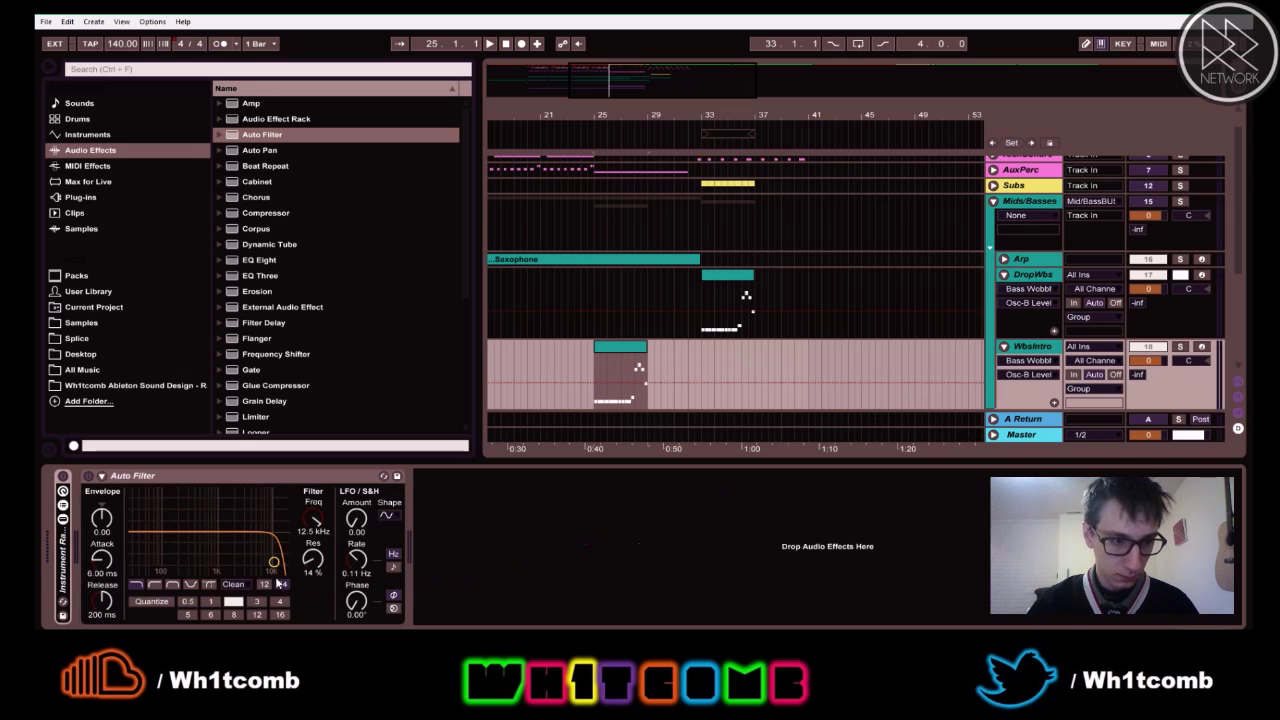
{"action": "left_click_drag", "start_coordinate": [276, 563], "coordinate": [223, 562]}
{"action": "key", "text": "space"}
{"action": "left_click", "coordinate": [224, 562]}
{"action": "left_click_drag", "start_coordinate": [224, 562], "coordinate": [207, 563]}
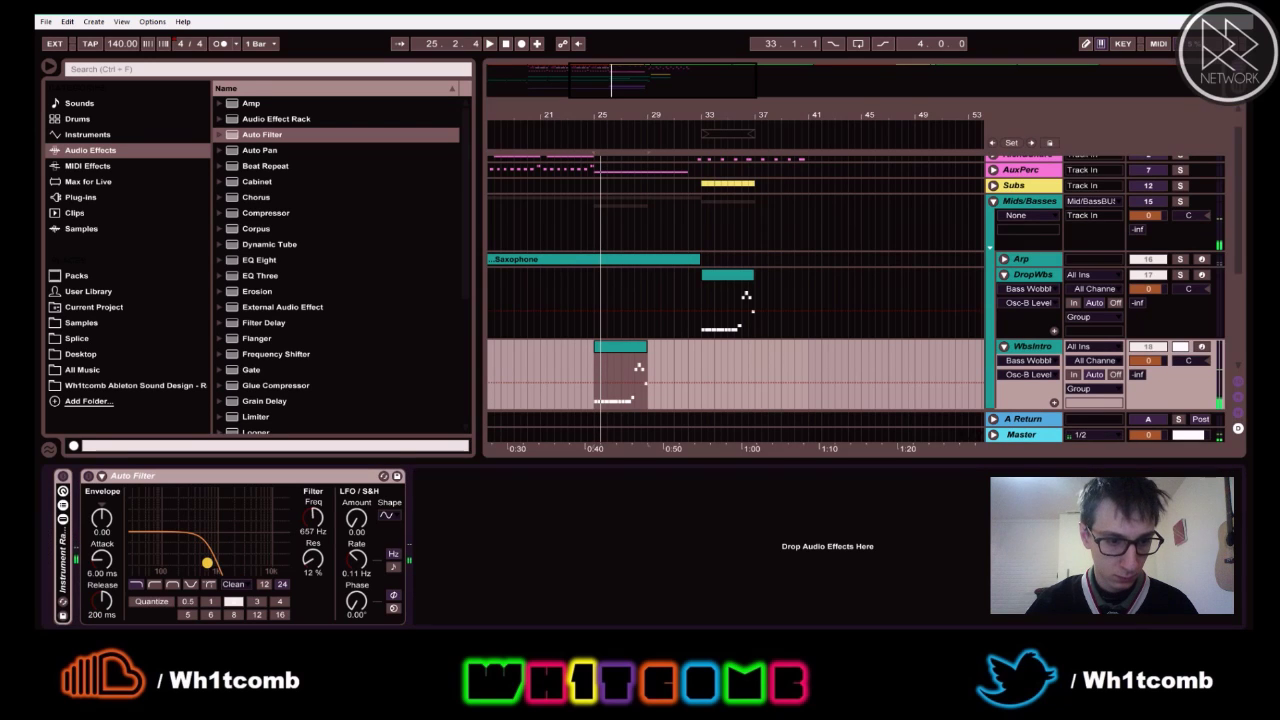
- Shorten the WbsIntro clip to a single beat at bar 25 and play it with the track unsoloed
{"action": "left_click_drag", "start_coordinate": [602, 112], "coordinate": [603, 118]}
{"action": "key", "text": "space"}
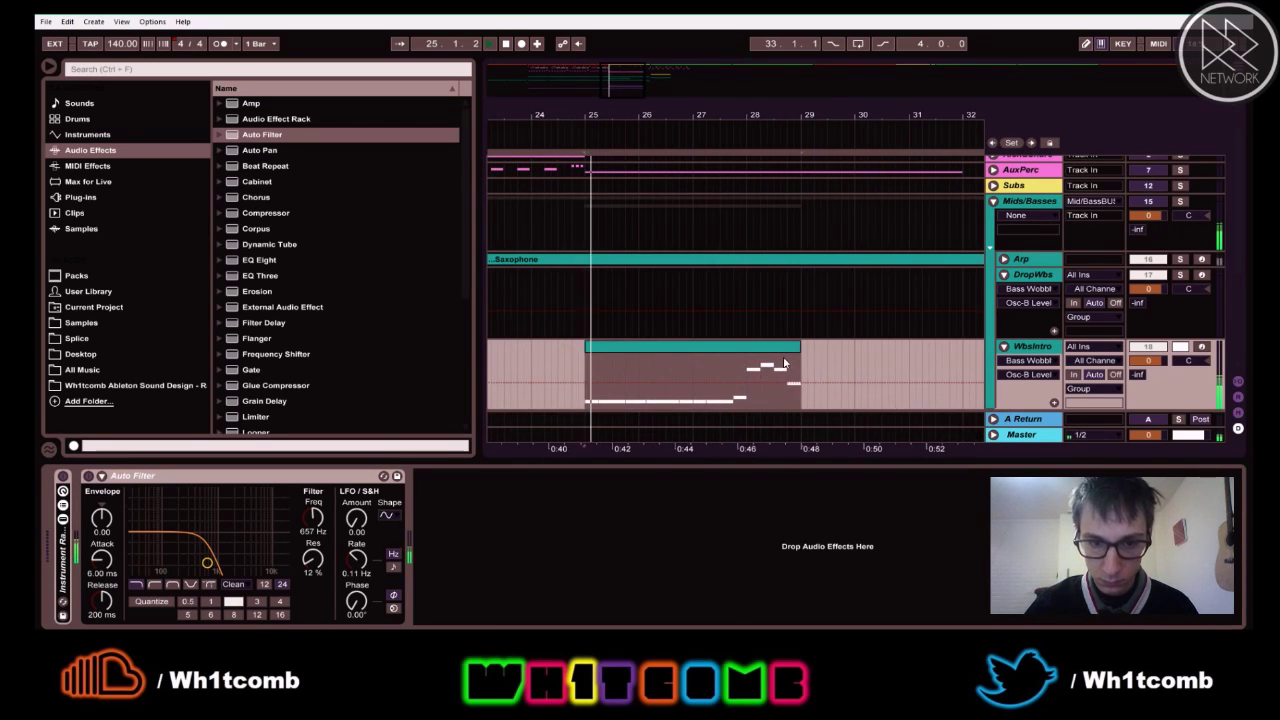
{"action": "left_click_drag", "start_coordinate": [797, 349], "coordinate": [597, 375]}
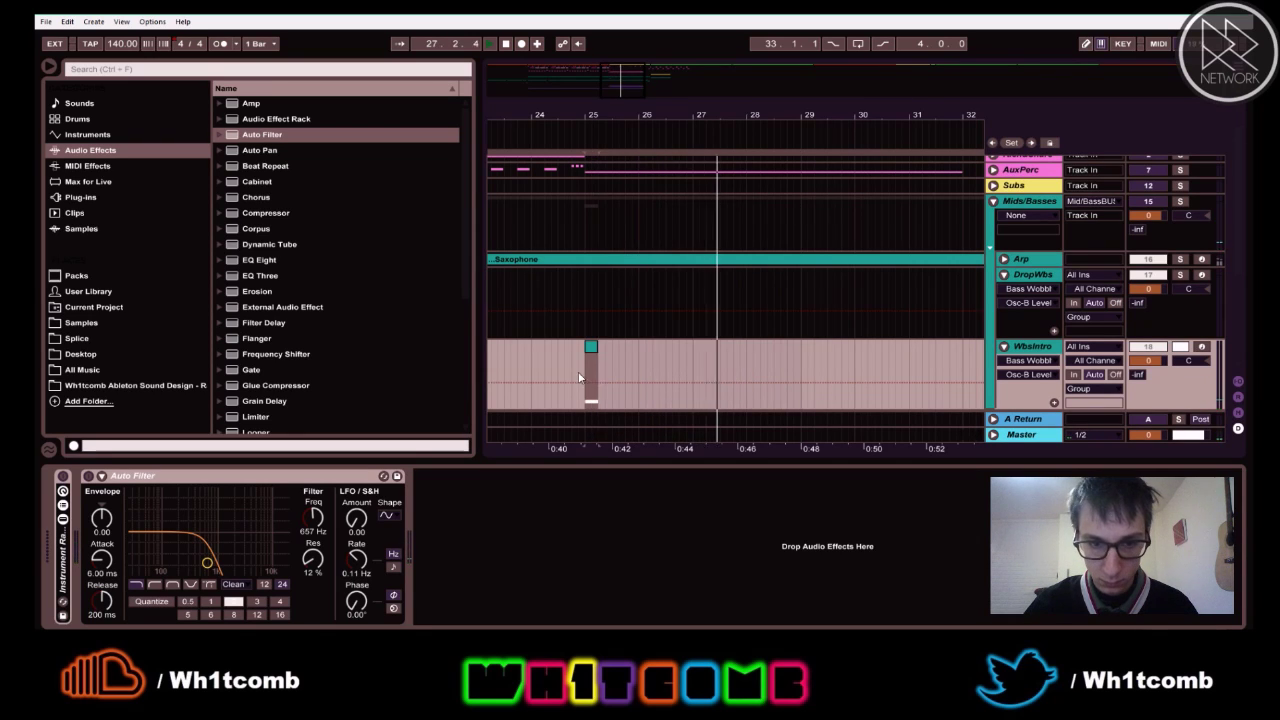
{"action": "key", "text": "space"}
{"action": "key", "text": "space"}
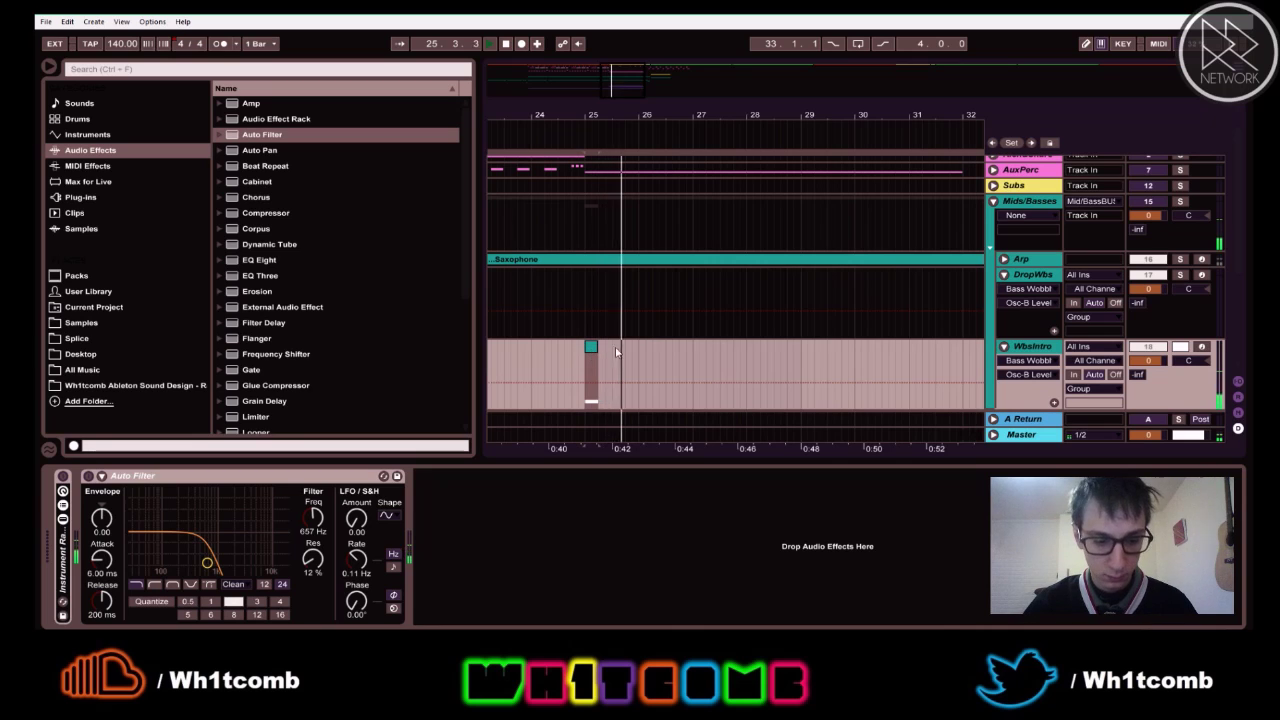
{"action": "left_click", "coordinate": [1181, 346]}
{"action": "key", "text": "space"}
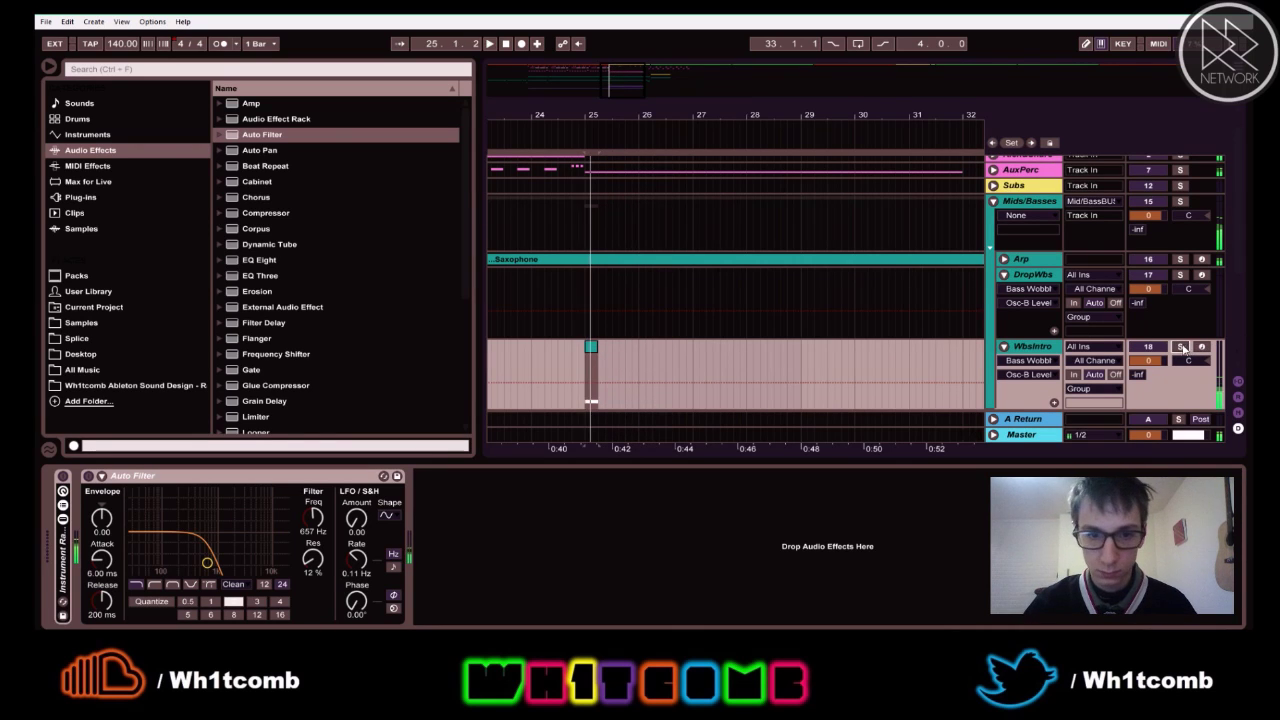
- Paste copies of the one-beat WbsIntro clip at bars 27 and 29
{"action": "left_click", "coordinate": [696, 364]}
{"action": "key", "text": "ctrl+v"}
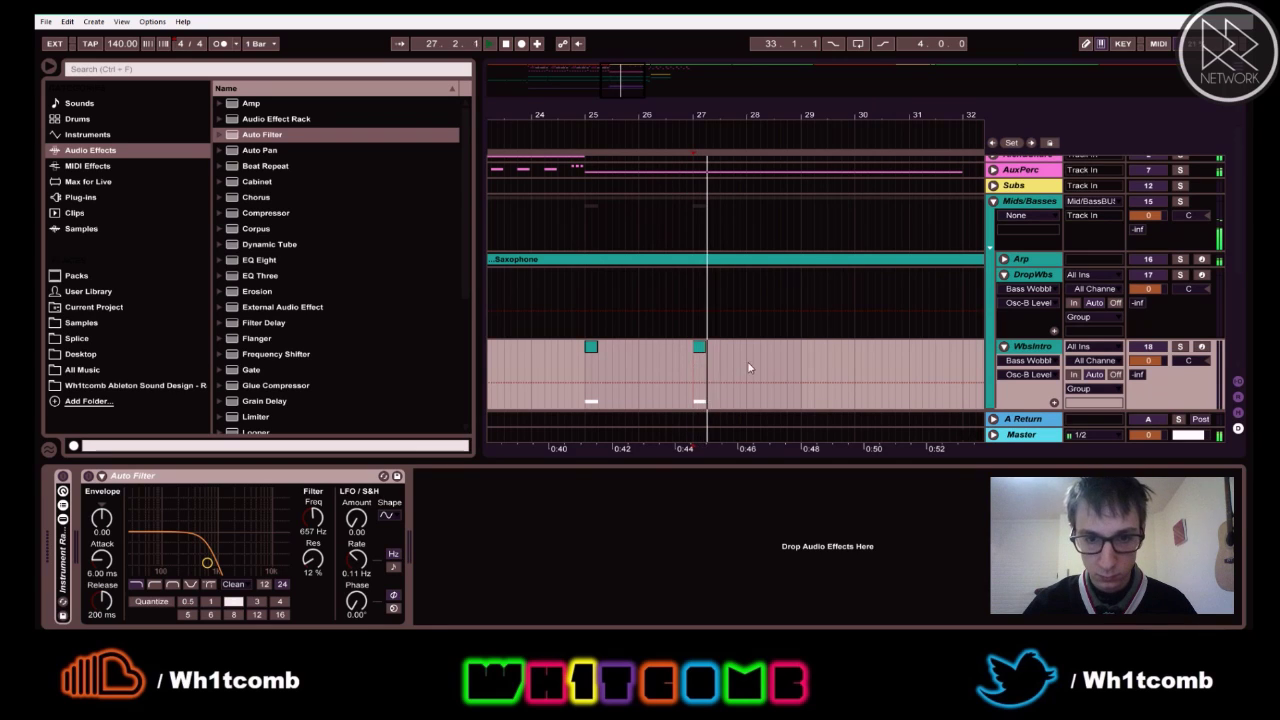
{"action": "left_click", "coordinate": [801, 358]}
{"action": "key", "text": "ctrl+v"}
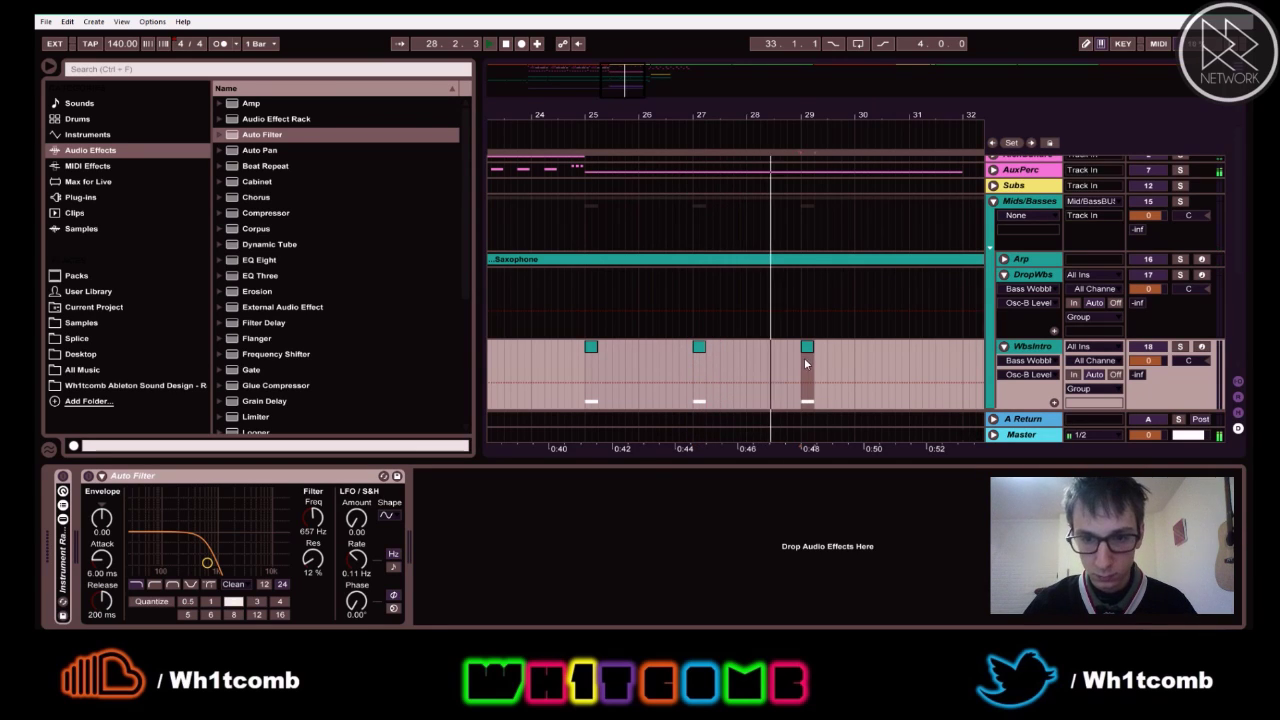
{"action": "key", "text": "space"}
- Try the bar 29 copy at one bar long with WbsIntro soloed, and delete that copy
{"action": "left_click_drag", "start_coordinate": [812, 347], "coordinate": [824, 347]}
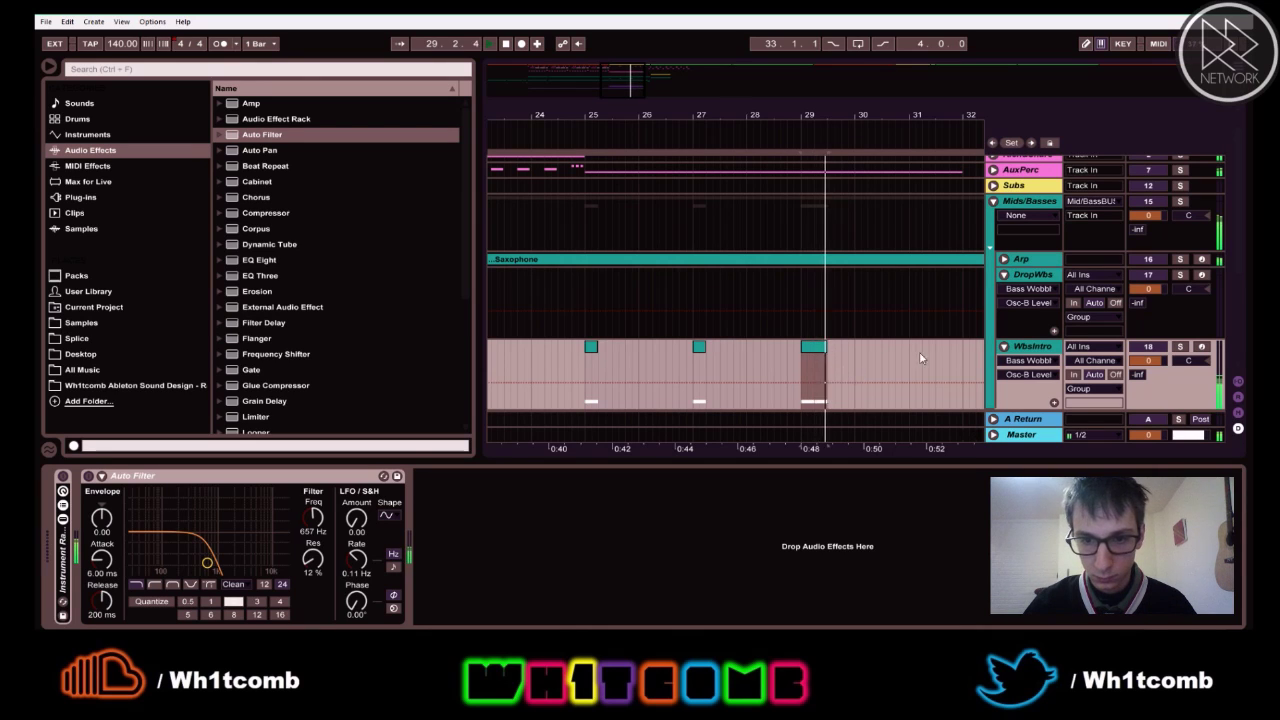
{"action": "left_click", "coordinate": [1181, 346]}
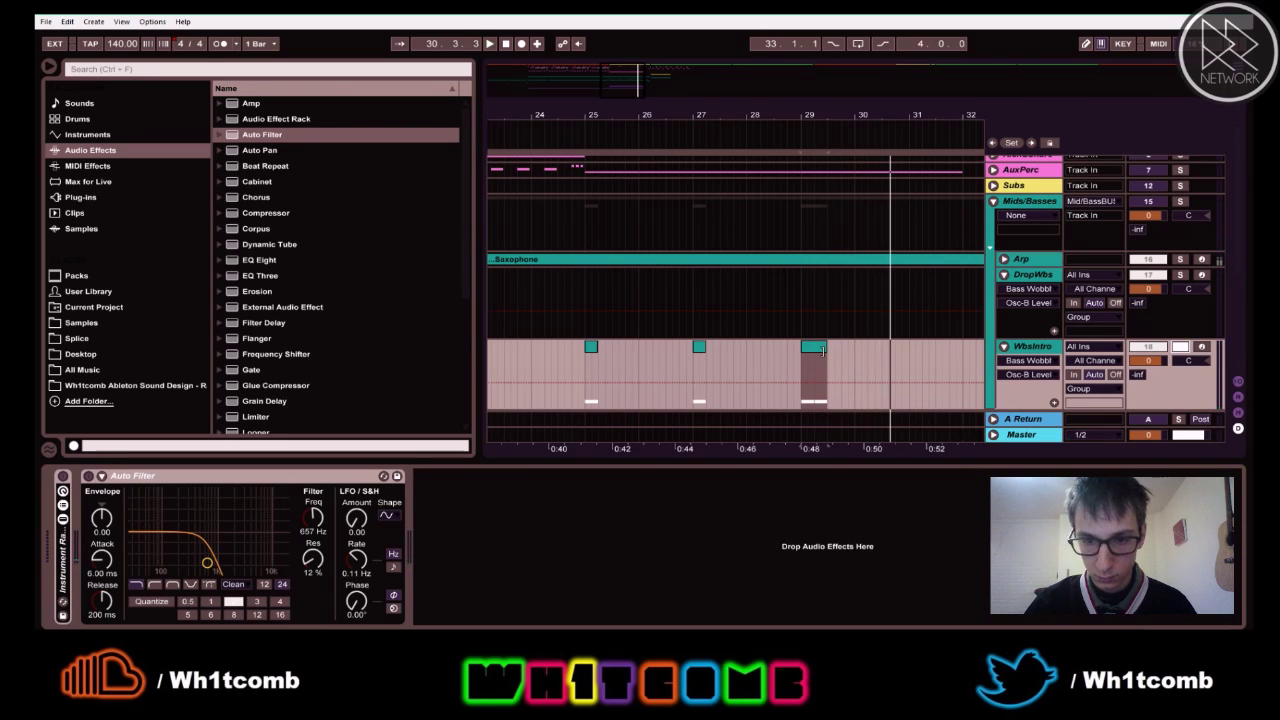
{"action": "left_click_drag", "start_coordinate": [824, 348], "coordinate": [856, 350]}
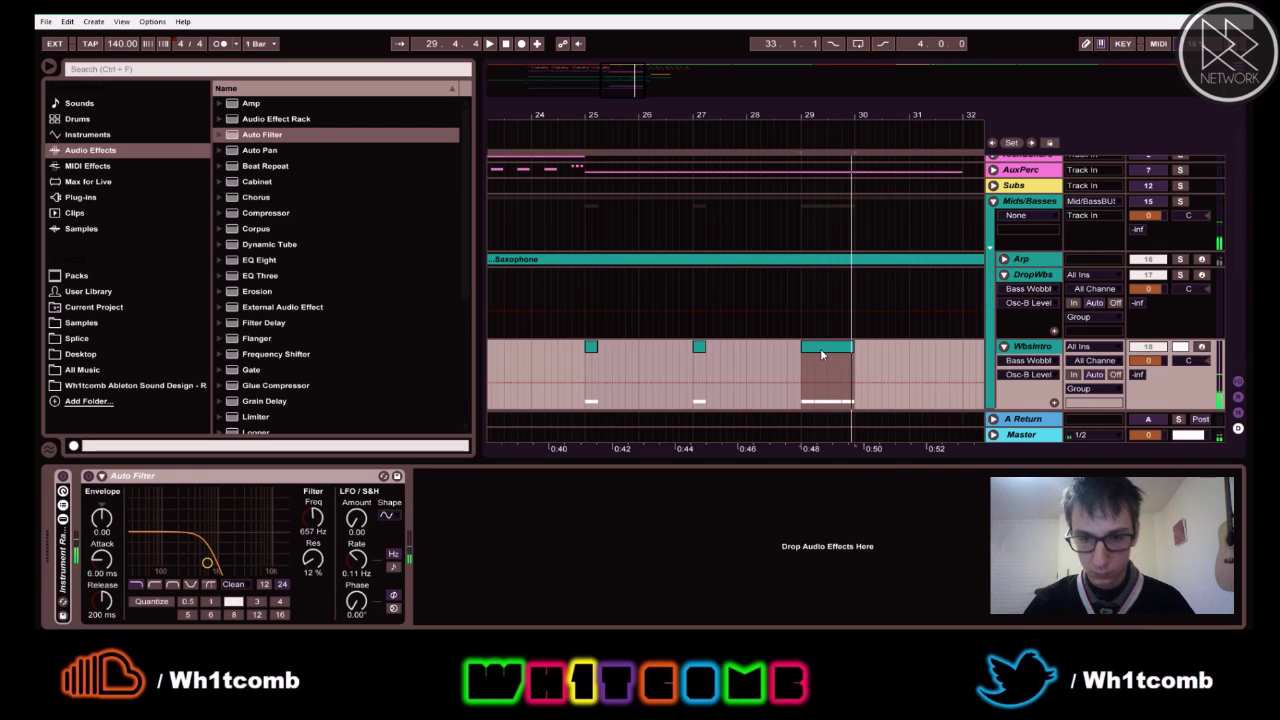
{"action": "key", "text": "Delete"}
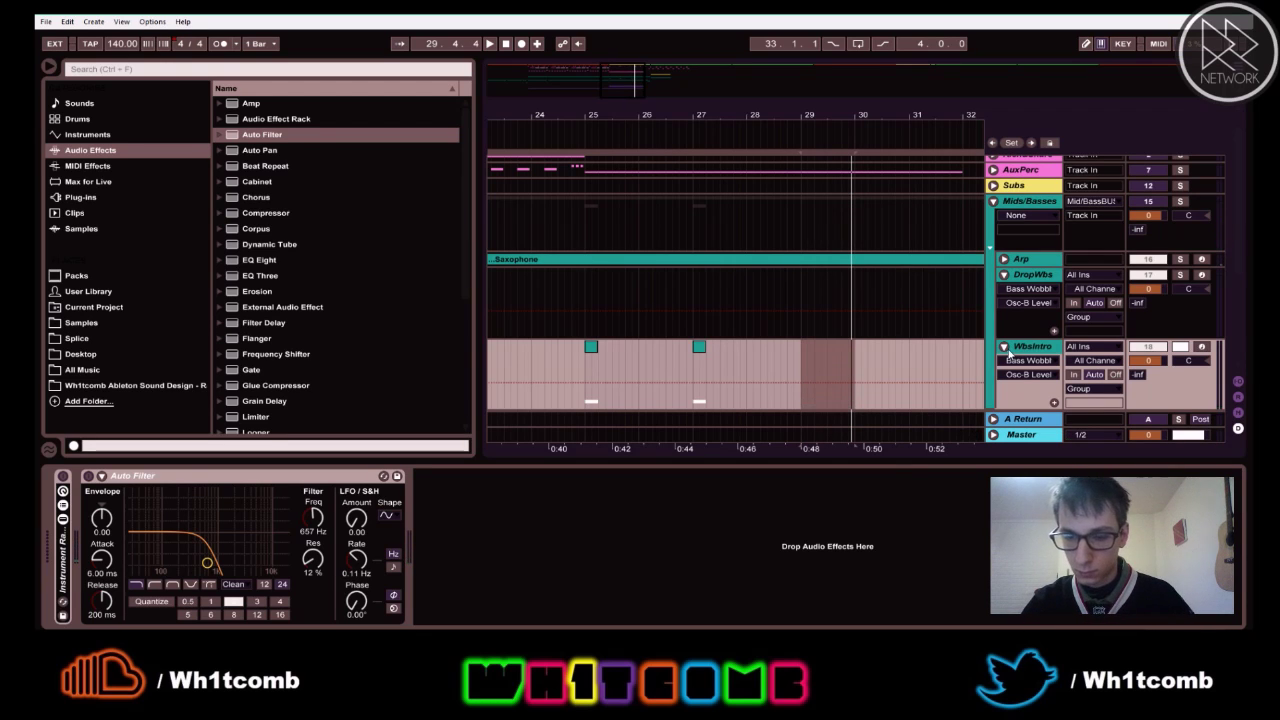
- Show the DeathBySquare rack's LFORate automation on the WbsIntro track and play it from bar 25
{"action": "left_click", "coordinate": [1006, 349]}
{"action": "left_click", "coordinate": [1006, 349]}
{"action": "scroll", "coordinate": [1009, 355], "scroll_direction": "down", "scroll_amount": 1}
{"action": "left_click", "coordinate": [1024, 318]}
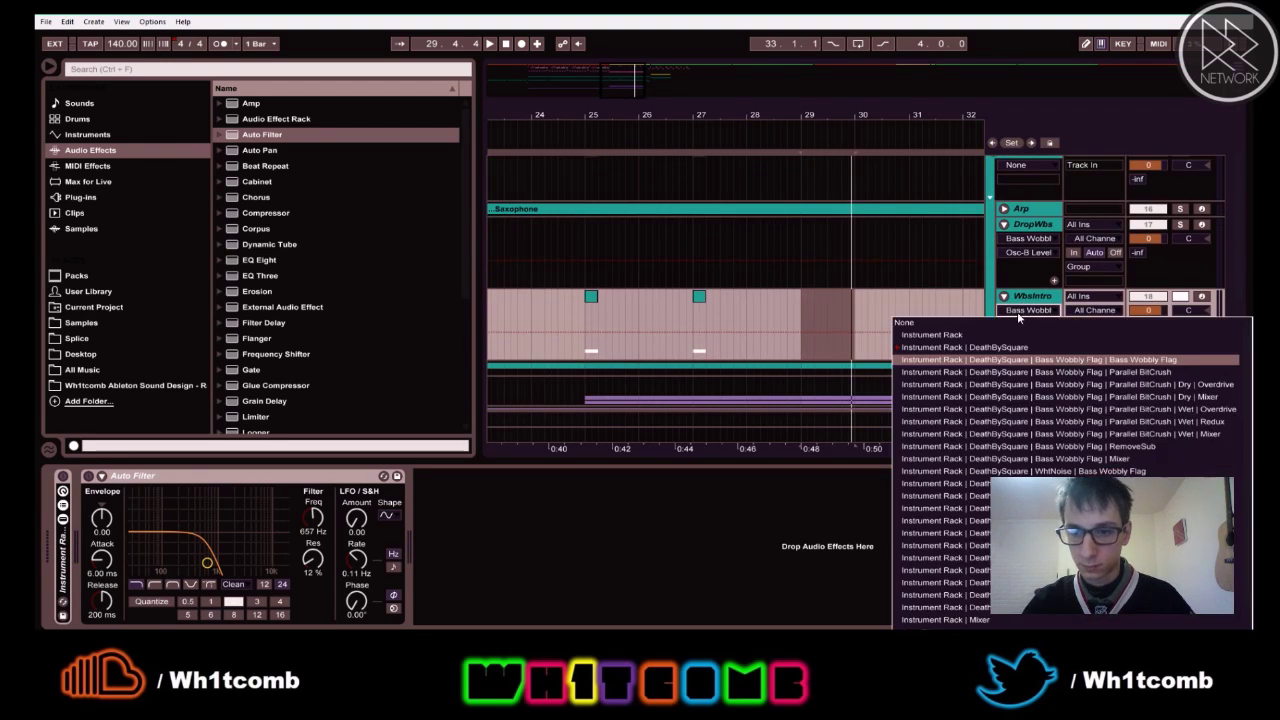
{"action": "left_click", "coordinate": [912, 347]}
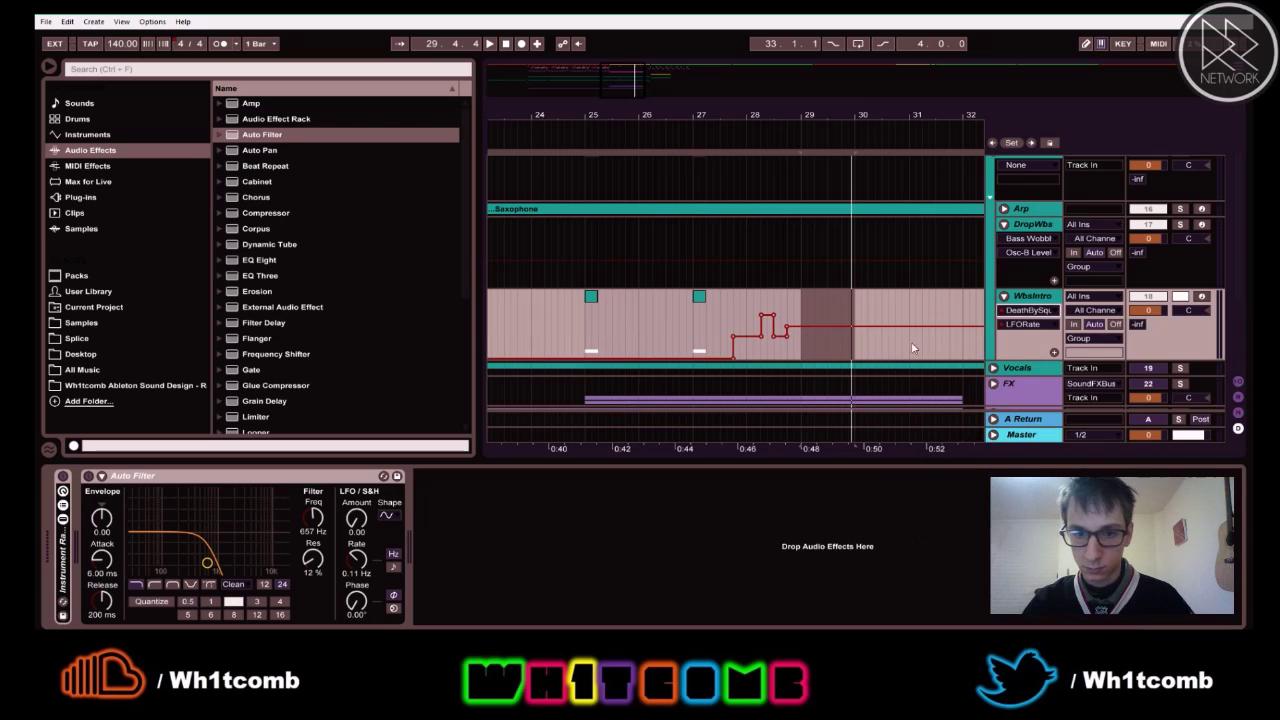
{"action": "left_click", "coordinate": [593, 321]}
{"action": "key", "text": "space"}
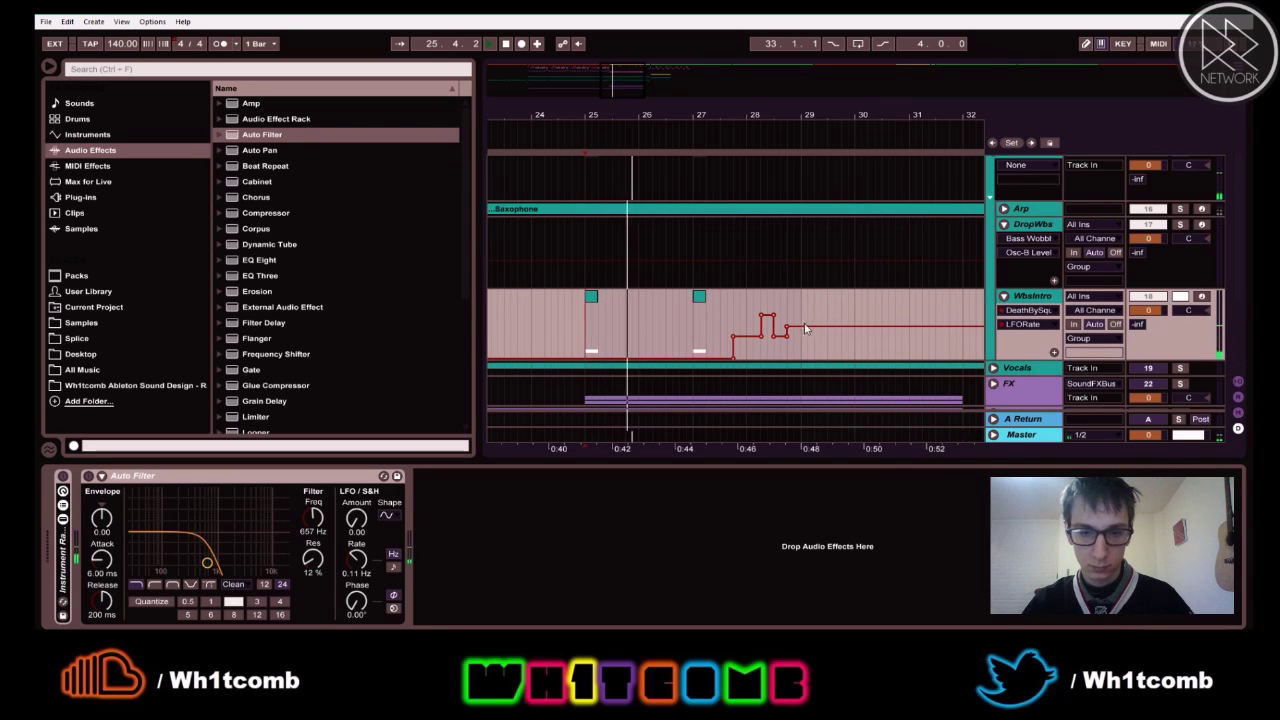
- Stop playback and undo the clip edits back to the original four-bar WbsIntro clip
{"action": "key", "text": "space"}
{"action": "key", "text": "ctrl+z"}
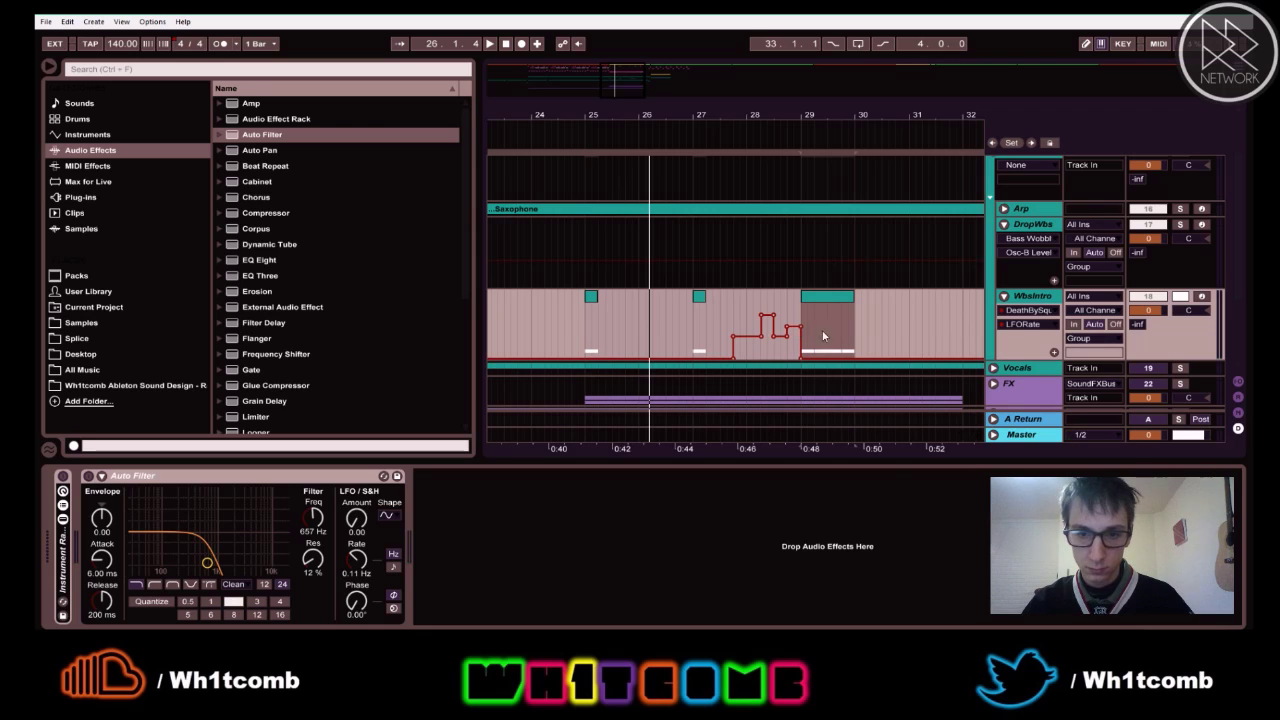
{"action": "key", "text": "ctrl+z"}
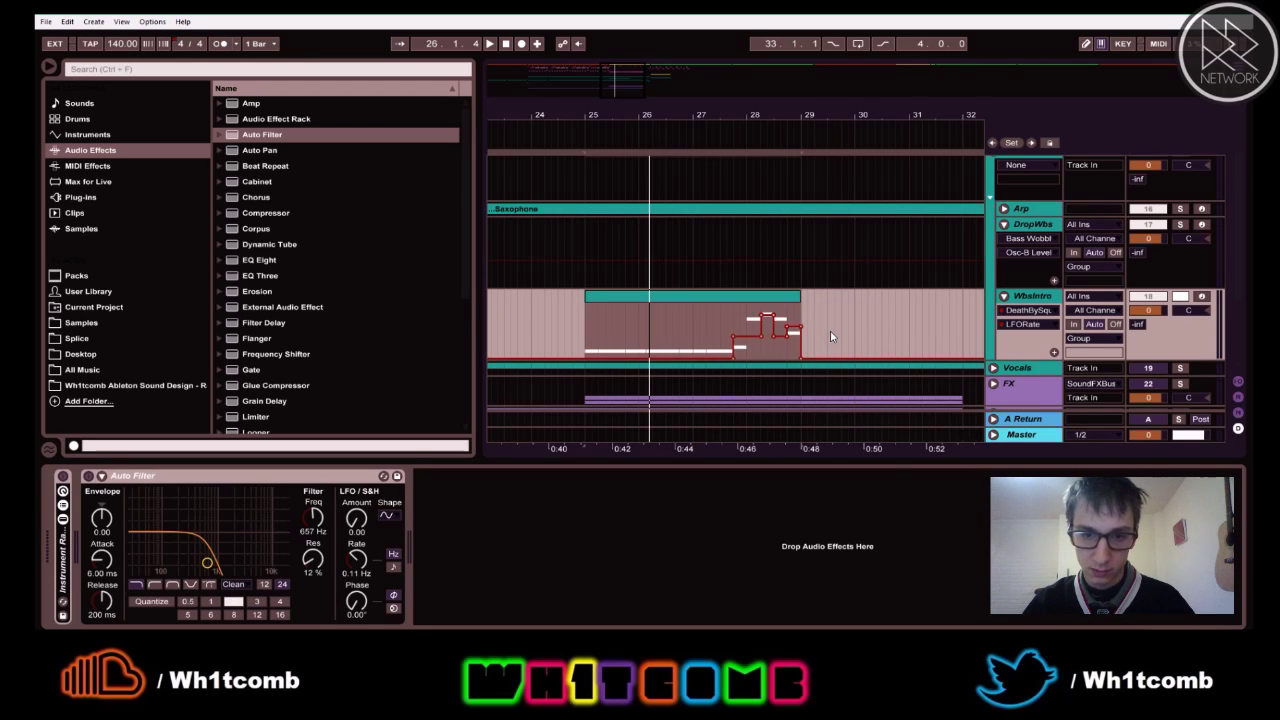
- Play the WbsIntro clip from its start at bar 25 to hear the wobble against its LFORate automation
{"action": "left_click", "coordinate": [735, 317]}
{"action": "key", "text": "space"}
{"action": "left_click", "coordinate": [586, 328]}
{"action": "key", "text": "space"}
{"action": "key", "text": "space"}
{"action": "key", "text": "space"}
{"action": "left_click_drag", "start_coordinate": [584, 323], "coordinate": [598, 328]}
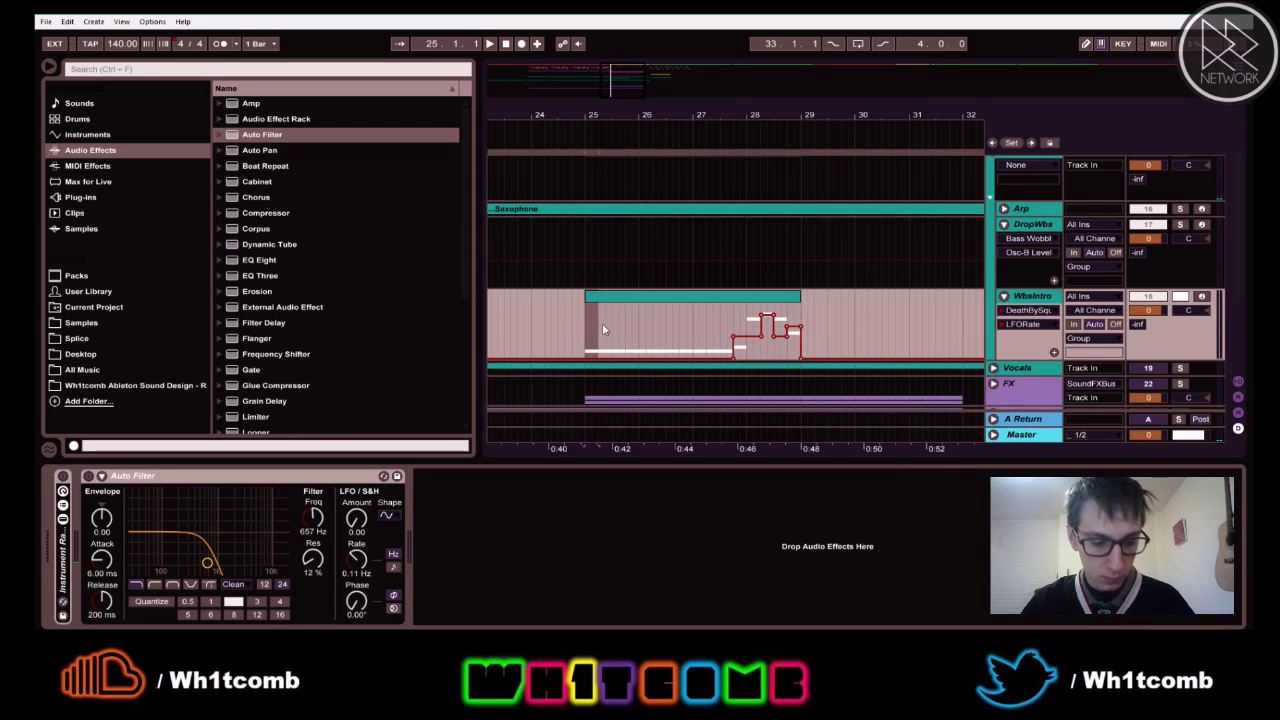
{"action": "key", "text": "space"}
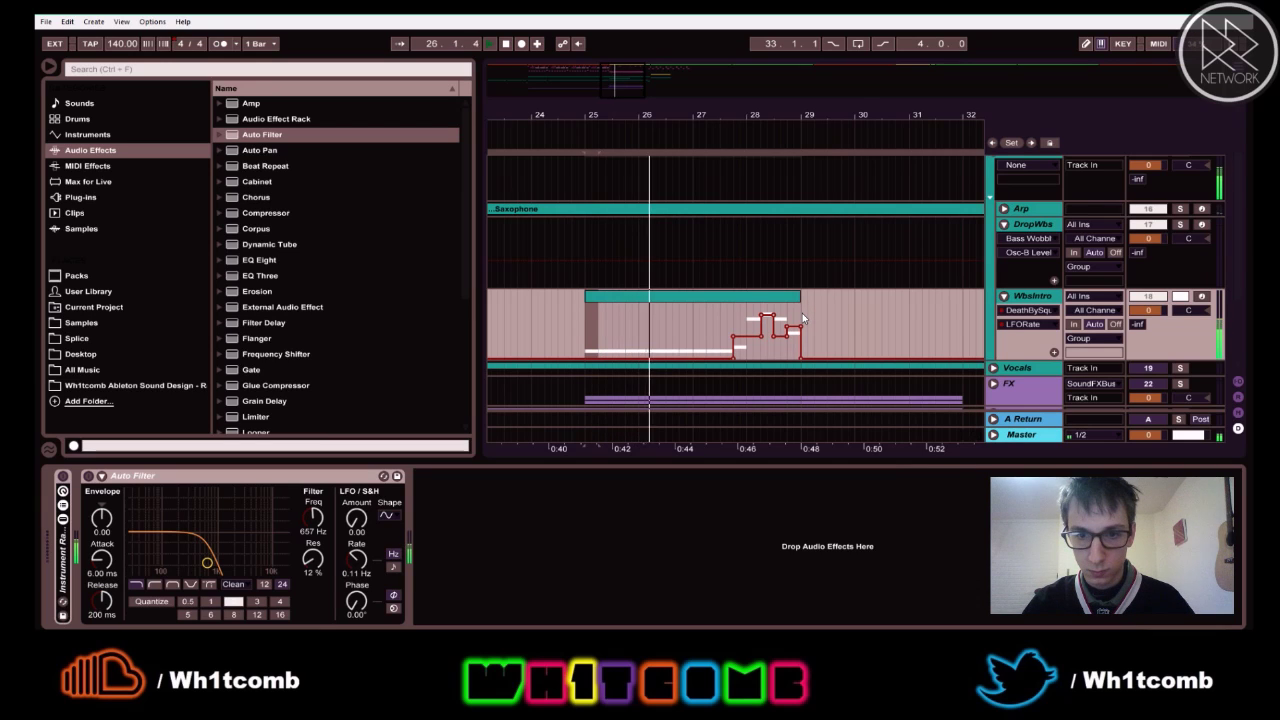
- Unsolo the WbsIntro track and split off the first beat of bar 27 as a separate clip
{"action": "key", "text": "space"}
{"action": "left_click", "coordinate": [1186, 295]}
{"action": "key", "text": "space"}
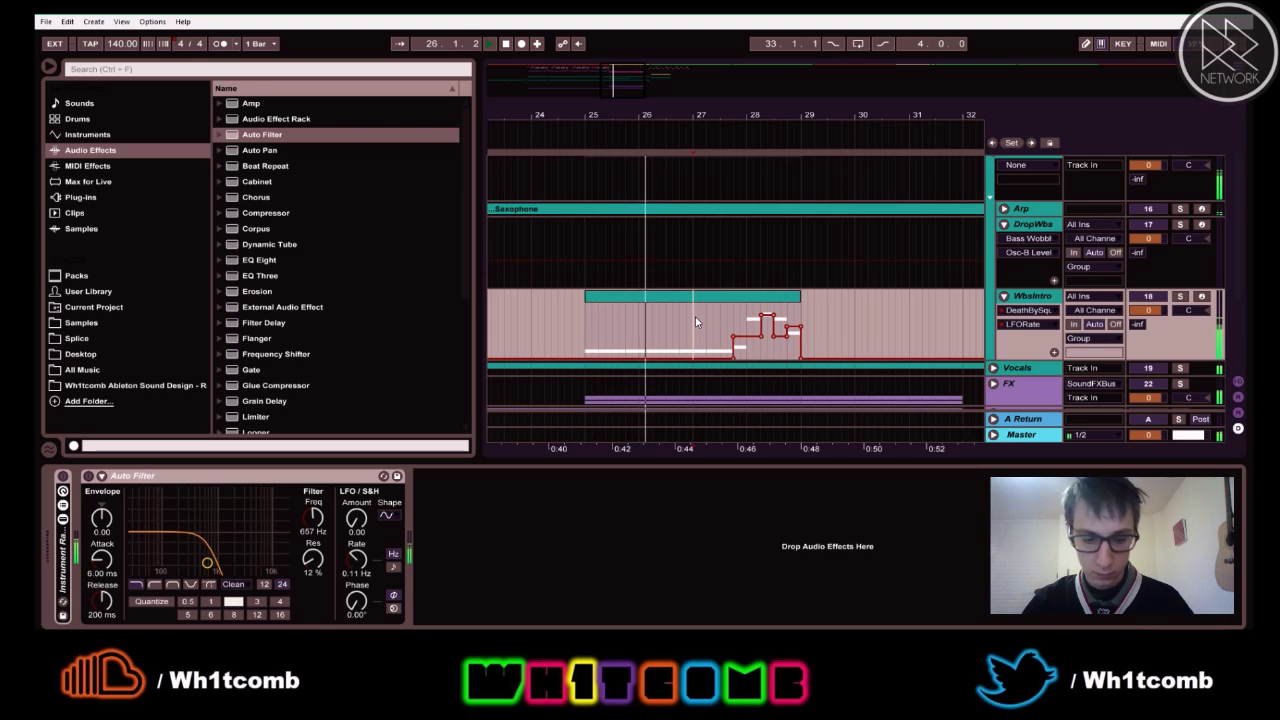
{"action": "key", "text": "space"}
{"action": "right_click", "coordinate": [698, 296]}
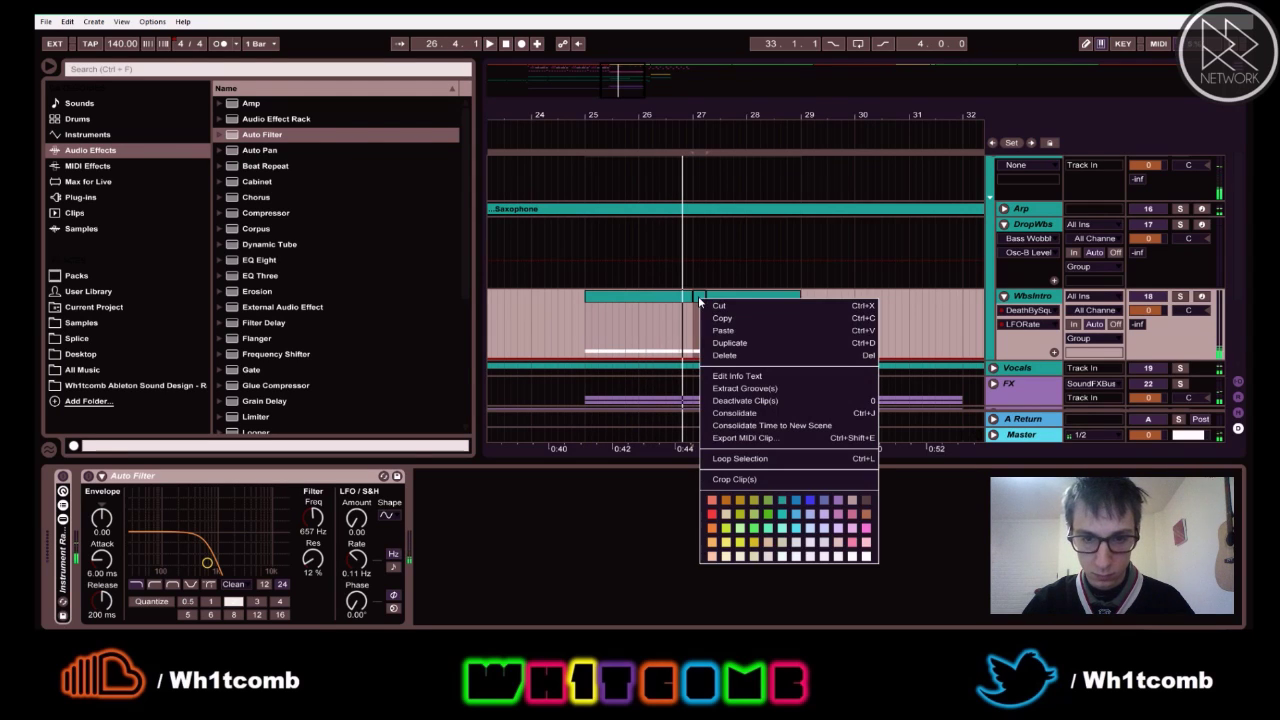
{"action": "left_click", "coordinate": [584, 332]}
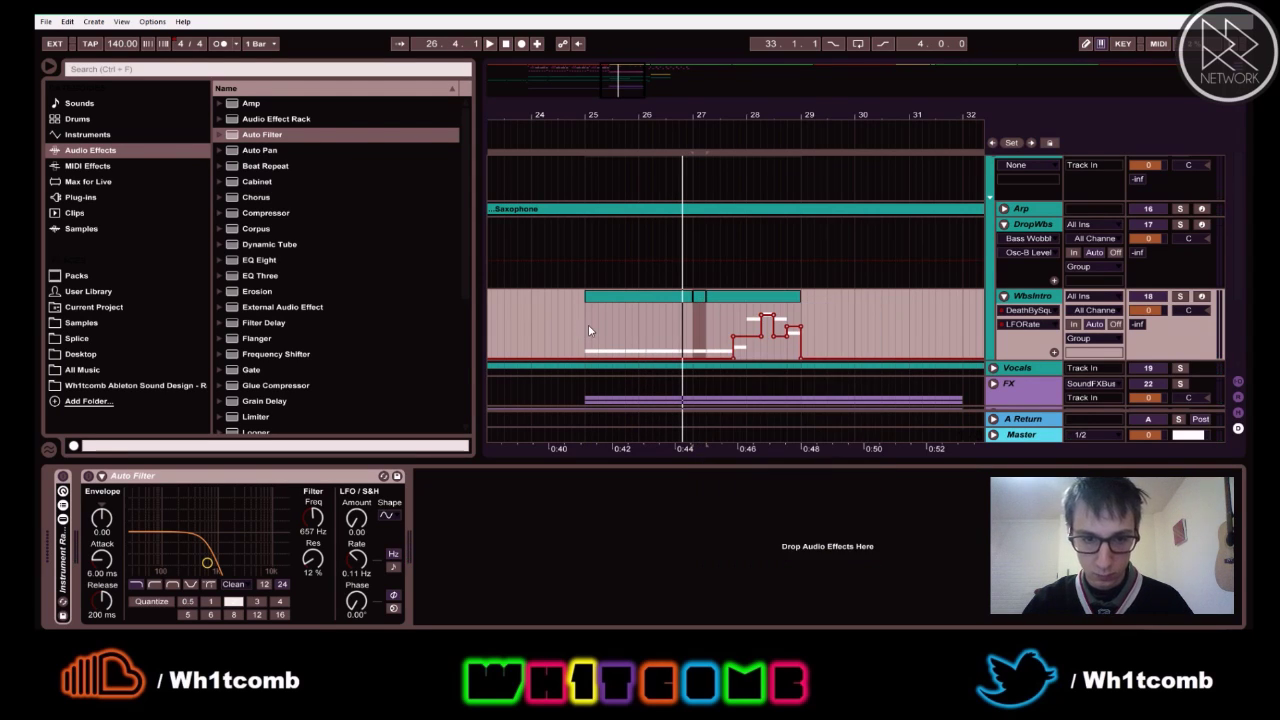
- Copy the LFORate envelope from the first beat of bar 25 and select the one-beat clip at bar 27
{"action": "left_click", "coordinate": [591, 332]}
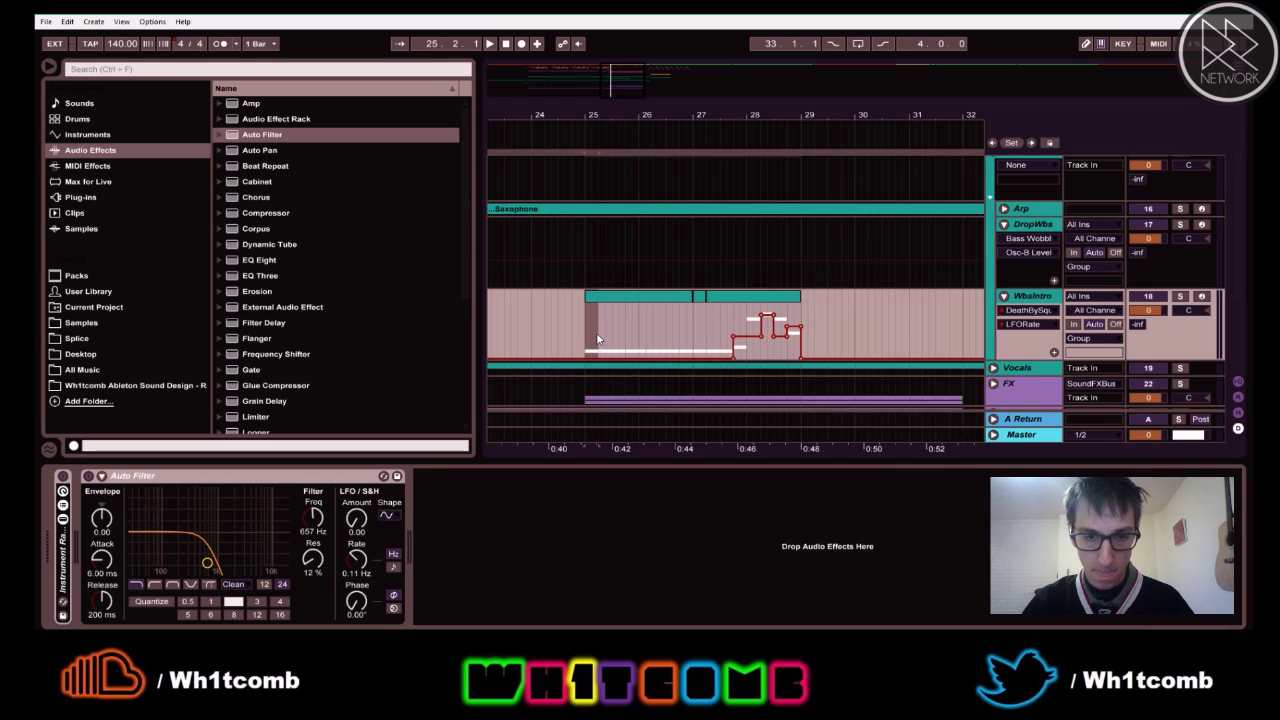
{"action": "right_click", "coordinate": [592, 319]}
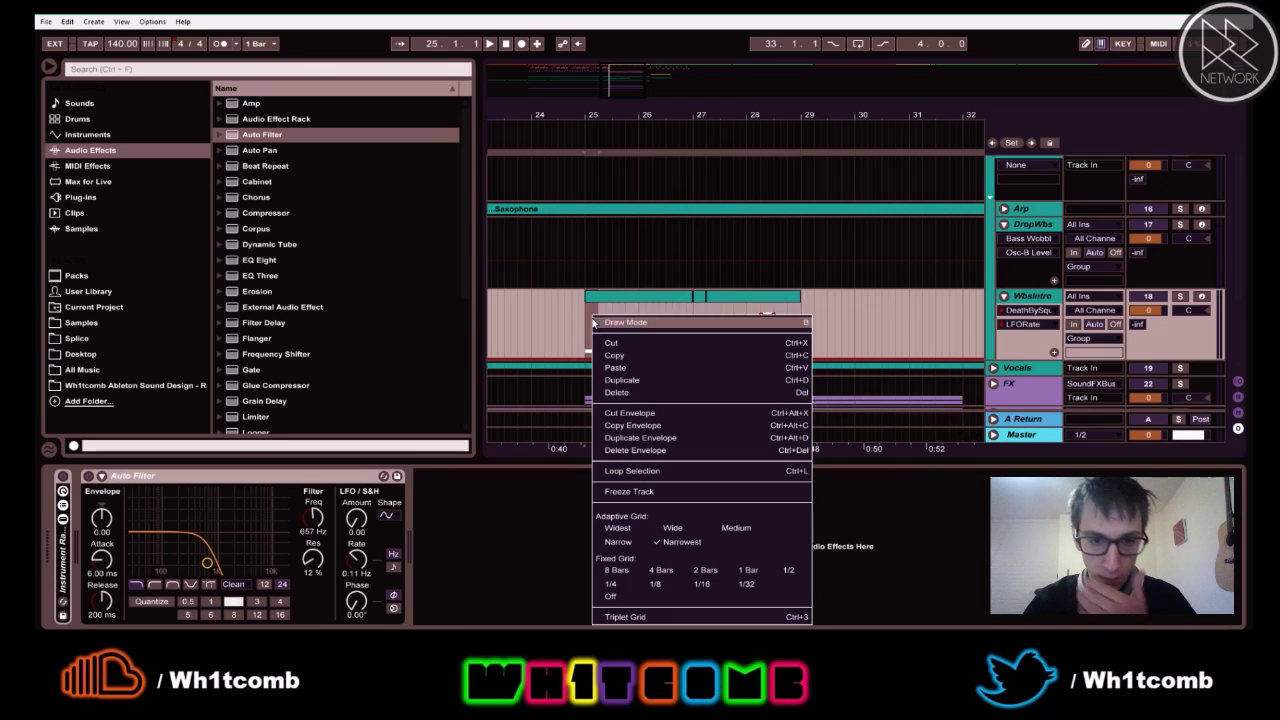
{"action": "left_click", "coordinate": [649, 428]}
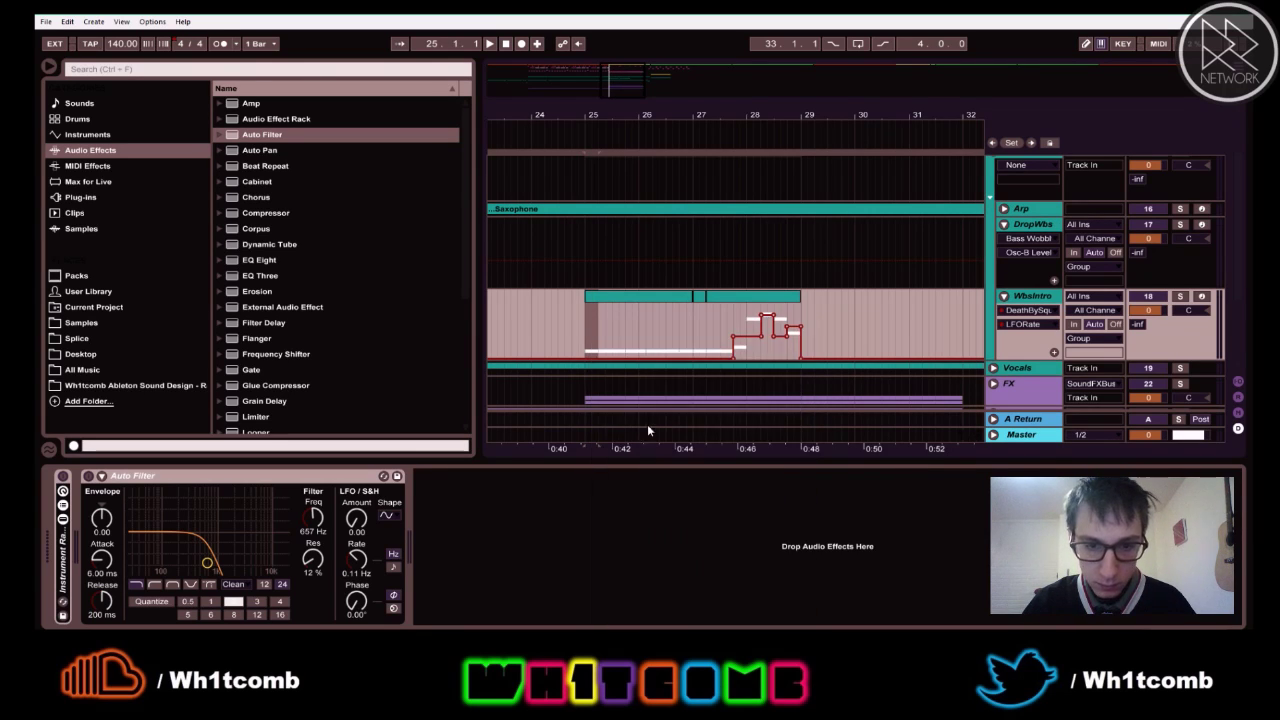
{"action": "left_click", "coordinate": [692, 333]}
{"action": "left_click_drag", "start_coordinate": [697, 344], "coordinate": [802, 348]}
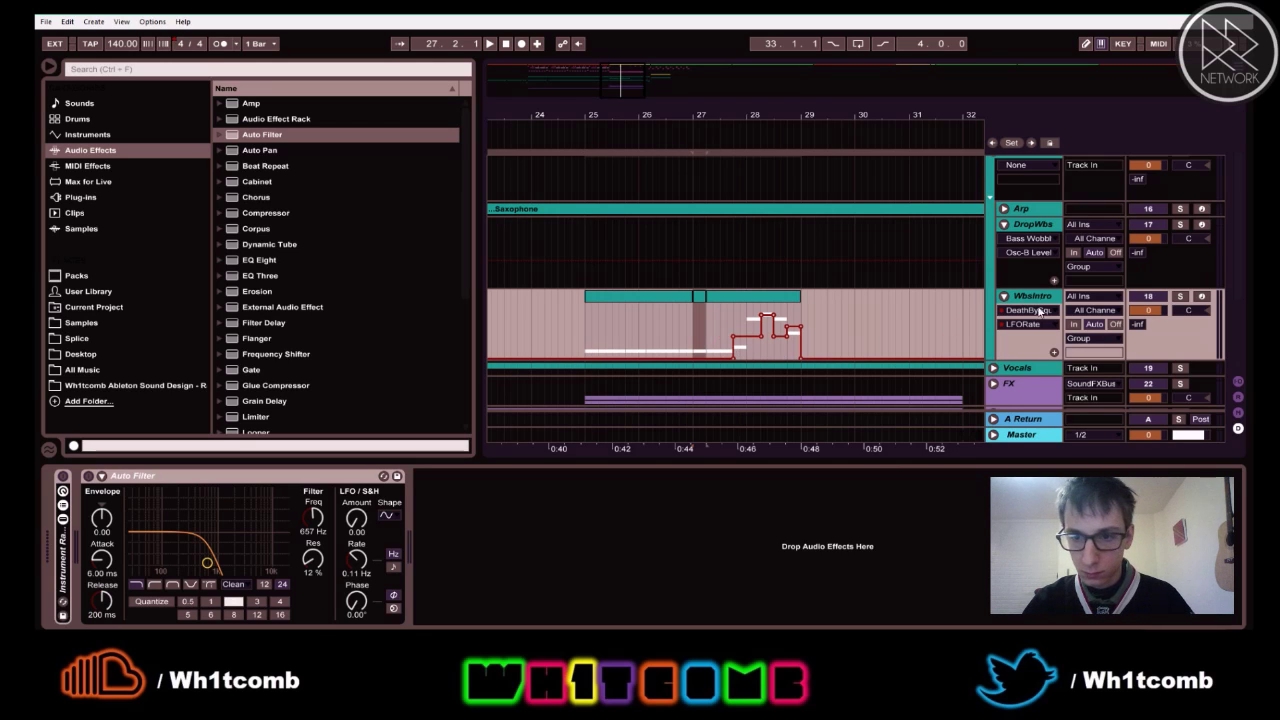
- Play the arrangement from bar 27 and again from bar 25 to hear the bass in context
{"action": "key", "text": "space"}
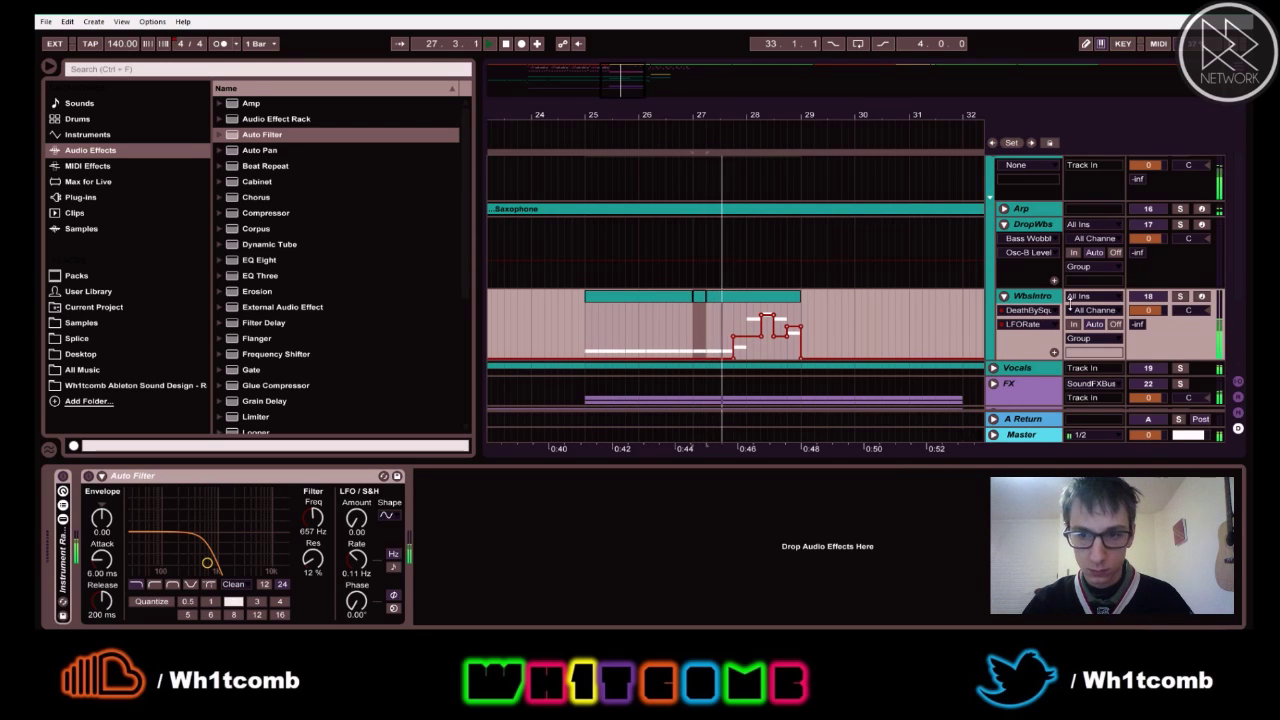
{"action": "key", "text": "space"}
{"action": "left_click", "coordinate": [725, 305]}
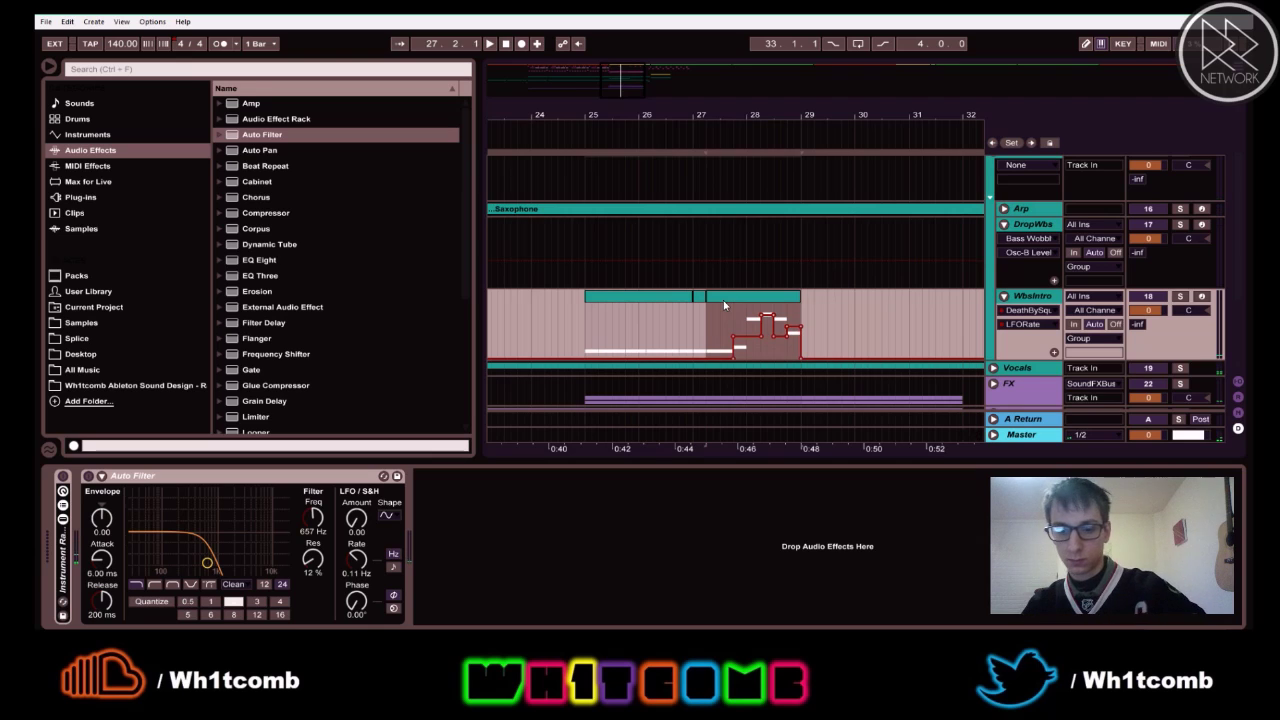
{"action": "key", "text": "Home"}
{"action": "left_click_drag", "start_coordinate": [555, 108], "coordinate": [425, 66]}
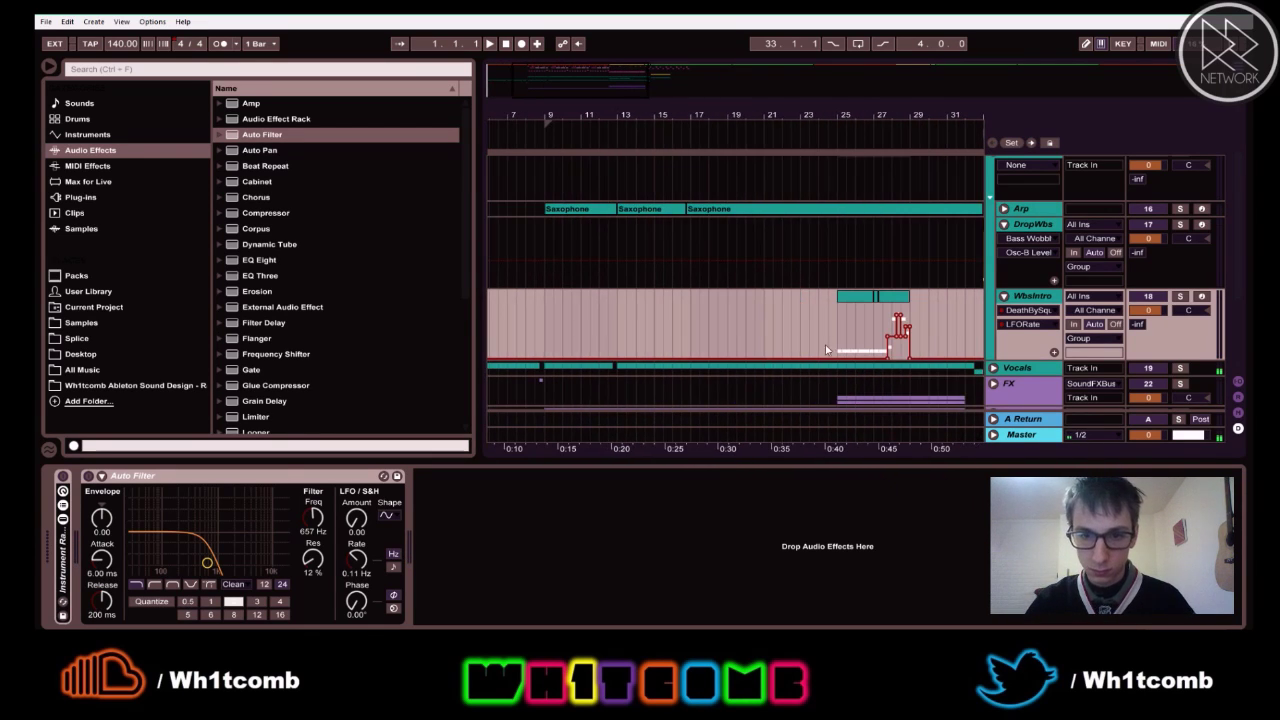
{"action": "left_click", "coordinate": [835, 329]}
{"action": "key", "text": "space"}
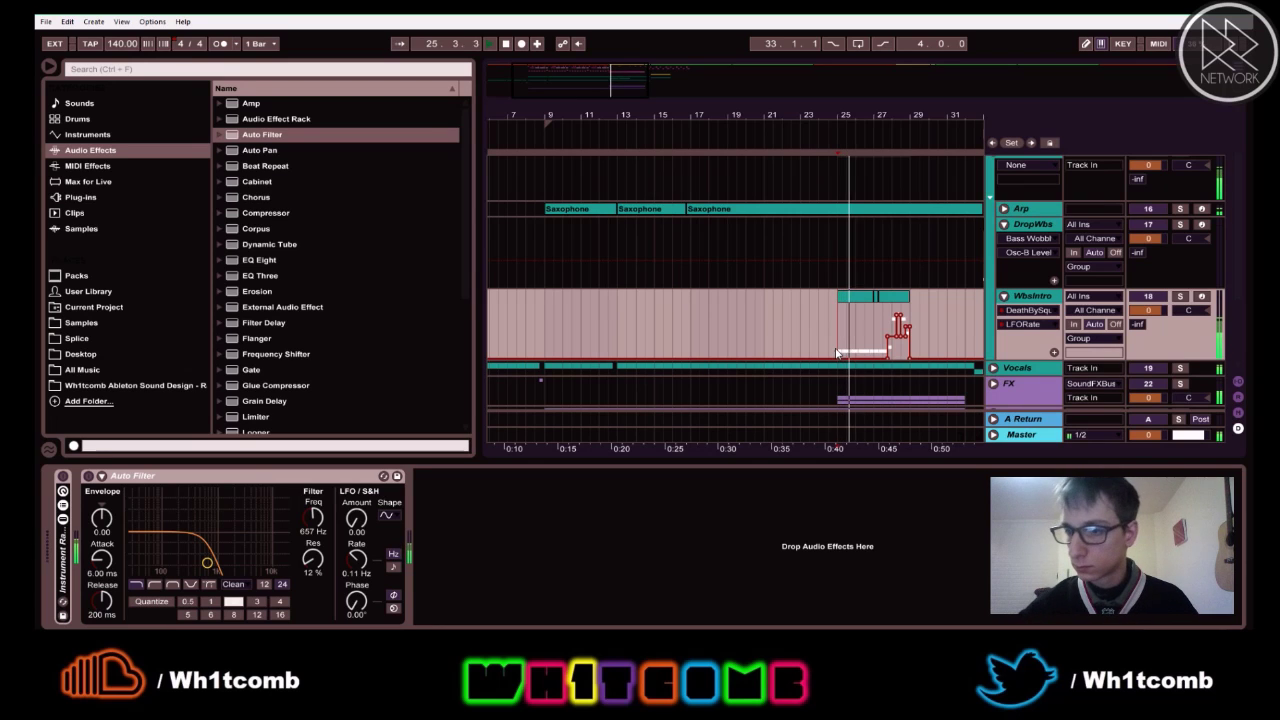
- Delete the surplus parts of the WbsIntro clip, leaving one-beat clips at bars 25 and 27
{"action": "left_click_drag", "start_coordinate": [892, 112], "coordinate": [806, 105]}
{"action": "left_click", "coordinate": [780, 305]}
{"action": "key", "text": "space"}
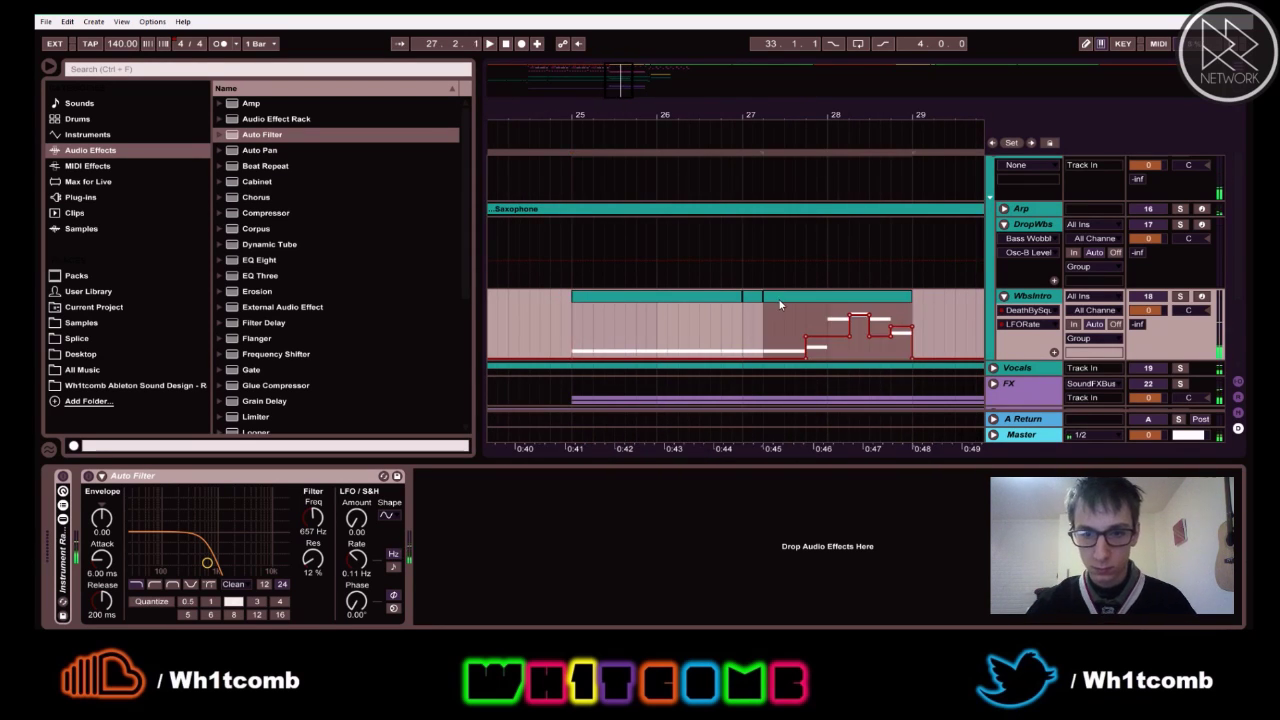
{"action": "key", "text": "Delete"}
{"action": "left_click_drag", "start_coordinate": [738, 300], "coordinate": [592, 300]}
{"action": "key", "text": "Delete"}
- Play the one-beat WbsIntro clips from bars 25 and 27 in context, and select the bar 27 clip
{"action": "key", "text": "space"}
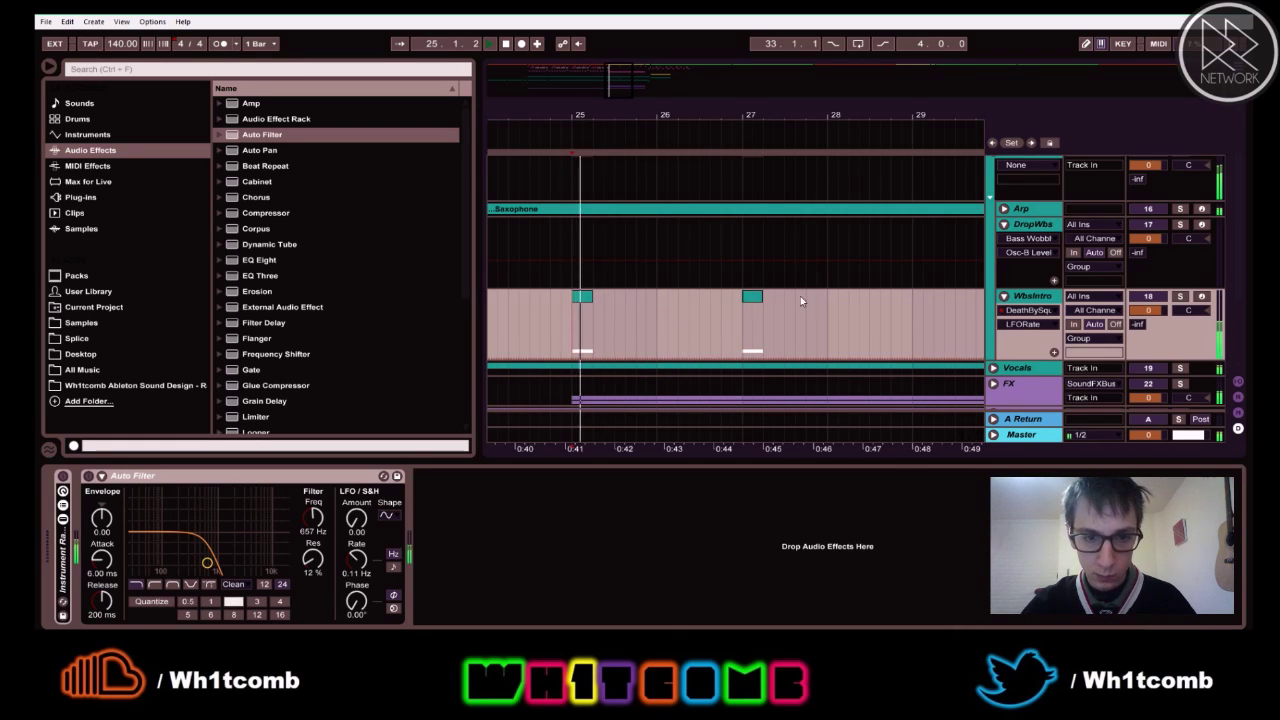
{"action": "left_click", "coordinate": [754, 320]}
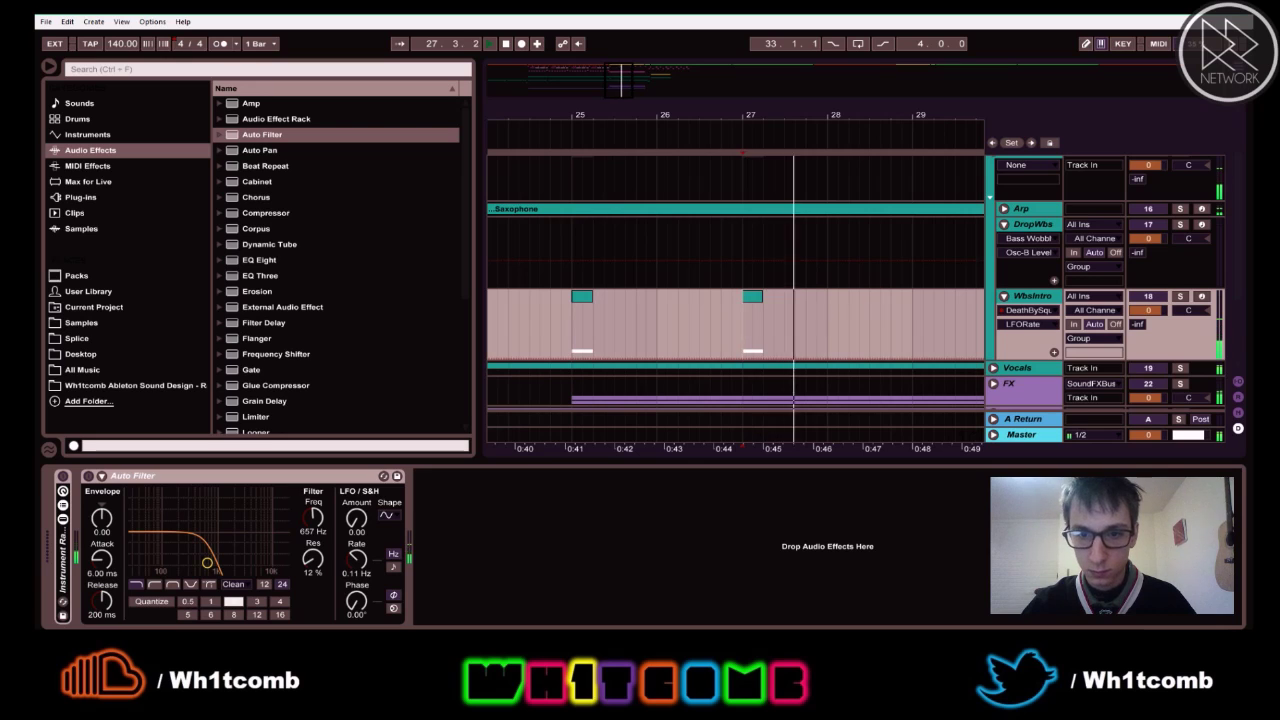
{"action": "left_click_drag", "start_coordinate": [806, 114], "coordinate": [673, 106]}
{"action": "key", "text": "space"}
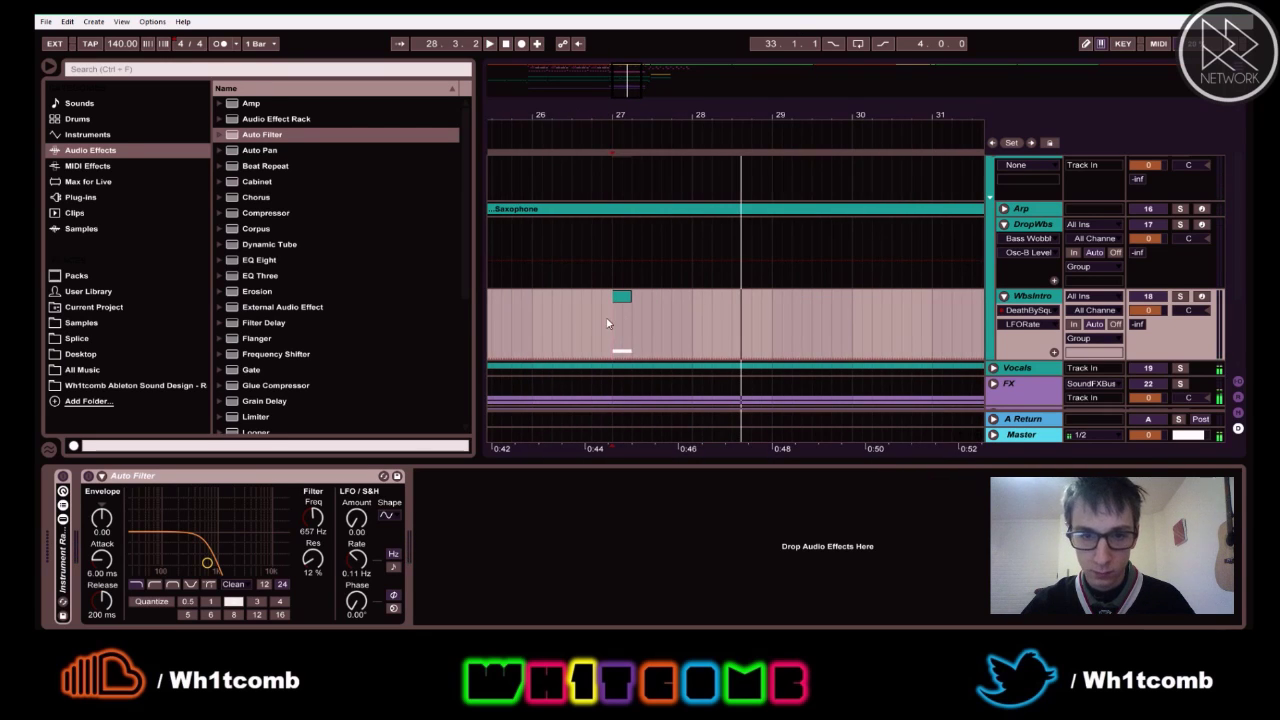
{"action": "left_click", "coordinate": [622, 298]}
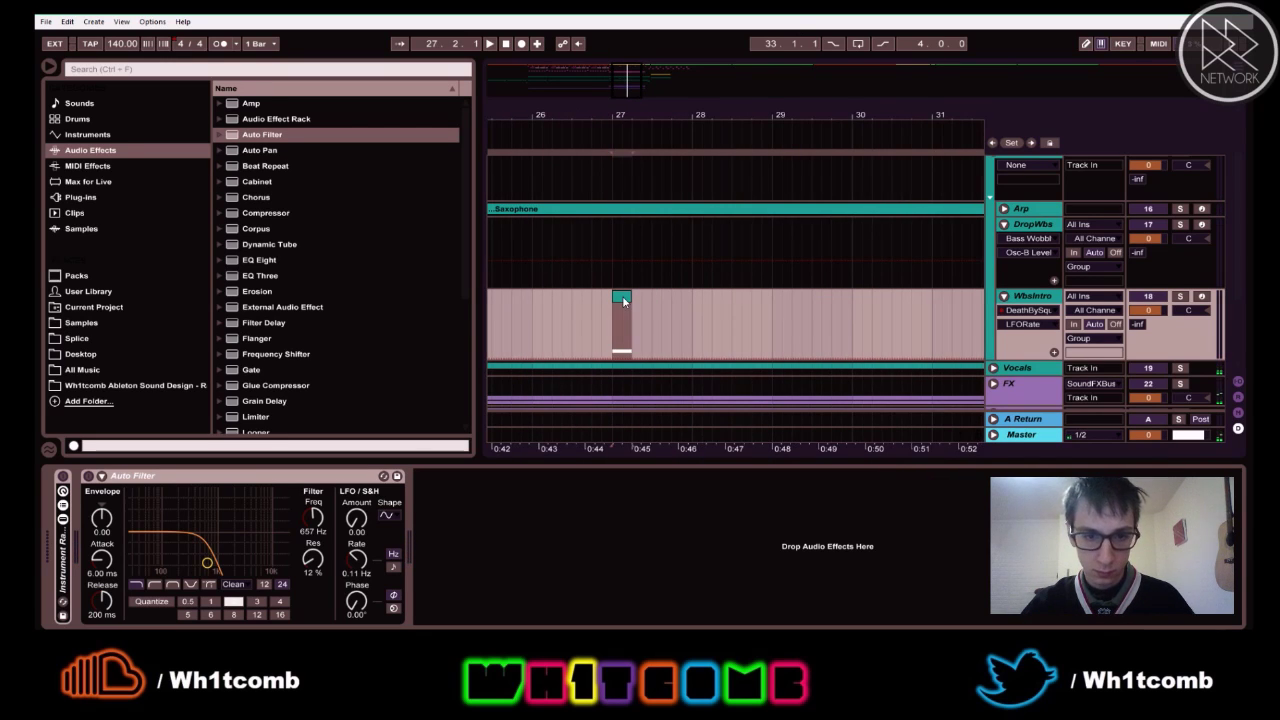
- Paste the one-beat WbsIntro clip at bars 29, 30 and 31, playing each new hit in context
{"action": "left_click", "coordinate": [769, 305]}
{"action": "key", "text": "ctrl+v"}
{"action": "key", "text": "space"}
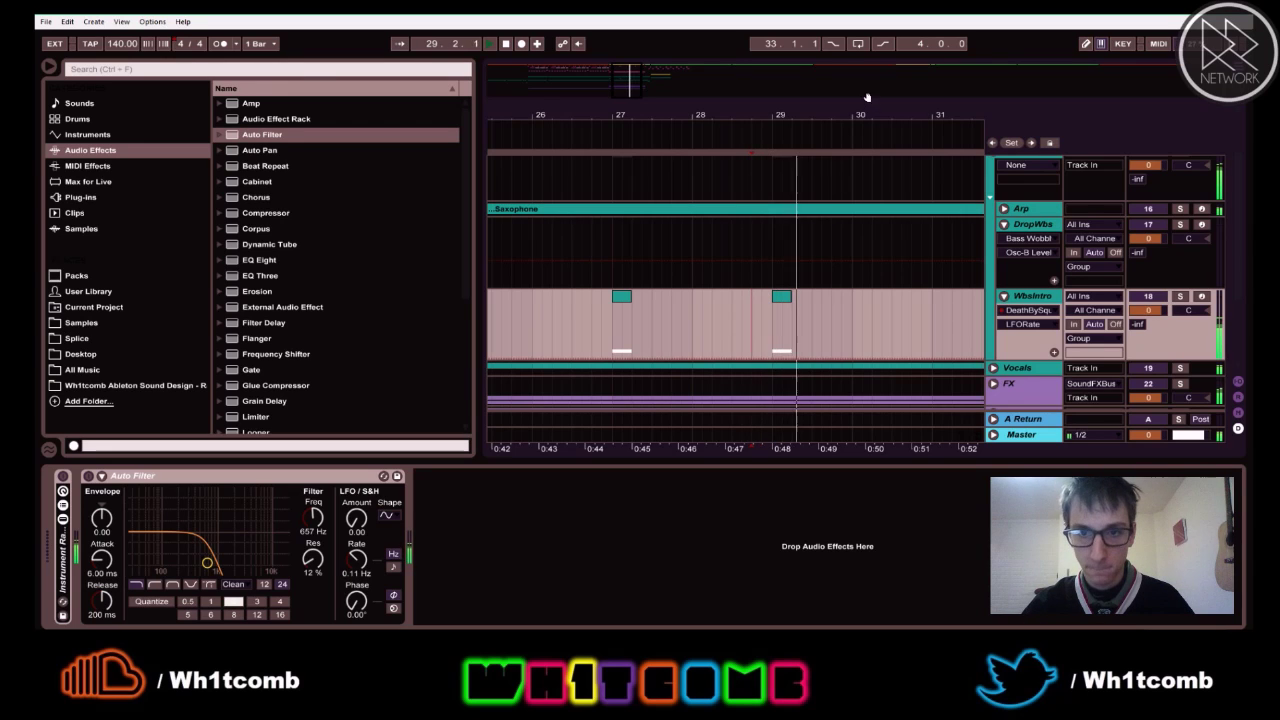
{"action": "left_click", "coordinate": [758, 309]}
{"action": "key", "text": "ctrl+v"}
{"action": "key", "text": "space"}
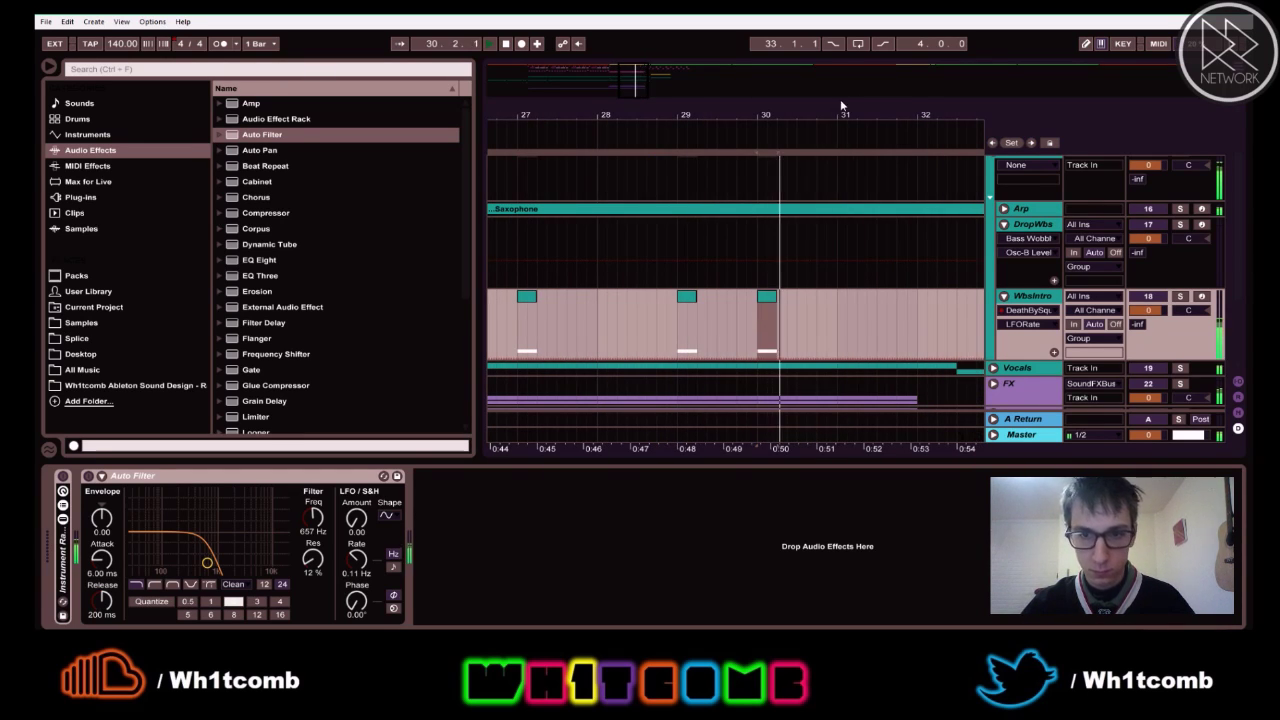
{"action": "left_click_drag", "start_coordinate": [841, 108], "coordinate": [713, 114]}
{"action": "left_click", "coordinate": [714, 308]}
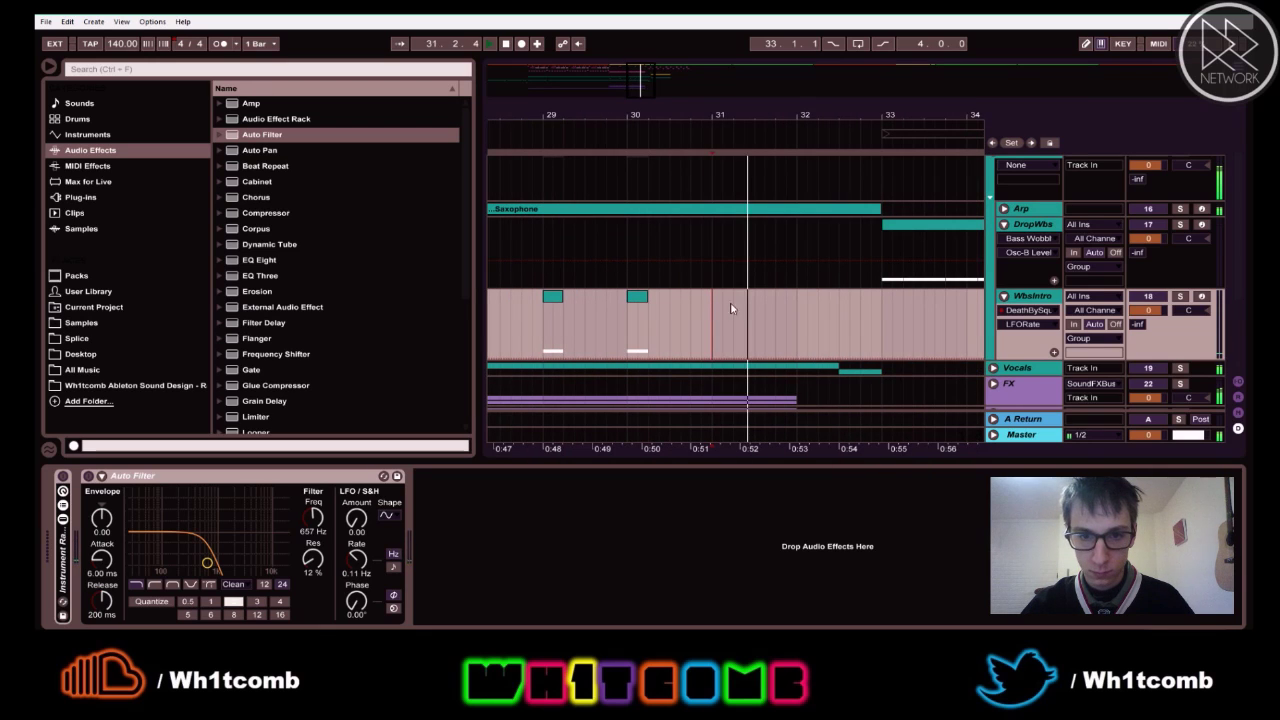
{"action": "key", "text": "ctrl+v"}
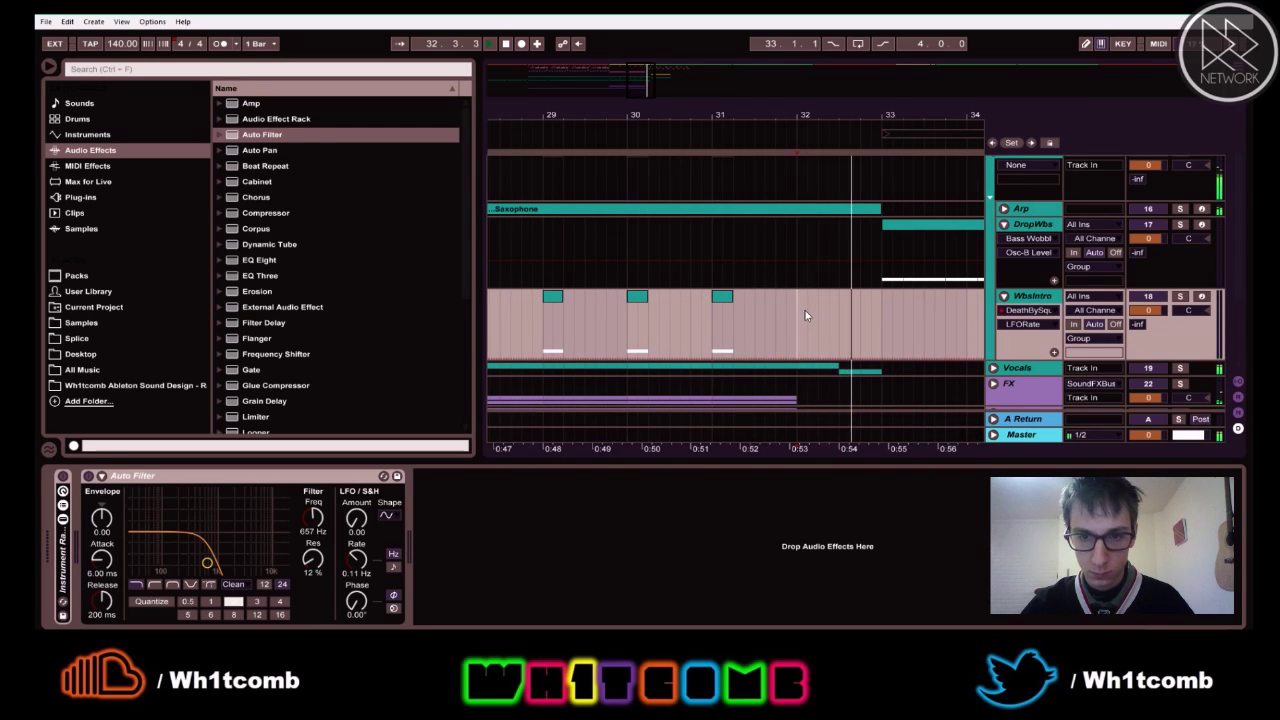
{"action": "key", "text": "space"}
- Play the part from bar 25, try a two-beat clip at bar 29, and show the LFOOn automation on WbsIntro
{"action": "left_click_drag", "start_coordinate": [713, 122], "coordinate": [713, 66]}
{"action": "left_click", "coordinate": [602, 326]}
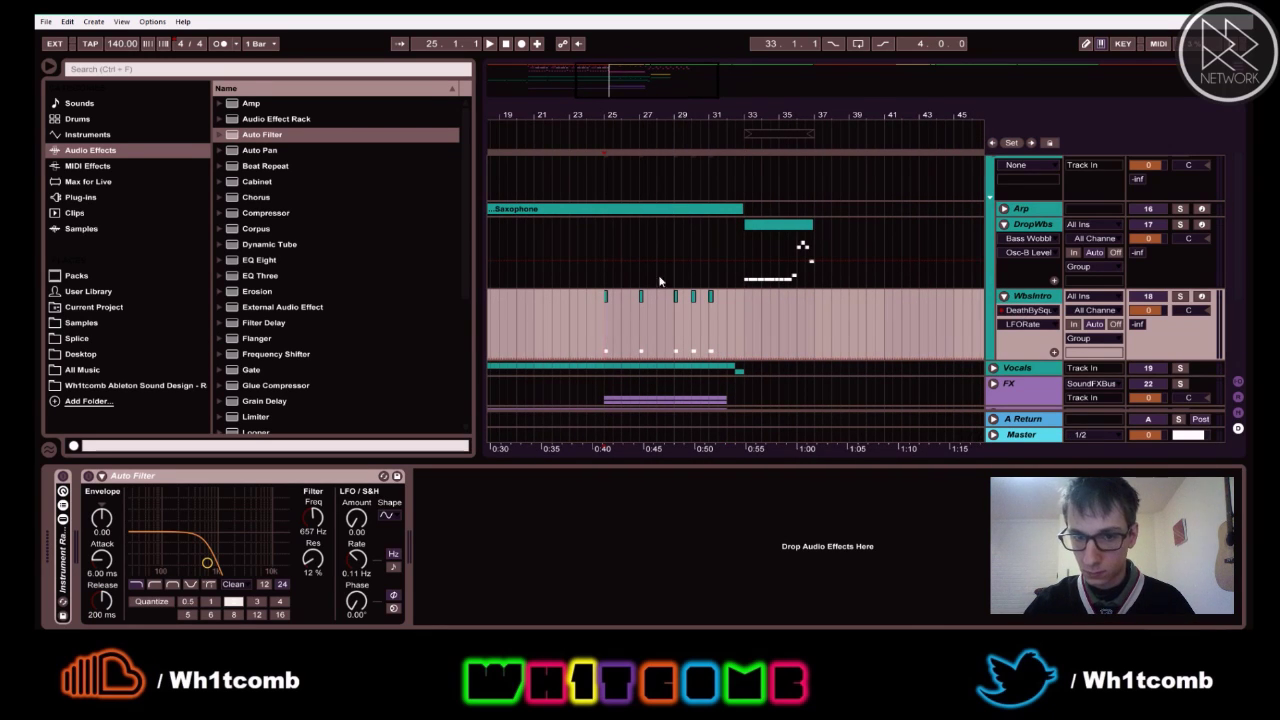
{"action": "key", "text": "space"}
{"action": "left_click_drag", "start_coordinate": [658, 112], "coordinate": [657, 158]}
{"action": "left_click", "coordinate": [716, 296]}
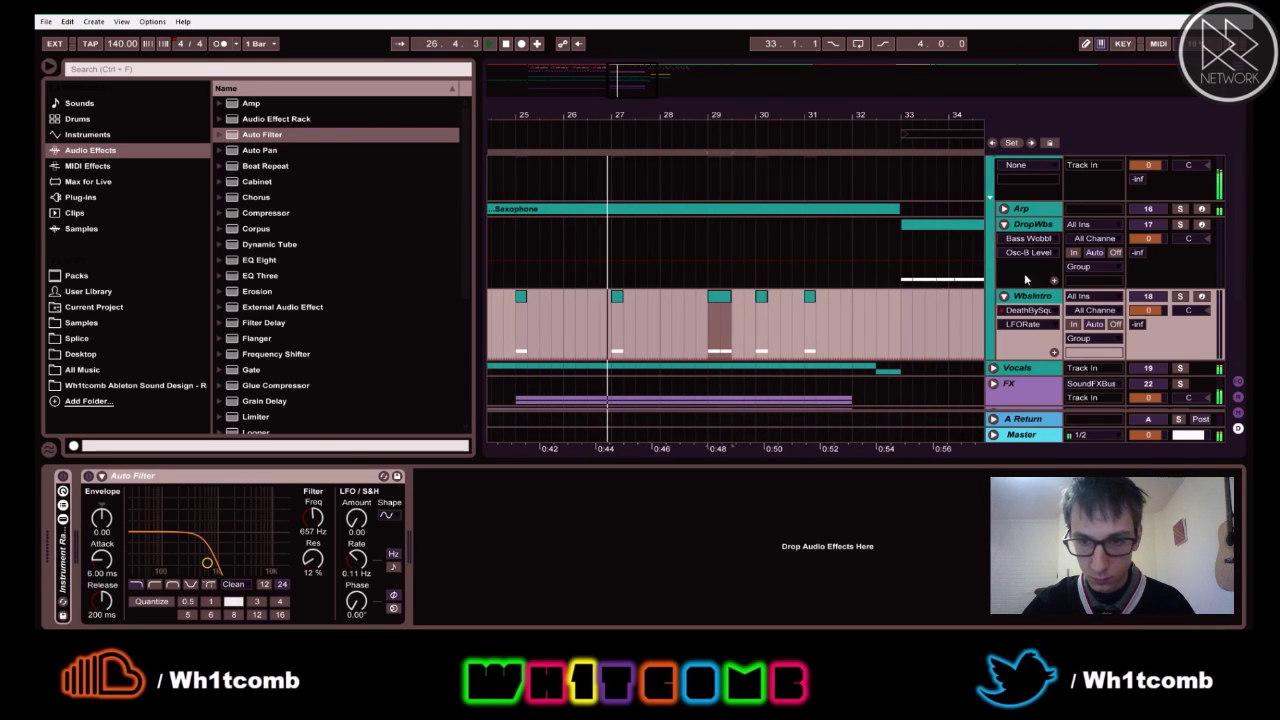
{"action": "left_click", "coordinate": [1027, 324]}
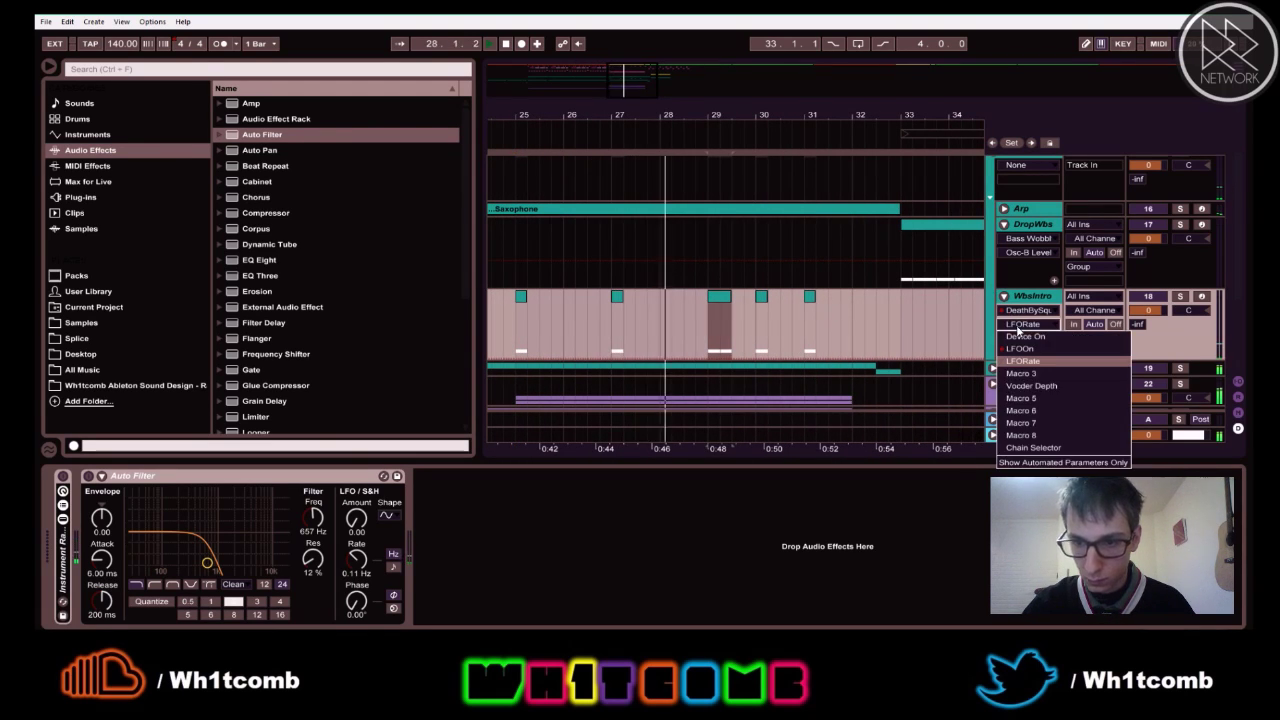
{"action": "left_click", "coordinate": [1018, 347]}
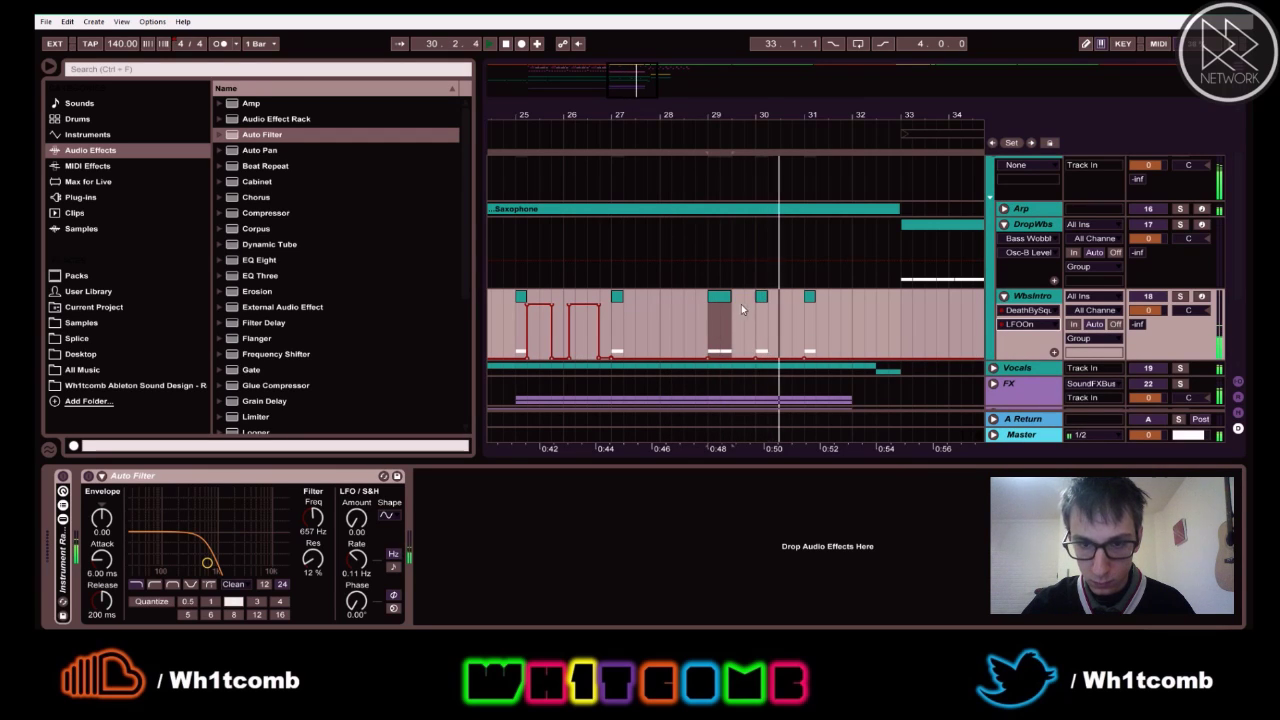
{"action": "left_click_drag", "start_coordinate": [730, 297], "coordinate": [715, 298]}
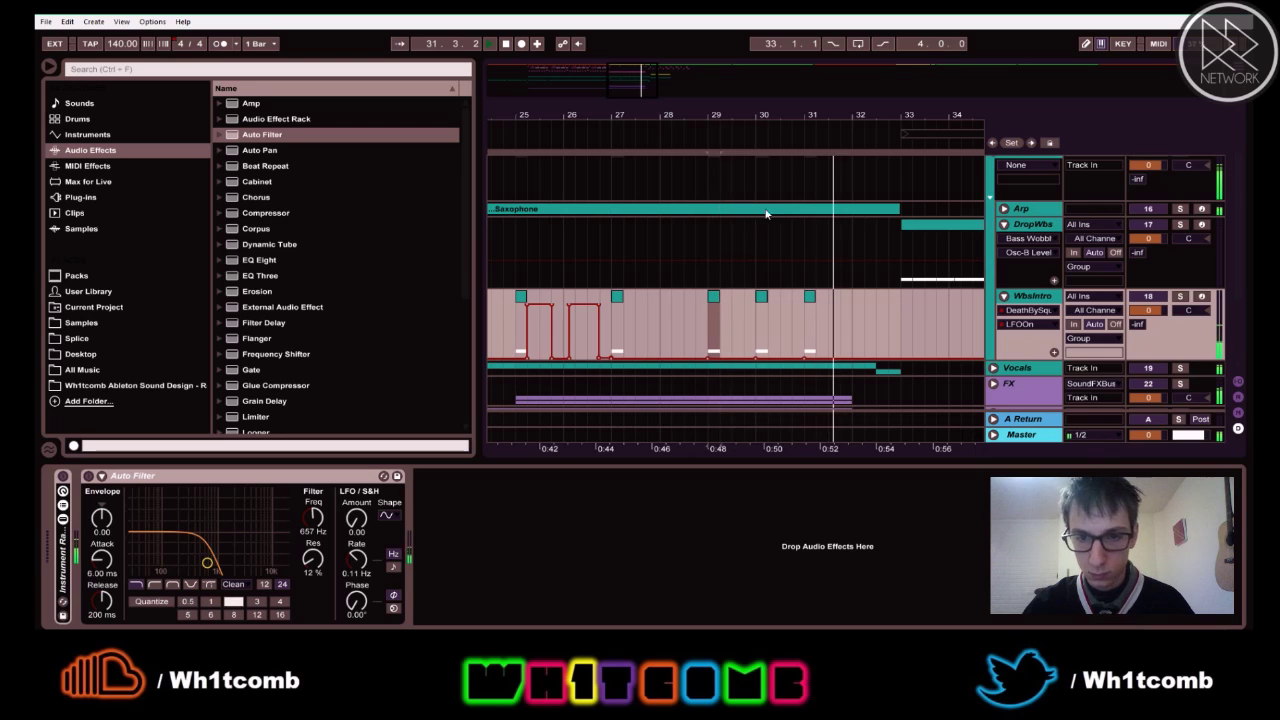
- Stop playback and copy the one-beat WbsIntro clip from bar 31 to bar 32
{"action": "left_click_drag", "start_coordinate": [786, 112], "coordinate": [786, 72]}
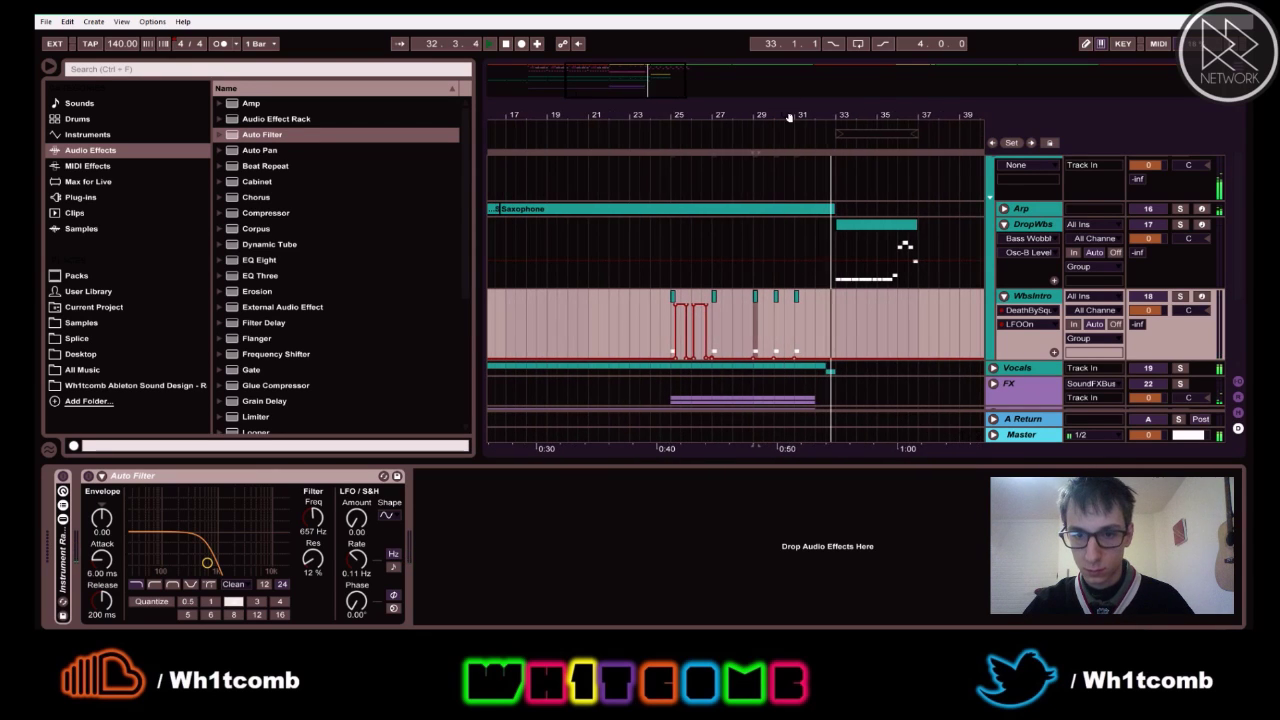
{"action": "key", "text": "plus"}
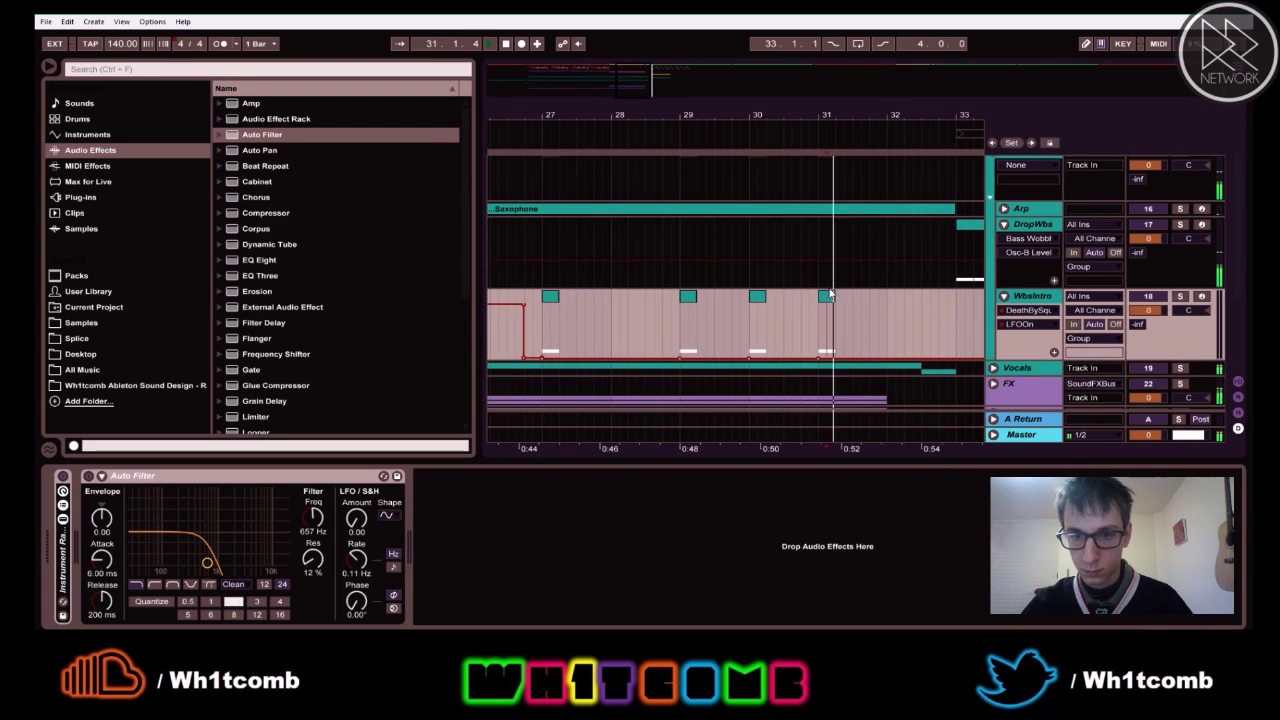
{"action": "left_click", "coordinate": [828, 298]}
{"action": "key", "text": "space"}
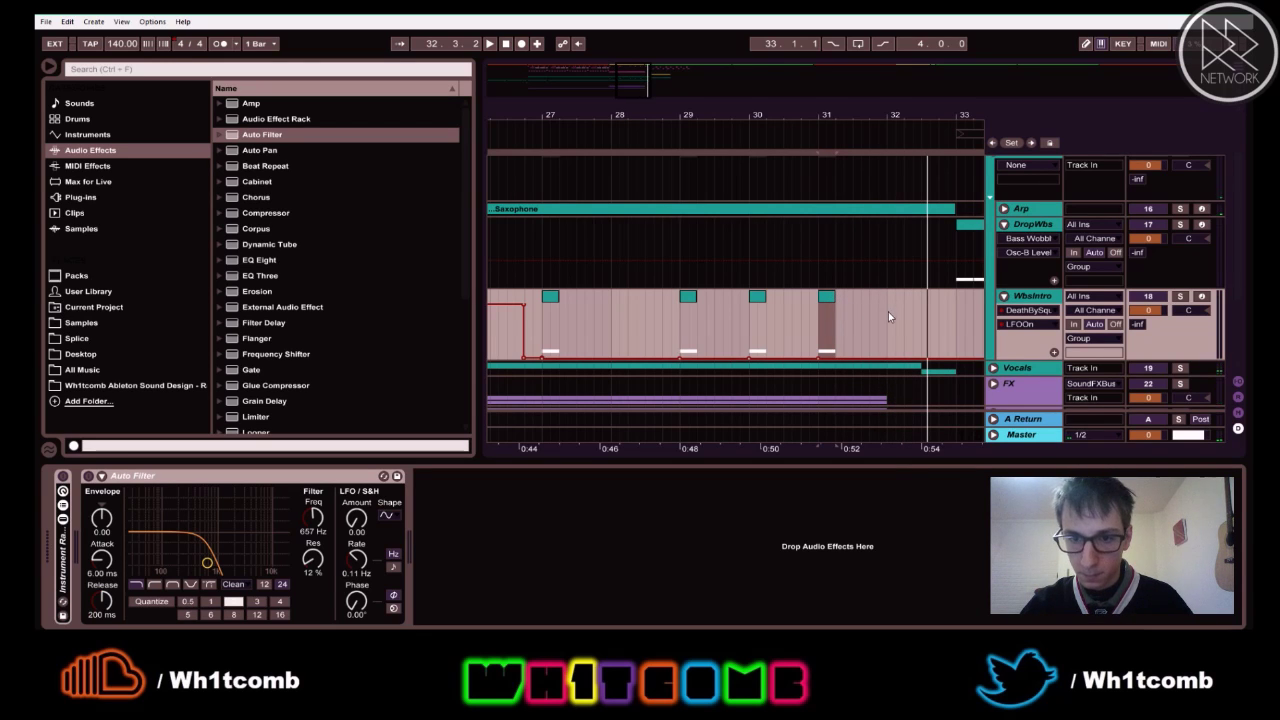
{"action": "key", "text": "ctrl+d"}
{"action": "left_click_drag", "start_coordinate": [895, 115], "coordinate": [953, 92]}
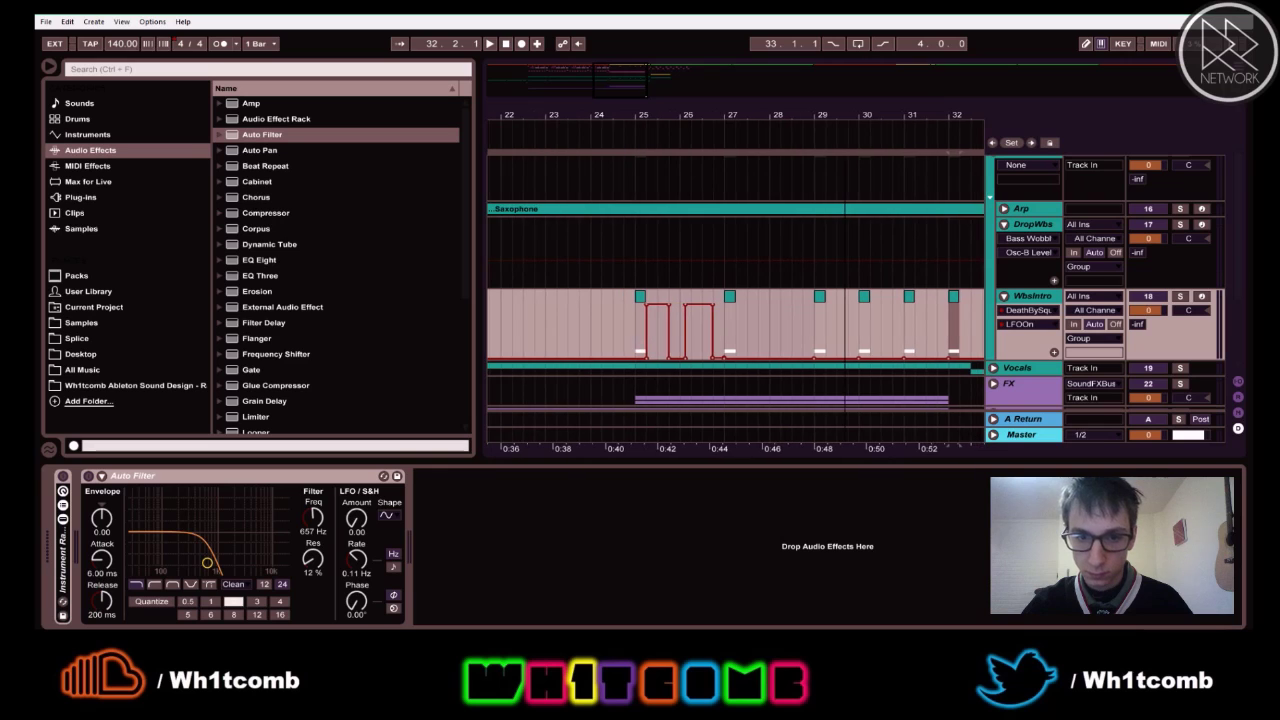
- Display the Auto Filter's Frequency automation on the WbsIntro track
{"action": "left_click", "coordinate": [1019, 312]}
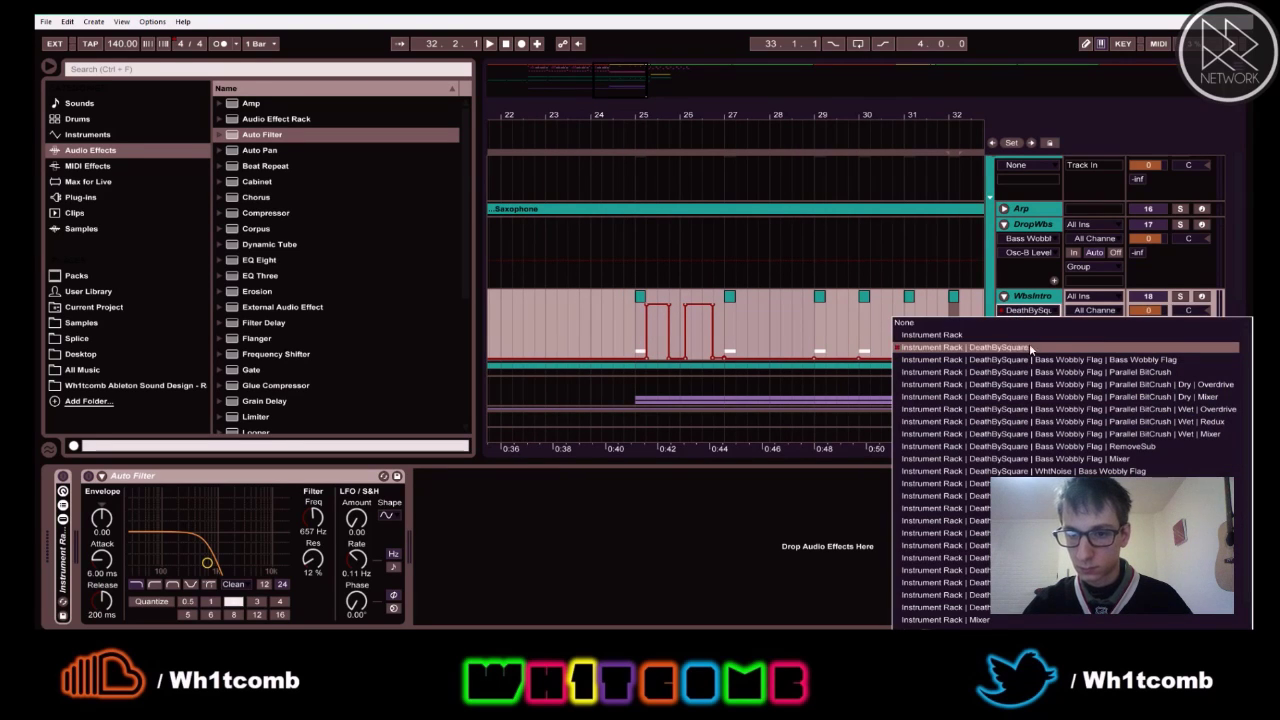
{"action": "left_click", "coordinate": [916, 321]}
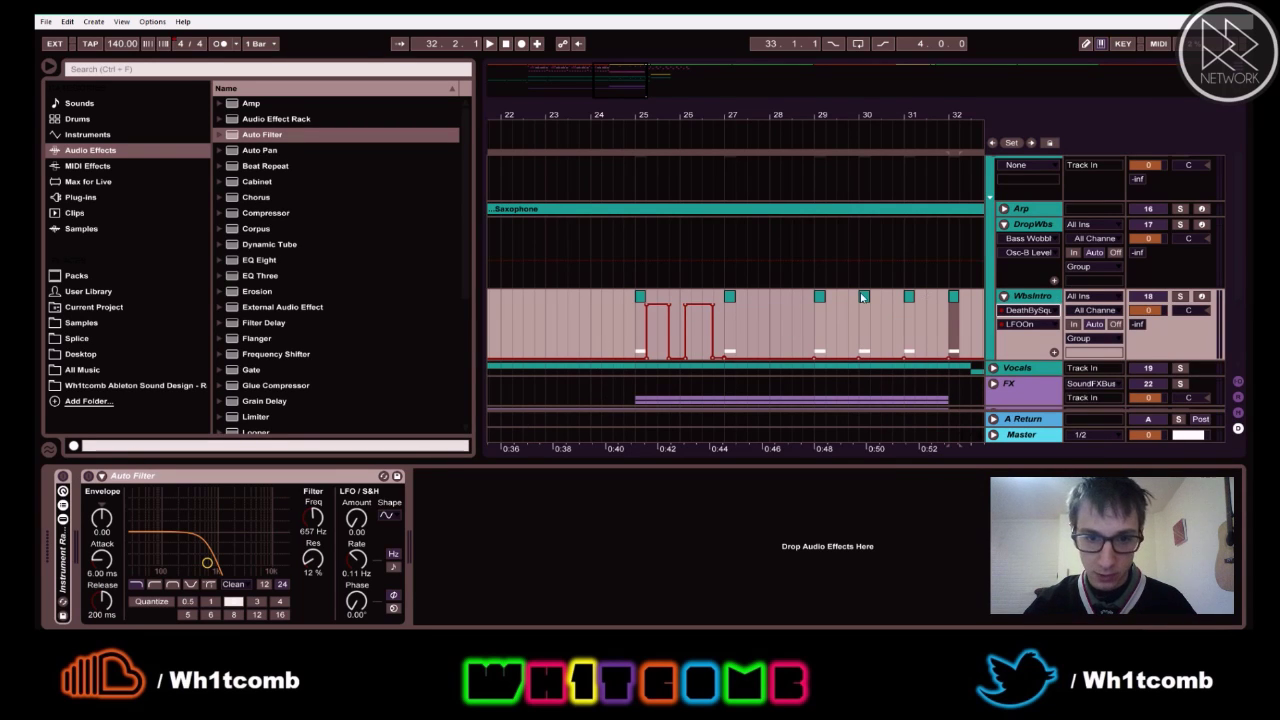
{"action": "left_click", "coordinate": [1023, 316]}
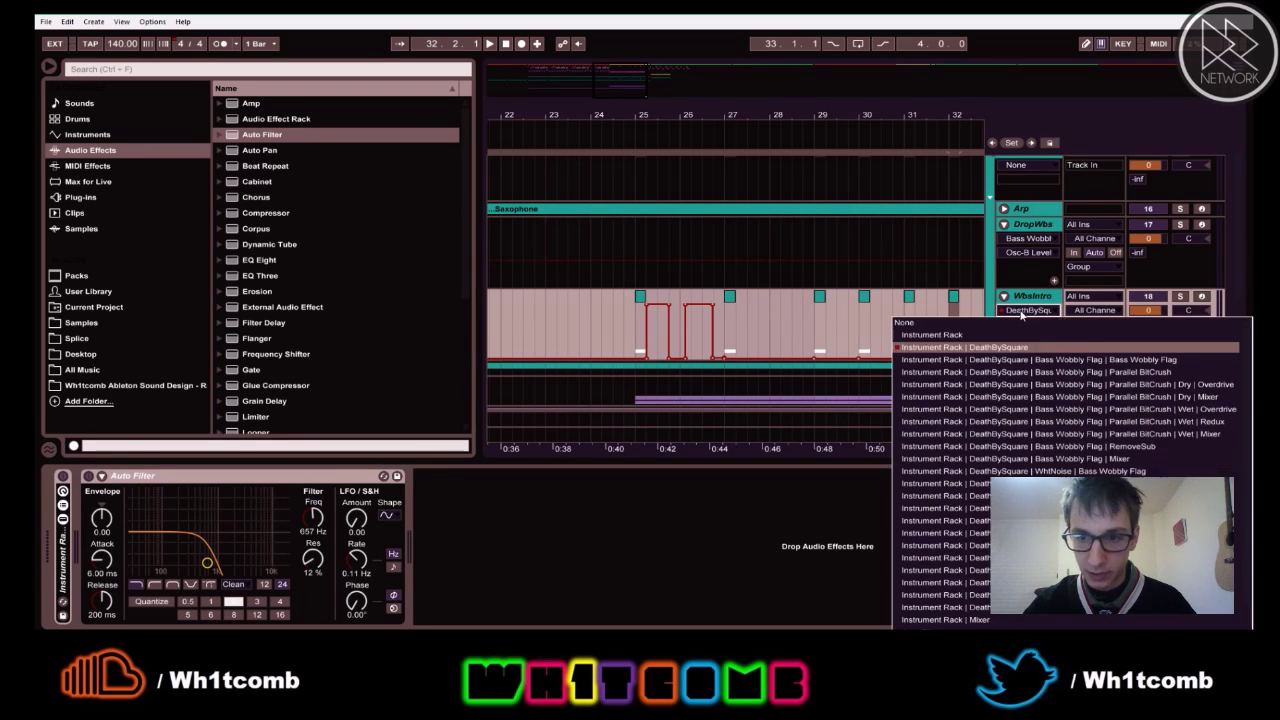
{"action": "left_click", "coordinate": [932, 621]}
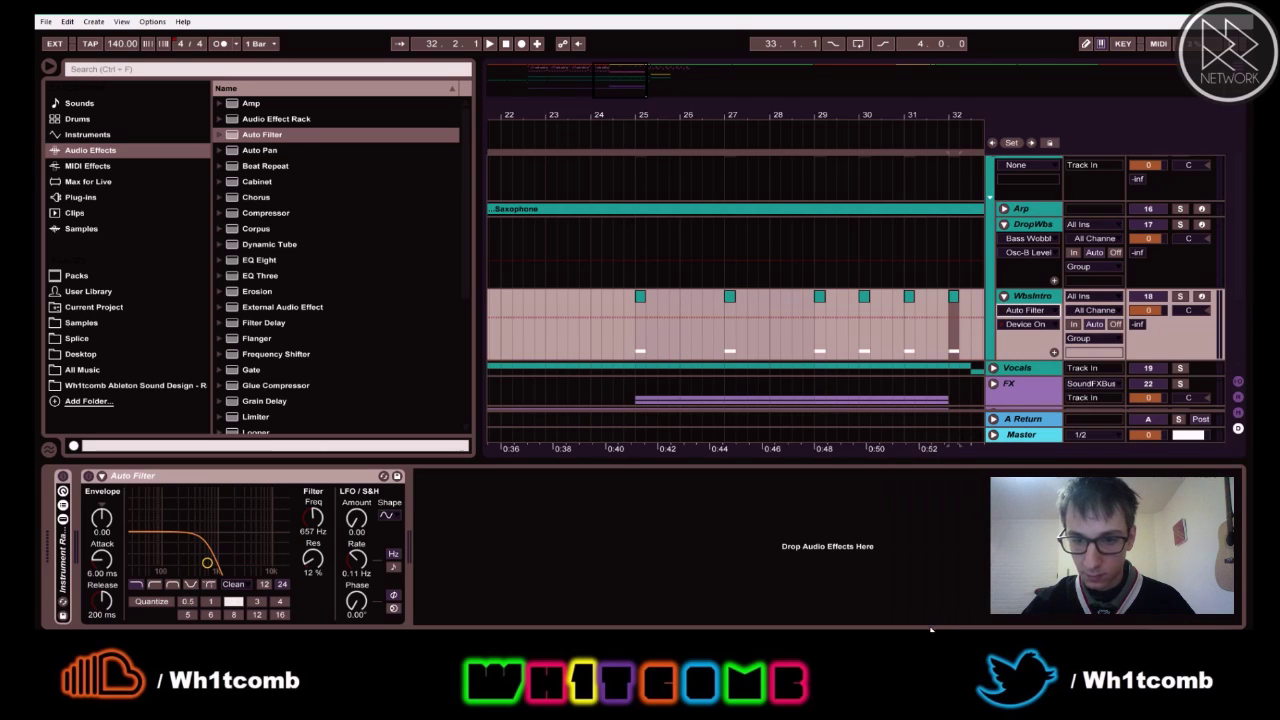
{"action": "left_click", "coordinate": [1019, 313]}
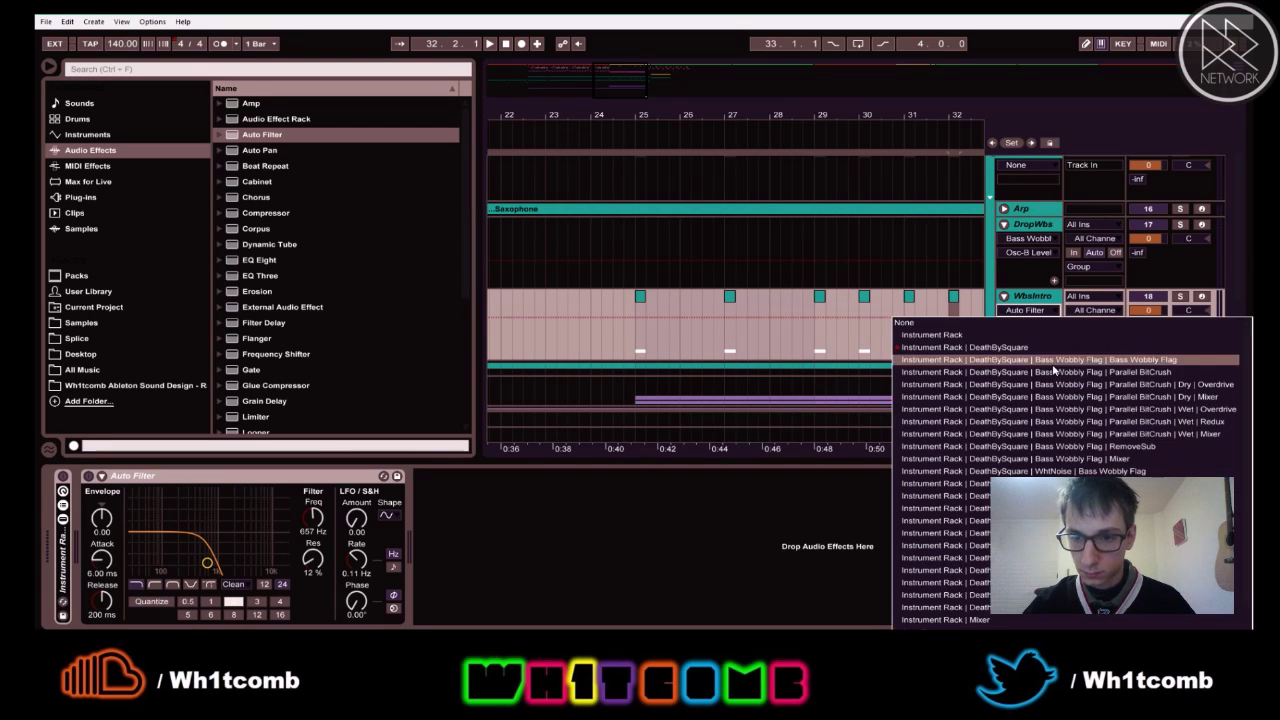
{"action": "left_click", "coordinate": [1040, 313]}
{"action": "left_click", "coordinate": [1026, 326]}
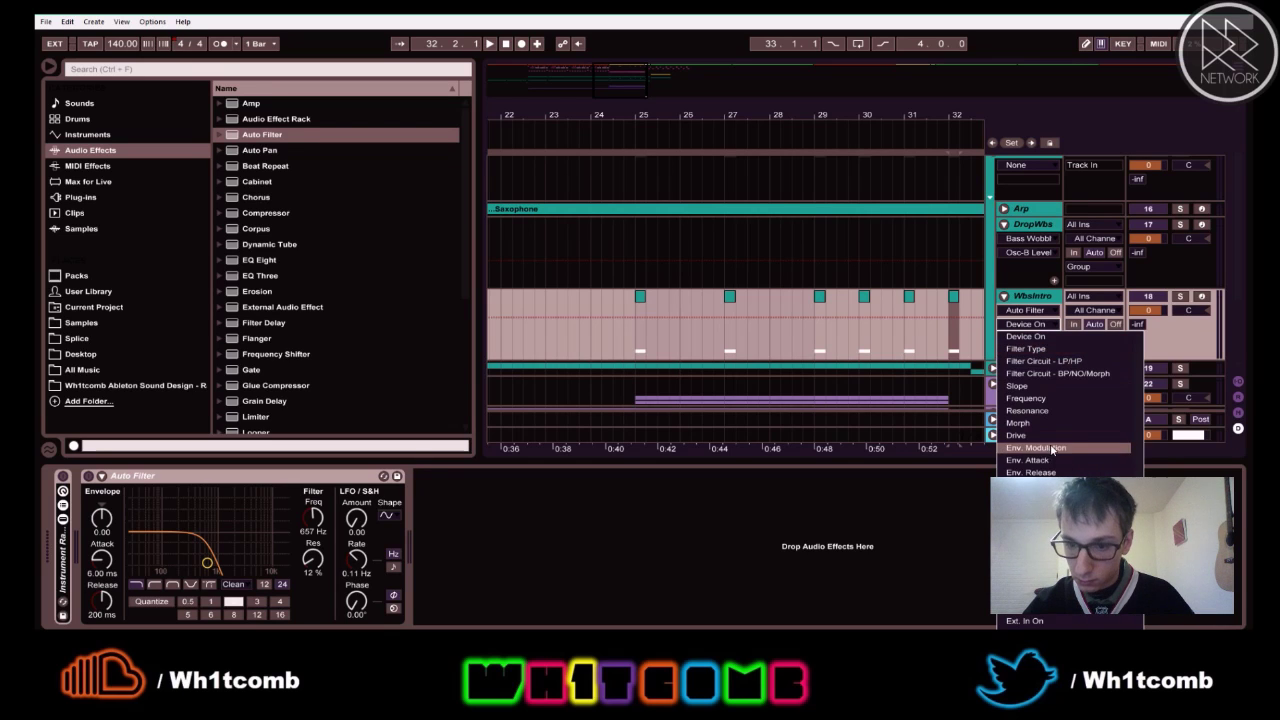
{"action": "left_click", "coordinate": [1050, 399]}
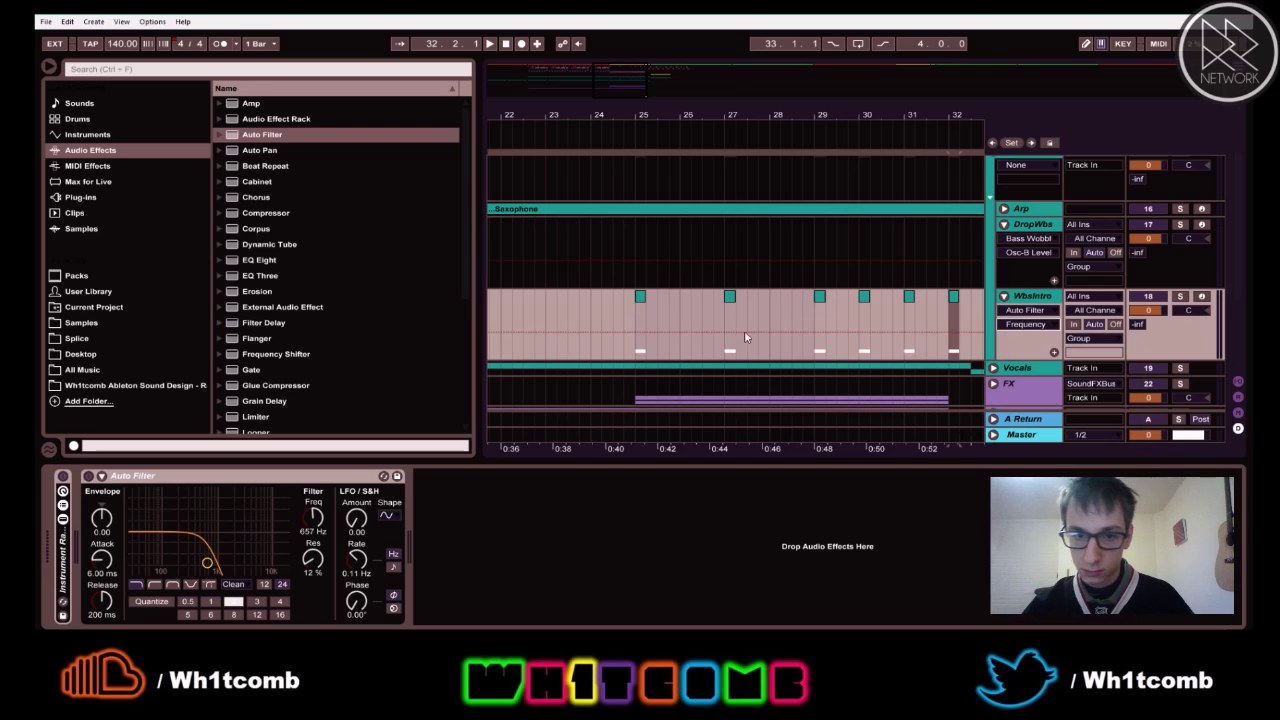
- Draw a rising Auto Filter frequency ramp from bar 25 to about 8.05 kHz at the end of the bar 32 clip, and play it
{"action": "left_click", "coordinate": [633, 332]}
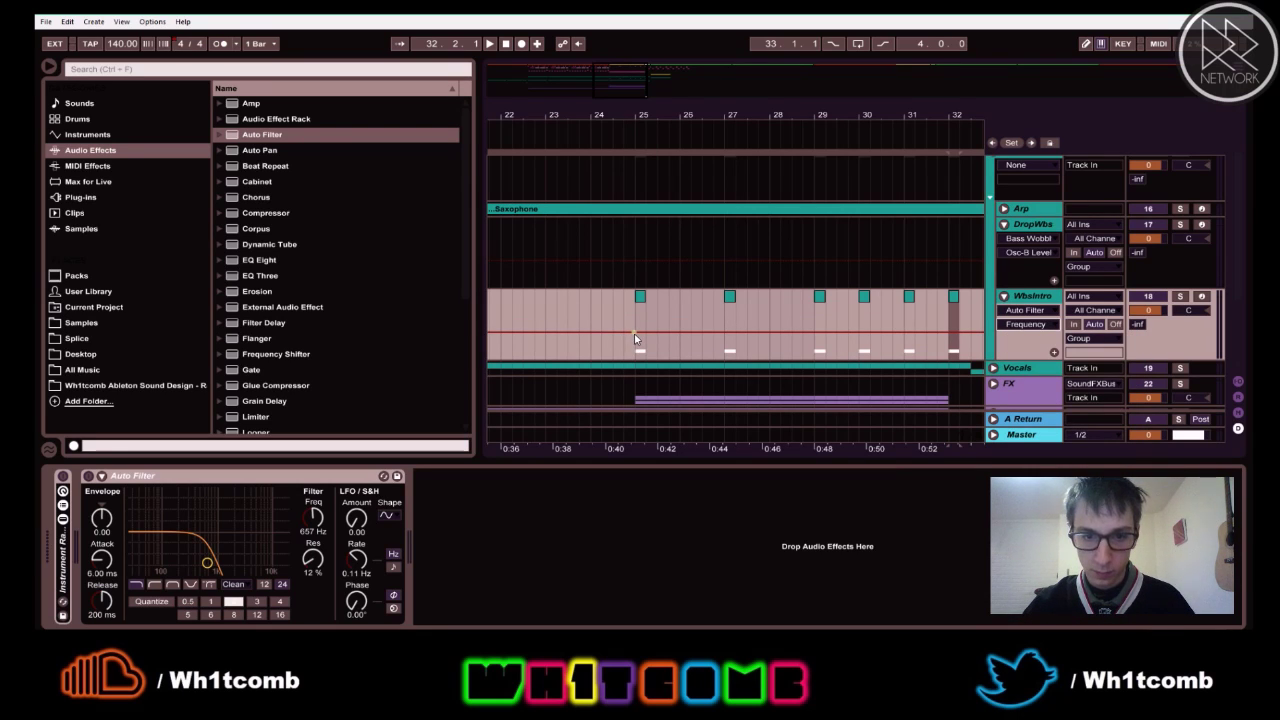
{"action": "left_click_drag", "start_coordinate": [861, 112], "coordinate": [782, 114]}
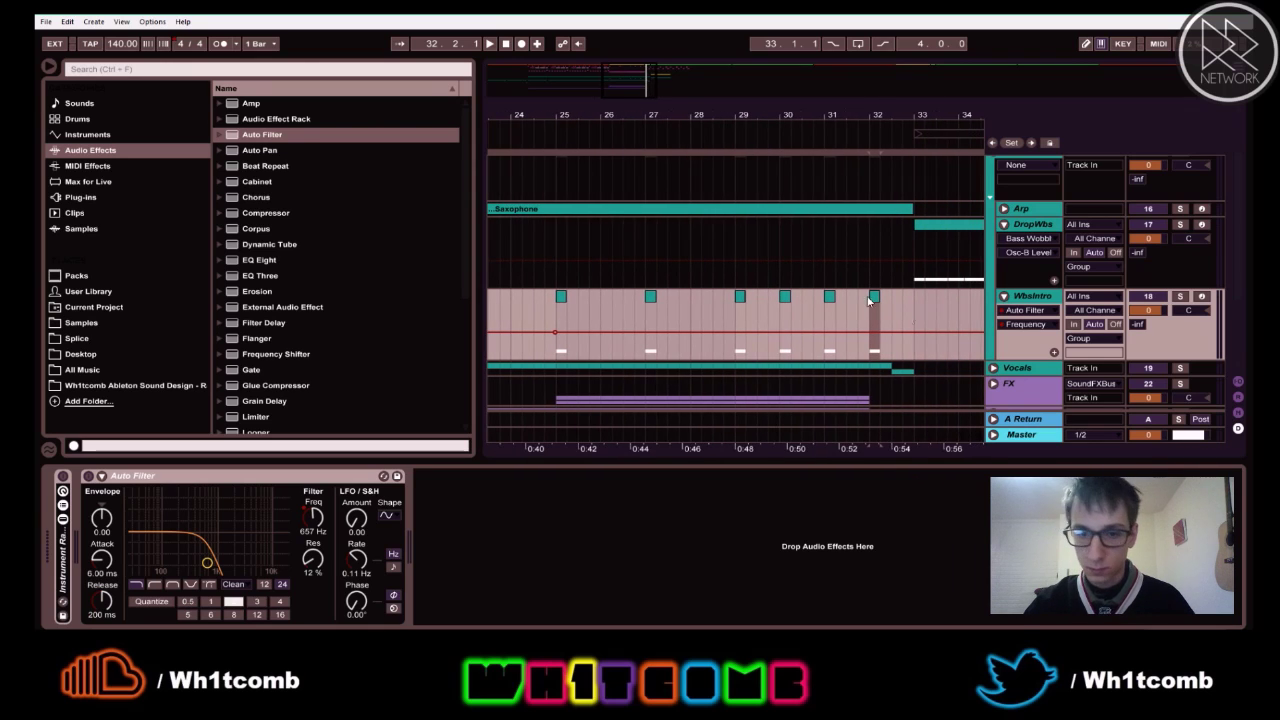
{"action": "left_click_drag", "start_coordinate": [887, 332], "coordinate": [883, 311]}
{"action": "key", "text": "space"}
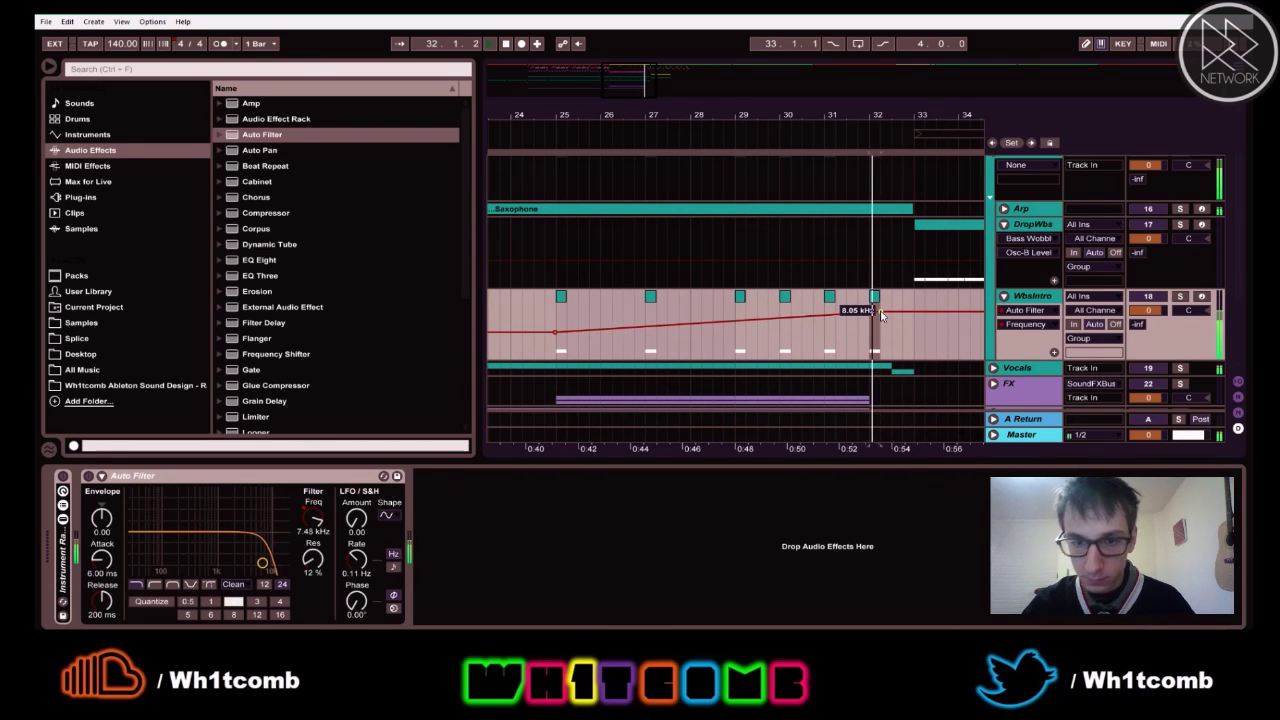
- Lower the ramp's end point at the bar 32 clip to 3.60 kHz while listening to the filter sweep
{"action": "key", "text": "space"}
{"action": "key", "text": "space"}
{"action": "left_click_drag", "start_coordinate": [898, 118], "coordinate": [895, 142]}
{"action": "mouse_move", "coordinate": [878, 312]}
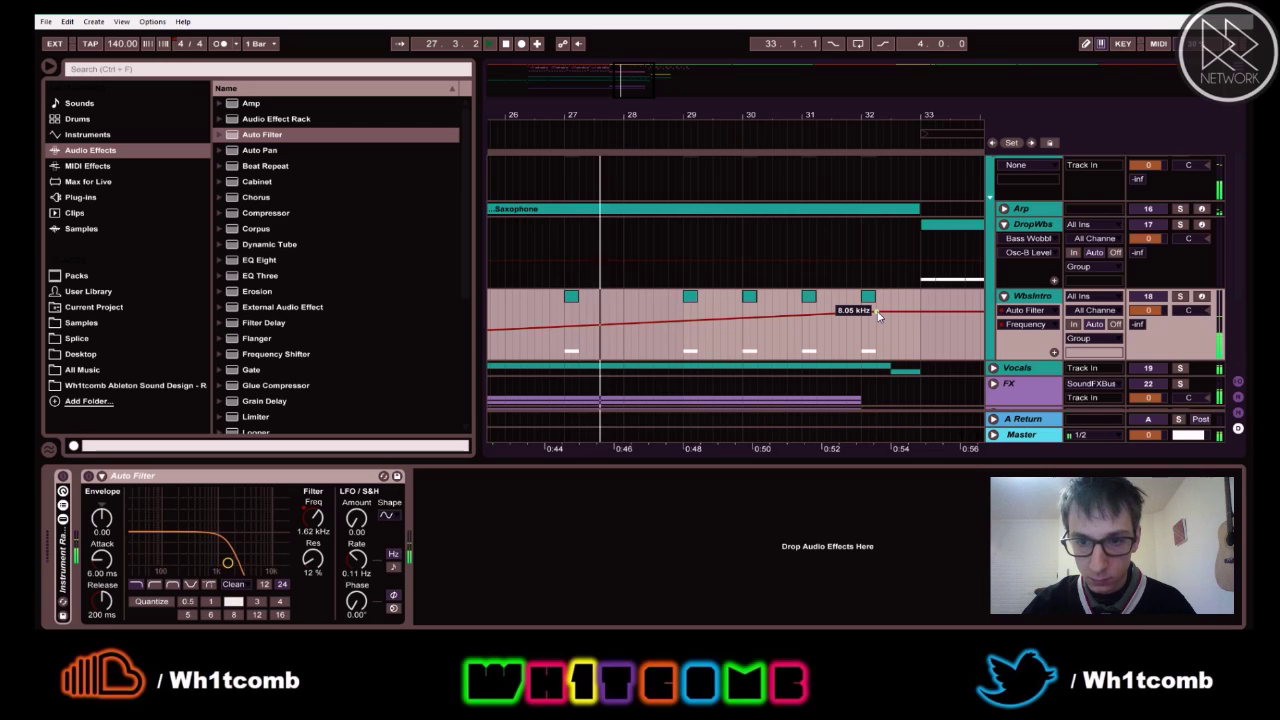
{"action": "left_click_drag", "start_coordinate": [878, 312], "coordinate": [874, 313]}
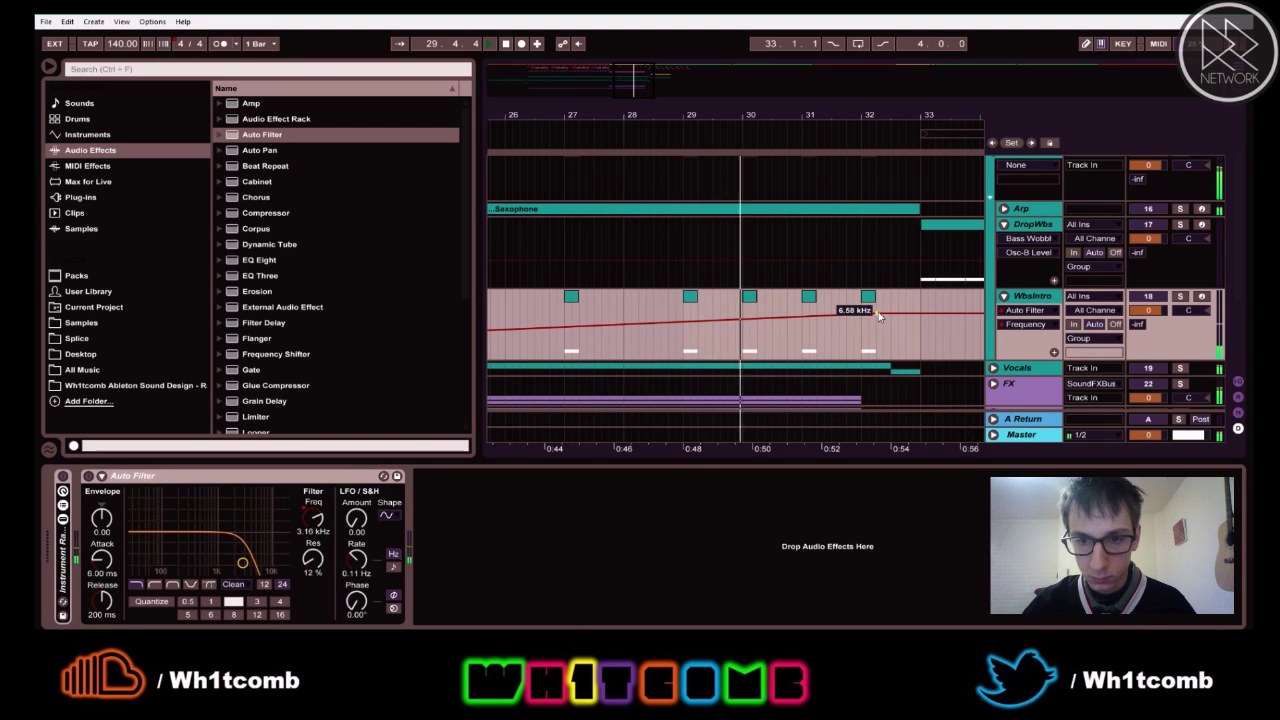
{"action": "left_click_drag", "start_coordinate": [878, 313], "coordinate": [878, 318]}
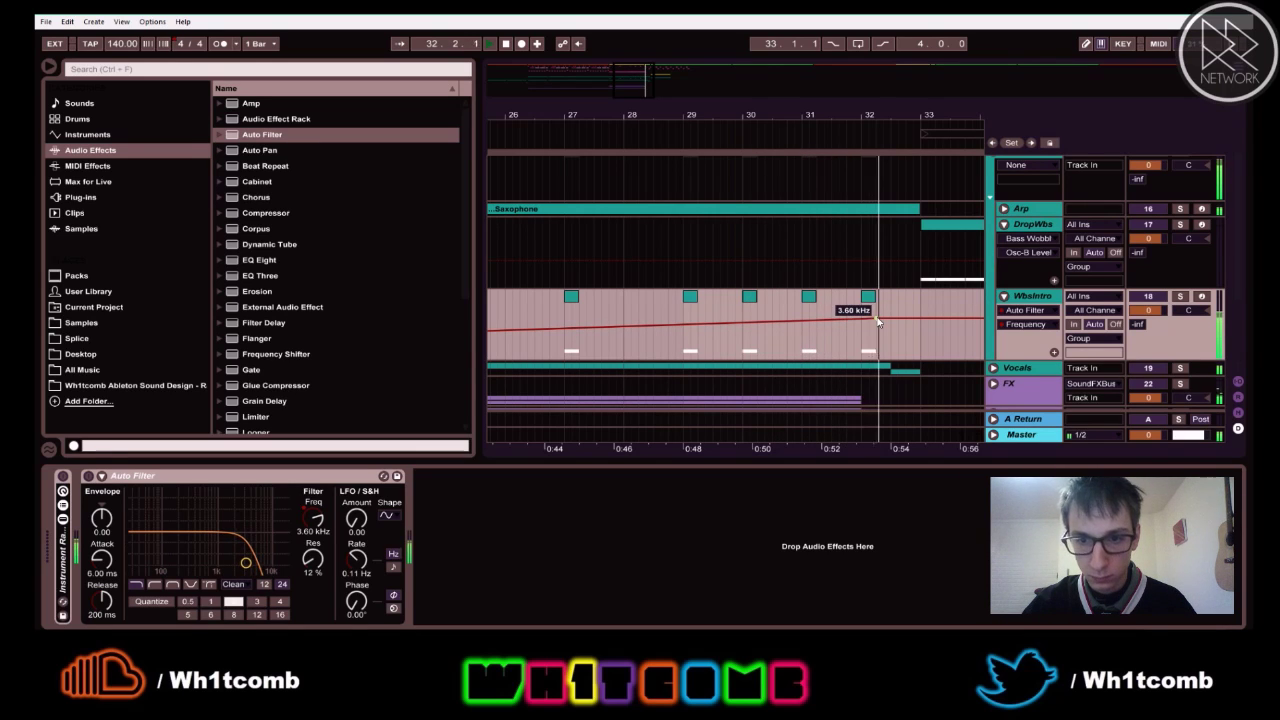
{"action": "key", "text": "space"}
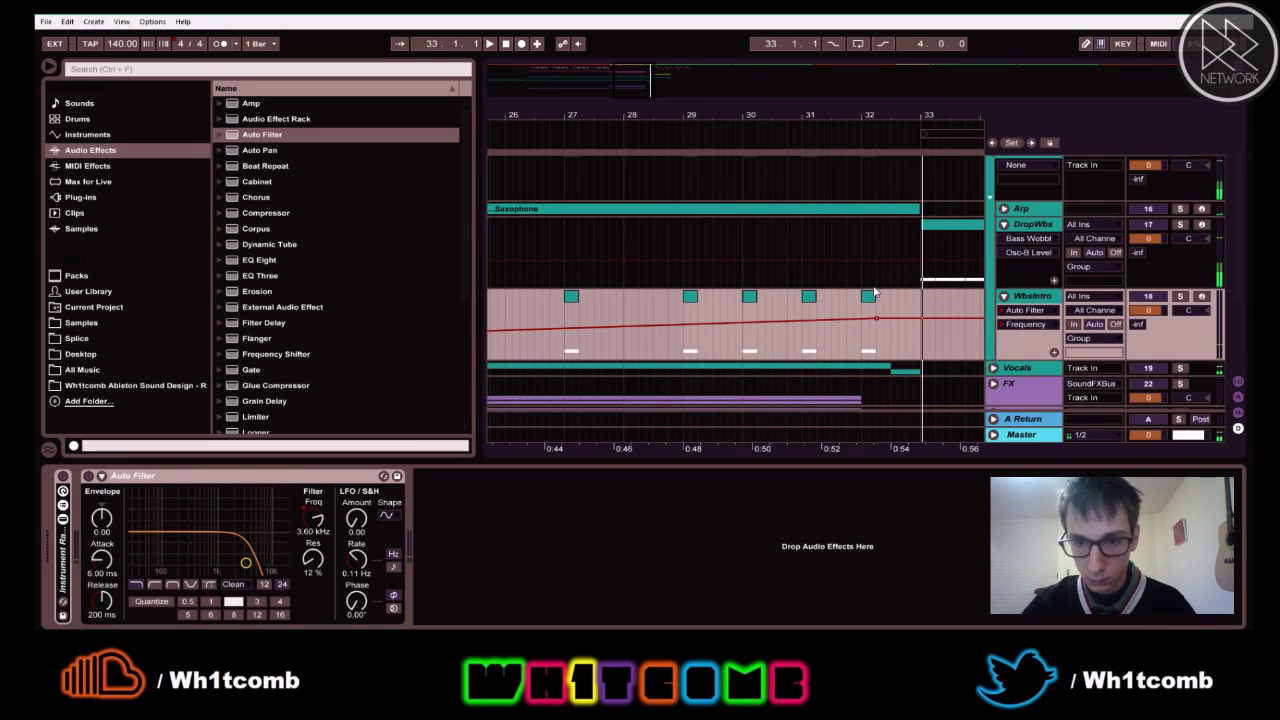
- Examine the opening beats of the DropWbs clip at bar 33
{"action": "left_click", "coordinate": [924, 242]}
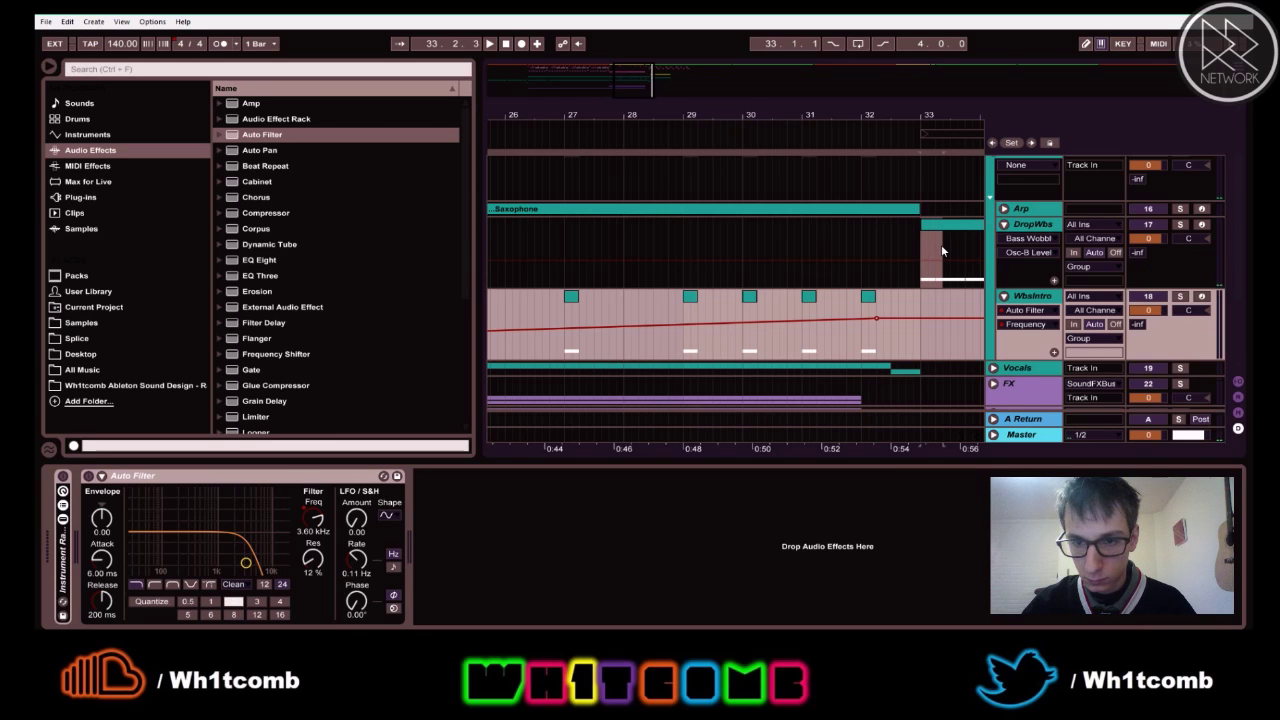
{"action": "left_click", "coordinate": [941, 244]}
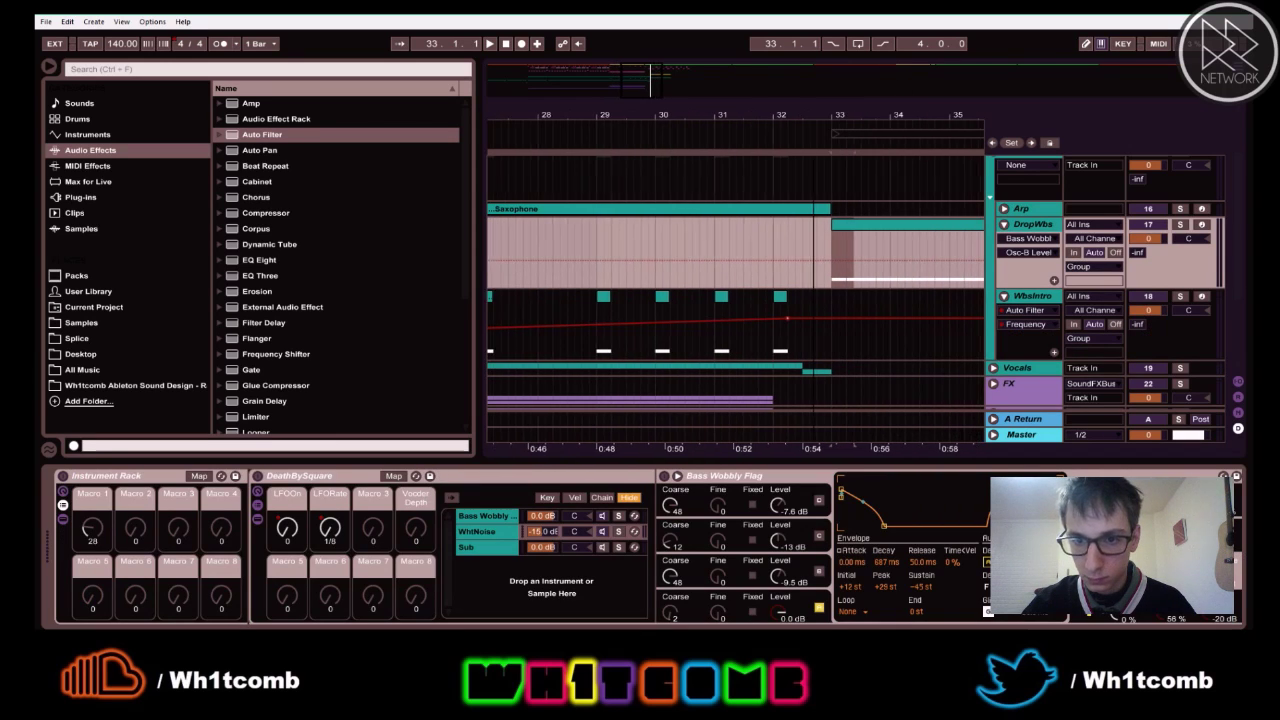
{"action": "key", "text": "space"}
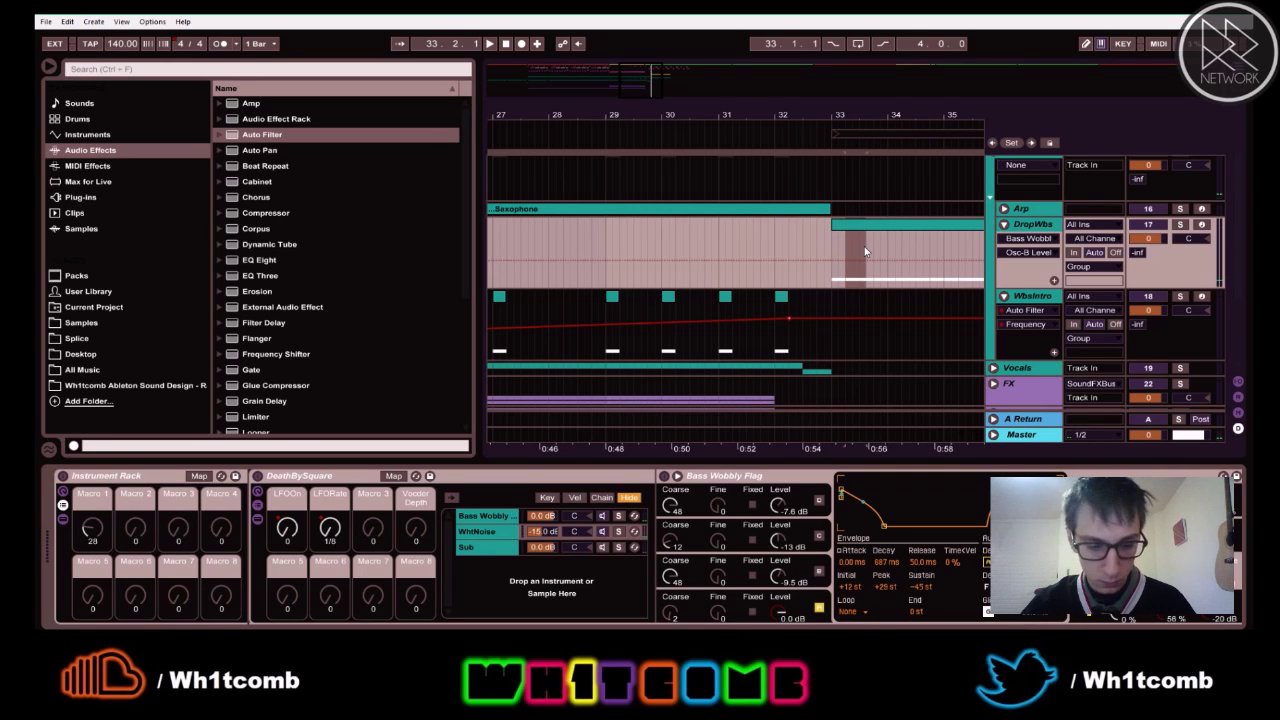
- Play from bar 32 and try a longer WbsIntro clip there
{"action": "left_click", "coordinate": [771, 338]}
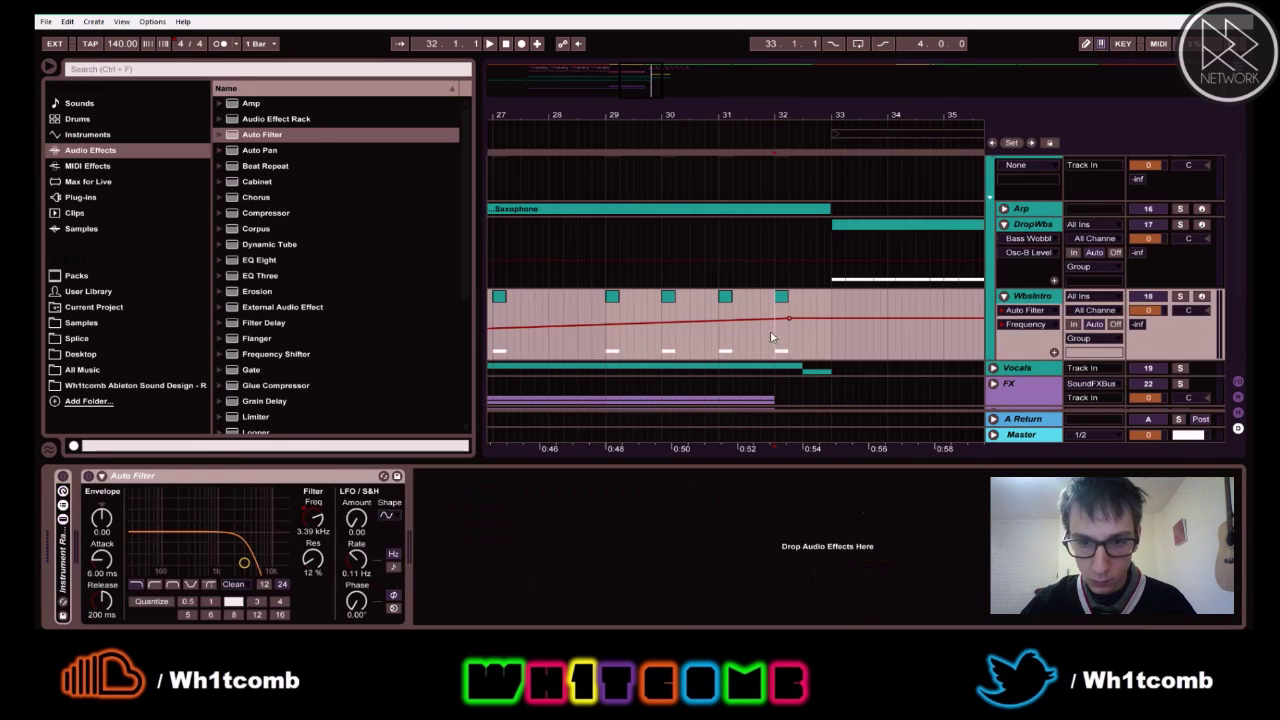
{"action": "key", "text": "space"}
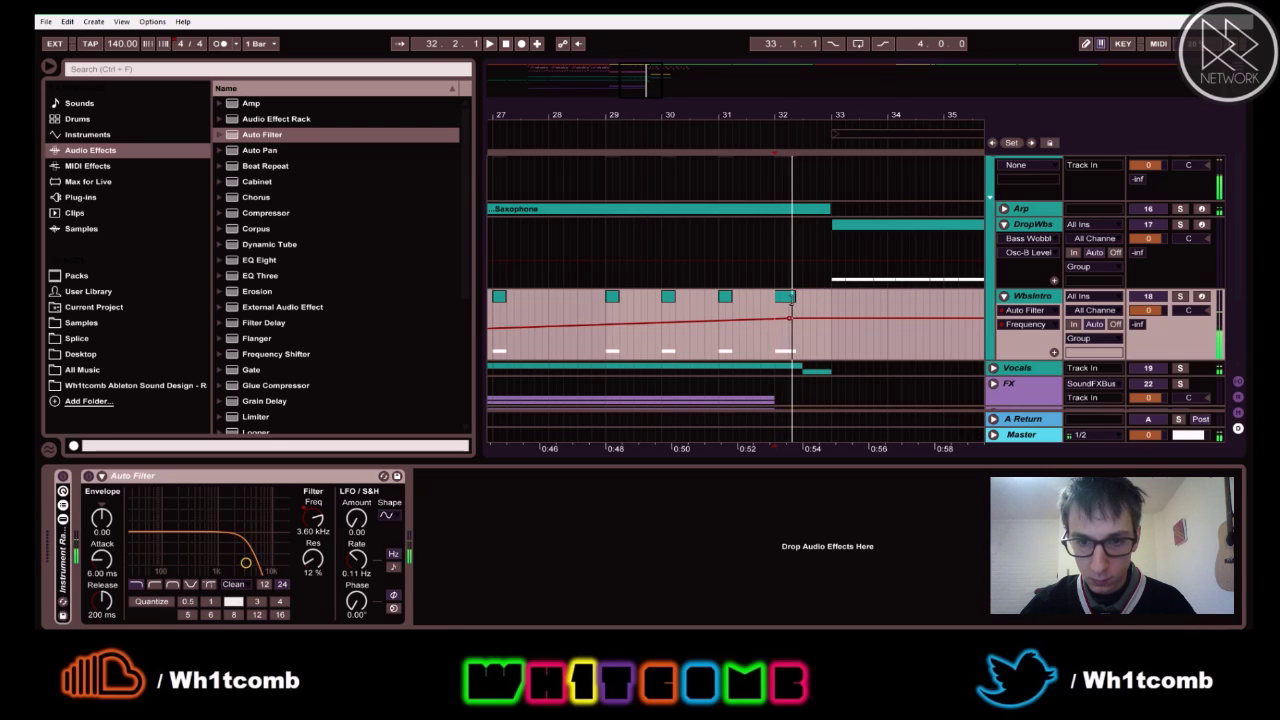
{"action": "key", "text": "space"}
{"action": "left_click", "coordinate": [789, 300]}
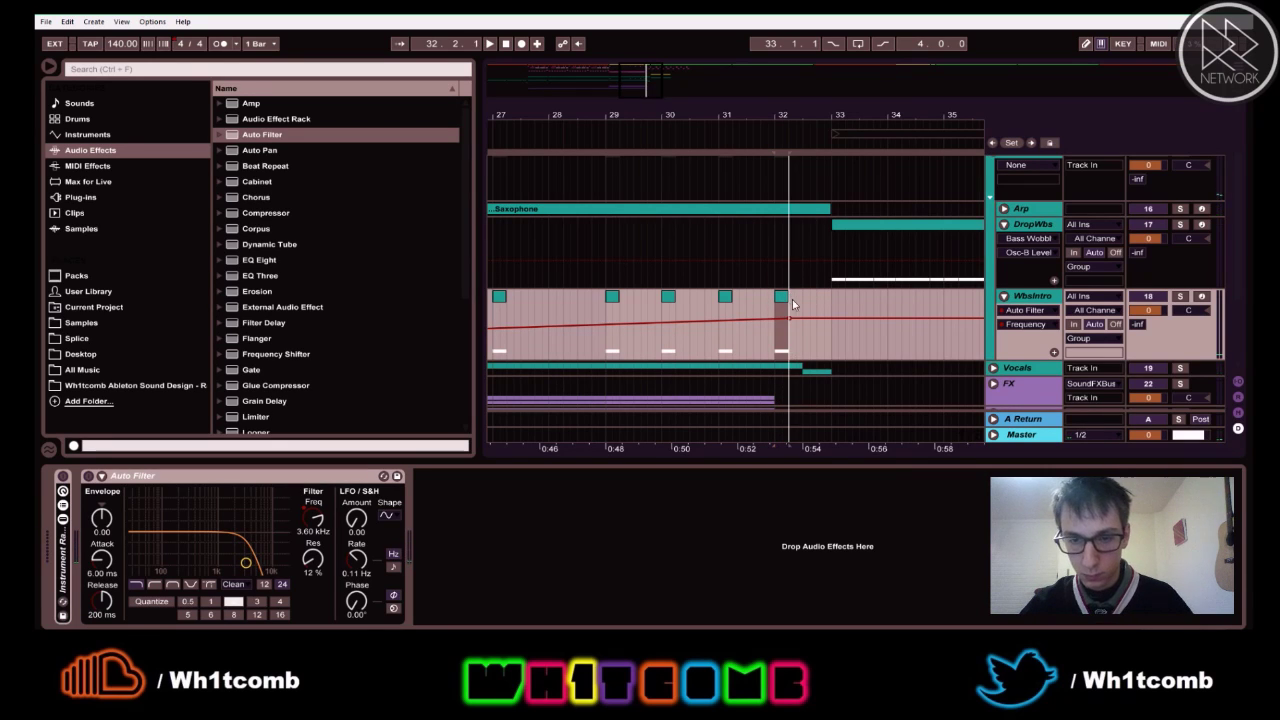
- Display the DeathBySquare LFORate automation on the DropWbs track, followed by its LFOOn automation from bar 33
{"action": "left_click", "coordinate": [1025, 244]}
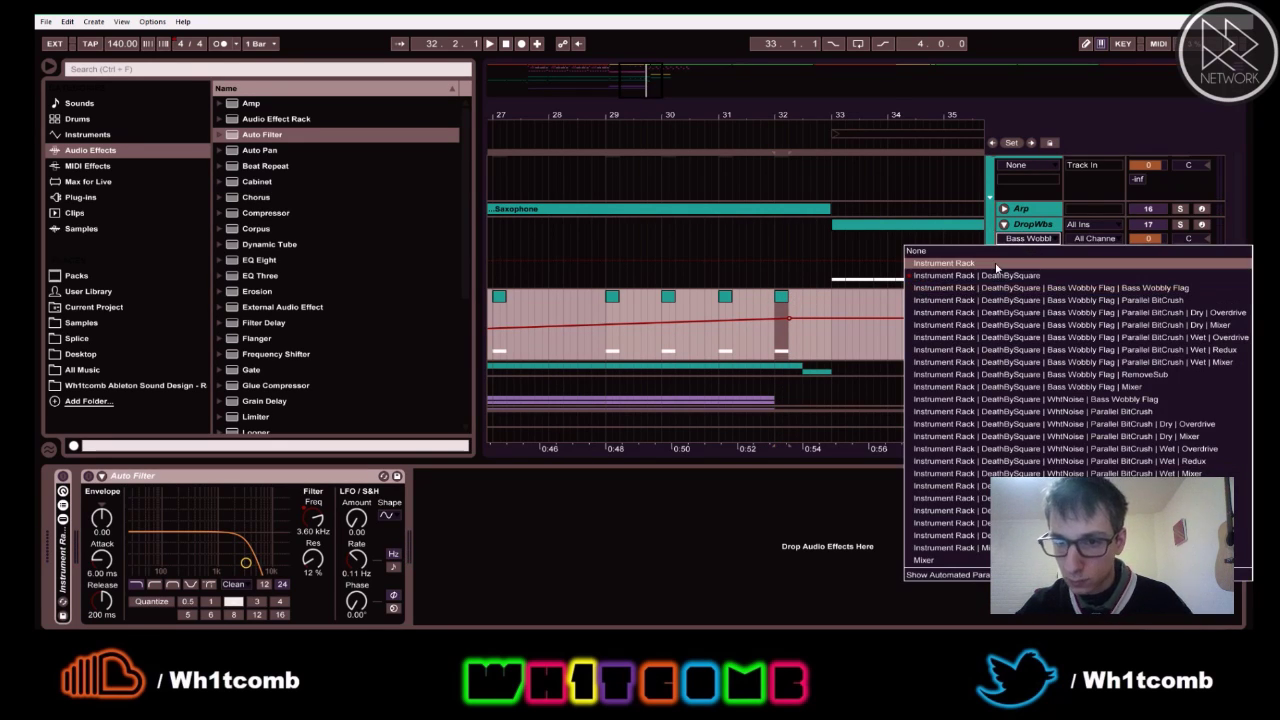
{"action": "left_click", "coordinate": [992, 272]}
{"action": "left_click", "coordinate": [1020, 252]}
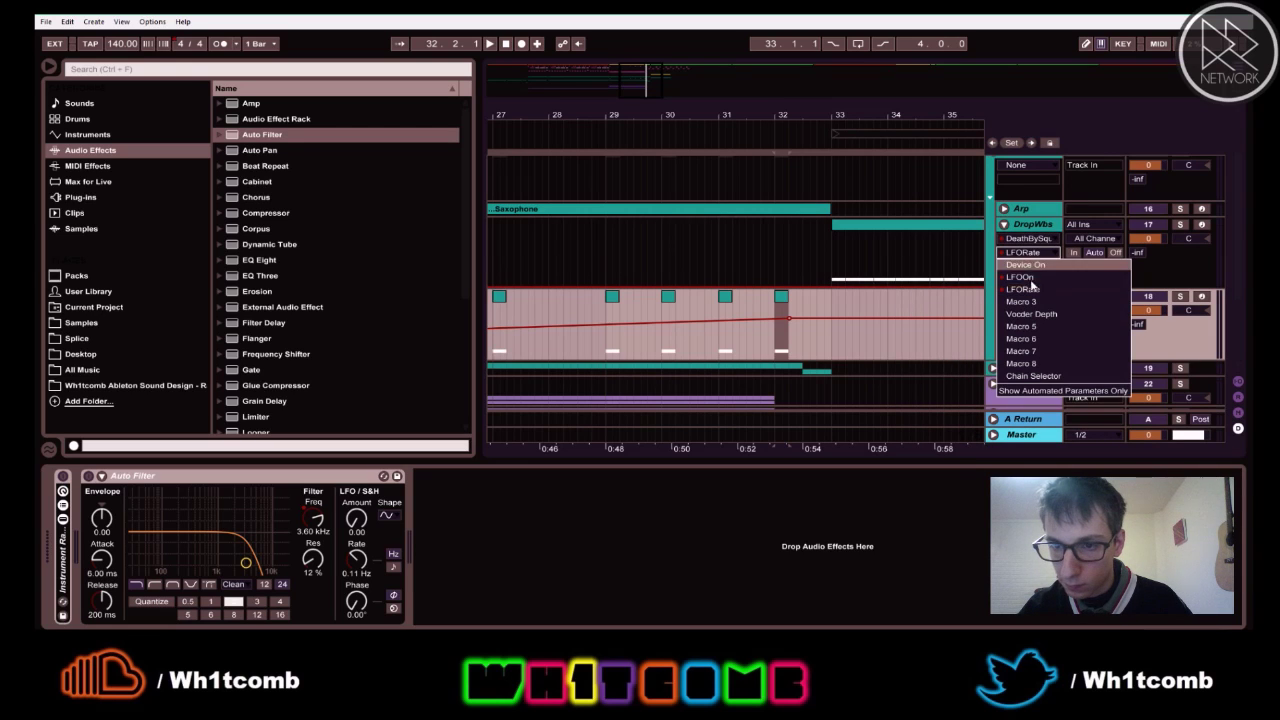
{"action": "left_click", "coordinate": [1032, 292]}
{"action": "left_click_drag", "start_coordinate": [924, 115], "coordinate": [865, 115]}
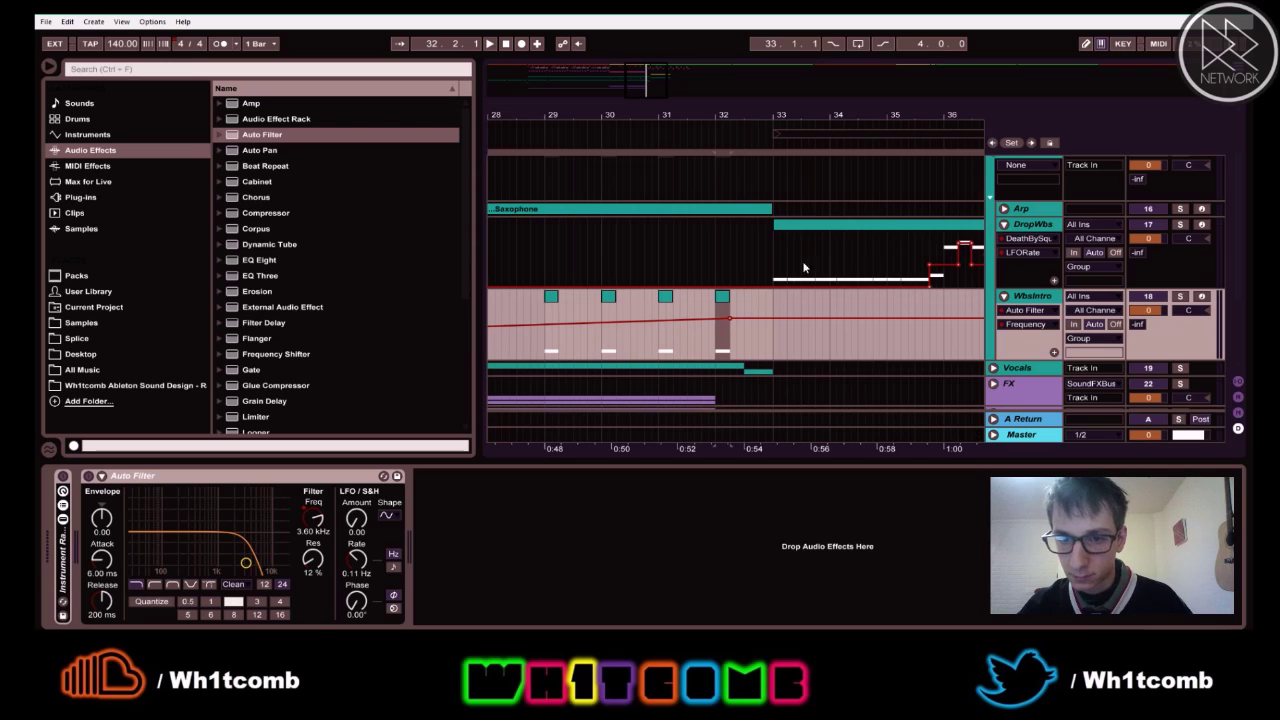
{"action": "left_click", "coordinate": [1027, 253]}
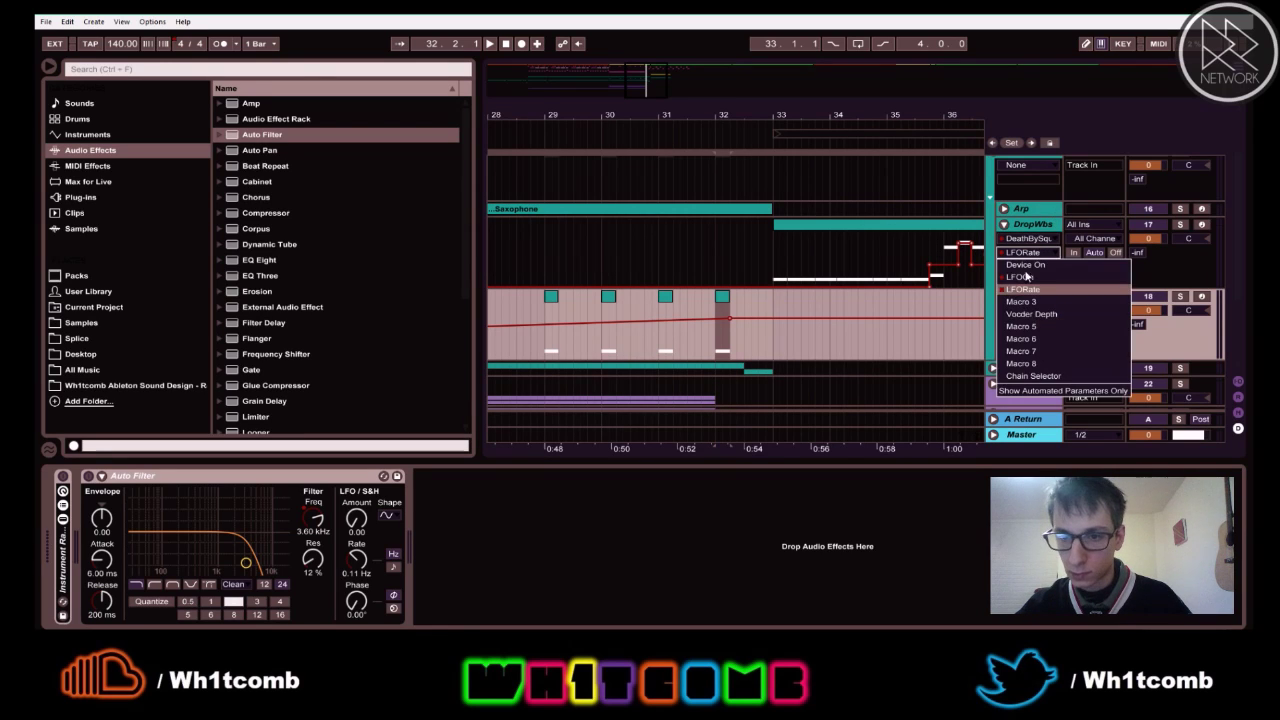
{"action": "left_click", "coordinate": [1028, 282]}
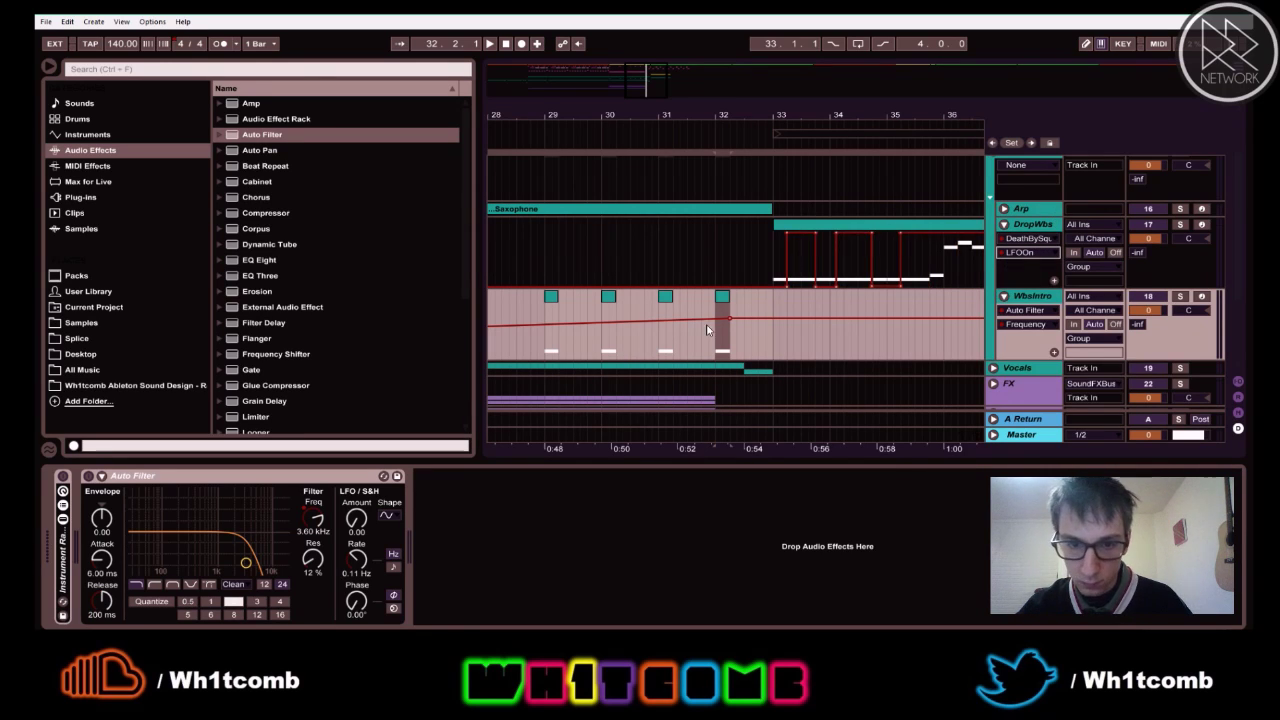
- Play from bar 32 and view the DeathBySquare LFOOn automation on the WbsIntro track across the arrangement
{"action": "key", "text": "space"}
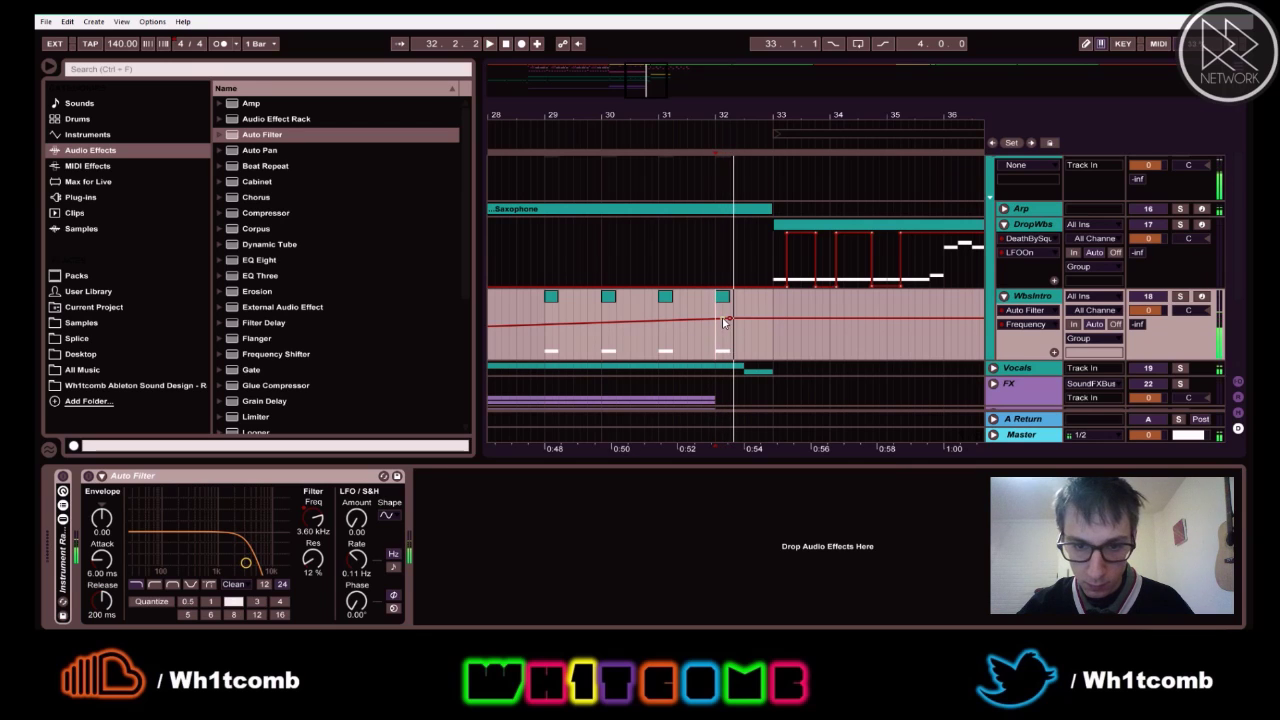
{"action": "left_click", "coordinate": [1030, 316]}
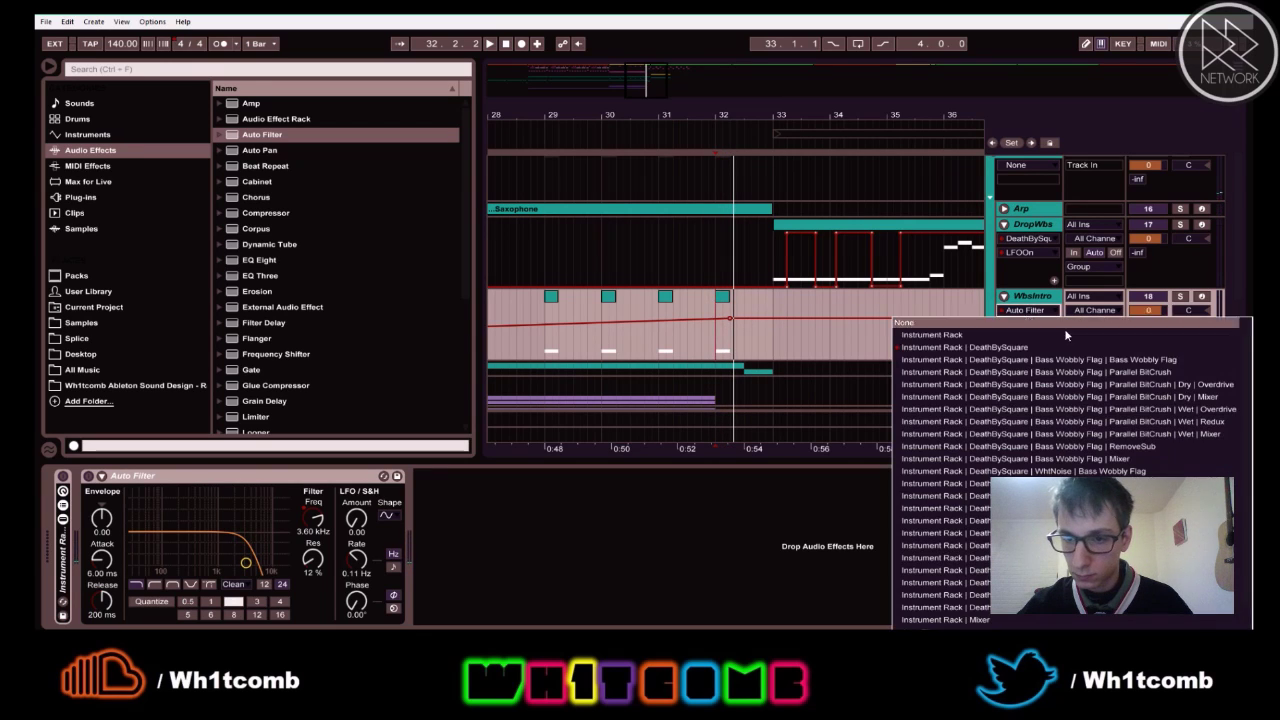
{"action": "left_click", "coordinate": [958, 366]}
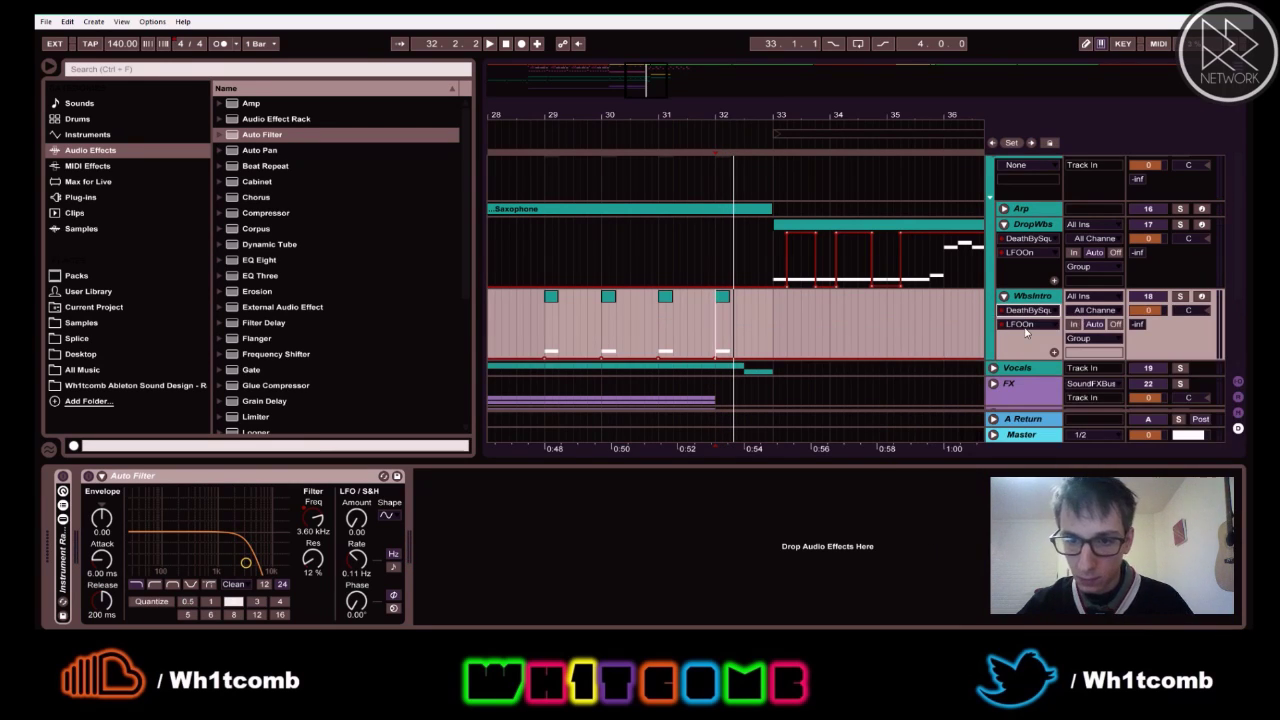
{"action": "left_click", "coordinate": [1022, 325]}
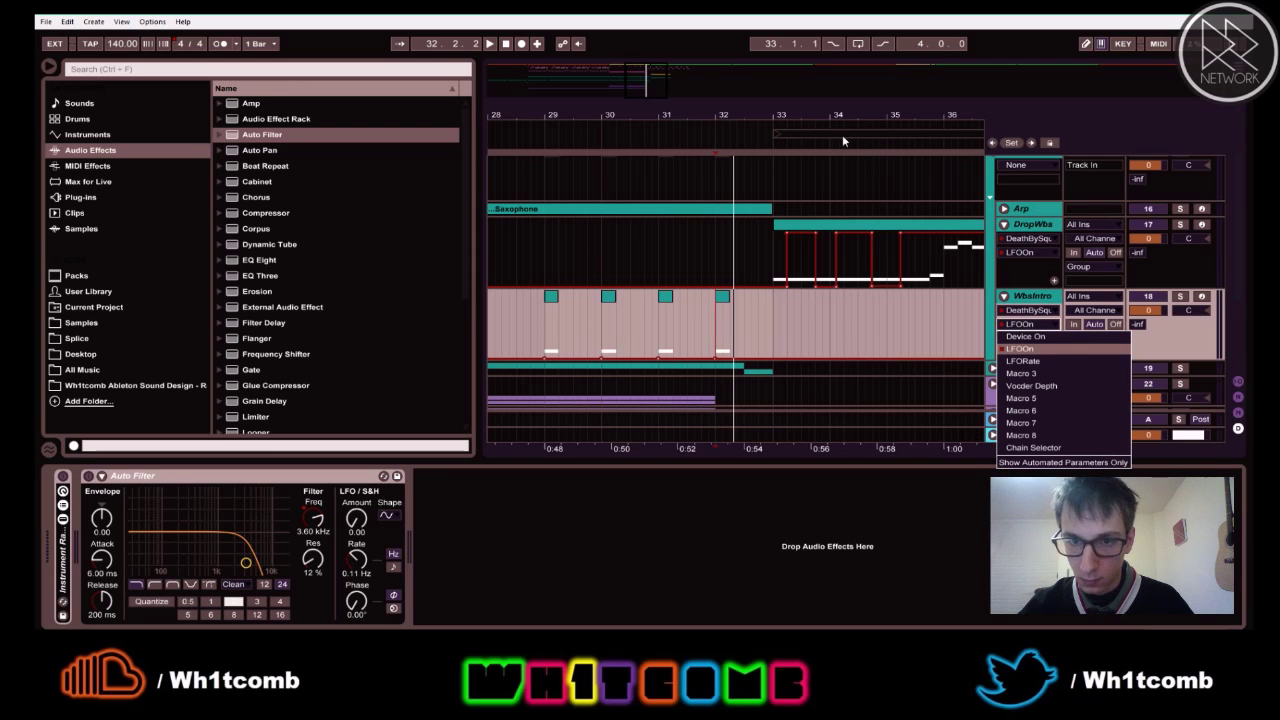
{"action": "left_click", "coordinate": [763, 112]}
{"action": "left_click_drag", "start_coordinate": [786, 110], "coordinate": [786, 56]}
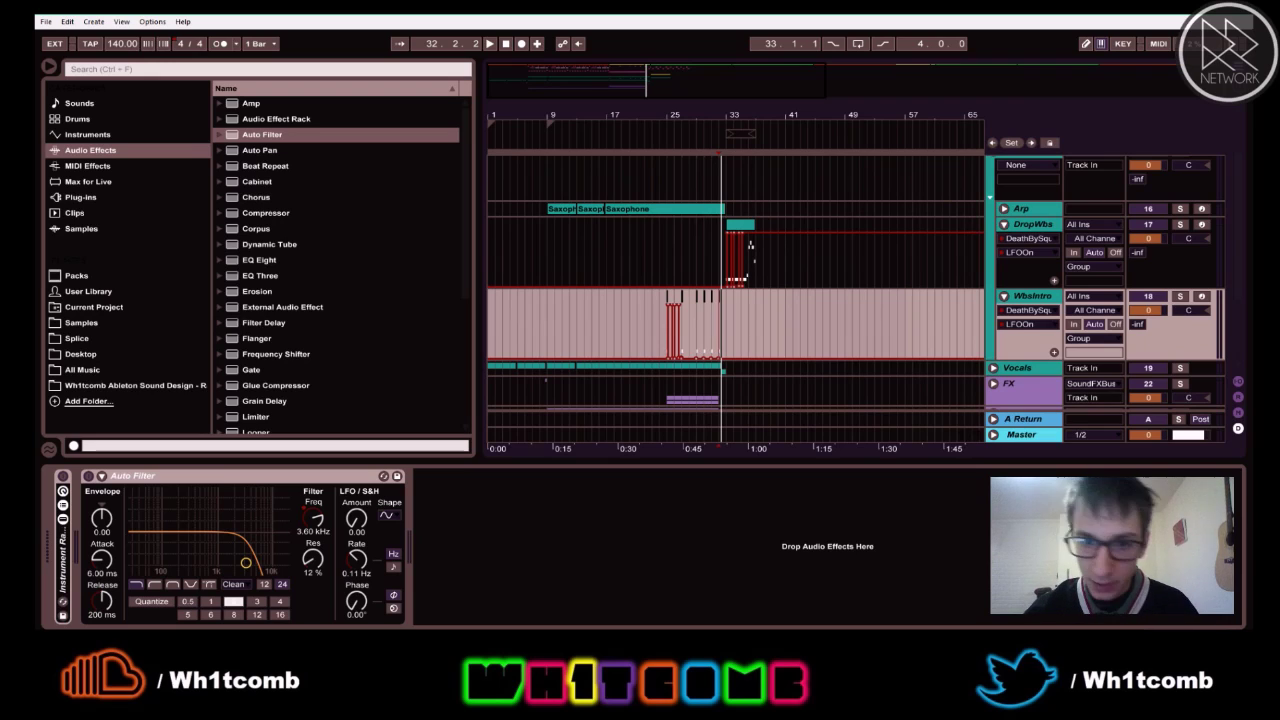
{"action": "key", "text": "space"}
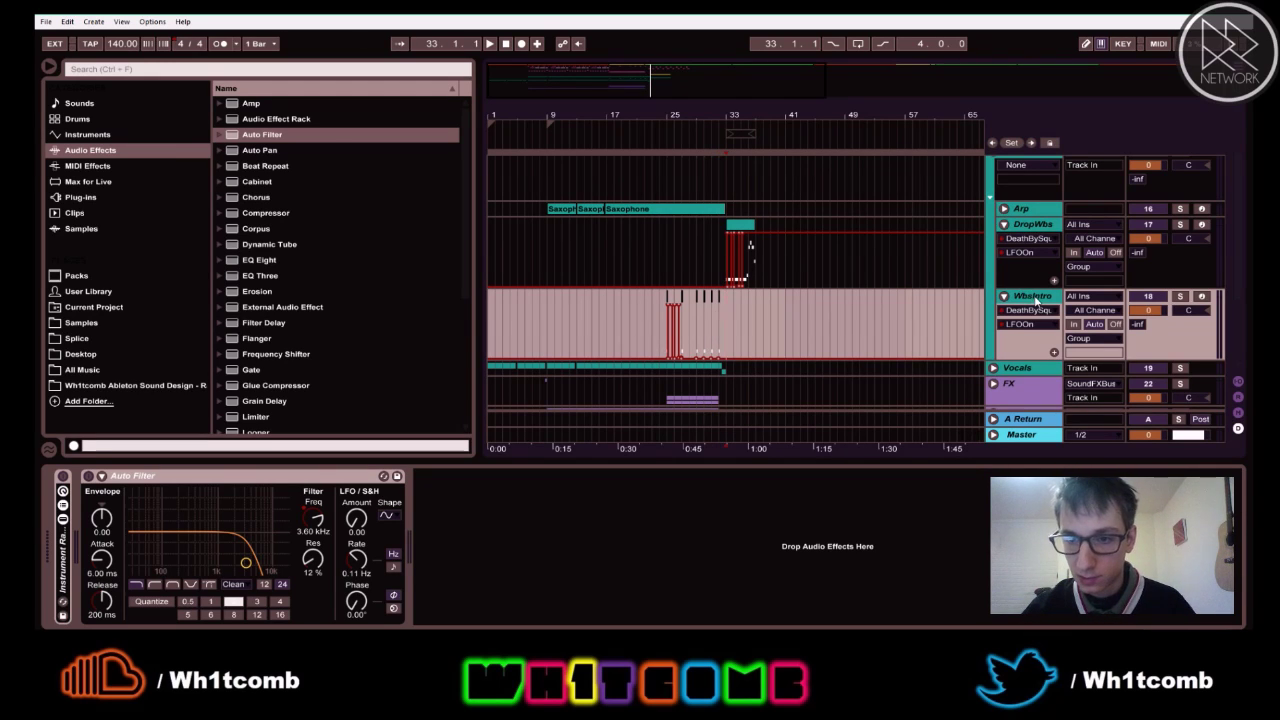
- Insert a new audio track, place it between DropWbs and WbsIntro, and name it AudBounce
{"action": "key", "text": "ctrl+t"}
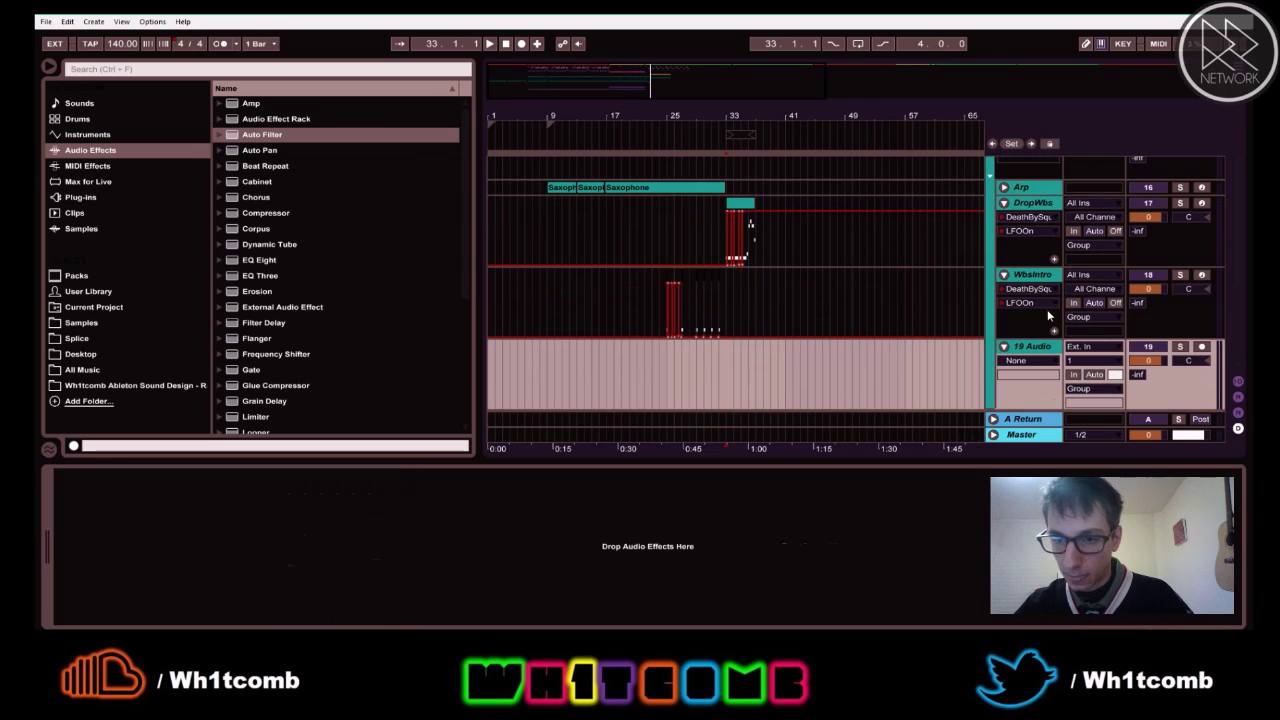
{"action": "left_click_drag", "start_coordinate": [1030, 274], "coordinate": [1030, 276]}
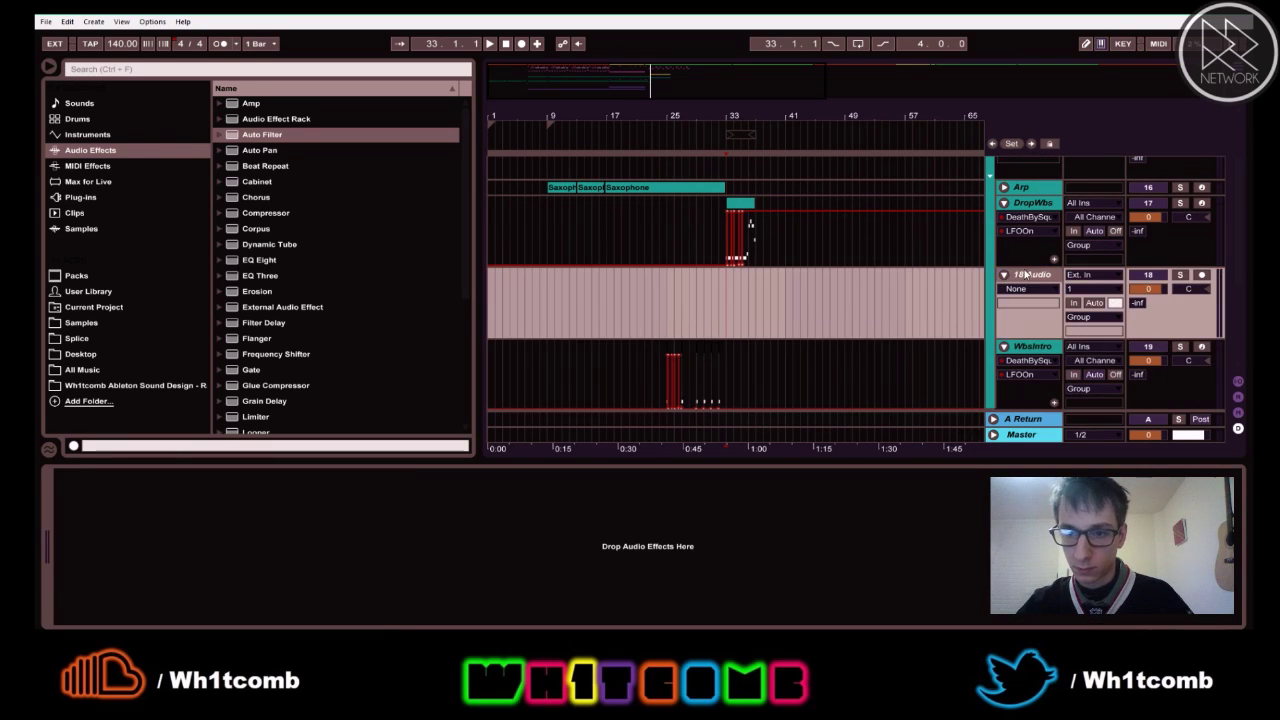
{"action": "type", "text": "AudBonch"}
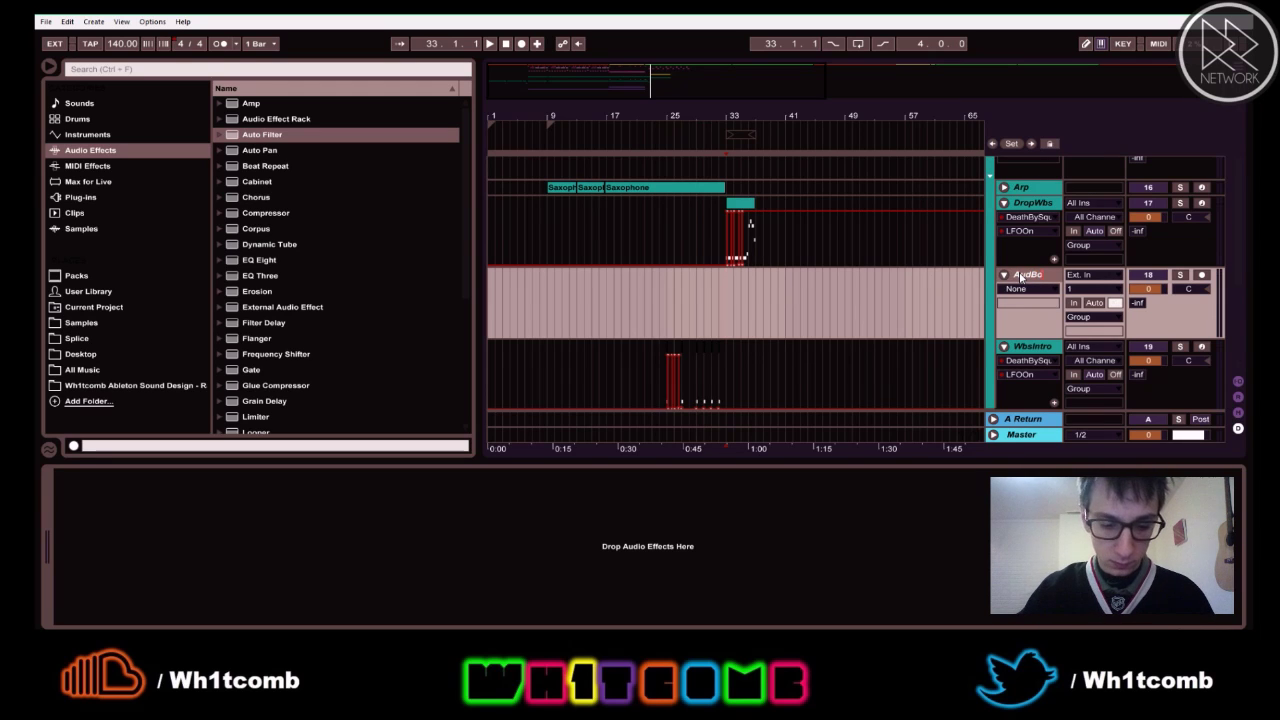
{"action": "key", "text": "BackSpace"}
{"action": "key", "text": "BackSpace"}
{"action": "key", "text": "BackSpace"}
{"action": "type", "text": "unce"}
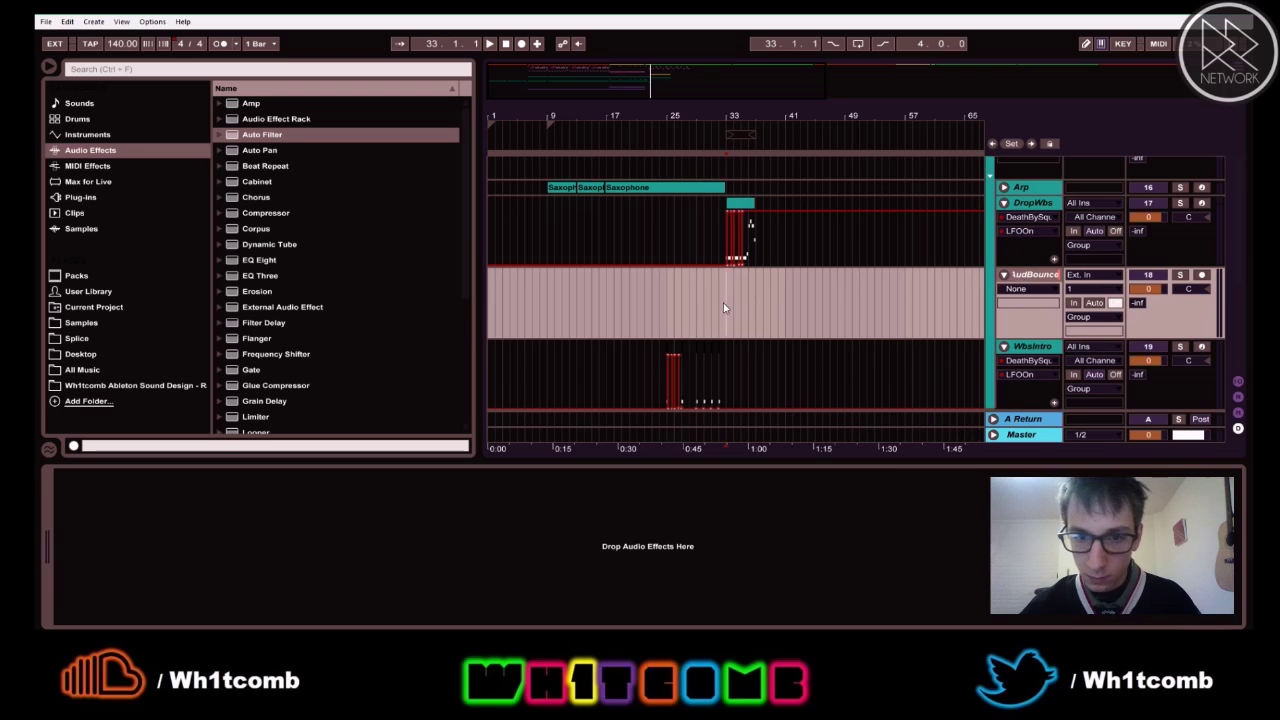
- Solo the DropWbs track and play it briefly from bar 33
{"action": "left_click", "coordinate": [723, 297]}
{"action": "left_click_drag", "start_coordinate": [777, 114], "coordinate": [777, 209]}
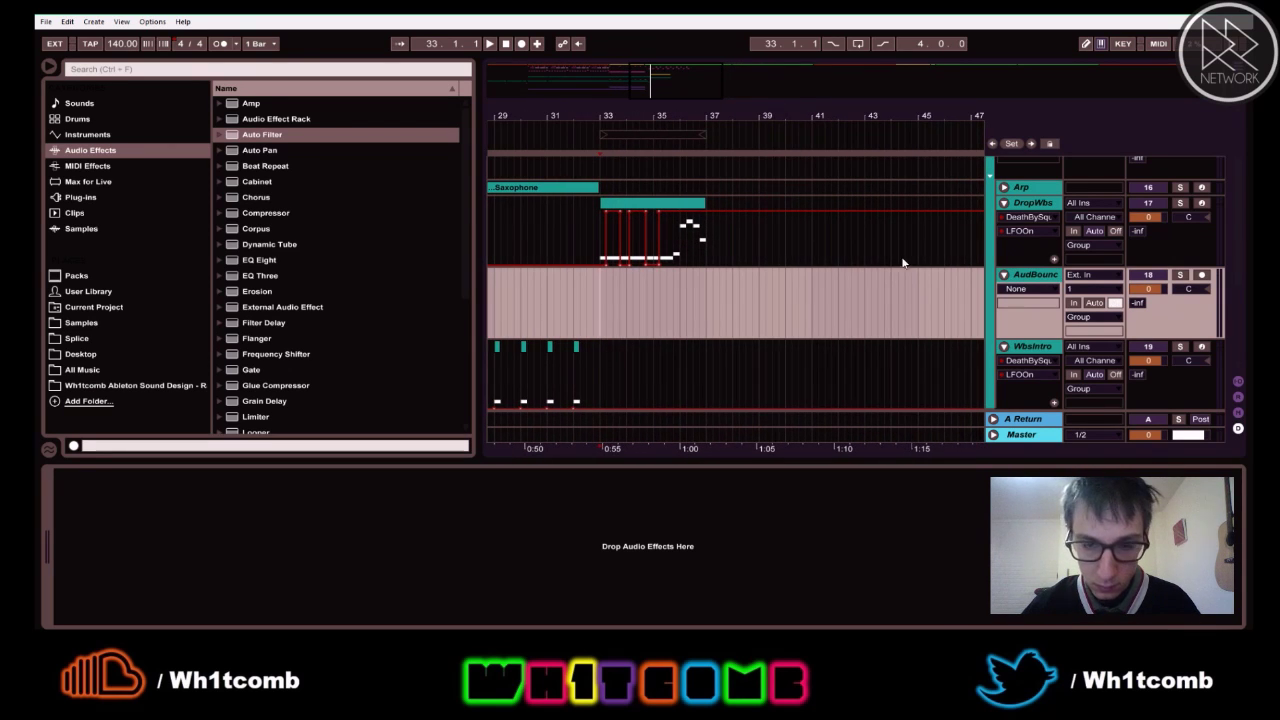
{"action": "left_click", "coordinate": [1181, 276]}
{"action": "key", "text": "space"}
{"action": "key", "text": "space"}
{"action": "left_click", "coordinate": [1180, 203]}
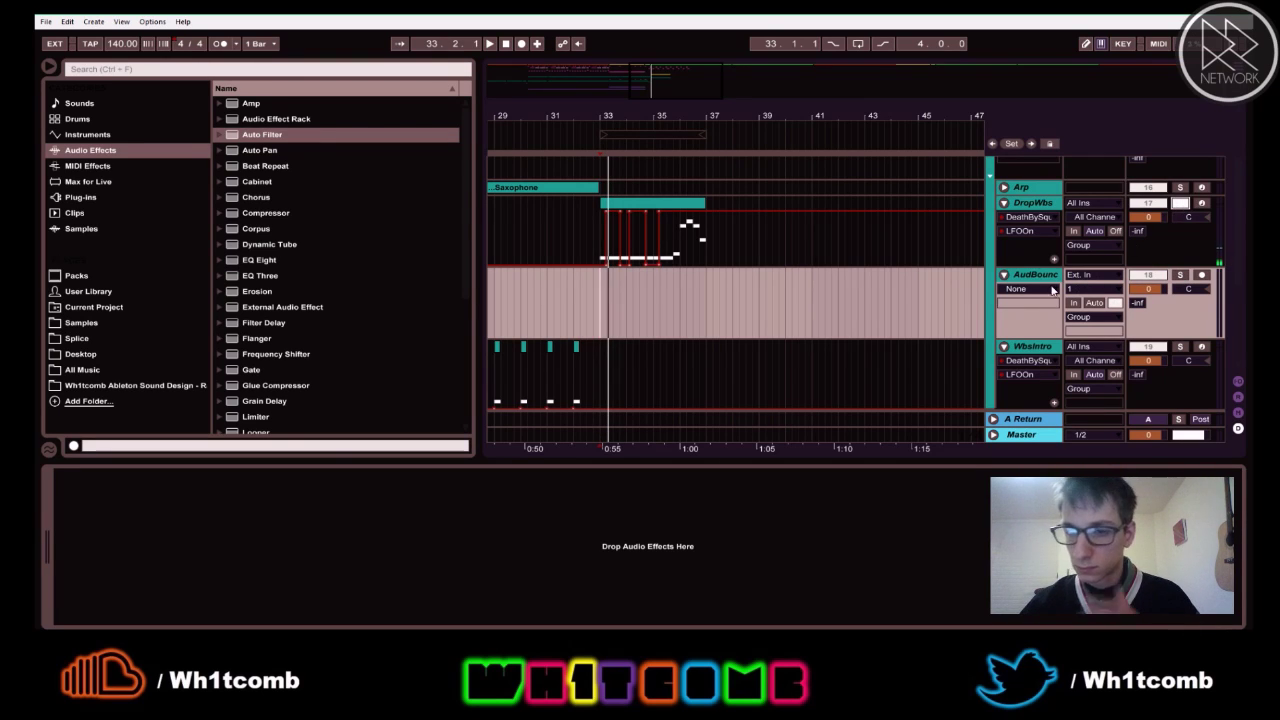
- Set the AudBounce track's audio input to Resampling and arm it for recording
{"action": "left_click", "coordinate": [1082, 275]}
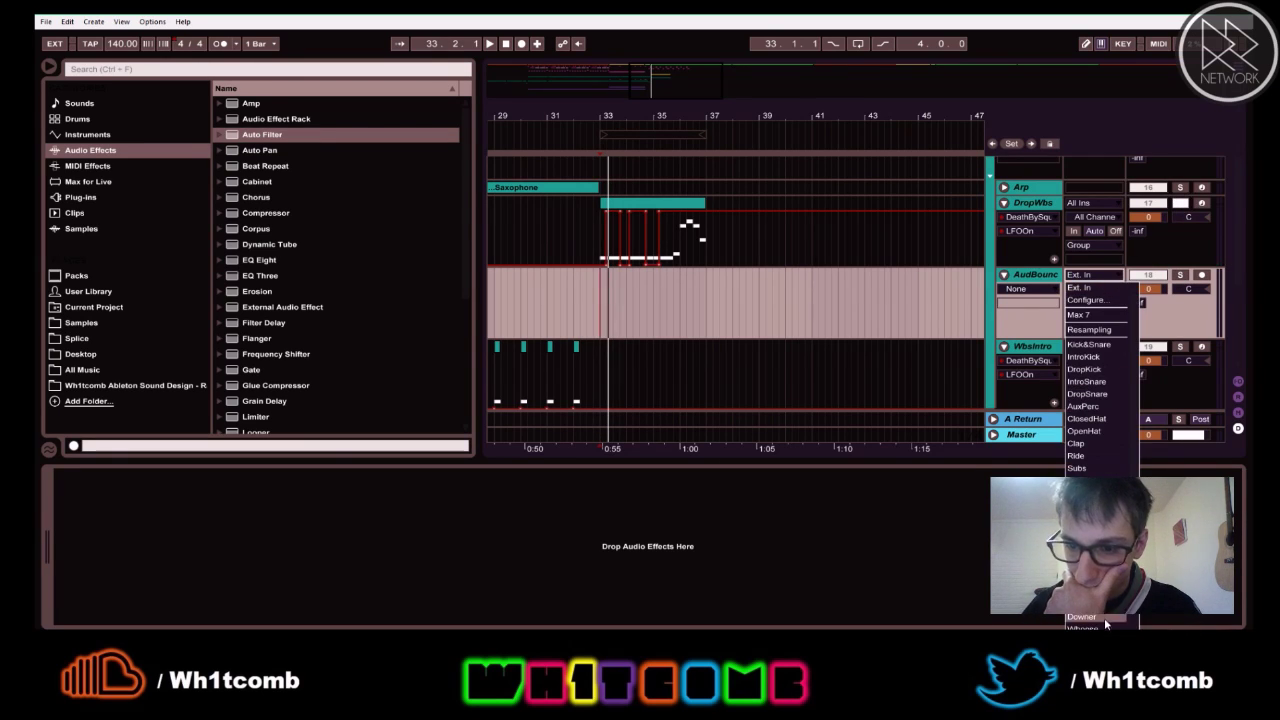
{"action": "left_click", "coordinate": [1040, 255]}
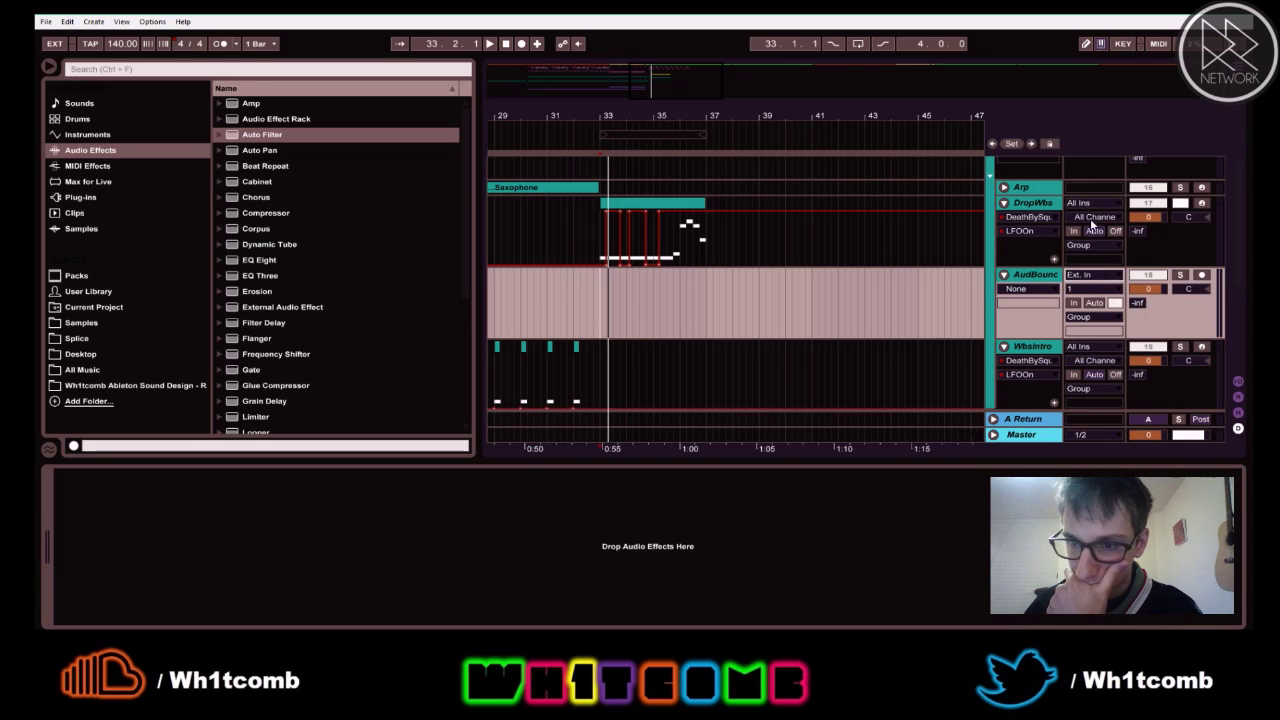
{"action": "left_click", "coordinate": [1092, 246]}
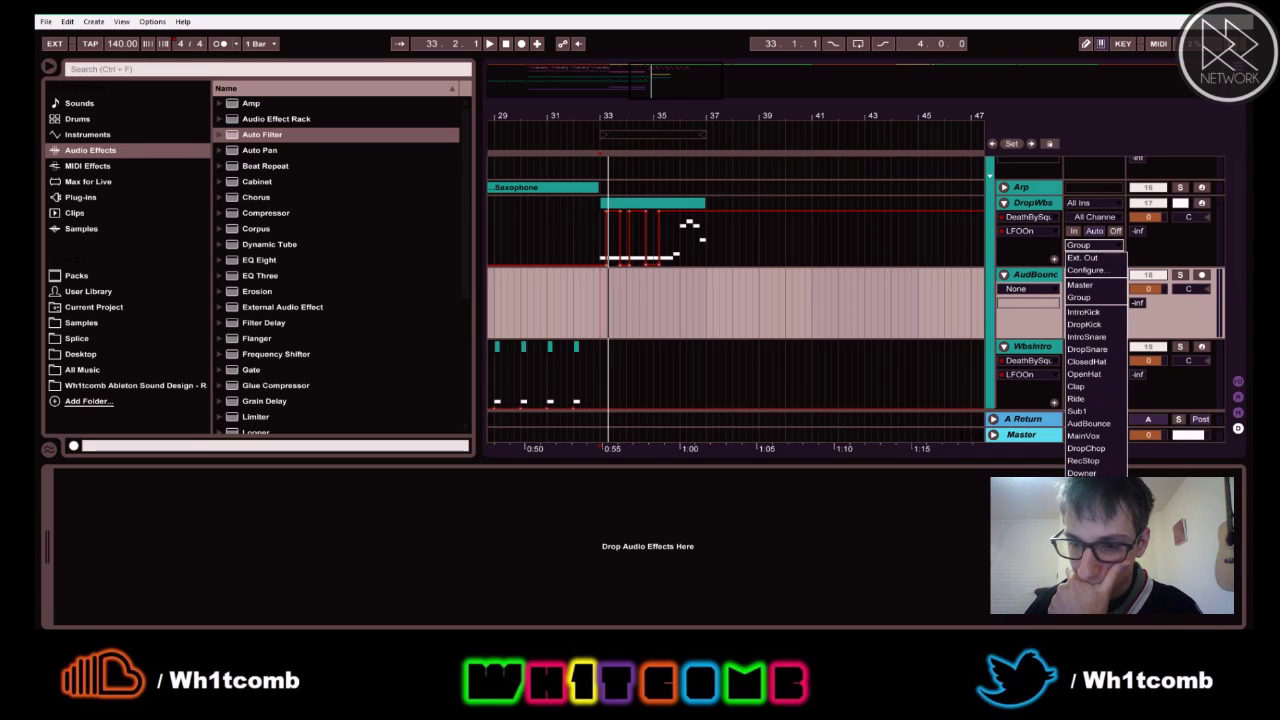
{"action": "left_click", "coordinate": [1052, 264]}
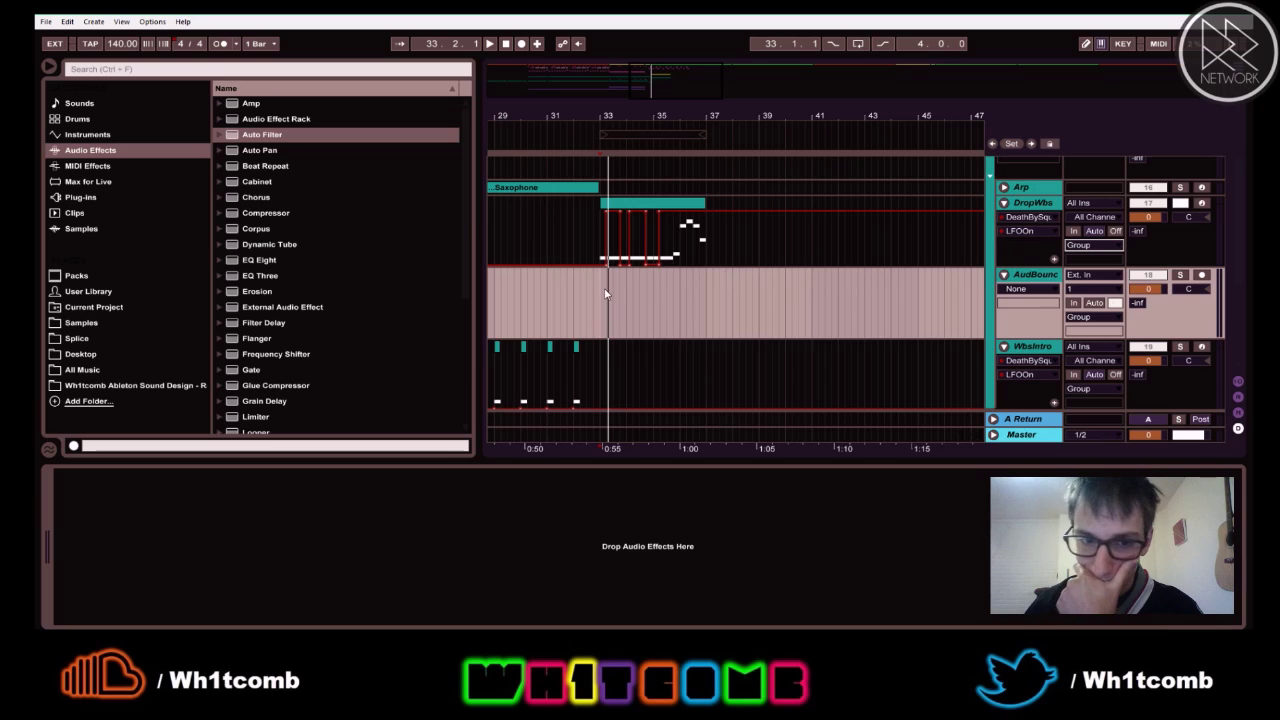
{"action": "left_click", "coordinate": [1080, 276]}
{"action": "key", "text": "Escape"}
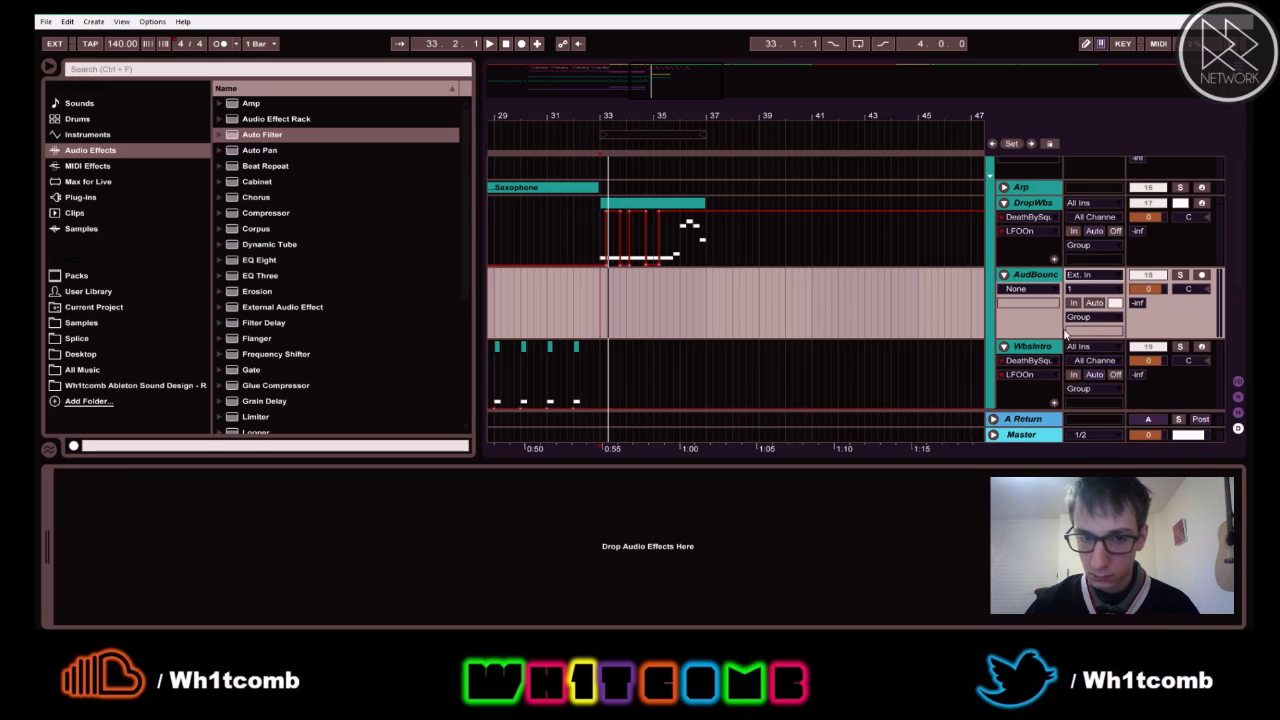
{"action": "left_click", "coordinate": [1202, 275]}
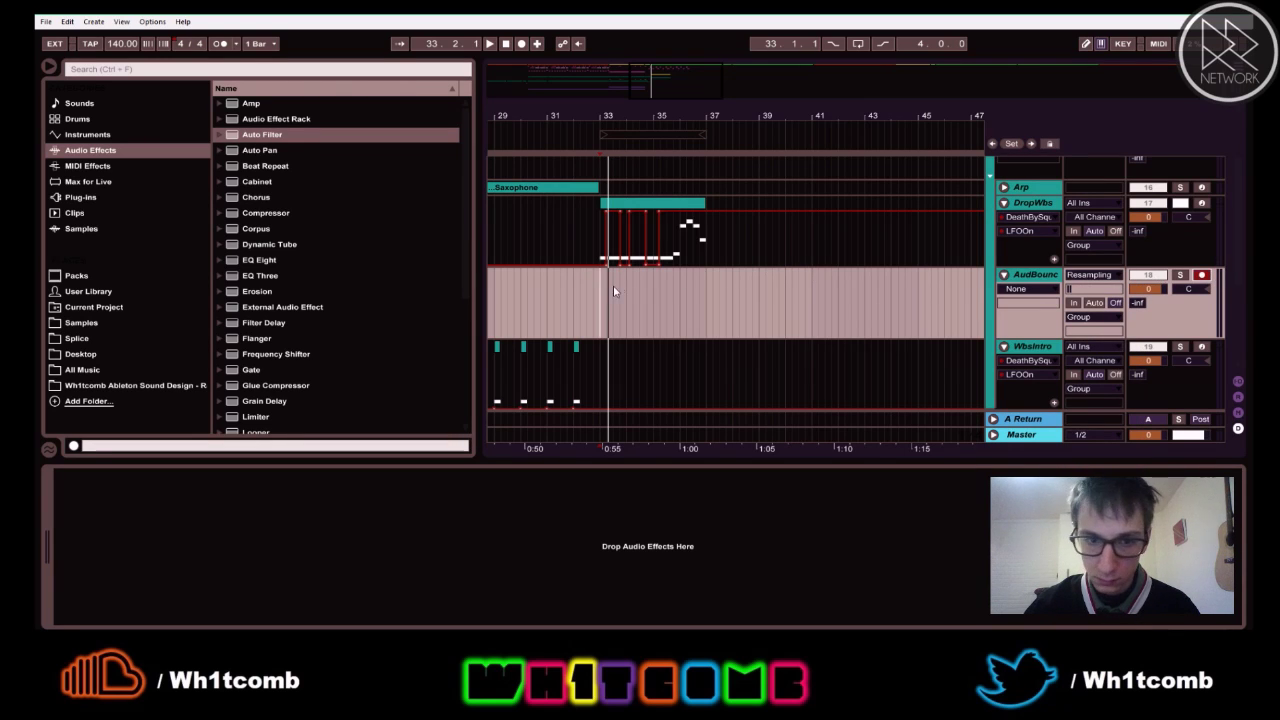
- Record the soloed DropWbs part onto the AudBounce track from bar 33 to just past the start of bar 37
{"action": "key", "text": "space"}
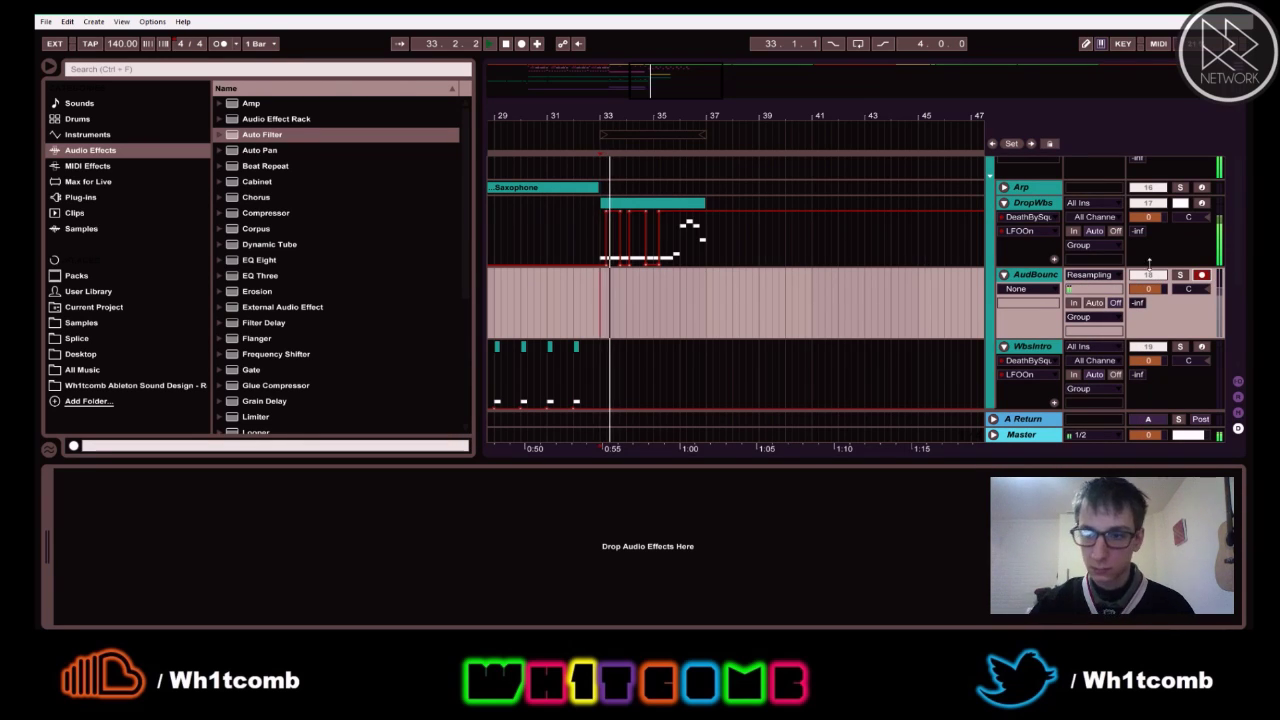
{"action": "key", "text": "space"}
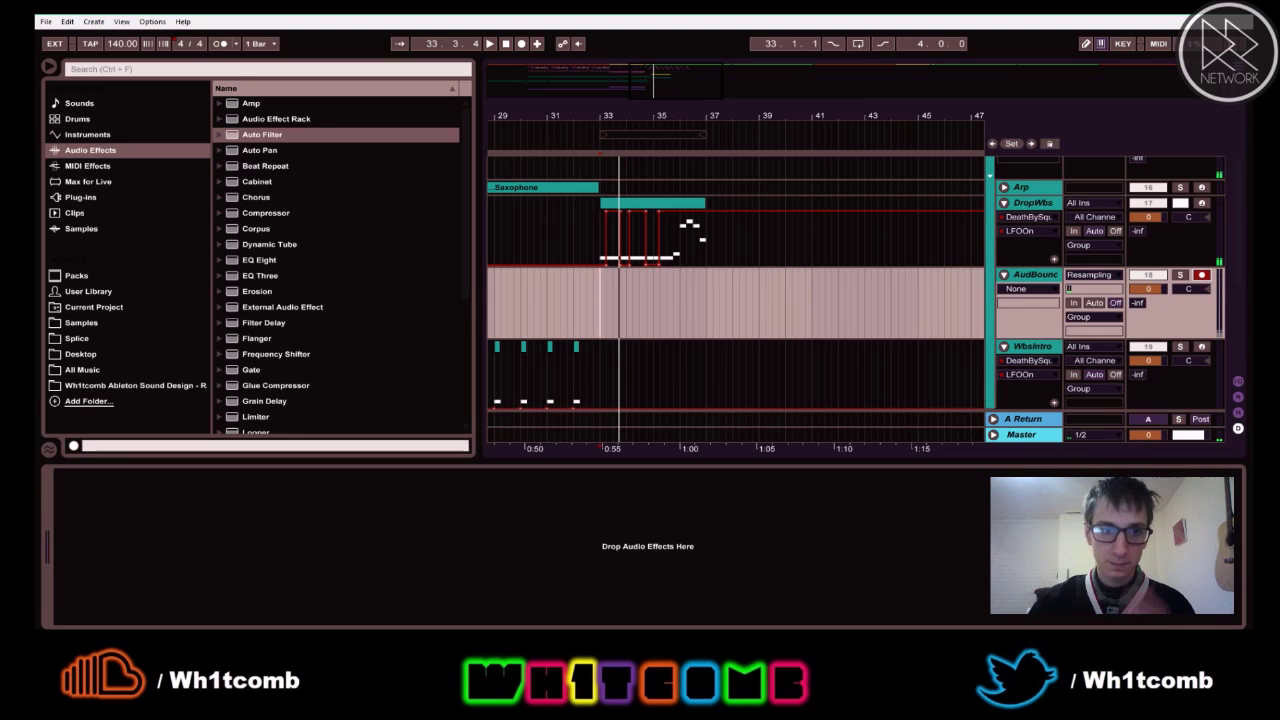
{"action": "left_click", "coordinate": [521, 44]}
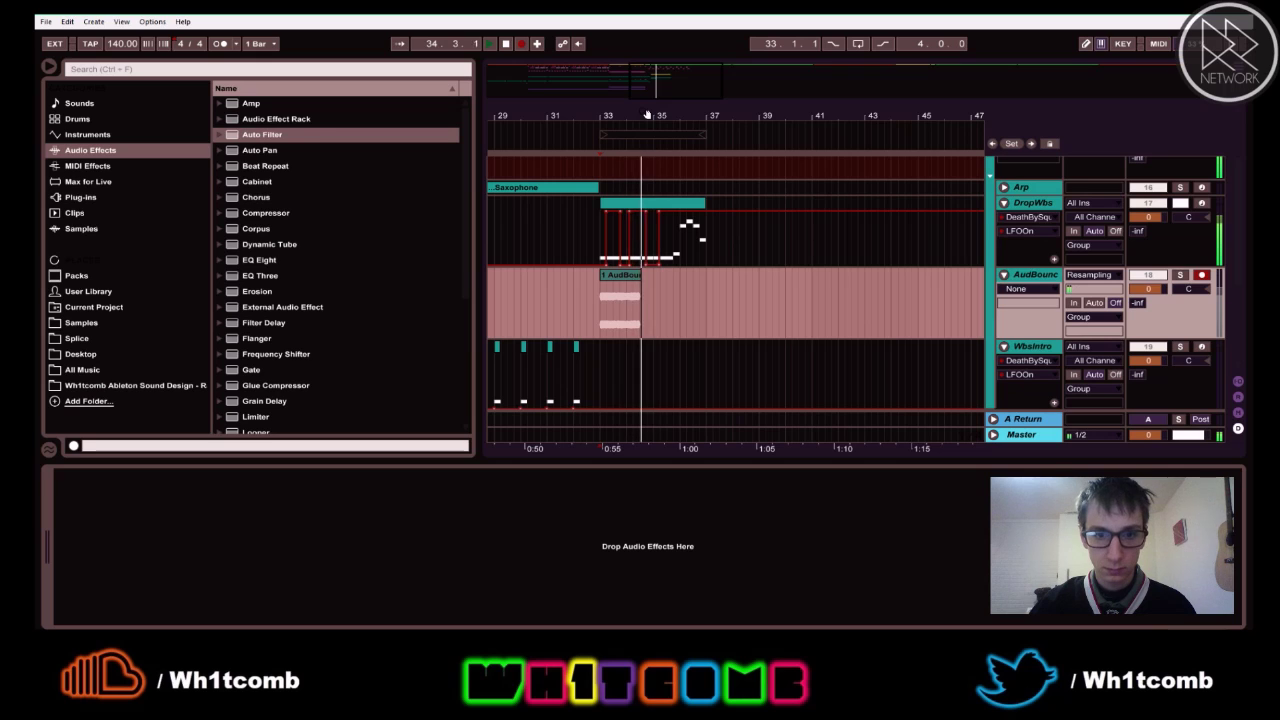
{"action": "left_click_drag", "start_coordinate": [648, 115], "coordinate": [686, 98]}
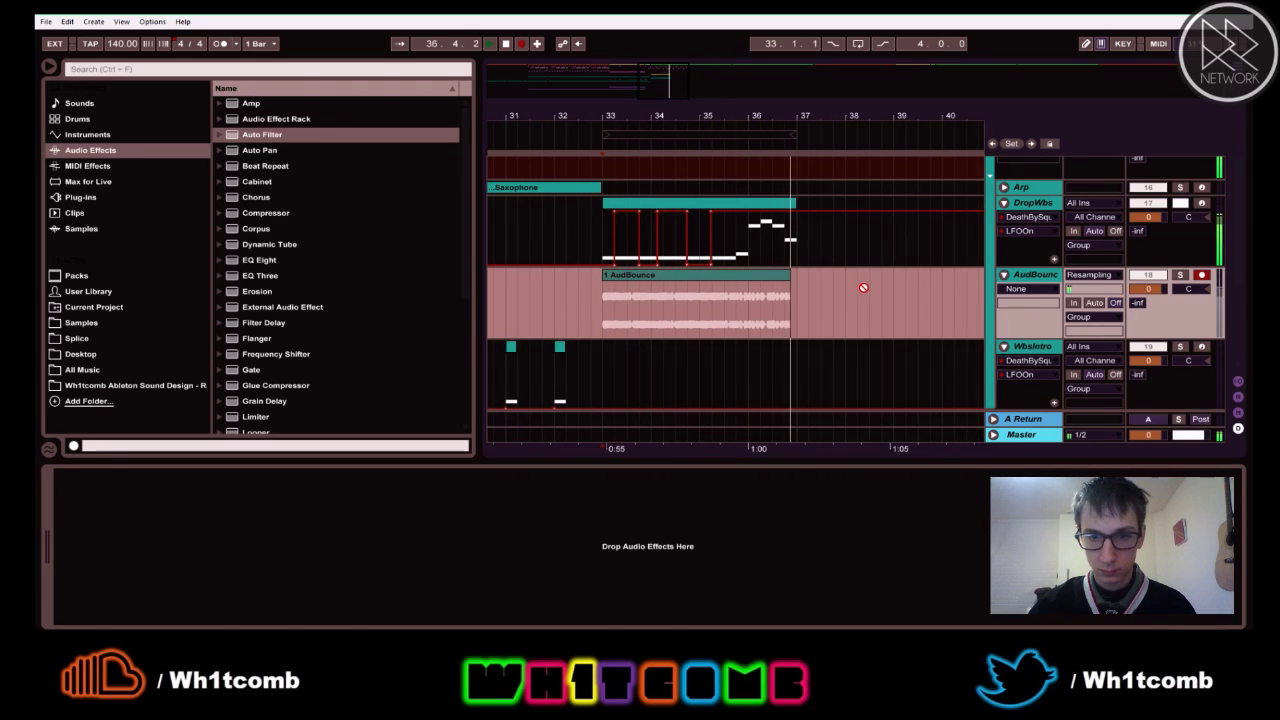
{"action": "key", "text": "space"}
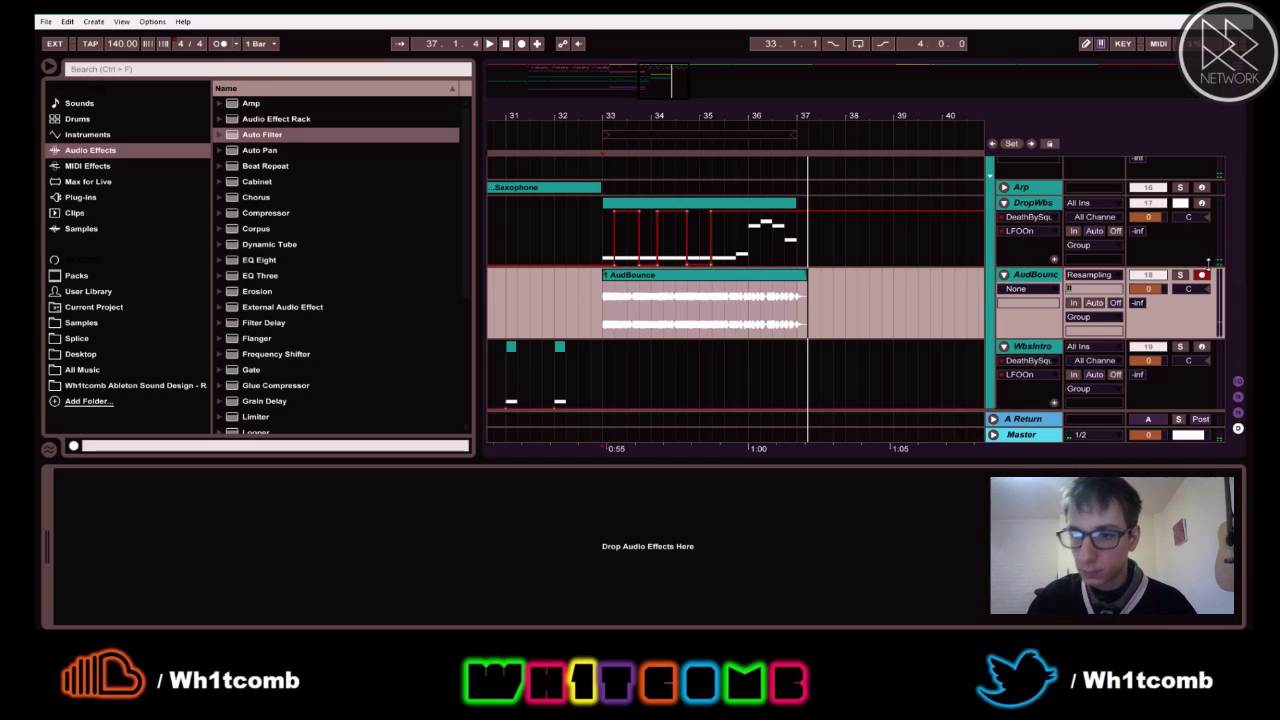
- Set the AudBounce track's input to No Input and select its recorded clip at bar 33
{"action": "scroll", "coordinate": [1114, 283], "scroll_direction": "up", "scroll_amount": 1}
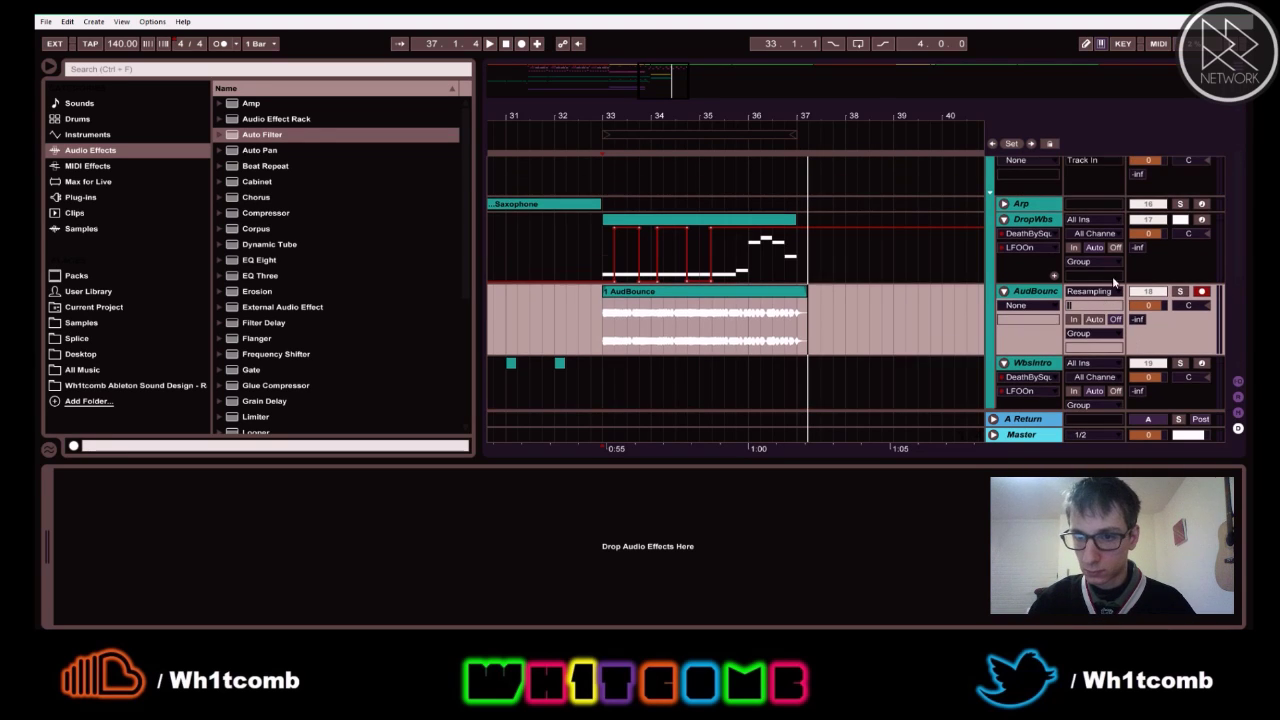
{"action": "left_click", "coordinate": [1105, 292]}
{"action": "scroll", "coordinate": [1100, 380], "scroll_direction": "down", "scroll_amount": 5}
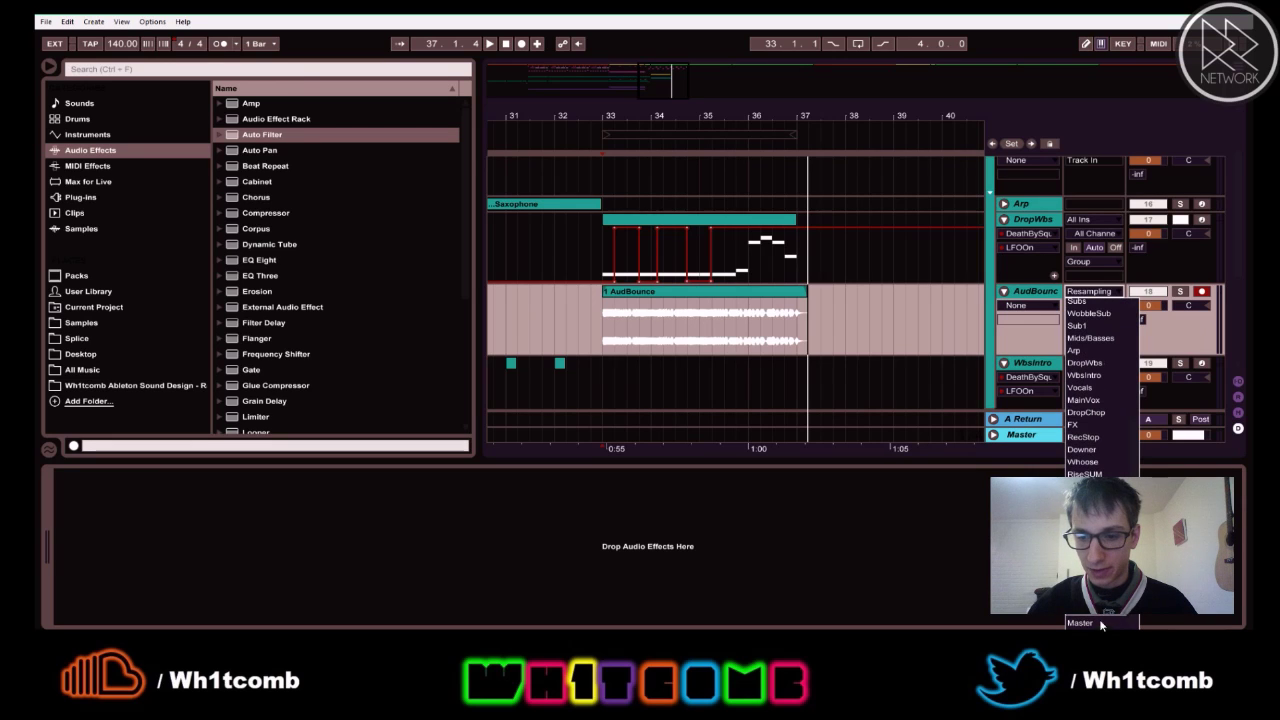
{"action": "left_click", "coordinate": [1087, 635]}
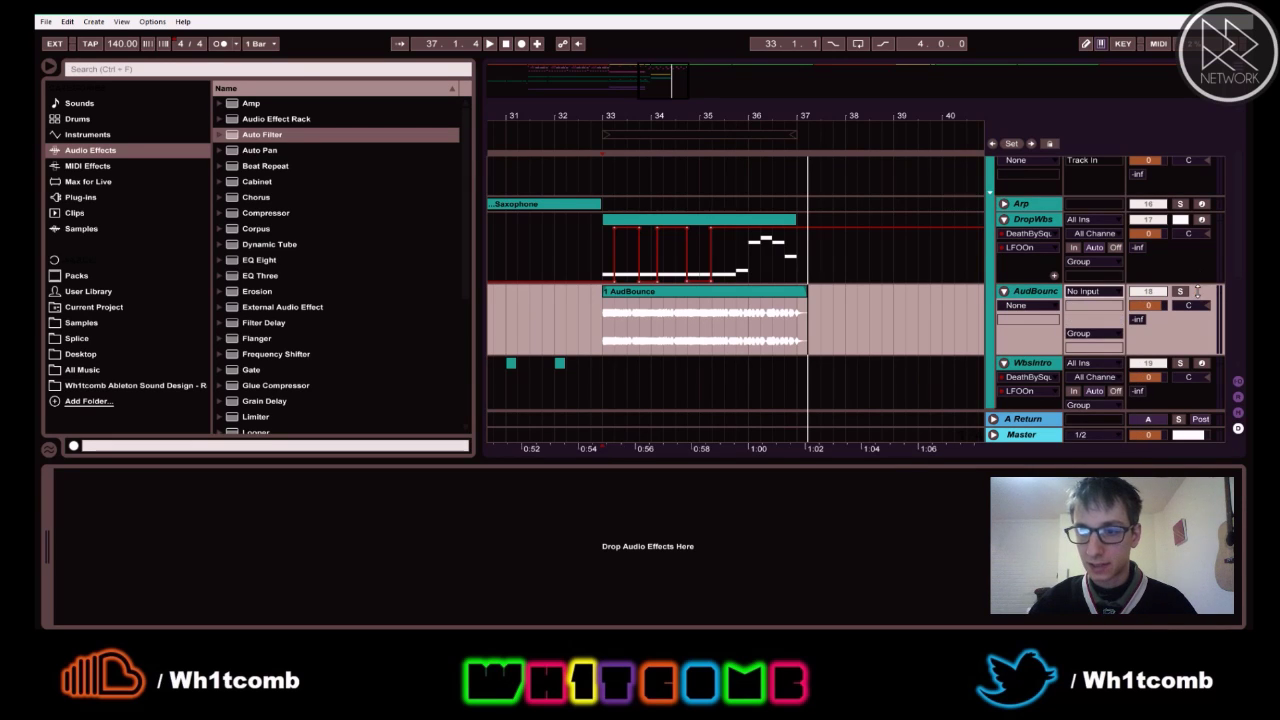
{"action": "left_click_drag", "start_coordinate": [626, 108], "coordinate": [626, 50]}
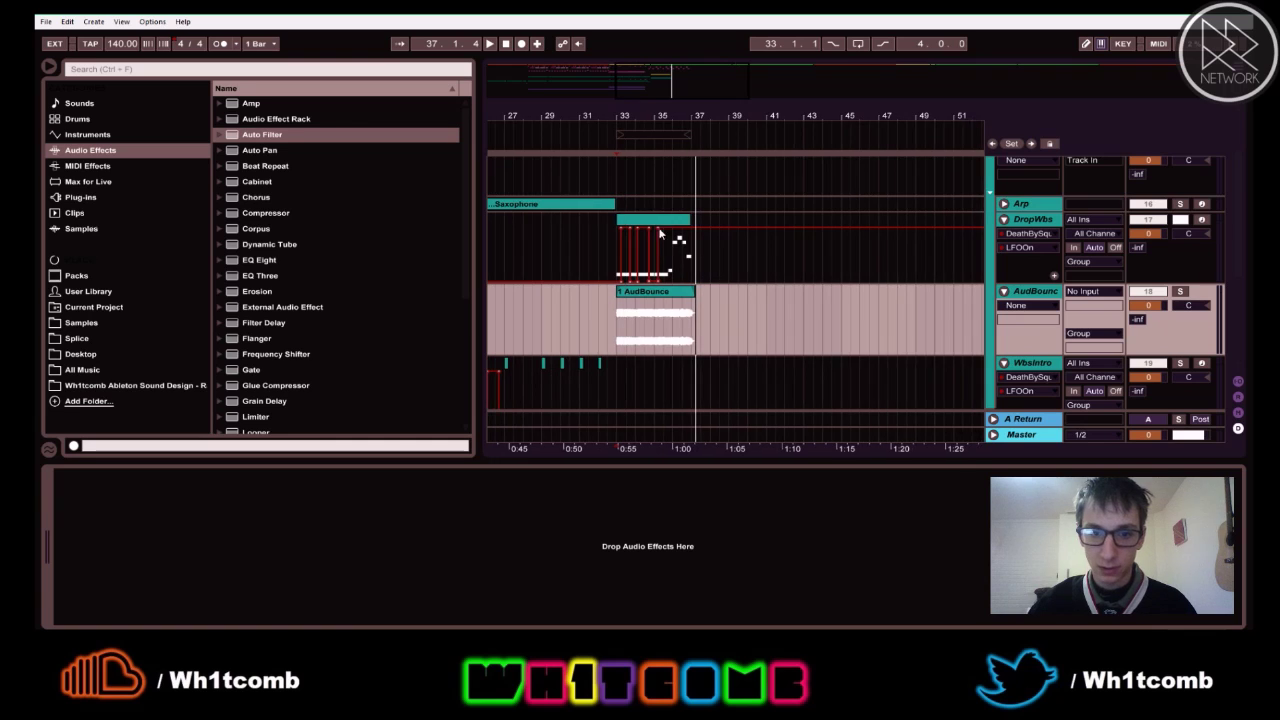
{"action": "left_click", "coordinate": [656, 294]}
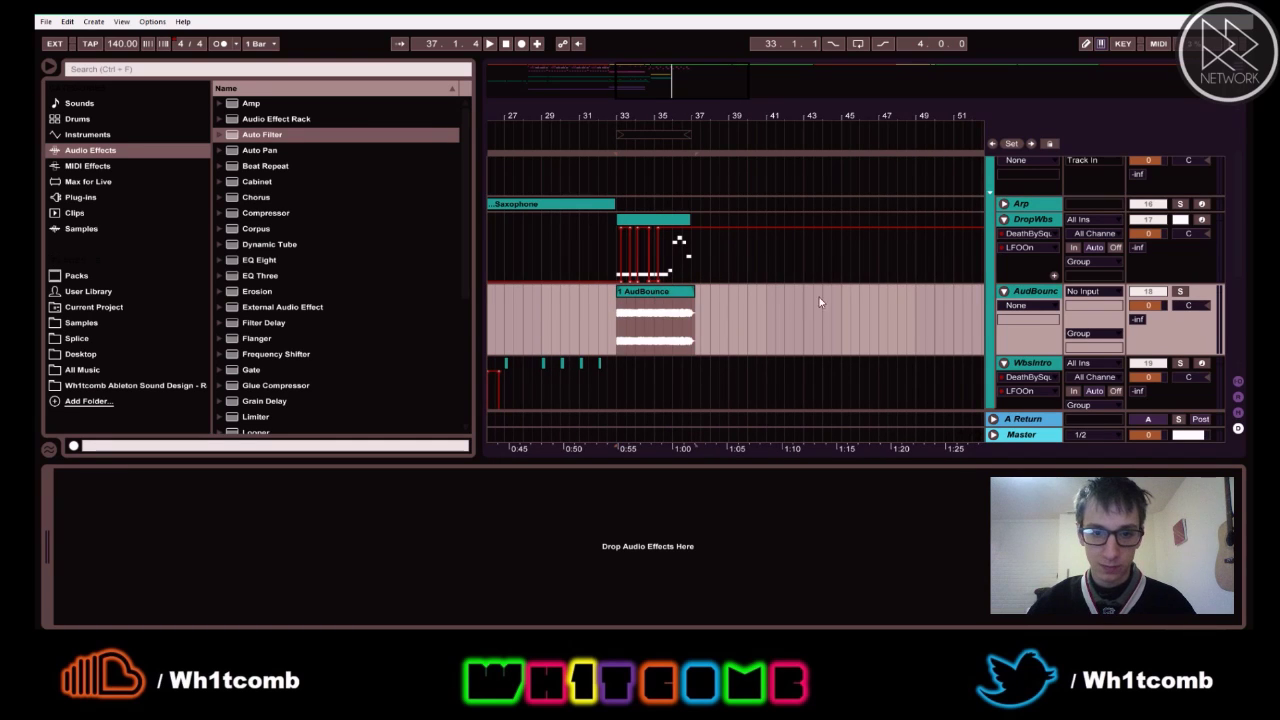
- Delete the WbsIntro track and rename the AudBounce audio track as WubIntro
{"action": "left_click", "coordinate": [1033, 362]}
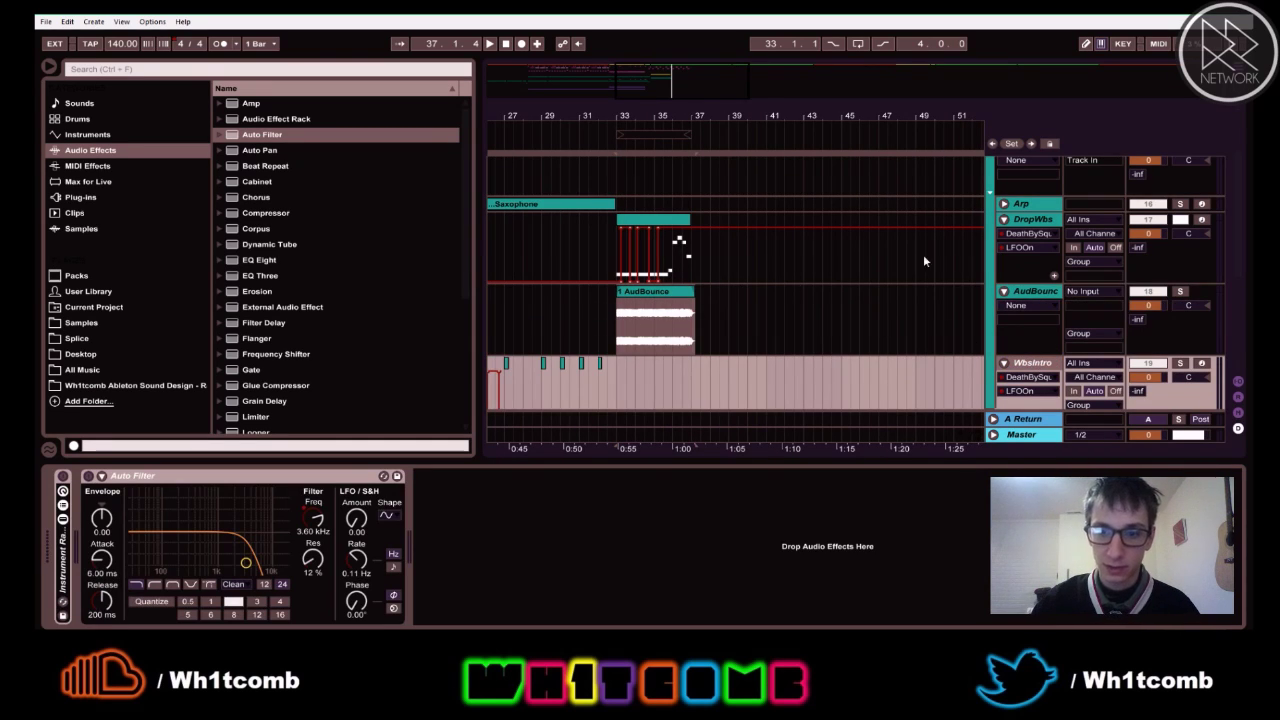
{"action": "key", "text": "Delete"}
{"action": "left_click", "coordinate": [1033, 297]}
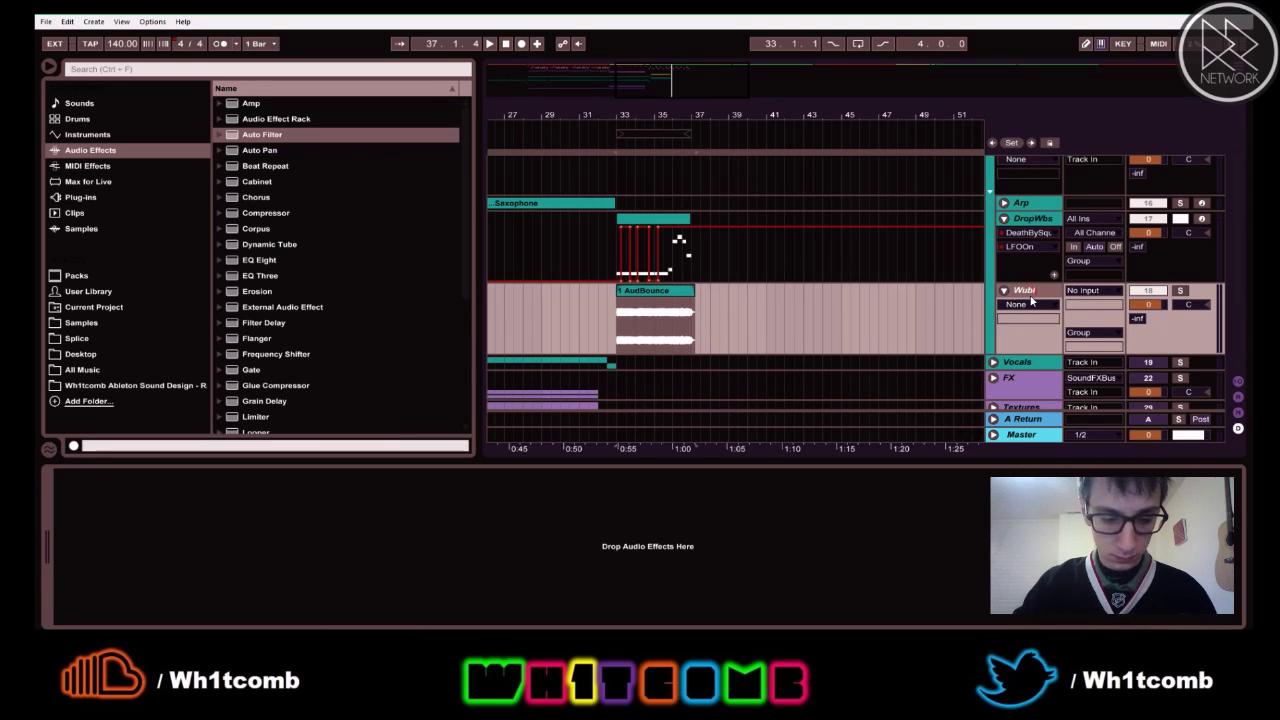
{"action": "left_click", "coordinate": [786, 354]}
- Move the recorded clip on WubIntro to bar 25, end the soloing and play it with the full arrangement
{"action": "left_click_drag", "start_coordinate": [653, 118], "coordinate": [833, 119]}
{"action": "mouse_move", "coordinate": [839, 296]}
{"action": "left_mouse_down"}
{"action": "mouse_move", "coordinate": [671, 296]}
{"action": "mouse_move", "coordinate": [686, 301]}
{"action": "left_mouse_up"}
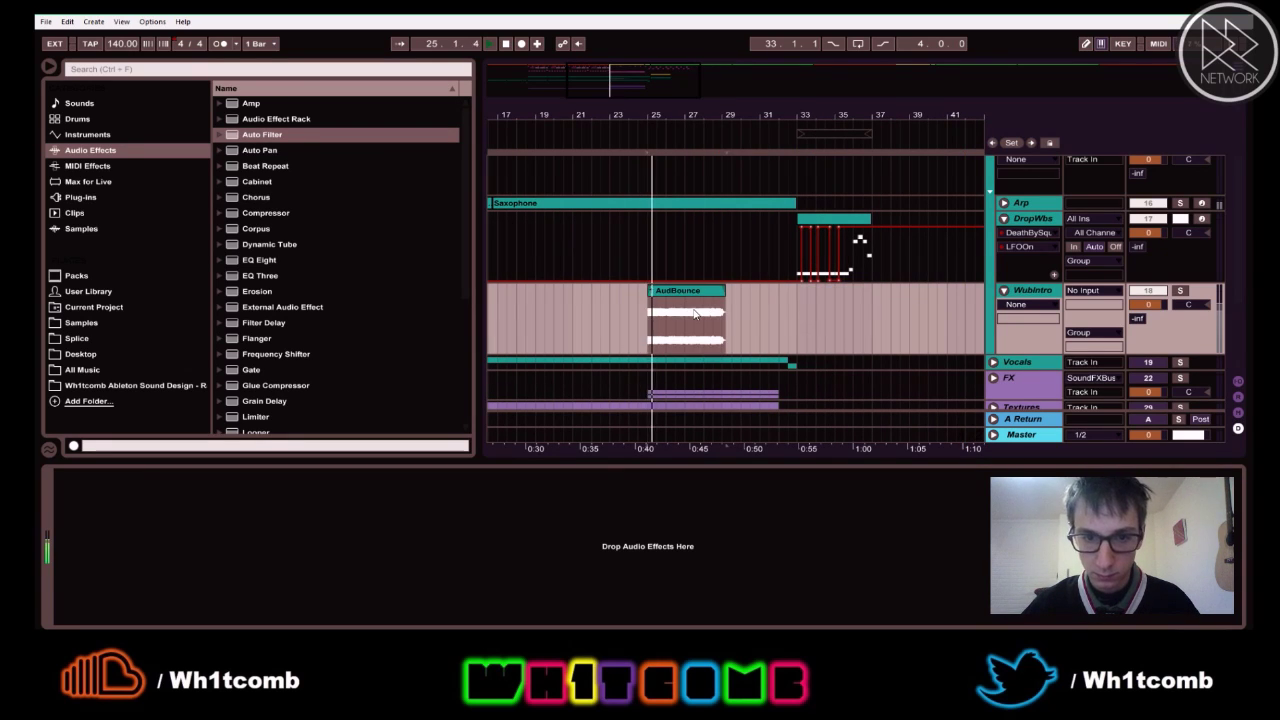
{"action": "left_click", "coordinate": [1180, 291]}
{"action": "key", "text": "space"}
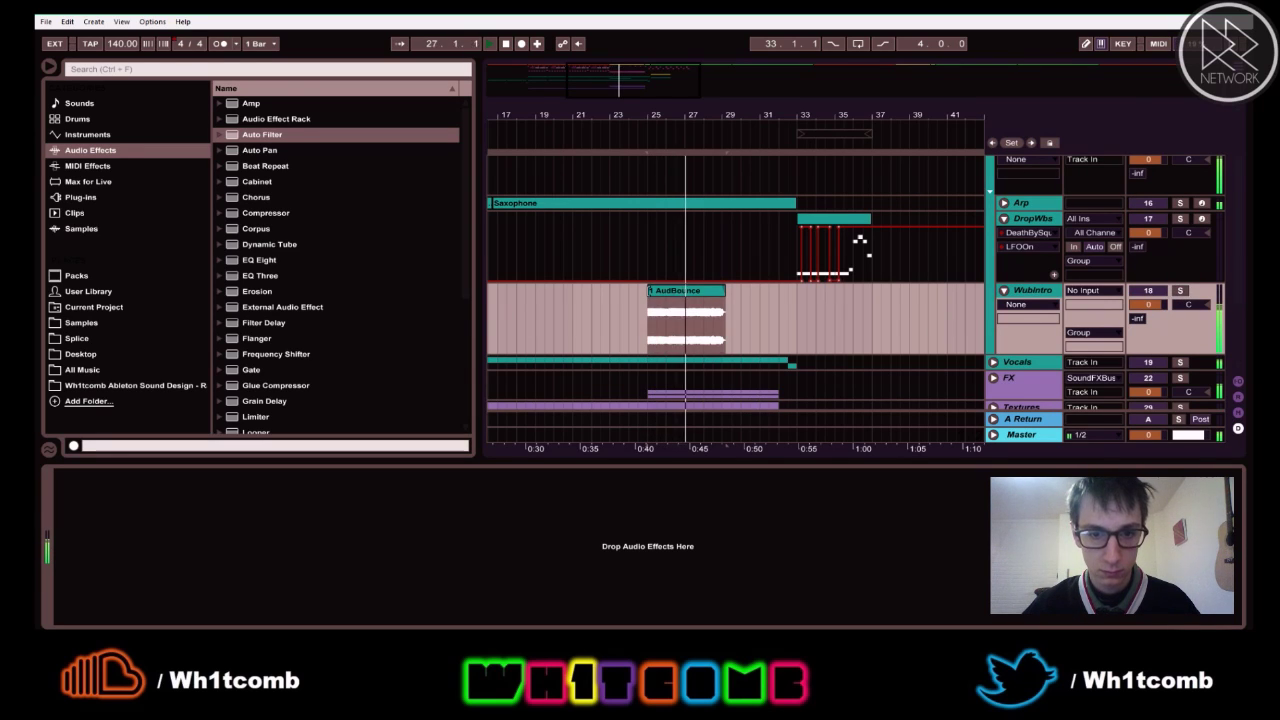
{"action": "key", "text": "space"}
- Open the DropWbs MIDI clip, select its lowest-pitch notes and play it from bar 33 for comparison
{"action": "left_click", "coordinate": [647, 242]}
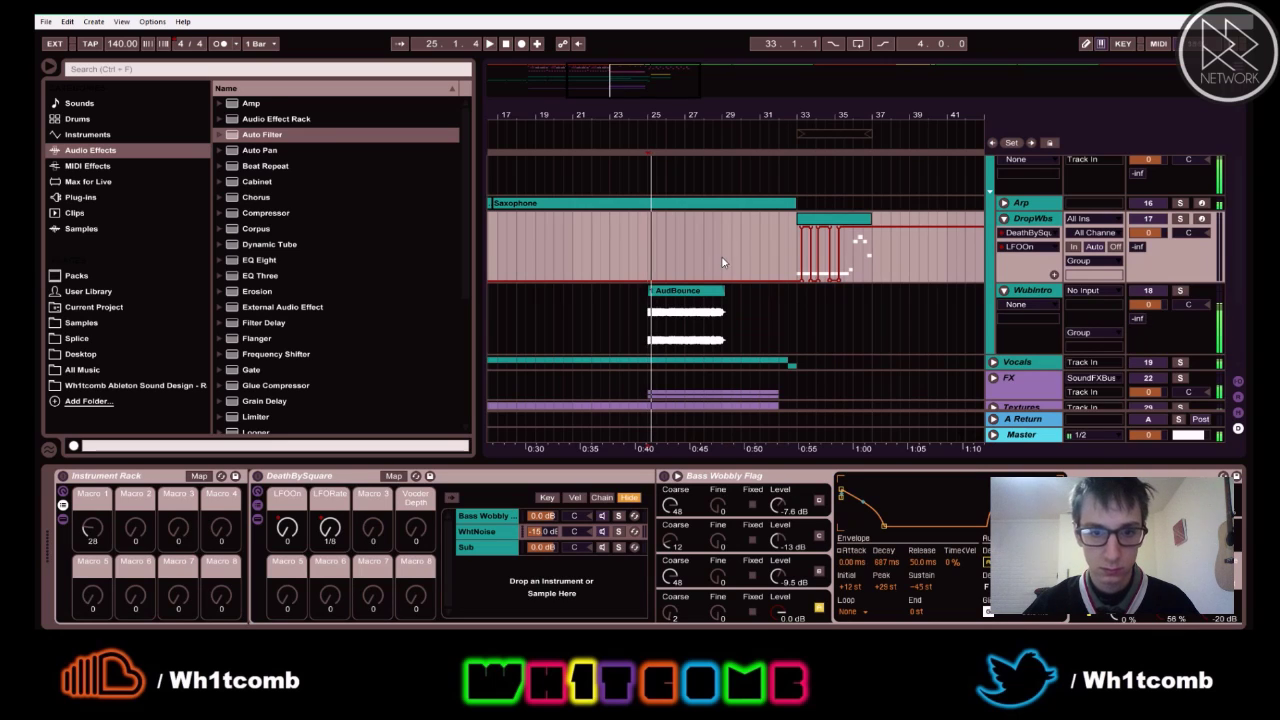
{"action": "double_click", "coordinate": [815, 227]}
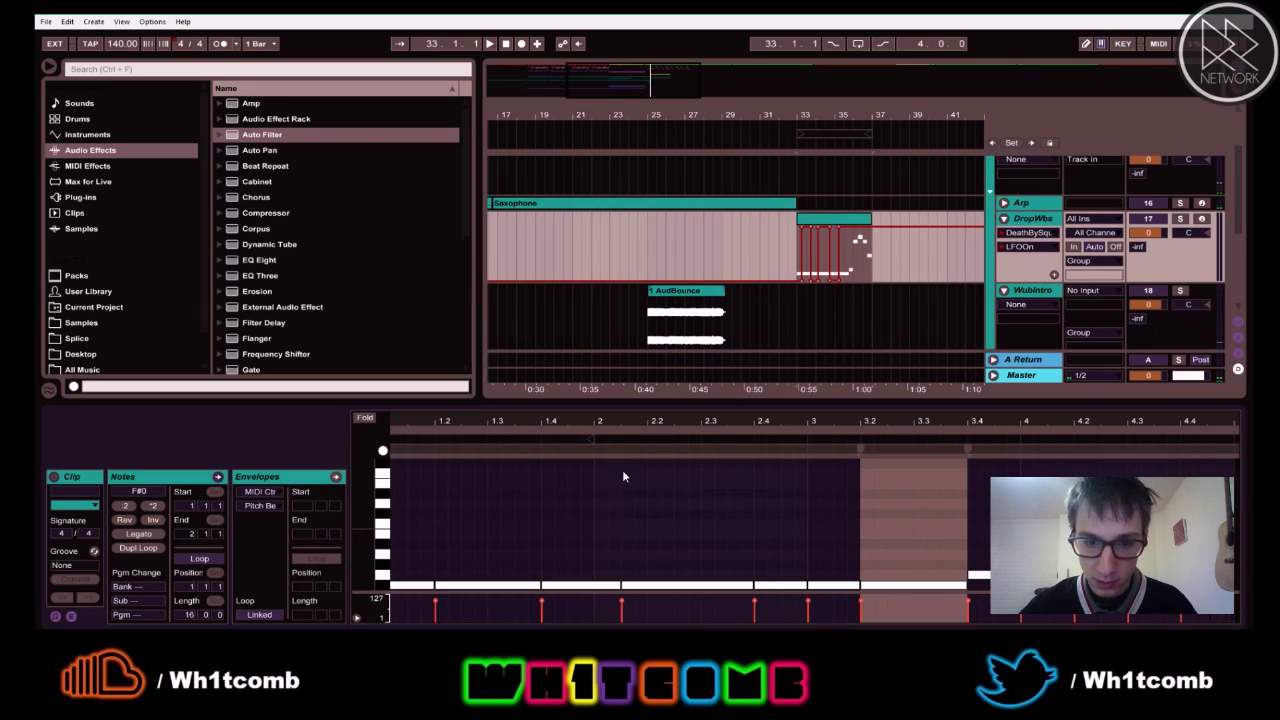
{"action": "left_click", "coordinate": [377, 590]}
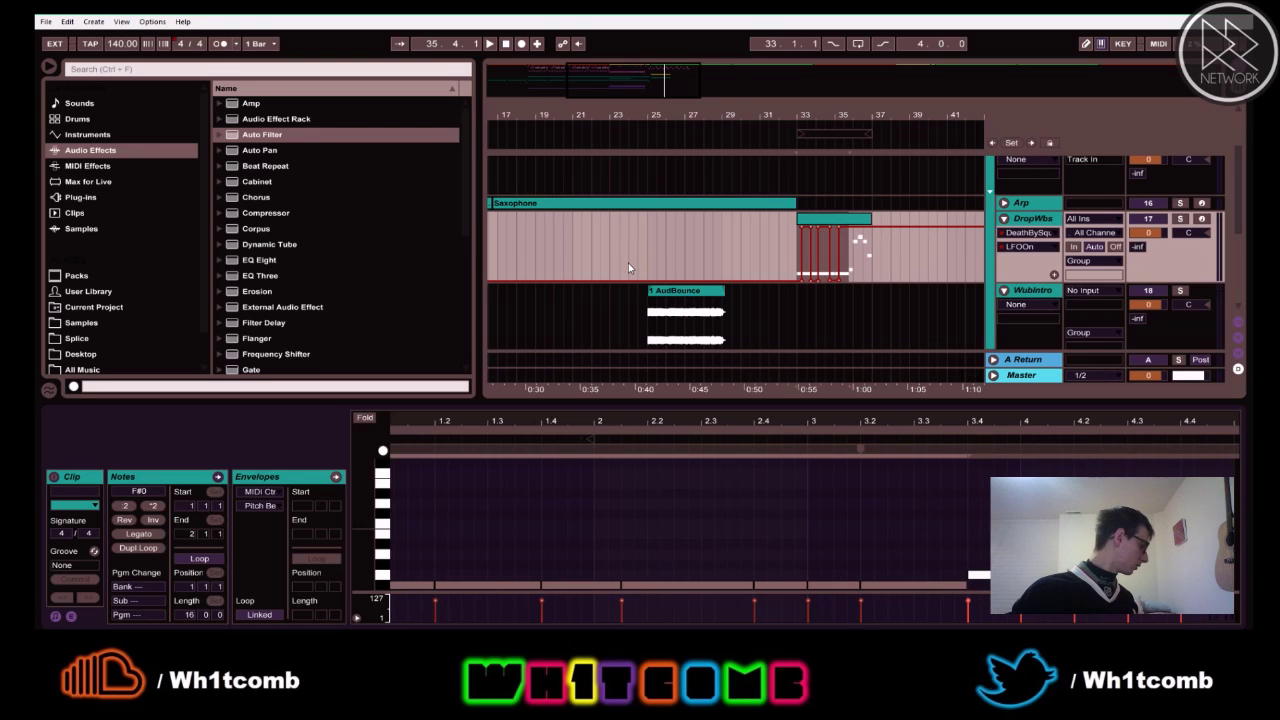
{"action": "key", "text": "space"}
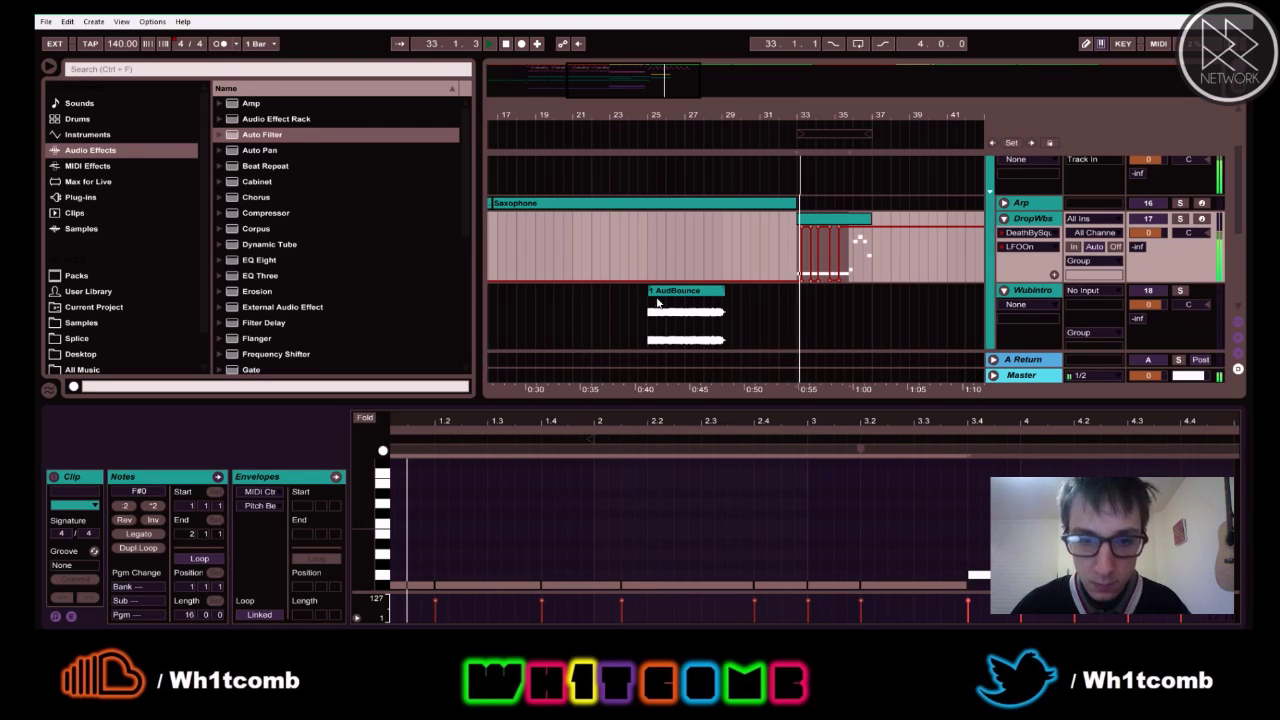
- Trim the WubIntro clip at bar 25 to its first beat, ending the sample at 1.2.1, and play it
{"action": "left_click", "coordinate": [650, 308]}
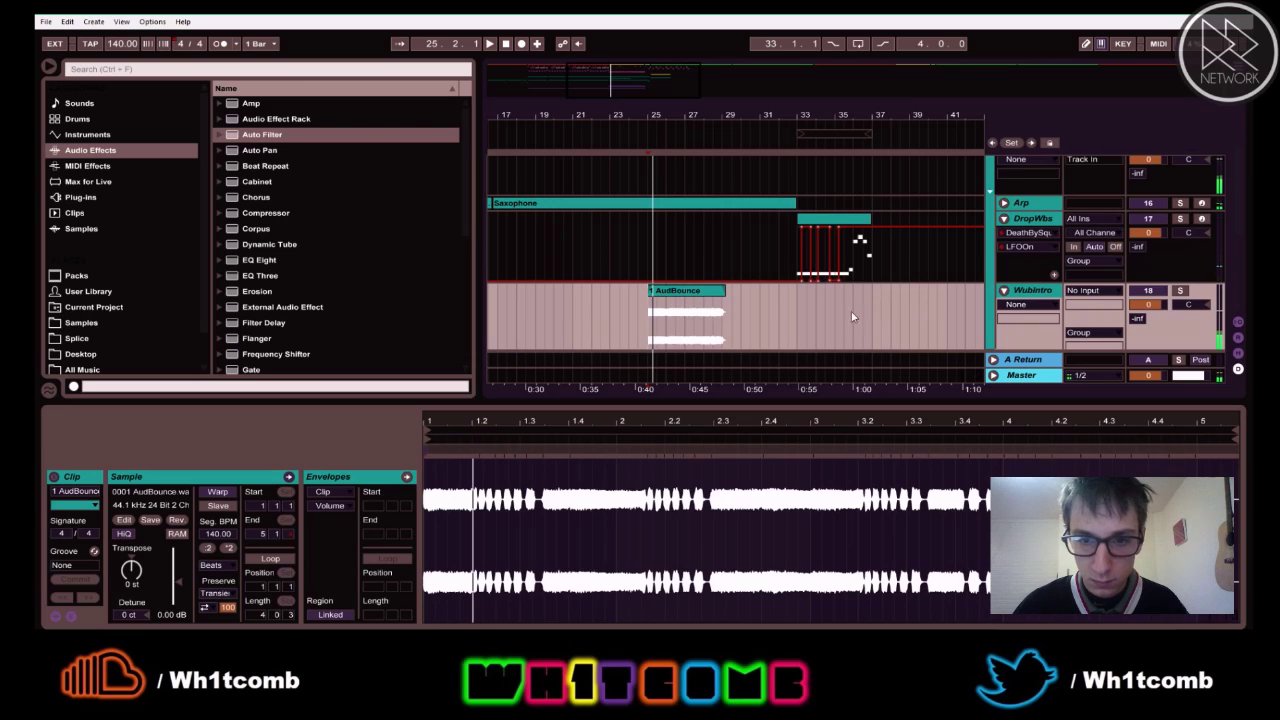
{"action": "left_click_drag", "start_coordinate": [725, 308], "coordinate": [645, 307]}
{"action": "key", "text": "space"}
{"action": "left_click_drag", "start_coordinate": [699, 109], "coordinate": [714, 168]}
{"action": "key", "text": "space"}
{"action": "key", "text": "space"}
{"action": "key", "text": "space"}
{"action": "left_click_drag", "start_coordinate": [614, 291], "coordinate": [601, 298]}
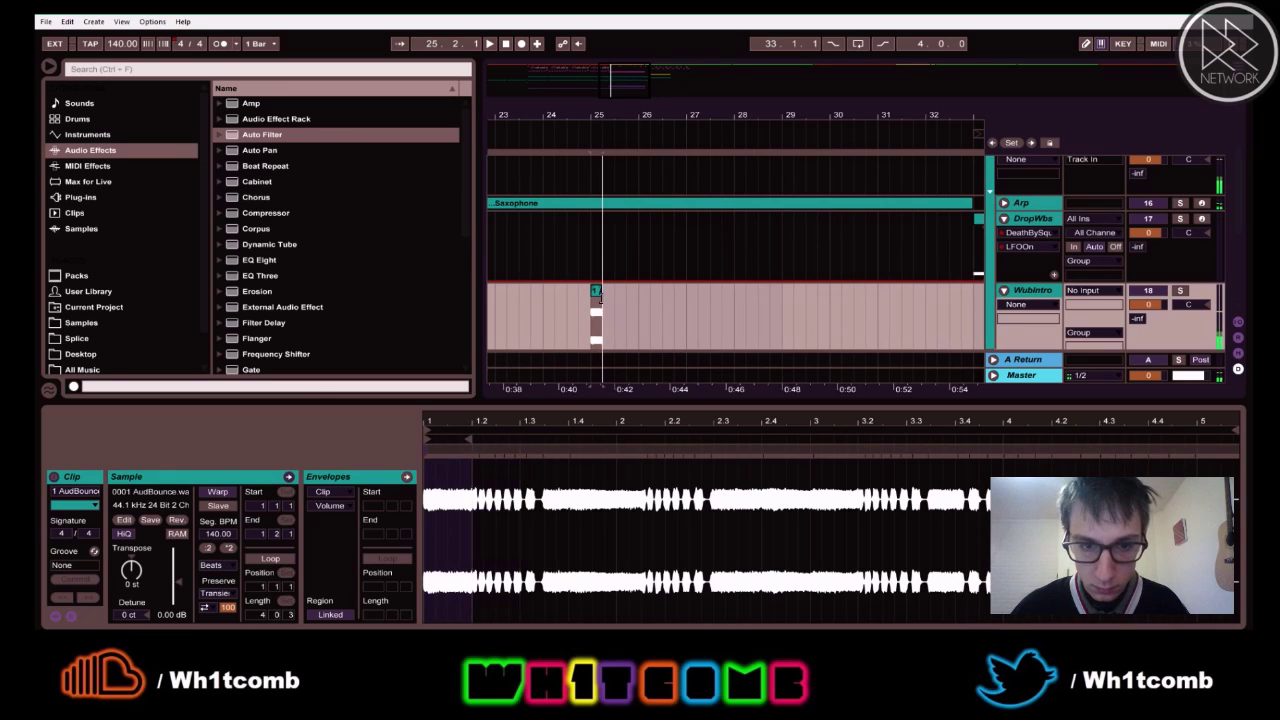
{"action": "key", "text": "space"}
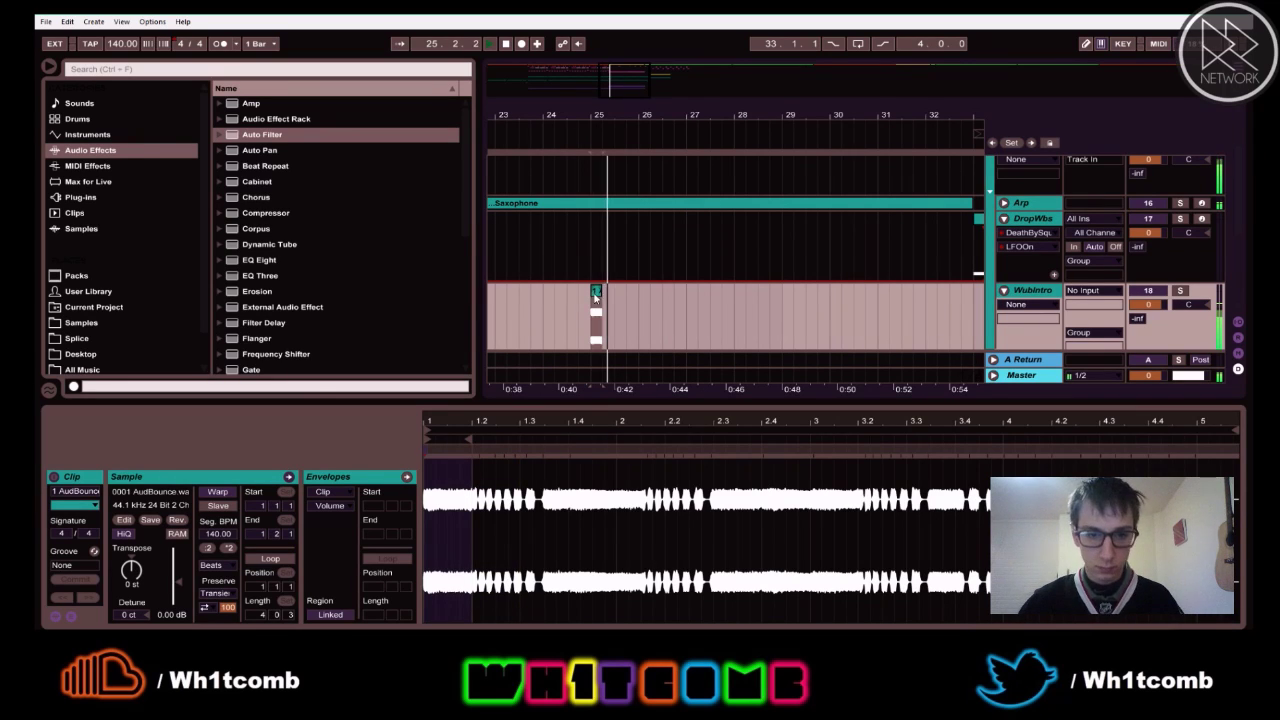
- Paste two copies of the one-beat clip back to back before bar 27, the first cut to half a beat, and play them
{"action": "left_click", "coordinate": [674, 308]}
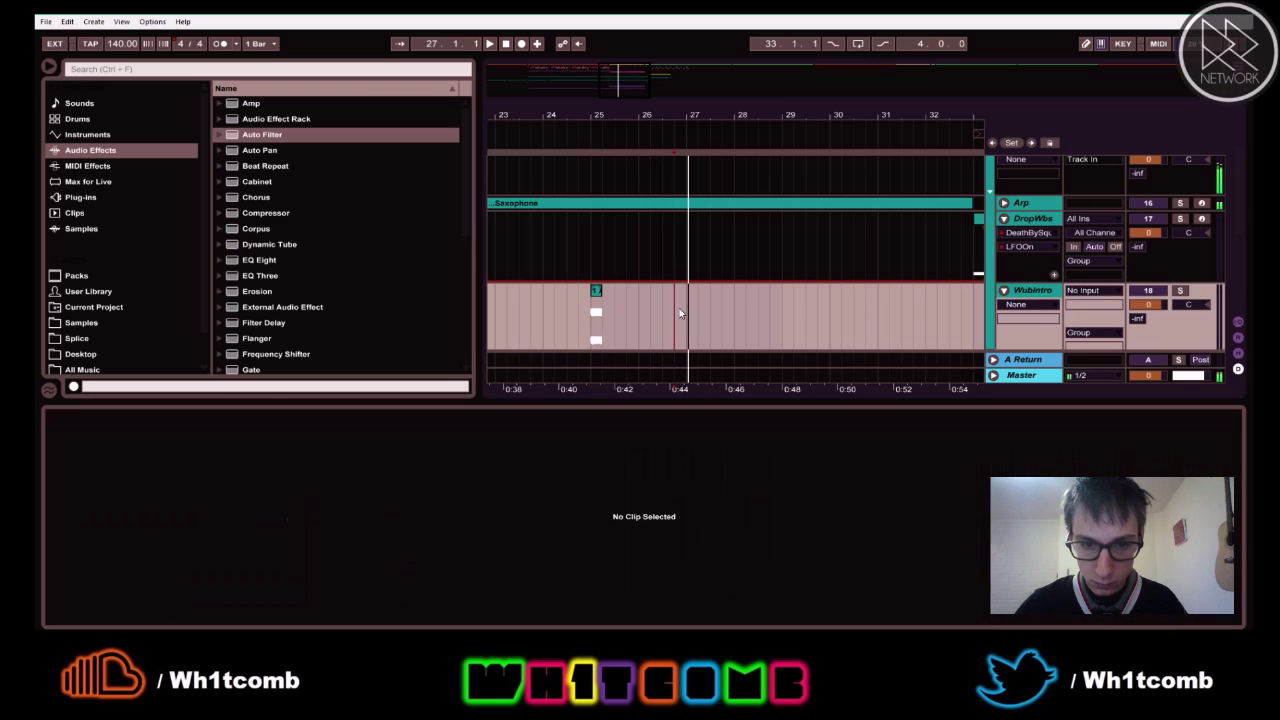
{"action": "left_click", "coordinate": [661, 102]}
{"action": "left_click_drag", "start_coordinate": [661, 102], "coordinate": [663, 114]}
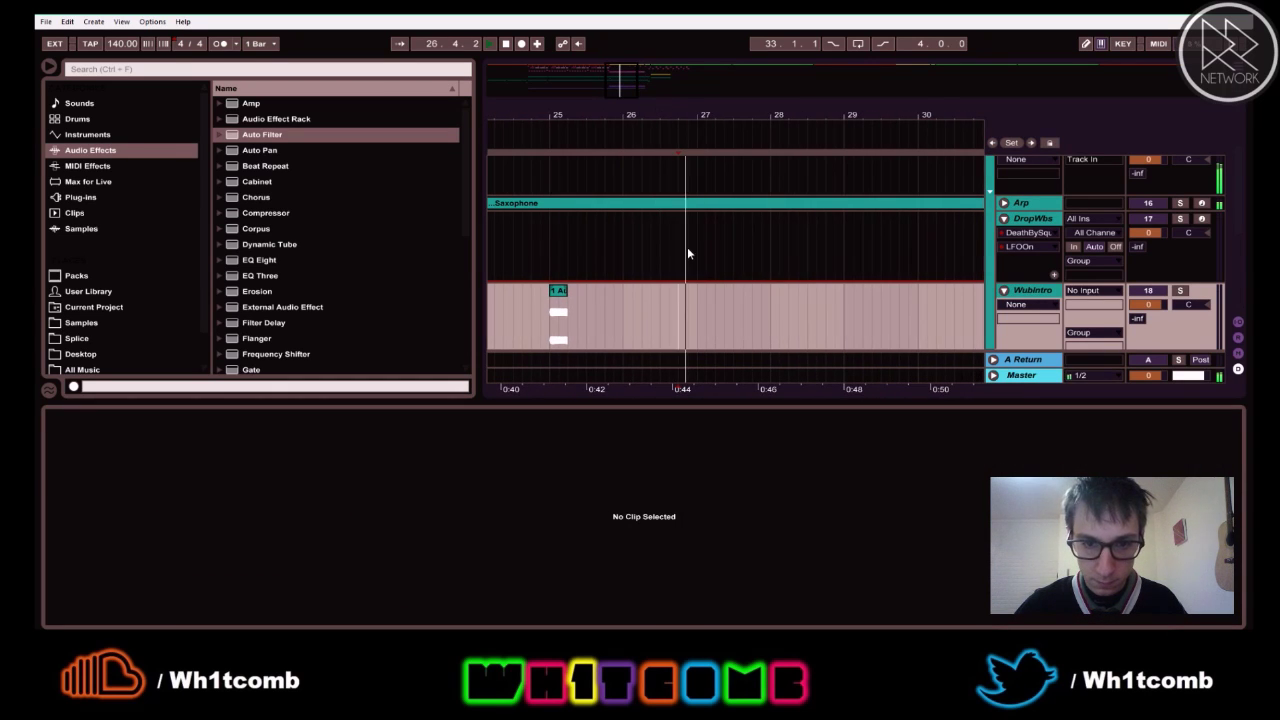
{"action": "key", "text": "space"}
{"action": "key", "text": "ctrl+v"}
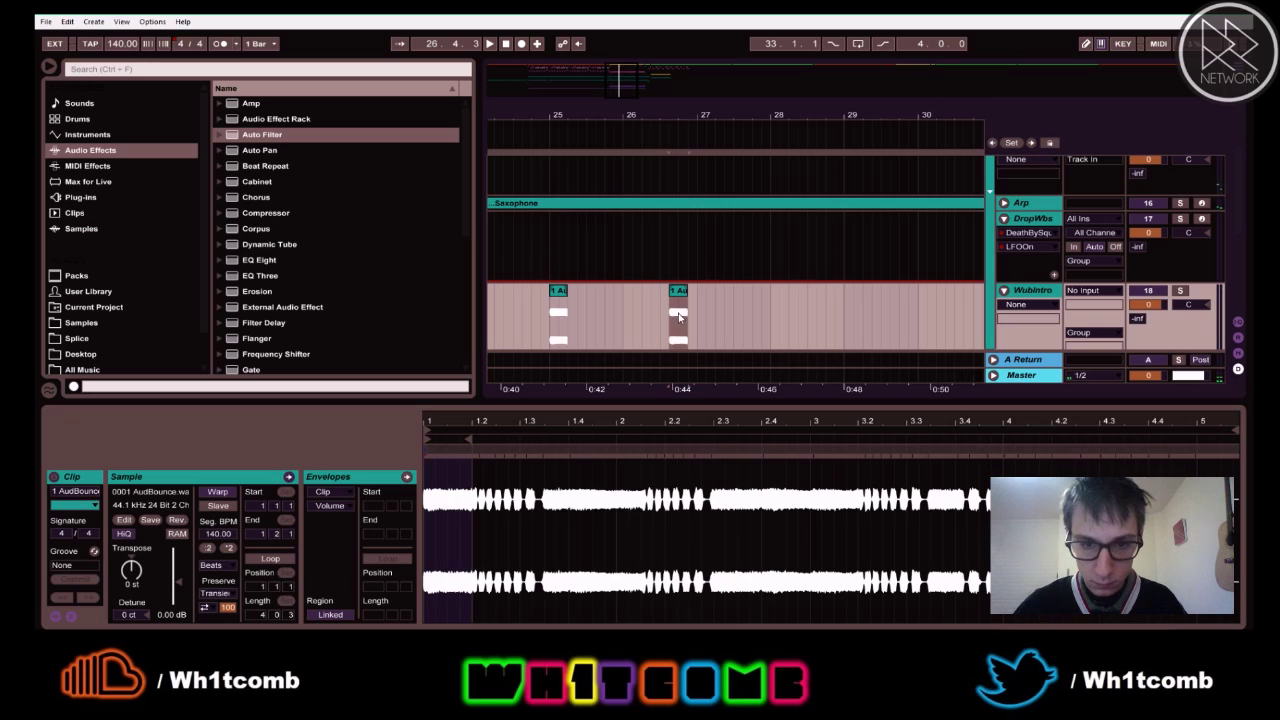
{"action": "left_click", "coordinate": [652, 322]}
{"action": "key", "text": "space"}
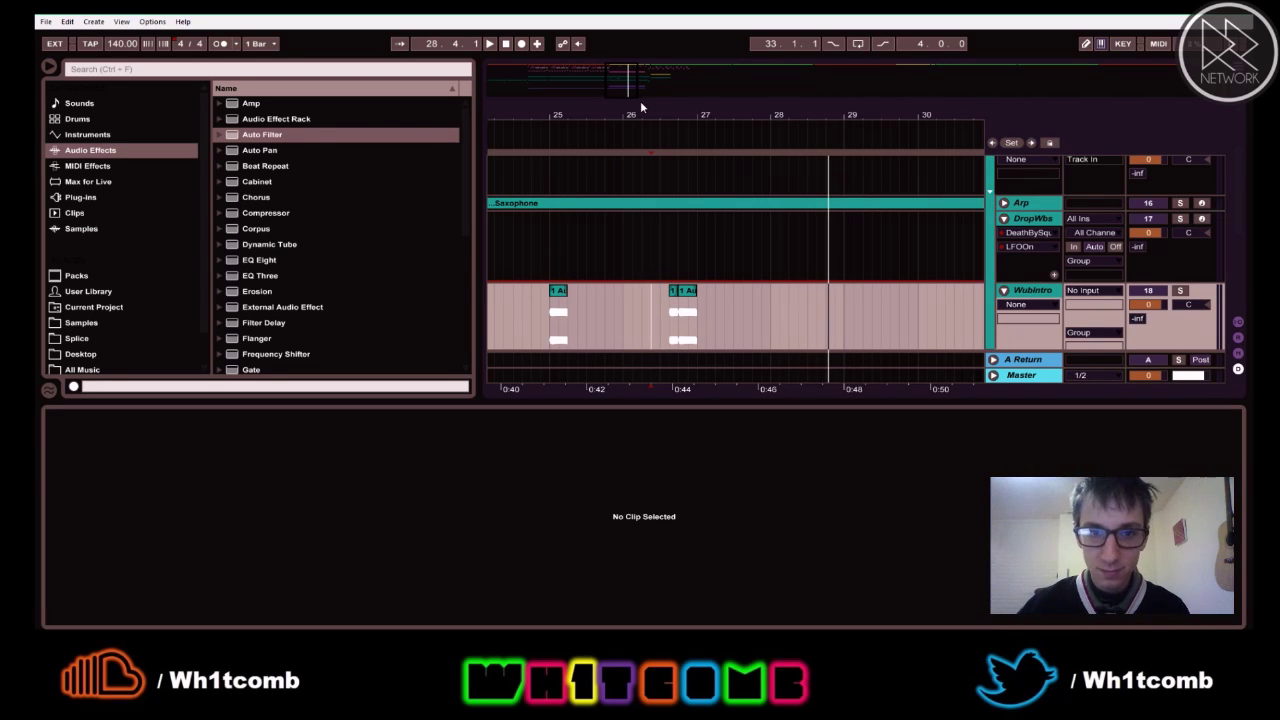
- Play the WubIntro part from bar 25 to check the timing of the clip copies
{"action": "left_click_drag", "start_coordinate": [633, 115], "coordinate": [633, 56]}
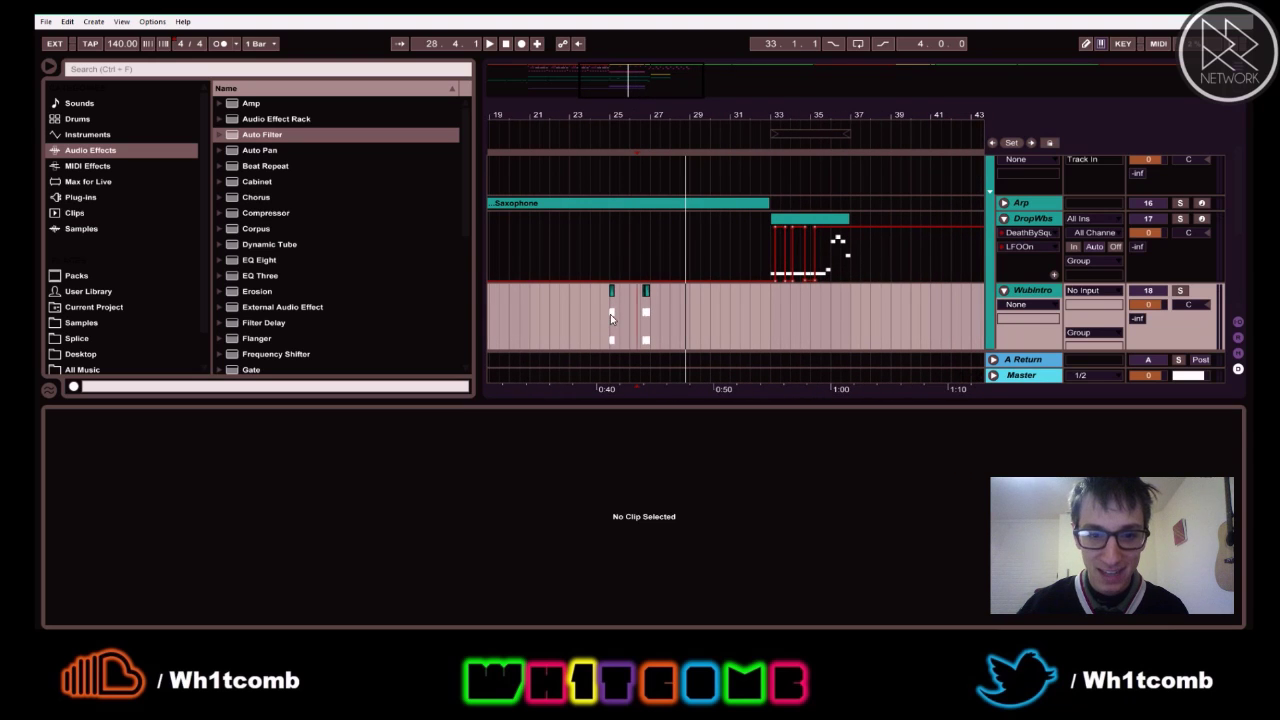
{"action": "left_click", "coordinate": [611, 318]}
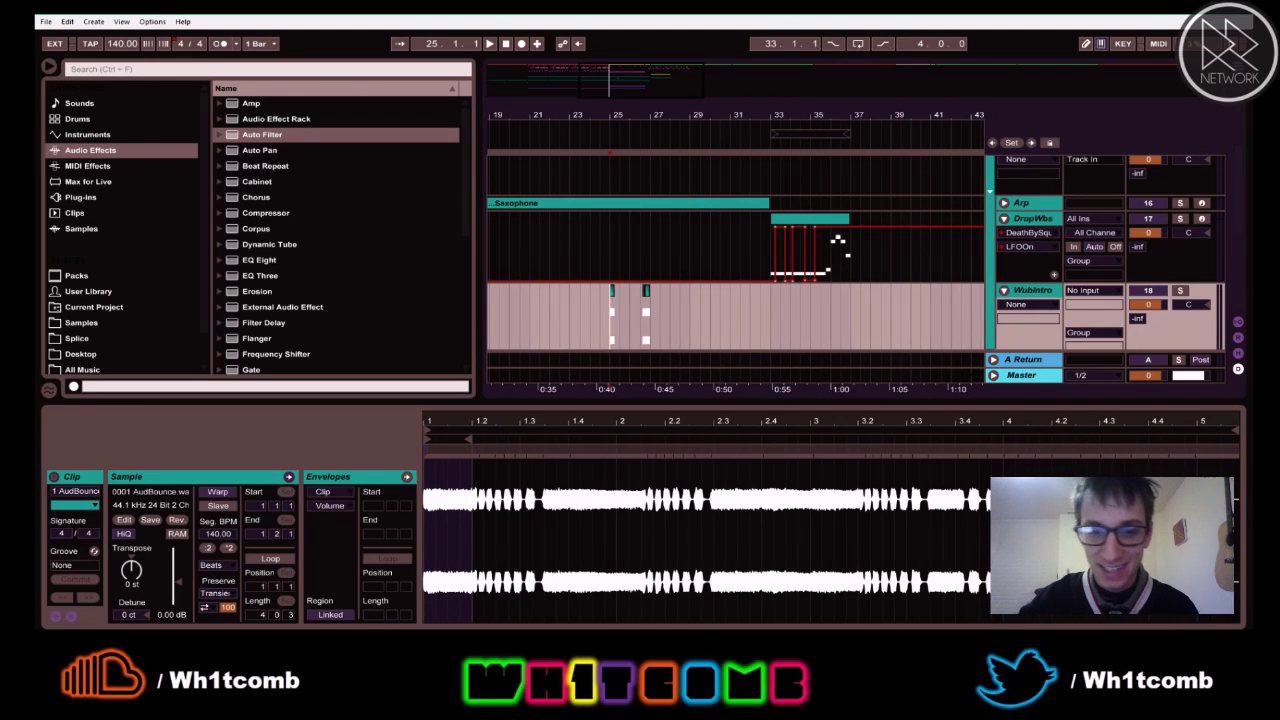
{"action": "key", "text": "space"}
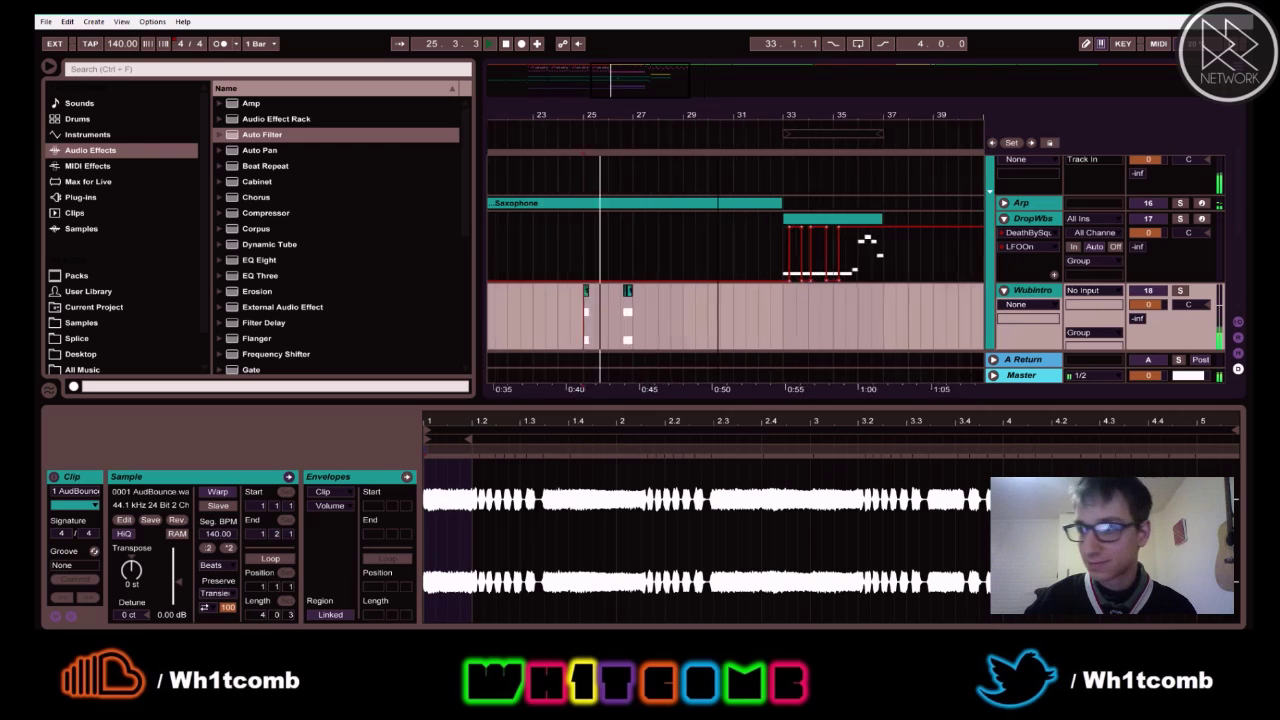
{"action": "key", "text": "plus"}
{"action": "left_click_drag", "start_coordinate": [717, 115], "coordinate": [744, 115]}
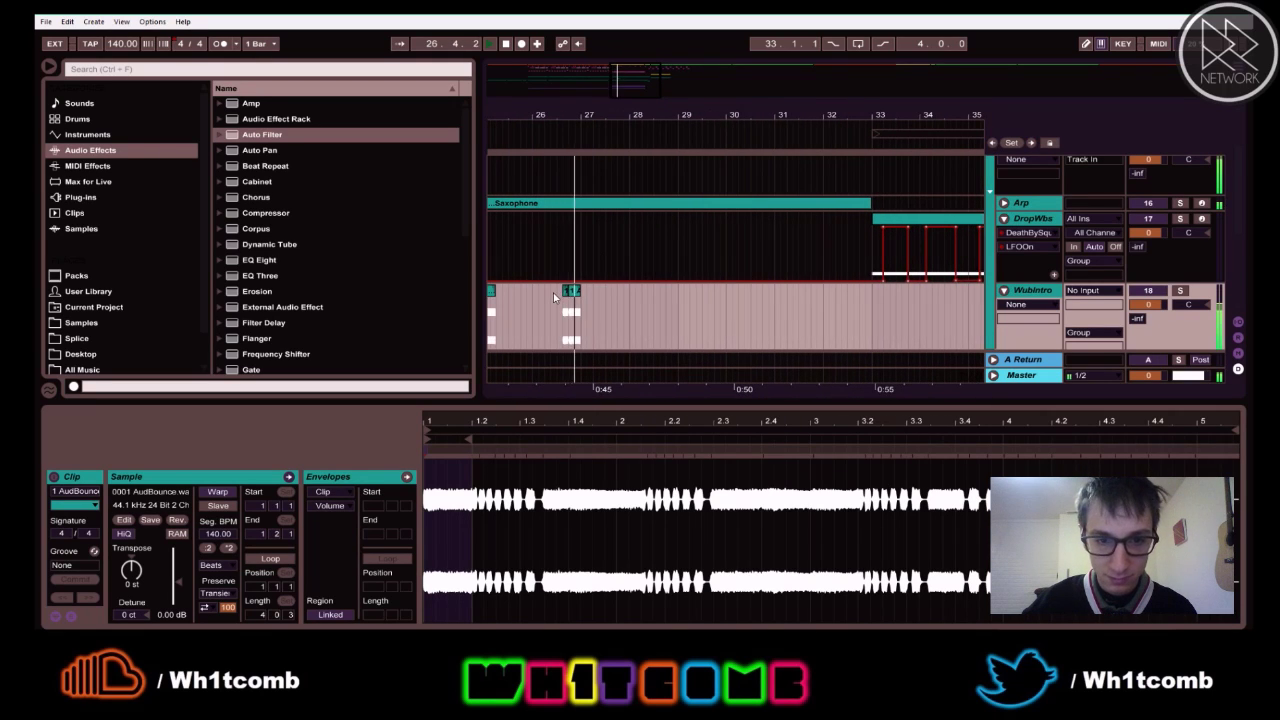
- Shift the clip pair so the half-beat clip leads into bar 27 and the one-beat clip starts on it, then play
{"action": "left_click_drag", "start_coordinate": [577, 292], "coordinate": [590, 298]}
{"action": "left_click", "coordinate": [561, 168]}
{"action": "key", "text": "space"}
{"action": "key", "text": "space"}
{"action": "left_click_drag", "start_coordinate": [567, 113], "coordinate": [559, 140]}
{"action": "left_click_drag", "start_coordinate": [570, 294], "coordinate": [594, 294]}
{"action": "left_click", "coordinate": [535, 306]}
{"action": "key", "text": "space"}
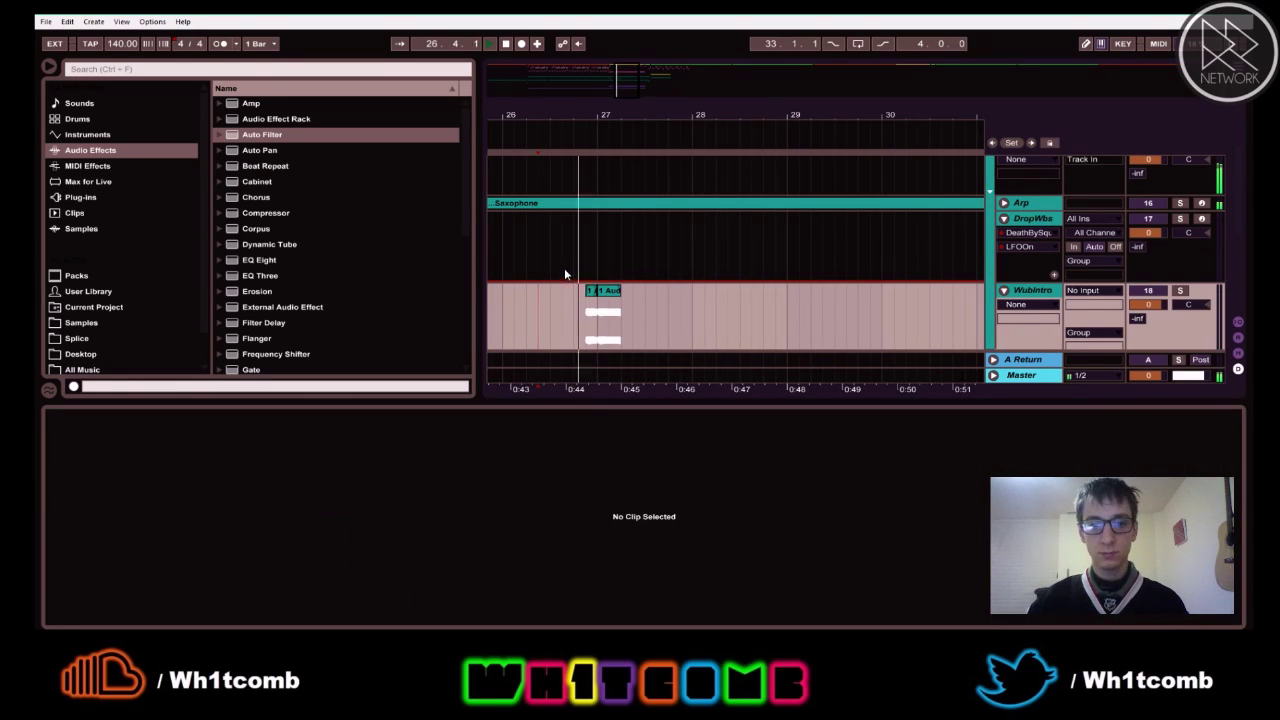
- Copy the clip pair around bar 27 and paste it so its one-beat clip starts on bar 29
{"action": "left_click_drag", "start_coordinate": [643, 116], "coordinate": [643, 78]}
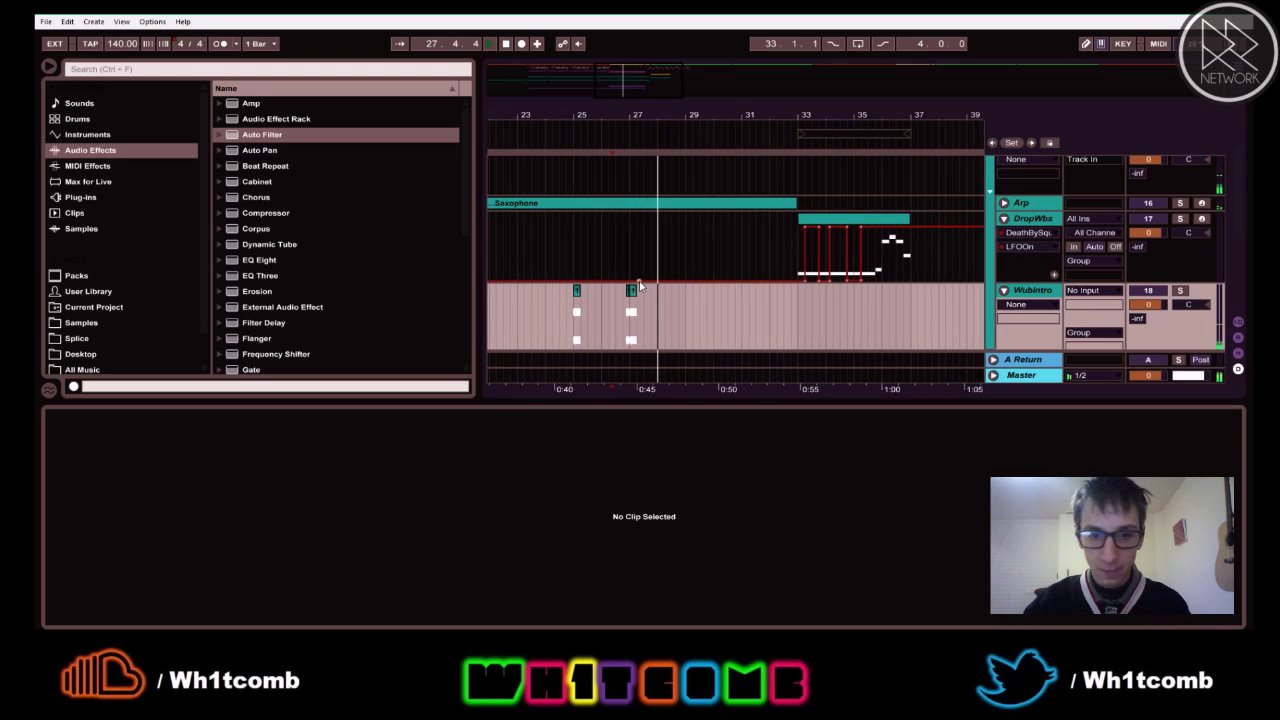
{"action": "left_click", "coordinate": [631, 309]}
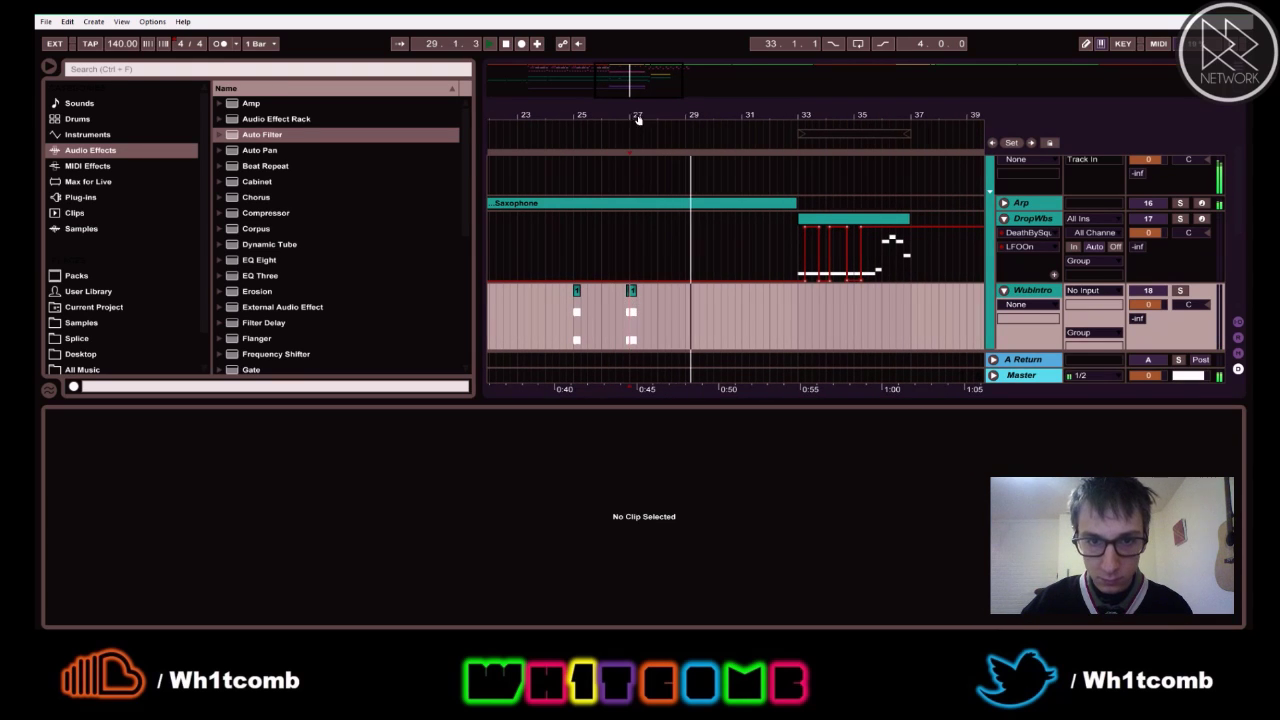
{"action": "left_click_drag", "start_coordinate": [640, 118], "coordinate": [642, 127]}
{"action": "scroll", "coordinate": [626, 301], "scroll_direction": "up", "scroll_amount": 1}
{"action": "left_click", "coordinate": [630, 300]}
{"action": "key", "text": "space"}
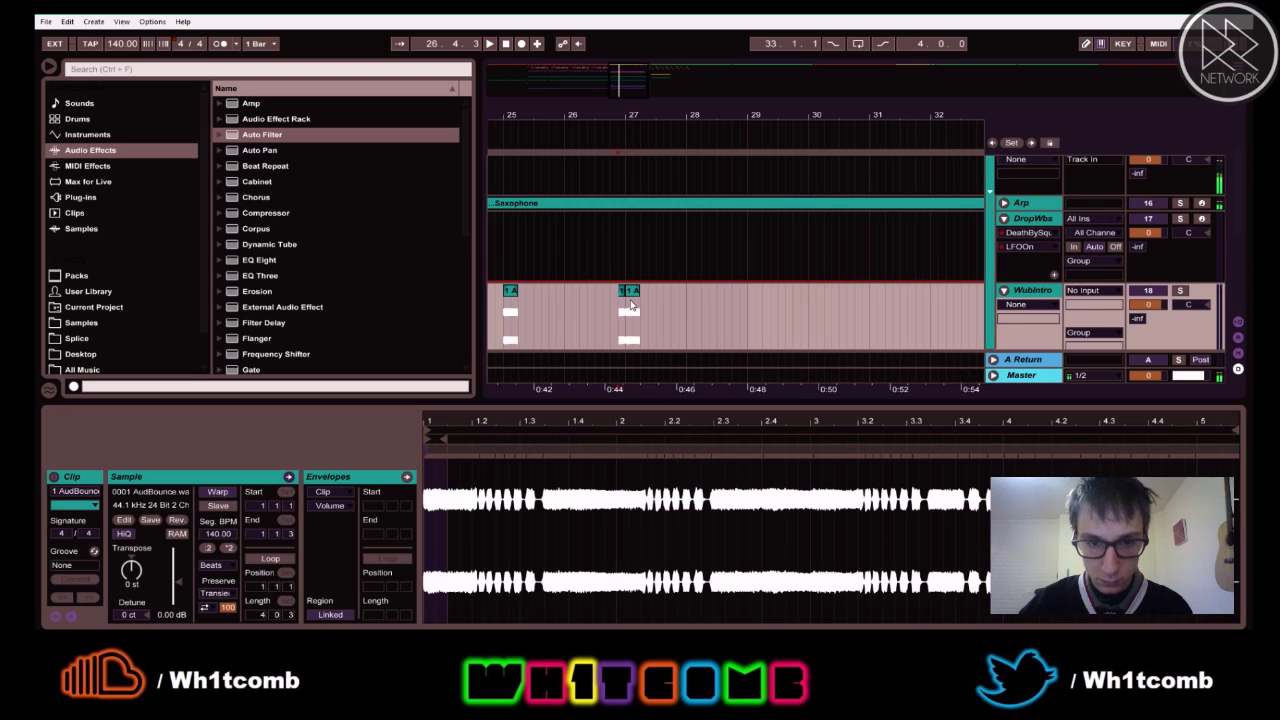
{"action": "left_click", "coordinate": [641, 311], "text": "shift"}
{"action": "left_click", "coordinate": [726, 307]}
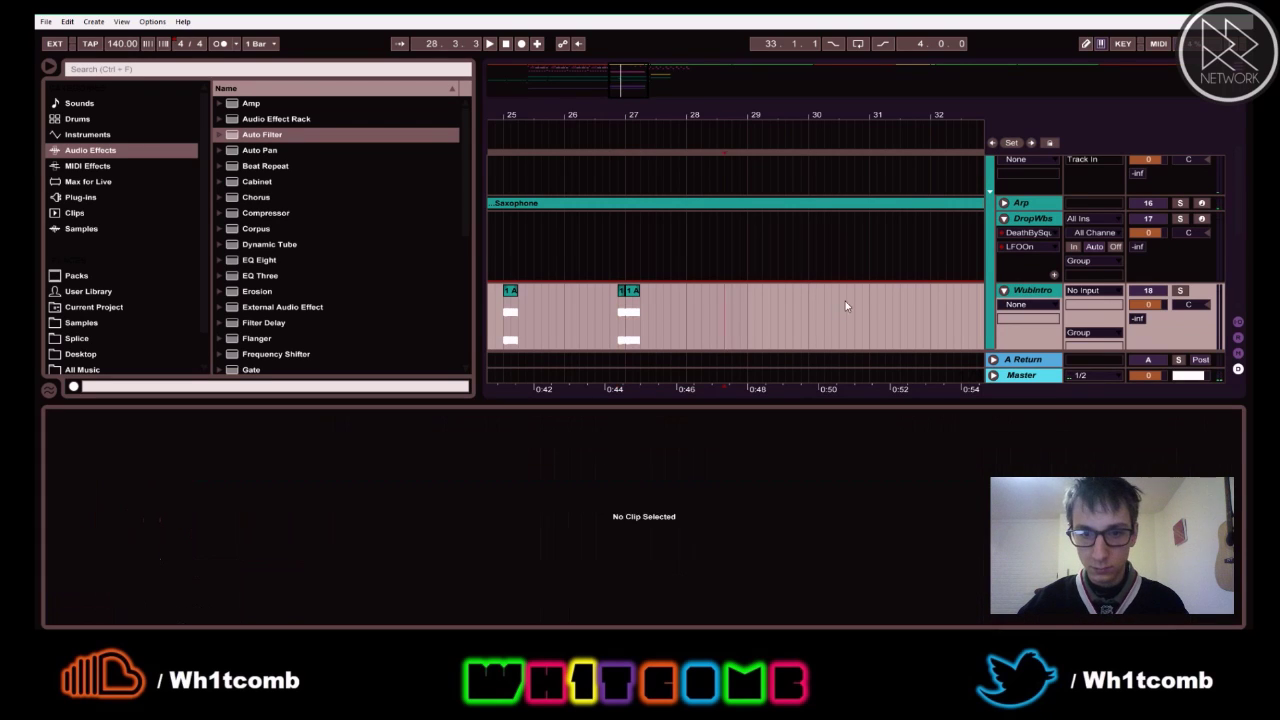
{"action": "key", "text": "space"}
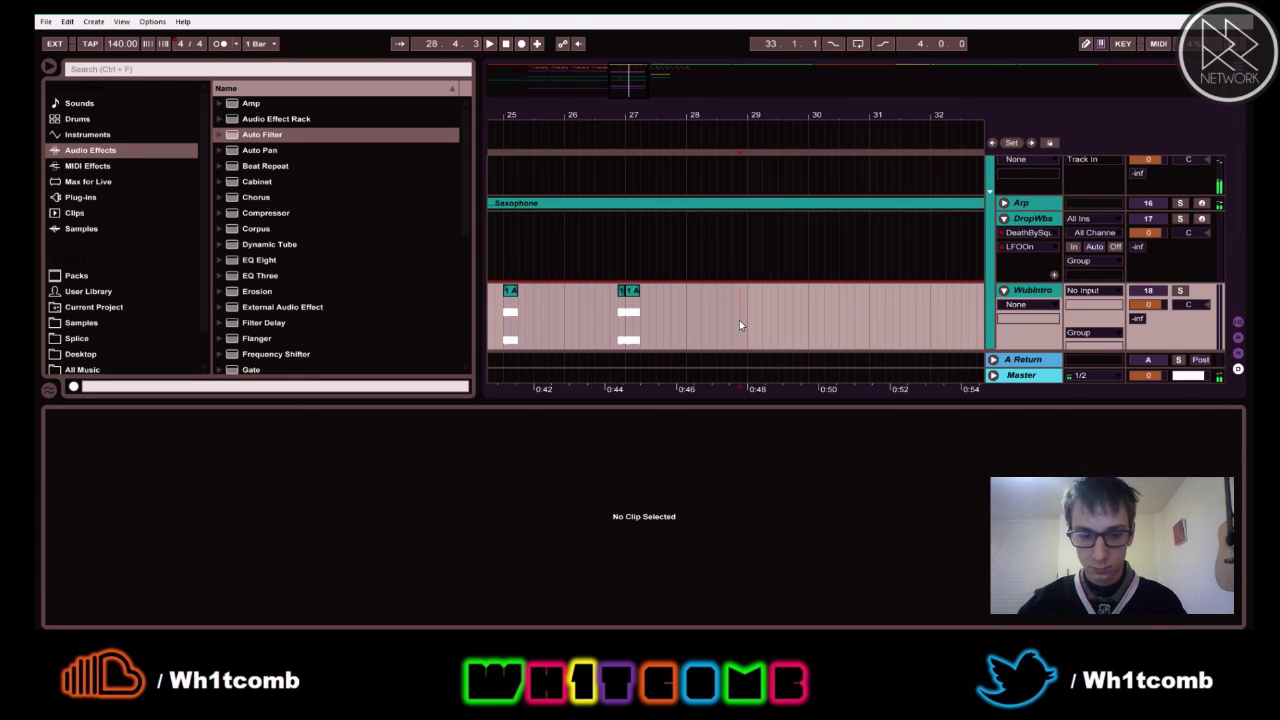
{"action": "key", "text": "ctrl+v"}
{"action": "key", "text": "space"}
- Change the one-beat clip at bar 29 to use sample range 1.2.1 to 1.3.1, keep it on bar 29, and play
{"action": "left_click", "coordinate": [762, 291]}
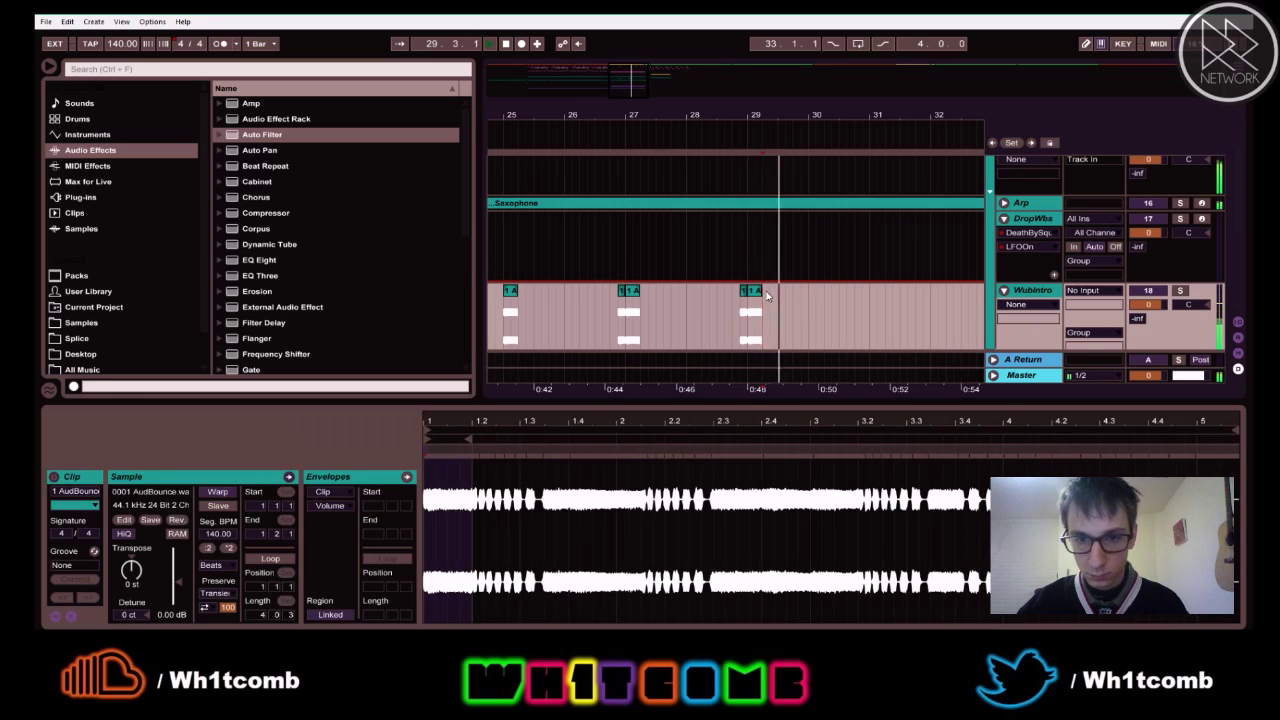
{"action": "key", "text": "space"}
{"action": "mouse_move", "coordinate": [762, 291]}
{"action": "left_mouse_down"}
{"action": "mouse_move", "coordinate": [778, 291]}
{"action": "mouse_move", "coordinate": [762, 297]}
{"action": "left_mouse_up"}
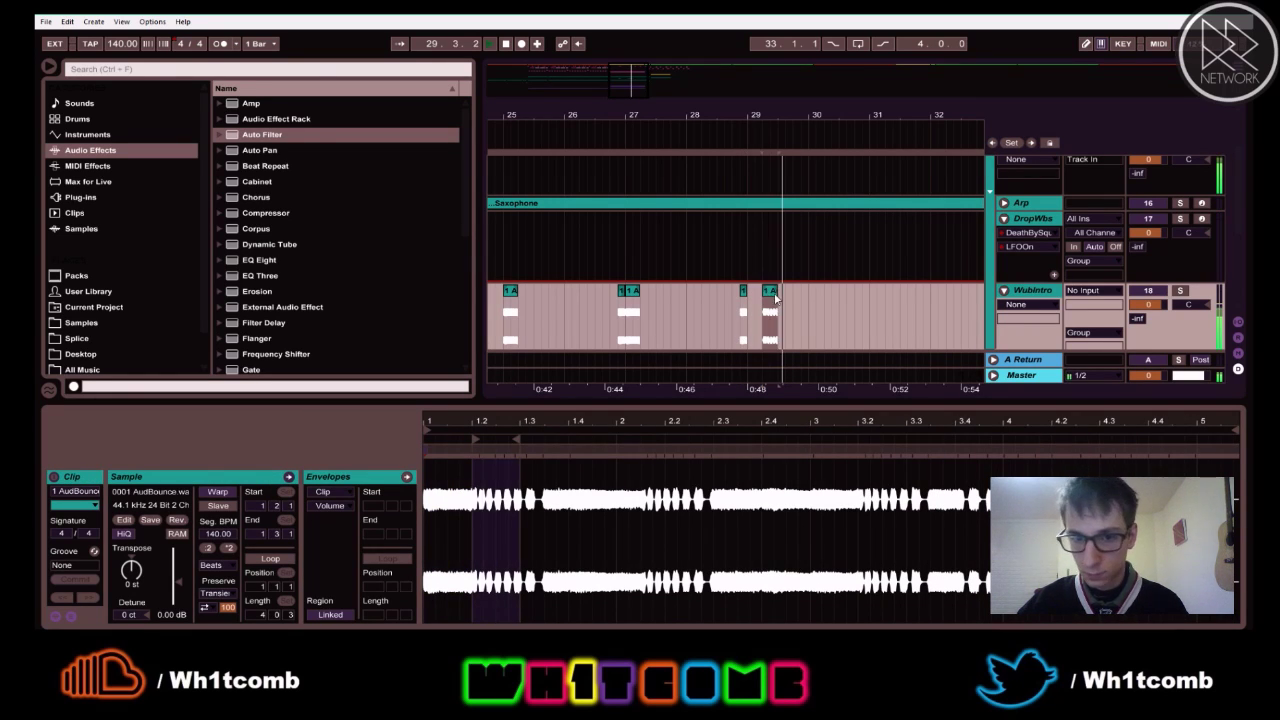
{"action": "left_click_drag", "start_coordinate": [770, 293], "coordinate": [756, 293]}
{"action": "left_click", "coordinate": [733, 311]}
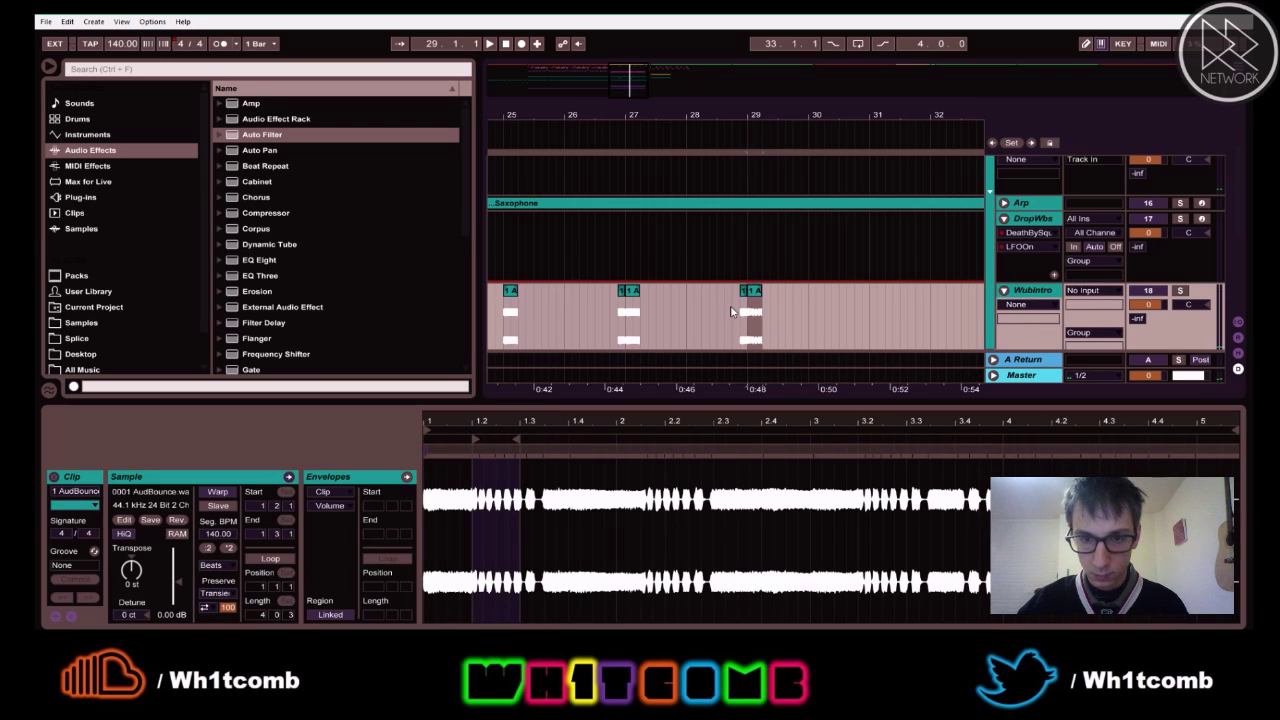
{"action": "key", "text": "space"}
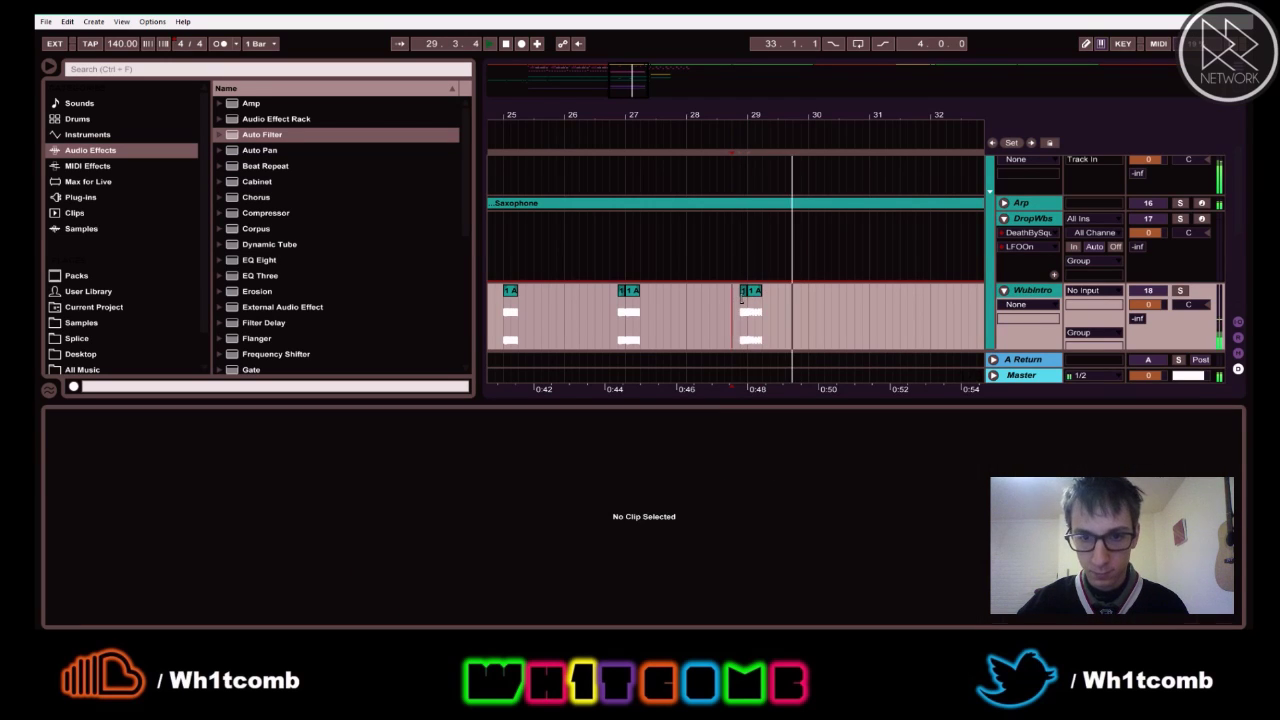
- Copy the bar 29 clip pair to bar 31, extend its second clip to bar 32 with sample end 2.2.1, and play
{"action": "left_click", "coordinate": [746, 311]}
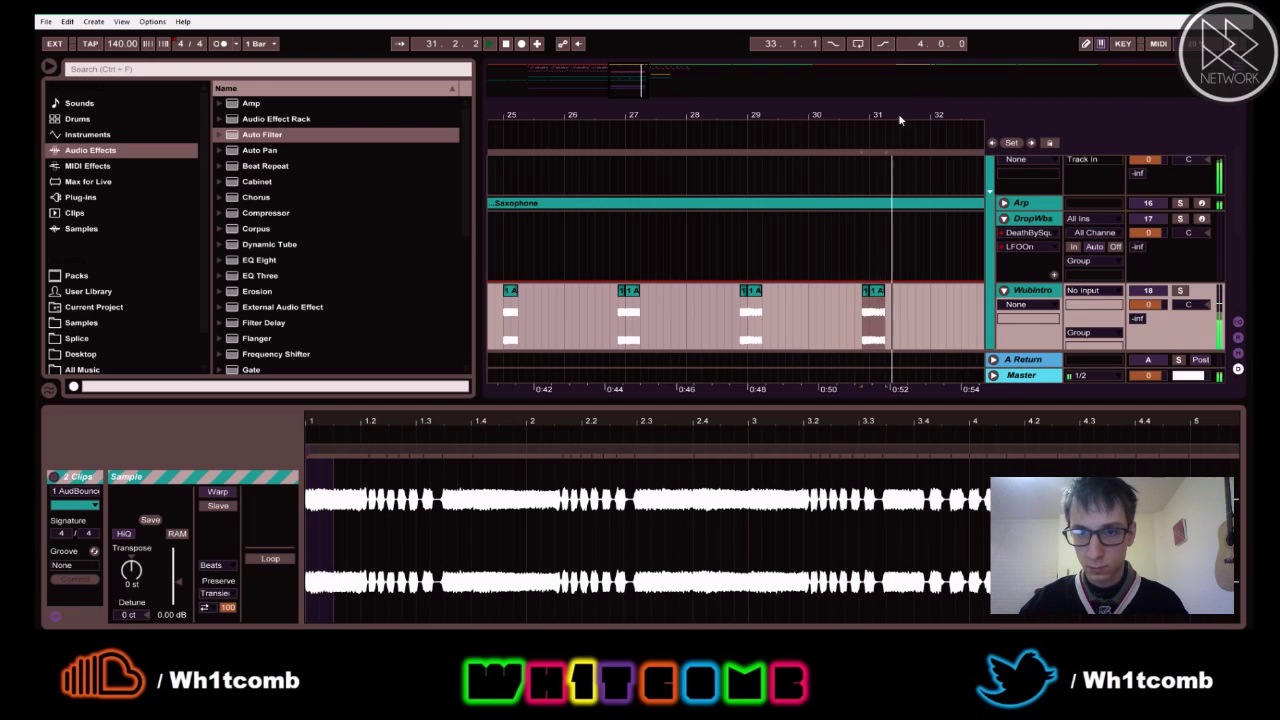
{"action": "left_click", "coordinate": [715, 291]}
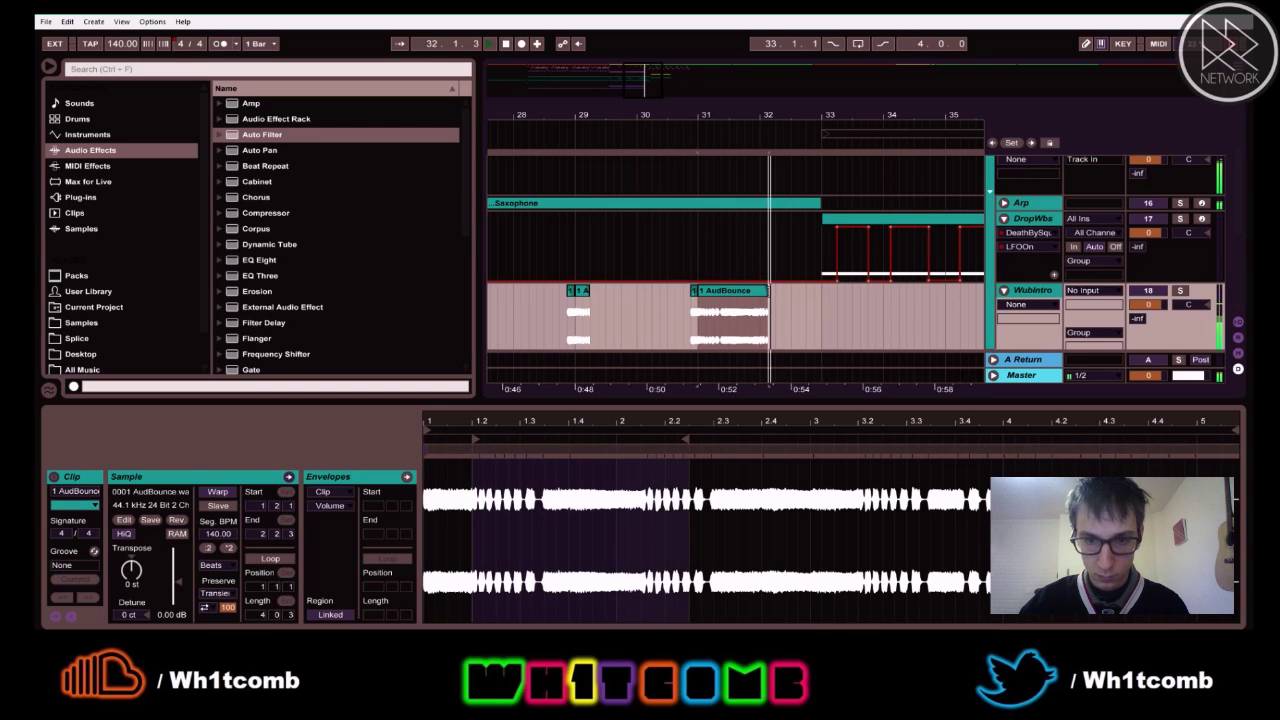
{"action": "left_click_drag", "start_coordinate": [763, 291], "coordinate": [761, 288]}
{"action": "key", "text": "space"}
{"action": "key", "text": "space"}
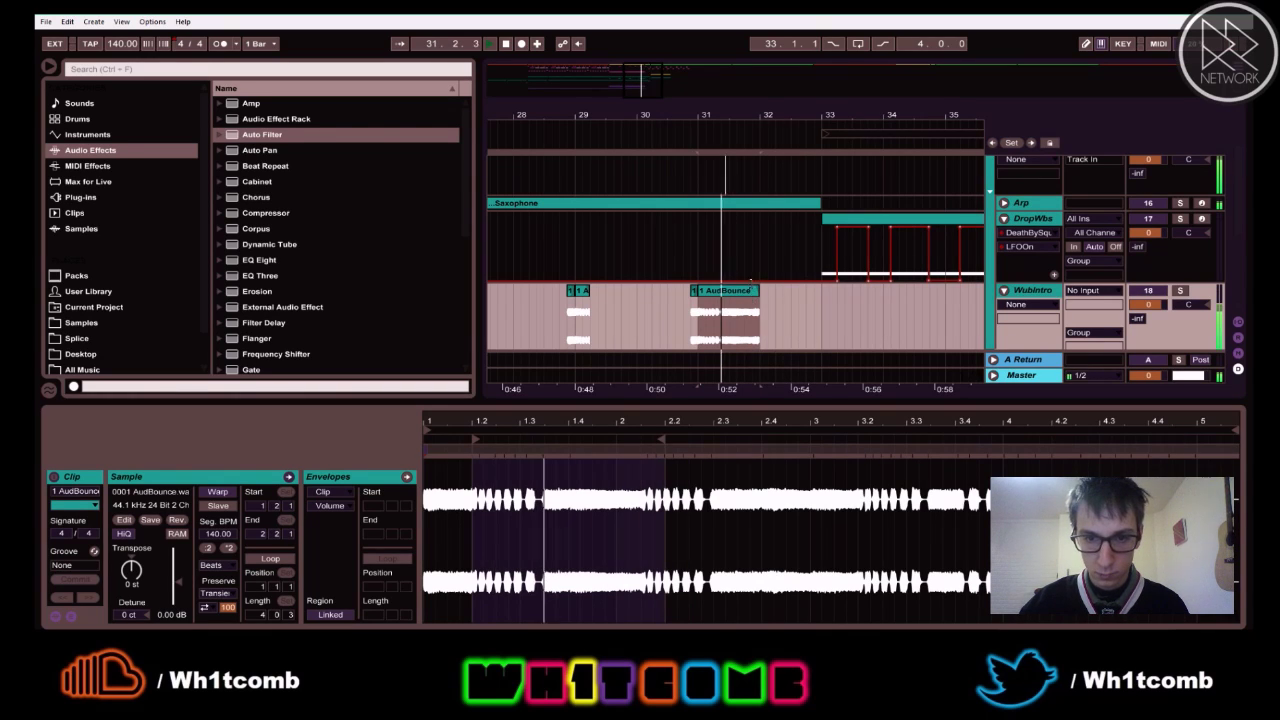
- Add an Auto Filter to the WubIntro track, lower its cutoff frequency to 944 Hz, and play from bar 25
{"action": "left_click_drag", "start_coordinate": [703, 109], "coordinate": [710, 38]}
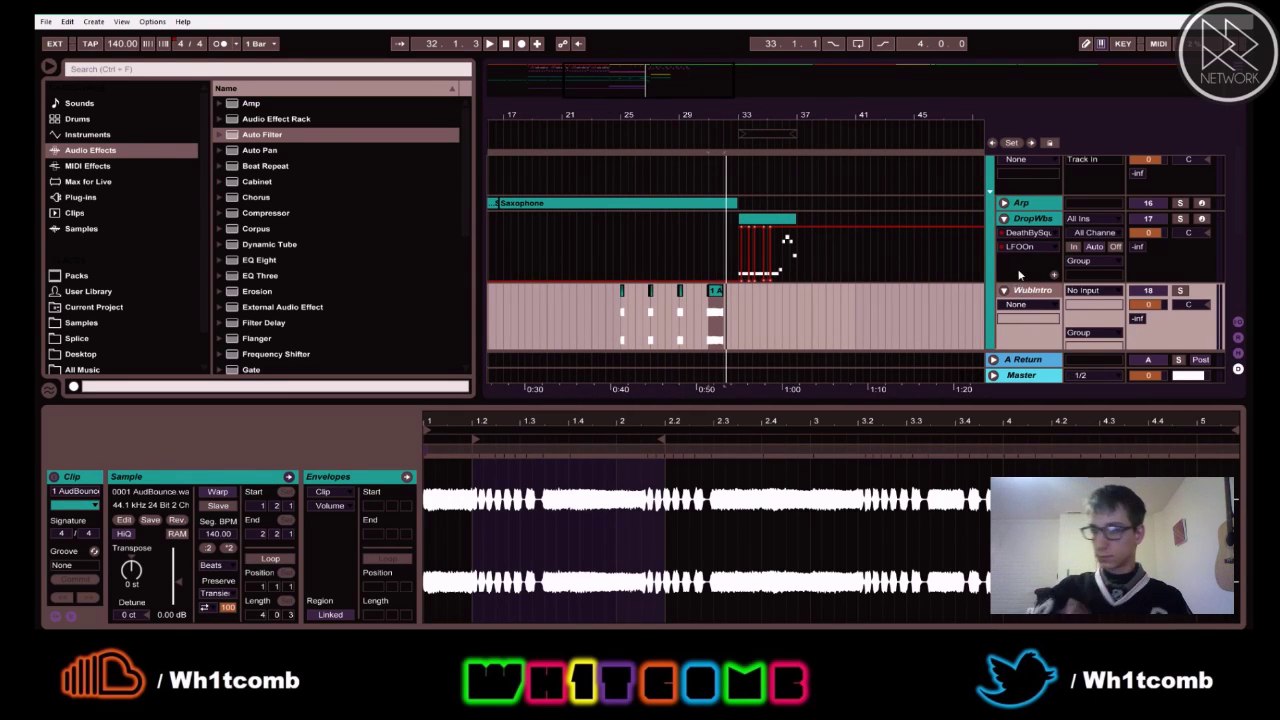
{"action": "mouse_move", "coordinate": [658, 114]}
{"action": "left_mouse_down"}
{"action": "mouse_move", "coordinate": [658, 136]}
{"action": "mouse_move", "coordinate": [658, 90]}
{"action": "left_mouse_up"}
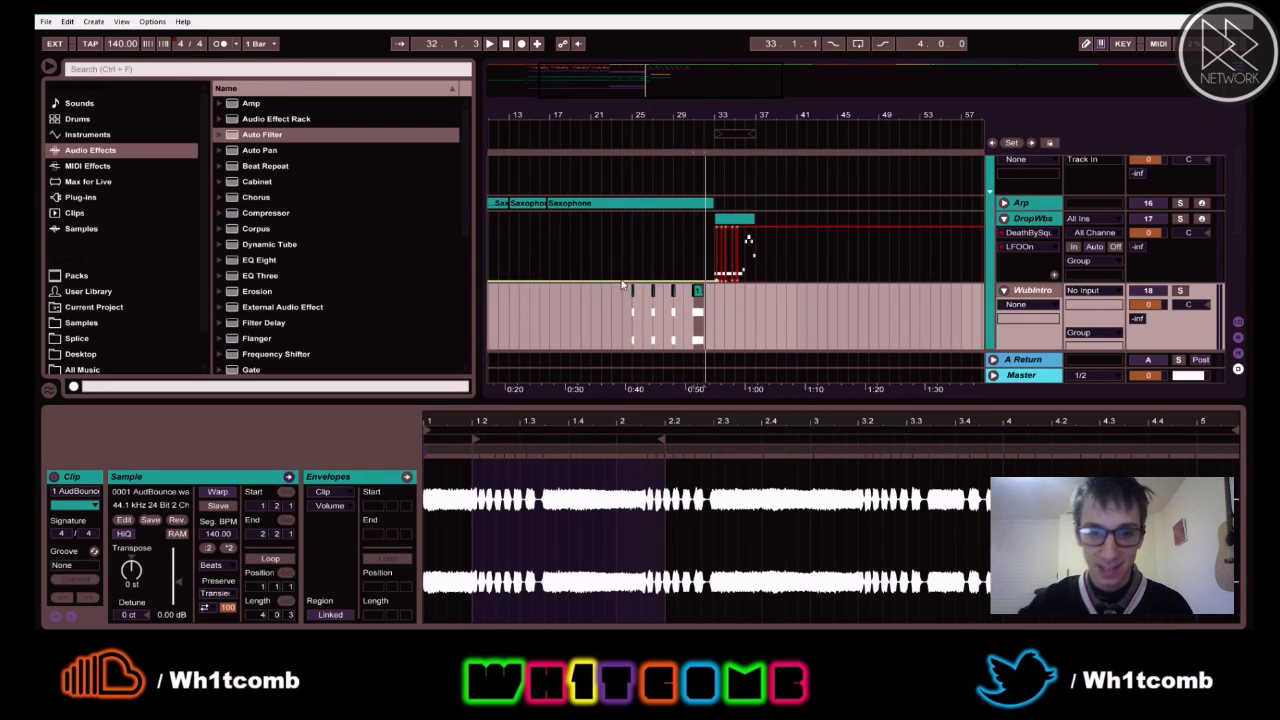
{"action": "left_click", "coordinate": [1018, 290]}
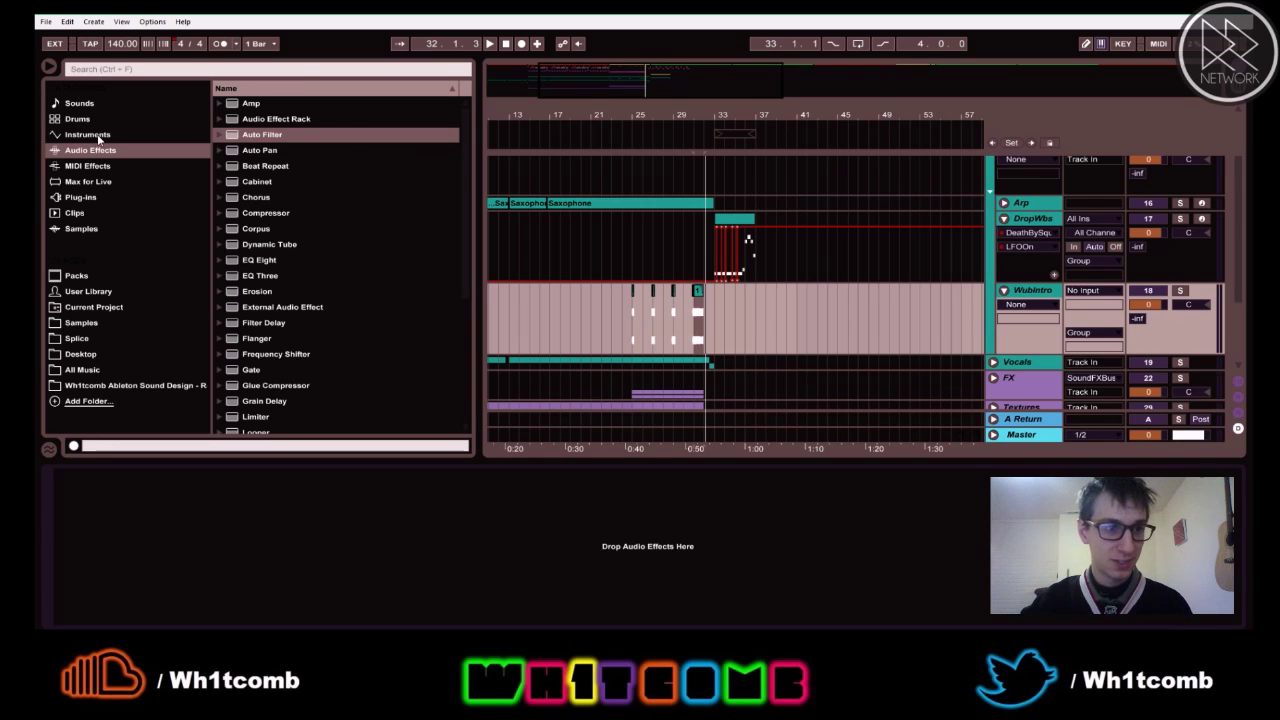
{"action": "double_click", "coordinate": [278, 139]}
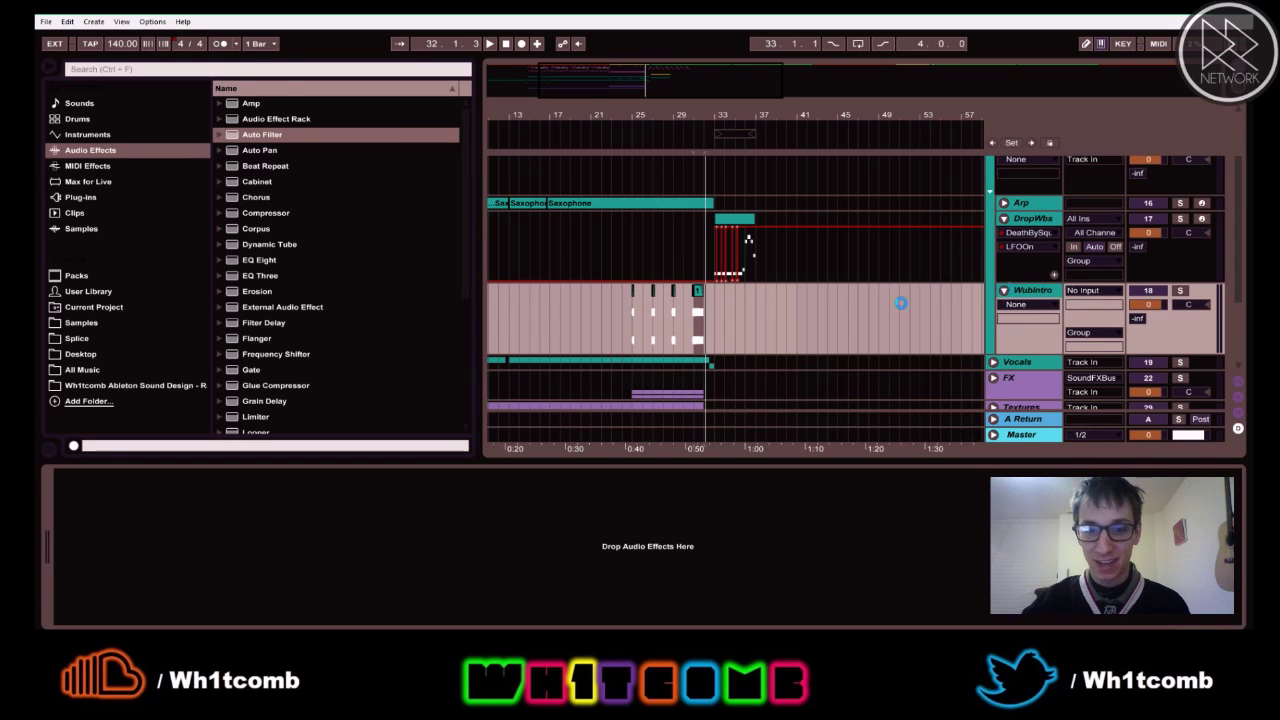
{"action": "left_click_drag", "start_coordinate": [603, 325], "coordinate": [200, 516]}
{"action": "left_click_drag", "start_coordinate": [248, 563], "coordinate": [191, 568]}
{"action": "key", "text": "space"}
{"action": "left_click", "coordinate": [632, 145]}
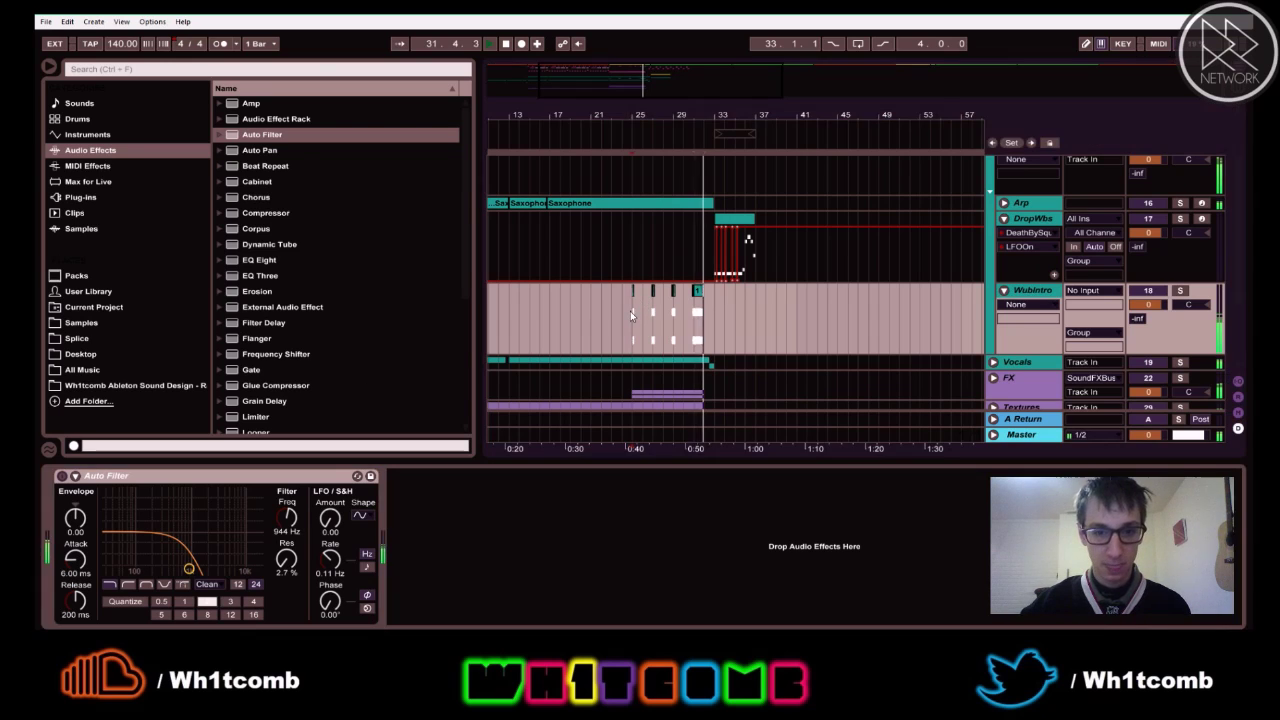
- Display the Auto Filter's Frequency automation on the WubIntro track
{"action": "left_click_drag", "start_coordinate": [681, 115], "coordinate": [729, 180]}
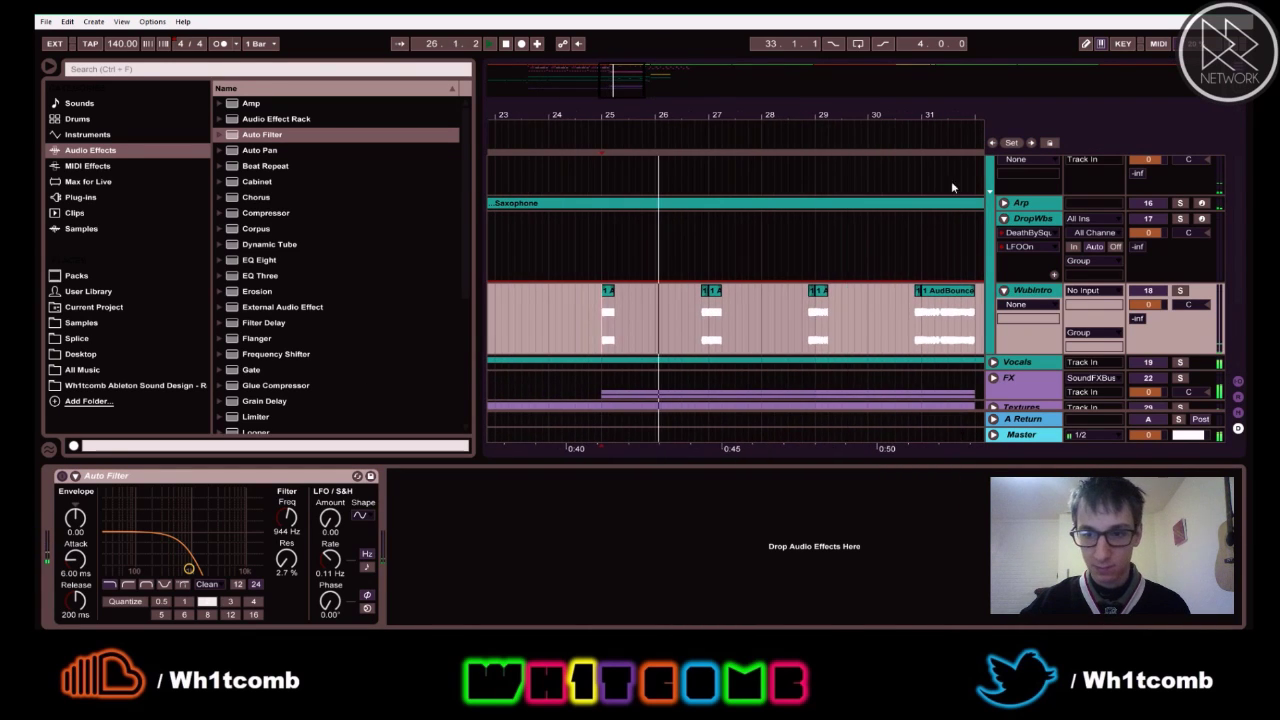
{"action": "left_click", "coordinate": [1027, 304]}
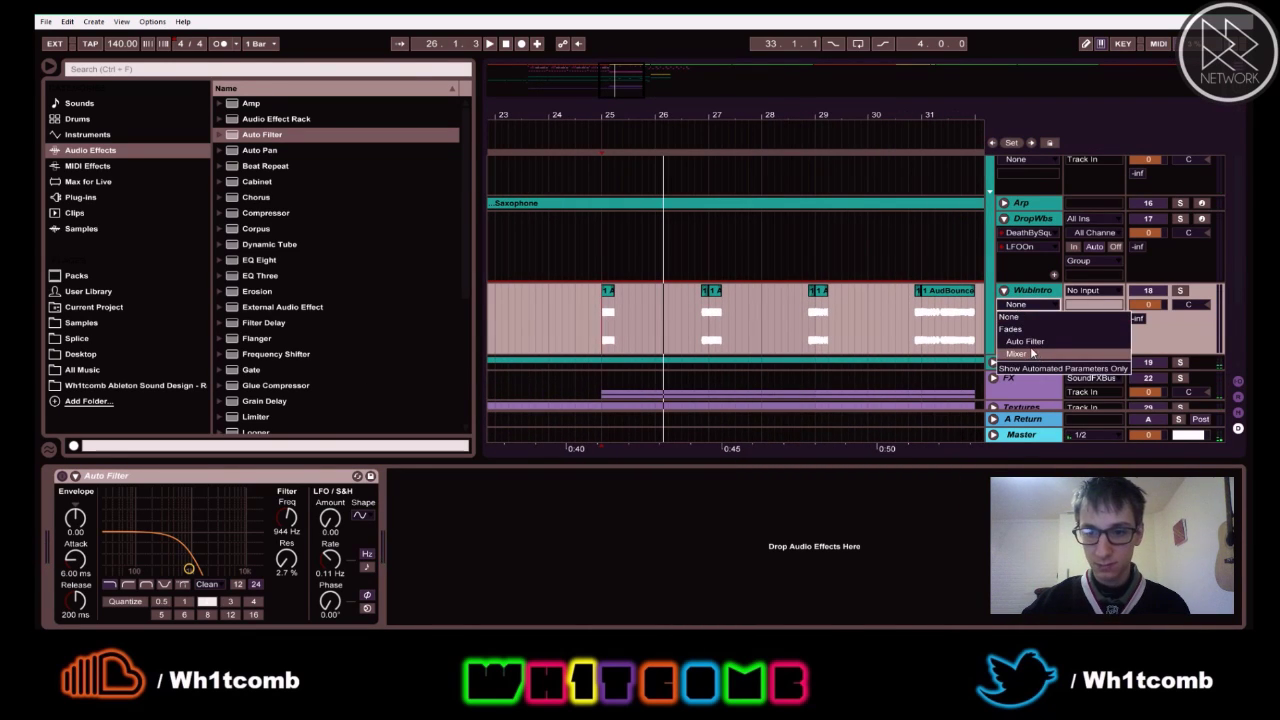
{"action": "left_click", "coordinate": [1027, 341]}
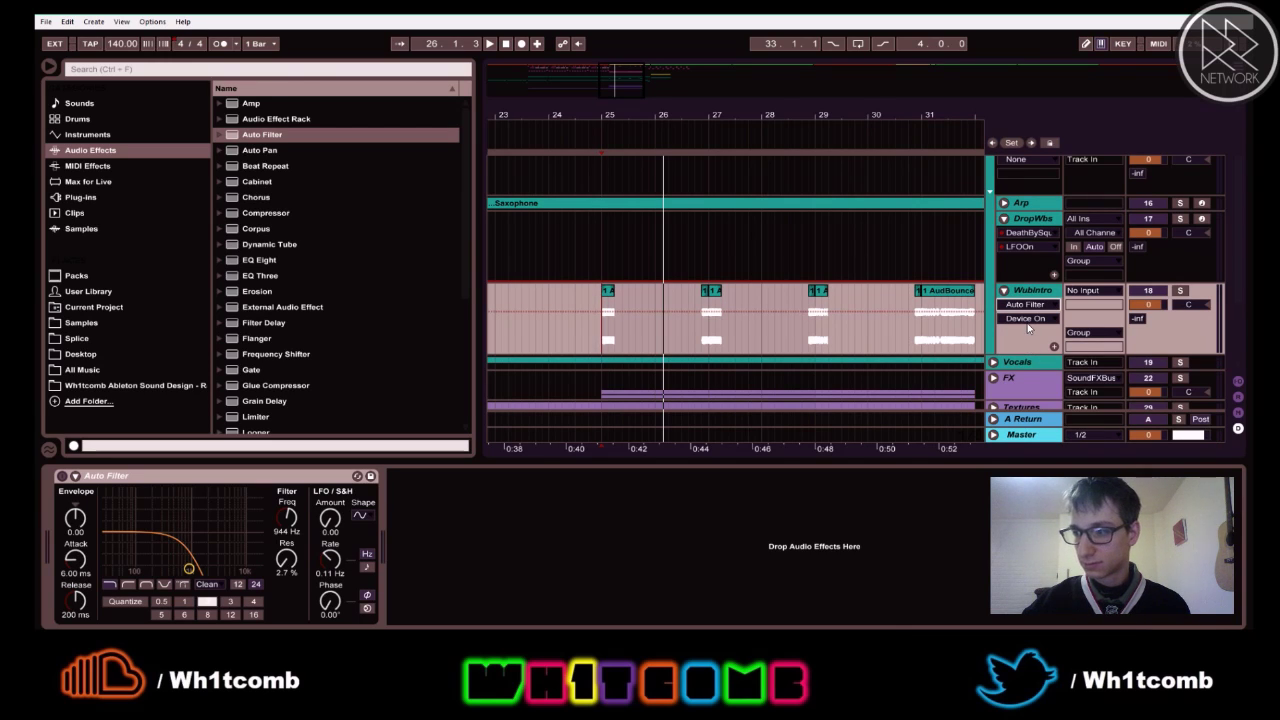
{"action": "left_click_drag", "start_coordinate": [652, 117], "coordinate": [656, 345]}
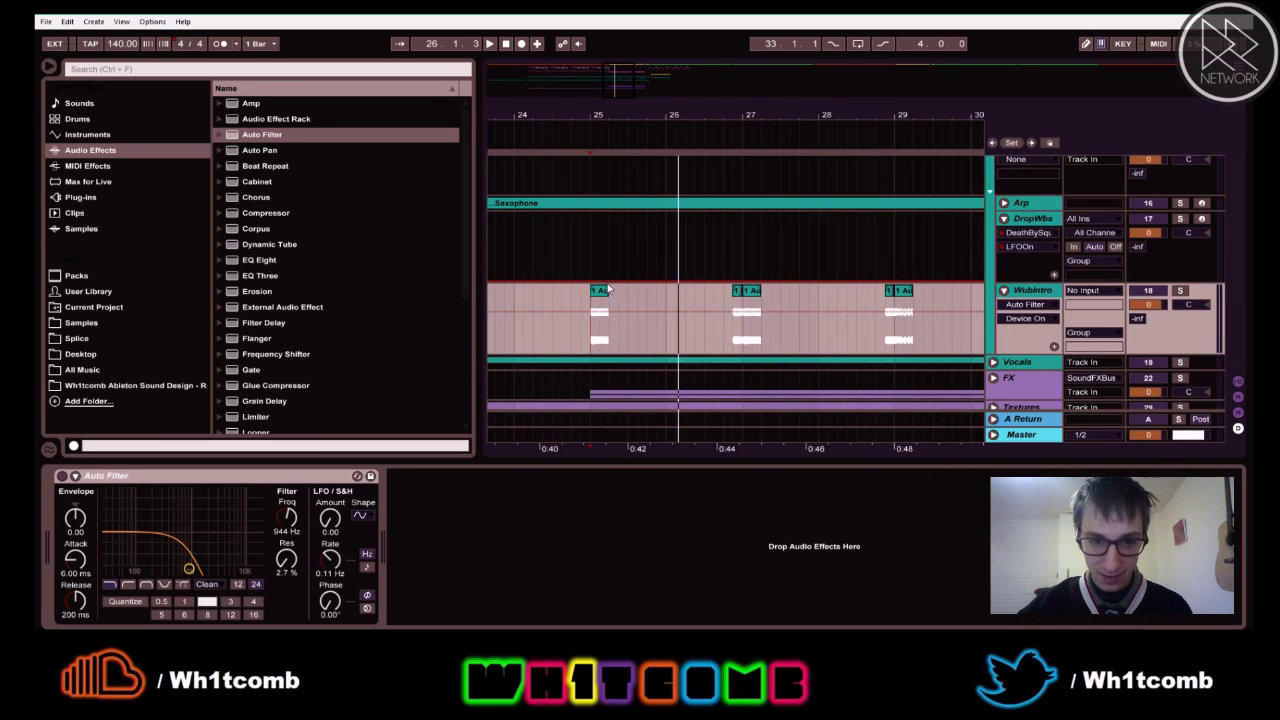
{"action": "left_click", "coordinate": [1016, 312]}
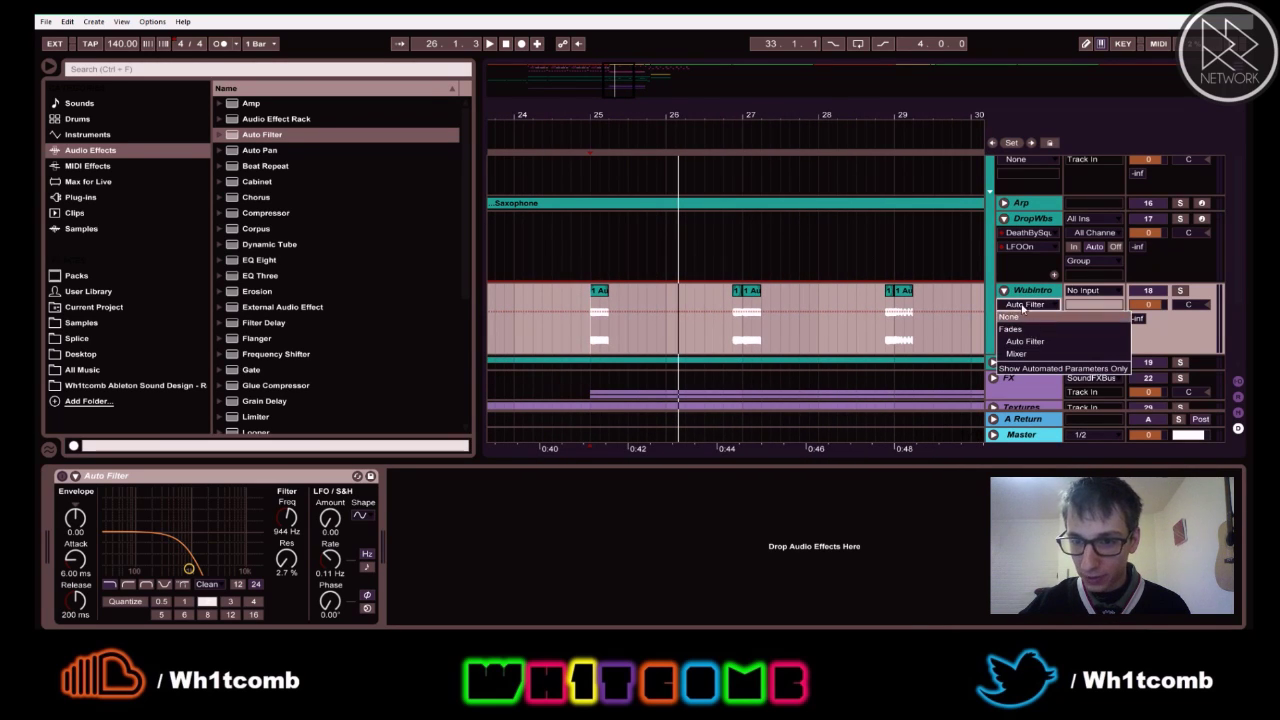
{"action": "left_click", "coordinate": [1016, 303]}
{"action": "left_click", "coordinate": [1033, 320]}
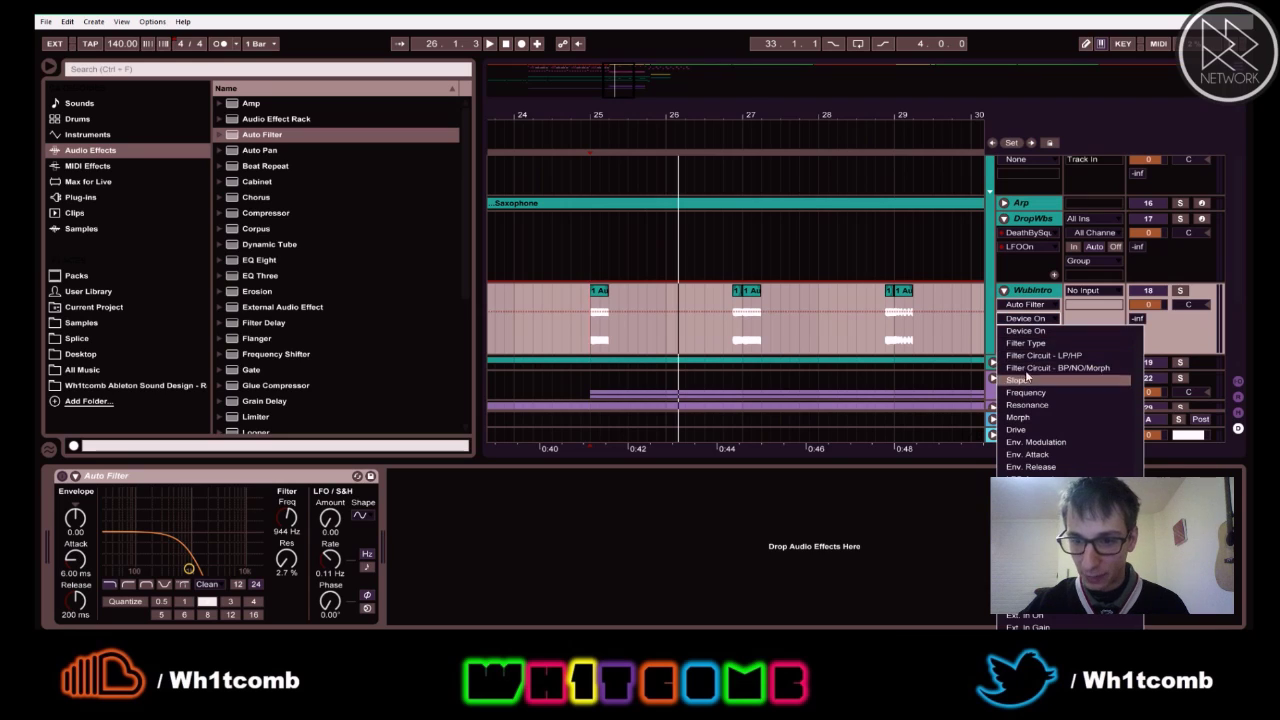
{"action": "left_click", "coordinate": [1020, 311]}
{"action": "left_click", "coordinate": [1030, 319]}
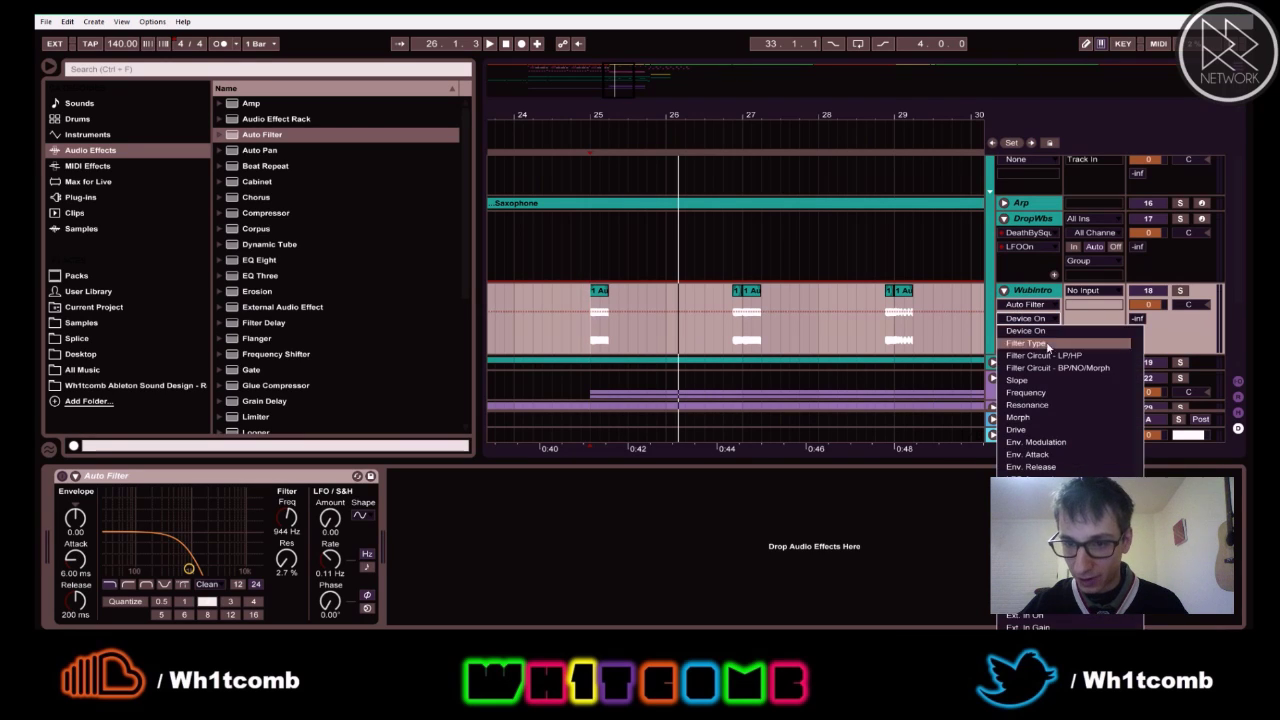
{"action": "left_click", "coordinate": [1045, 392]}
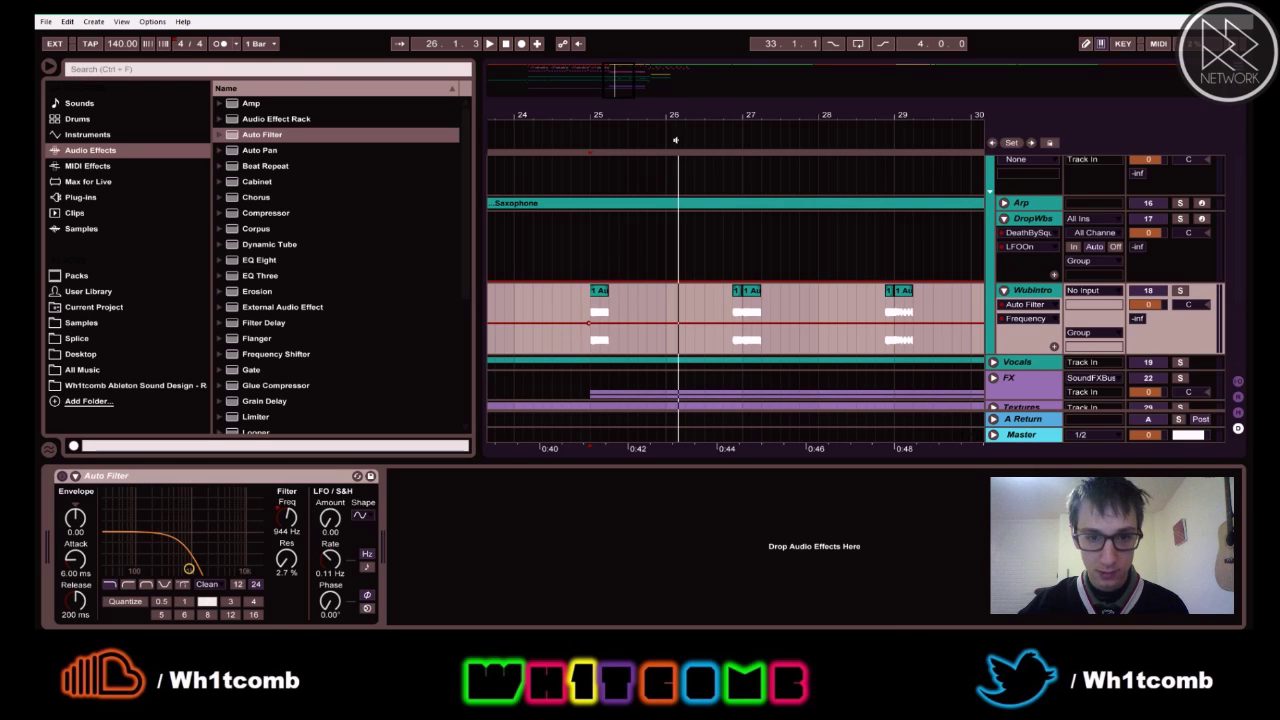
- Ramp the filter frequency automation upward from bar 25 to about 4.87 kHz at bar 32, and play it back
{"action": "left_click_drag", "start_coordinate": [735, 115], "coordinate": [614, 90]}
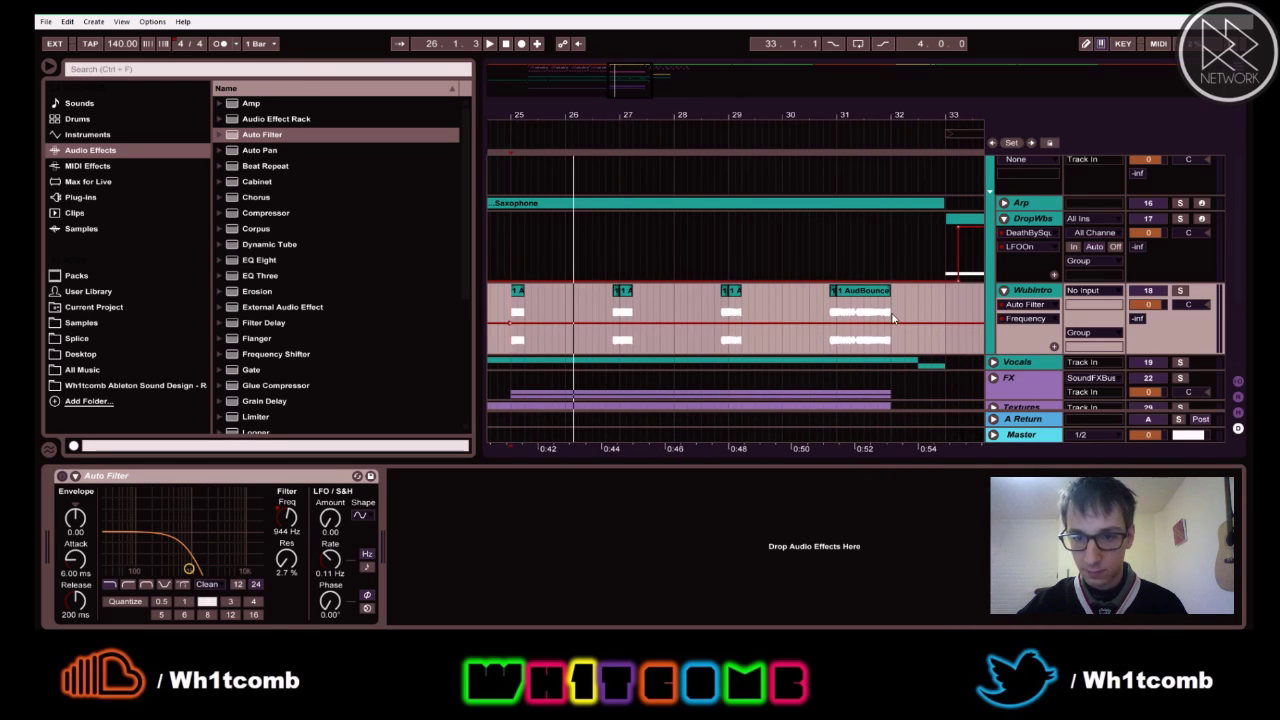
{"action": "left_click_drag", "start_coordinate": [891, 326], "coordinate": [892, 313]}
{"action": "key", "text": "space"}
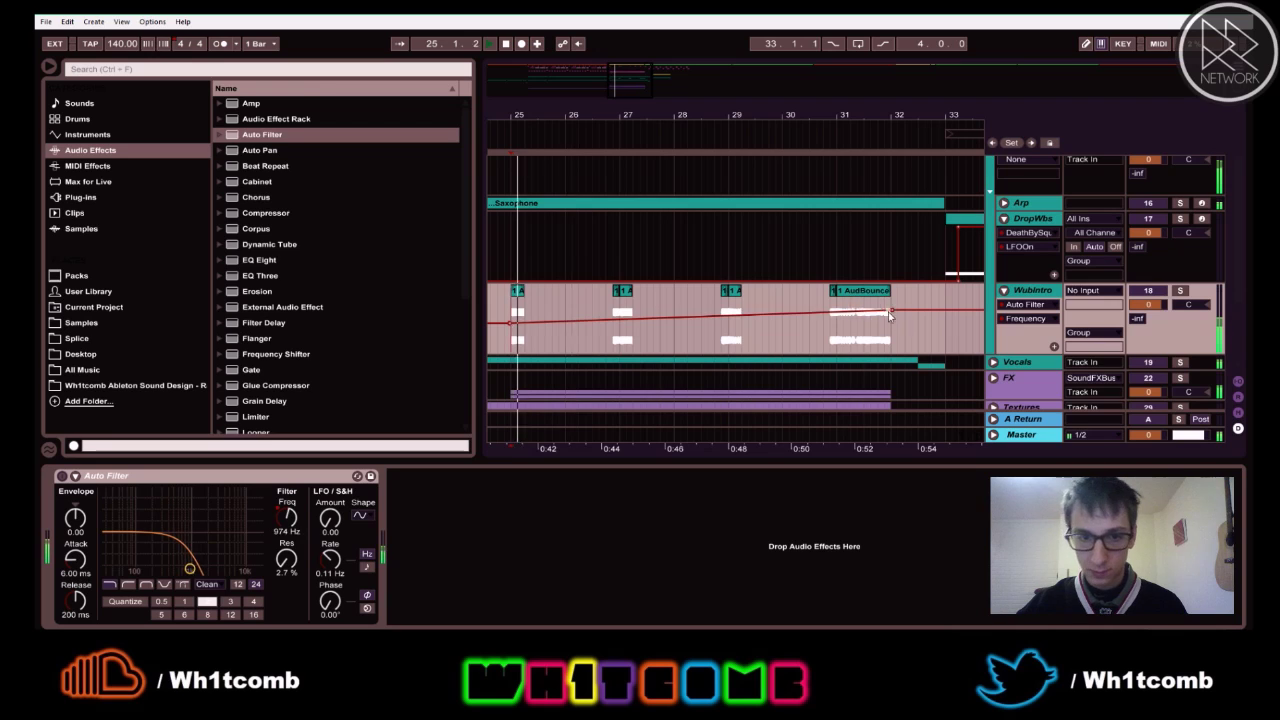
{"action": "left_click_drag", "start_coordinate": [644, 117], "coordinate": [643, 90]}
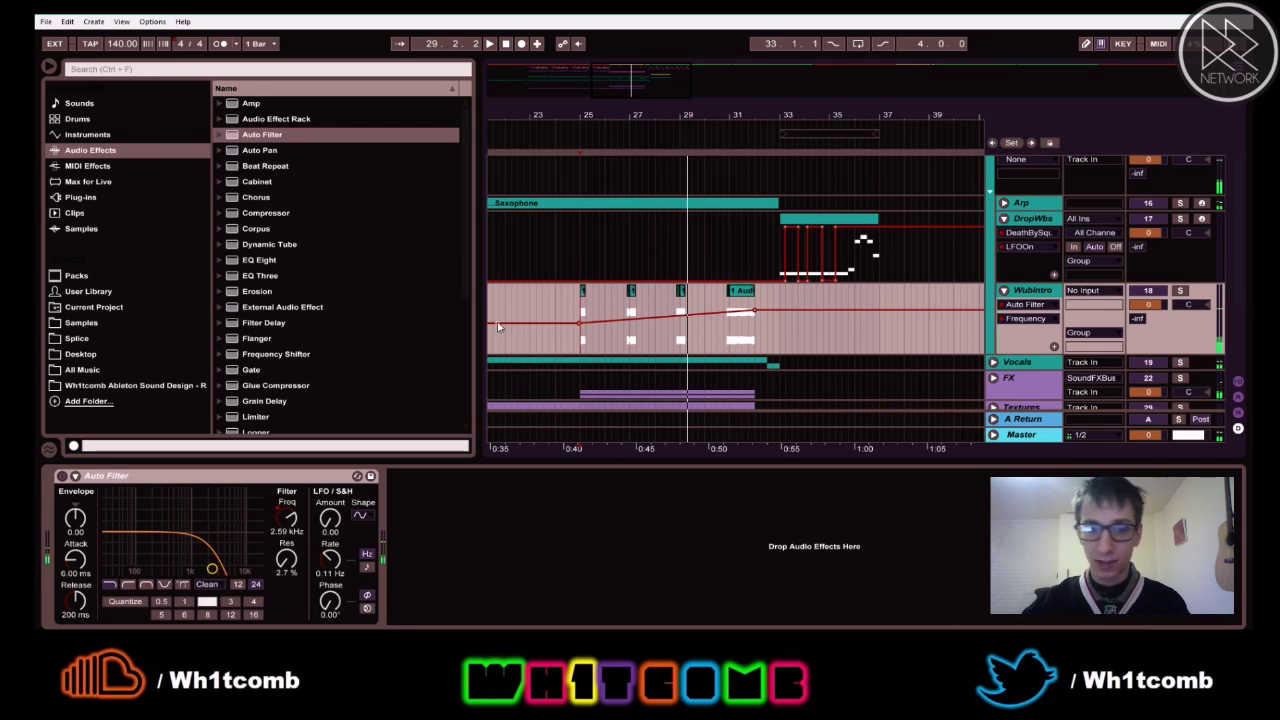
{"action": "key", "text": "space"}
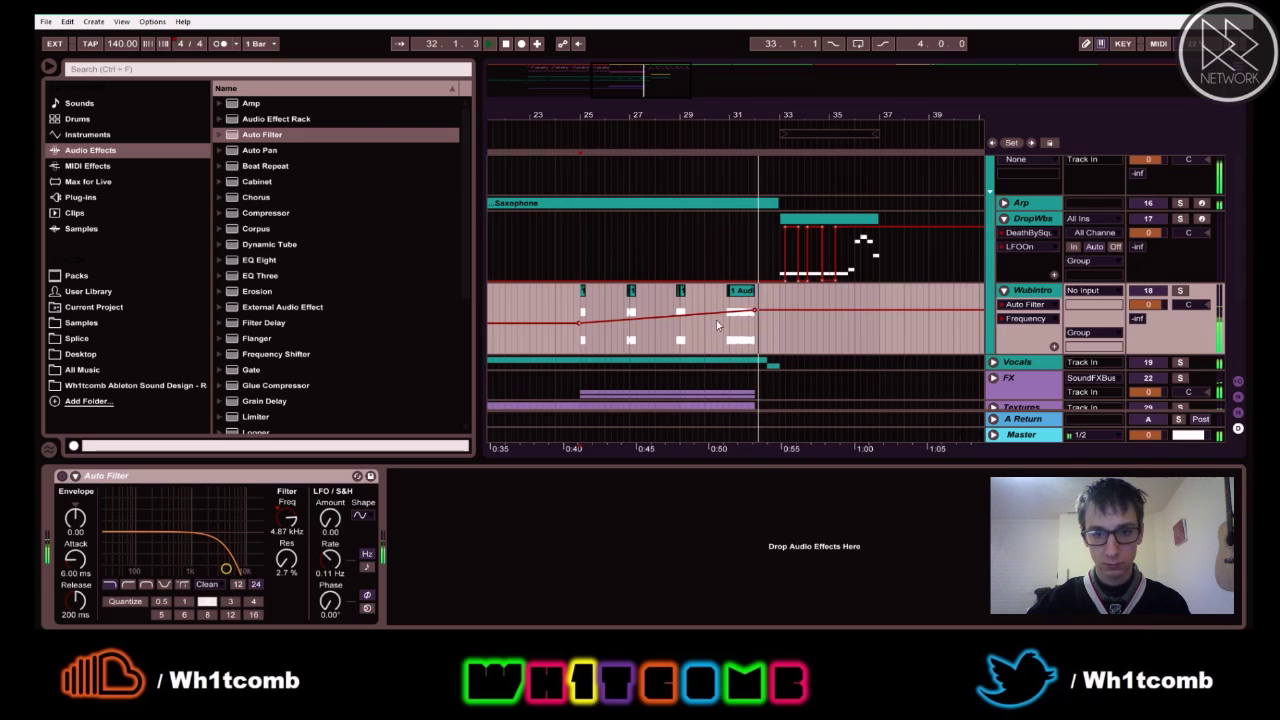
{"action": "left_click", "coordinate": [678, 125]}
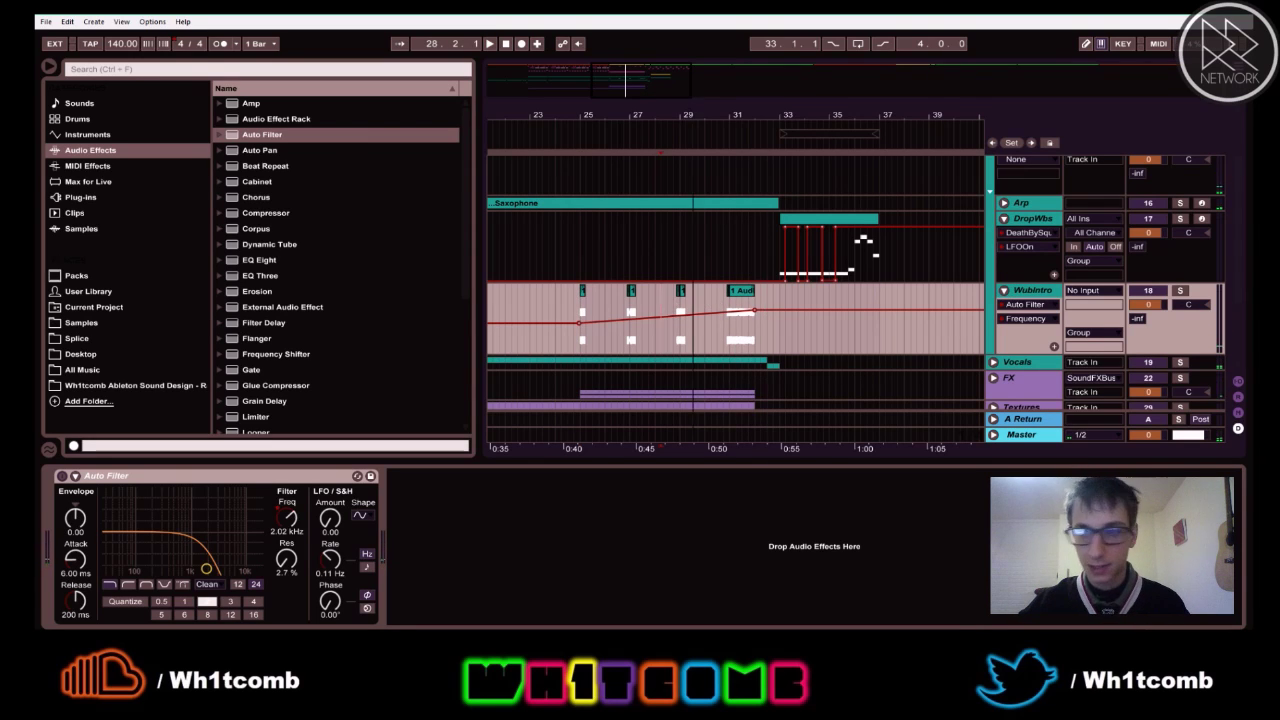
{"action": "left_click_drag", "start_coordinate": [693, 116], "coordinate": [693, 150]}
{"action": "key", "text": "space"}
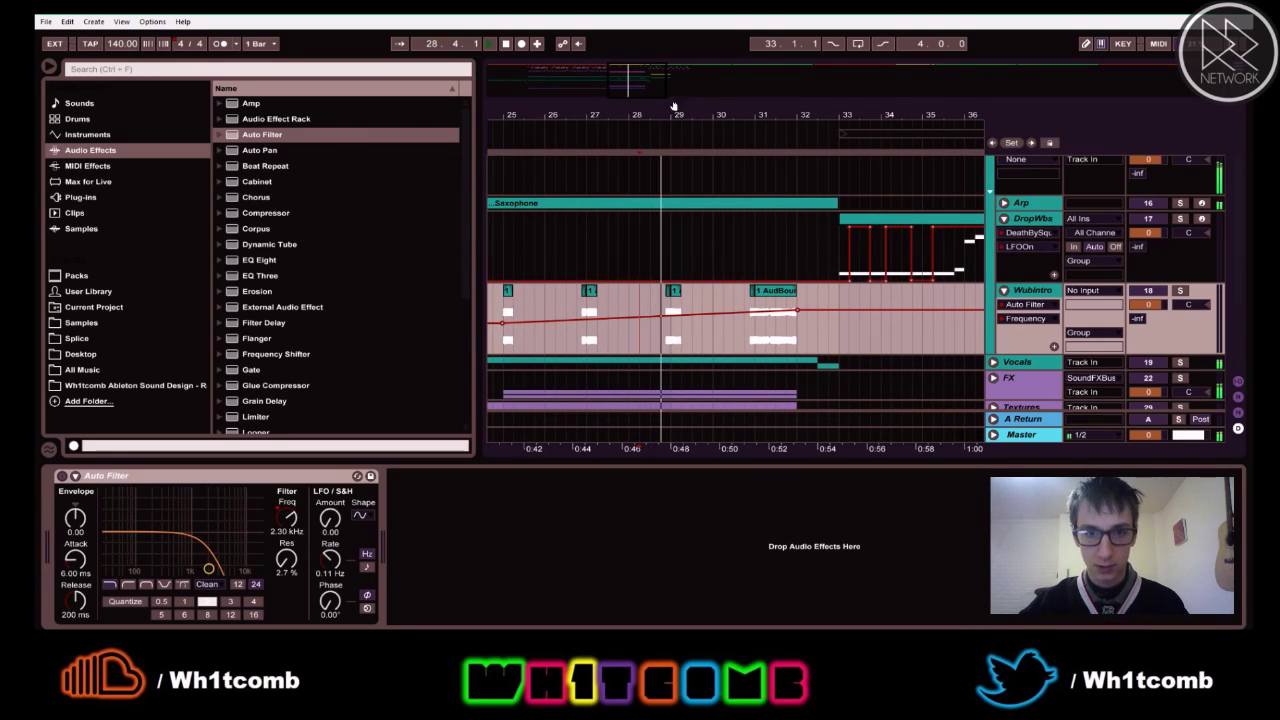
{"action": "left_click_drag", "start_coordinate": [686, 116], "coordinate": [686, 150]}
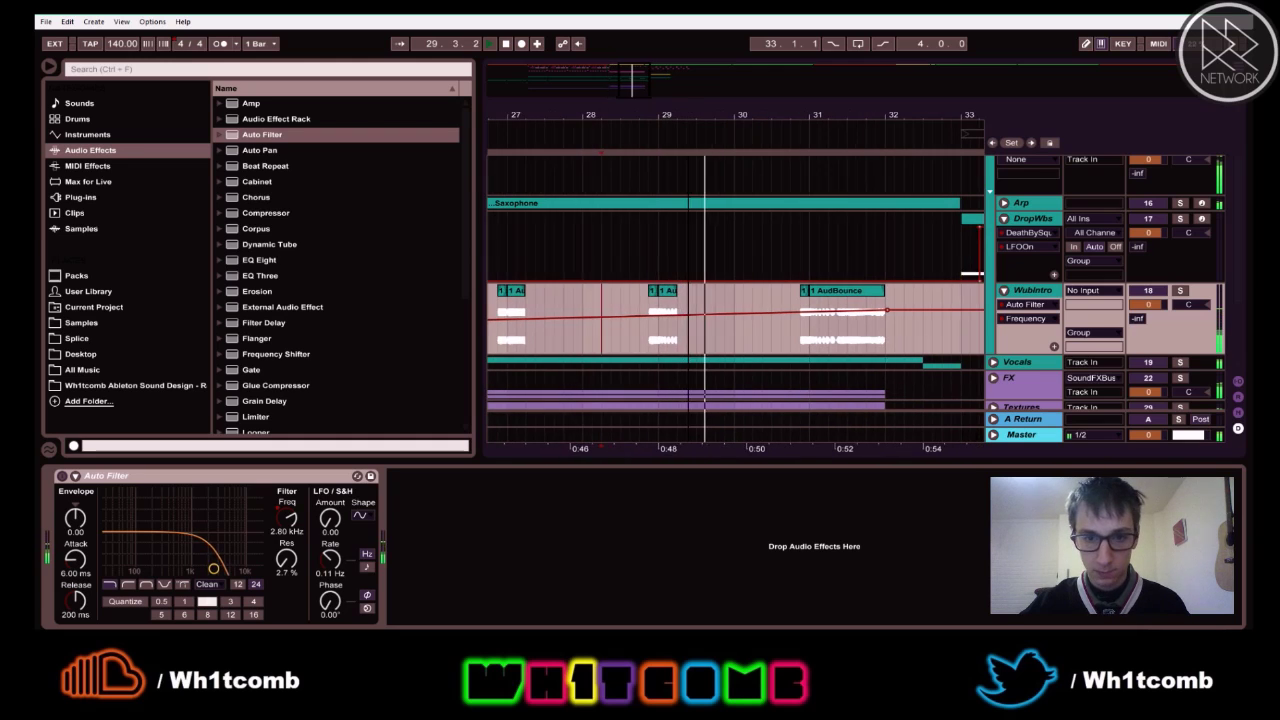
- Copy the clip pair around bar 29, paste it around bar 30 with the filter ramp kept smooth, and play
{"action": "left_click", "coordinate": [652, 294]}
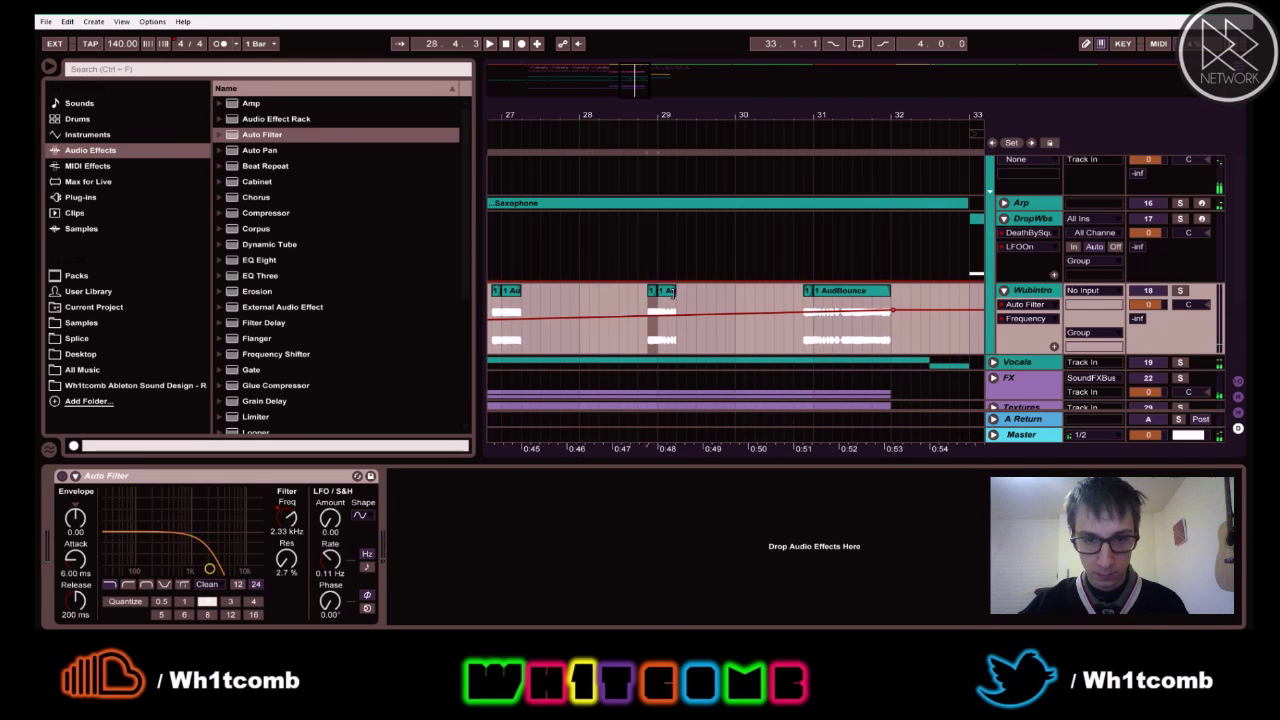
{"action": "left_click", "coordinate": [722, 294]}
{"action": "key", "text": "ctrl+v"}
{"action": "key", "text": "space"}
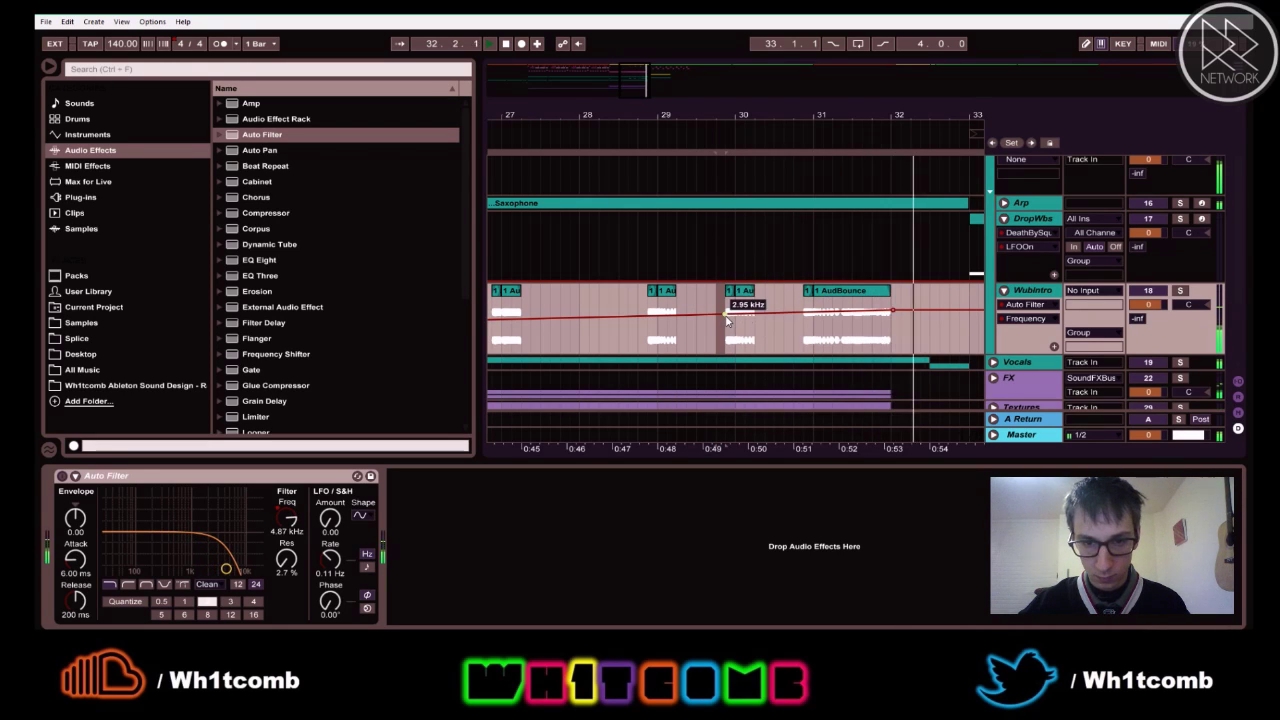
{"action": "left_click", "coordinate": [725, 332]}
{"action": "key", "text": "space"}
{"action": "key", "text": "space"}
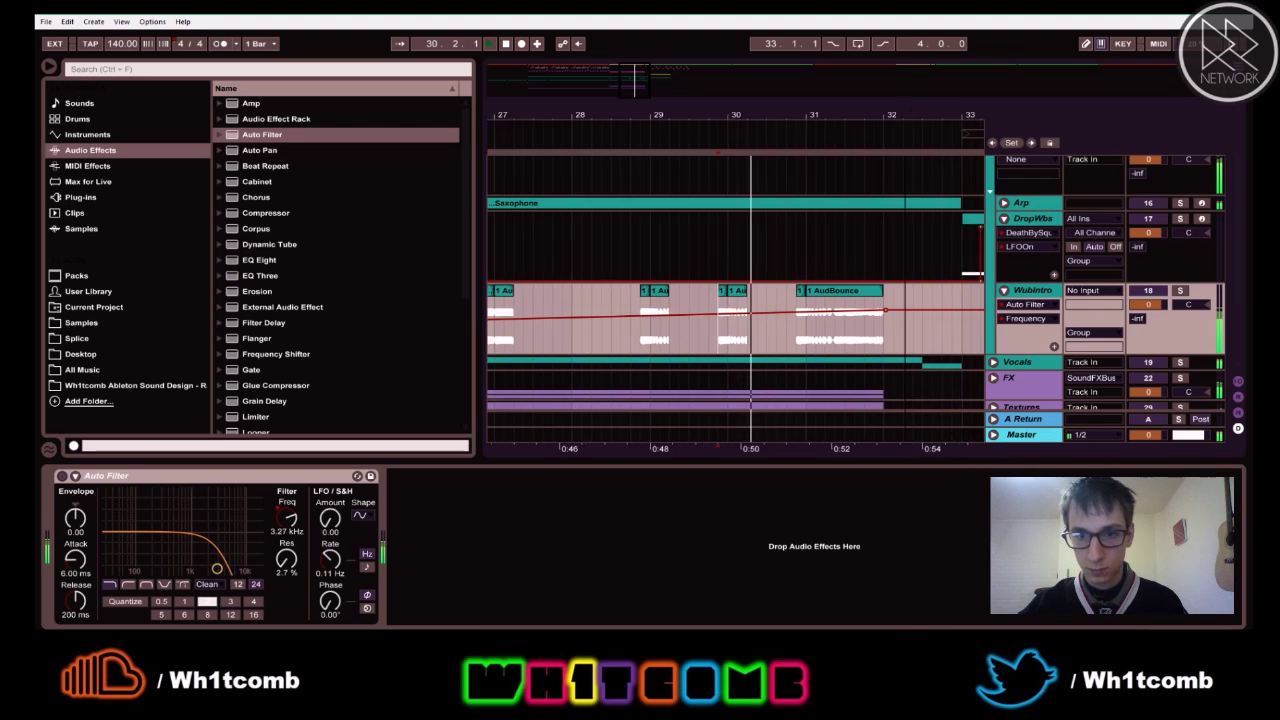
- Audition the bar 31 clips, shorten the longer one to end at about 31.2.3, and play again
{"action": "scroll", "coordinate": [886, 293], "scroll_direction": "right", "scroll_amount": 1}
{"action": "key", "text": "space"}
{"action": "key", "text": "space"}
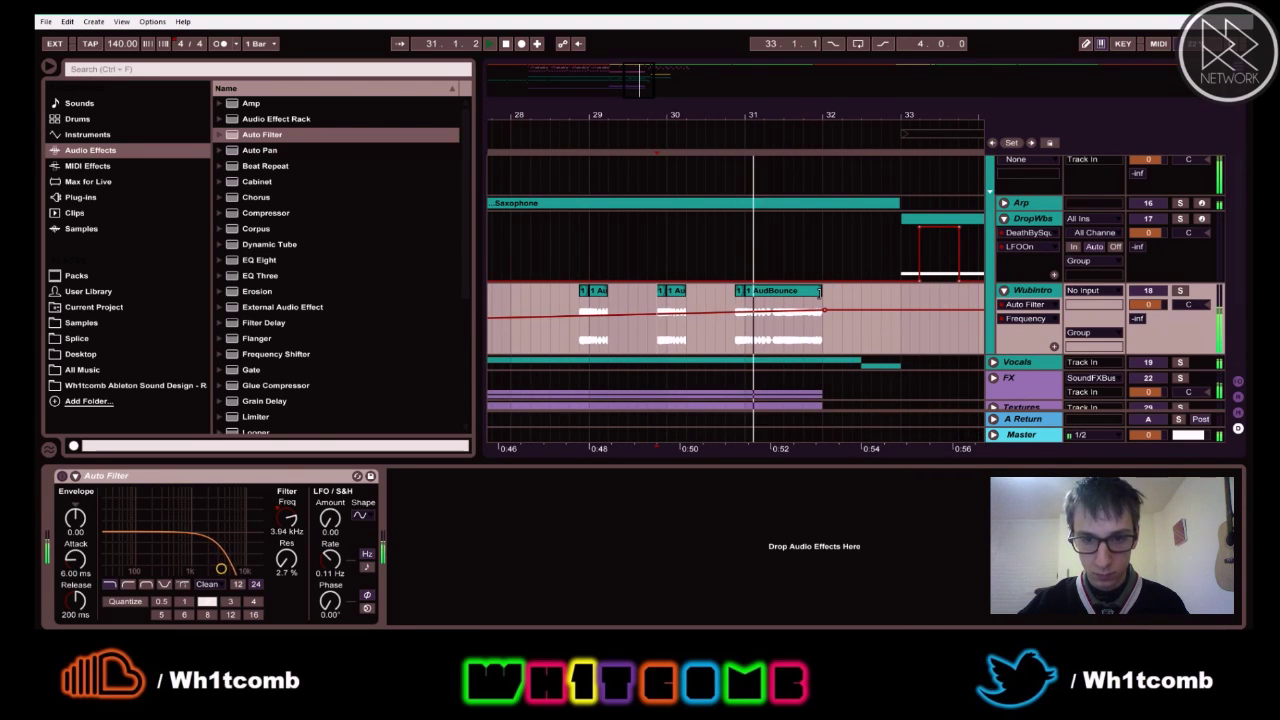
{"action": "key", "text": "space"}
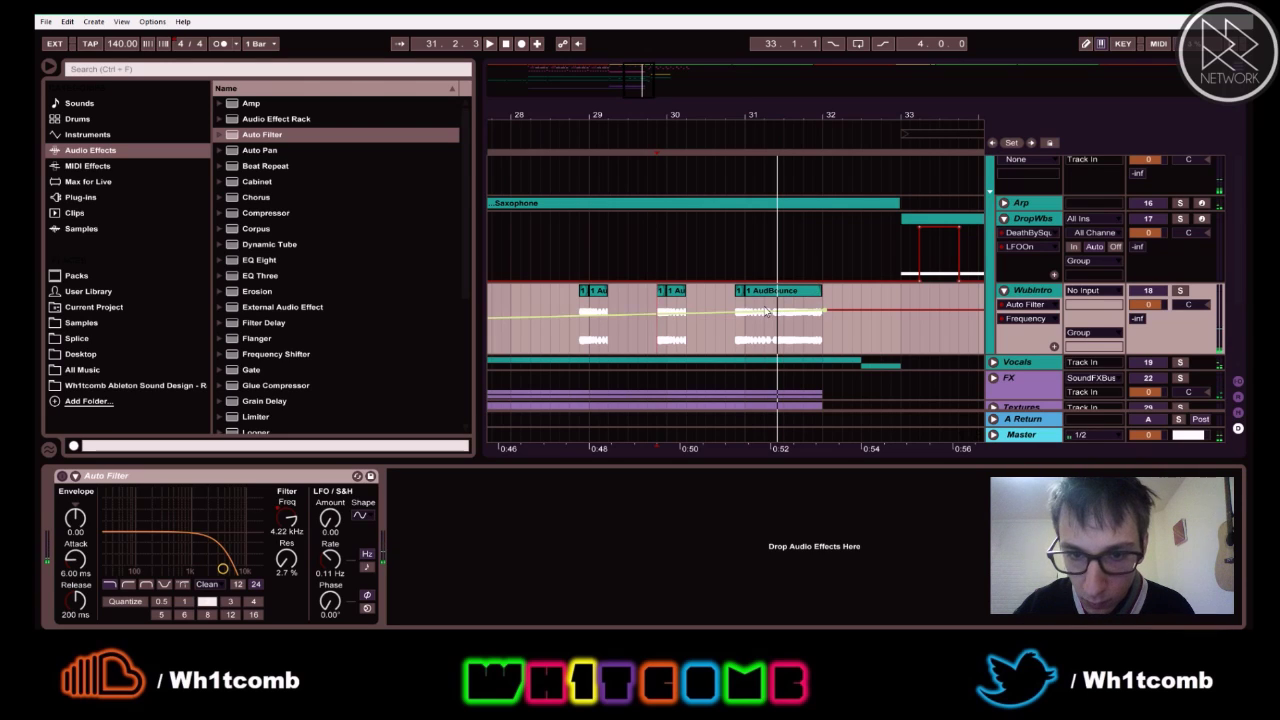
{"action": "key", "text": "space"}
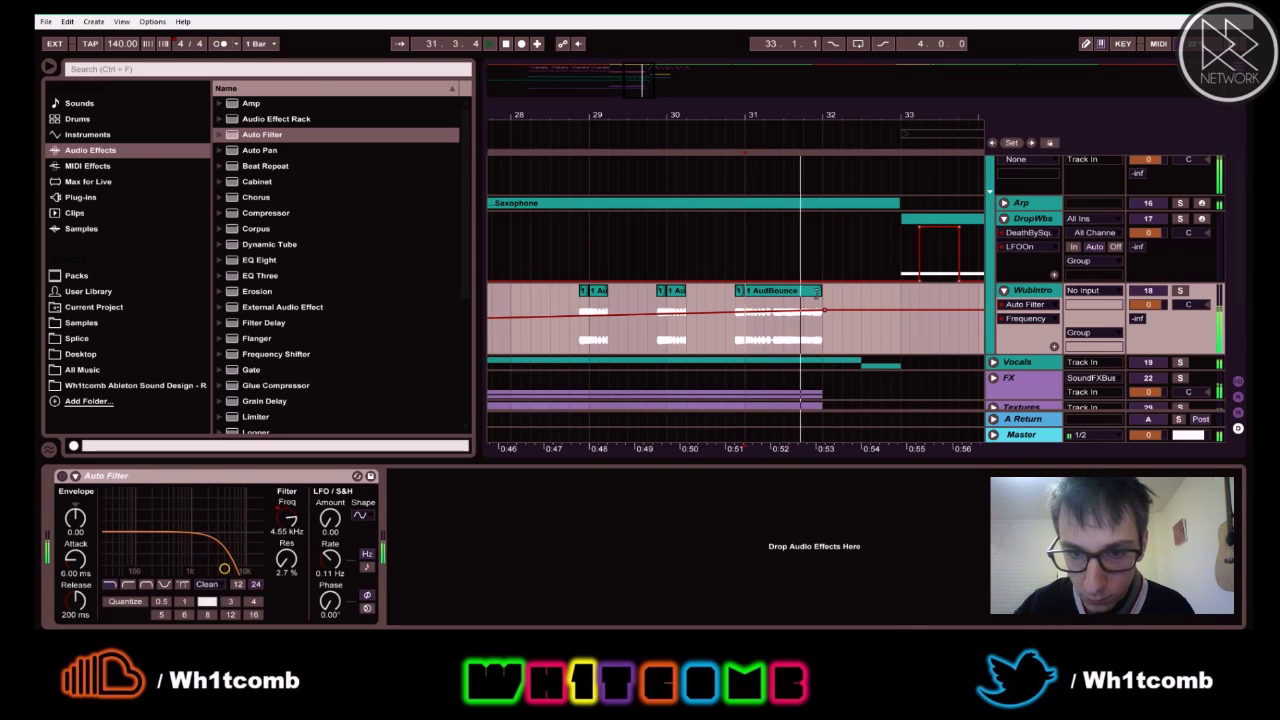
{"action": "key", "text": "space"}
{"action": "left_click_drag", "start_coordinate": [816, 290], "coordinate": [773, 298]}
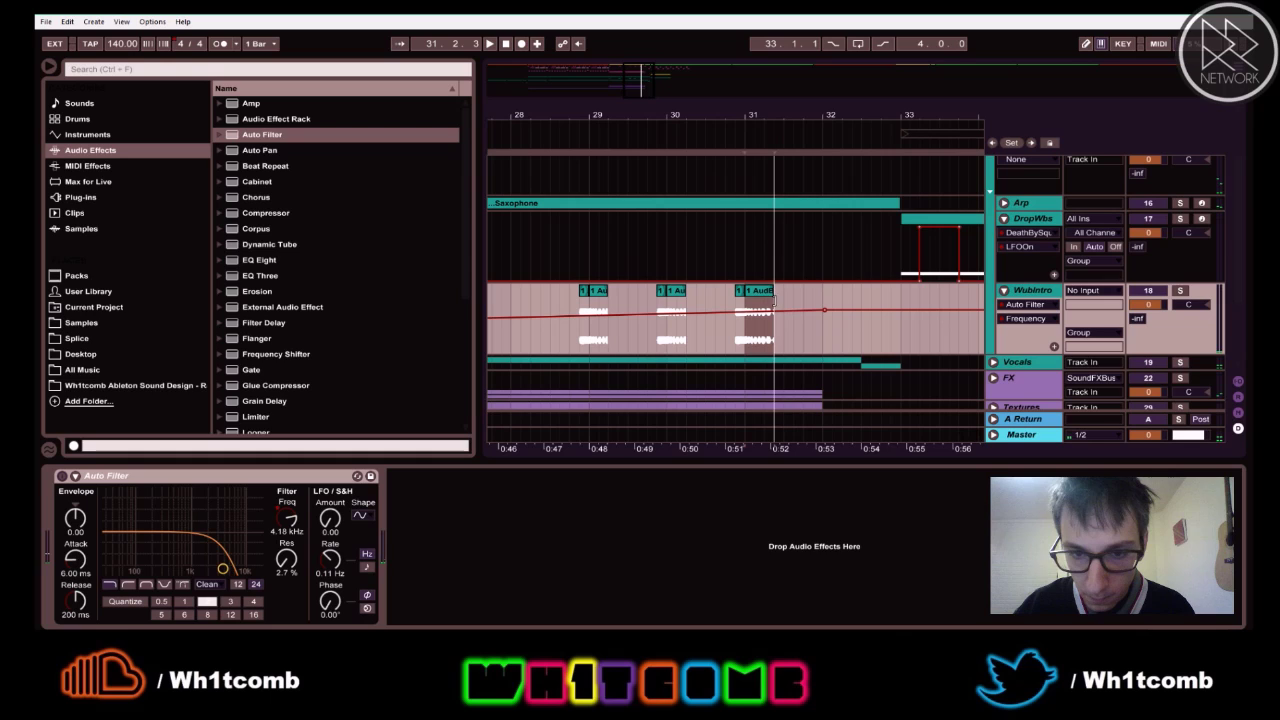
{"action": "key", "text": "space"}
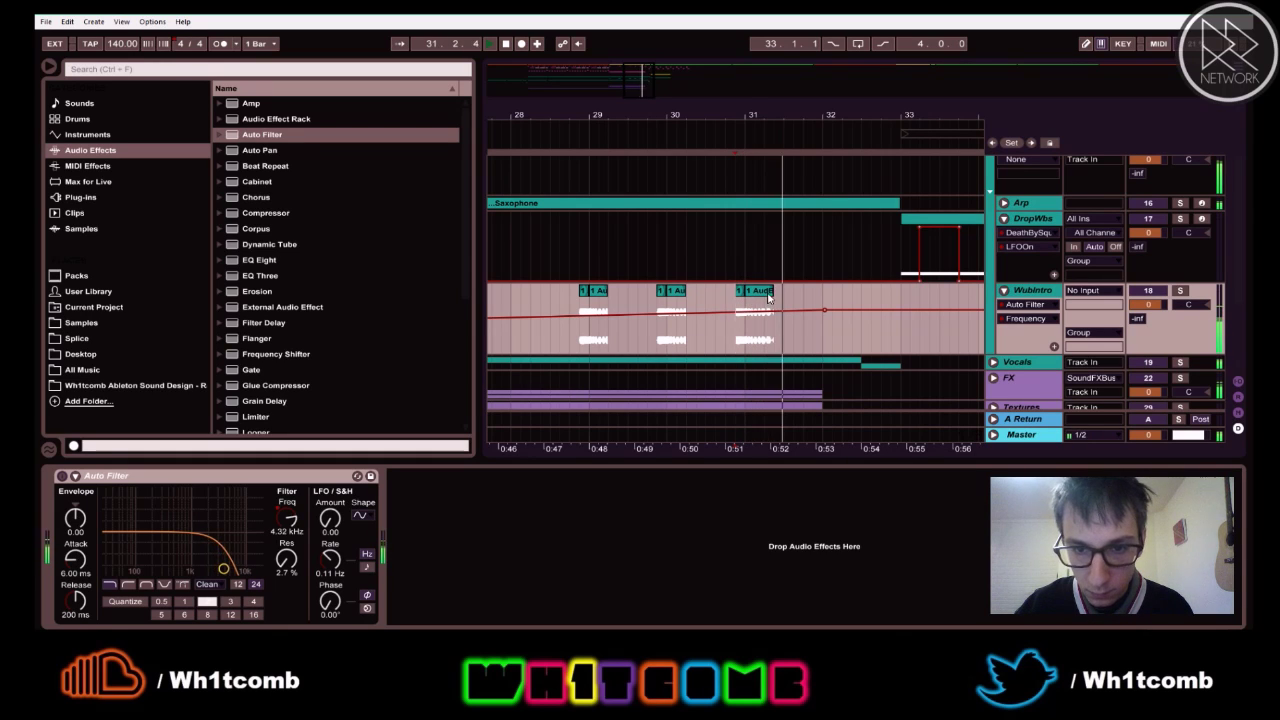
{"action": "key", "text": "space"}
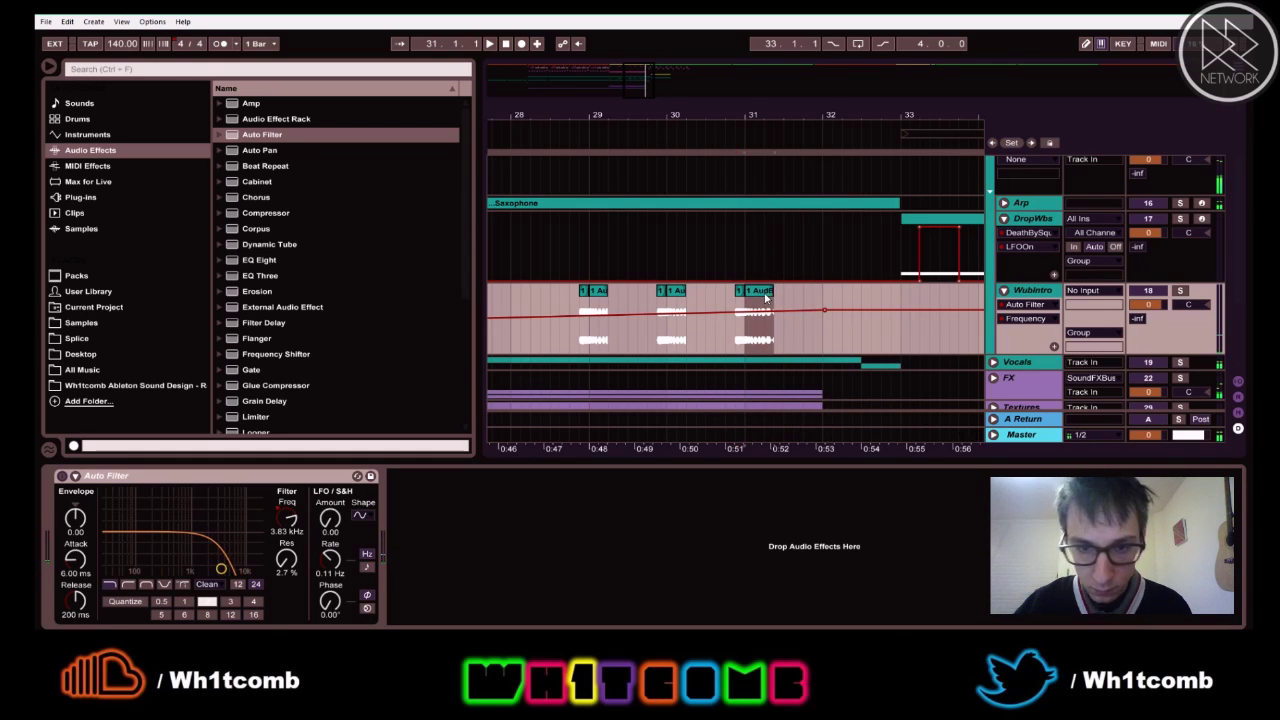
- Copy the shortened bar 31 clip to bar 32, extend its end to about 33.2.1, and play
{"action": "left_click", "coordinate": [828, 303]}
{"action": "key", "text": "ctrl+v"}
{"action": "key", "text": "space"}
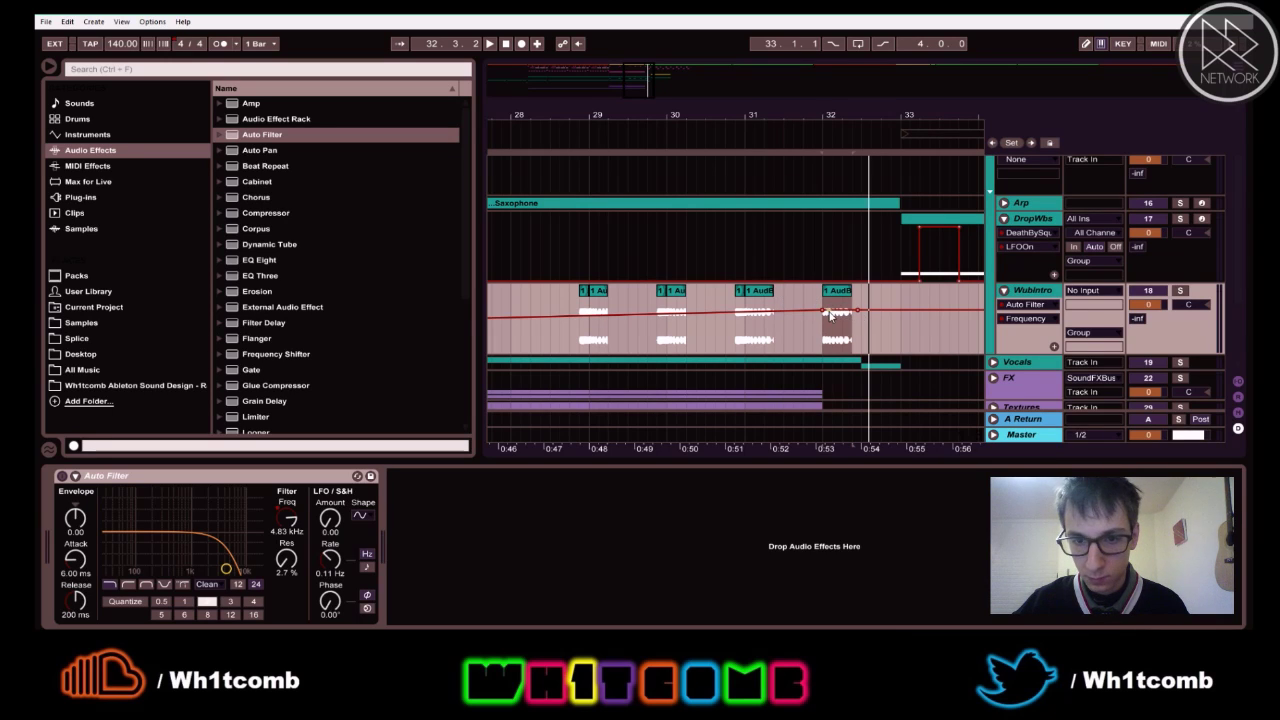
{"action": "left_click", "coordinate": [825, 312]}
{"action": "left_click_drag", "start_coordinate": [851, 296], "coordinate": [888, 291]}
{"action": "key", "text": "space"}
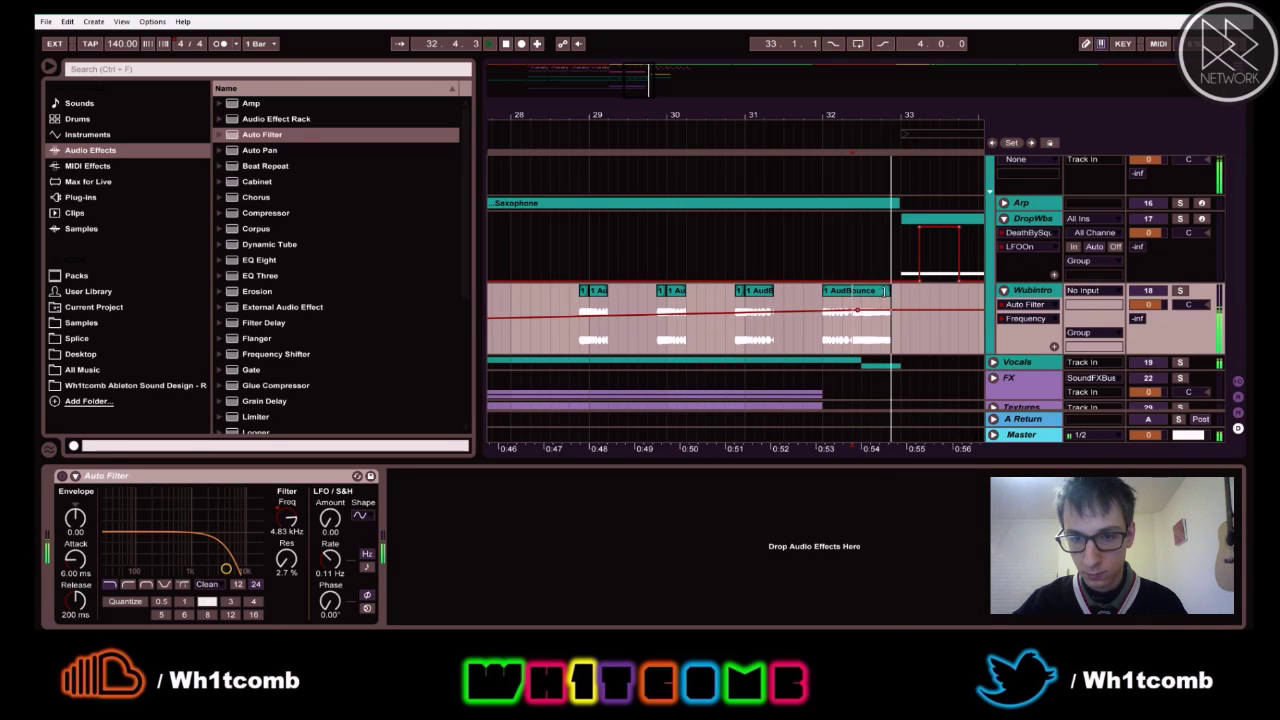
{"action": "key", "text": "space"}
{"action": "left_click_drag", "start_coordinate": [890, 292], "coordinate": [920, 294]}
{"action": "key", "text": "space"}
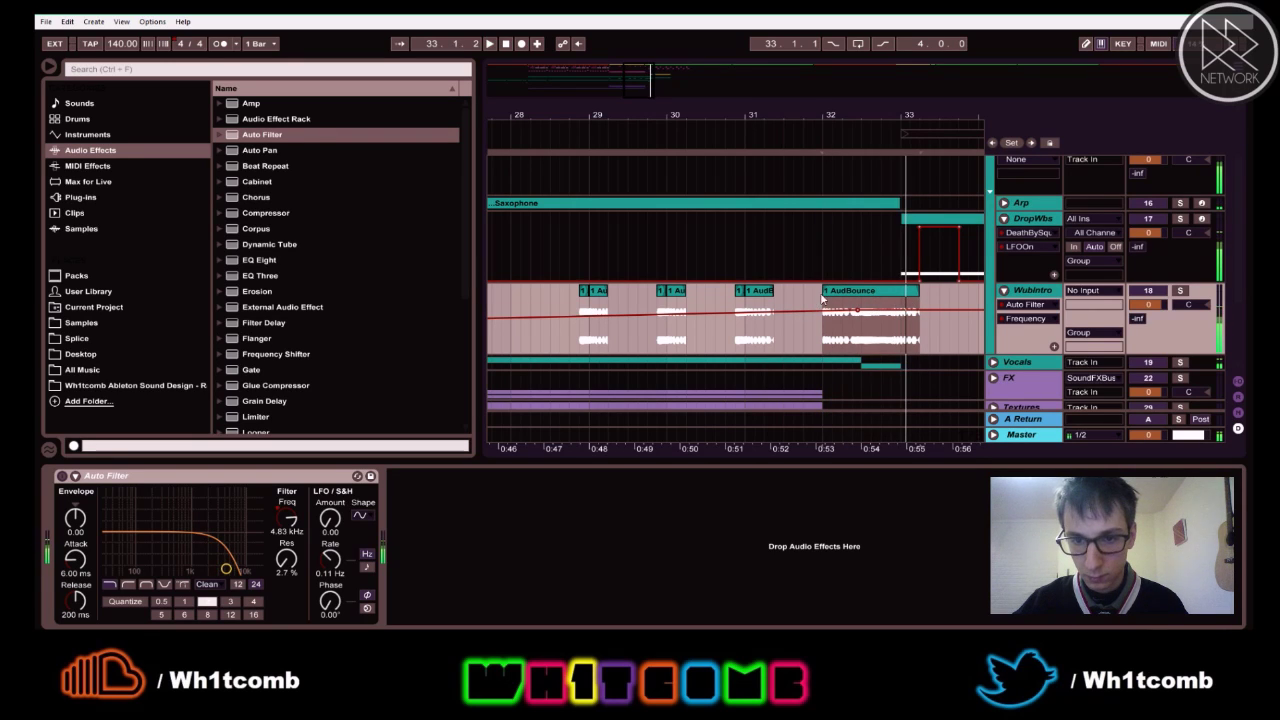
- Adjust the bar 32 clip so it starts half a beat before bar 32 and ends at bar 33, then play
{"action": "left_click_drag", "start_coordinate": [823, 291], "coordinate": [840, 298]}
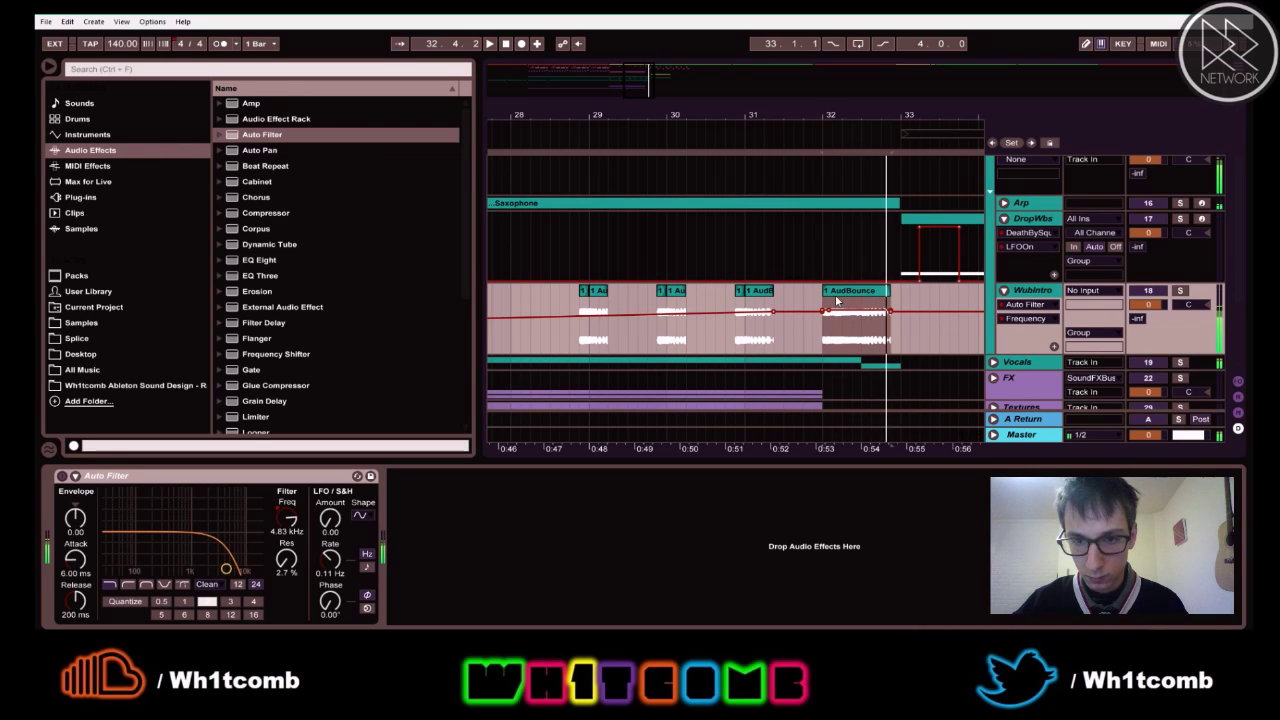
{"action": "mouse_move", "coordinate": [822, 292]}
{"action": "left_mouse_down"}
{"action": "mouse_move", "coordinate": [847, 300]}
{"action": "mouse_move", "coordinate": [813, 292]}
{"action": "left_mouse_up"}
{"action": "key", "text": "space"}
{"action": "key", "text": "space"}
{"action": "key", "text": "space"}
{"action": "left_click", "coordinate": [817, 339]}
{"action": "key", "text": "space"}
{"action": "key", "text": "space"}
- Solo the WubIntro track, play from bar 30, and remove the stray filter frequency breakpoint just after bar 32
{"action": "key", "text": "s"}
{"action": "left_click", "coordinate": [682, 288]}
{"action": "key", "text": "space"}
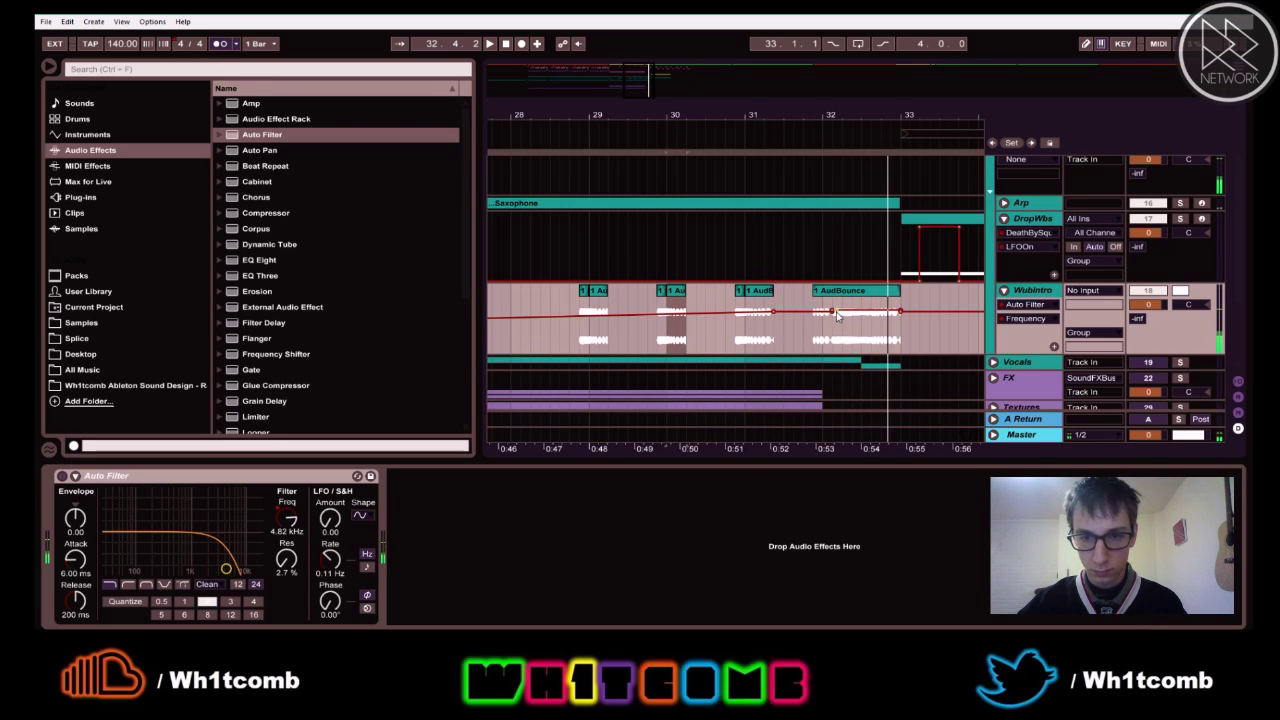
{"action": "left_click_drag", "start_coordinate": [834, 313], "coordinate": [834, 317]}
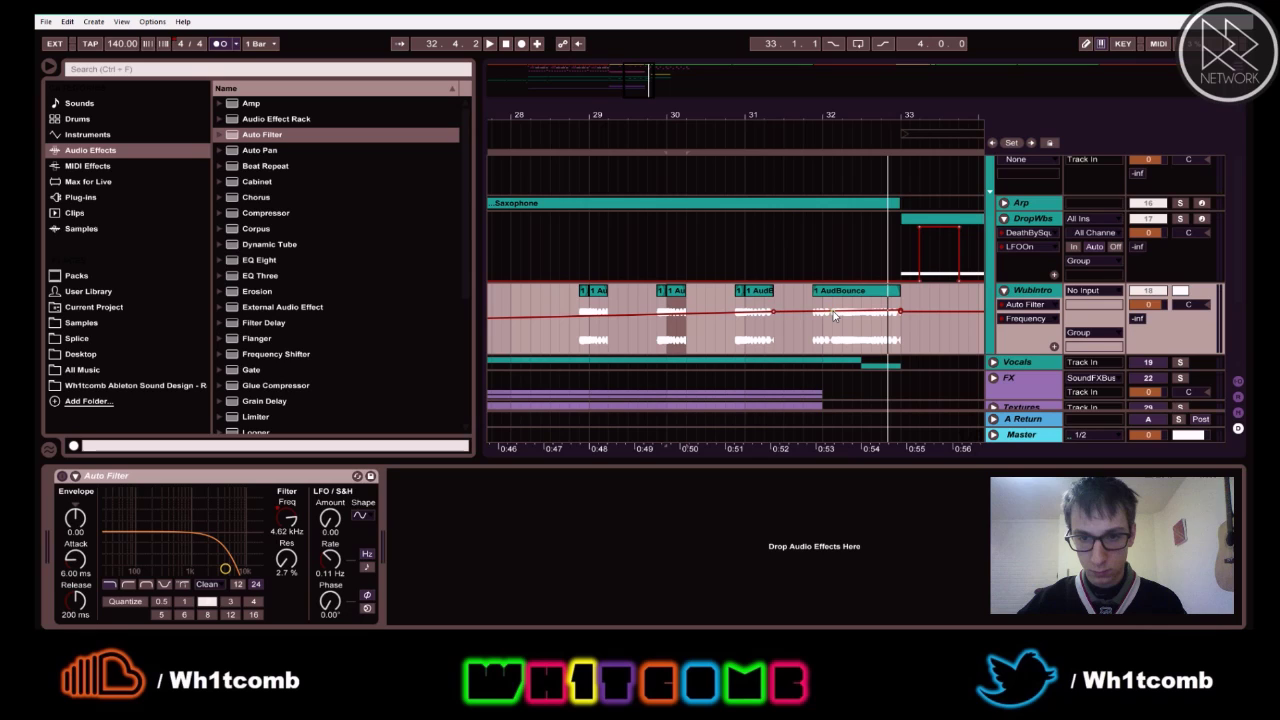
- Replace the bar 32 clip on WubIntro with a duplicate of the longer bar 31 clip, extend it to bar 33, and play
{"action": "left_click", "coordinate": [775, 315]}
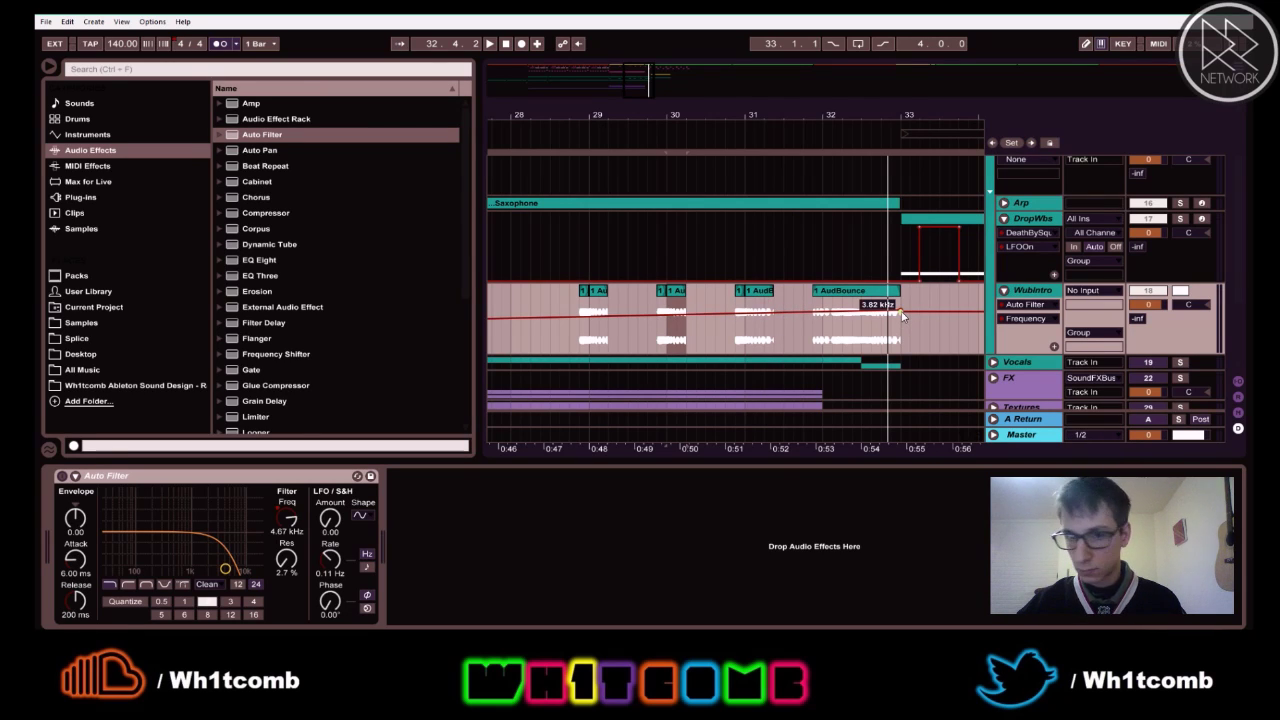
{"action": "left_click", "coordinate": [825, 296]}
{"action": "key", "text": "Delete"}
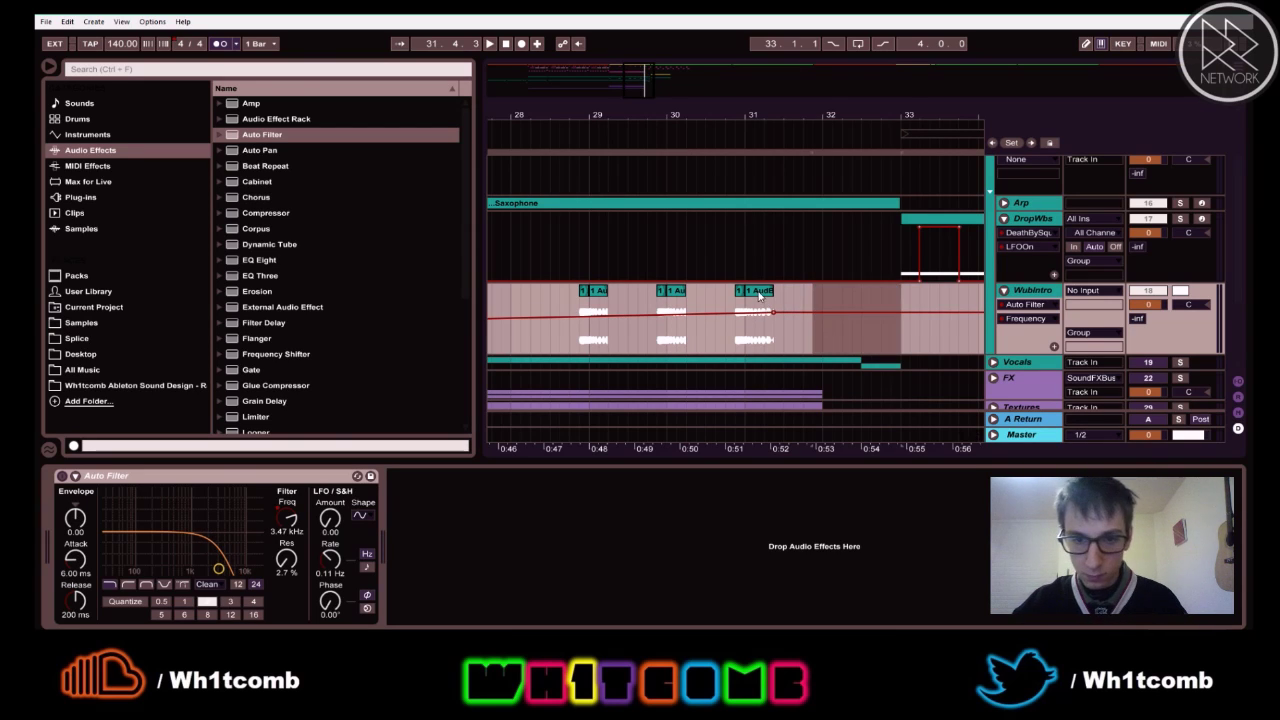
{"action": "left_click", "coordinate": [764, 295]}
{"action": "key", "text": "ctrl+d"}
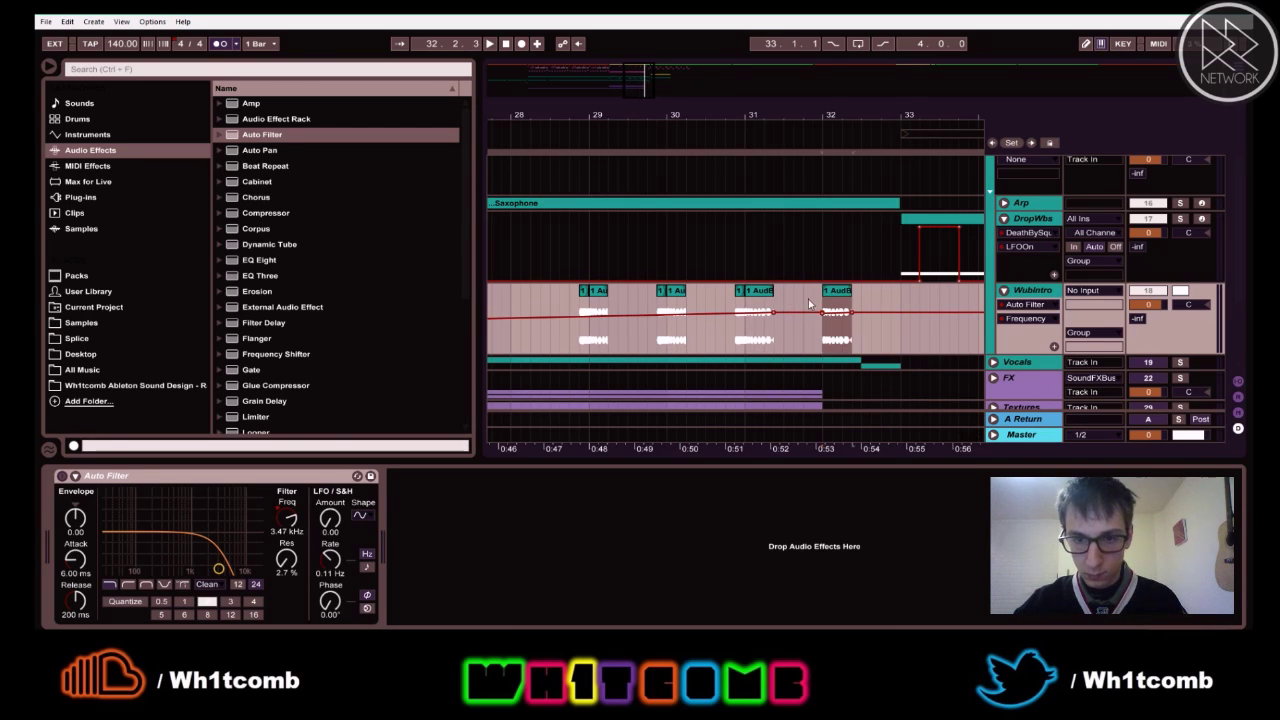
{"action": "key", "text": "space"}
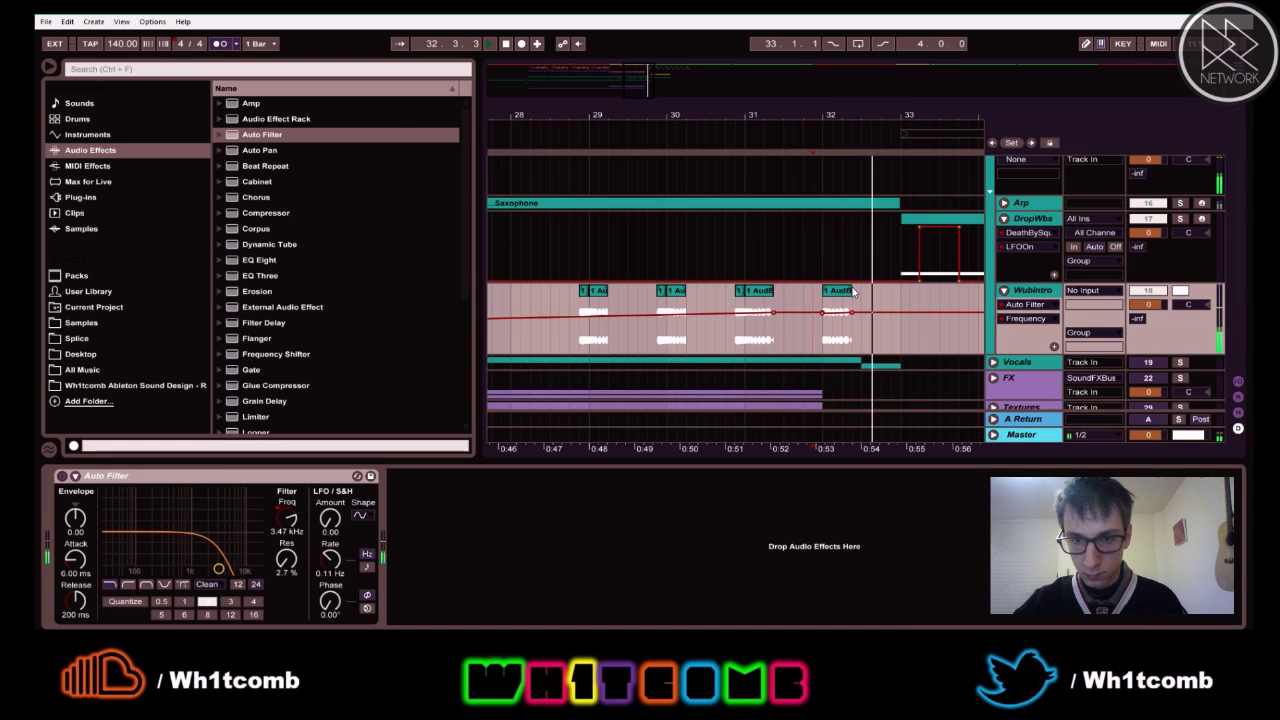
{"action": "left_click_drag", "start_coordinate": [854, 295], "coordinate": [900, 292]}
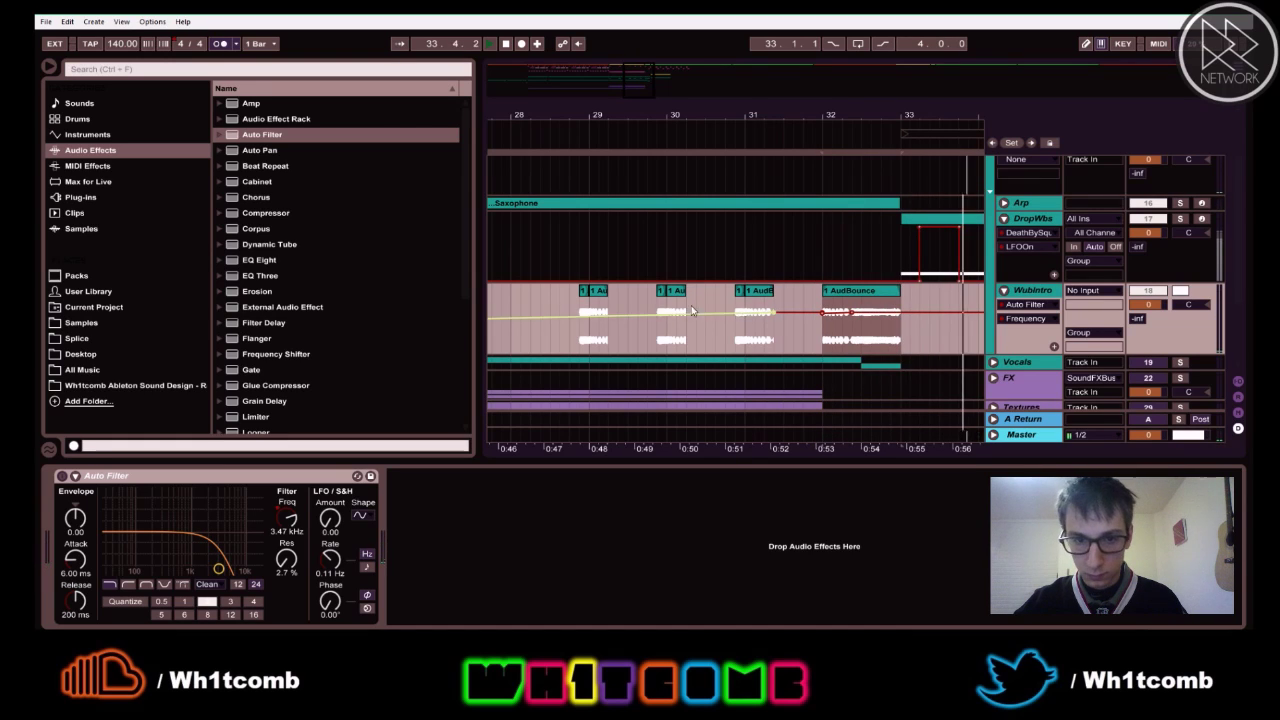
- Replace the bar 32 clip with a copy of the short clip just before bar 31, extend it to bar 33, and play
{"action": "left_click", "coordinate": [743, 291]}
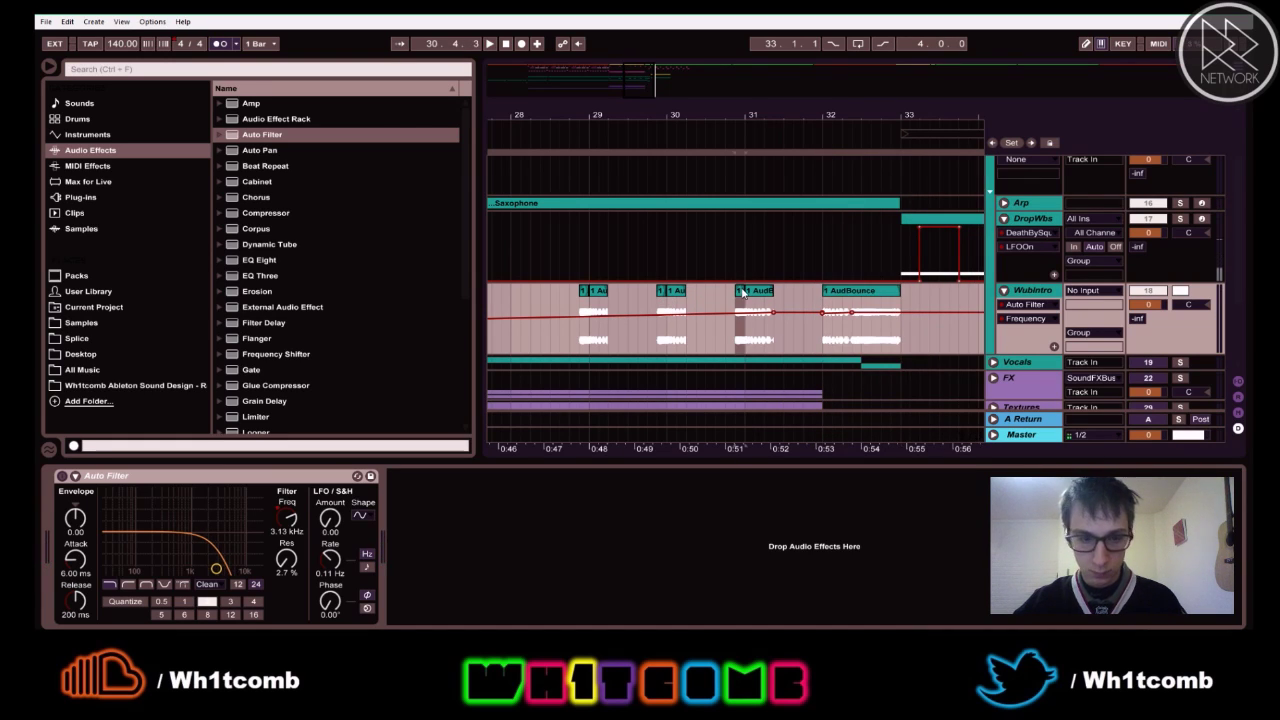
{"action": "left_click", "coordinate": [866, 296]}
{"action": "key", "text": "Delete"}
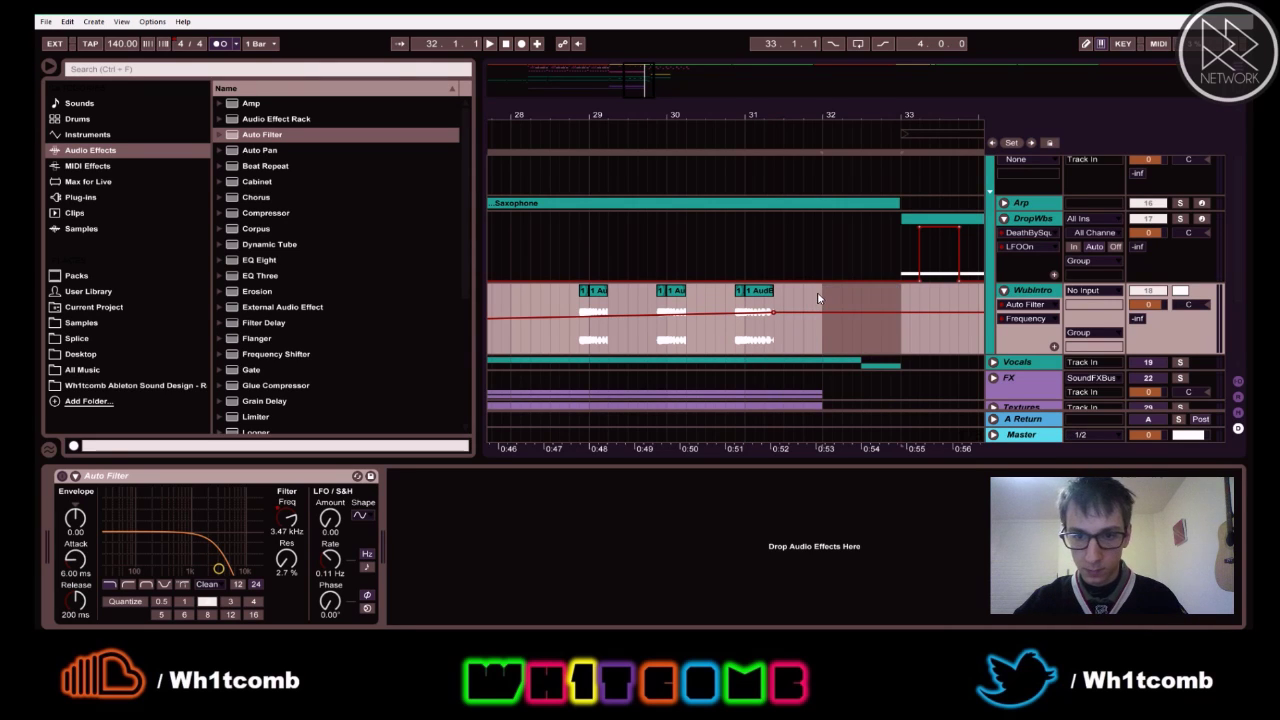
{"action": "left_click", "coordinate": [822, 297]}
{"action": "key", "text": "ctrl+v"}
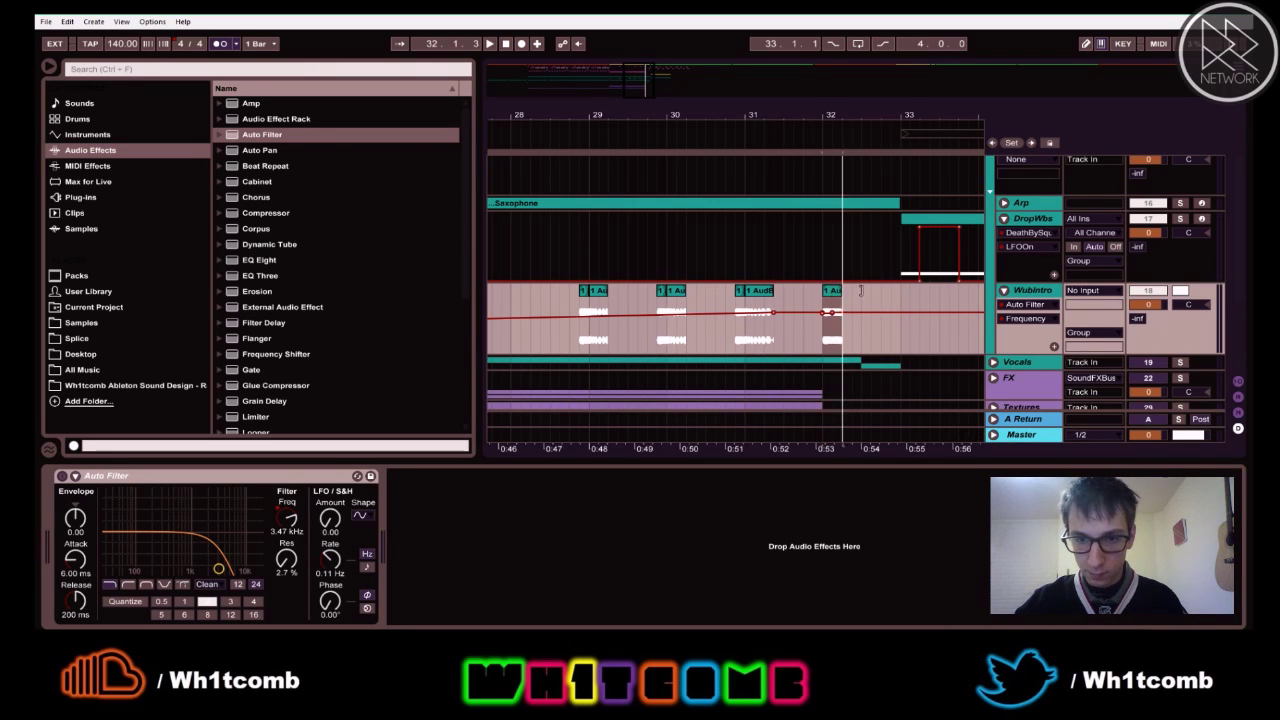
{"action": "key", "text": "space"}
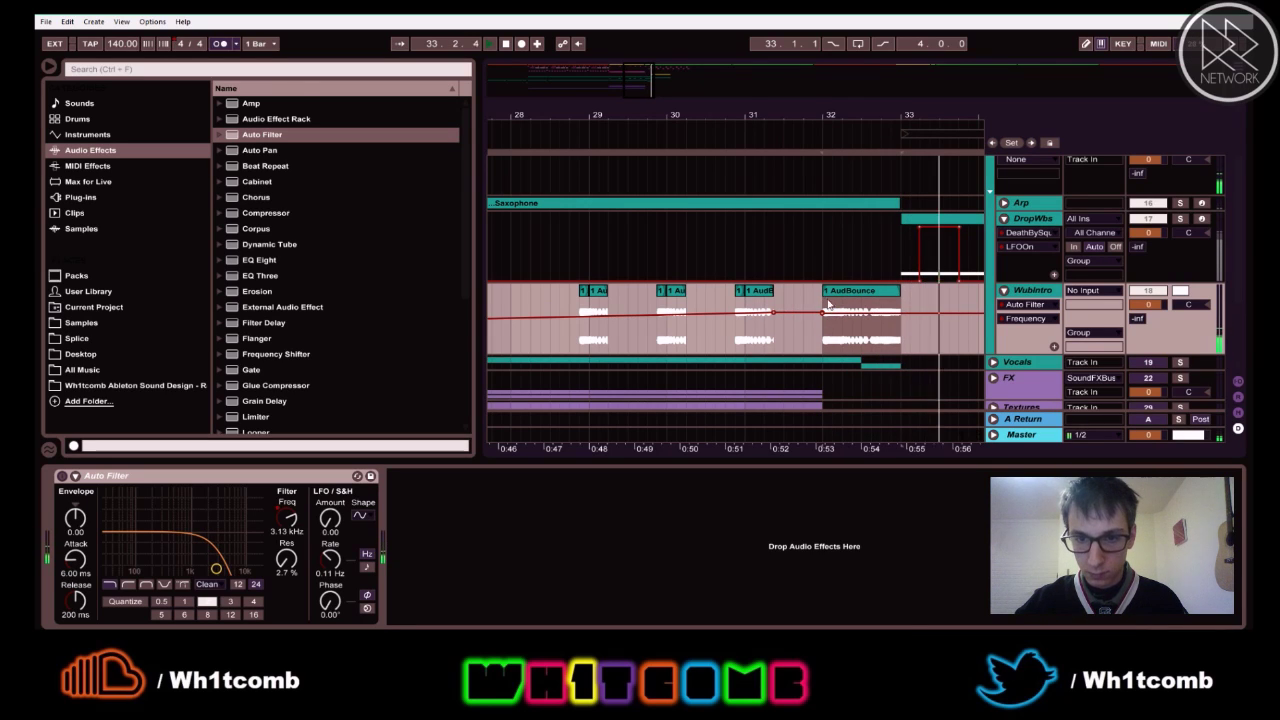
- Unsolo the WubIntro track, play from bar 32, and shorten the bar 32 clip to end at about 32.3
{"action": "left_click", "coordinate": [1178, 292]}
{"action": "key", "text": "space"}
{"action": "key", "text": "space"}
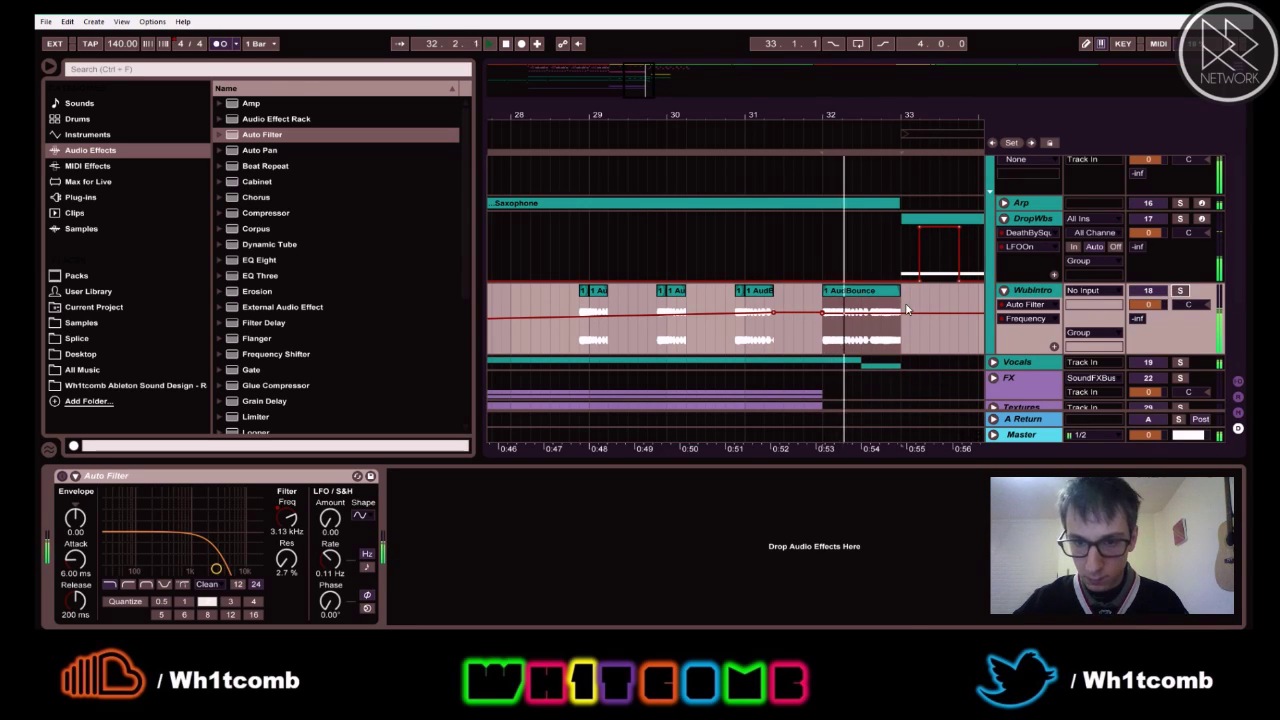
{"action": "left_click_drag", "start_coordinate": [898, 292], "coordinate": [858, 302]}
- Clear the extra filter frequency breakpoints around bars 31 and 32 so the rising sweep ends at about 32.3
{"action": "mouse_move", "coordinate": [822, 318]}
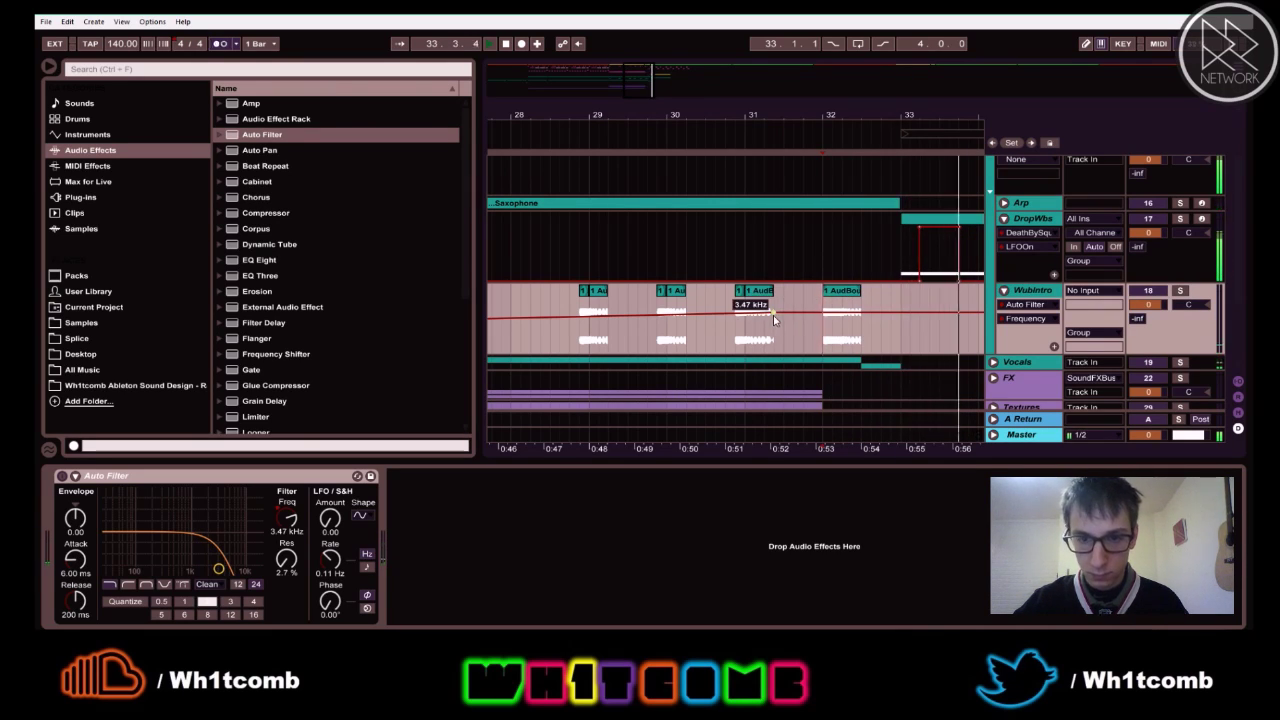
{"action": "left_click", "coordinate": [773, 315]}
{"action": "left_click_drag", "start_coordinate": [786, 323], "coordinate": [861, 315]}
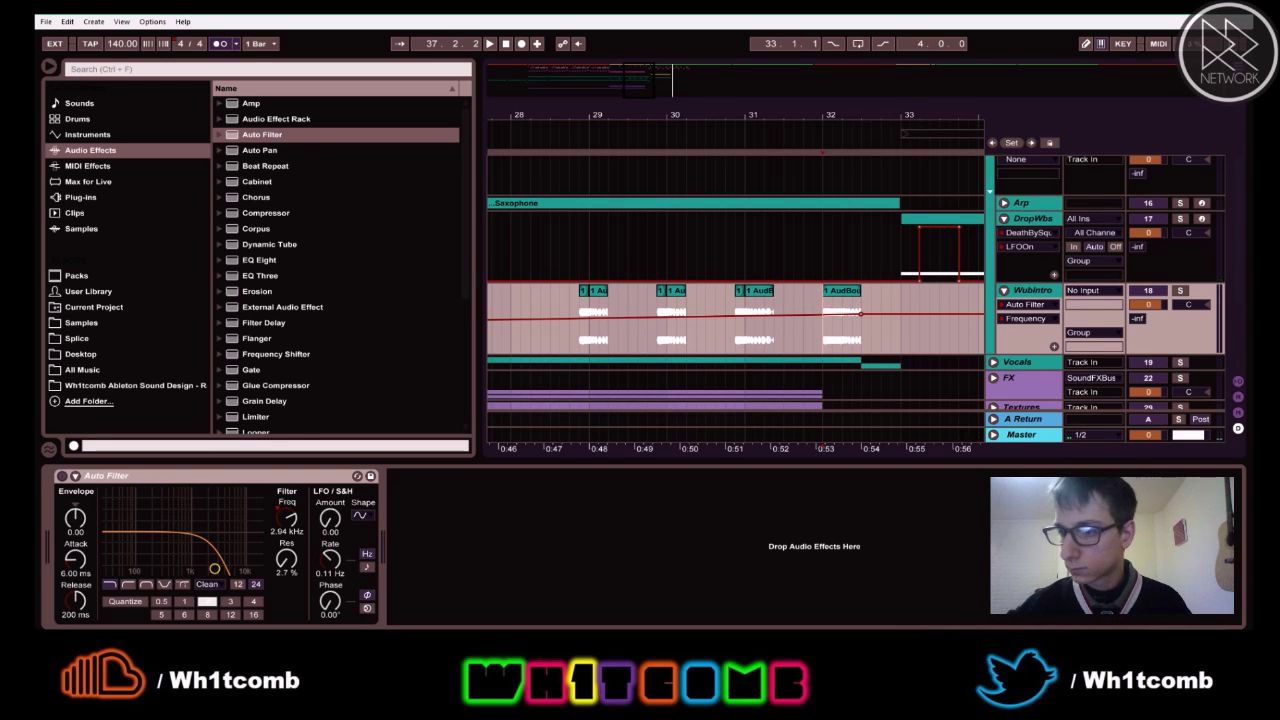
- Fold the WubIntro track, play the arrangement from about bar 23, and restart playback from the beginning
{"action": "left_click_drag", "start_coordinate": [632, 99], "coordinate": [632, 62]}
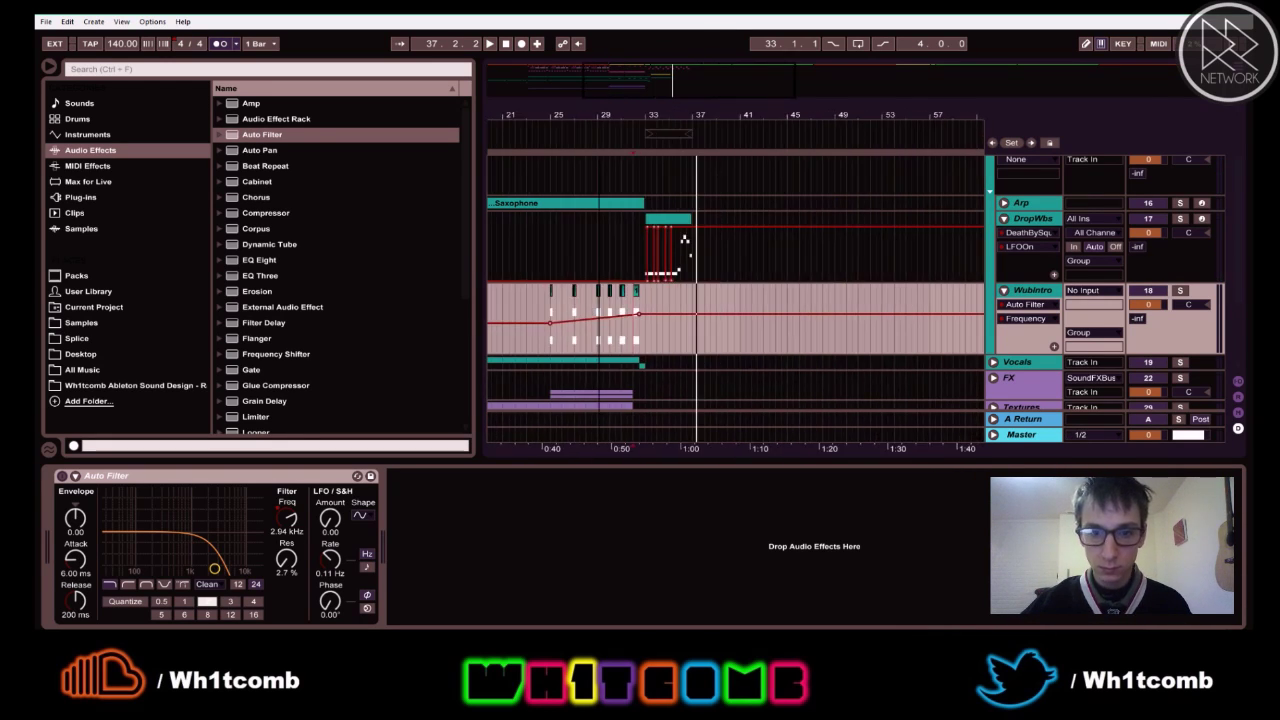
{"action": "left_click", "coordinate": [1004, 291]}
{"action": "left_click", "coordinate": [533, 291]}
{"action": "key", "text": "space"}
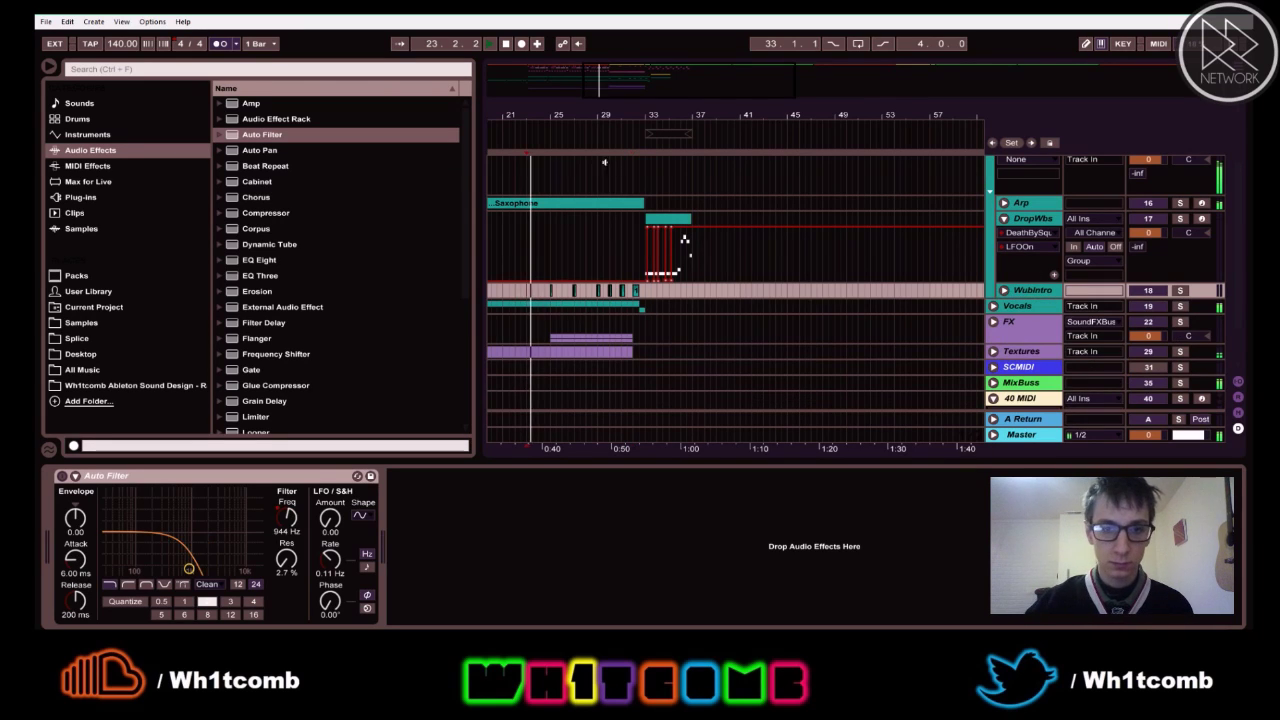
{"action": "left_click", "coordinate": [491, 46]}
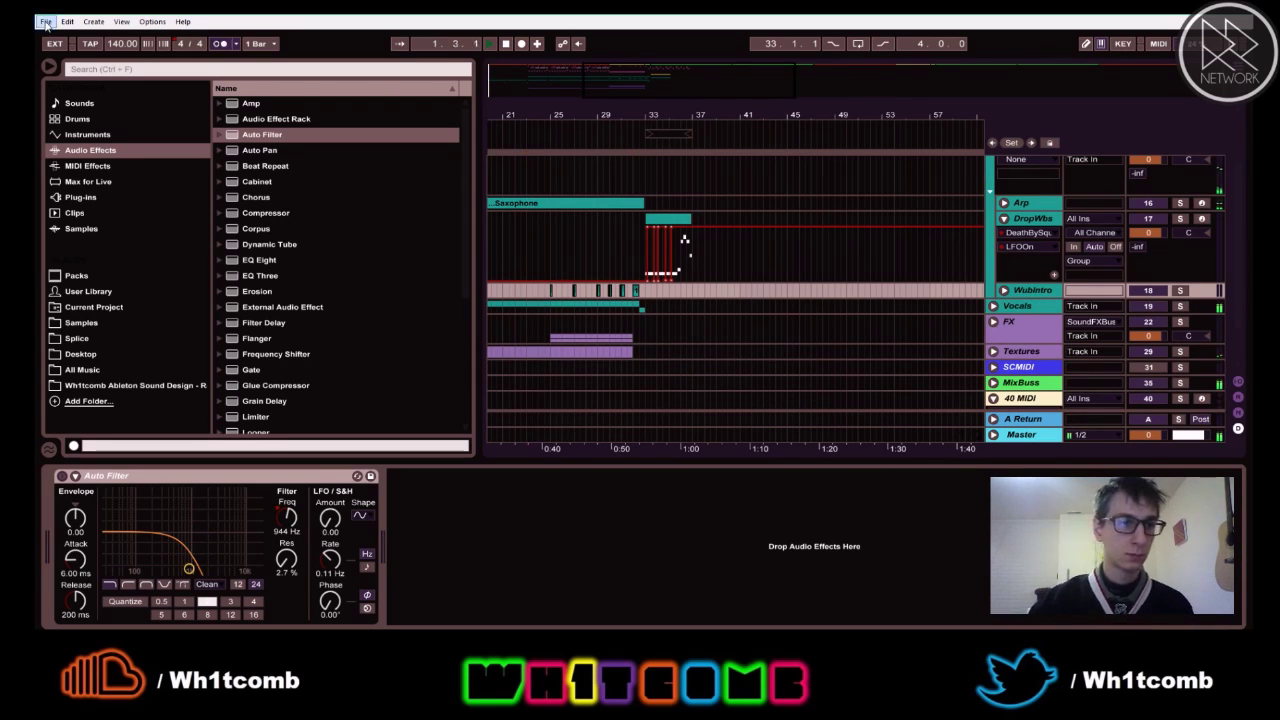
- Save the Live Set as a new version named 03.04.16 Mr.Sandman
{"action": "left_click", "coordinate": [45, 22]}
{"action": "left_click", "coordinate": [213, 63]}
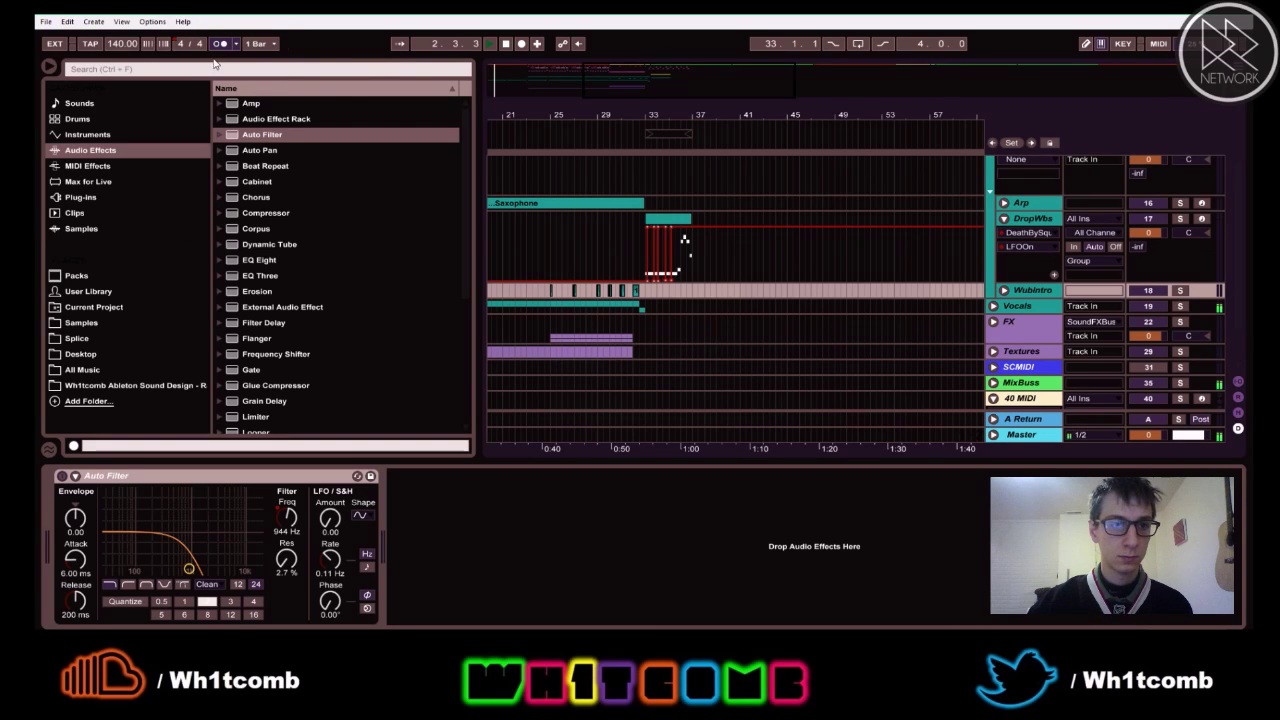
{"action": "left_click", "coordinate": [42, 22]}
{"action": "left_click", "coordinate": [70, 149]}
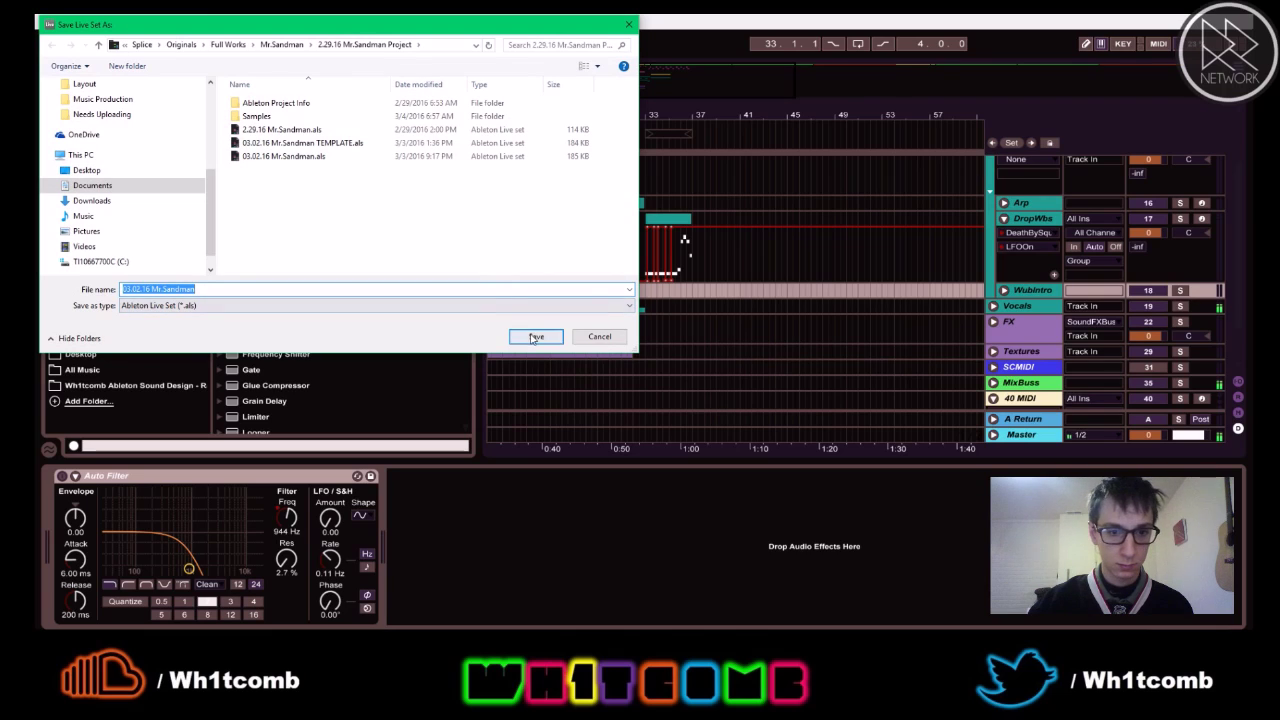
{"action": "left_click", "coordinate": [140, 289]}
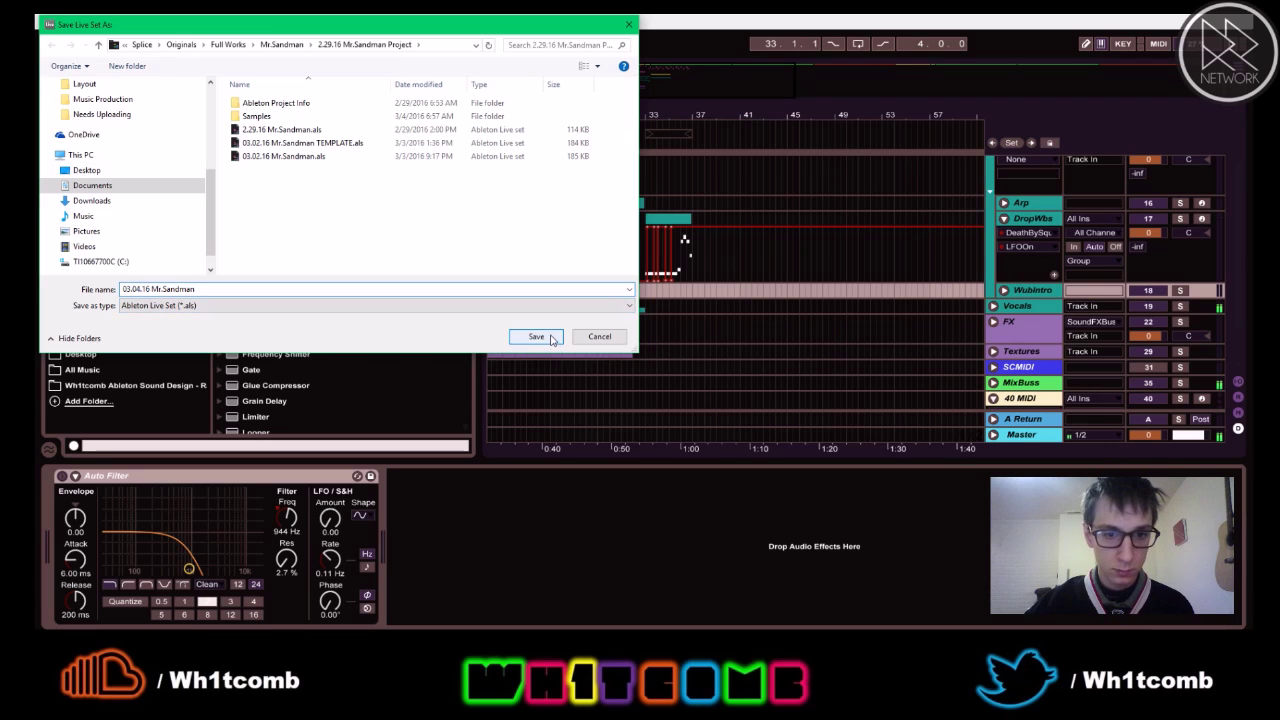
{"action": "key", "text": "Return"}
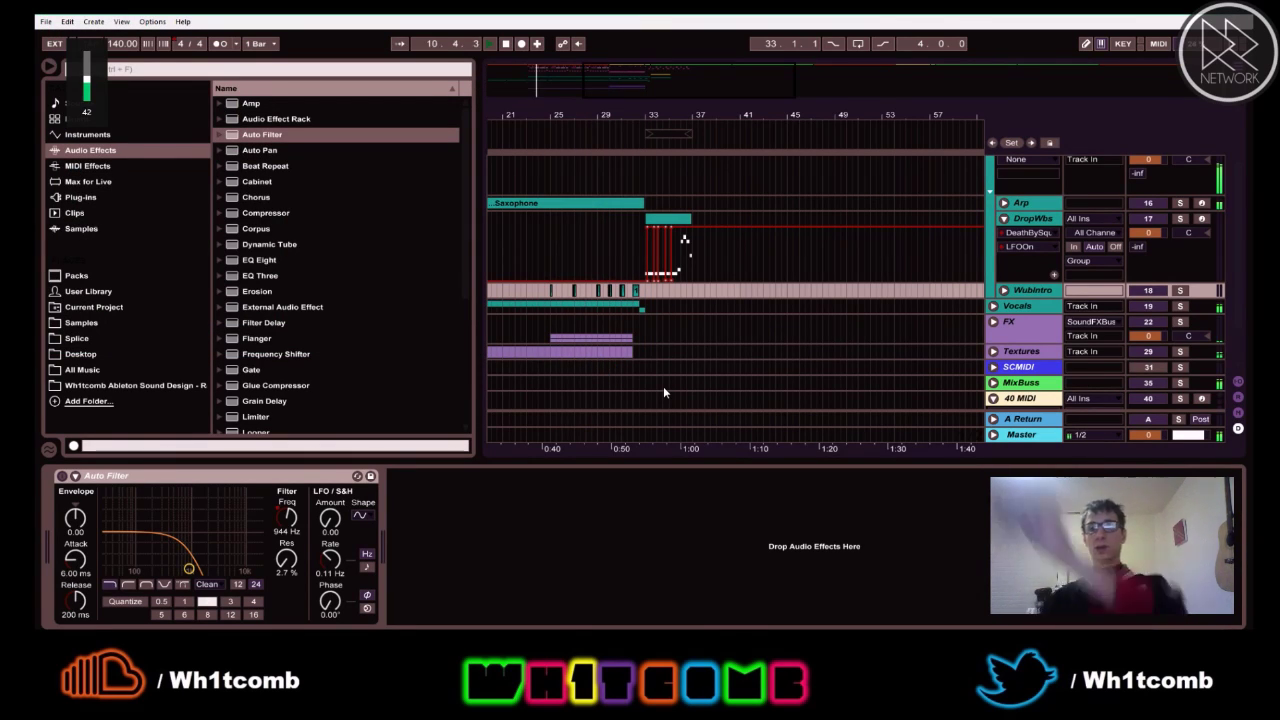
- Fold the Mids/Basses group and show more of the arrangement around the build and drop
{"action": "scroll", "coordinate": [1088, 257], "scroll_direction": "up", "scroll_amount": 2}
{"action": "scroll", "coordinate": [1088, 257], "scroll_direction": "up", "scroll_amount": 1}
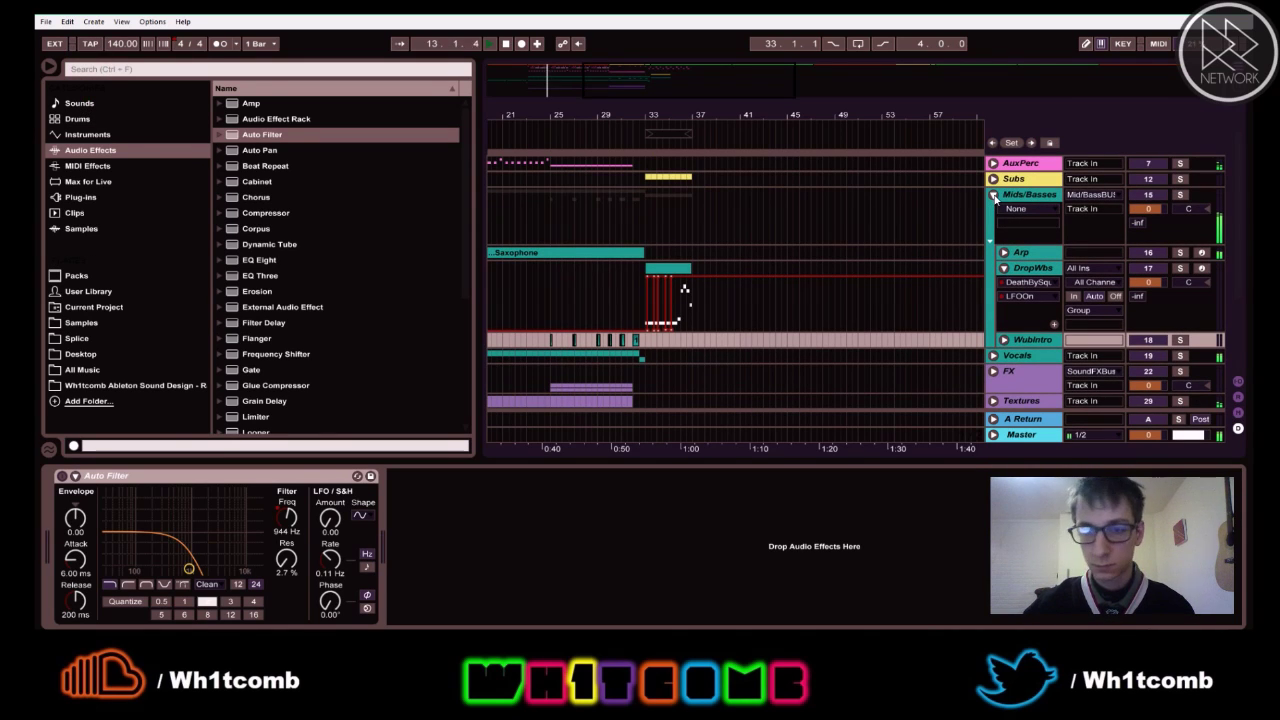
{"action": "left_click", "coordinate": [994, 195]}
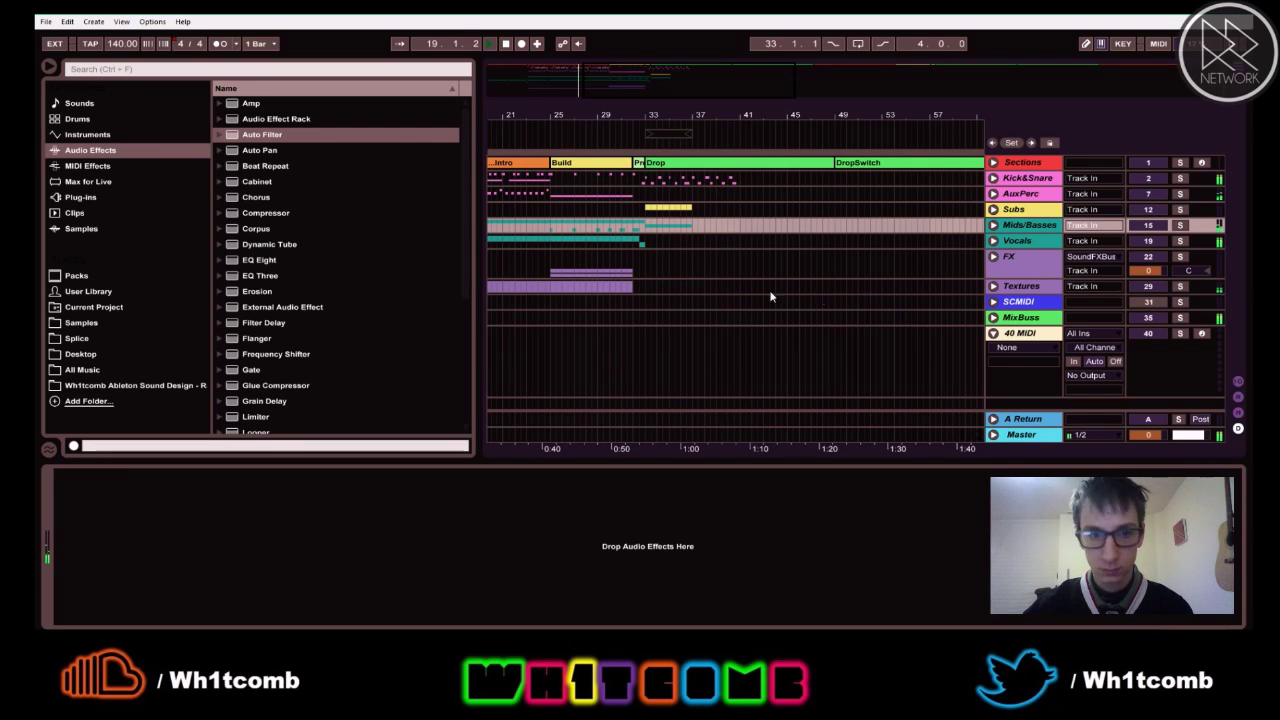
{"action": "left_click_drag", "start_coordinate": [663, 96], "coordinate": [615, 96]}
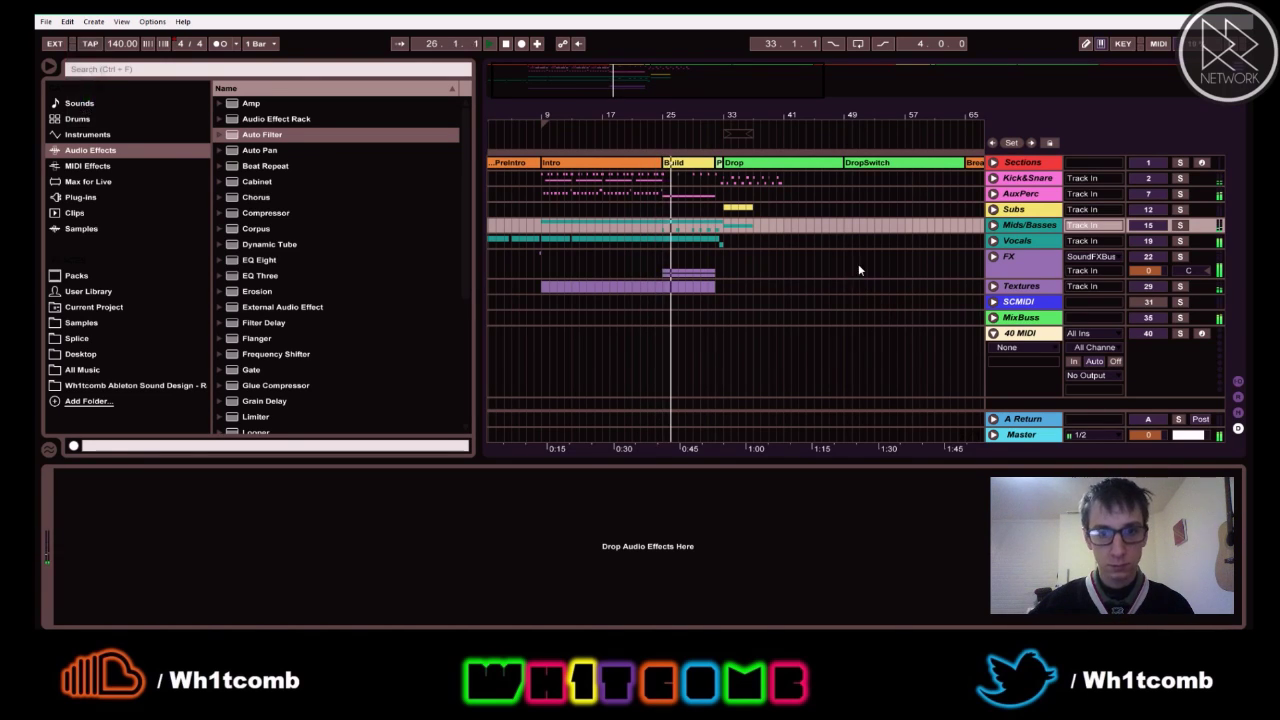
- Unfold the FX group and select its ToneRise track to show the Operator device
{"action": "left_click", "coordinate": [993, 257]}
{"action": "scroll", "coordinate": [1010, 285], "scroll_direction": "down", "scroll_amount": 2}
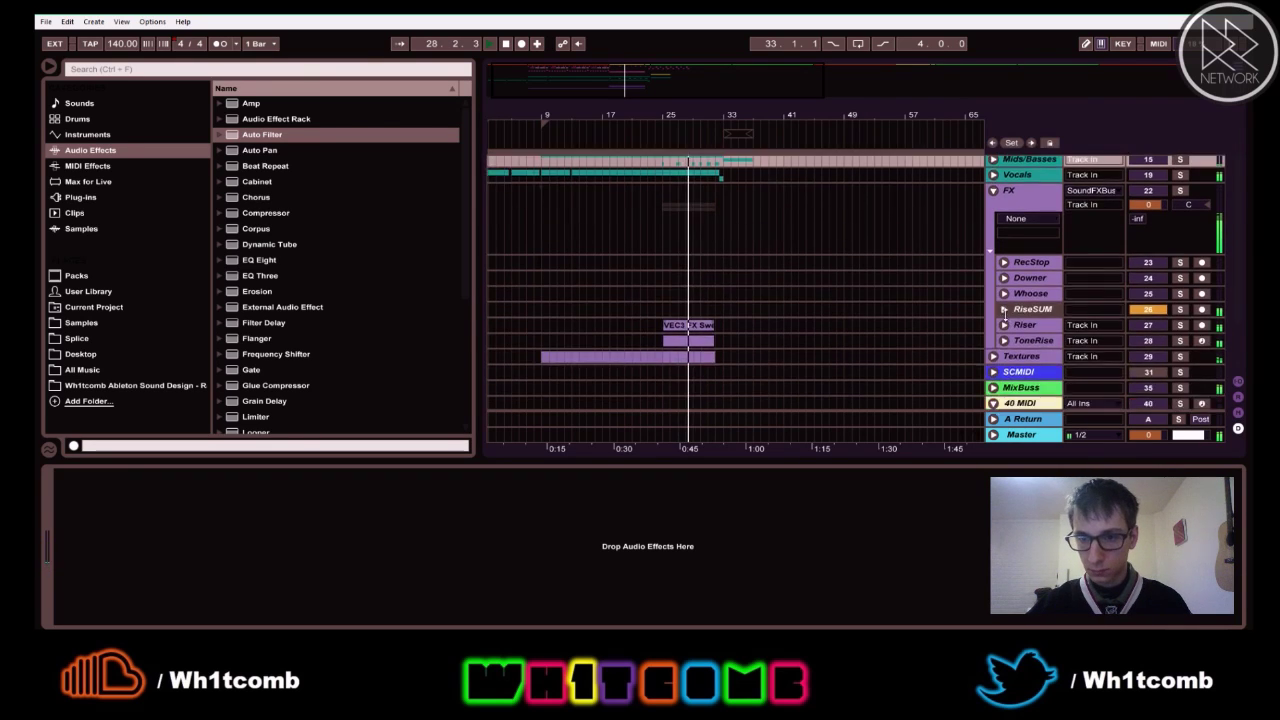
{"action": "left_click", "coordinate": [1024, 308]}
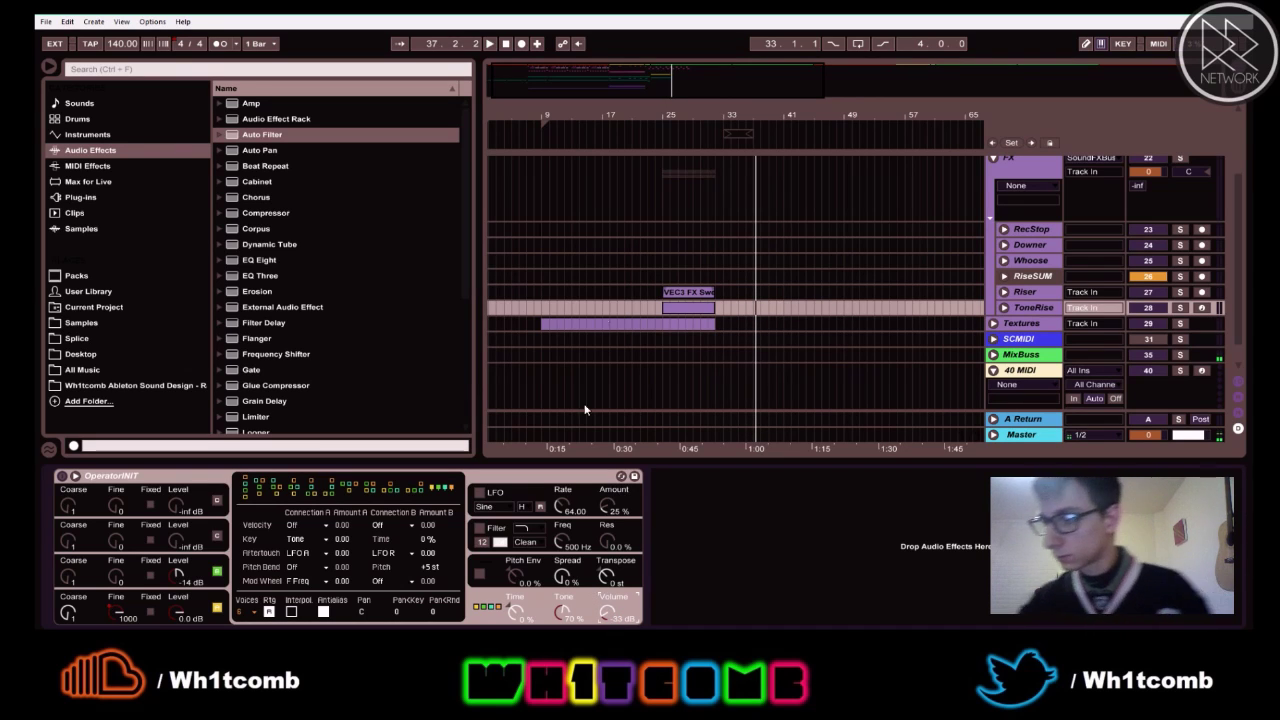
- Unfold the Kick&Snare group and play the arrangement from the first DropSnare clip at 32.4.1
{"action": "scroll", "coordinate": [990, 222], "scroll_direction": "up", "scroll_amount": 3}
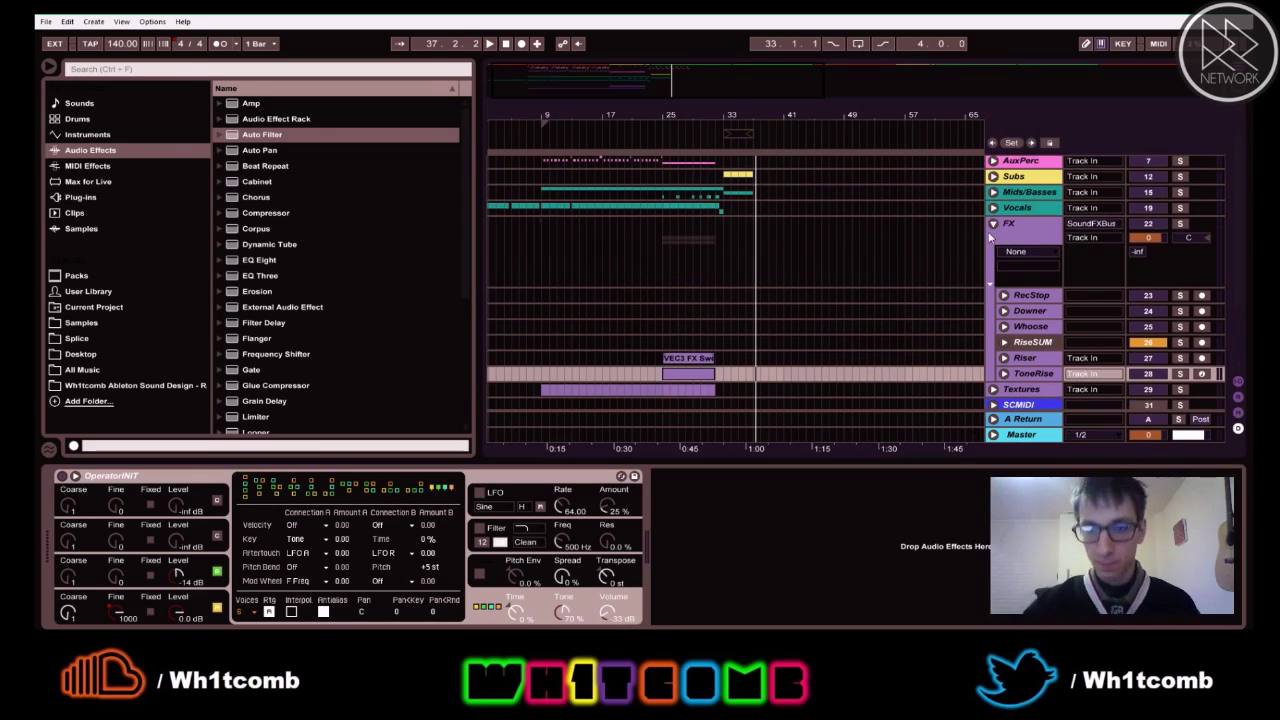
{"action": "left_click_drag", "start_coordinate": [690, 91], "coordinate": [689, 138]}
{"action": "scroll", "coordinate": [878, 252], "scroll_direction": "up", "scroll_amount": 2}
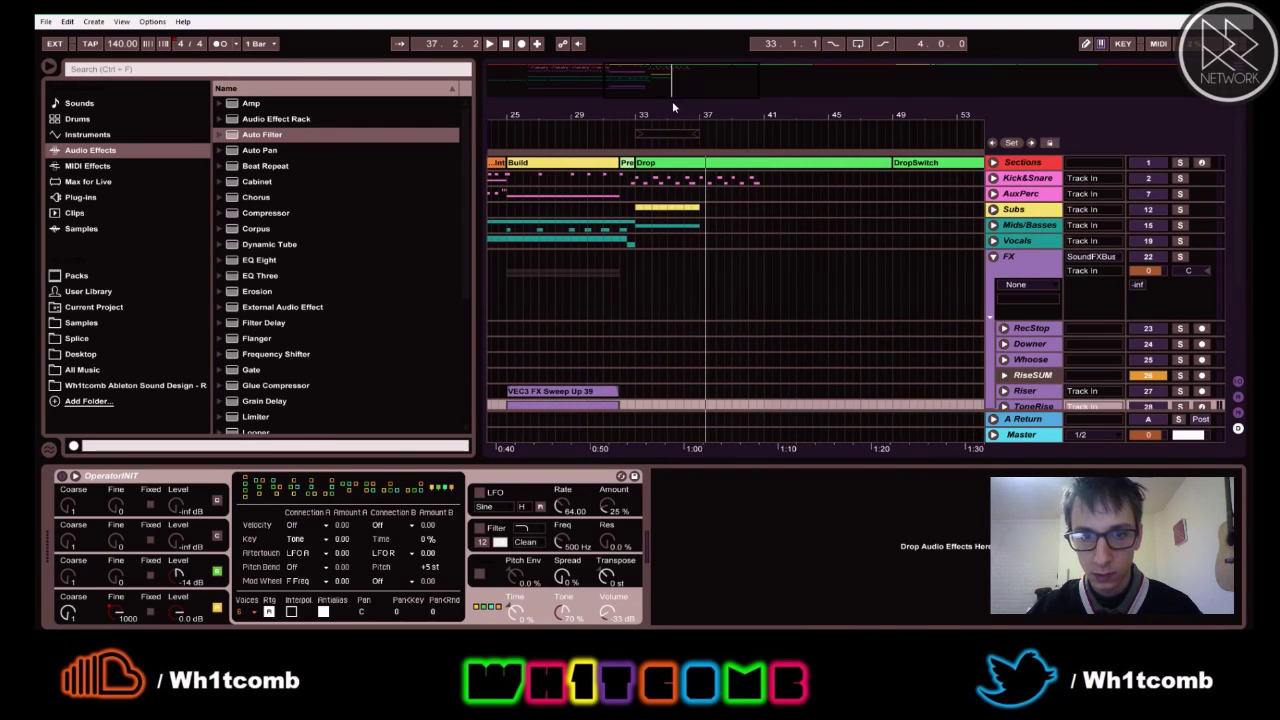
{"action": "left_click_drag", "start_coordinate": [661, 89], "coordinate": [683, 132]}
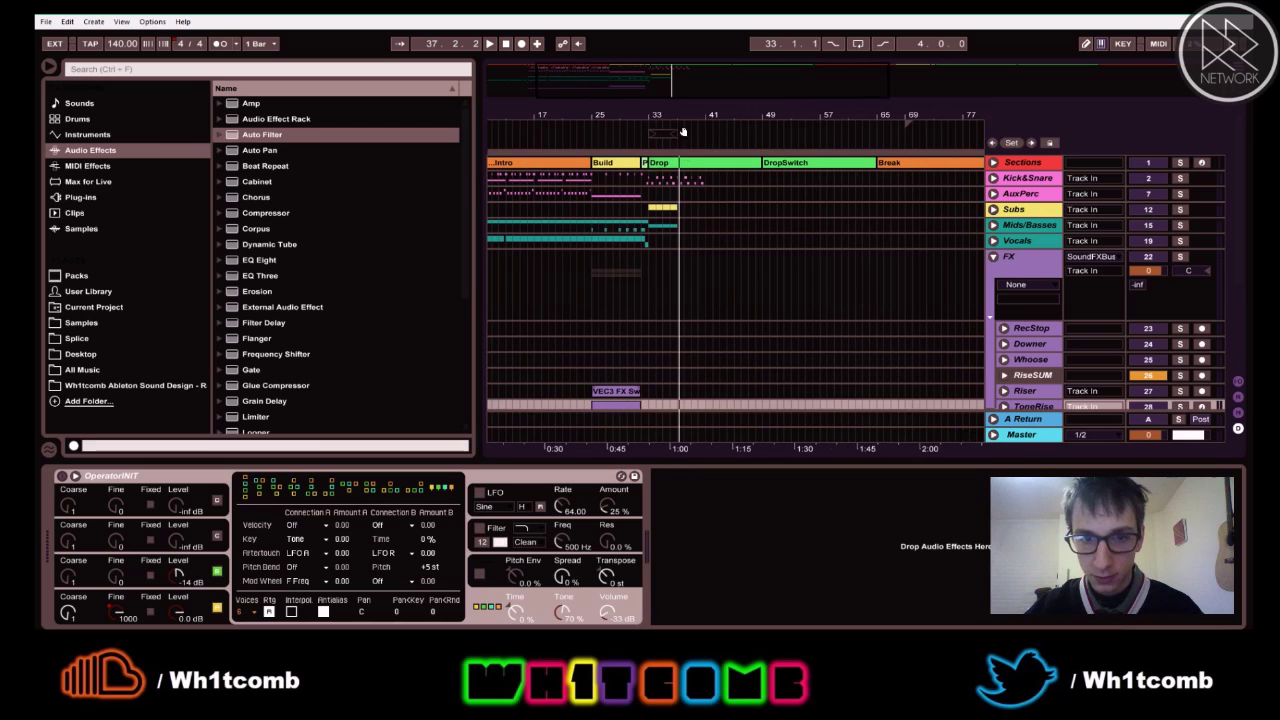
{"action": "left_click", "coordinate": [646, 189]}
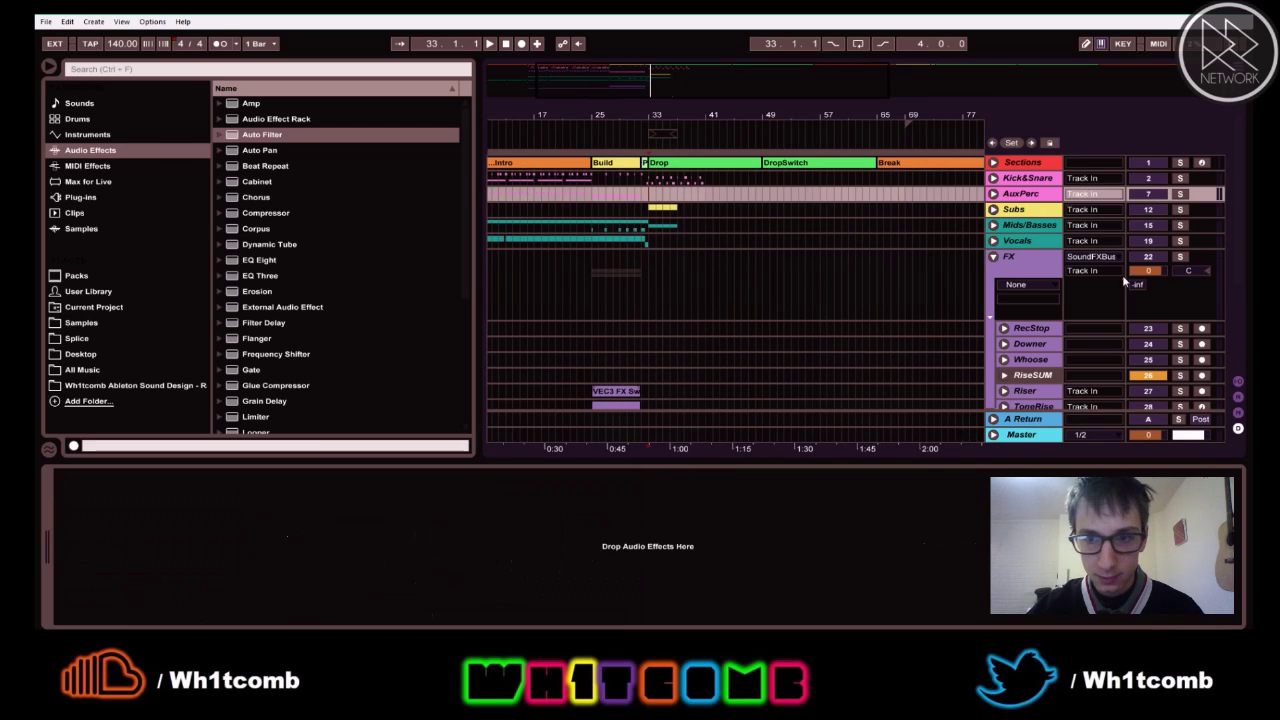
{"action": "left_click", "coordinate": [993, 178]}
{"action": "mouse_move", "coordinate": [643, 90]}
{"action": "left_mouse_down"}
{"action": "mouse_move", "coordinate": [641, 152]}
{"action": "mouse_move", "coordinate": [638, 112]}
{"action": "mouse_move", "coordinate": [656, 90]}
{"action": "left_mouse_up"}
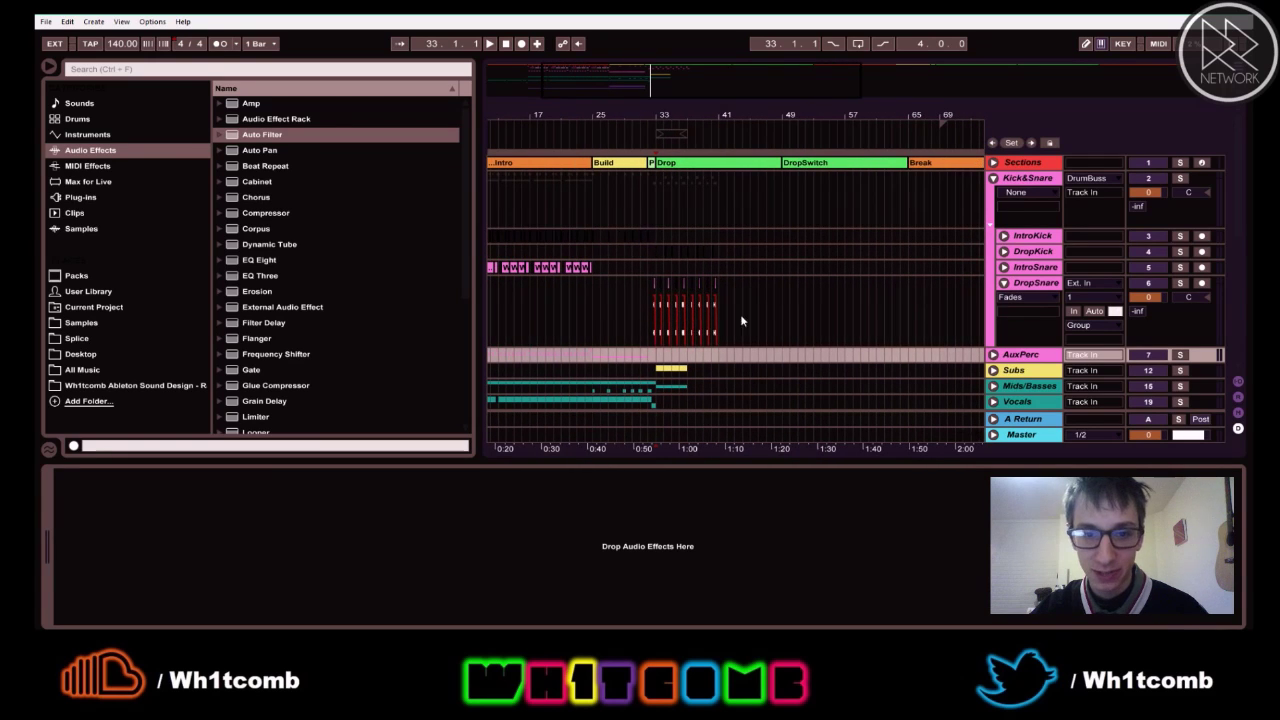
{"action": "left_click", "coordinate": [655, 285]}
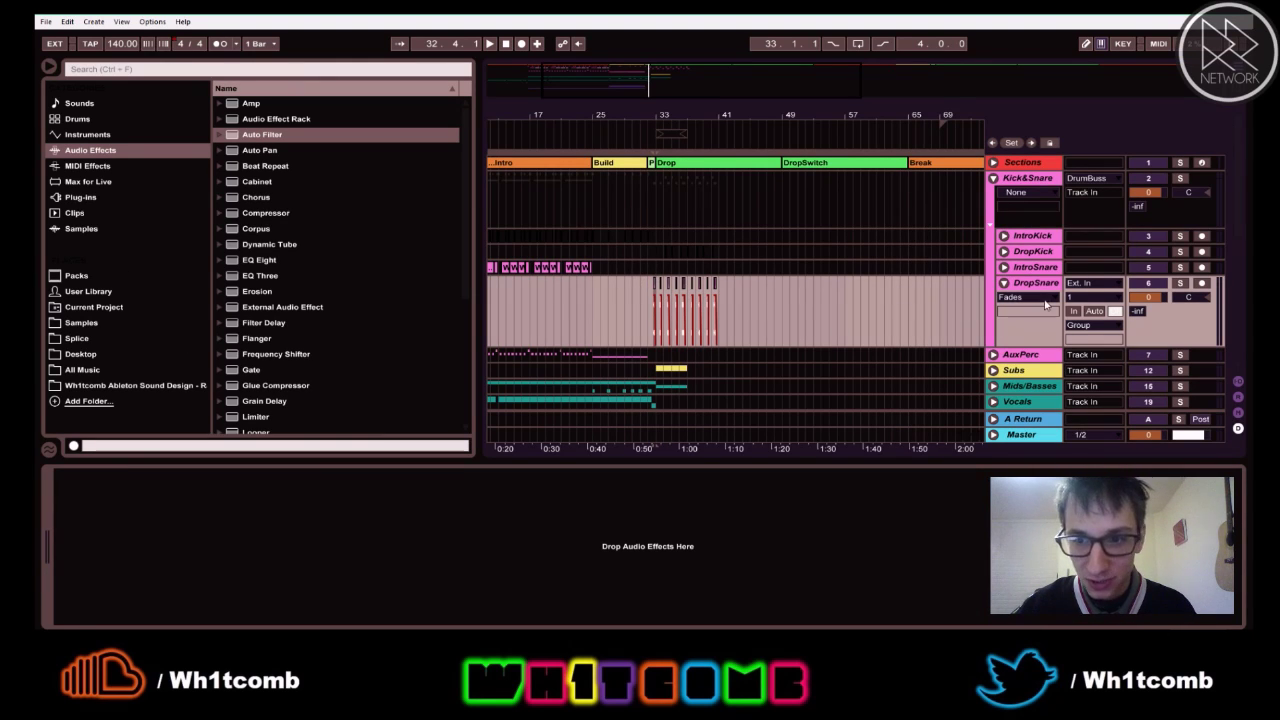
{"action": "key", "text": "space"}
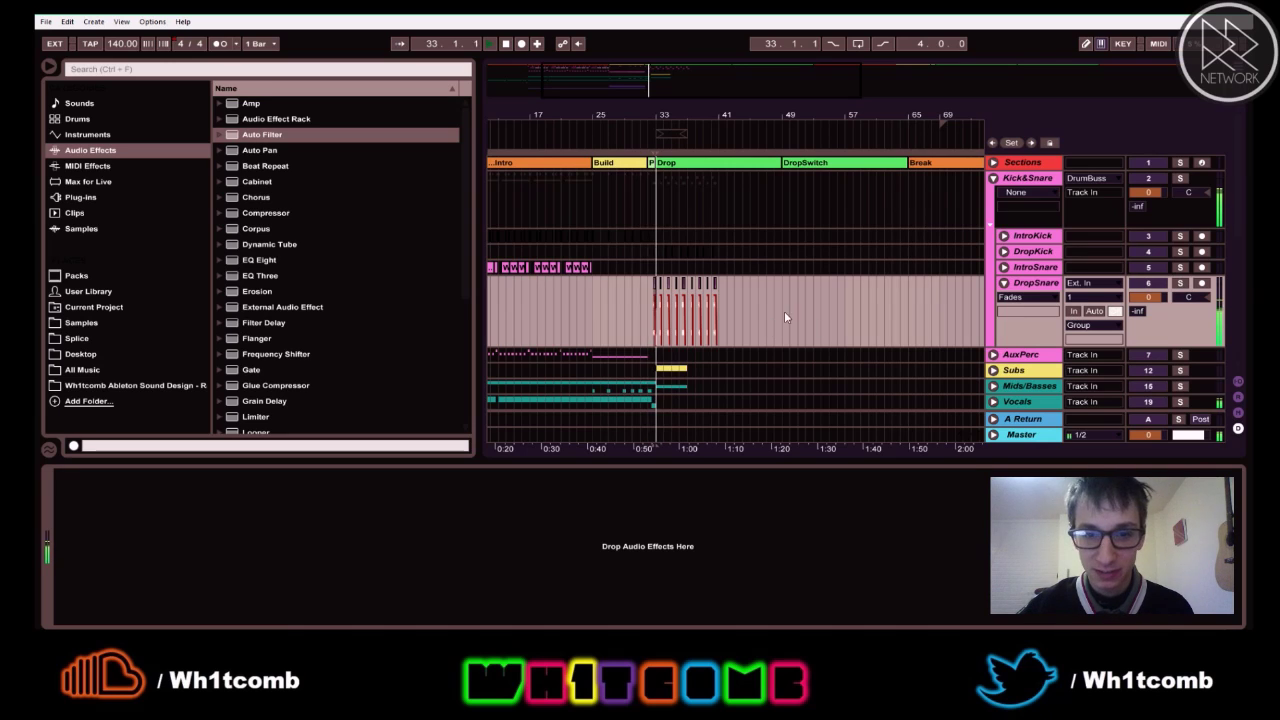
- Fold the Kick&Snare group, and unfold the AuxPerc group and its ClosedHat track at bar 33
{"action": "left_click", "coordinate": [993, 180]}
{"action": "left_click", "coordinate": [994, 196]}
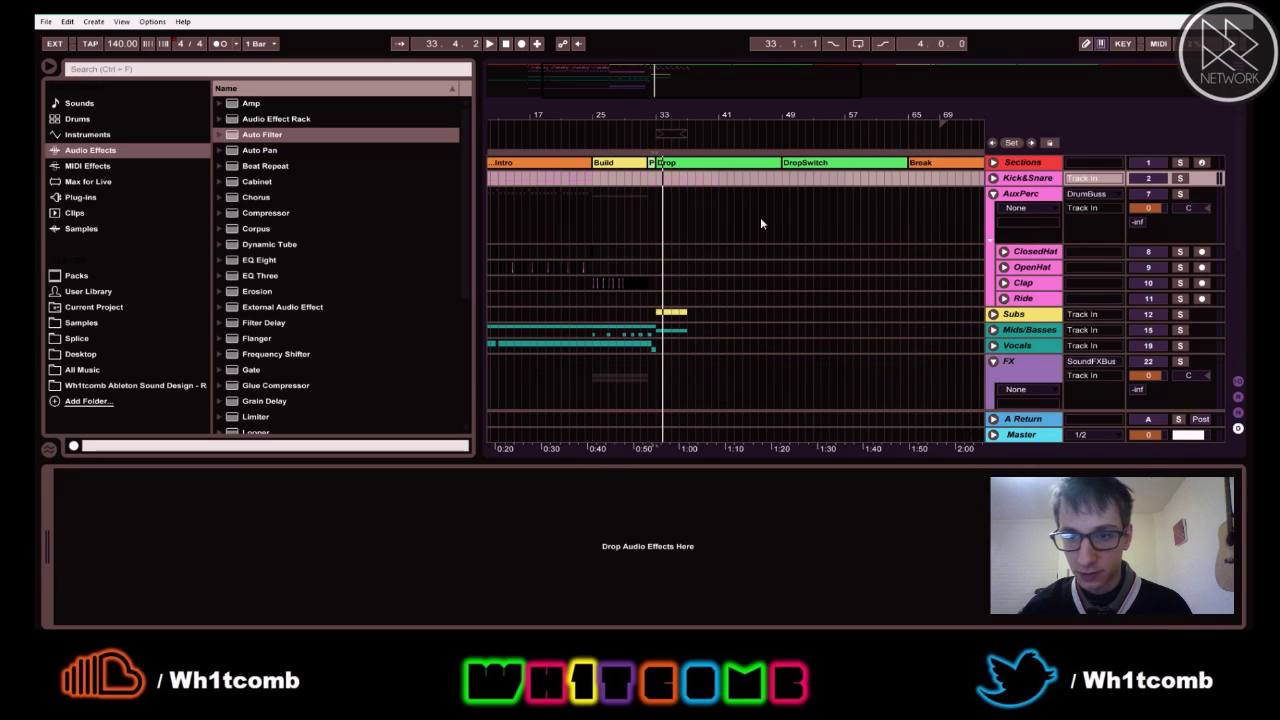
{"action": "left_click_drag", "start_coordinate": [694, 116], "coordinate": [760, 188]}
{"action": "left_click", "coordinate": [680, 253]}
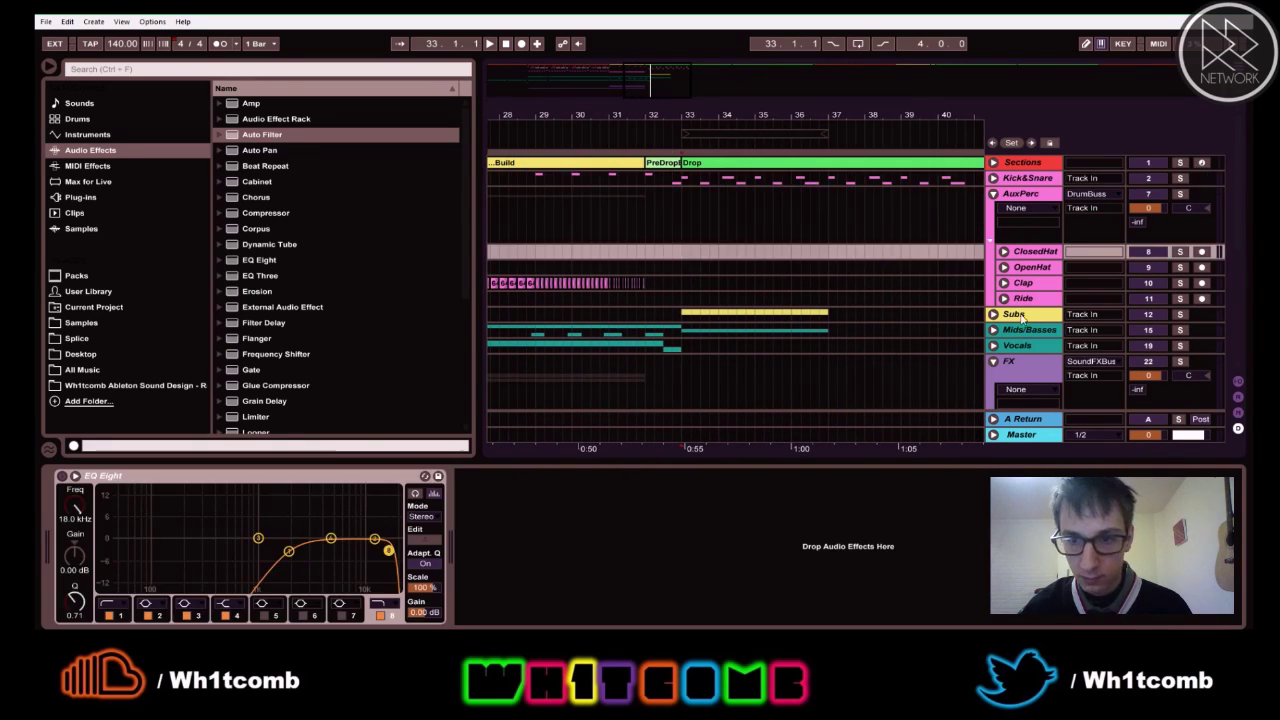
{"action": "left_click", "coordinate": [1005, 252]}
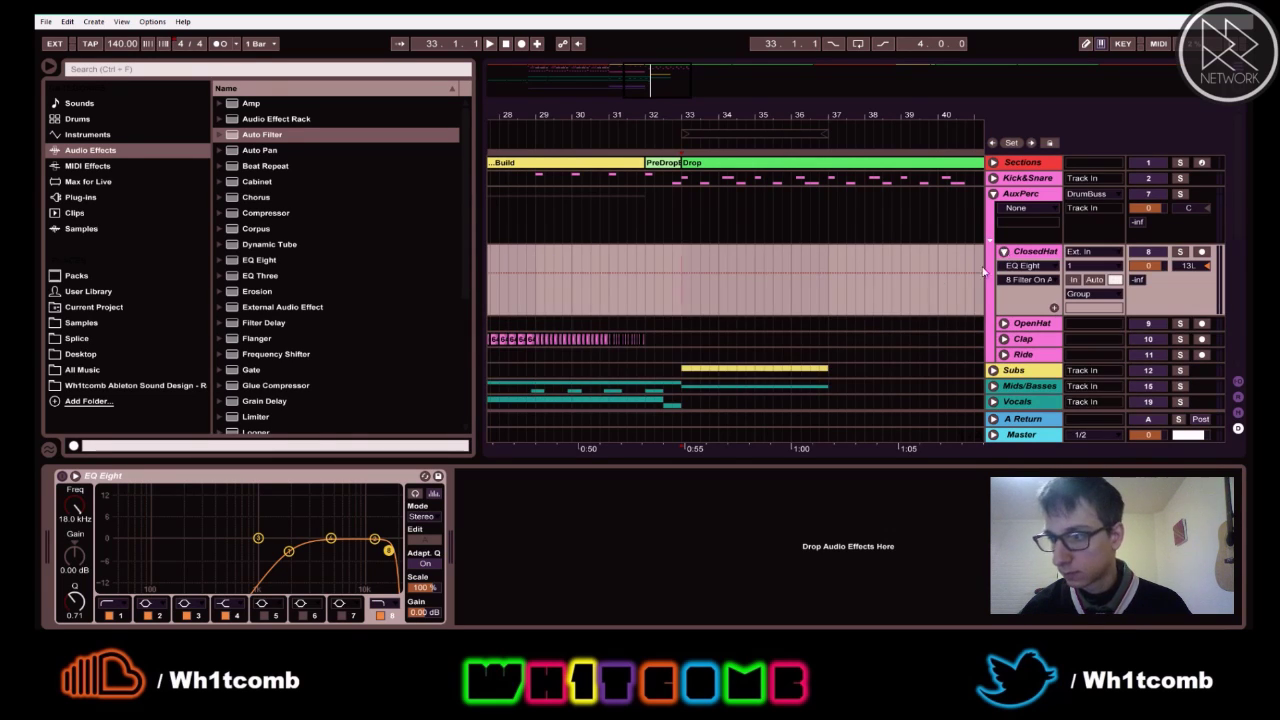
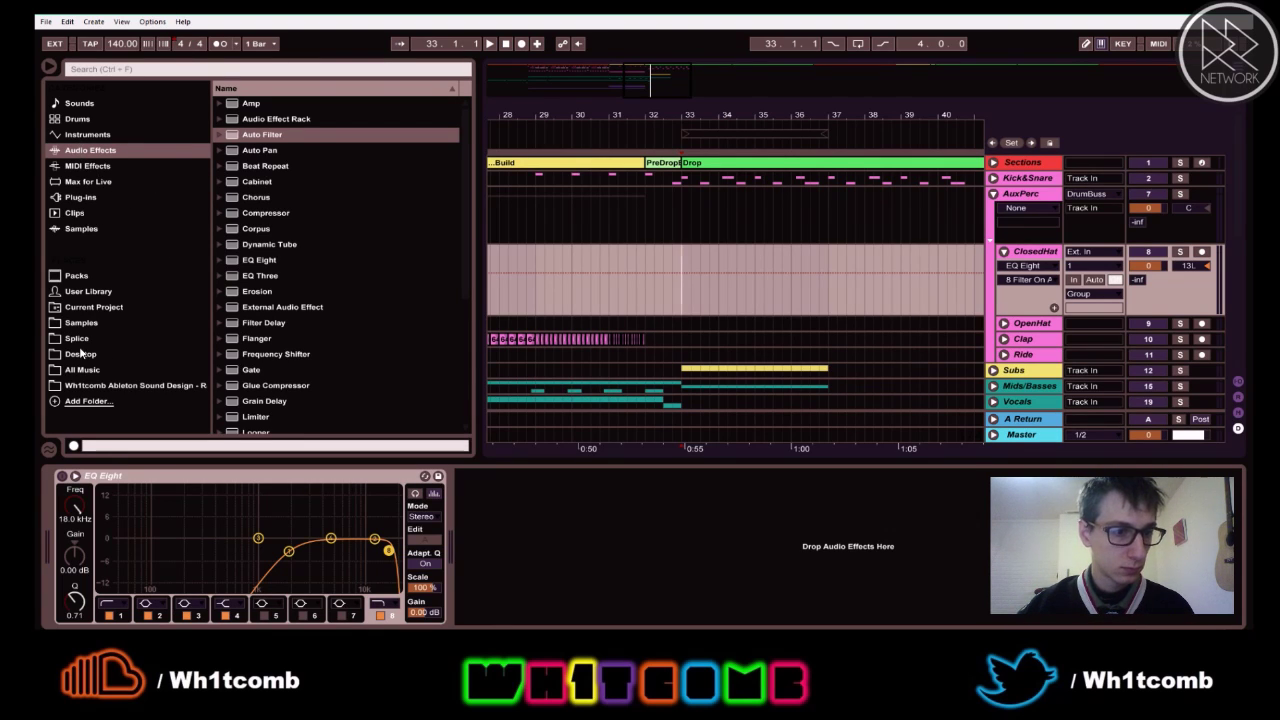
- Browse the Samples folder and collapse its Backgrounds and Movie_VidGame_Atmospheres subfolders
{"action": "left_click", "coordinate": [72, 323]}
{"action": "scroll", "coordinate": [265, 190], "scroll_direction": "up", "scroll_amount": 3}
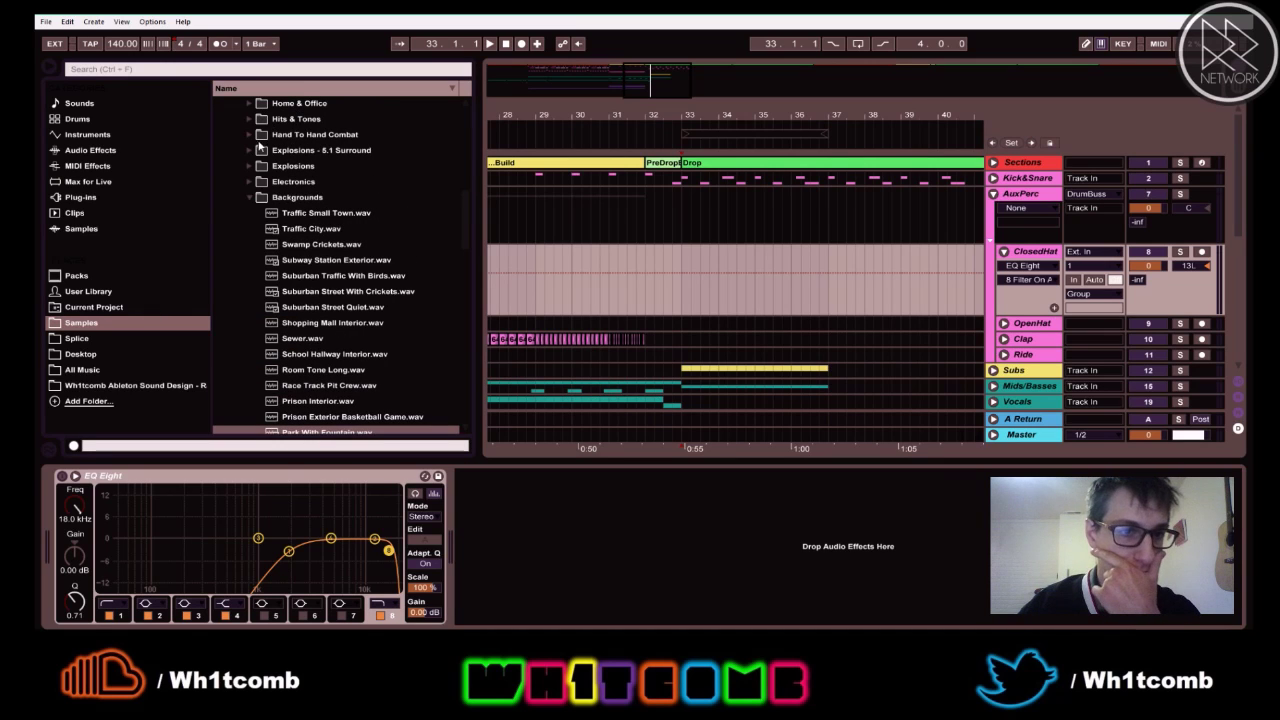
{"action": "left_click", "coordinate": [245, 197]}
{"action": "scroll", "coordinate": [240, 160], "scroll_direction": "up", "scroll_amount": 6}
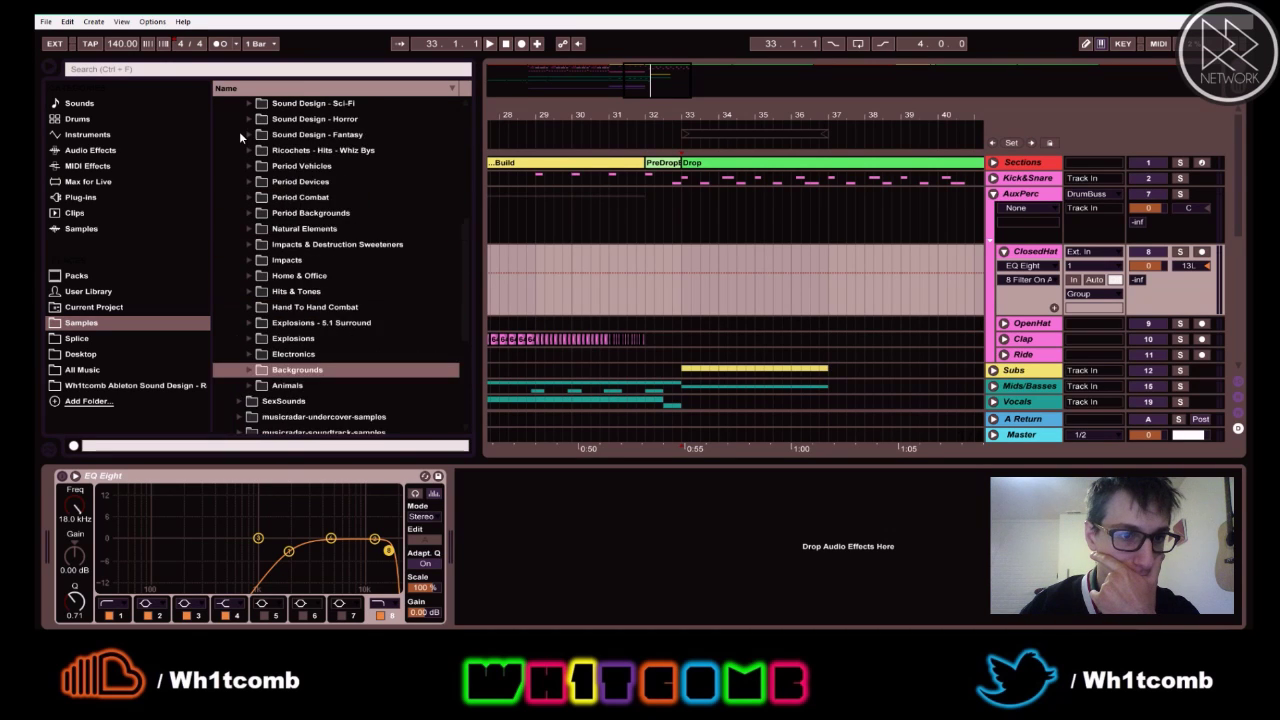
{"action": "scroll", "coordinate": [235, 125], "scroll_direction": "up", "scroll_amount": 4}
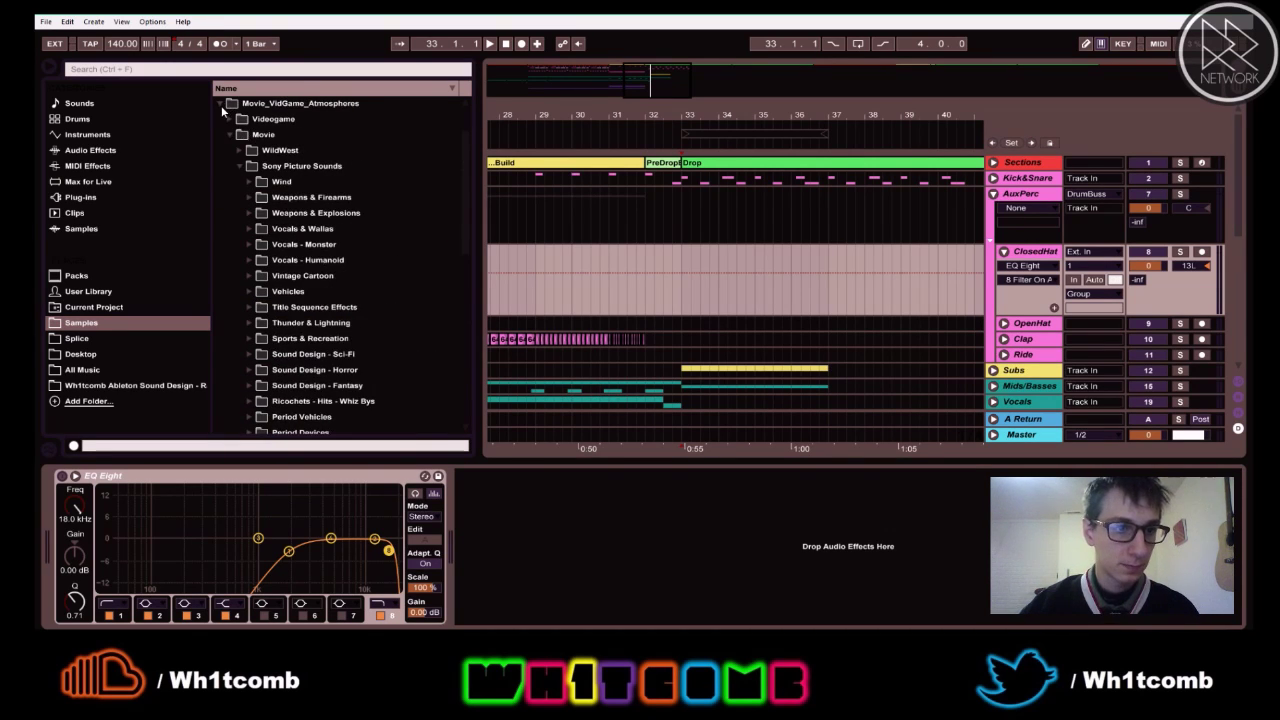
{"action": "left_click", "coordinate": [221, 104]}
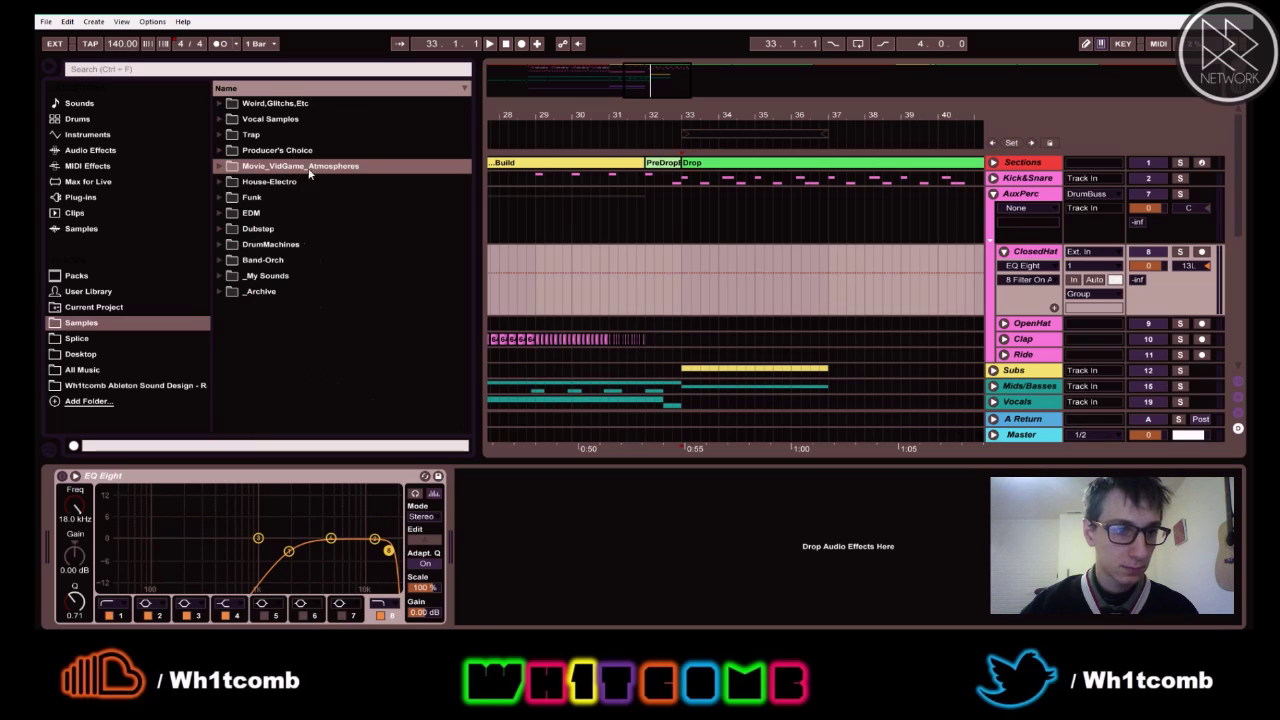
- Expand the EDM samples through Cr2 Big Room Hits and its Audio folder to the CLOSED hats
{"action": "left_click", "coordinate": [222, 214]}
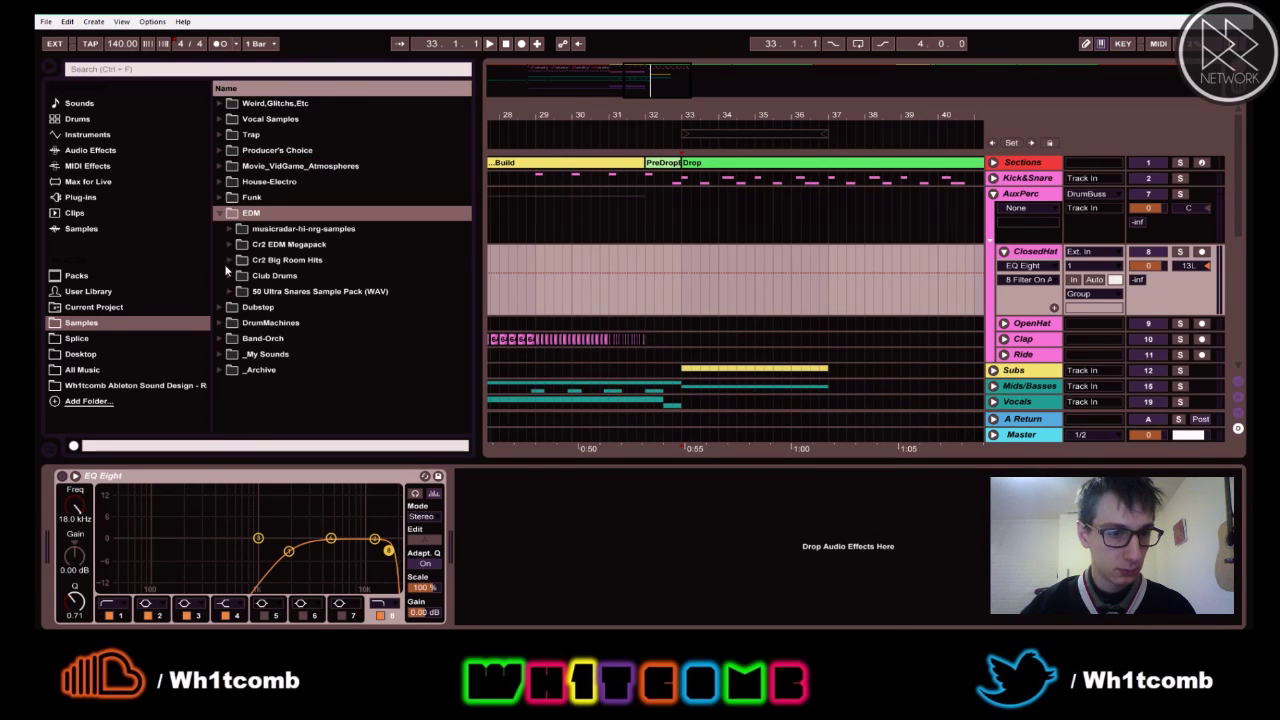
{"action": "left_click", "coordinate": [229, 260]}
{"action": "left_click", "coordinate": [238, 277]}
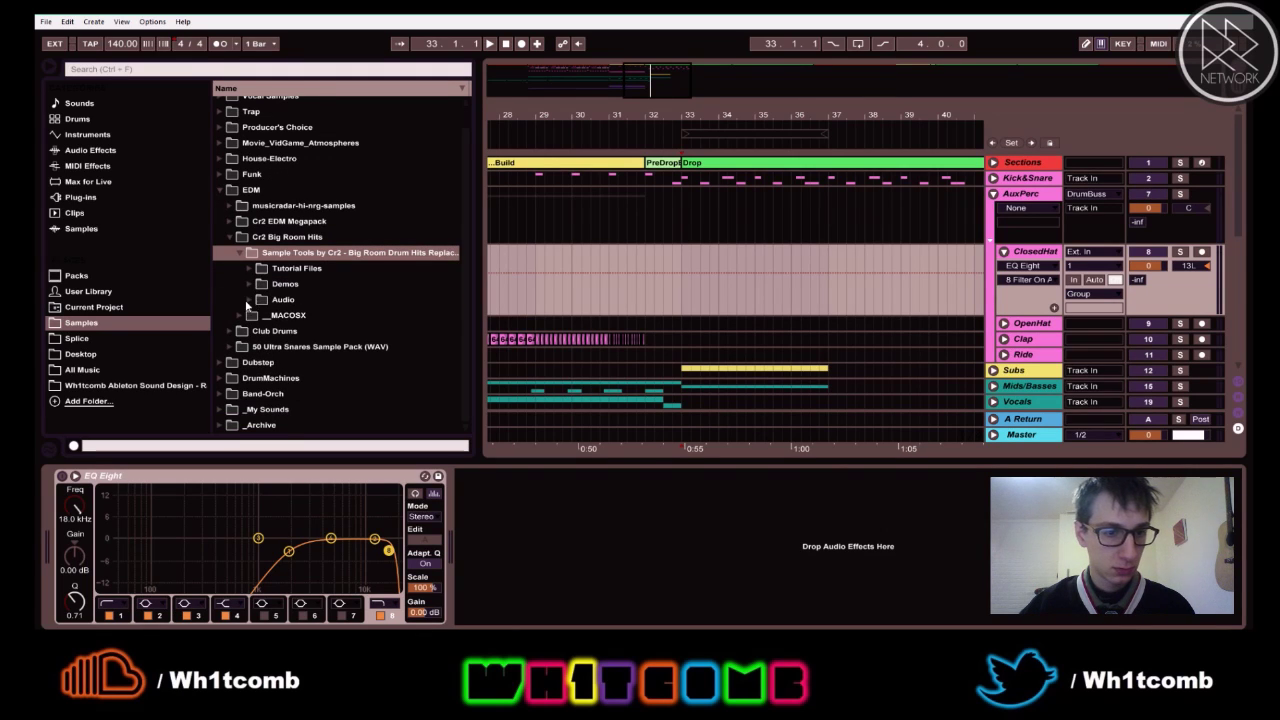
{"action": "left_click", "coordinate": [250, 300]}
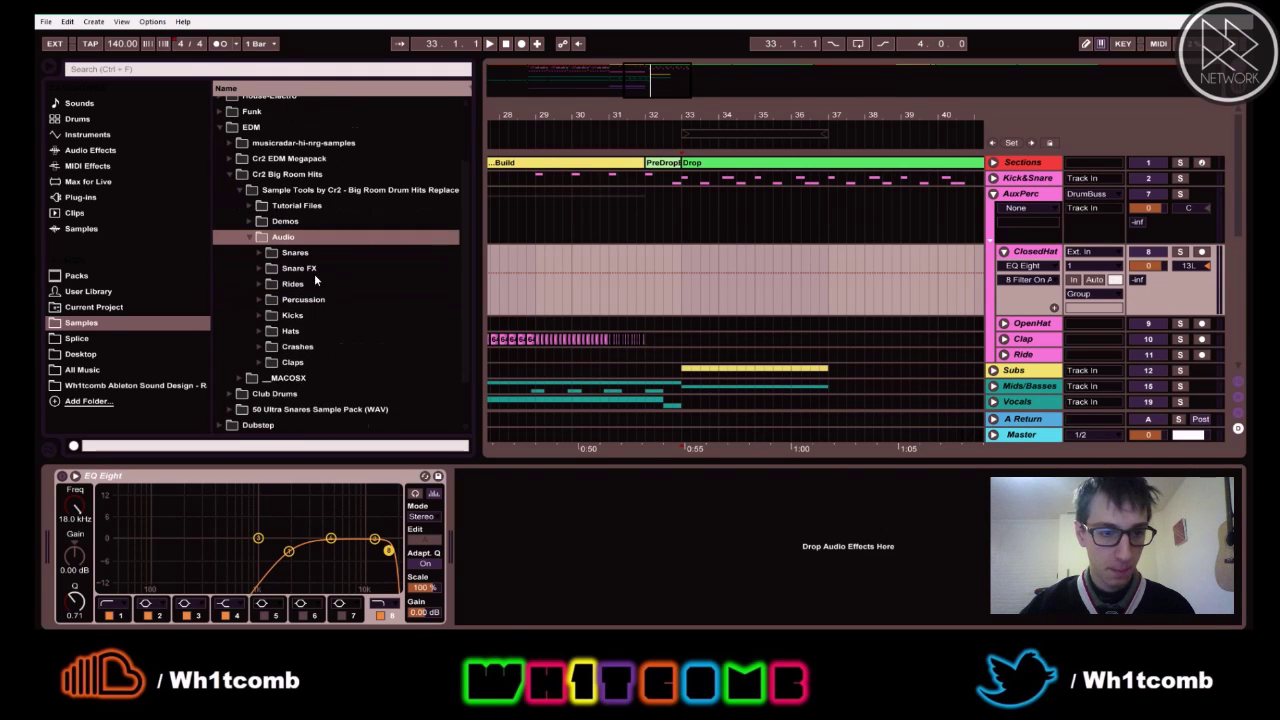
{"action": "left_click", "coordinate": [258, 331]}
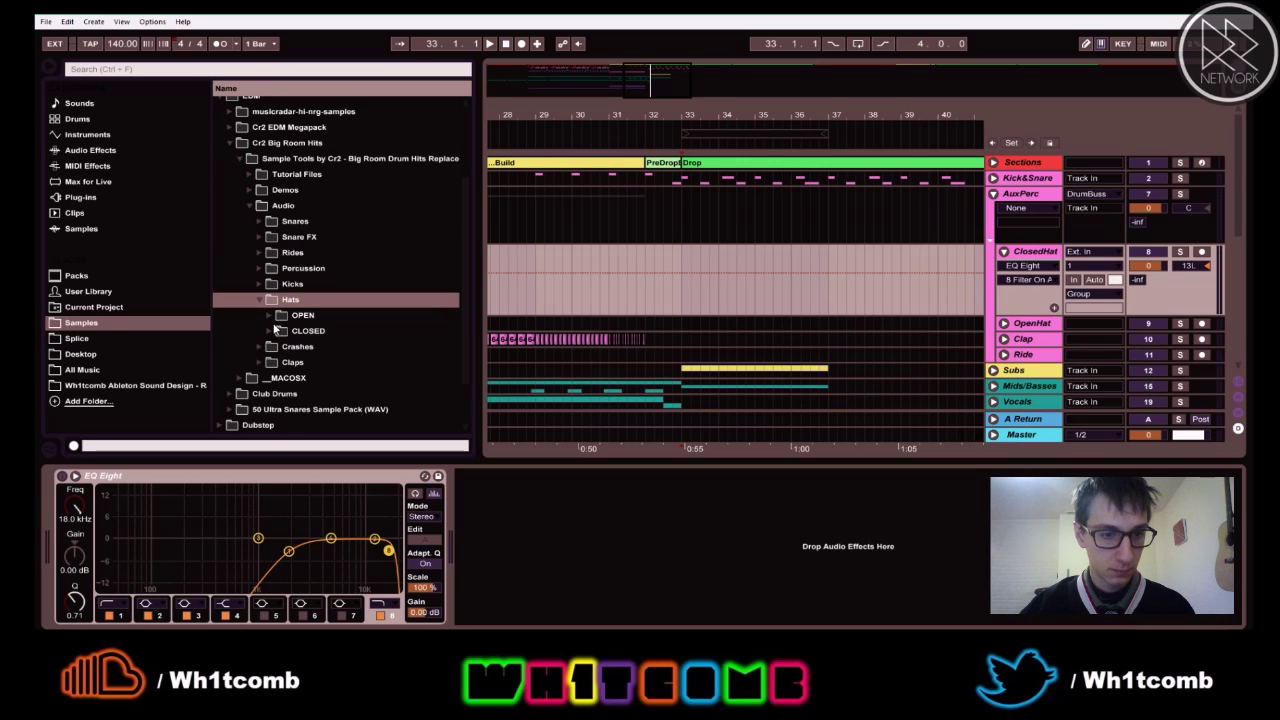
{"action": "left_click", "coordinate": [267, 332]}
- Audition the closed hat samples and place 41 STC2 BRDH Cl Hat.wav on the ClosedHat track at bar 33
{"action": "left_click", "coordinate": [330, 315]}
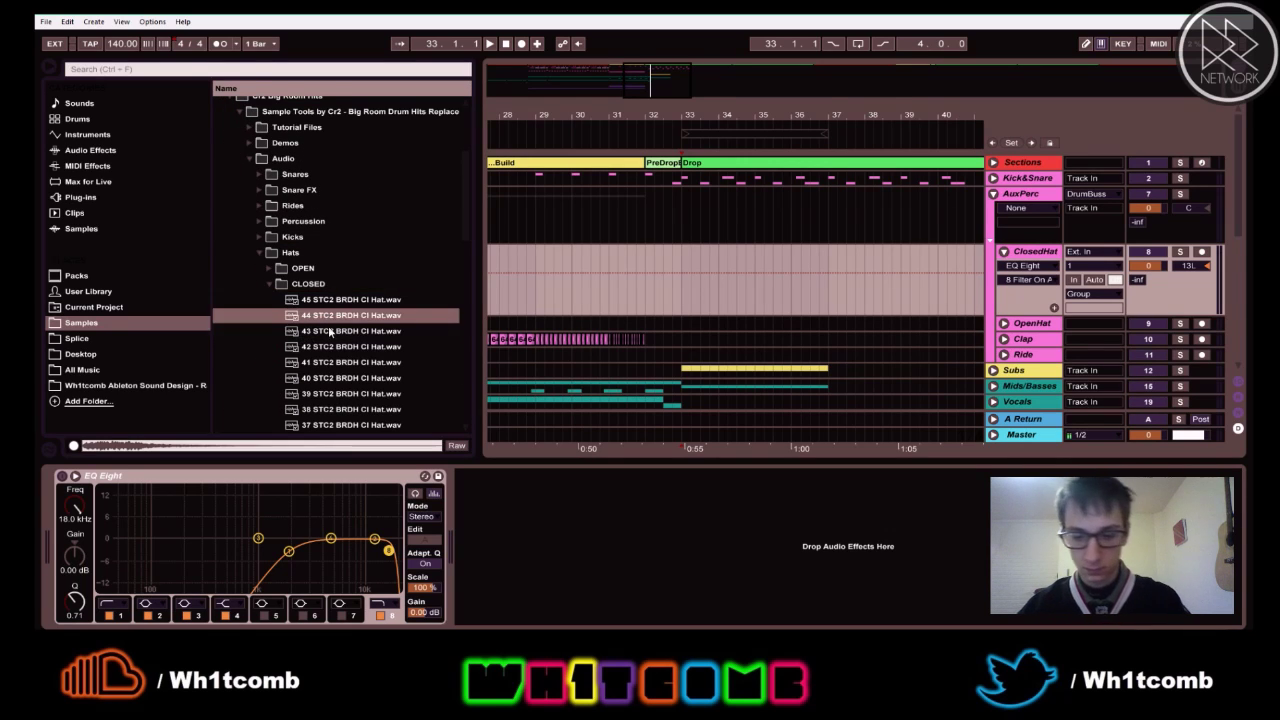
{"action": "left_click", "coordinate": [332, 332]}
{"action": "key", "text": "Down"}
{"action": "key", "text": "Down"}
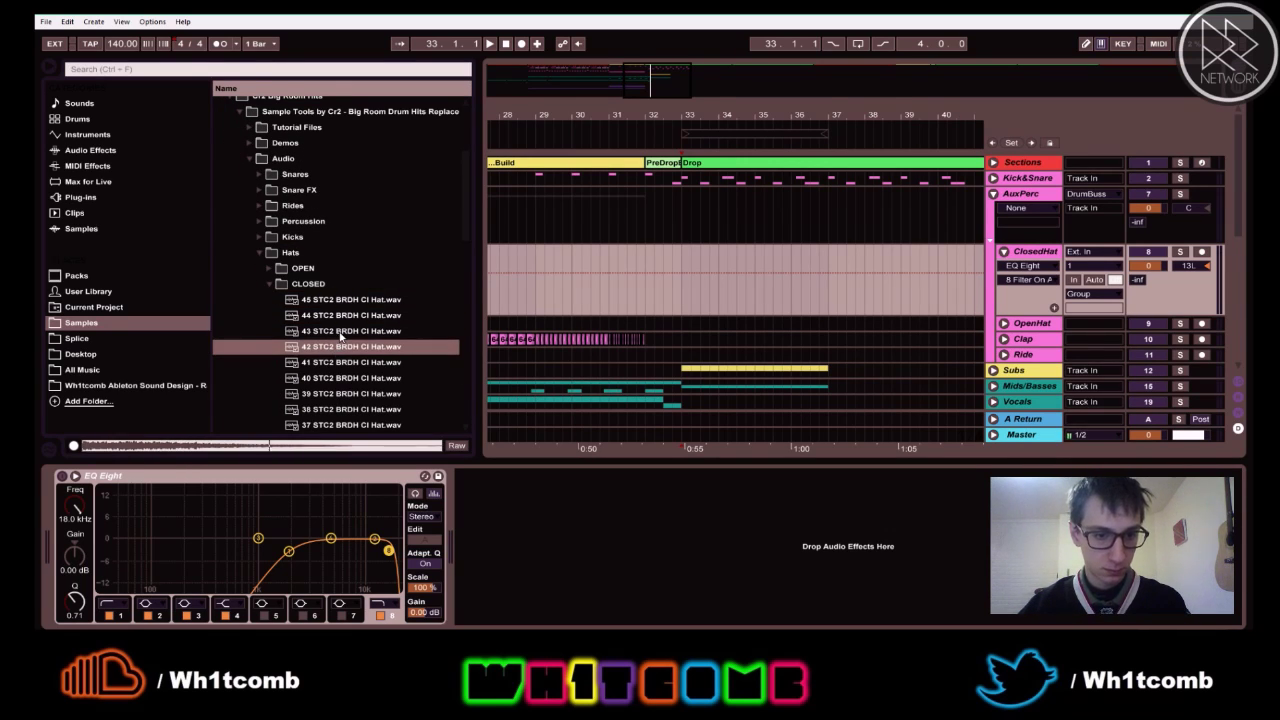
{"action": "left_click_drag", "start_coordinate": [316, 365], "coordinate": [683, 272]}
- Play the start of the drop repeatedly to judge the closed hat against the other tracks
{"action": "key", "text": "space"}
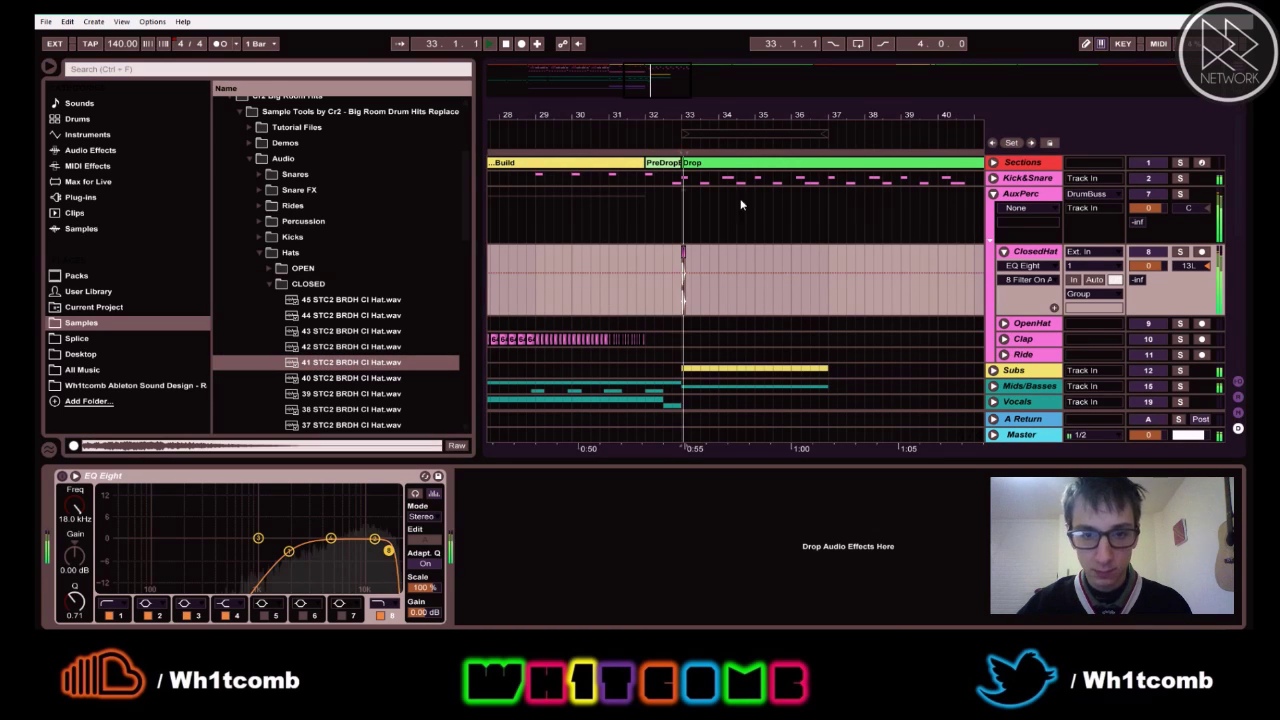
{"action": "key", "text": "space"}
{"action": "left_click_drag", "start_coordinate": [726, 117], "coordinate": [726, 168]}
{"action": "key", "text": "space"}
{"action": "key", "text": "space"}
{"action": "left_click_drag", "start_coordinate": [645, 117], "coordinate": [645, 150]}
{"action": "key", "text": "space"}
{"action": "key", "text": "space"}
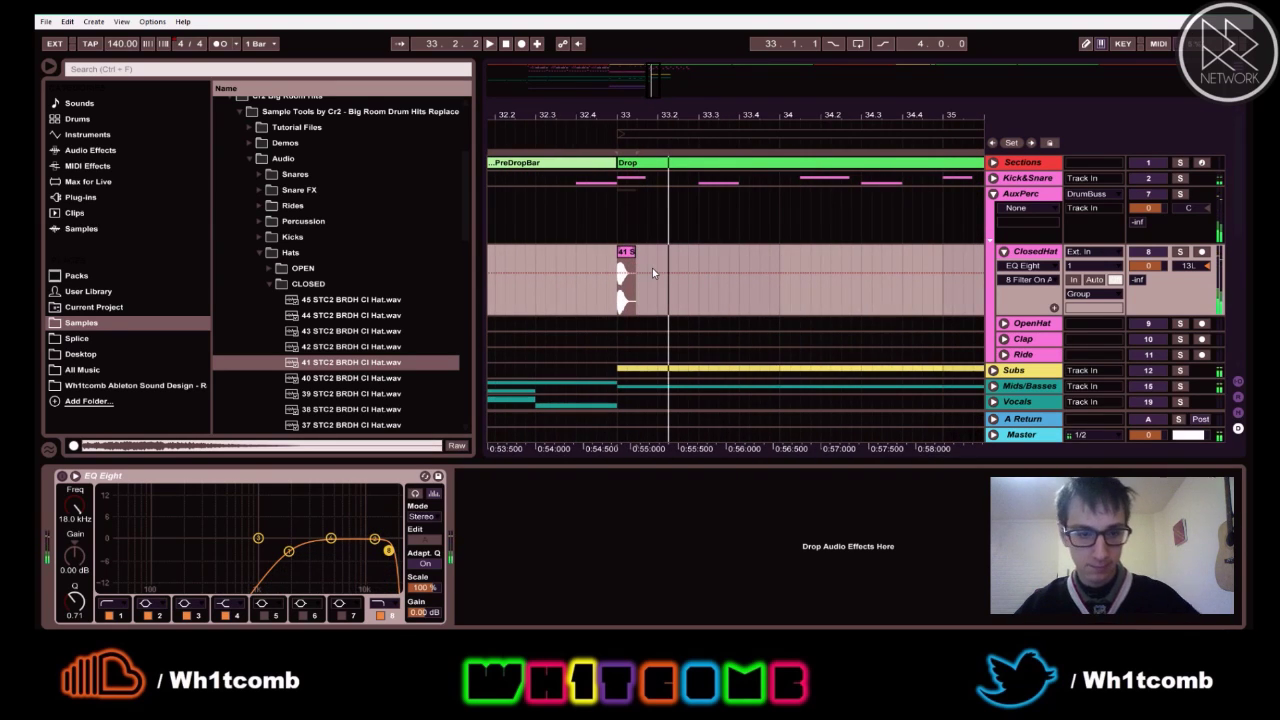
{"action": "key", "text": "space"}
{"action": "key", "text": "space"}
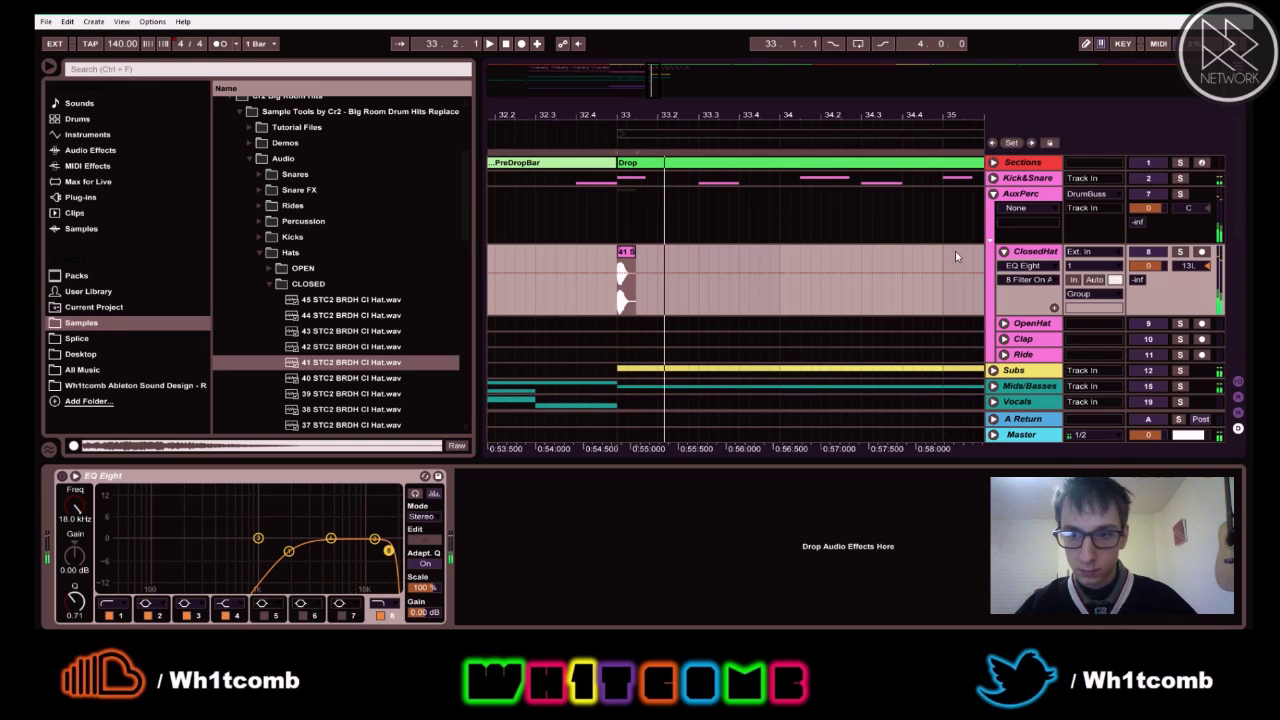
- Lower the gain of the closed hat clip at bar 33 to -18 dB, checking the level in playback
{"action": "double_click", "coordinate": [629, 252]}
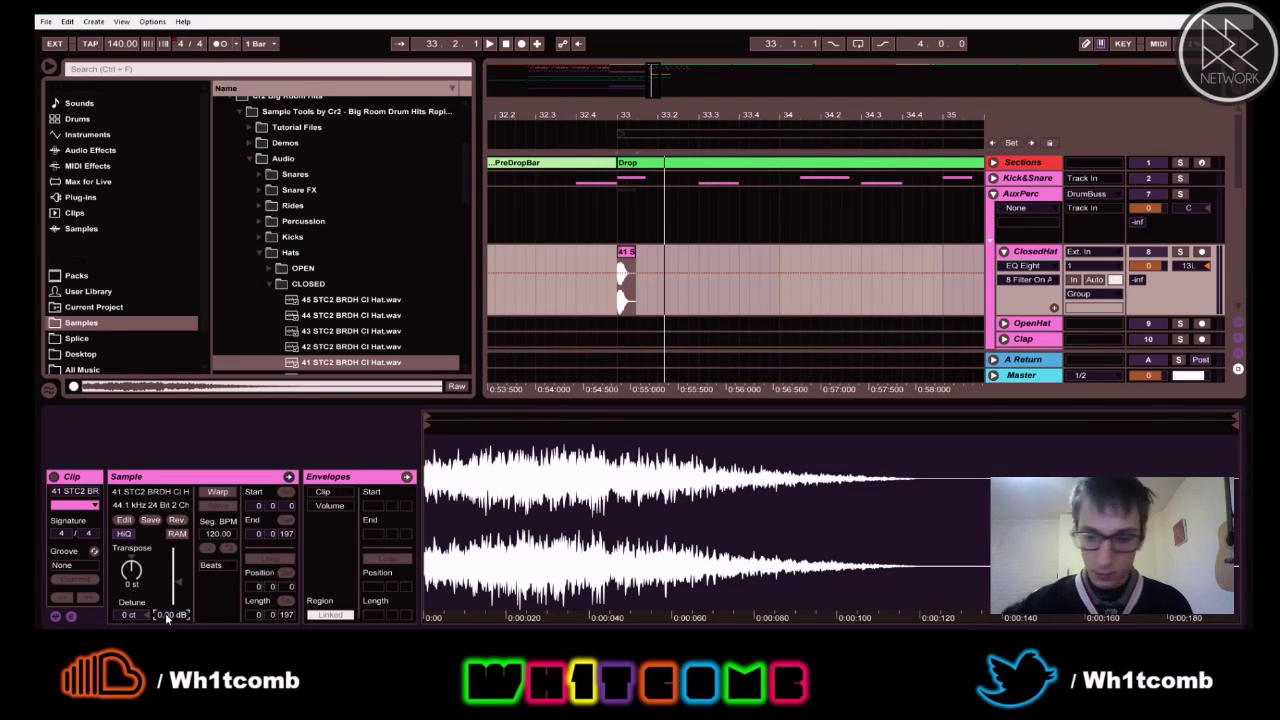
{"action": "left_click_drag", "start_coordinate": [167, 616], "coordinate": [167, 618]}
{"action": "key", "text": "Tab"}
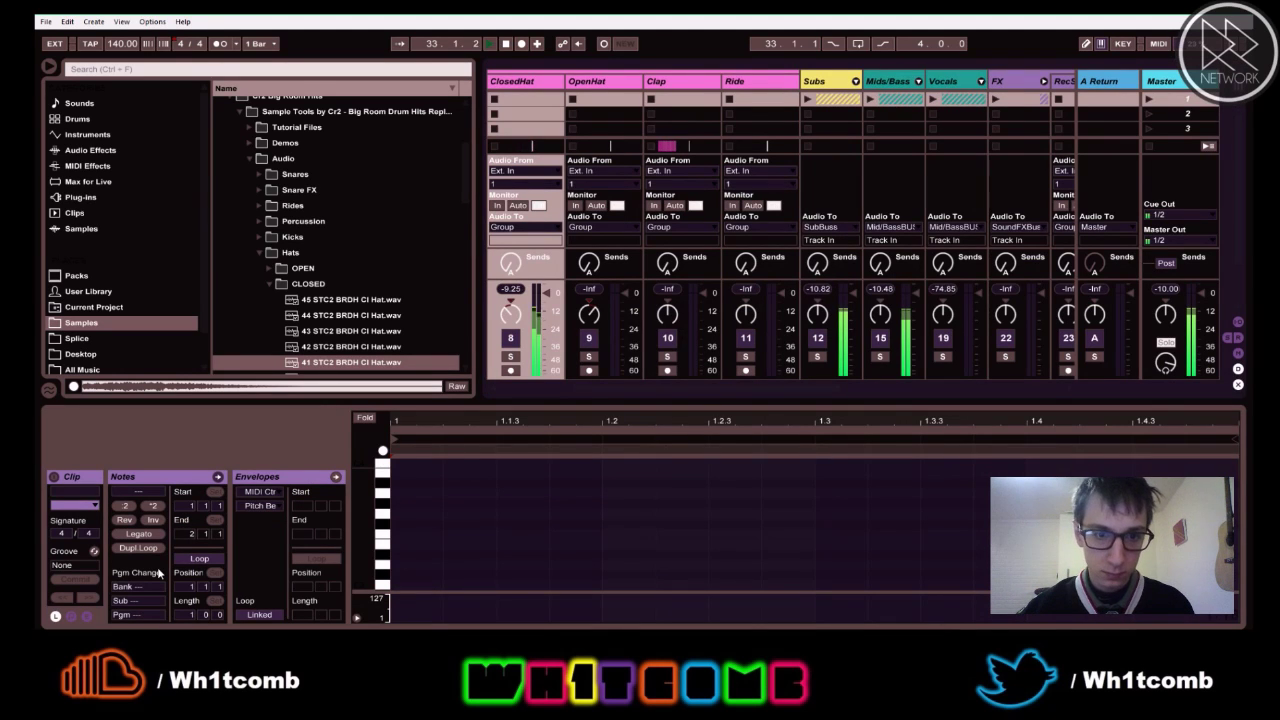
{"action": "key", "text": "Tab"}
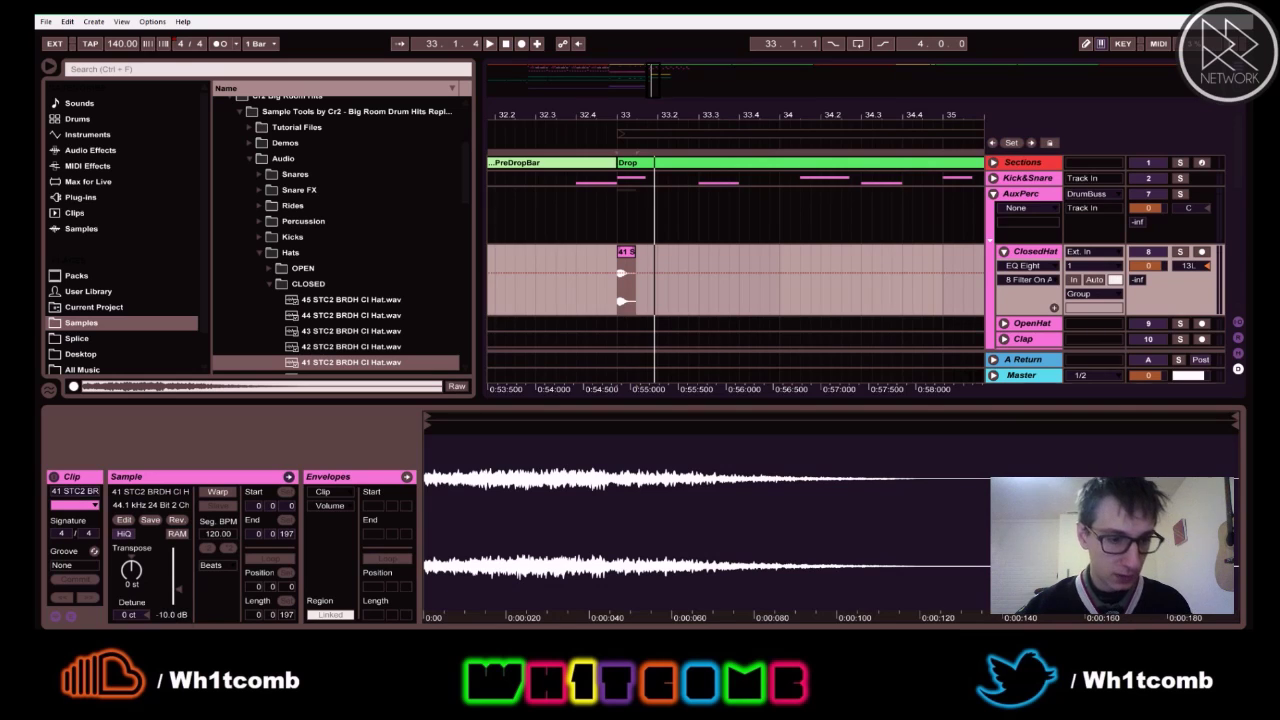
{"action": "left_click", "coordinate": [174, 617]}
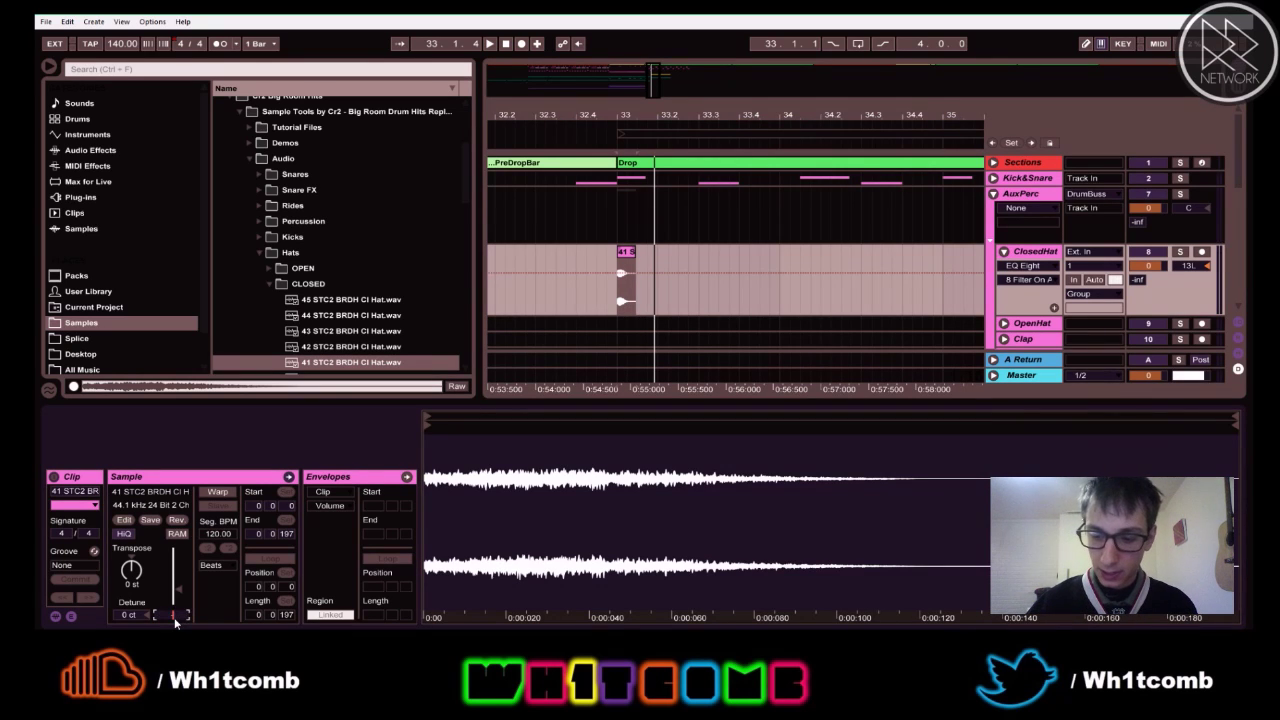
{"action": "key", "text": "Tab"}
{"action": "key", "text": "Tab"}
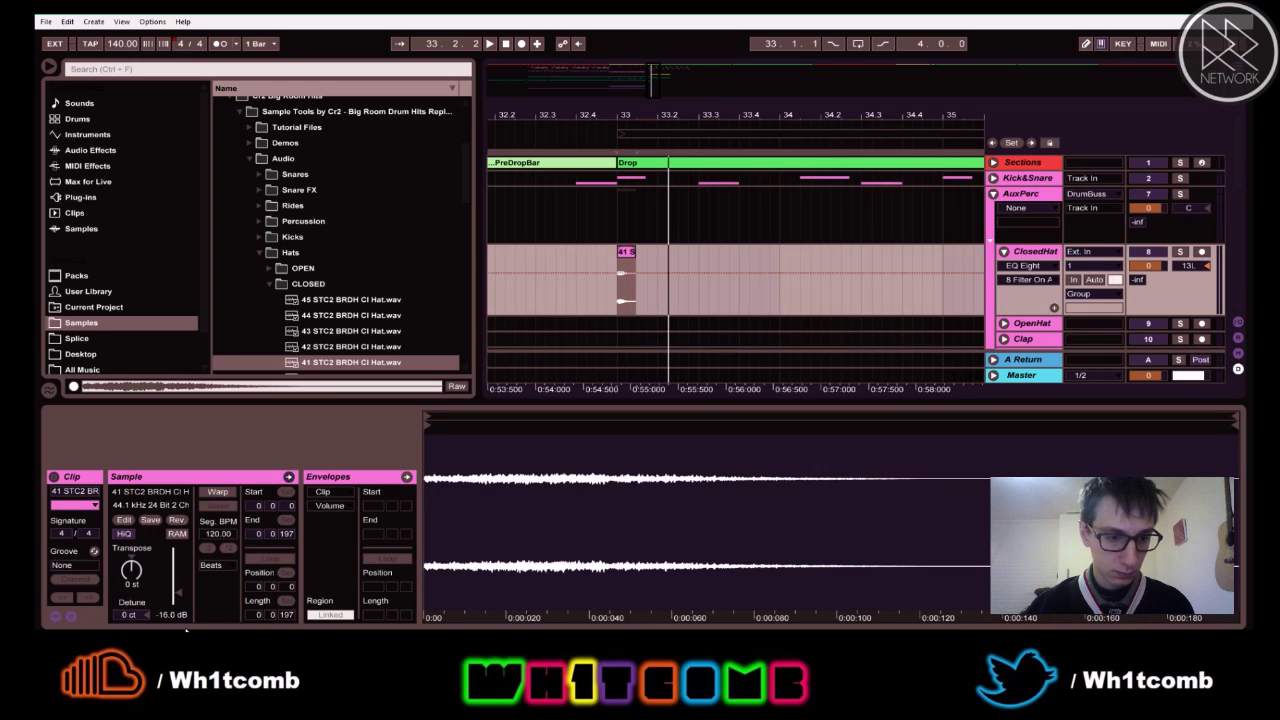
{"action": "left_click_drag", "start_coordinate": [166, 614], "coordinate": [168, 620]}
- Unfold the MixBuss group and play the start of the drop from bar 33
{"action": "scroll", "coordinate": [977, 265], "scroll_direction": "down", "scroll_amount": 10}
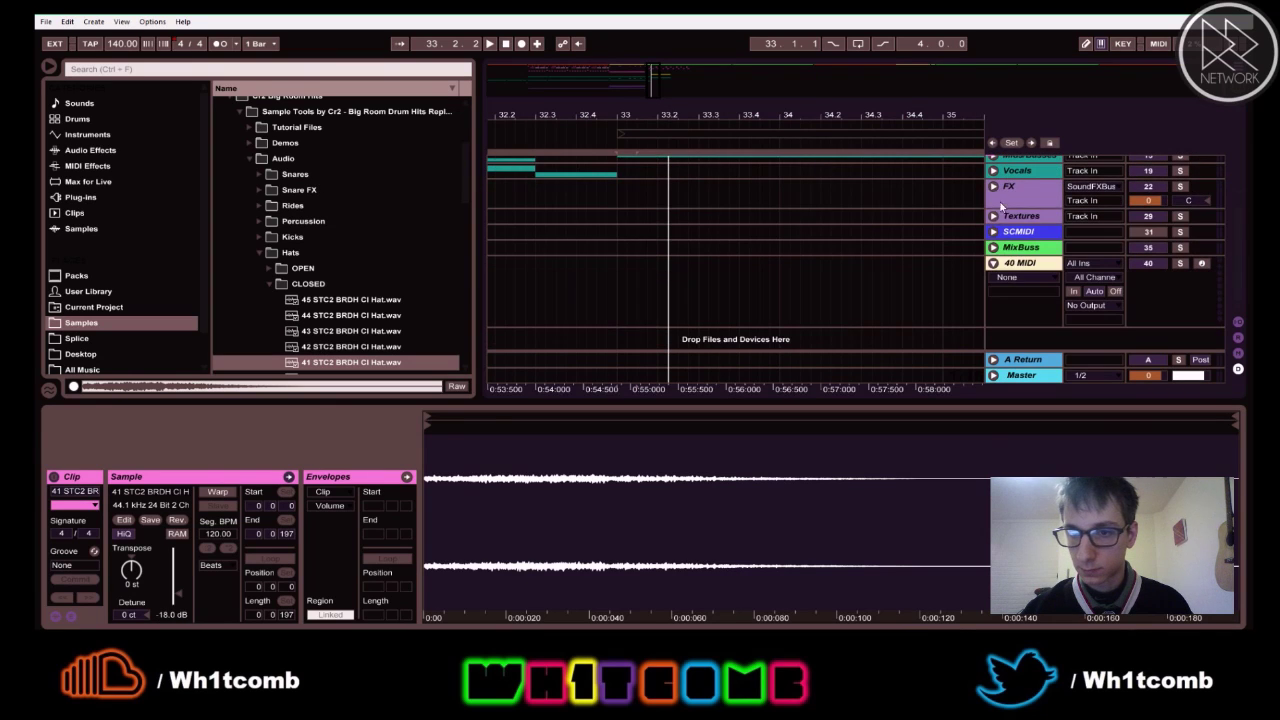
{"action": "left_click", "coordinate": [993, 248]}
{"action": "left_click", "coordinate": [1182, 243]}
{"action": "scroll", "coordinate": [1052, 257], "scroll_direction": "up", "scroll_amount": 8}
{"action": "key", "text": "space"}
{"action": "key", "text": "space"}
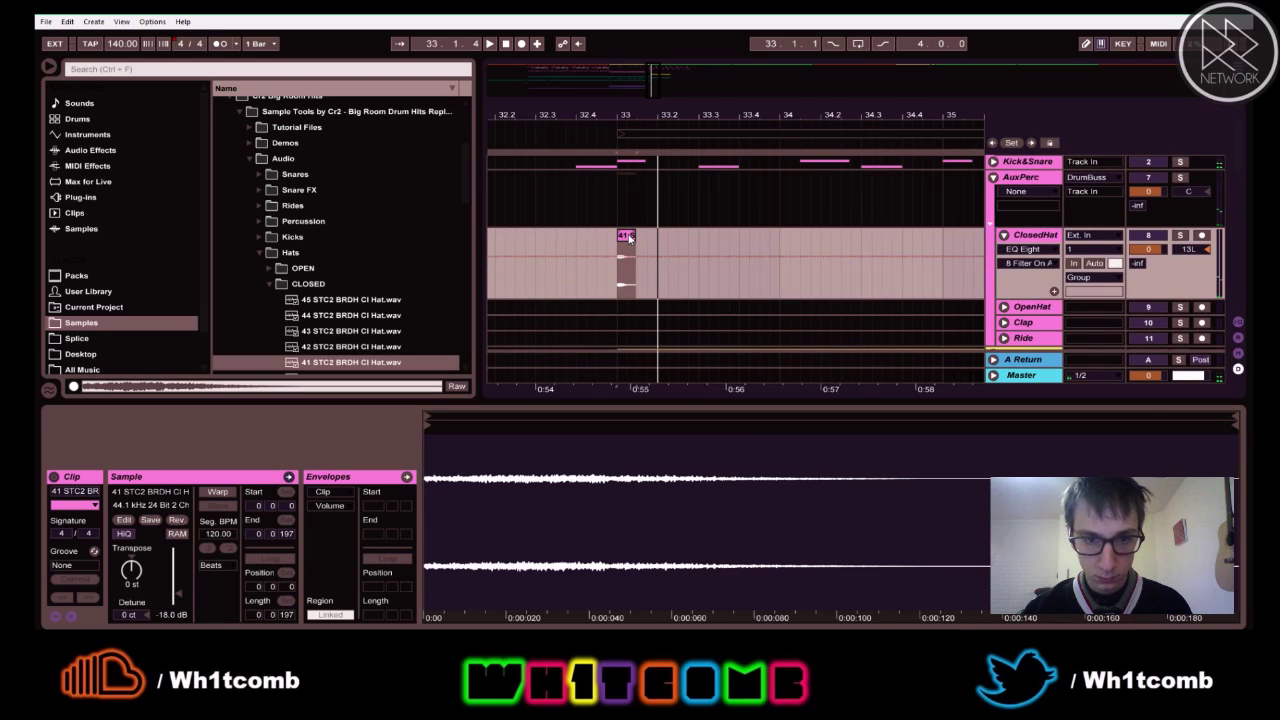
- Move the closed hat clip from bar 33 to 33.1.3, listening to its position in playback
{"action": "left_click_drag", "start_coordinate": [629, 237], "coordinate": [634, 234]}
{"action": "left_click", "coordinate": [616, 247]}
{"action": "key", "text": "space"}
{"action": "key", "text": "space"}
{"action": "left_click_drag", "start_coordinate": [659, 115], "coordinate": [656, 150]}
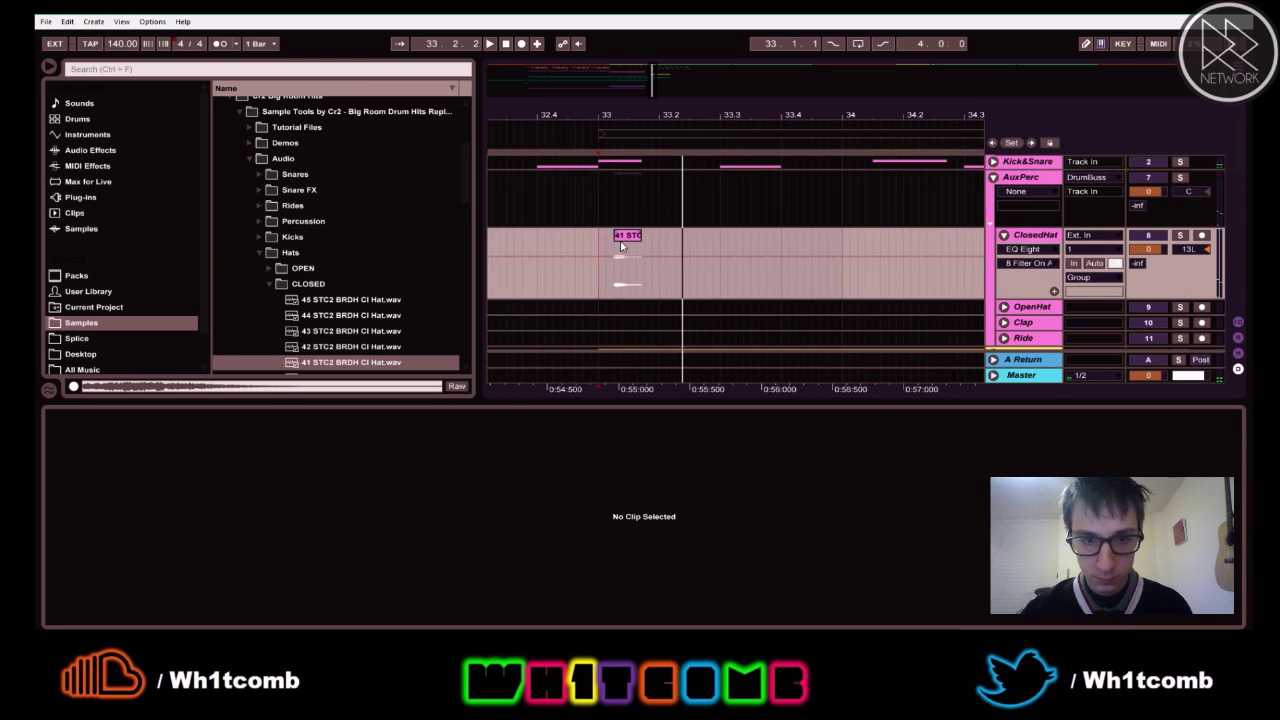
{"action": "left_click_drag", "start_coordinate": [627, 238], "coordinate": [641, 239]}
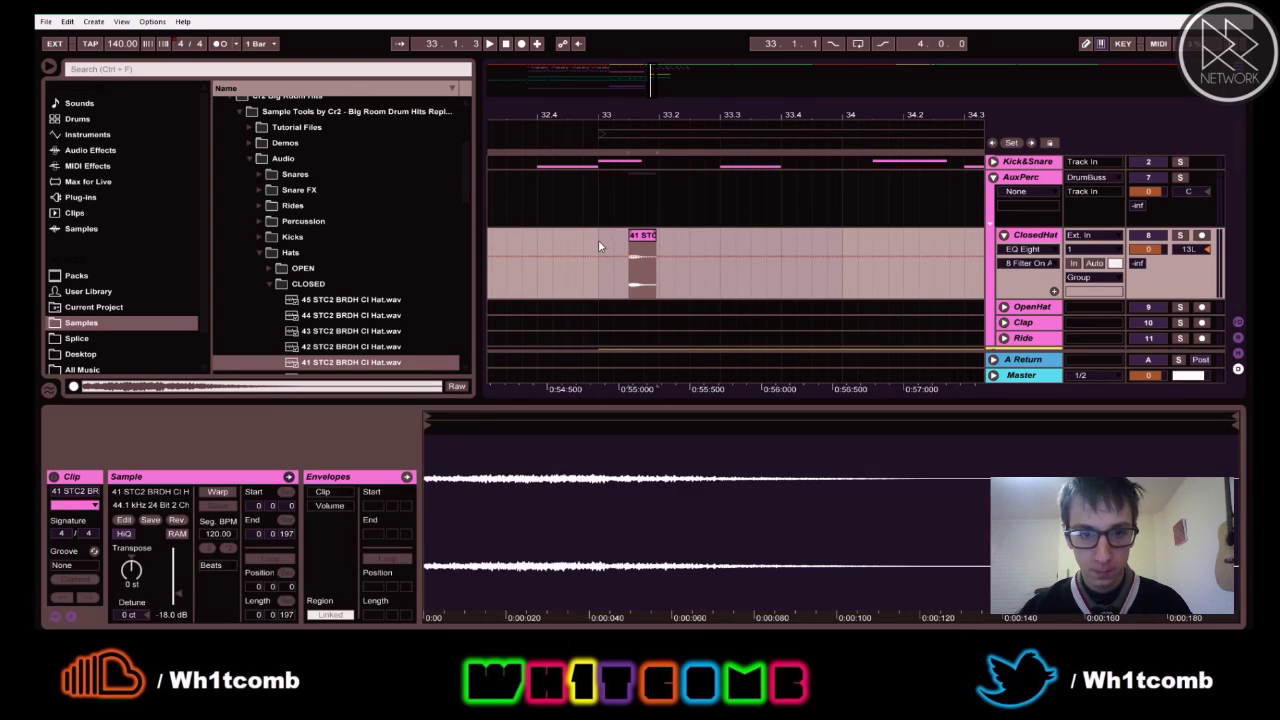
{"action": "left_click", "coordinate": [598, 243]}
- Copy the closed hat clip to 33.1.4 and play both hits from bar 33
{"action": "left_click", "coordinate": [633, 238]}
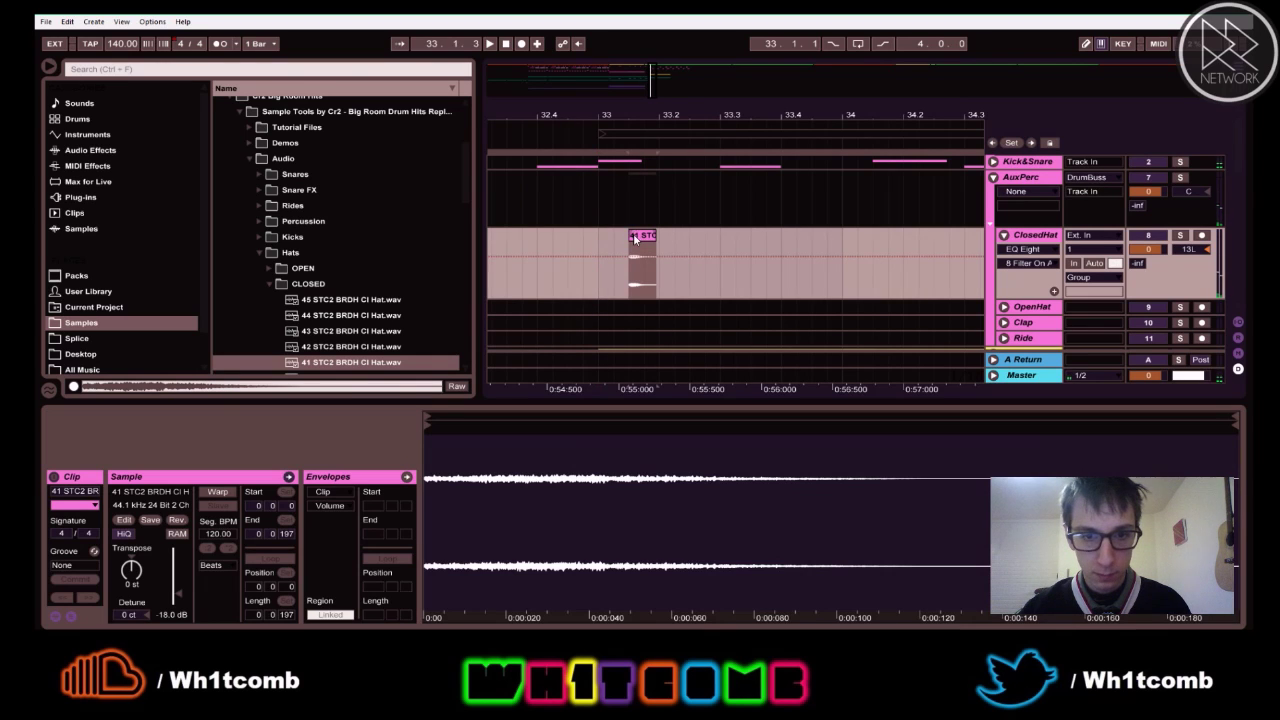
{"action": "left_click_drag", "start_coordinate": [633, 238], "coordinate": [650, 234]}
{"action": "left_click", "coordinate": [605, 242]}
{"action": "key", "text": "space"}
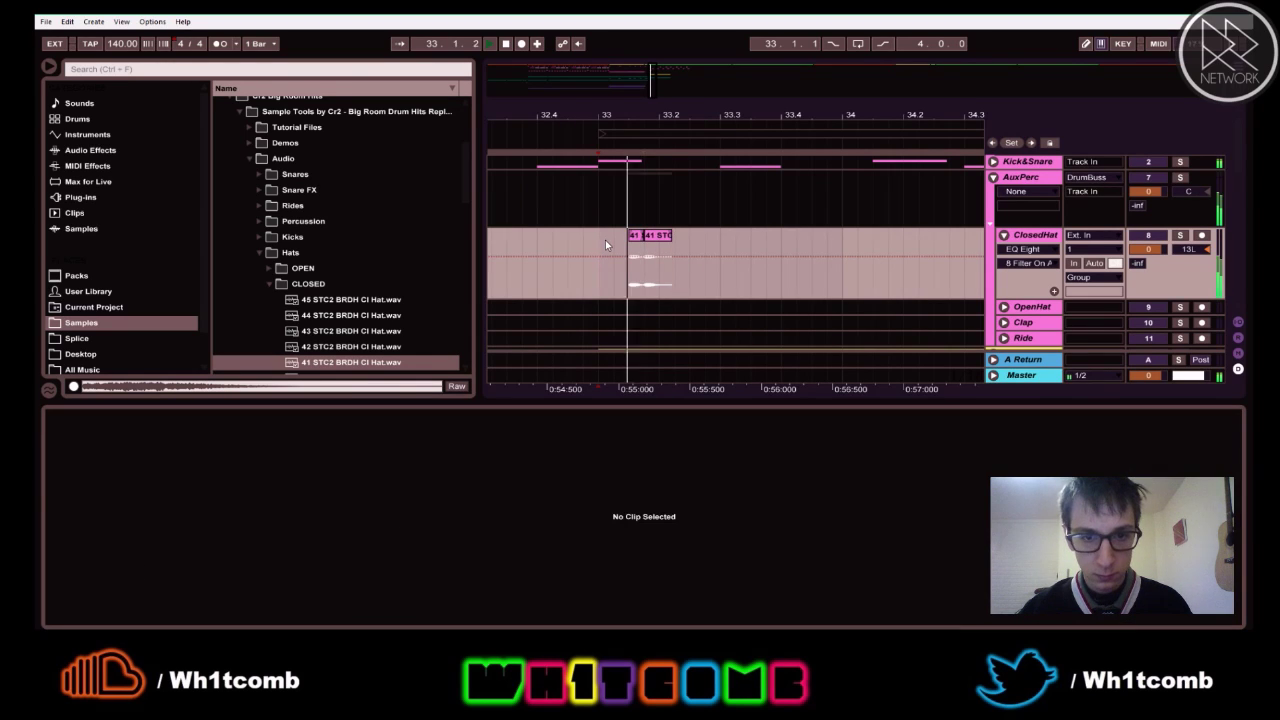
{"action": "key", "text": "space"}
- Shorten the second closed hat clip to end at 33.2 and play the pair from bar 33
{"action": "left_click_drag", "start_coordinate": [671, 236], "coordinate": [658, 237]}
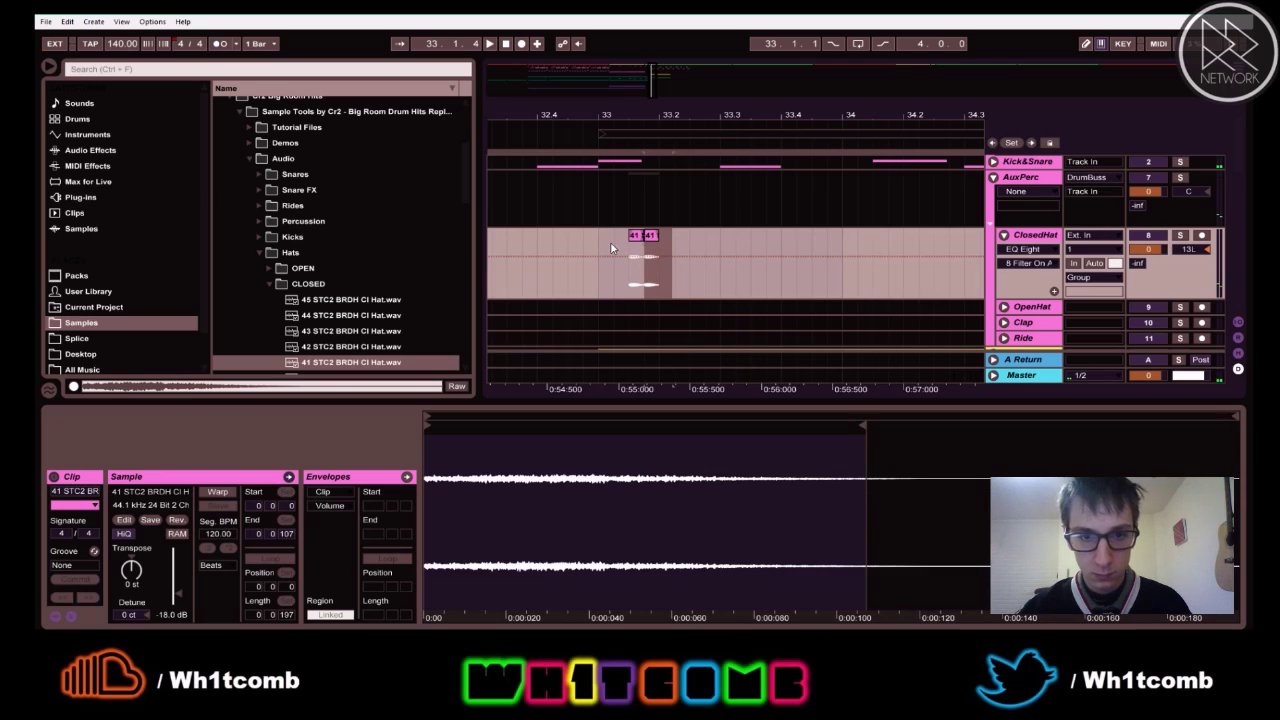
{"action": "left_click", "coordinate": [598, 254]}
{"action": "key", "text": "space"}
{"action": "key", "text": "space"}
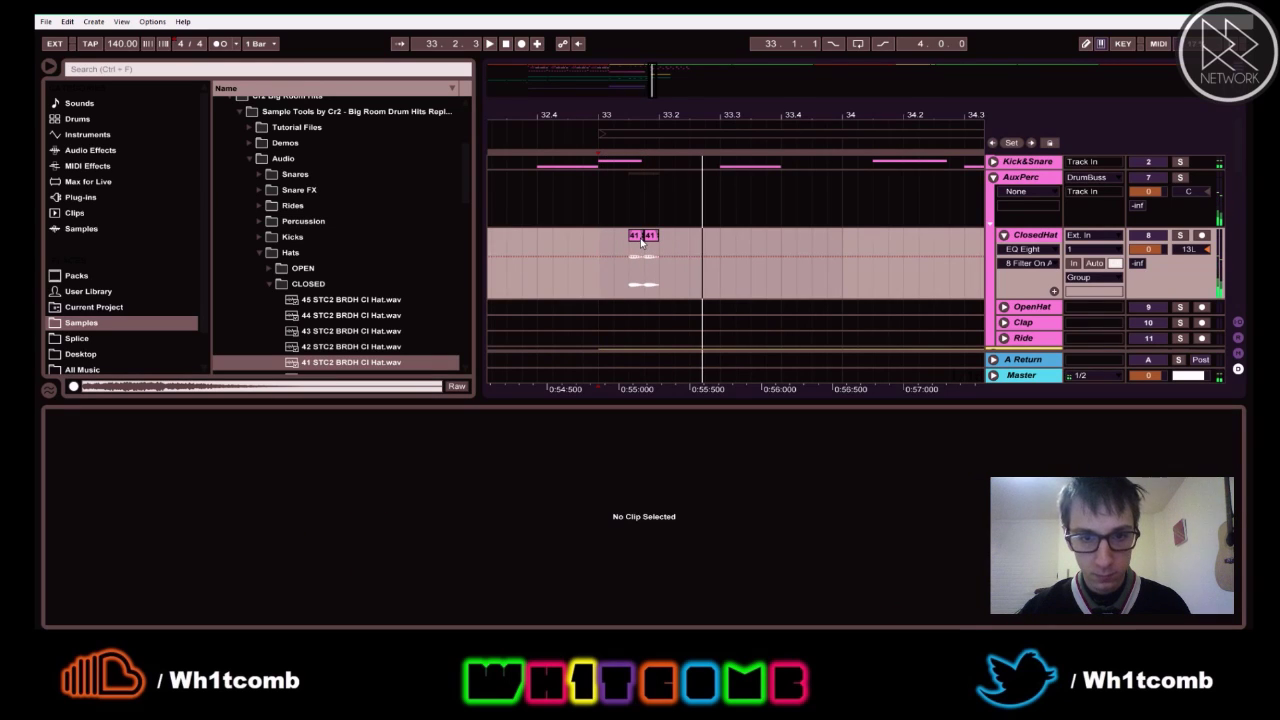
{"action": "left_click", "coordinate": [639, 241]}
{"action": "left_click", "coordinate": [655, 240]}
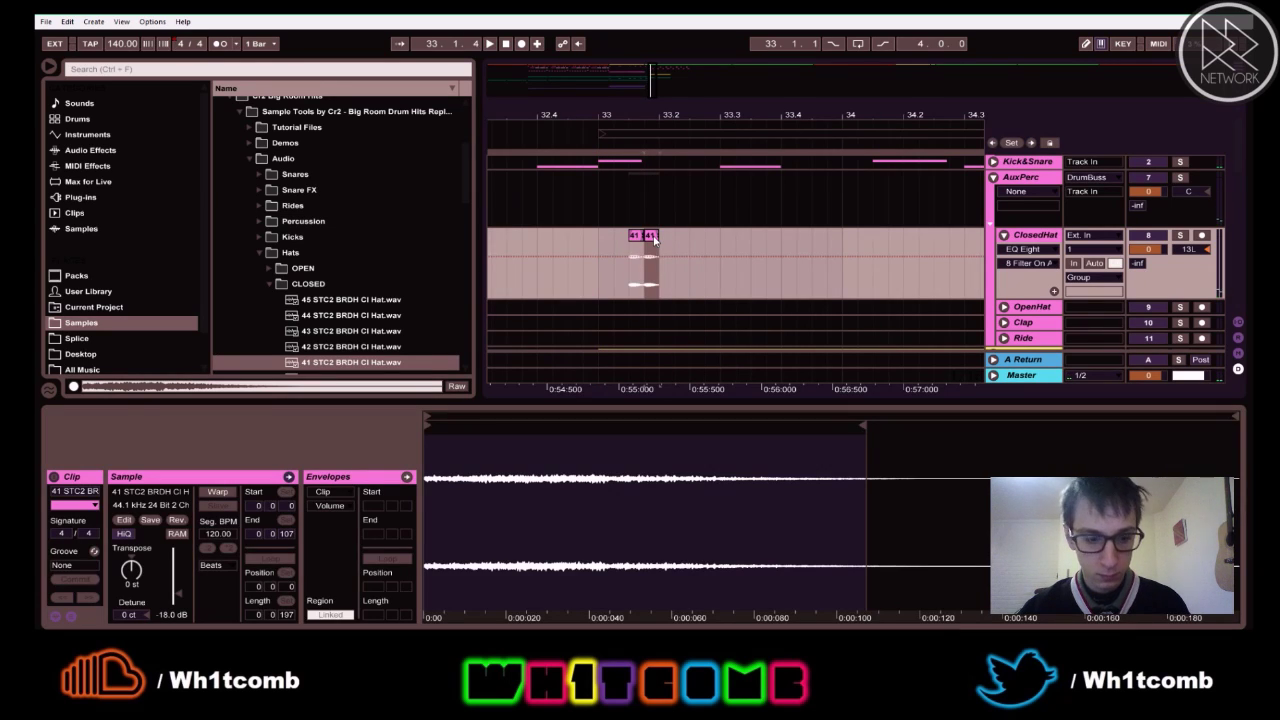
{"action": "left_click", "coordinate": [600, 245]}
{"action": "key", "text": "space"}
{"action": "key", "text": "space"}
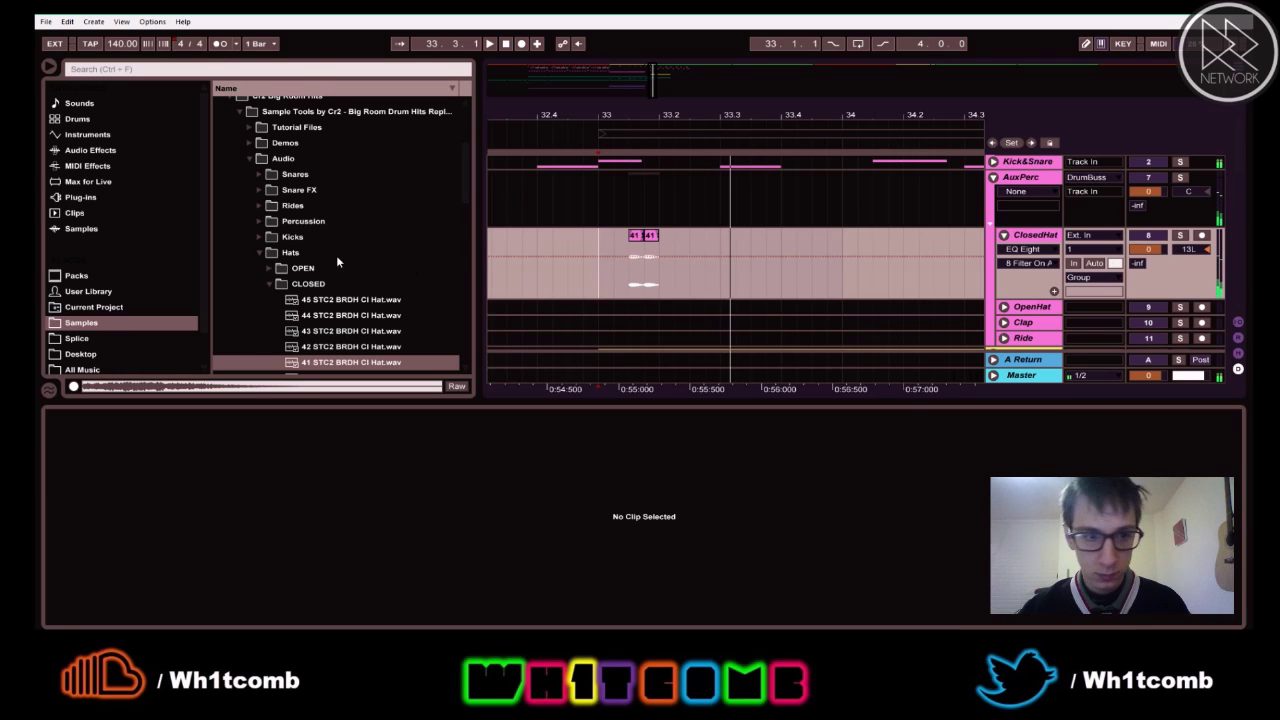
- Collapse the CLOSED hats folder and audition the OPEN hat samples down to 46 STC2 BRDH Op Hat.wav
{"action": "left_click", "coordinate": [270, 284]}
{"action": "left_click", "coordinate": [270, 268]}
{"action": "left_click", "coordinate": [375, 331]}
{"action": "scroll", "coordinate": [375, 331], "scroll_direction": "down", "scroll_amount": 3}
{"action": "key", "text": "Down"}
{"action": "key", "text": "Down"}
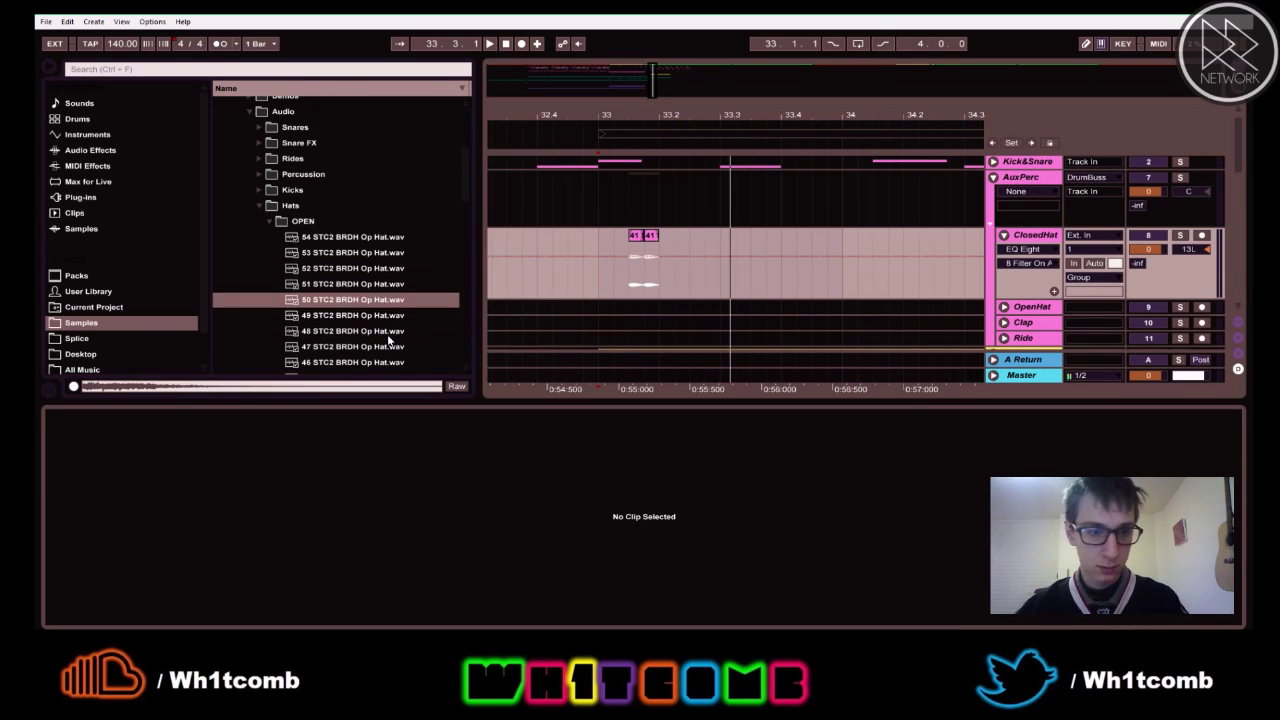
{"action": "key", "text": "Down"}
{"action": "key", "text": "Down"}
{"action": "key", "text": "Down"}
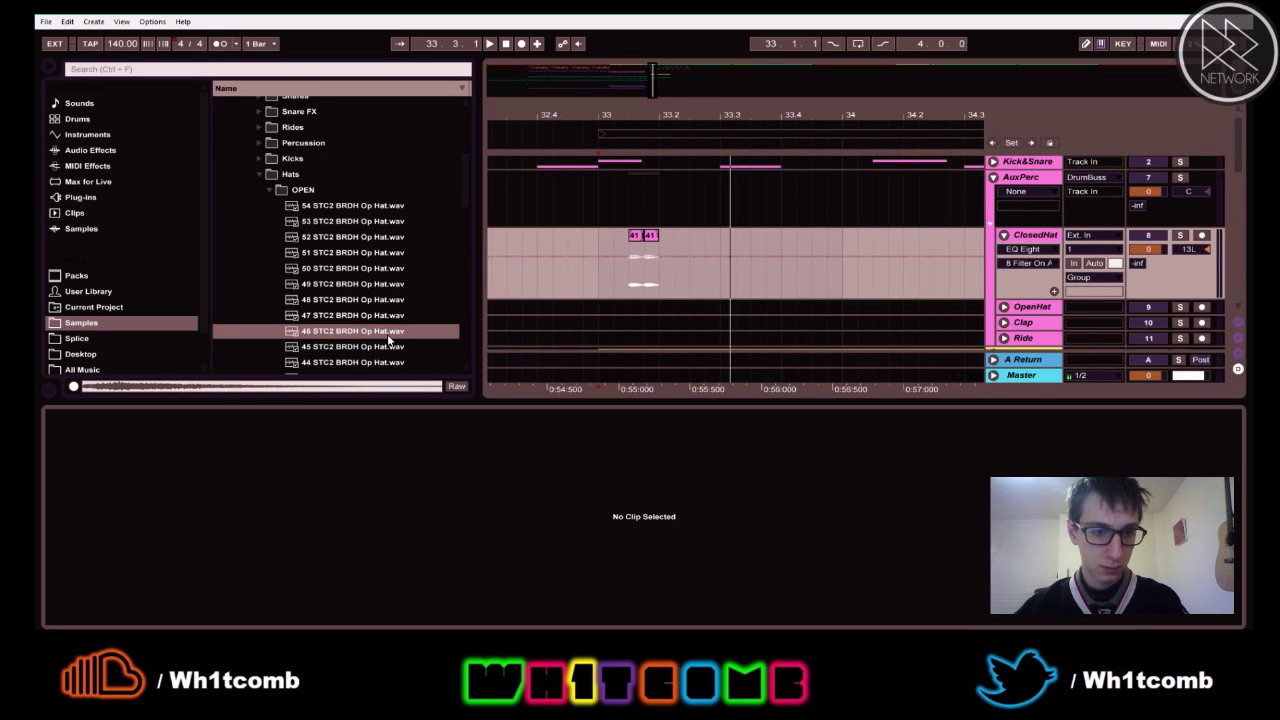
- Unfold the OpenHat track and place 46 STC2 BRDH Op Hat.wav on it at 33.2.3
{"action": "scroll", "coordinate": [1005, 280], "scroll_direction": "down", "scroll_amount": 1}
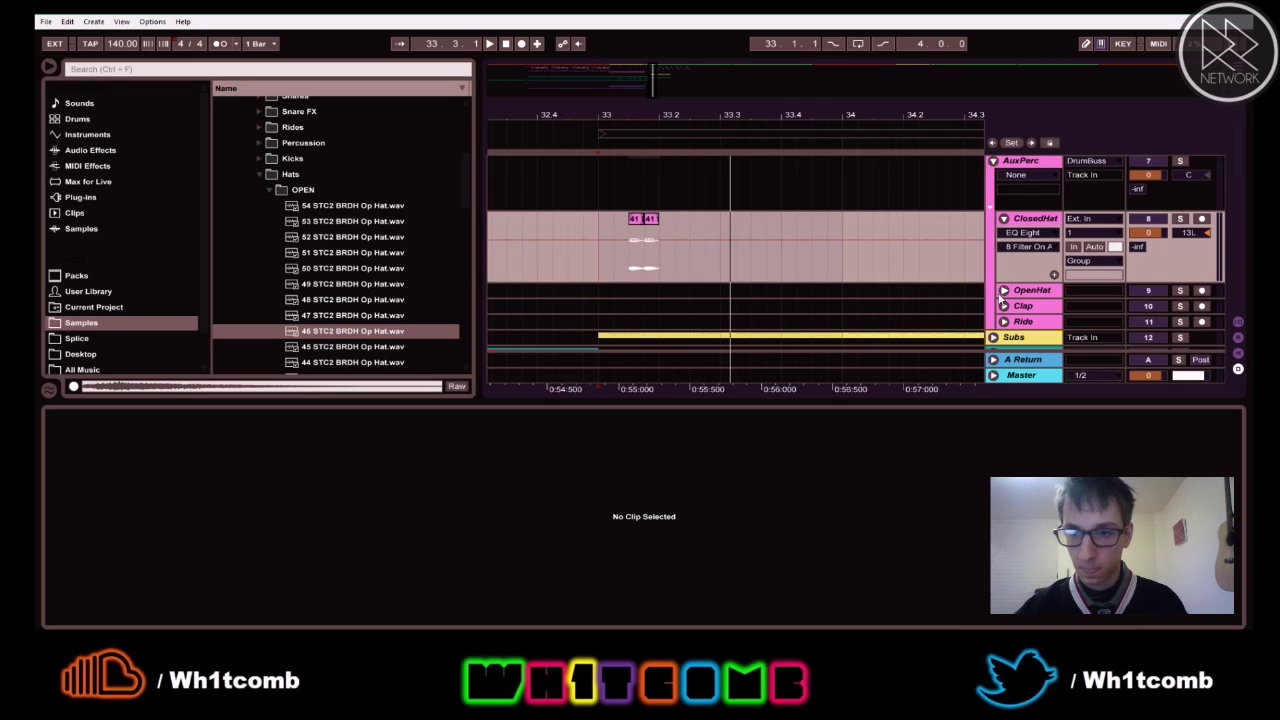
{"action": "left_click", "coordinate": [1004, 290]}
{"action": "scroll", "coordinate": [1004, 290], "scroll_direction": "down", "scroll_amount": 1}
{"action": "left_click_drag", "start_coordinate": [347, 333], "coordinate": [705, 263]}
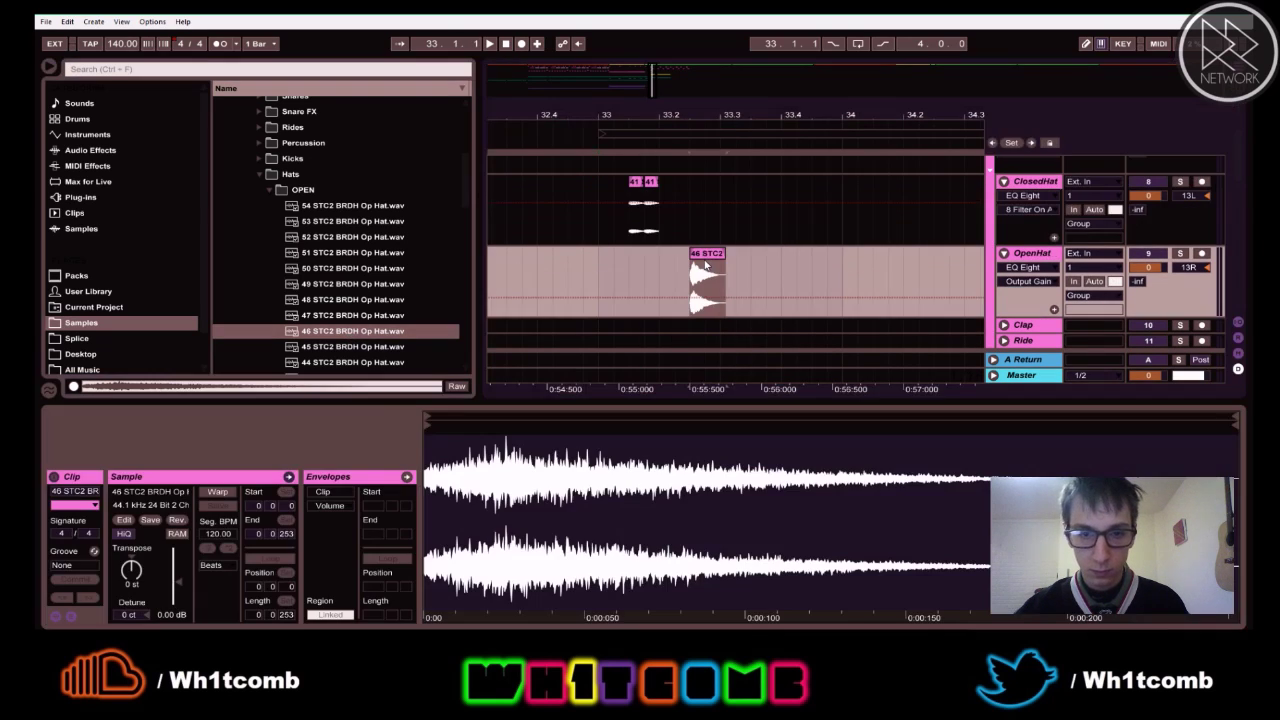
- Set the open hat clip's gain to -16 dB
{"action": "left_click", "coordinate": [166, 612]}
{"action": "type", "text": "-16"}
{"action": "key", "text": "Return"}
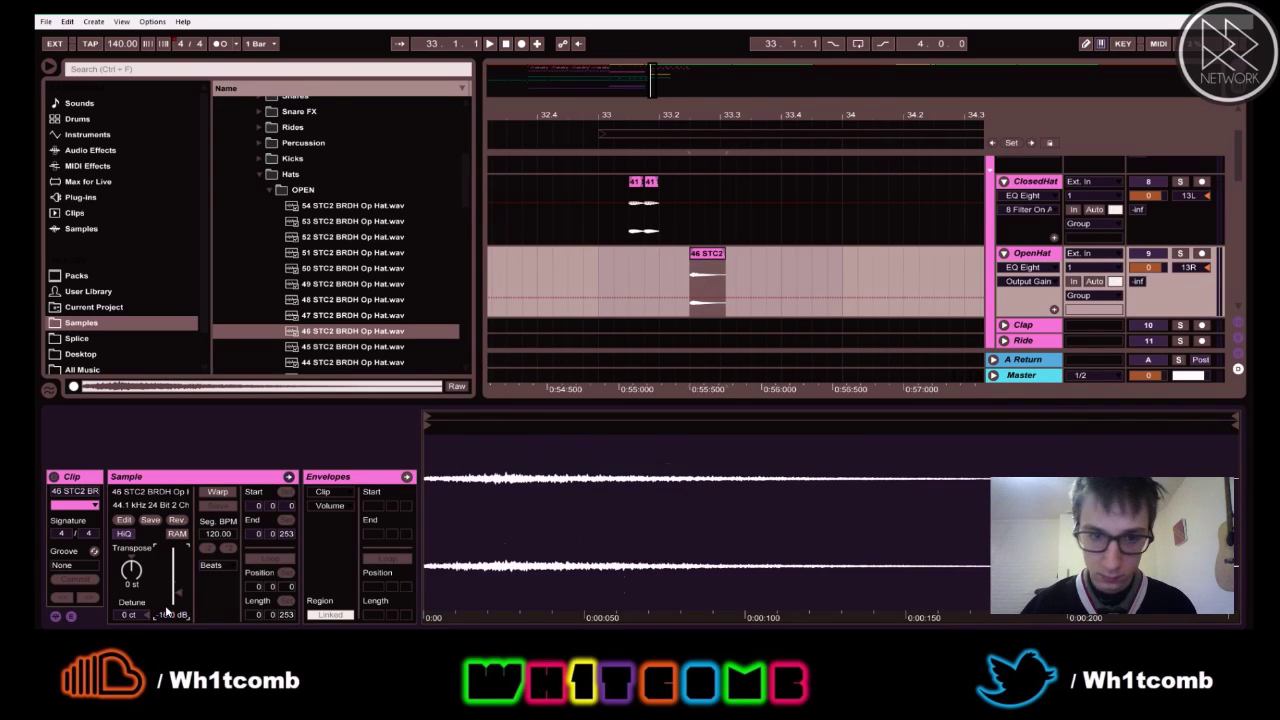
- Add a Utility effect after the EQ Eight on the ClosedHat track
{"action": "left_click", "coordinate": [1031, 183]}
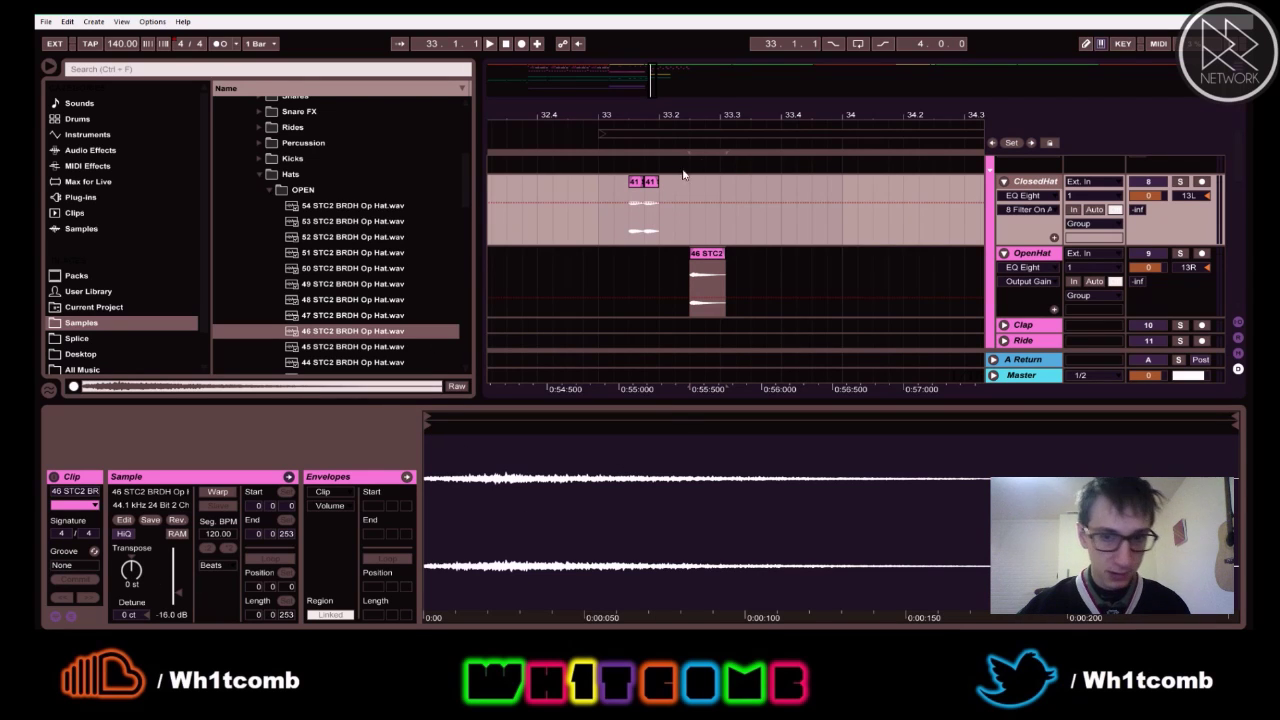
{"action": "double_click", "coordinate": [1039, 185]}
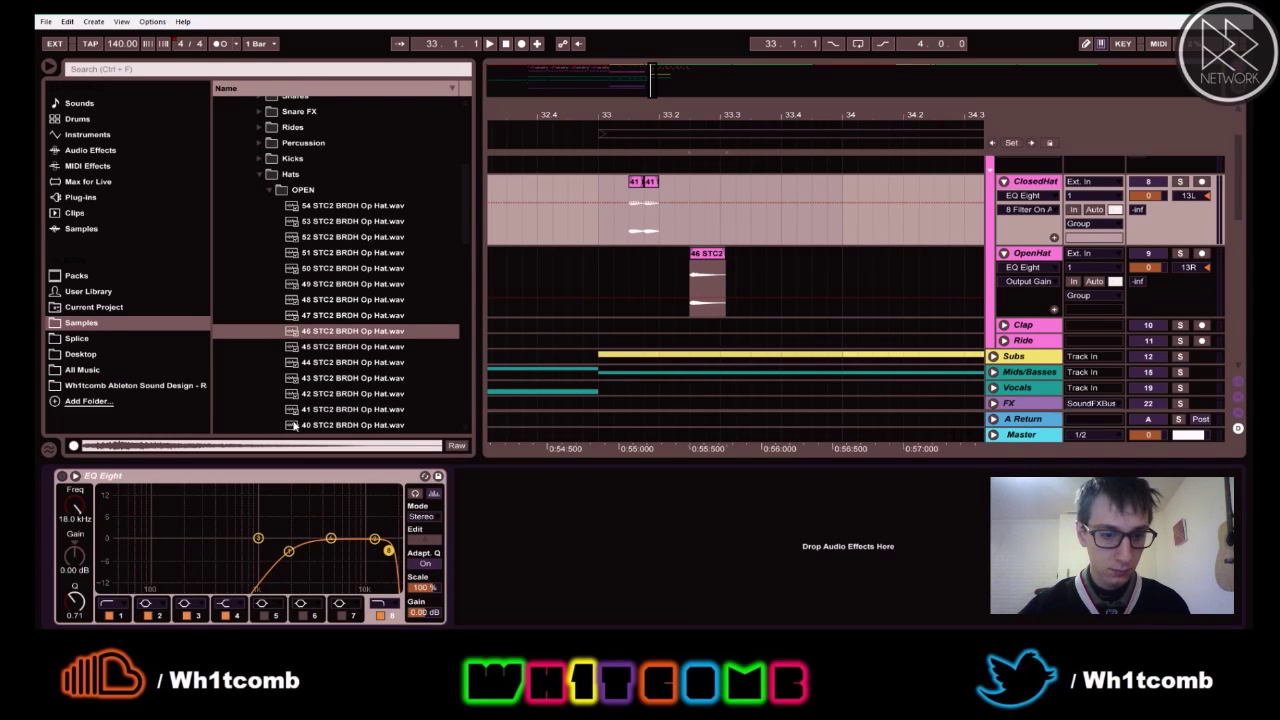
{"action": "left_click", "coordinate": [87, 150]}
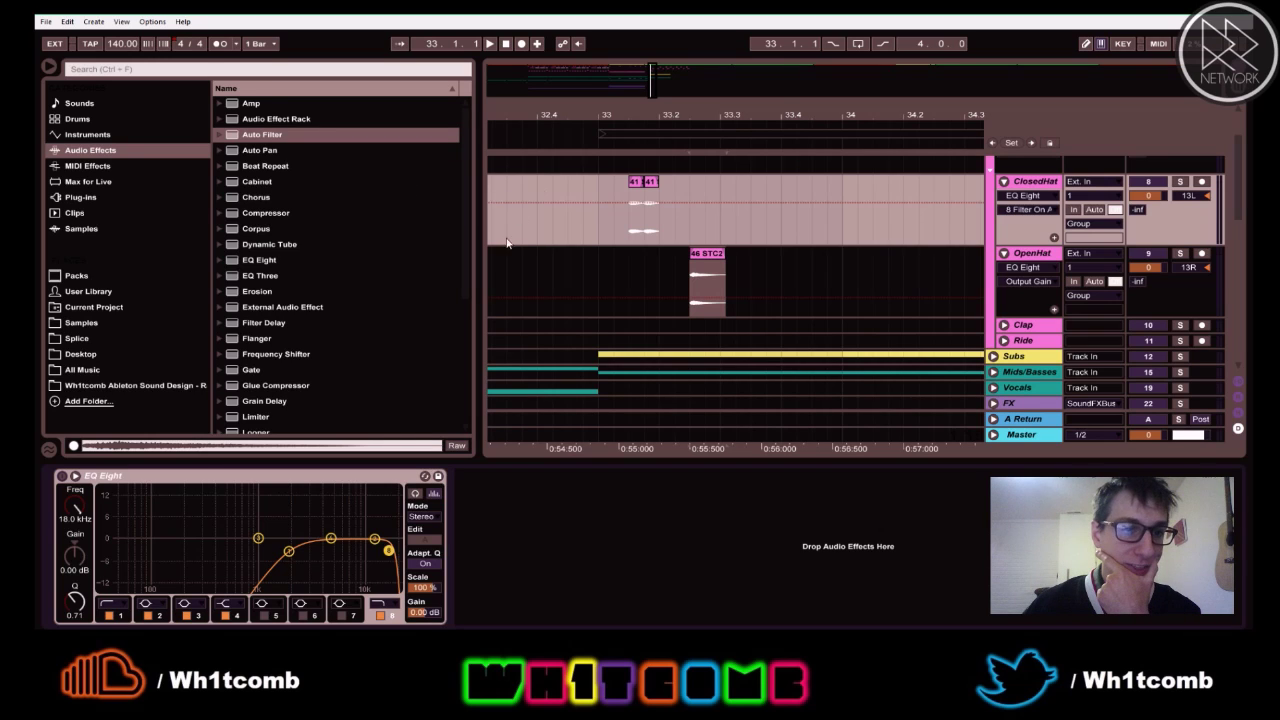
{"action": "scroll", "coordinate": [257, 185], "scroll_direction": "down", "scroll_amount": 2}
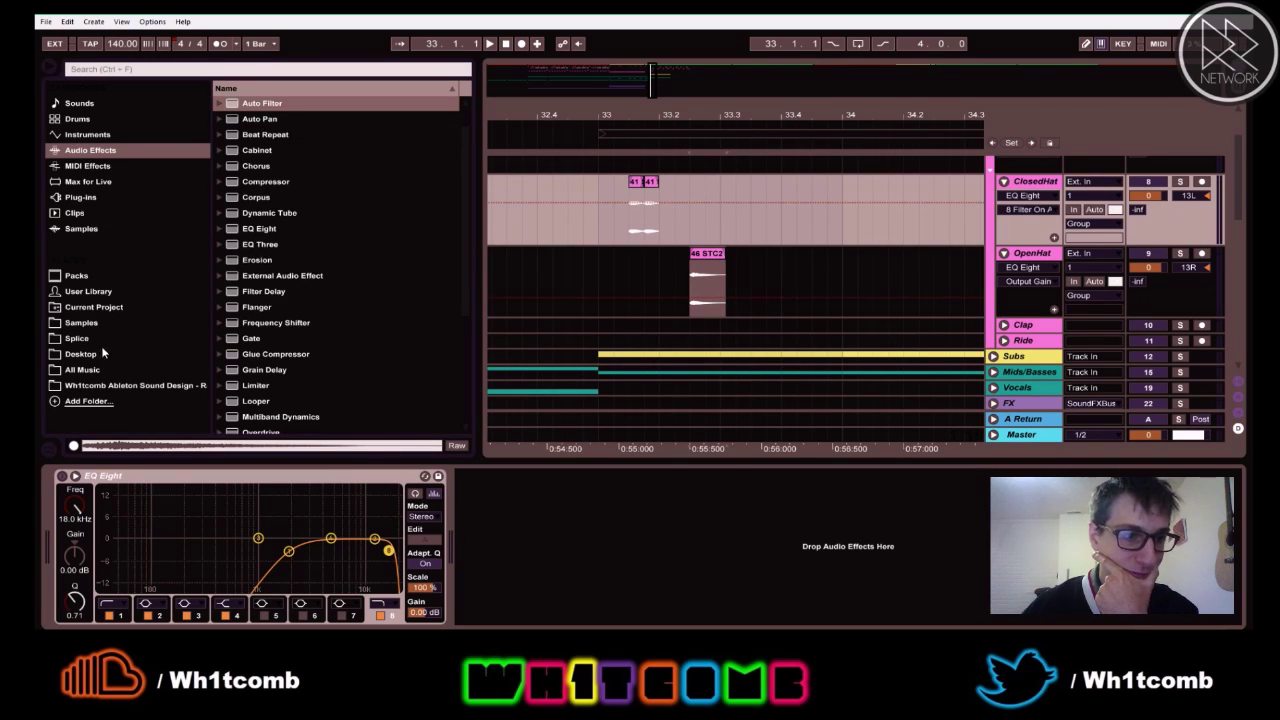
{"action": "scroll", "coordinate": [260, 400], "scroll_direction": "down", "scroll_amount": 12}
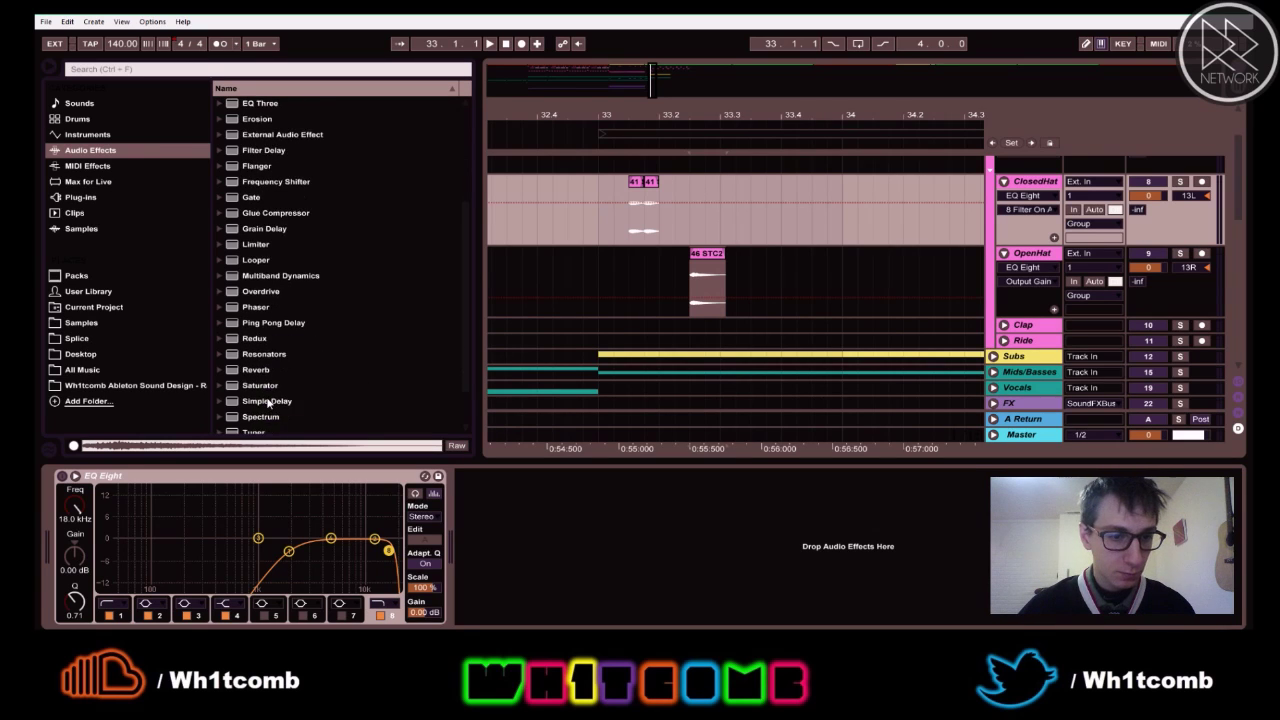
{"action": "left_click", "coordinate": [255, 402]}
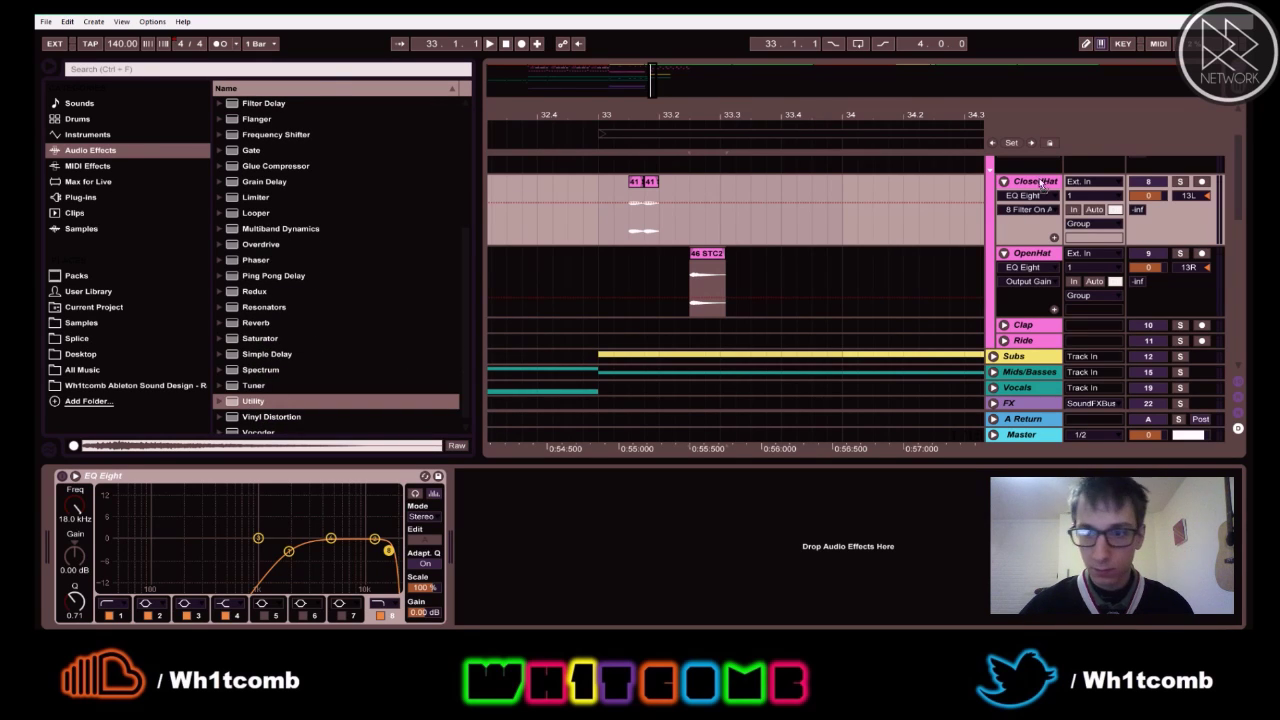
{"action": "key", "text": "Return"}
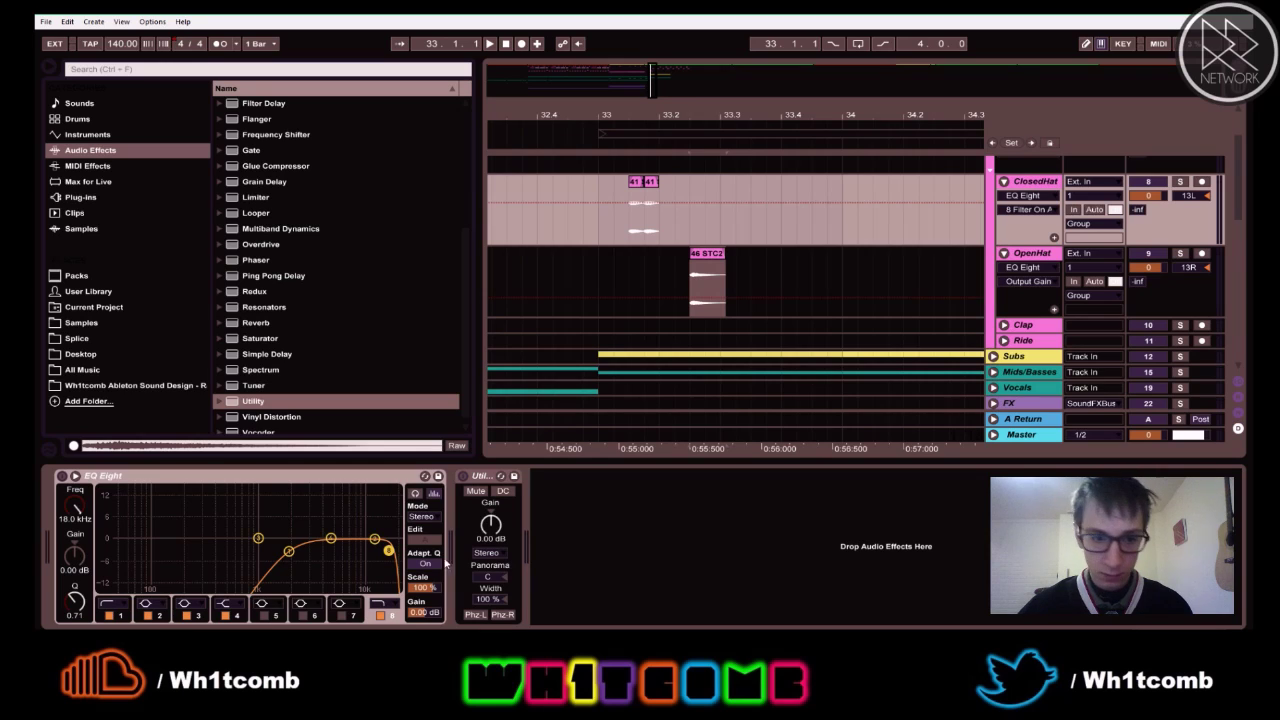
- Keep the ClosedHat Utility in Stereo mode, set its panorama to 20L and play the hats around bar 33
{"action": "left_click_drag", "start_coordinate": [492, 561], "coordinate": [493, 568]}
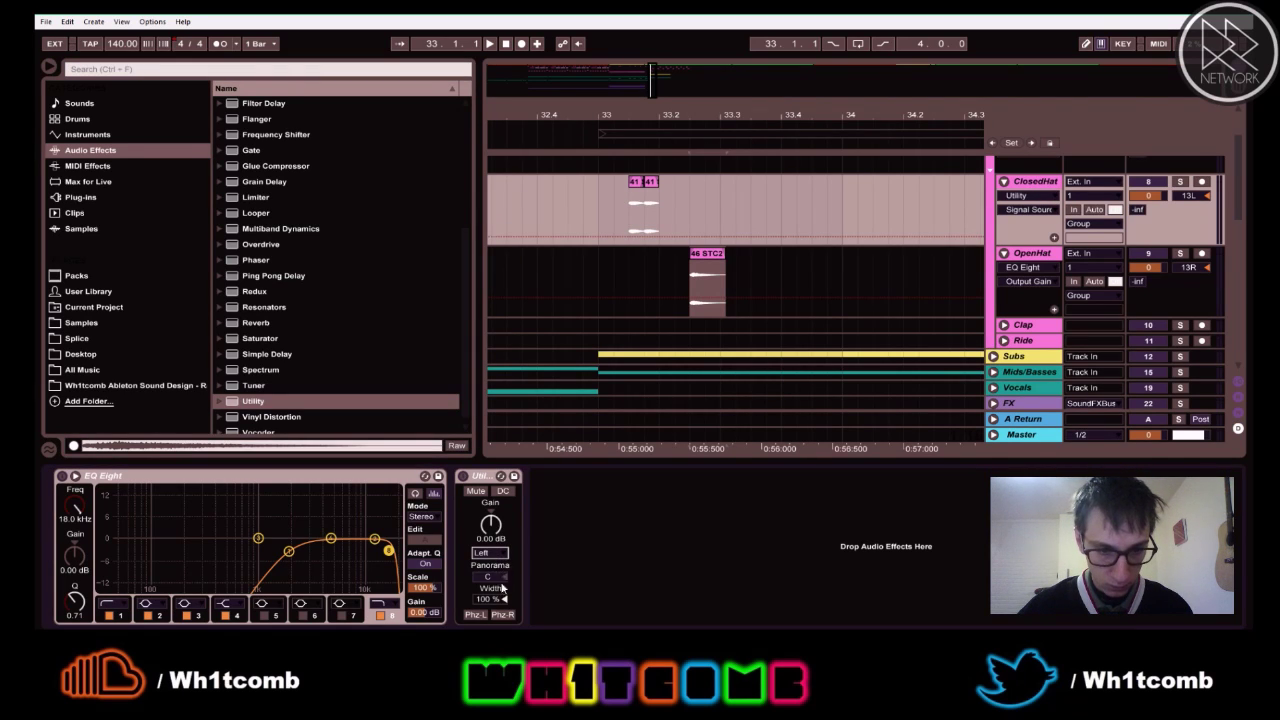
{"action": "left_click", "coordinate": [506, 553]}
{"action": "left_click", "coordinate": [501, 592]}
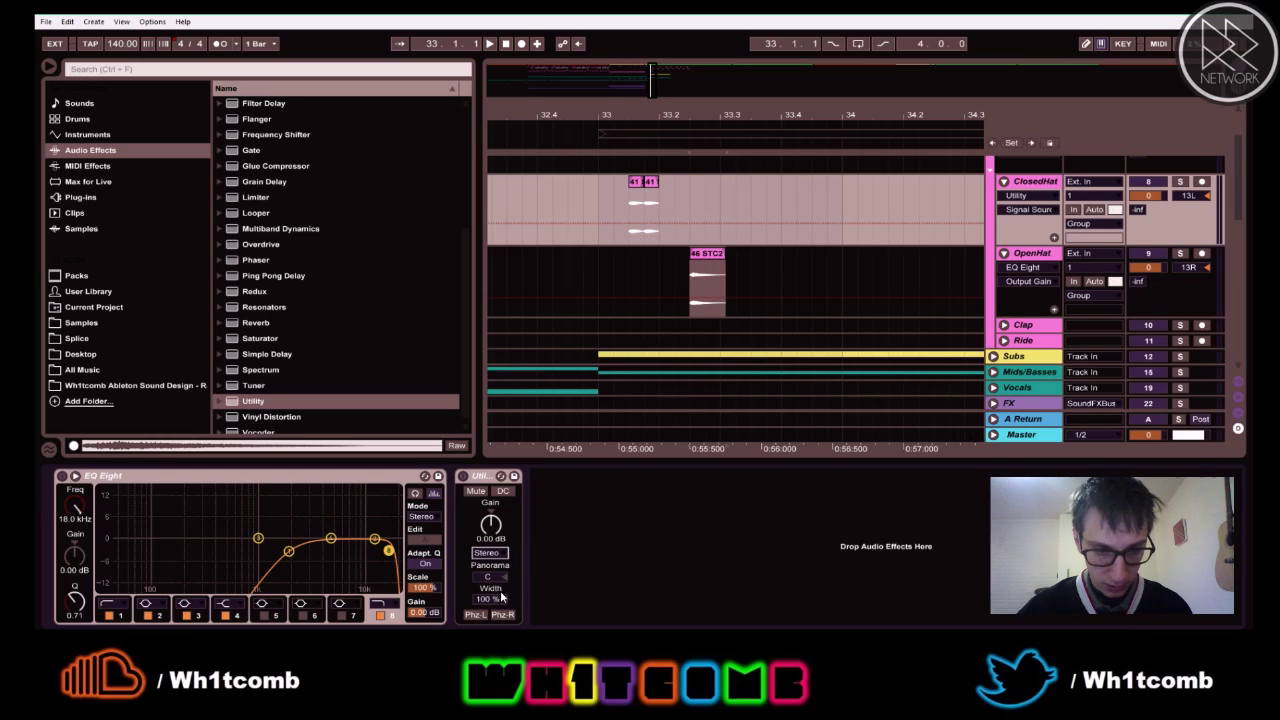
{"action": "left_click_drag", "start_coordinate": [498, 580], "coordinate": [498, 592]}
{"action": "key", "text": "space"}
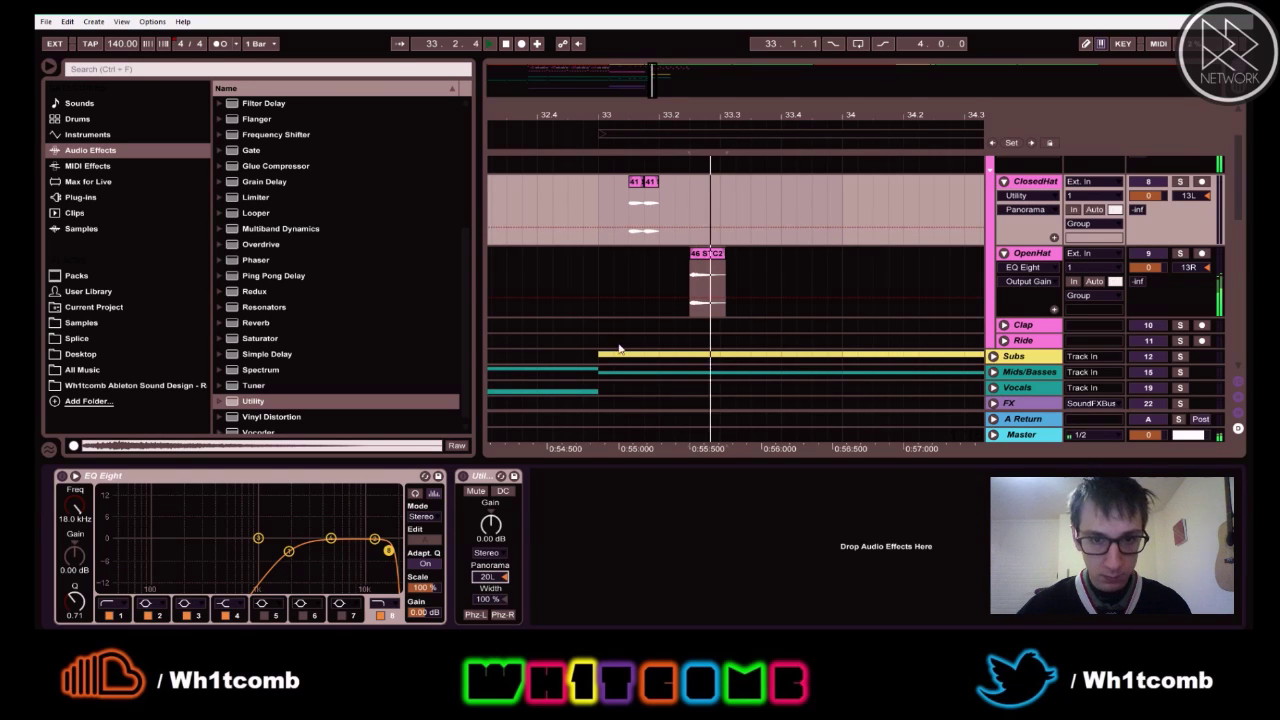
{"action": "left_click", "coordinate": [590, 184]}
{"action": "key", "text": "space"}
{"action": "key", "text": "space"}
{"action": "key", "text": "space"}
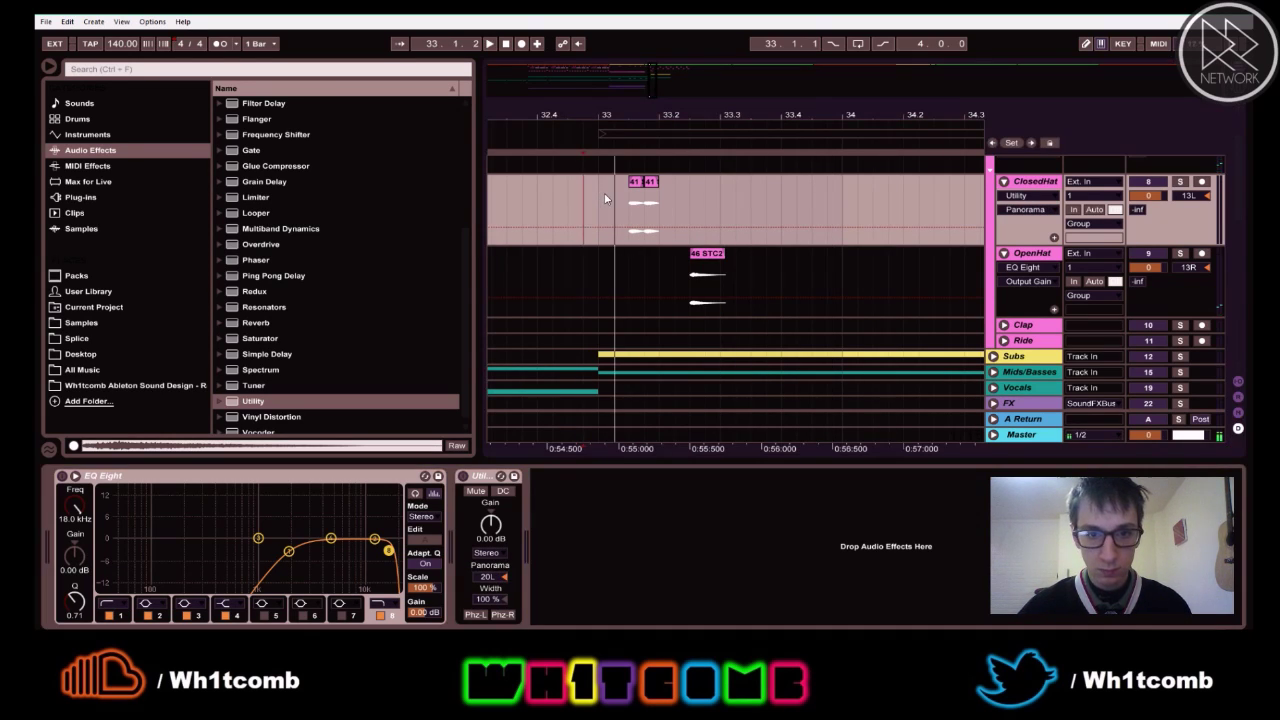
{"action": "key", "text": "space"}
{"action": "key", "text": "space"}
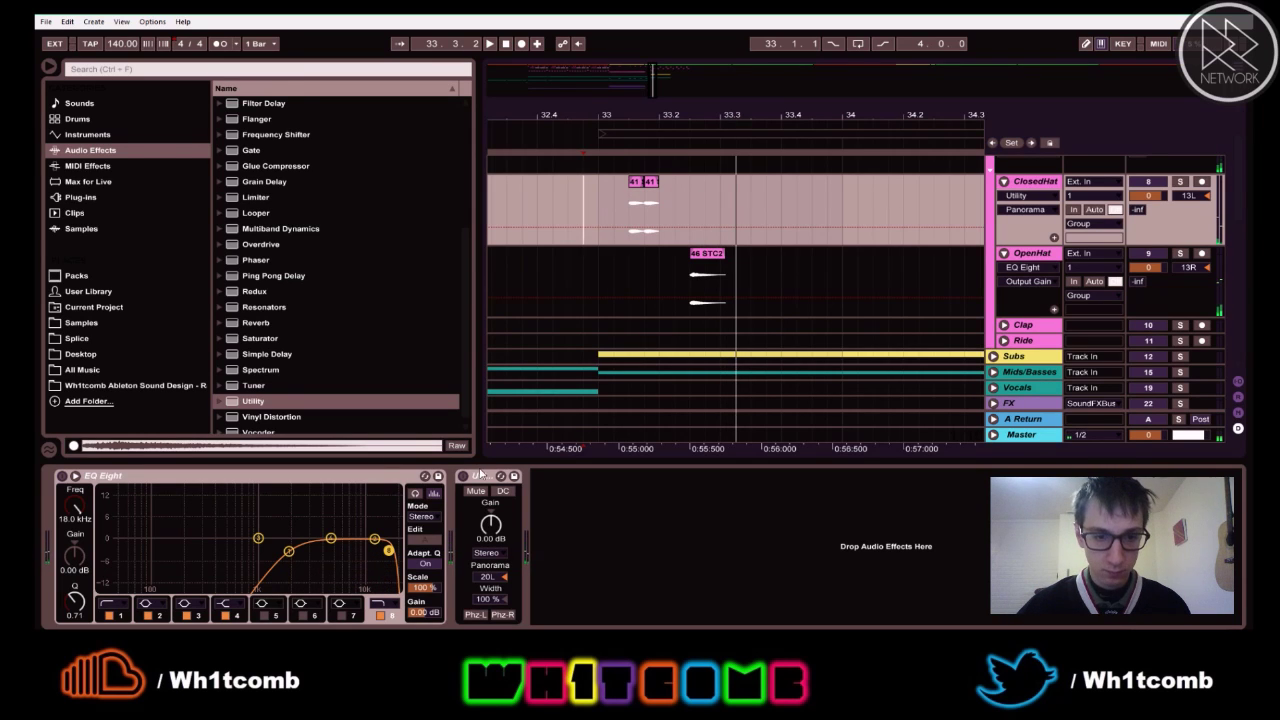
- Copy the Utility to the OpenHat track, set its panorama to 15R and play the hats
{"action": "left_click_drag", "start_coordinate": [481, 474], "coordinate": [1050, 257]}
{"action": "key", "text": "Down"}
{"action": "left_click_drag", "start_coordinate": [492, 578], "coordinate": [492, 550]}
{"action": "key", "text": "space"}
{"action": "key", "text": "space"}
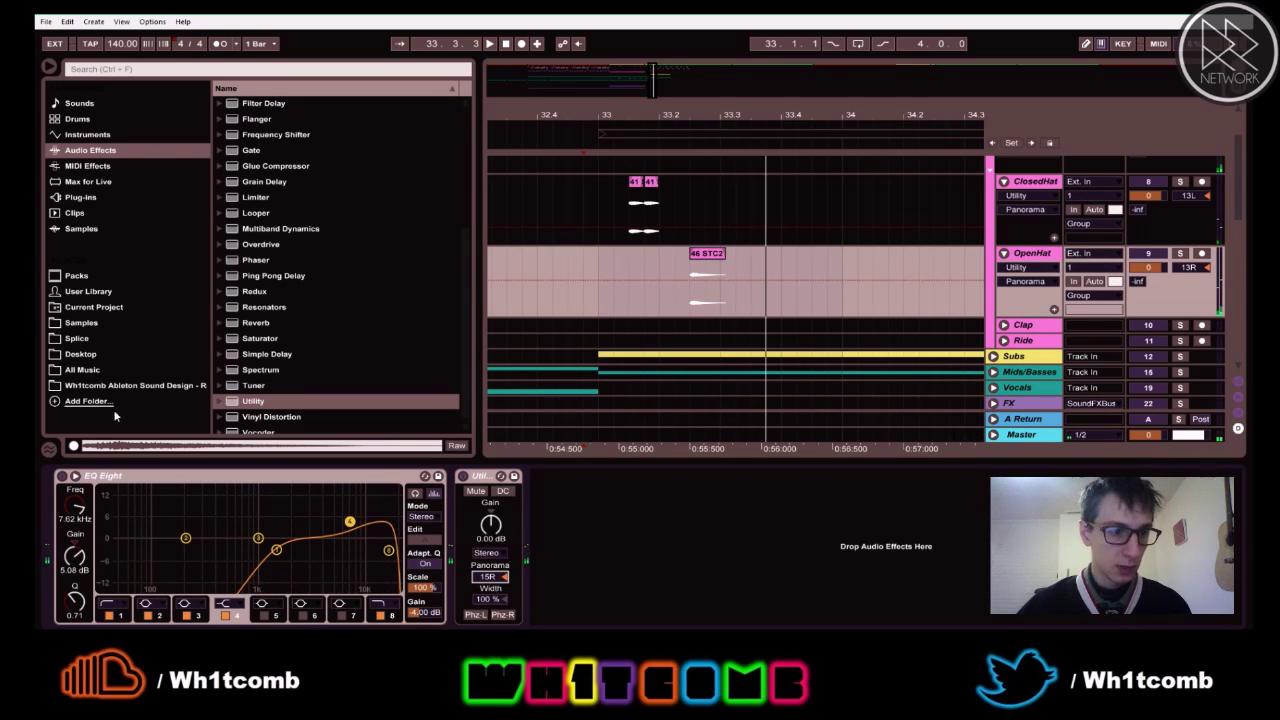
- Return to the Samples library and audition the OPEN hat samples below 46 STC2 BRDH Op Hat.wav
{"action": "left_click", "coordinate": [81, 155]}
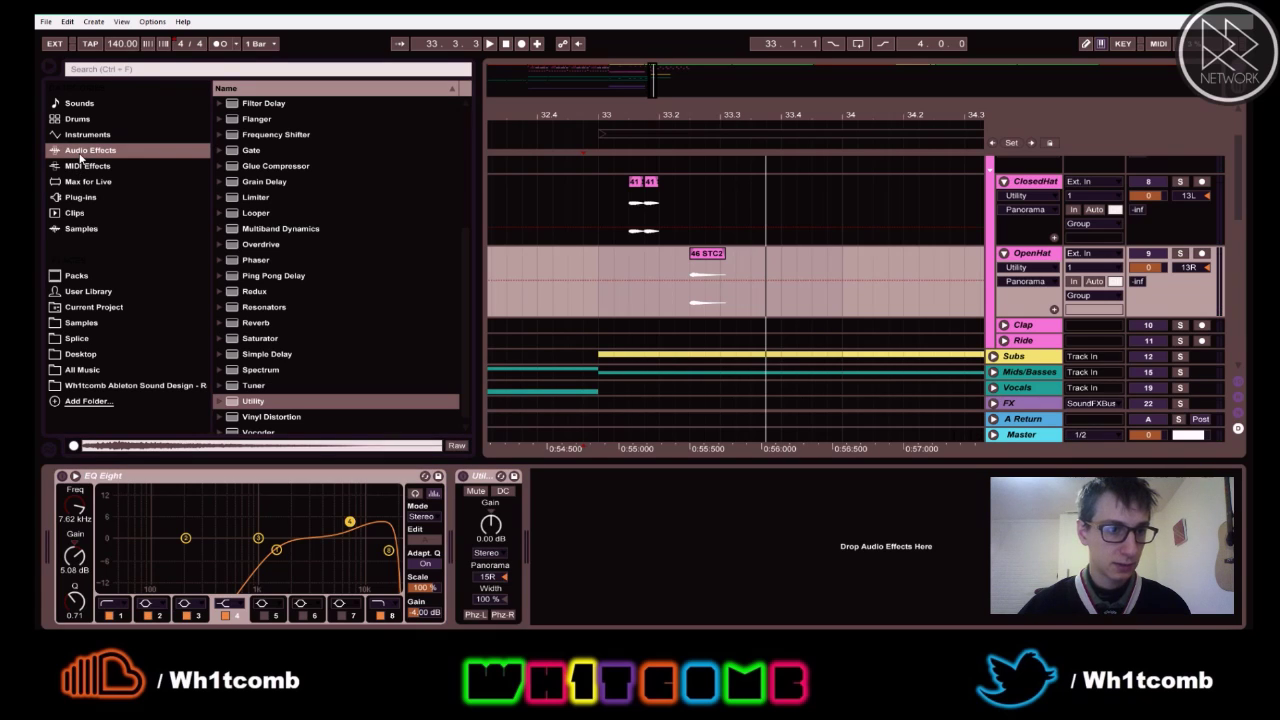
{"action": "left_click", "coordinate": [86, 370]}
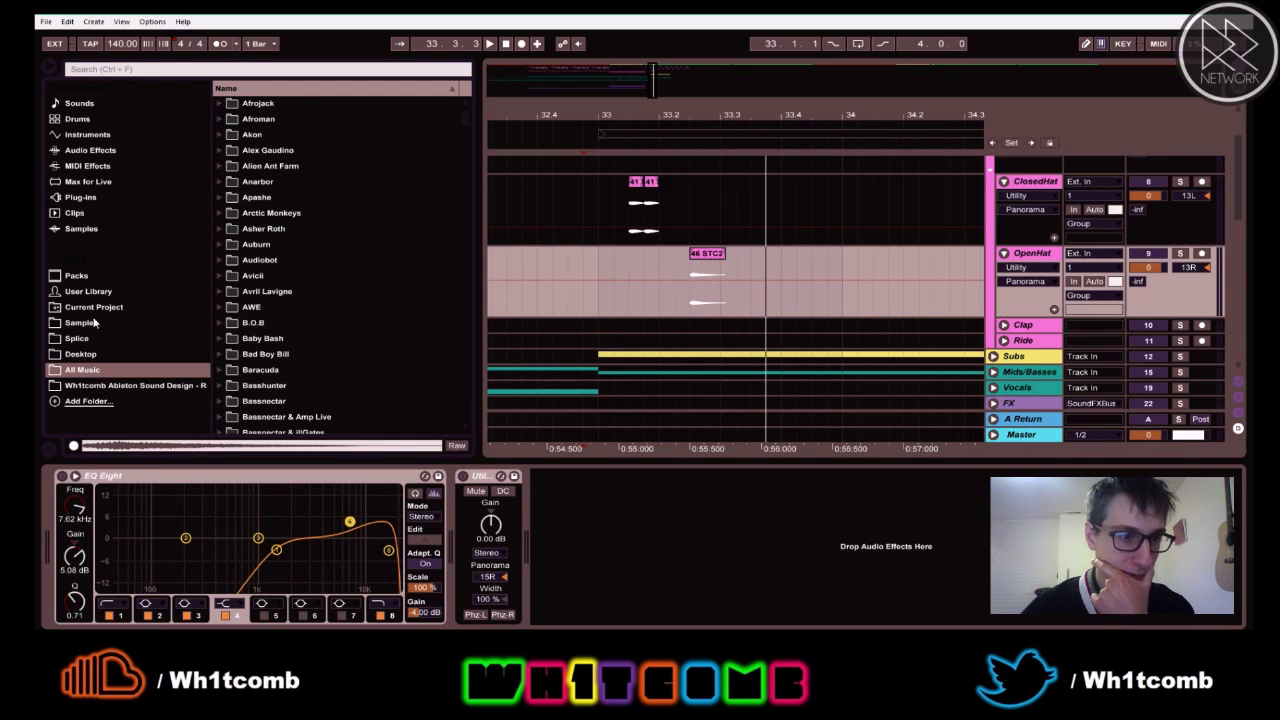
{"action": "left_click", "coordinate": [81, 322]}
{"action": "key", "text": "Down"}
{"action": "key", "text": "Down"}
{"action": "key", "text": "Down"}
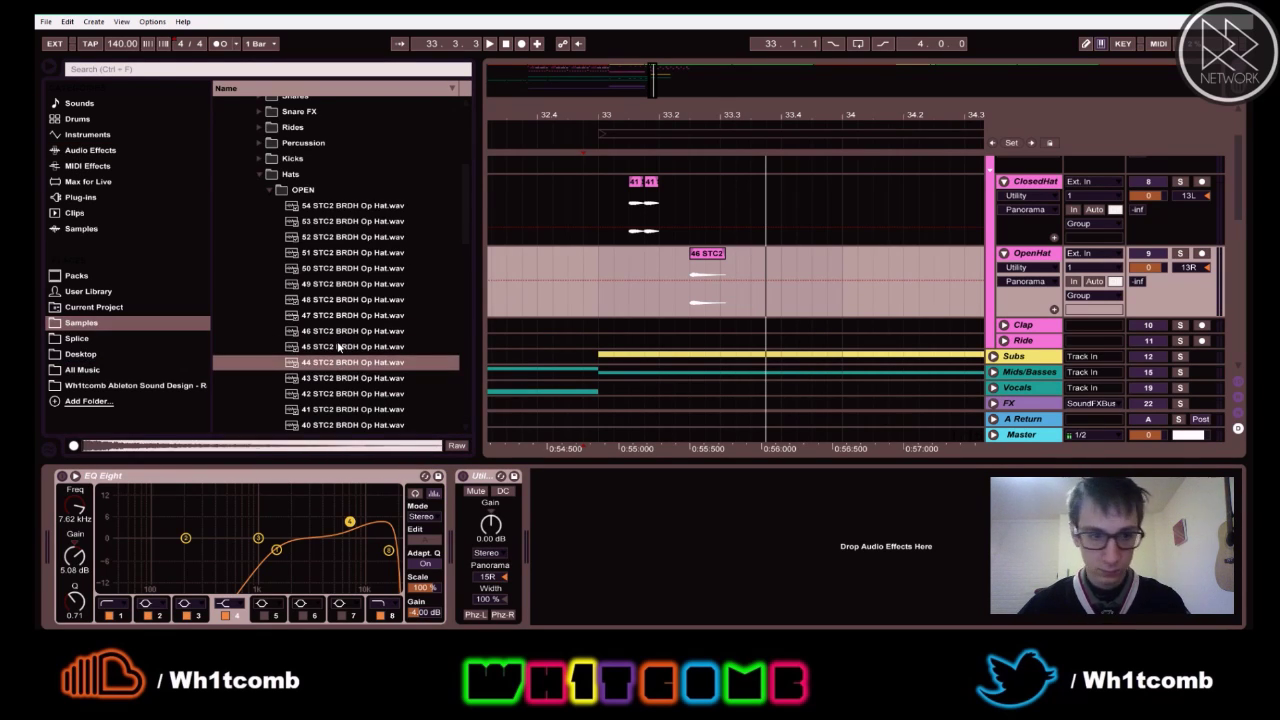
{"action": "key", "text": "Down"}
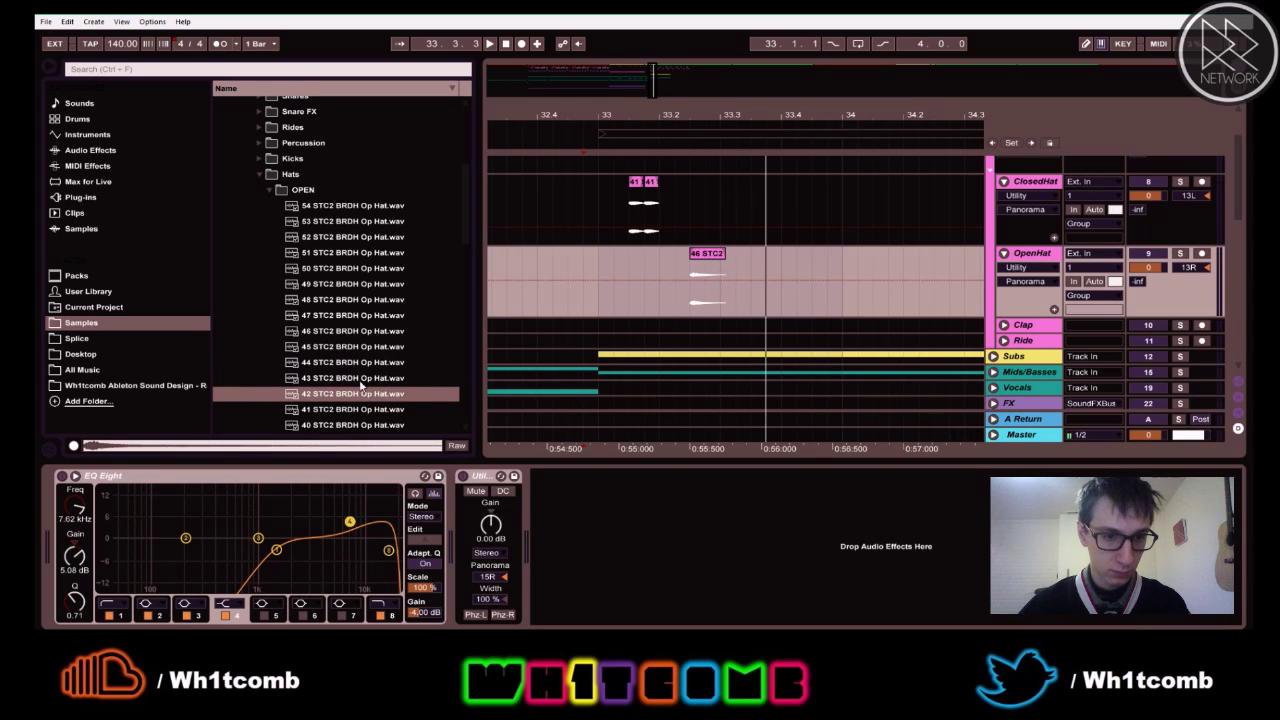
{"action": "key", "text": "Down"}
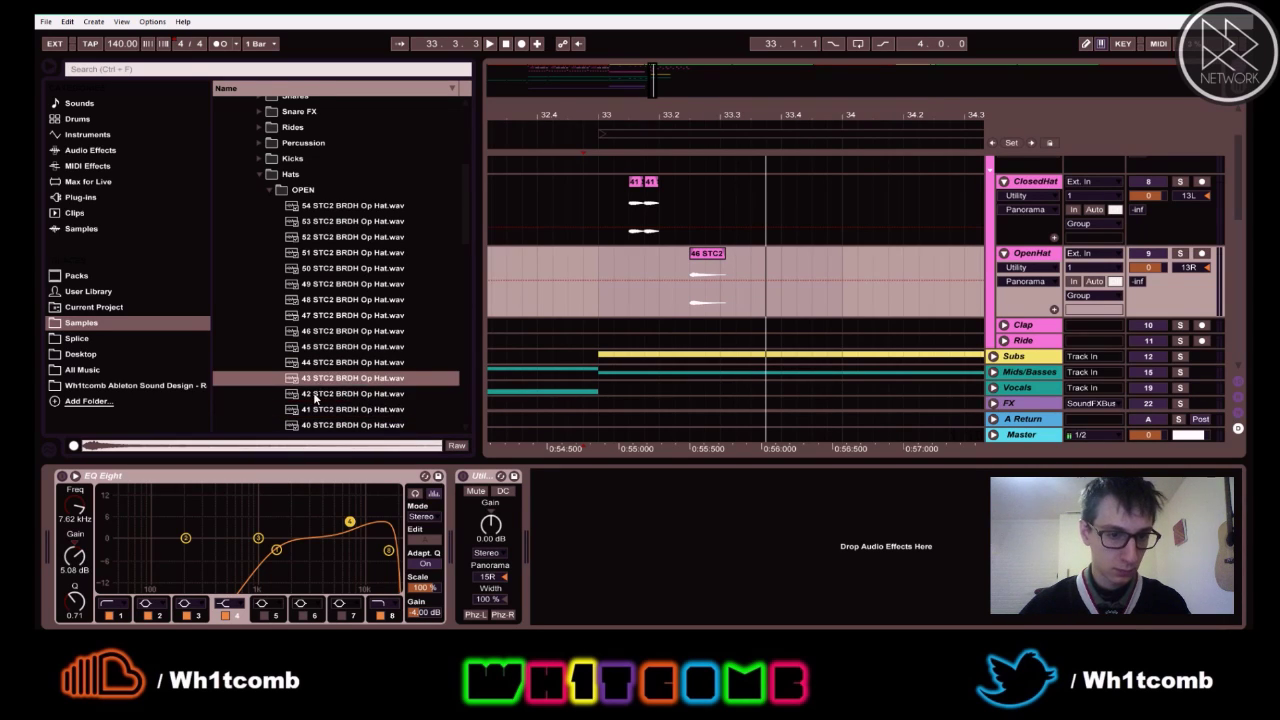
- Replace the open hat clip at 33.2.3 with 41 STC2 BRDH Op Hat.wav
{"action": "left_click_drag", "start_coordinate": [305, 413], "coordinate": [695, 268]}
{"action": "key", "text": "Delete"}
{"action": "left_click_drag", "start_coordinate": [699, 256], "coordinate": [723, 254]}
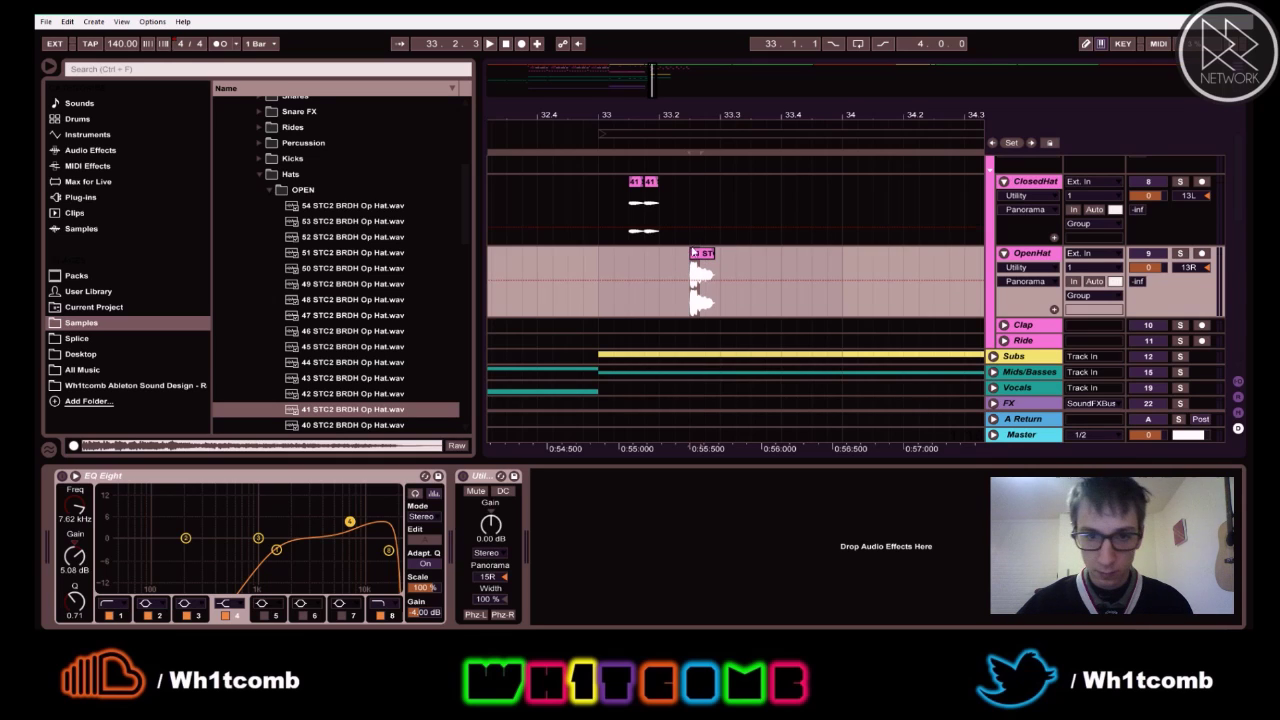
- Set the new open hat clip's gain to -16 dB and play the hats from bar 33
{"action": "double_click", "coordinate": [697, 257]}
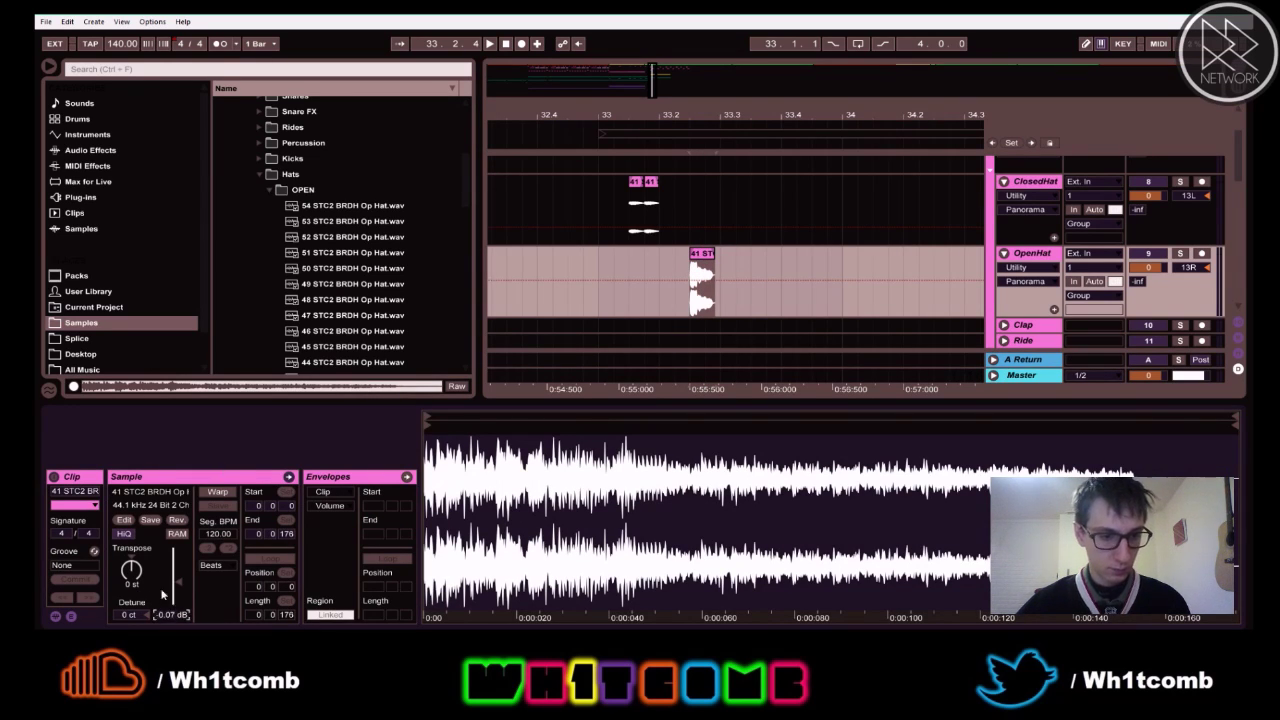
{"action": "type", "text": "-16"}
{"action": "key", "text": "Return"}
{"action": "key", "text": "space"}
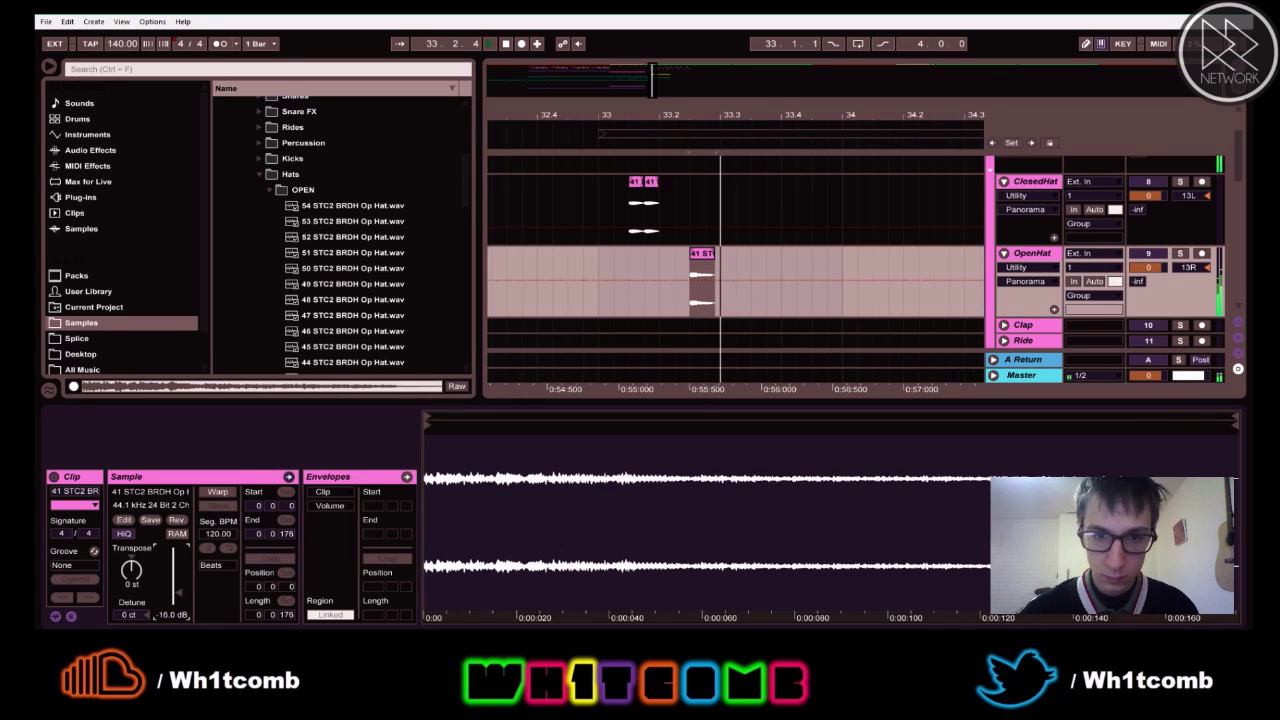
{"action": "left_click", "coordinate": [600, 254]}
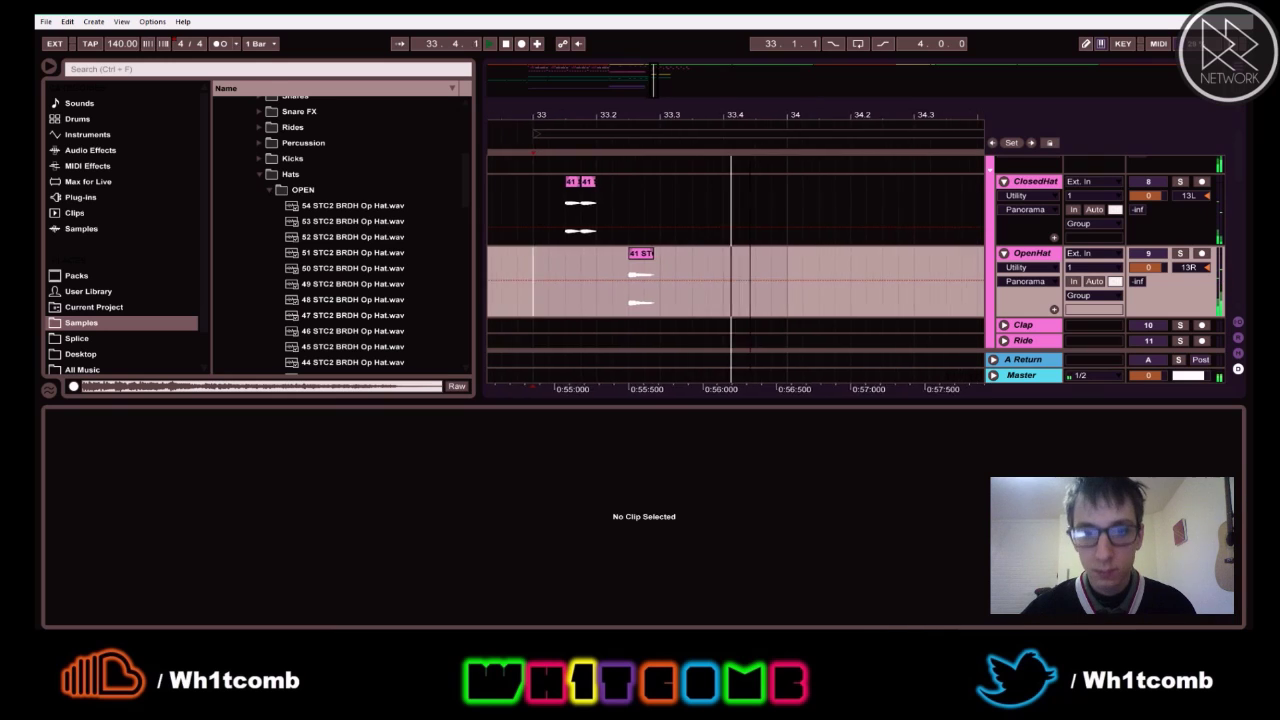
{"action": "left_click_drag", "start_coordinate": [754, 115], "coordinate": [754, 85]}
{"action": "key", "text": "space"}
{"action": "key", "text": "space"}
{"action": "left_click_drag", "start_coordinate": [695, 119], "coordinate": [694, 145]}
{"action": "key", "text": "space"}
- Copy the closed hat pair to 34.1.3 and play the pattern from bar 33
{"action": "left_click", "coordinate": [651, 198]}
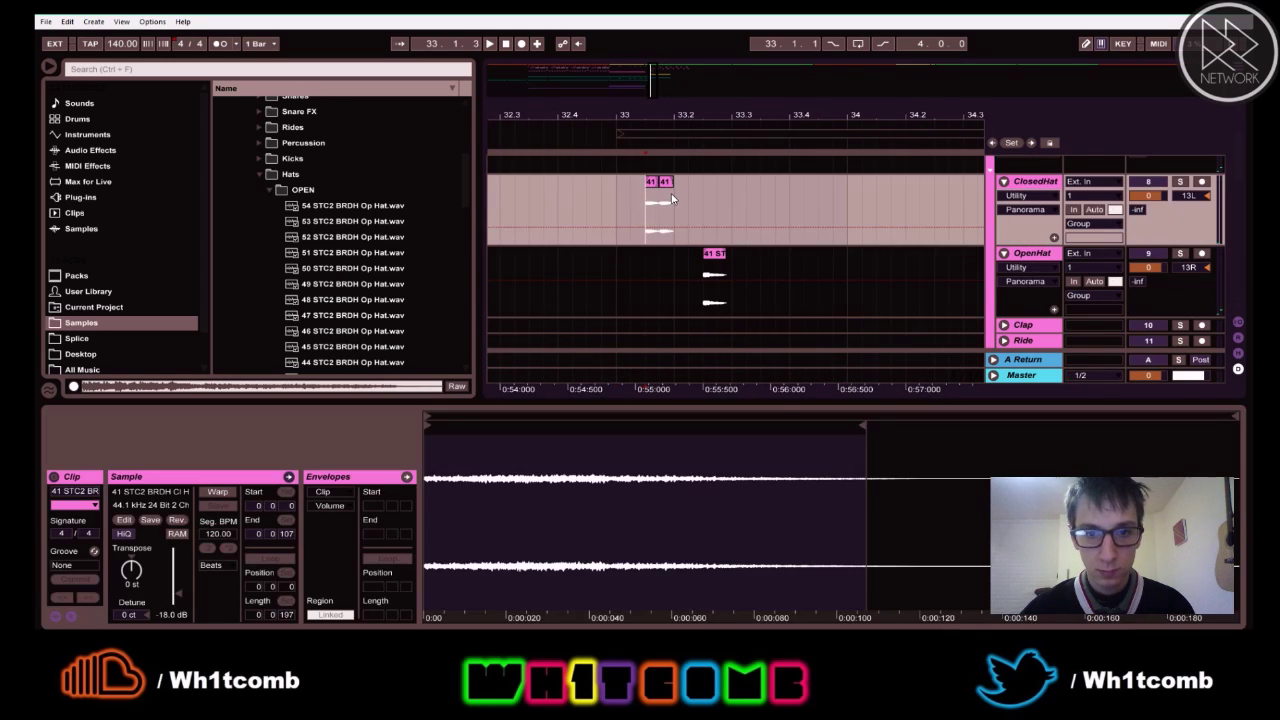
{"action": "left_click_drag", "start_coordinate": [651, 198], "coordinate": [671, 195]}
{"action": "left_click", "coordinate": [617, 194]}
{"action": "key", "text": "space"}
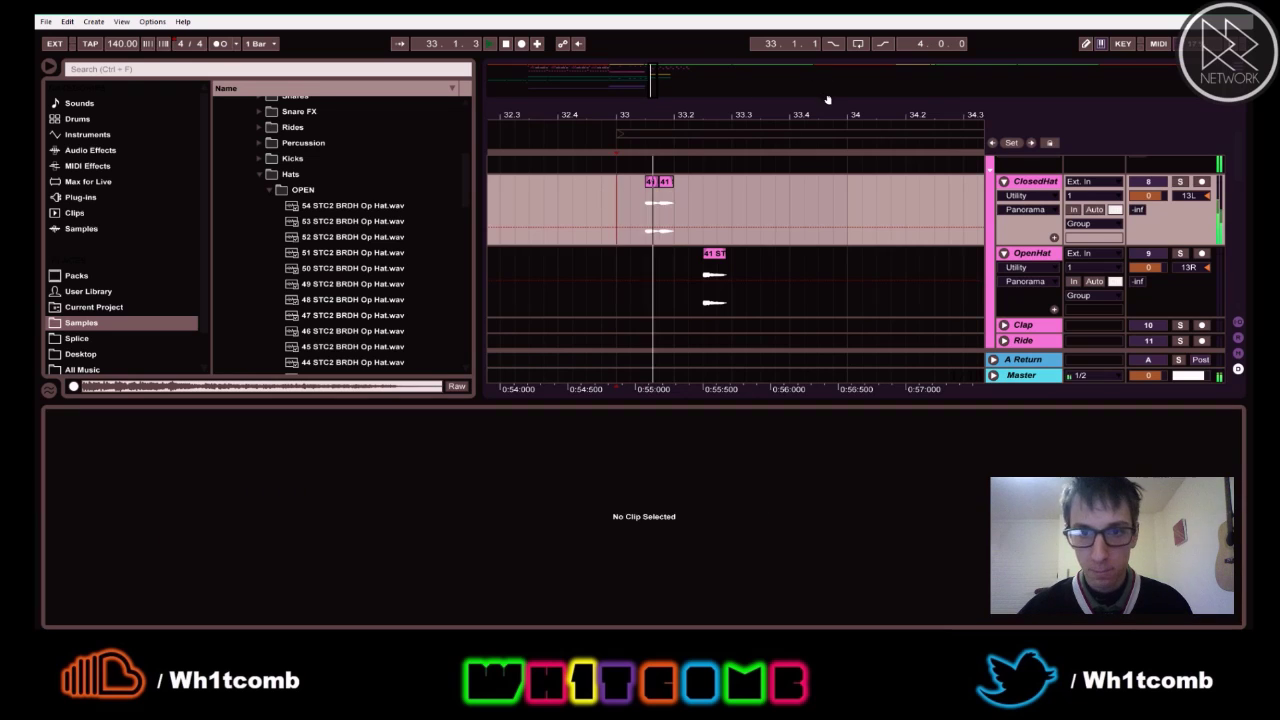
{"action": "left_click_drag", "start_coordinate": [828, 112], "coordinate": [697, 112]}
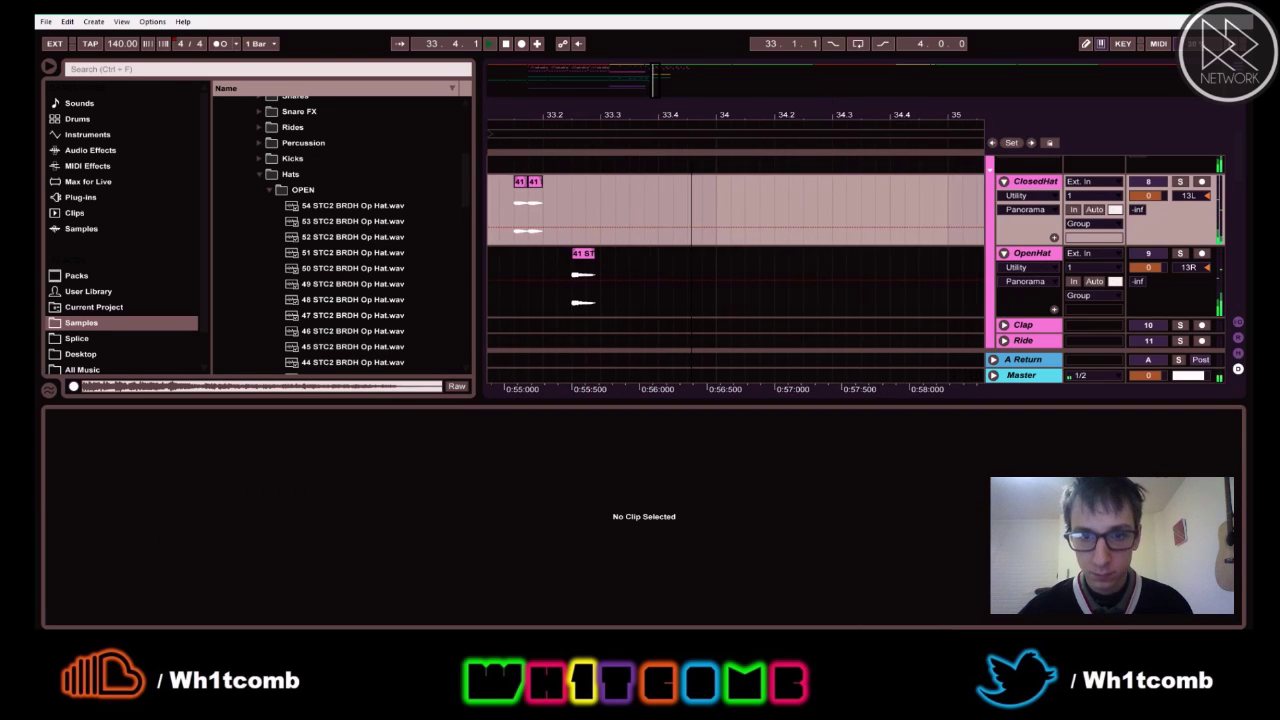
{"action": "left_click", "coordinate": [749, 208]}
{"action": "key", "text": "ctrl+v"}
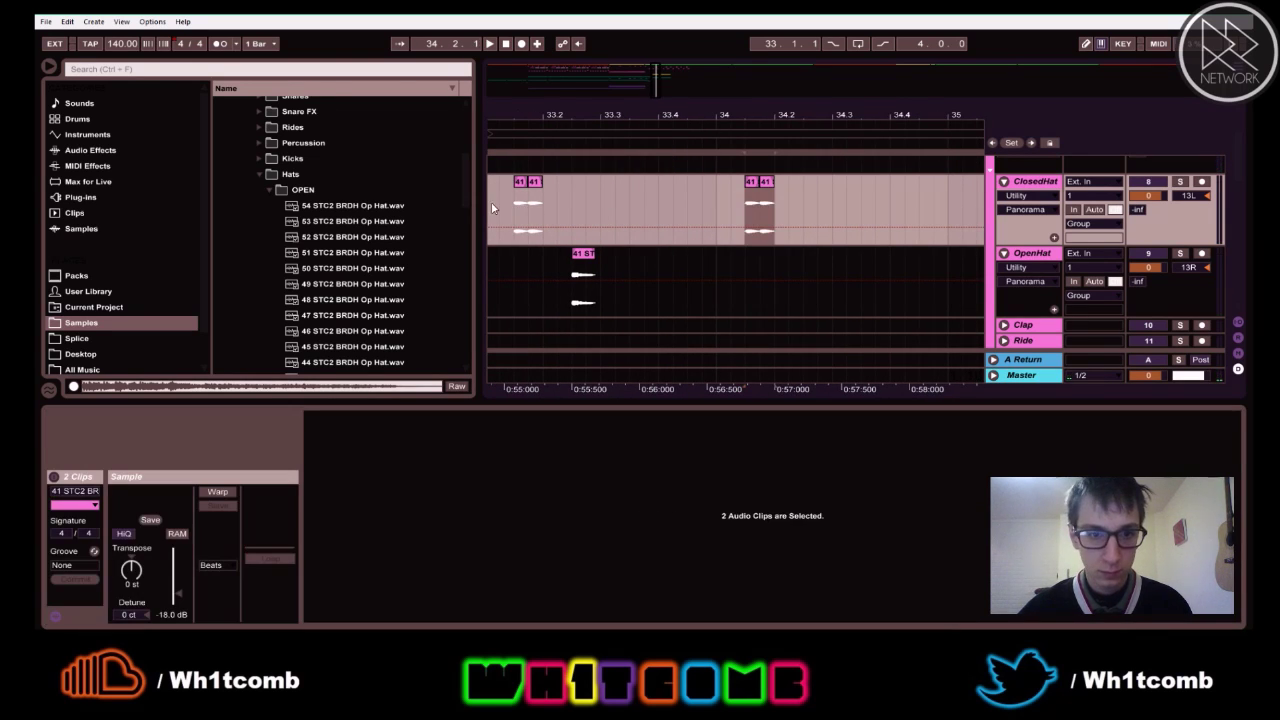
{"action": "left_click_drag", "start_coordinate": [671, 112], "coordinate": [667, 88]}
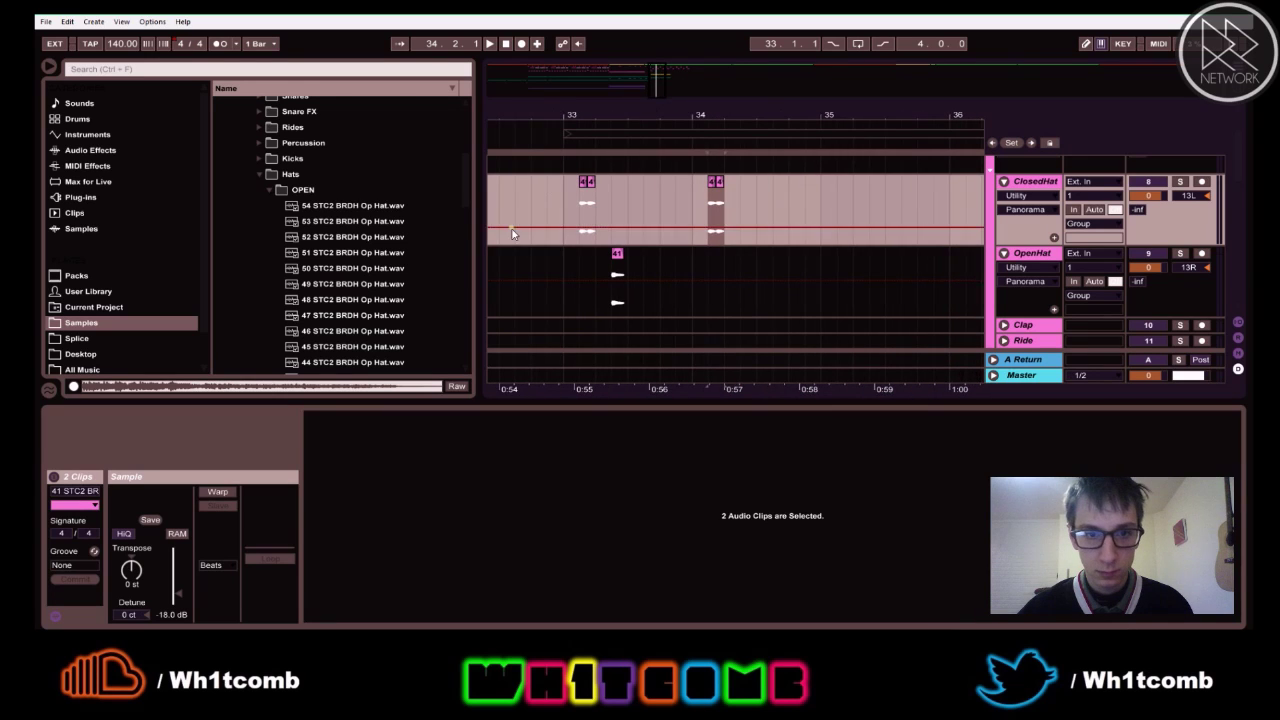
{"action": "left_click", "coordinate": [565, 212]}
{"action": "key", "text": "space"}
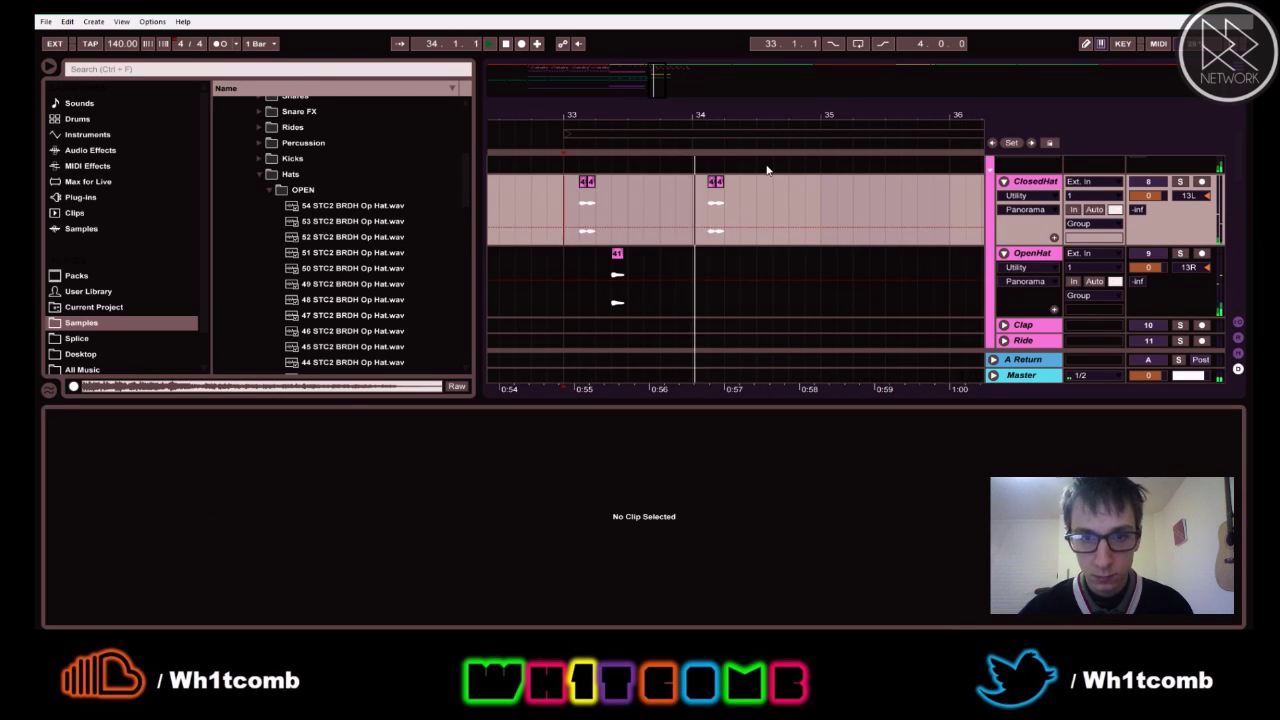
{"action": "key", "text": "space"}
- Paste another closed hat pair at 34.2.3 and play the two-bar pattern from bar 33
{"action": "left_click", "coordinate": [746, 199]}
{"action": "key", "text": "ctrl+v"}
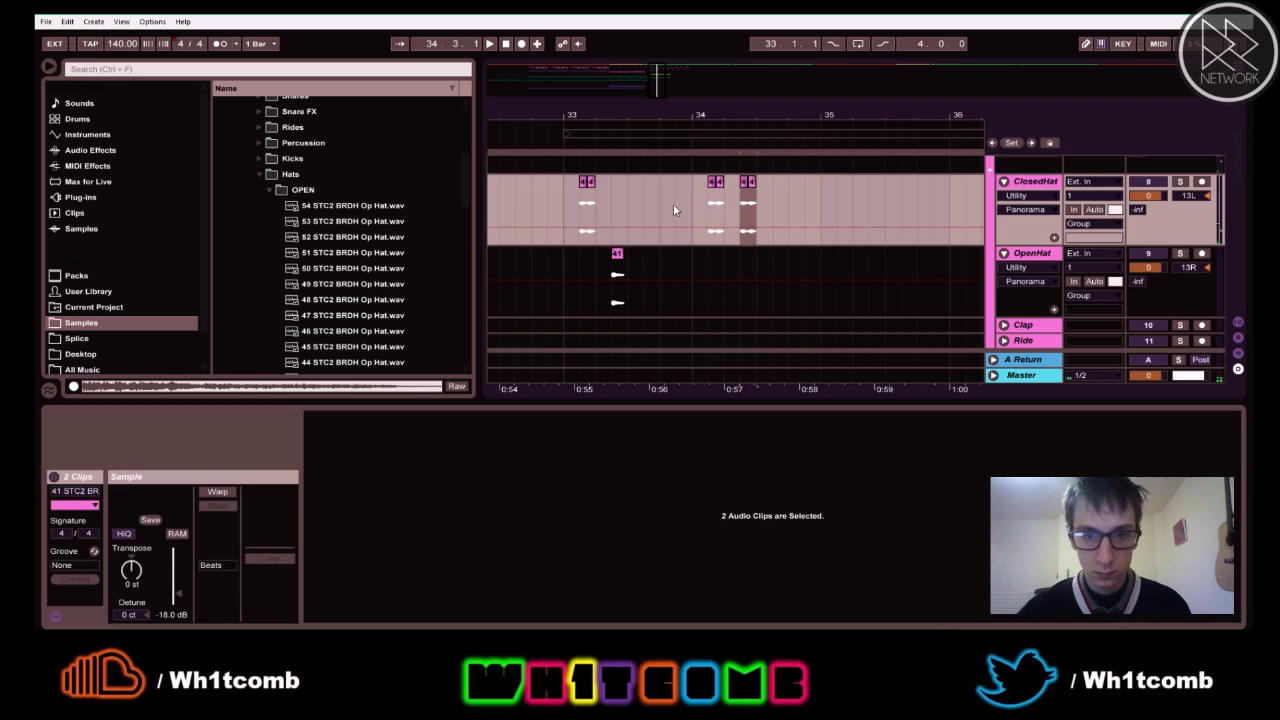
{"action": "left_click", "coordinate": [558, 201]}
{"action": "key", "text": "space"}
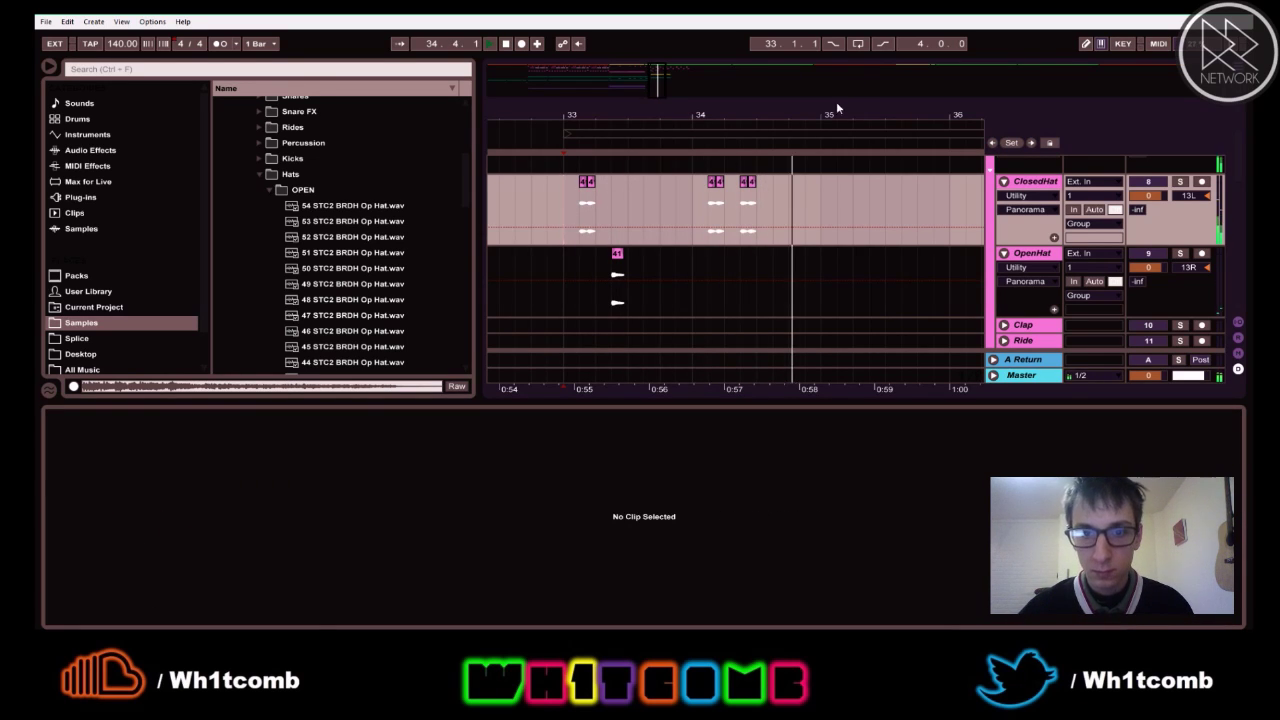
{"action": "key", "text": "space"}
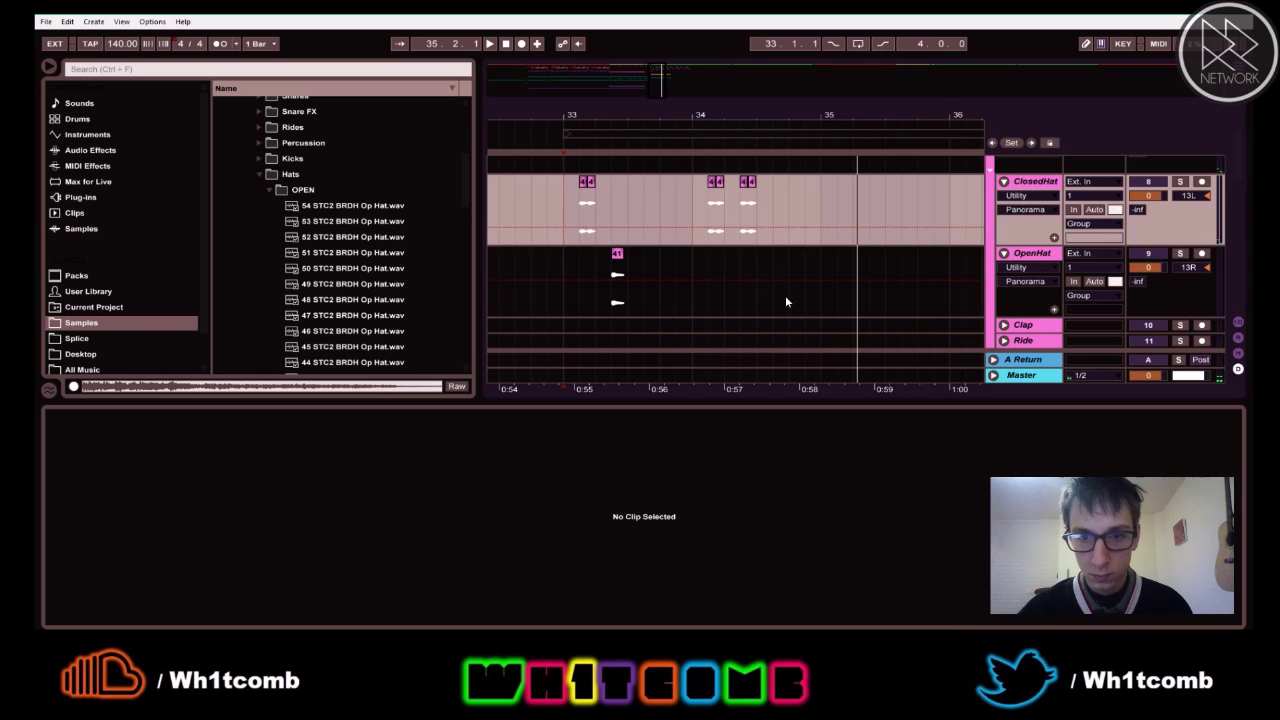
- Duplicate the two-bar closed and open hat pattern into bars 35 and 36 and play it from bar 35
{"action": "key", "text": "ctrl+a"}
{"action": "key", "text": "ctrl+d"}
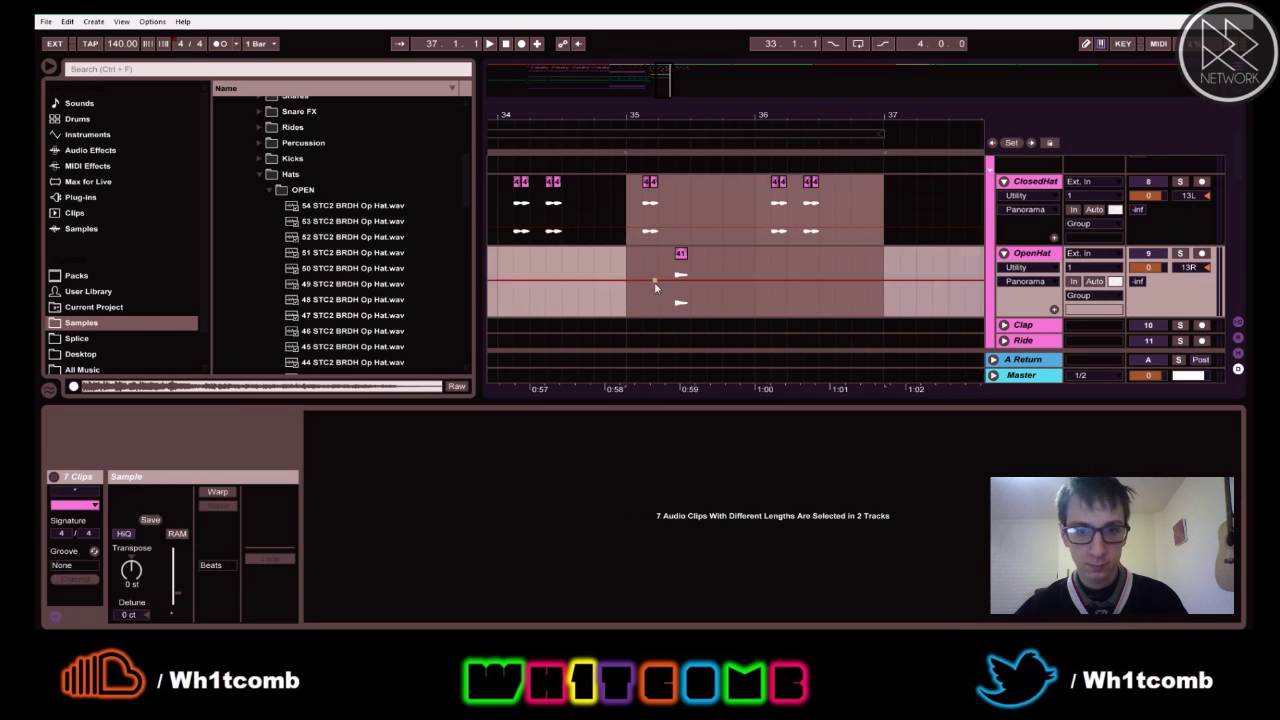
{"action": "left_click", "coordinate": [626, 190]}
{"action": "key", "text": "space"}
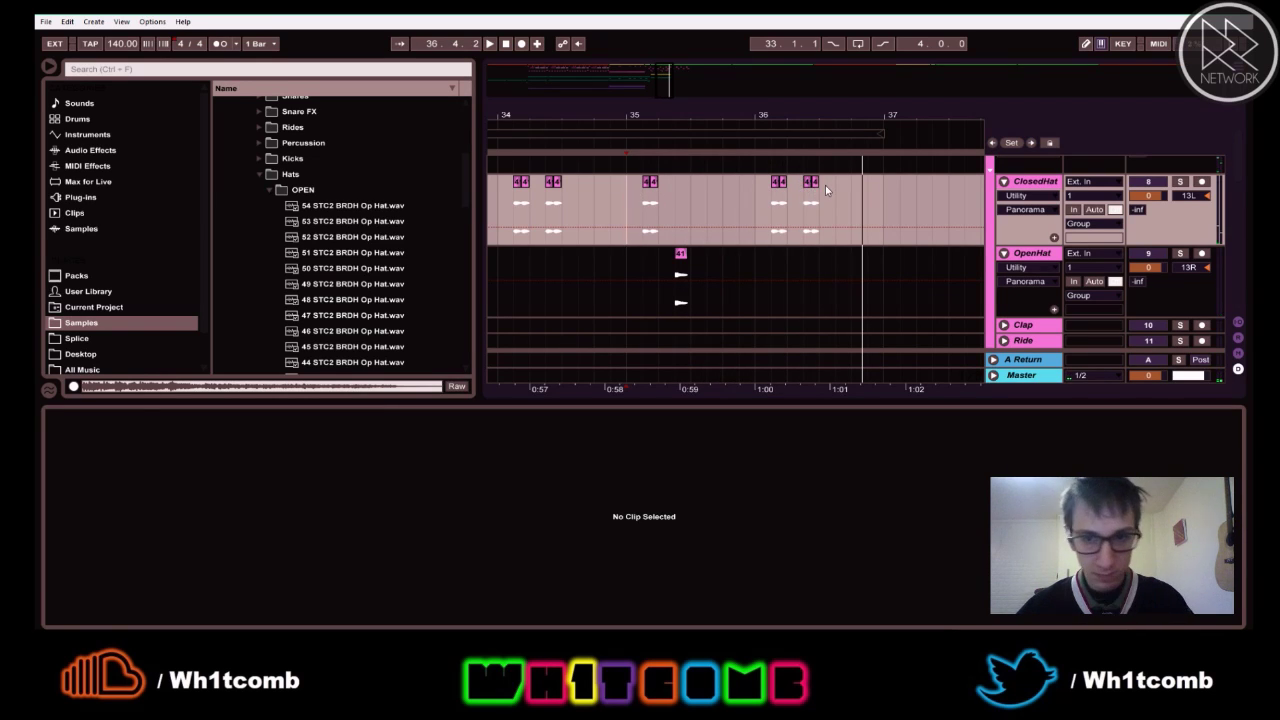
- Duplicate the four-bar hat pattern on both tracks from bar 37 and return the playback position to bar 33
{"action": "left_click_drag", "start_coordinate": [757, 115], "coordinate": [757, 95]}
{"action": "key", "text": "space"}
{"action": "left_click", "coordinate": [798, 304], "text": "shift"}
{"action": "key", "text": "ctrl+d"}
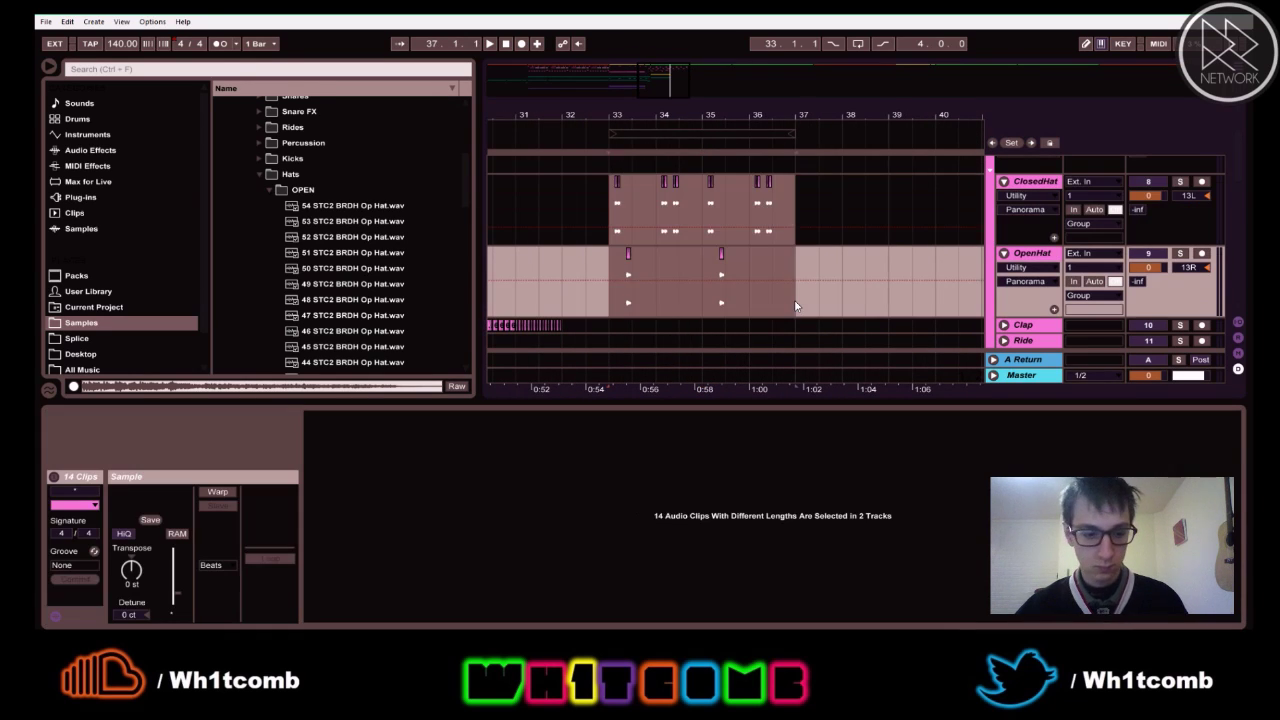
{"action": "left_click", "coordinate": [511, 205]}
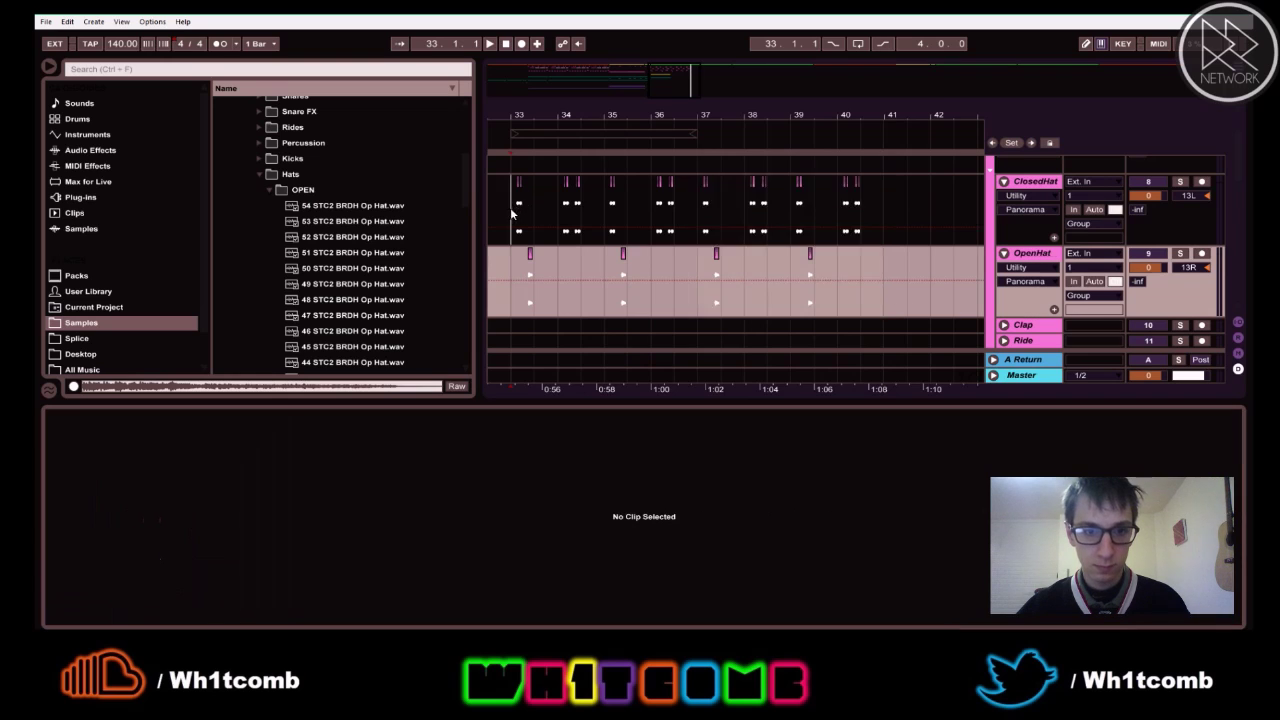
- Play the hat pattern from bar 33 while reviewing the effect chains on the ClosedHat and OpenHat tracks
{"action": "key", "text": "space"}
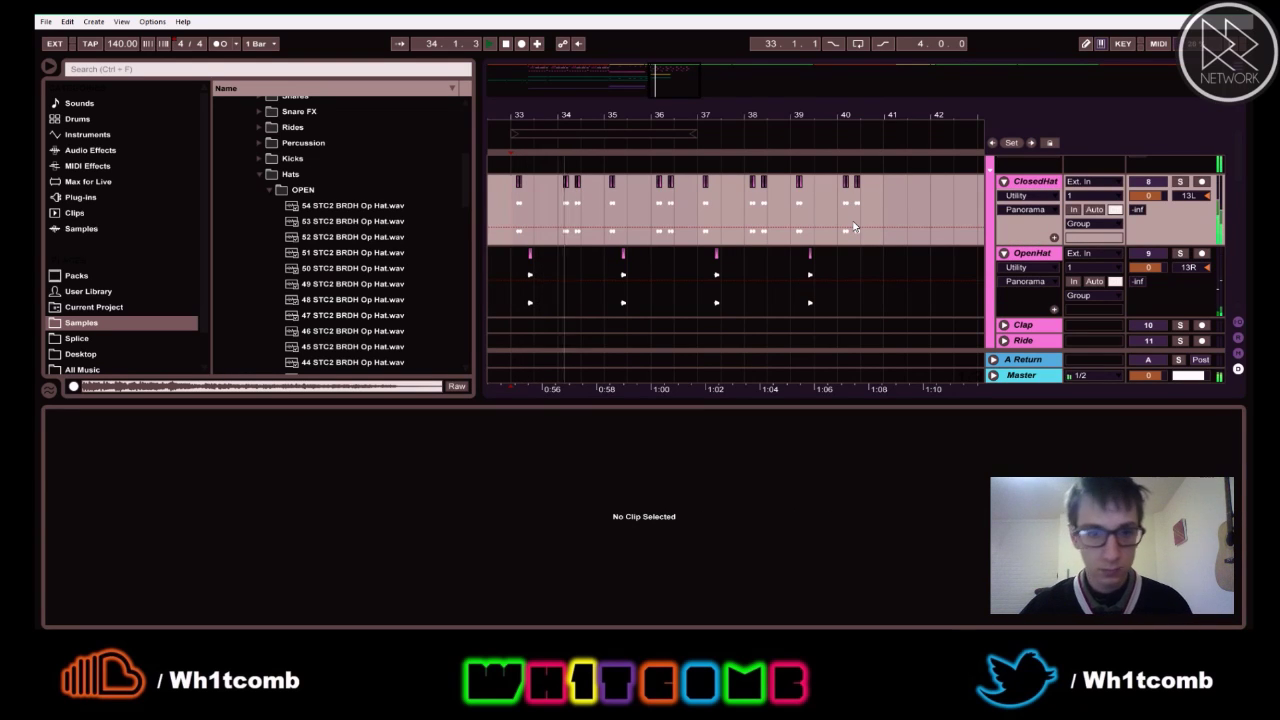
{"action": "scroll", "coordinate": [990, 240], "scroll_direction": "up", "scroll_amount": 1}
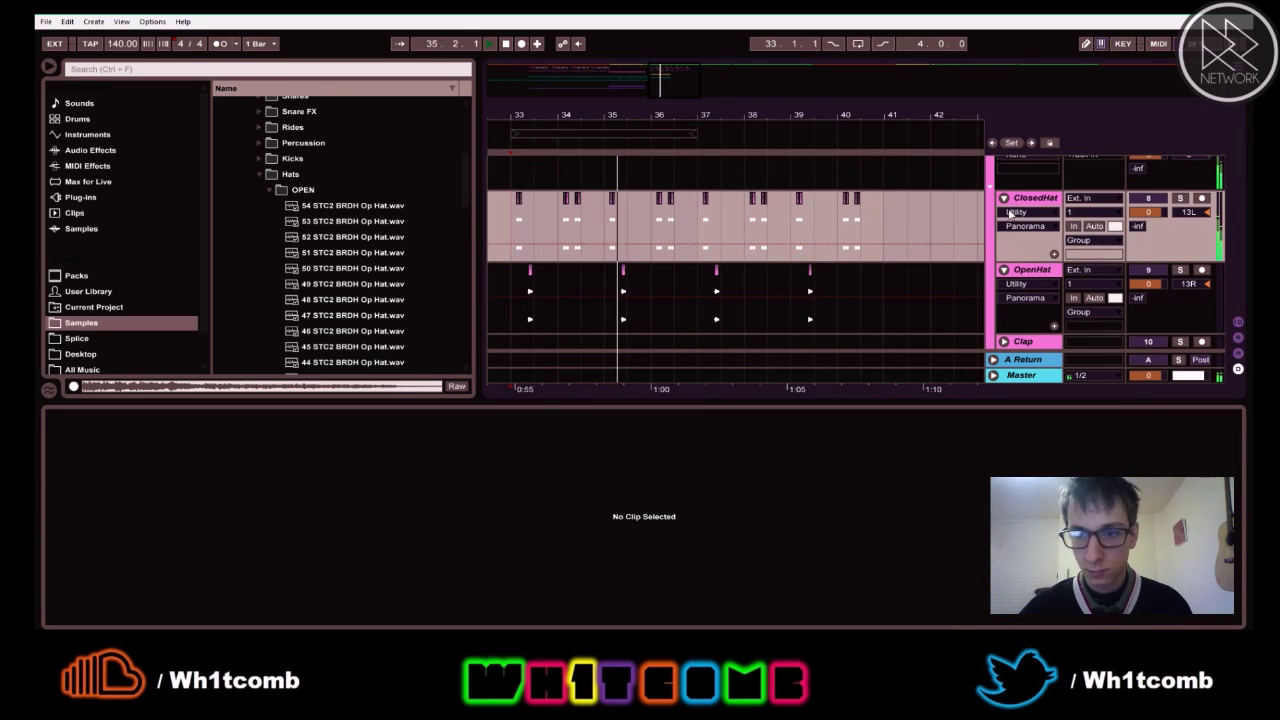
{"action": "left_click", "coordinate": [1022, 200]}
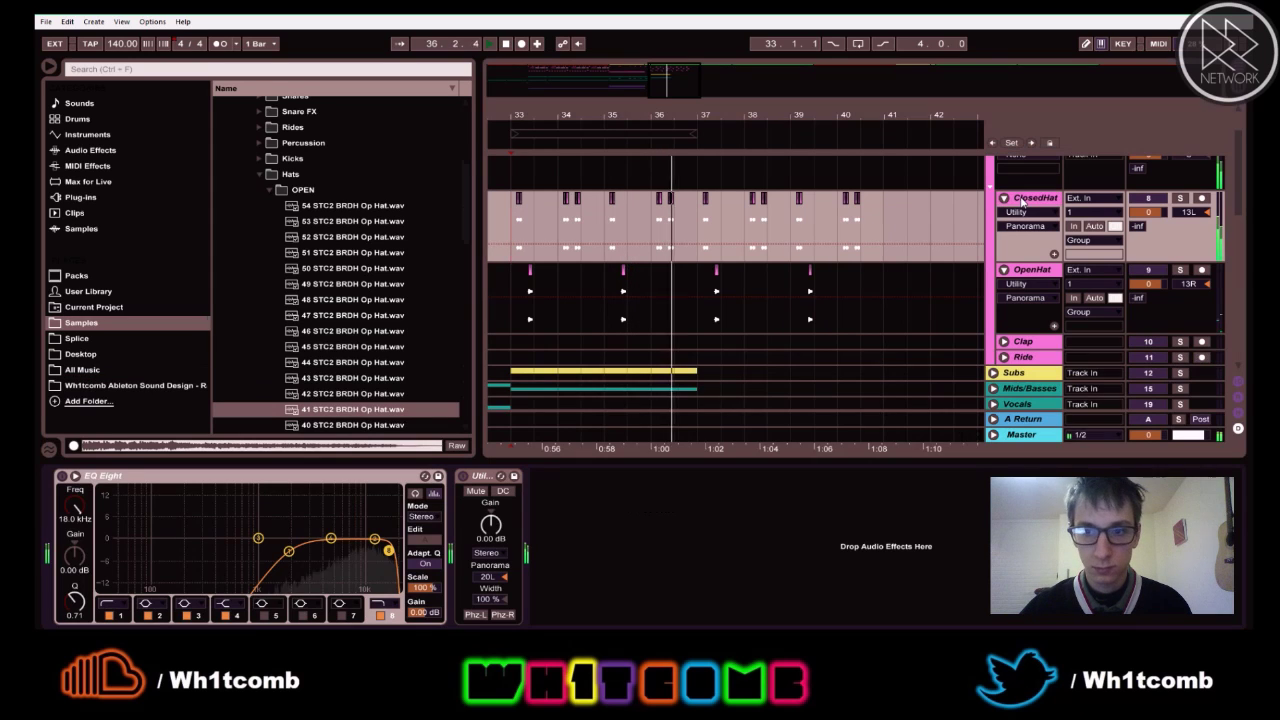
{"action": "left_click", "coordinate": [1033, 270]}
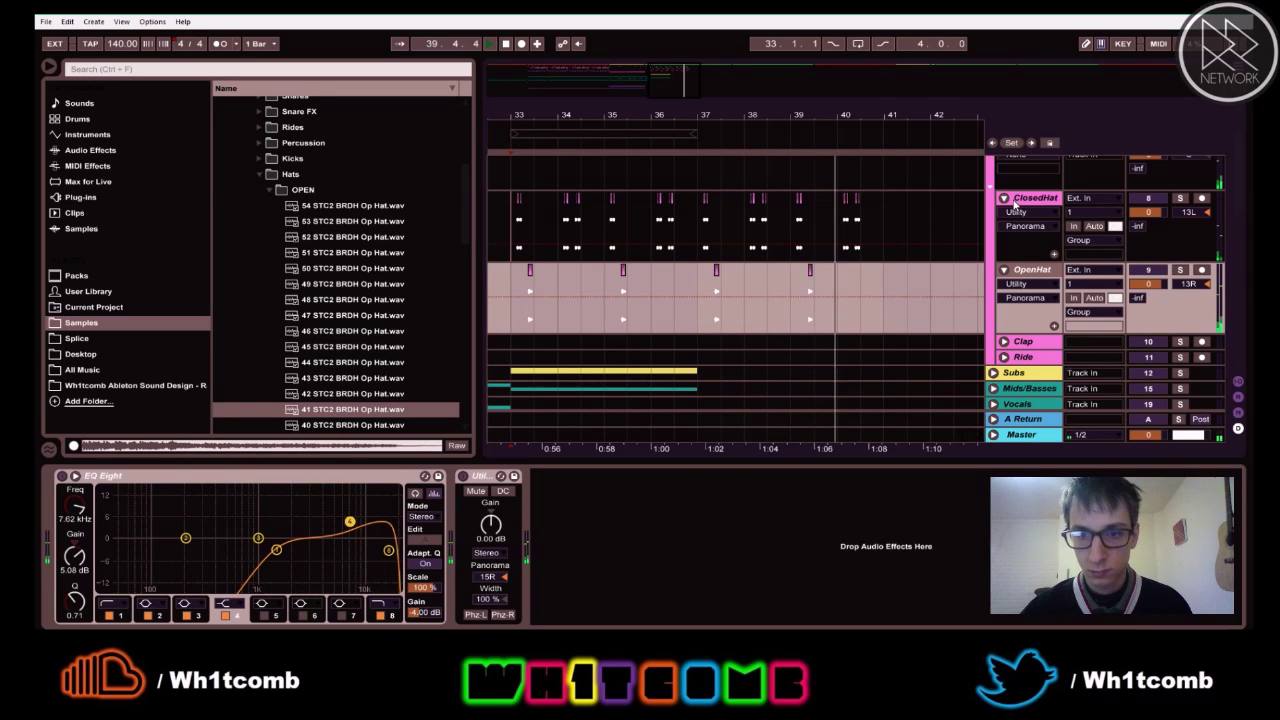
{"action": "key", "text": "space"}
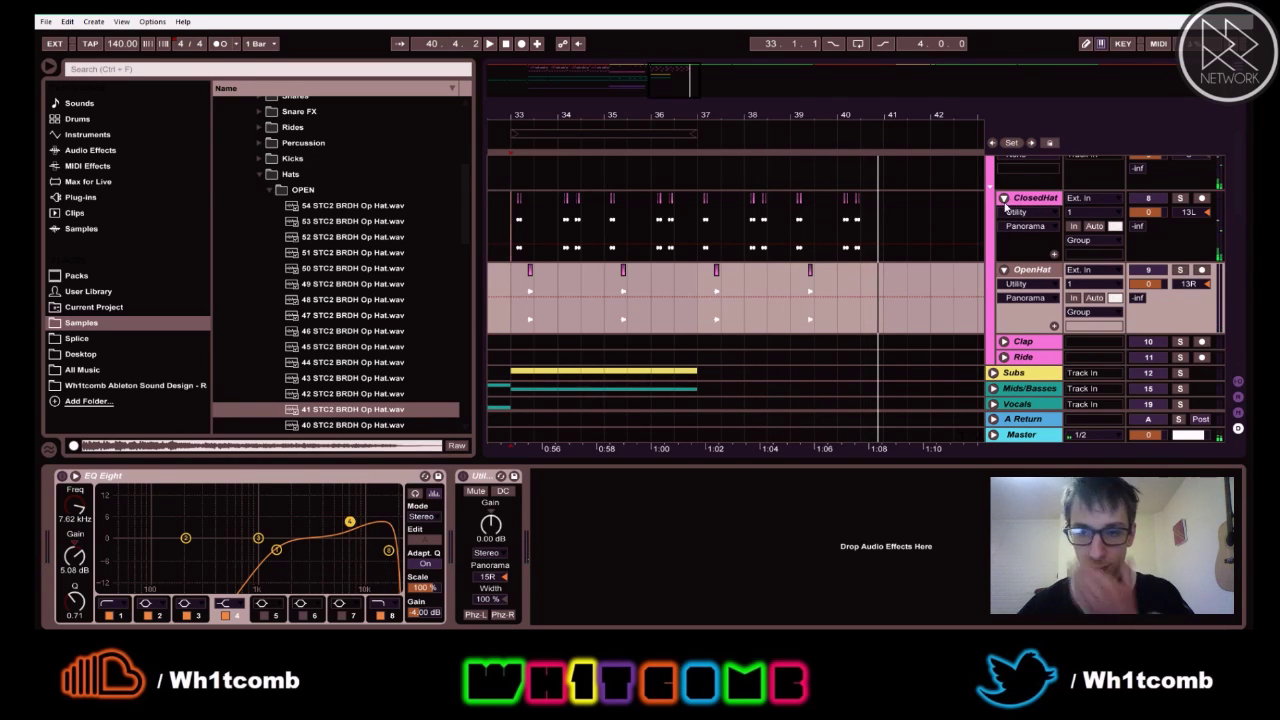
- Duplicate the eight-bar closed and open hat pattern from bar 33 into bars 41 to 48
{"action": "left_click_drag", "start_coordinate": [664, 93], "coordinate": [664, 50]}
{"action": "left_click", "coordinate": [788, 283], "text": "shift"}
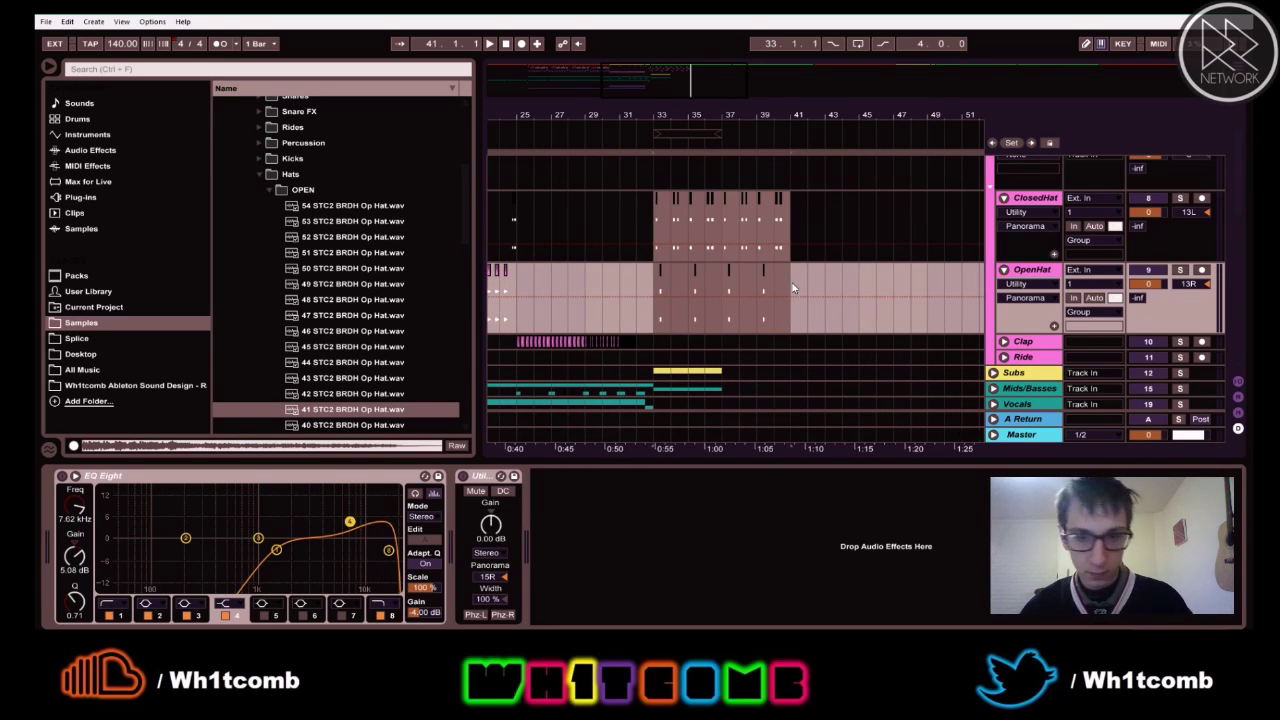
{"action": "key", "text": "ctrl+d"}
- Collapse both hat tracks and expand the Ride track, with the insert position at bar 41
{"action": "left_click", "coordinate": [1005, 199]}
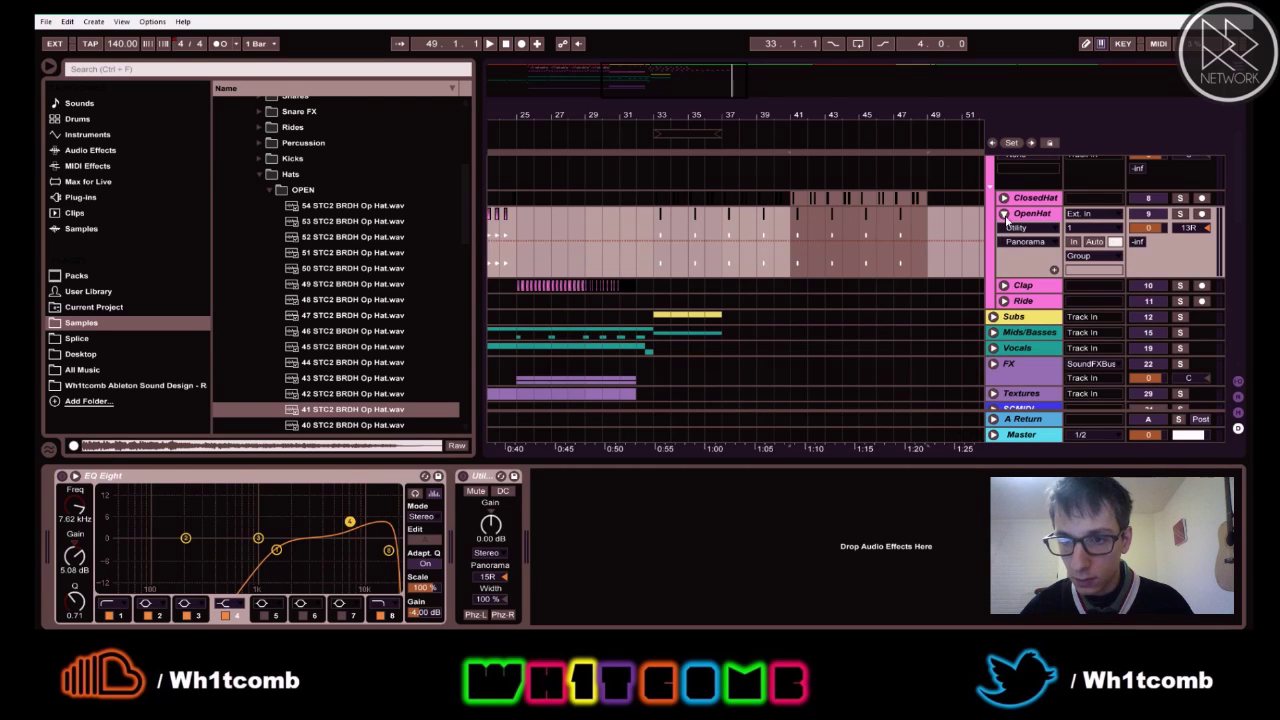
{"action": "left_click", "coordinate": [1004, 214]}
{"action": "left_click", "coordinate": [1004, 245]}
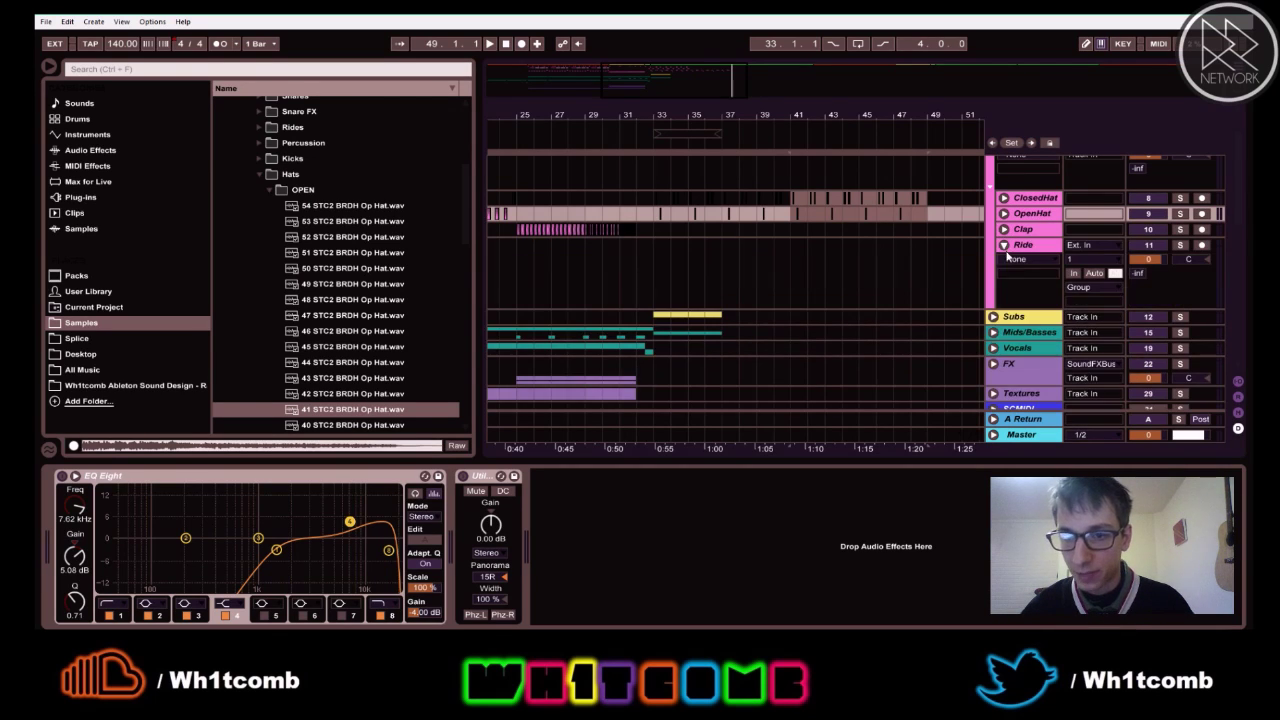
{"action": "left_click", "coordinate": [795, 263]}
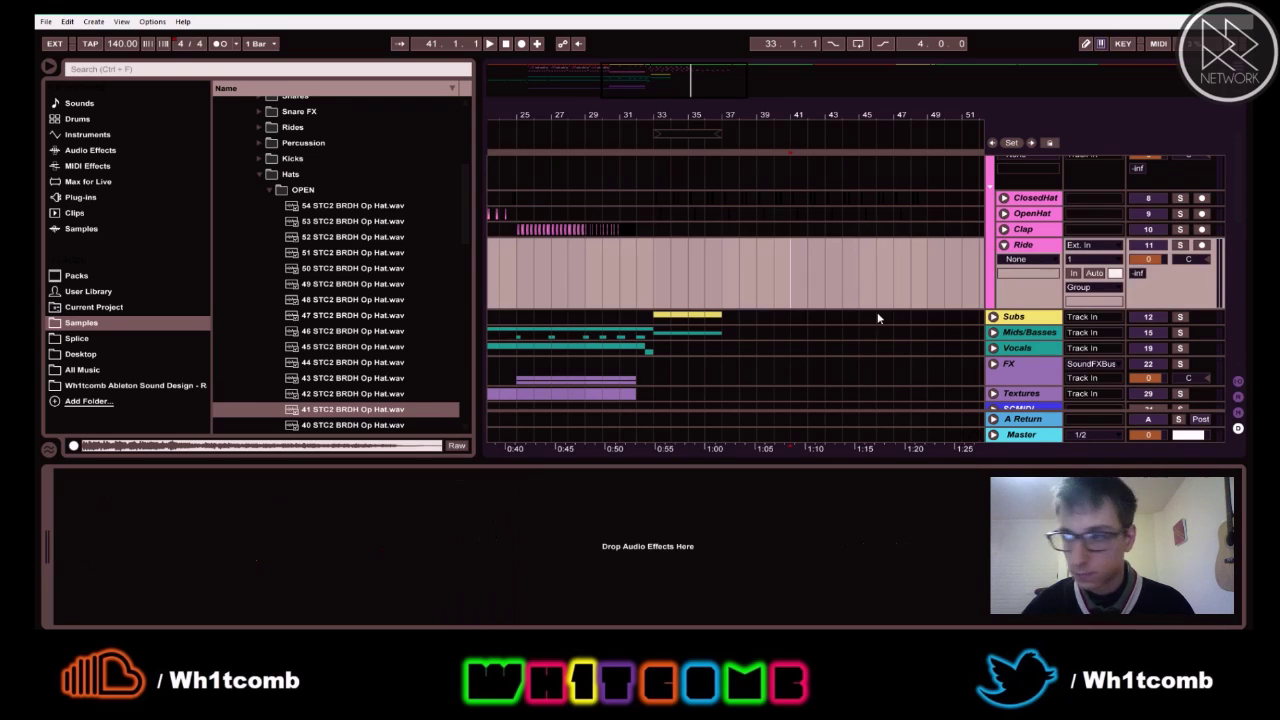
- Audition ride samples in the Rides folder of the Cr2 Big Room Hits pack, down to 10 STC2 BRDH Ride.wav
{"action": "left_click", "coordinate": [258, 174]}
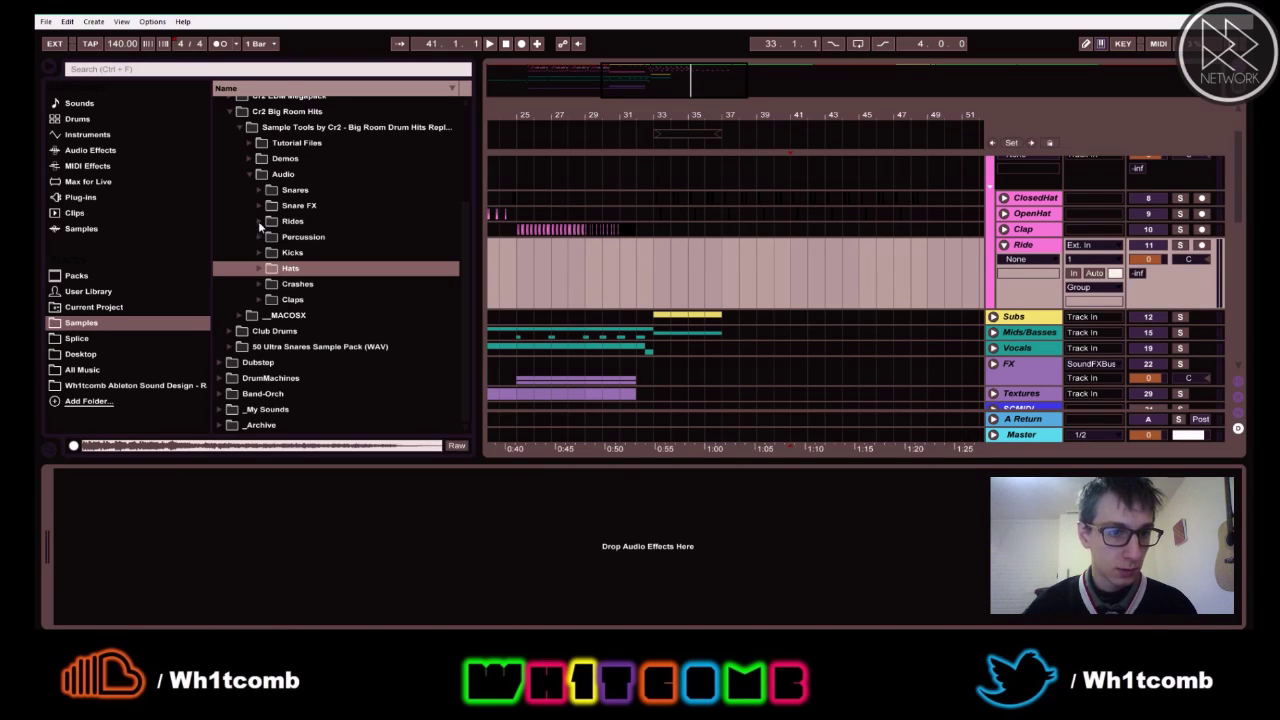
{"action": "left_click", "coordinate": [259, 222]}
{"action": "left_click", "coordinate": [307, 270]}
{"action": "left_click", "coordinate": [328, 316]}
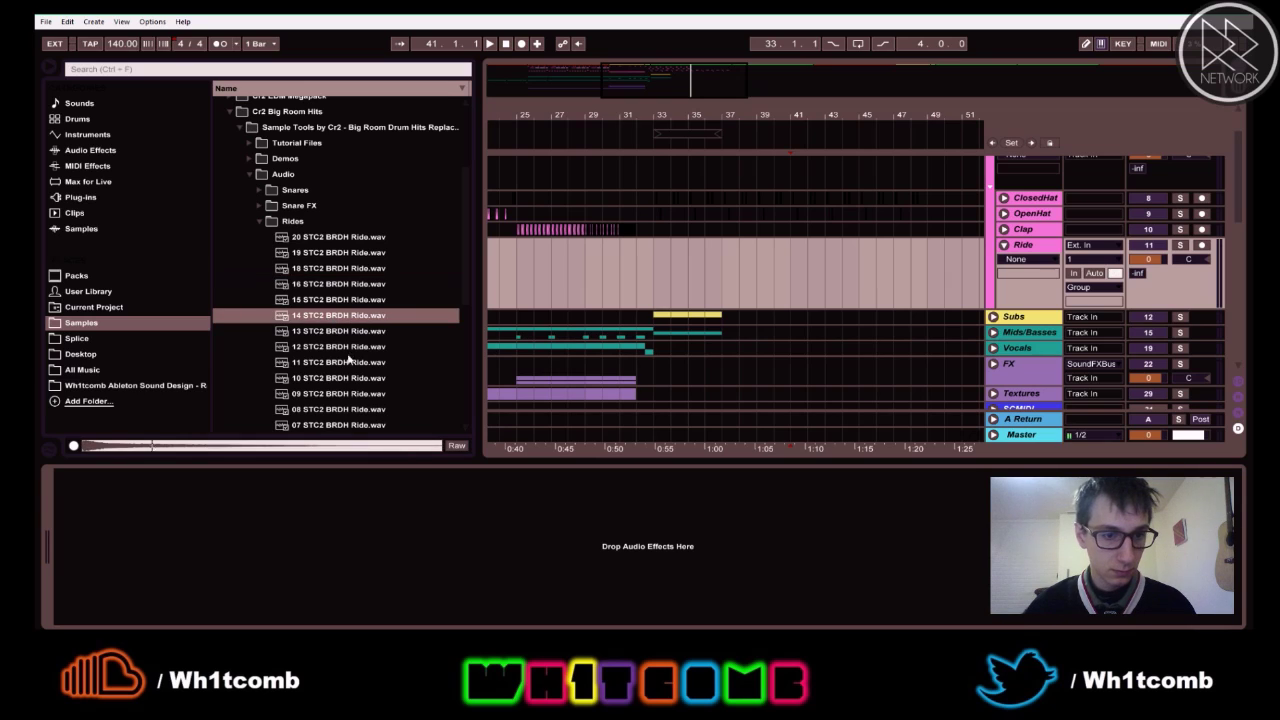
{"action": "left_click", "coordinate": [318, 331]}
{"action": "left_click", "coordinate": [316, 349]}
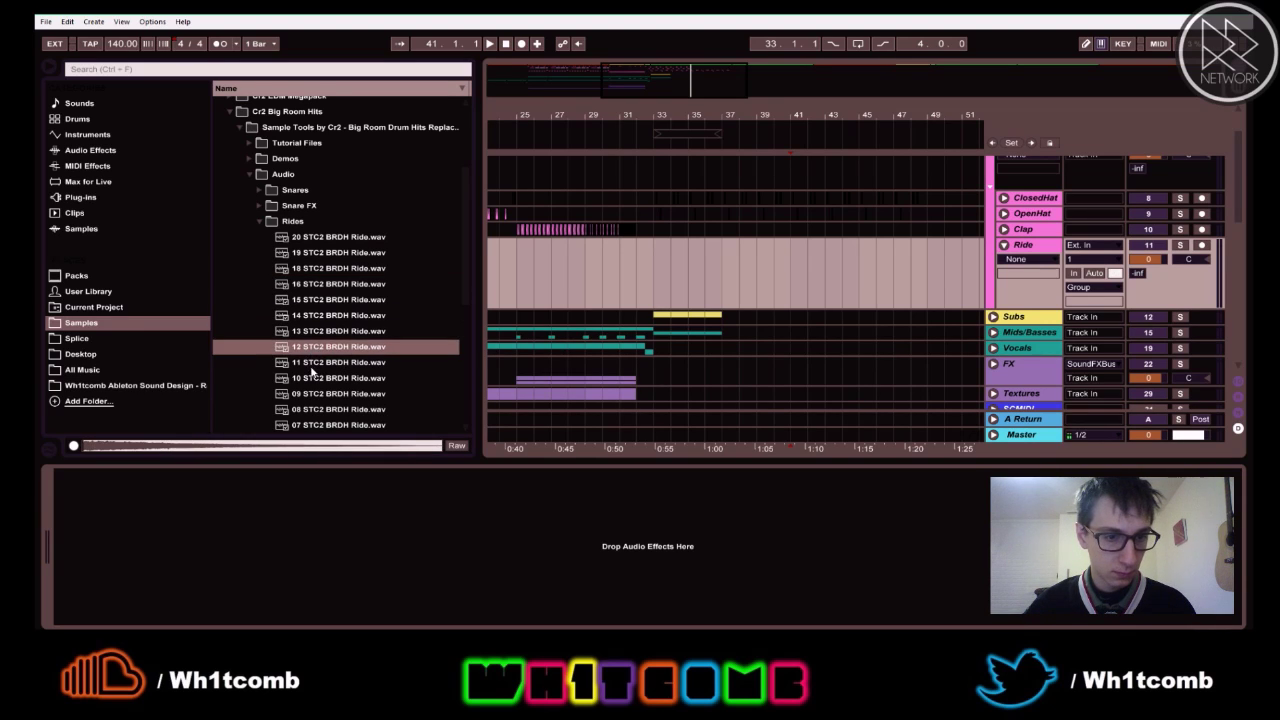
{"action": "left_click", "coordinate": [312, 366]}
{"action": "left_click", "coordinate": [313, 382]}
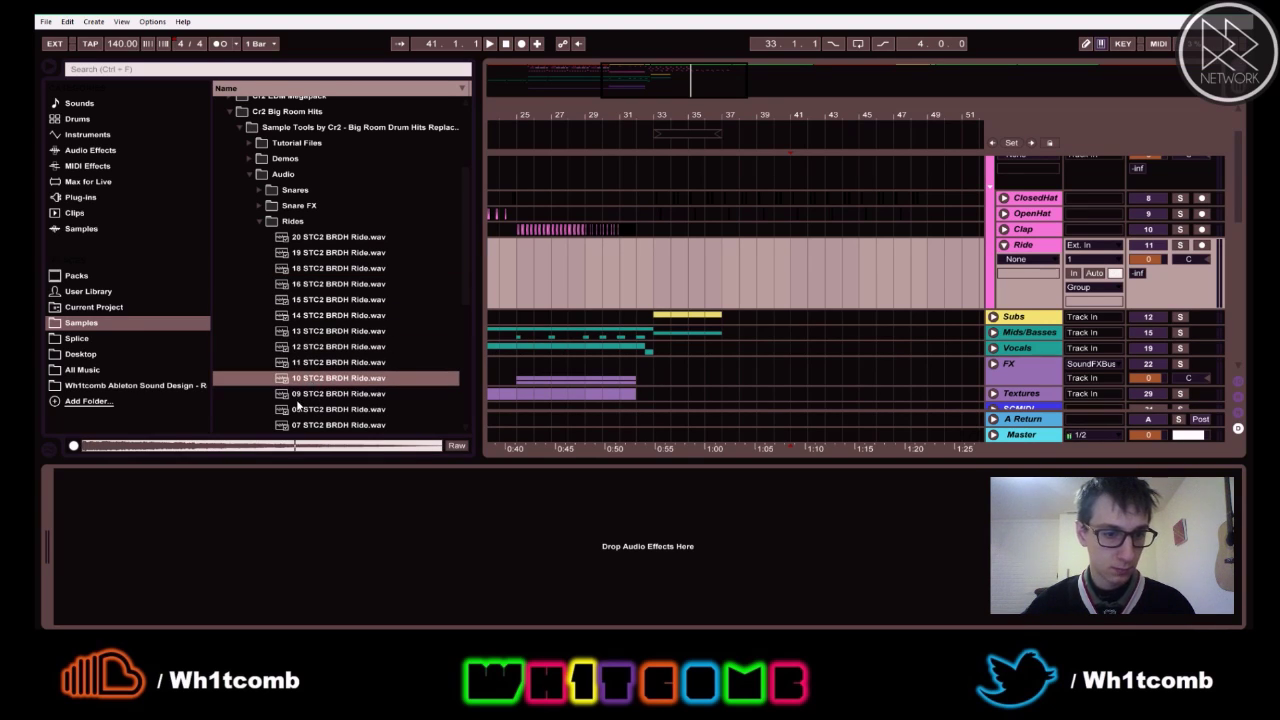
- Place 10 STC2 BRDH Ride.wav on the Ride track at bar 41 and set its clip gain to -16 dB
{"action": "left_click", "coordinate": [794, 266]}
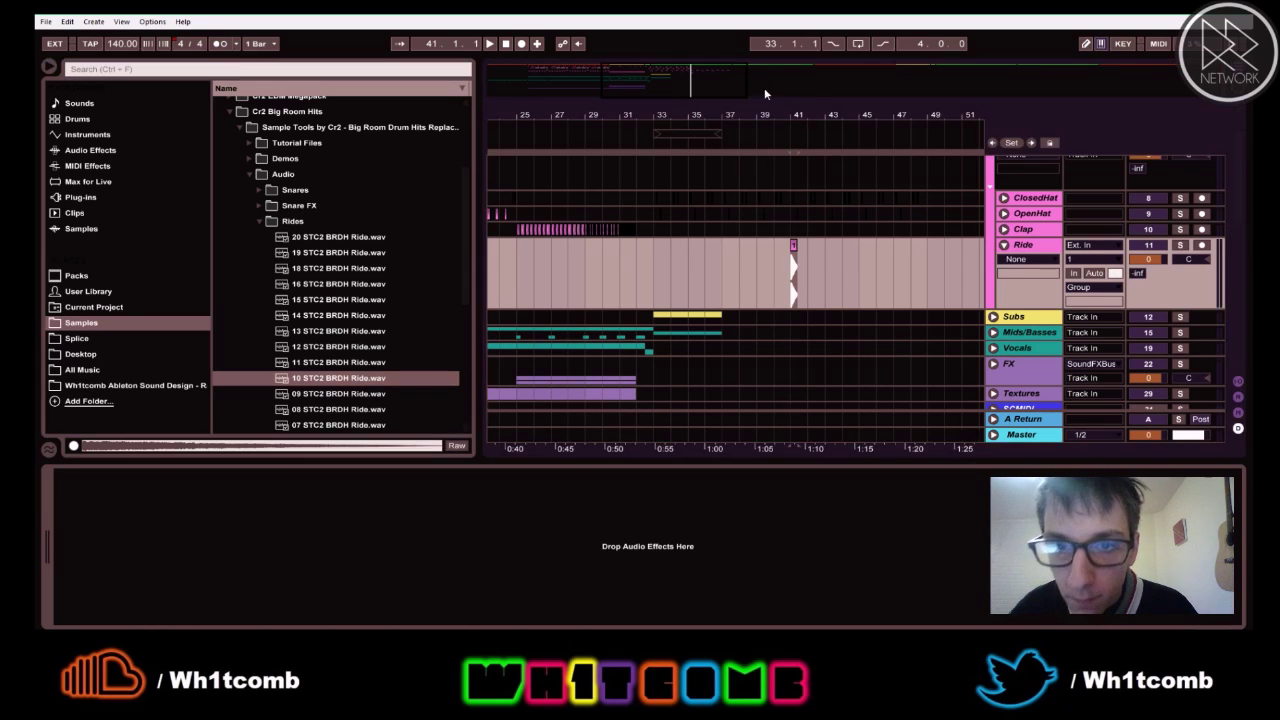
{"action": "scroll", "coordinate": [810, 275], "scroll_direction": "up", "scroll_amount": 3}
{"action": "left_click_drag", "start_coordinate": [829, 114], "coordinate": [838, 210]}
{"action": "double_click", "coordinate": [735, 308]}
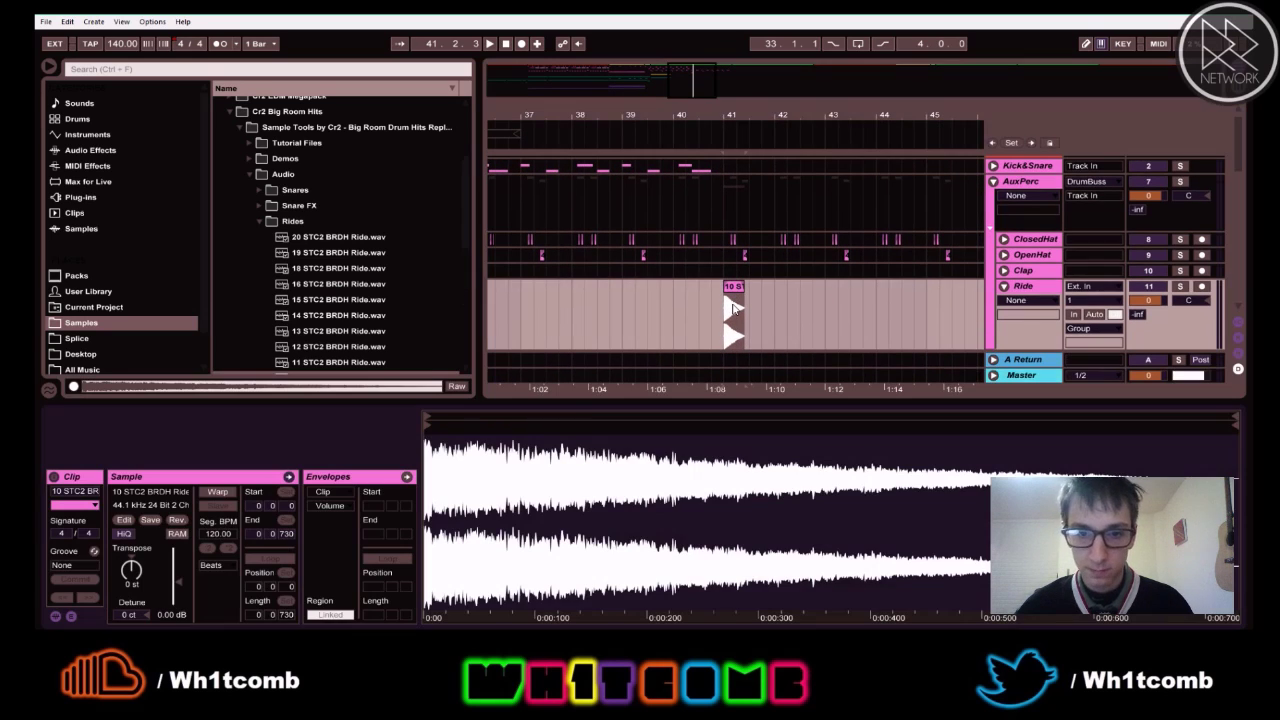
{"action": "left_click", "coordinate": [147, 614]}
{"action": "left_click", "coordinate": [174, 614]}
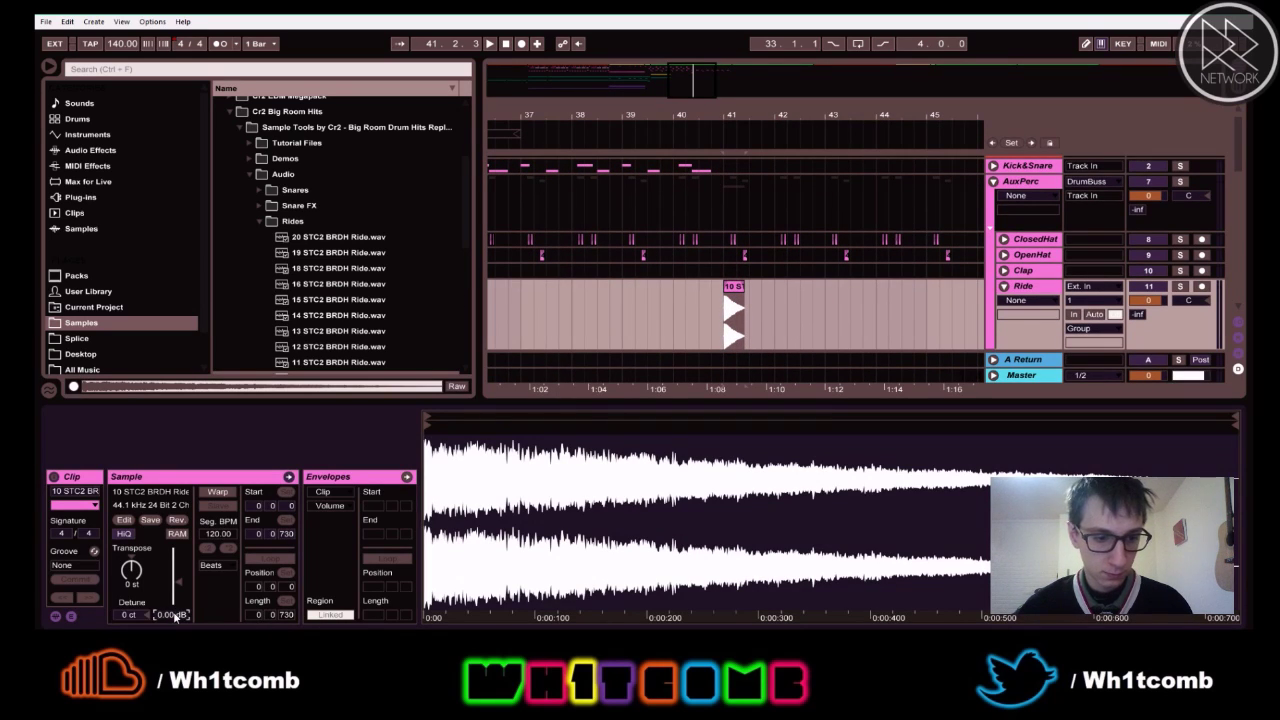
{"action": "type", "text": "-16"}
{"action": "key", "text": "Return"}
{"action": "key", "text": "space"}
{"action": "key", "text": "space"}
- Move the ride clip to 41.2.1 and play the arrangement from bar 41
{"action": "left_click_drag", "start_coordinate": [766, 115], "coordinate": [753, 168]}
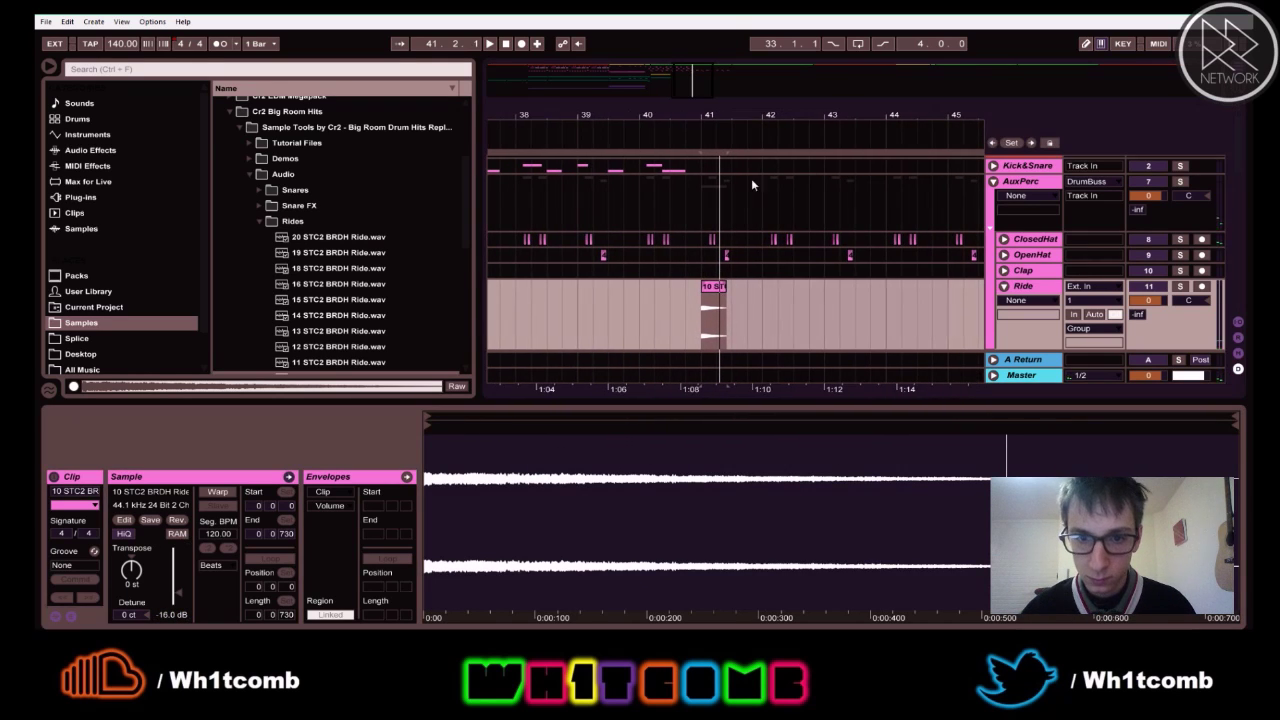
{"action": "left_click_drag", "start_coordinate": [716, 116], "coordinate": [707, 290]}
{"action": "left_click", "coordinate": [700, 296]}
{"action": "key", "text": "space"}
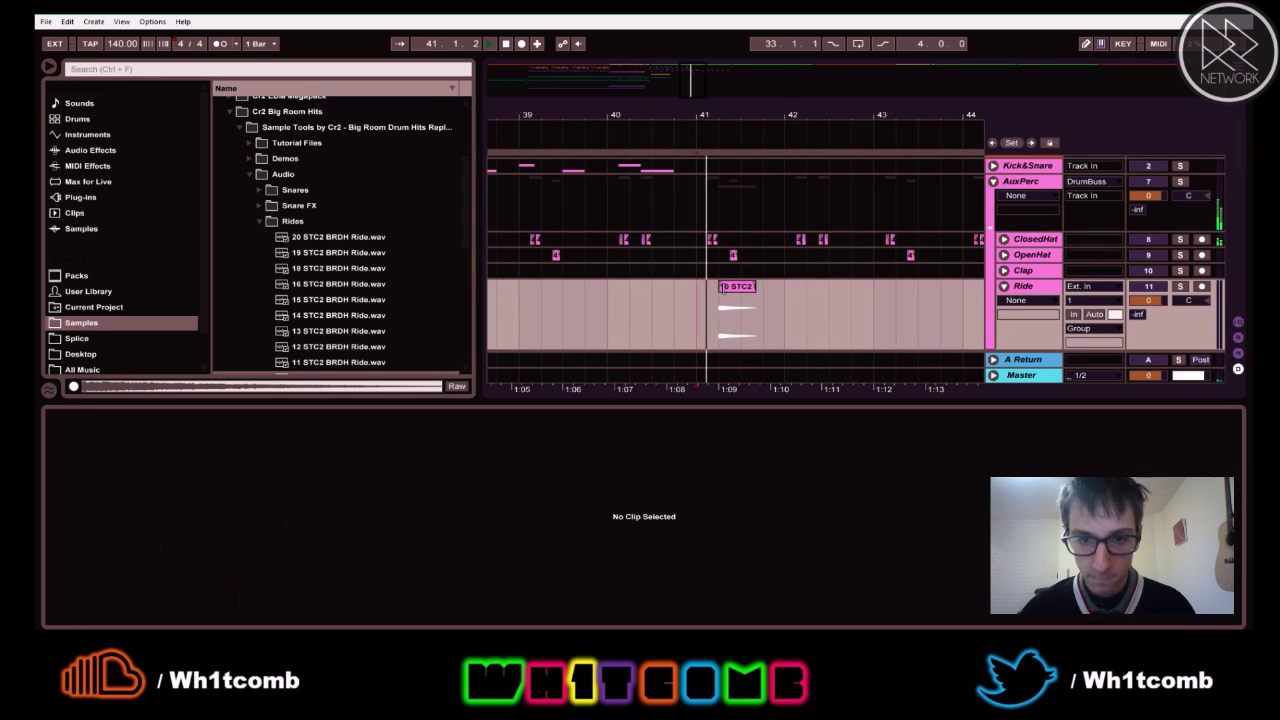
- Copy the ride clip to 41.4.1 and play the arrangement from bar 41
{"action": "left_click", "coordinate": [752, 287]}
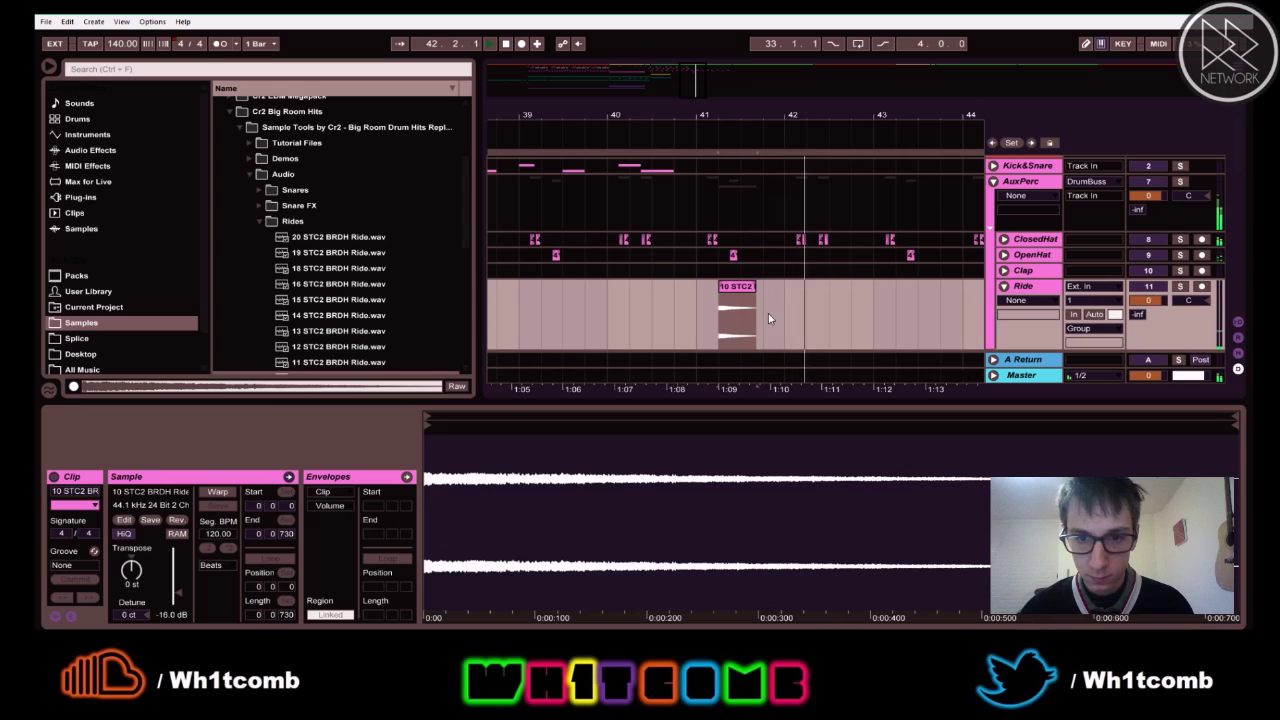
{"action": "left_click", "coordinate": [766, 310]}
{"action": "key", "text": "ctrl+v"}
{"action": "left_click", "coordinate": [699, 302]}
{"action": "key", "text": "space"}
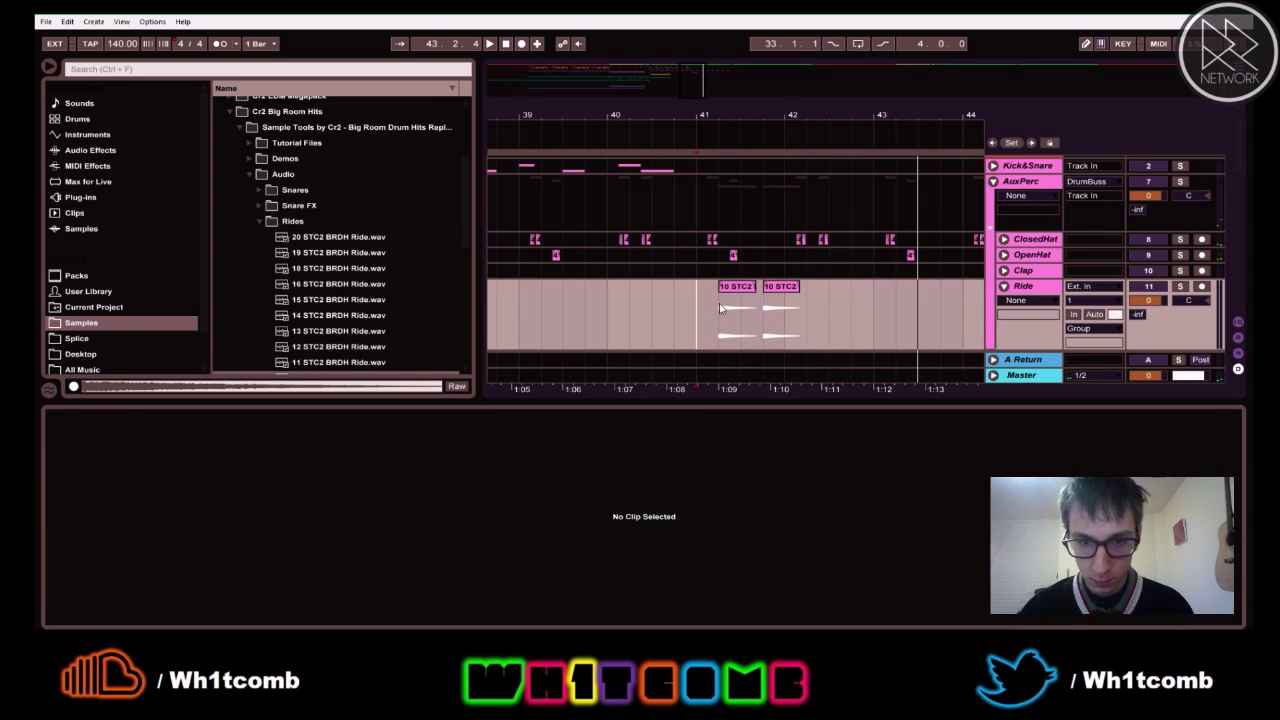
- Consolidate the ride from 41.2.1 to 41.4.1 into a two-beat clip and duplicate it up to 44.2.1
{"action": "left_click", "coordinate": [722, 308]}
{"action": "left_click_drag", "start_coordinate": [722, 309], "coordinate": [762, 312]}
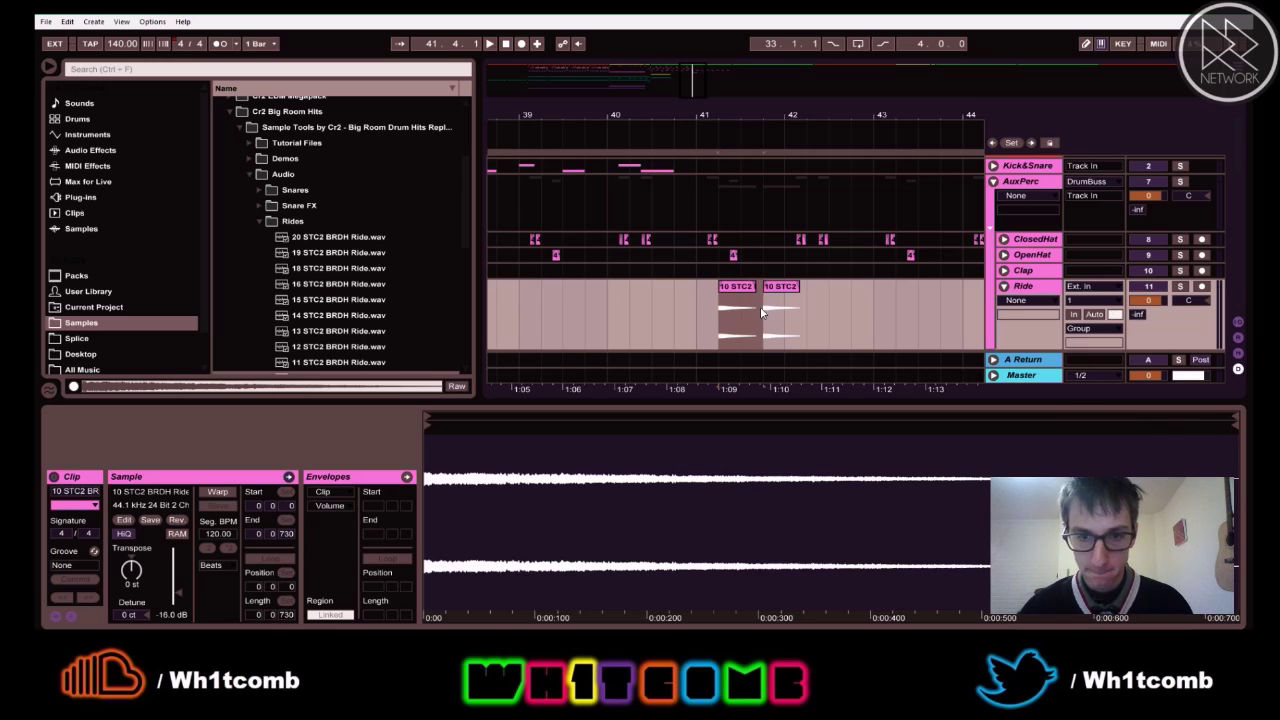
{"action": "key", "text": "ctrl+j"}
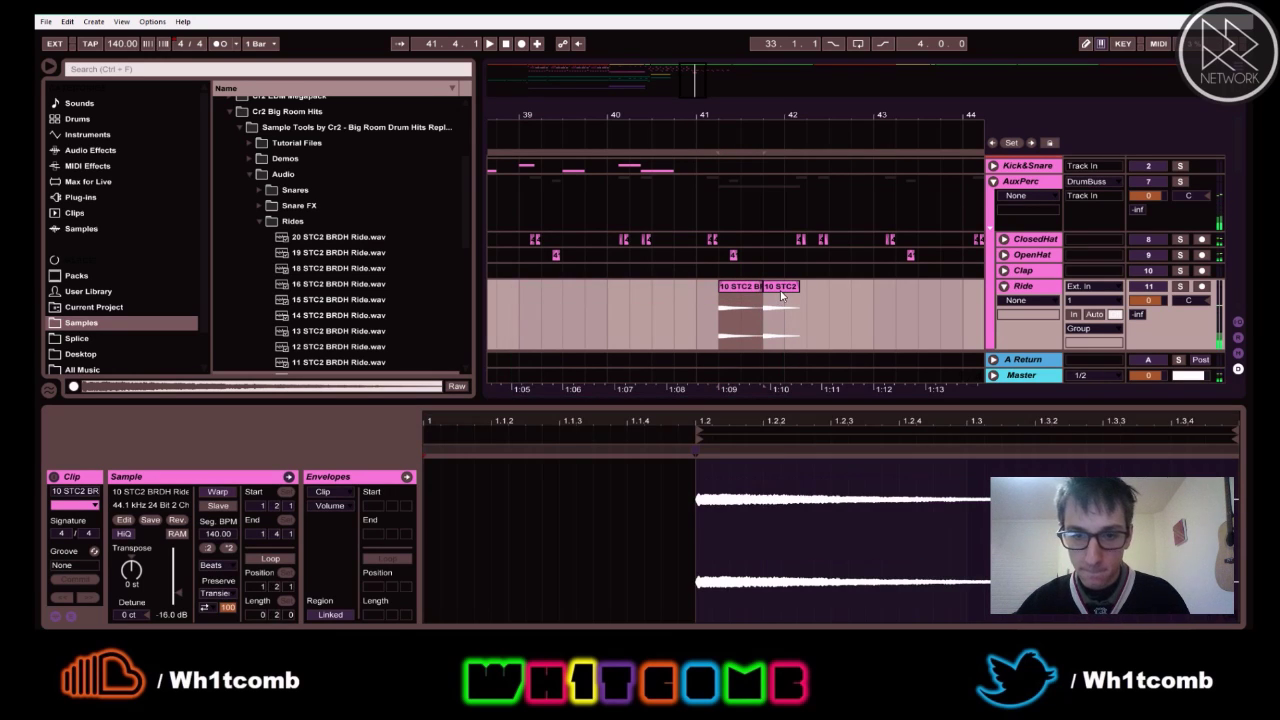
{"action": "key", "text": "ctrl+d"}
{"action": "key", "text": "ctrl+d"}
{"action": "key", "text": "ctrl+d"}
{"action": "key", "text": "ctrl+d"}
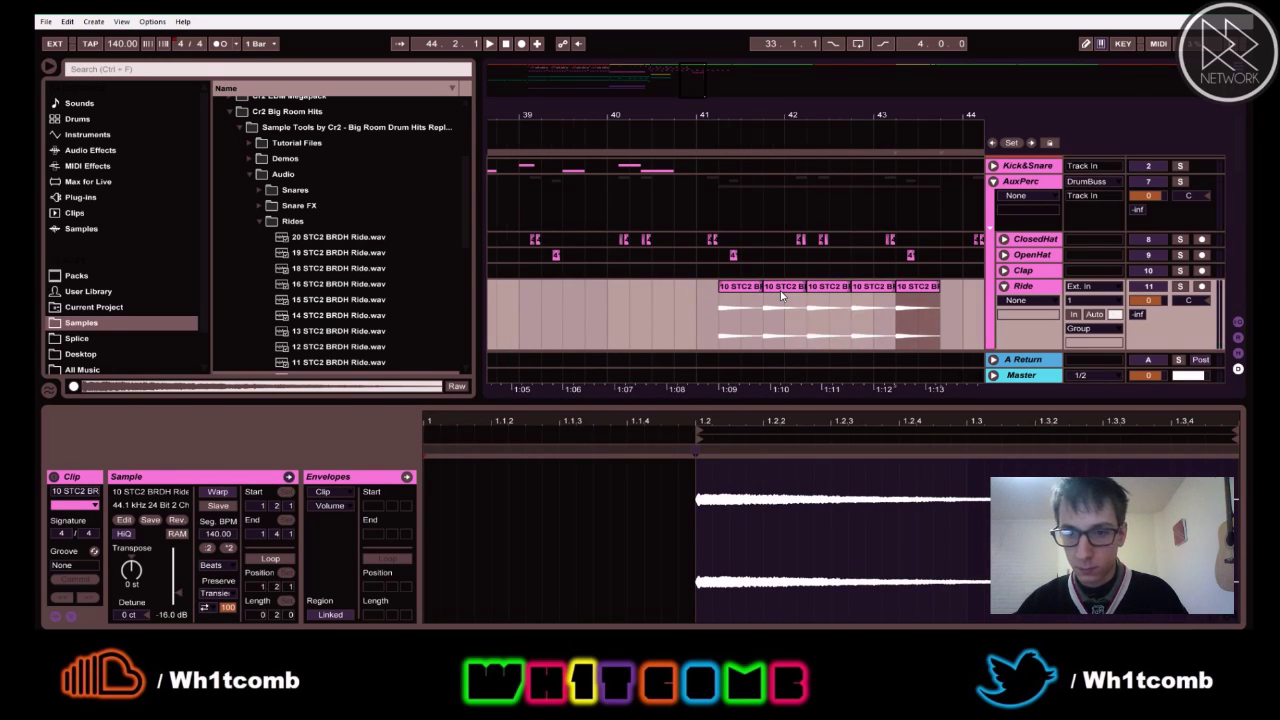
- Play the repeating ride pattern with the hats from bar 41
{"action": "left_click", "coordinate": [588, 310]}
{"action": "key", "text": "space"}
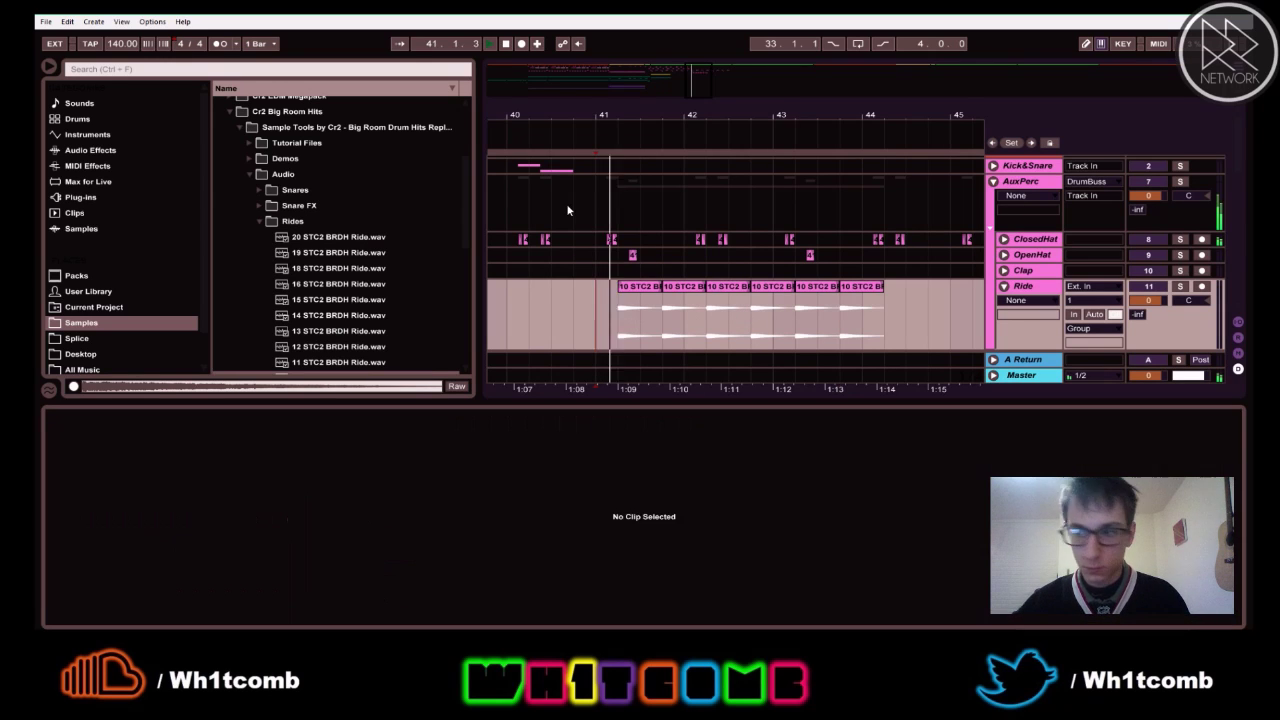
{"action": "left_click_drag", "start_coordinate": [684, 90], "coordinate": [686, 62]}
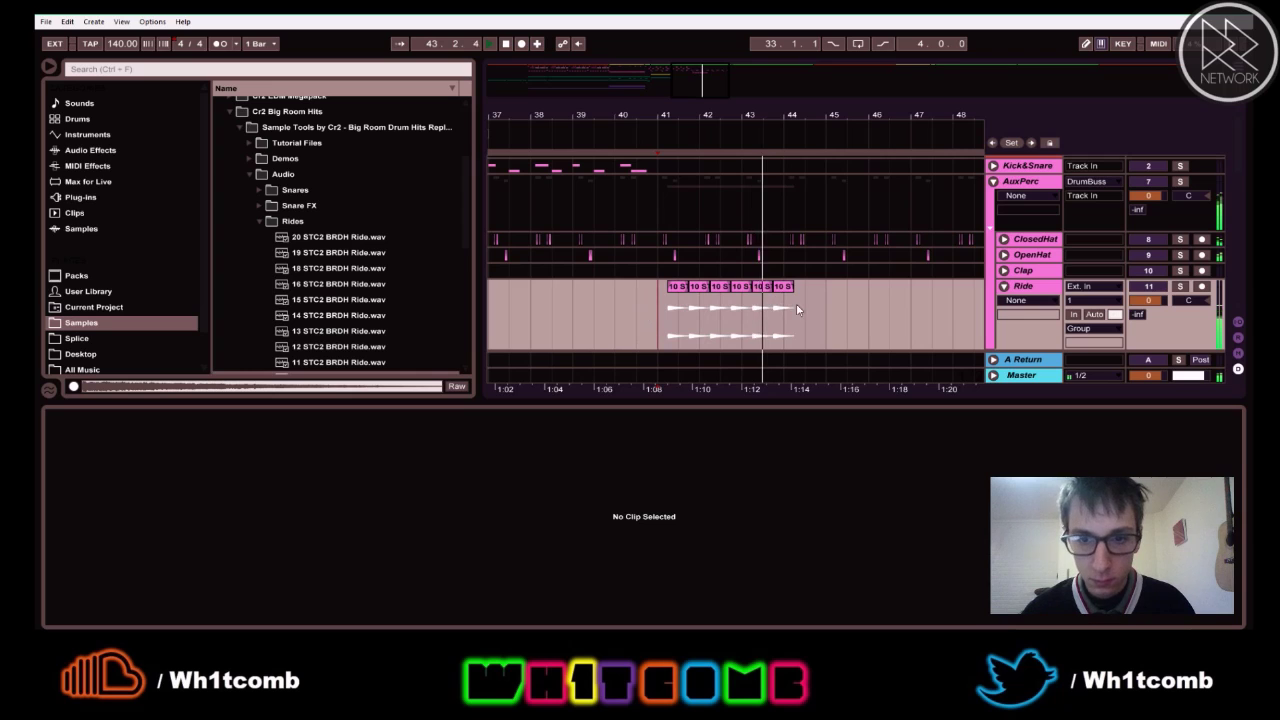
{"action": "key", "text": "space"}
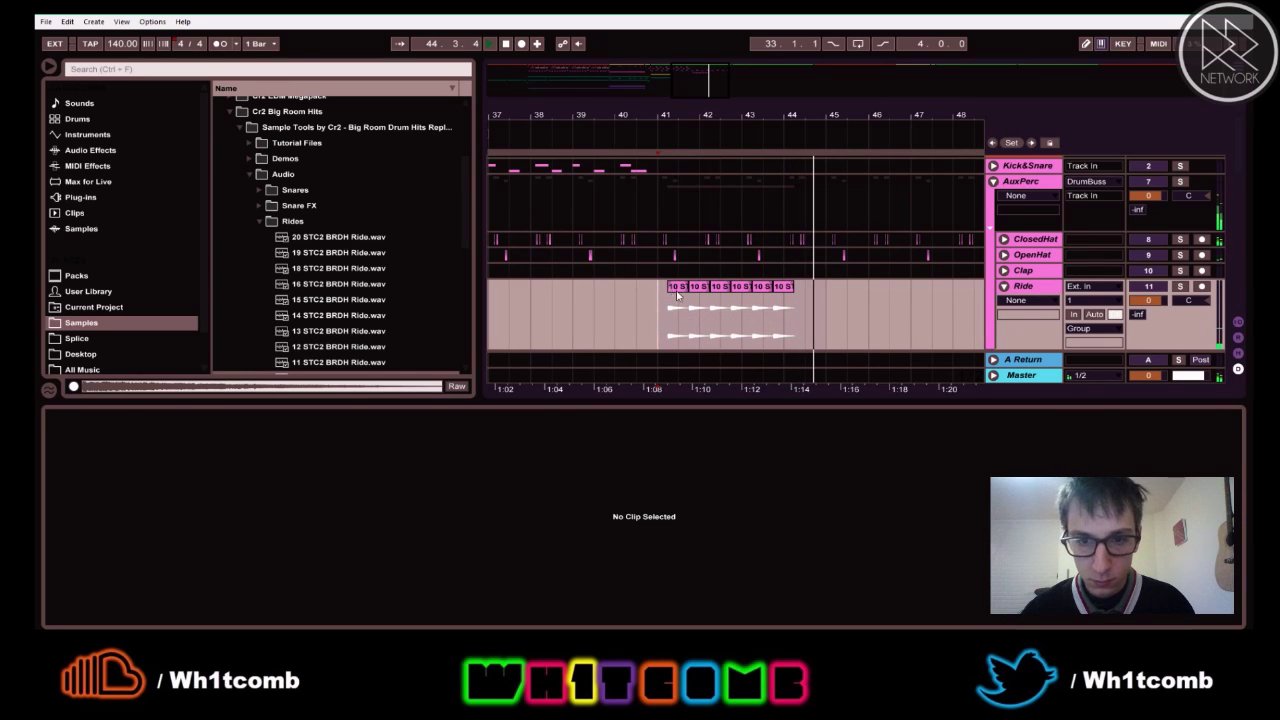
- Duplicate all six ride clips from 44.2.1 and play the extended pattern from bar 41
{"action": "left_click_drag", "start_coordinate": [757, 113], "coordinate": [757, 138]}
{"action": "key", "text": "plus"}
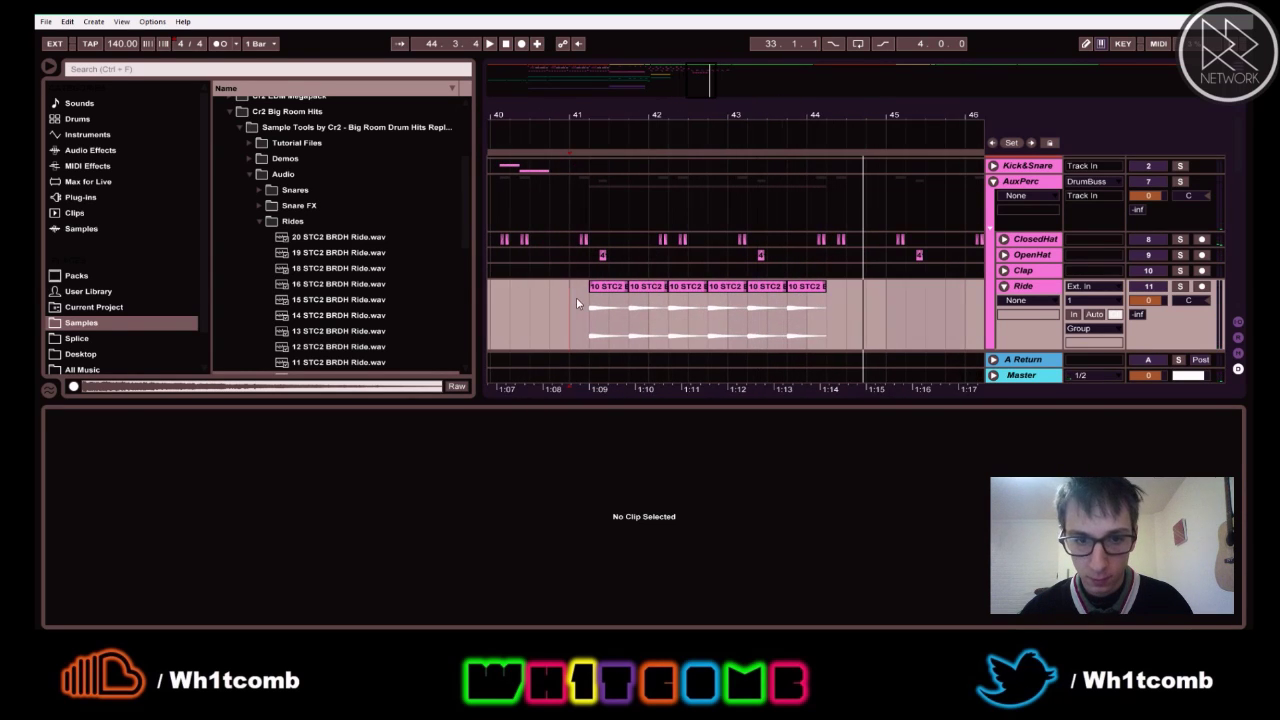
{"action": "left_click", "coordinate": [596, 291]}
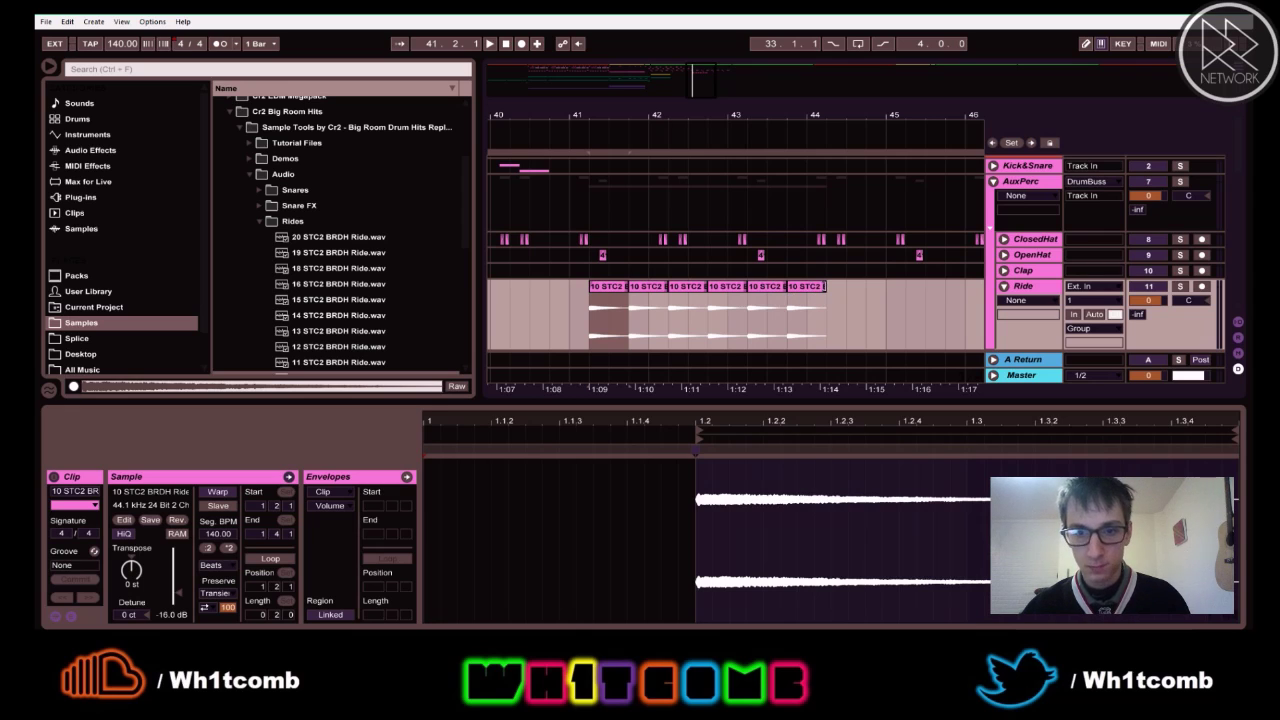
{"action": "left_click", "coordinate": [824, 291], "text": "shift"}
{"action": "key", "text": "ctrl+d"}
{"action": "left_click_drag", "start_coordinate": [714, 117], "coordinate": [706, 55]}
{"action": "left_click", "coordinate": [614, 311]}
{"action": "key", "text": "space"}
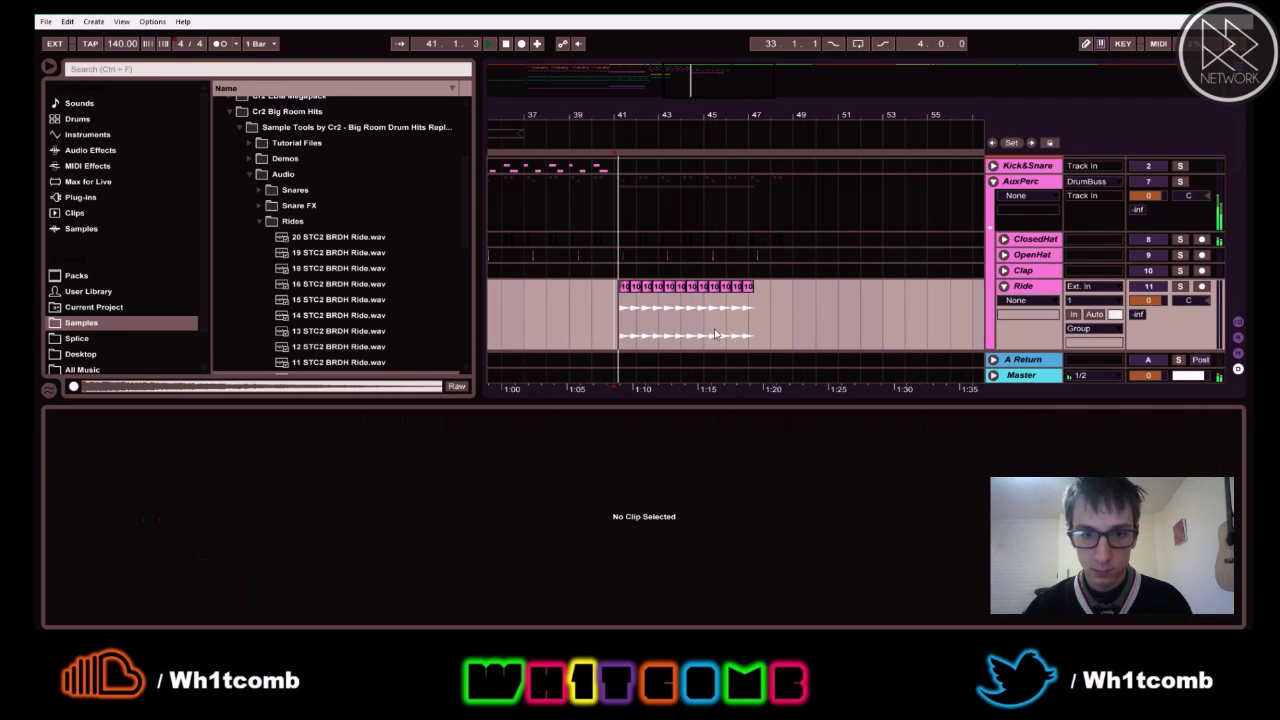
- Duplicate the last ride clip three more times from 47.2.1 to 48.4.1
{"action": "key", "text": "plus"}
{"action": "key", "text": "plus"}
{"action": "left_click", "coordinate": [737, 293]}
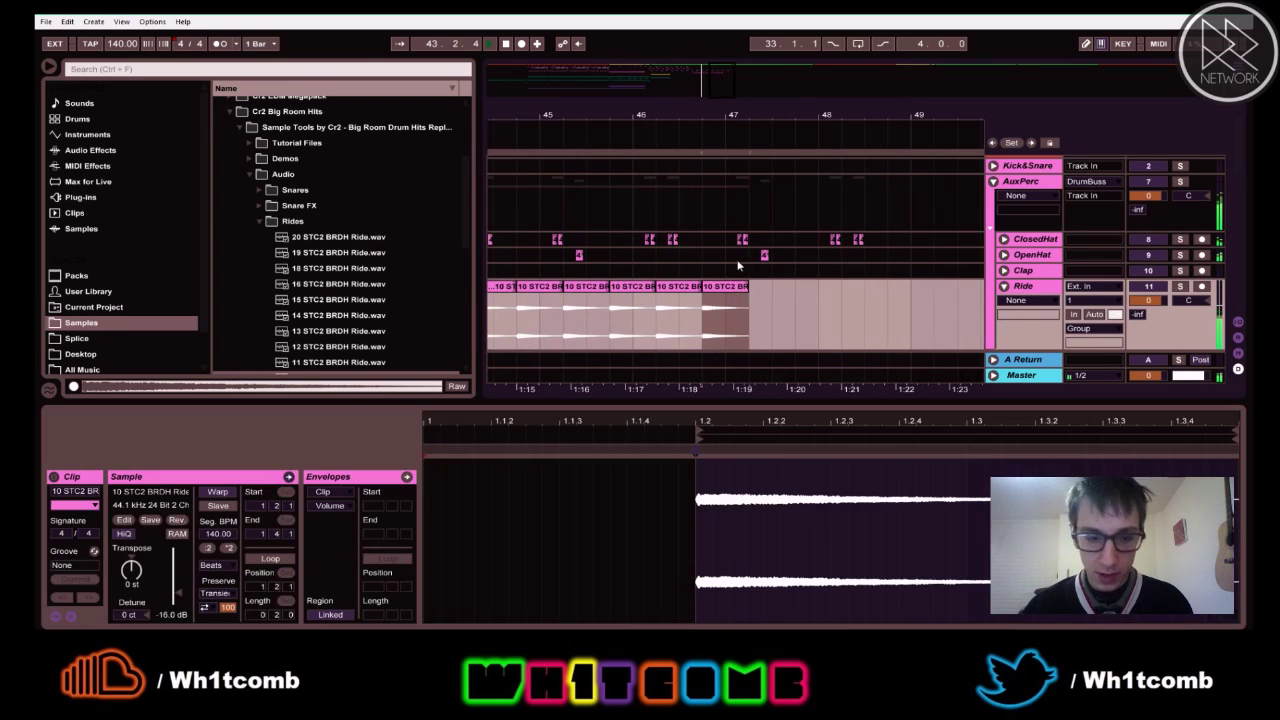
{"action": "key", "text": "ctrl+d"}
{"action": "key", "text": "ctrl+d"}
{"action": "key", "text": "ctrl+d"}
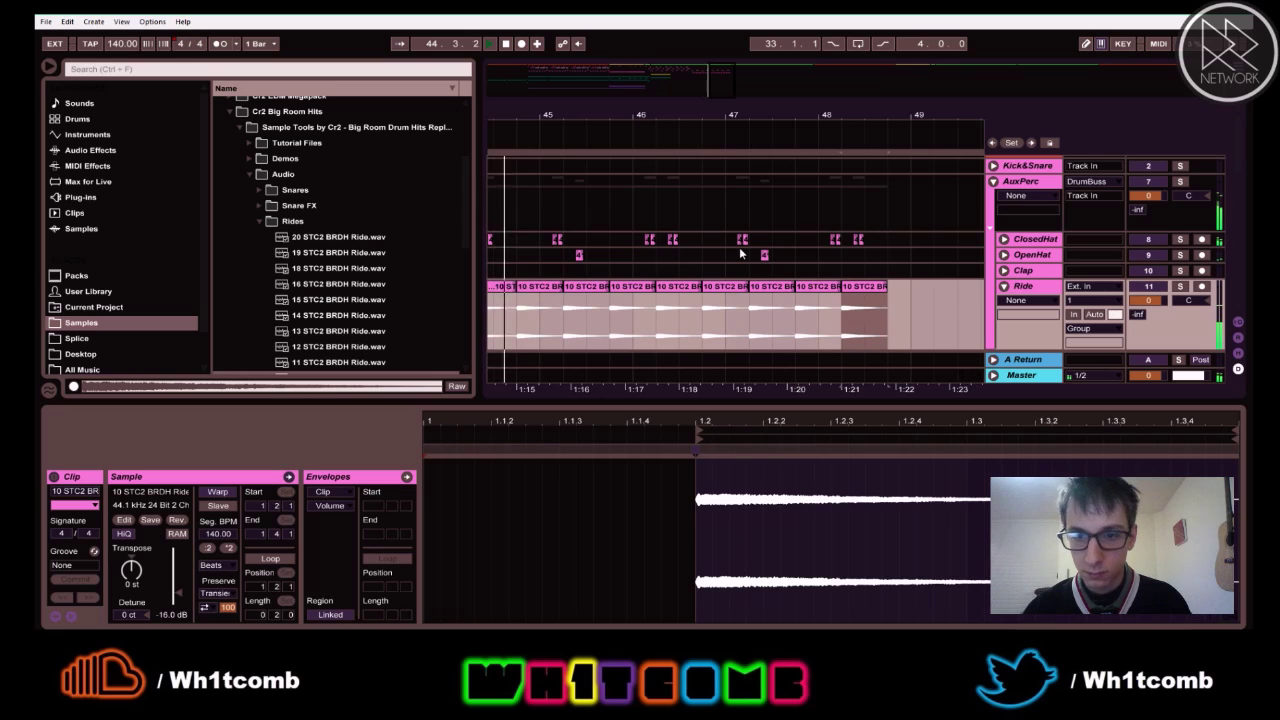
{"action": "left_click", "coordinate": [797, 317]}
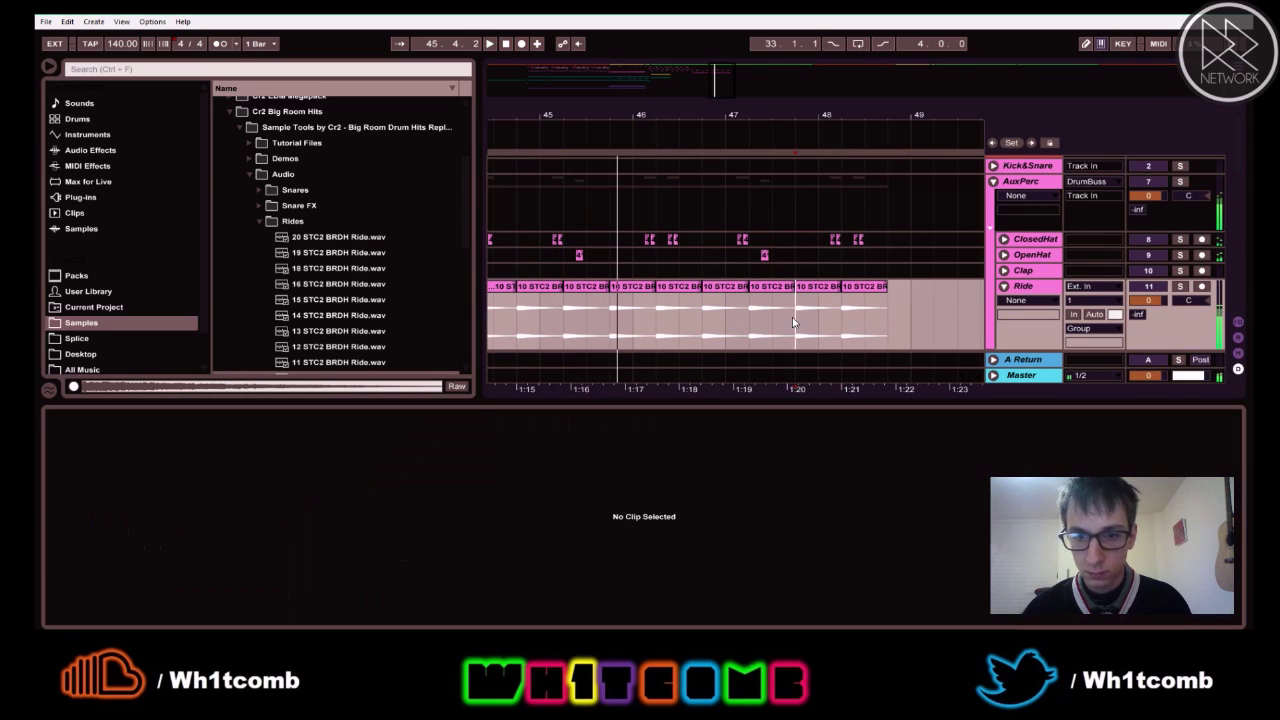
- Add one more ride clip at 48.4.1, stop playback and show the Ride track's effect chain
{"action": "left_click", "coordinate": [866, 292]}
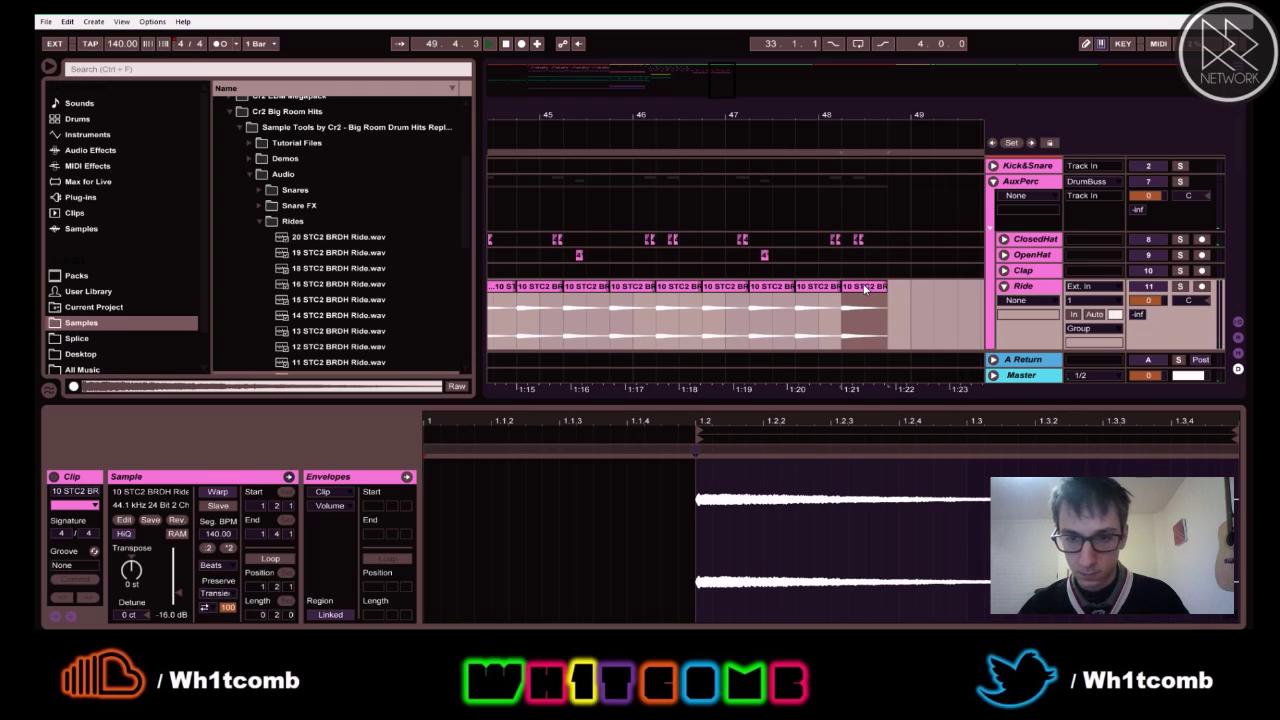
{"action": "key", "text": "ctrl+d"}
{"action": "key", "text": "space"}
{"action": "left_click_drag", "start_coordinate": [818, 121], "coordinate": [821, 70]}
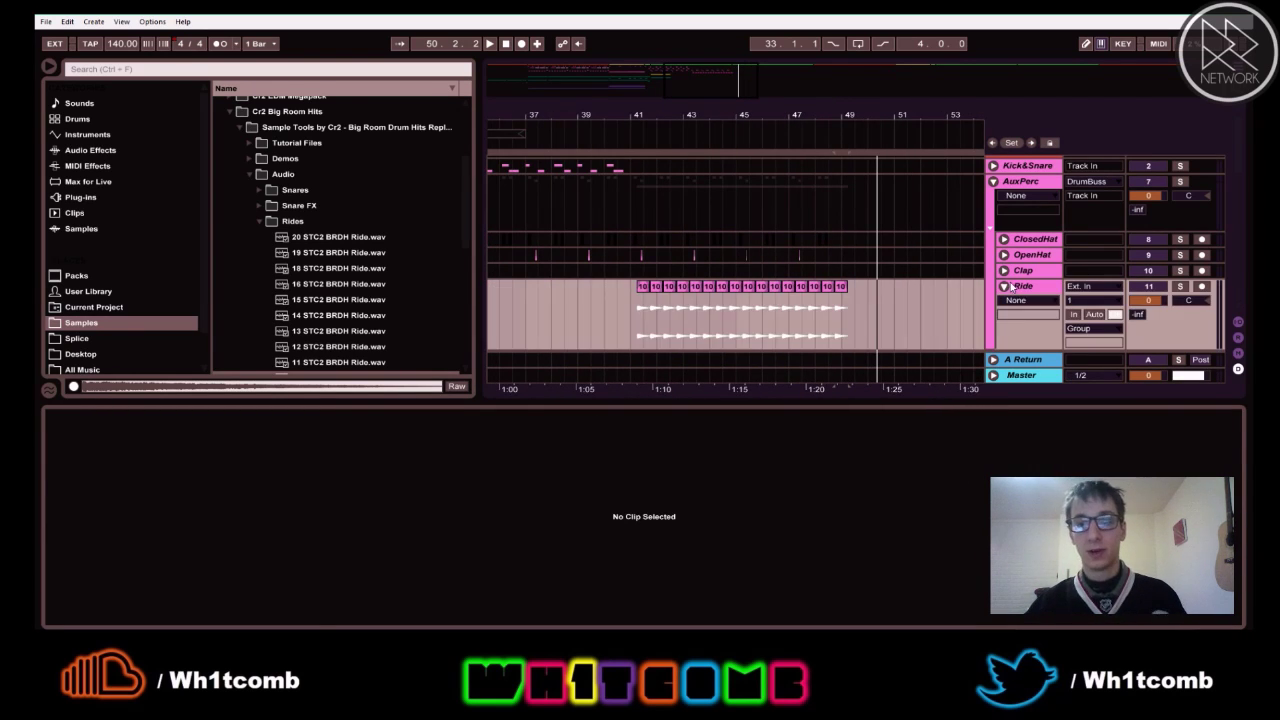
{"action": "left_click", "coordinate": [1018, 287]}
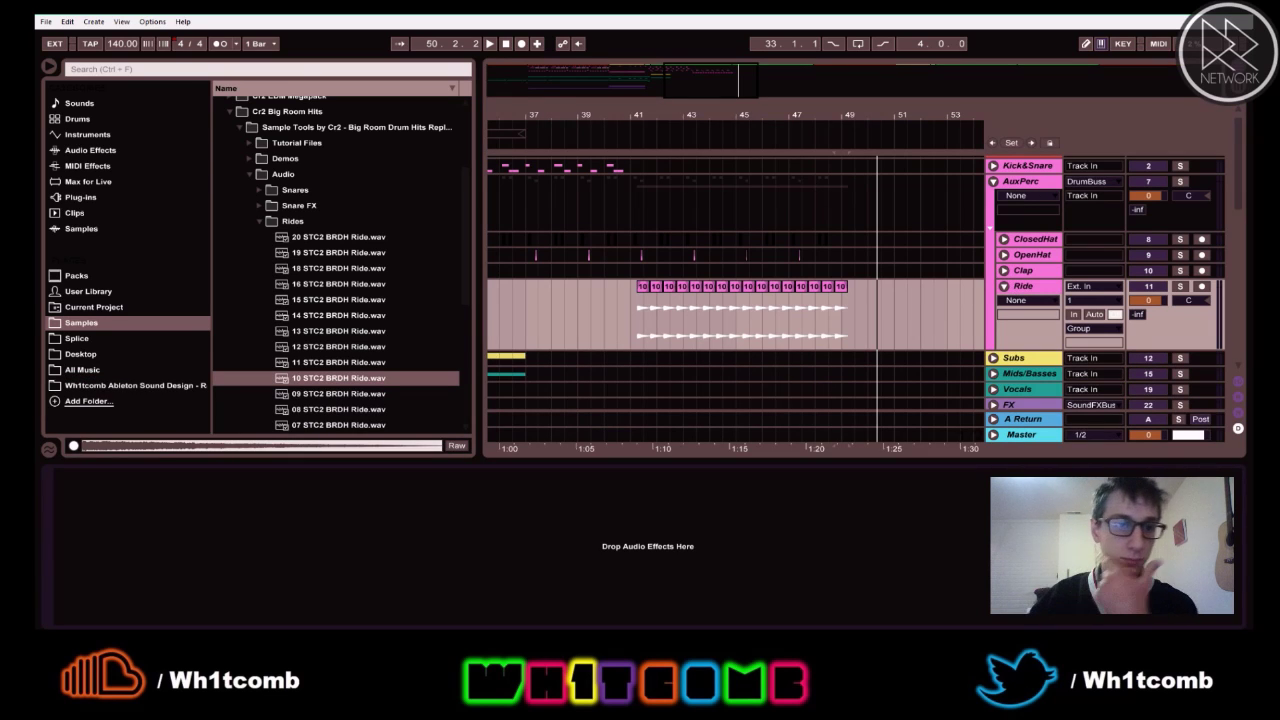
- Find EQ Eight among the audio effects and add it to the Ride track
{"action": "left_click", "coordinate": [110, 150]}
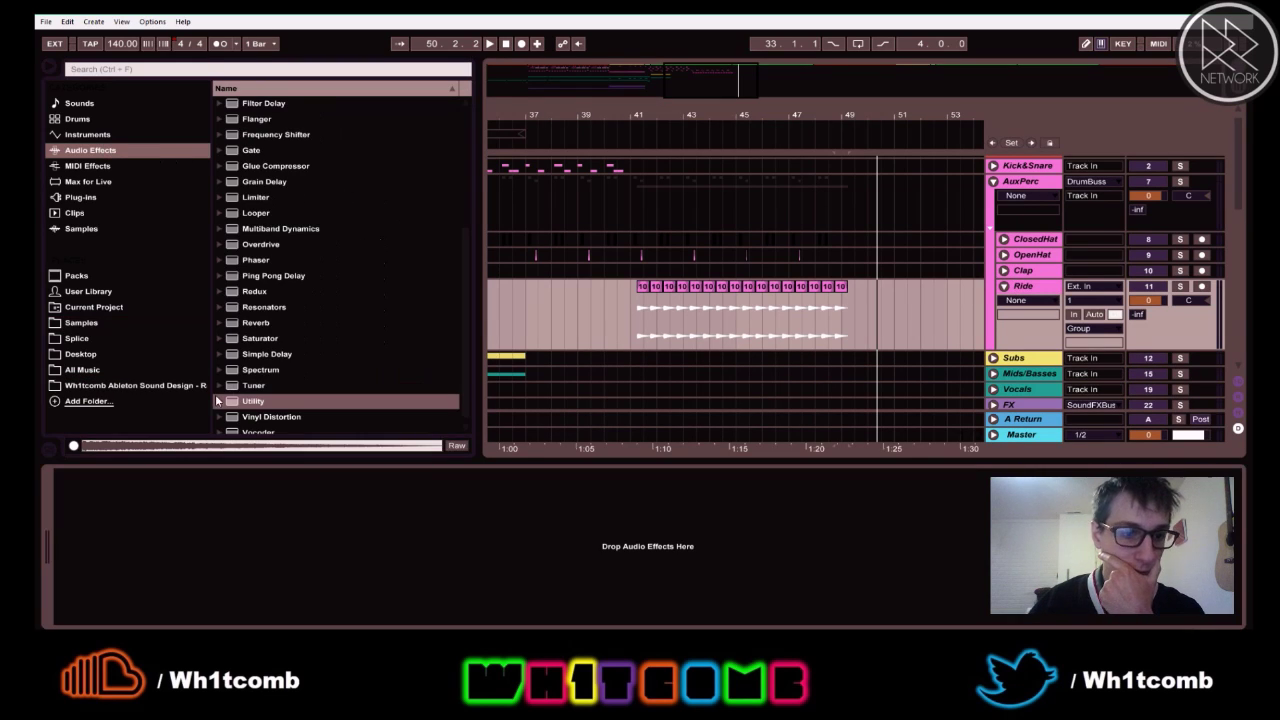
{"action": "scroll", "coordinate": [297, 188], "scroll_direction": "up", "scroll_amount": 3}
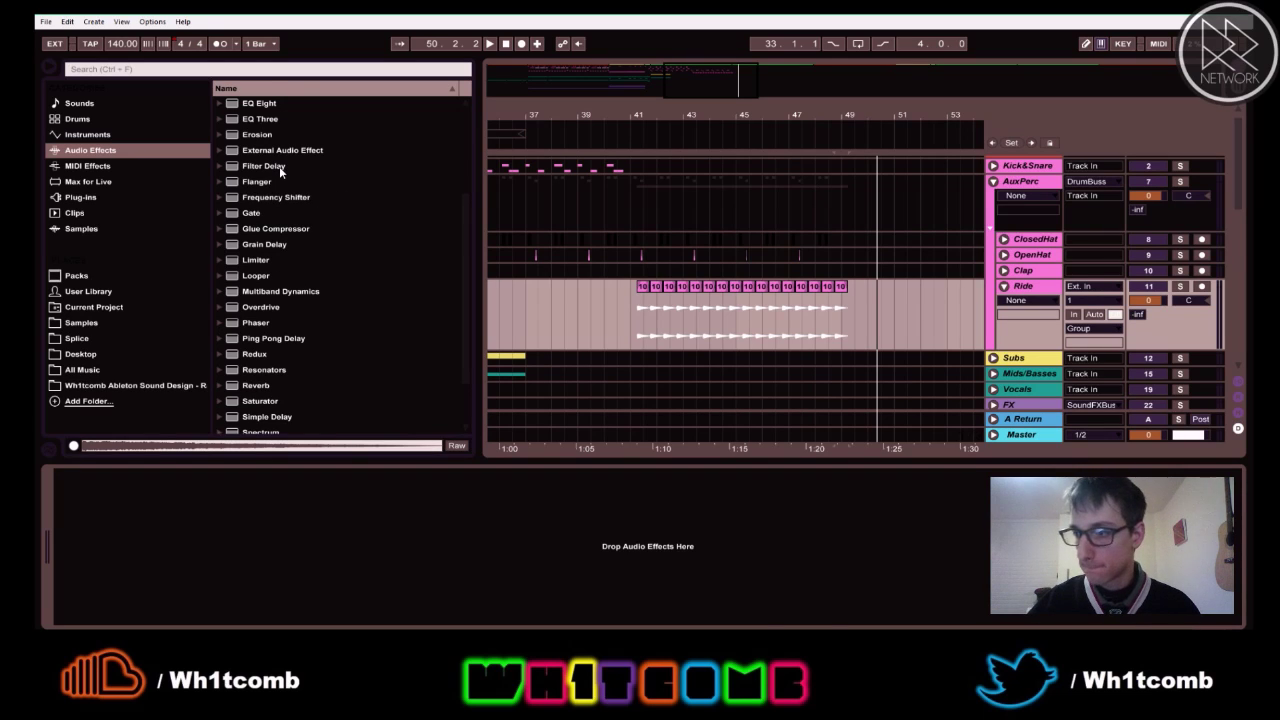
{"action": "scroll", "coordinate": [320, 231], "scroll_direction": "down", "scroll_amount": 3}
{"action": "scroll", "coordinate": [297, 333], "scroll_direction": "down", "scroll_amount": 1}
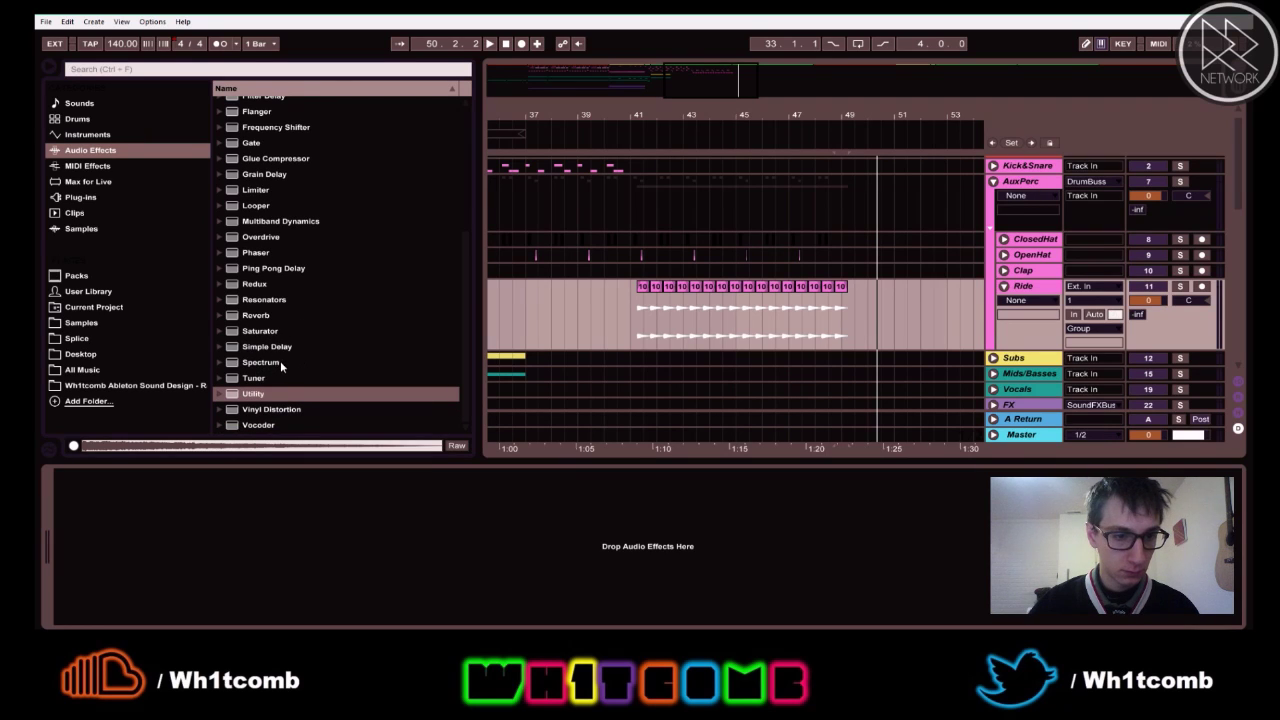
{"action": "scroll", "coordinate": [294, 363], "scroll_direction": "up", "scroll_amount": 7}
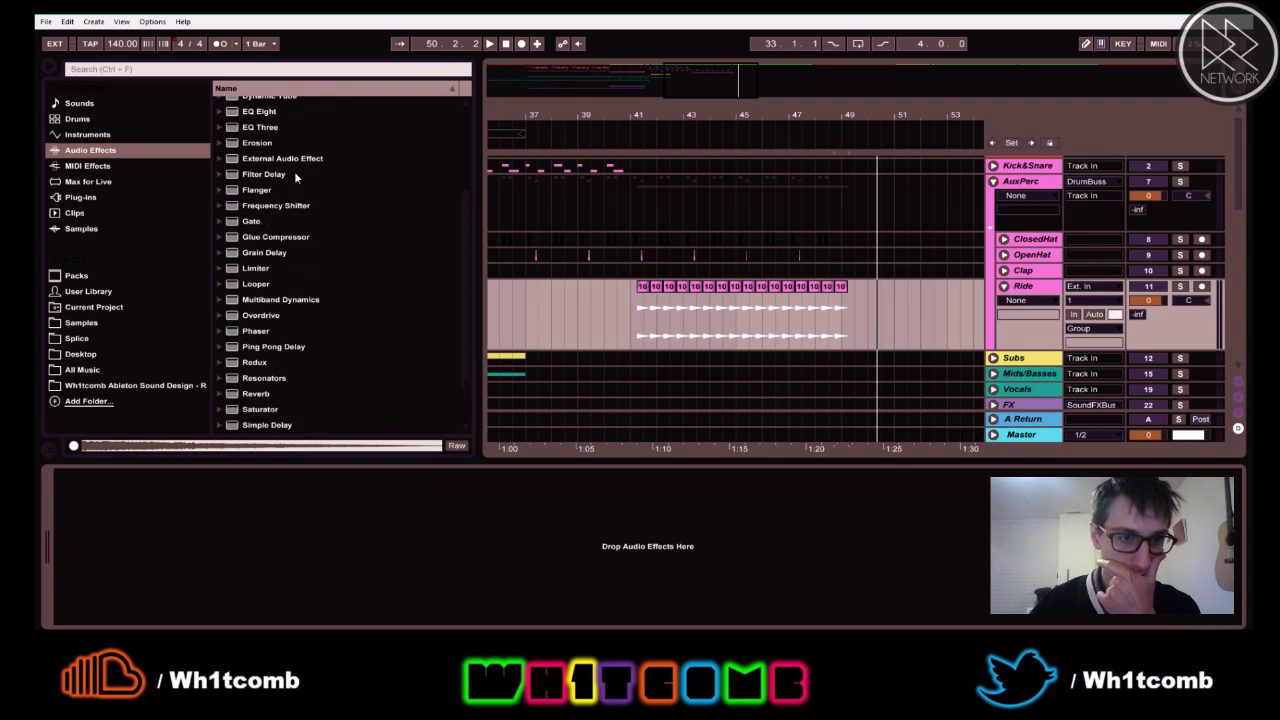
{"action": "scroll", "coordinate": [278, 195], "scroll_direction": "down", "scroll_amount": 1}
{"action": "scroll", "coordinate": [265, 210], "scroll_direction": "up", "scroll_amount": 3}
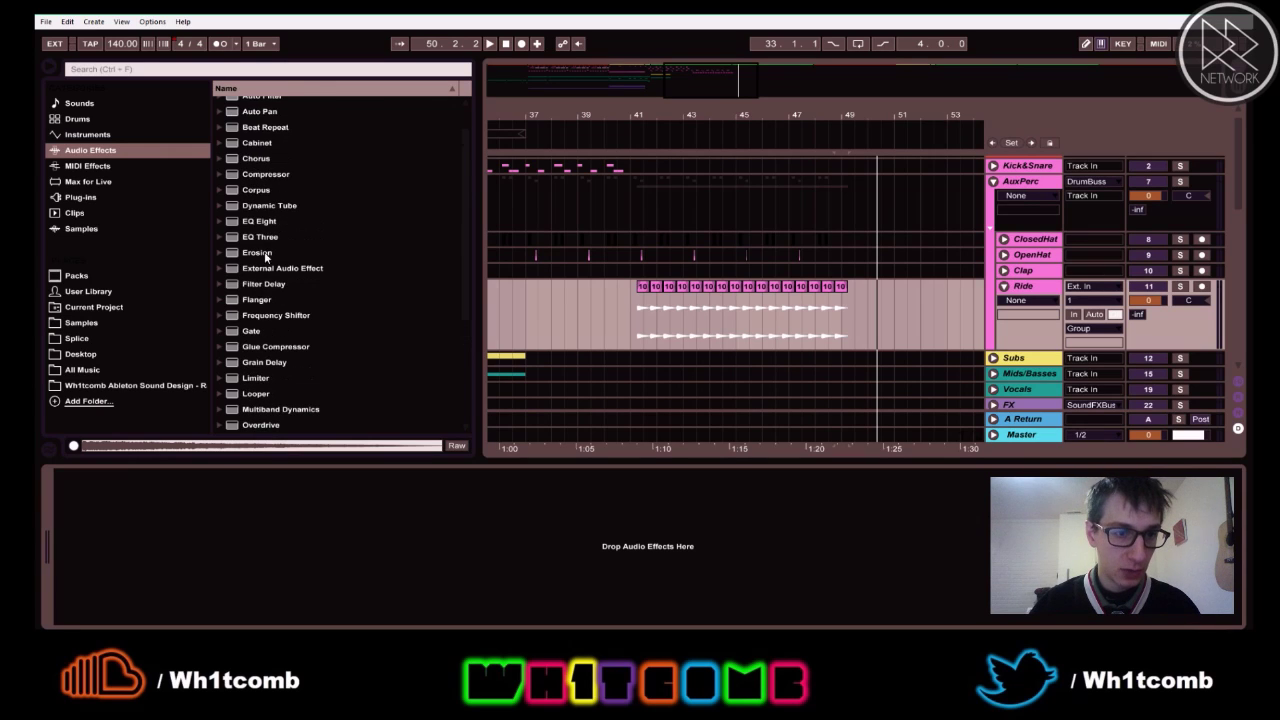
{"action": "left_click", "coordinate": [256, 222]}
{"action": "left_click_drag", "start_coordinate": [1042, 291], "coordinate": [1038, 289]}
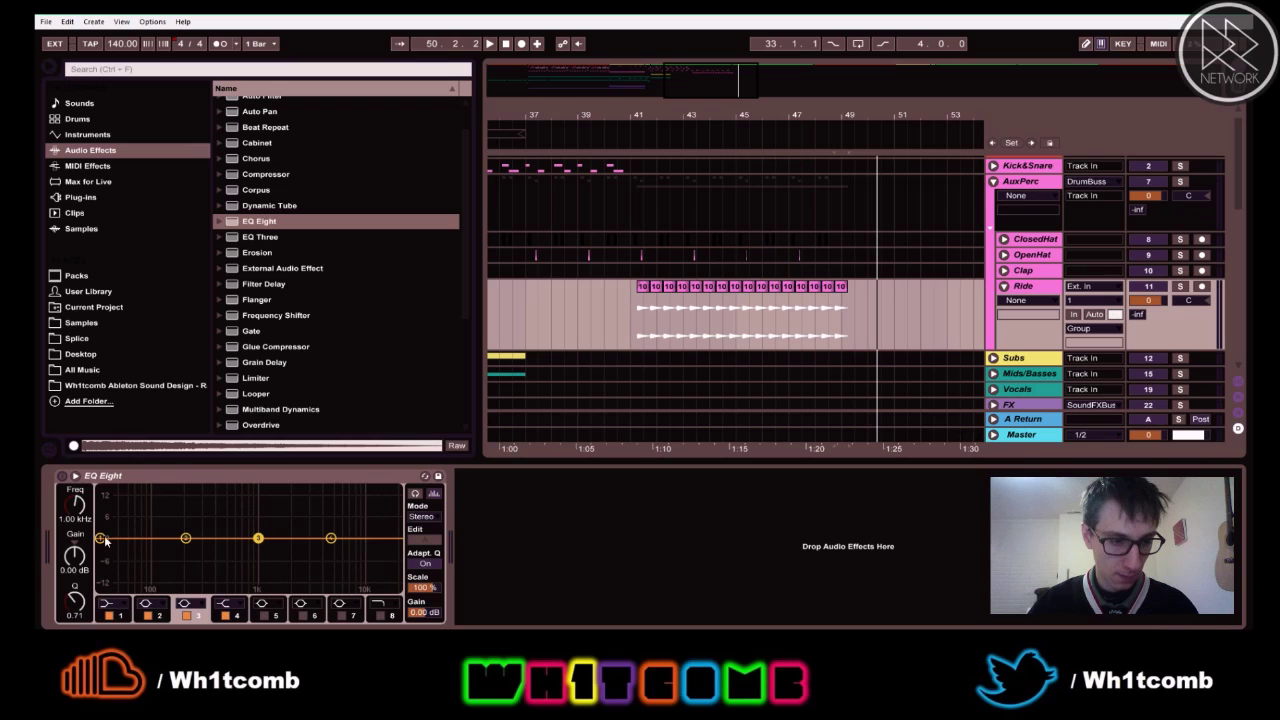
- Shape the ride's EQ Eight with a low cut on band 1, a 4.83 dB boost at 4.92 kHz on band 4 and a high cut on band 8
{"action": "left_click", "coordinate": [103, 538]}
{"action": "left_click", "coordinate": [108, 603]}
{"action": "left_click", "coordinate": [110, 517]}
{"action": "left_click_drag", "start_coordinate": [101, 550], "coordinate": [330, 522]}
{"action": "key", "text": "space"}
{"action": "left_click", "coordinate": [379, 615]}
{"action": "key", "text": "space"}
{"action": "key", "text": "space"}
{"action": "key", "text": "space"}
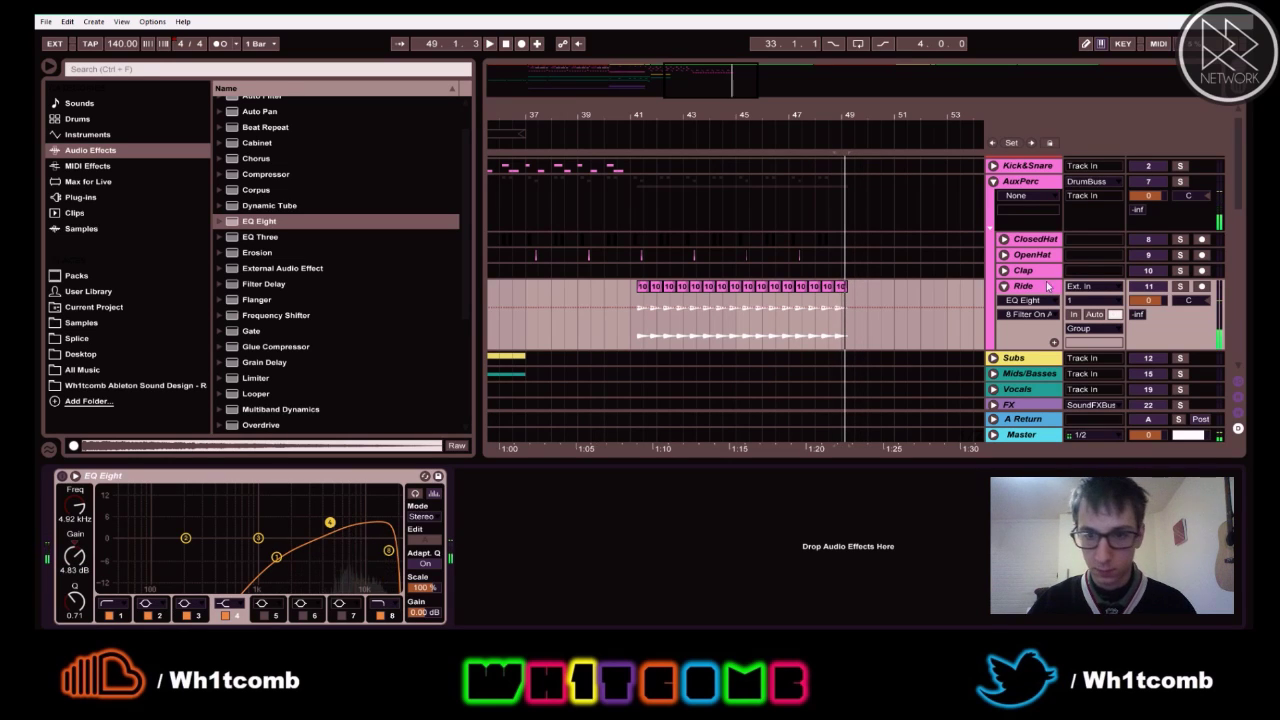
- Play the ride from bar 41 with the mixer shown and set the EQ Eight output gain to -5 dB
{"action": "left_click", "coordinate": [641, 286]}
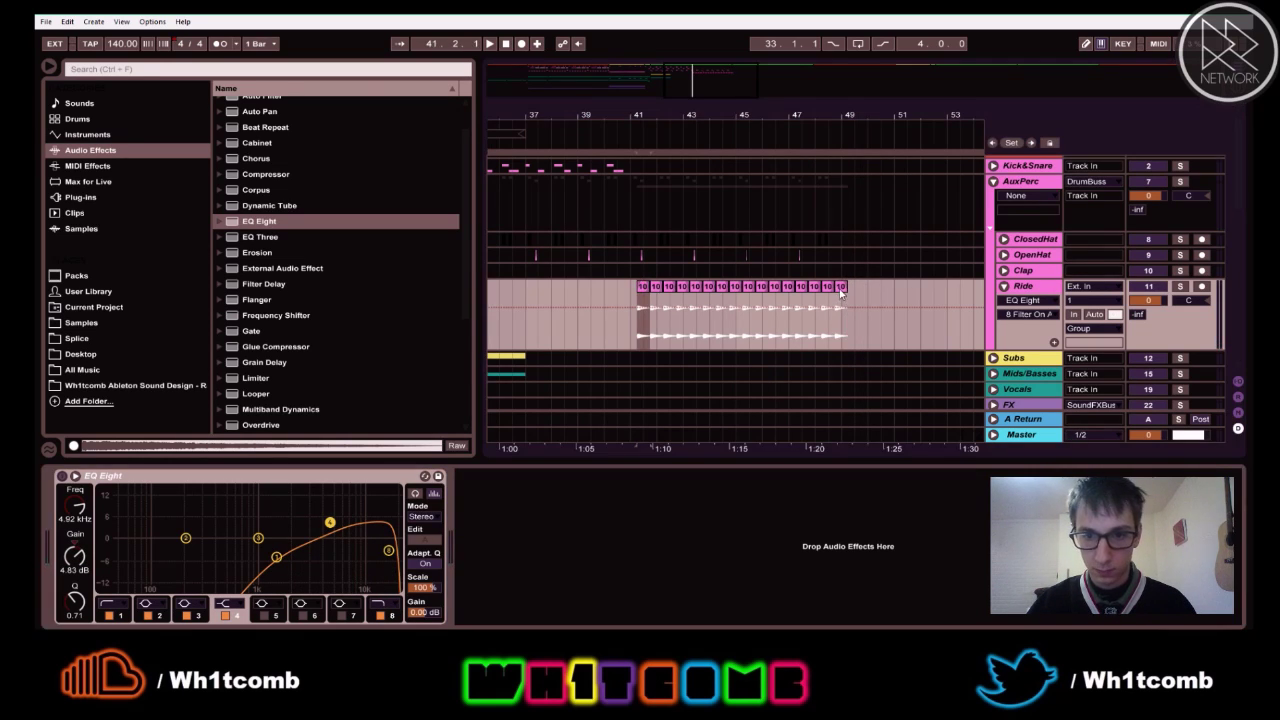
{"action": "key", "text": "space"}
{"action": "key", "text": "Tab"}
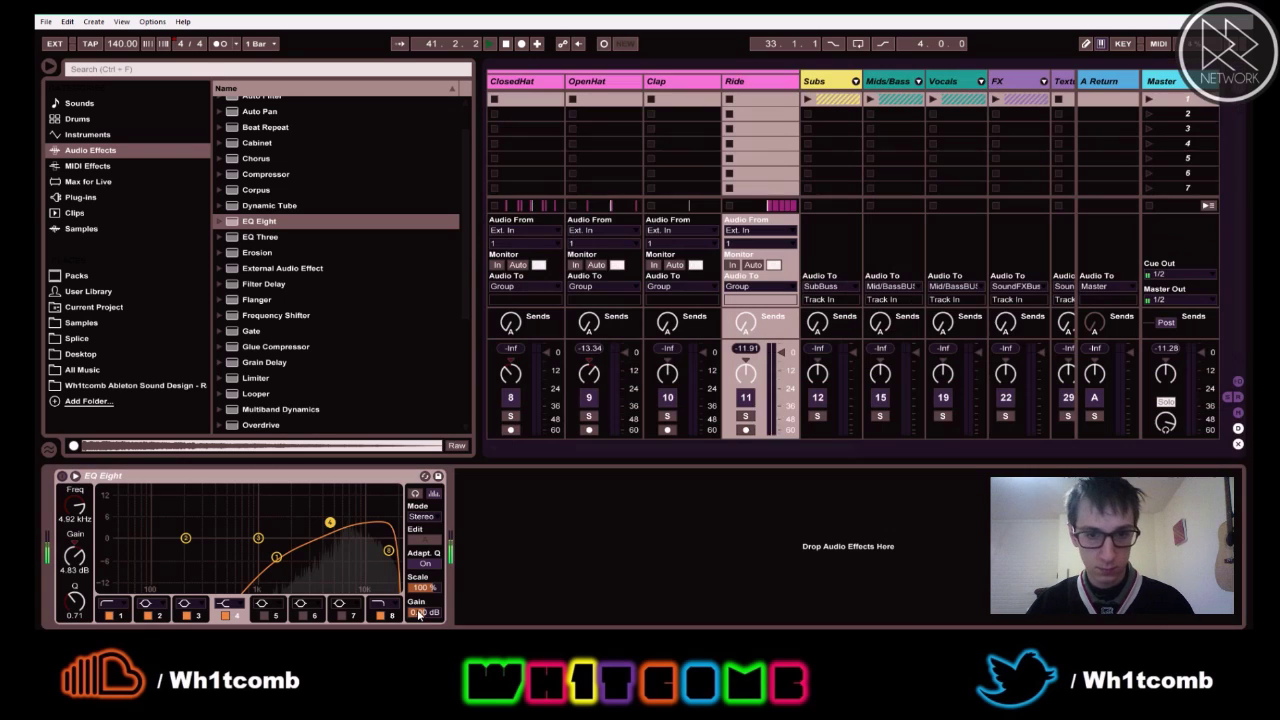
{"action": "left_click", "coordinate": [421, 610]}
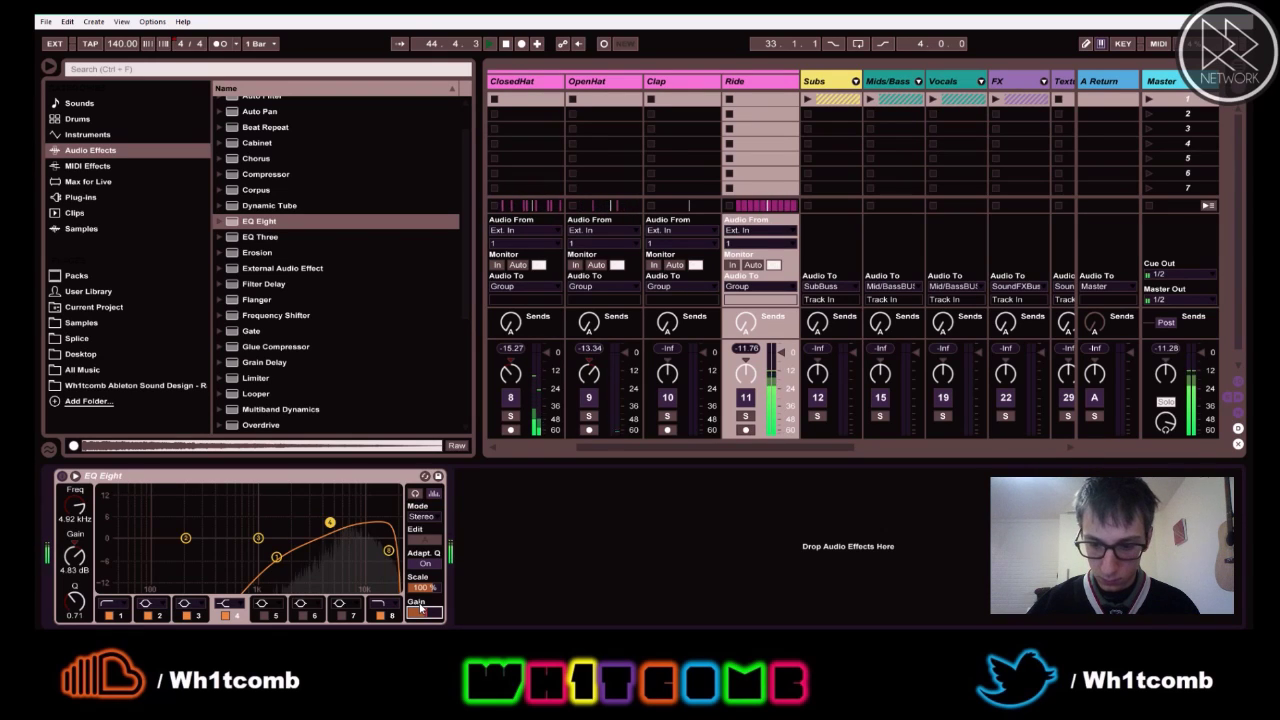
{"action": "type", "text": "-5"}
{"action": "key", "text": "Return"}
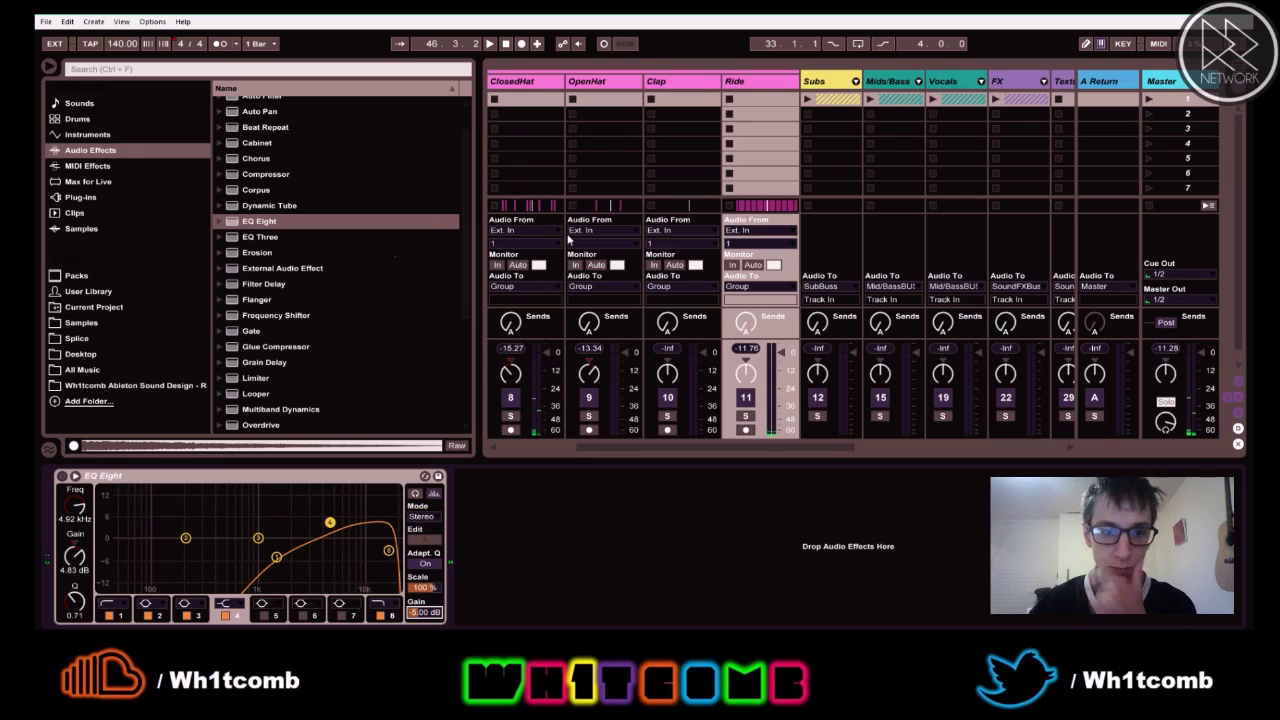
- Collapse the EQ Eight device and add a Utility after it on the Ride track
{"action": "double_click", "coordinate": [202, 476]}
{"action": "scroll", "coordinate": [288, 150], "scroll_direction": "up", "scroll_amount": 1}
{"action": "scroll", "coordinate": [281, 262], "scroll_direction": "down", "scroll_amount": 4}
{"action": "scroll", "coordinate": [287, 370], "scroll_direction": "down", "scroll_amount": 3}
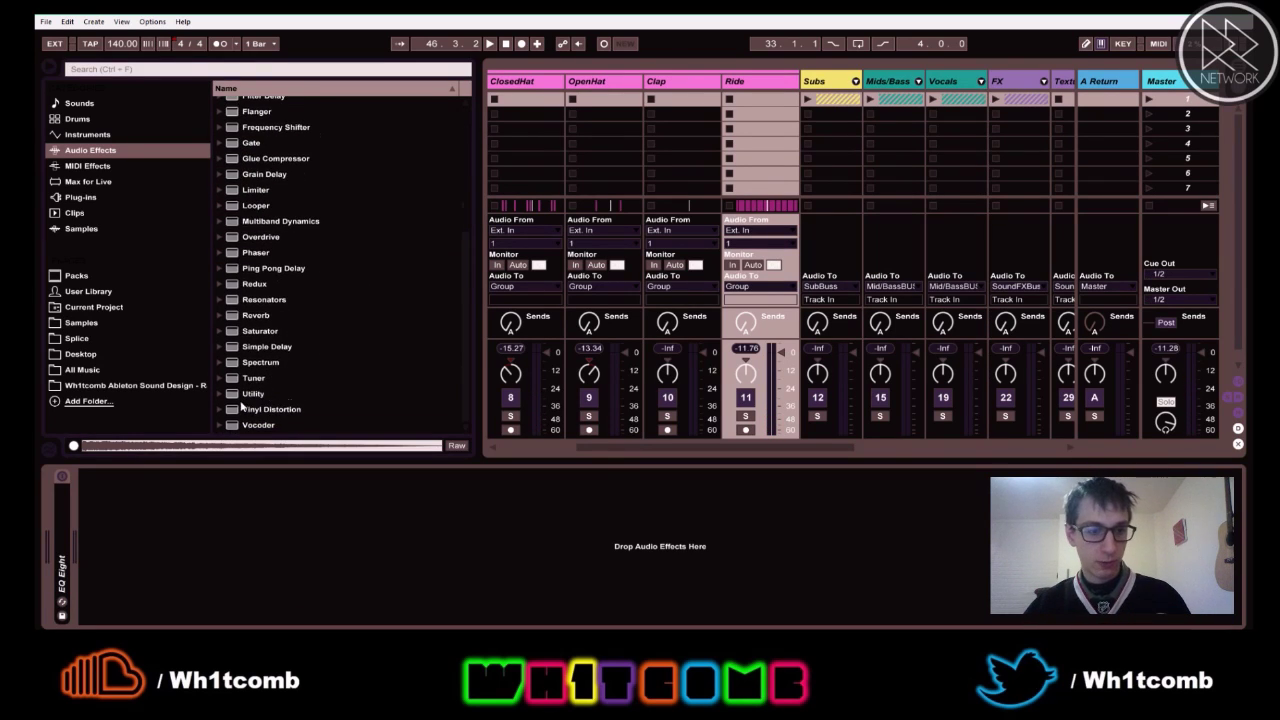
{"action": "left_click_drag", "start_coordinate": [242, 402], "coordinate": [215, 520]}
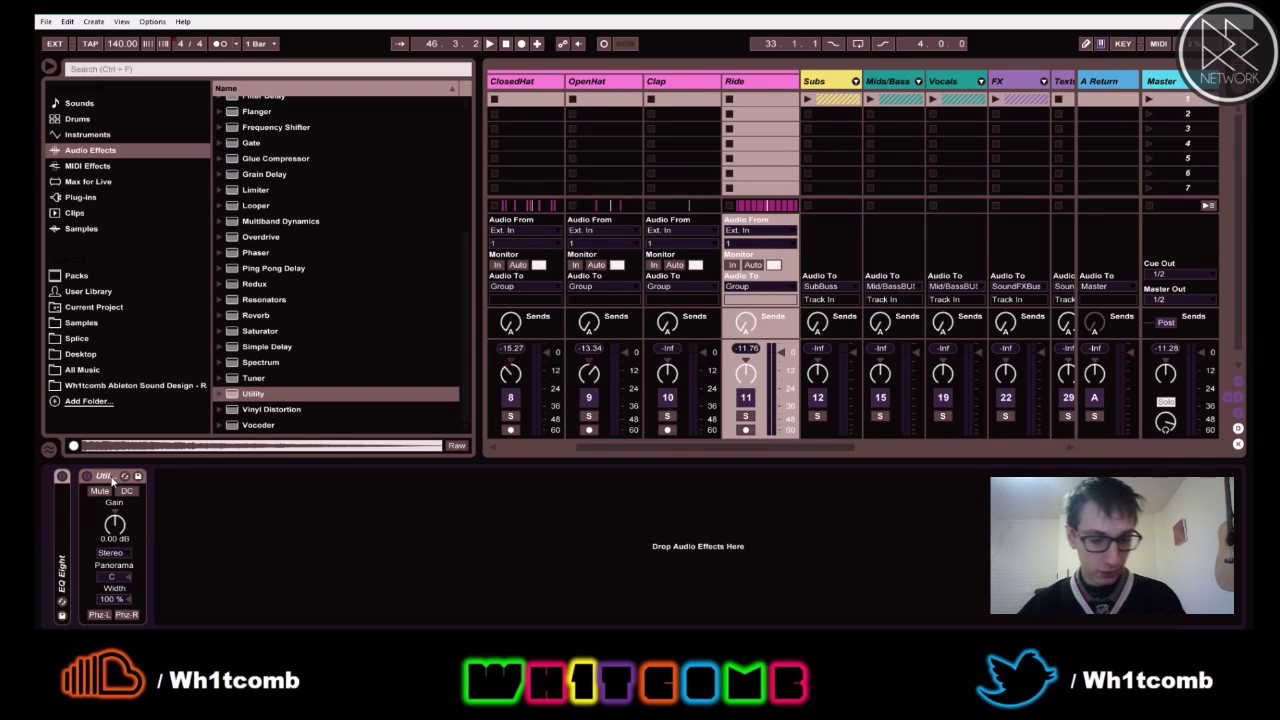
- Group the Ride track's Utility into an Audio Effect Rack and duplicate its chain
{"action": "key", "text": "ctrl+g"}
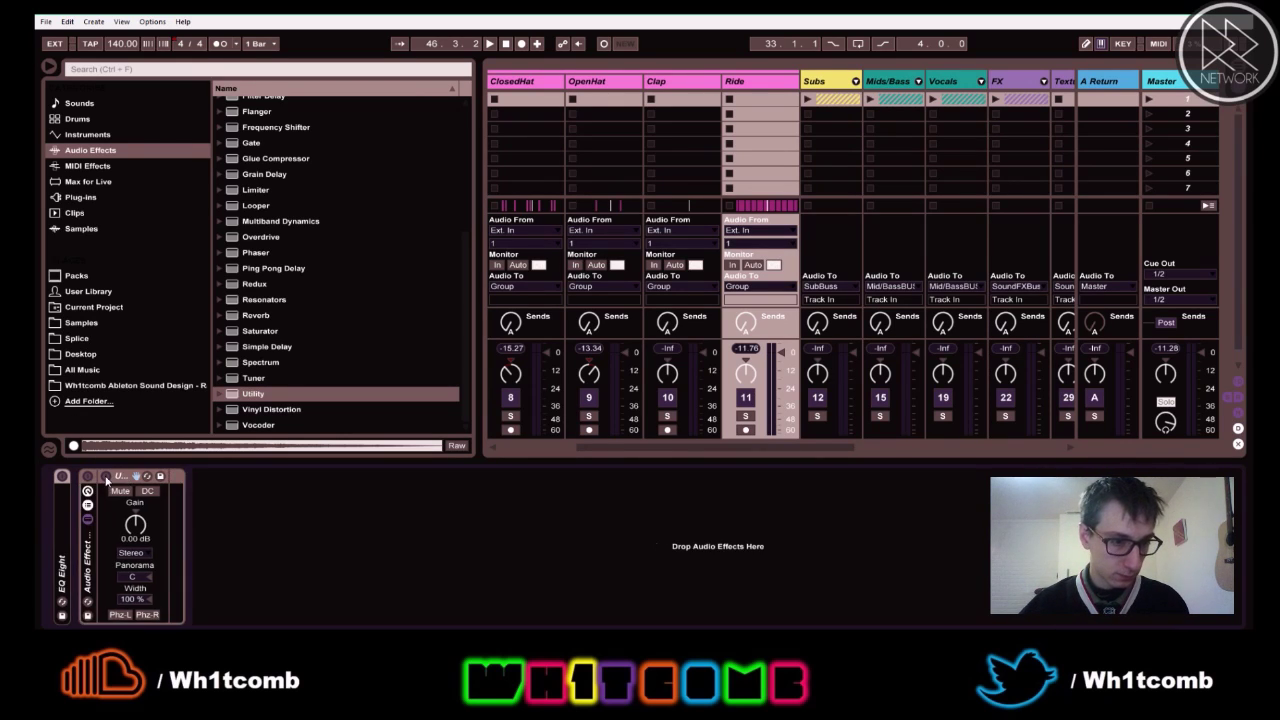
{"action": "left_click", "coordinate": [88, 505]}
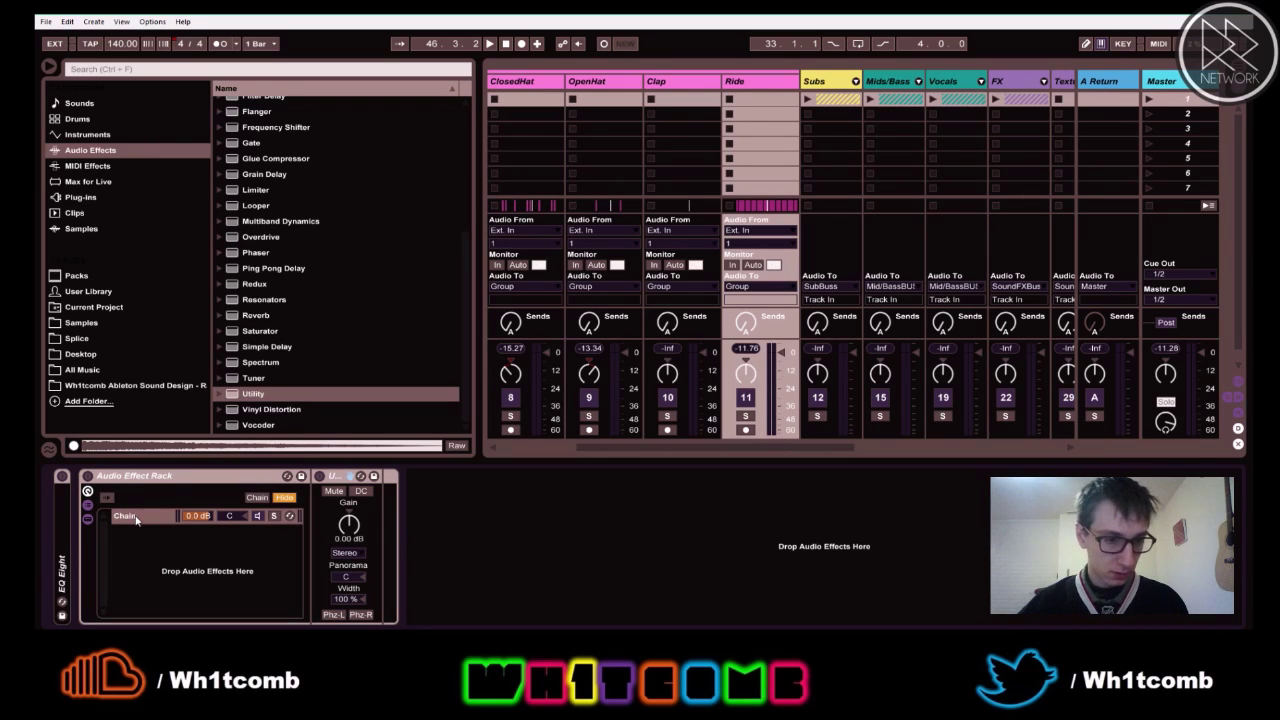
{"action": "key", "text": "ctrl+d"}
- Rename the rack's first chain Right and its second chain Left
{"action": "double_click", "coordinate": [140, 515]}
{"action": "type", "text": "P"}
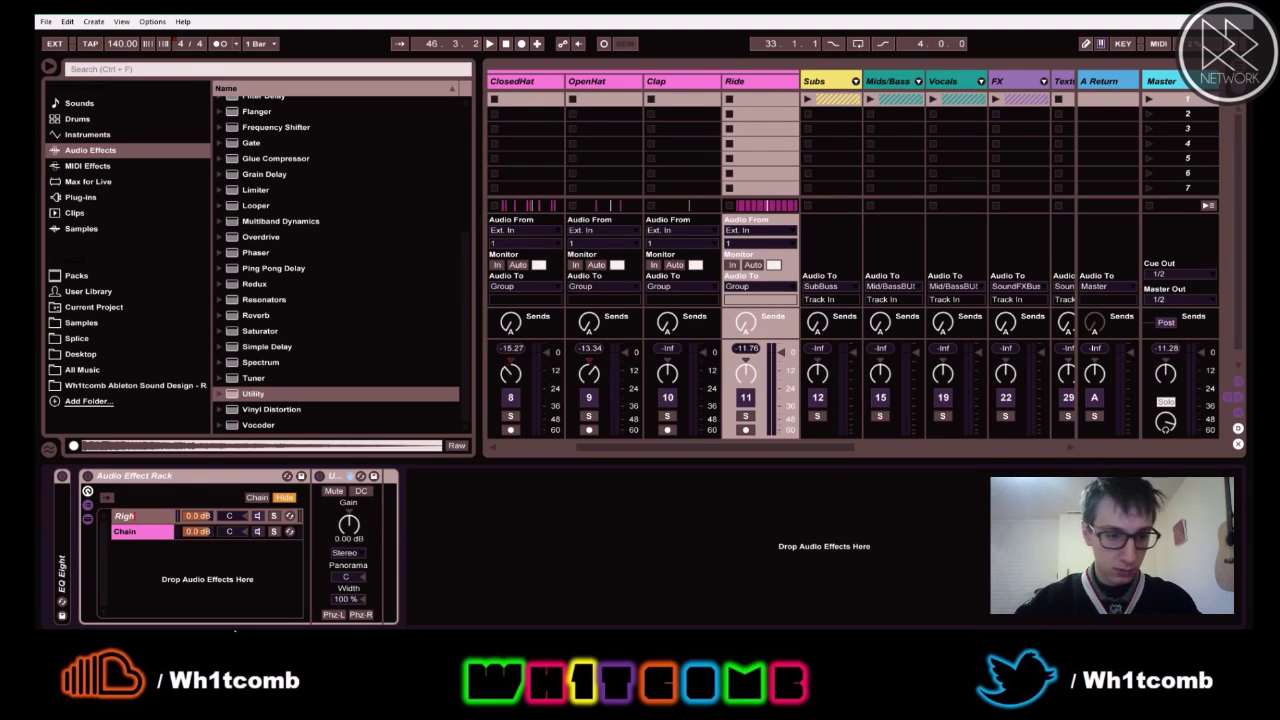
{"action": "key", "text": "Return"}
{"action": "double_click", "coordinate": [137, 532]}
{"action": "type", "text": "Le"}
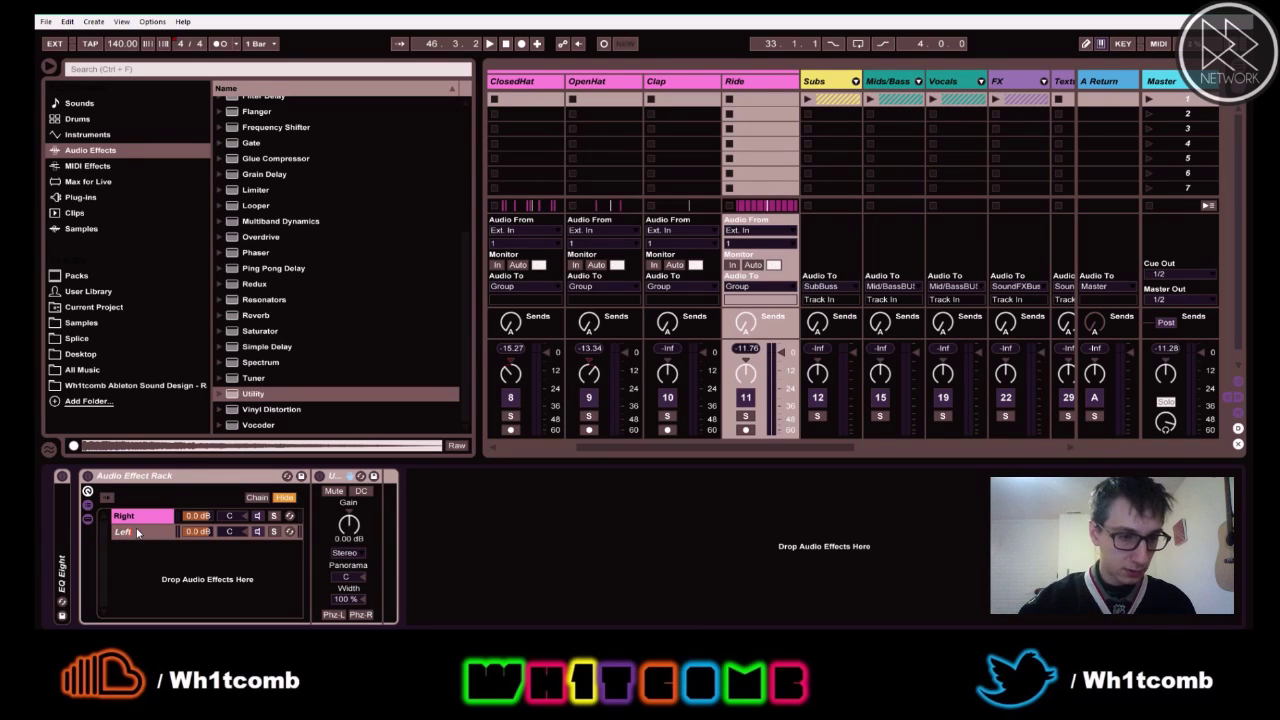
{"action": "type", "text": "ft"}
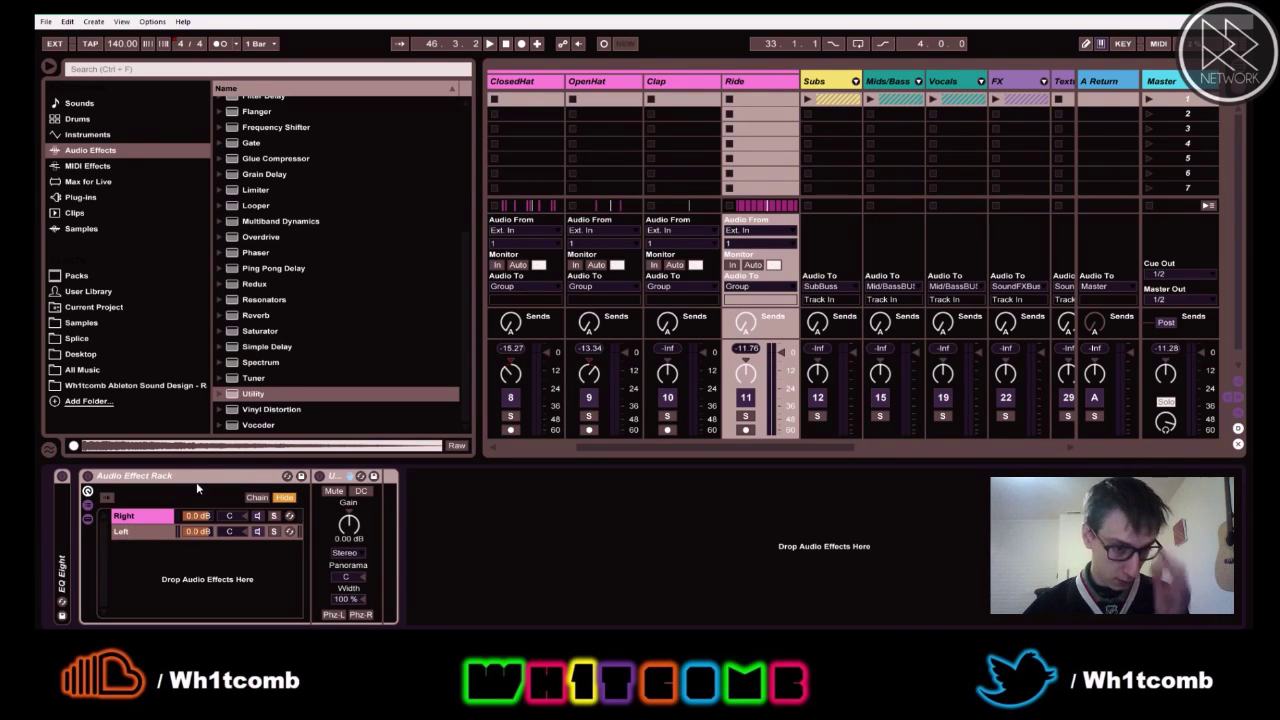
{"action": "left_click", "coordinate": [163, 532]}
- Pan the Right chain to 50R and the Left chain to 50L while playing back the track
{"action": "left_click_drag", "start_coordinate": [232, 515], "coordinate": [232, 524]}
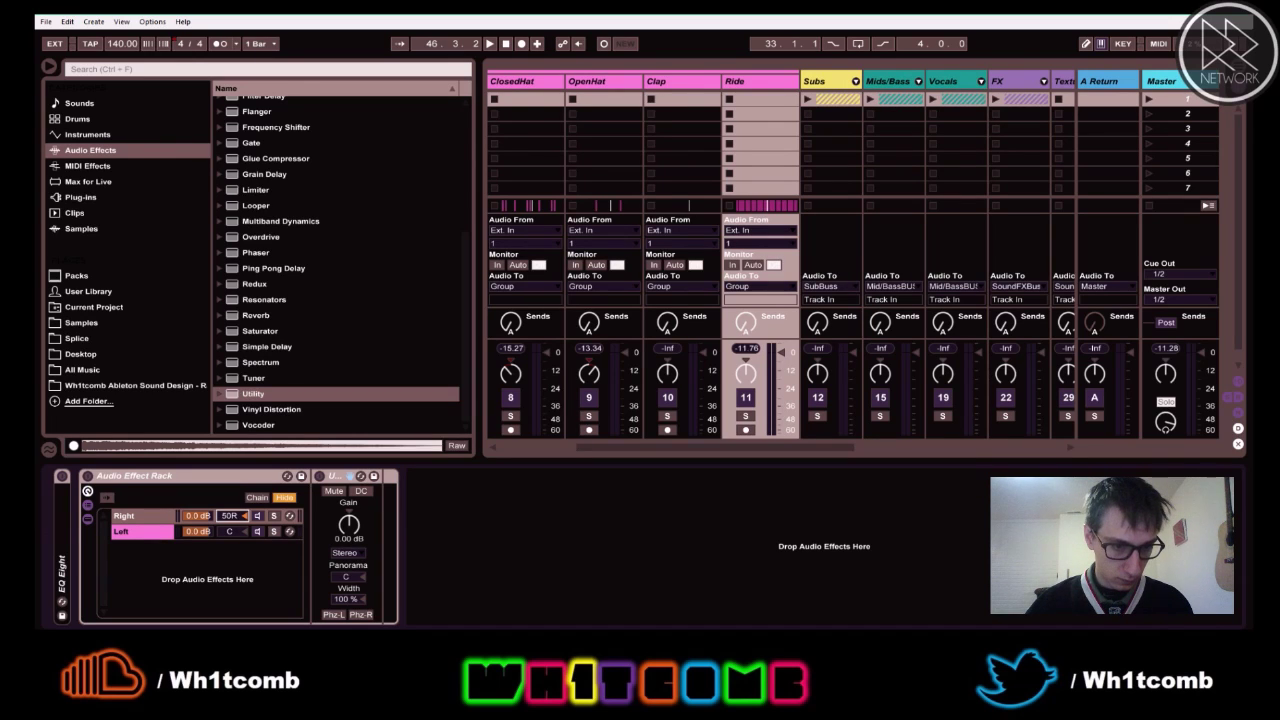
{"action": "key", "text": "space"}
{"action": "left_click_drag", "start_coordinate": [232, 532], "coordinate": [232, 582]}
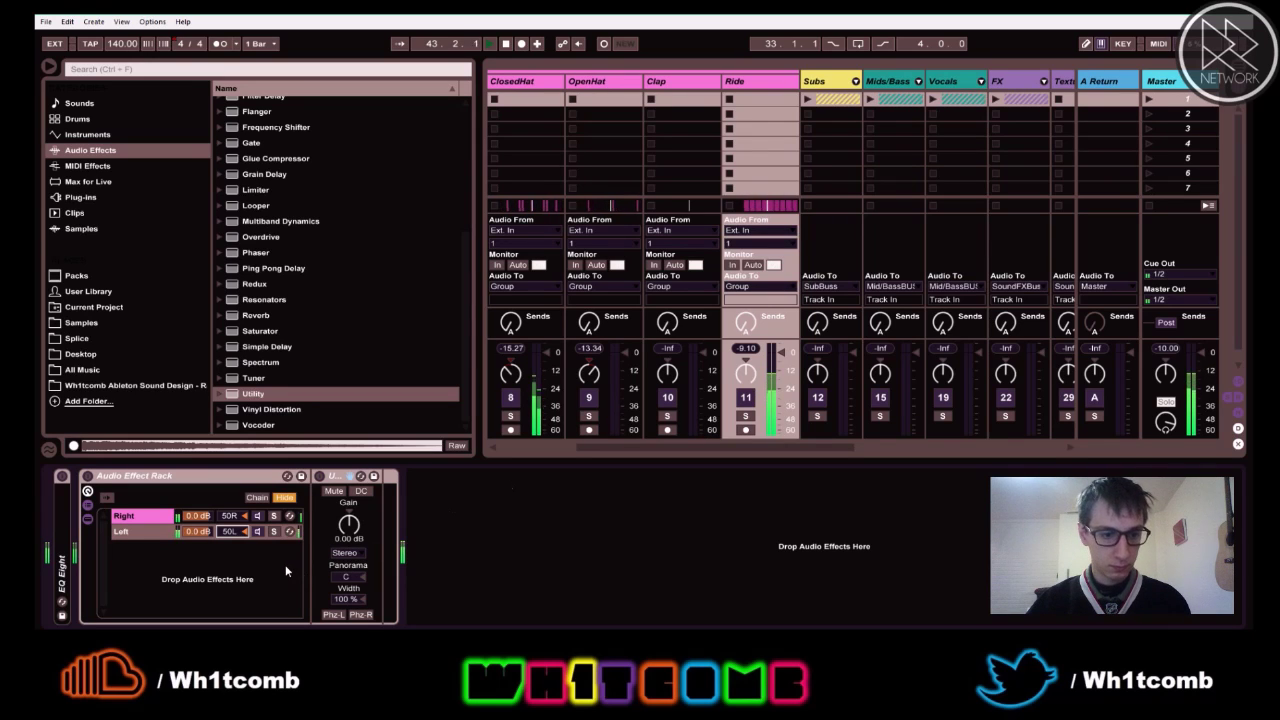
{"action": "key", "text": "space"}
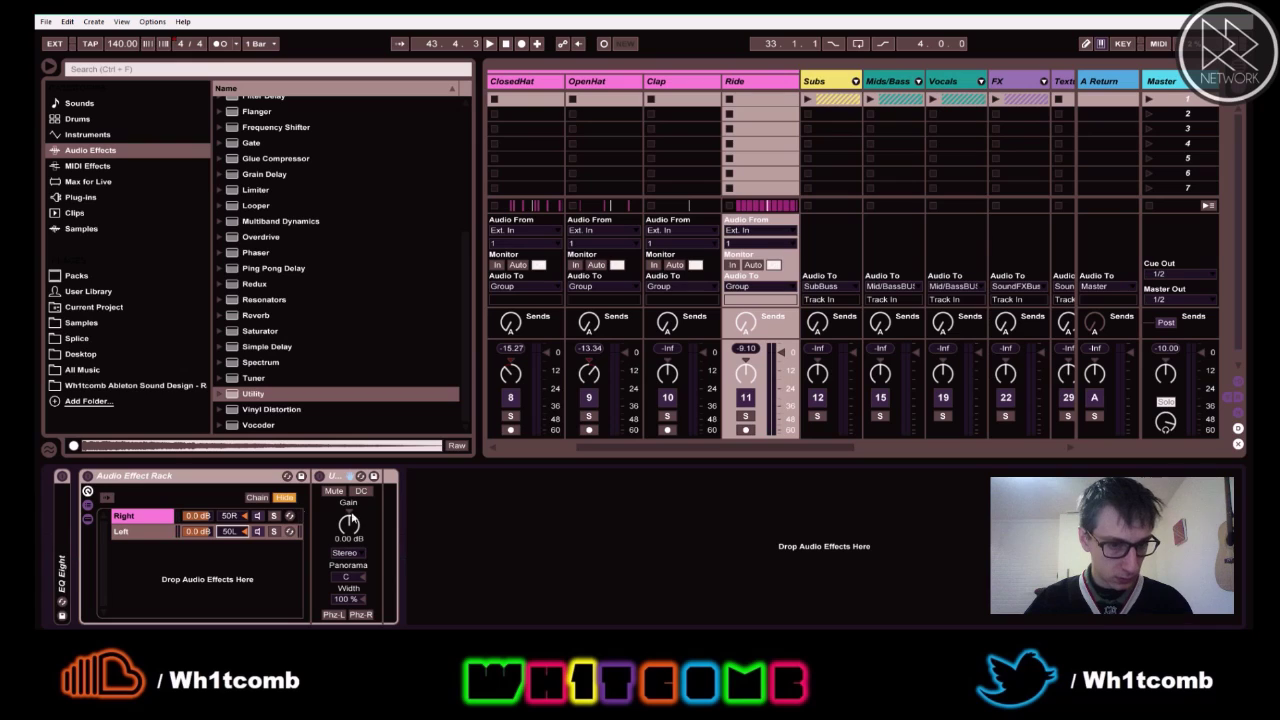
{"action": "left_click", "coordinate": [232, 517]}
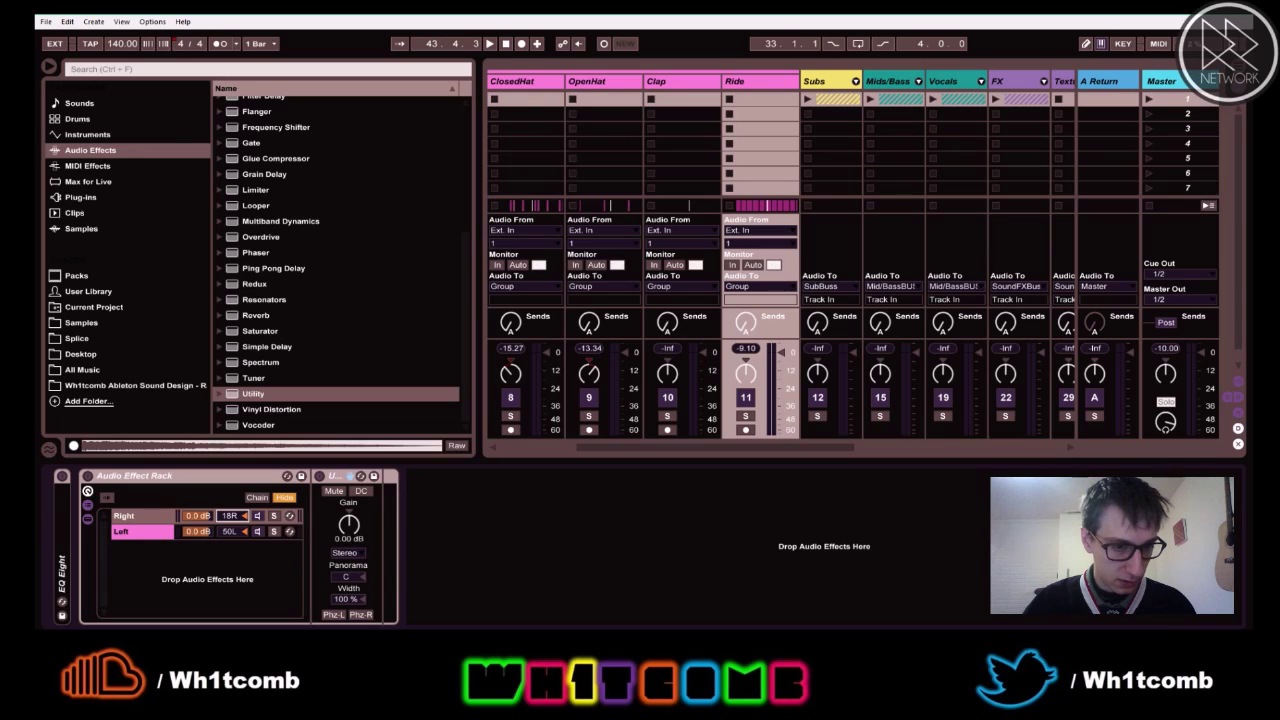
- Rename the Audio Effect Rack R/L and collapse it
{"action": "left_click", "coordinate": [132, 482]}
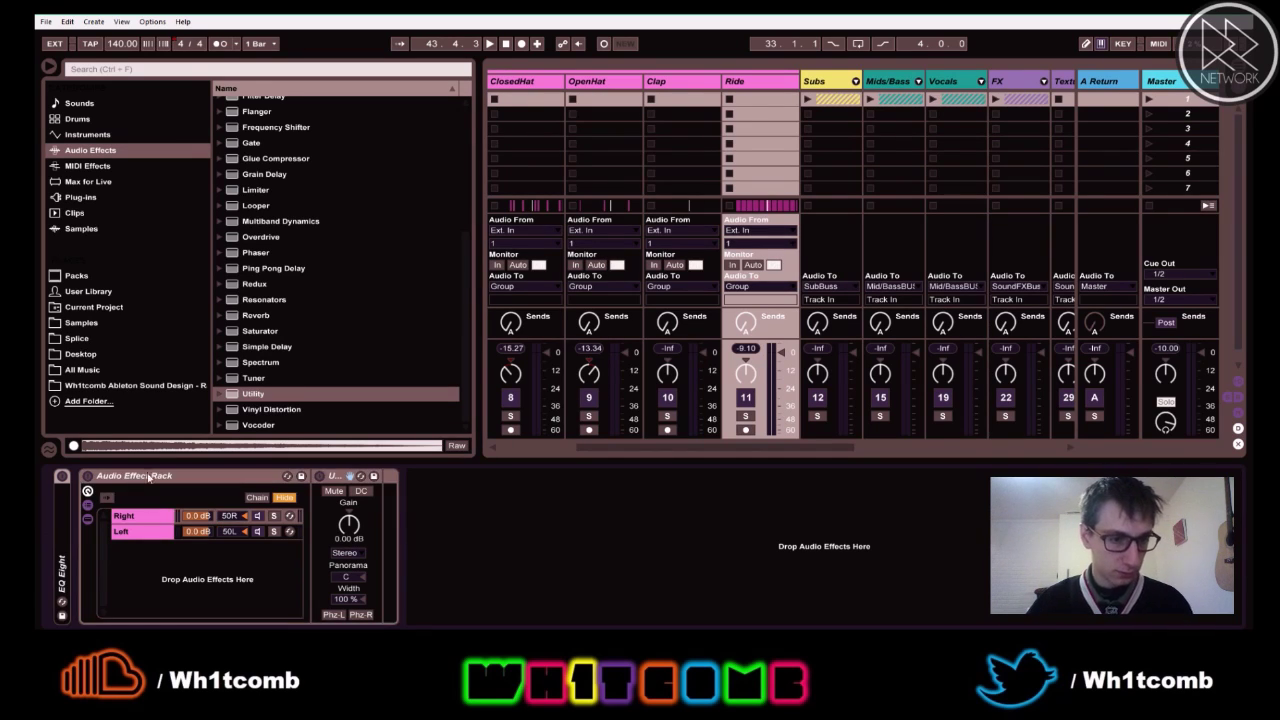
{"action": "key", "text": "ctrl+r"}
{"action": "type", "text": "R"}
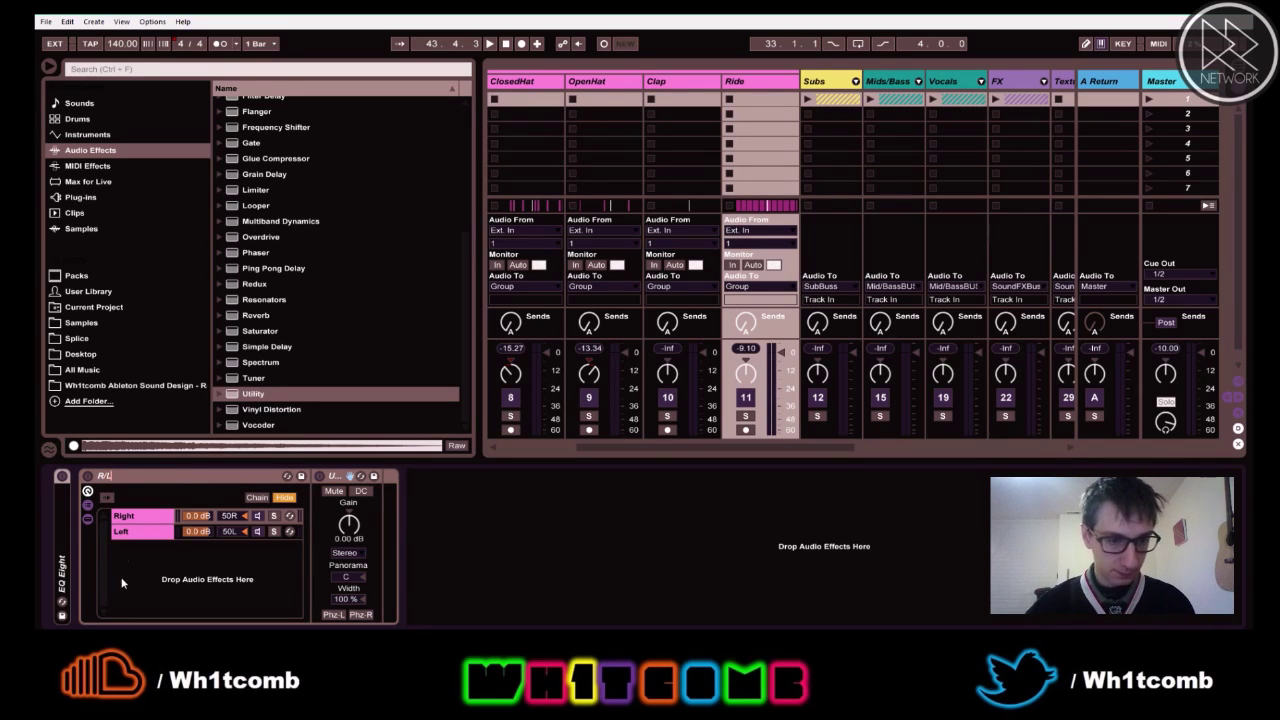
{"action": "left_click", "coordinate": [150, 564]}
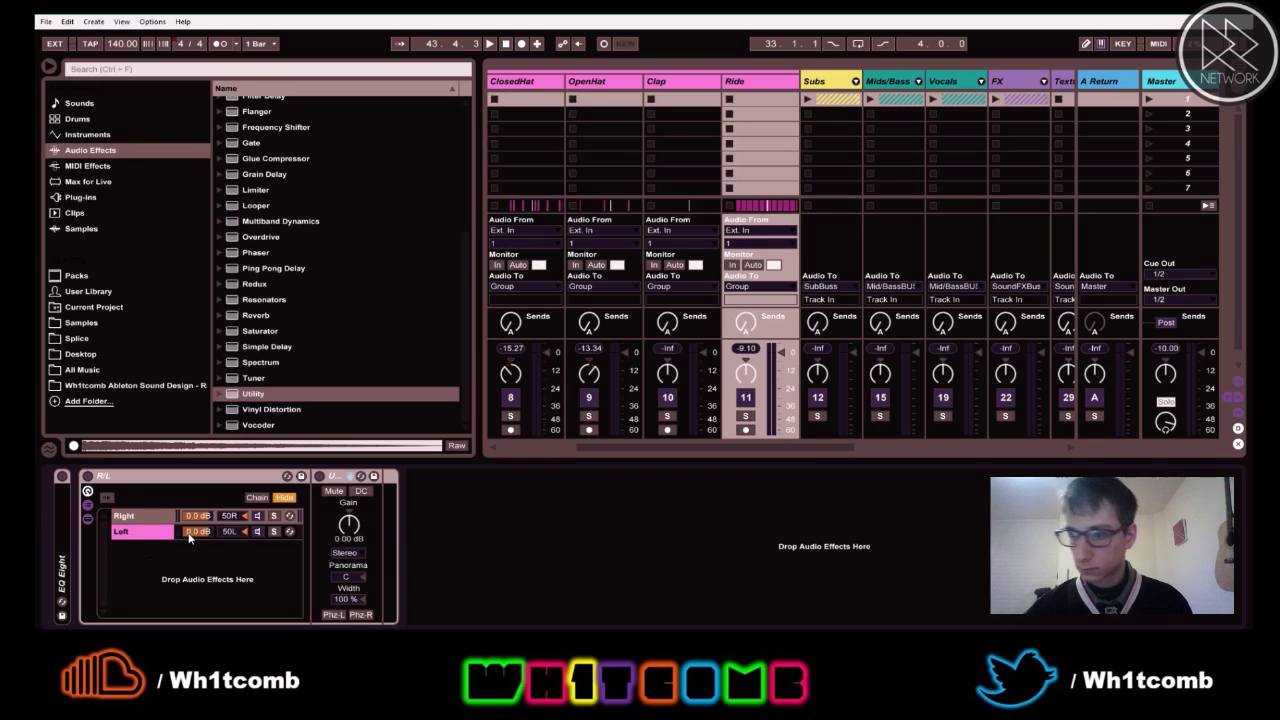
{"action": "double_click", "coordinate": [160, 479]}
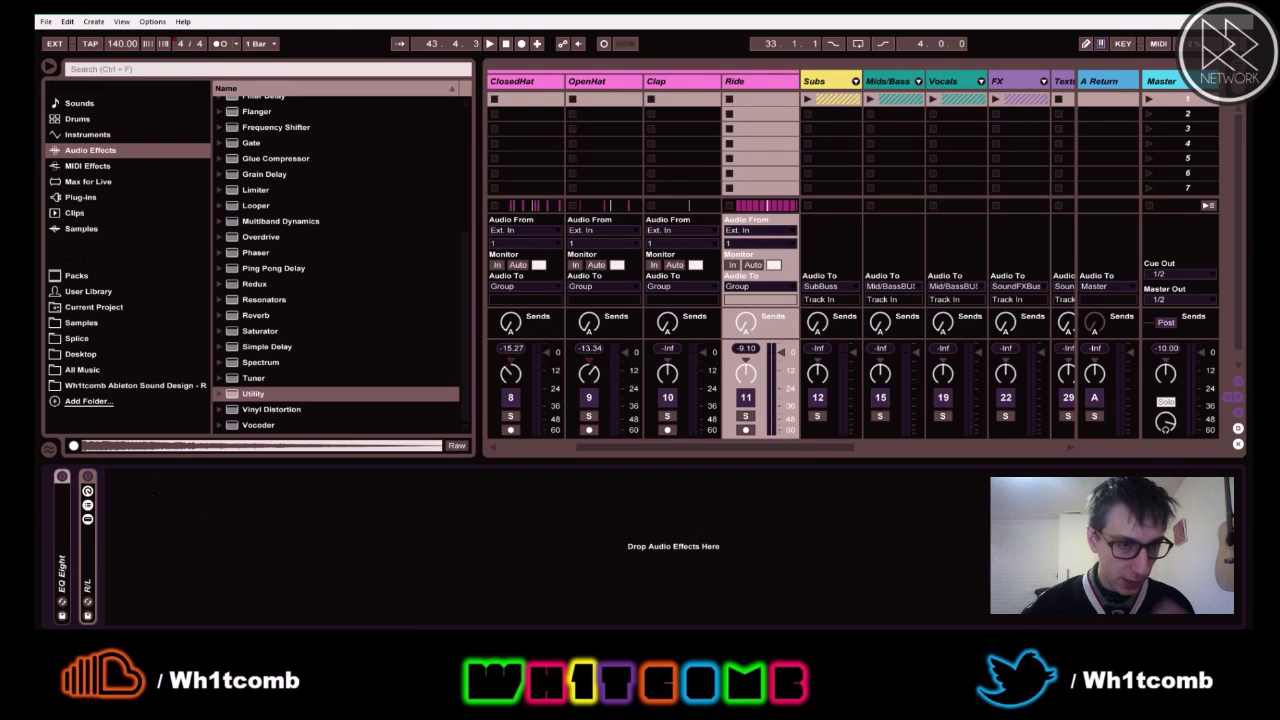
- Add a Utility after the R/L rack and group both into a new Audio Effect Rack
{"action": "left_click", "coordinate": [233, 515]}
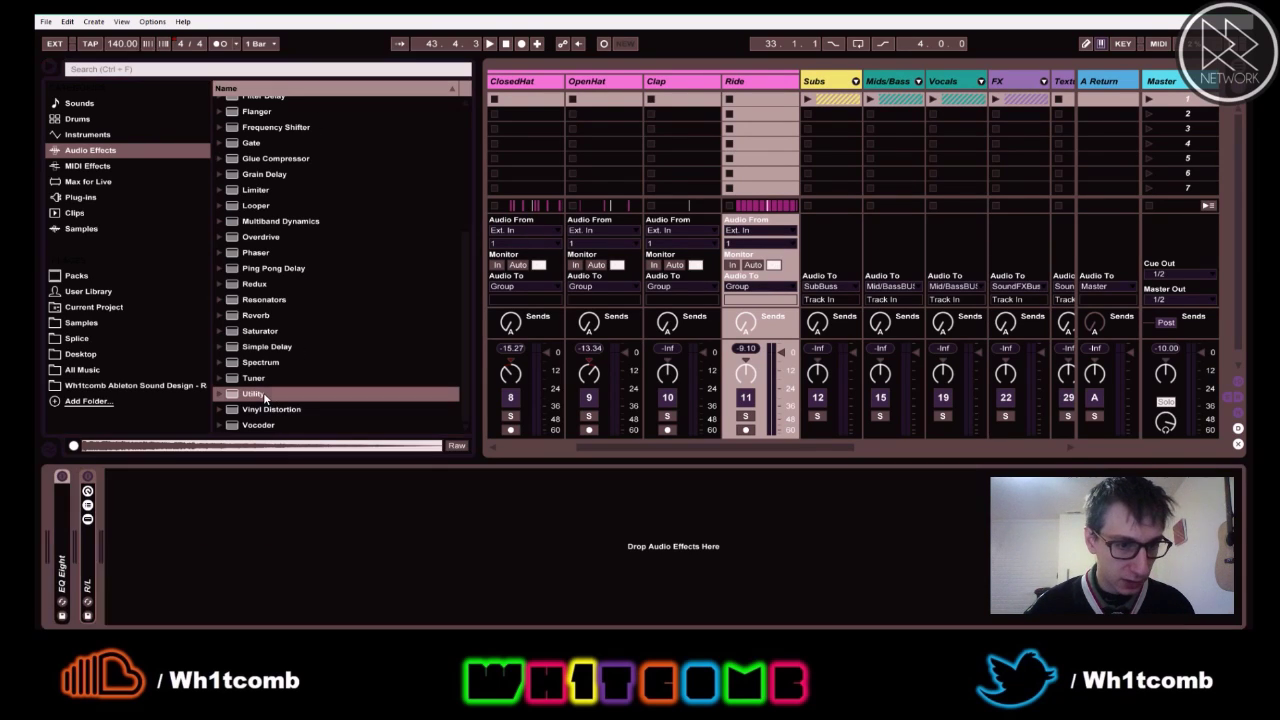
{"action": "double_click", "coordinate": [82, 541]}
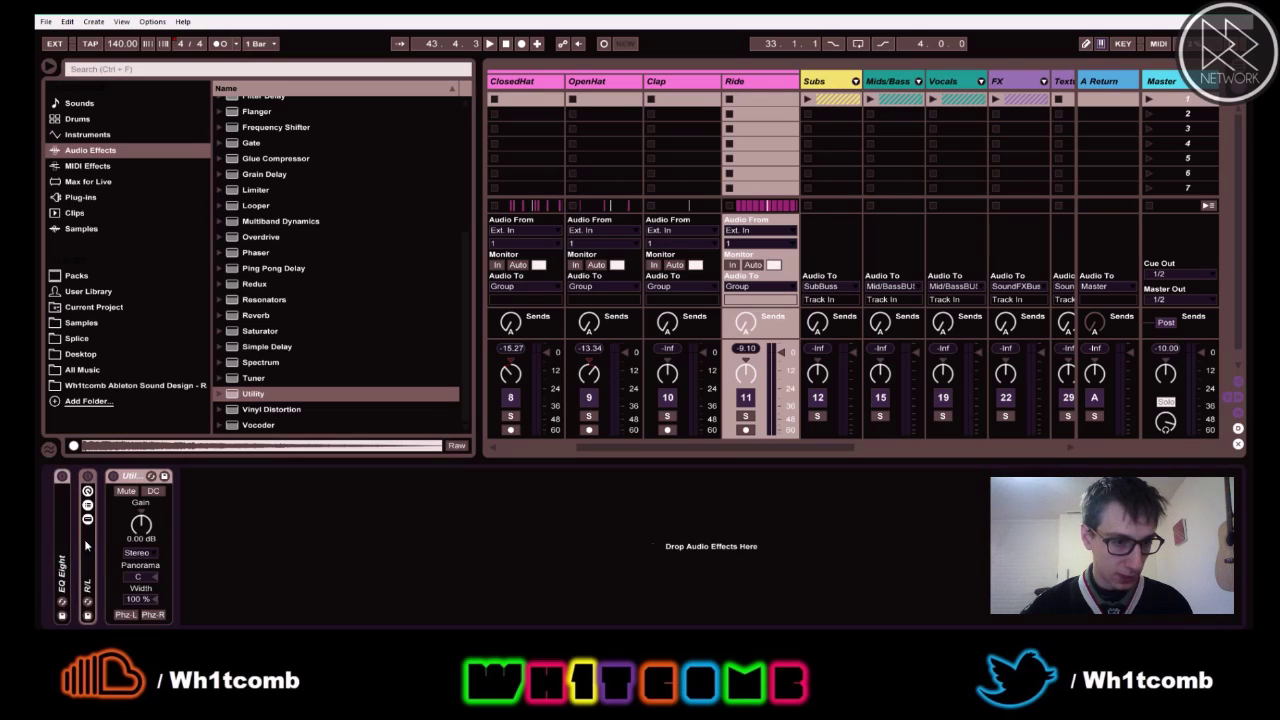
{"action": "left_click", "coordinate": [127, 480]}
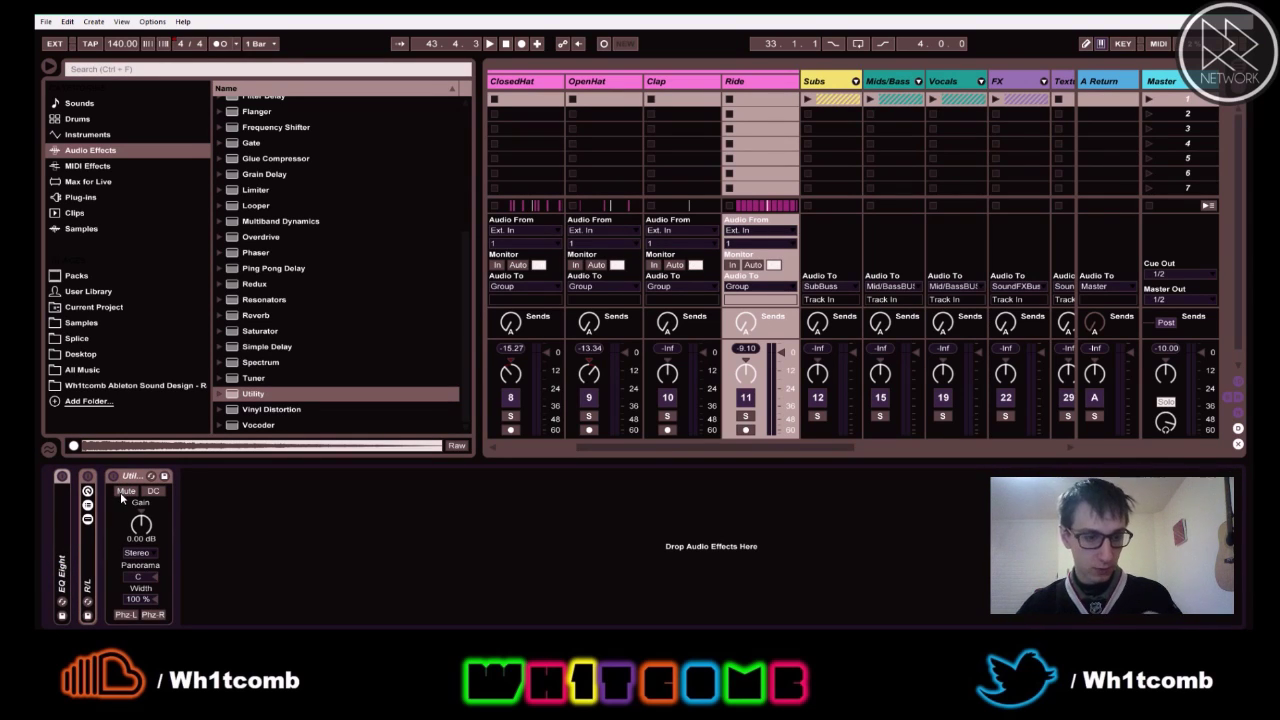
{"action": "key", "text": "ctrl+g"}
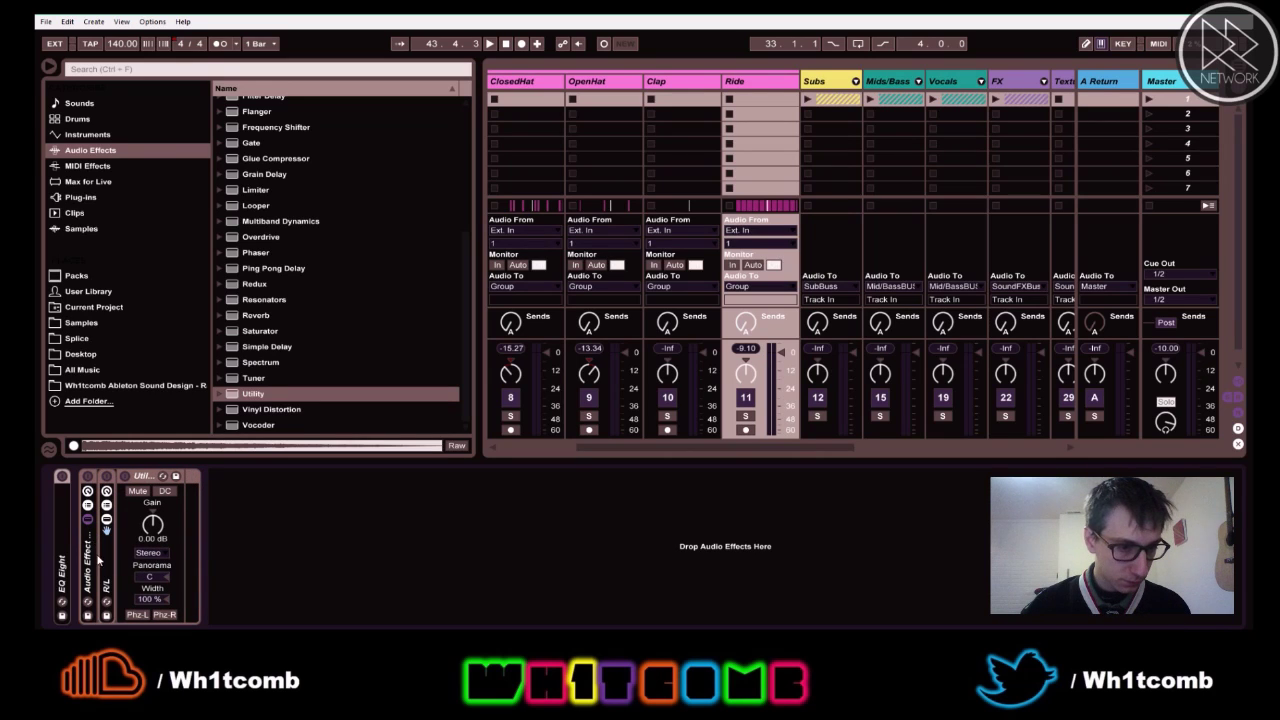
- Show the chain list of the new outer rack and rename the rack Stereo
{"action": "double_click", "coordinate": [91, 566]}
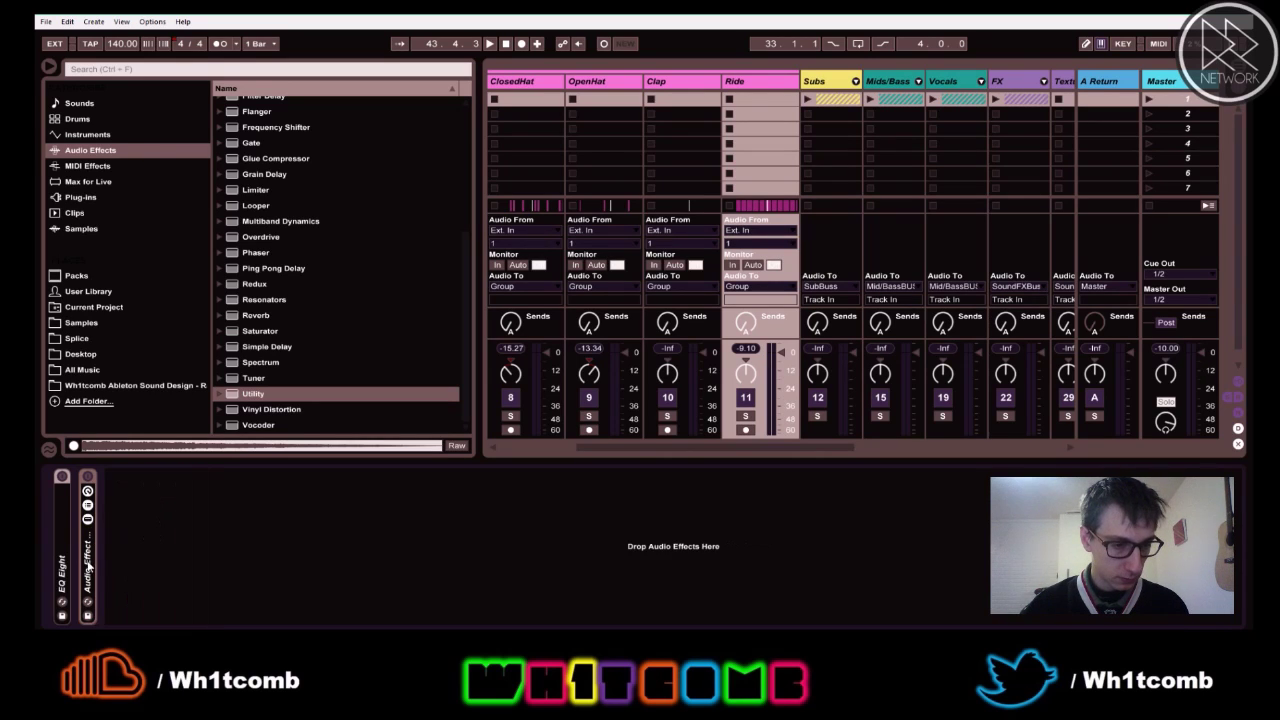
{"action": "double_click", "coordinate": [89, 566]}
{"action": "left_click", "coordinate": [88, 506]}
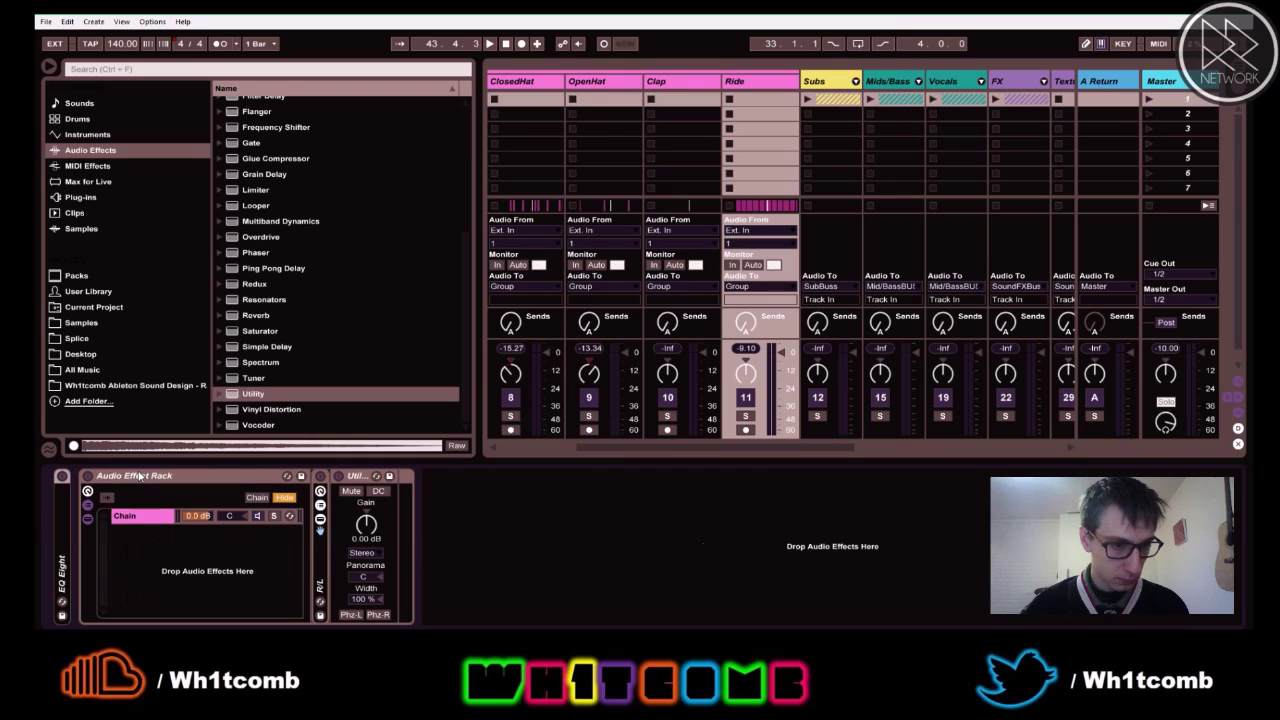
{"action": "key", "text": "ctrl+r"}
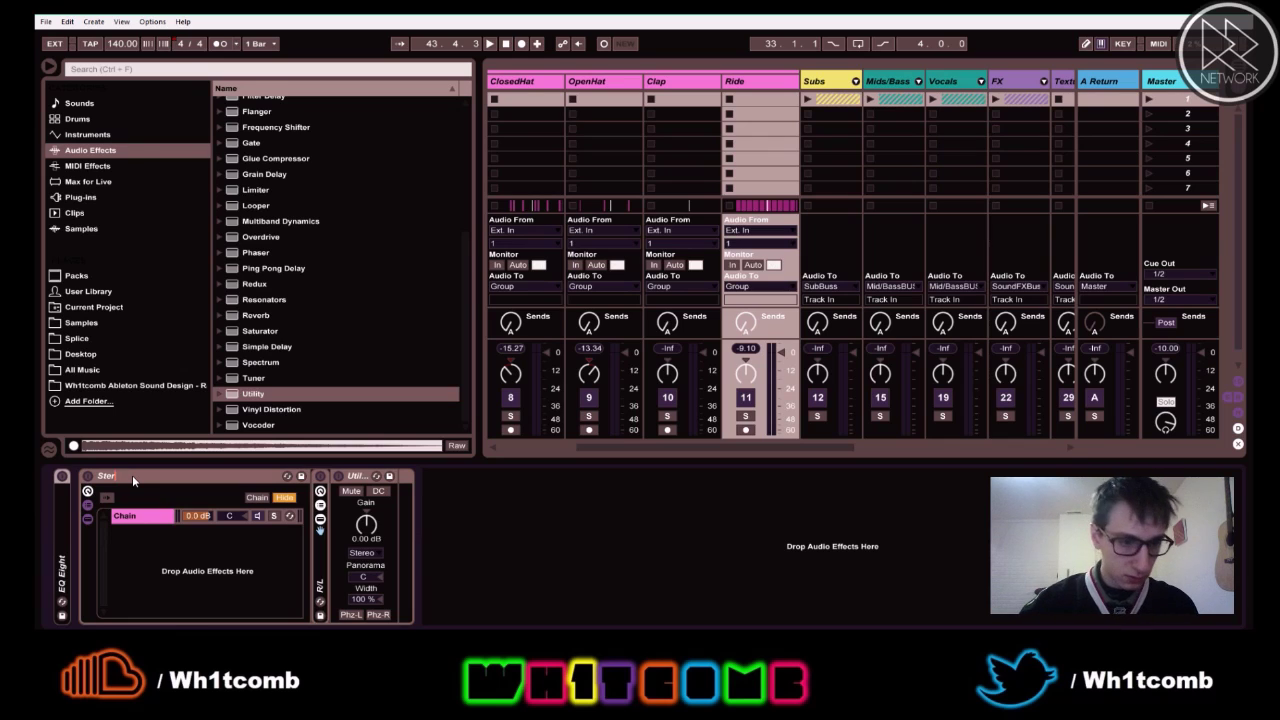
- Duplicate the Stereo rack's chain and name the two chains Mids and Sides
{"action": "left_click", "coordinate": [129, 518]}
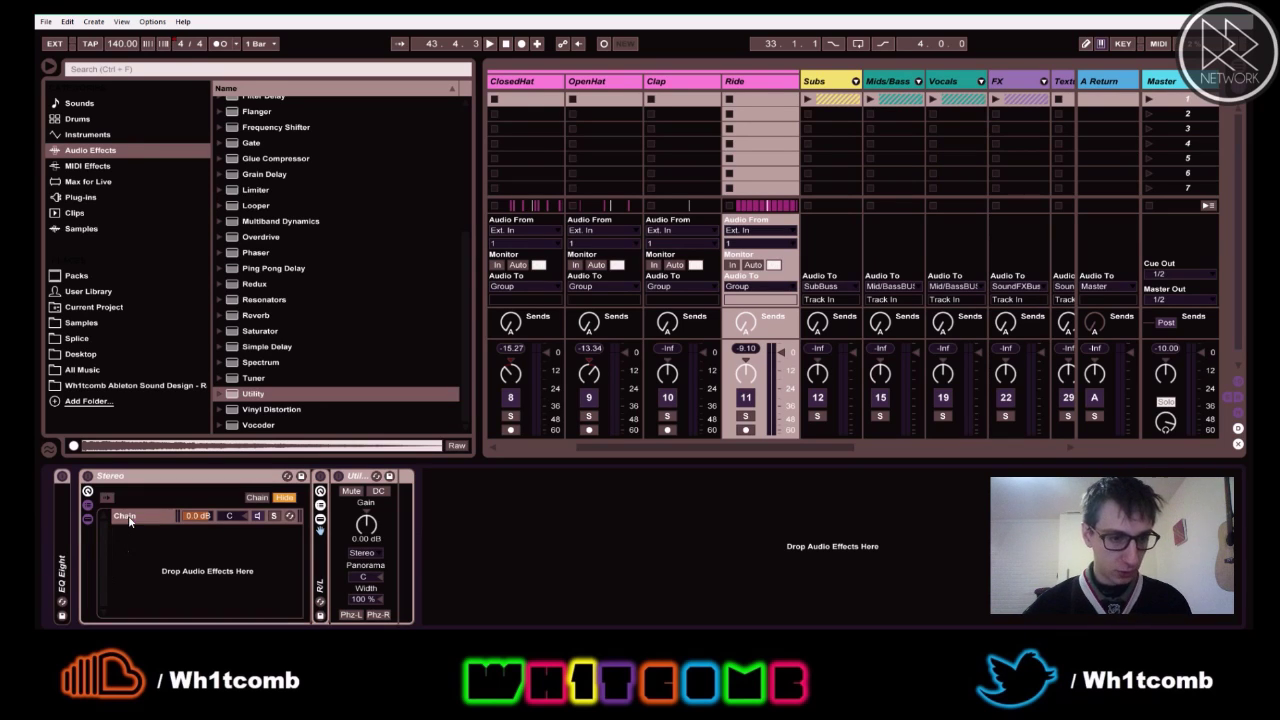
{"action": "key", "text": "ctrl+d"}
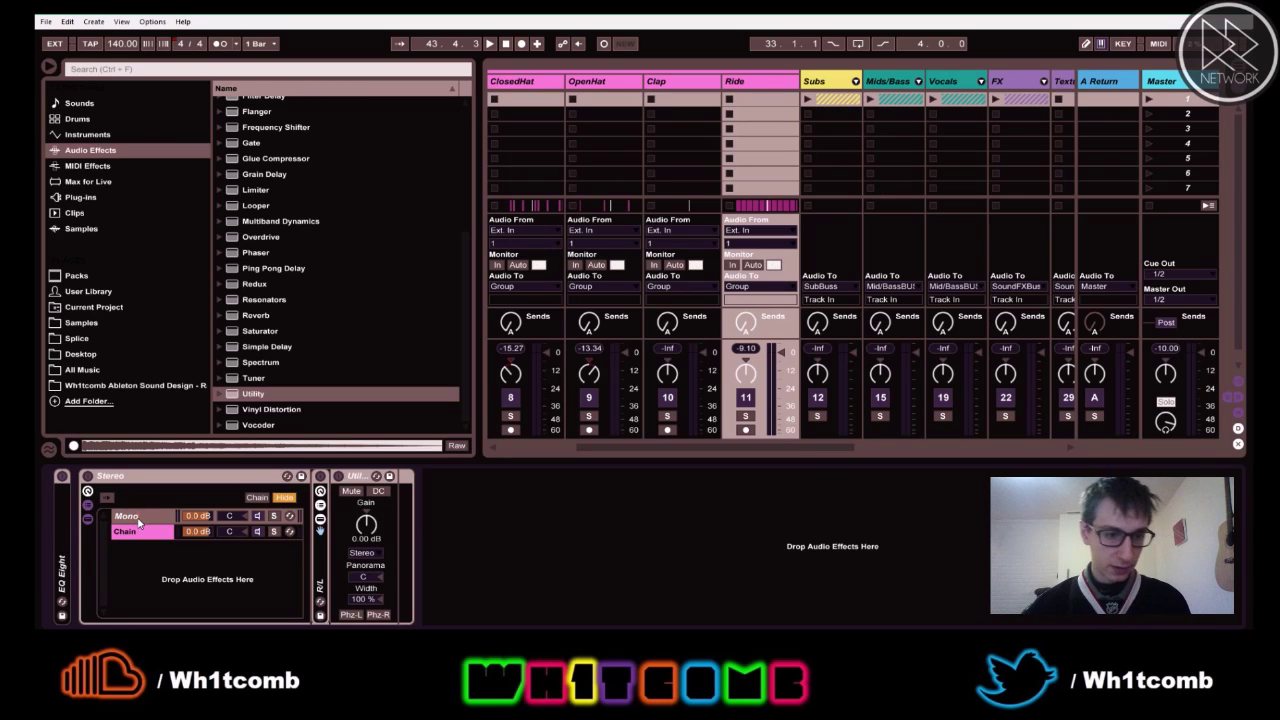
{"action": "key", "text": "Return"}
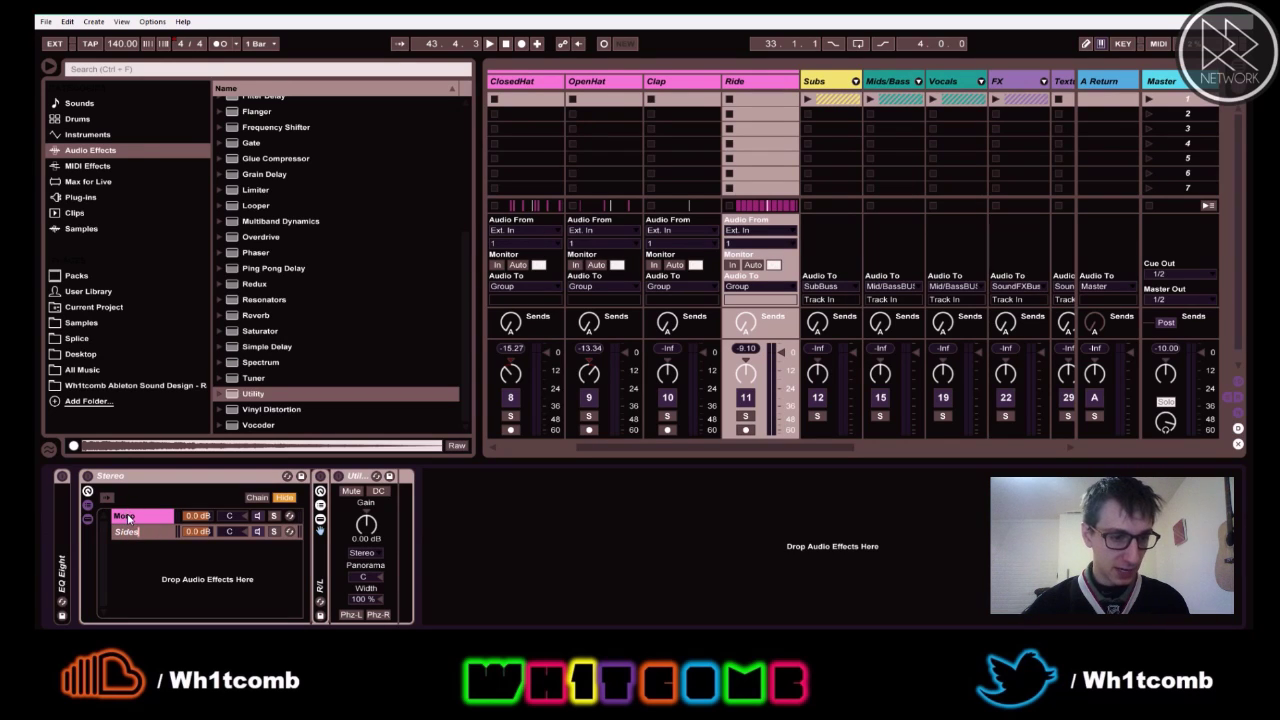
{"action": "key", "text": "Return"}
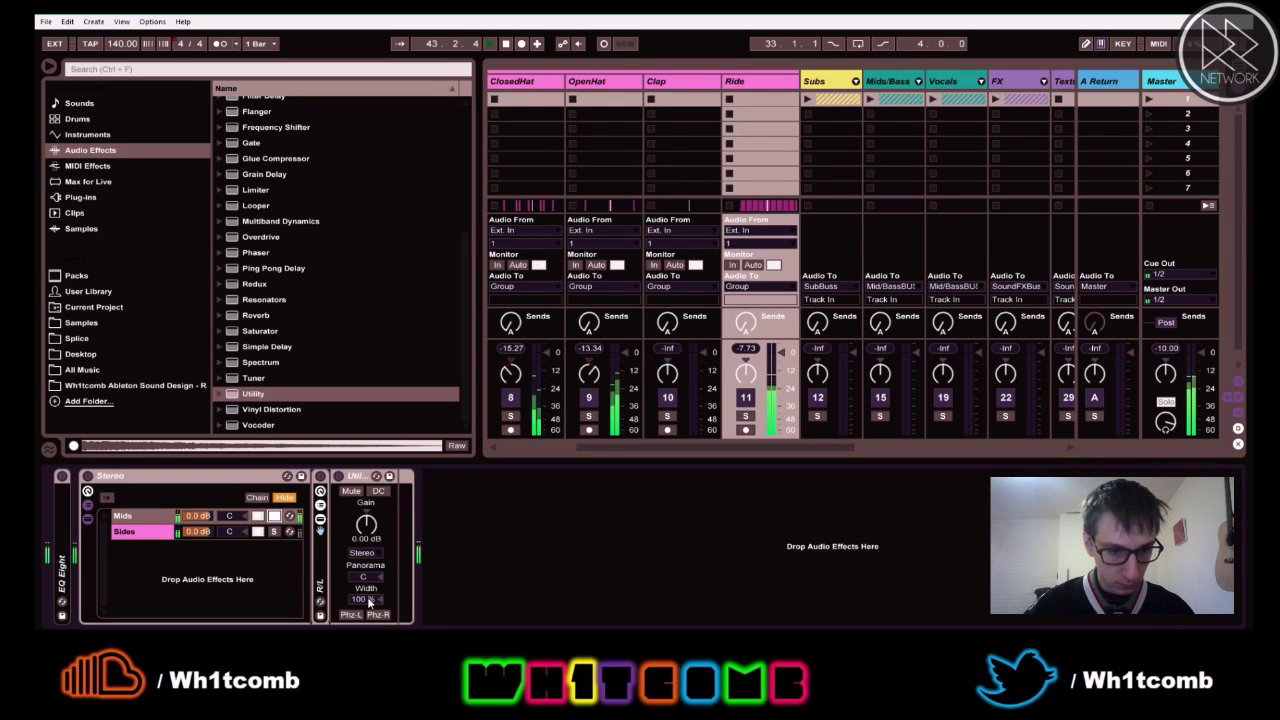
- Set the Utility width to 1.6% on the Mids chain and 200% on the Sides chain, and solo Sides
{"action": "left_click_drag", "start_coordinate": [369, 601], "coordinate": [369, 680]}
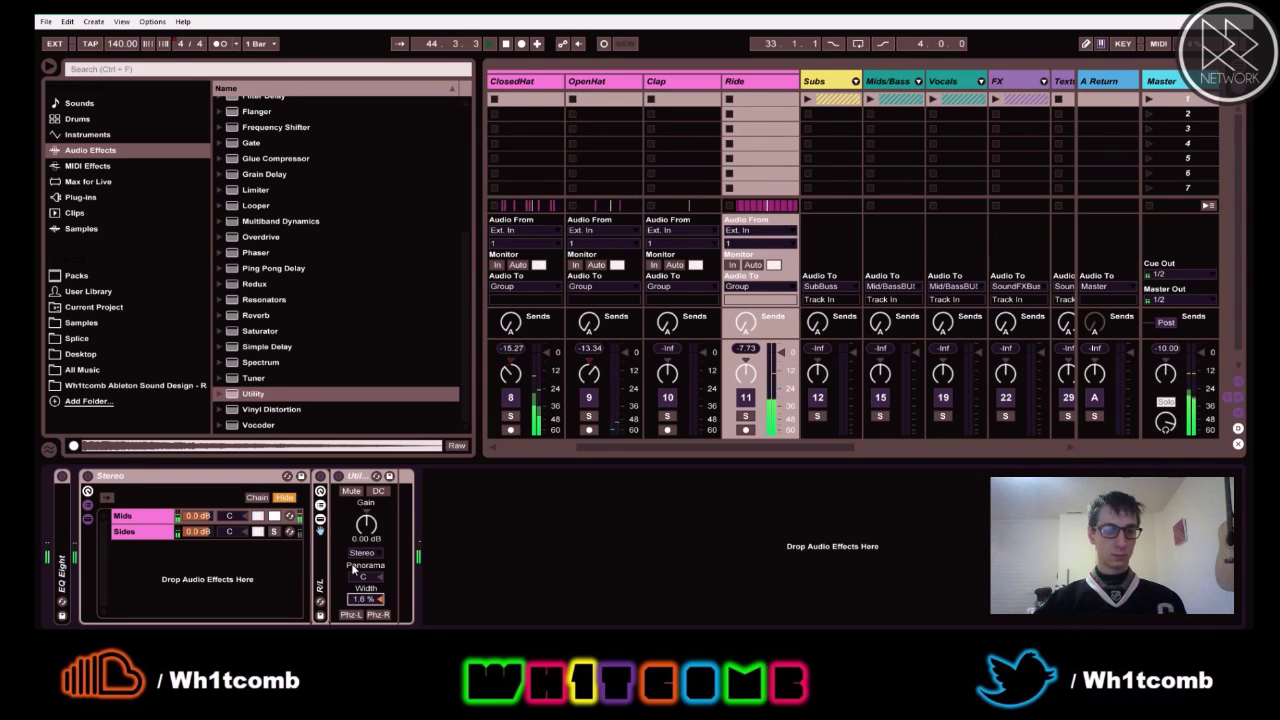
{"action": "left_click", "coordinate": [129, 533]}
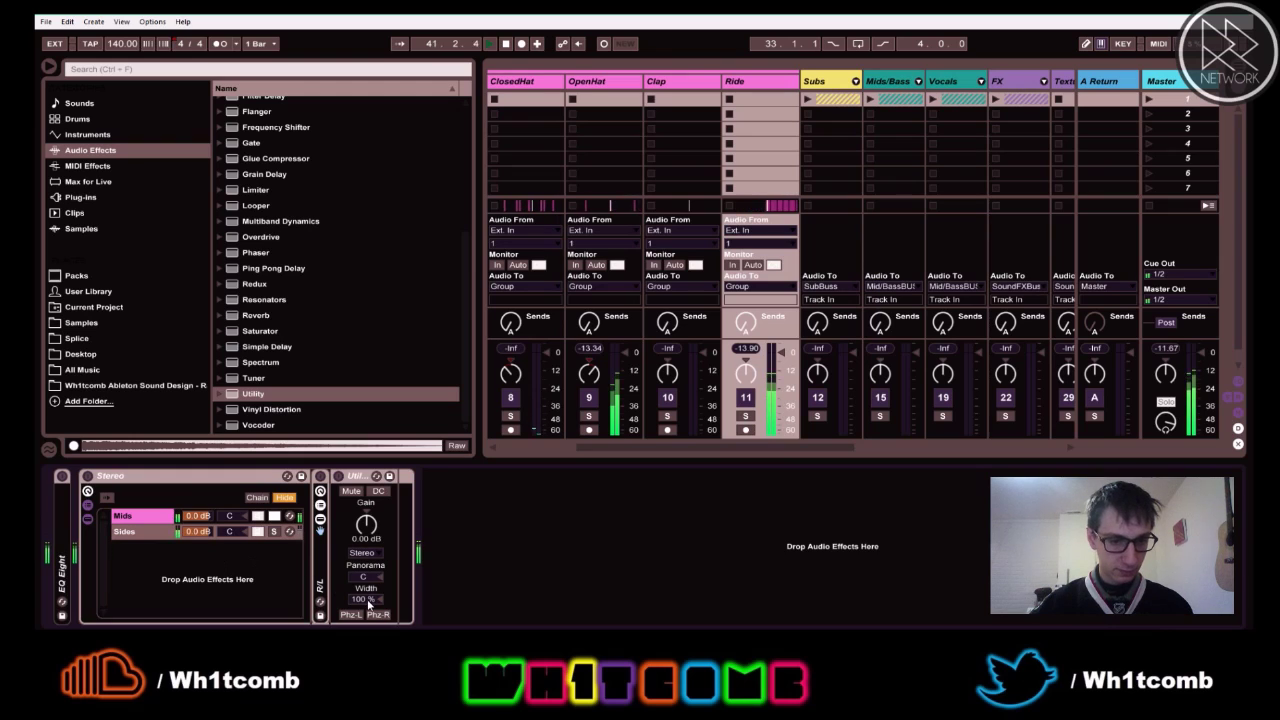
{"action": "left_click_drag", "start_coordinate": [368, 601], "coordinate": [368, 520]}
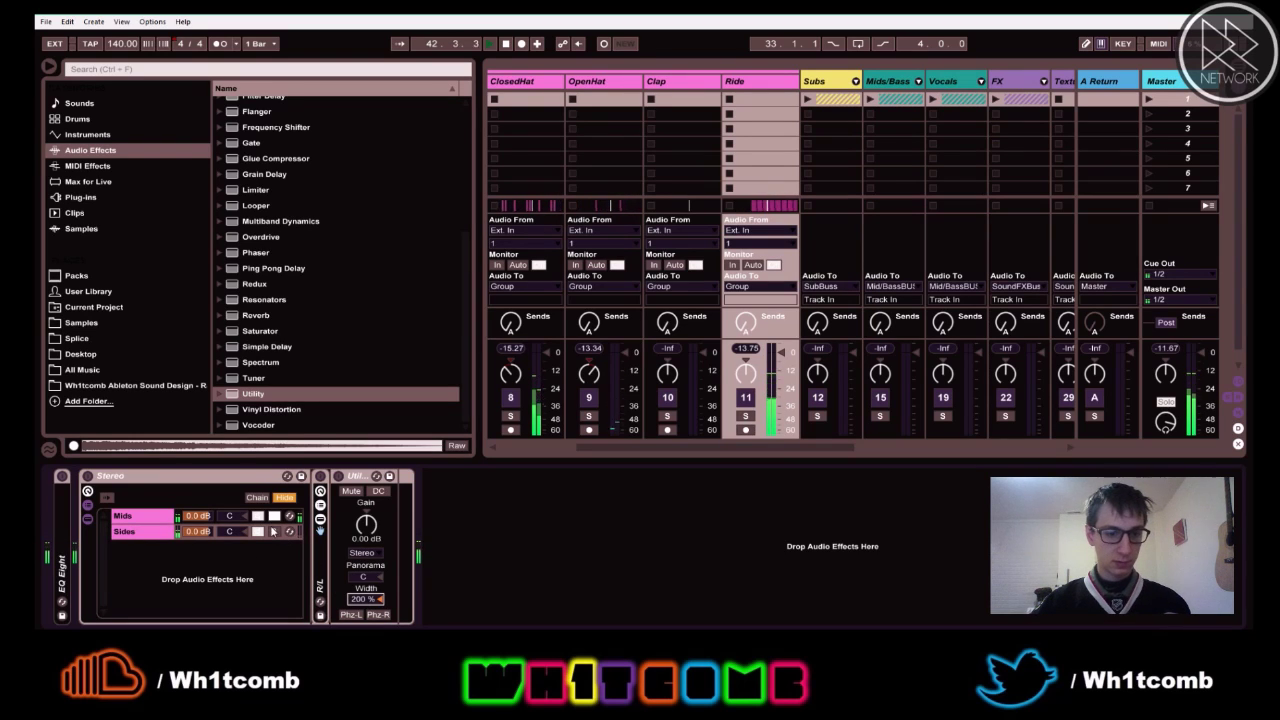
{"action": "left_click", "coordinate": [272, 531]}
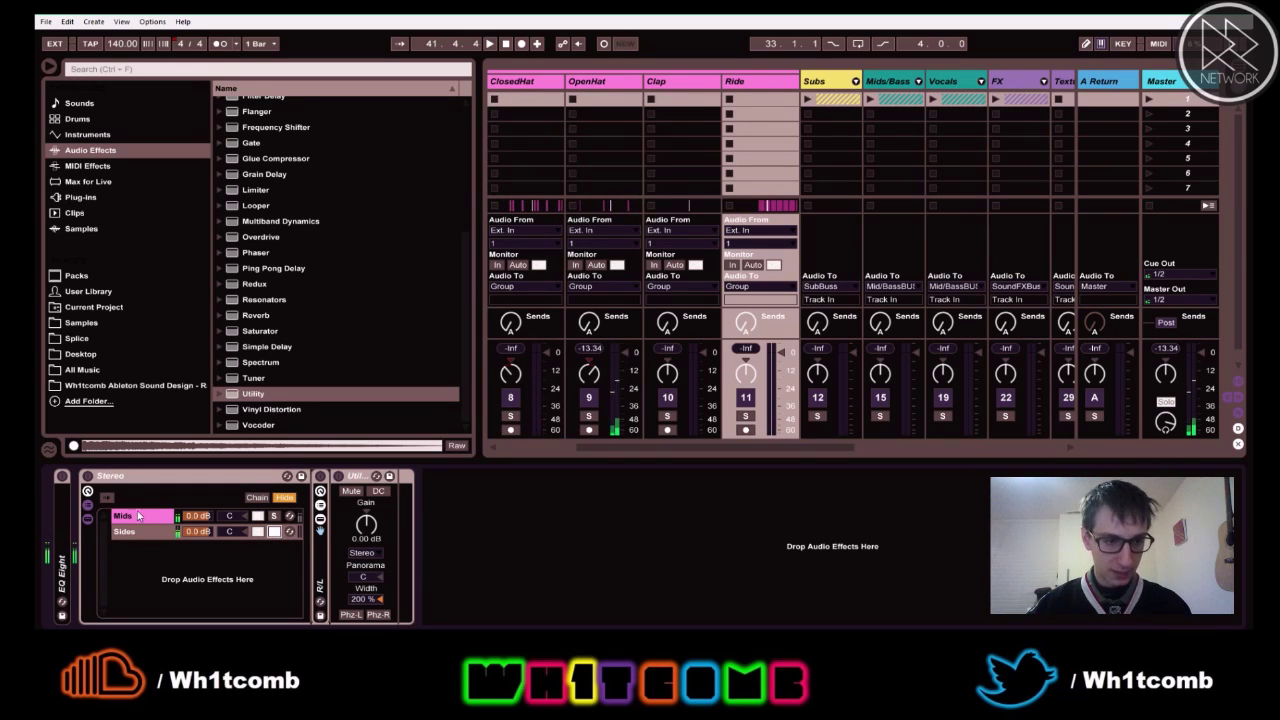
- Move the R/L rack out of the Stereo rack and delete the Stereo rack
{"action": "left_click_drag", "start_coordinate": [321, 544], "coordinate": [573, 558]}
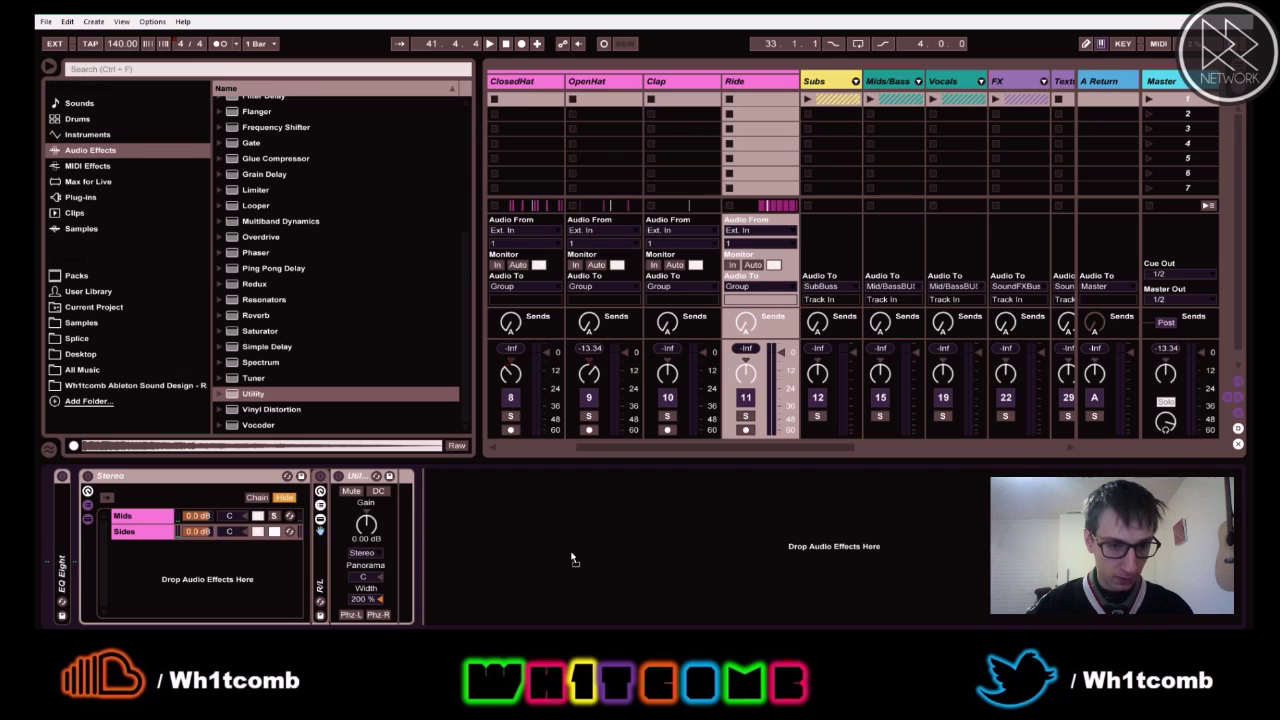
{"action": "key", "text": "ctrl+z"}
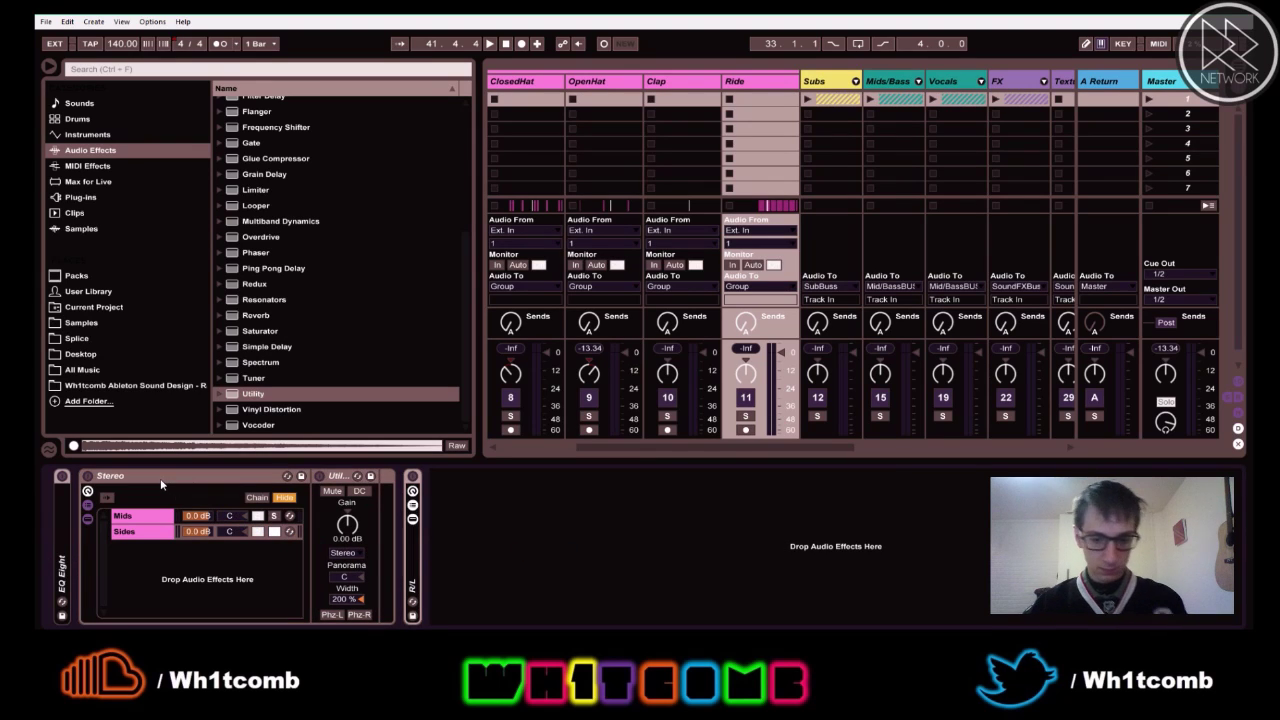
{"action": "key", "text": "Delete"}
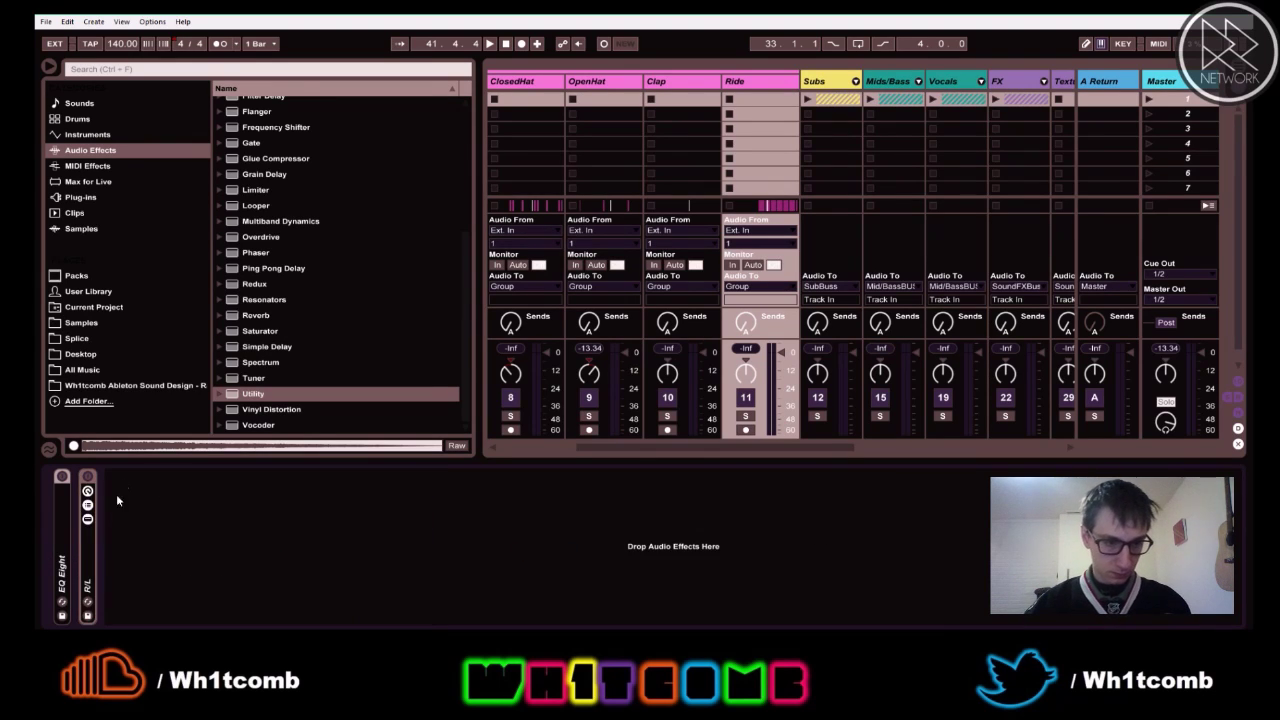
- Add a Utility after the R/L rack and set its width to 166% during playback
{"action": "double_click", "coordinate": [88, 545]}
{"action": "left_click_drag", "start_coordinate": [249, 394], "coordinate": [452, 538]}
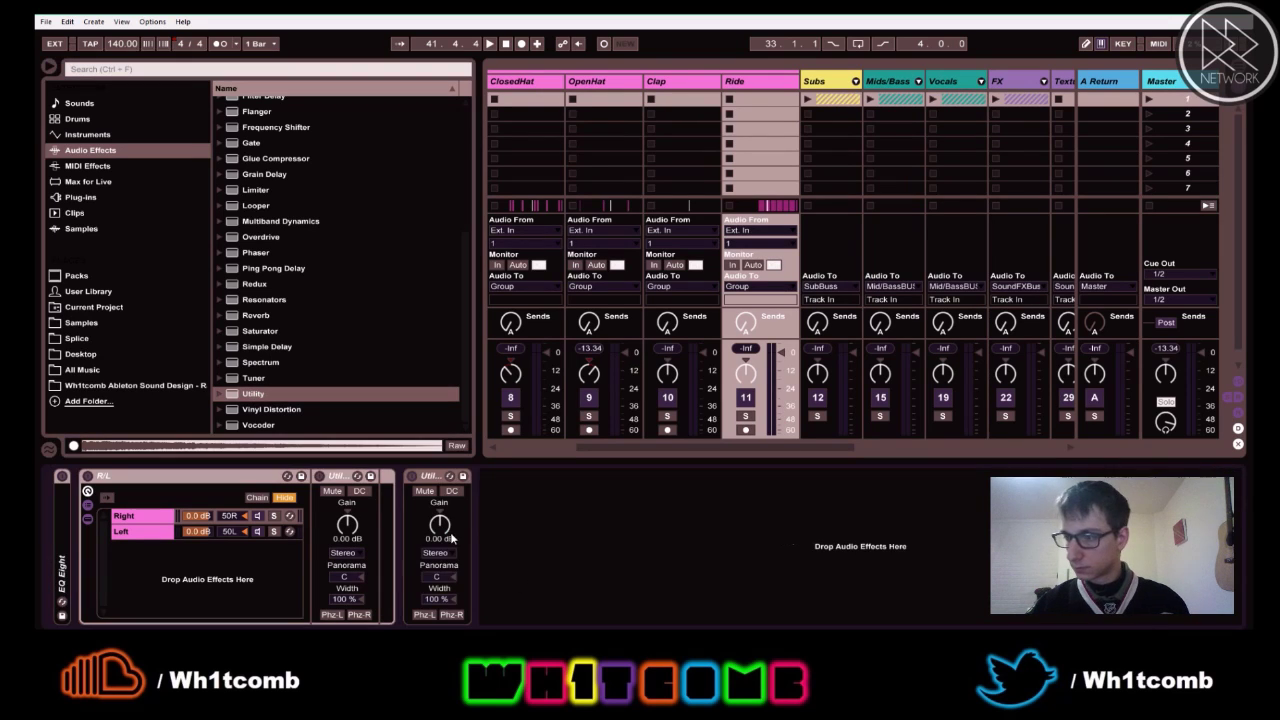
{"action": "double_click", "coordinate": [153, 483]}
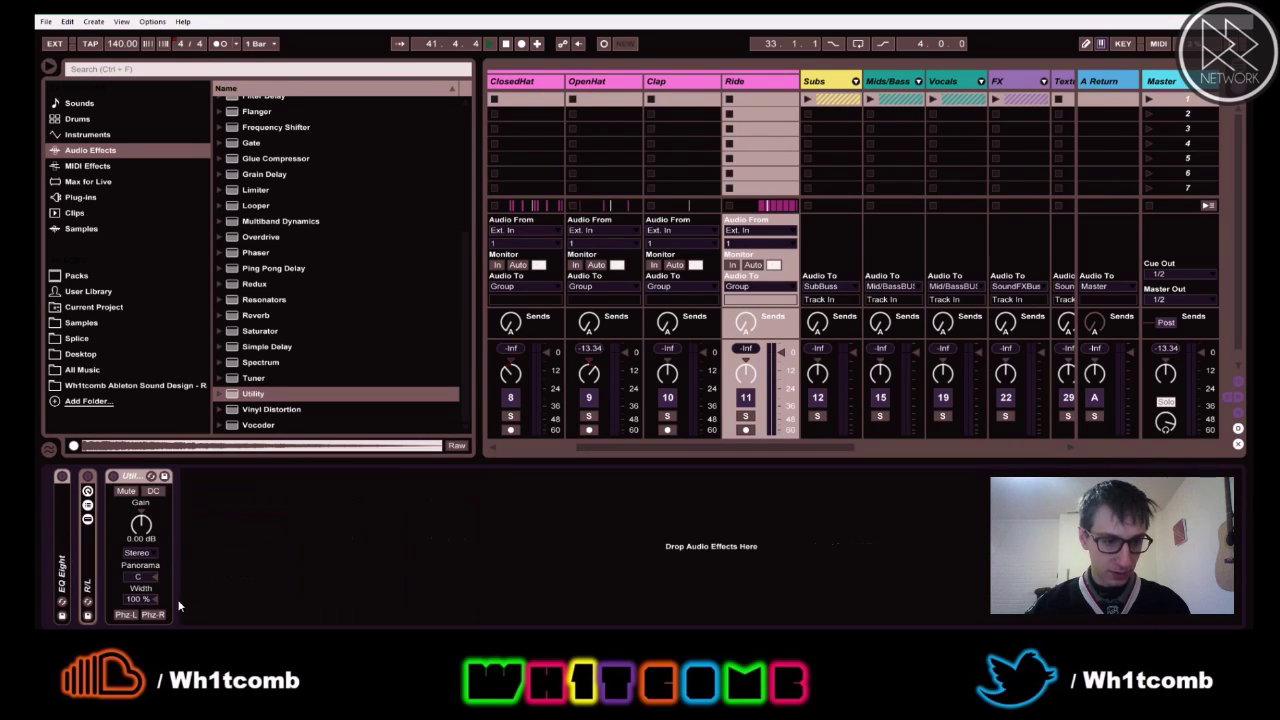
{"action": "left_click_drag", "start_coordinate": [140, 599], "coordinate": [140, 510]}
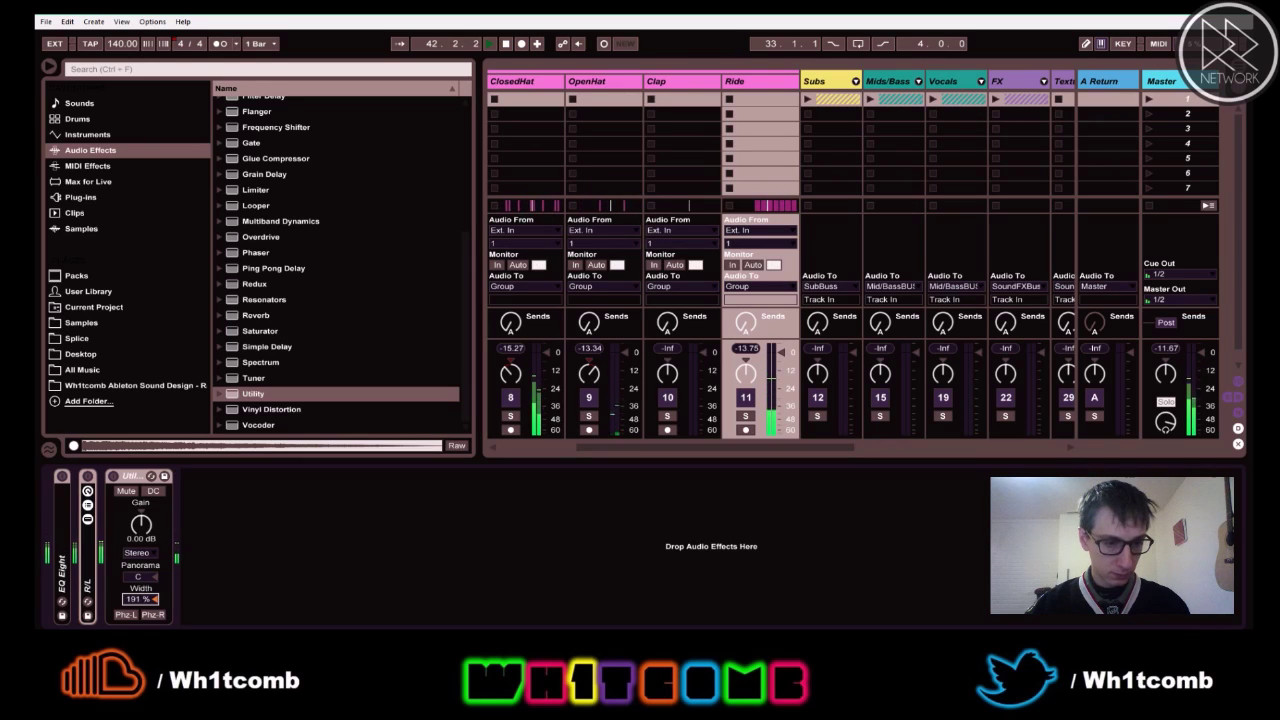
{"action": "left_click_drag", "start_coordinate": [140, 599], "coordinate": [140, 601]}
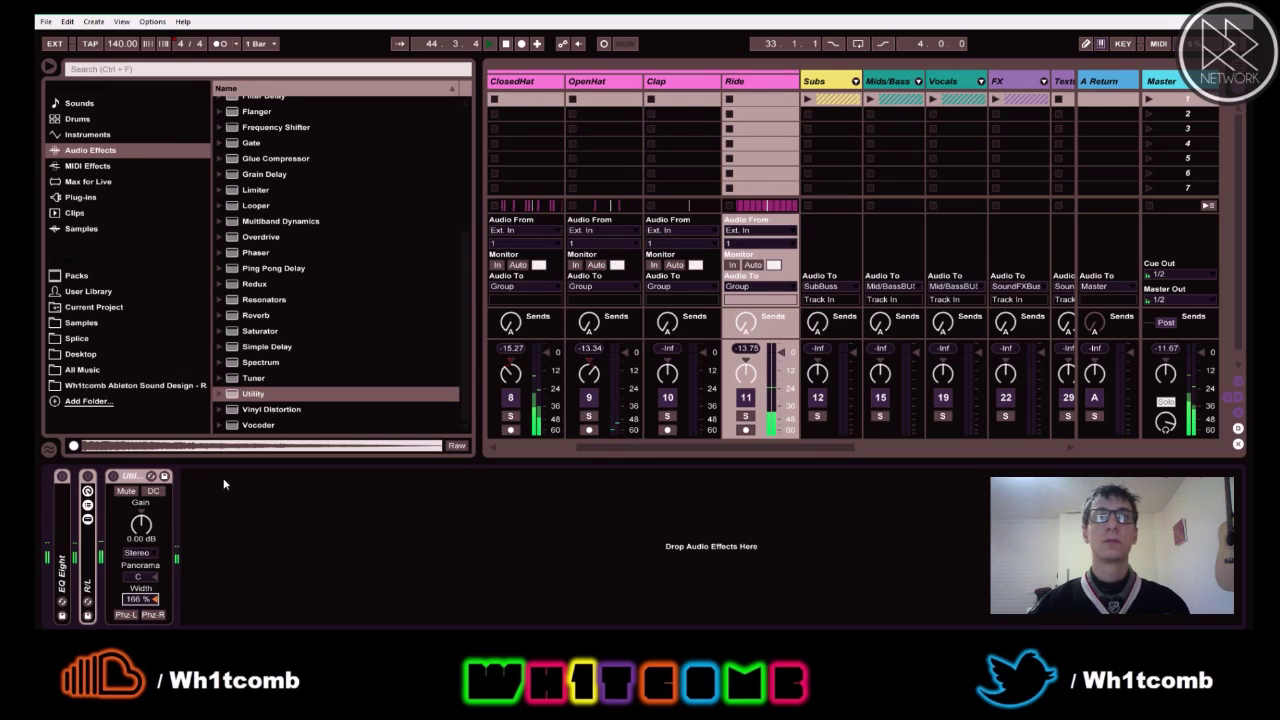
- Compare the Ride track with the last Utility switched off and on, and set that Utility's gain to 6 dB during playback
{"action": "left_click", "coordinate": [113, 476]}
{"action": "left_click", "coordinate": [114, 477]}
{"action": "left_click", "coordinate": [88, 478]}
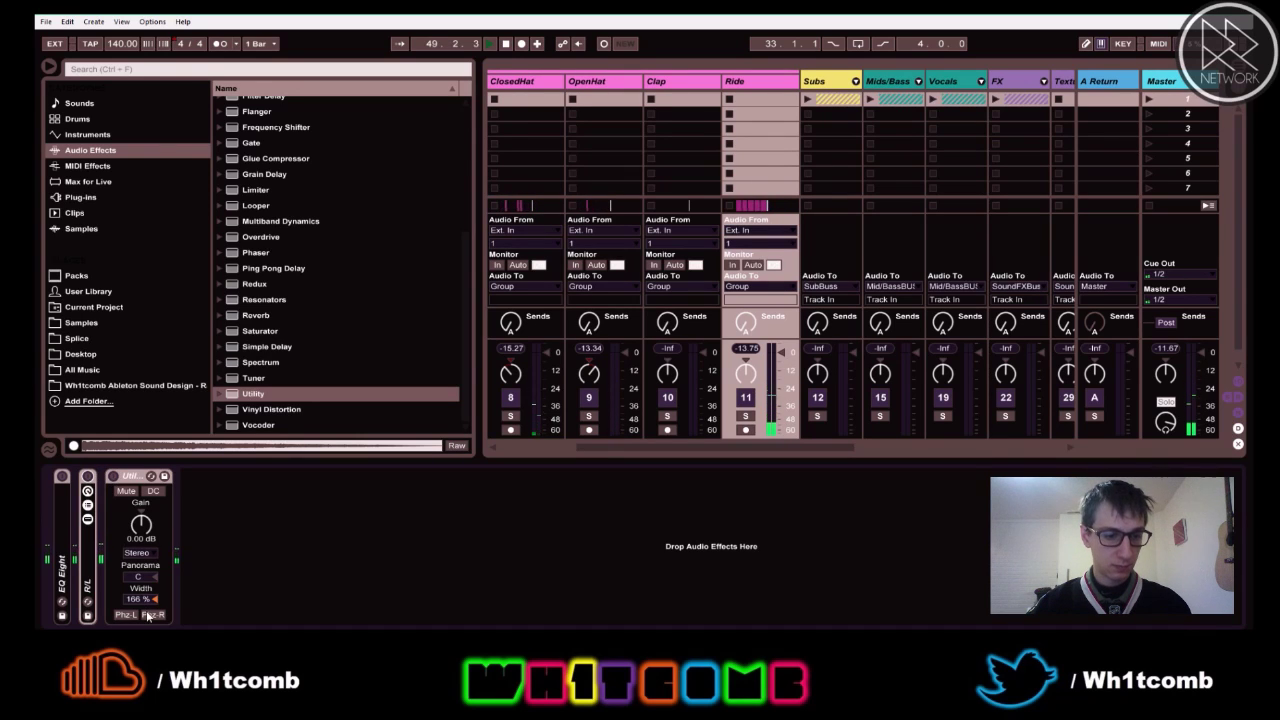
{"action": "key", "text": "space"}
{"action": "left_click", "coordinate": [140, 541]}
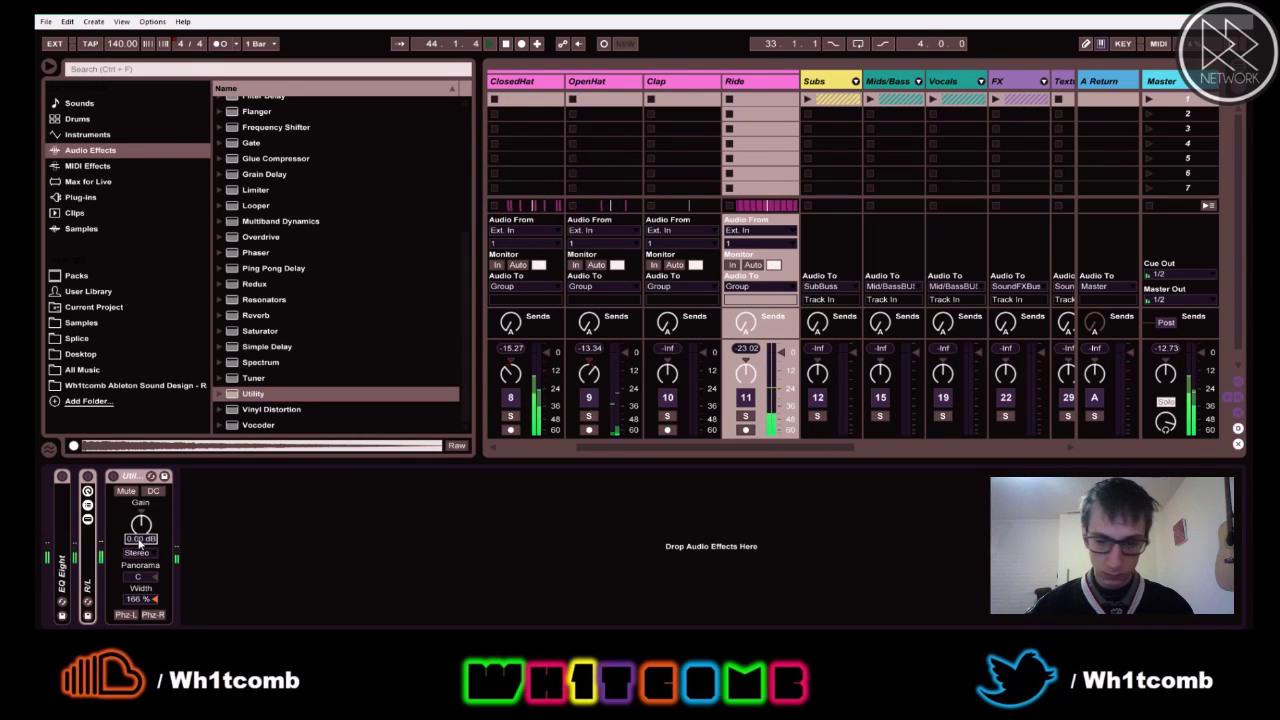
{"action": "type", "text": "6"}
{"action": "key", "text": "Return"}
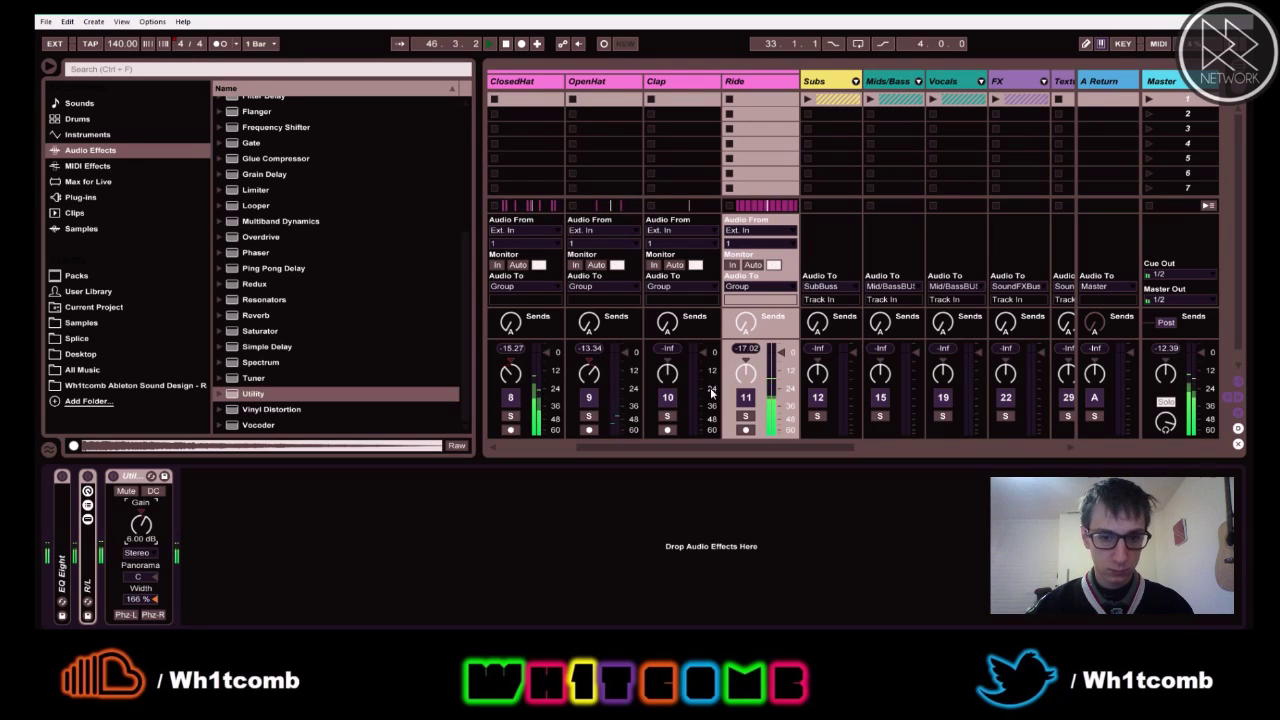
- Stop playback, collapse the Ride track and expand the ClosedHat track in the arrangement
{"action": "key", "text": "Tab"}
{"action": "scroll", "coordinate": [806, 294], "scroll_direction": "up", "scroll_amount": 1}
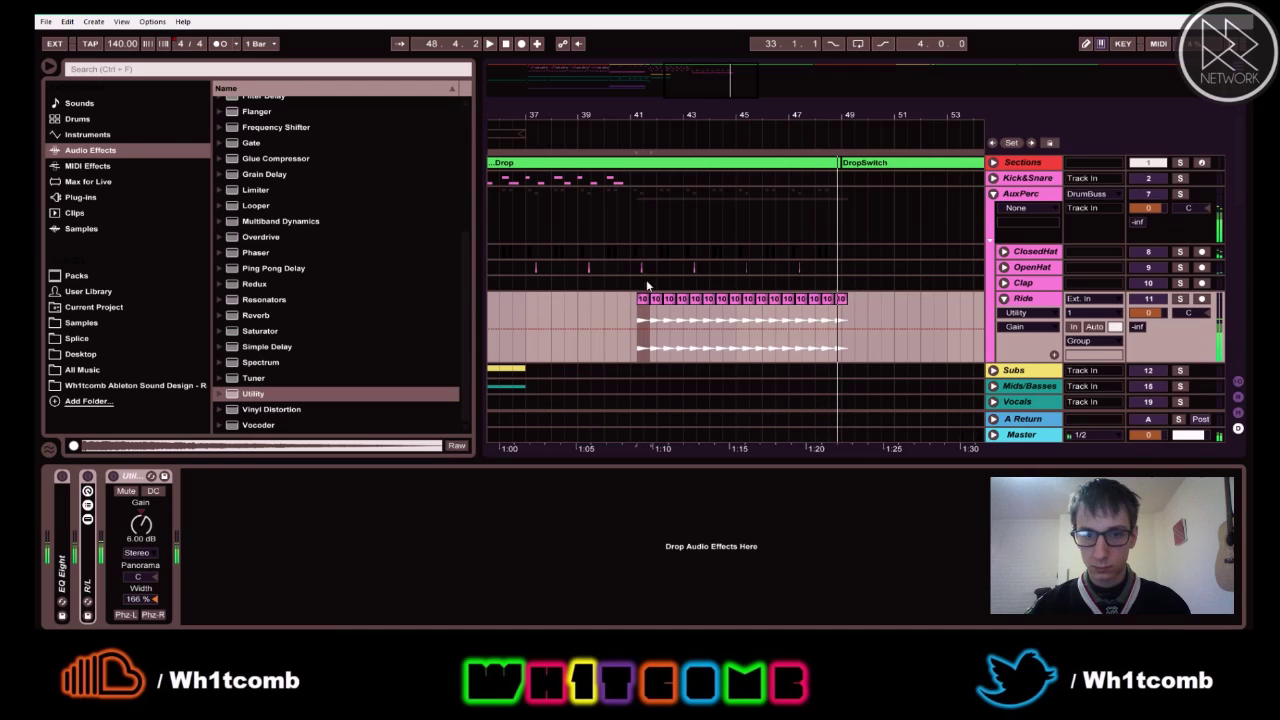
{"action": "key", "text": "space"}
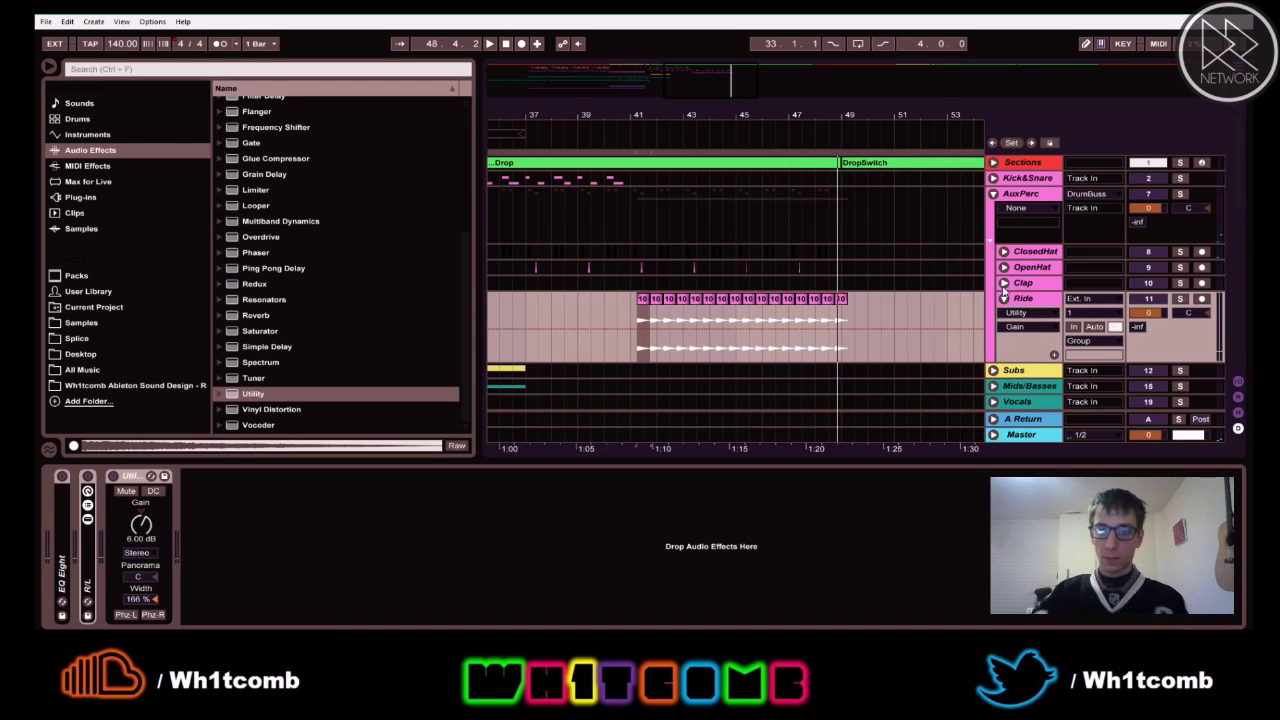
{"action": "left_click", "coordinate": [1004, 299]}
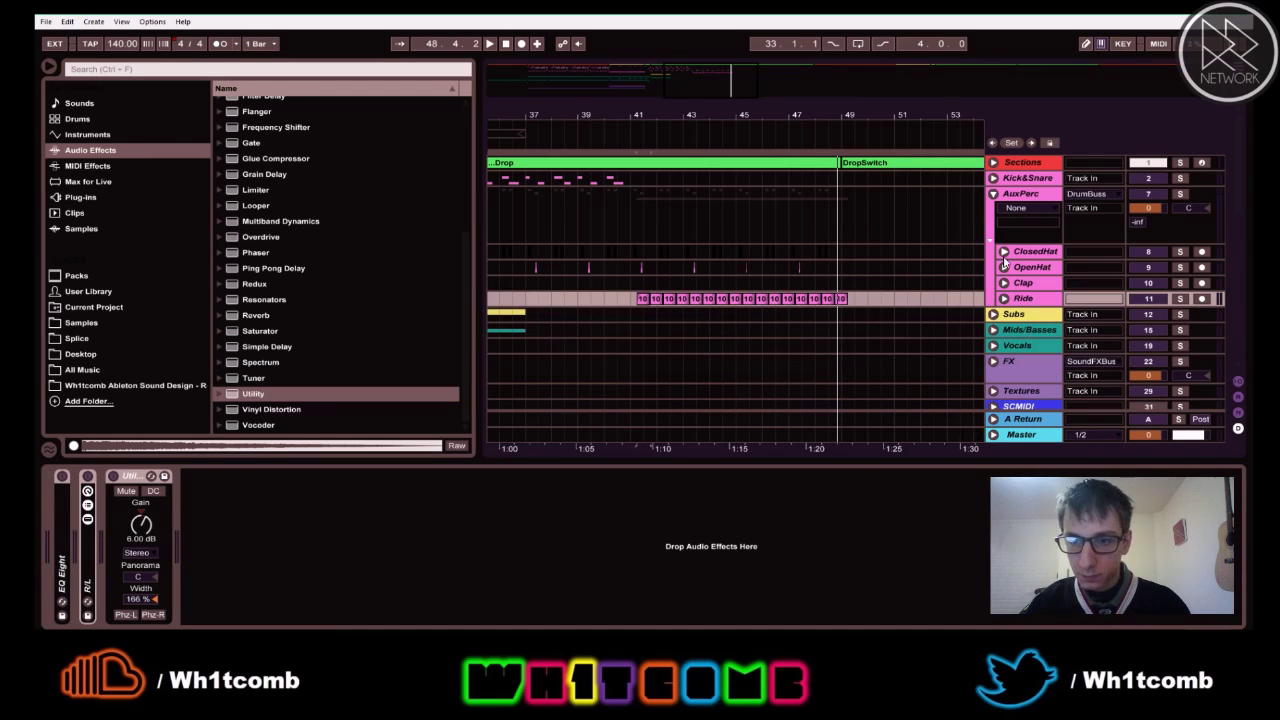
{"action": "left_click", "coordinate": [1004, 253]}
{"action": "left_click_drag", "start_coordinate": [739, 113], "coordinate": [772, 113]}
{"action": "left_click_drag", "start_coordinate": [668, 112], "coordinate": [673, 91]}
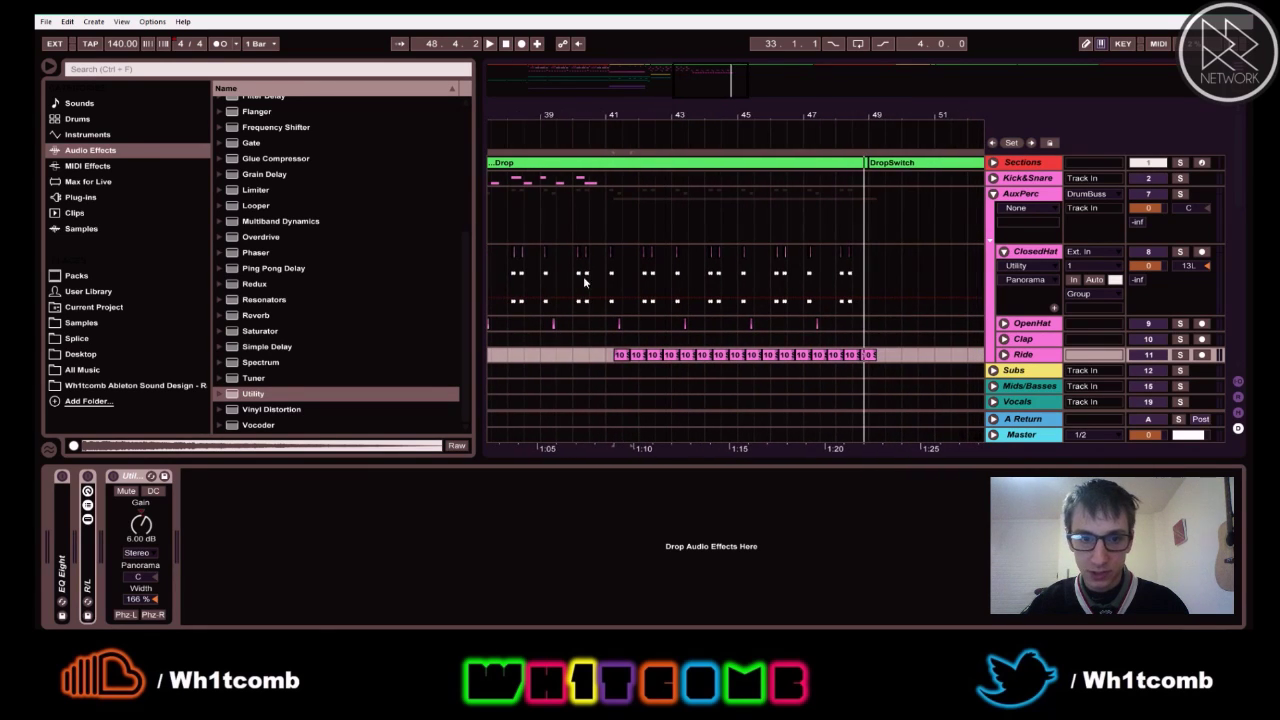
- Listen to the ClosedHat pattern in the second half of the Drop section
{"action": "left_click", "coordinate": [506, 270]}
{"action": "key", "text": "space"}
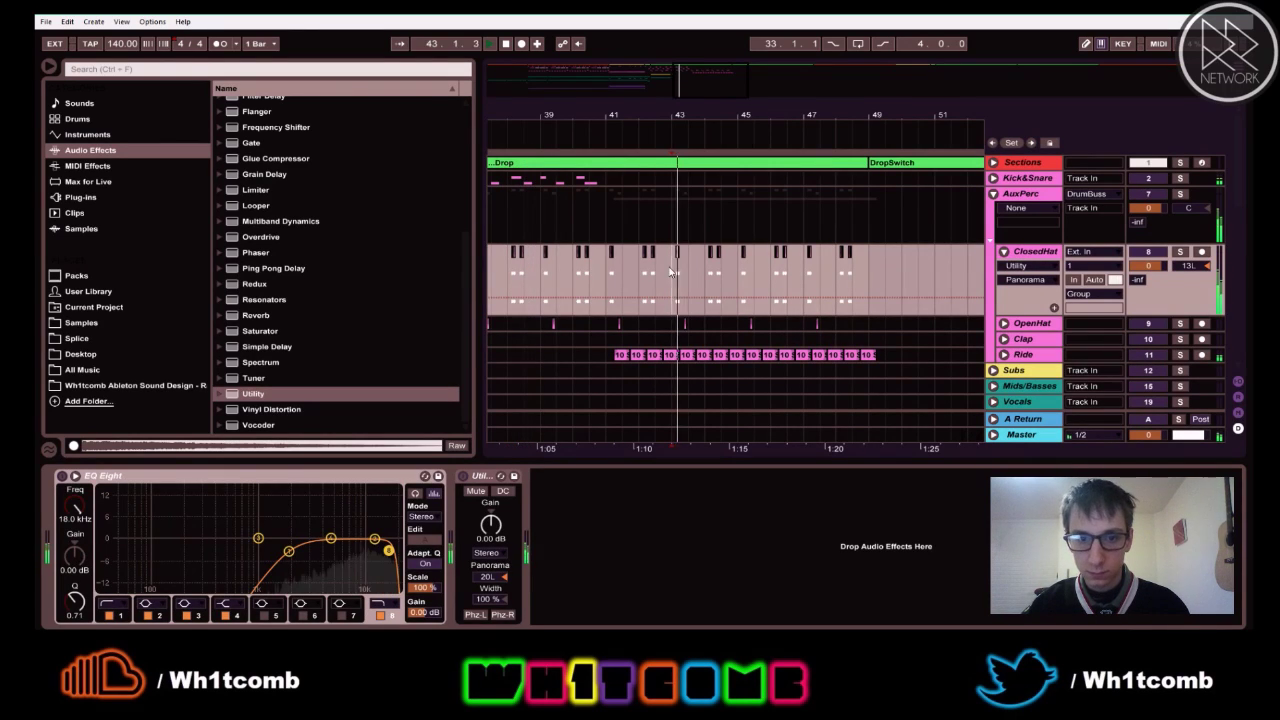
{"action": "left_click", "coordinate": [608, 270]}
{"action": "key", "text": "space"}
{"action": "key", "text": "space"}
{"action": "mouse_move", "coordinate": [636, 116]}
{"action": "left_mouse_down"}
{"action": "mouse_move", "coordinate": [764, 116]}
{"action": "mouse_move", "coordinate": [765, 86]}
{"action": "left_mouse_up"}
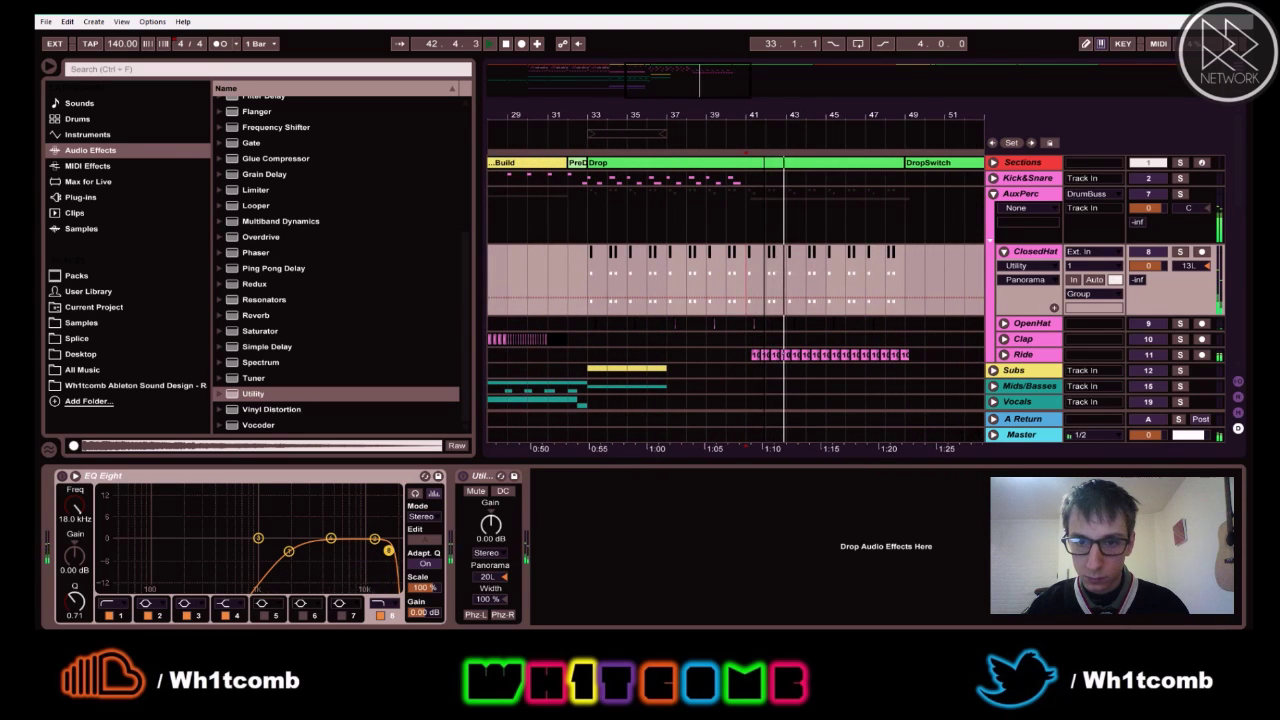
{"action": "key", "text": "space"}
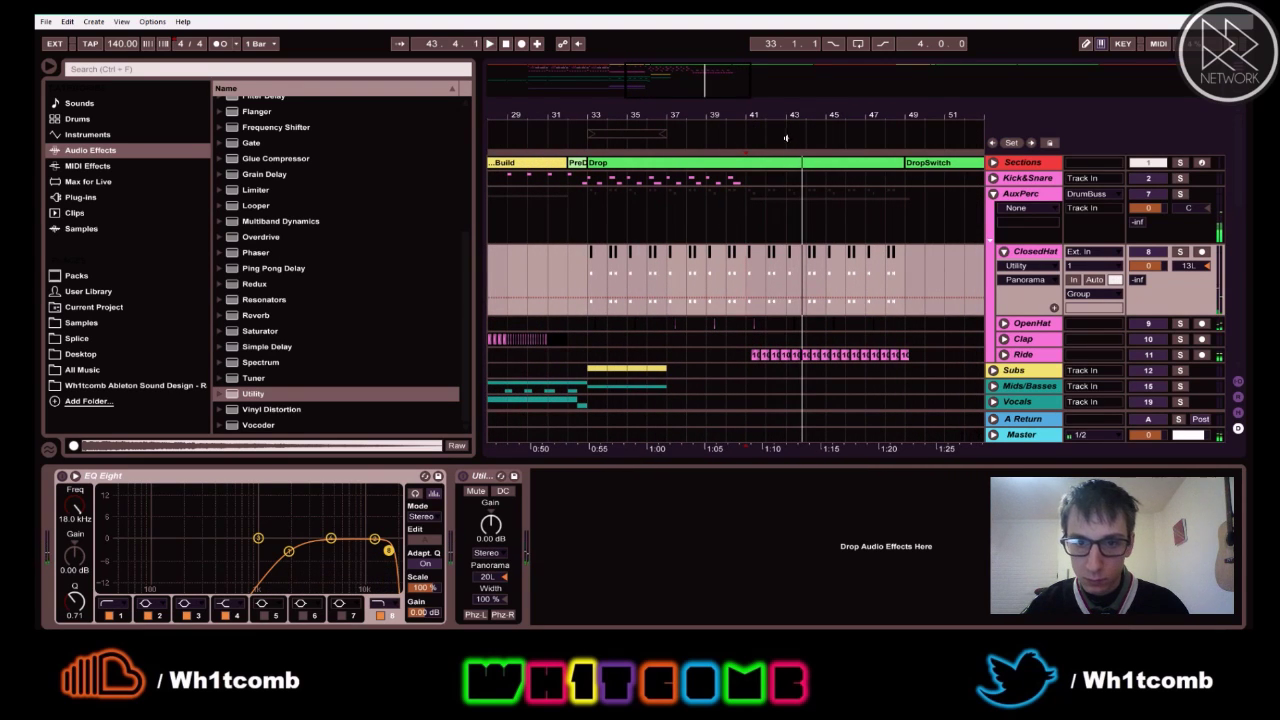
{"action": "left_click_drag", "start_coordinate": [774, 112], "coordinate": [773, 145]}
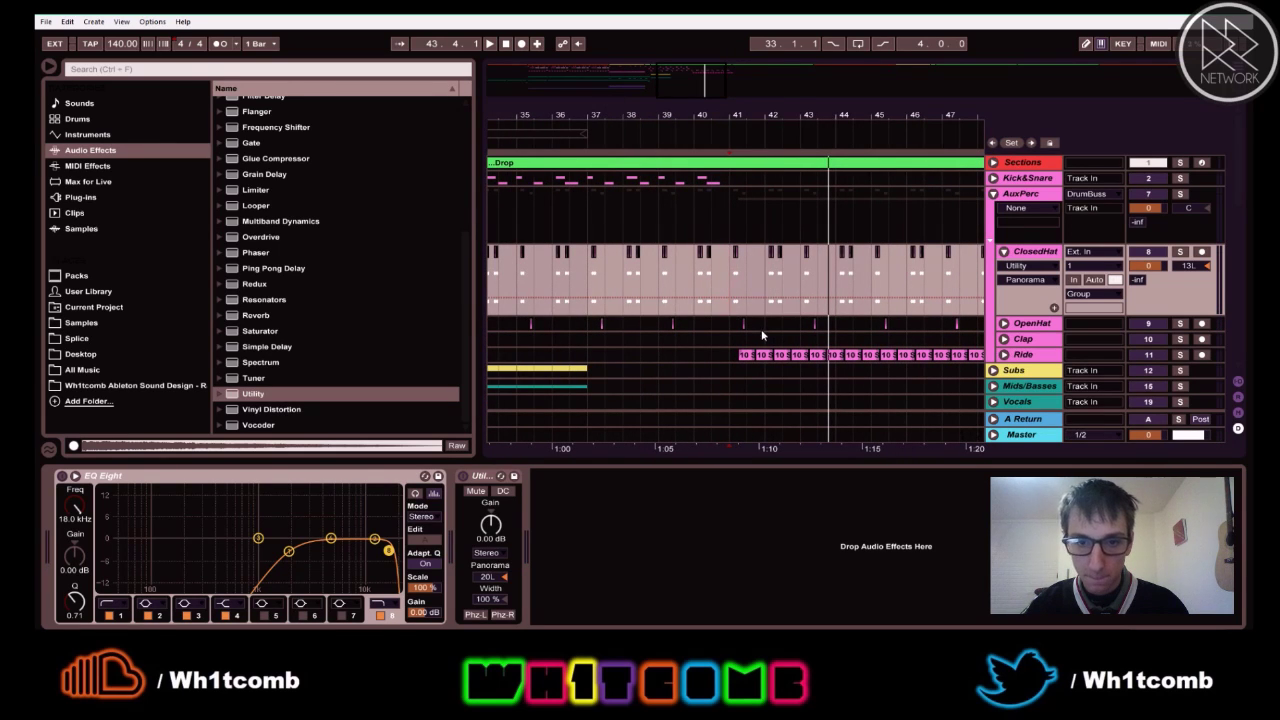
{"action": "key", "text": "space"}
- Copy the single ClosedHat clip in bar 41 to half a bar later and play the result
{"action": "left_click_drag", "start_coordinate": [742, 115], "coordinate": [749, 131]}
{"action": "key", "text": "space"}
{"action": "key", "text": "space"}
{"action": "key", "text": "space"}
{"action": "left_click", "coordinate": [727, 246]}
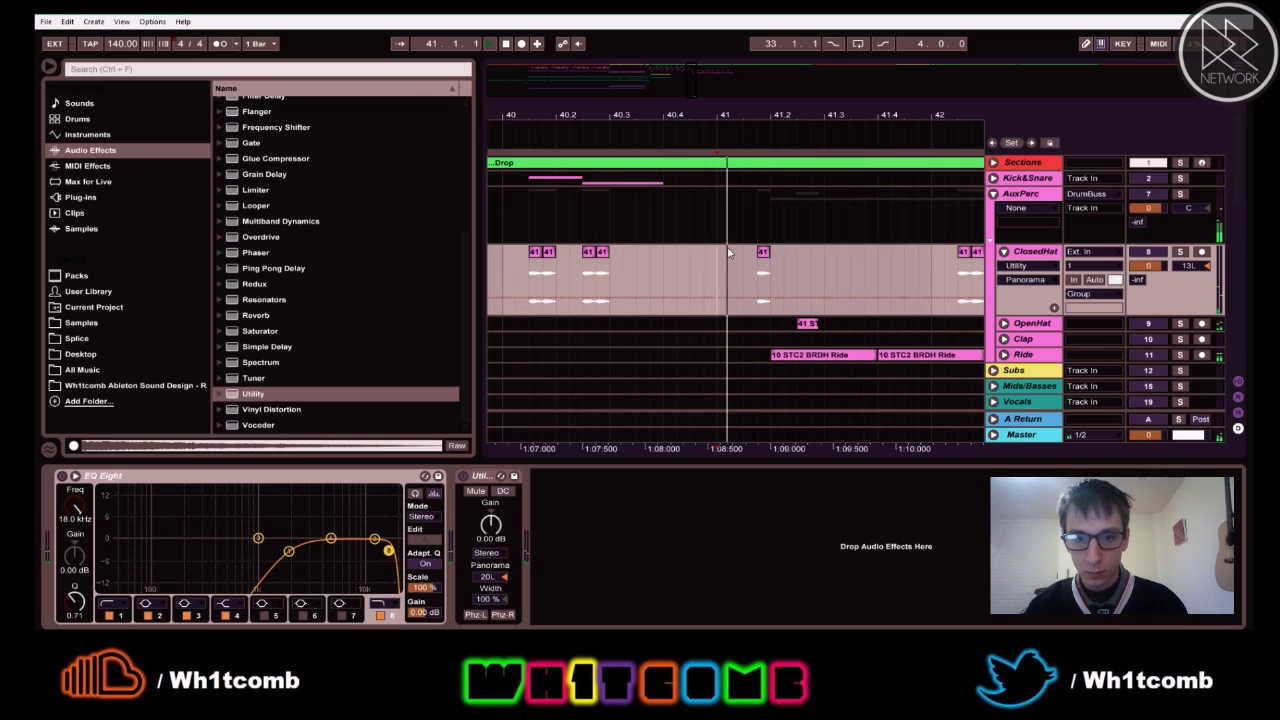
{"action": "left_click", "coordinate": [762, 252]}
{"action": "key", "text": "space"}
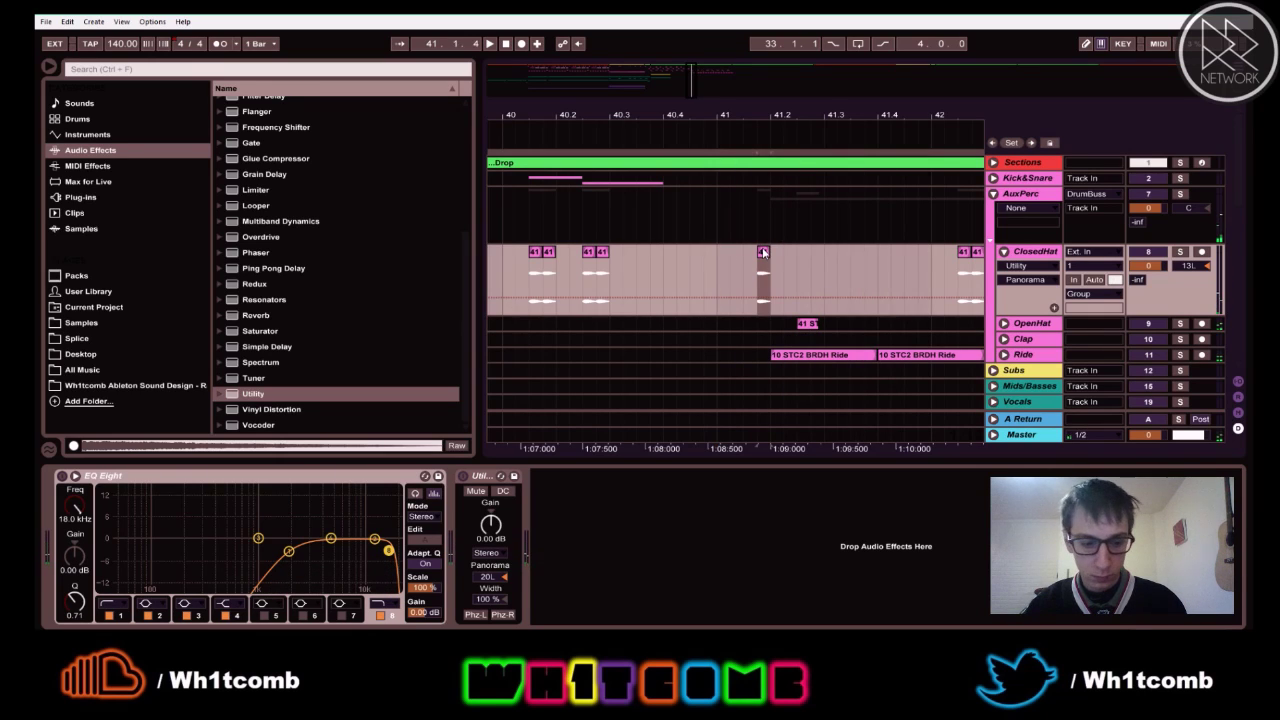
{"action": "key", "text": "space"}
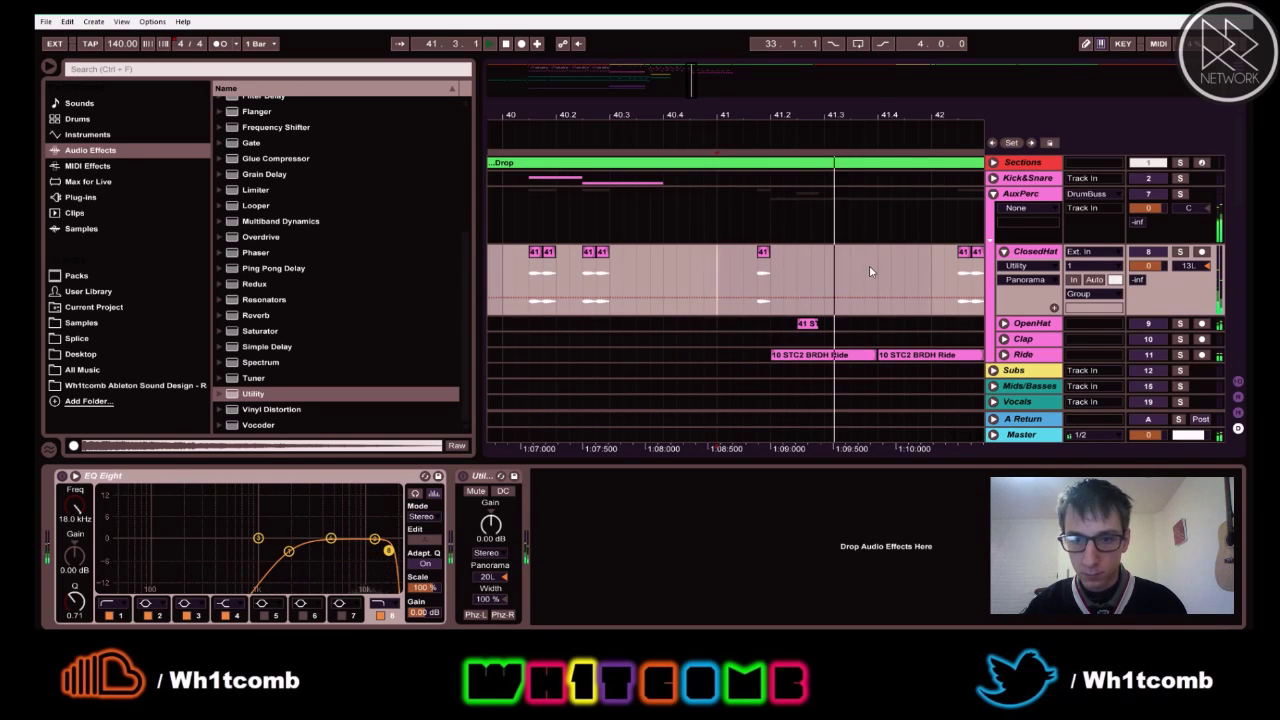
{"action": "left_click", "coordinate": [720, 283]}
{"action": "key", "text": "space"}
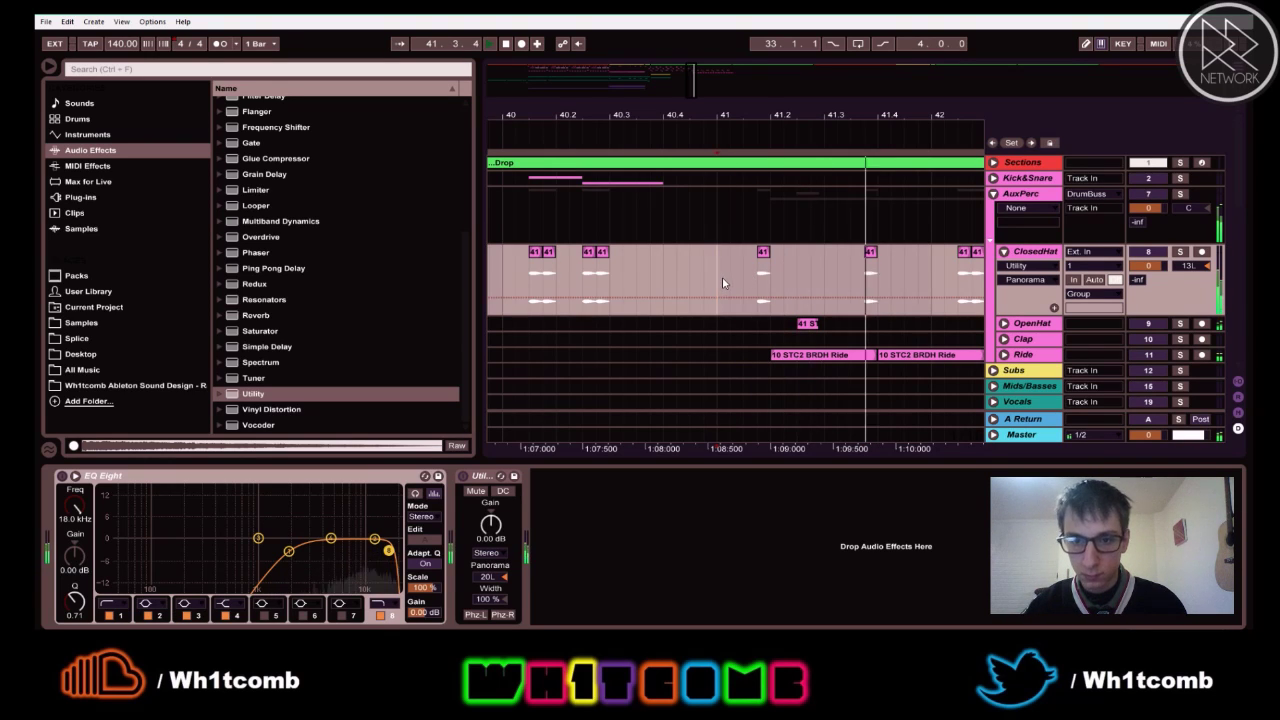
- Delete the first clip of the second closed hat pair in bar 42 and play the pattern again
{"action": "key", "text": "space"}
{"action": "key", "text": "space"}
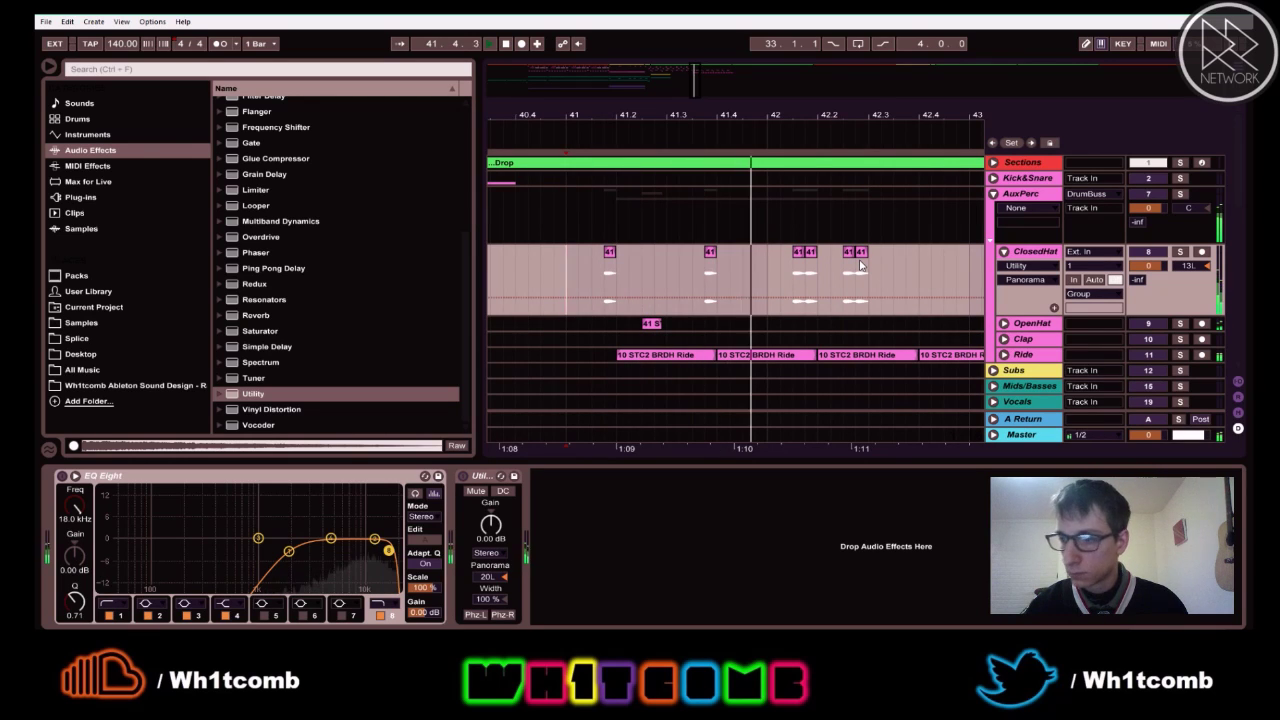
{"action": "key", "text": "space"}
{"action": "left_click", "coordinate": [849, 257]}
{"action": "key", "text": "Delete"}
{"action": "left_click", "coordinate": [578, 272]}
{"action": "key", "text": "space"}
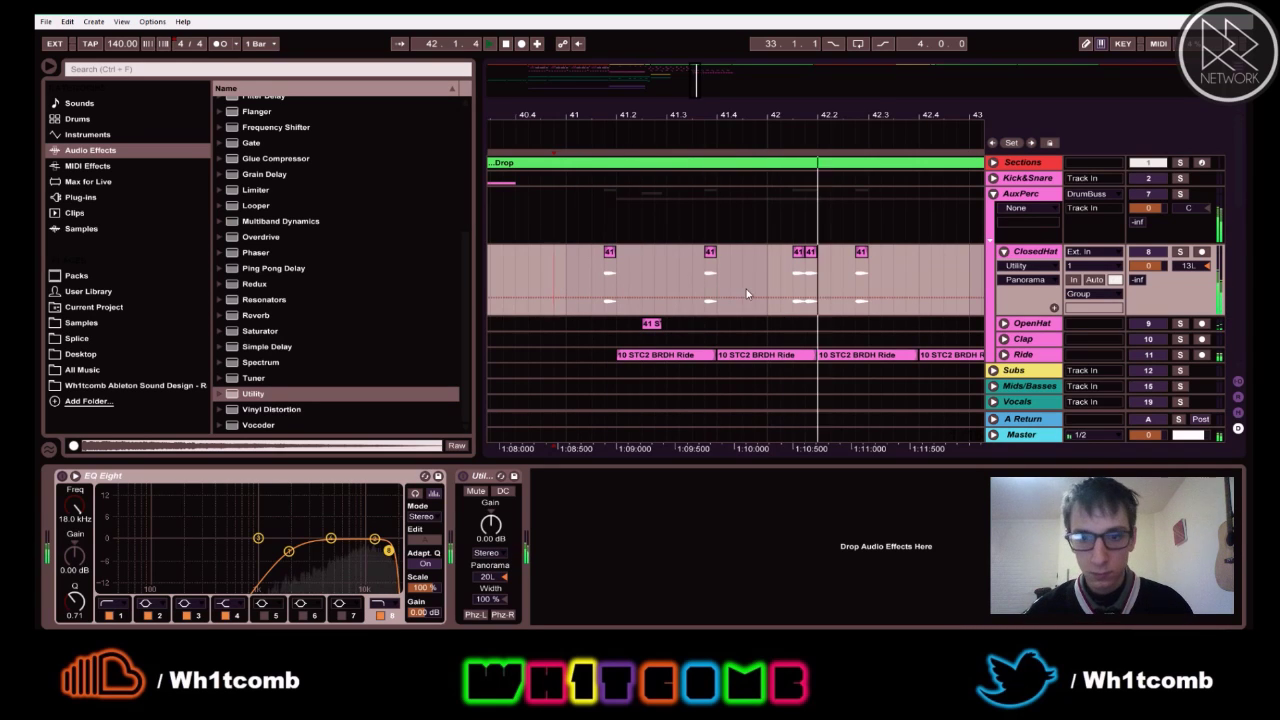
- Clear the ClosedHat clips from bar 43 to bar 49
{"action": "left_click_drag", "start_coordinate": [710, 117], "coordinate": [650, 90]}
{"action": "key", "text": "space"}
{"action": "left_click_drag", "start_coordinate": [724, 121], "coordinate": [724, 78]}
{"action": "left_click", "coordinate": [767, 256]}
{"action": "mouse_move", "coordinate": [775, 118]}
{"action": "left_mouse_down"}
{"action": "mouse_move", "coordinate": [775, 98]}
{"action": "mouse_move", "coordinate": [696, 97]}
{"action": "left_mouse_up"}
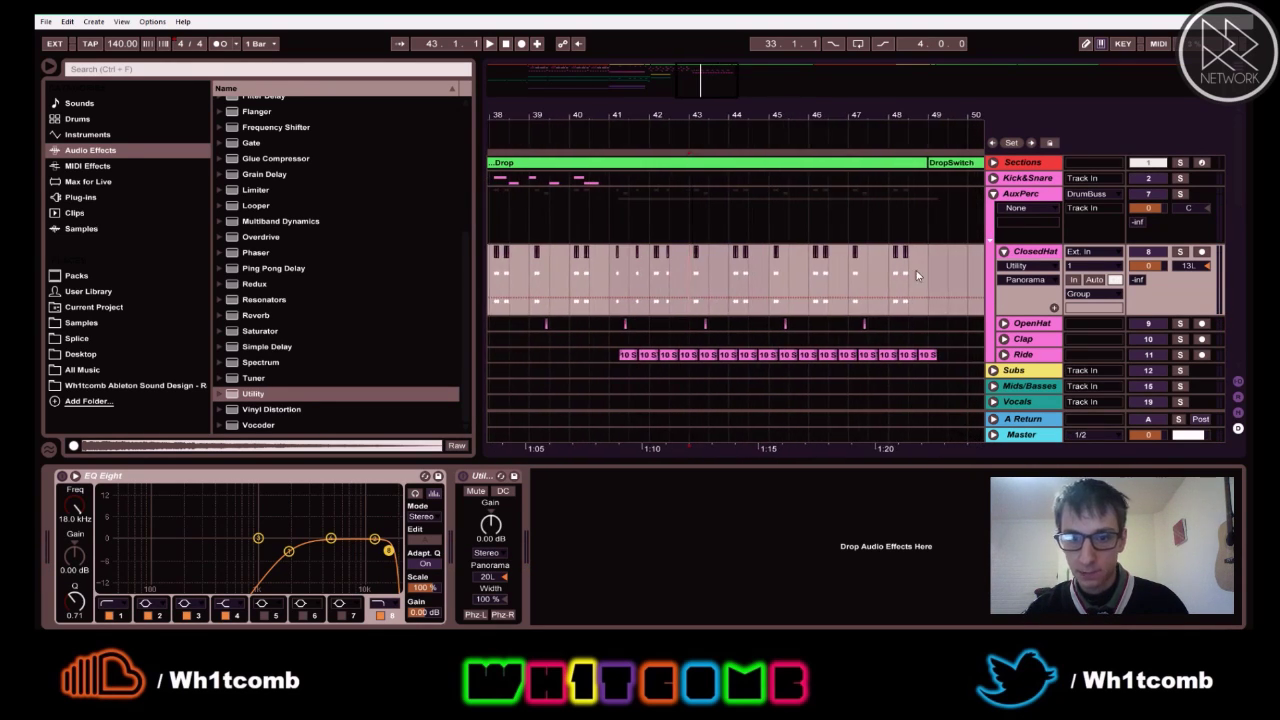
{"action": "left_click", "coordinate": [928, 260], "text": "shift"}
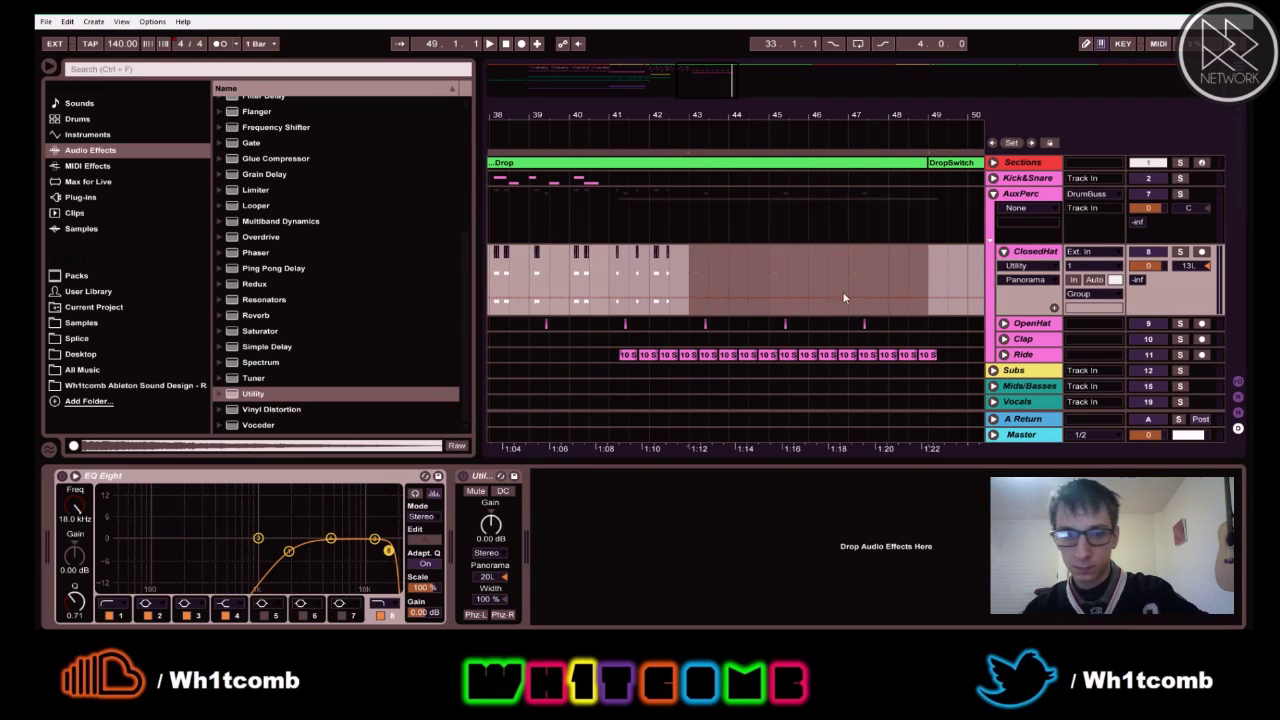
- Duplicate the ClosedHat pattern of bars 41 to 43 three times up to bar 49 and play it back
{"action": "left_click_drag", "start_coordinate": [603, 276], "coordinate": [686, 270]}
{"action": "key", "text": "ctrl+d"}
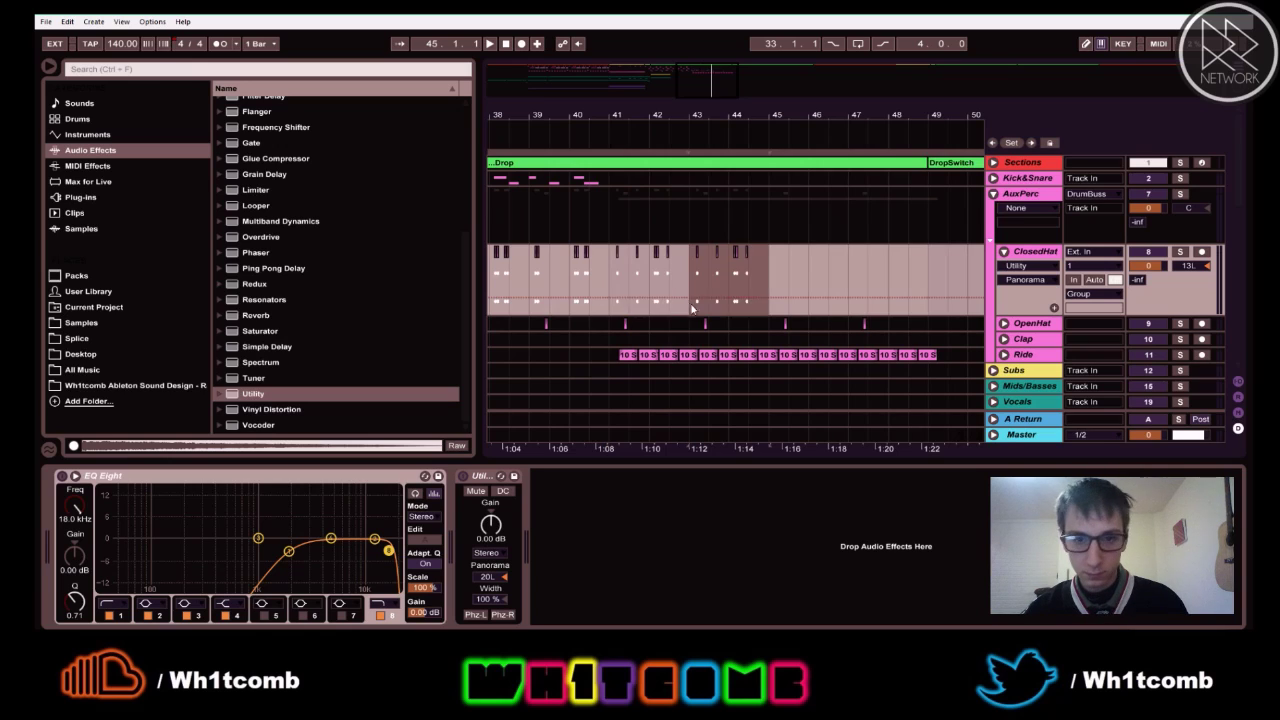
{"action": "key", "text": "ctrl+d"}
{"action": "key", "text": "ctrl+d"}
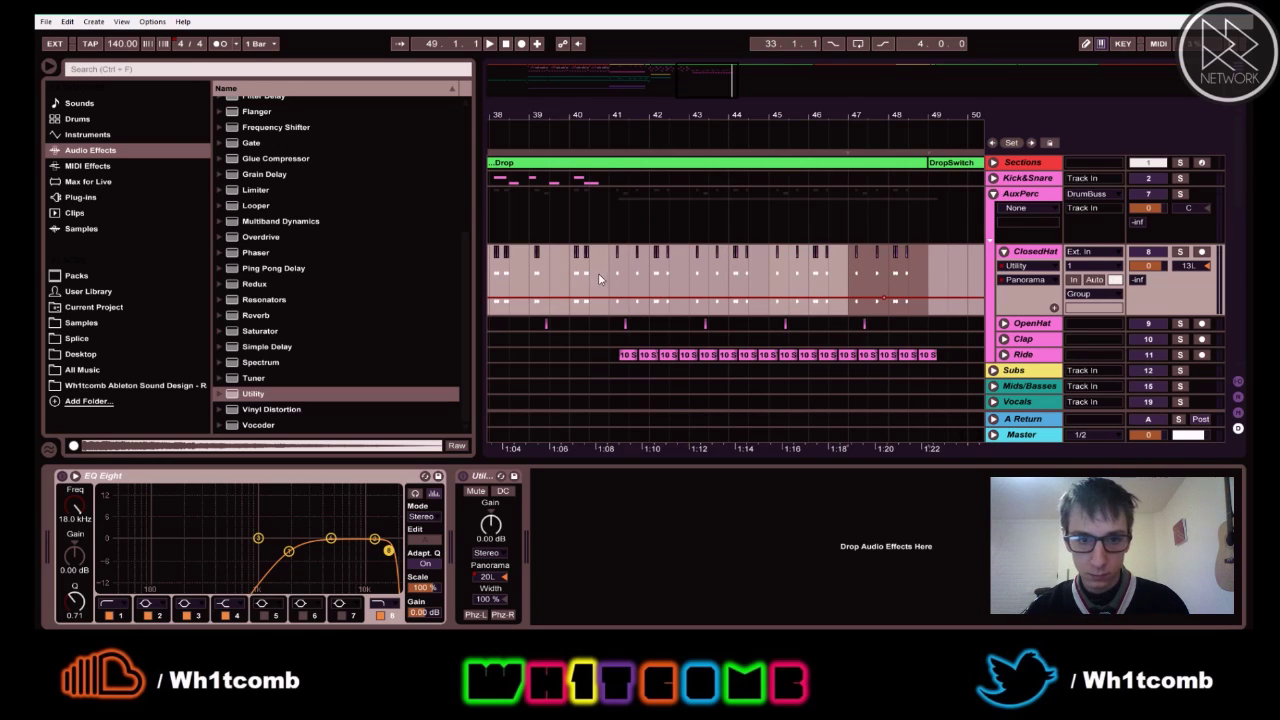
{"action": "left_click", "coordinate": [607, 274]}
{"action": "key", "text": "space"}
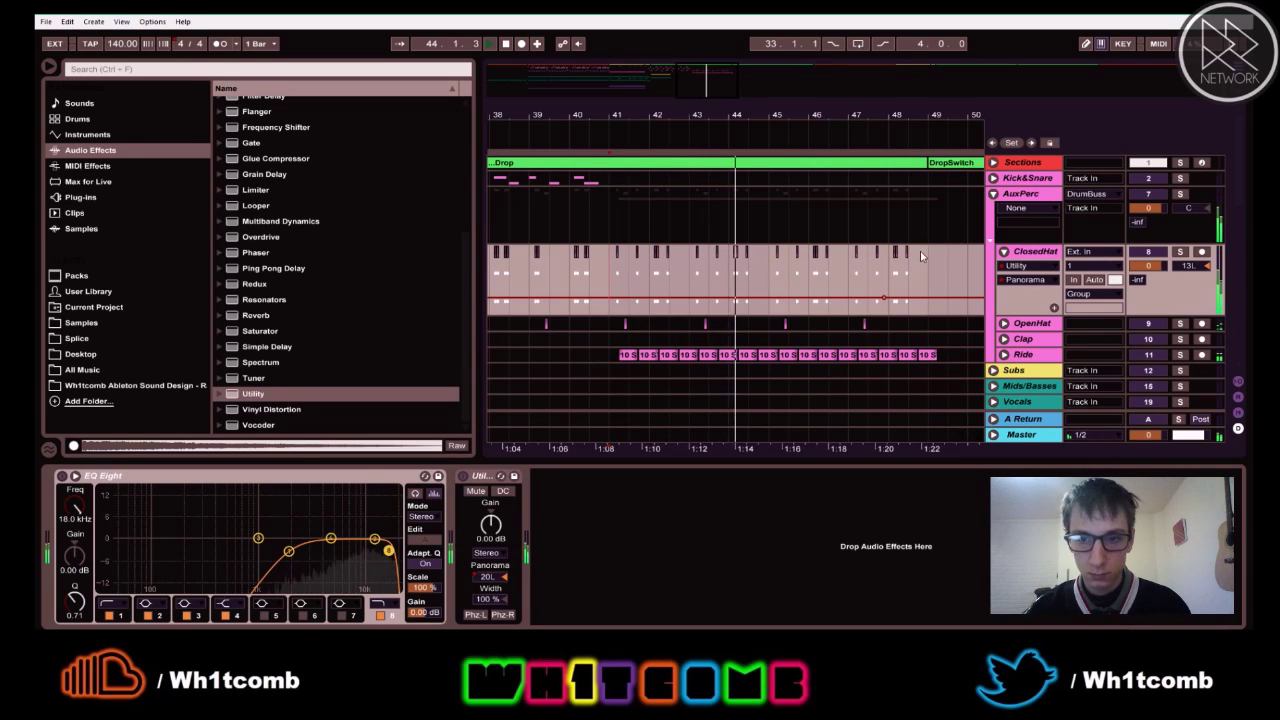
- Duplicate the Kick&Snare part from bars 33 to 41 so it also fills bars 41 to 49
{"action": "left_click_drag", "start_coordinate": [671, 117], "coordinate": [671, 65]}
{"action": "left_click", "coordinate": [607, 182]}
{"action": "key", "text": "space"}
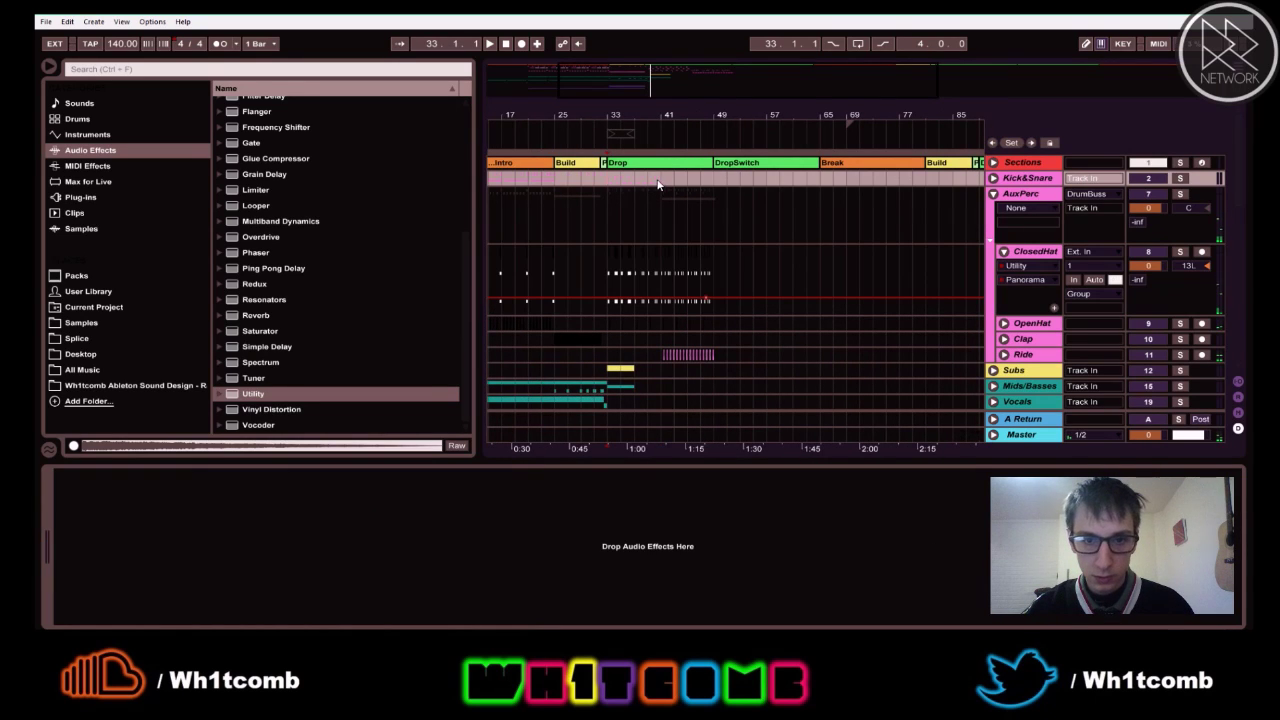
{"action": "left_click", "coordinate": [661, 184], "text": "shift"}
{"action": "key", "text": "ctrl+d"}
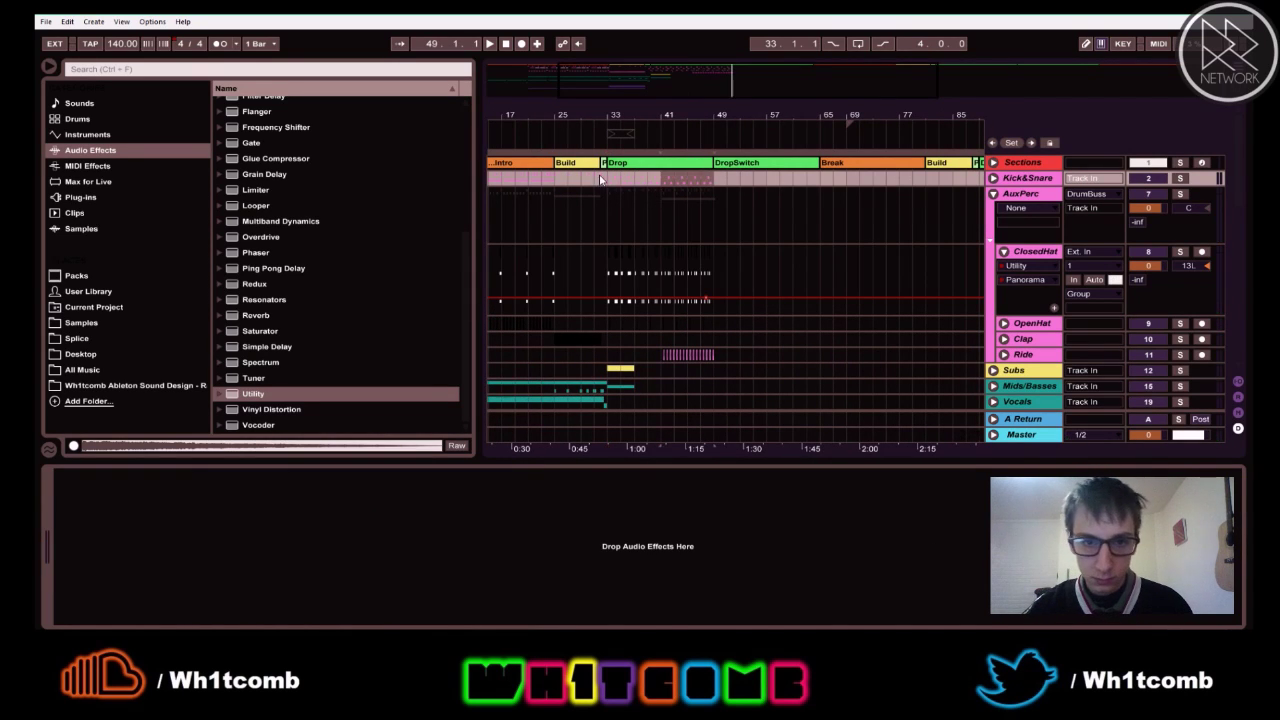
- Collapse the AuxPerc group, clear the DrumBuss solo and play the full mix from bar 33
{"action": "left_click", "coordinate": [604, 185]}
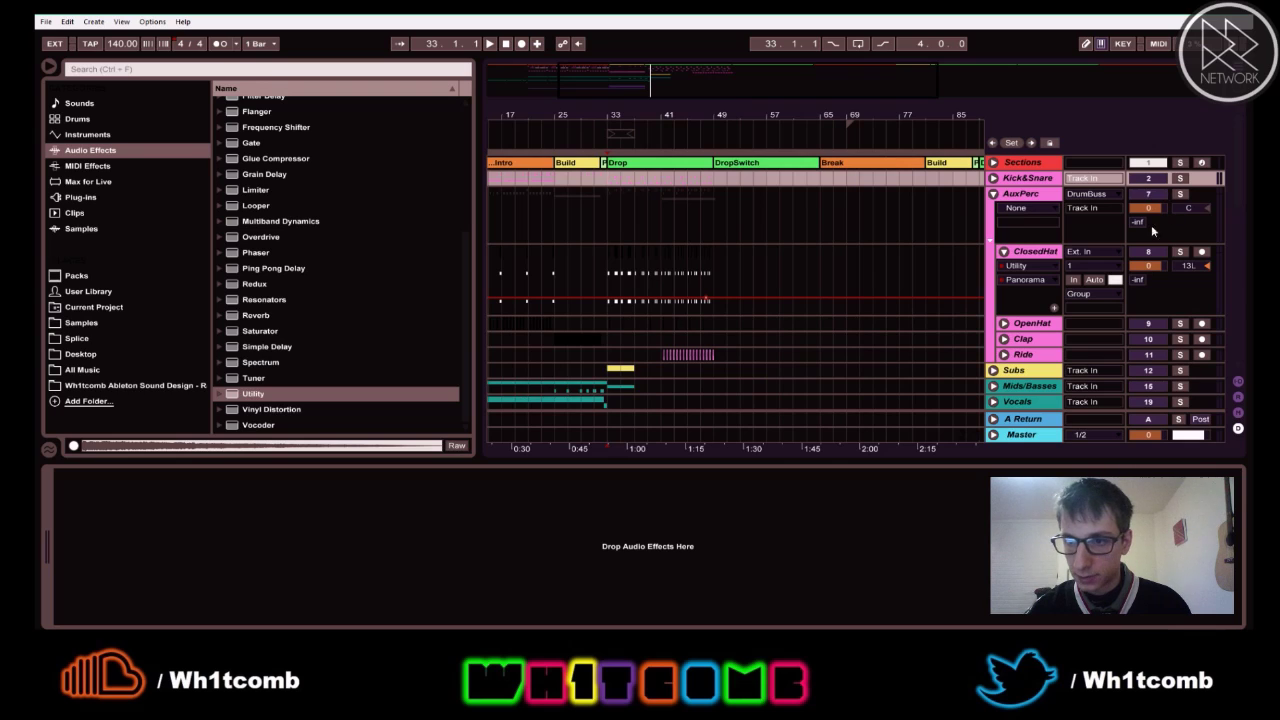
{"action": "left_click", "coordinate": [995, 197]}
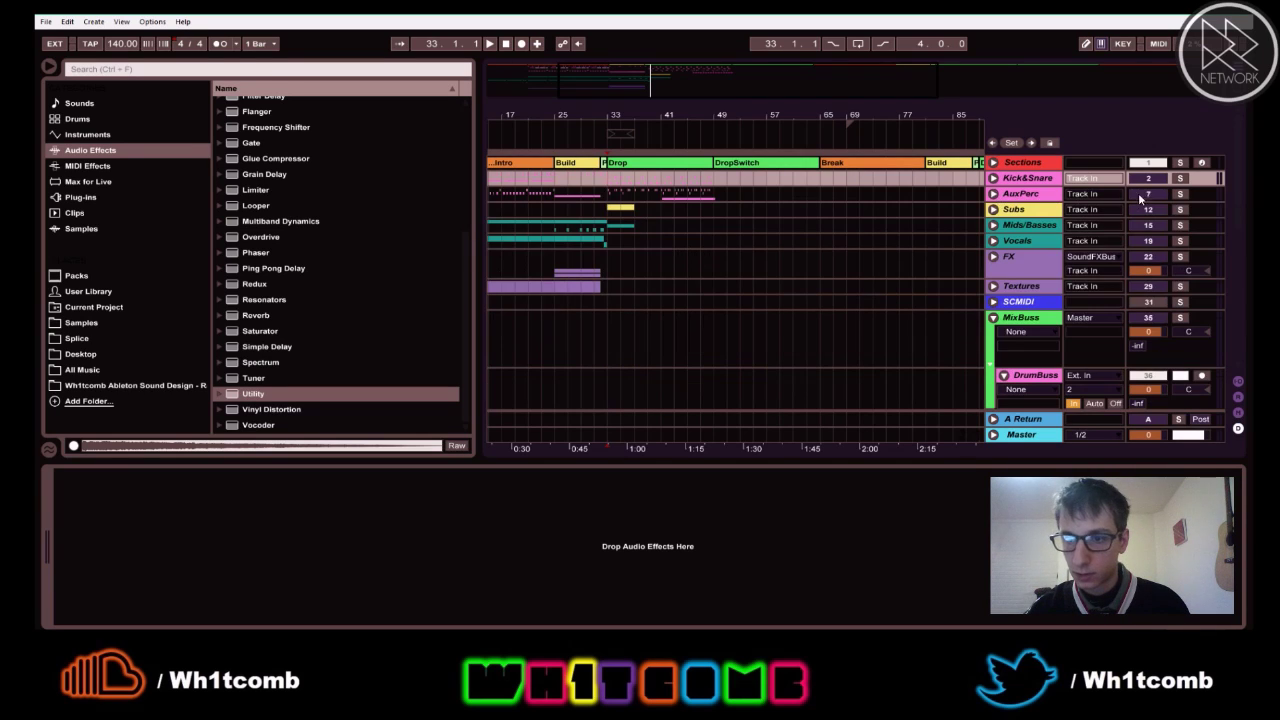
{"action": "left_click", "coordinate": [1181, 178]}
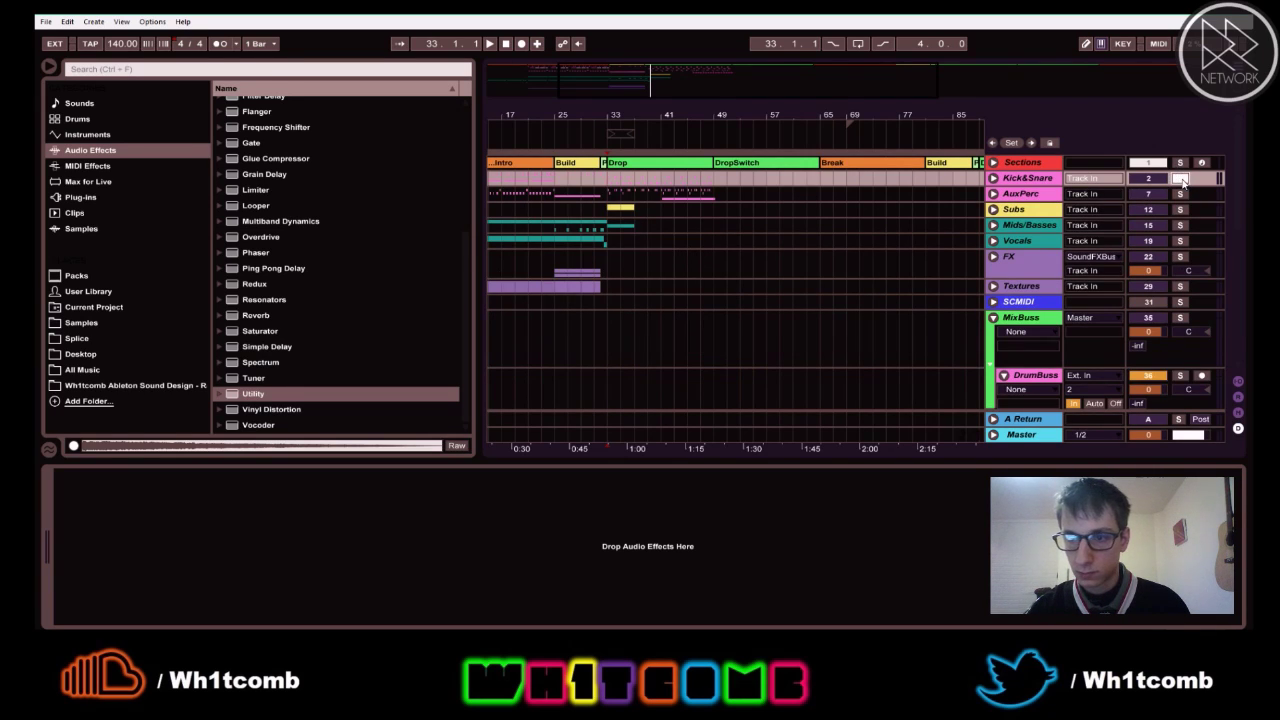
{"action": "key", "text": "space"}
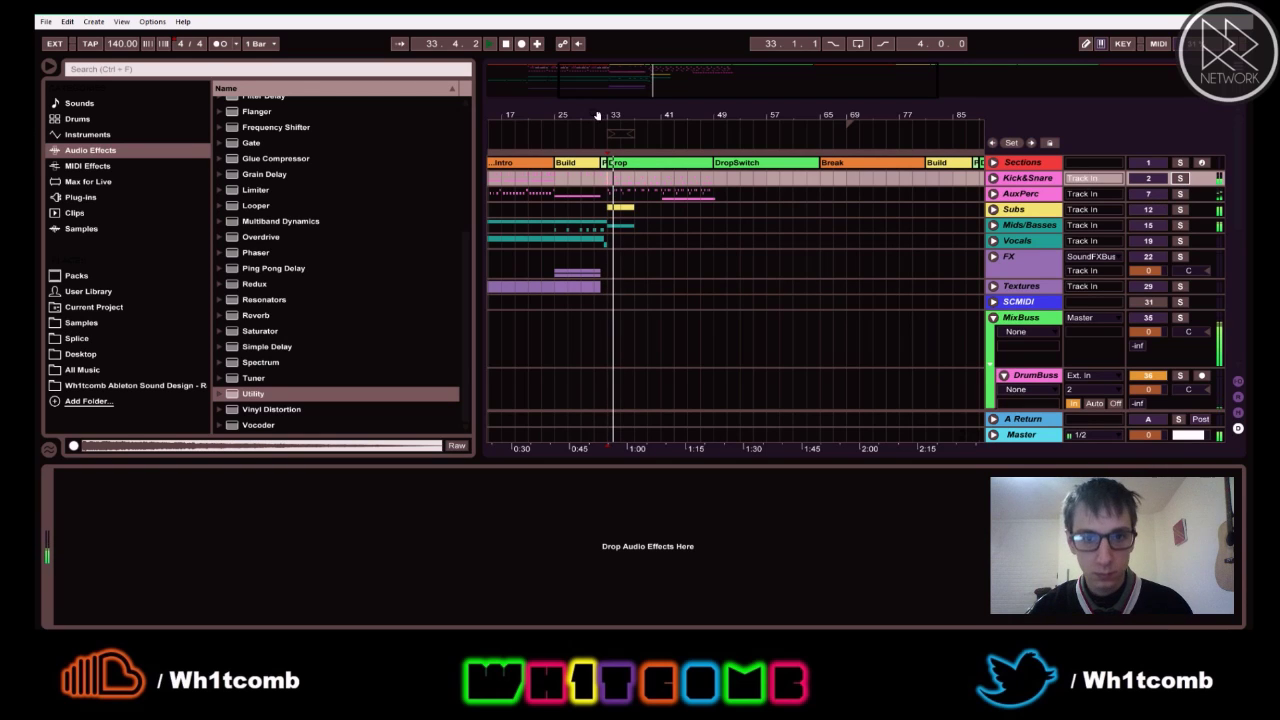
{"action": "left_click_drag", "start_coordinate": [604, 115], "coordinate": [614, 167]}
- Adjust the panning of ClosedHat and OpenHat inside the AuxPerc group in the session mixer while the Drop plays
{"action": "key", "text": "Tab"}
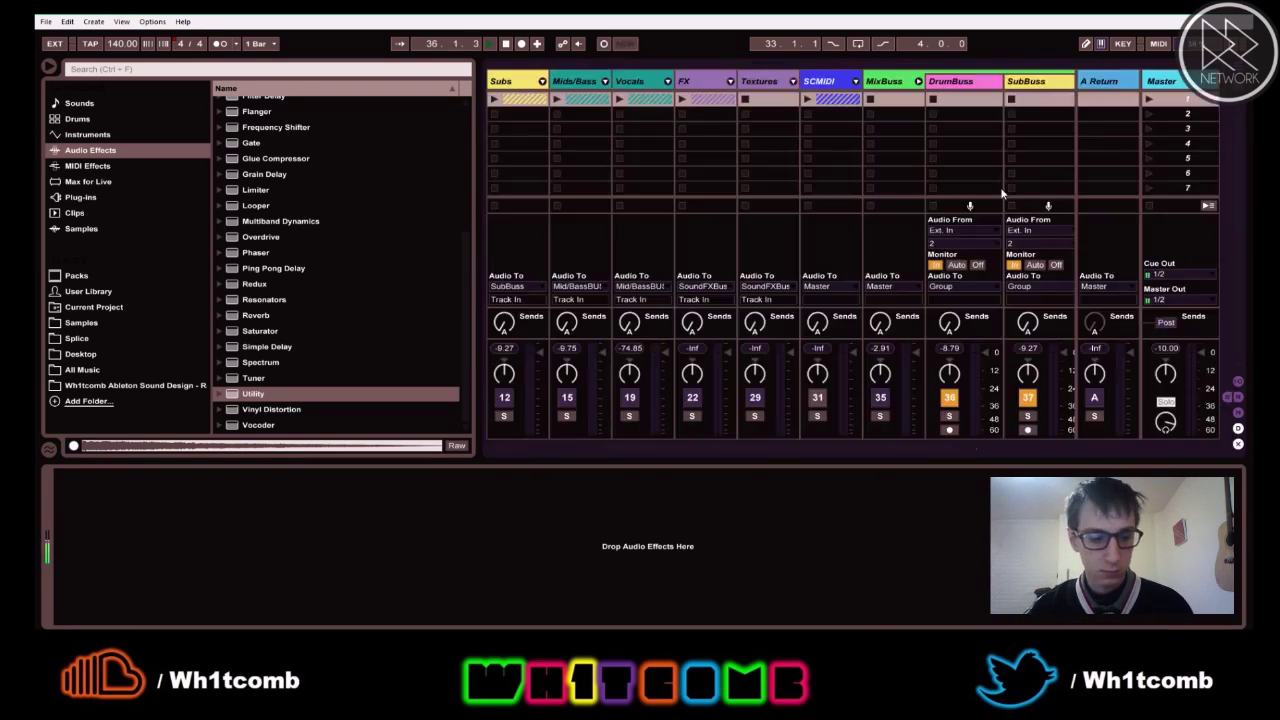
{"action": "key", "text": "space"}
{"action": "left_click_drag", "start_coordinate": [784, 449], "coordinate": [637, 454]}
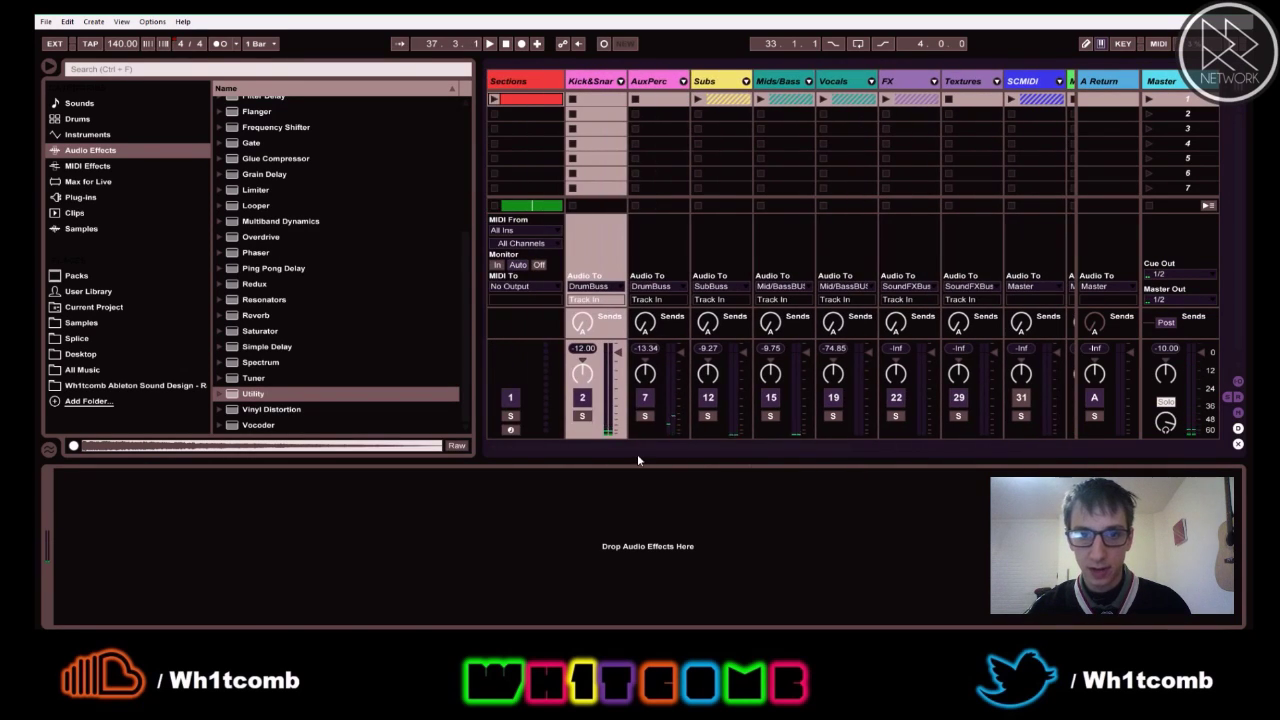
{"action": "left_click", "coordinate": [683, 81]}
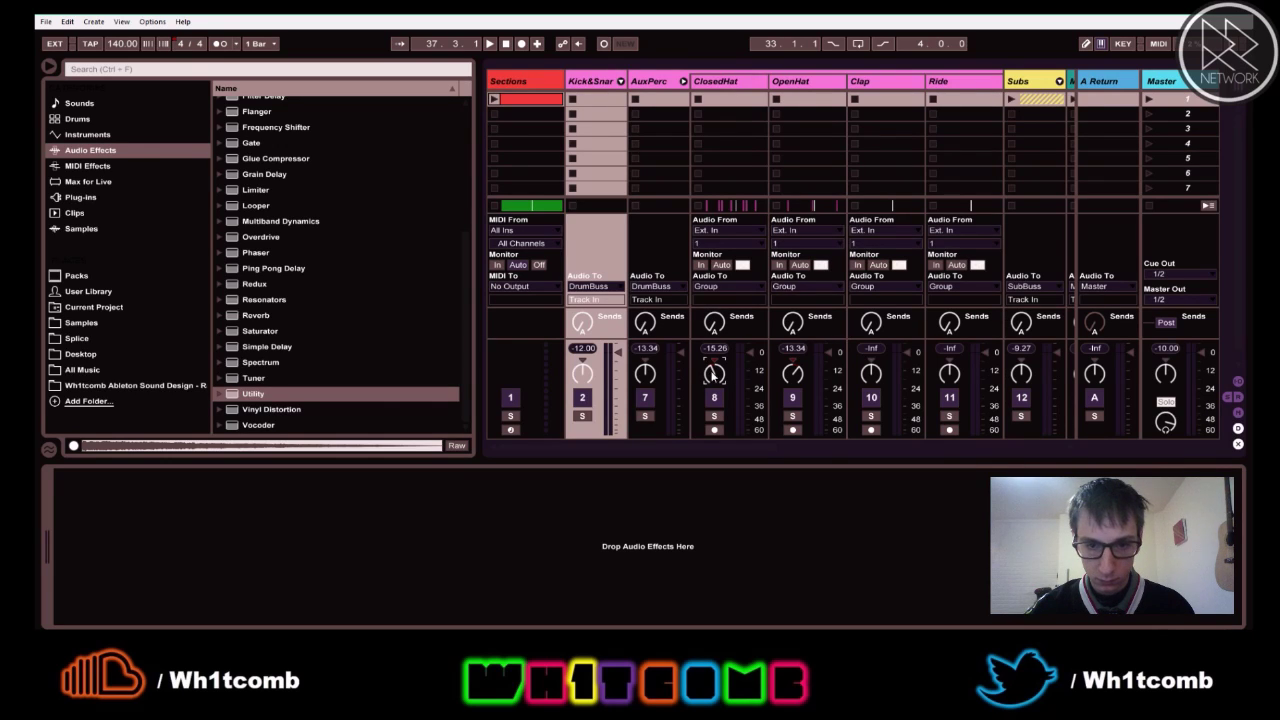
{"action": "key", "text": "space"}
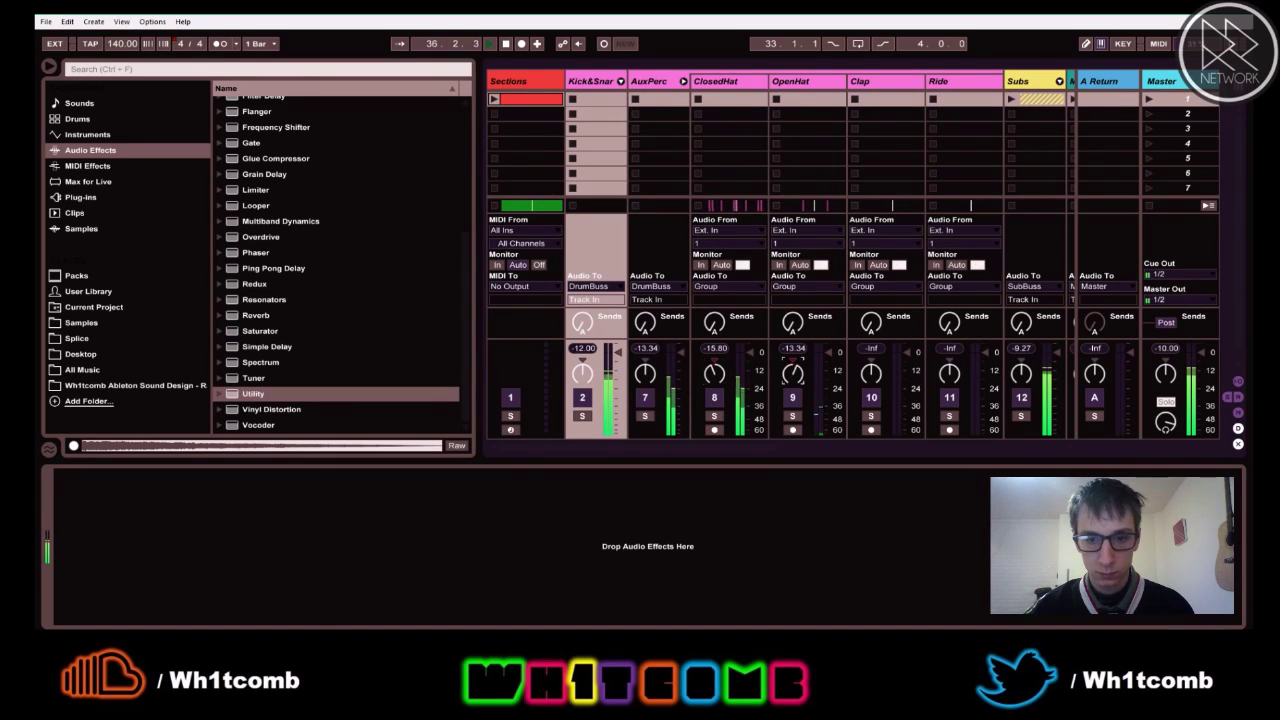
{"action": "left_click", "coordinate": [683, 83]}
{"action": "key", "text": "space"}
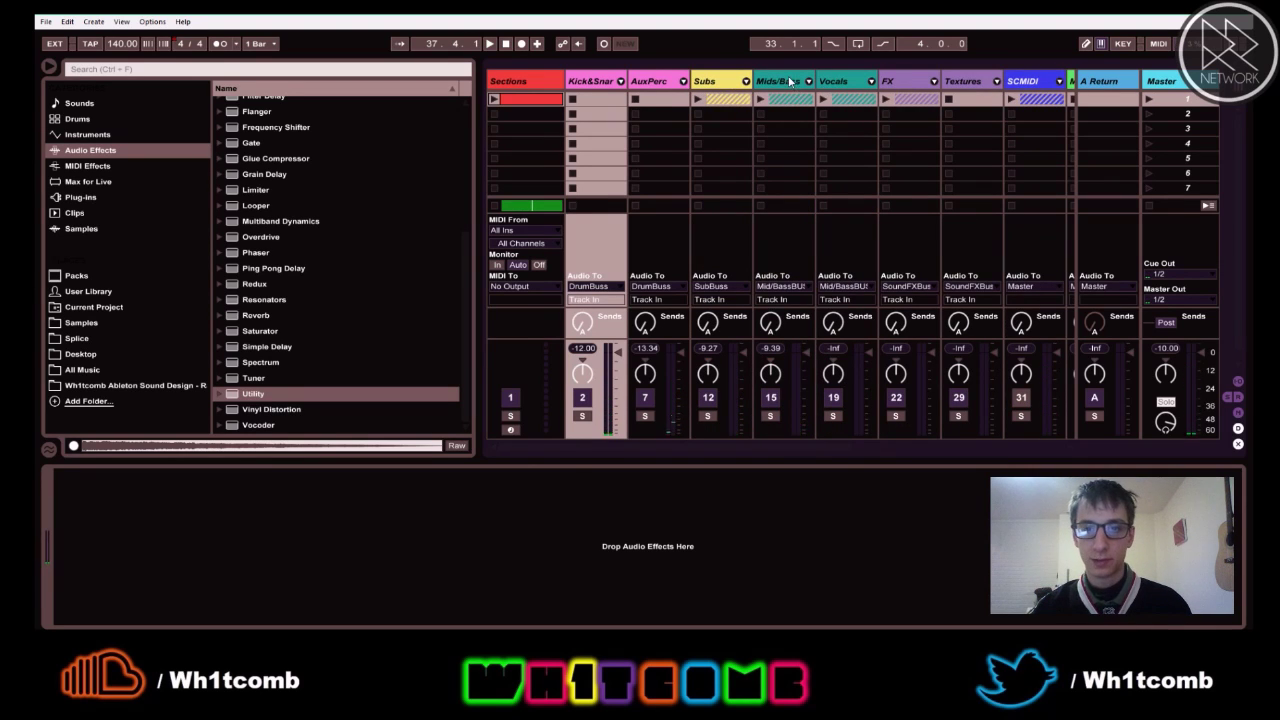
- Expand the Mids/Bass group and open the DropWbs track's devices in the arrangement
{"action": "left_click", "coordinate": [790, 82]}
{"action": "left_click", "coordinate": [809, 82]}
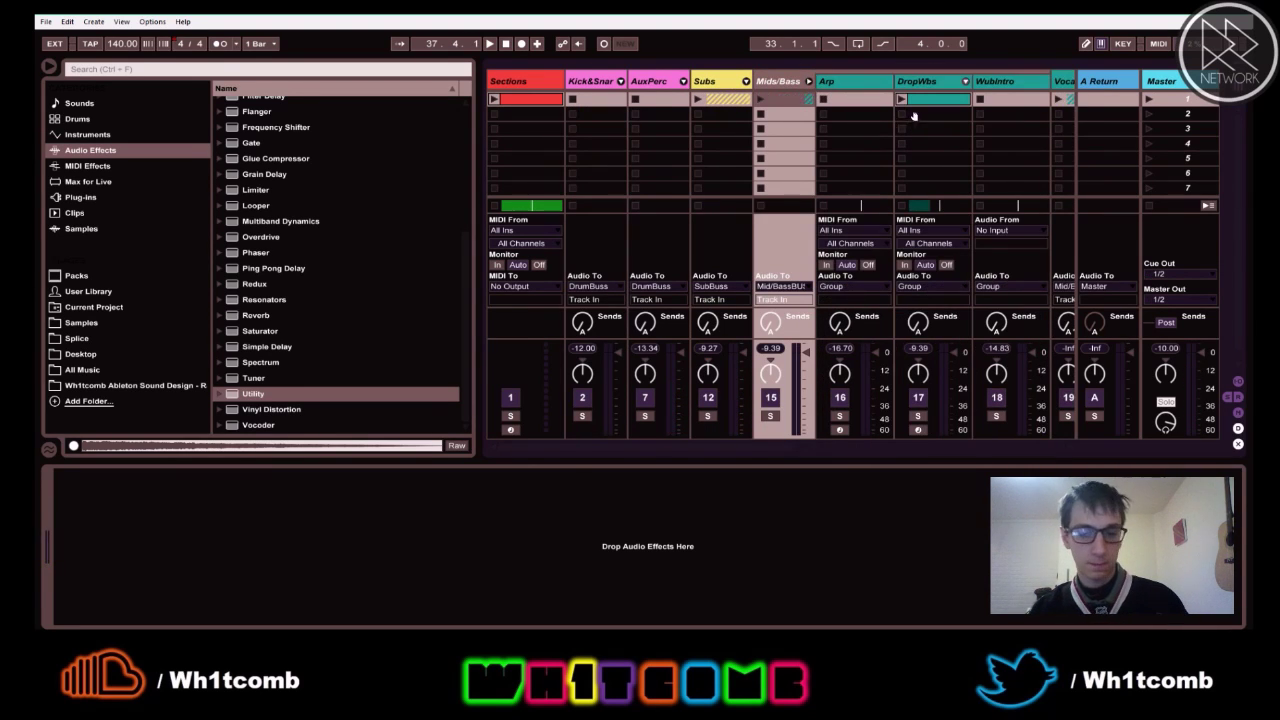
{"action": "key", "text": "Tab"}
{"action": "left_click", "coordinate": [1033, 299]}
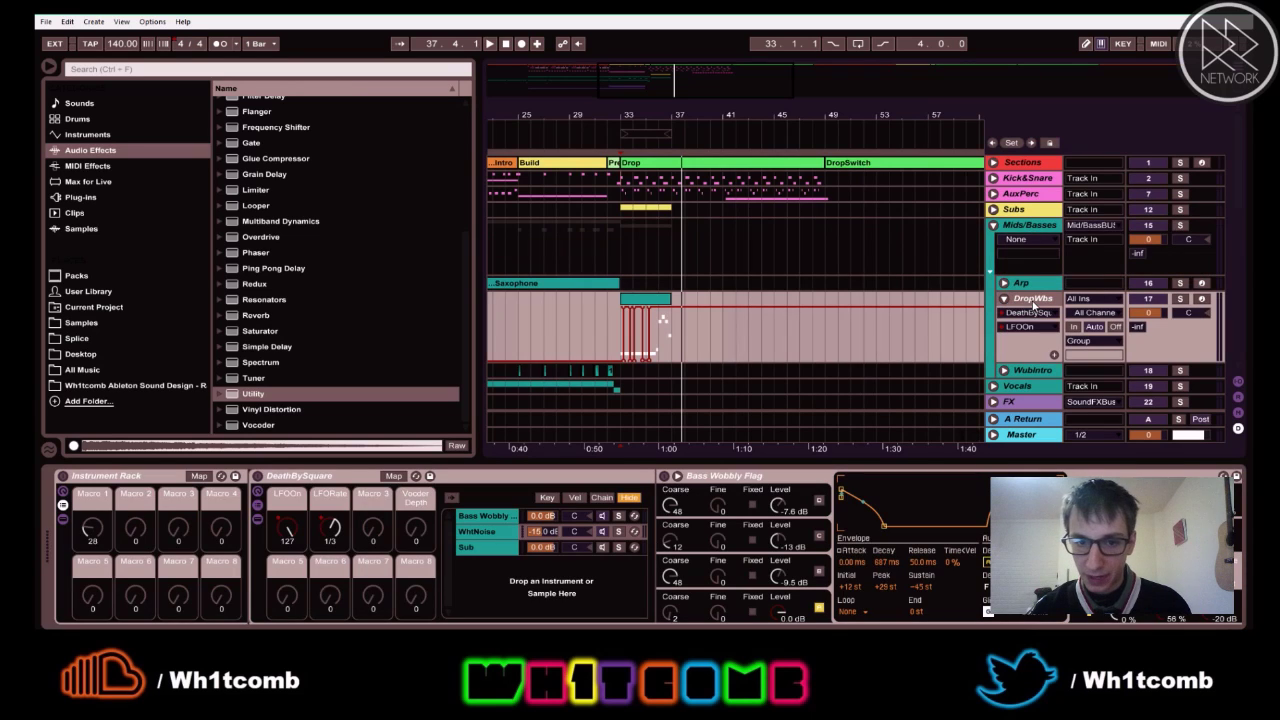
- Play the Drop and raise the Spread of the Bass Wobbly Flag chain in the DropWbs rack
{"action": "key", "text": "space"}
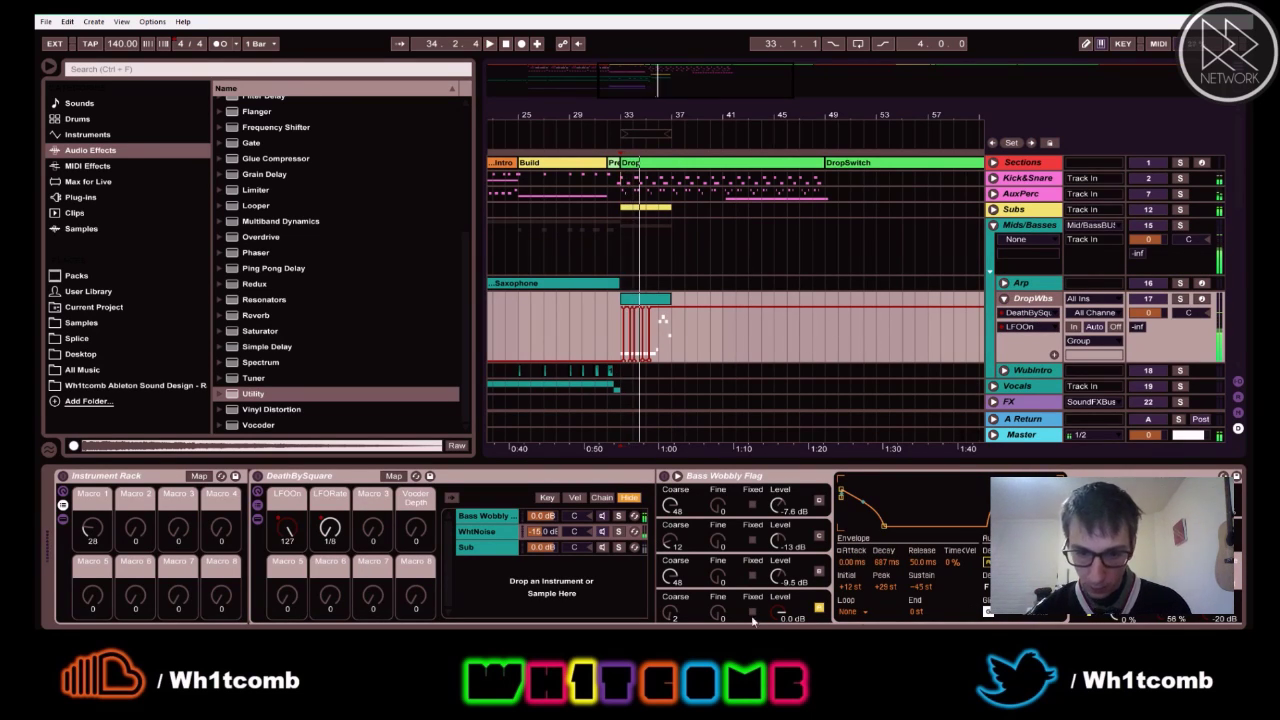
{"action": "left_click", "coordinate": [490, 519]}
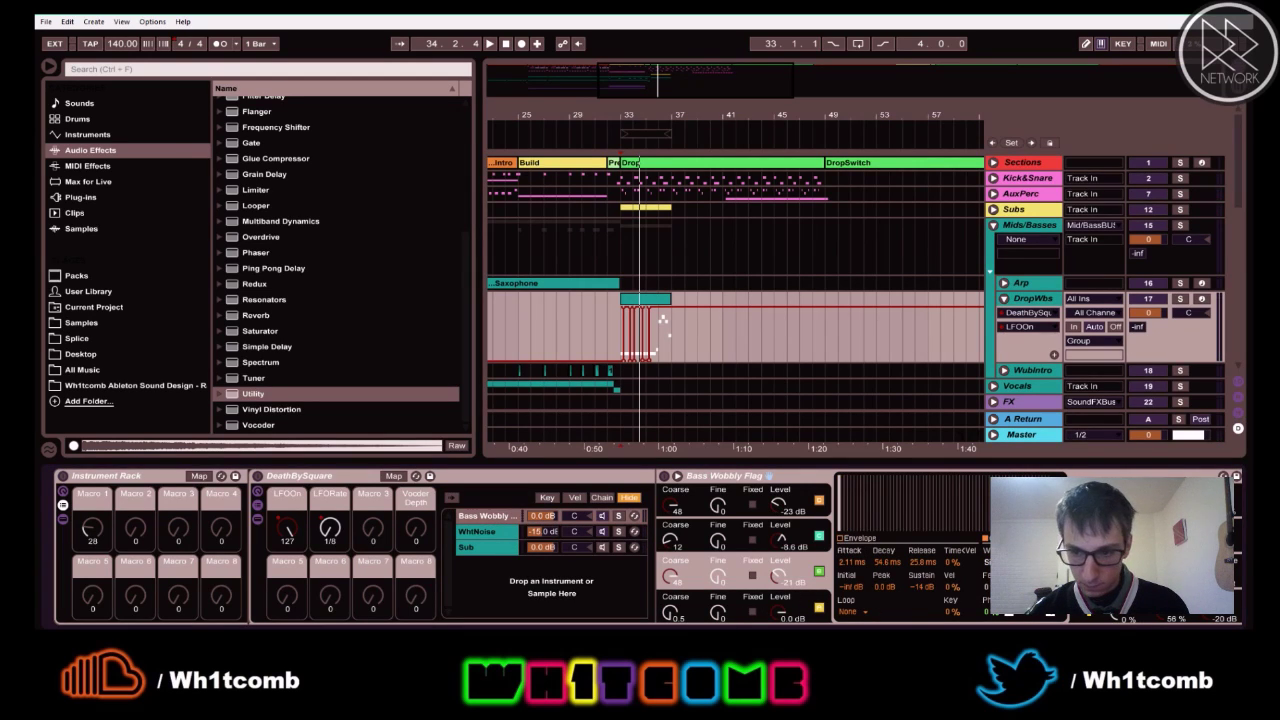
{"action": "left_click_drag", "start_coordinate": [1176, 574], "coordinate": [1176, 548]}
{"action": "key", "text": "space"}
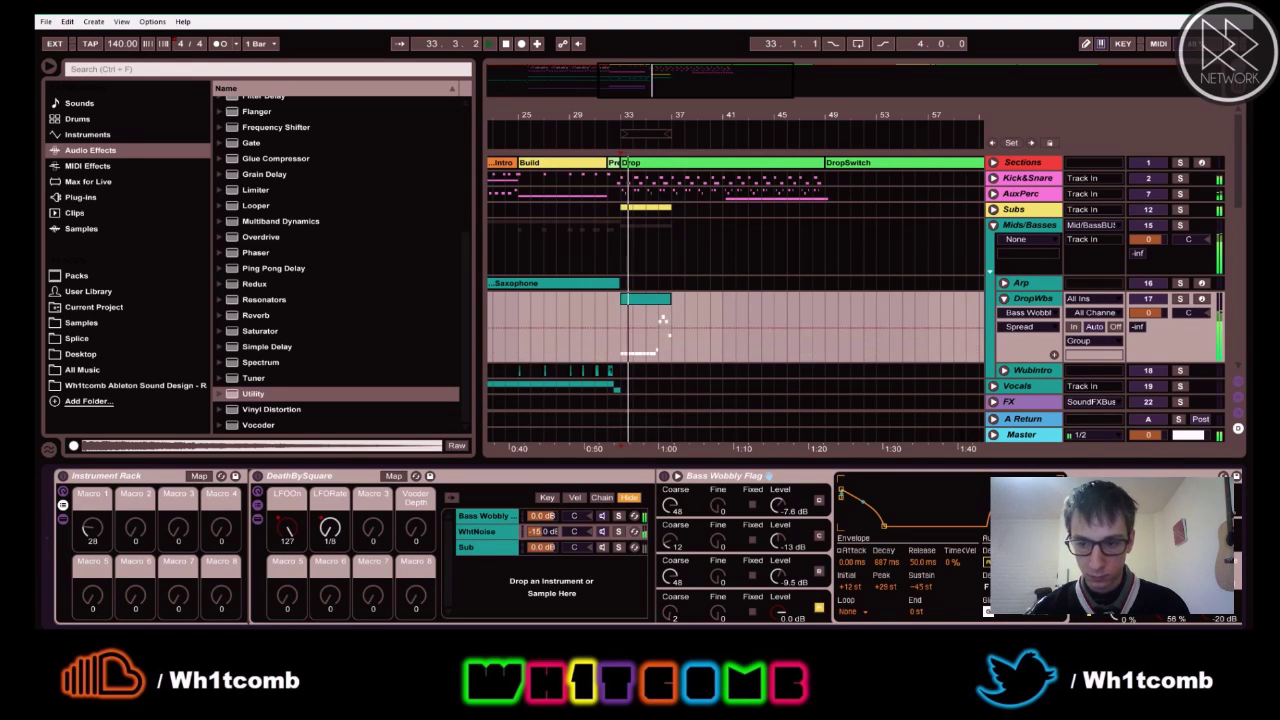
{"action": "left_click", "coordinate": [620, 532]}
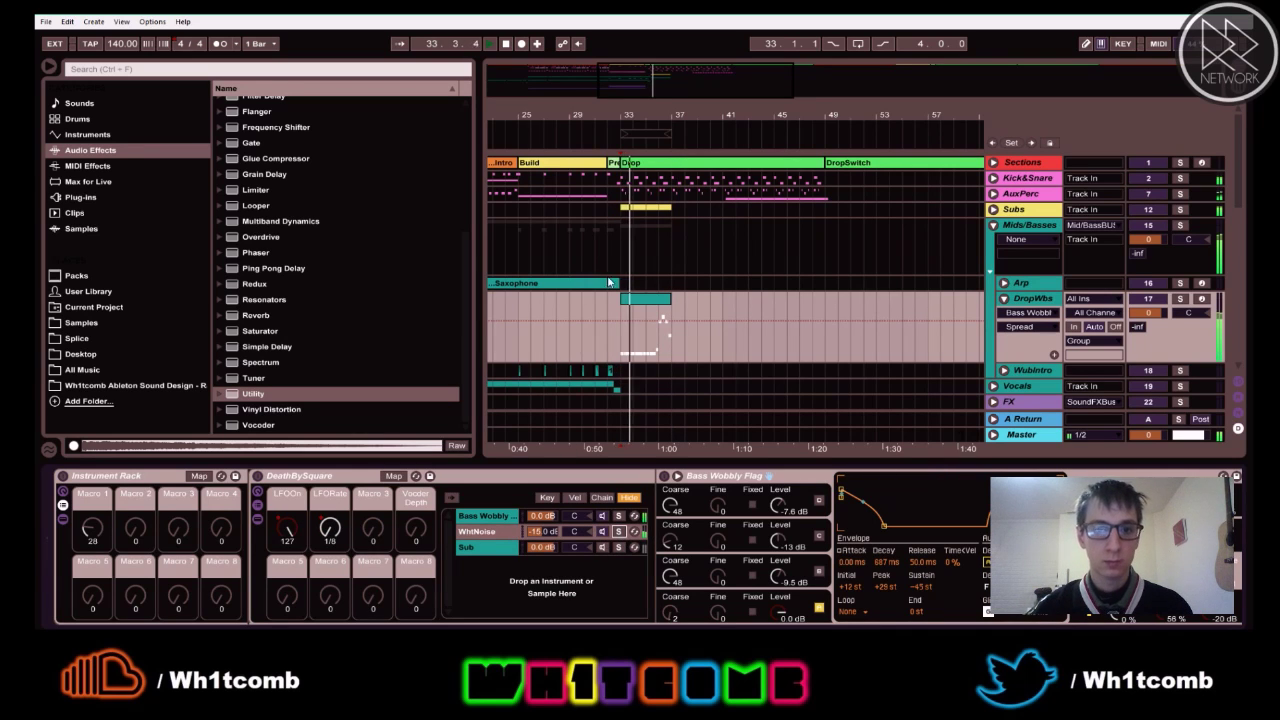
- Duplicate the DropWbs clip from bars 33 to 37 so it also fills bars 37 to 41
{"action": "left_click_drag", "start_coordinate": [601, 114], "coordinate": [601, 98]}
{"action": "key", "text": "minus"}
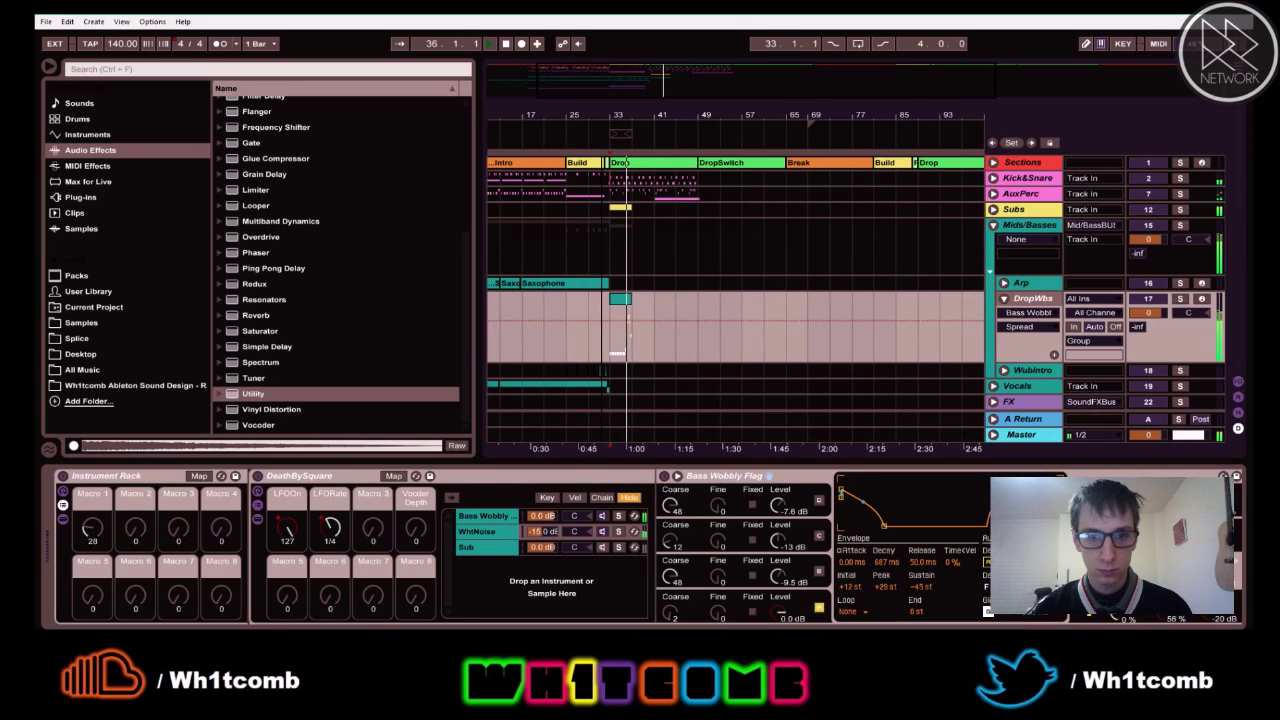
{"action": "left_click", "coordinate": [616, 300]}
{"action": "key", "text": "space"}
{"action": "key", "text": "ctrl+d"}
{"action": "left_click", "coordinate": [613, 310]}
{"action": "key", "text": "space"}
{"action": "key", "text": "plus"}
{"action": "left_click_drag", "start_coordinate": [654, 115], "coordinate": [795, 170]}
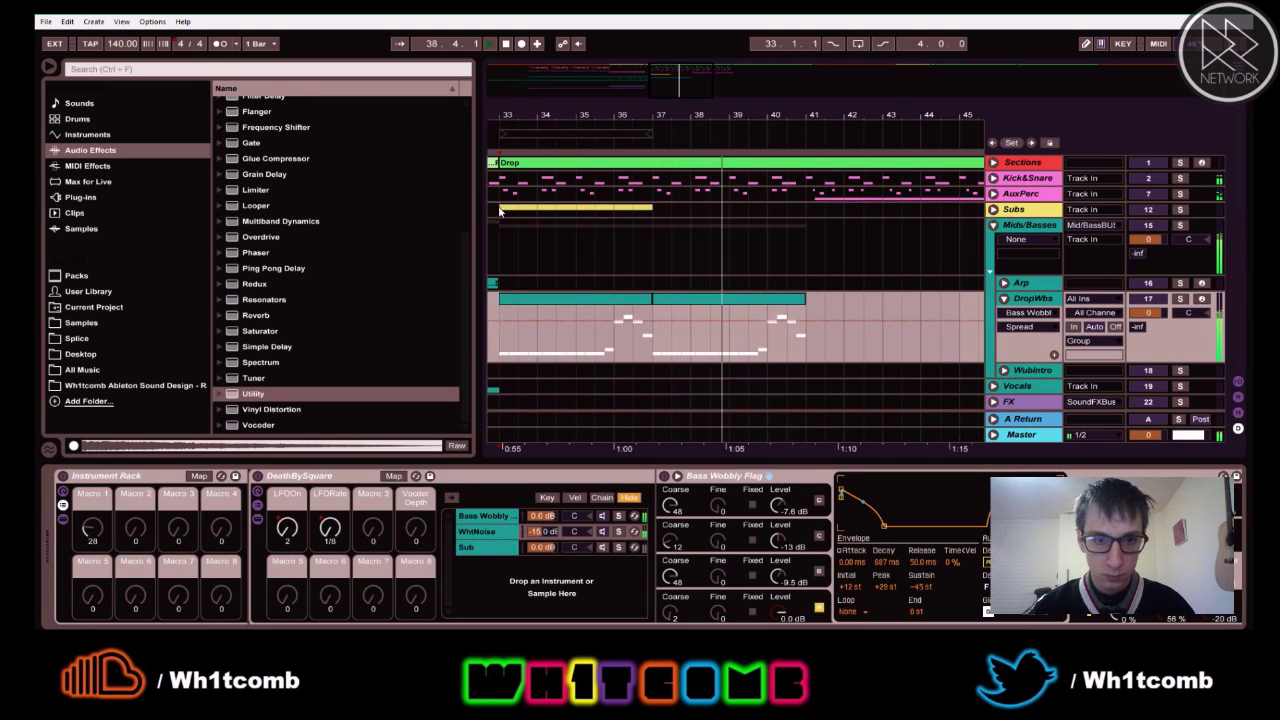
- Duplicate the Subs part from bars 33 to 37 into bars 37 to 41 while the Drop plays
{"action": "left_click", "coordinate": [648, 210]}
{"action": "key", "text": "ctrl+d"}
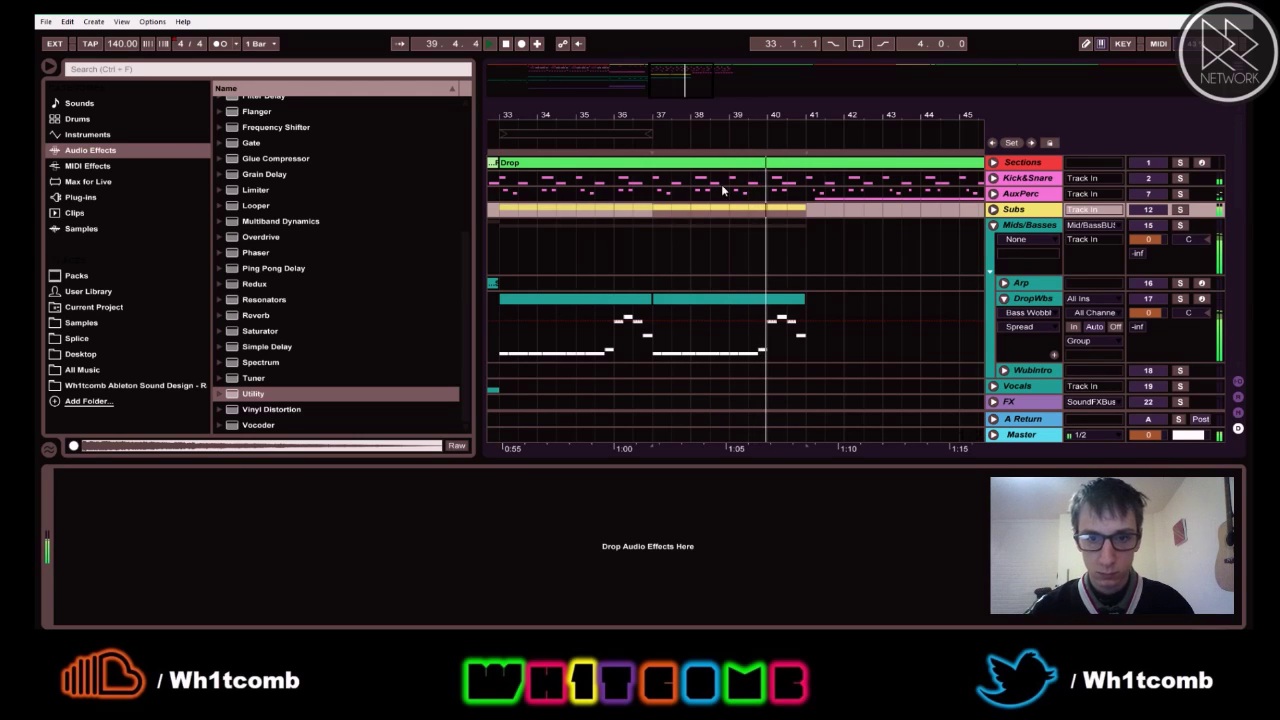
{"action": "left_click_drag", "start_coordinate": [684, 110], "coordinate": [684, 55]}
{"action": "key", "text": "space"}
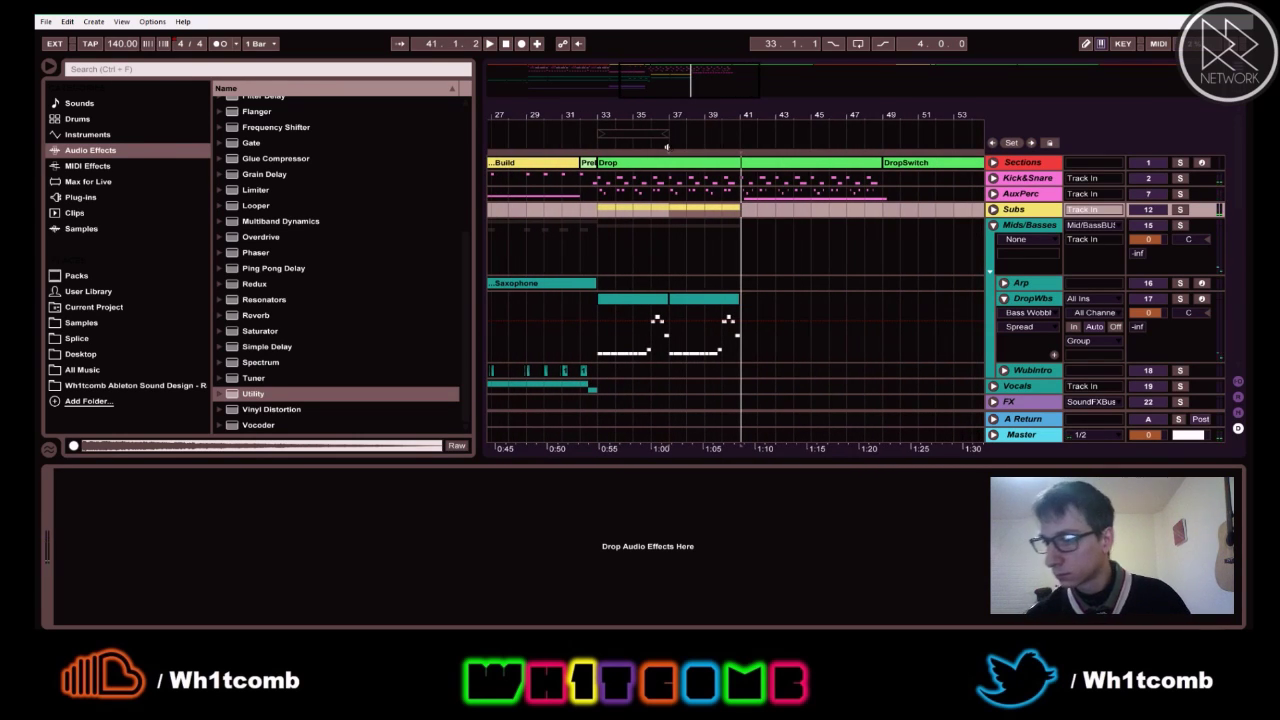
- Survey the whole arrangement and listen to the Intro from around bar 21 and from bar 9
{"action": "left_click_drag", "start_coordinate": [725, 114], "coordinate": [725, 66]}
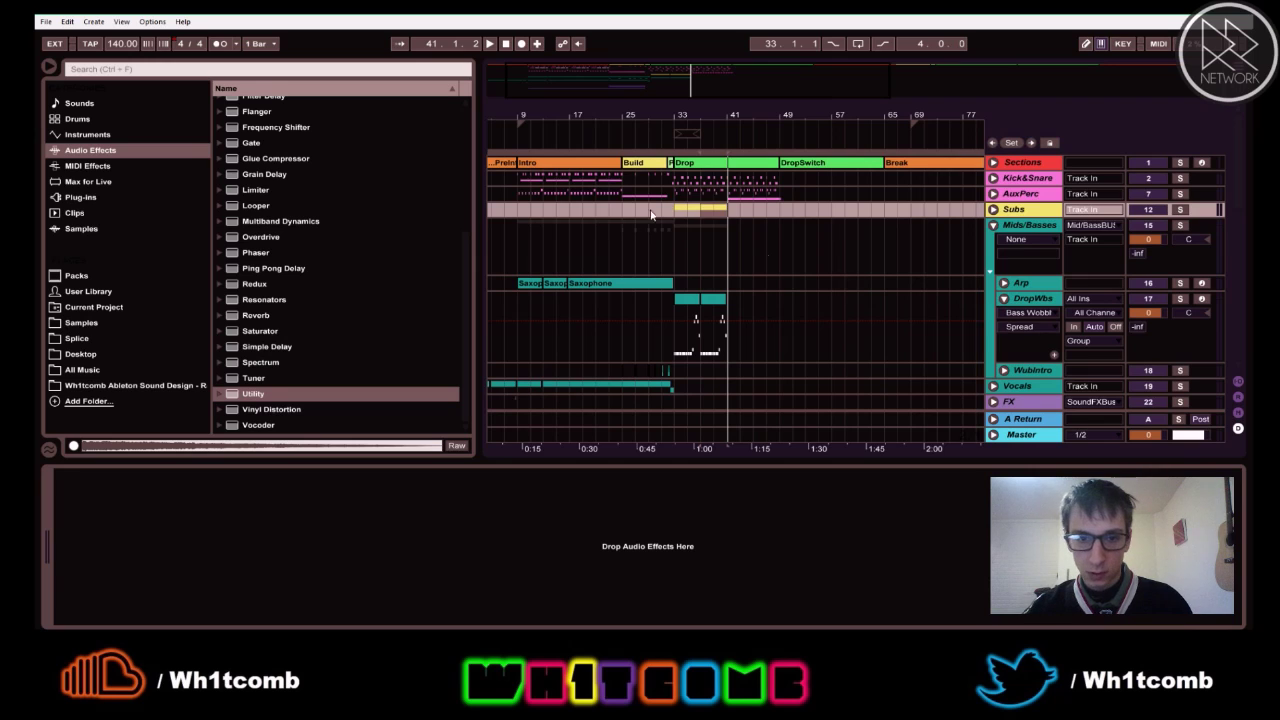
{"action": "left_click", "coordinate": [678, 222]}
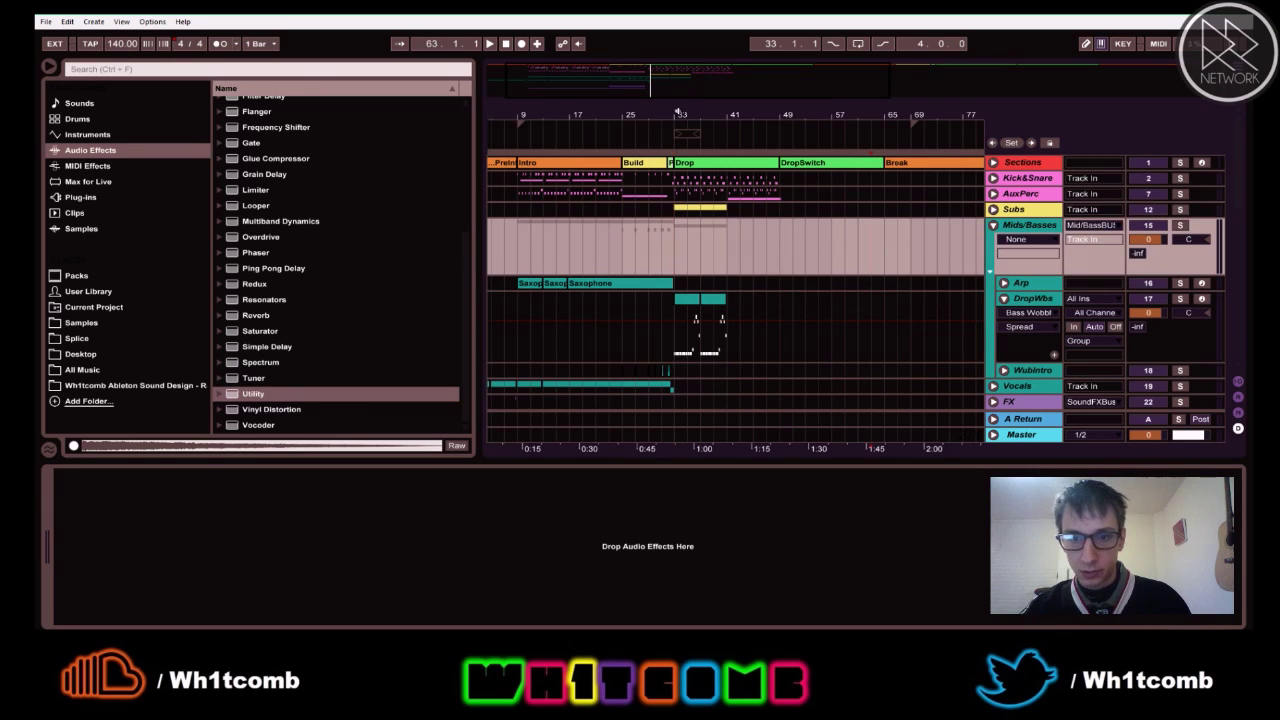
{"action": "left_click_drag", "start_coordinate": [635, 86], "coordinate": [635, 66]}
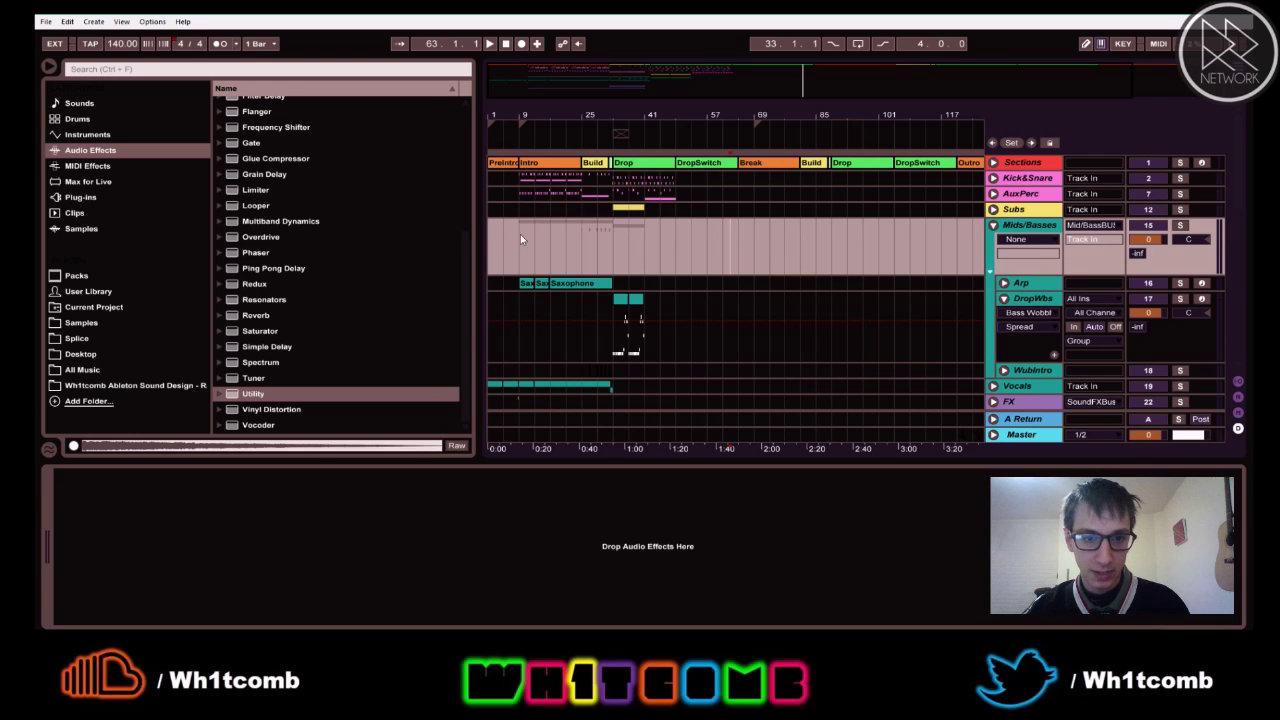
{"action": "left_click", "coordinate": [583, 240]}
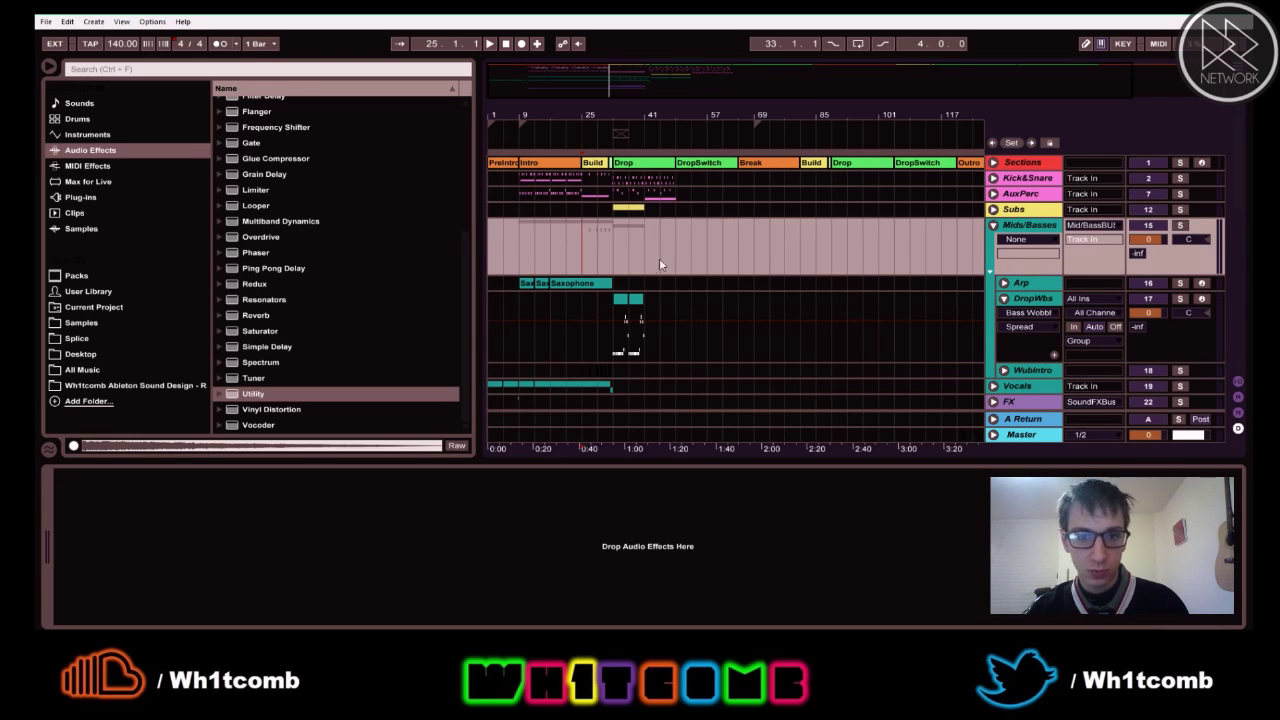
{"action": "left_click", "coordinate": [566, 252]}
{"action": "key", "text": "space"}
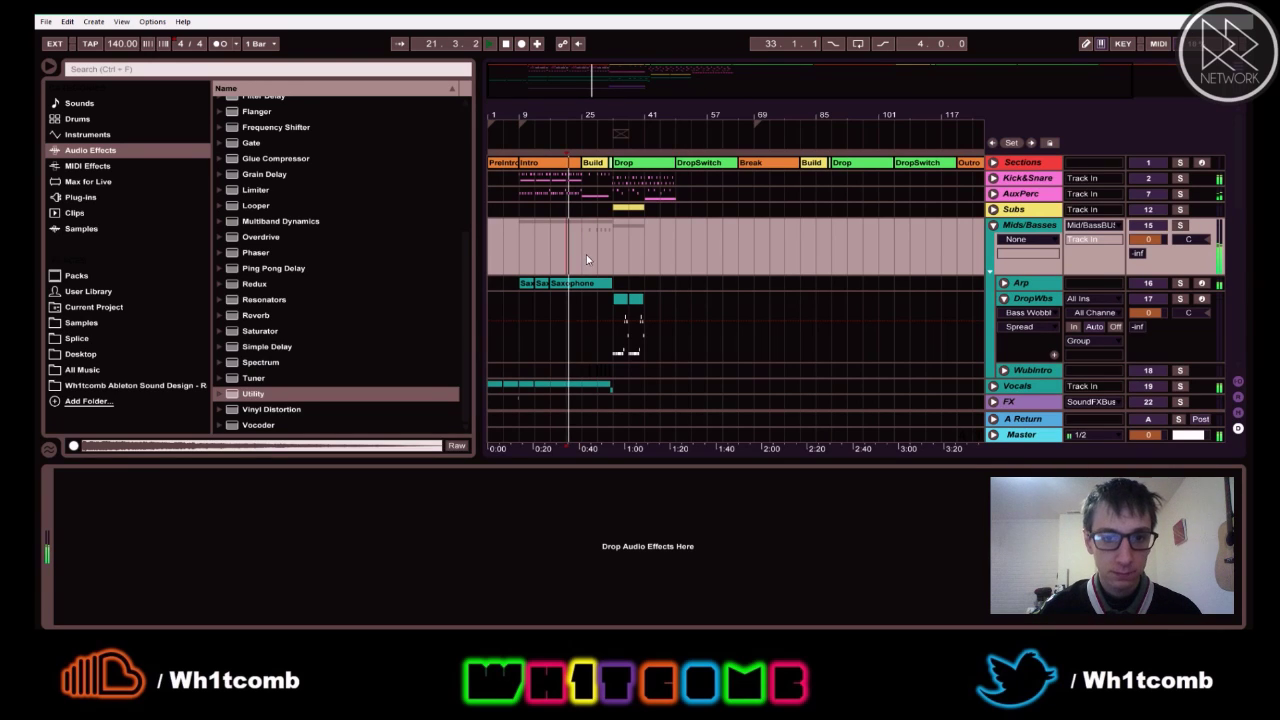
{"action": "left_click", "coordinate": [521, 254]}
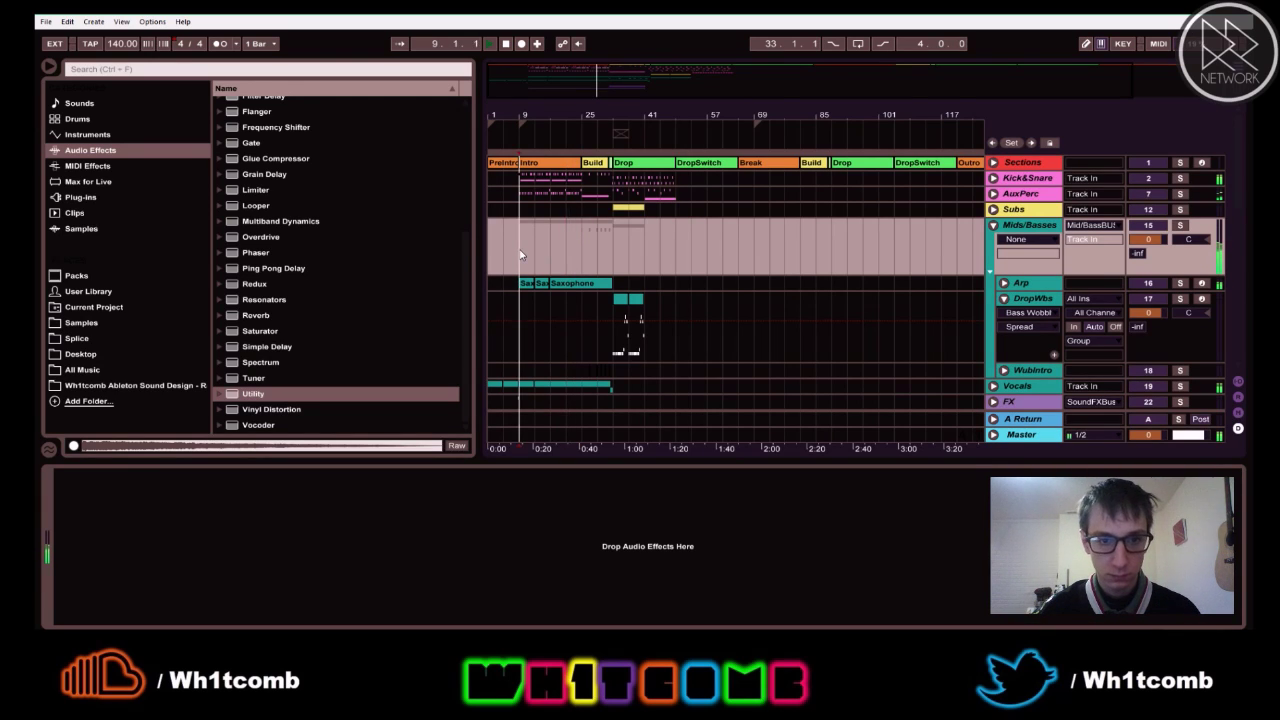
{"action": "key", "text": "space"}
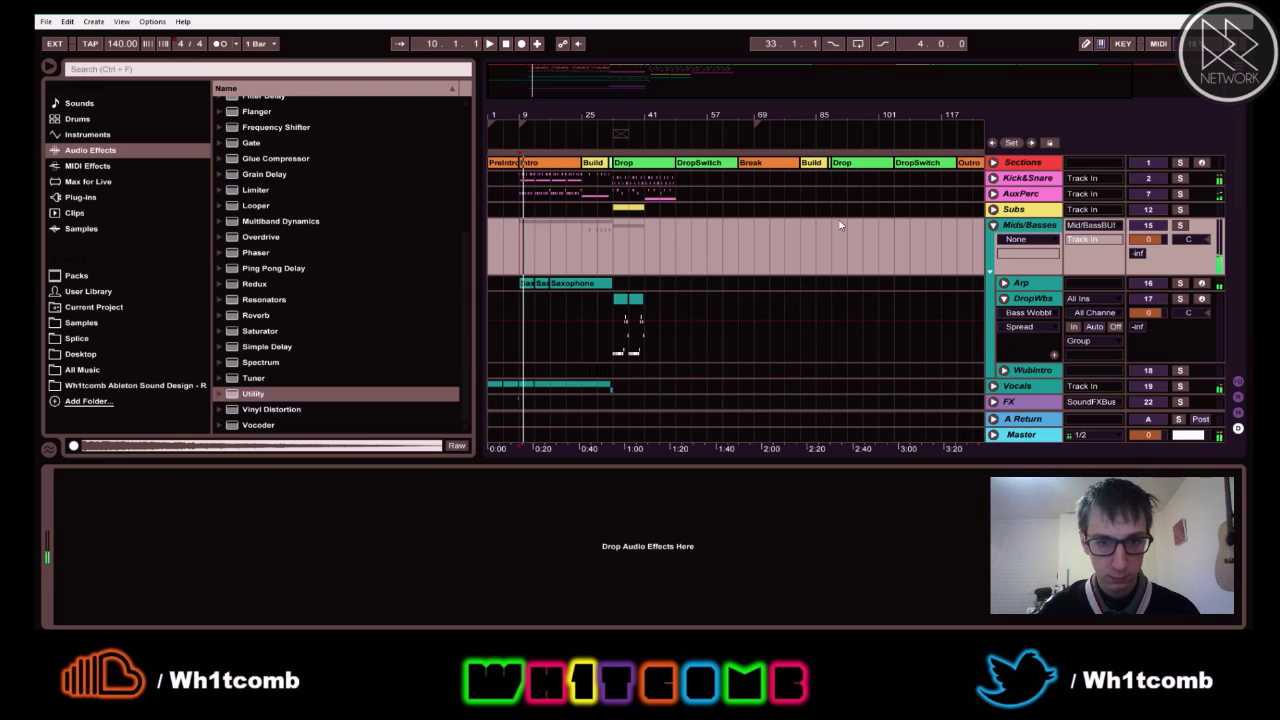
- Collapse the Mids/Basses group and expand the Vocals group
{"action": "left_click", "coordinate": [740, 244]}
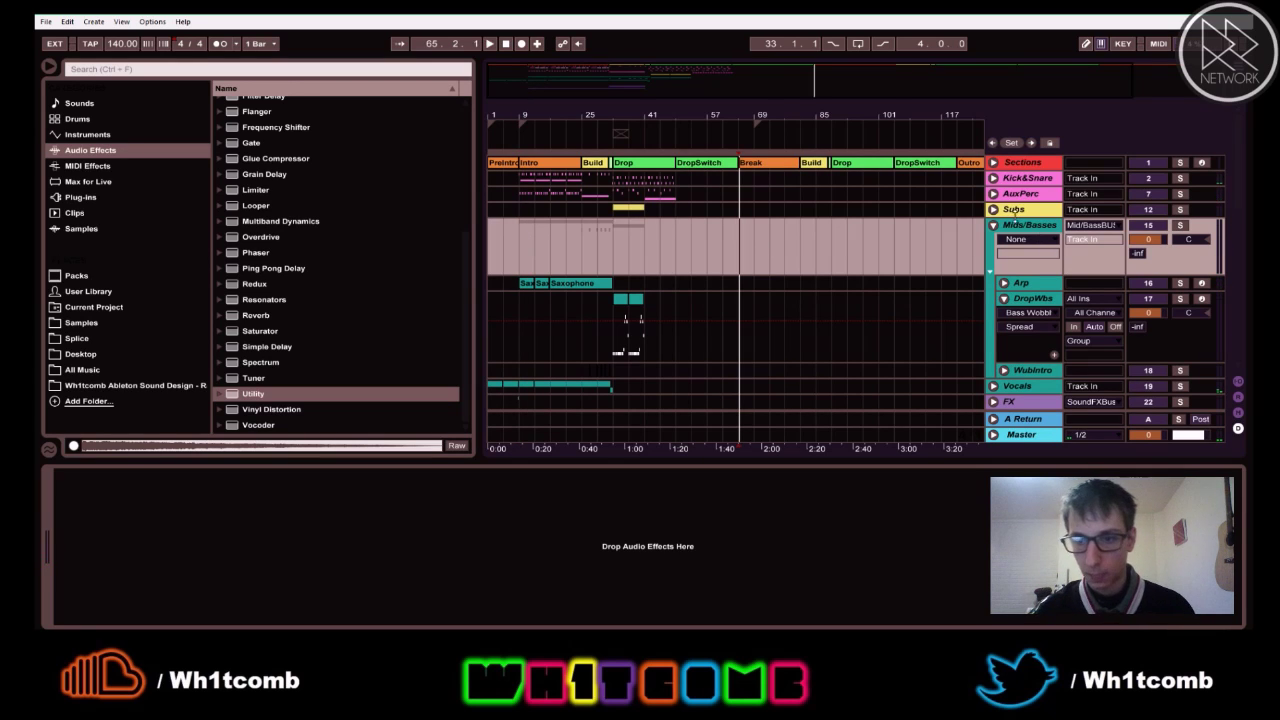
{"action": "left_click", "coordinate": [993, 229]}
{"action": "scroll", "coordinate": [993, 271], "scroll_direction": "down", "scroll_amount": 1}
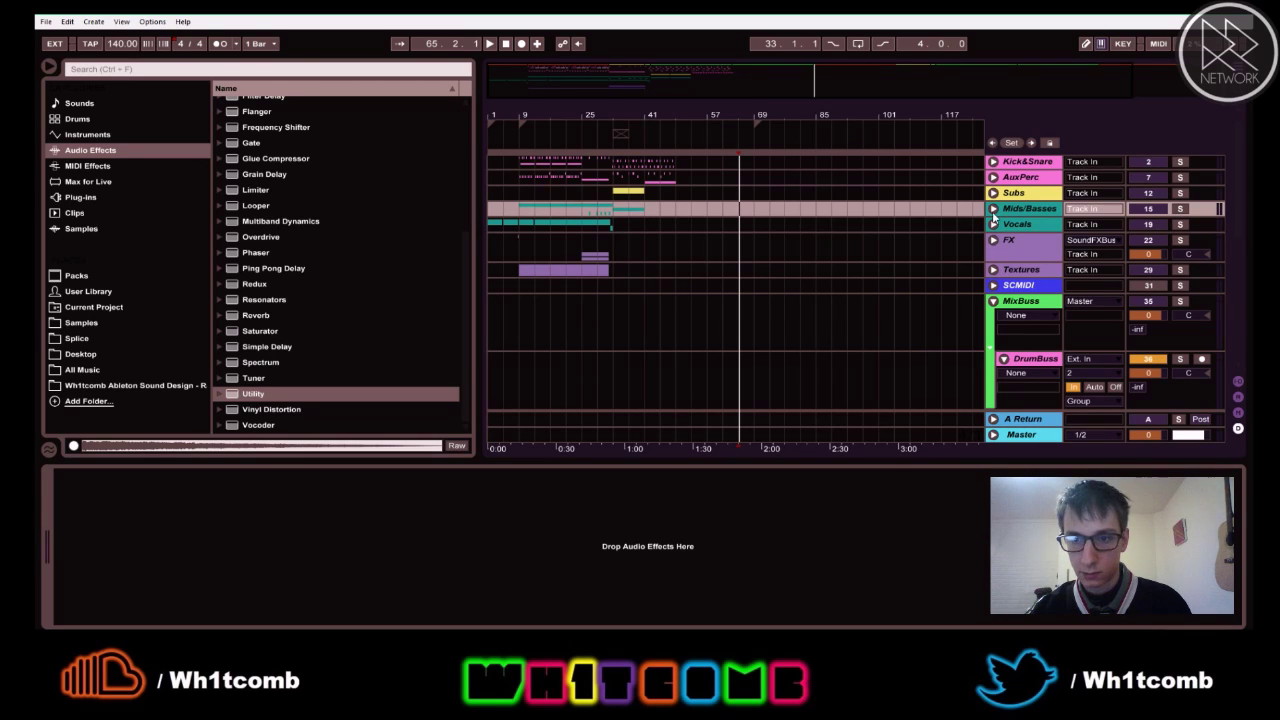
{"action": "left_click", "coordinate": [993, 224]}
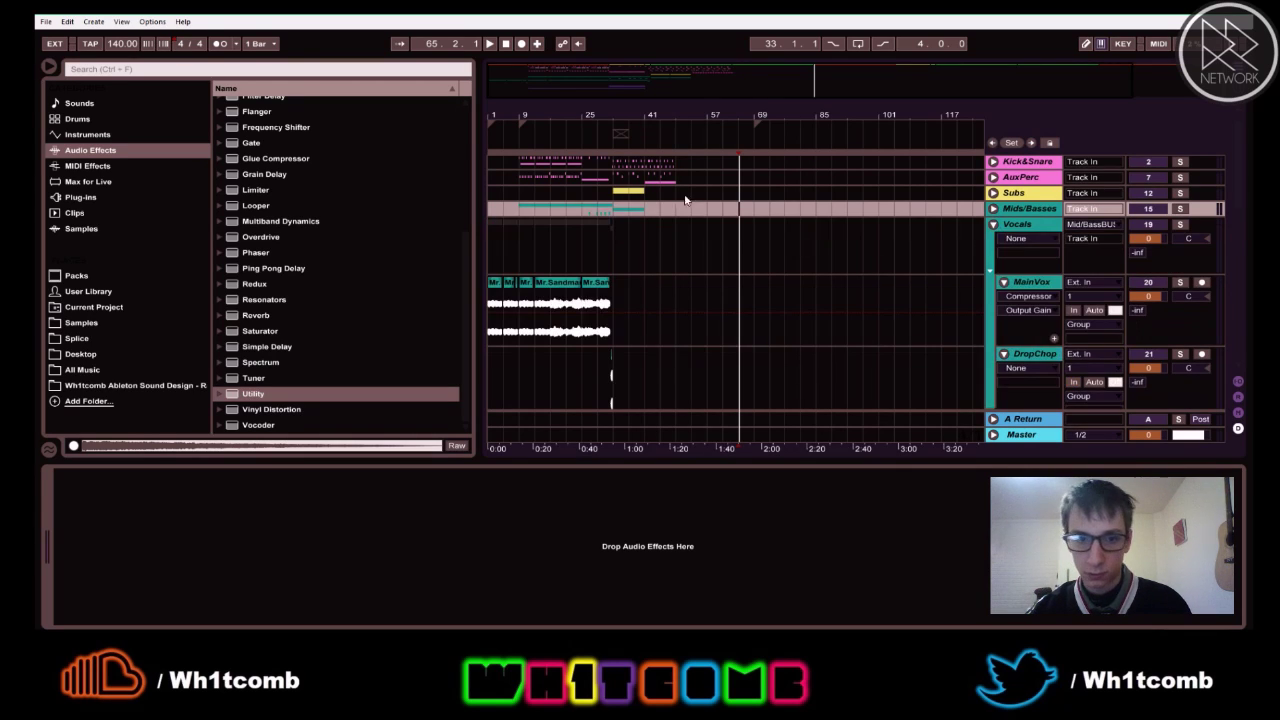
- Copy the four-bar MainVox clip at bar 9 to the start of the Break at bar 65
{"action": "left_click", "coordinate": [521, 303]}
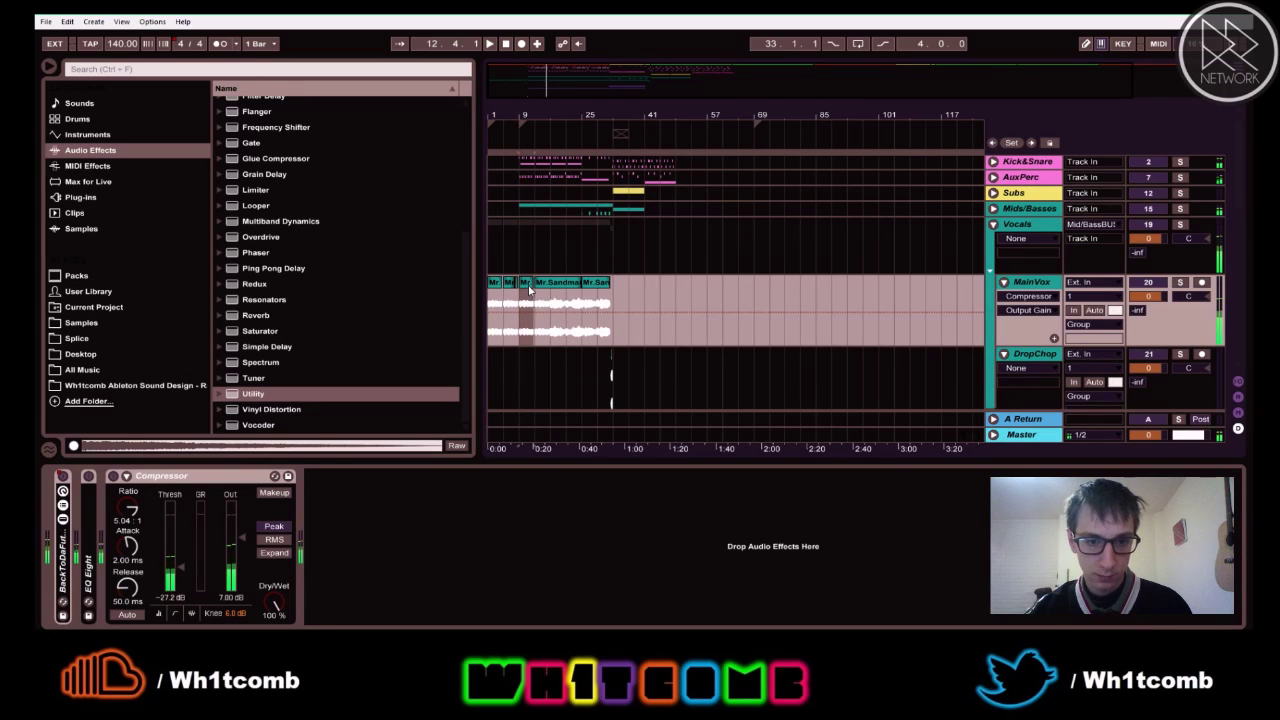
{"action": "scroll", "coordinate": [751, 293], "scroll_direction": "up", "scroll_amount": 1}
{"action": "left_click", "coordinate": [737, 312]}
{"action": "key", "text": "ctrl+v"}
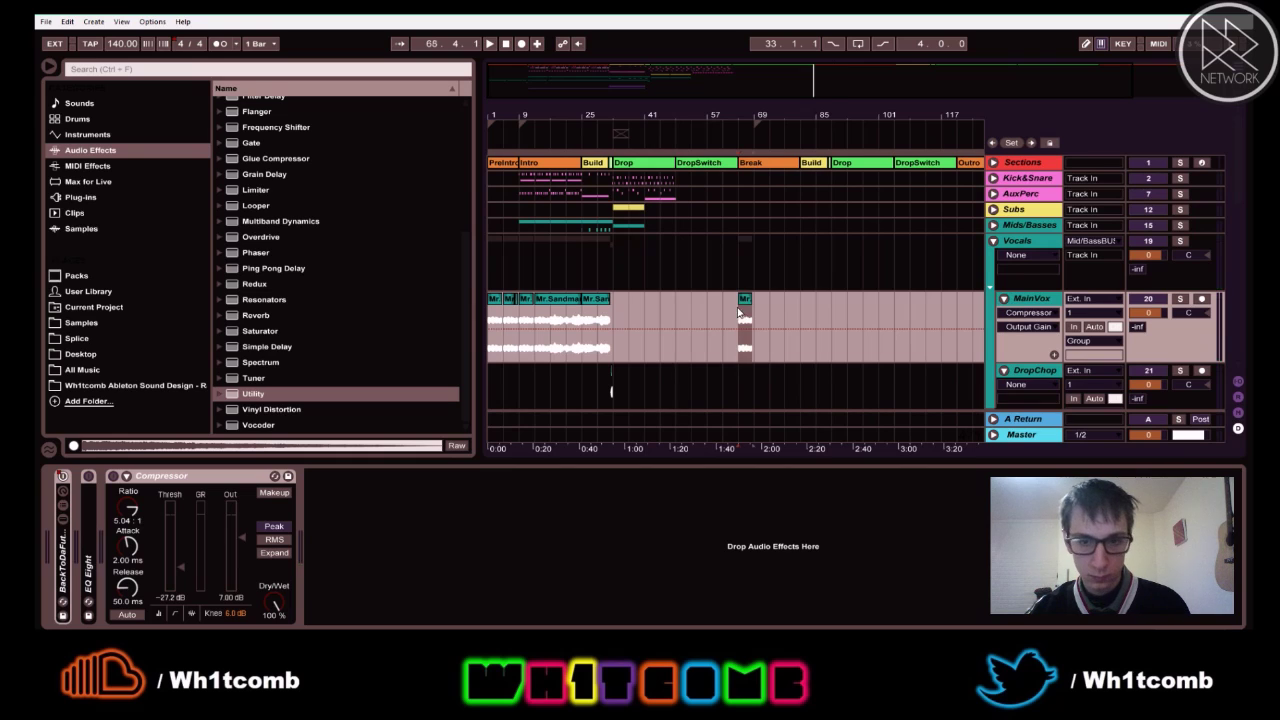
- Trim the MainVox clip at bar 65 to about its first half bar and play it back
{"action": "key", "text": "space"}
{"action": "left_click_drag", "start_coordinate": [758, 116], "coordinate": [754, 137]}
{"action": "key", "text": "space"}
{"action": "key", "text": "space"}
{"action": "key", "text": "space"}
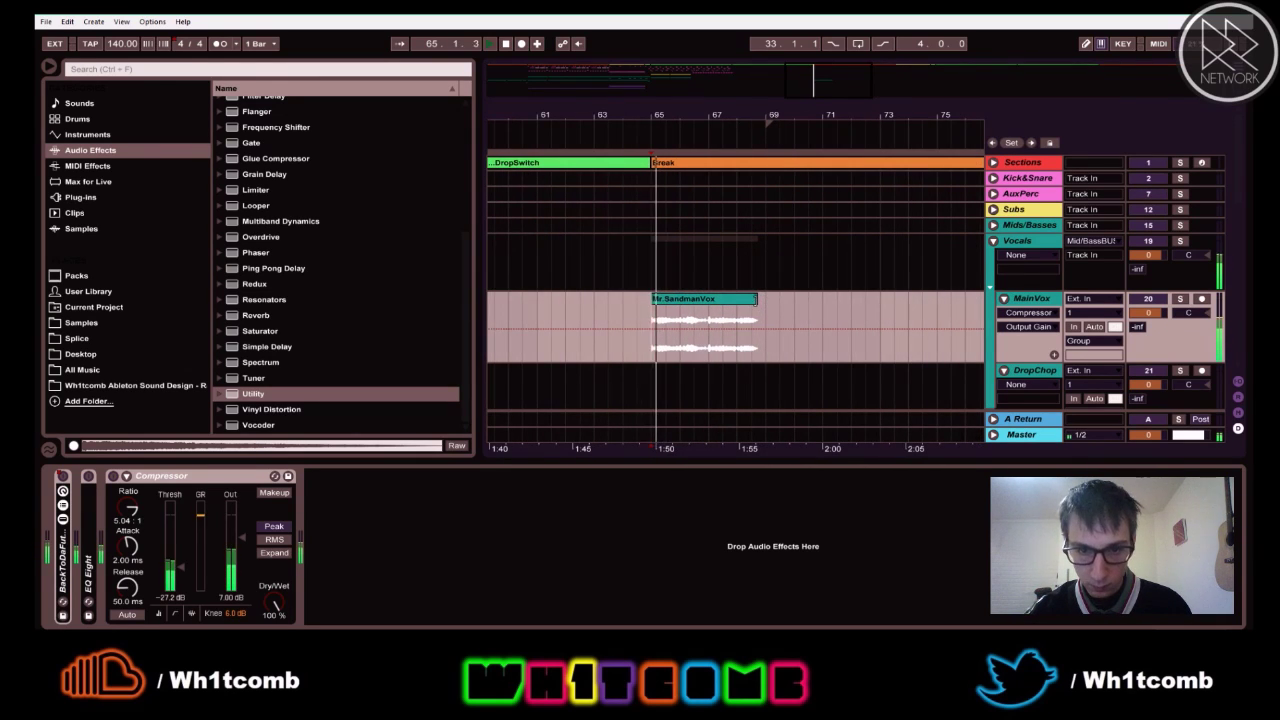
{"action": "left_click_drag", "start_coordinate": [756, 299], "coordinate": [665, 299]}
{"action": "key", "text": "space"}
{"action": "key", "text": "space"}
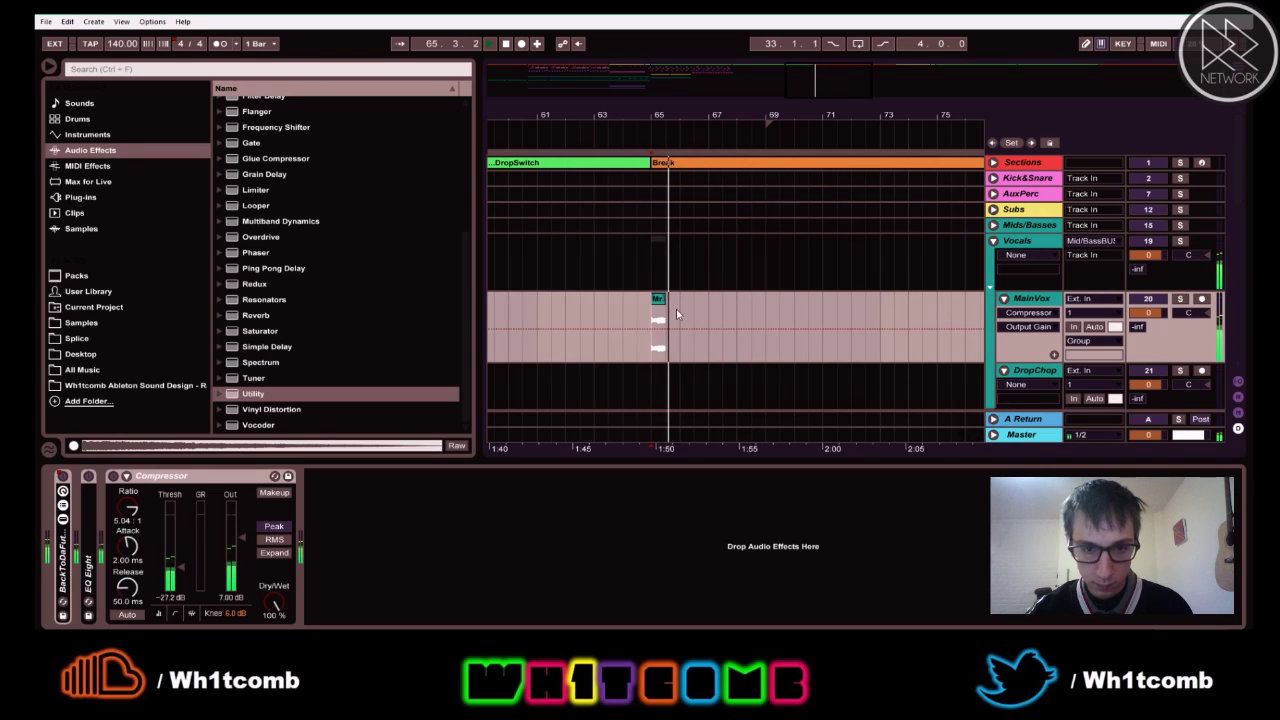
{"action": "key", "text": "space"}
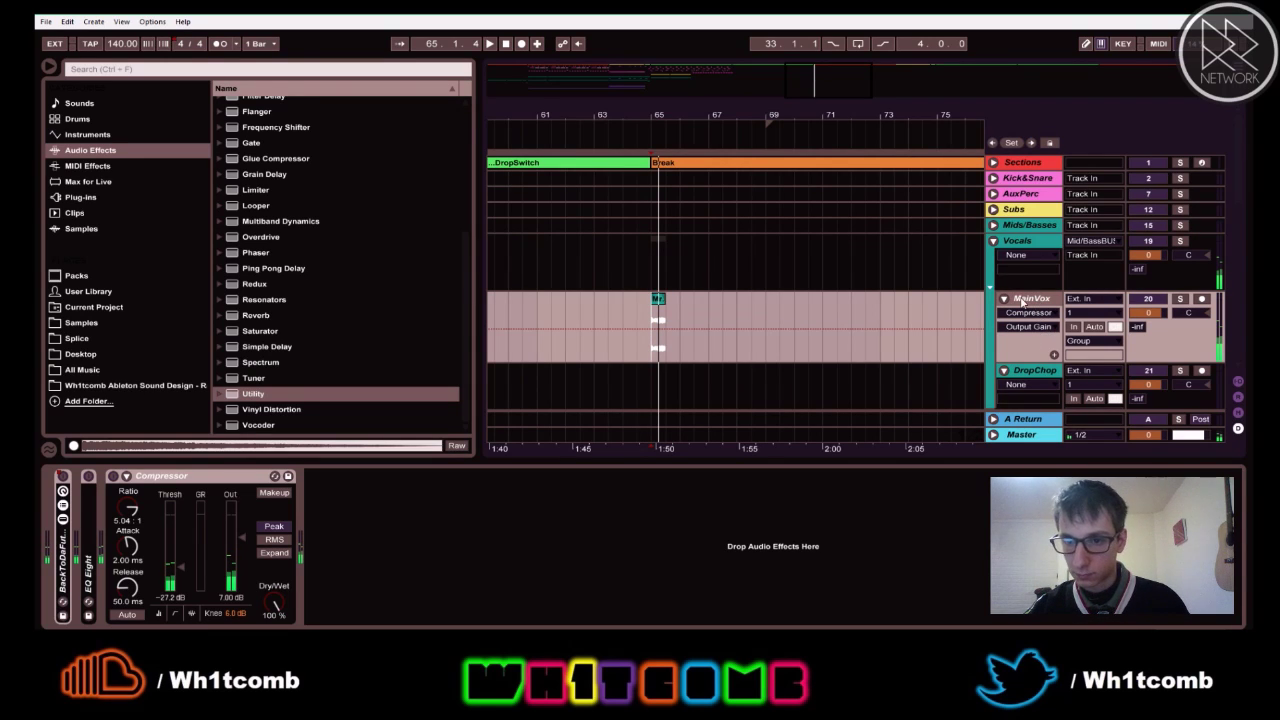
- Duplicate the MainVox track and delete the short clip at bar 65 from the original track
{"action": "key", "text": "ctrl+d"}
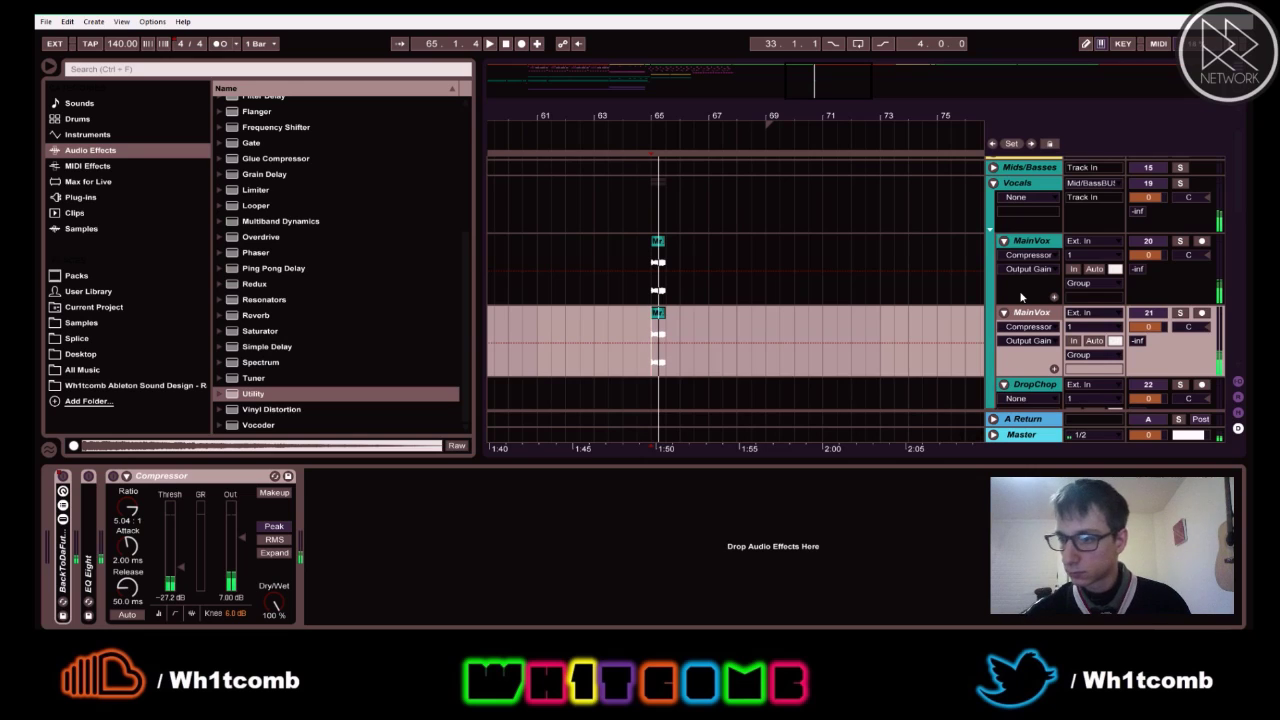
{"action": "scroll", "coordinate": [1038, 277], "scroll_direction": "up", "scroll_amount": 2}
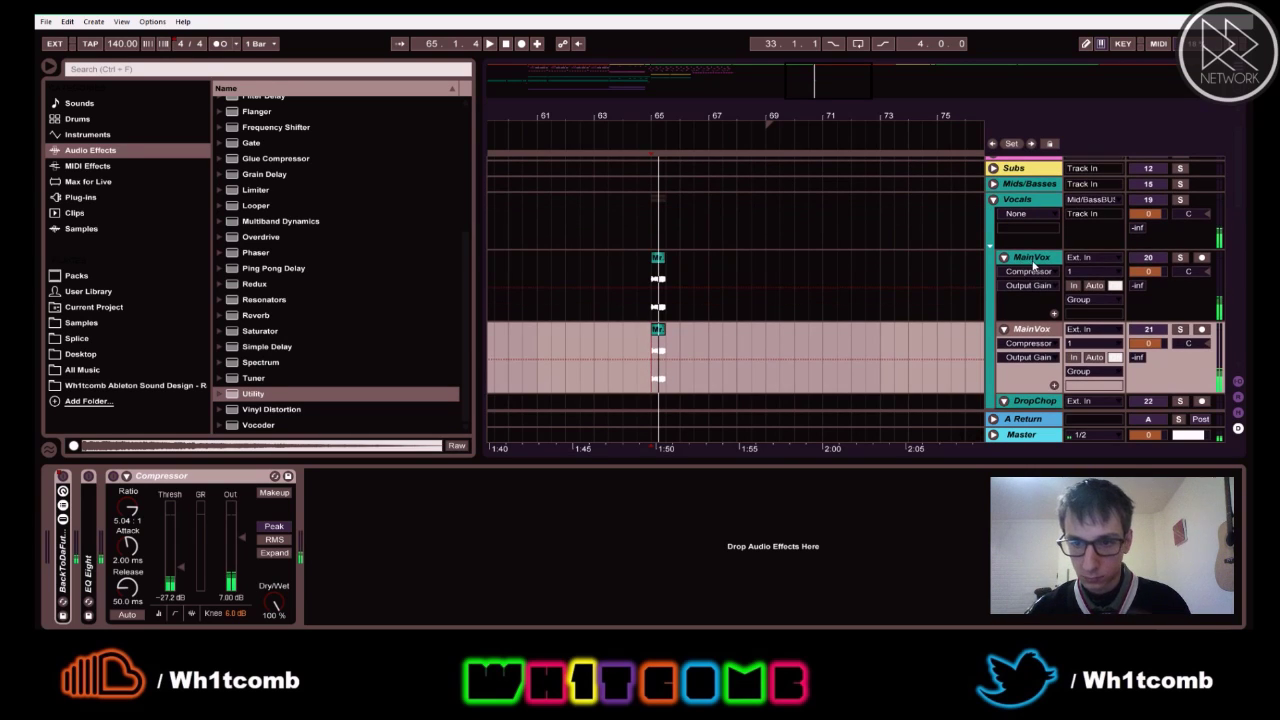
{"action": "left_click", "coordinate": [1034, 265]}
{"action": "left_click", "coordinate": [659, 259]}
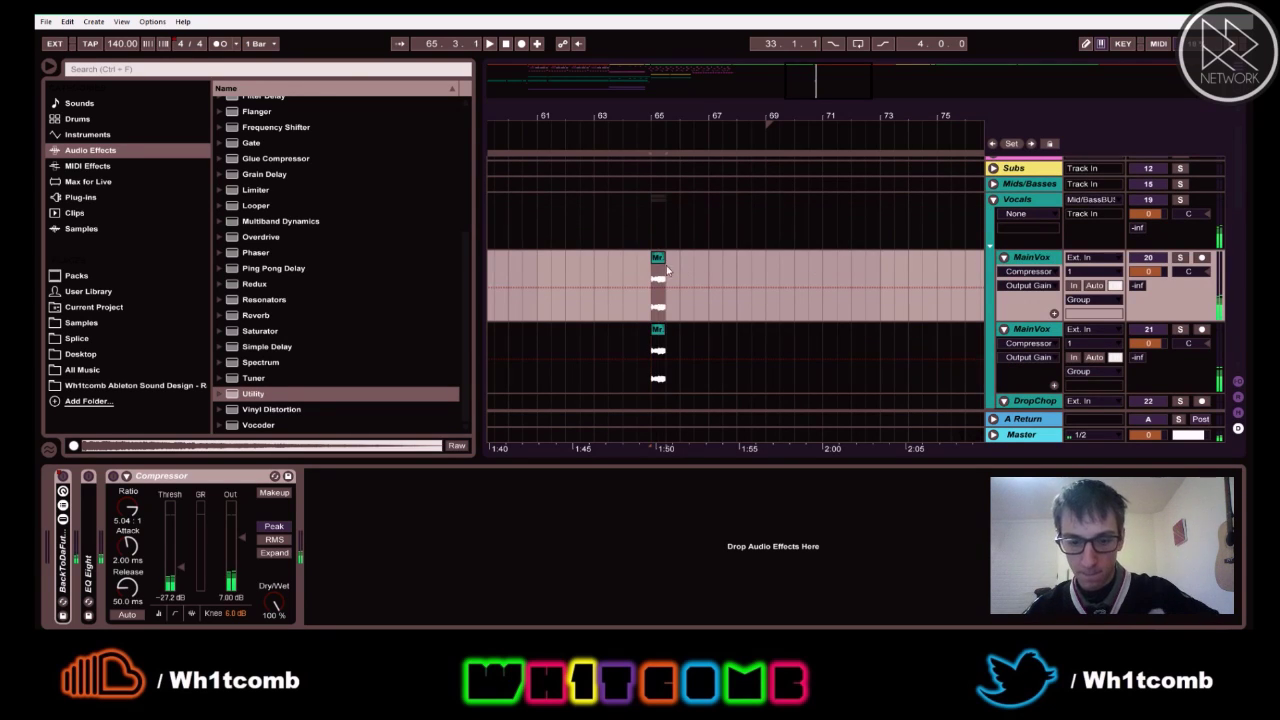
- Rename the duplicated vocal track as BreakVox
{"action": "left_click", "coordinate": [1024, 333]}
{"action": "key", "text": "ctrl+r"}
{"action": "type", "text": "B"}
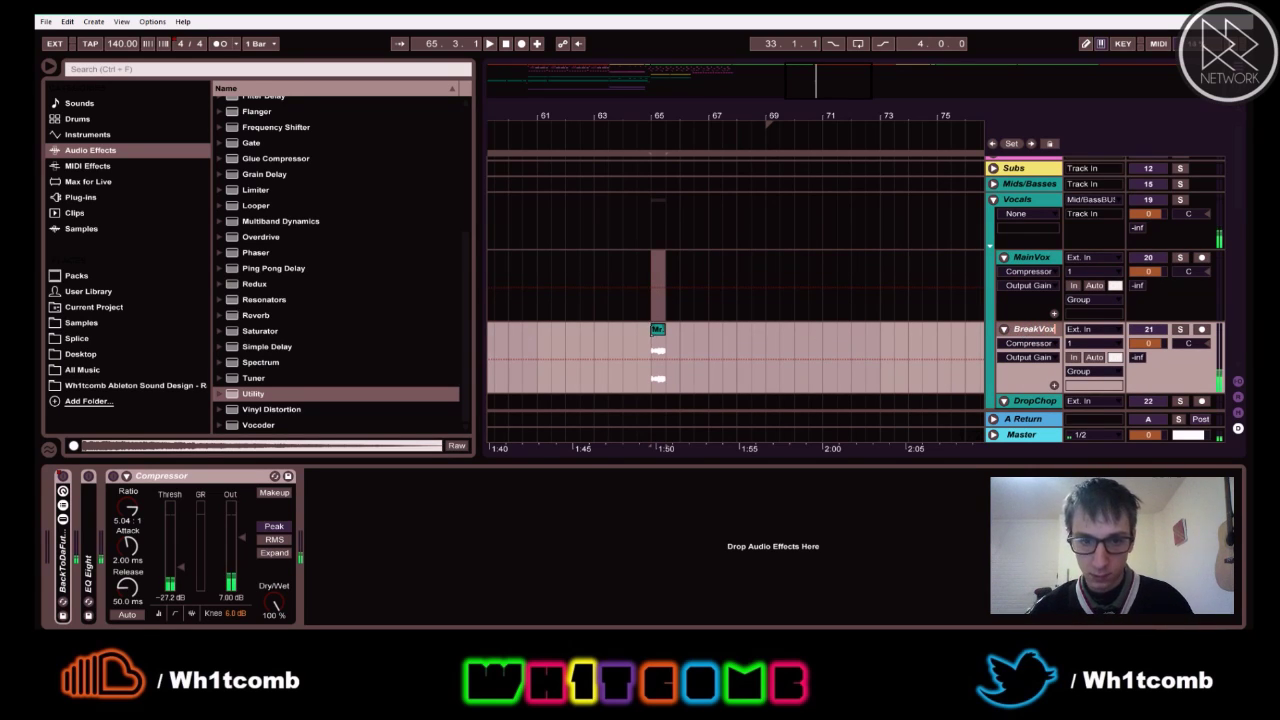
- Listen to the short BreakVox clip at bar 65 and inspect the BackToDaFuture rack on that track
{"action": "left_click", "coordinate": [657, 332]}
{"action": "key", "text": "space"}
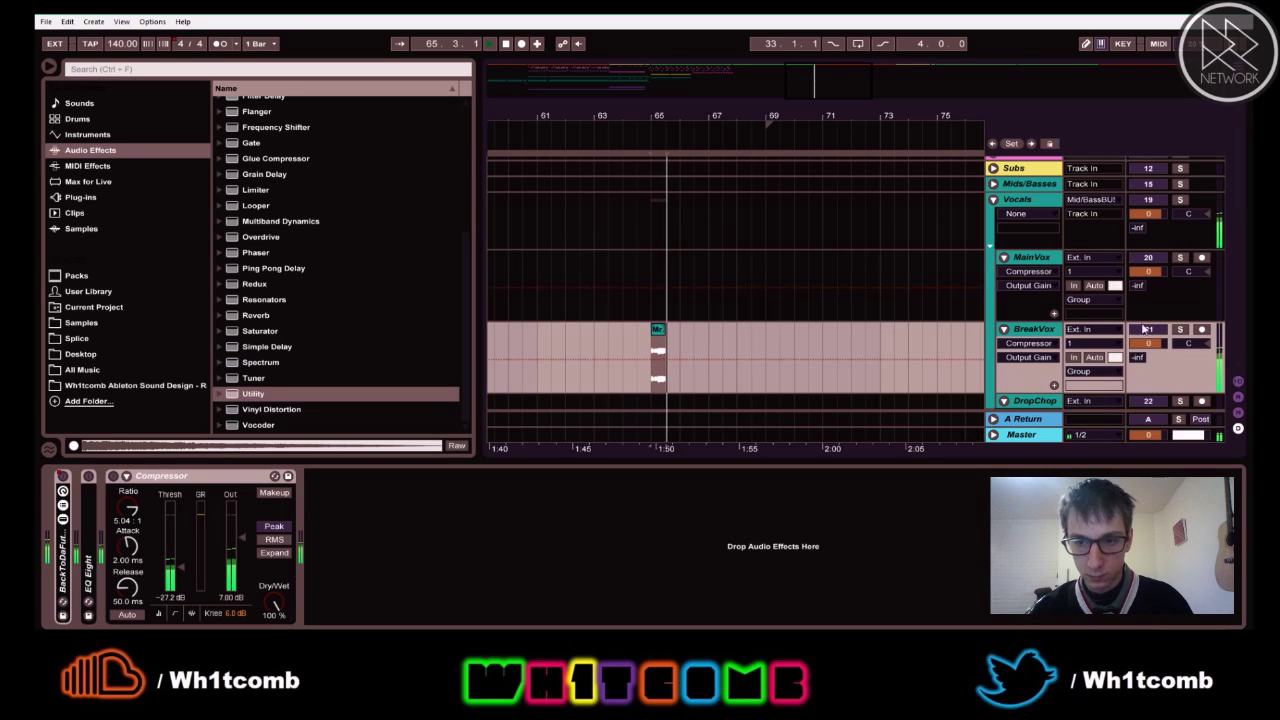
{"action": "left_click", "coordinate": [1024, 331]}
{"action": "key", "text": "space"}
{"action": "key", "text": "space"}
{"action": "key", "text": "space"}
{"action": "left_click_drag", "start_coordinate": [791, 114], "coordinate": [790, 82]}
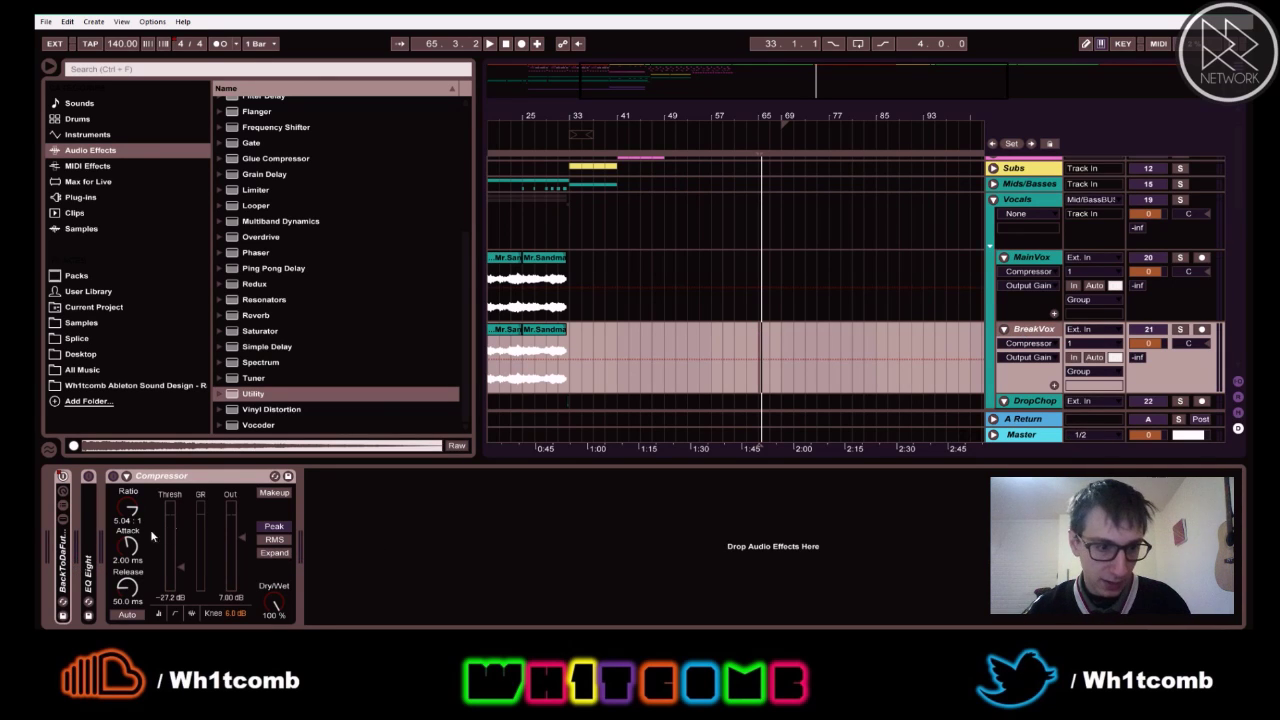
{"action": "left_click_drag", "start_coordinate": [590, 115], "coordinate": [591, 95]}
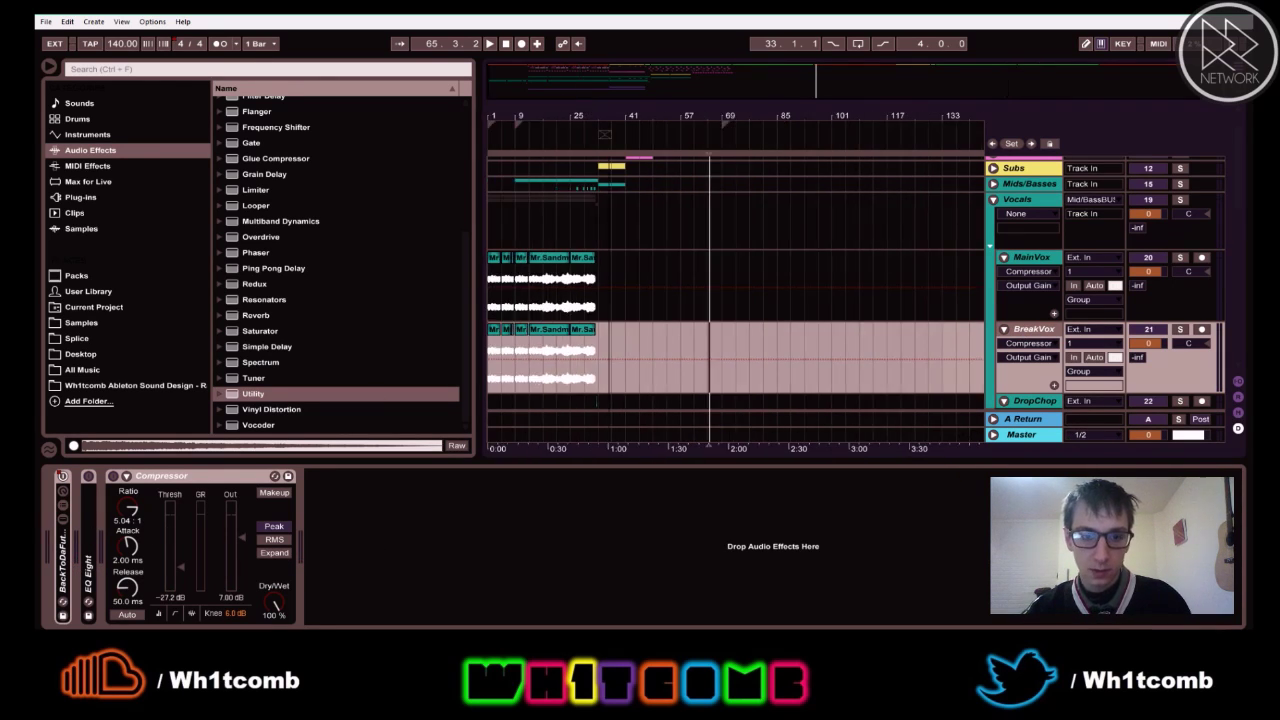
{"action": "double_click", "coordinate": [61, 568]}
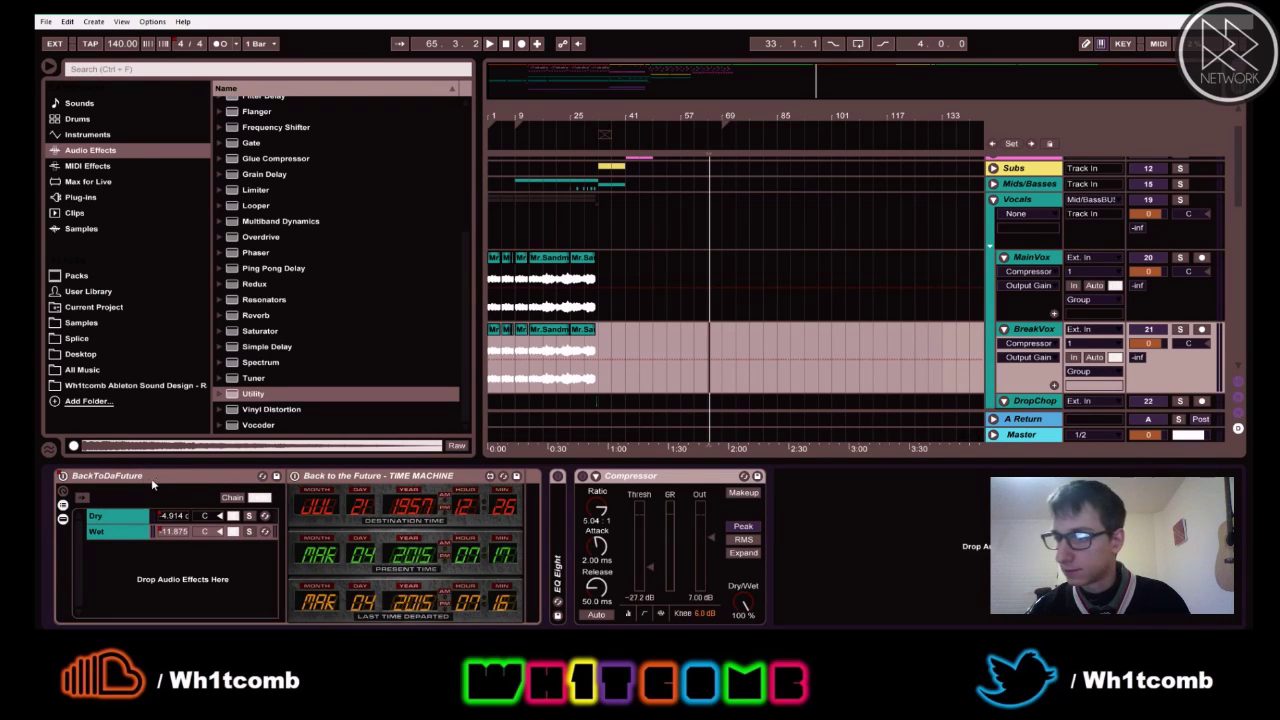
{"action": "double_click", "coordinate": [156, 476]}
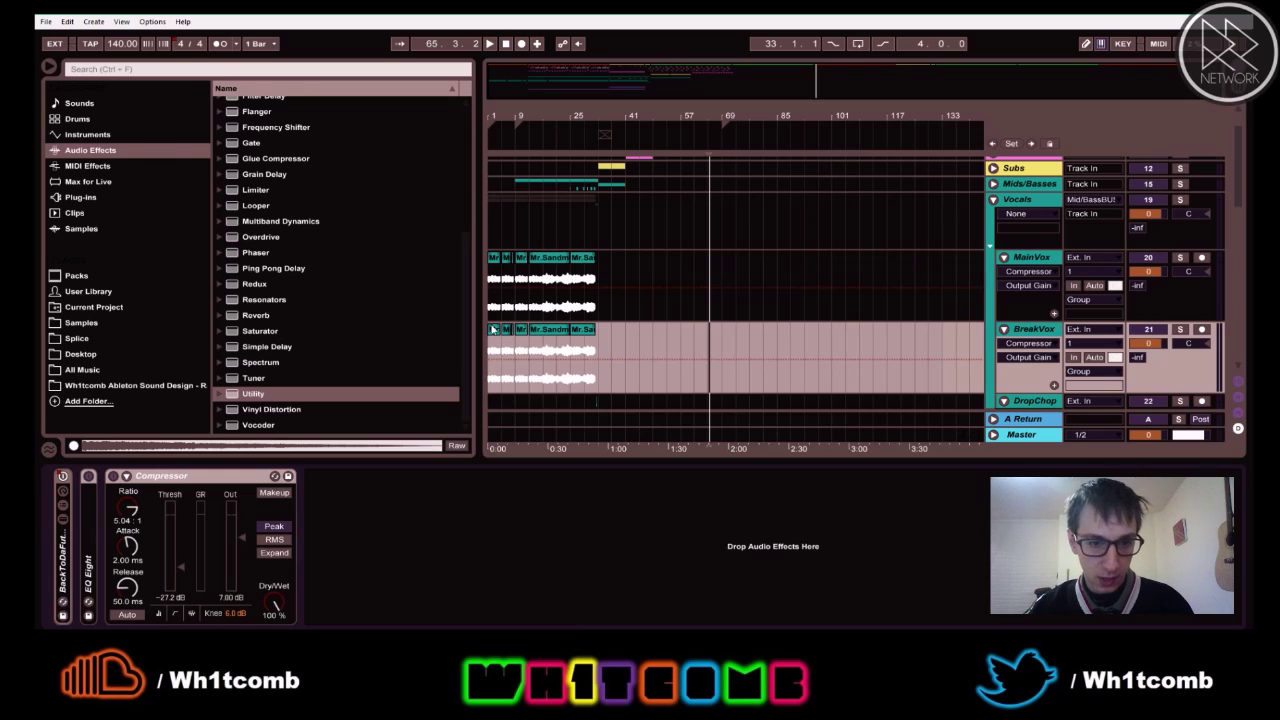
- Delete all the copied vocal clips before bar 33 from the BreakVox track
{"action": "left_click", "coordinate": [492, 330]}
{"action": "key", "text": "space"}
{"action": "left_click", "coordinate": [590, 332], "text": "shift"}
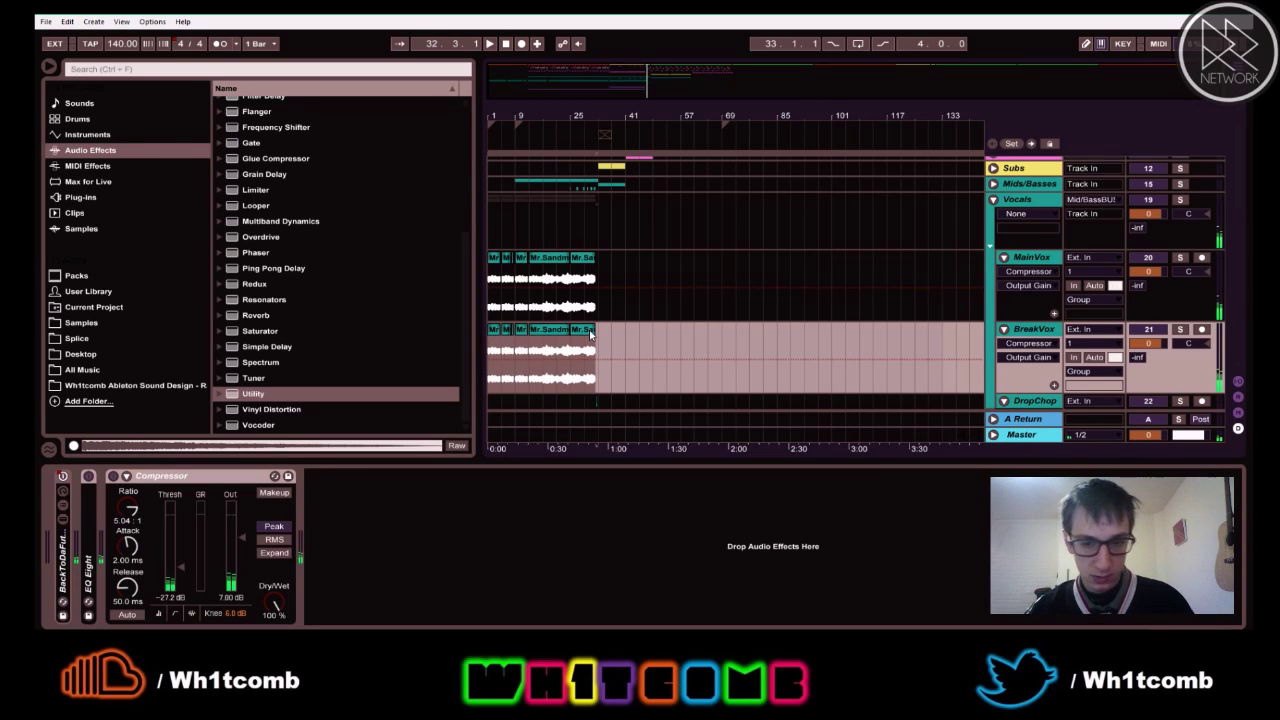
{"action": "key", "text": "Delete"}
- Solo the MainVox track and record it from the song's start onto BreakVox using Resampling as the input
{"action": "left_click", "coordinate": [1181, 258]}
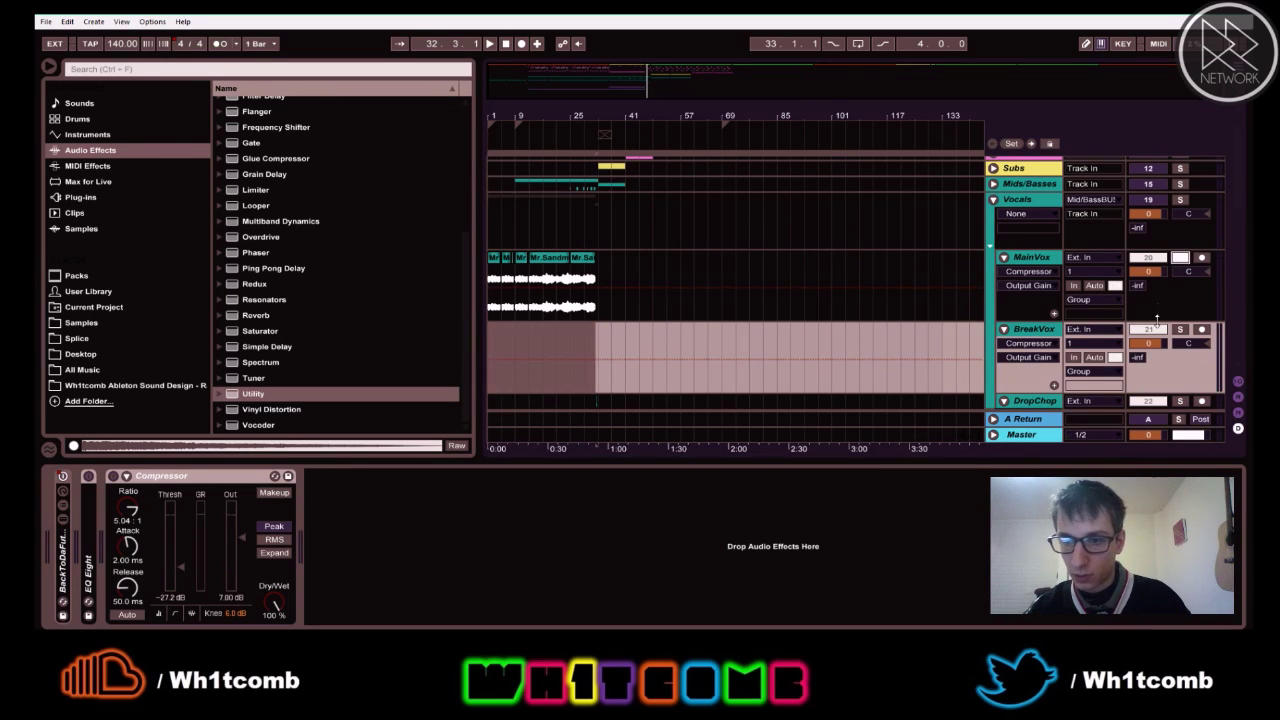
{"action": "left_click", "coordinate": [1106, 331]}
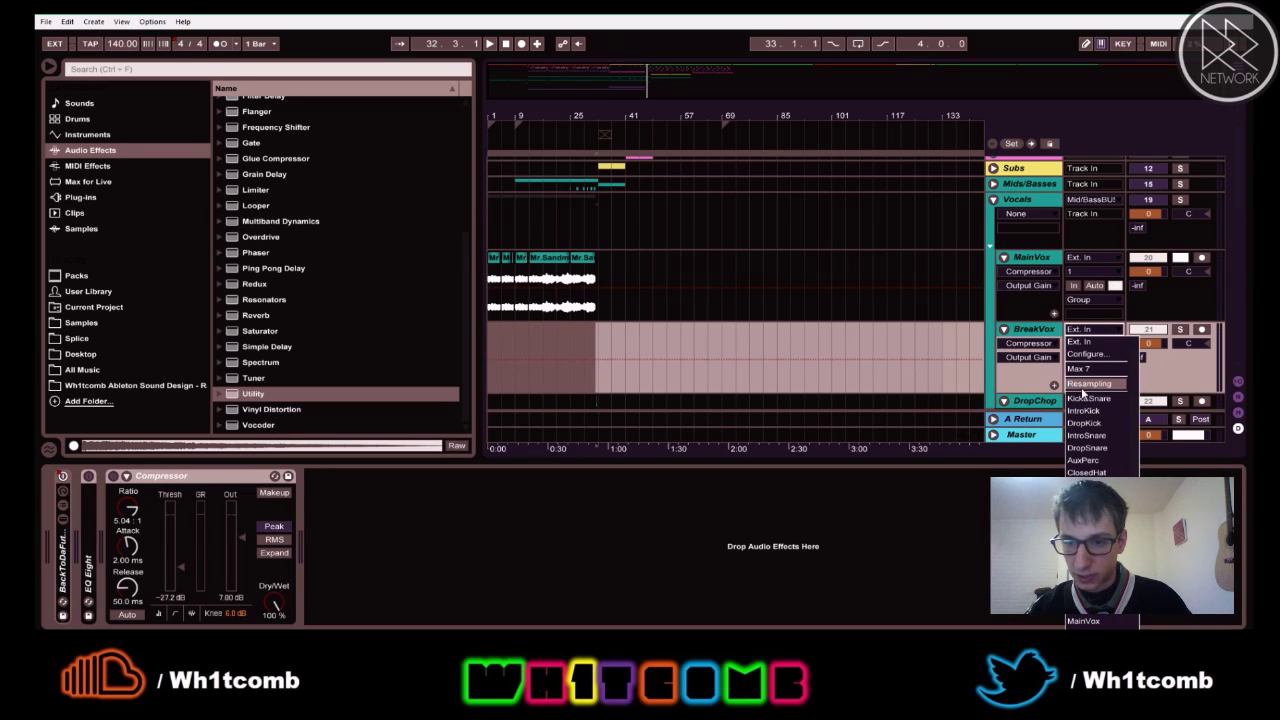
{"action": "left_click", "coordinate": [1088, 383]}
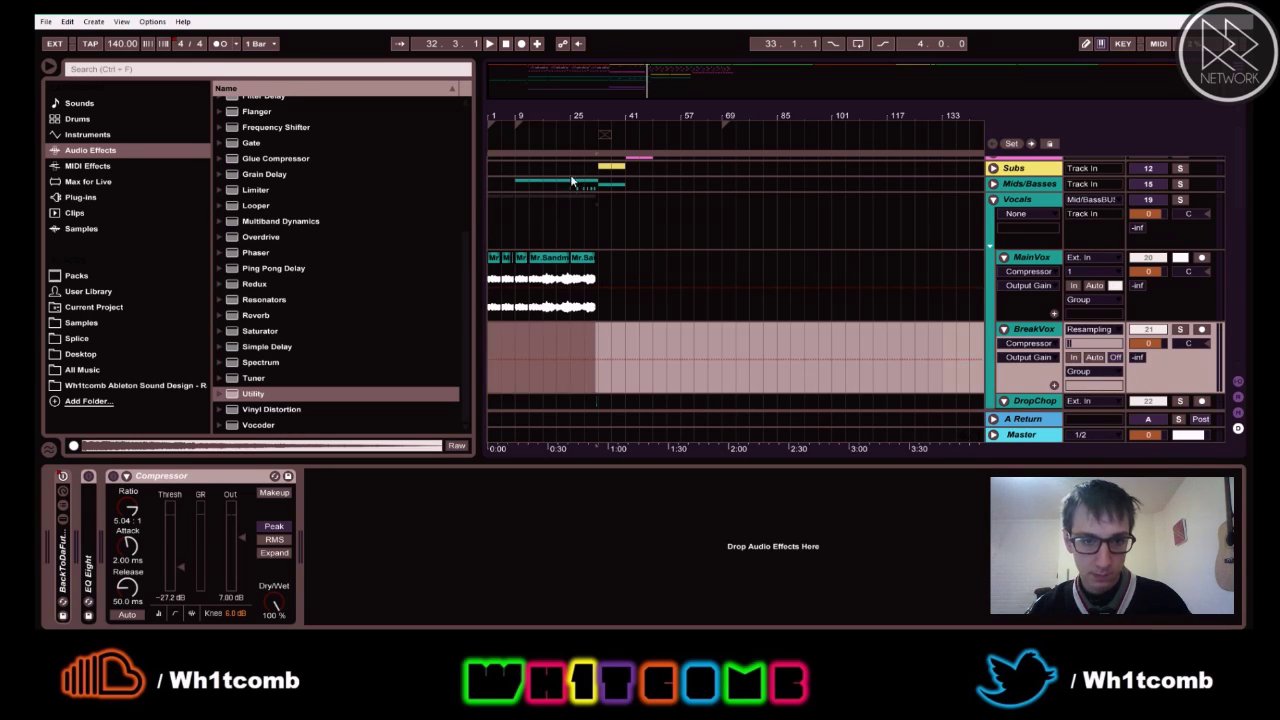
{"action": "left_click_drag", "start_coordinate": [606, 111], "coordinate": [605, 118]}
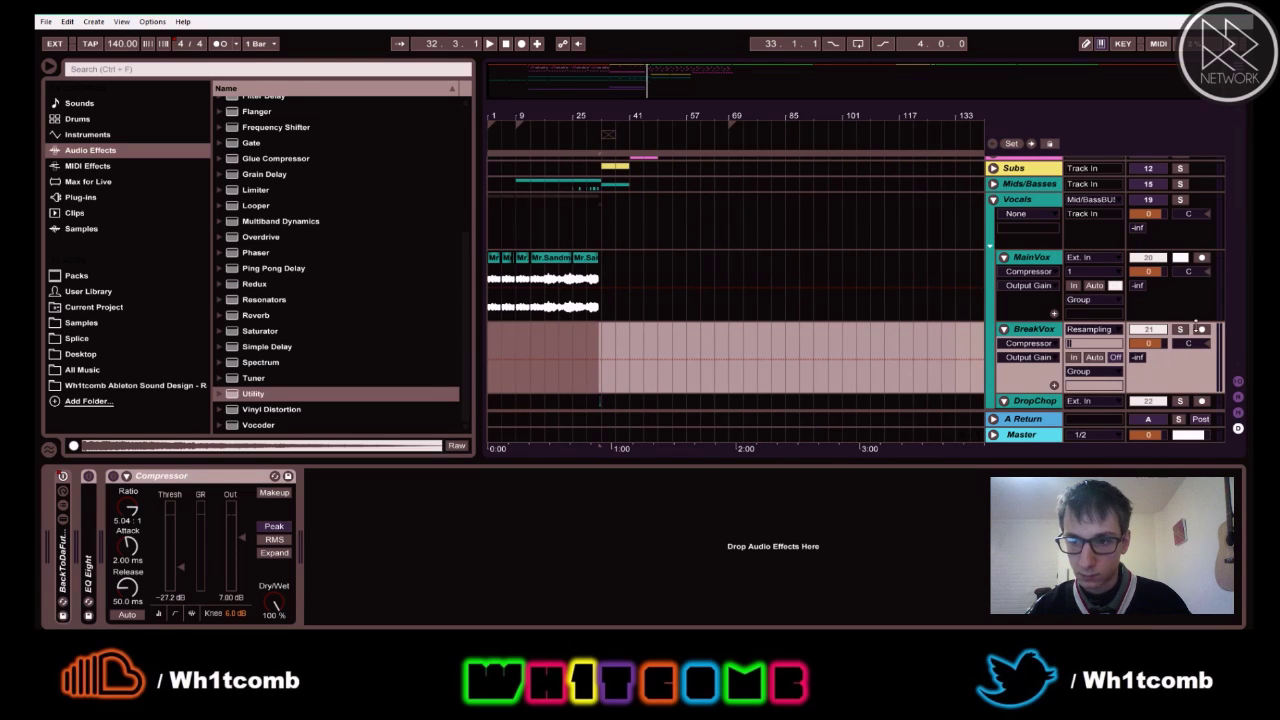
{"action": "left_click", "coordinate": [1202, 330]}
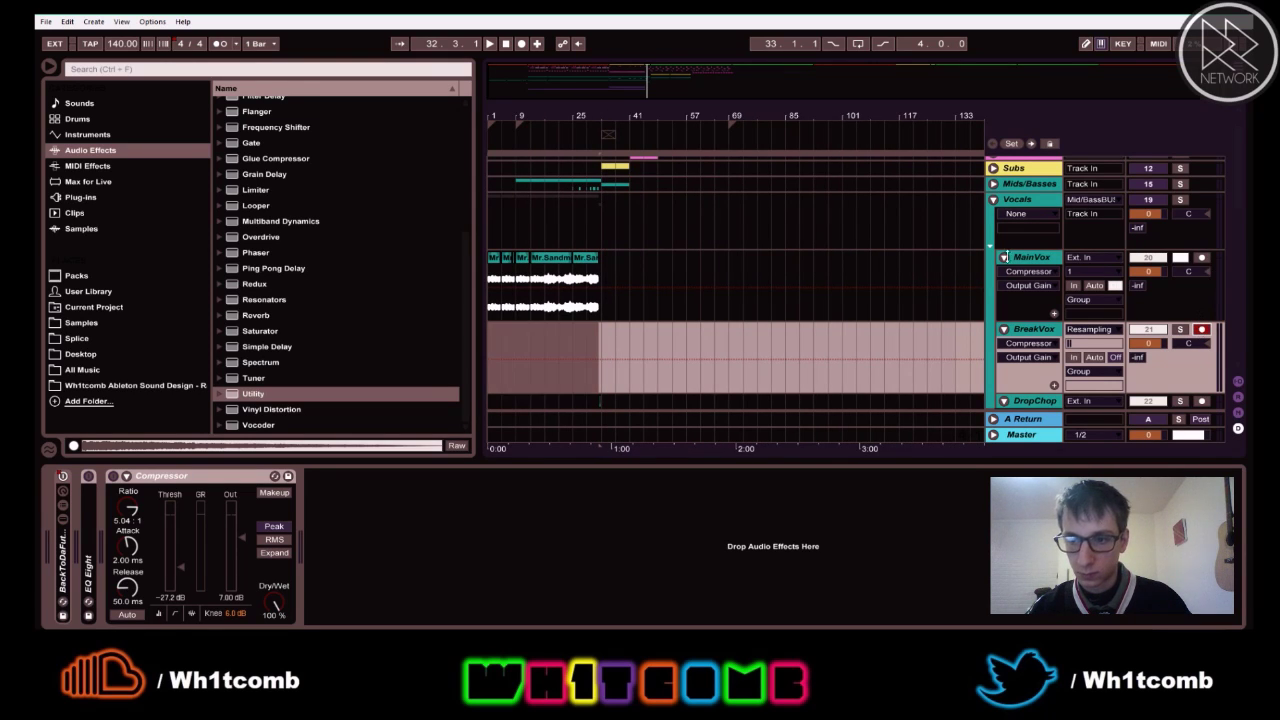
{"action": "left_click", "coordinate": [521, 44]}
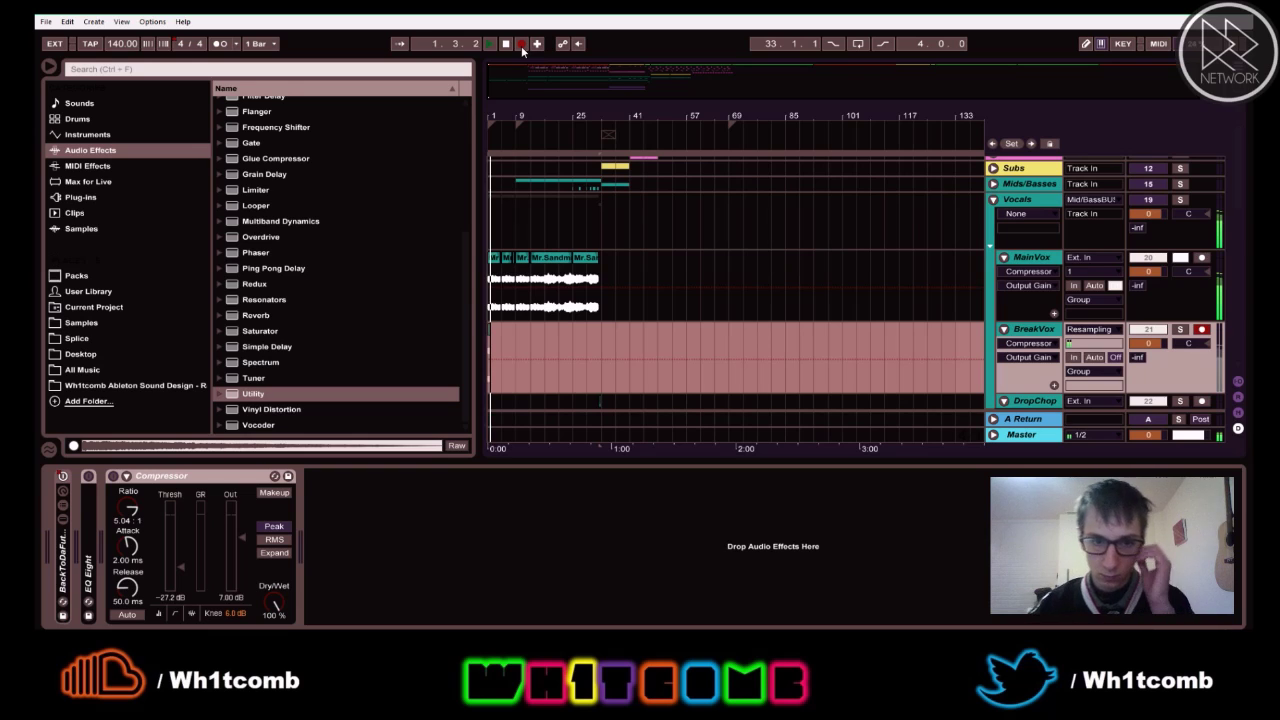
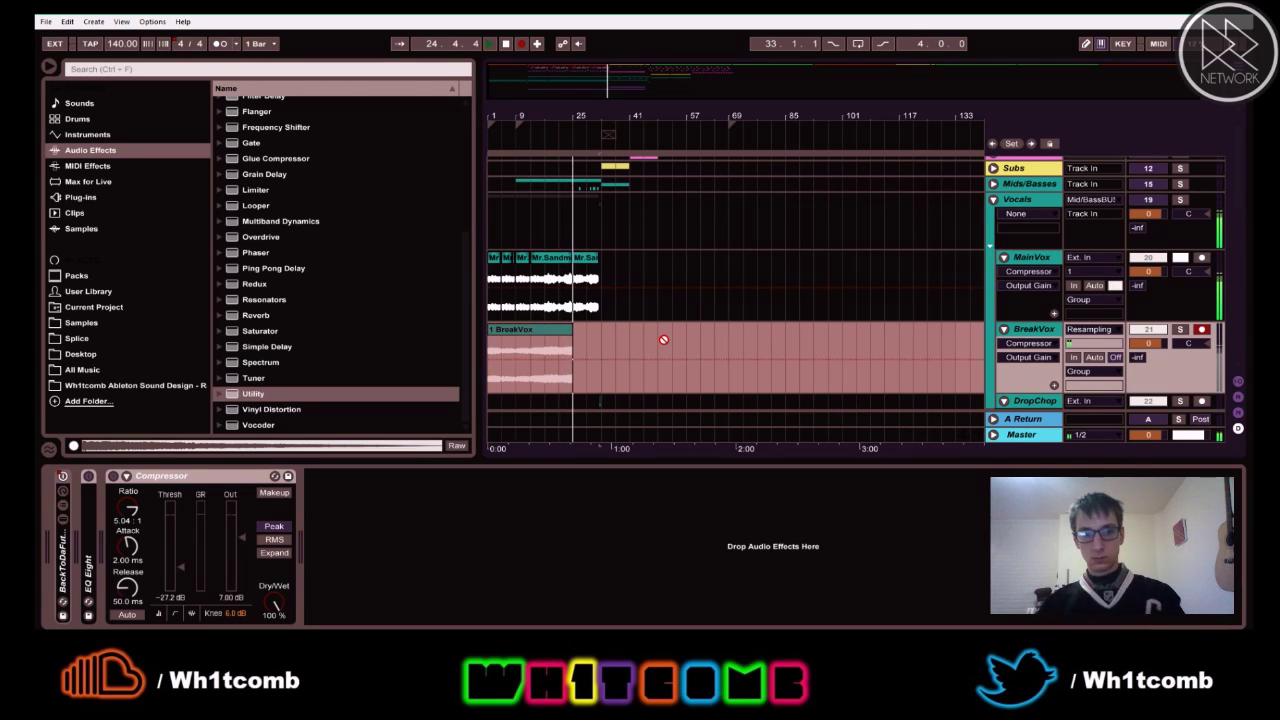
{"action": "key", "text": "space"}
- Disarm the BreakVox track and set its input to No Input
{"action": "left_click_drag", "start_coordinate": [572, 121], "coordinate": [580, 140]}
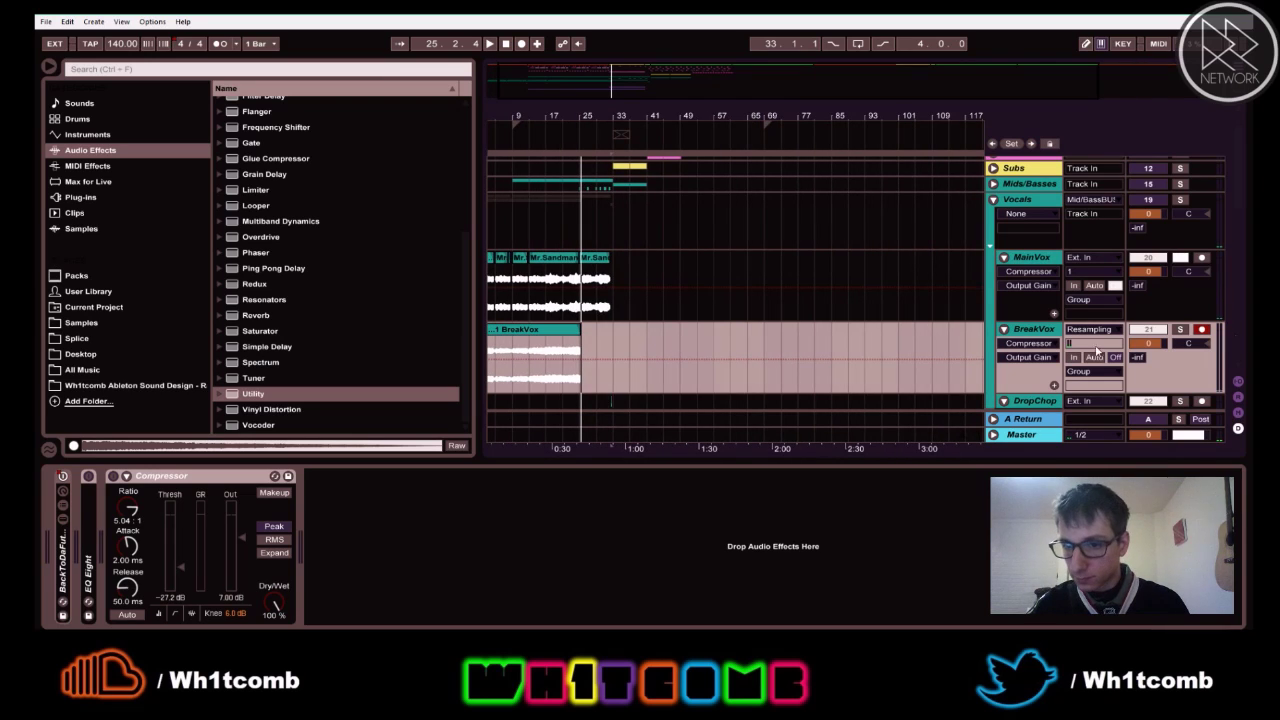
{"action": "left_click", "coordinate": [1203, 331]}
{"action": "left_click", "coordinate": [1104, 329]}
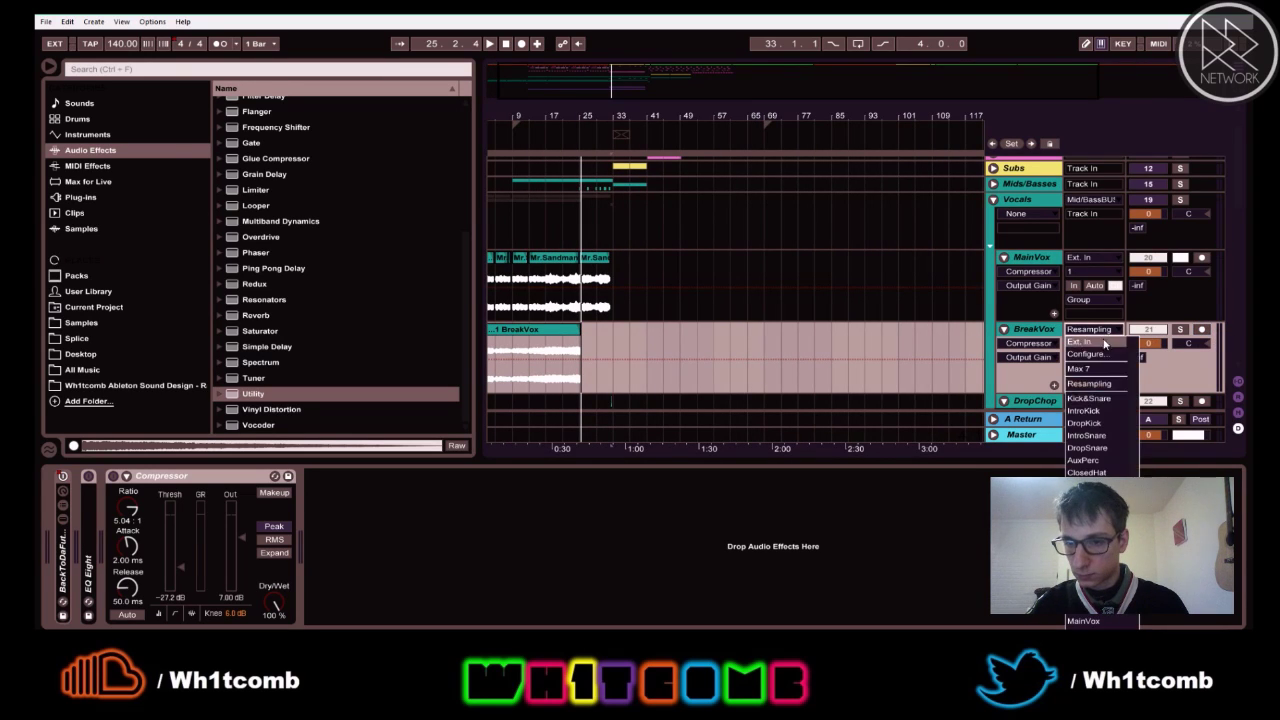
{"action": "scroll", "coordinate": [1100, 619], "scroll_direction": "down", "scroll_amount": 6}
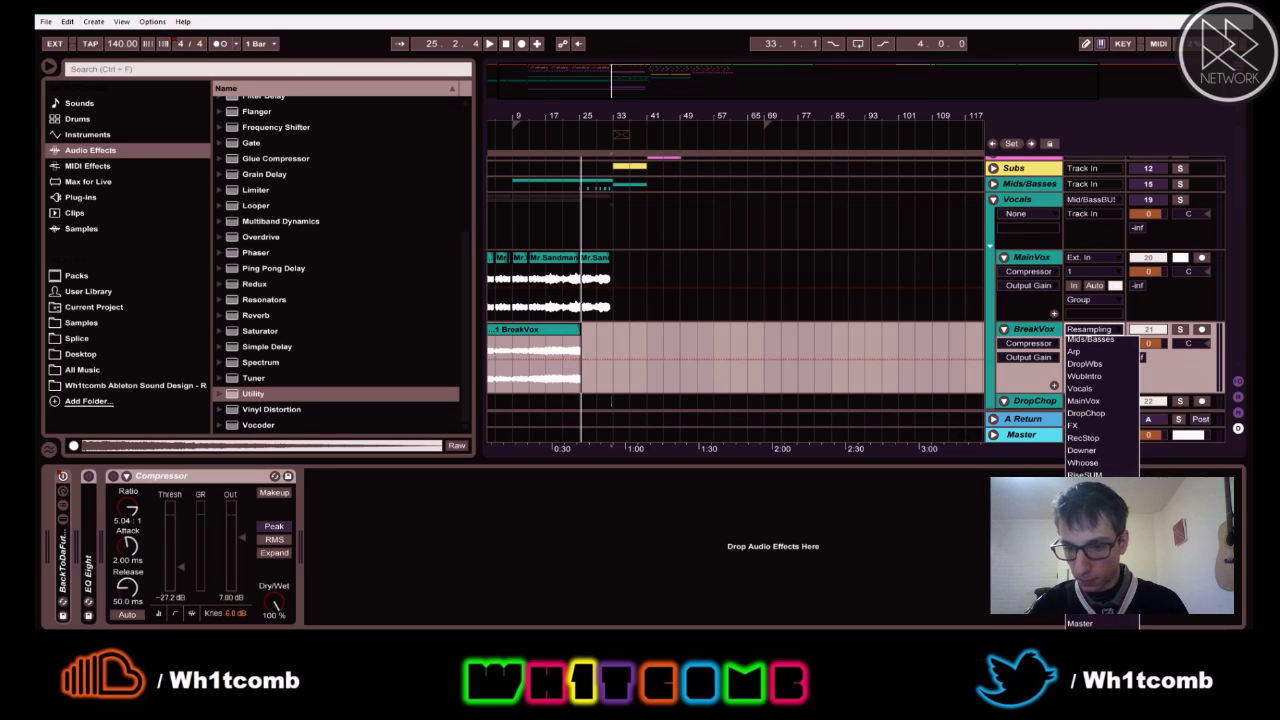
{"action": "left_click", "coordinate": [1092, 609]}
- Copy the recorded BreakVox clip and turn off track soloing
{"action": "left_click", "coordinate": [511, 332]}
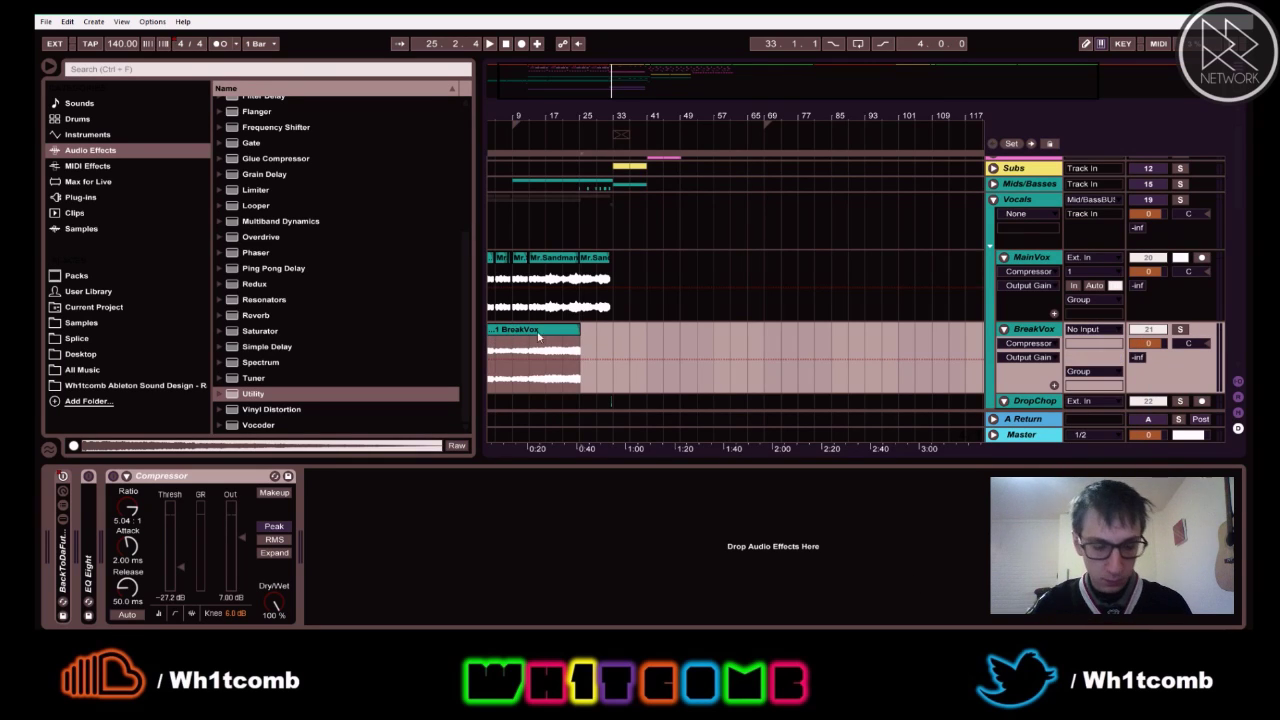
{"action": "left_click", "coordinate": [617, 341]}
{"action": "key", "text": "space"}
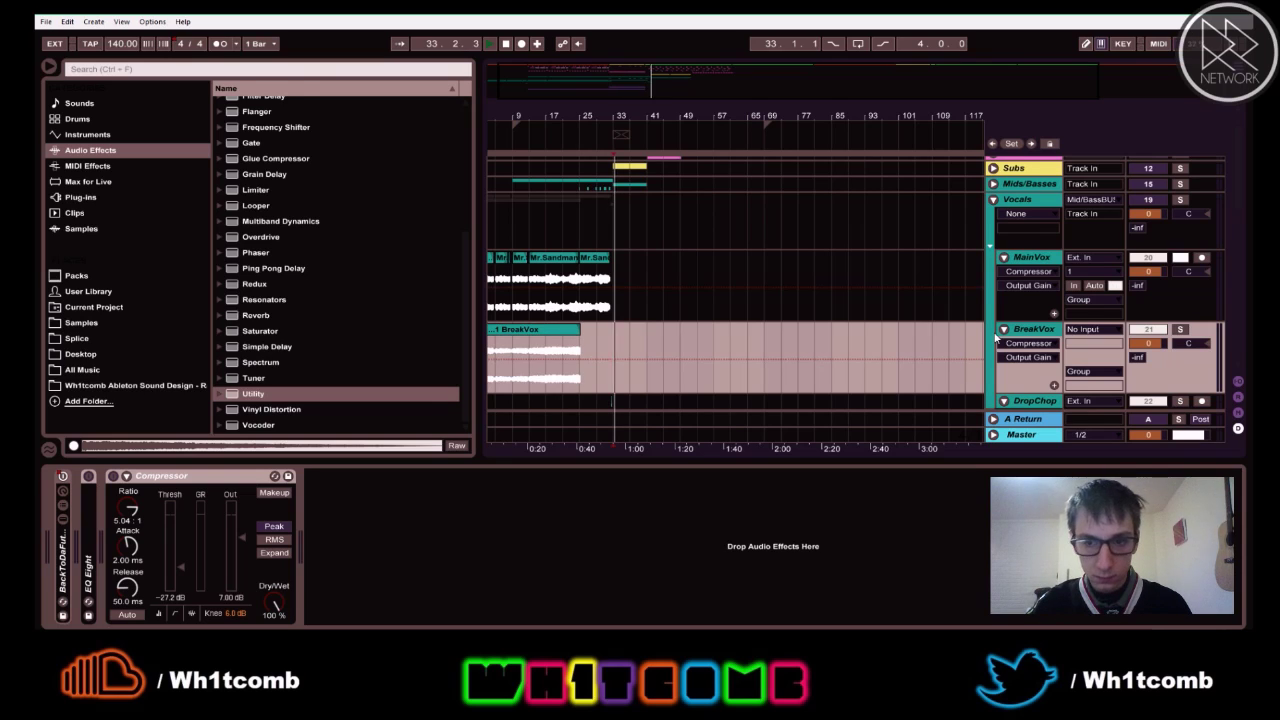
{"action": "left_click", "coordinate": [1183, 333]}
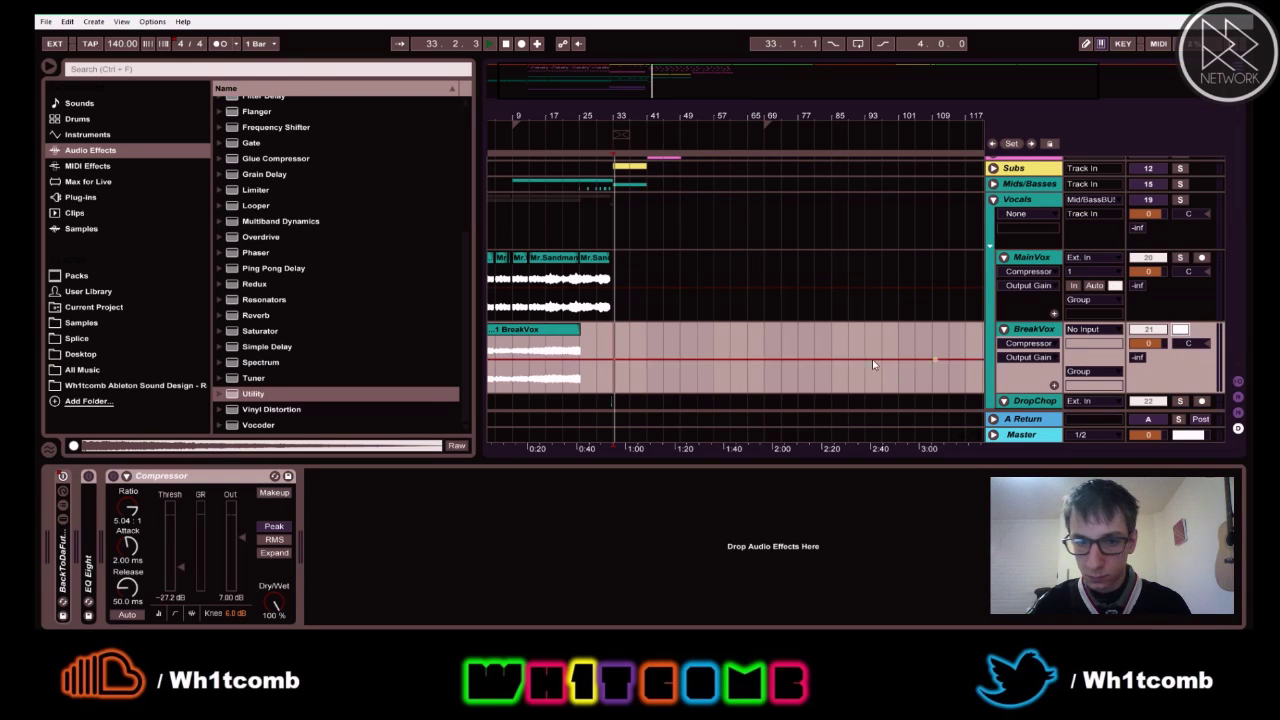
{"action": "left_click", "coordinate": [1183, 333]}
{"action": "key", "text": "space"}
- Paste the copied recording on the BreakVox track at bar 69 and play it
{"action": "left_click", "coordinate": [645, 337]}
{"action": "key", "text": "space"}
{"action": "scroll", "coordinate": [733, 315], "scroll_direction": "up", "scroll_amount": 3}
{"action": "scroll", "coordinate": [724, 306], "scroll_direction": "down", "scroll_amount": 1}
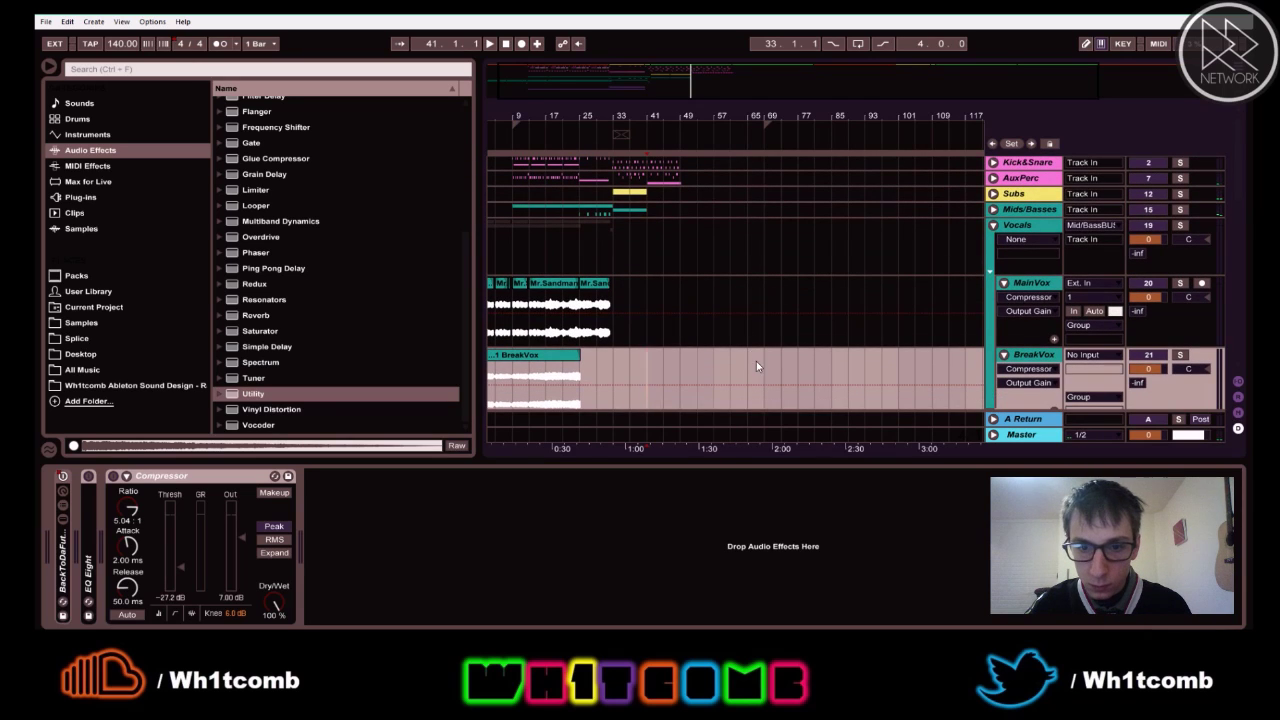
{"action": "key", "text": "ctrl+v"}
{"action": "key", "text": "space"}
{"action": "scroll", "coordinate": [773, 340], "scroll_direction": "up", "scroll_amount": 1}
{"action": "scroll", "coordinate": [773, 340], "scroll_direction": "down", "scroll_amount": 1}
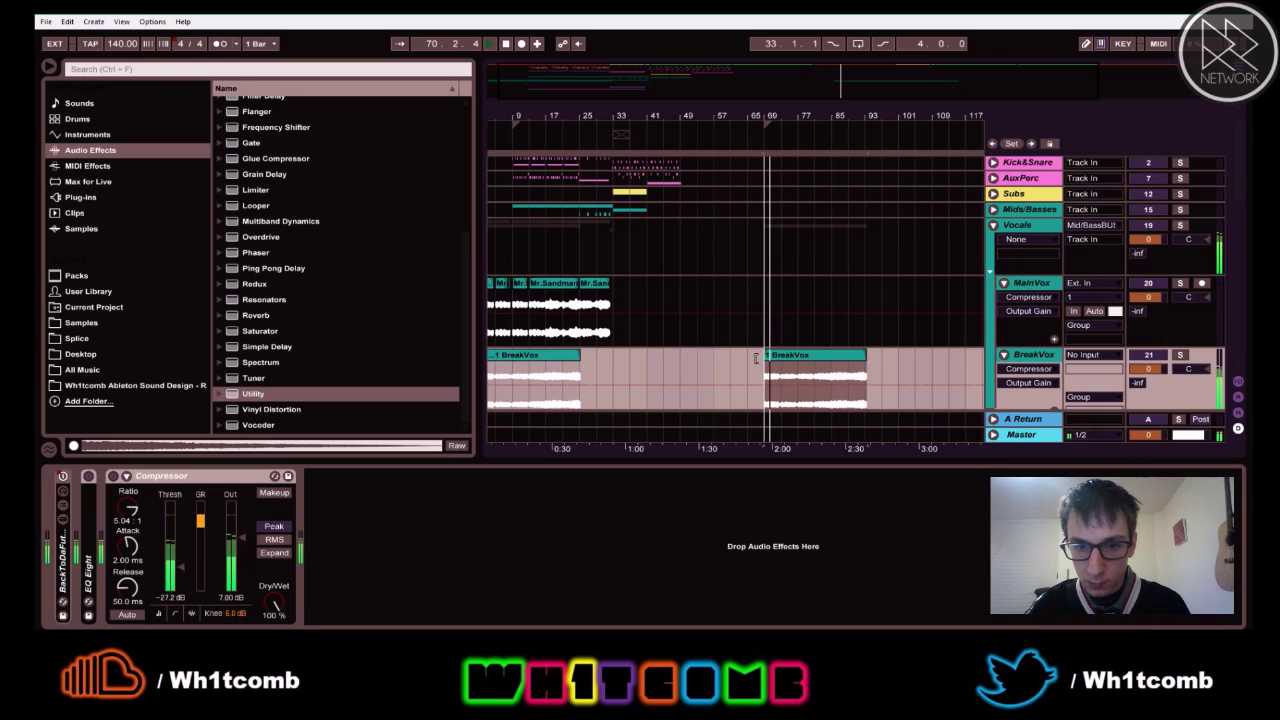
- Move the pasted BreakVox clip back to bar 65 and delete the original recording from the start of the track
{"action": "left_click_drag", "start_coordinate": [768, 357], "coordinate": [751, 357]}
{"action": "key", "text": "space"}
{"action": "key", "text": "space"}
{"action": "left_click", "coordinate": [522, 355]}
{"action": "key", "text": "Delete"}
{"action": "key", "text": "space"}
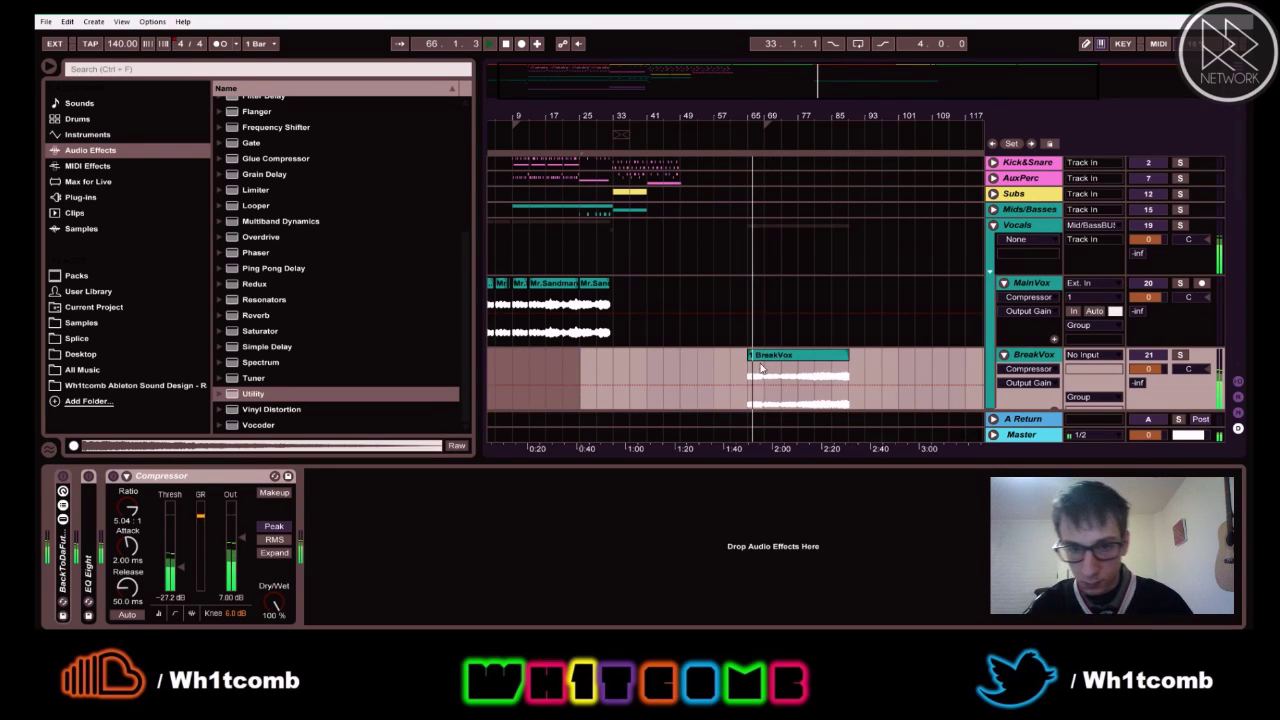
- Trim the beginning off the BreakVox clip and place the remaining audio at bar 65
{"action": "left_click", "coordinate": [749, 361]}
{"action": "key", "text": "space"}
{"action": "left_click_drag", "start_coordinate": [814, 122], "coordinate": [816, 185]}
{"action": "left_click", "coordinate": [766, 374]}
{"action": "mouse_move", "coordinate": [704, 358]}
{"action": "left_mouse_down"}
{"action": "mouse_move", "coordinate": [762, 358]}
{"action": "mouse_move", "coordinate": [724, 356]}
{"action": "left_mouse_up"}
{"action": "scroll", "coordinate": [722, 350], "scroll_direction": "up", "scroll_amount": 1}
{"action": "scroll", "coordinate": [720, 354], "scroll_direction": "down", "scroll_amount": 1}
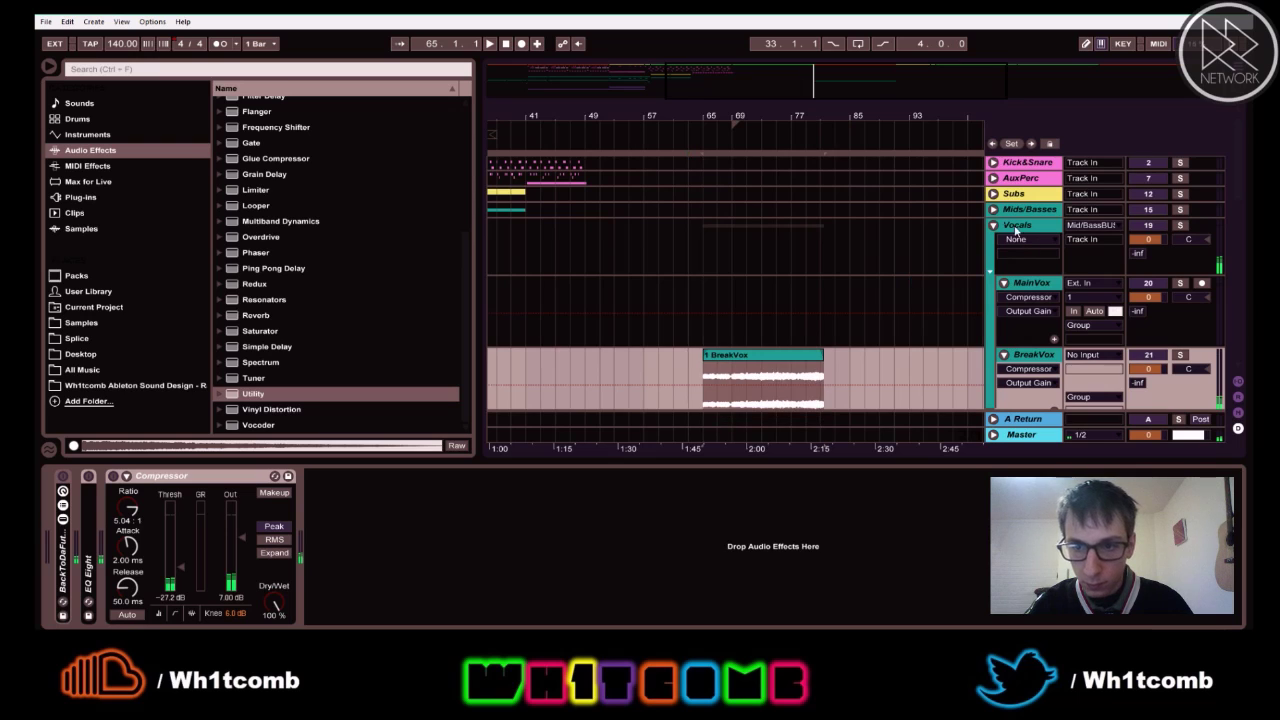
- Fold the MainVox track, shorten the BreakVox clip to the single bar from 65 to 66, and listen to it
{"action": "left_click", "coordinate": [1004, 284]}
{"action": "left_click_drag", "start_coordinate": [822, 316], "coordinate": [716, 318]}
{"action": "key", "text": "space"}
{"action": "left_click_drag", "start_coordinate": [741, 118], "coordinate": [723, 145]}
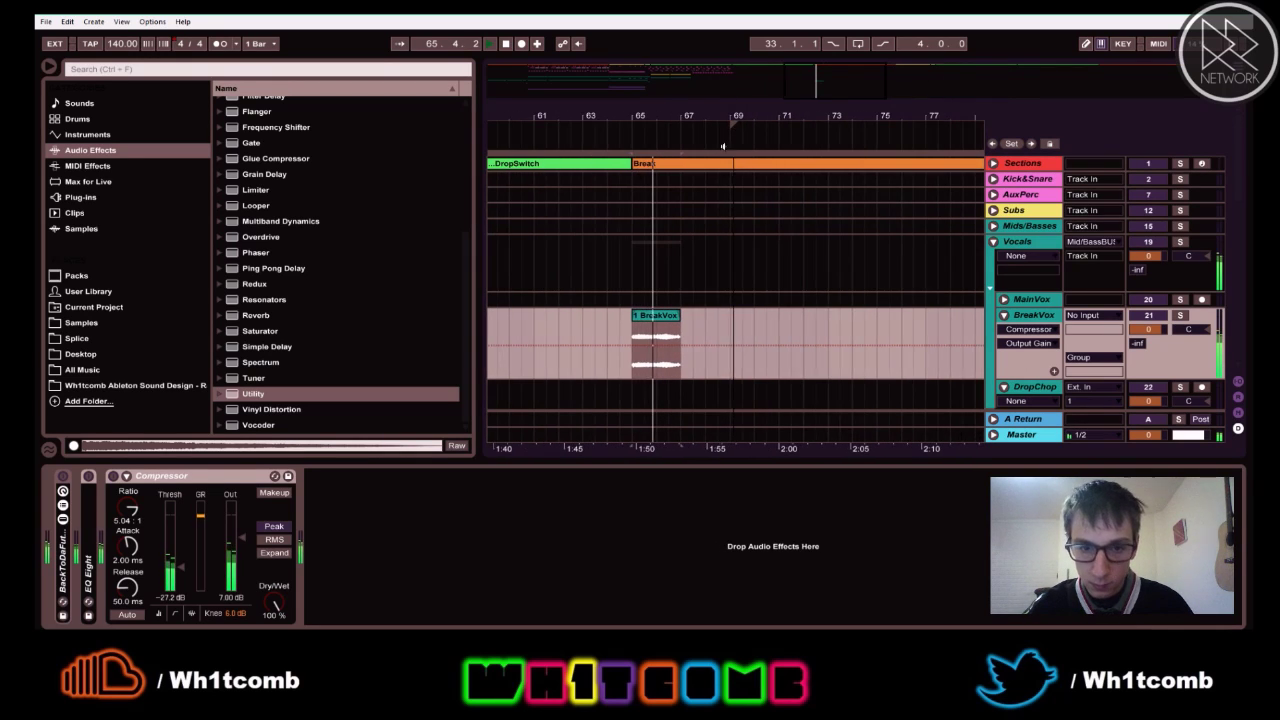
{"action": "left_click", "coordinate": [667, 338]}
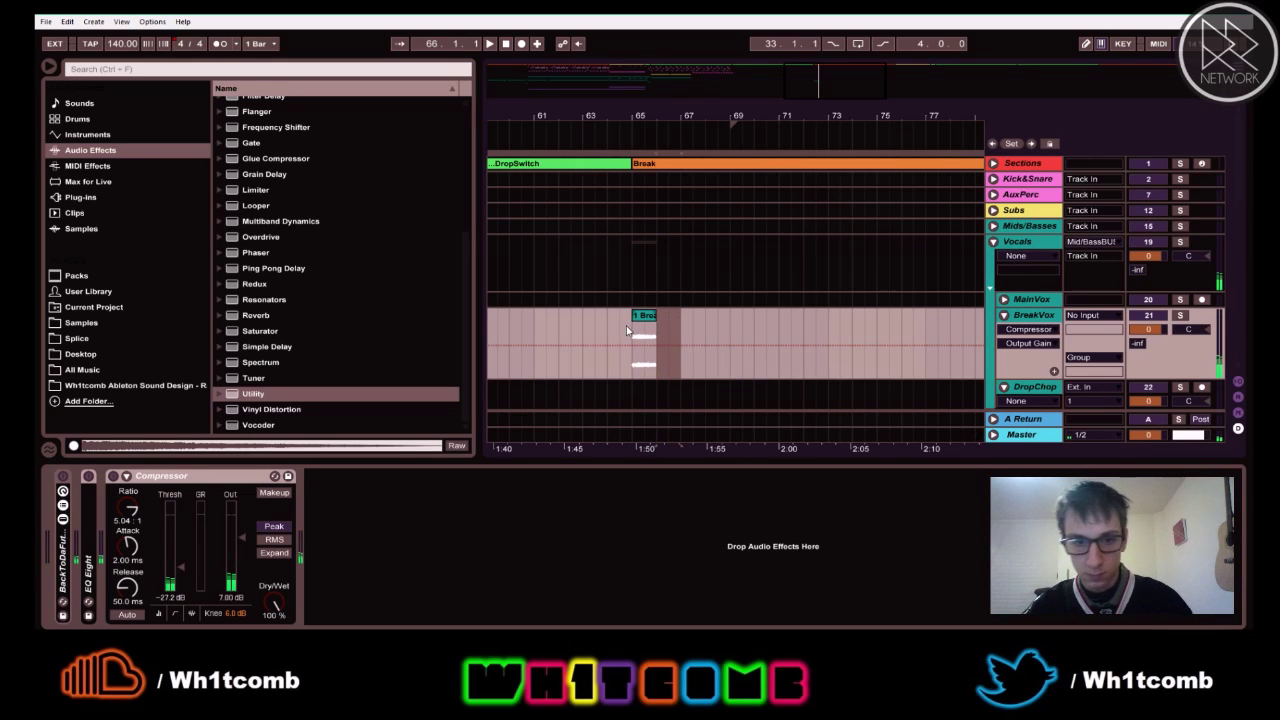
{"action": "left_click", "coordinate": [628, 337]}
{"action": "key", "text": "space"}
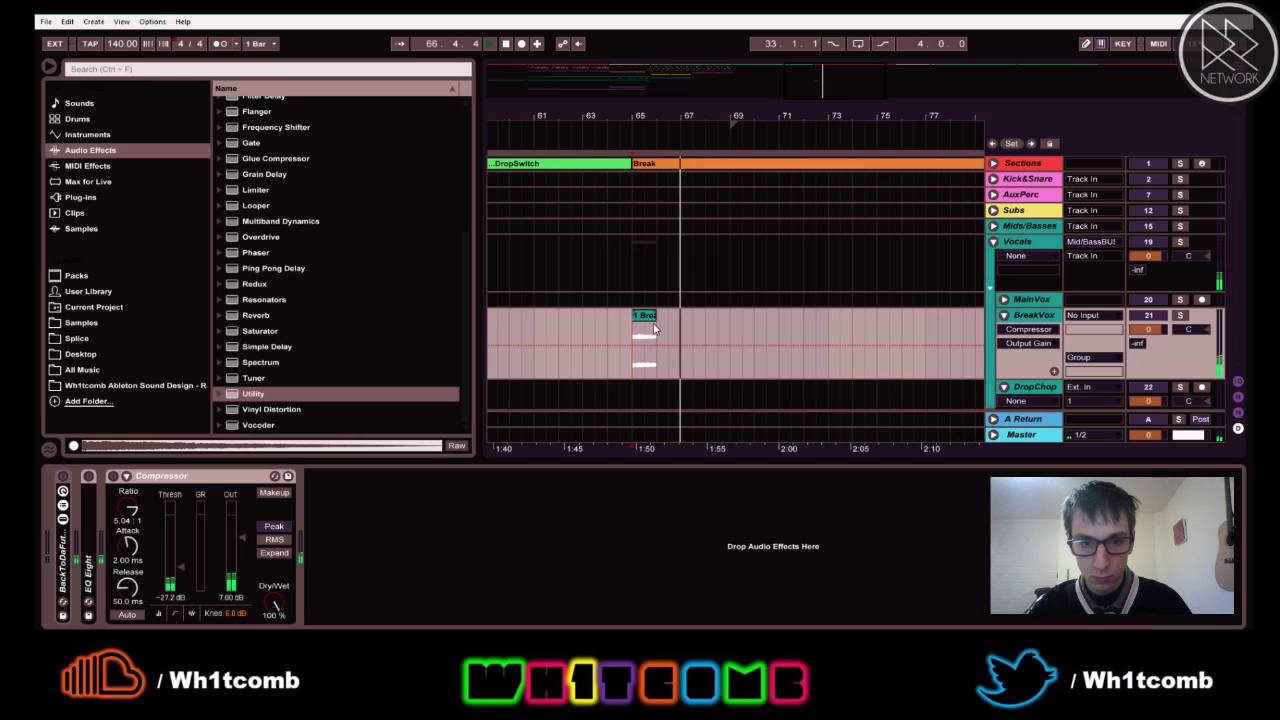
{"action": "key", "text": "space"}
{"action": "key", "text": "space"}
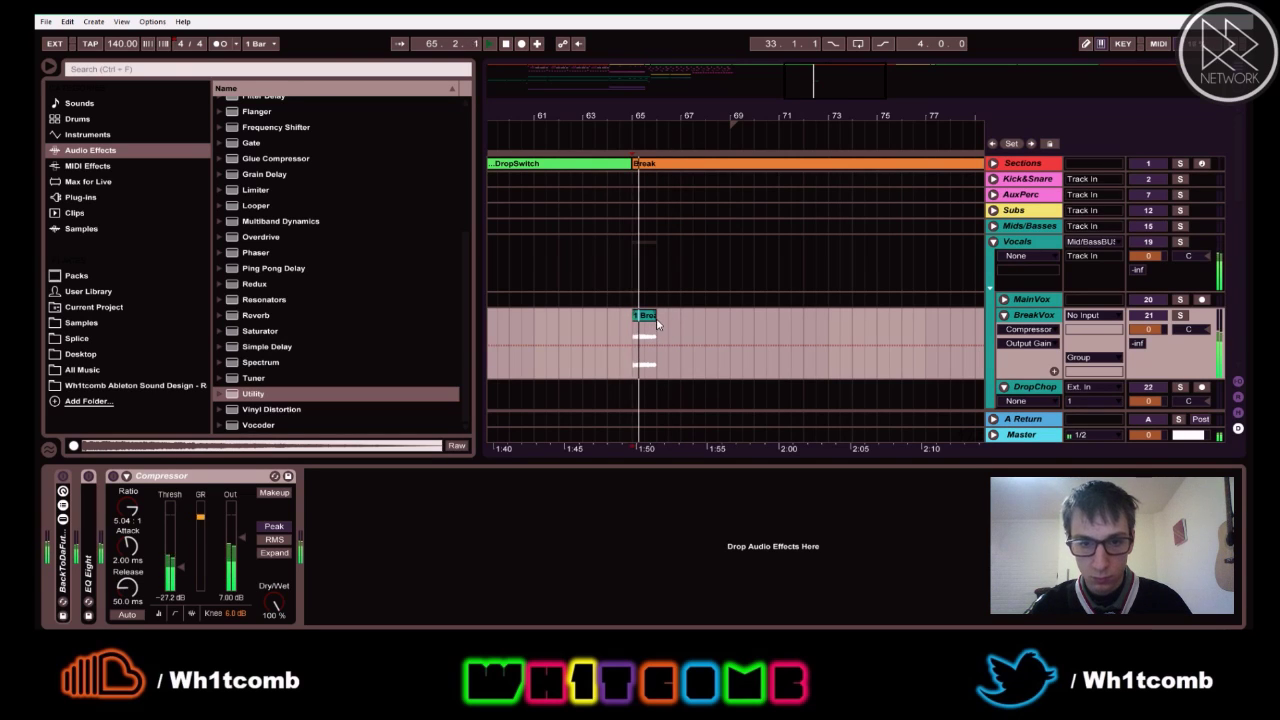
- Extend the BreakVox clip to bar 71, and cut its section at bar 66 and paste it at bar 67
{"action": "left_click_drag", "start_coordinate": [657, 322], "coordinate": [778, 333]}
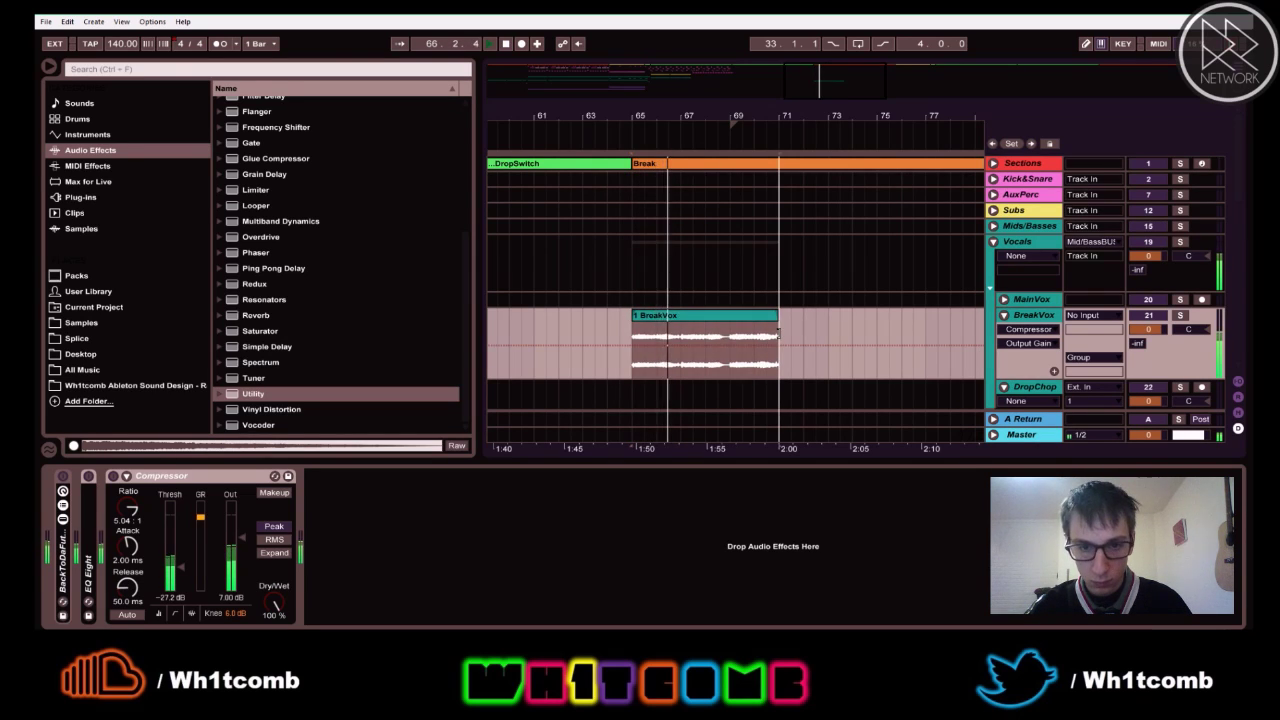
{"action": "key", "text": "space"}
{"action": "left_click_drag", "start_coordinate": [658, 336], "coordinate": [678, 338]}
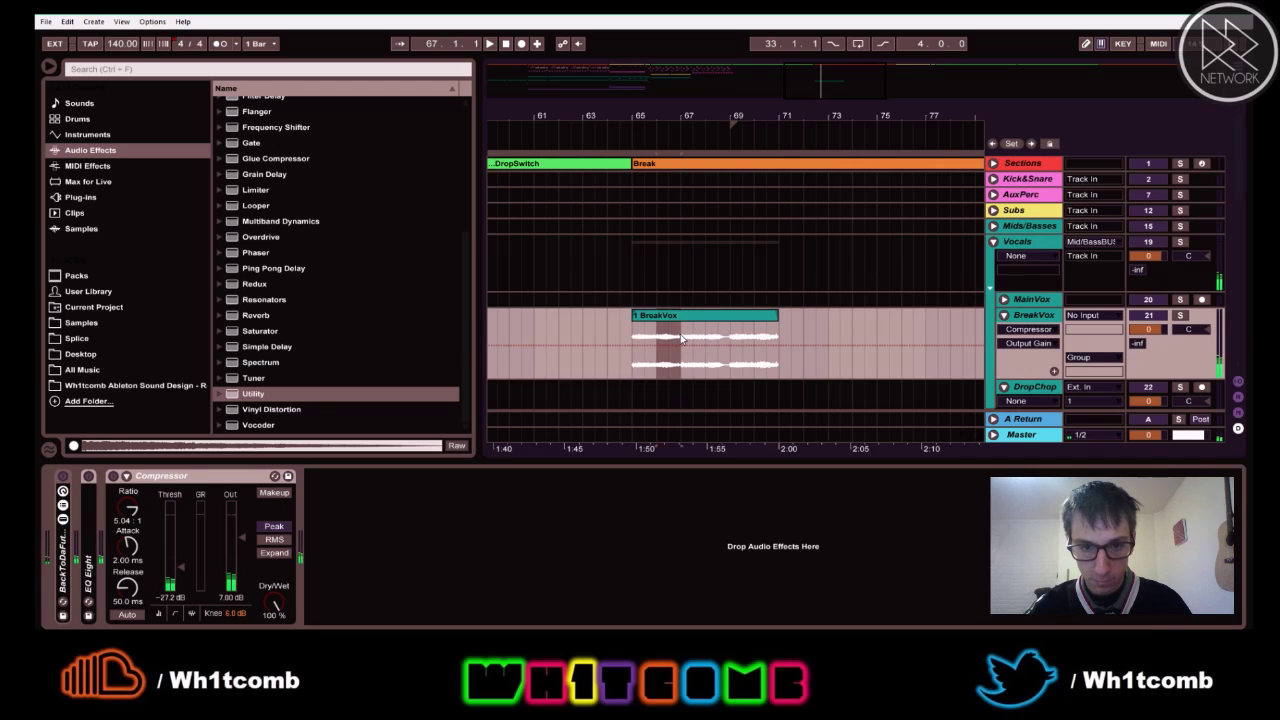
{"action": "left_click", "coordinate": [681, 332]}
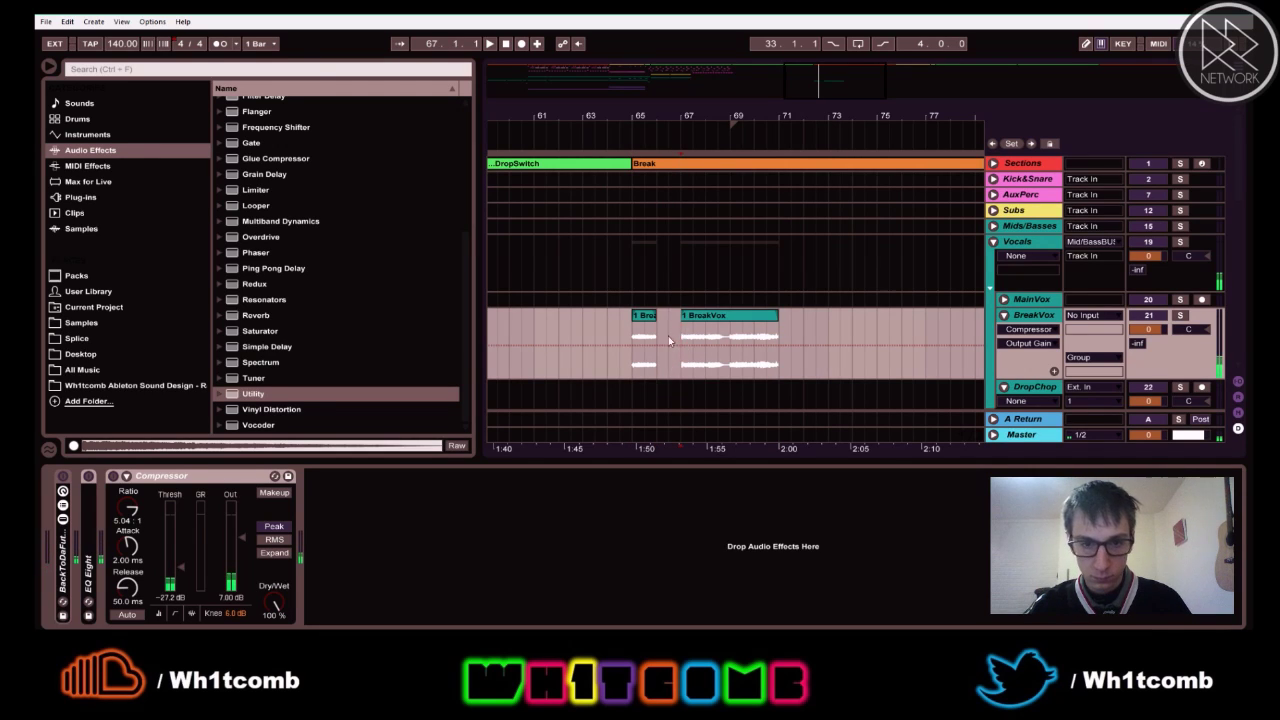
{"action": "key", "text": "ctrl+v"}
{"action": "left_click_drag", "start_coordinate": [622, 336], "coordinate": [630, 334]}
{"action": "key", "text": "space"}
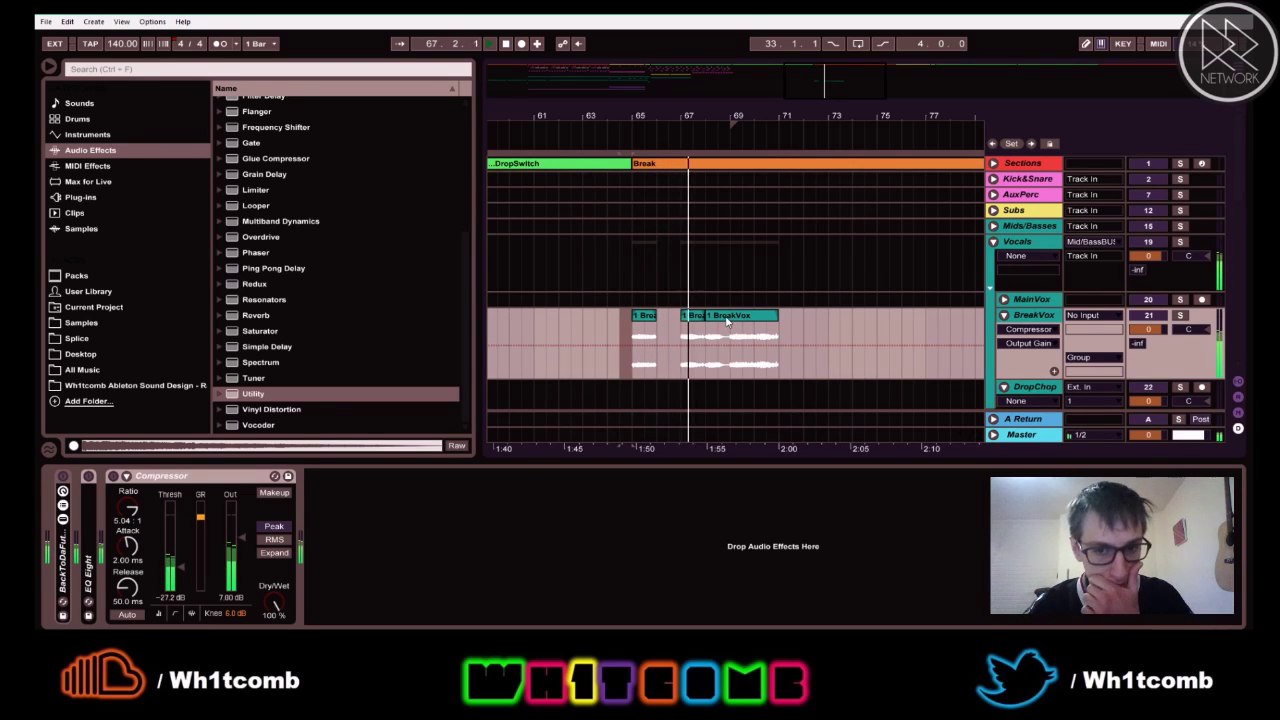
- Move the remaining BreakVox clip to bar 69 and listen to the chopped vocal from bar 65
{"action": "mouse_move", "coordinate": [745, 321]}
{"action": "left_mouse_down"}
{"action": "mouse_move", "coordinate": [776, 333]}
{"action": "mouse_move", "coordinate": [747, 337]}
{"action": "left_mouse_up"}
{"action": "left_click", "coordinate": [634, 328]}
{"action": "key", "text": "space"}
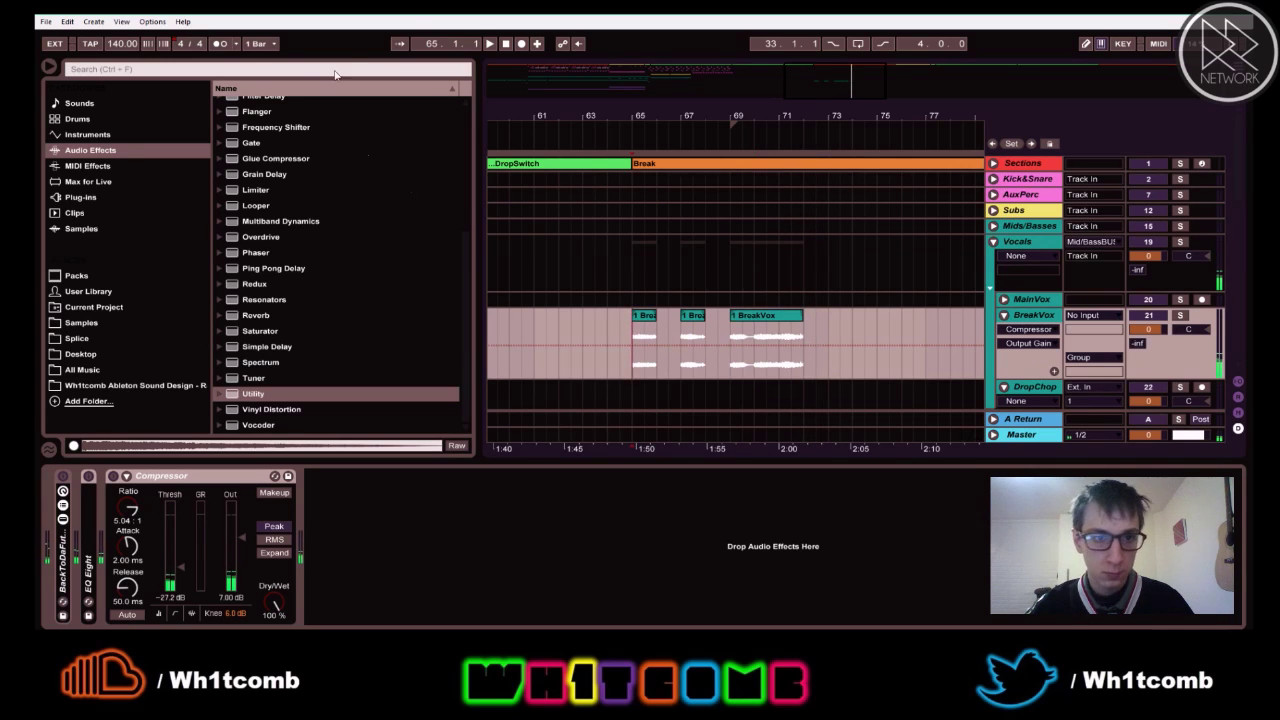
{"action": "key", "text": "space"}
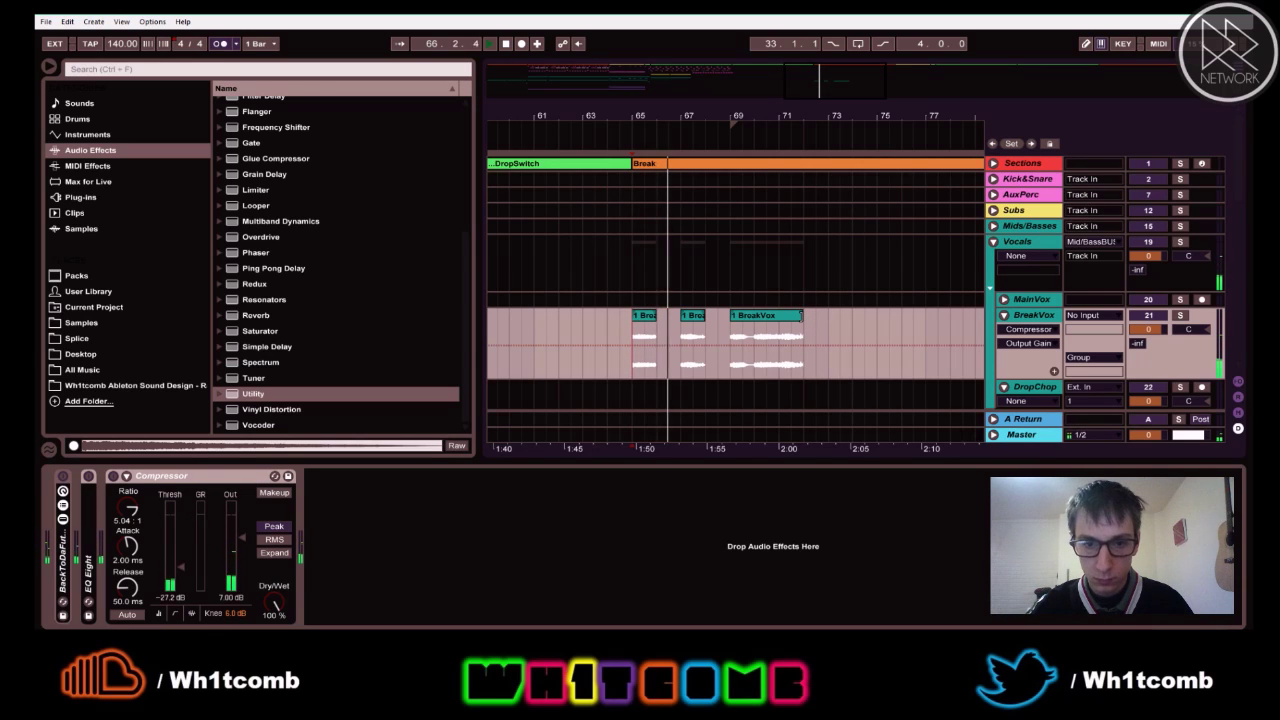
- Extend the BreakVox clip at bar 67 to bar 72, audition it, and delete everything from bar 68 onward
{"action": "mouse_move", "coordinate": [801, 315]}
{"action": "left_mouse_down"}
{"action": "mouse_move", "coordinate": [697, 318]}
{"action": "mouse_move", "coordinate": [803, 318]}
{"action": "left_mouse_up"}
{"action": "key", "text": "space"}
{"action": "key", "text": "space"}
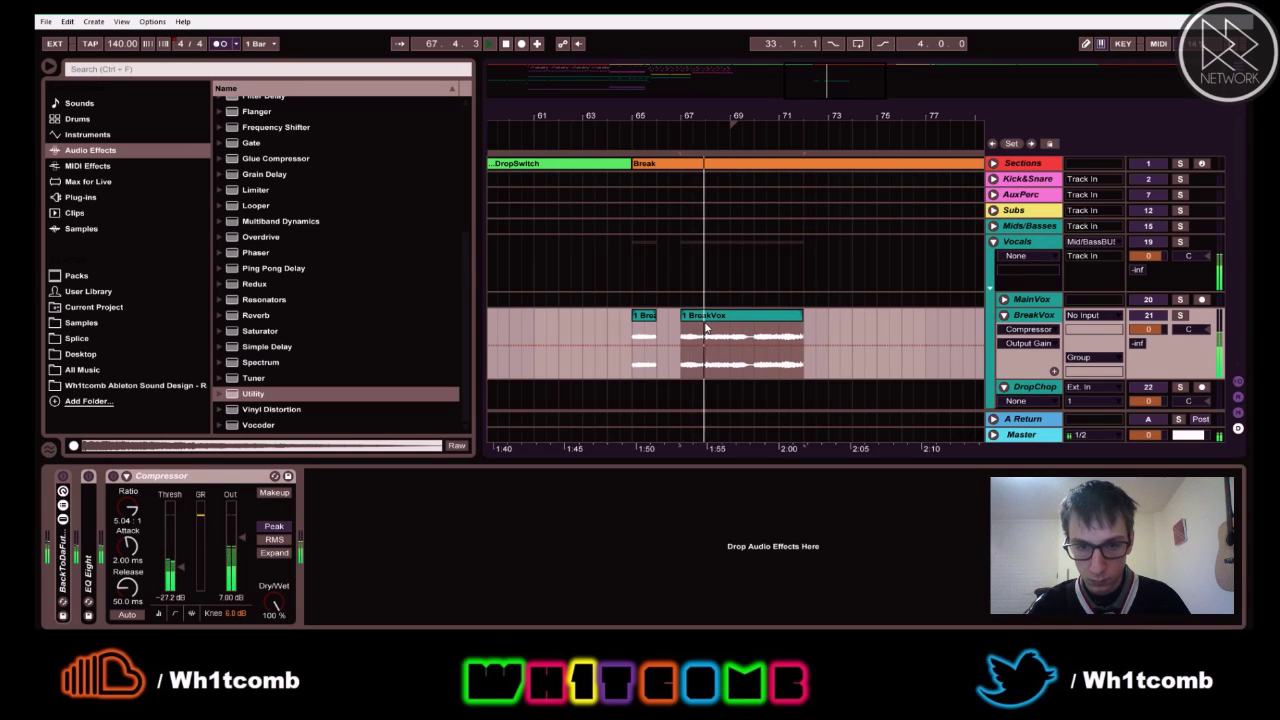
{"action": "left_click", "coordinate": [756, 334]}
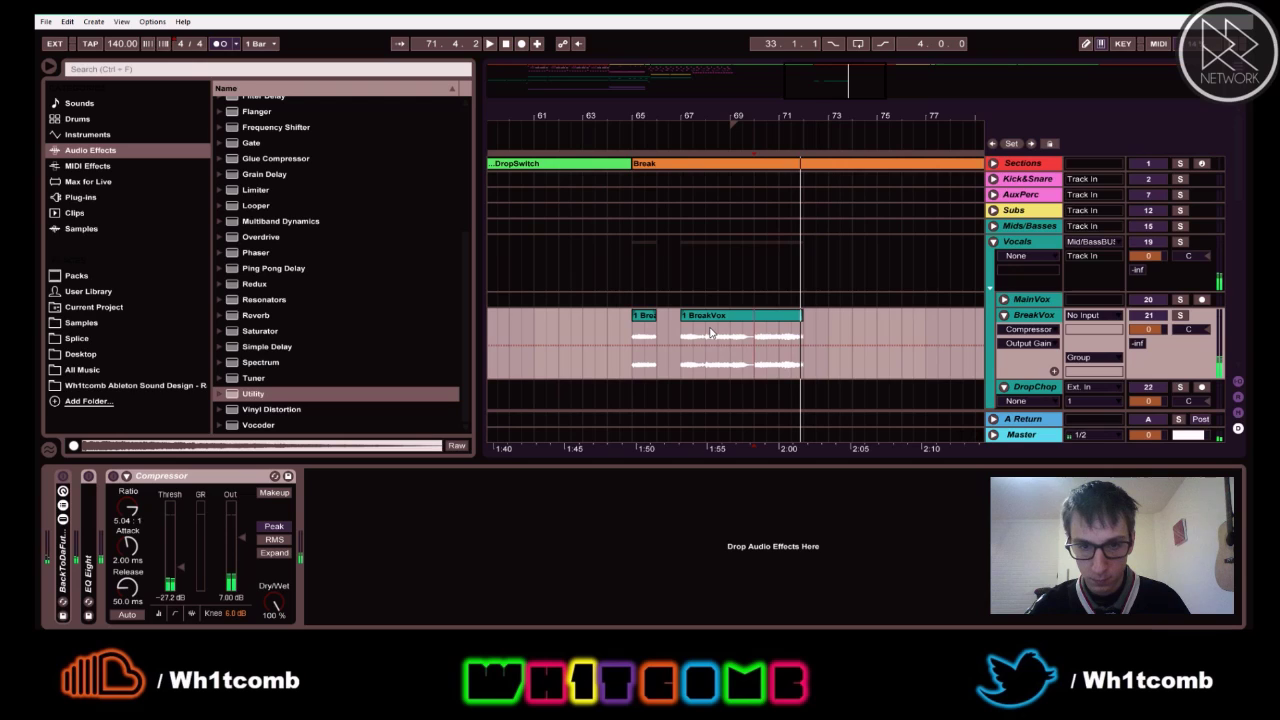
{"action": "left_click_drag", "start_coordinate": [708, 335], "coordinate": [797, 339]}
{"action": "key", "text": "Delete"}
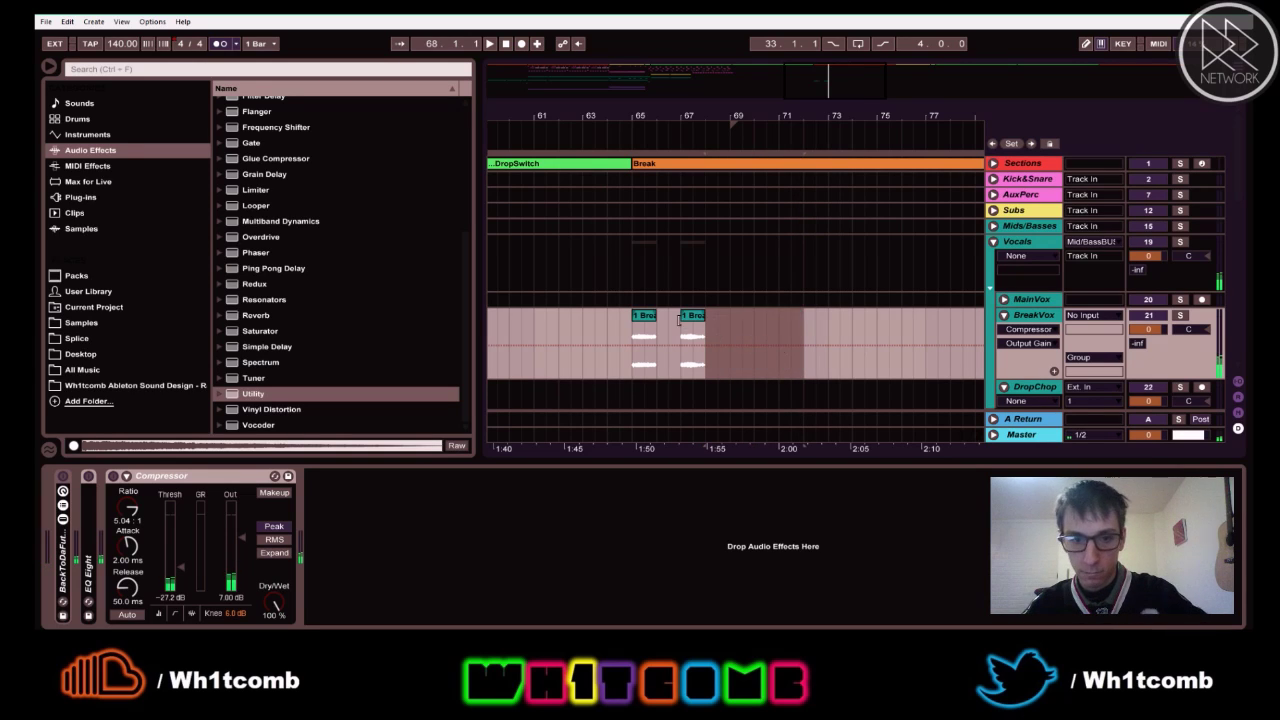
- Duplicate the chopped BreakVox pattern from bars 65 to 69 so it repeats from bar 69, and play it
{"action": "left_click", "coordinate": [632, 326]}
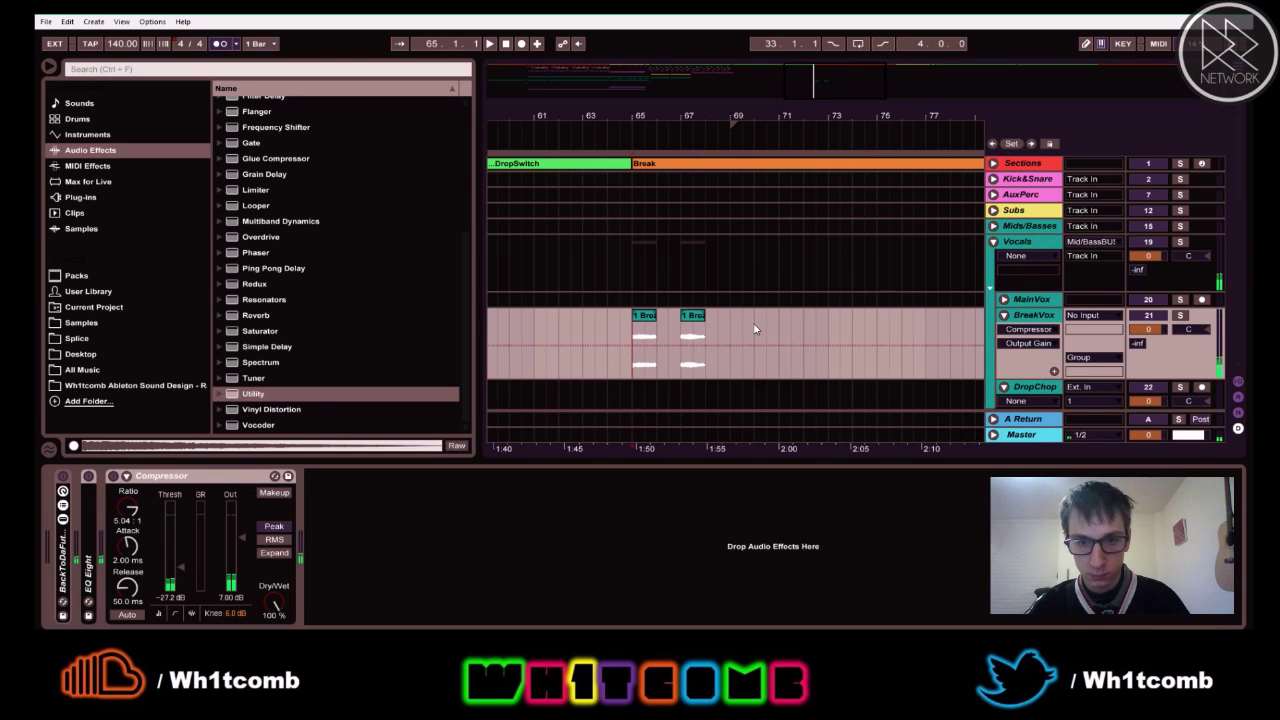
{"action": "left_click", "coordinate": [755, 329], "text": "shift"}
{"action": "left_click", "coordinate": [727, 329], "text": "shift"}
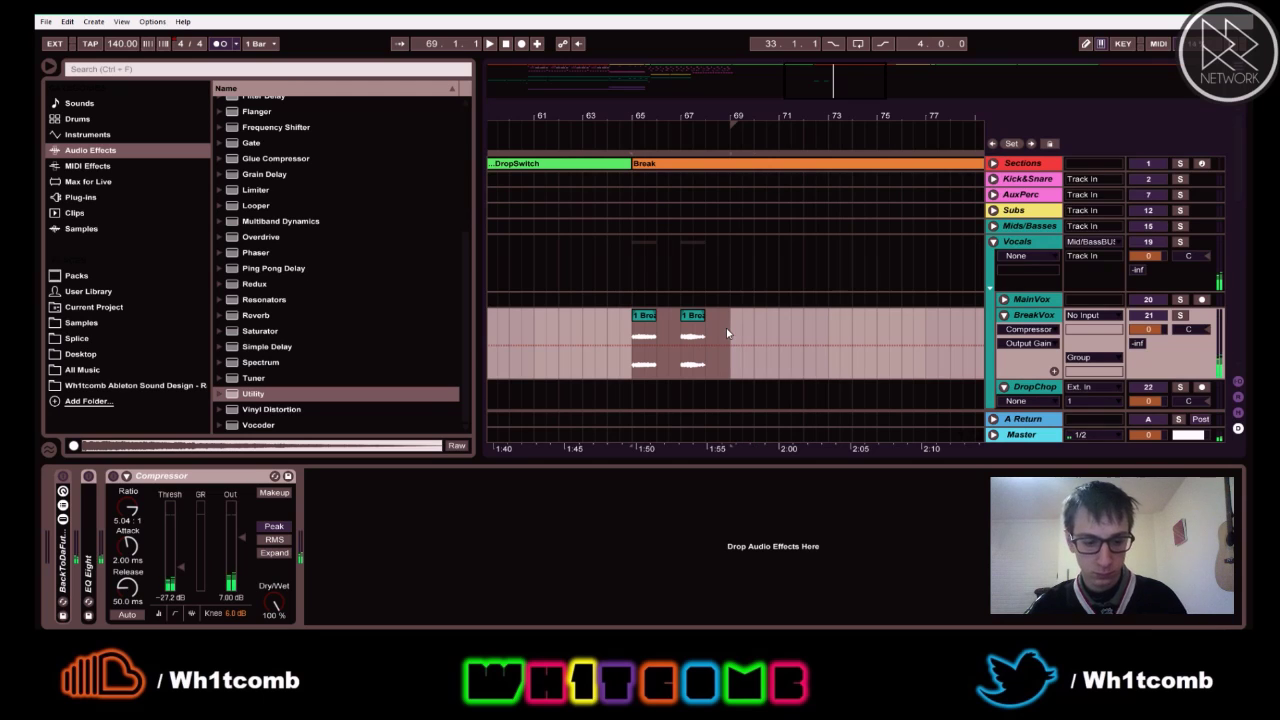
{"action": "key", "text": "ctrl+d"}
{"action": "left_click", "coordinate": [650, 318]}
{"action": "key", "text": "space"}
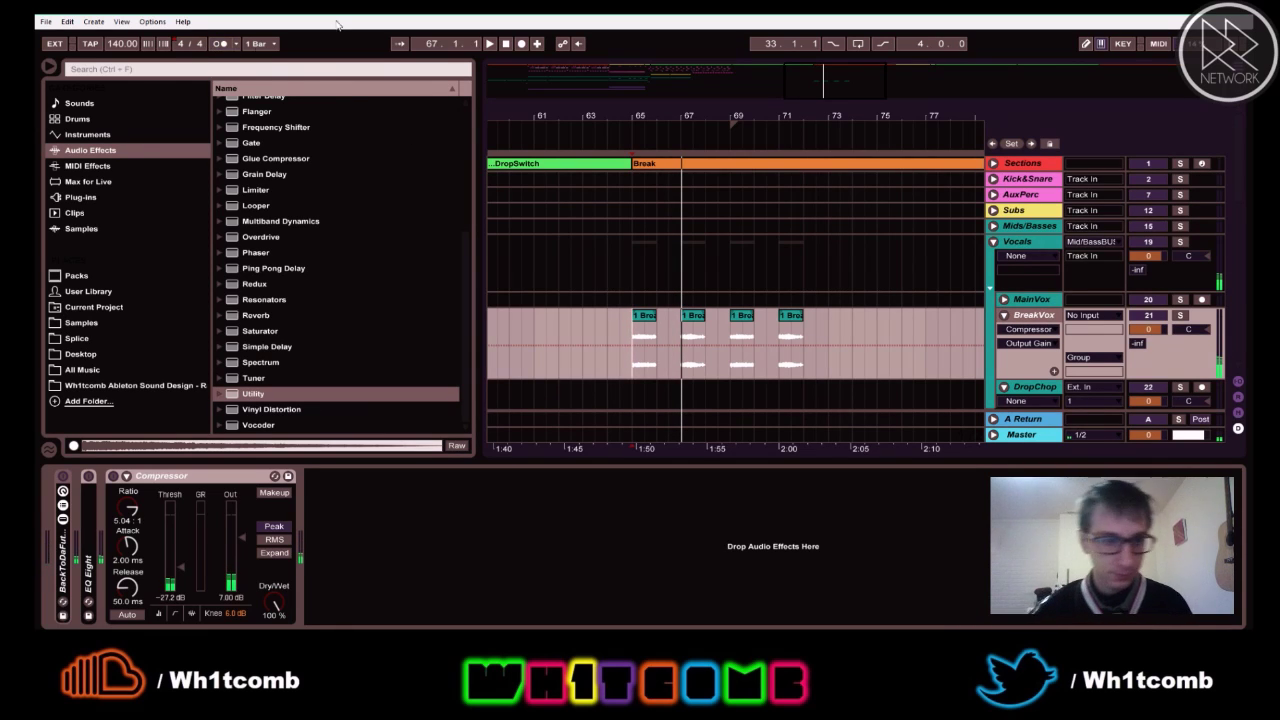
- Add a Reverb effect after the Compressor on the BreakVox track
{"action": "left_click_drag", "start_coordinate": [249, 318], "coordinate": [537, 270]}
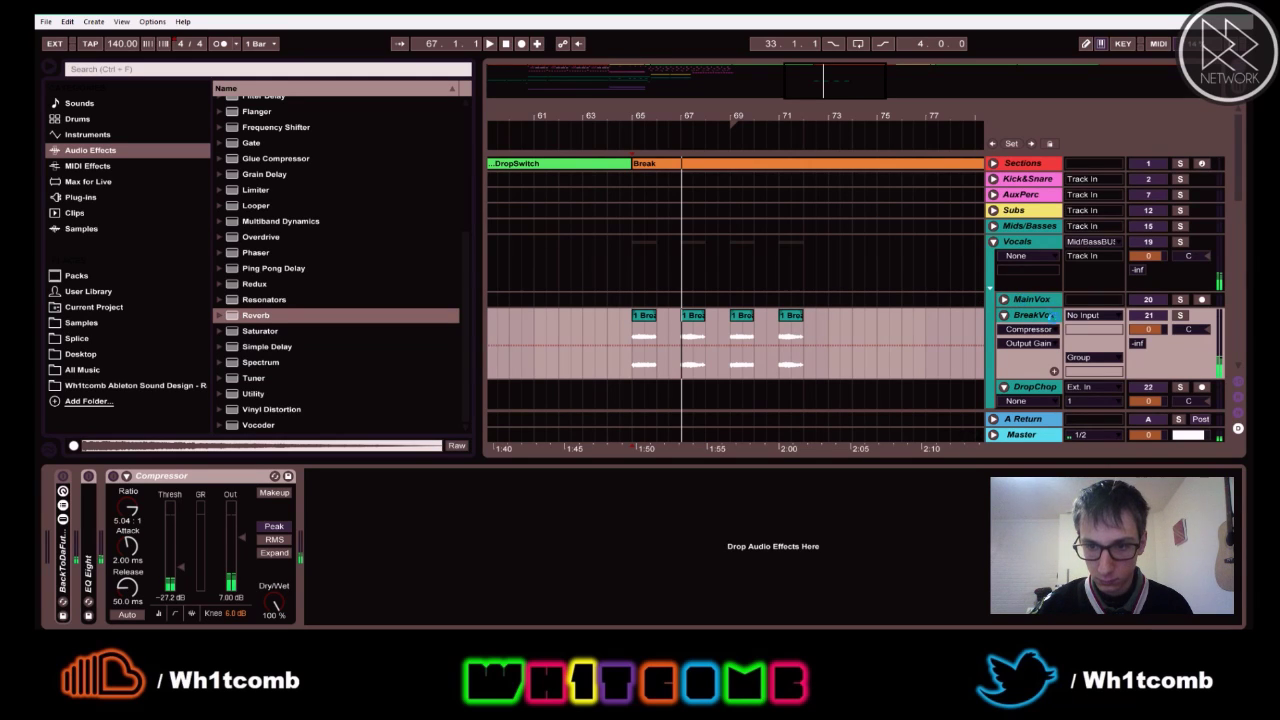
{"action": "left_click_drag", "start_coordinate": [1030, 320], "coordinate": [834, 358]}
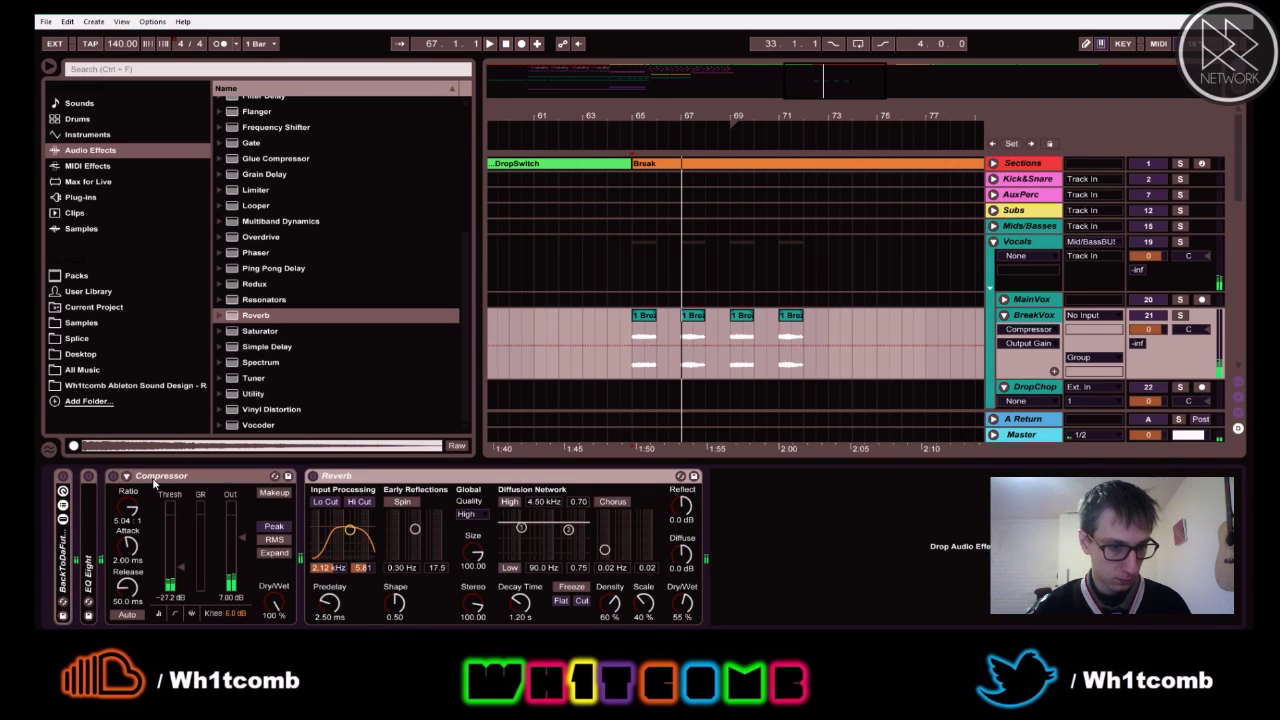
- Remove the devices ahead of the Reverb on the BreakVox track and play the chopped vocal from bar 65
{"action": "key", "text": "Delete"}
{"action": "left_click", "coordinate": [641, 330]}
{"action": "key", "text": "space"}
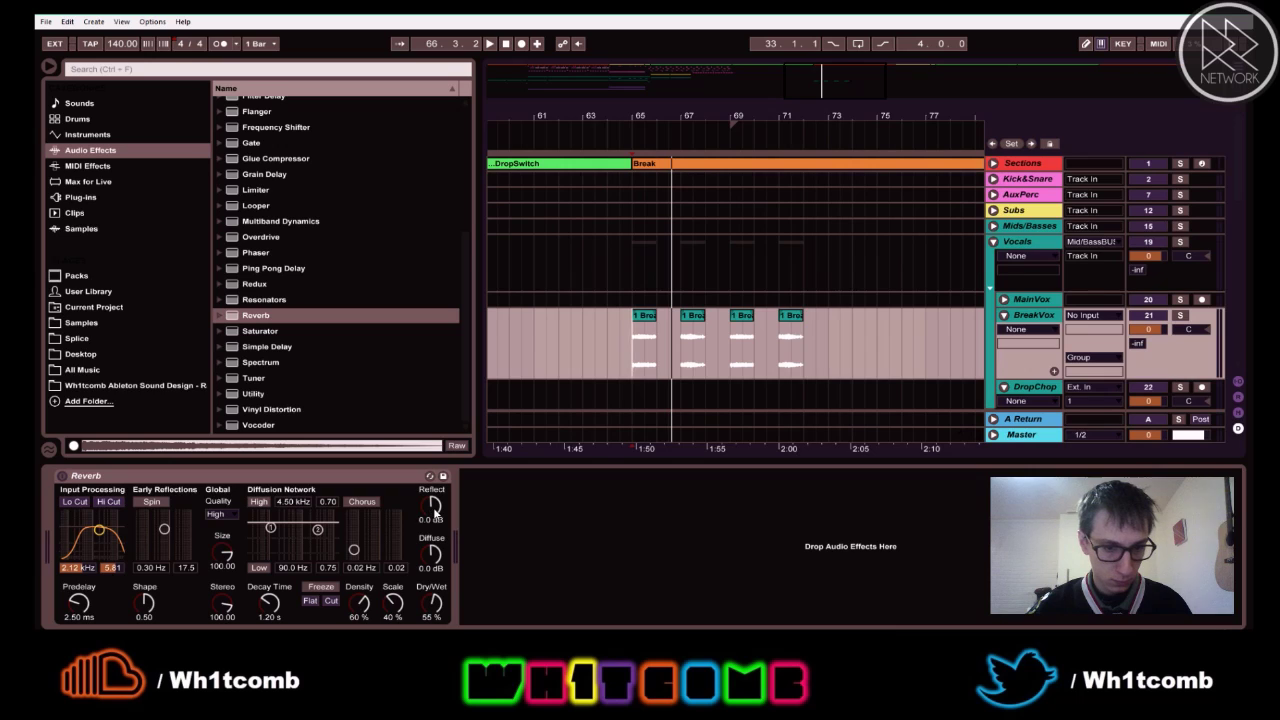
- Set the Reverb's Diffuse to 2.3 dB, Reflect to 1.9 dB, Size to 108.09 and Dry/Wet to 65 %, and audition it
{"action": "left_click_drag", "start_coordinate": [432, 555], "coordinate": [432, 534]}
{"action": "key", "text": "space"}
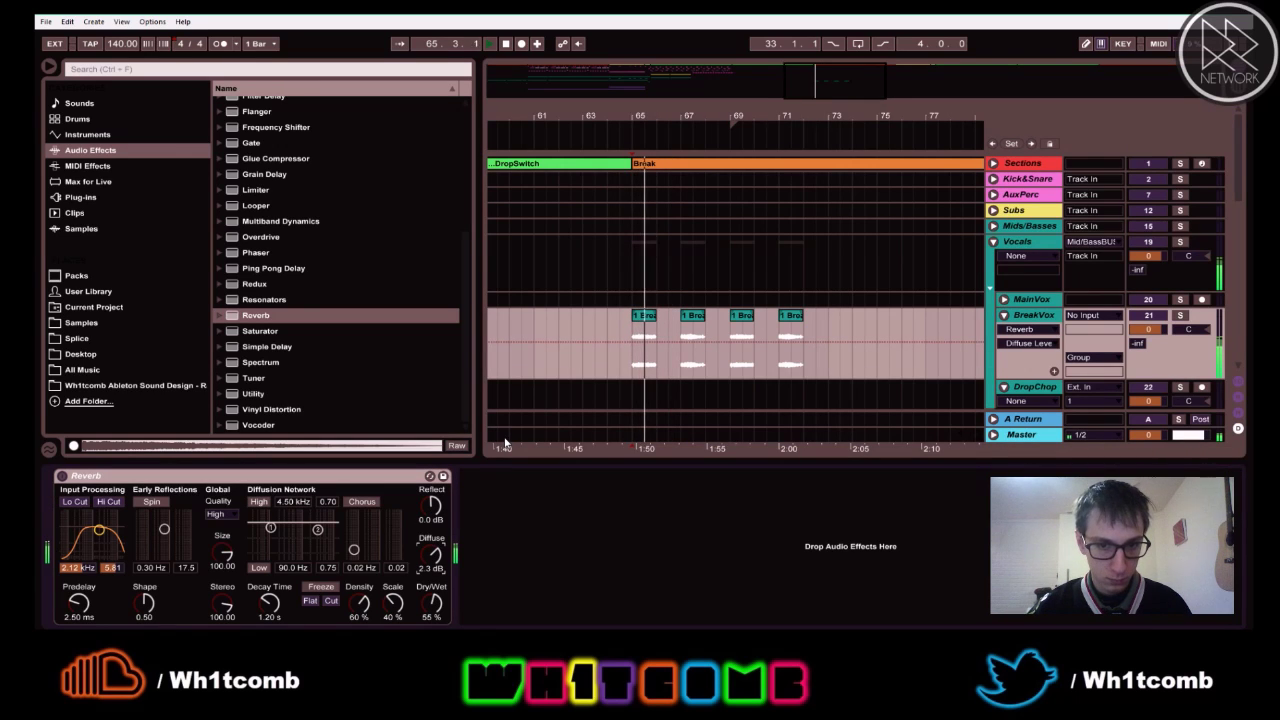
{"action": "left_click_drag", "start_coordinate": [433, 516], "coordinate": [433, 506]}
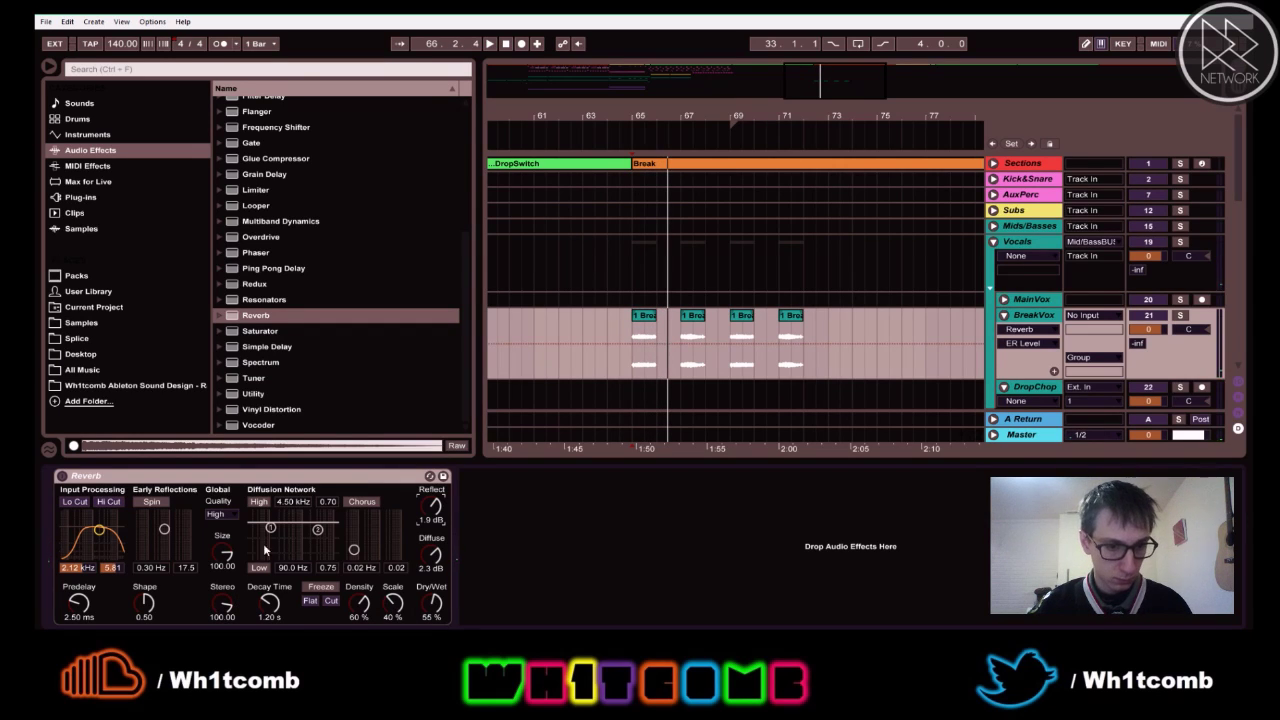
{"action": "left_click_drag", "start_coordinate": [227, 555], "coordinate": [227, 550]}
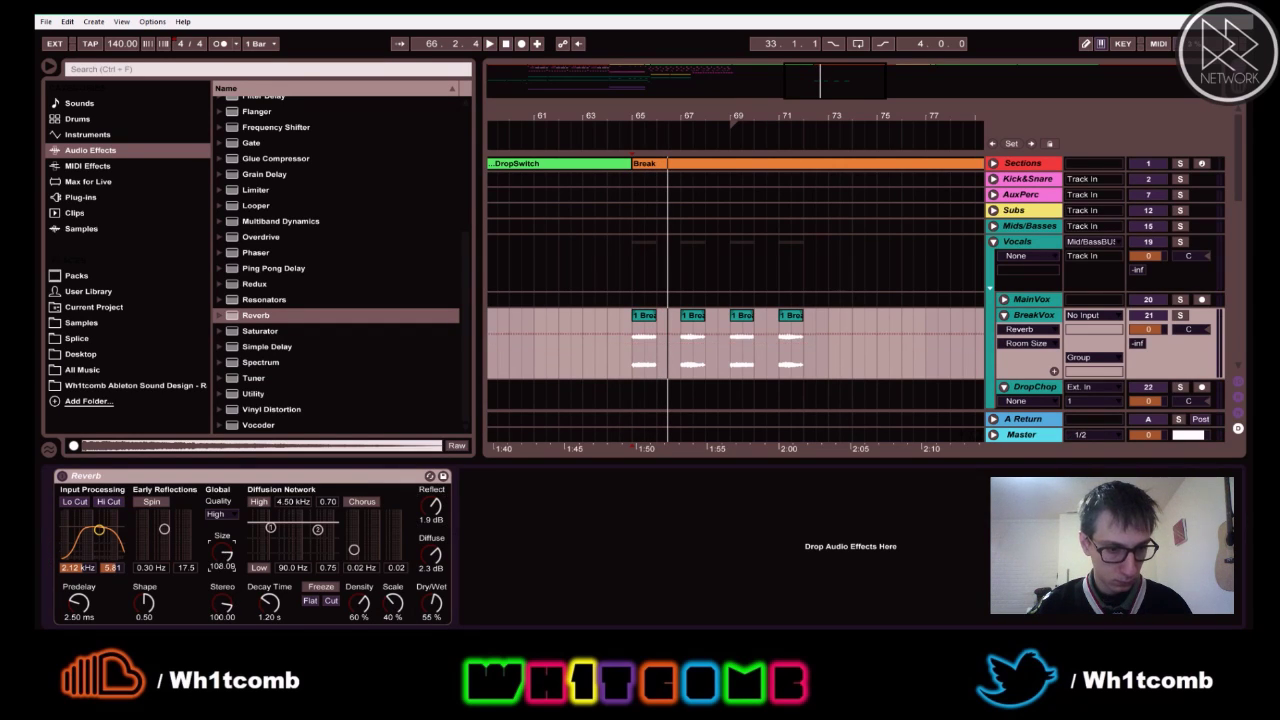
{"action": "left_click_drag", "start_coordinate": [426, 615], "coordinate": [426, 610]}
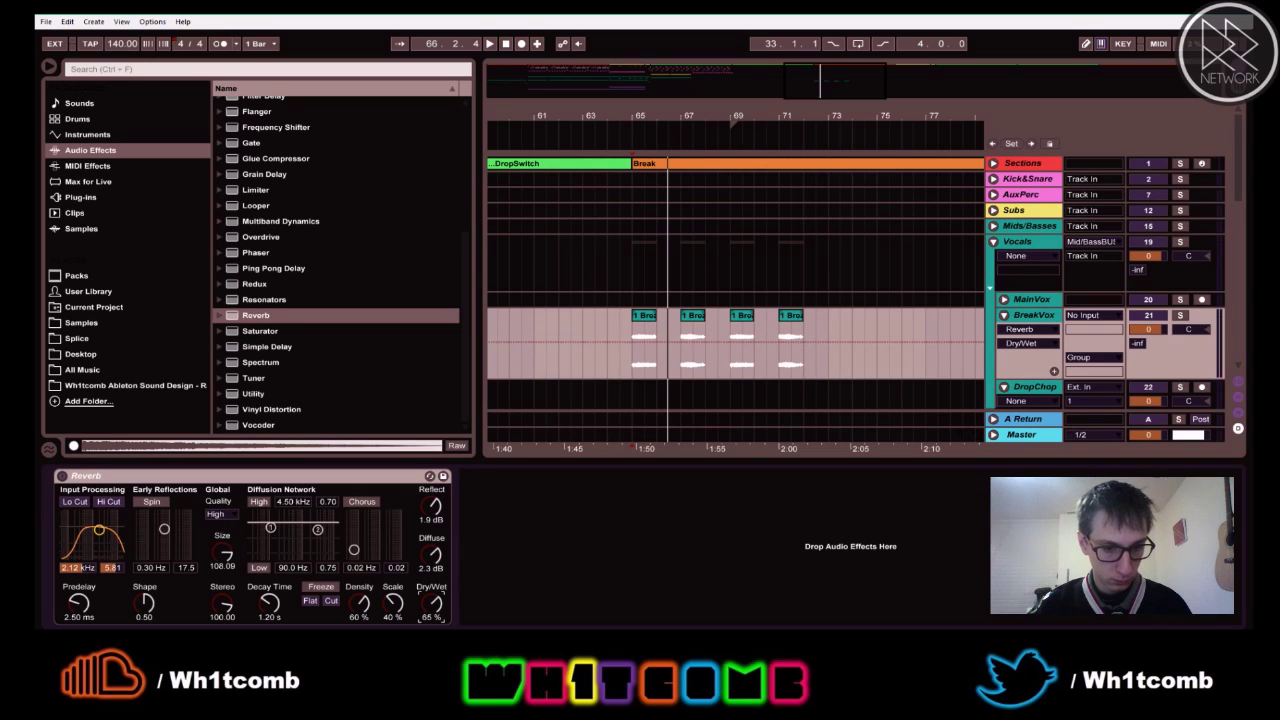
{"action": "left_click", "coordinate": [495, 538]}
{"action": "key", "text": "space"}
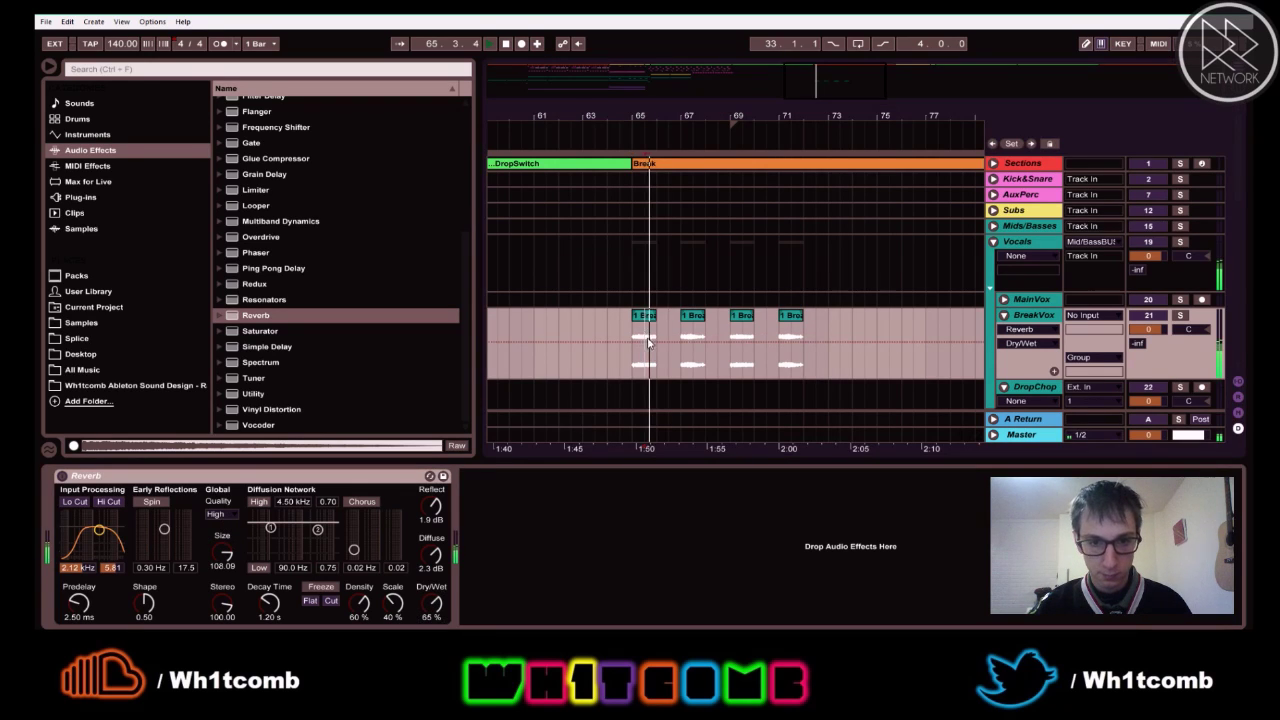
- Load the Long Tail preset from the Reverb's Hall presets onto BreakVox in place of the existing Reverb and play from bar 65
{"action": "left_click", "coordinate": [221, 316]}
{"action": "left_click", "coordinate": [228, 315]}
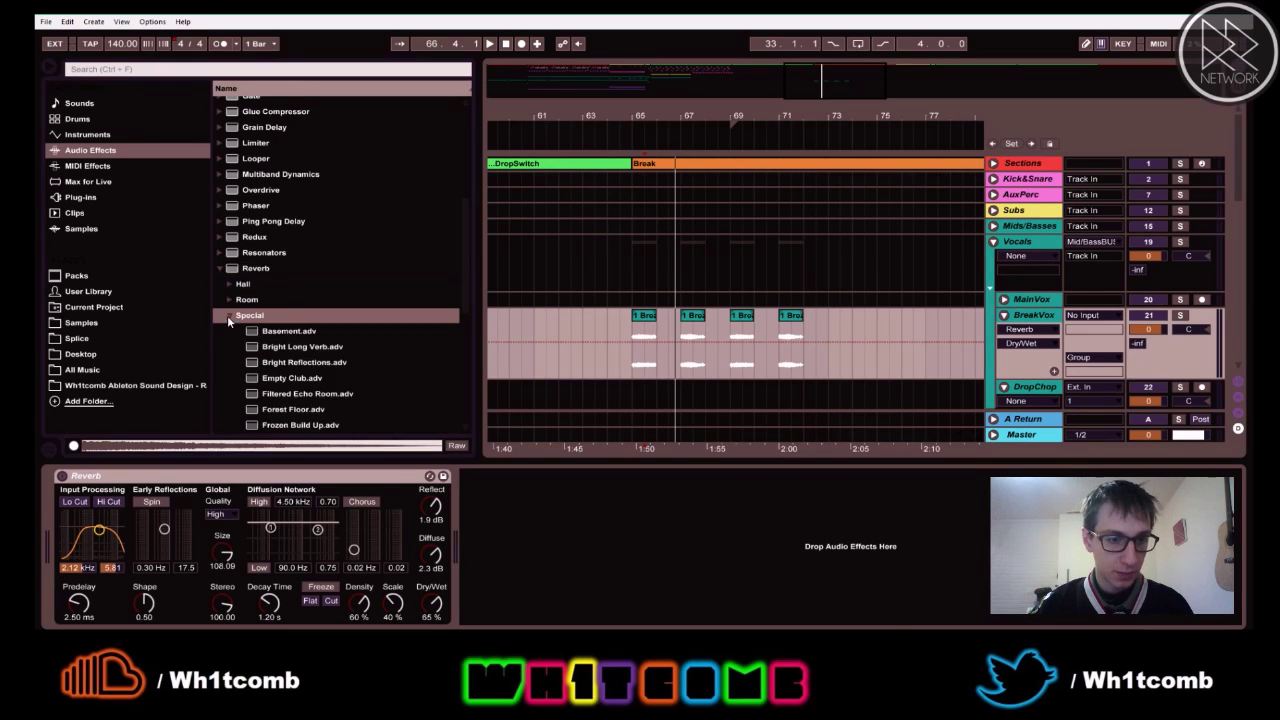
{"action": "left_click", "coordinate": [229, 268]}
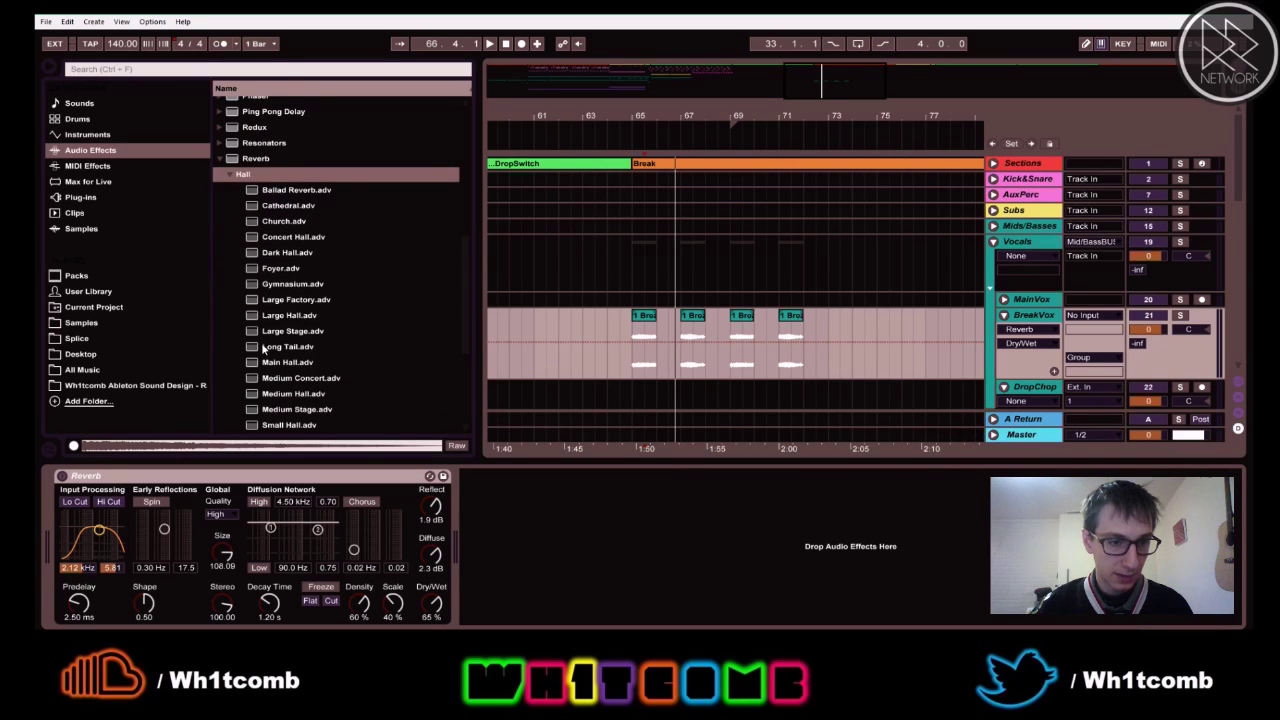
{"action": "left_click", "coordinate": [264, 347]}
{"action": "left_click_drag", "start_coordinate": [540, 403], "coordinate": [356, 470]}
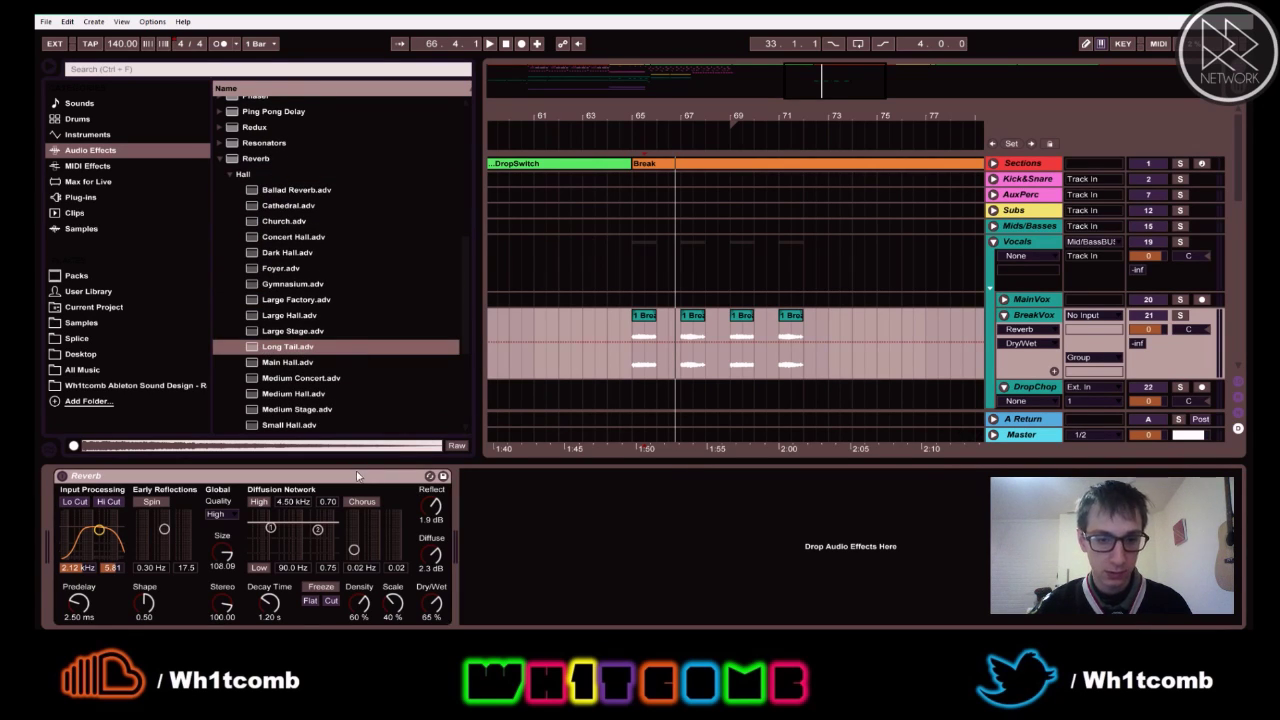
{"action": "left_click", "coordinate": [631, 337]}
{"action": "key", "text": "space"}
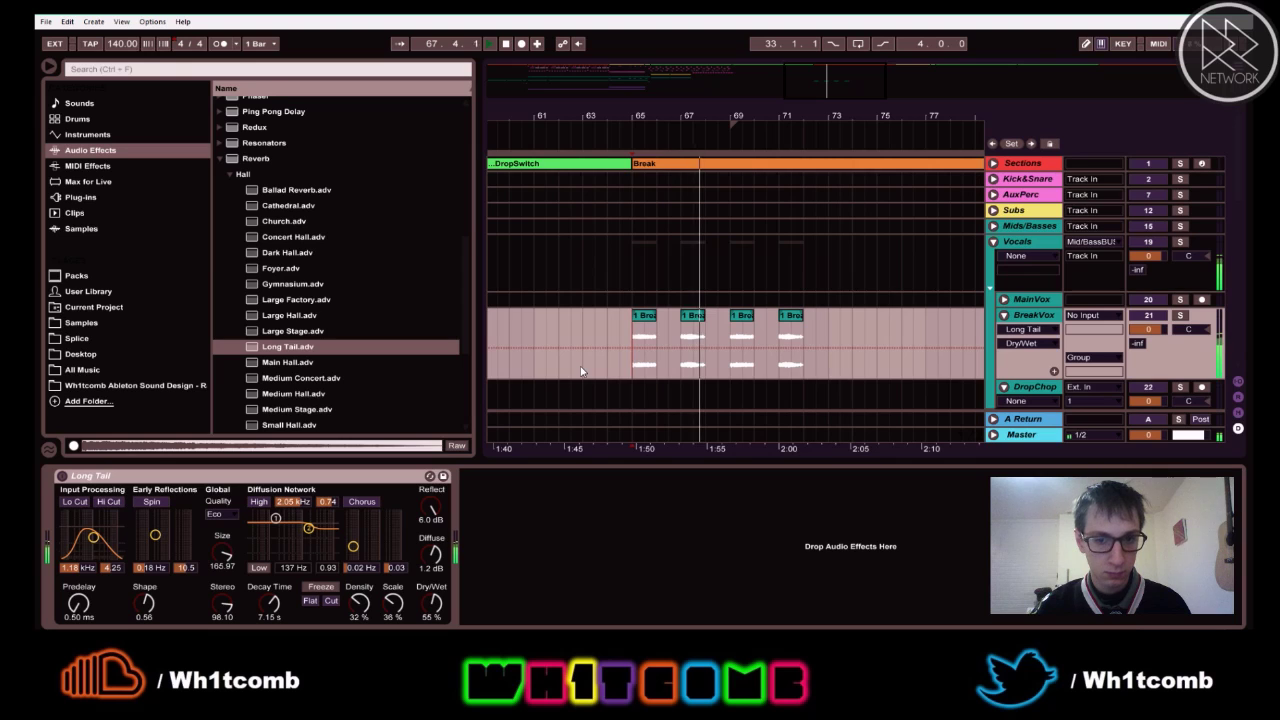
- Shorten the ends of the BreakVox clips at bars 67 and 71 by about a quarter while listening to the pattern
{"action": "left_click_drag", "start_coordinate": [708, 137], "coordinate": [697, 198]}
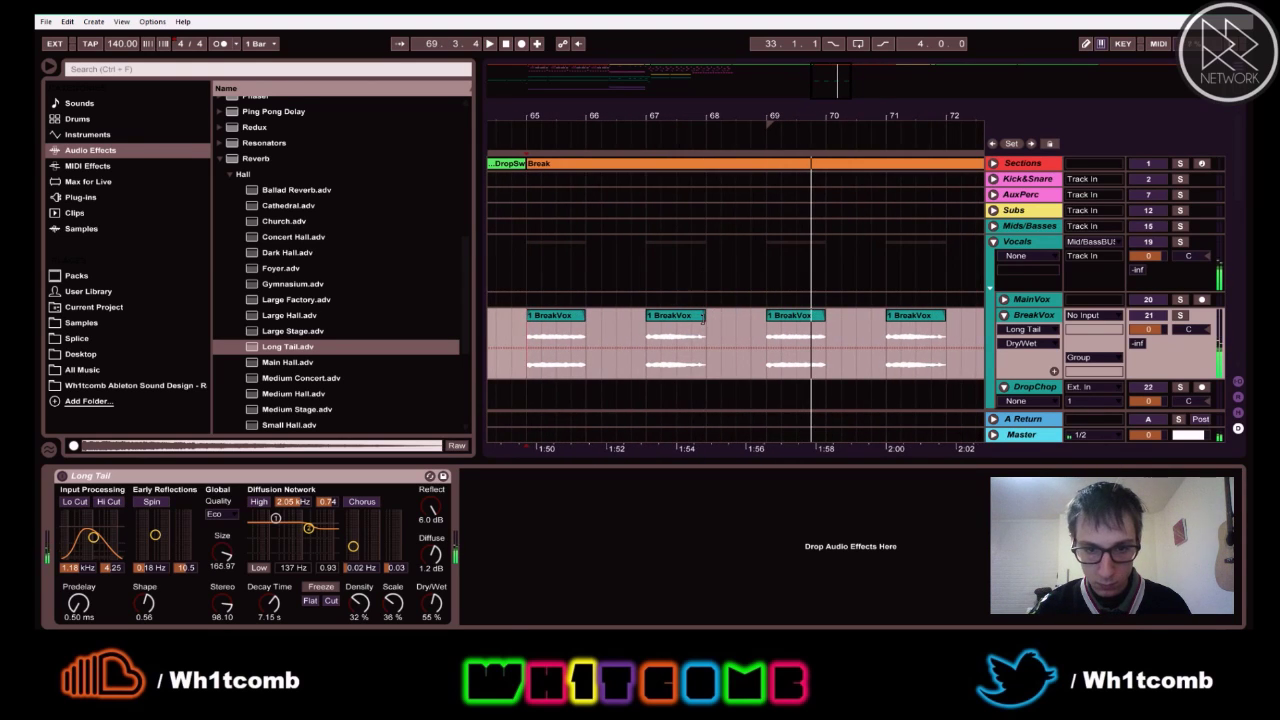
{"action": "left_click_drag", "start_coordinate": [703, 316], "coordinate": [692, 322]}
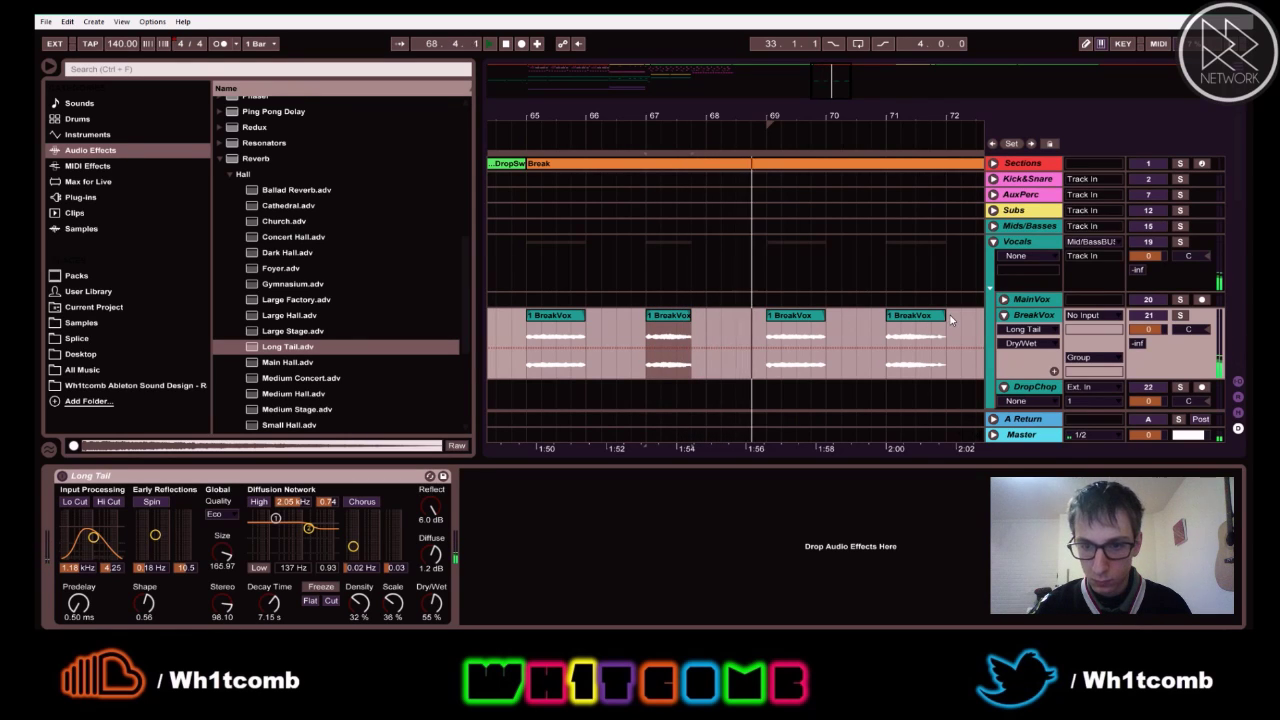
{"action": "left_click_drag", "start_coordinate": [941, 316], "coordinate": [931, 317]}
{"action": "left_click_drag", "start_coordinate": [644, 116], "coordinate": [656, 70]}
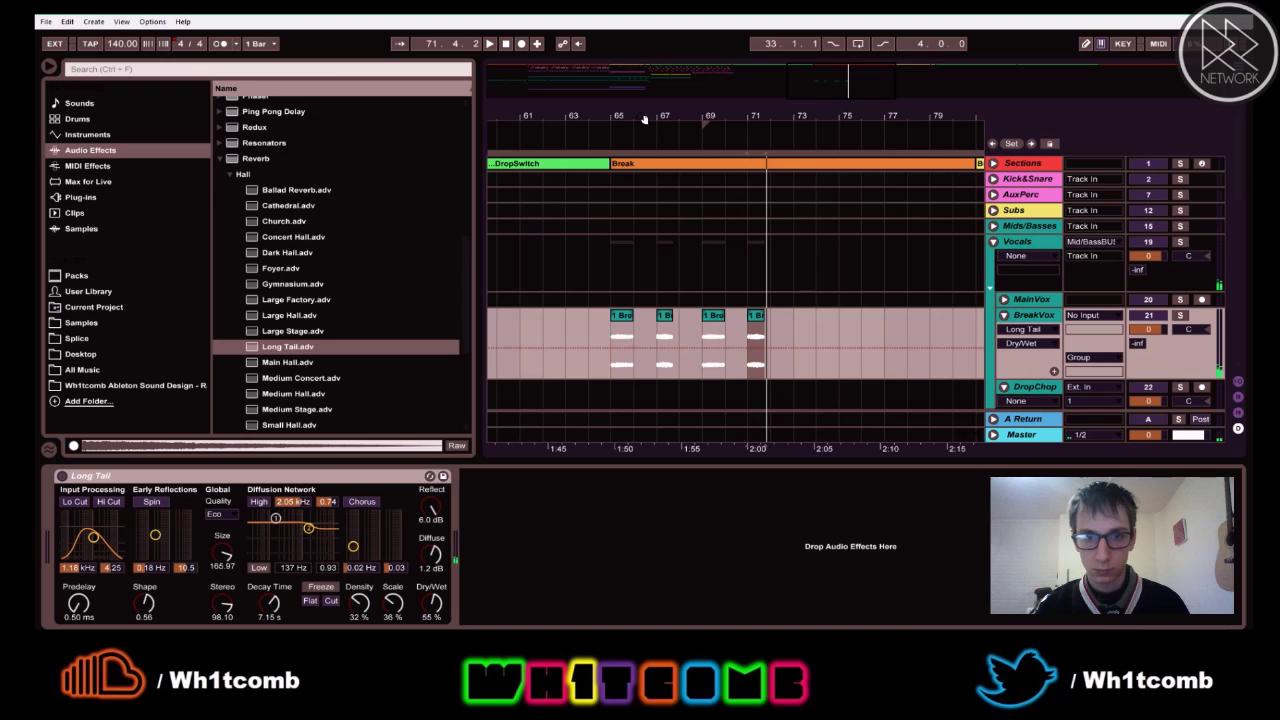
{"action": "left_click_drag", "start_coordinate": [645, 119], "coordinate": [644, 100]}
{"action": "left_click", "coordinate": [619, 323]}
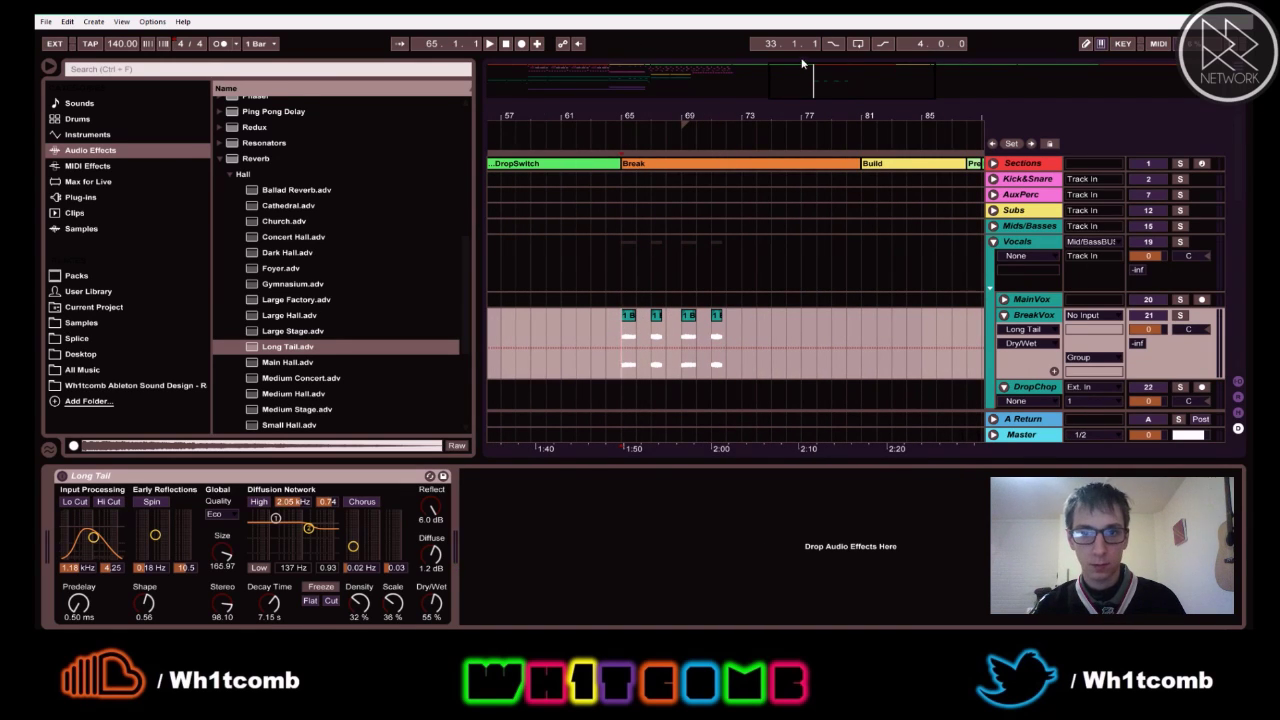
{"action": "left_click_drag", "start_coordinate": [814, 99], "coordinate": [812, 84]}
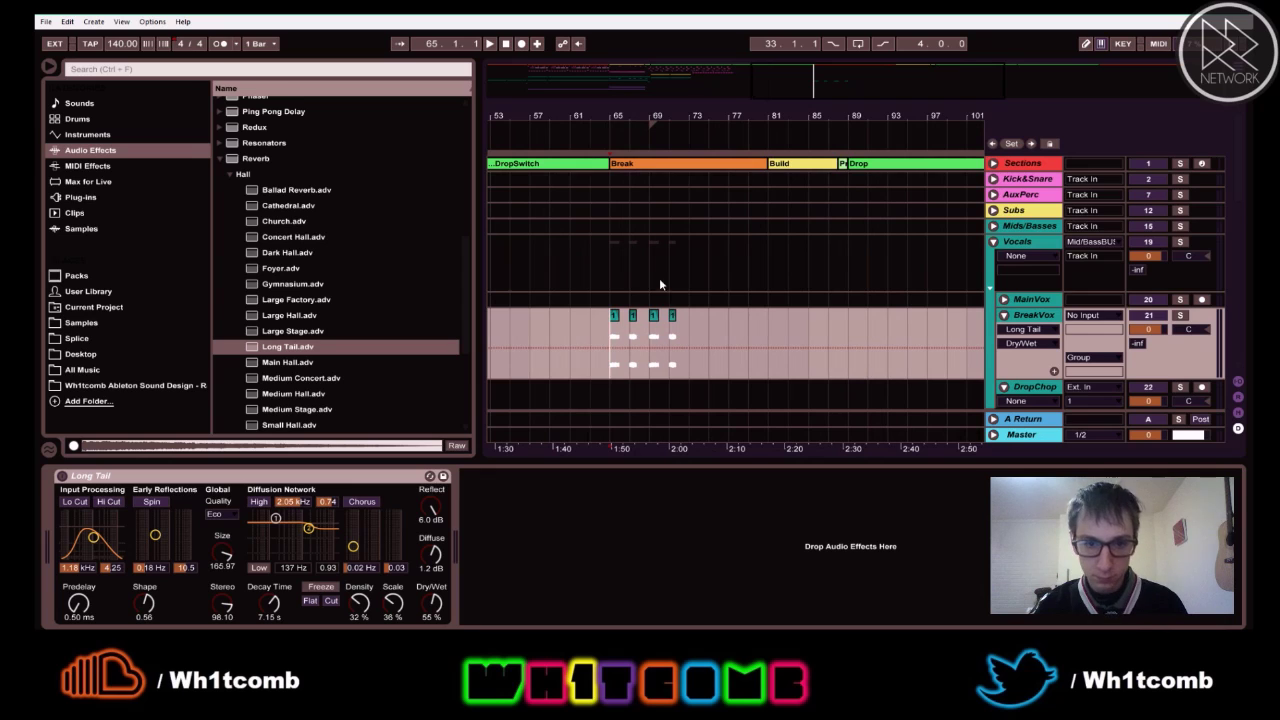
{"action": "left_click", "coordinate": [586, 317]}
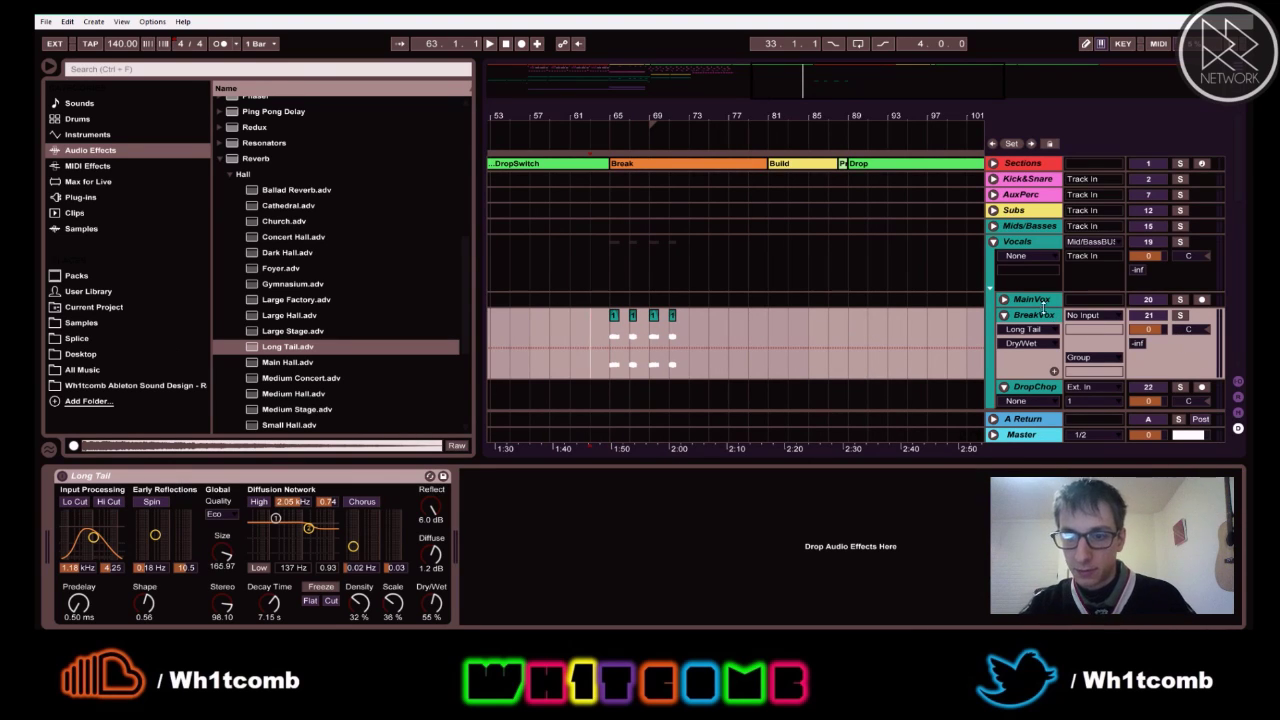
- Collapse the Vocals group and expand the FX group to show its tracks
{"action": "left_click", "coordinate": [994, 242]}
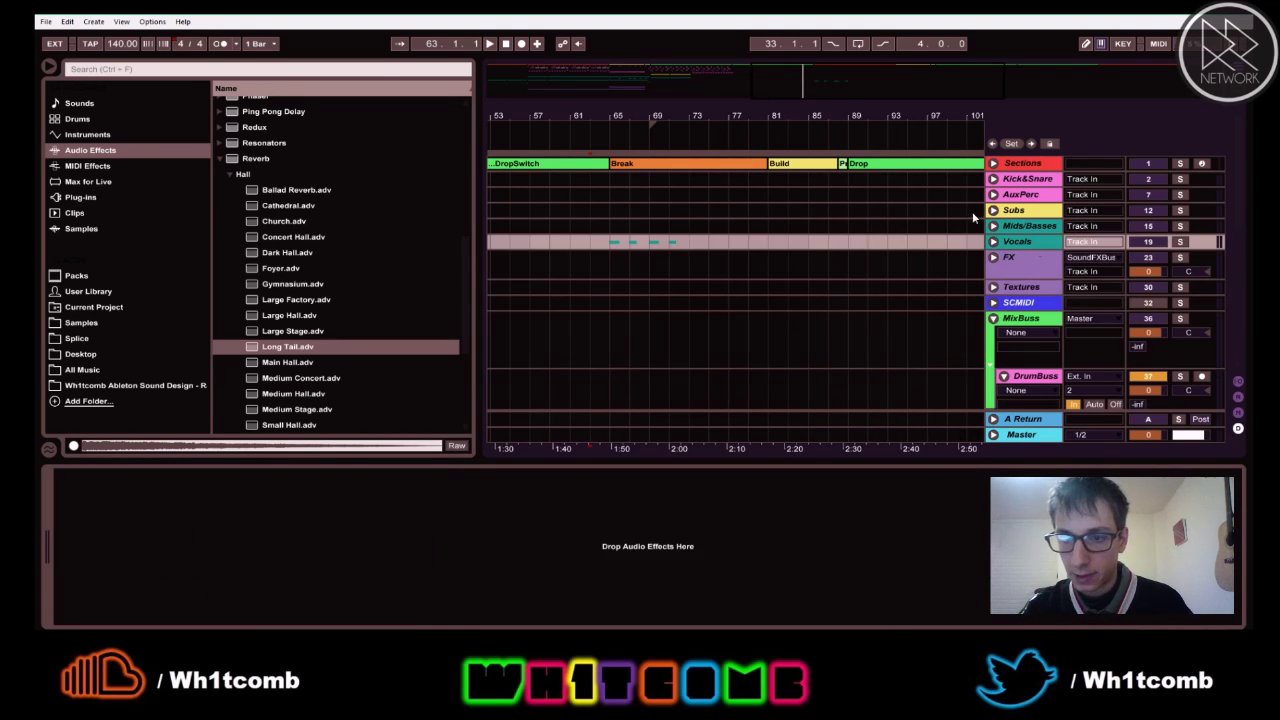
{"action": "scroll", "coordinate": [1003, 320], "scroll_direction": "down", "scroll_amount": 1}
{"action": "scroll", "coordinate": [1002, 318], "scroll_direction": "up", "scroll_amount": 1}
{"action": "scroll", "coordinate": [998, 302], "scroll_direction": "down", "scroll_amount": 1}
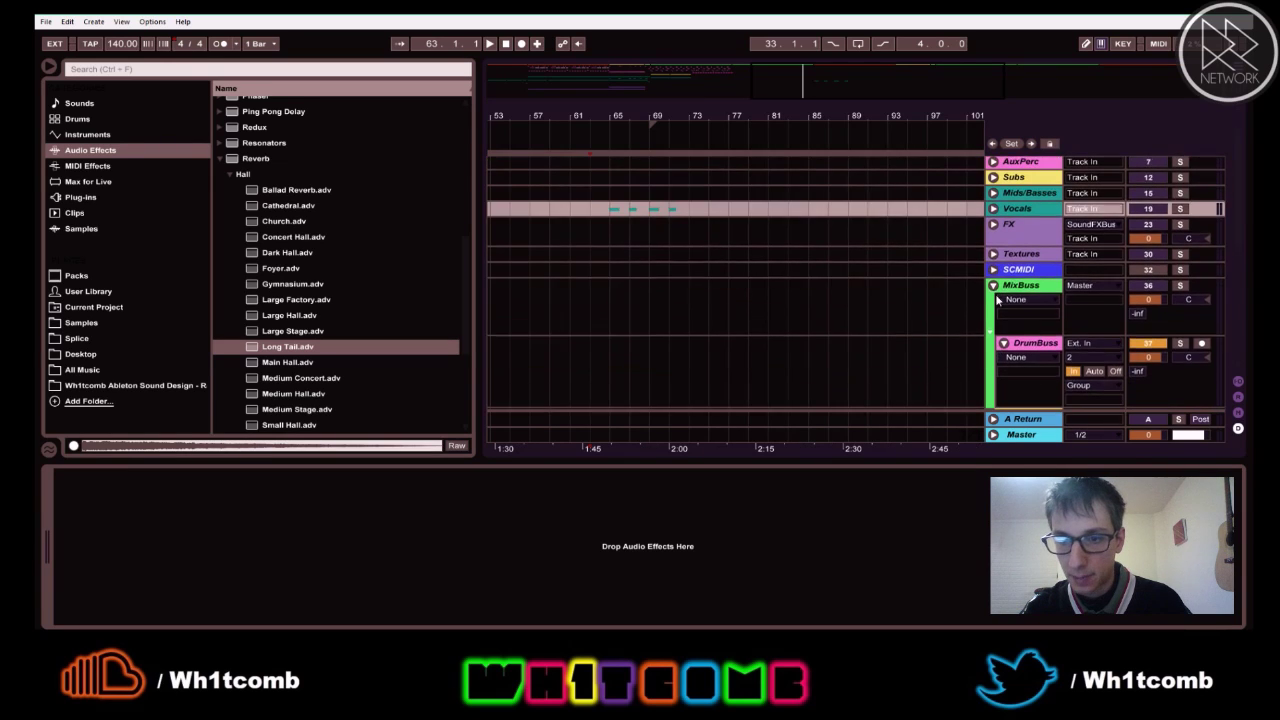
{"action": "scroll", "coordinate": [997, 300], "scroll_direction": "up", "scroll_amount": 1}
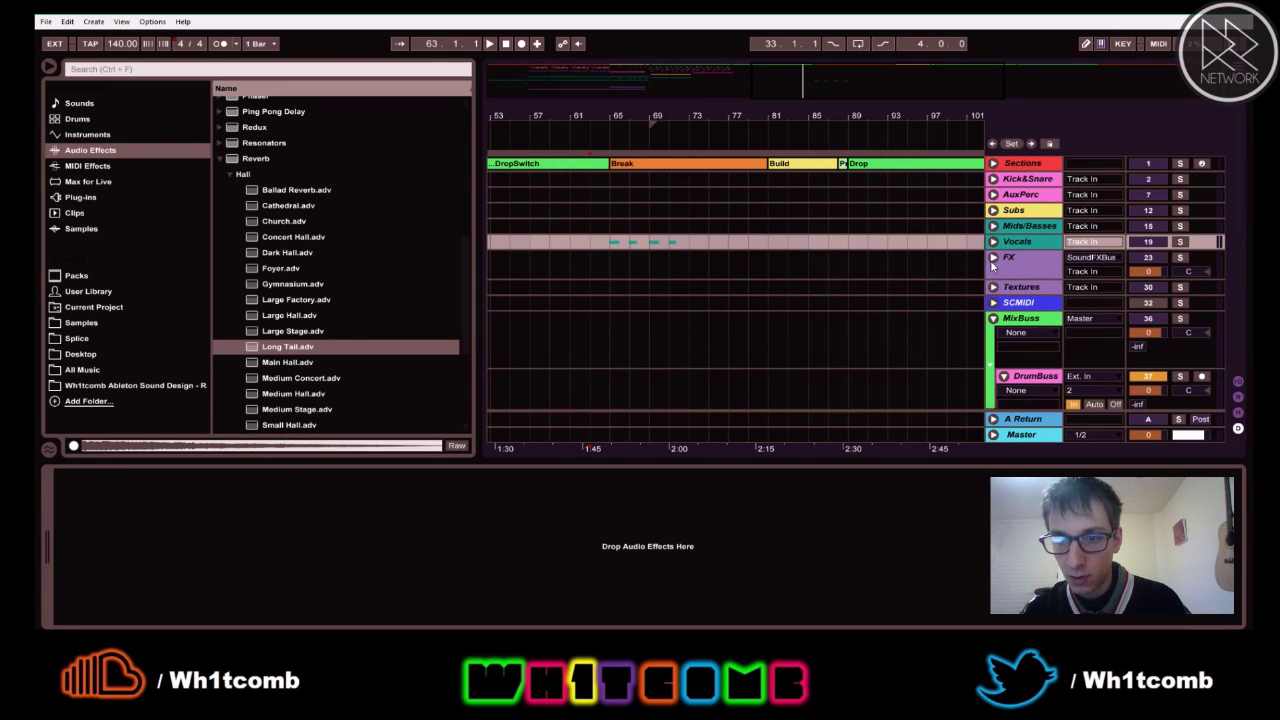
{"action": "left_click", "coordinate": [993, 258]}
{"action": "left_click_drag", "start_coordinate": [724, 119], "coordinate": [738, 50]}
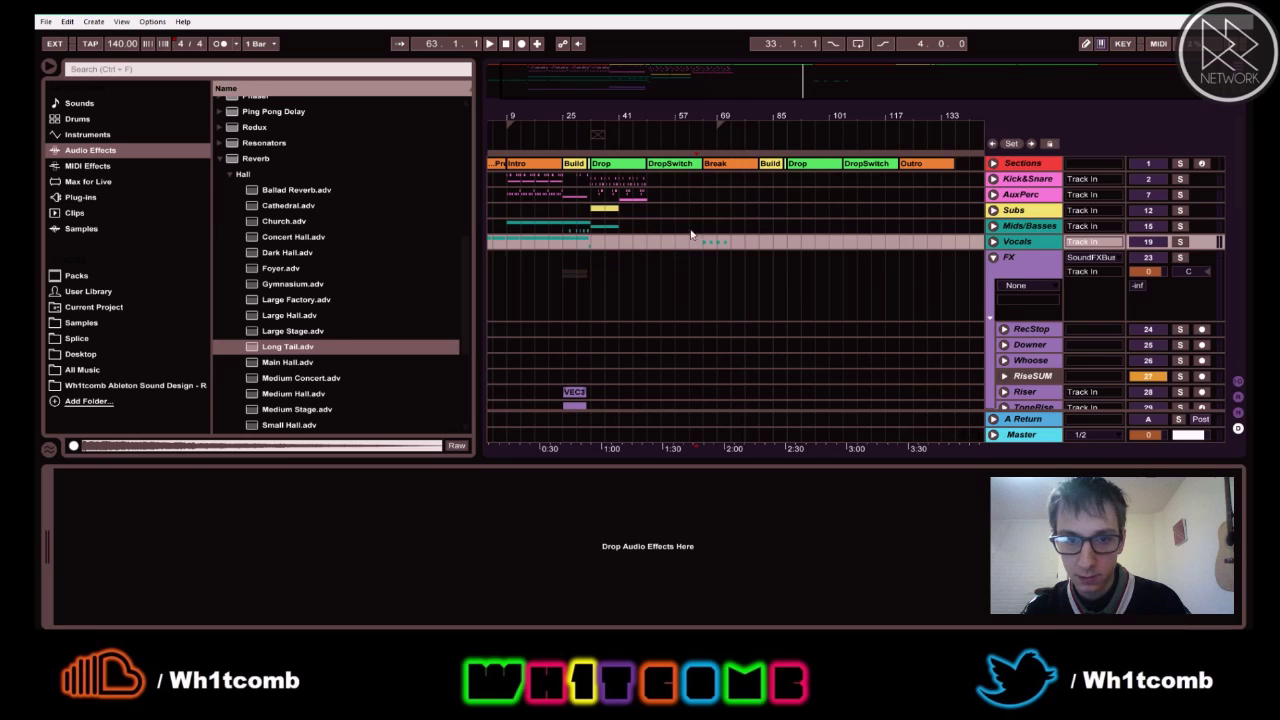
- Play the end of the DropSwitch section and unfold the Downer track in the FX group
{"action": "left_click", "coordinate": [686, 247]}
{"action": "key", "text": "space"}
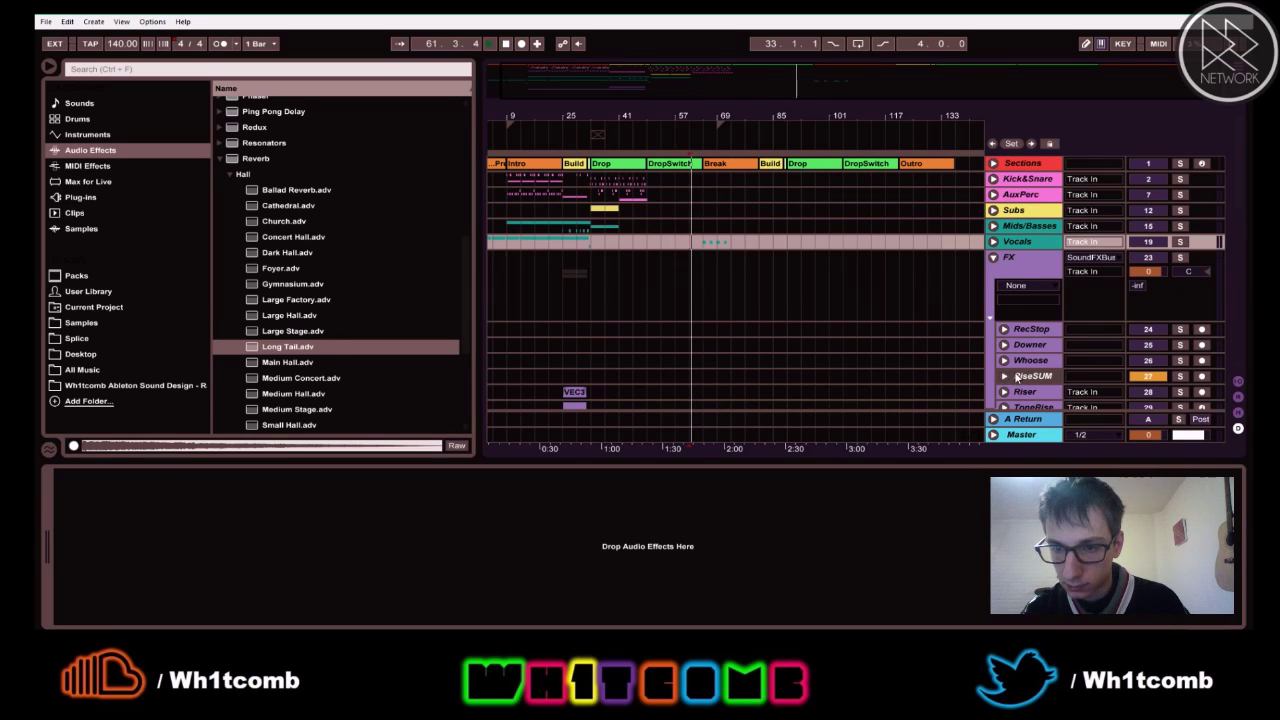
{"action": "scroll", "coordinate": [1016, 371], "scroll_direction": "down", "scroll_amount": 2}
{"action": "scroll", "coordinate": [1016, 371], "scroll_direction": "up", "scroll_amount": 1}
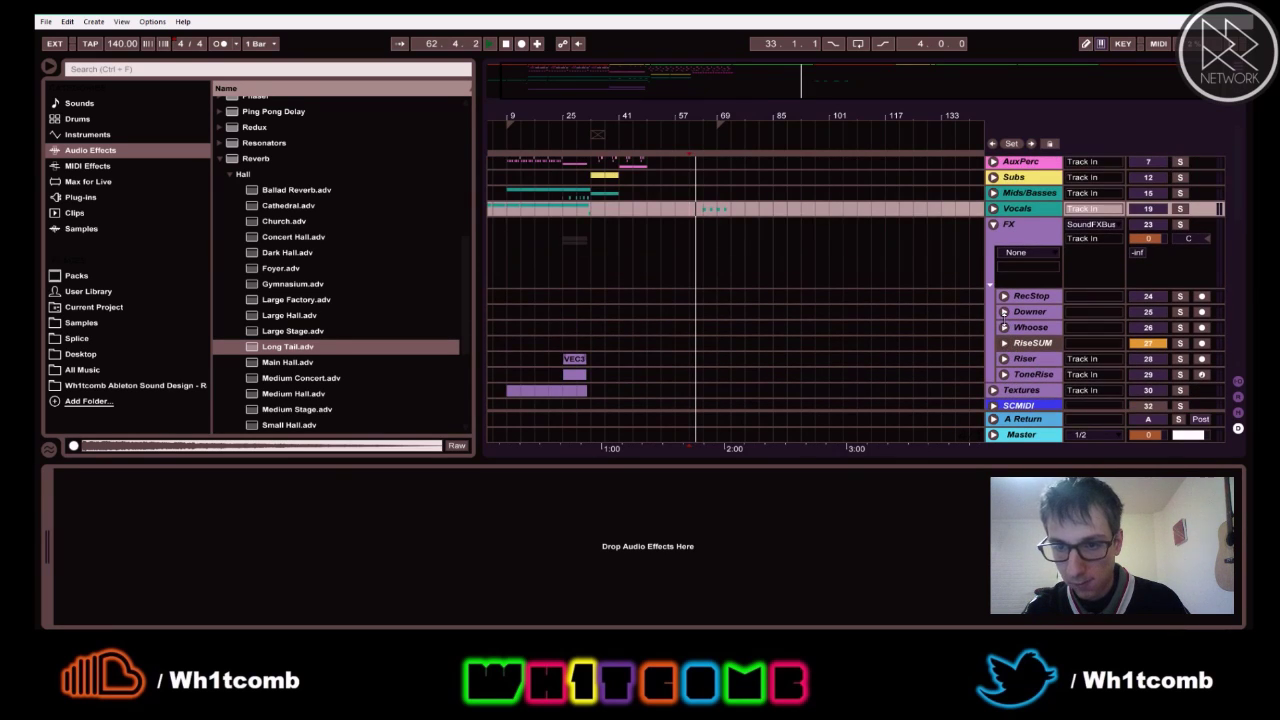
{"action": "left_click", "coordinate": [1004, 312]}
{"action": "scroll", "coordinate": [945, 318], "scroll_direction": "down", "scroll_amount": 2}
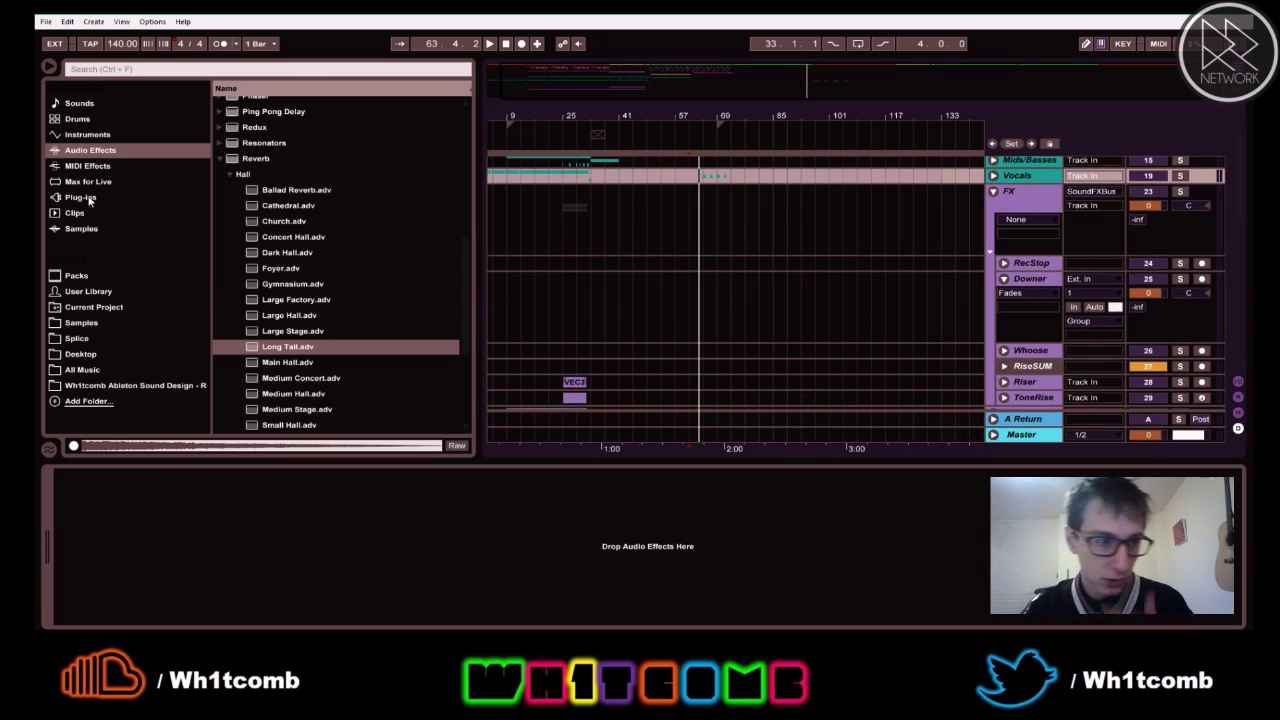
- Look through the Cr2 Big Room Hits audio folders in the Samples library and collapse the EDM folder
{"action": "left_click", "coordinate": [81, 322]}
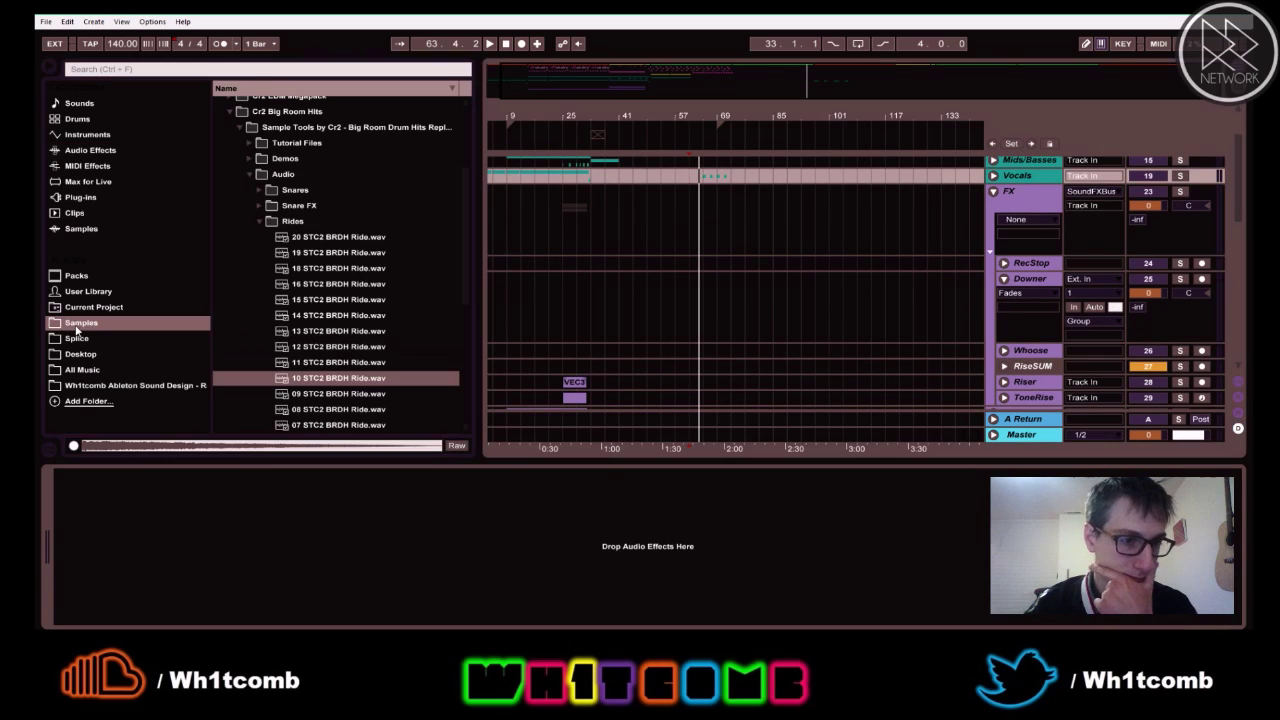
{"action": "left_click", "coordinate": [262, 220]}
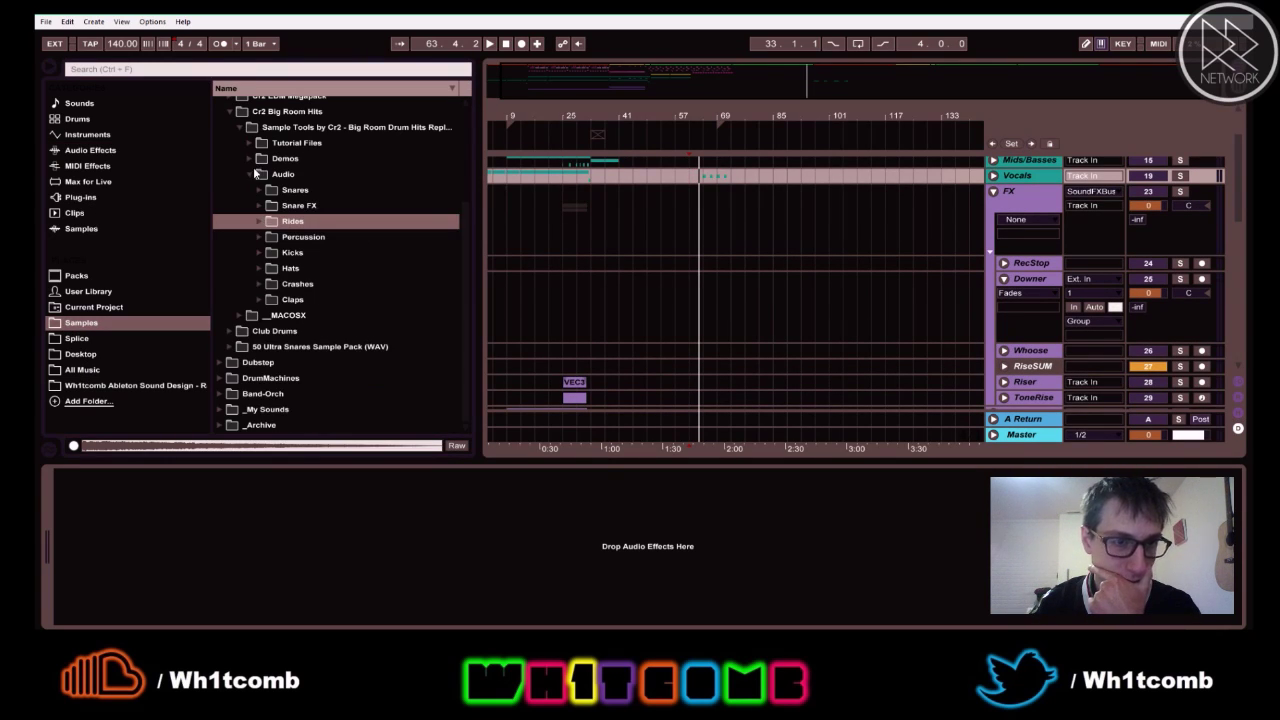
{"action": "left_click", "coordinate": [250, 175]}
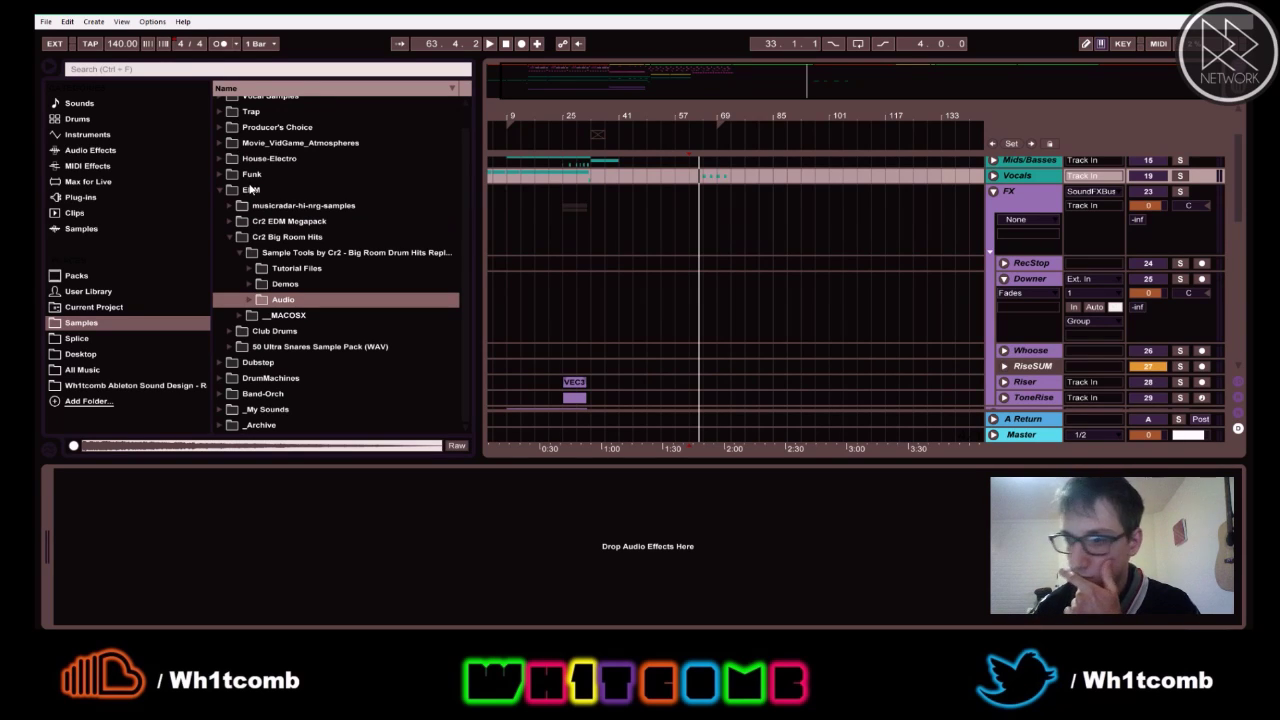
{"action": "left_click", "coordinate": [229, 237]}
{"action": "left_click", "coordinate": [229, 237]}
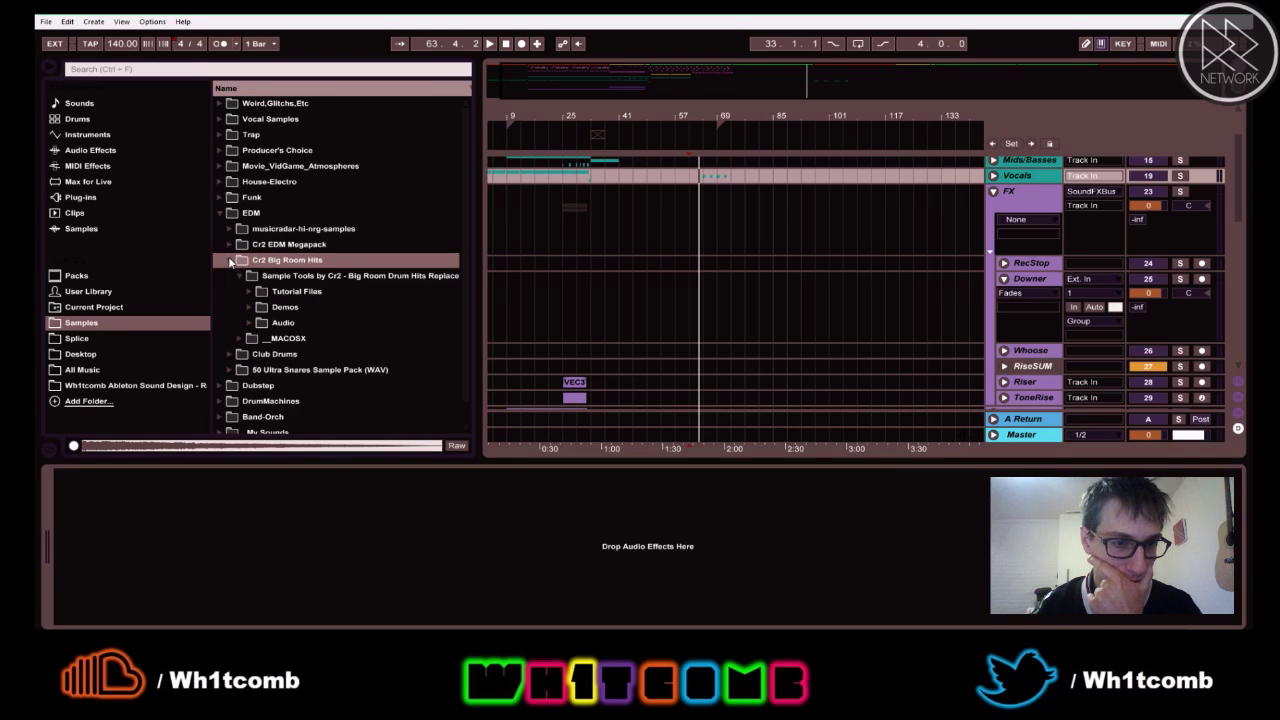
{"action": "left_click", "coordinate": [250, 307]}
{"action": "scroll", "coordinate": [331, 339], "scroll_direction": "down", "scroll_amount": 2}
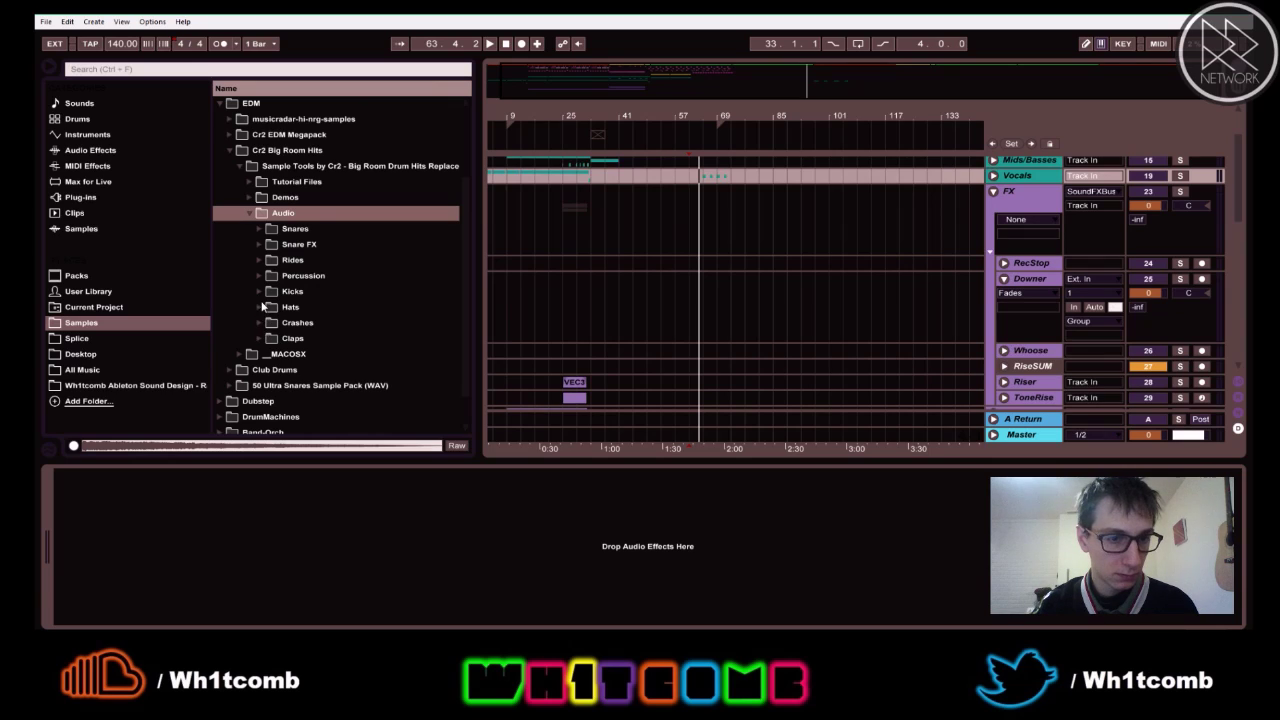
{"action": "left_click", "coordinate": [247, 213]}
{"action": "left_click", "coordinate": [229, 237]}
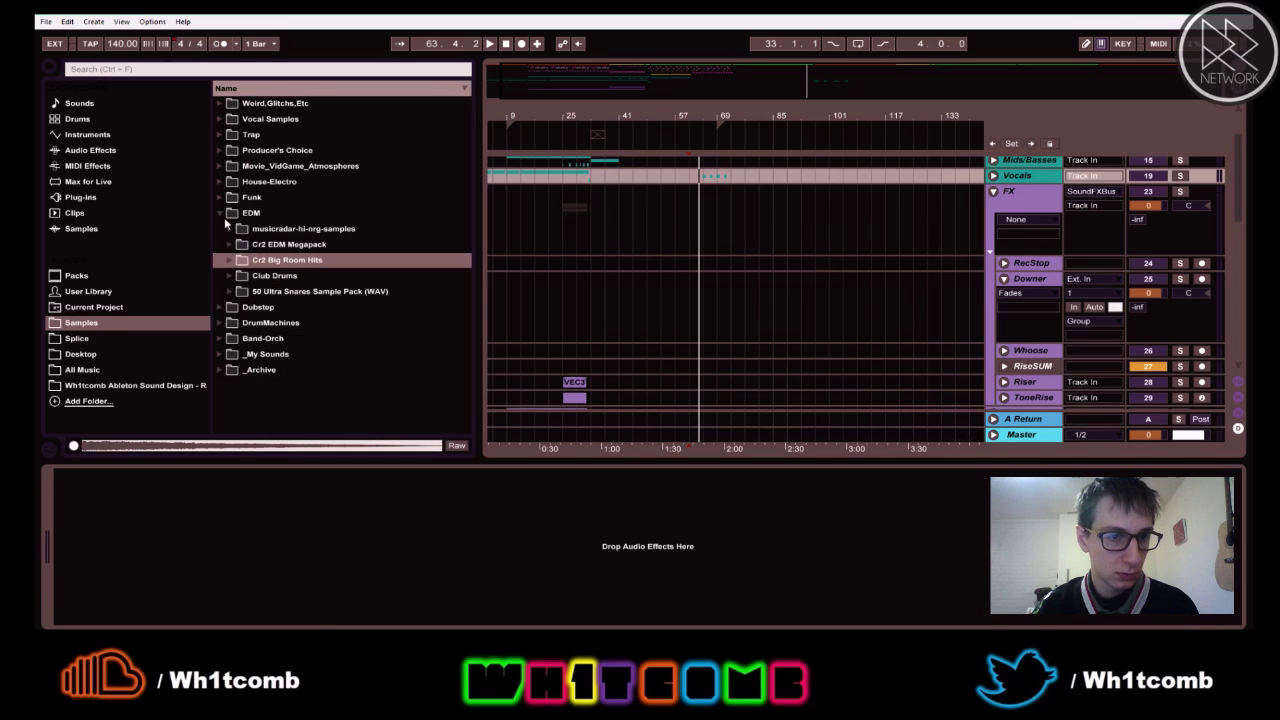
{"action": "left_click", "coordinate": [224, 213]}
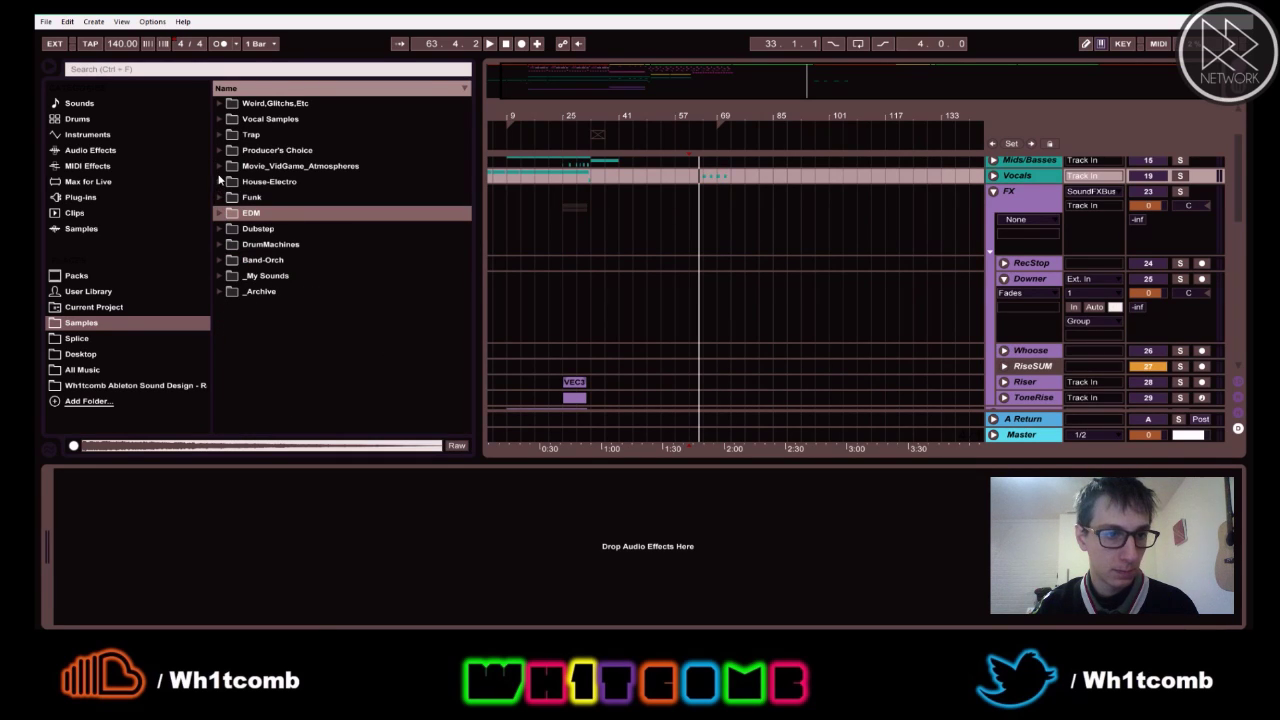
- Open the VEC3 Sweeps Down folder inside VEC3 FX of the House-Electro vengeance essential club sounds-3 pack
{"action": "left_click", "coordinate": [222, 166]}
{"action": "left_click", "coordinate": [221, 182]}
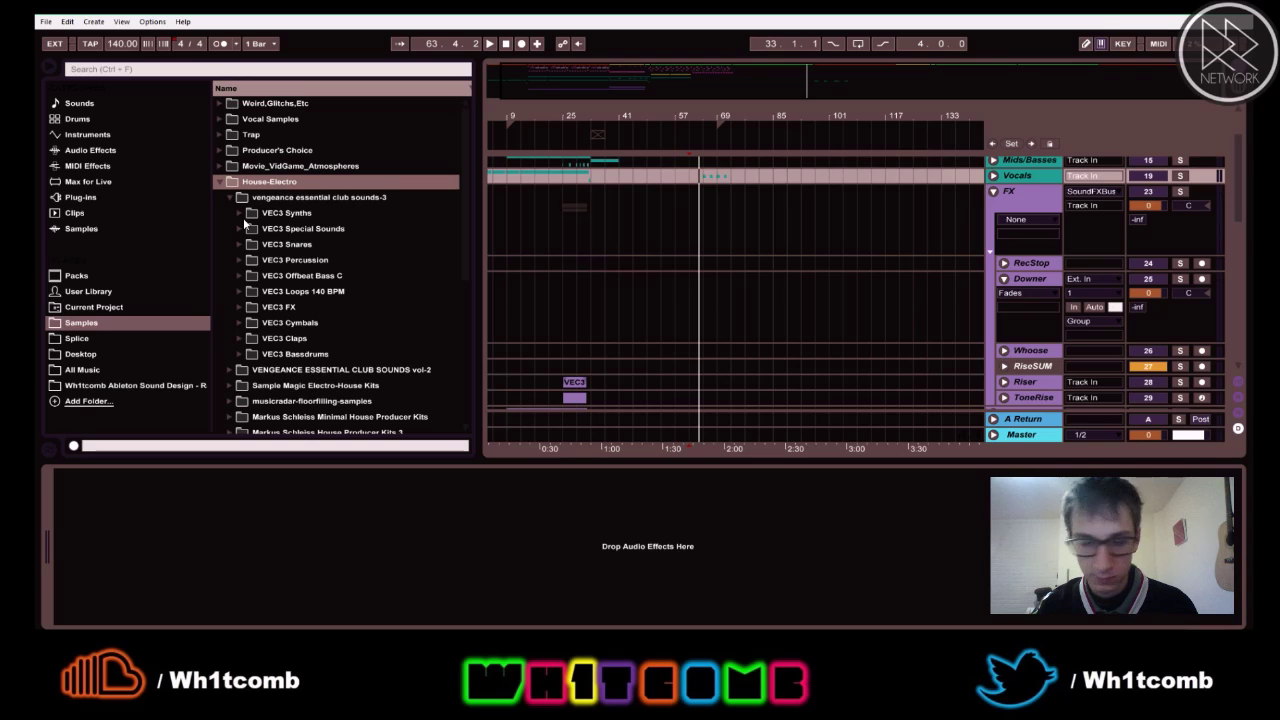
{"action": "scroll", "coordinate": [248, 236], "scroll_direction": "down", "scroll_amount": 1}
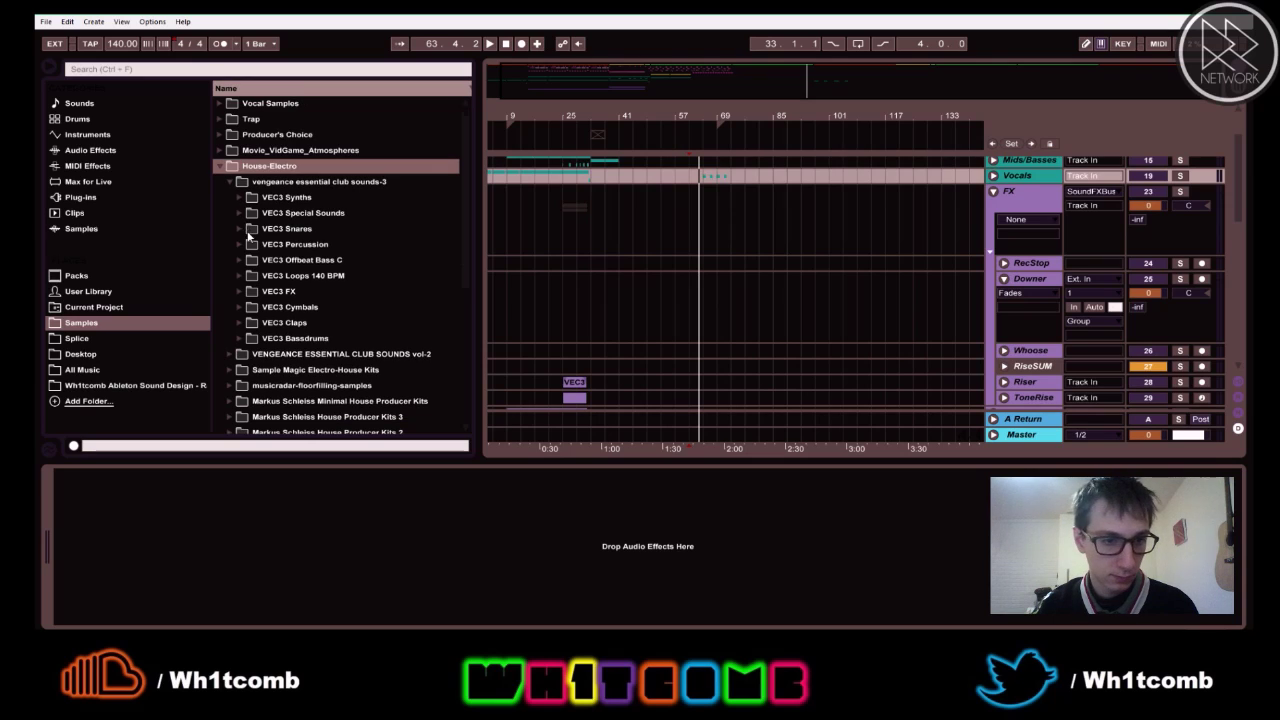
{"action": "left_click", "coordinate": [243, 292]}
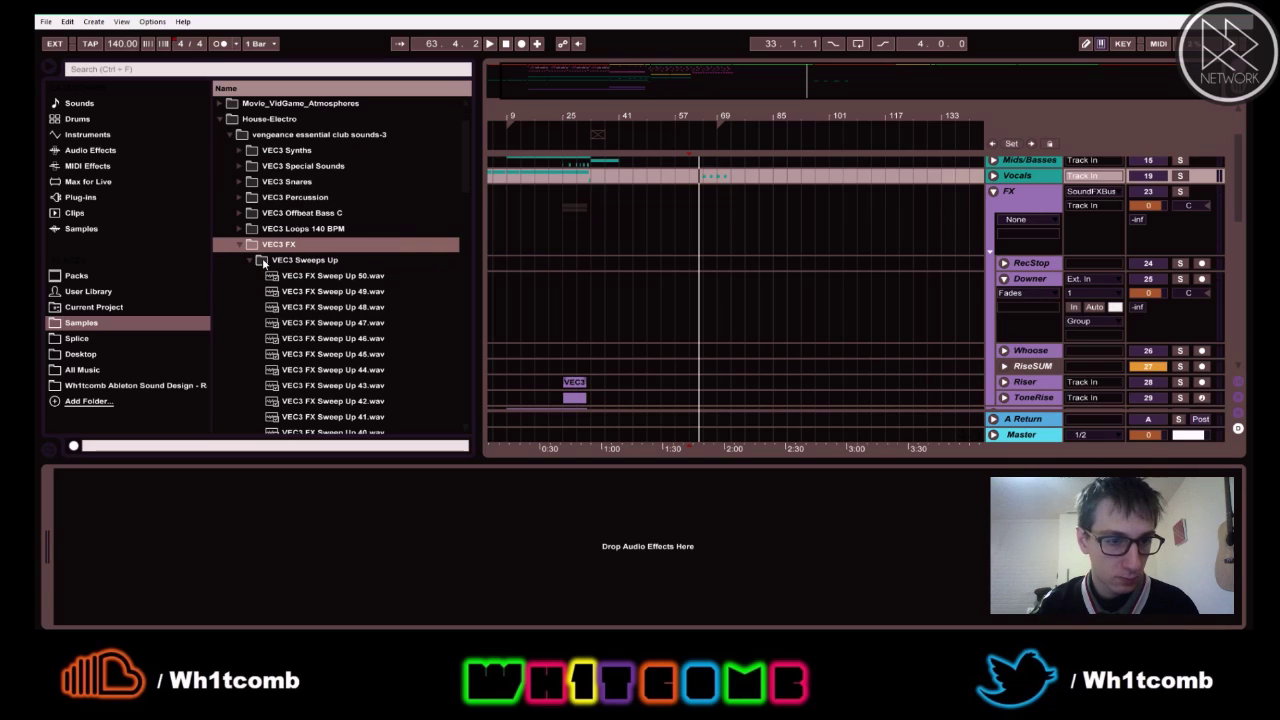
{"action": "left_click", "coordinate": [258, 259]}
{"action": "left_click", "coordinate": [248, 275]}
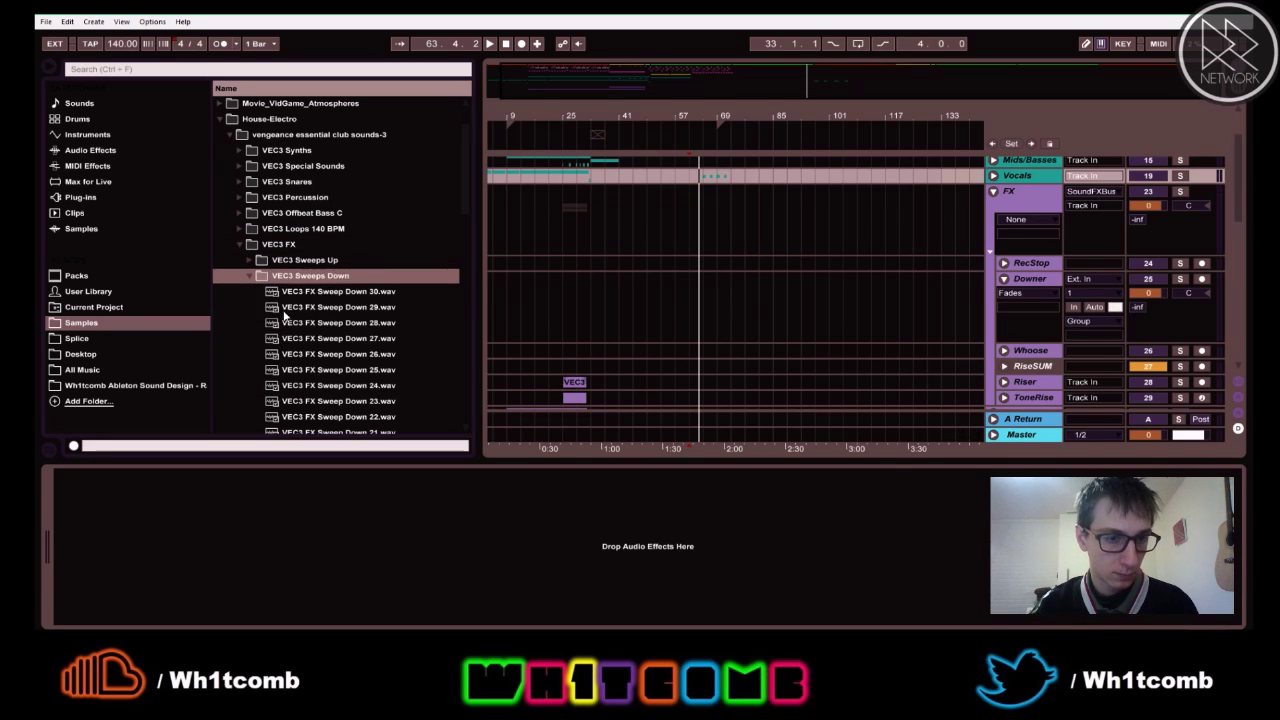
- Audition the VEC3 FX Sweep Down samples from 29 down to 11 and close their folder
{"action": "left_click", "coordinate": [288, 307]}
{"action": "scroll", "coordinate": [306, 336], "scroll_direction": "down", "scroll_amount": 1}
{"action": "key", "text": "Down"}
{"action": "key", "text": "Down"}
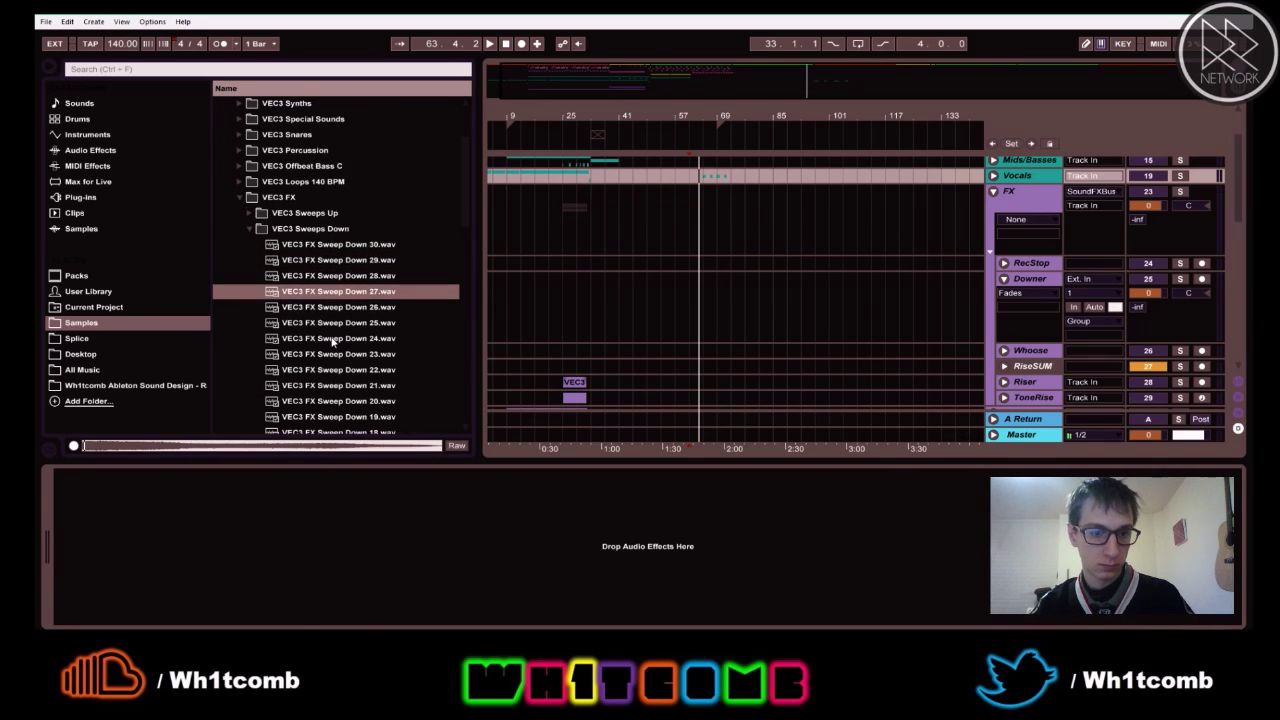
{"action": "key", "text": "Down"}
{"action": "key", "text": "Down"}
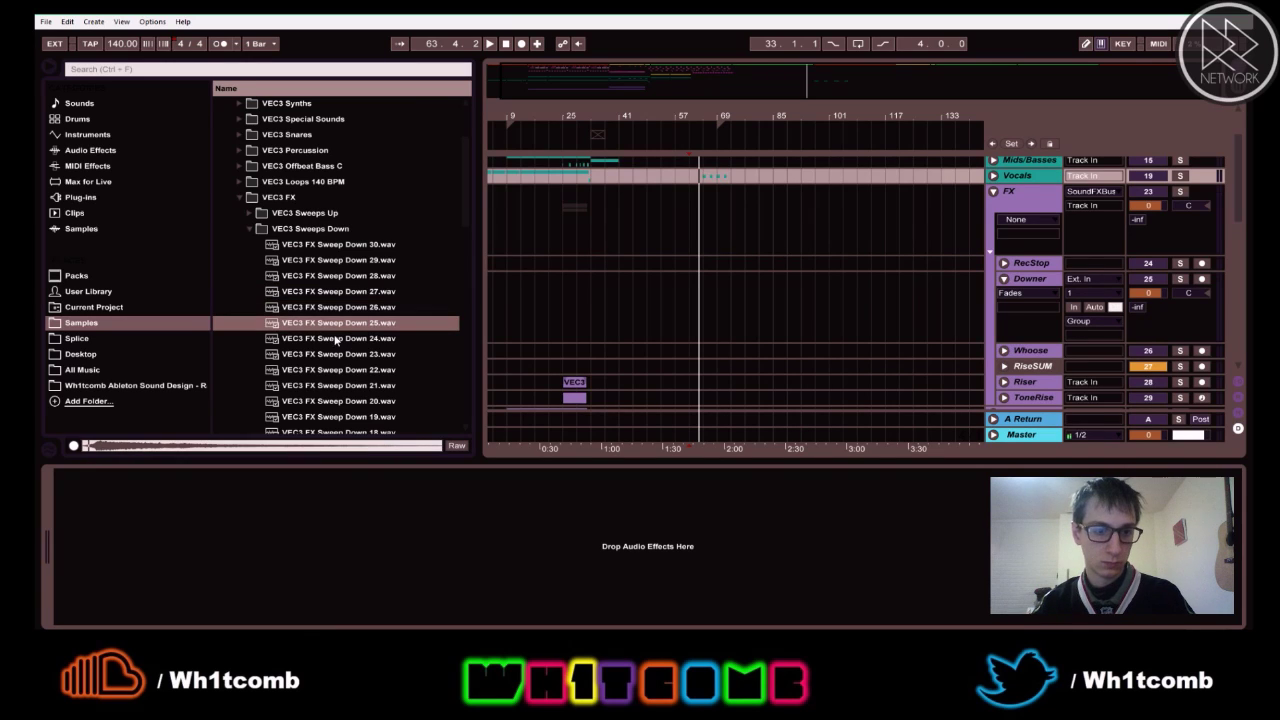
{"action": "key", "text": "Down"}
{"action": "key", "text": "Down"}
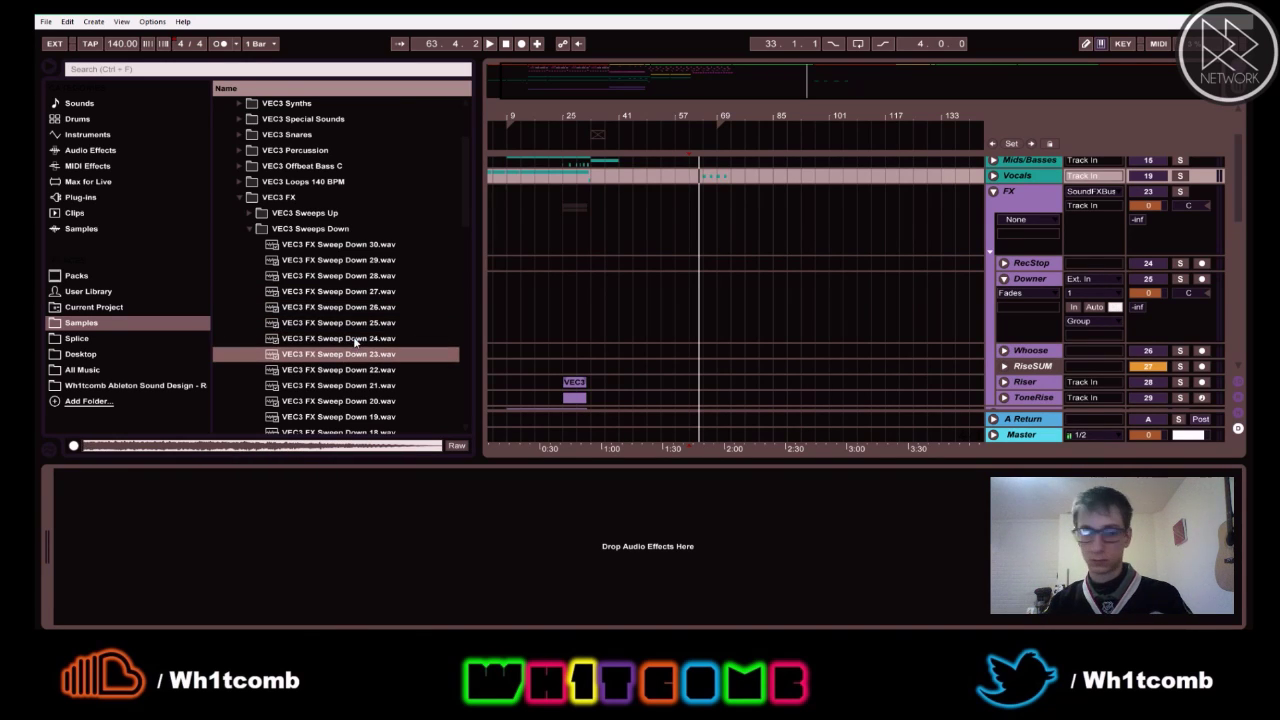
{"action": "key", "text": "Down"}
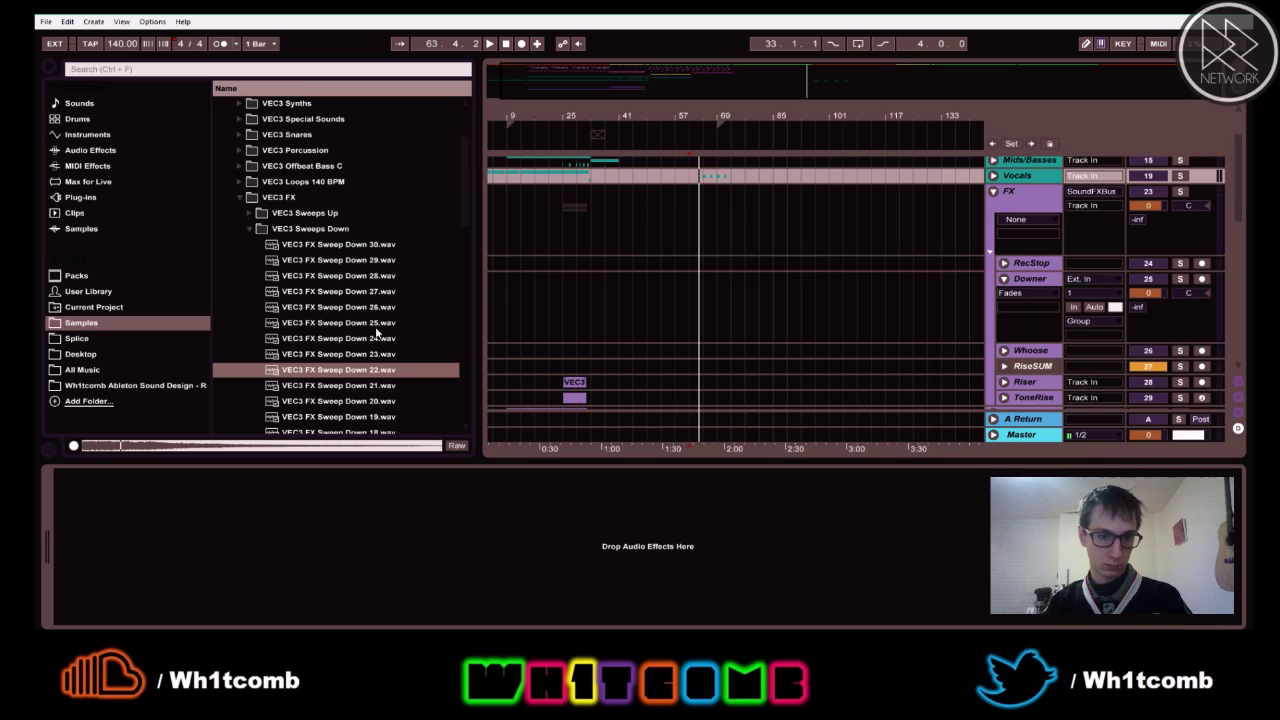
{"action": "key", "text": "Down"}
{"action": "key", "text": "Down"}
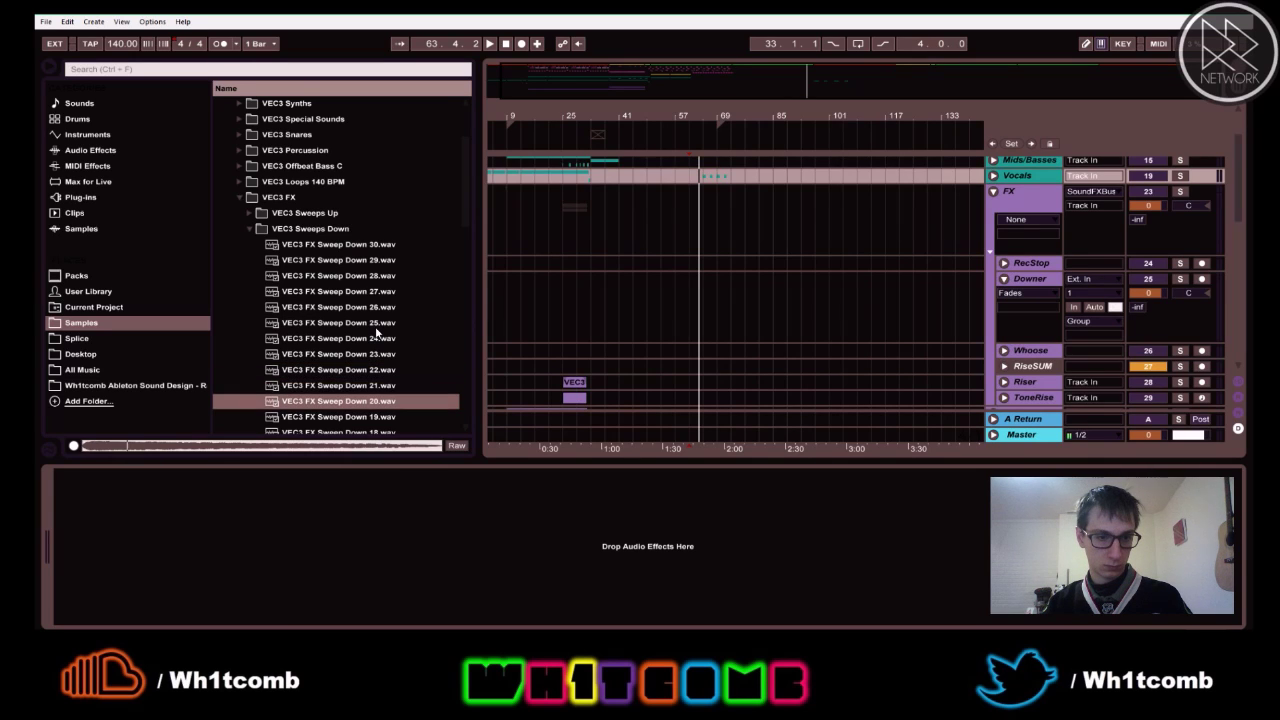
{"action": "key", "text": "Down"}
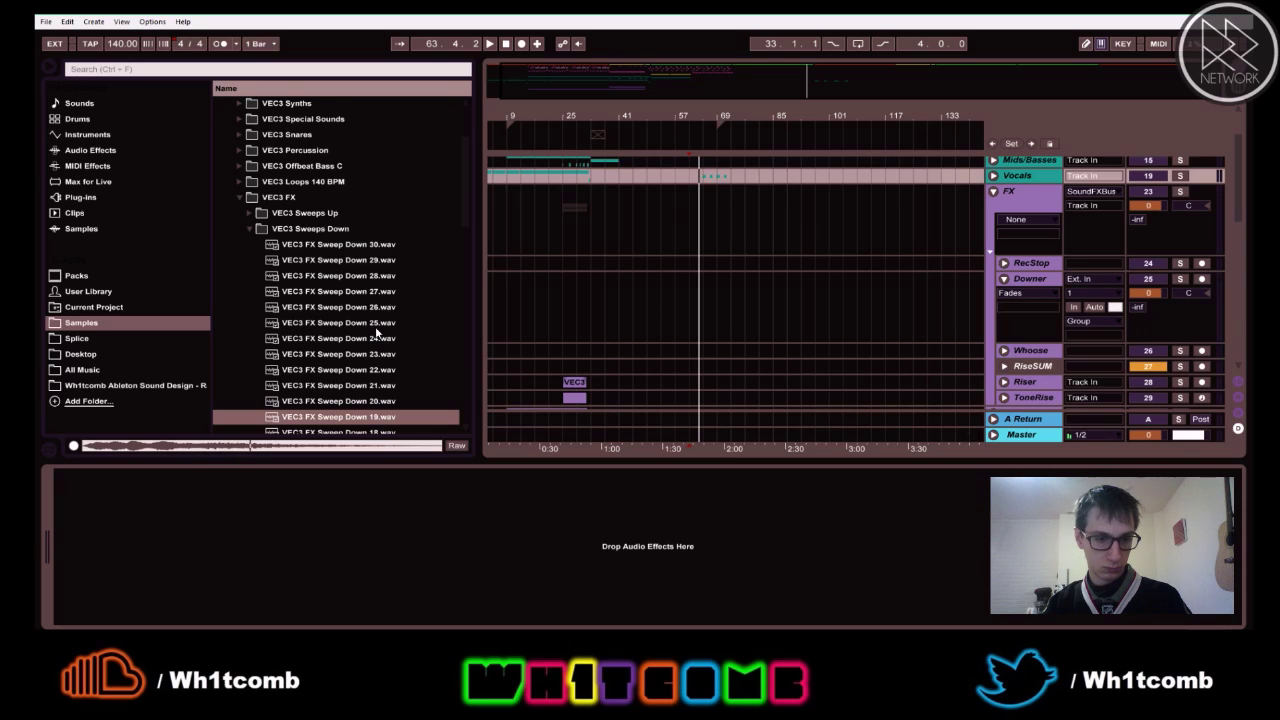
{"action": "key", "text": "Down"}
{"action": "key", "text": "Down"}
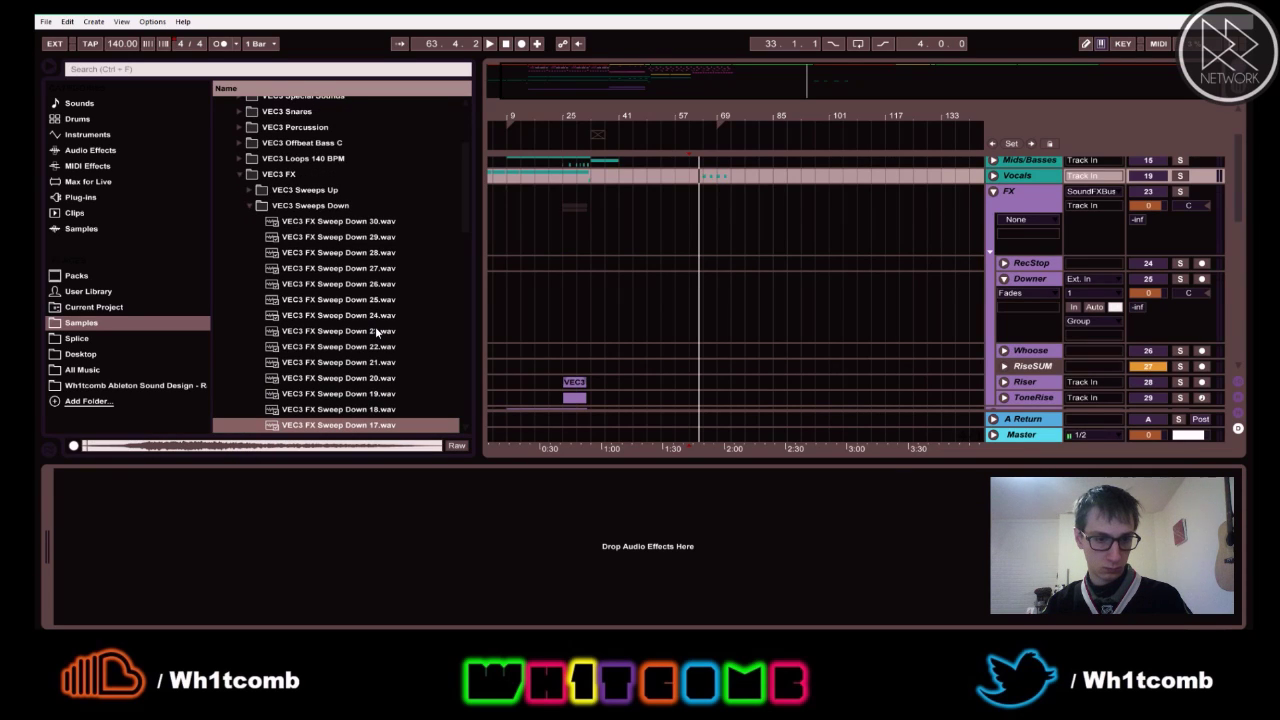
{"action": "key", "text": "Down"}
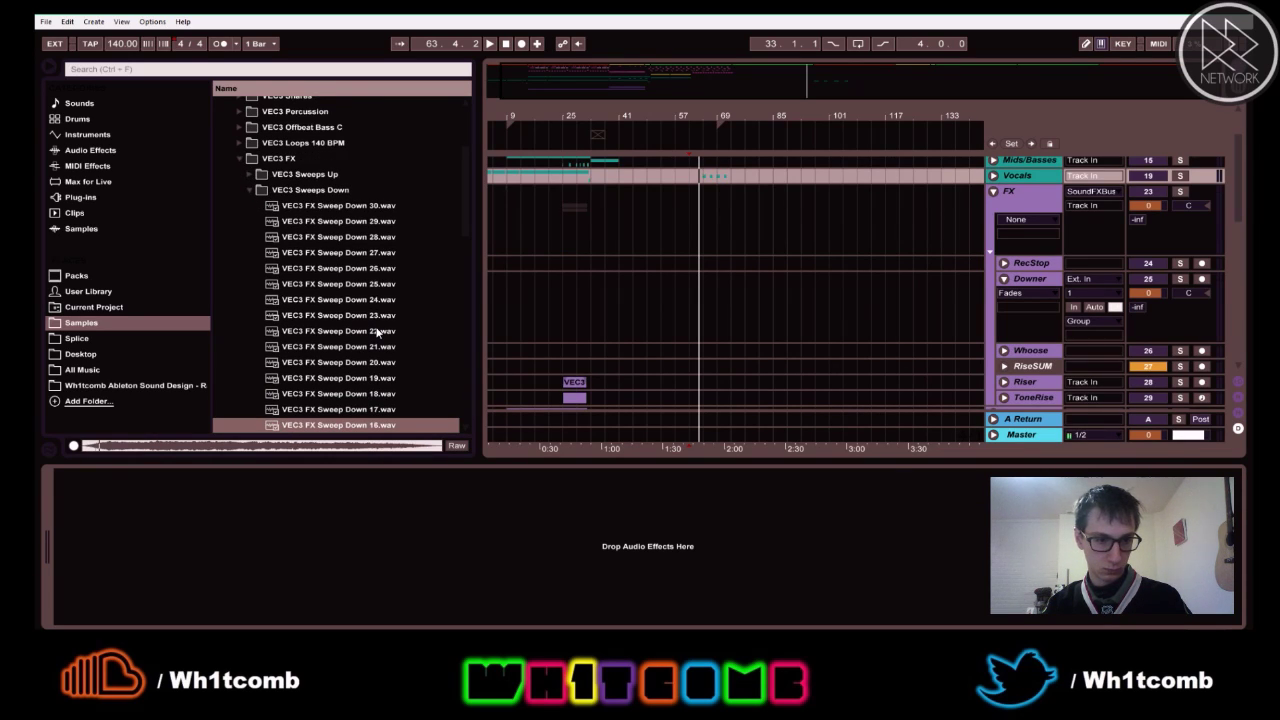
{"action": "key", "text": "Down"}
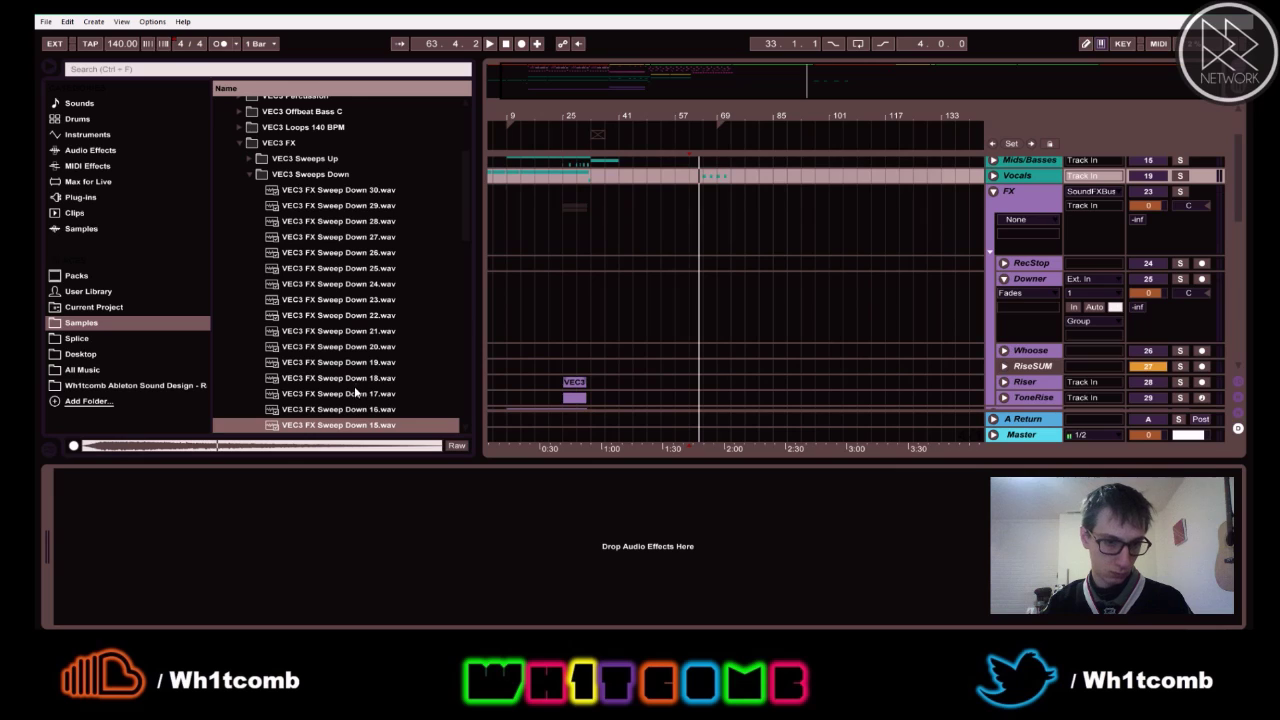
{"action": "key", "text": "Down"}
{"action": "key", "text": "Down"}
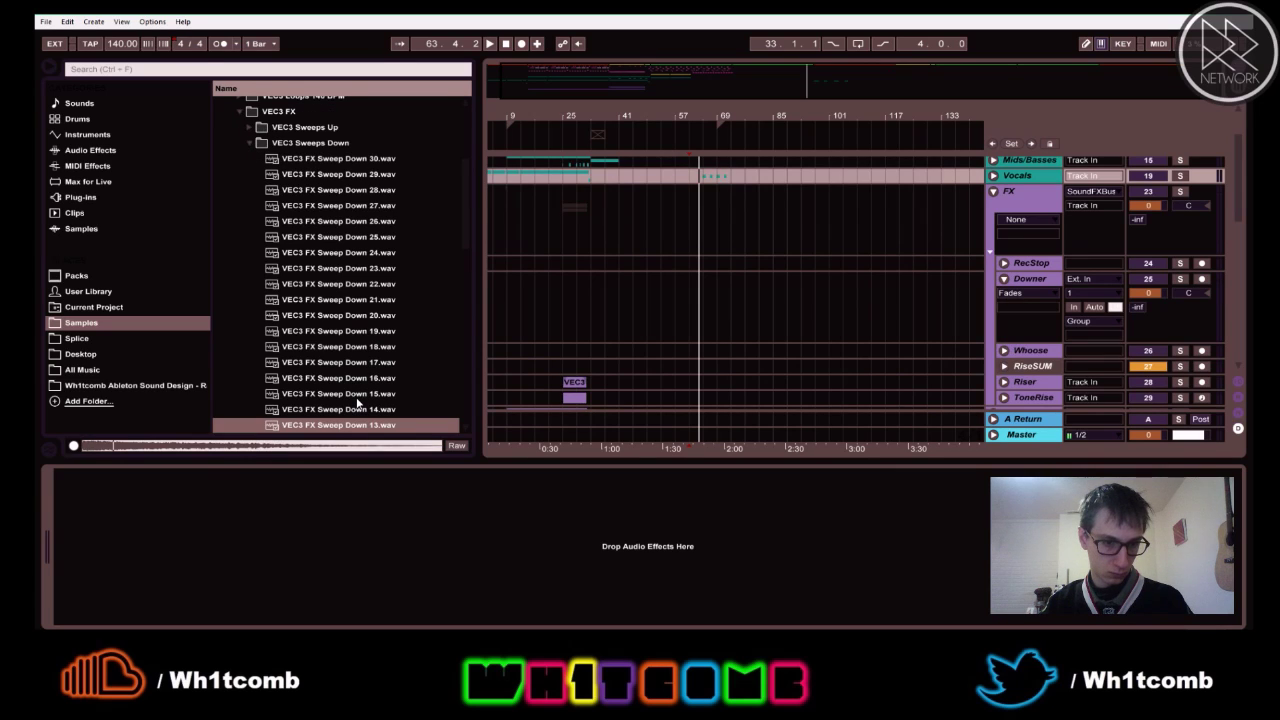
{"action": "key", "text": "Down"}
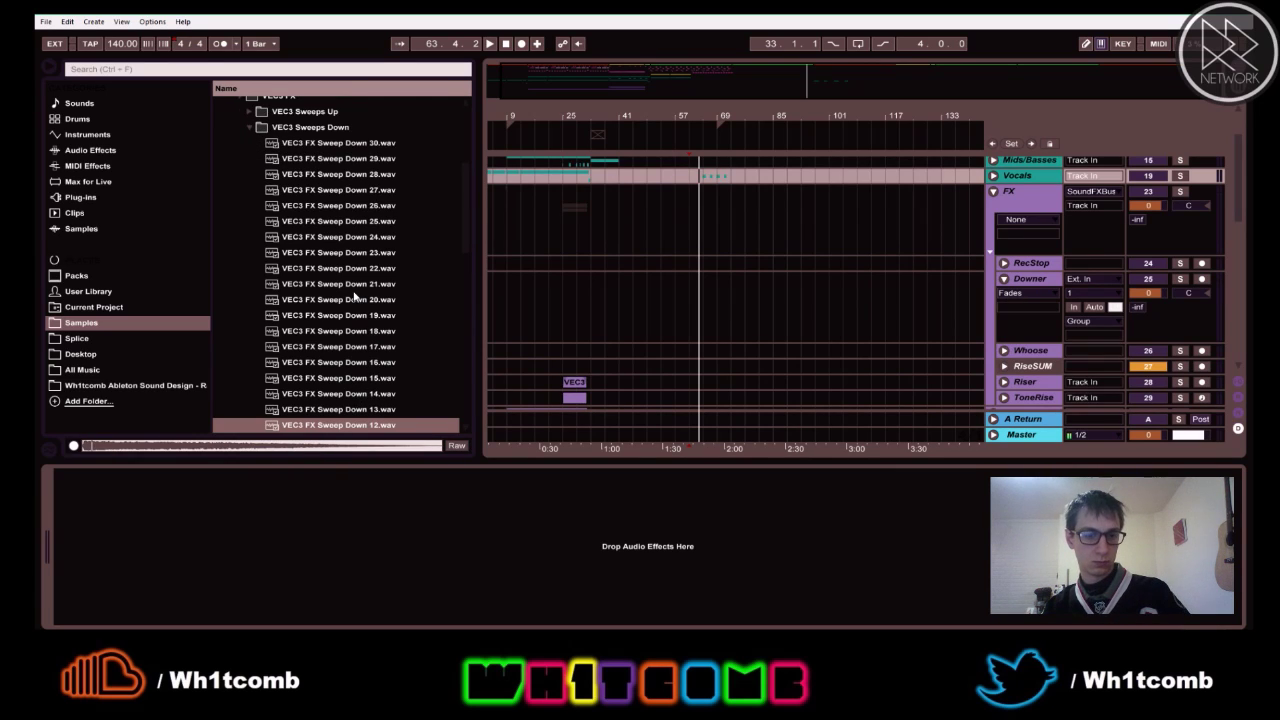
{"action": "key", "text": "Down"}
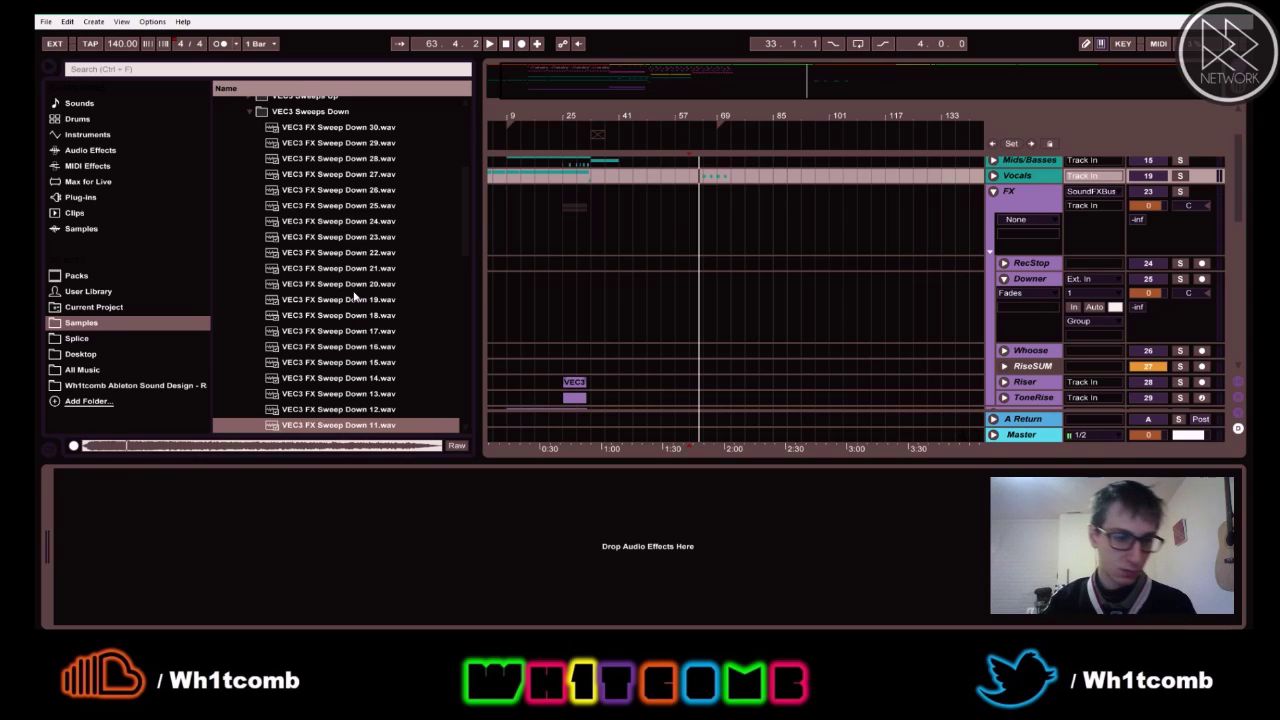
{"action": "left_click", "coordinate": [250, 109]}
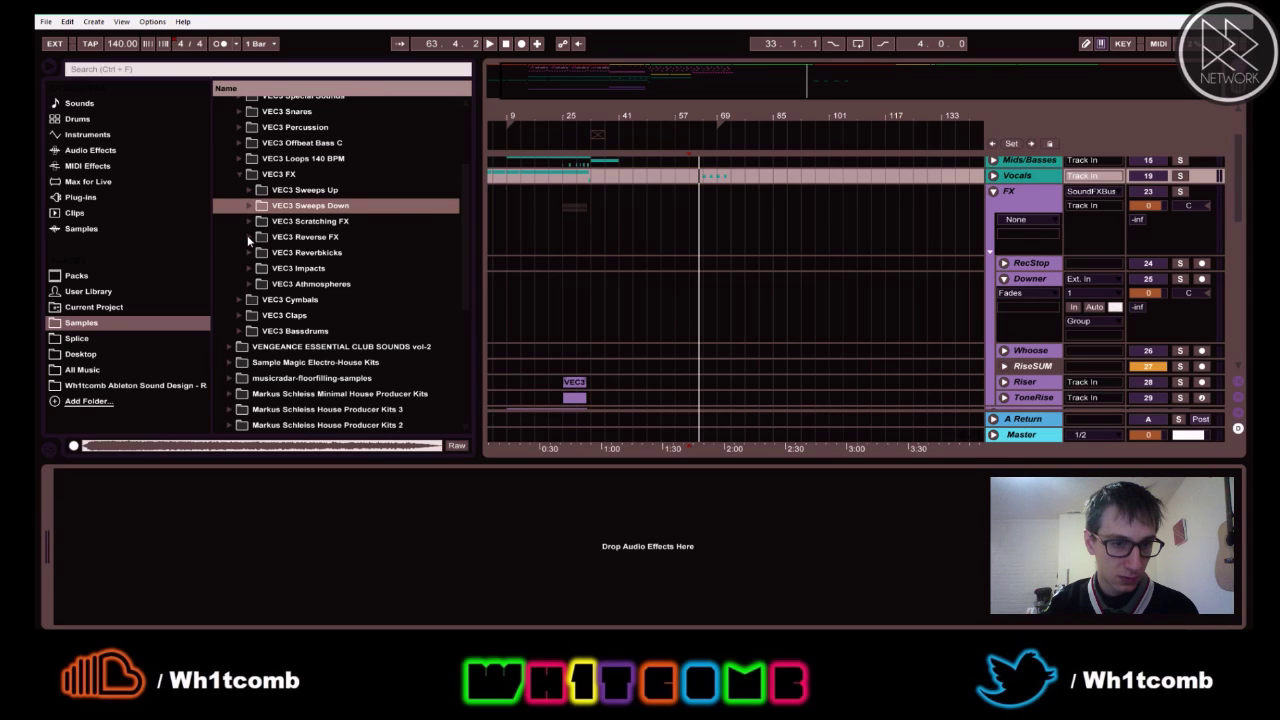
- Preview samples in the VEC3 Reverse FX and VEC3 Athmospheres folders, closing each folder after listening
{"action": "left_click", "coordinate": [248, 236]}
{"action": "key", "text": "Down"}
{"action": "key", "text": "Down"}
{"action": "key", "text": "Down"}
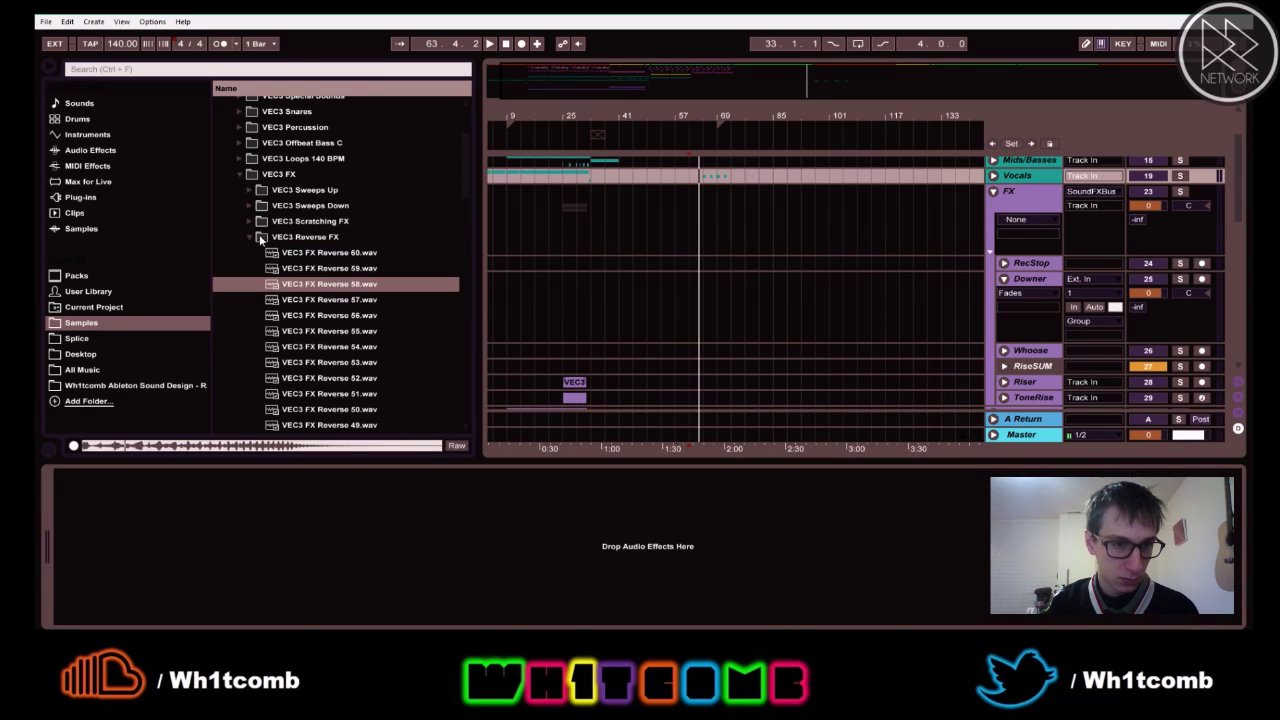
{"action": "left_click", "coordinate": [259, 235]}
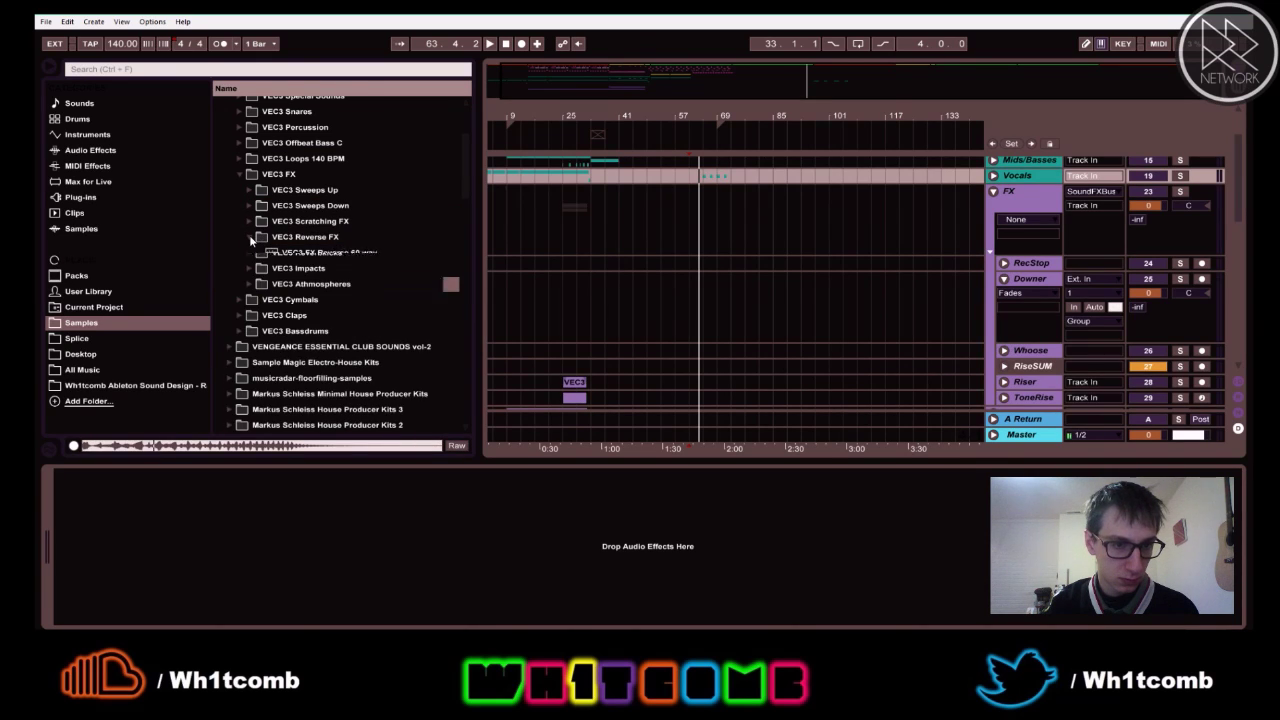
{"action": "left_click", "coordinate": [250, 285]}
{"action": "left_click", "coordinate": [320, 362]}
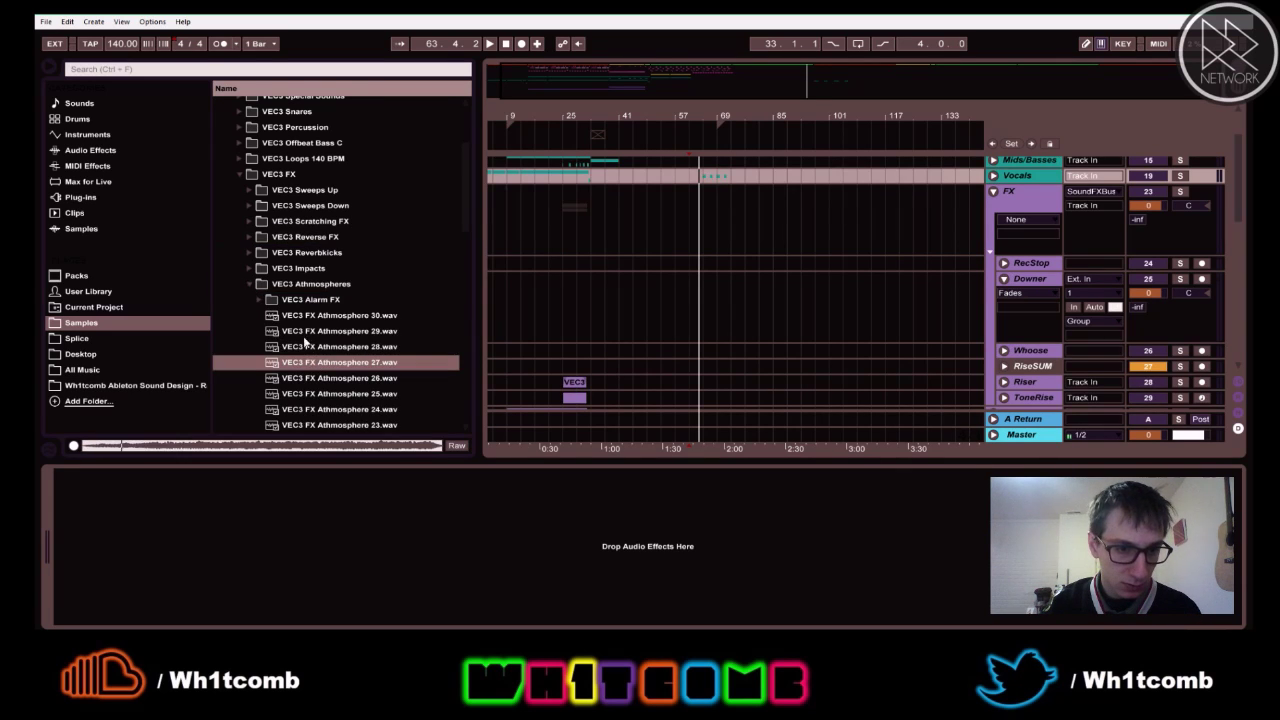
{"action": "left_click", "coordinate": [250, 284]}
- Open the VEC3 Impacts folder and audition several of its impacts, including VEC3 FX Impact 42
{"action": "left_click", "coordinate": [249, 271]}
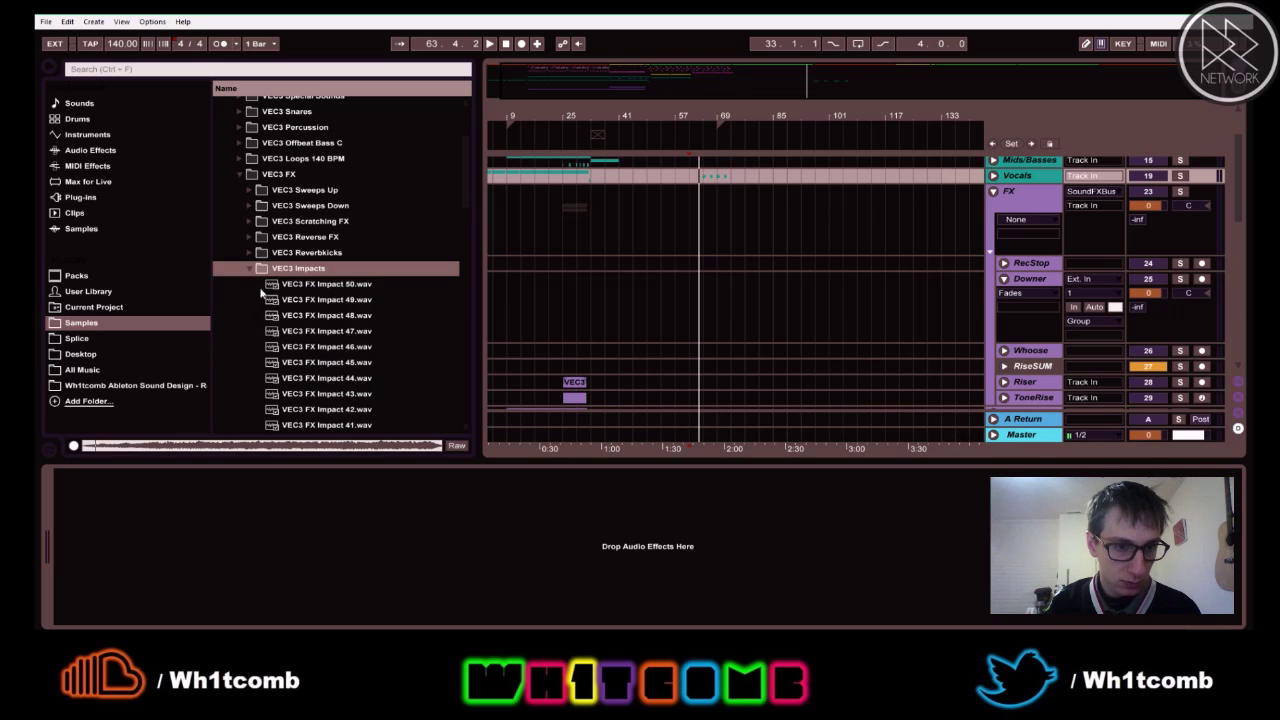
{"action": "left_click", "coordinate": [325, 315]}
{"action": "left_click", "coordinate": [310, 363]}
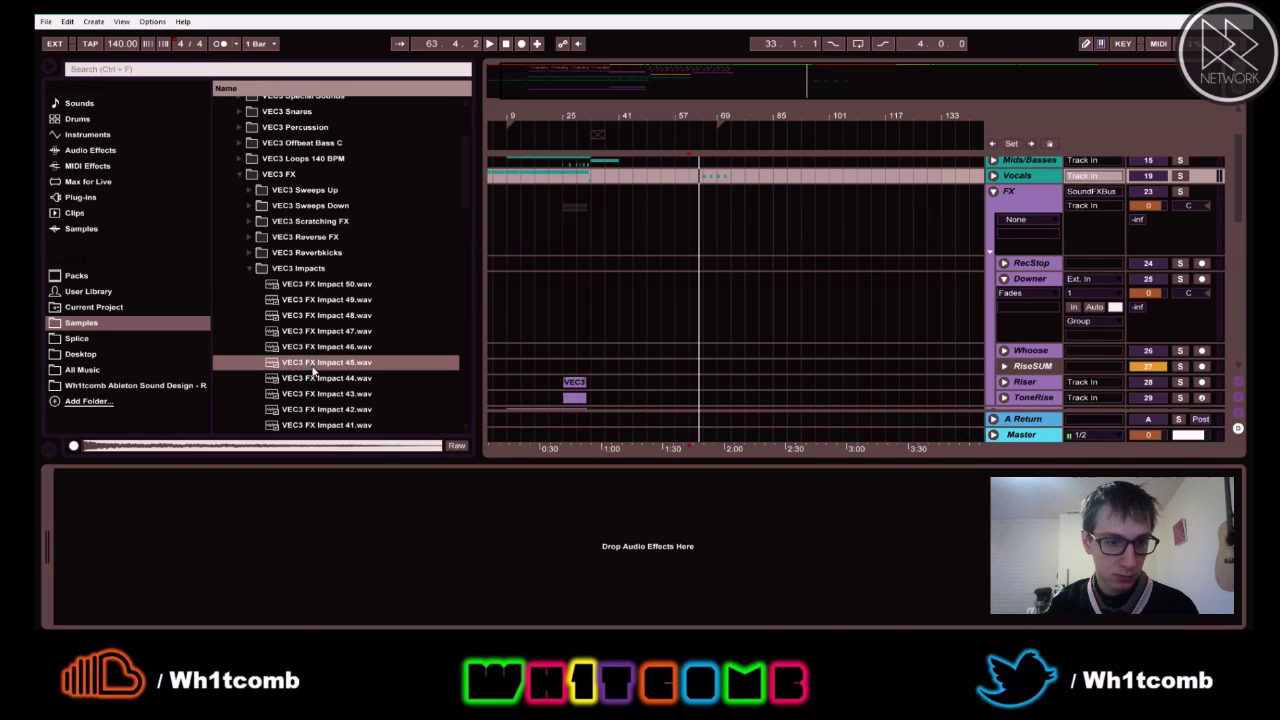
{"action": "left_click", "coordinate": [318, 379]}
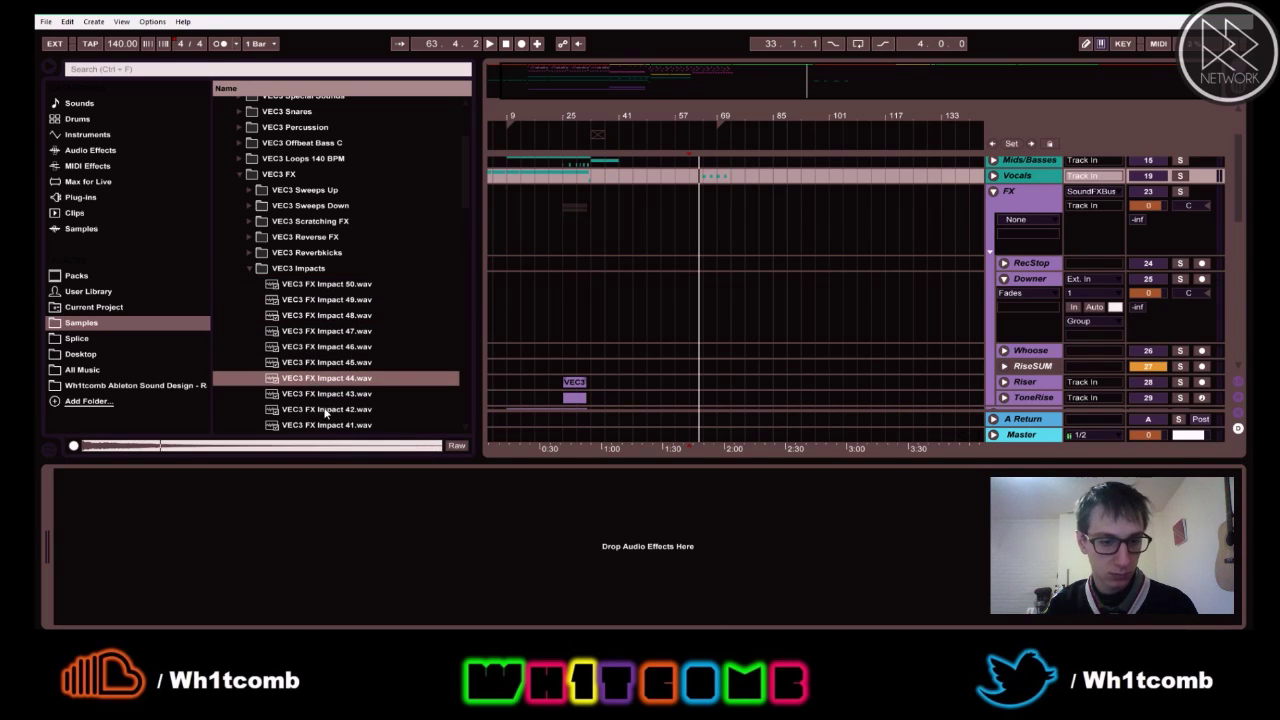
{"action": "left_click", "coordinate": [325, 411]}
{"action": "left_click", "coordinate": [295, 284]}
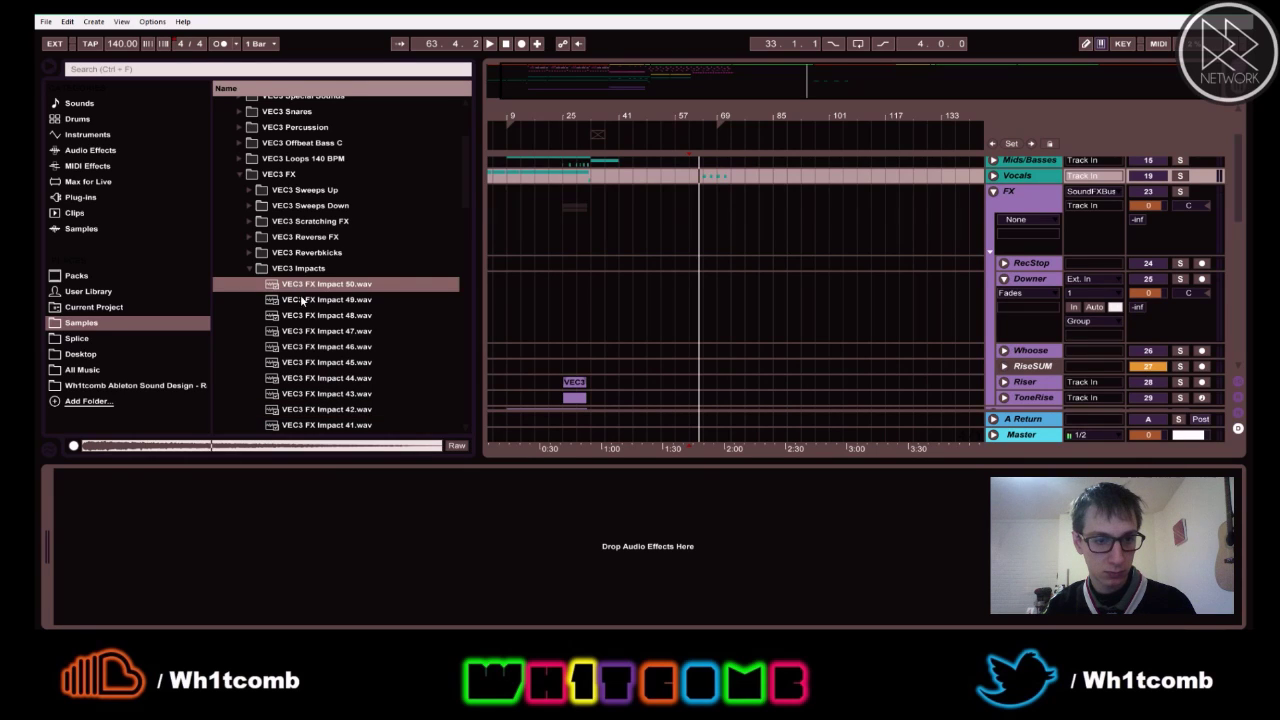
{"action": "left_click", "coordinate": [311, 300]}
{"action": "left_click", "coordinate": [326, 411]}
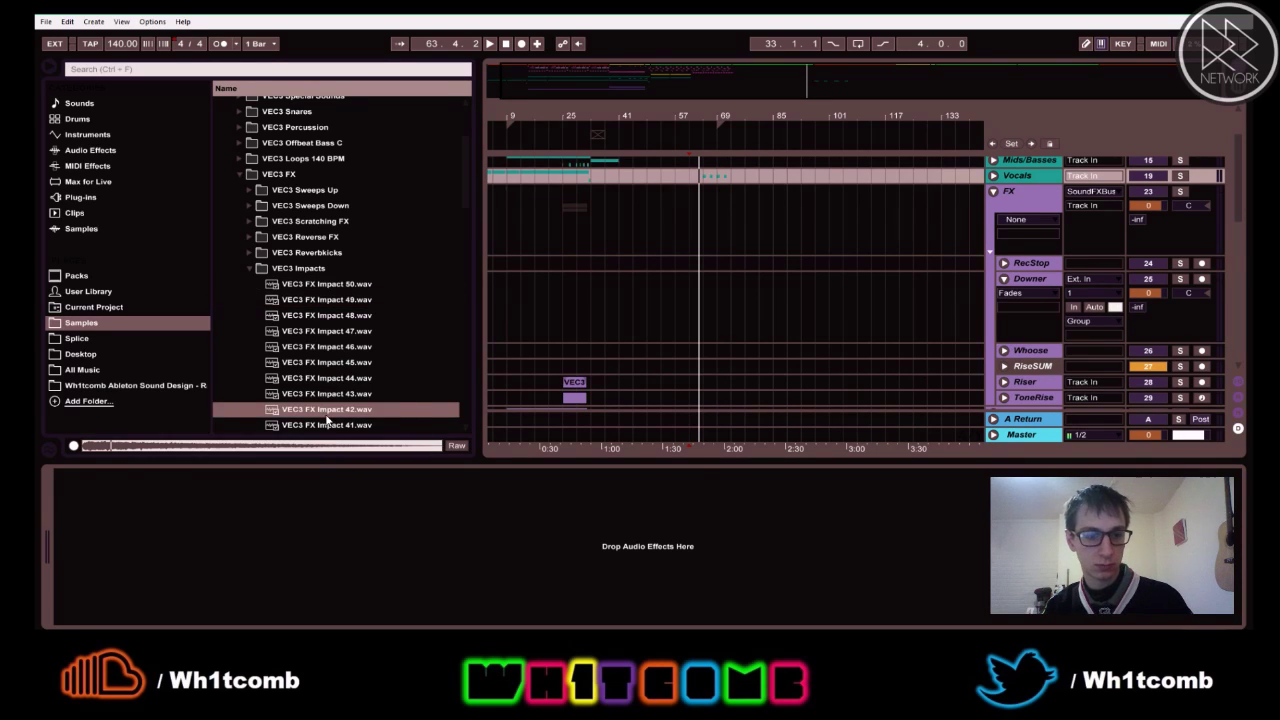
- Place VEC3 FX Impact 42.wav on the Downer track at bar 65 and play it in context
{"action": "scroll", "coordinate": [316, 405], "scroll_direction": "down", "scroll_amount": 1}
{"action": "mouse_move", "coordinate": [307, 398]}
{"action": "left_mouse_down"}
{"action": "mouse_move", "coordinate": [581, 290]}
{"action": "mouse_move", "coordinate": [931, 320]}
{"action": "mouse_move", "coordinate": [818, 338]}
{"action": "mouse_move", "coordinate": [708, 327]}
{"action": "mouse_move", "coordinate": [709, 314]}
{"action": "left_mouse_up"}
{"action": "key", "text": "space"}
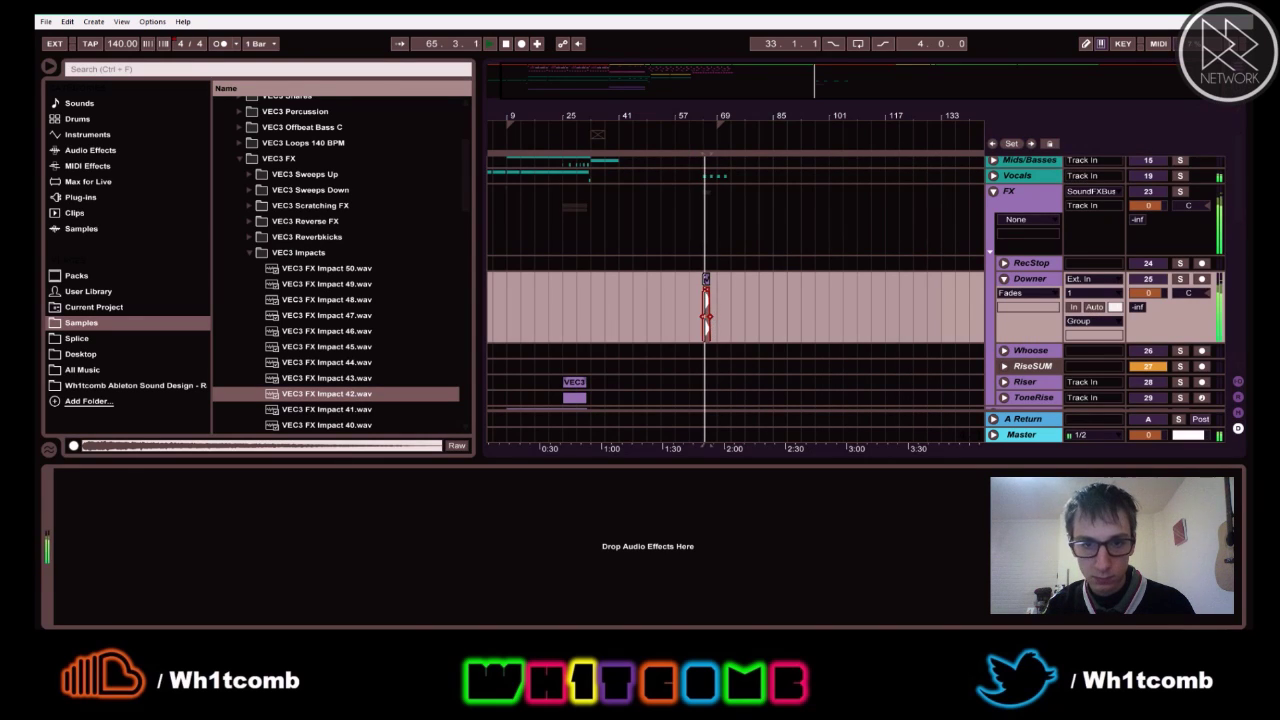
- Lower the gain of the impact clip on the Downer track to -20.0 dB and replay it
{"action": "scroll", "coordinate": [806, 265], "scroll_direction": "up", "scroll_amount": 1}
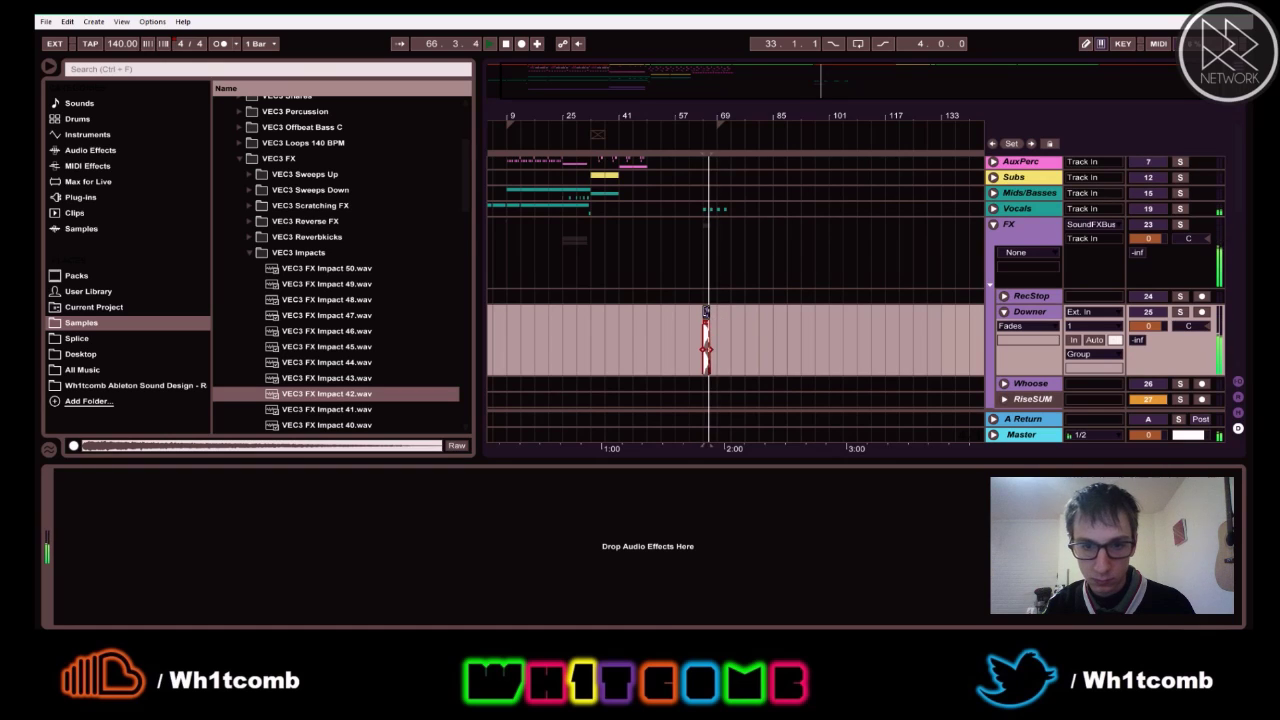
{"action": "double_click", "coordinate": [705, 317]}
{"action": "key", "text": "space"}
{"action": "left_click", "coordinate": [168, 616]}
{"action": "left_click_drag", "start_coordinate": [168, 615], "coordinate": [170, 617]}
{"action": "key", "text": "space"}
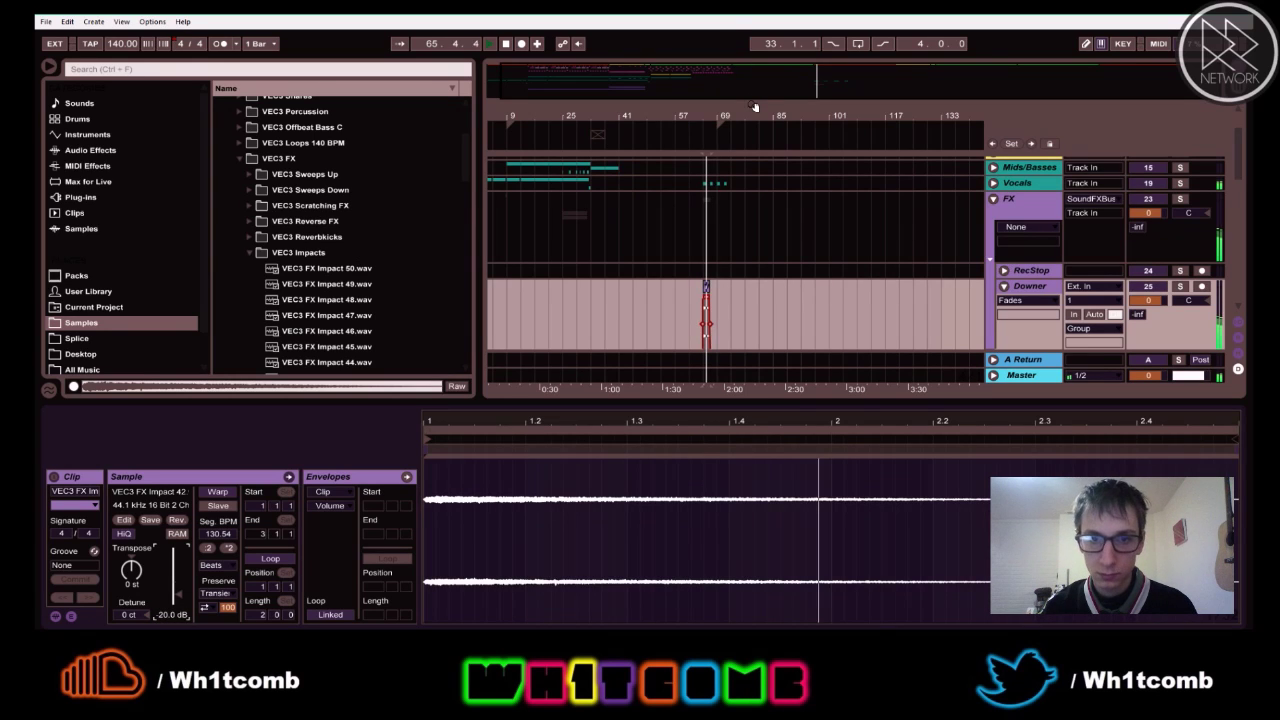
- Listen to the Break with the impact and chopped vocals, and collapse the FX group
{"action": "key", "text": "plus"}
{"action": "key", "text": "plus"}
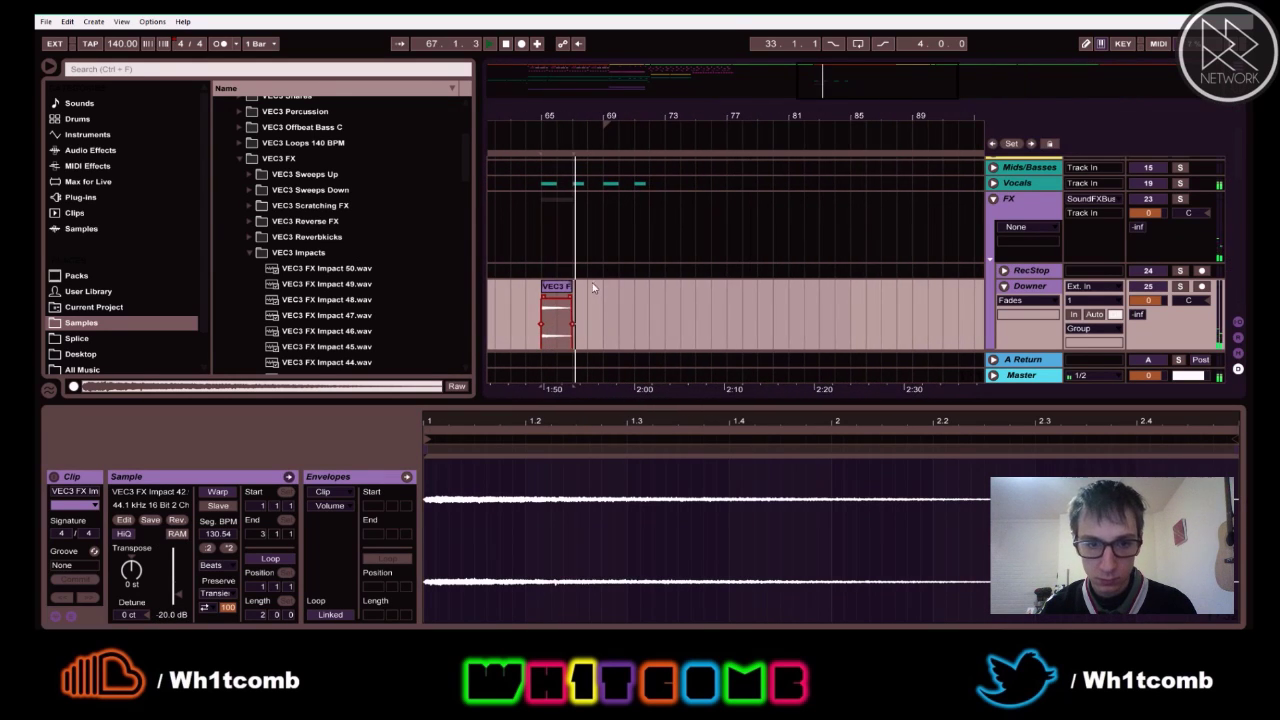
{"action": "key", "text": "minus"}
{"action": "key", "text": "minus"}
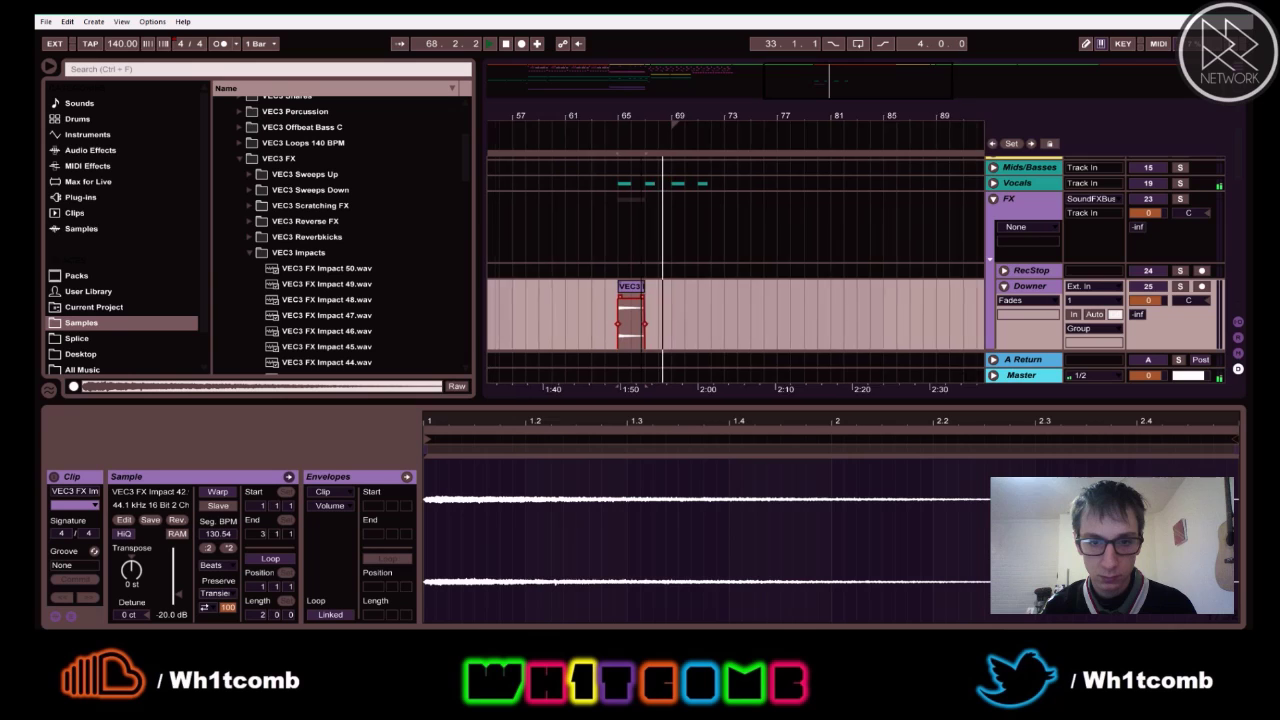
{"action": "scroll", "coordinate": [900, 275], "scroll_direction": "up", "scroll_amount": 1}
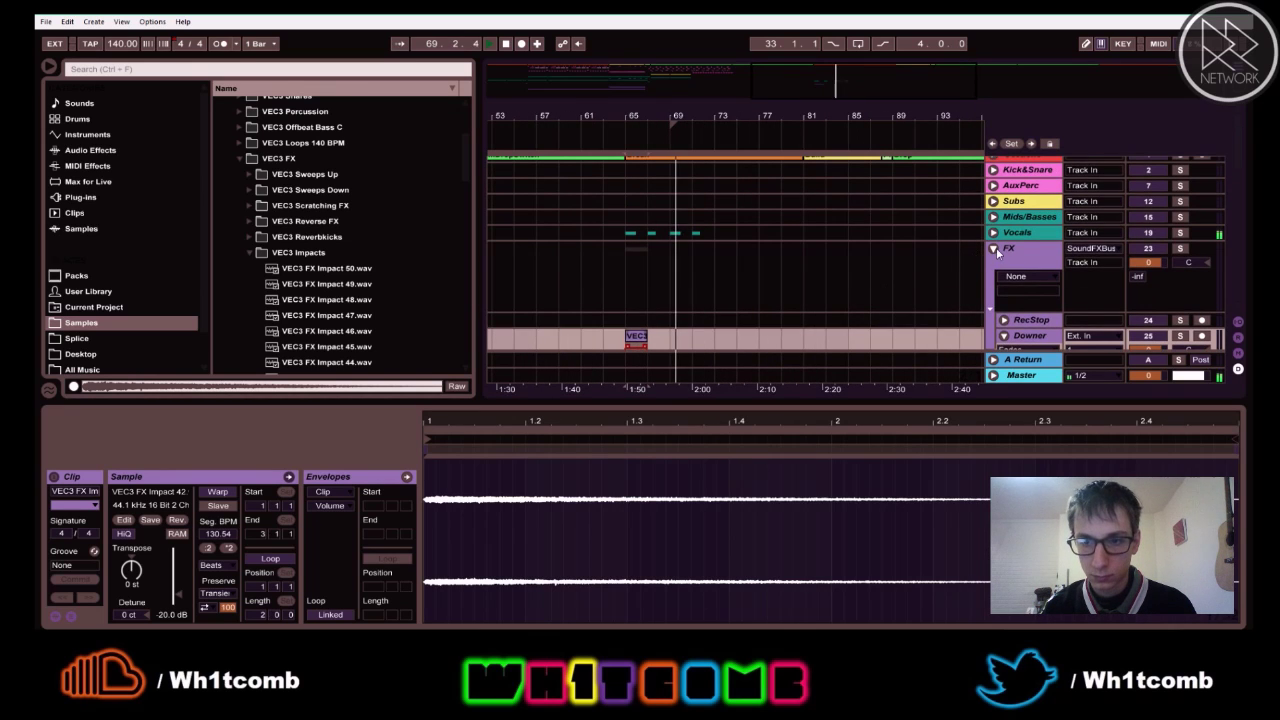
{"action": "left_click", "coordinate": [993, 248]}
{"action": "key", "text": "minus"}
{"action": "key", "text": "minus"}
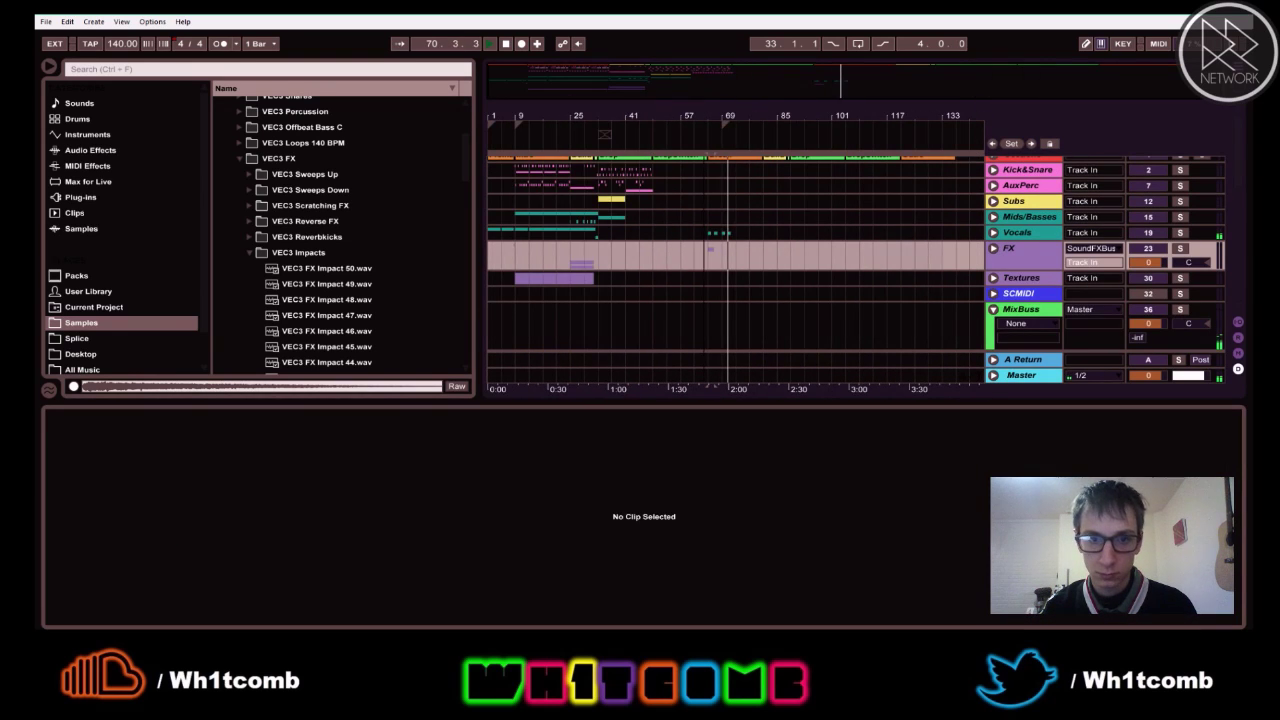
- Play the arrangement briefly from bar 9 to hear the earlier section's melodic parts
{"action": "left_click", "coordinate": [515, 199]}
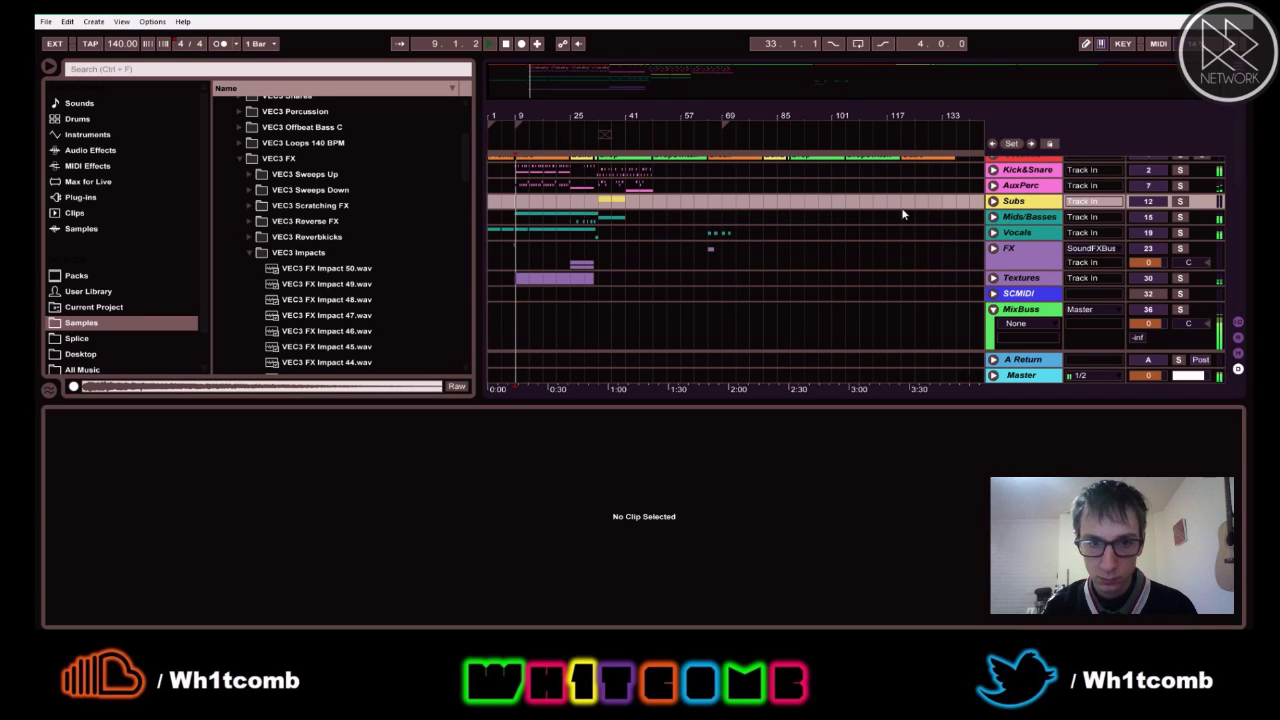
{"action": "key", "text": "space"}
{"action": "key", "text": "plus"}
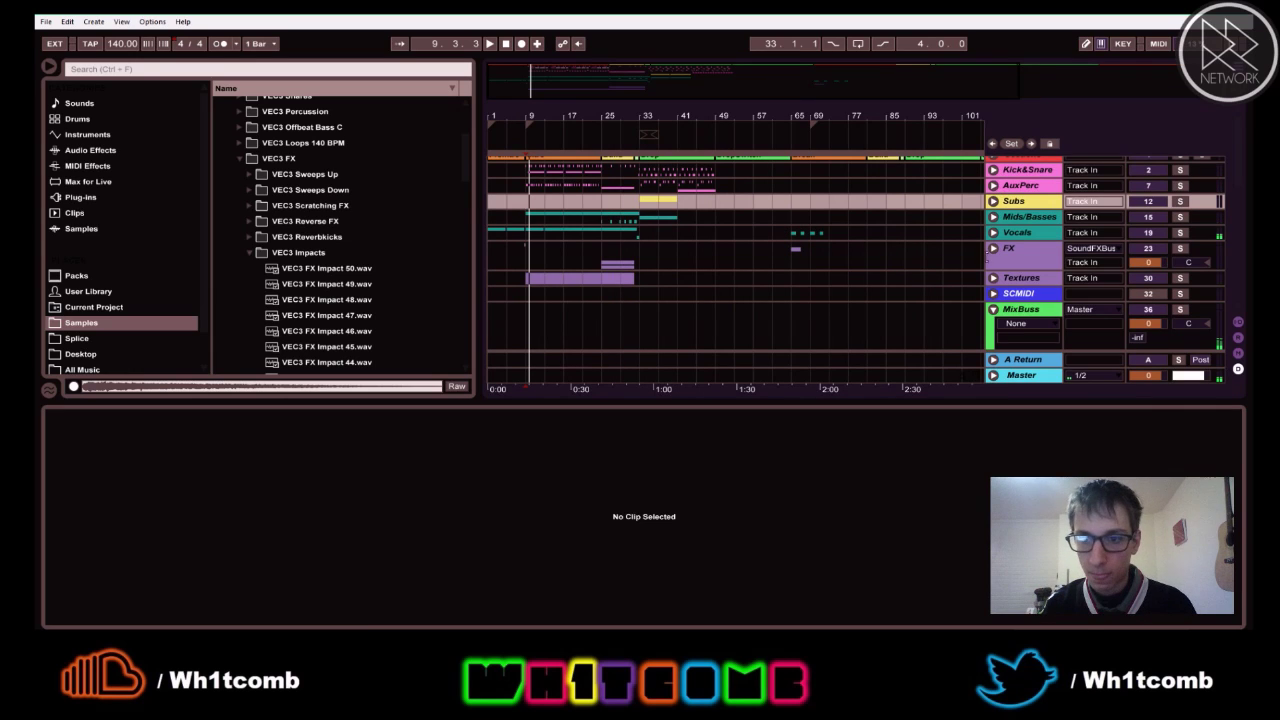
- Expand the Mids/Basses group and copy the Arp track's first Saxophone clip to bar 65
{"action": "left_click", "coordinate": [993, 217]}
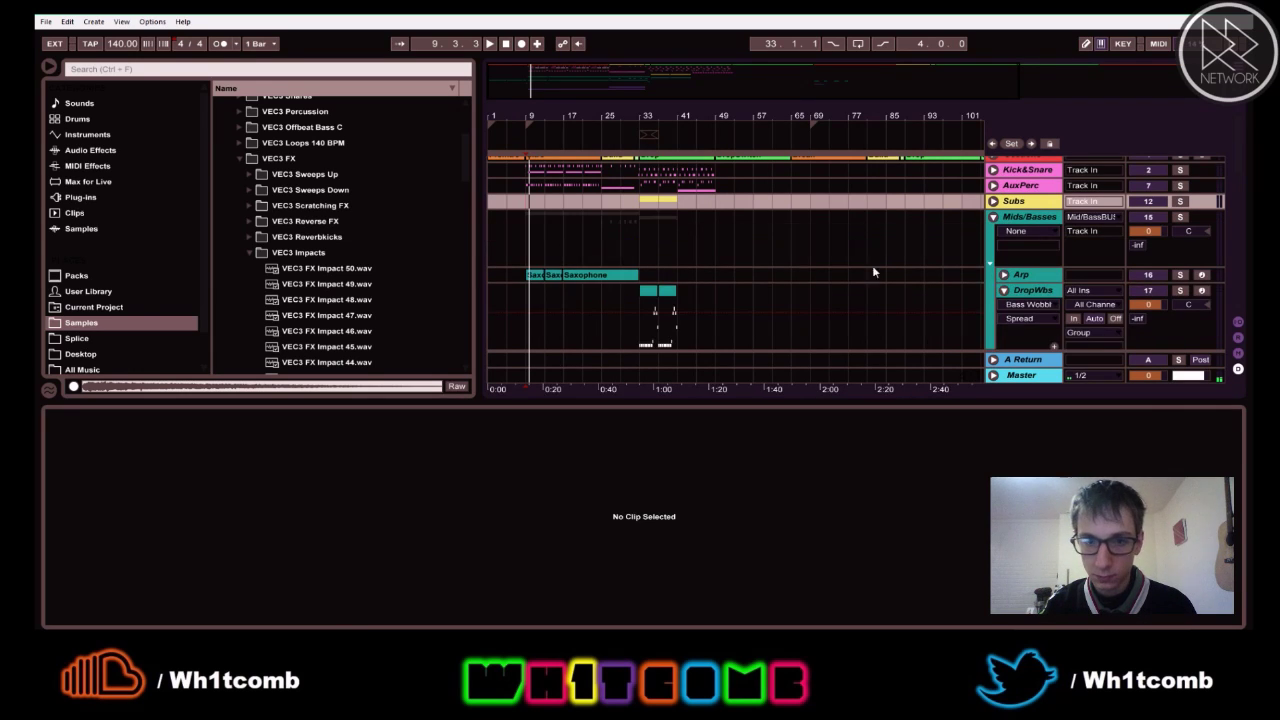
{"action": "scroll", "coordinate": [490, 230], "scroll_direction": "down", "scroll_amount": 1}
{"action": "left_click", "coordinate": [533, 244]}
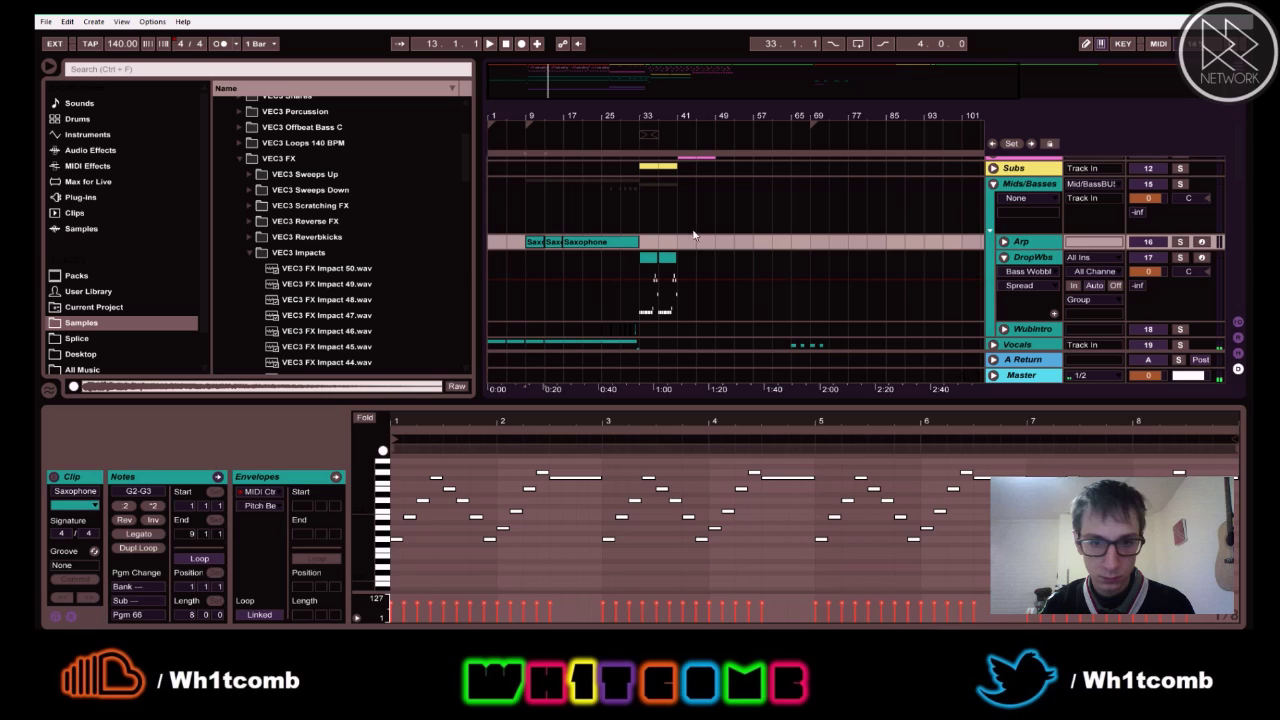
{"action": "left_click", "coordinate": [793, 245]}
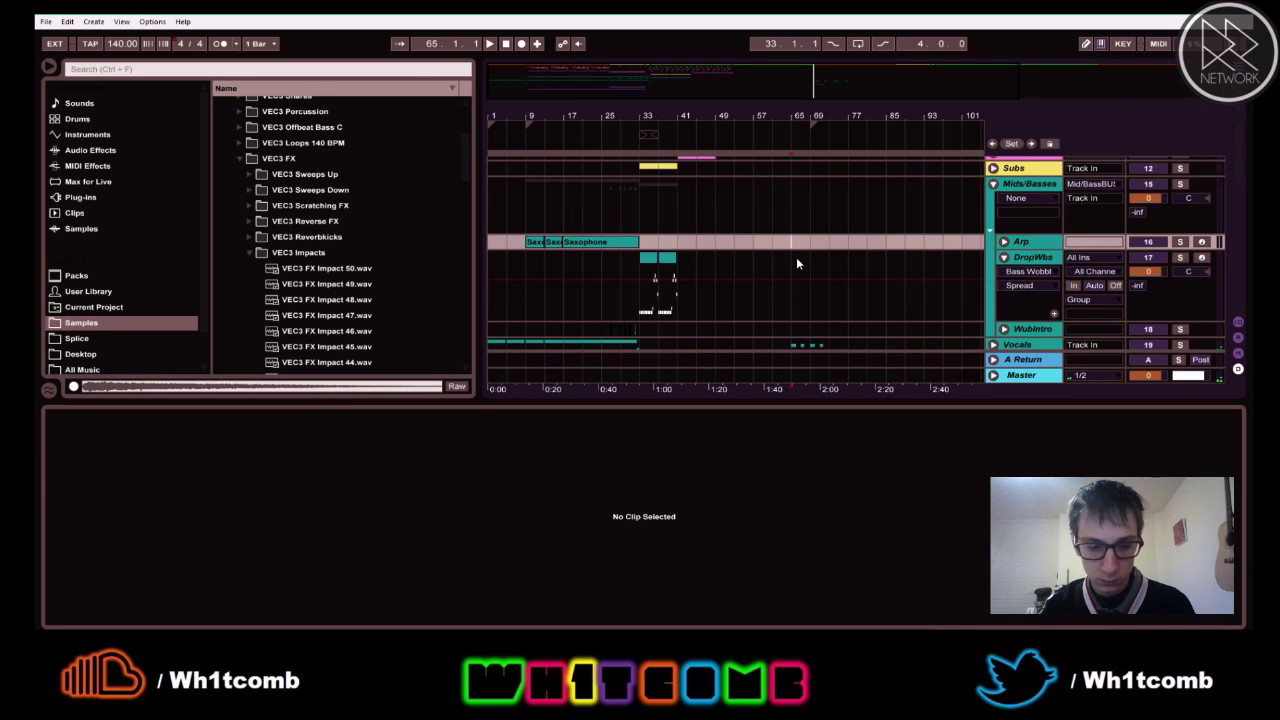
{"action": "key", "text": "ctrl+v"}
{"action": "key", "text": "space"}
- Play the Break and shorten the copied Saxophone clip on the Arp track to about two bars
{"action": "left_click_drag", "start_coordinate": [817, 117], "coordinate": [817, 165]}
{"action": "key", "text": "space"}
{"action": "key", "text": "space"}
{"action": "left_click_drag", "start_coordinate": [812, 244], "coordinate": [766, 245]}
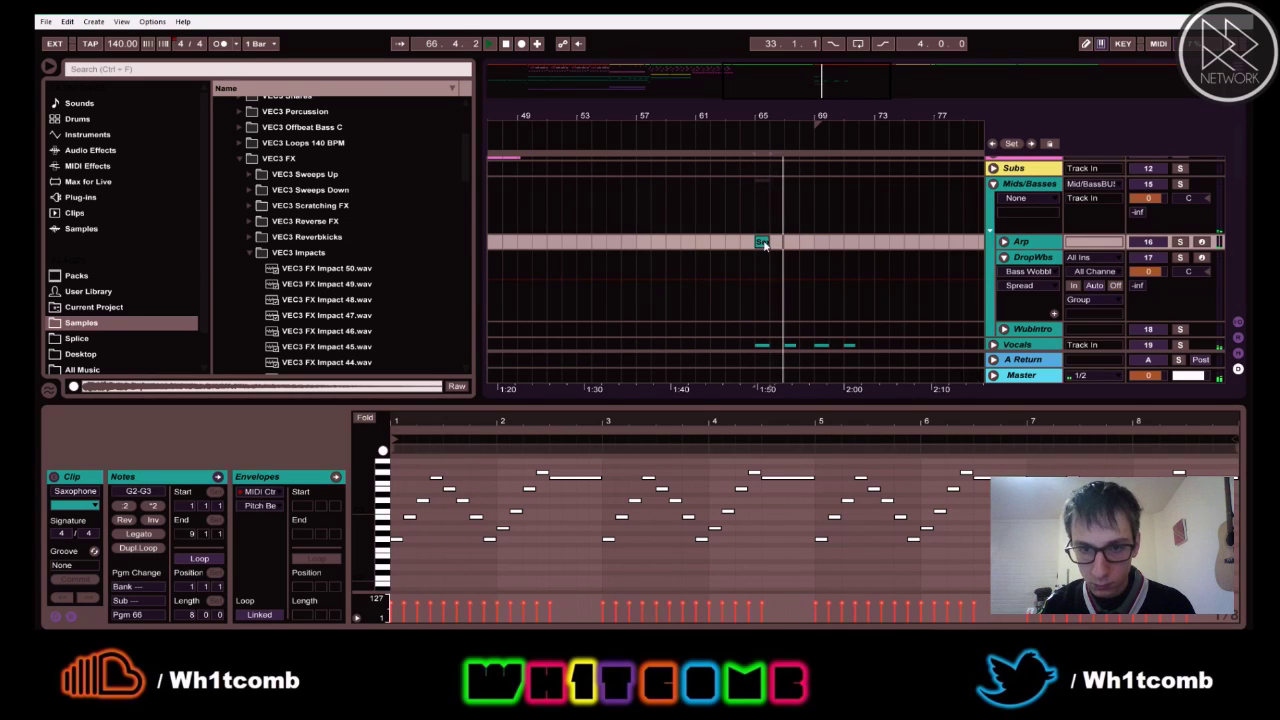
{"action": "left_click_drag", "start_coordinate": [766, 245], "coordinate": [785, 245]}
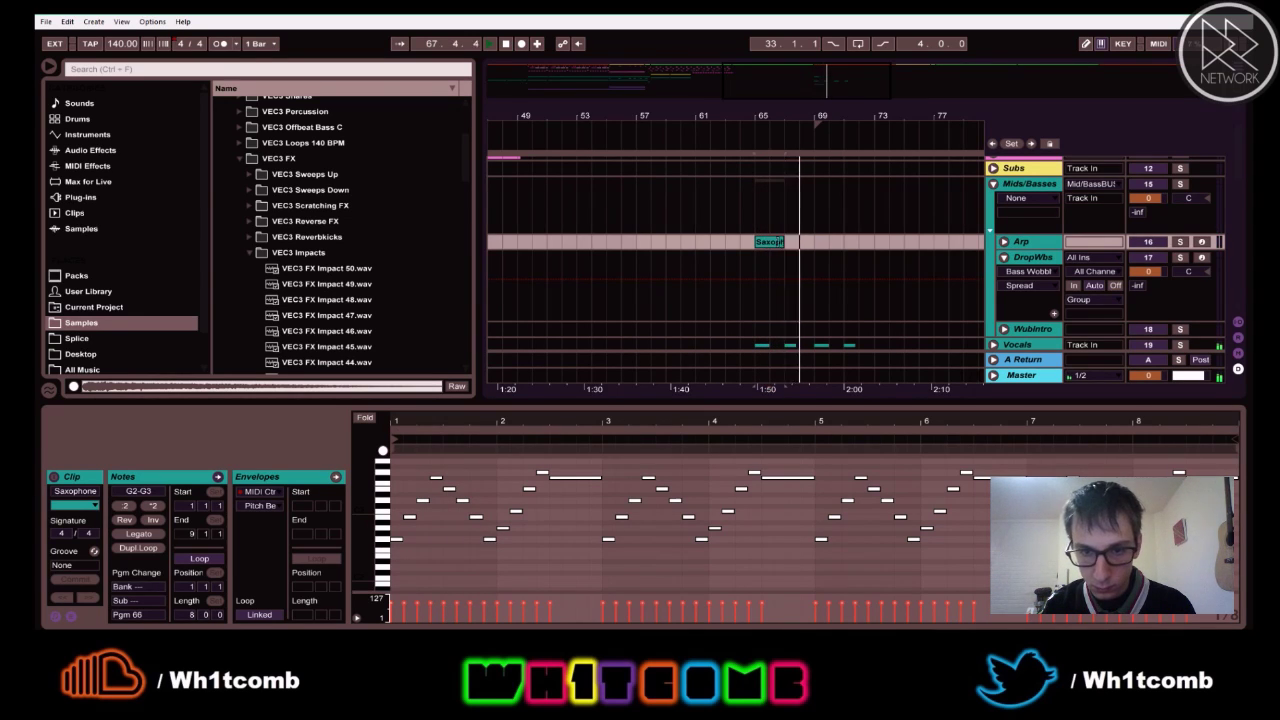
- Expand the Arp track, move the second bar of the Break's Saxophone clip to bar 67, and play it
{"action": "left_click", "coordinate": [949, 226]}
{"action": "left_click", "coordinate": [1015, 243]}
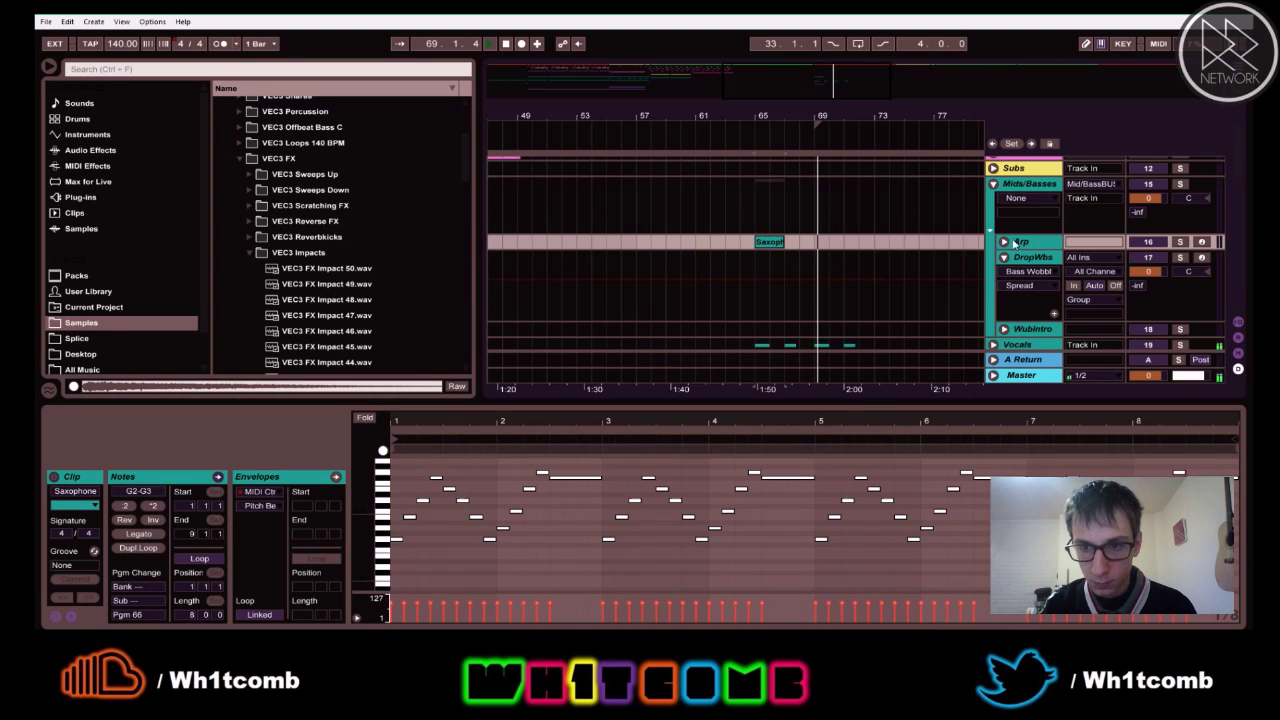
{"action": "left_click", "coordinate": [1004, 242]}
{"action": "left_click", "coordinate": [774, 264]}
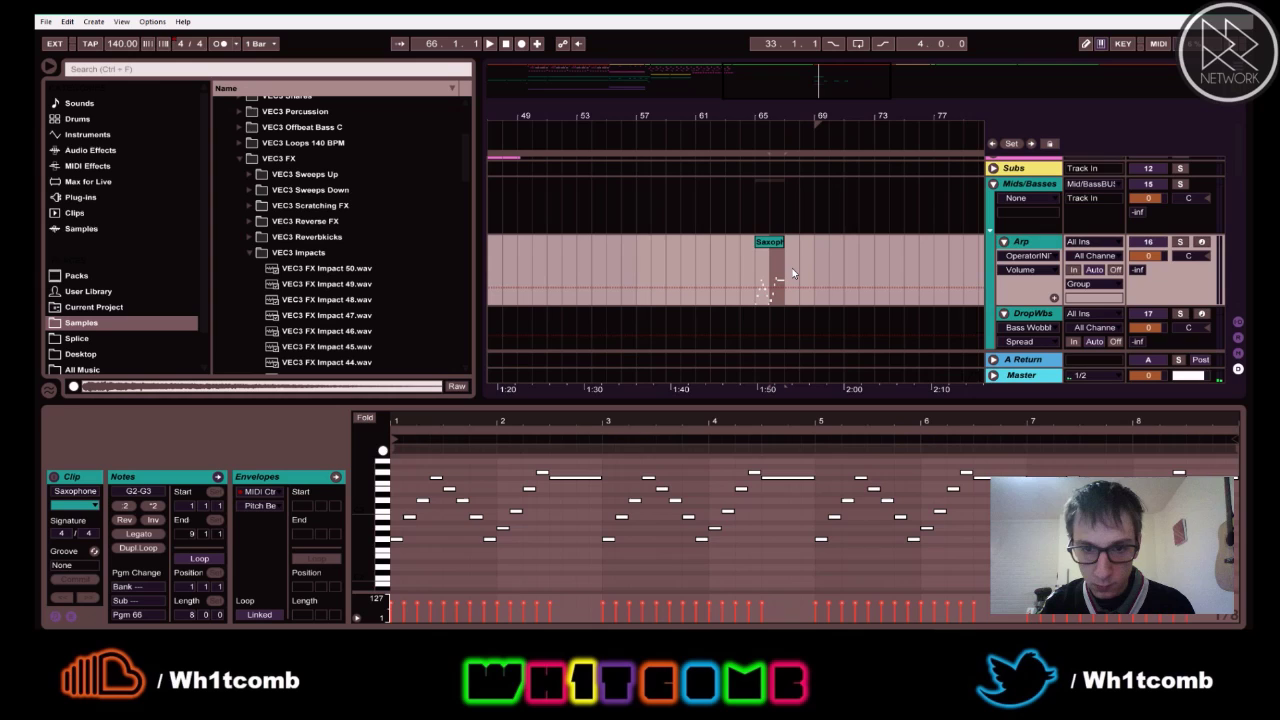
{"action": "left_click_drag", "start_coordinate": [772, 266], "coordinate": [779, 267]}
{"action": "key", "text": "Delete"}
{"action": "left_click", "coordinate": [788, 270]}
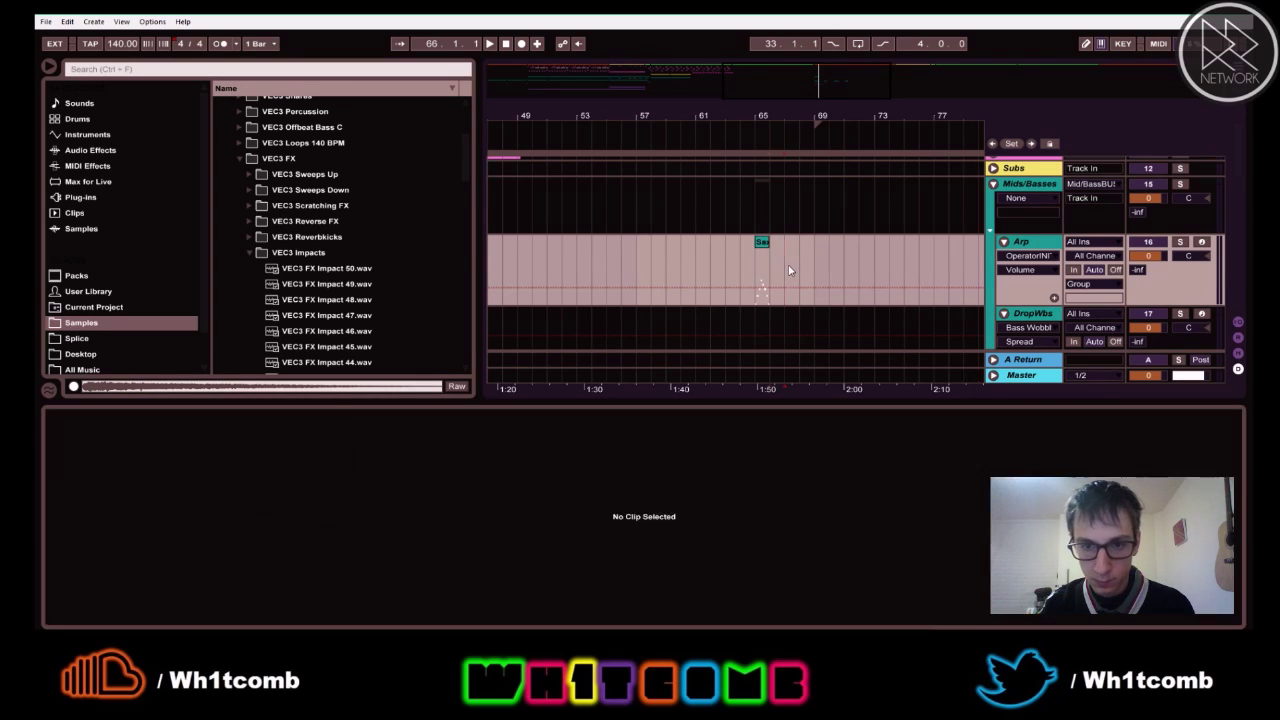
{"action": "key", "text": "ctrl+v"}
{"action": "left_click", "coordinate": [759, 270]}
{"action": "key", "text": "space"}
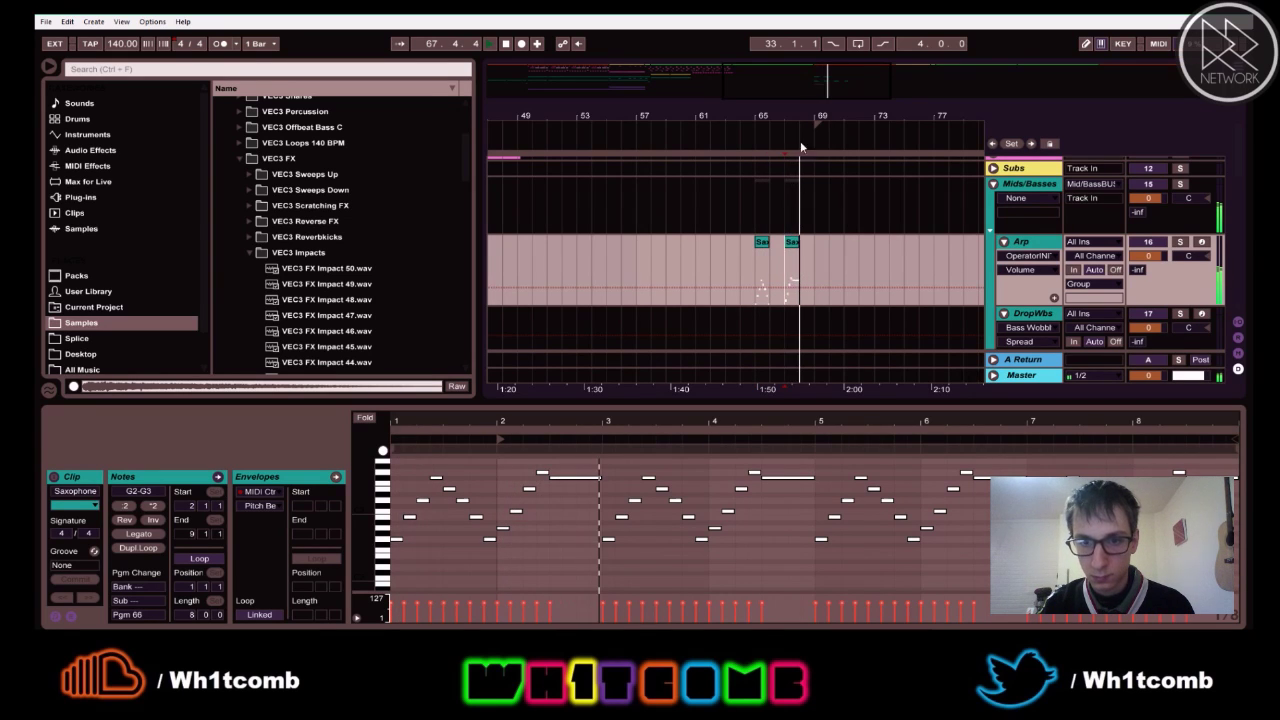
- Shorten the Saxophone clip at bar 67 on the Arp track to about three beats while auditioning it
{"action": "key", "text": "space"}
{"action": "left_click_drag", "start_coordinate": [804, 112], "coordinate": [809, 203]}
{"action": "key", "text": "space"}
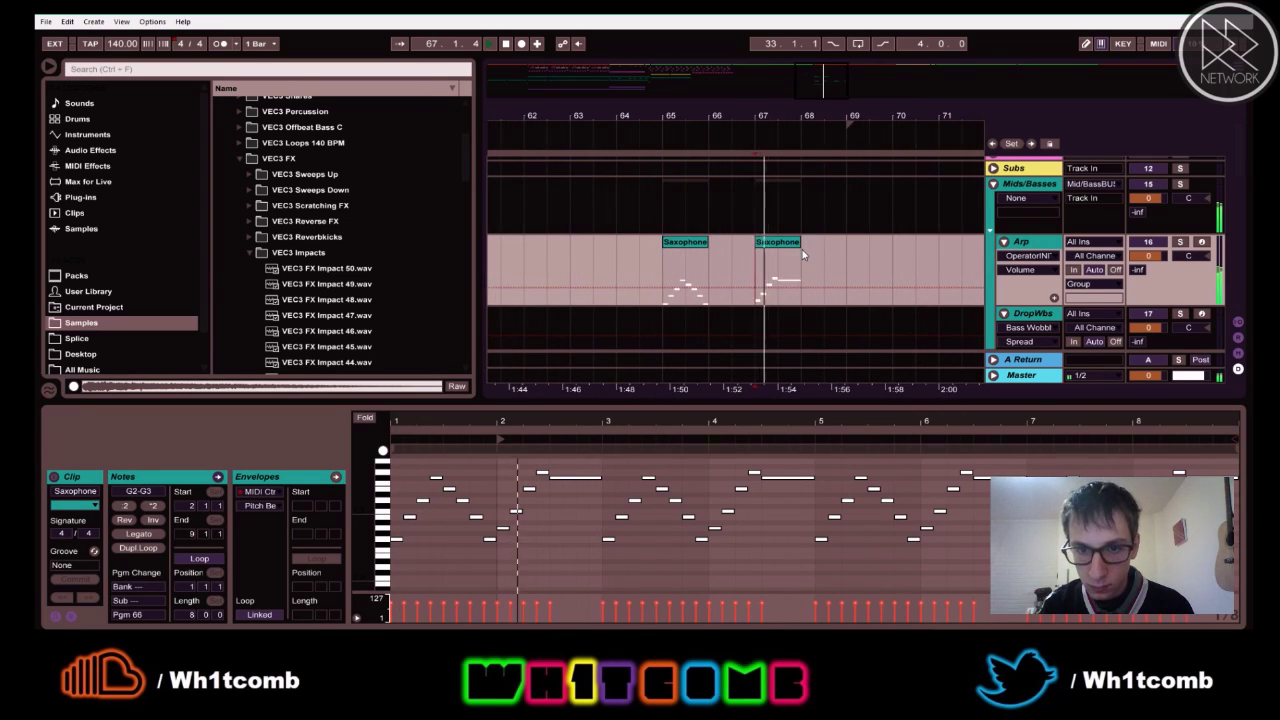
{"action": "left_click_drag", "start_coordinate": [800, 242], "coordinate": [790, 245]}
{"action": "key", "text": "space"}
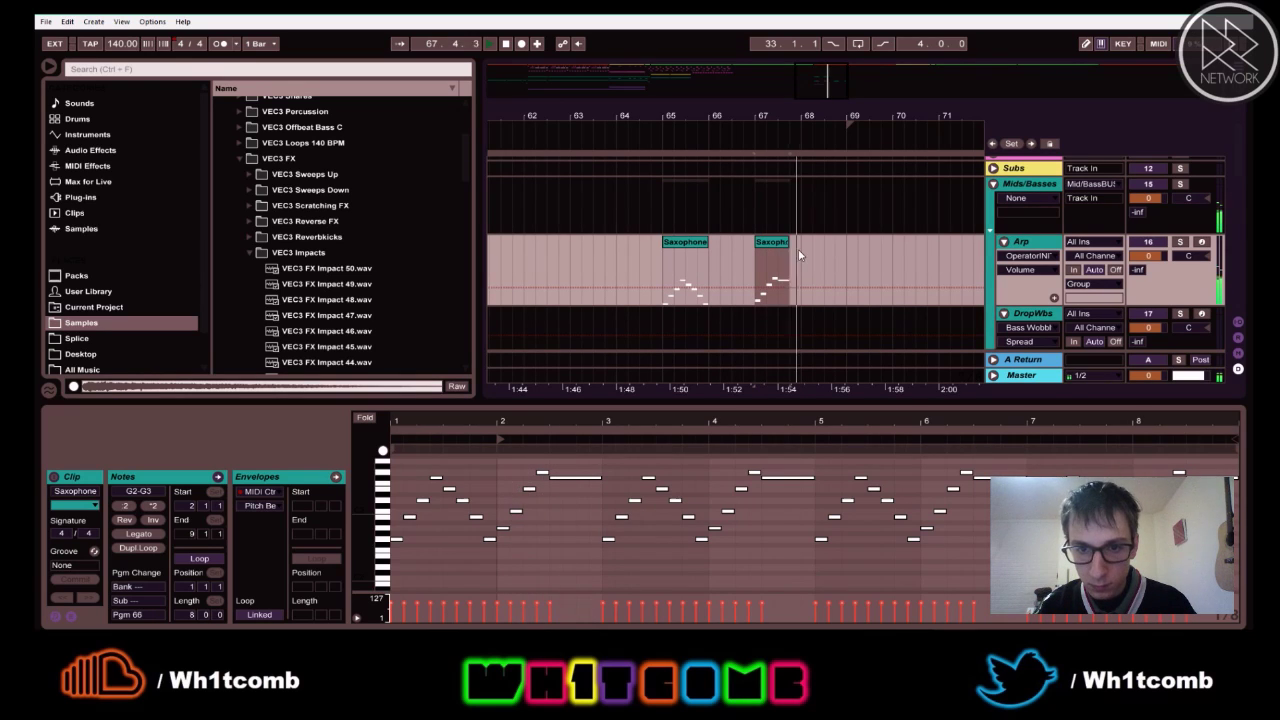
- Duplicate the two Saxophone clips at bars 65 and 67 on the Arp track to start at bar 69
{"action": "left_click", "coordinate": [663, 269]}
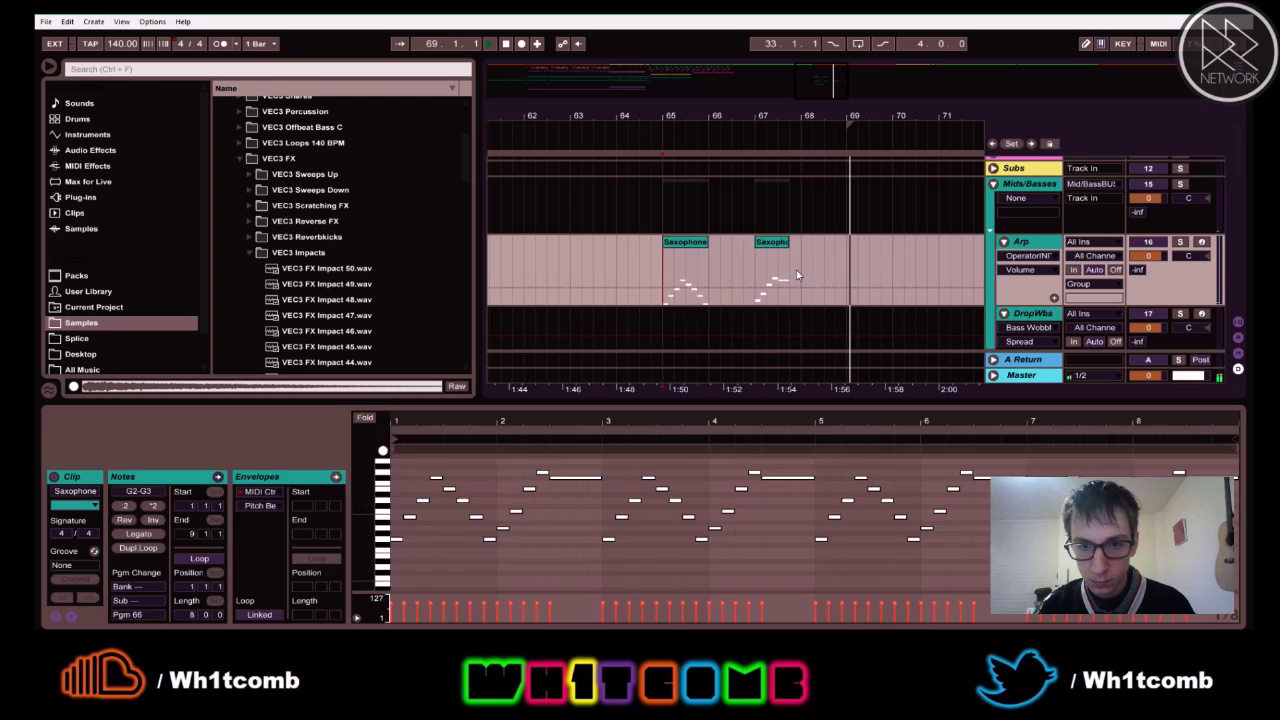
{"action": "left_click", "coordinate": [800, 267], "text": "shift"}
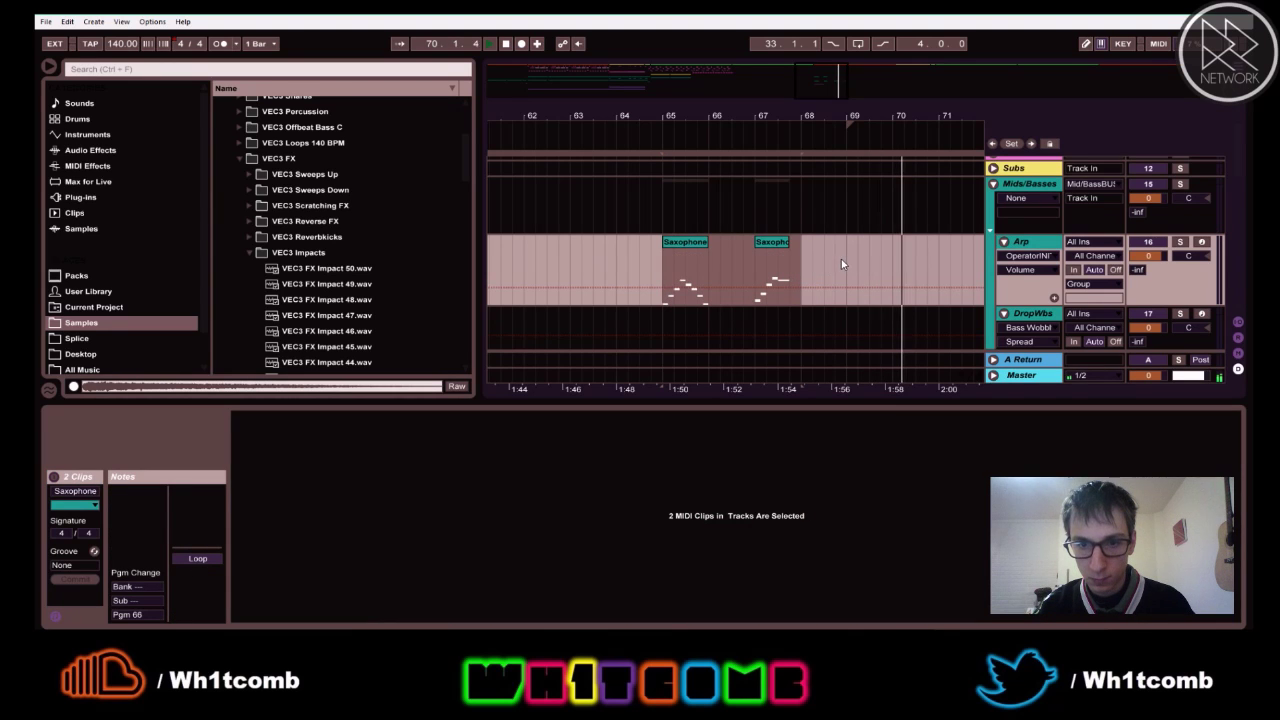
{"action": "key", "text": "ctrl+d"}
- Select the four Saxophone clips from bar 65 to bar 72 on the Arp track and duplicate them directly after
{"action": "left_click_drag", "start_coordinate": [785, 118], "coordinate": [765, 85]}
{"action": "left_click", "coordinate": [680, 273]}
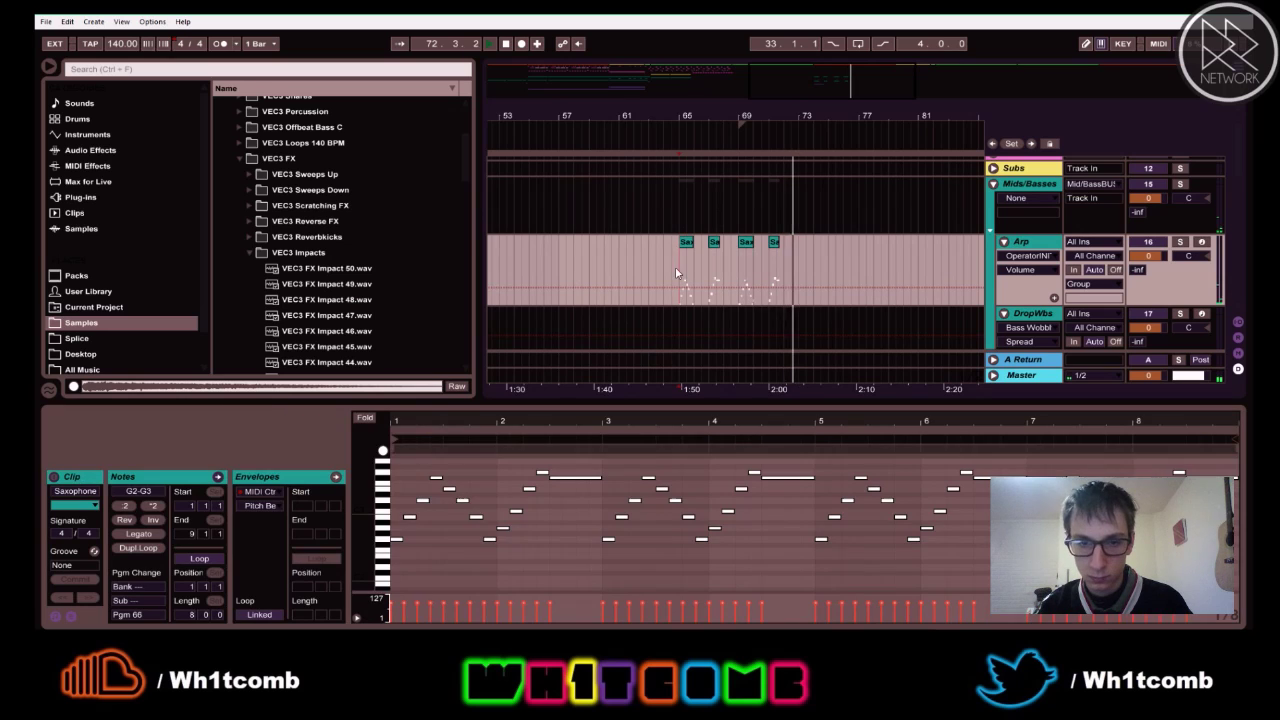
{"action": "left_click", "coordinate": [797, 267], "text": "shift"}
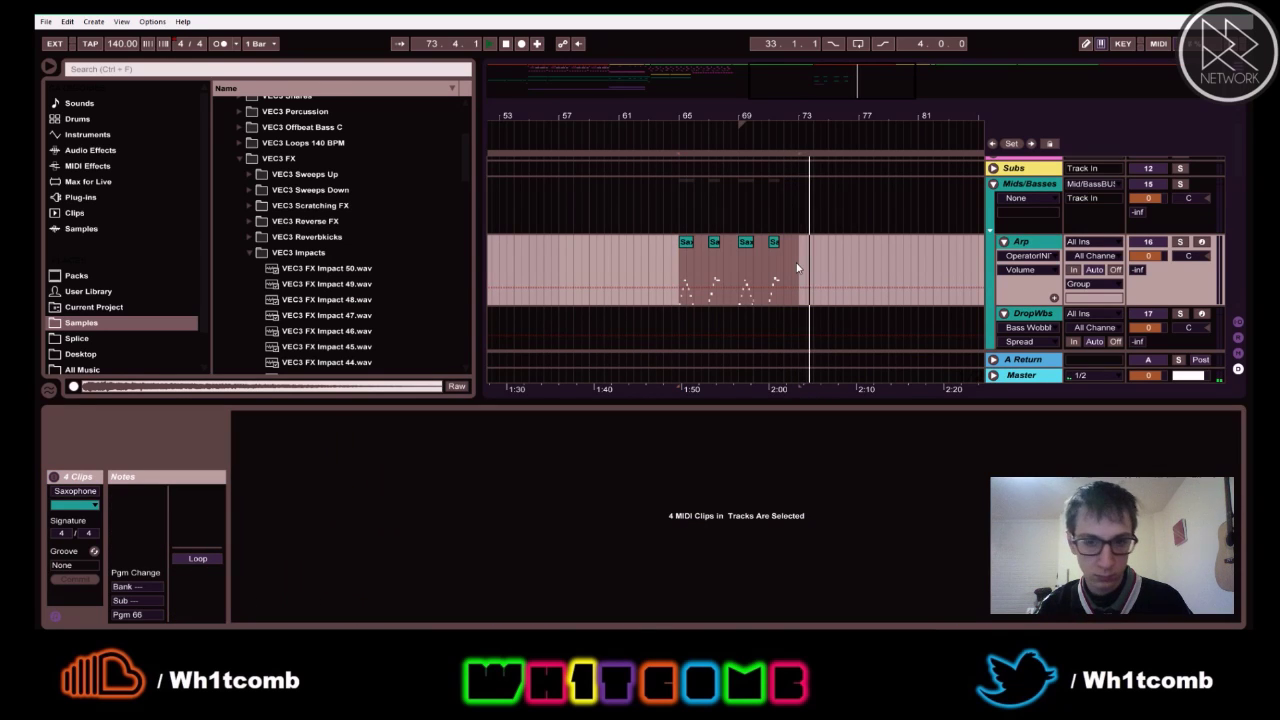
{"action": "left_click", "coordinate": [764, 260]}
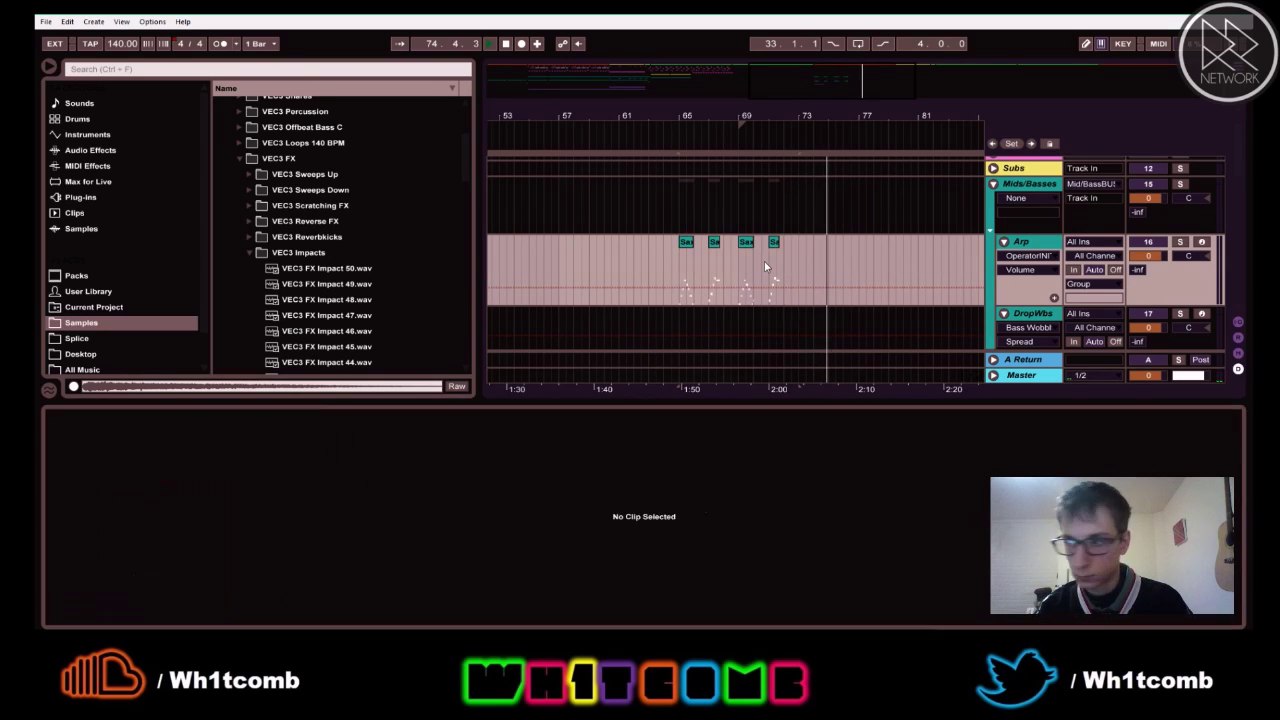
{"action": "left_click", "coordinate": [673, 271]}
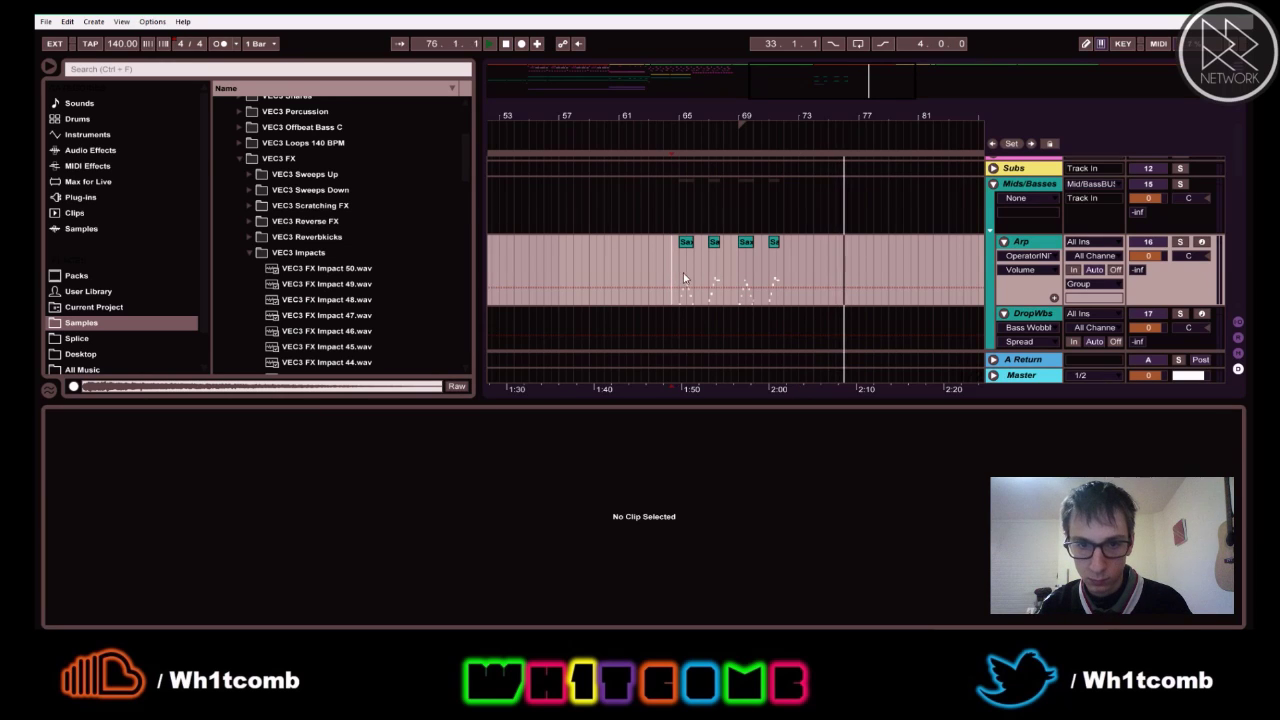
{"action": "left_click", "coordinate": [681, 275]}
{"action": "left_click", "coordinate": [784, 268], "text": "shift"}
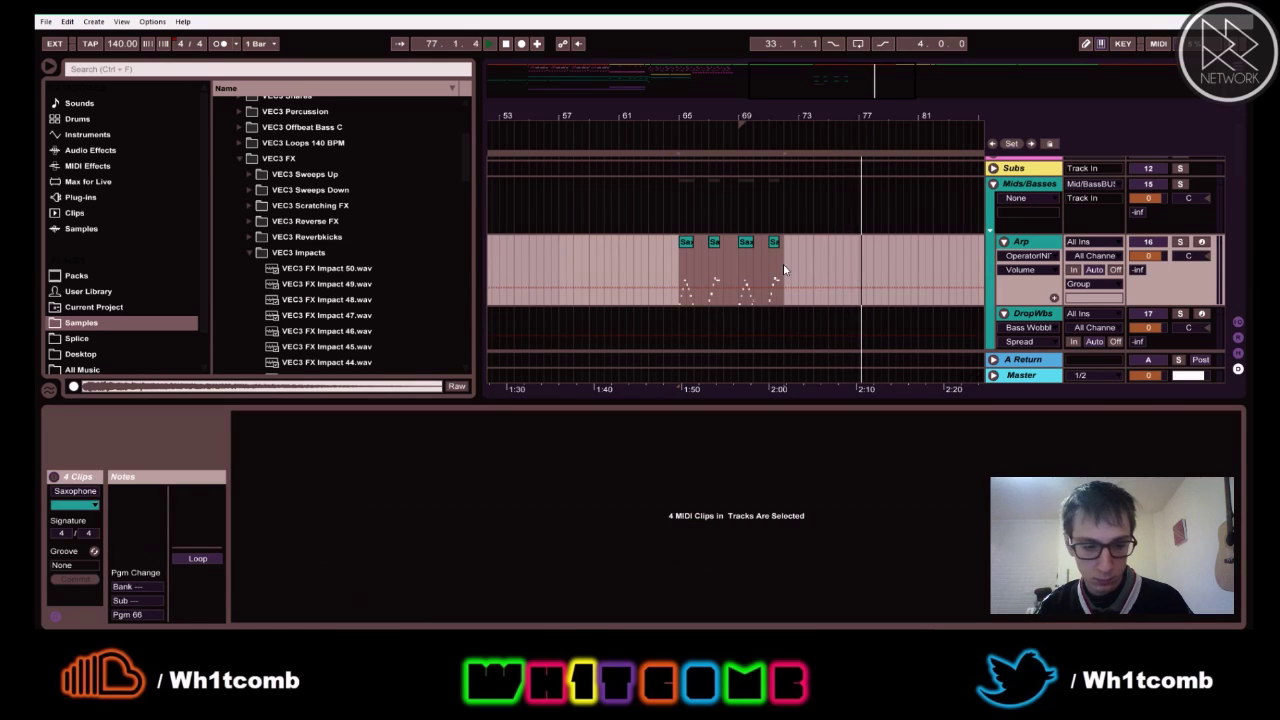
{"action": "key", "text": "ctrl+d"}
- Play the Break from bar 65 to hear the repeated Saxophone arp clips
{"action": "left_click", "coordinate": [683, 274]}
{"action": "key", "text": "space"}
{"action": "key", "text": "space"}
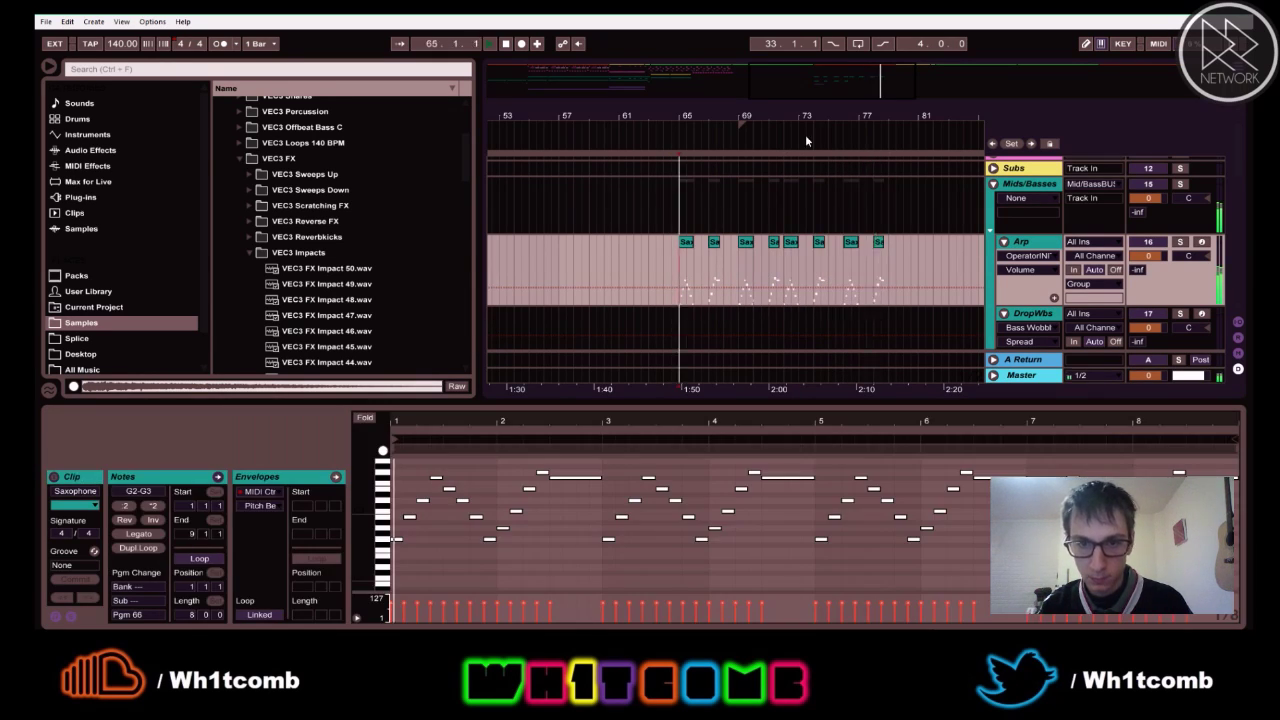
{"action": "left_click_drag", "start_coordinate": [795, 122], "coordinate": [795, 92]}
{"action": "scroll", "coordinate": [845, 232], "scroll_direction": "up", "scroll_amount": 2}
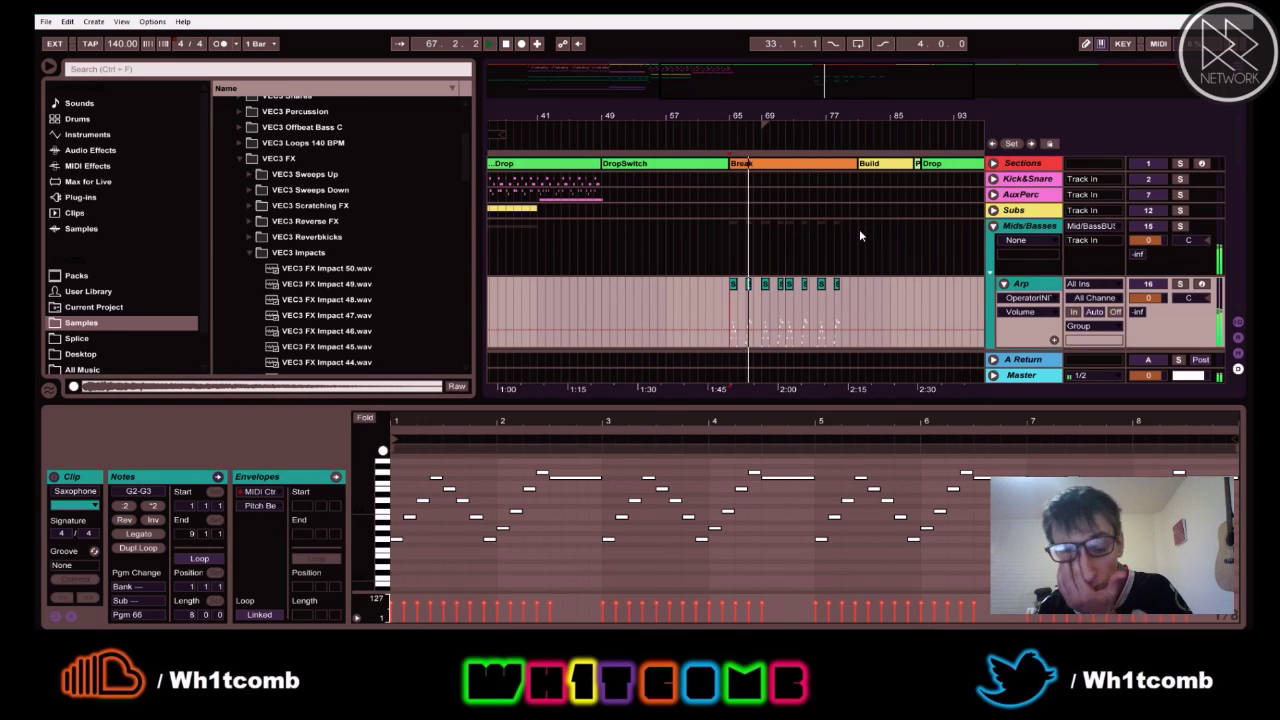
{"action": "scroll", "coordinate": [922, 259], "scroll_direction": "down", "scroll_amount": 1}
{"action": "scroll", "coordinate": [922, 259], "scroll_direction": "down", "scroll_amount": 1}
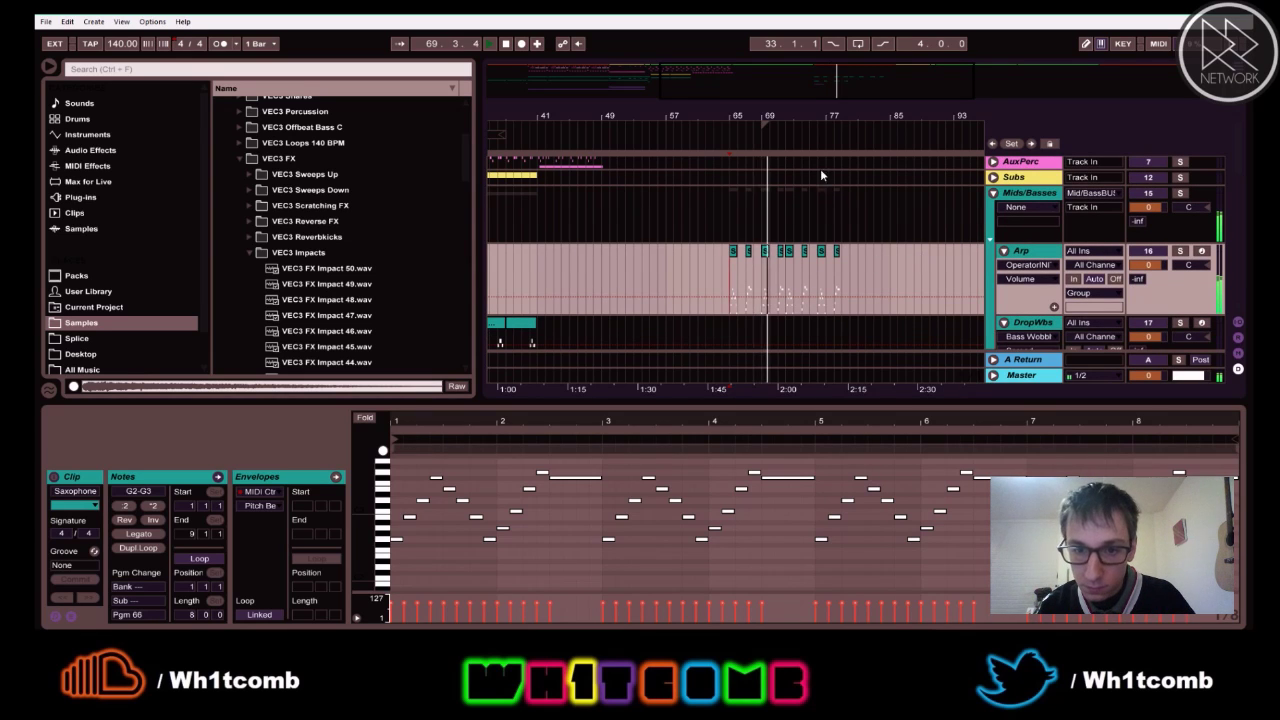
- Move the four duplicated Saxophone clips on the Arp track to start at bar 73
{"action": "left_click_drag", "start_coordinate": [817, 122], "coordinate": [804, 182]}
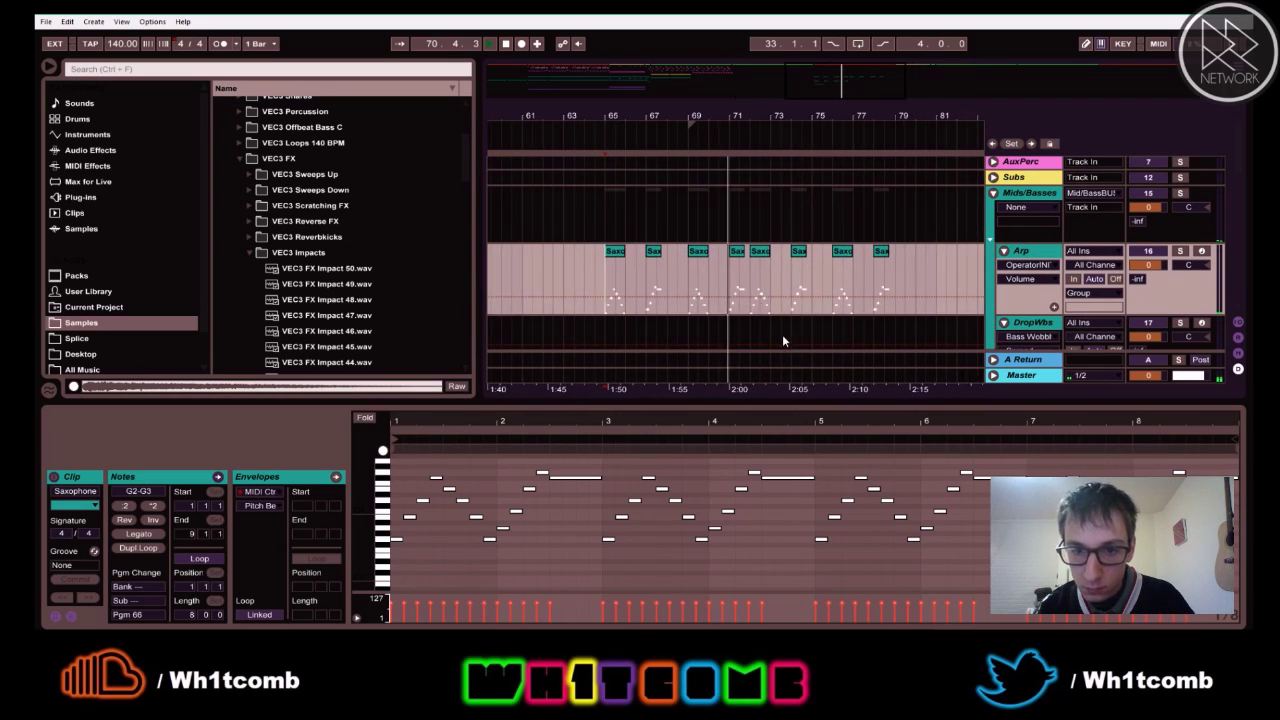
{"action": "left_click", "coordinate": [750, 277]}
{"action": "left_click_drag", "start_coordinate": [907, 273], "coordinate": [789, 248]}
{"action": "key", "text": "space"}
- Collapse the Arp track and the Mids/Basses group
{"action": "left_click", "coordinate": [1004, 251]}
{"action": "scroll", "coordinate": [978, 203], "scroll_direction": "up", "scroll_amount": 1}
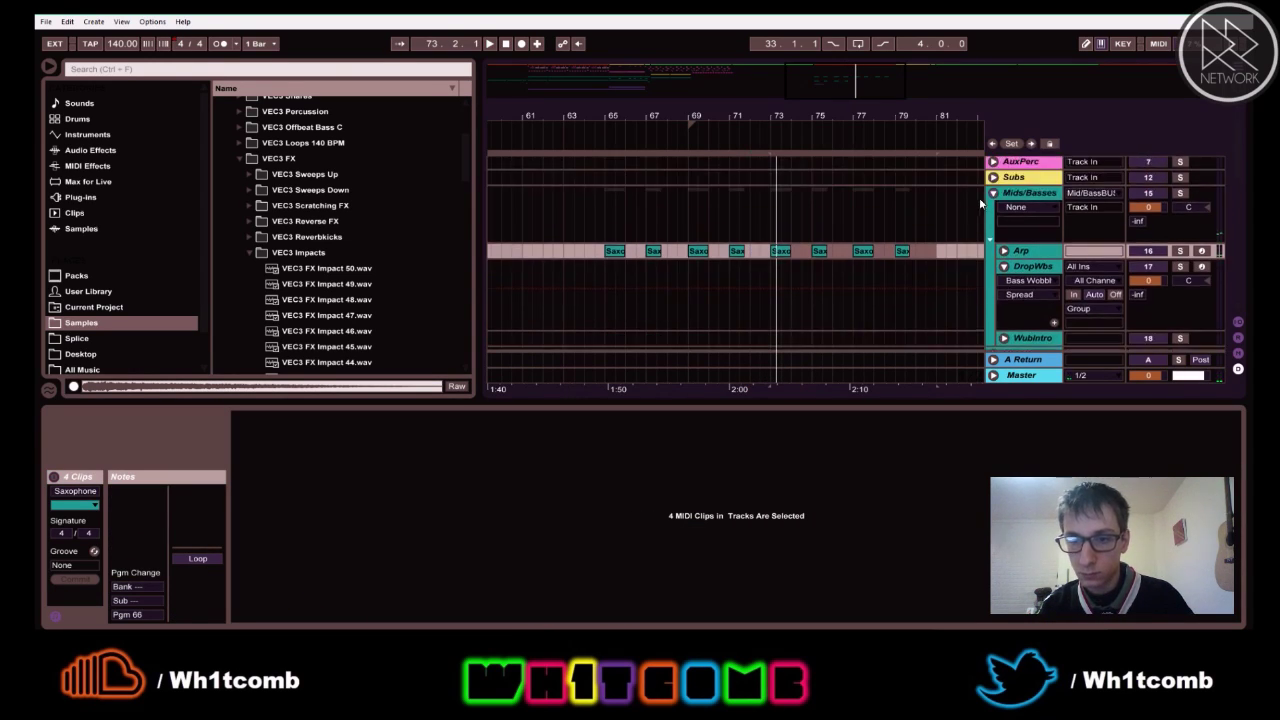
{"action": "left_click", "coordinate": [993, 193]}
{"action": "scroll", "coordinate": [1000, 220], "scroll_direction": "down", "scroll_amount": 1}
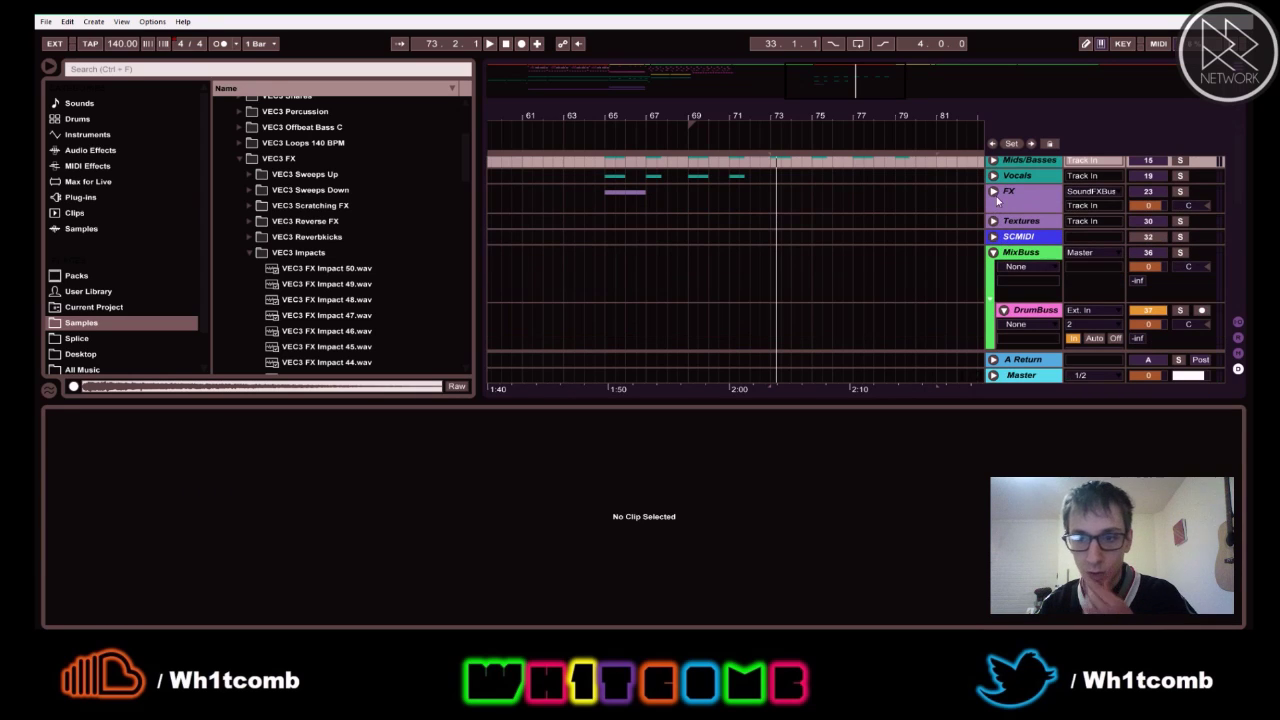
- Duplicate the chopped vocals of bars 65 to 73 in the Vocals group to bar 73, and play from there
{"action": "scroll", "coordinate": [997, 200], "scroll_direction": "up", "scroll_amount": 1}
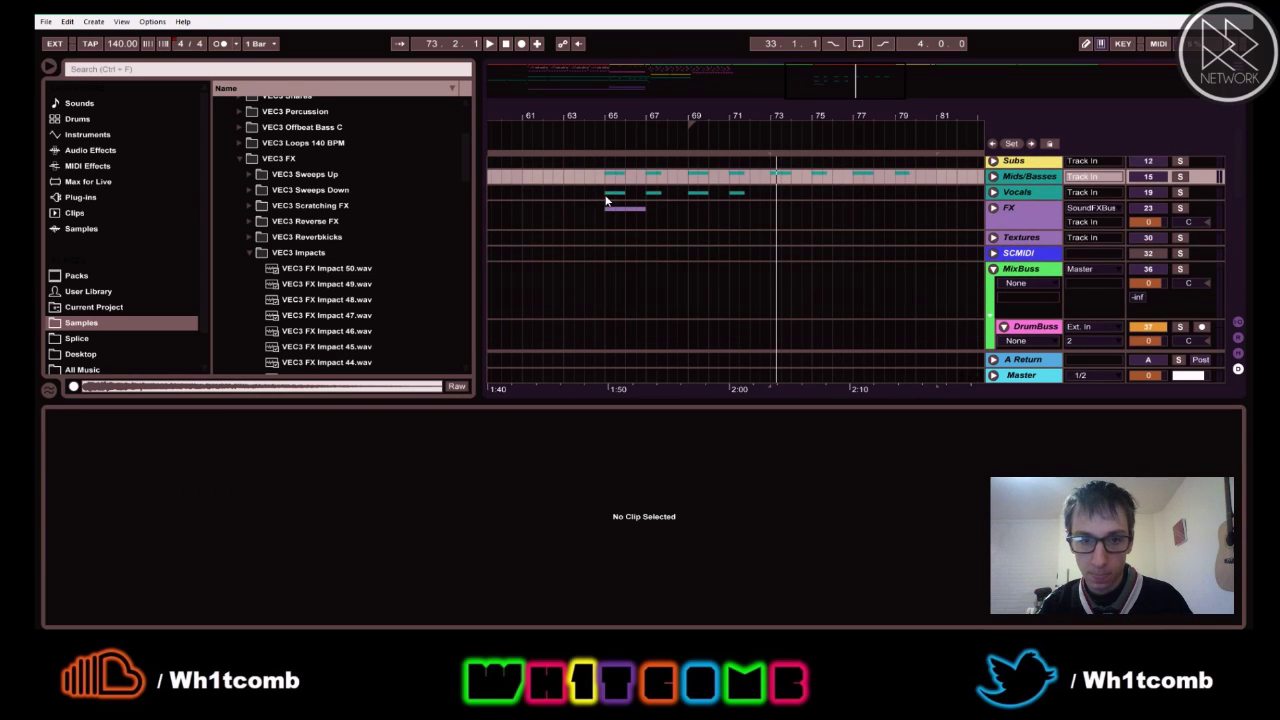
{"action": "left_click", "coordinate": [800, 192]}
{"action": "left_click", "coordinate": [771, 195], "text": "shift"}
{"action": "key", "text": "ctrl+d"}
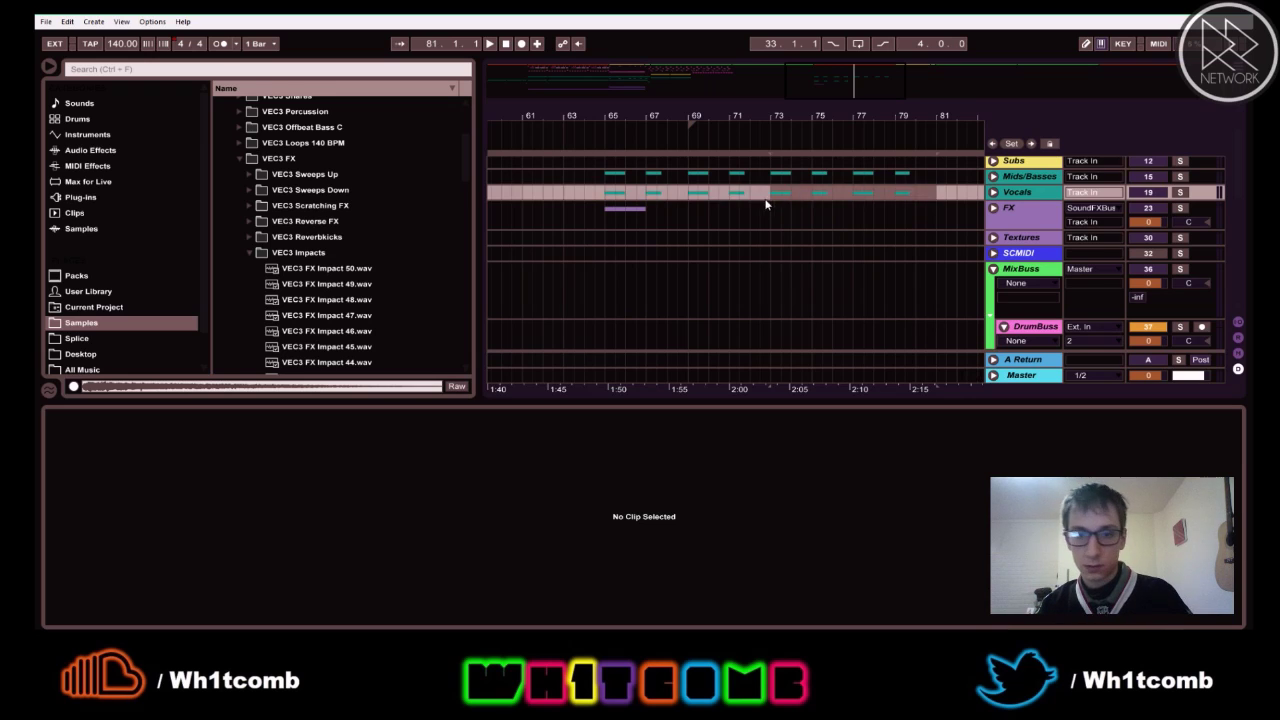
{"action": "left_click", "coordinate": [769, 196]}
{"action": "key", "text": "space"}
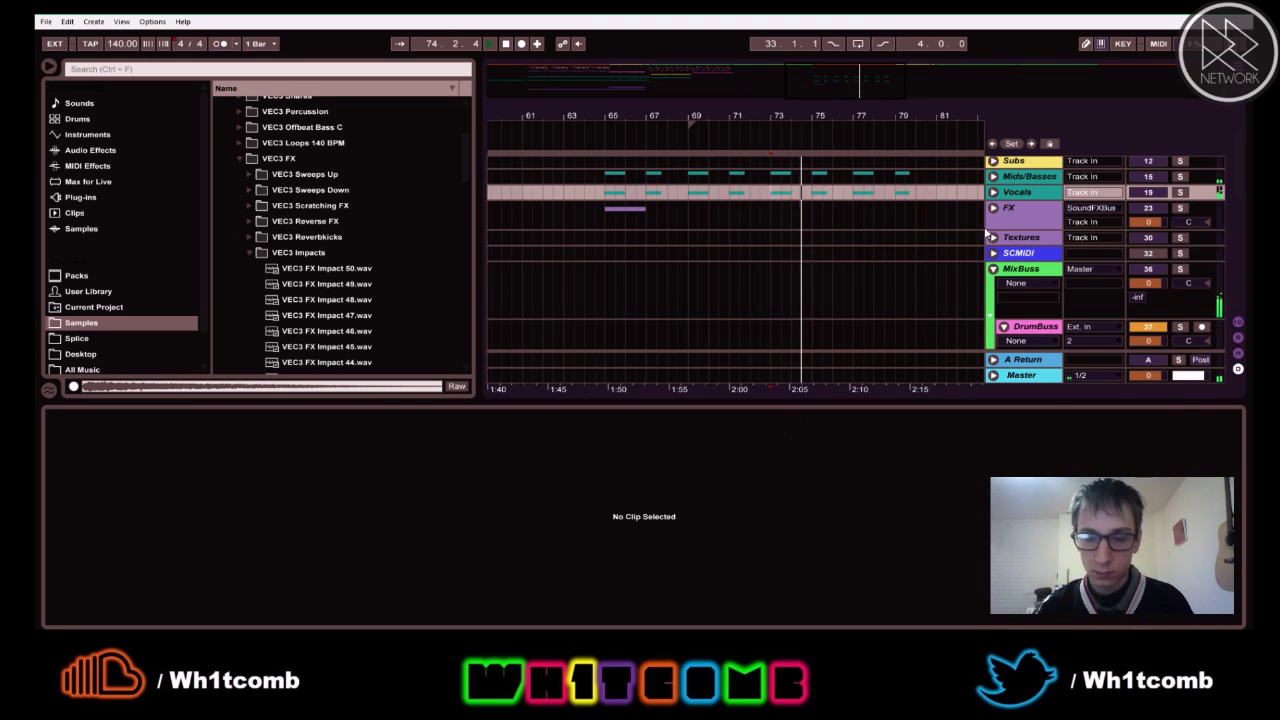
- Expand the AuxPerc group, collapse its ClosedHat track and expand its Clap track
{"action": "scroll", "coordinate": [928, 278], "scroll_direction": "up", "scroll_amount": 2}
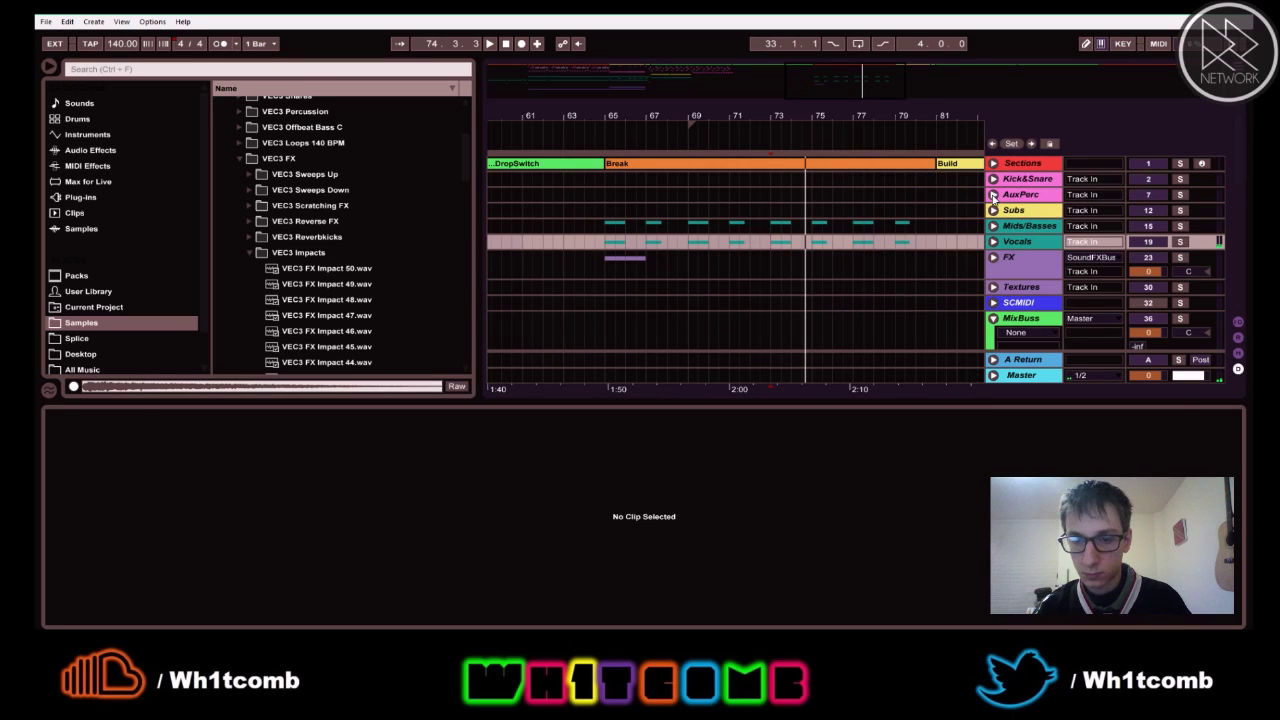
{"action": "left_click", "coordinate": [993, 195]}
{"action": "left_click_drag", "start_coordinate": [820, 93], "coordinate": [806, 63]}
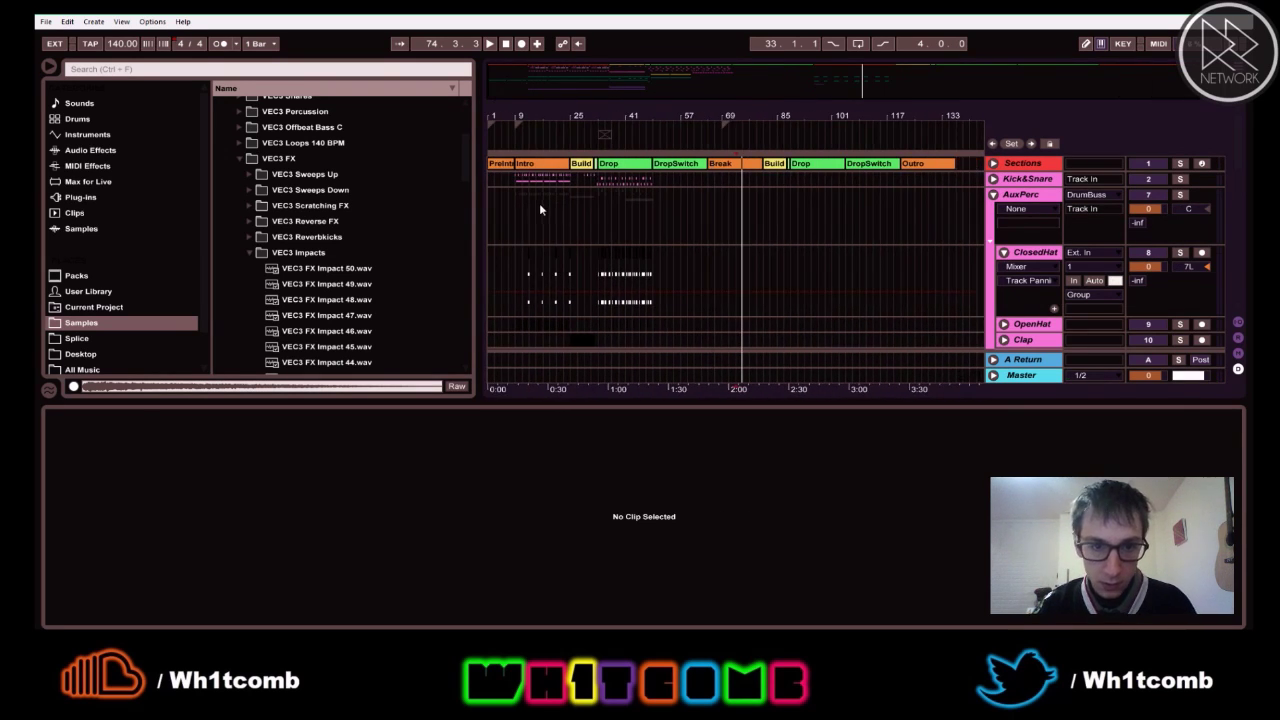
{"action": "left_click", "coordinate": [1003, 252]}
{"action": "scroll", "coordinate": [1002, 272], "scroll_direction": "down", "scroll_amount": 1}
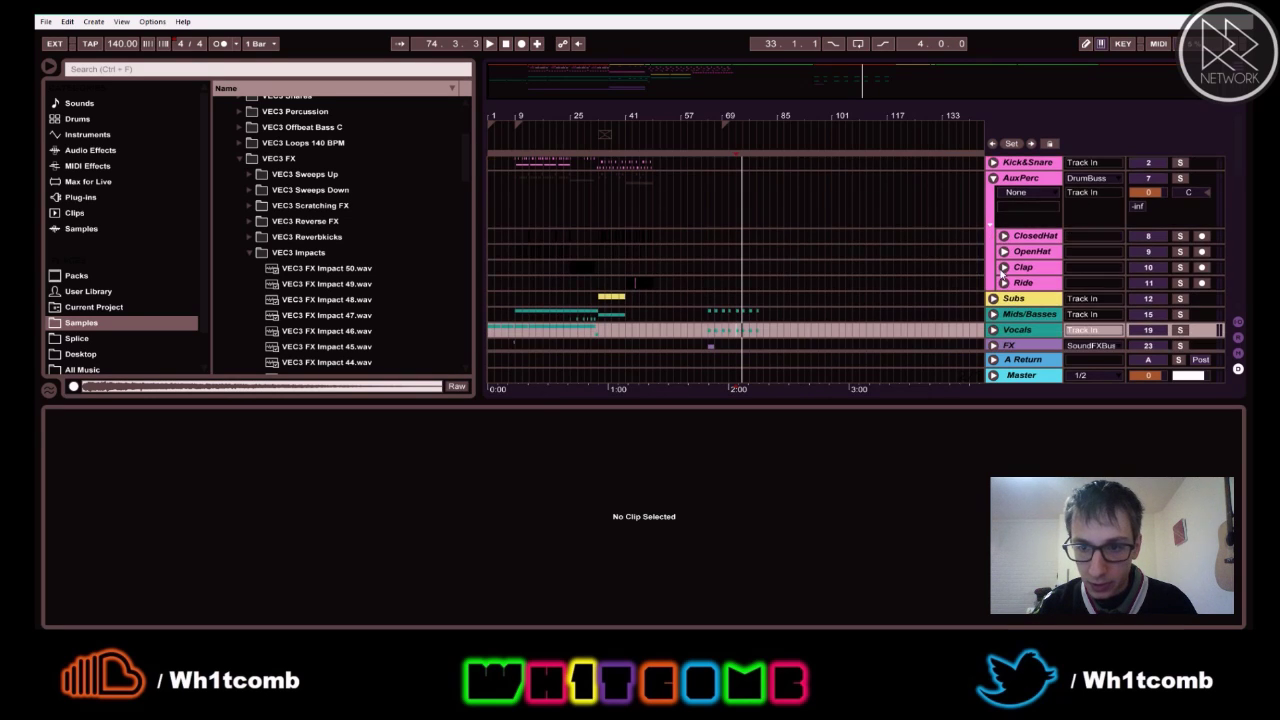
{"action": "left_click", "coordinate": [1003, 268]}
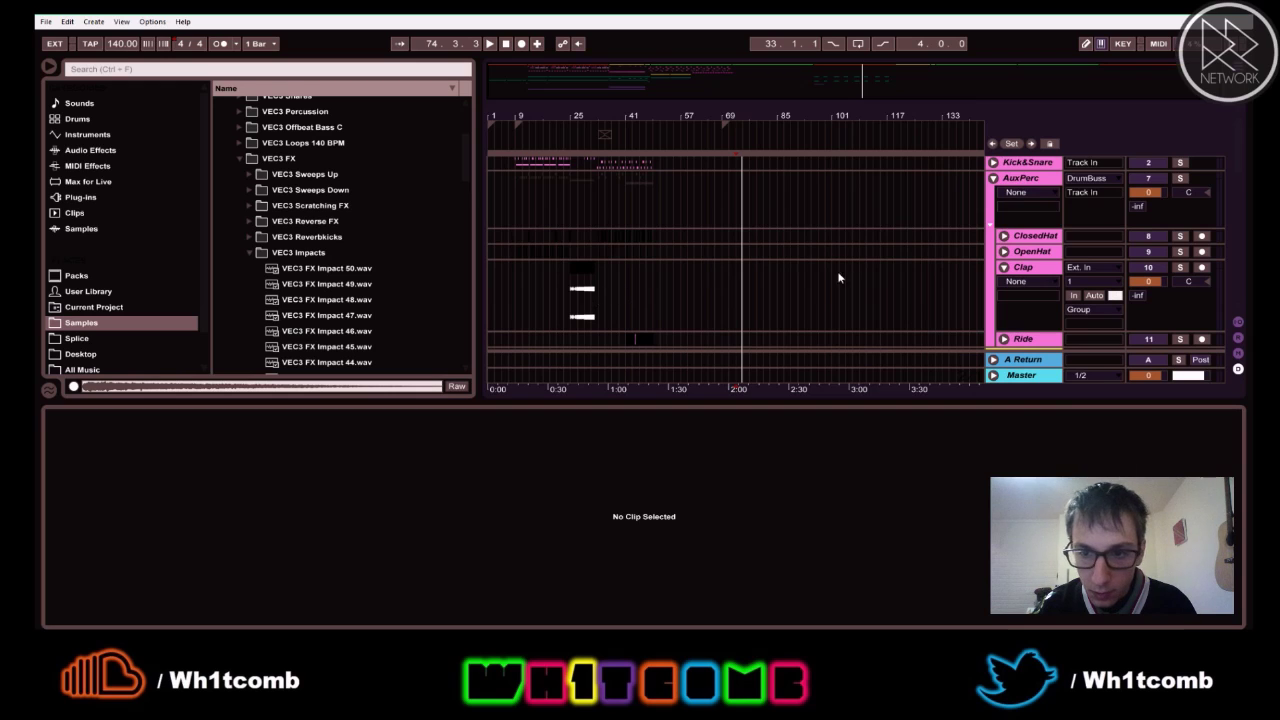
- Select all Clap clips in the first Build section, from bar 25 to bar 32
{"action": "left_click_drag", "start_coordinate": [572, 115], "coordinate": [535, 284]}
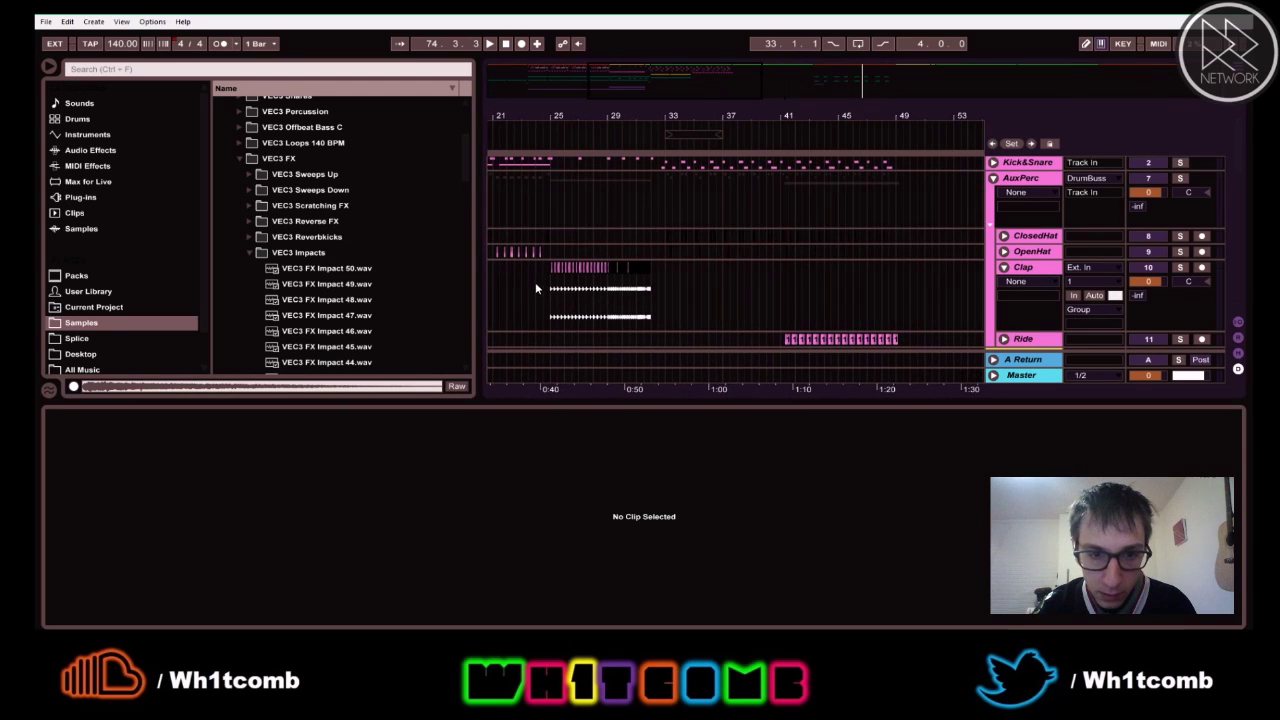
{"action": "left_click", "coordinate": [551, 286]}
{"action": "left_click", "coordinate": [552, 285]}
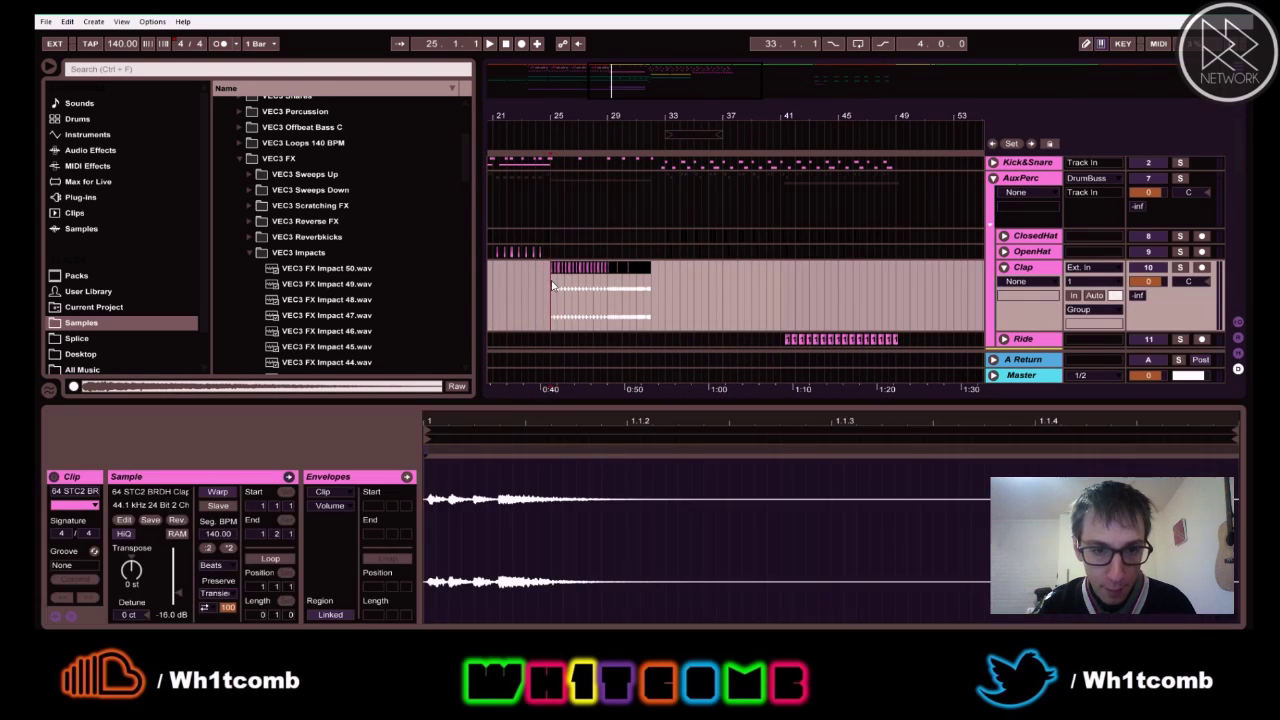
{"action": "left_click", "coordinate": [652, 281], "text": "shift"}
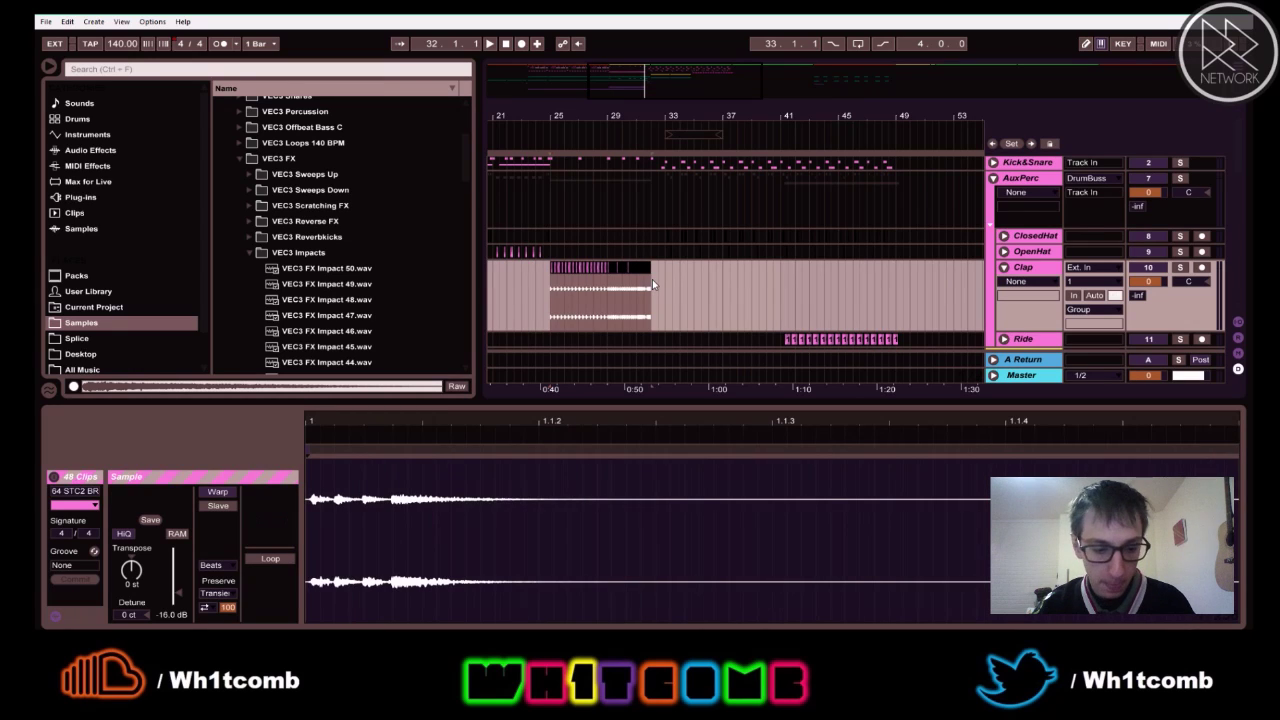
- Collapse the Clap track and AuxPerc group, and select the first Build from bar 25 to 32 across AuxPerc through FX
{"action": "left_click", "coordinate": [1006, 272]}
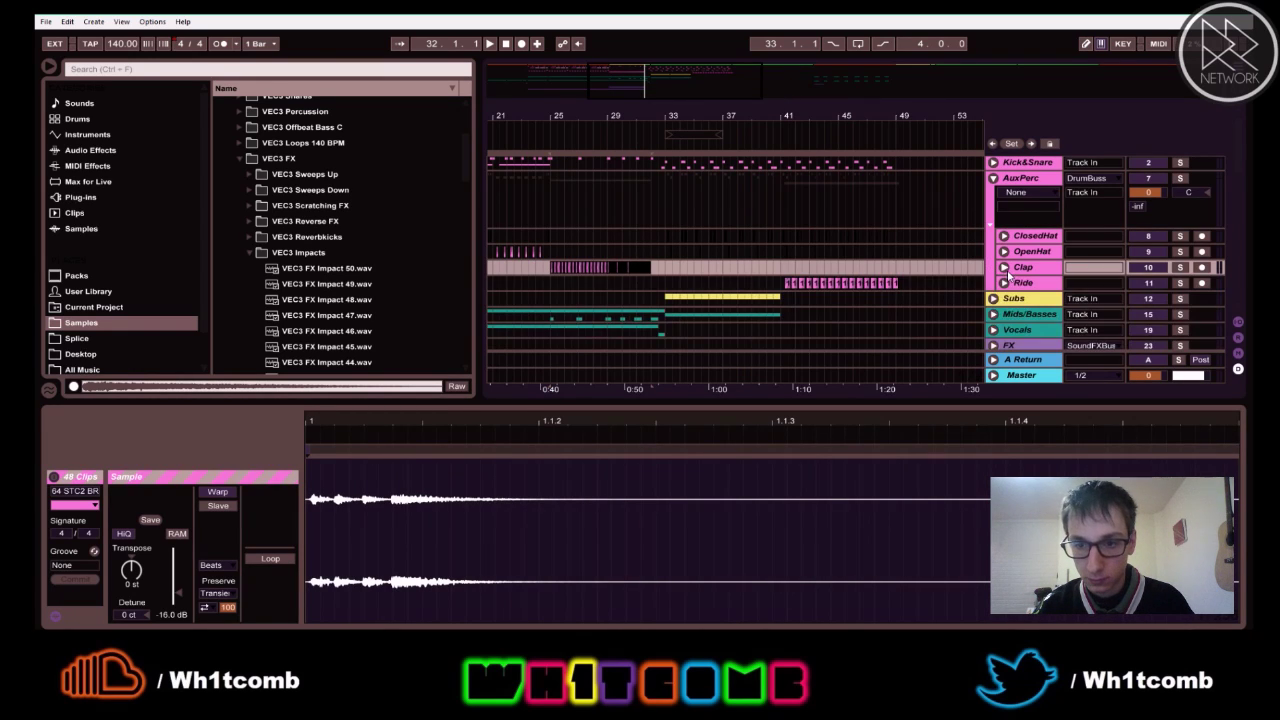
{"action": "left_click", "coordinate": [993, 179]}
{"action": "scroll", "coordinate": [572, 224], "scroll_direction": "up", "scroll_amount": 1}
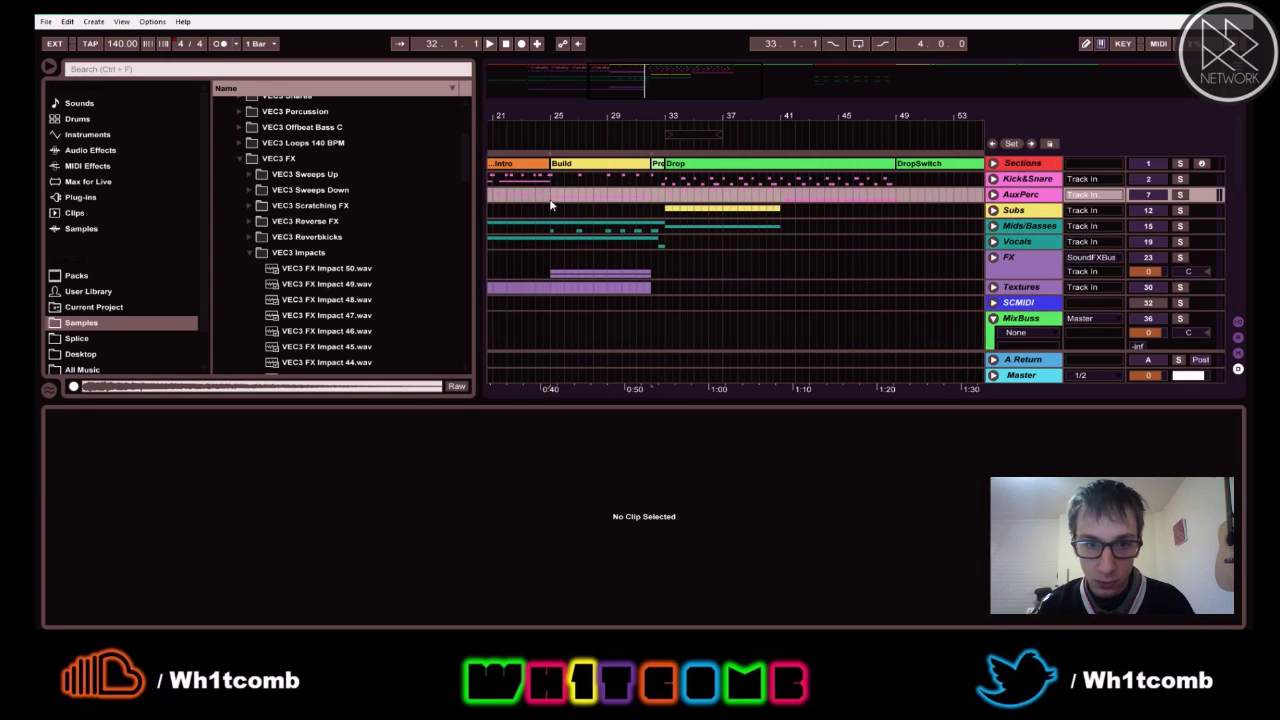
{"action": "left_click", "coordinate": [653, 273], "text": "shift"}
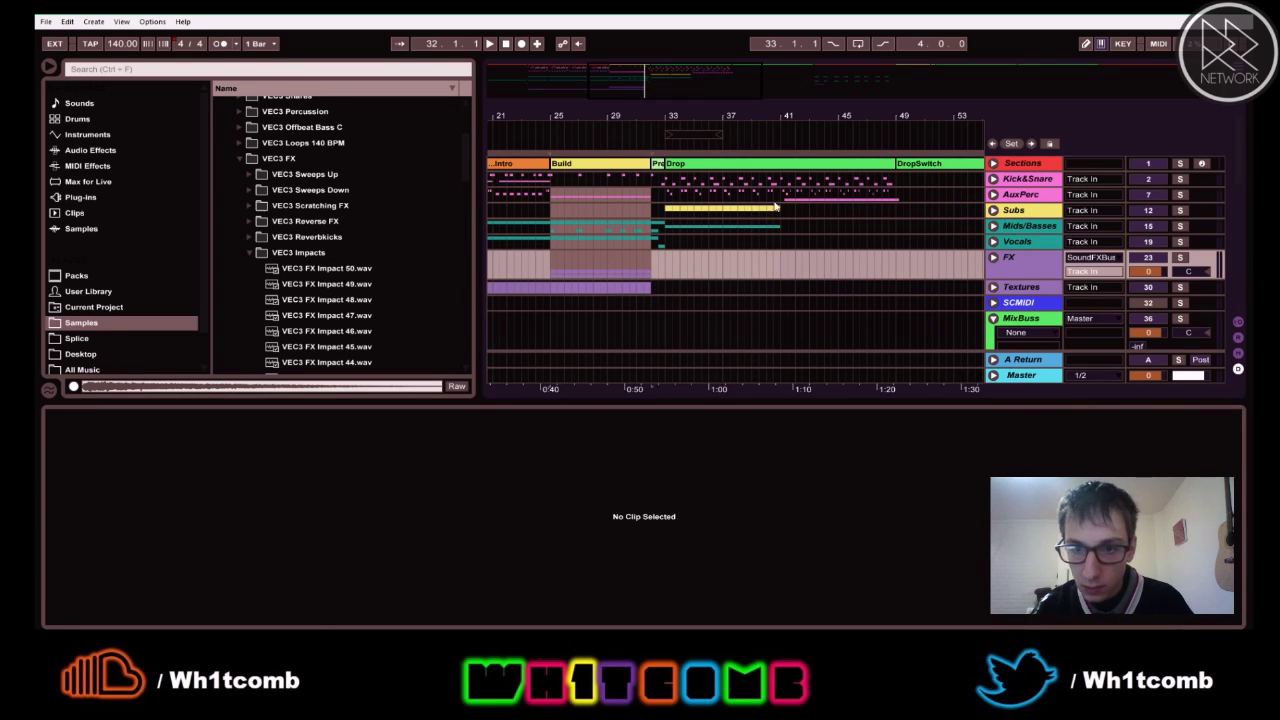
- Play from bar 65, paste the copied Build clips across AuxPerc through FX at bar 73, and shorten the Break section marker to bar 73
{"action": "left_click_drag", "start_coordinate": [721, 117], "coordinate": [553, 117]}
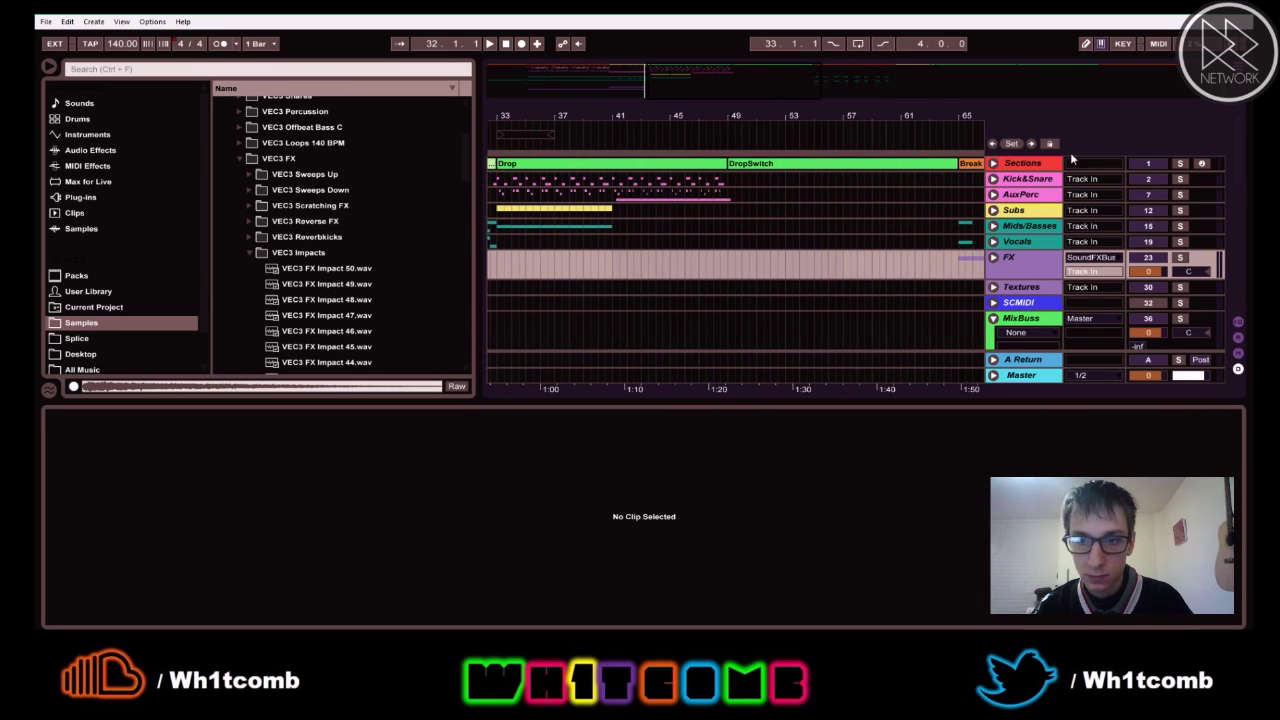
{"action": "left_click", "coordinate": [967, 141]}
{"action": "left_click_drag", "start_coordinate": [945, 114], "coordinate": [741, 95]}
{"action": "left_click", "coordinate": [755, 208]}
{"action": "key", "text": "space"}
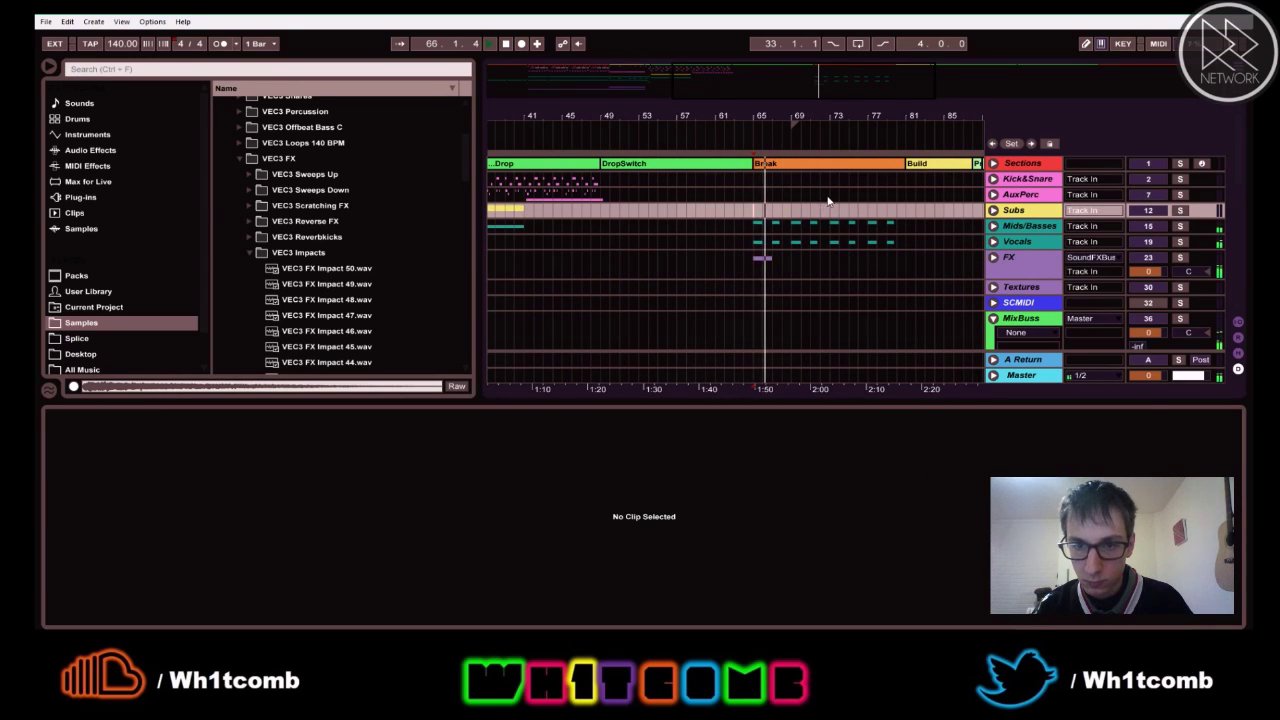
{"action": "left_click", "coordinate": [831, 200]}
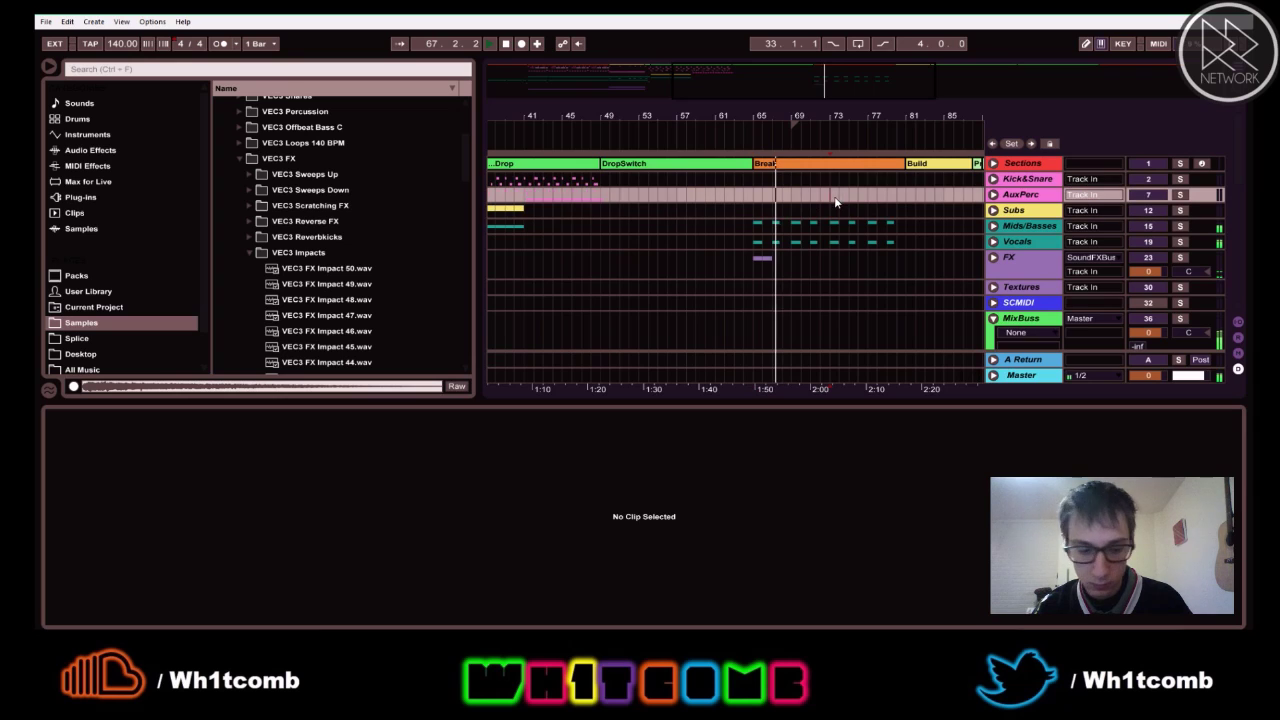
{"action": "key", "text": "ctrl+v"}
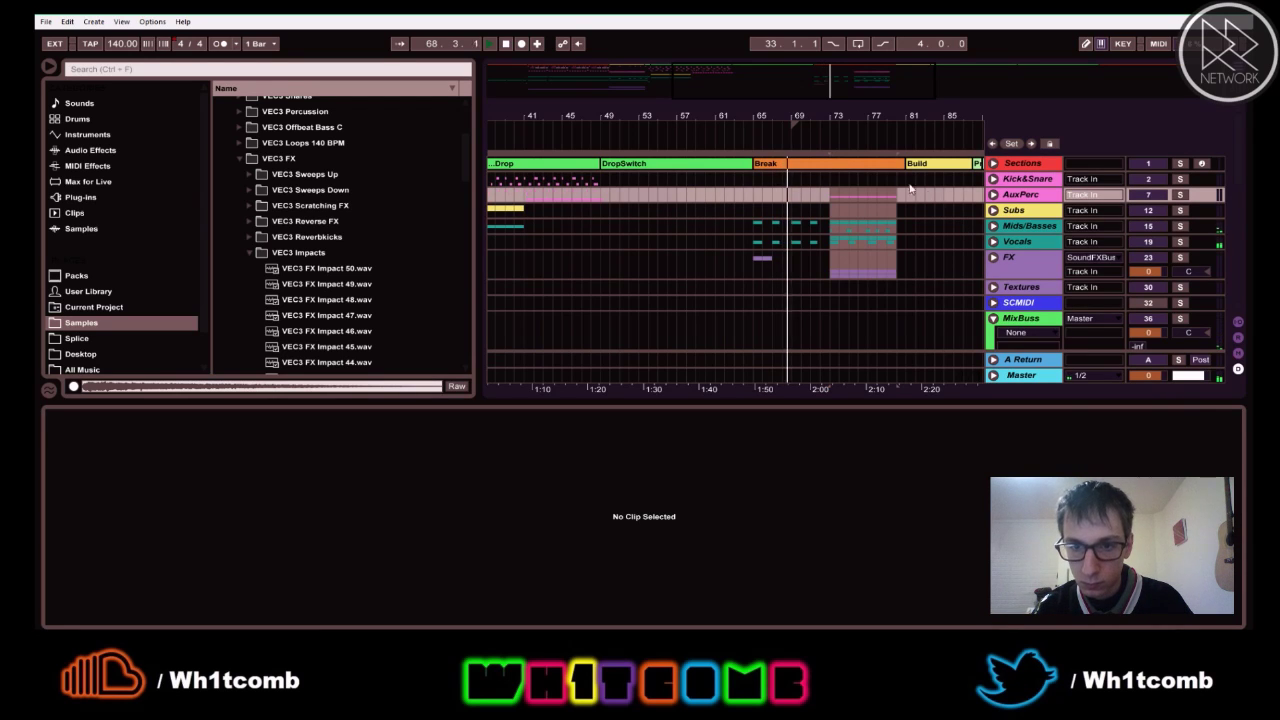
{"action": "left_click_drag", "start_coordinate": [902, 163], "coordinate": [831, 163]}
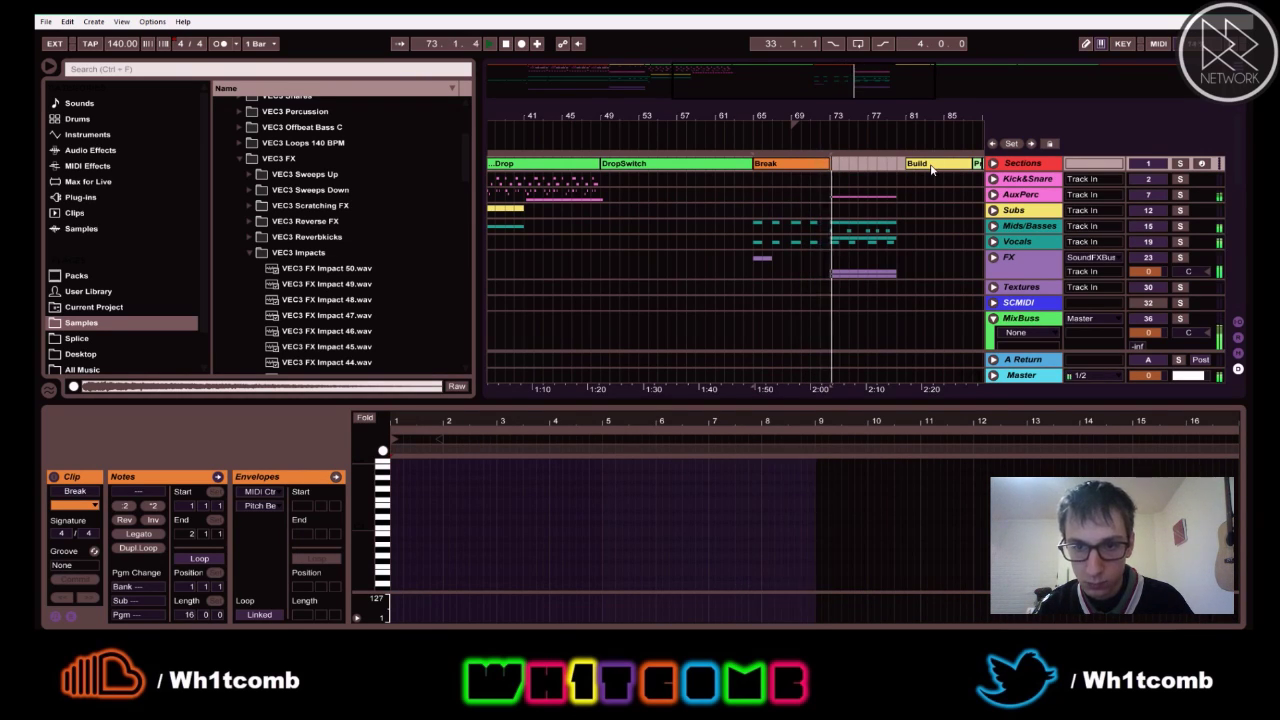
{"action": "left_click_drag", "start_coordinate": [929, 167], "coordinate": [855, 172]}
{"action": "left_click_drag", "start_coordinate": [912, 119], "coordinate": [831, 122]}
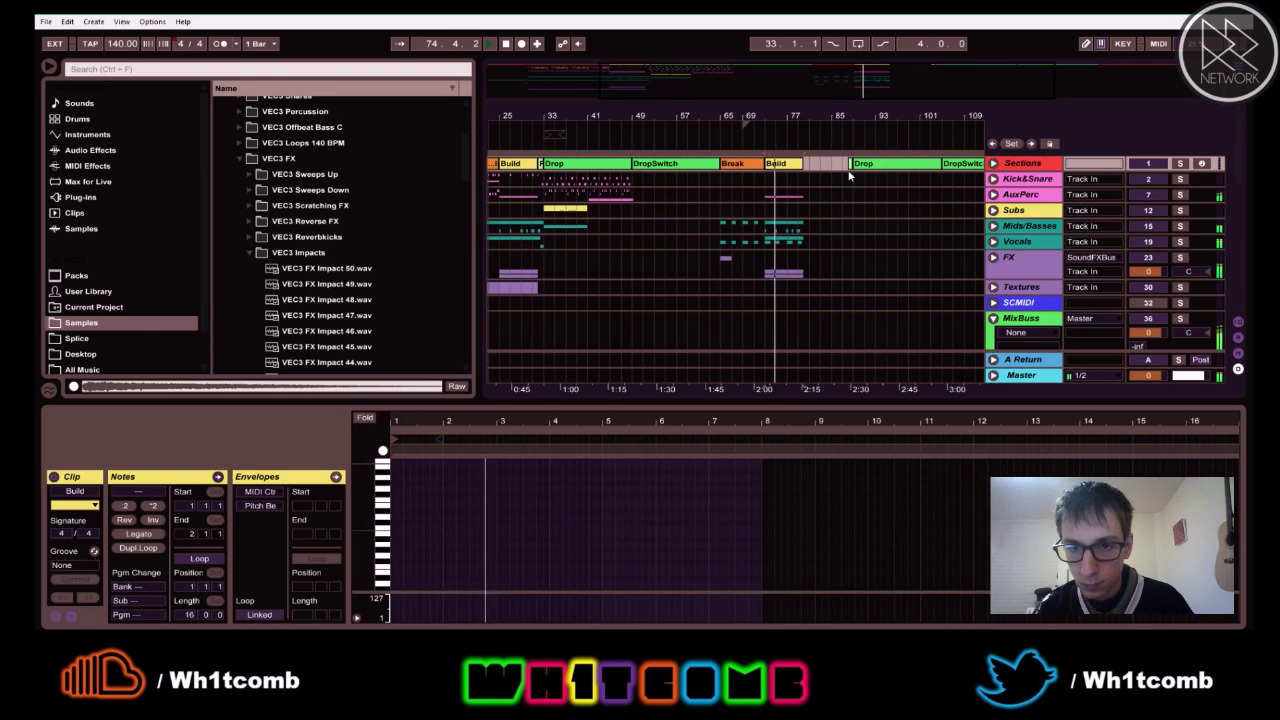
{"action": "left_click", "coordinate": [855, 177]}
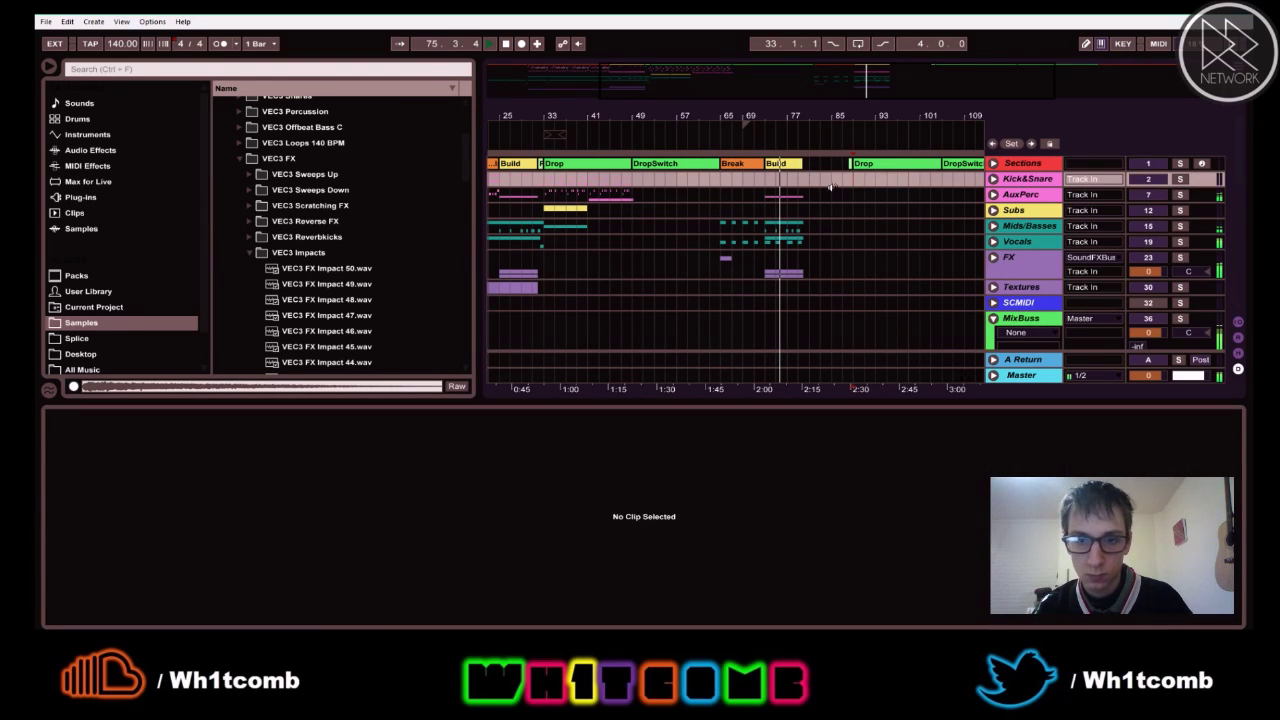
{"action": "key", "text": "ctrl+z"}
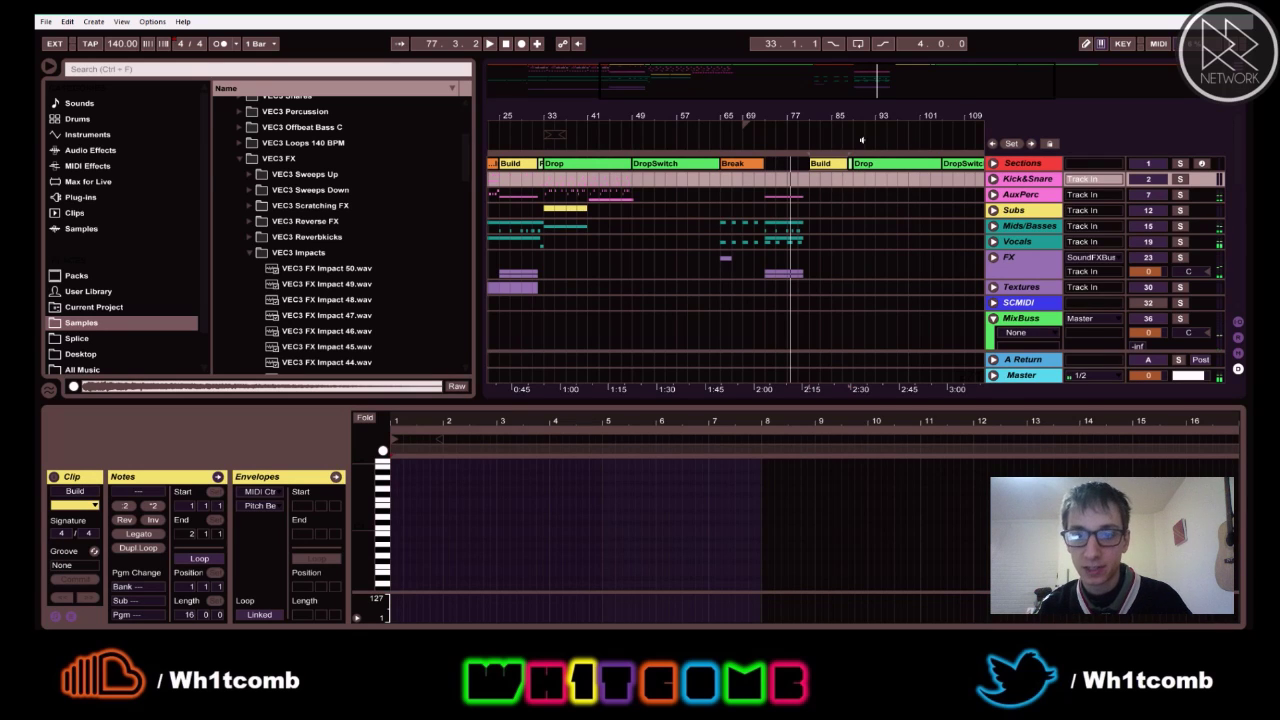
- Move the five section markers from the second Build through Outro earlier together so that Build starts at bar 73
{"action": "left_click_drag", "start_coordinate": [847, 112], "coordinate": [833, 160]}
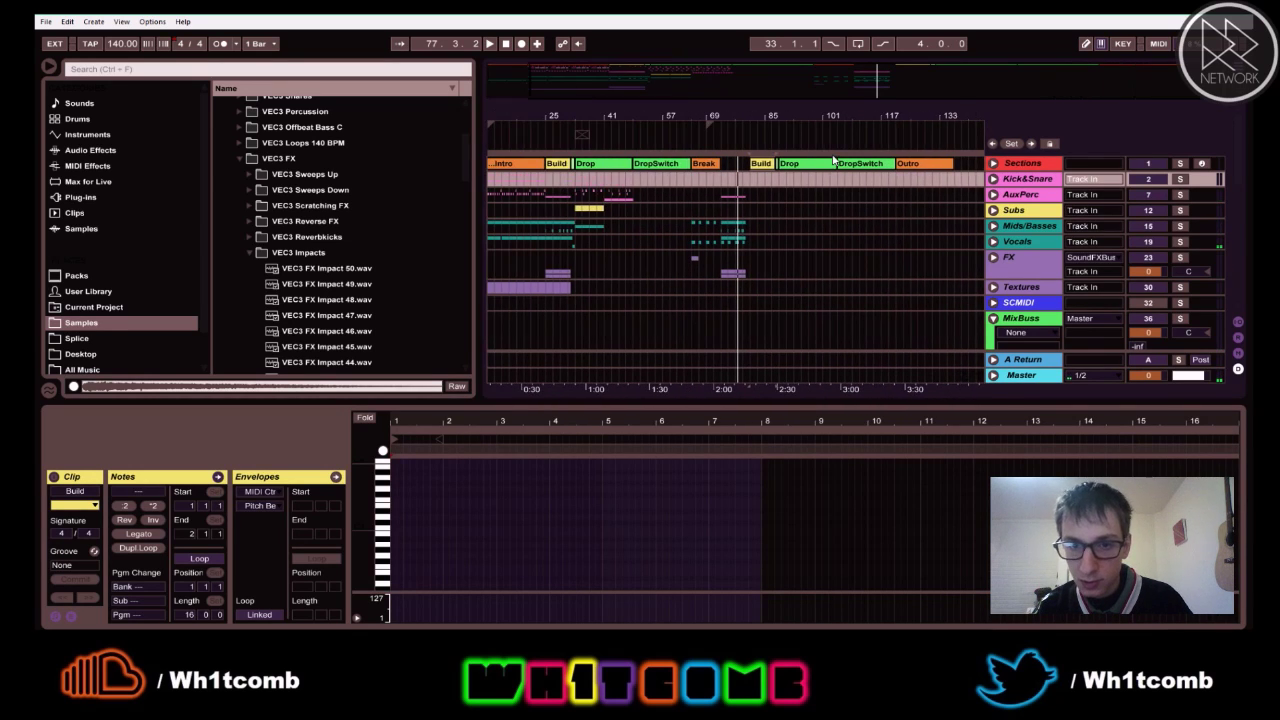
{"action": "left_click", "coordinate": [867, 170]}
{"action": "left_click", "coordinate": [950, 163], "text": "shift"}
{"action": "key", "text": "space"}
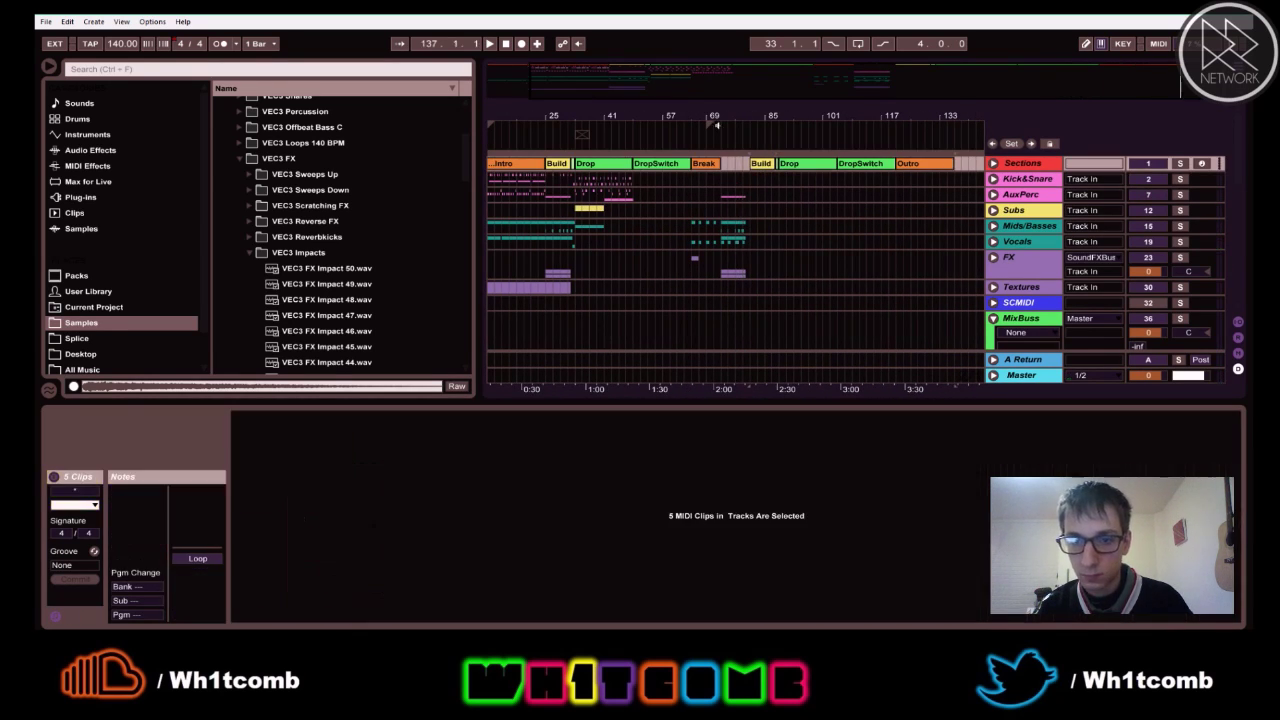
{"action": "left_click_drag", "start_coordinate": [767, 114], "coordinate": [713, 168]}
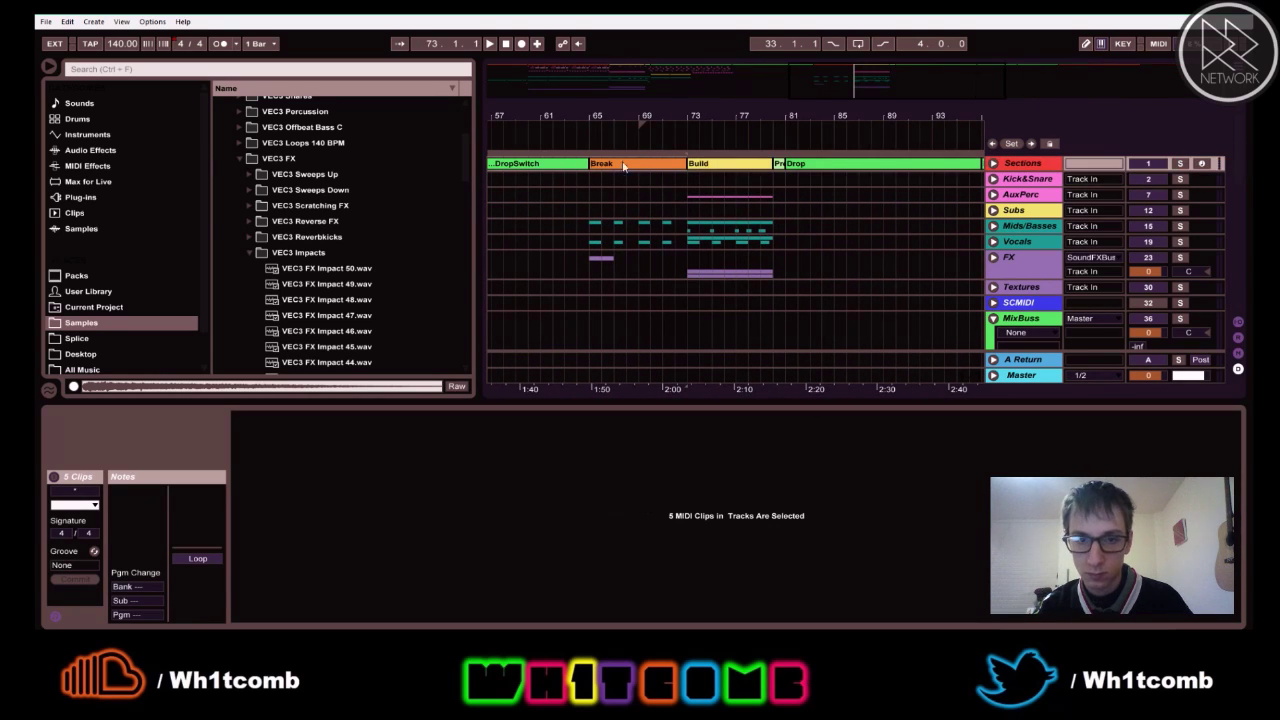
- Play the Break briefly from bar 65 and expand the Vocals group
{"action": "left_click", "coordinate": [589, 178]}
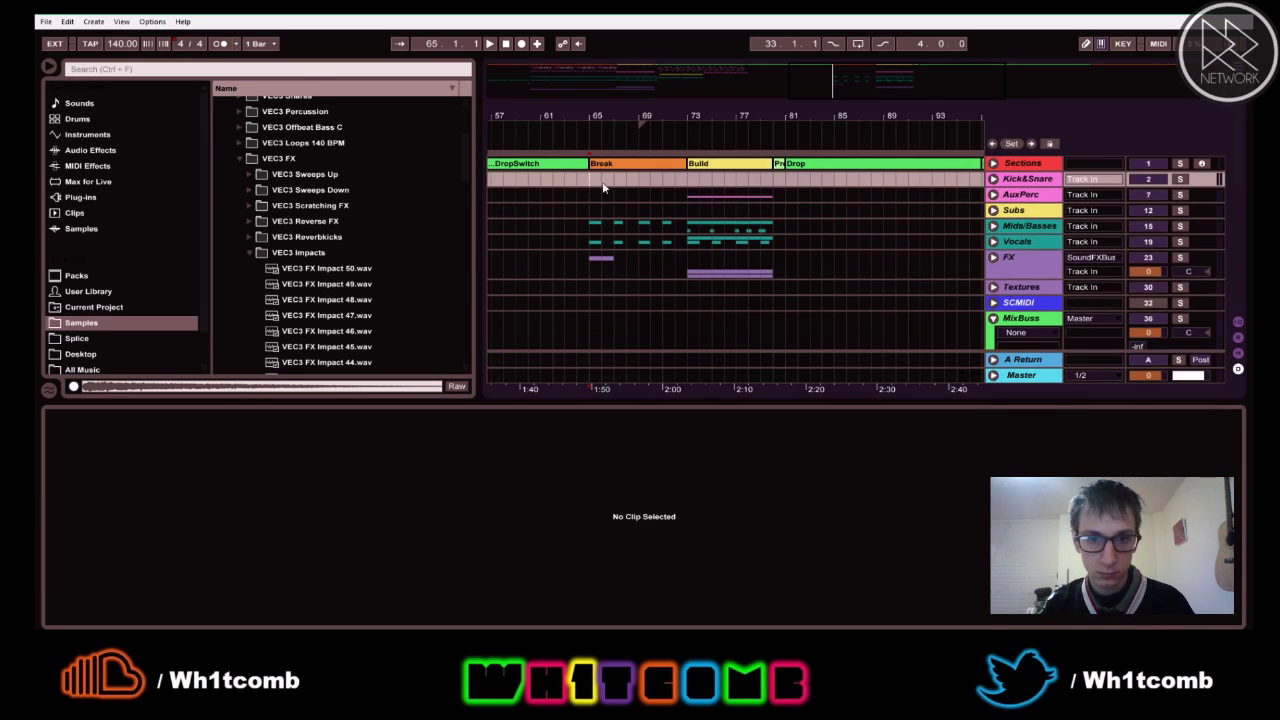
{"action": "key", "text": "space"}
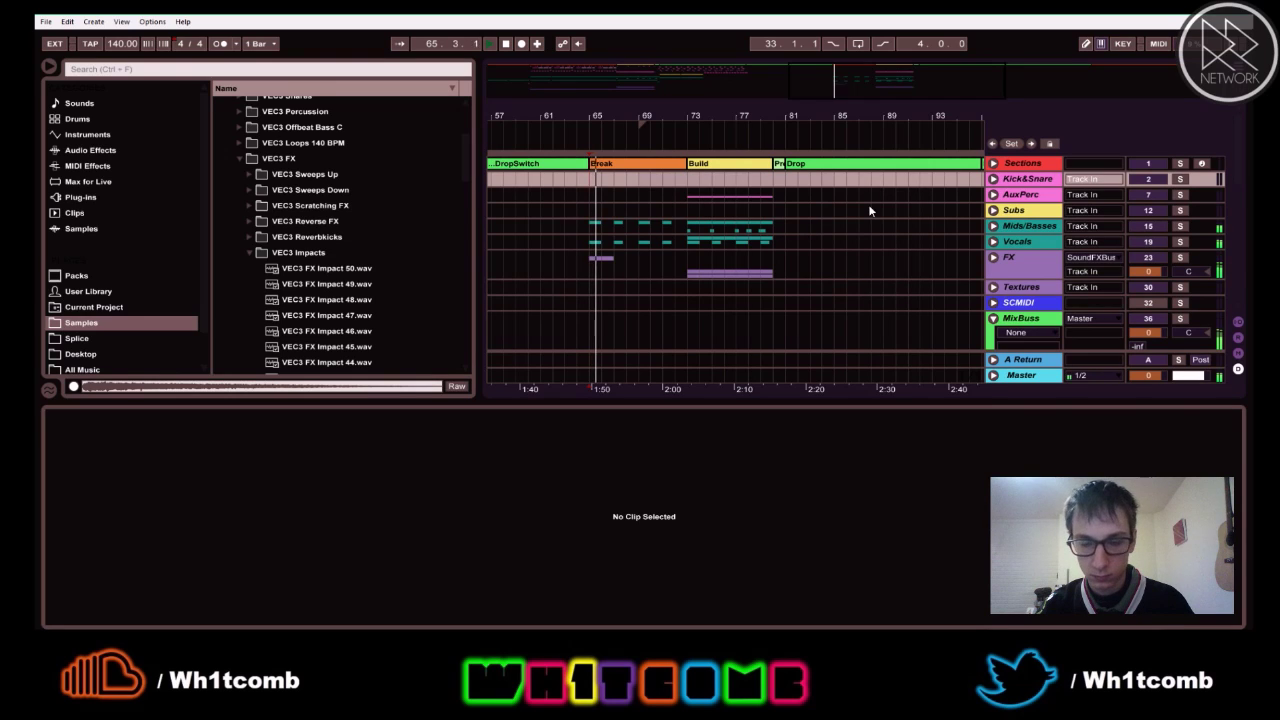
{"action": "key", "text": "space"}
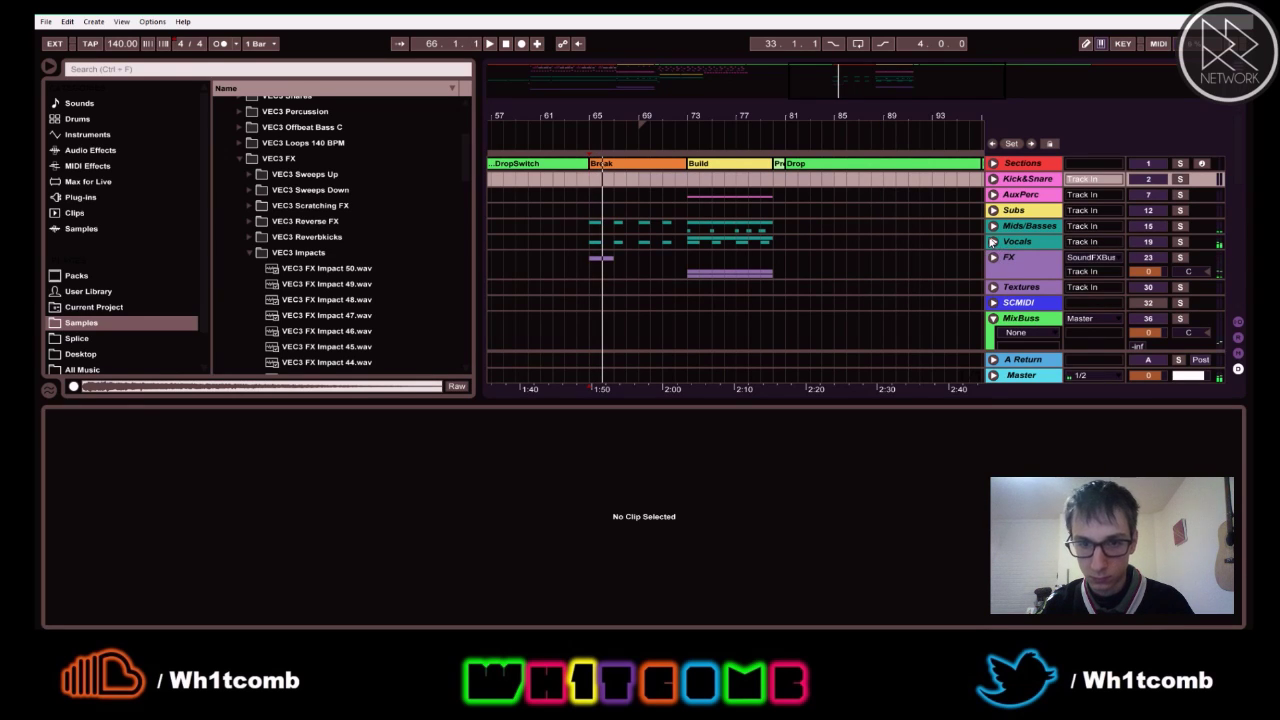
{"action": "left_click", "coordinate": [994, 243]}
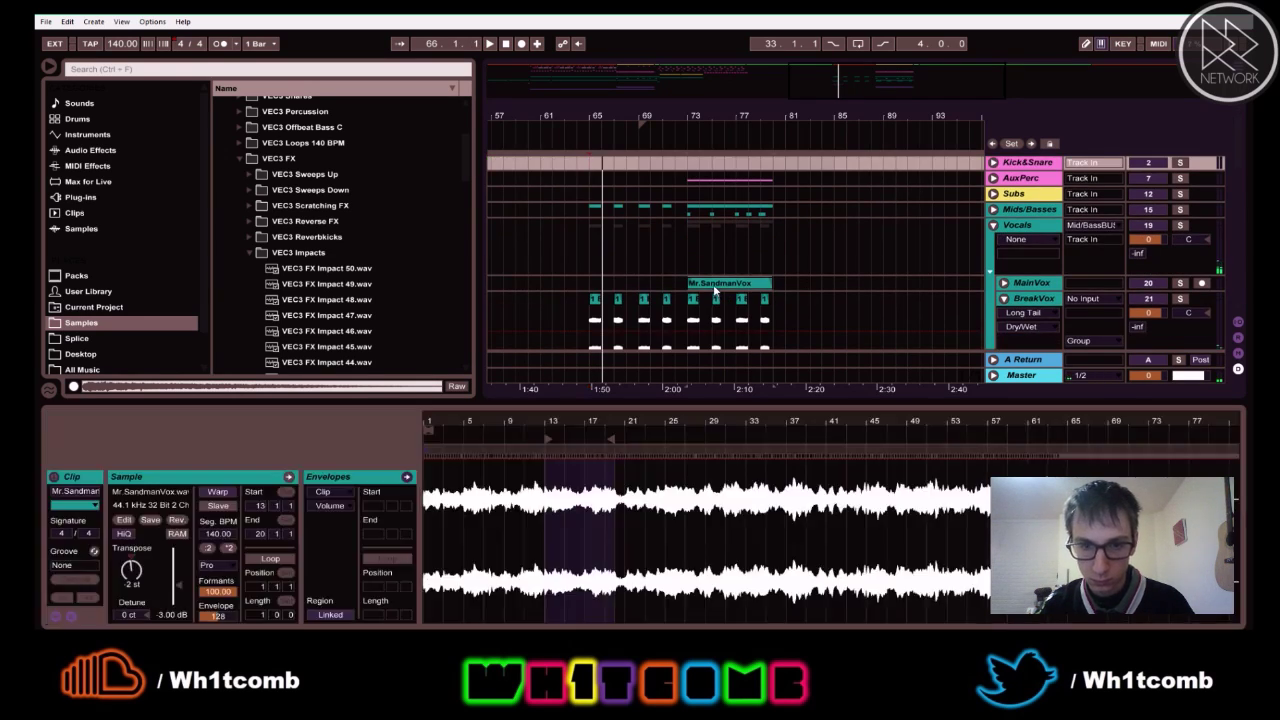
{"action": "left_click", "coordinate": [715, 286]}
{"action": "key", "text": "Delete"}
{"action": "key", "text": "space"}
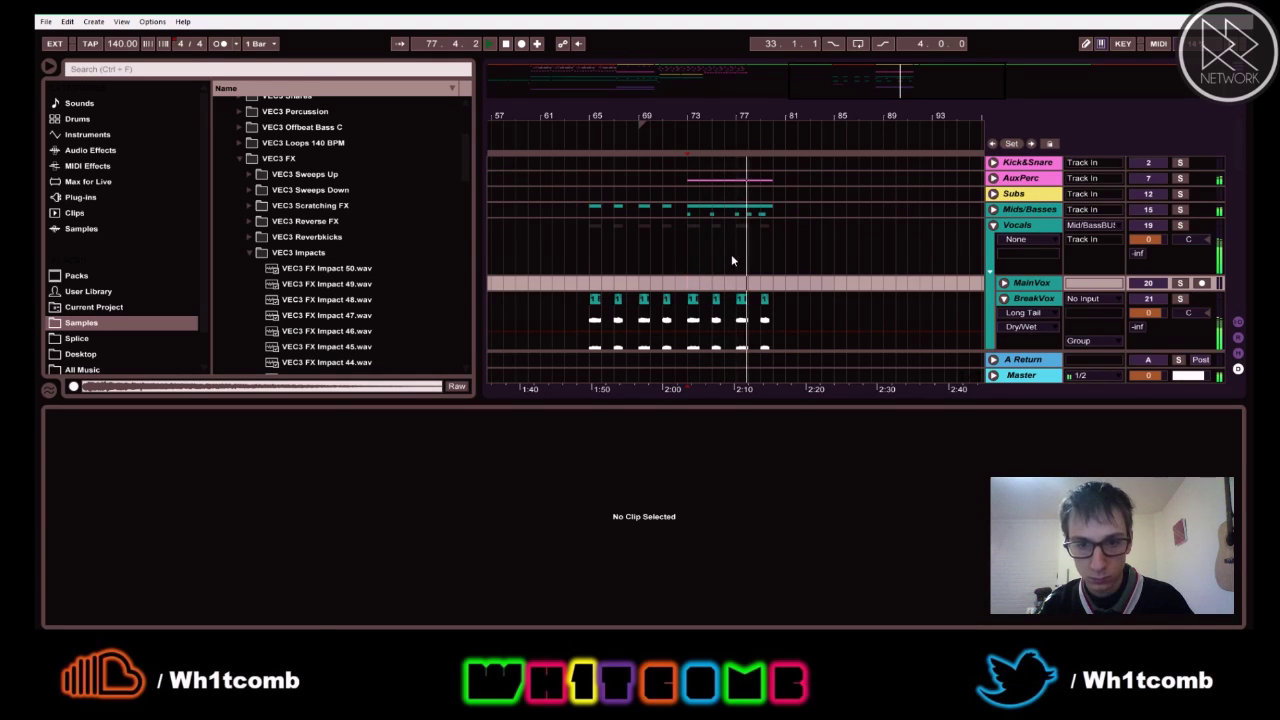
{"action": "key", "text": "space"}
{"action": "left_click", "coordinate": [684, 285]}
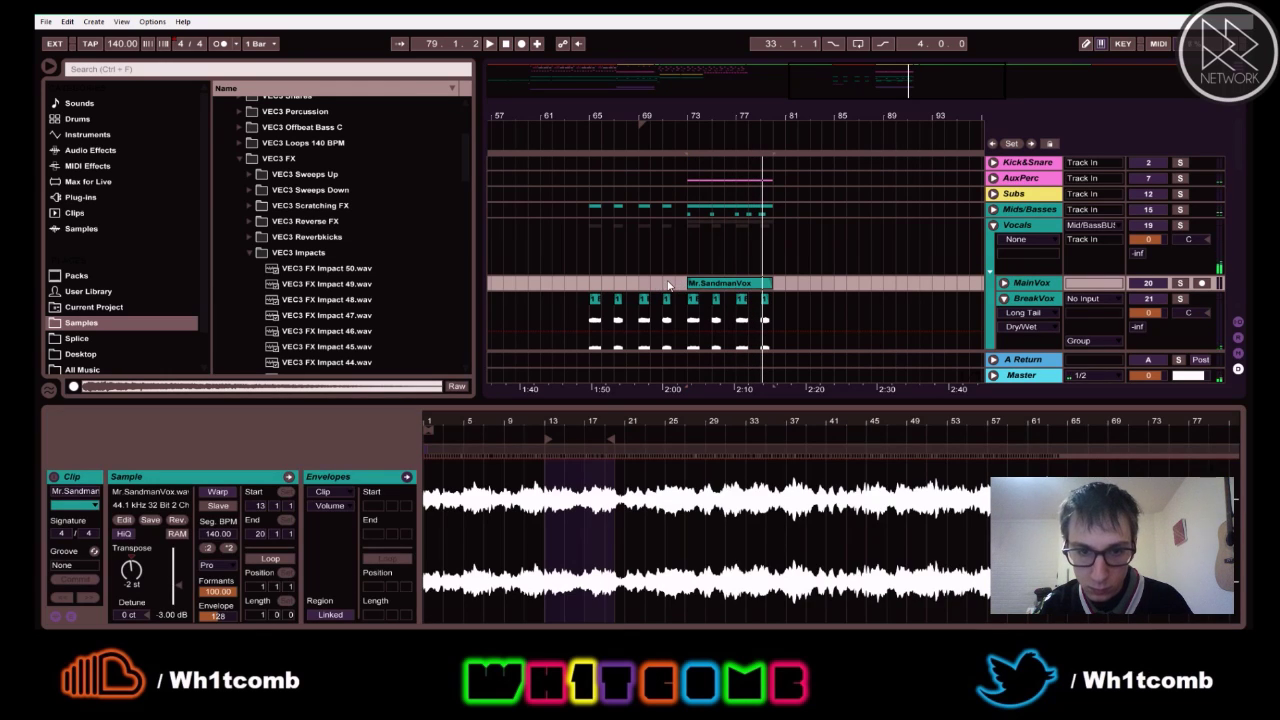
- Play from just before bar 73 and delete all BreakVox clips between bars 73 and 80
{"action": "left_click", "coordinate": [669, 285]}
{"action": "left_click", "coordinate": [767, 298]}
{"action": "key", "text": "space"}
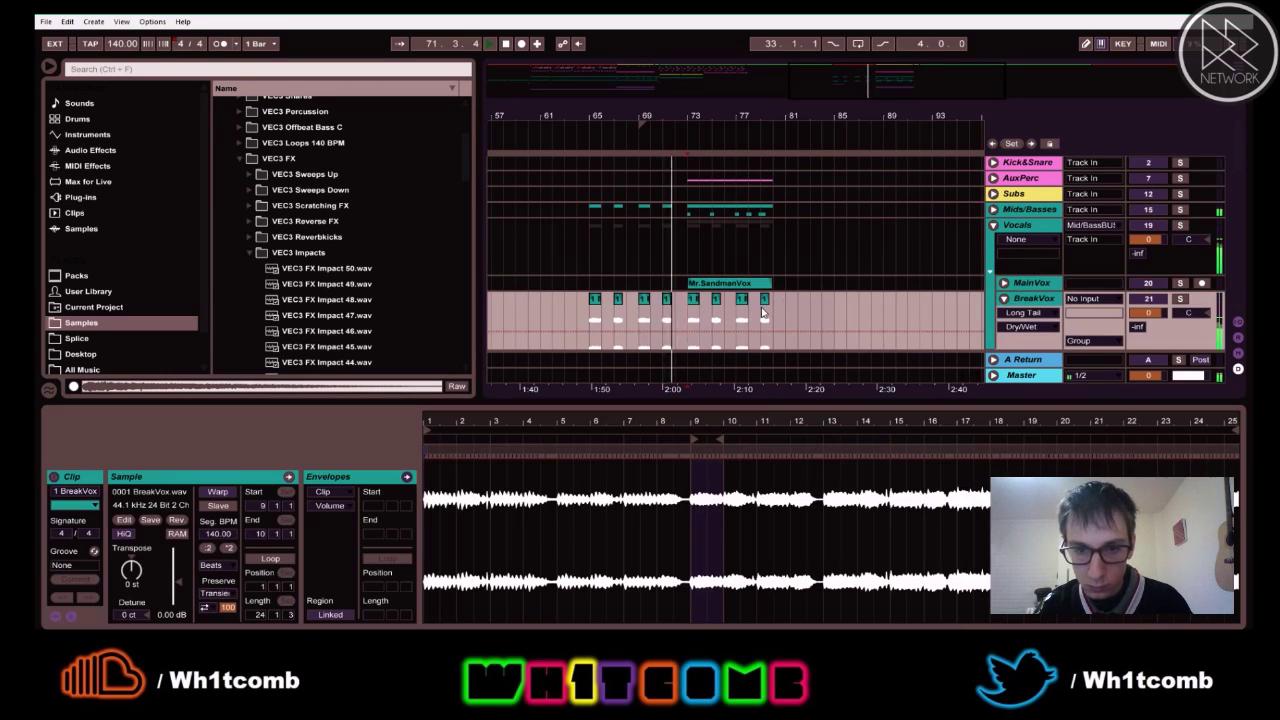
{"action": "left_click", "coordinate": [774, 306], "text": "shift"}
{"action": "key", "text": "Delete"}
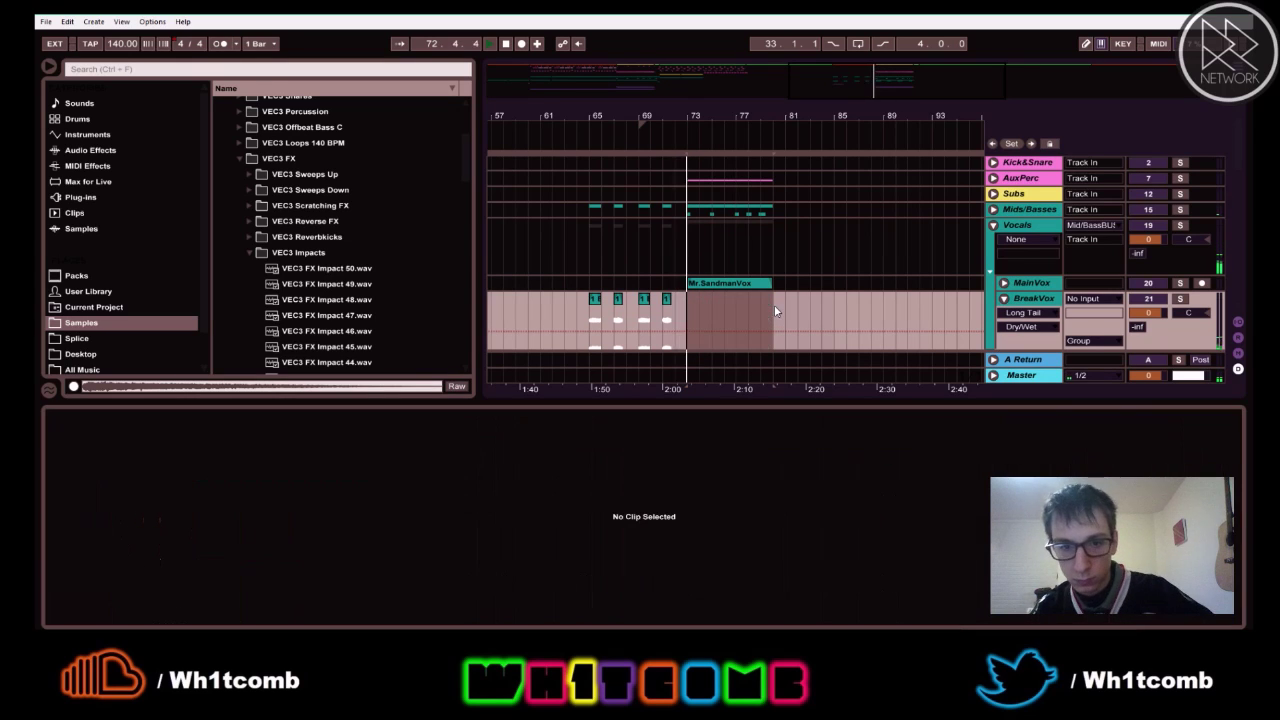
- Listen to the new Build from bar 73 with only the main vocal clip in the Vocals group
{"action": "scroll", "coordinate": [780, 298], "scroll_direction": "down", "scroll_amount": 2}
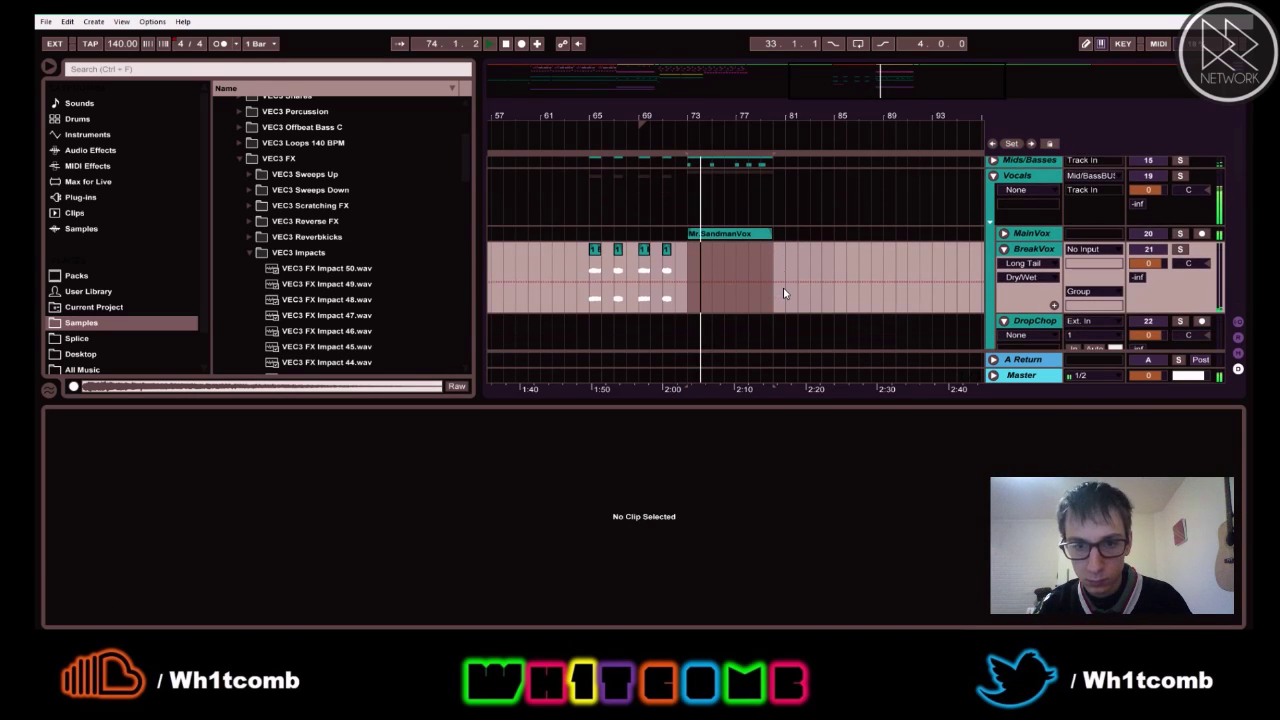
{"action": "key", "text": "space"}
{"action": "key", "text": "space"}
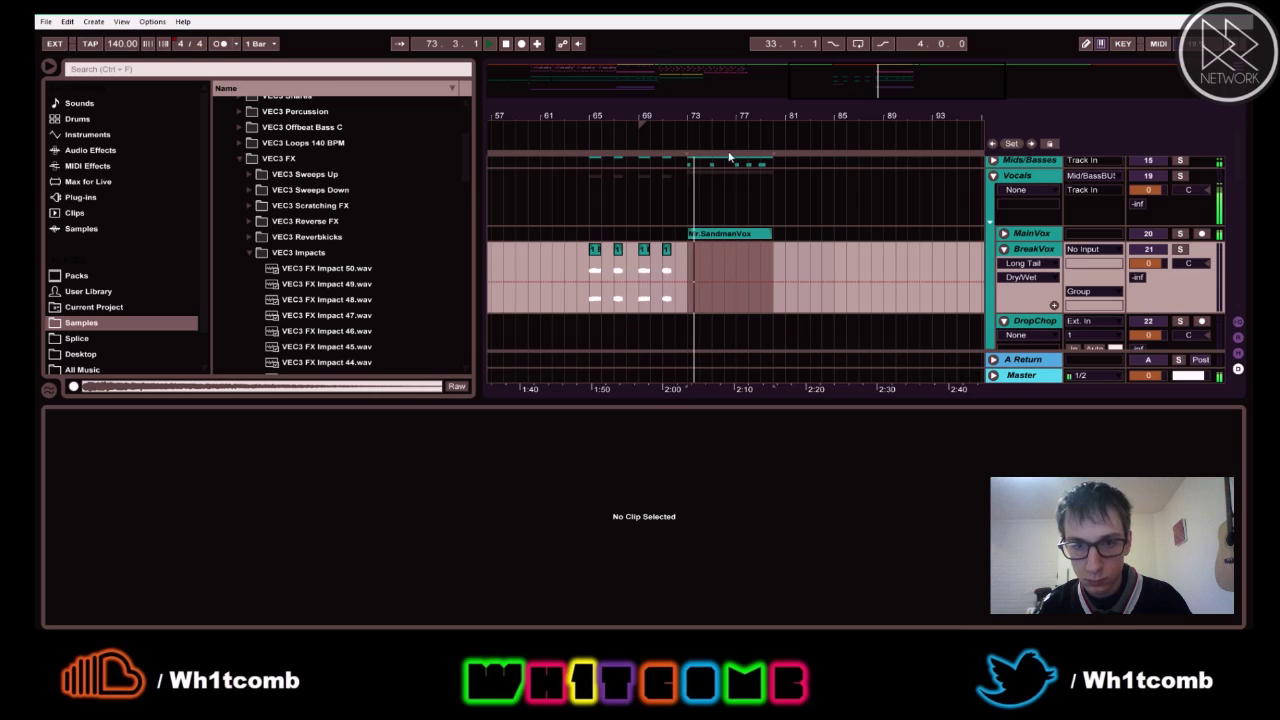
{"action": "left_click_drag", "start_coordinate": [714, 119], "coordinate": [714, 188]}
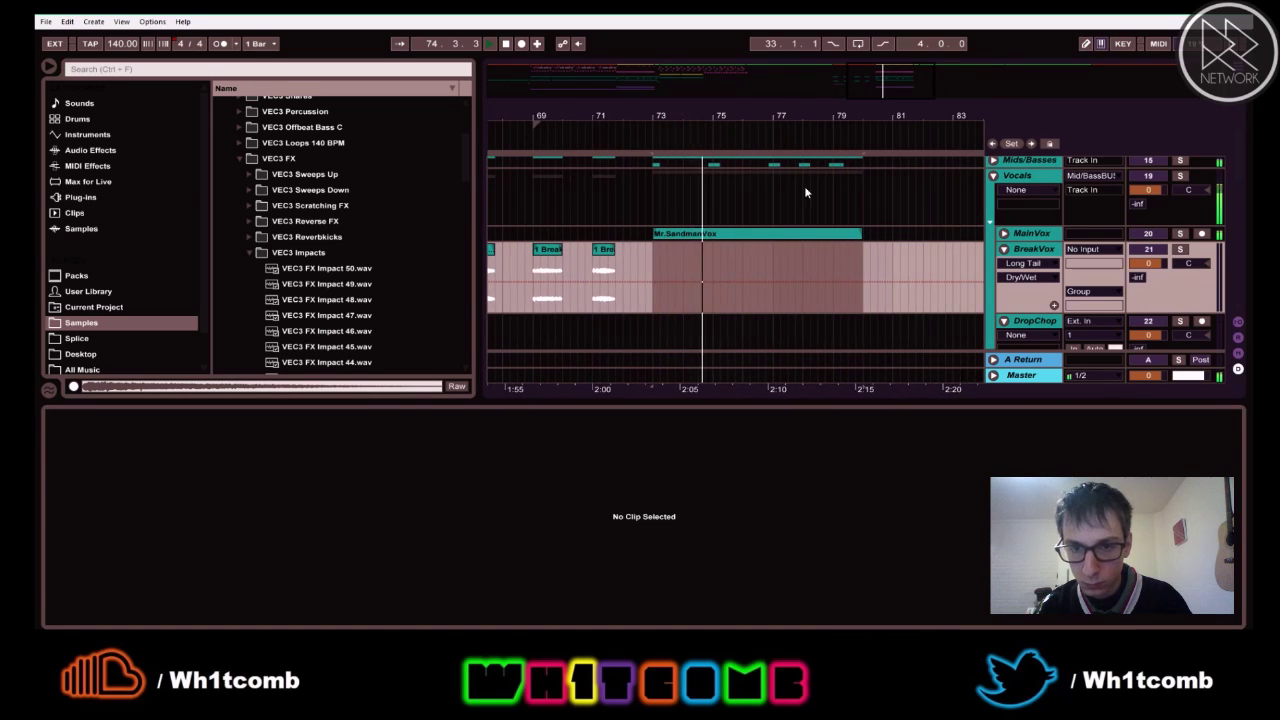
{"action": "key", "text": "space"}
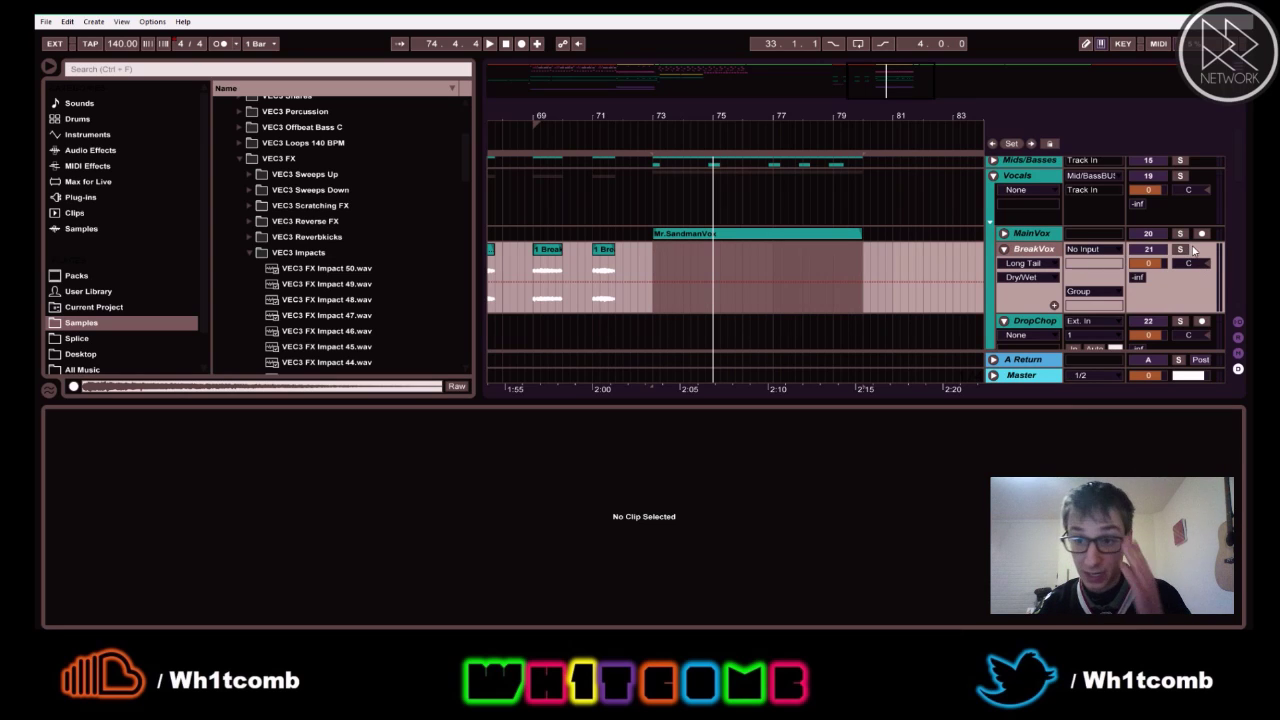
- Set the BreakVox track's input to Resampling, arm it for recording and solo the MainVox track
{"action": "left_click", "coordinate": [1185, 252]}
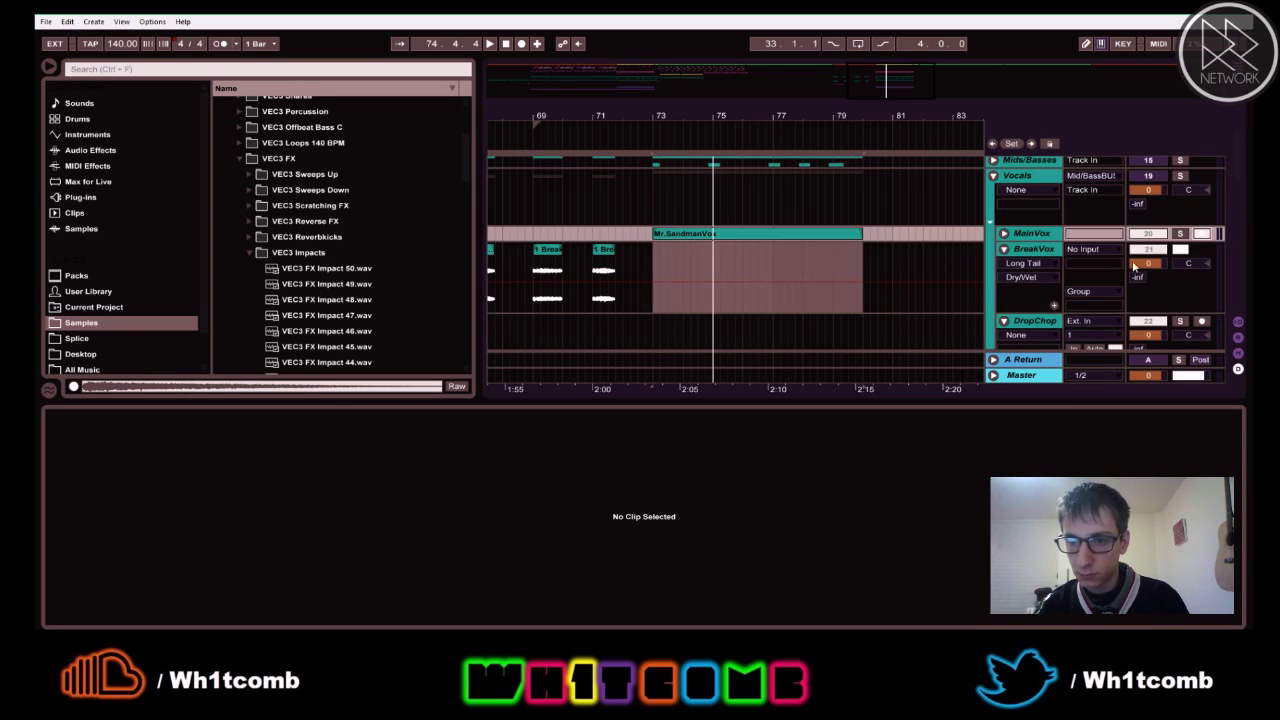
{"action": "left_click", "coordinate": [1099, 251]}
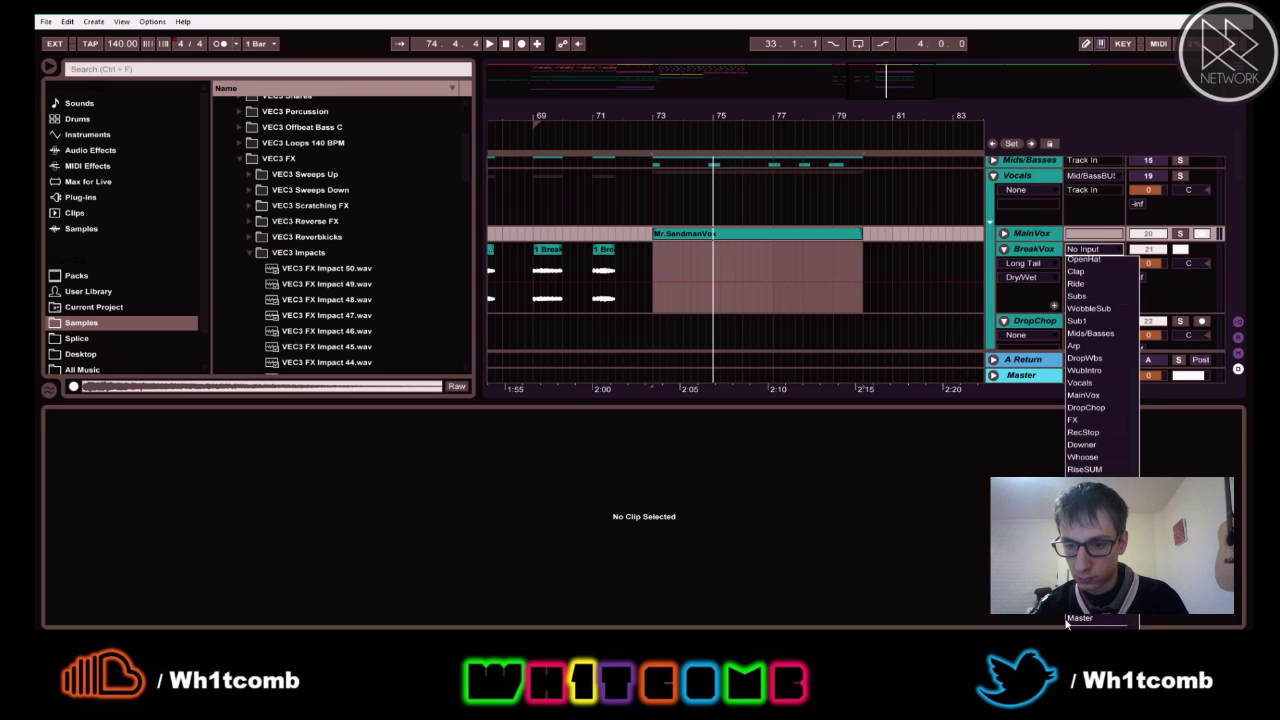
{"action": "scroll", "coordinate": [1108, 265], "scroll_direction": "up", "scroll_amount": 4}
{"action": "left_click", "coordinate": [1081, 306]}
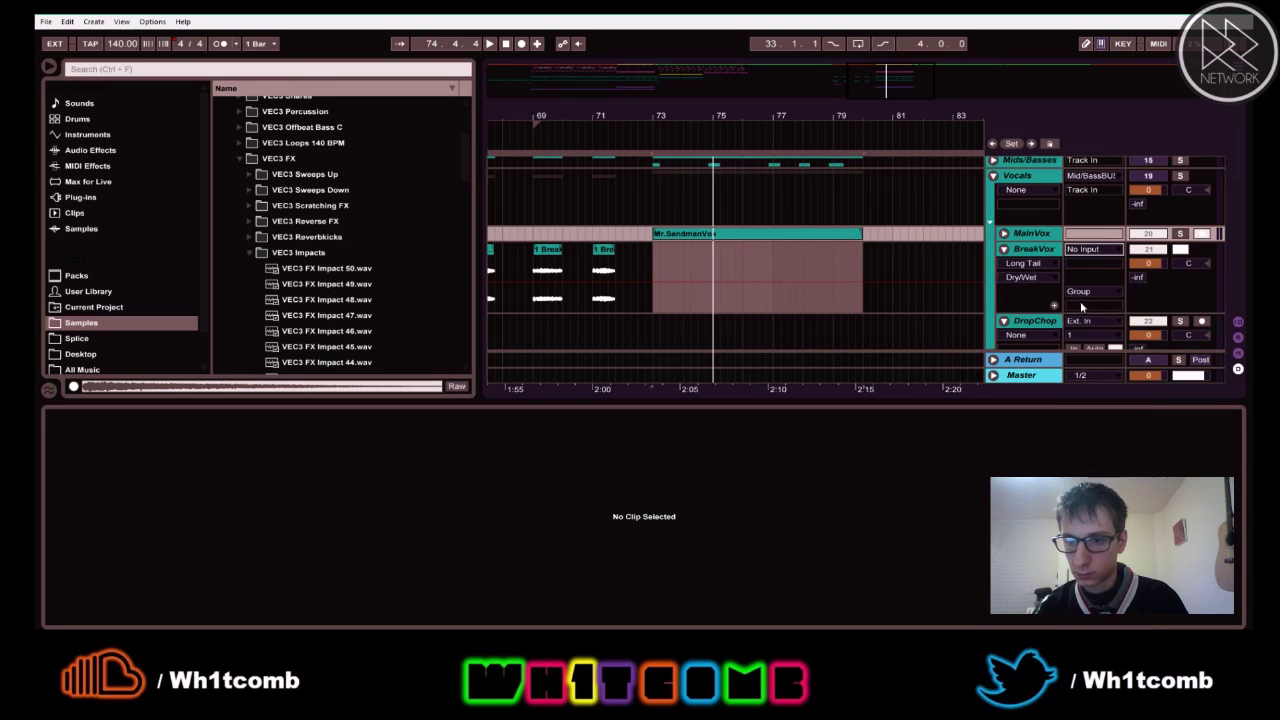
{"action": "left_click", "coordinate": [1203, 251]}
{"action": "left_click", "coordinate": [1201, 235]}
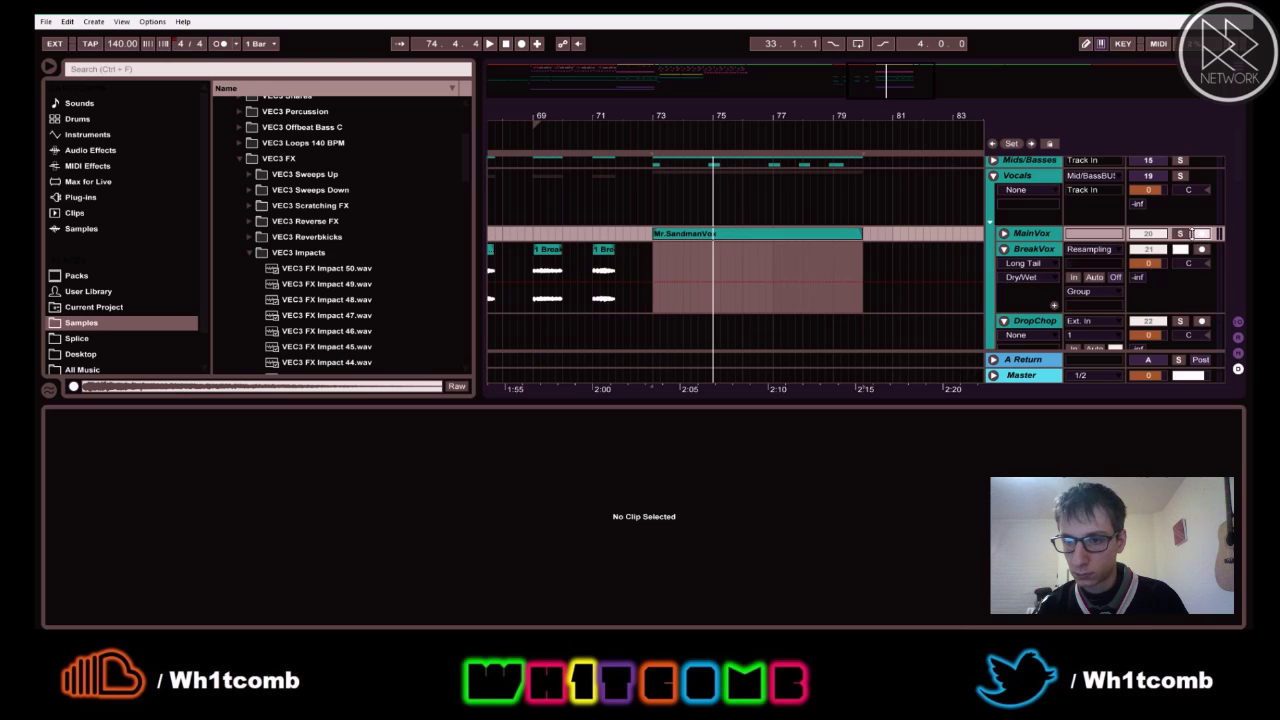
{"action": "left_click", "coordinate": [1201, 250]}
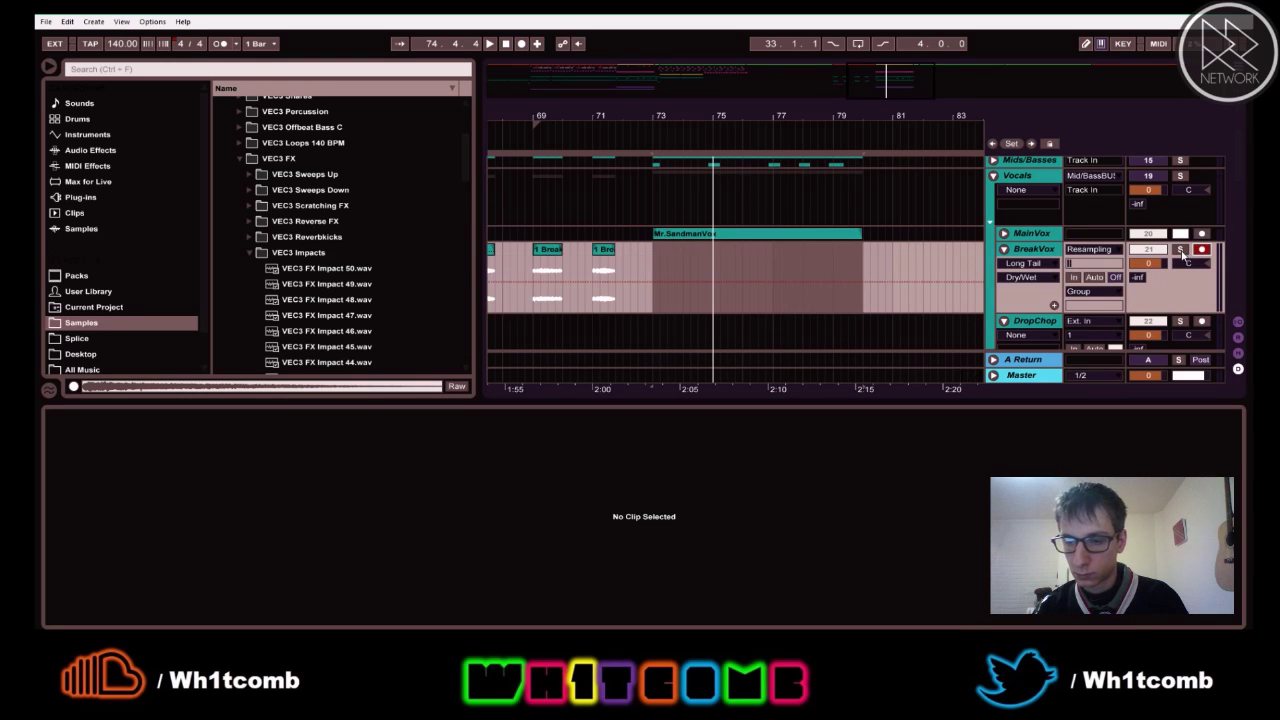
- Record the soloed main vocal onto the BreakVox track from bar 73 to just past bar 80
{"action": "left_click", "coordinate": [651, 260]}
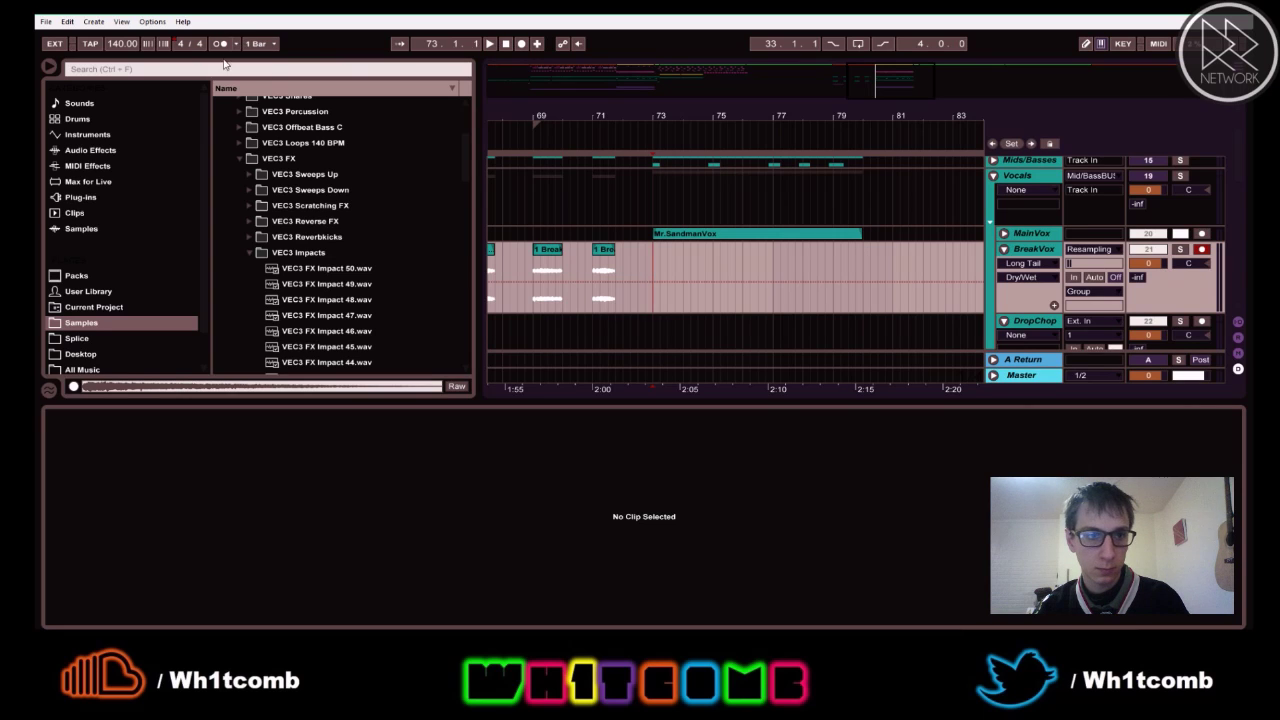
{"action": "left_click", "coordinate": [521, 44]}
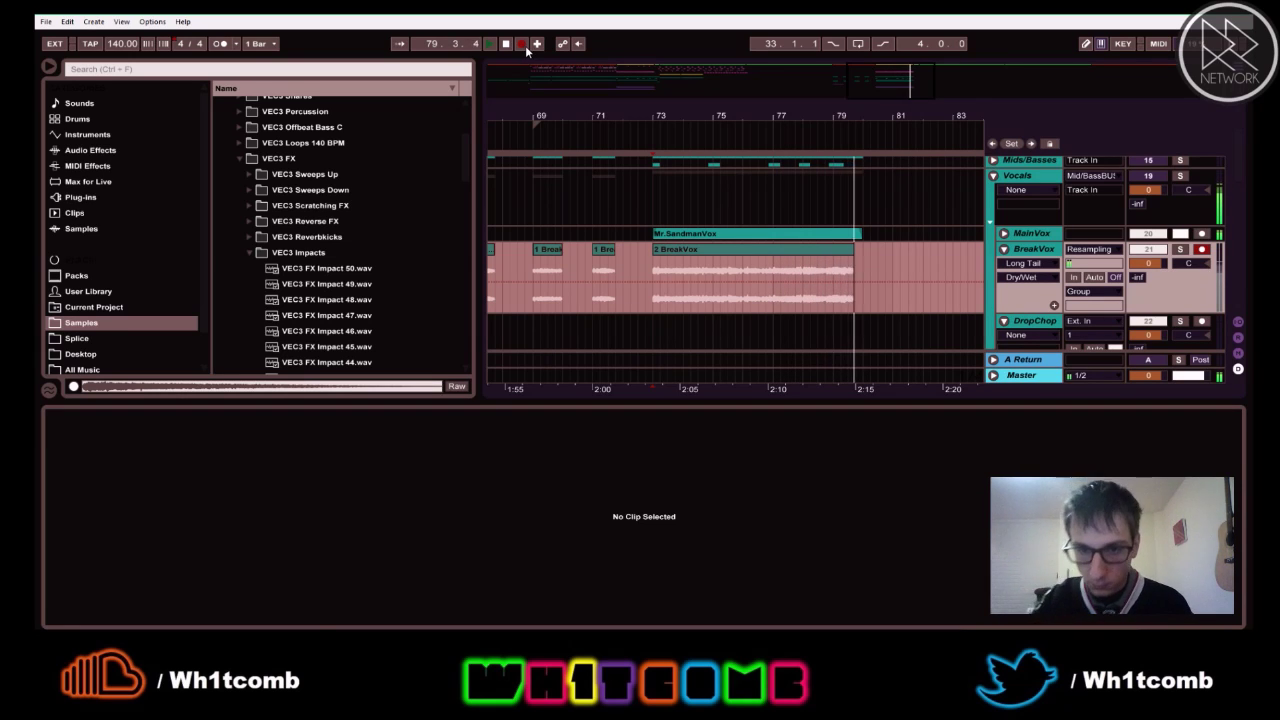
{"action": "key", "text": "space"}
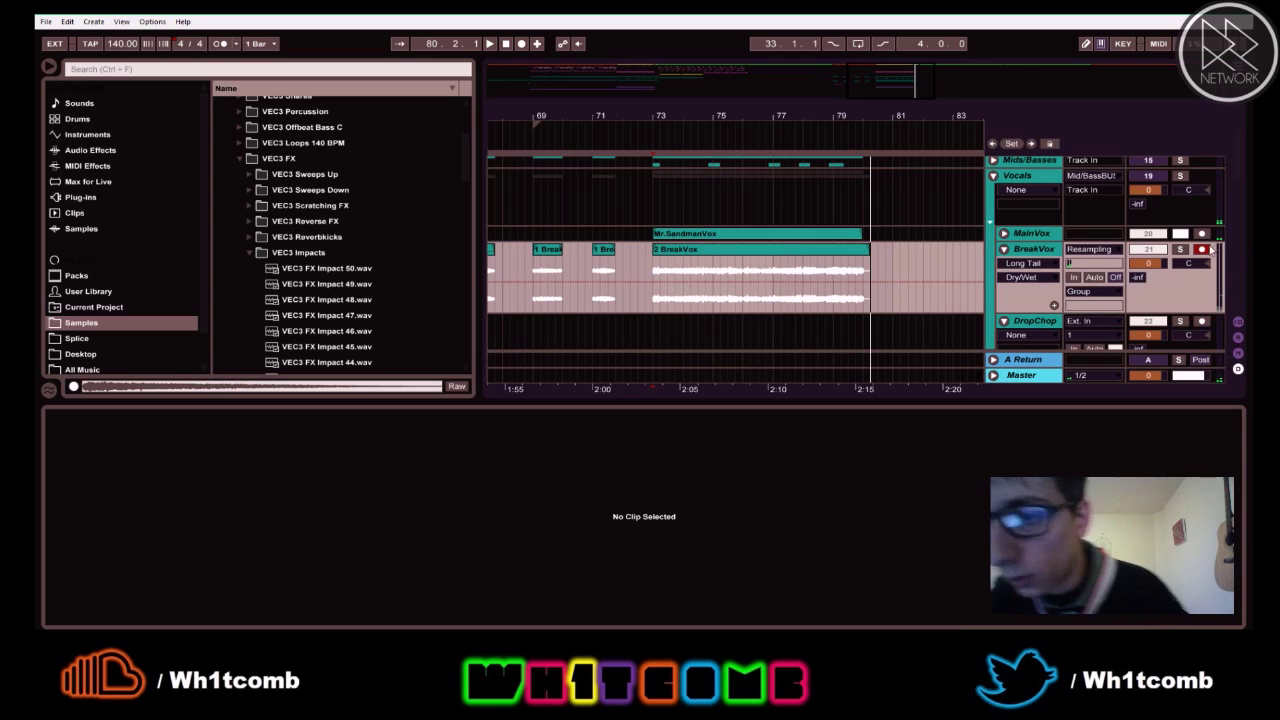
- Set the BreakVox track's input back to No Input and trim the end of the recorded clip to bar 80
{"action": "left_click", "coordinate": [1090, 249]}
{"action": "scroll", "coordinate": [1089, 621], "scroll_direction": "down", "scroll_amount": 3}
{"action": "left_click", "coordinate": [1085, 620]}
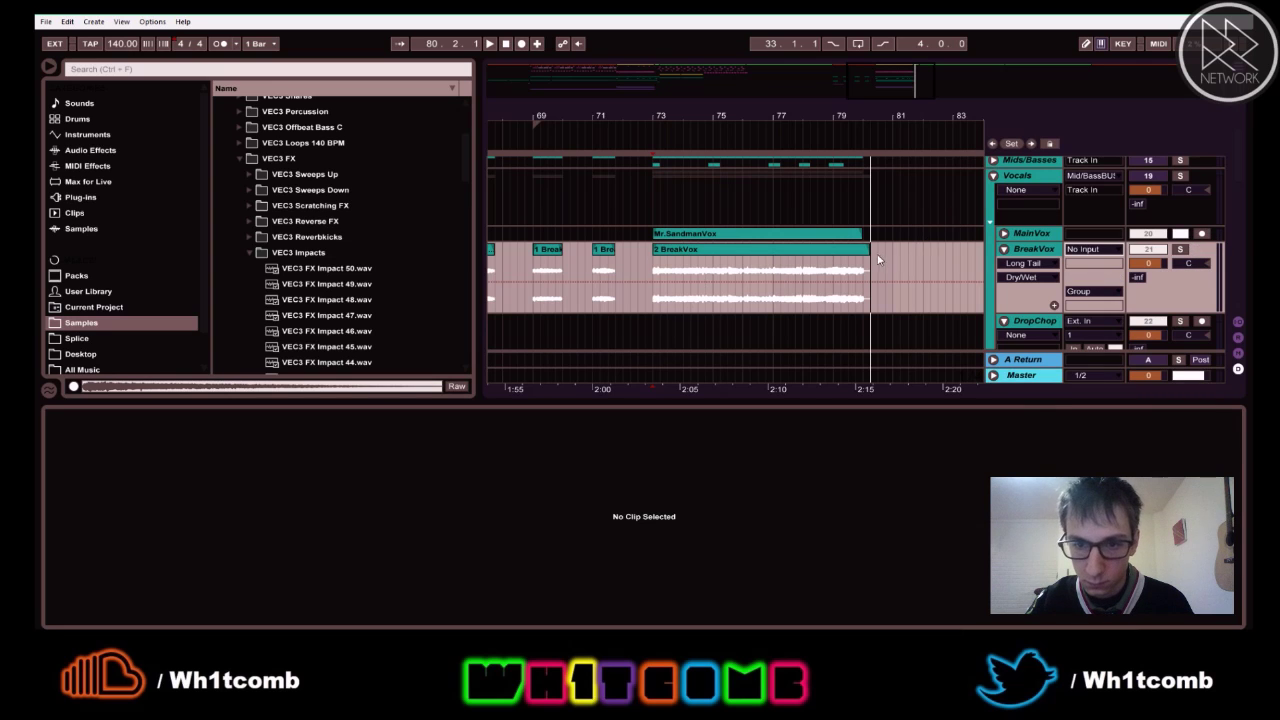
{"action": "left_click", "coordinate": [745, 268]}
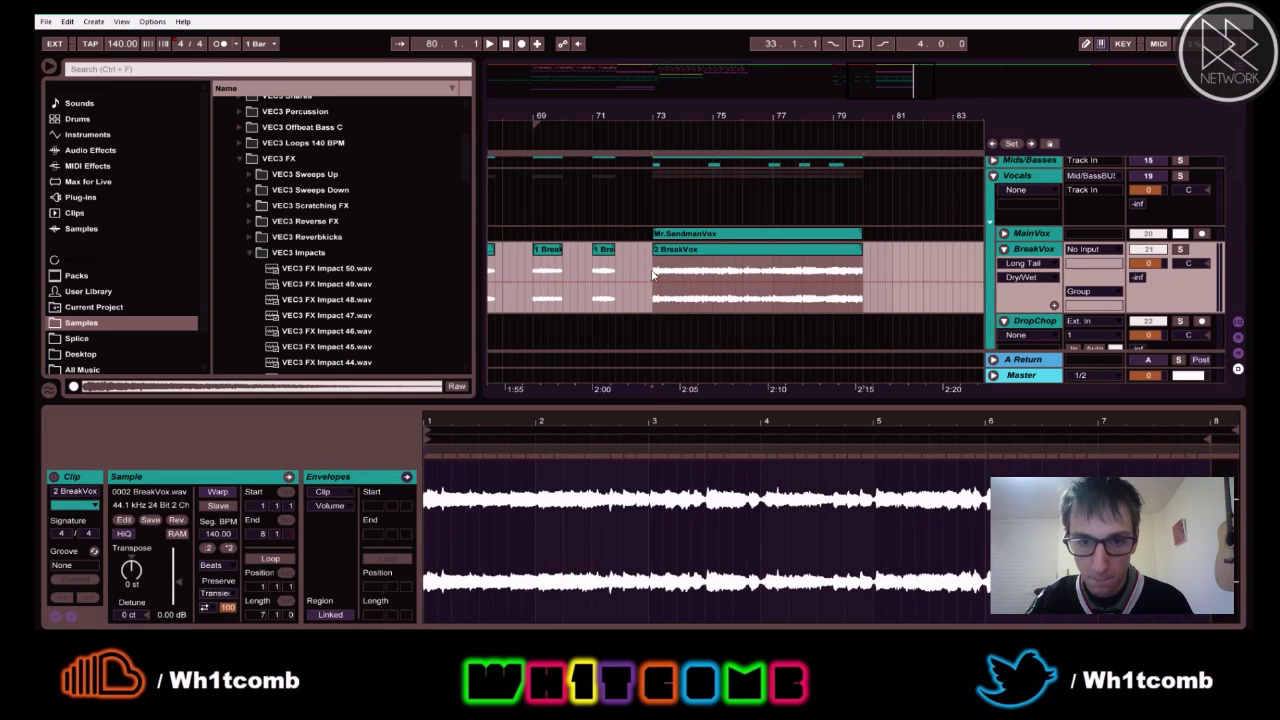
- Solo the BreakVox track and play the recorded vocal clip from bar 73
{"action": "left_click", "coordinate": [653, 275]}
{"action": "left_click", "coordinate": [1180, 251]}
{"action": "key", "text": "space"}
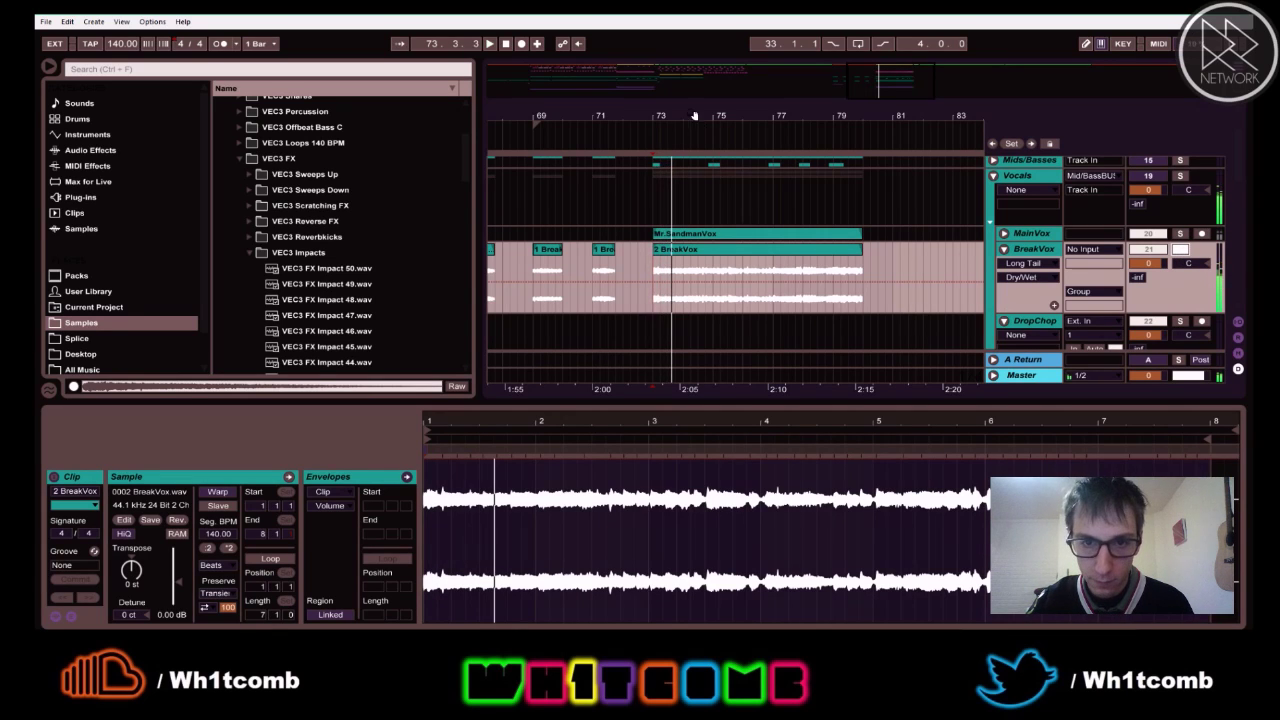
{"action": "left_click_drag", "start_coordinate": [694, 116], "coordinate": [723, 273]}
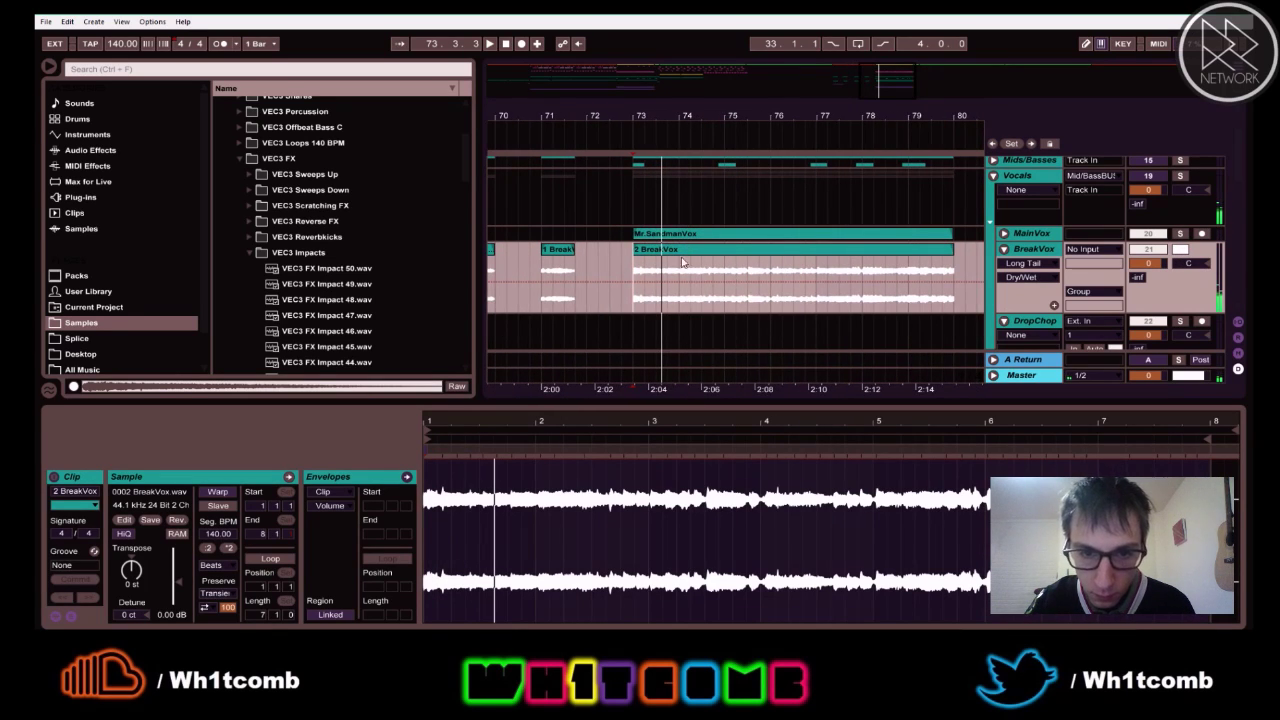
- Unsolo the BreakVox track and delete the original vocal clip on MainVox from bar 73 to bar 80
{"action": "left_click", "coordinate": [1180, 250]}
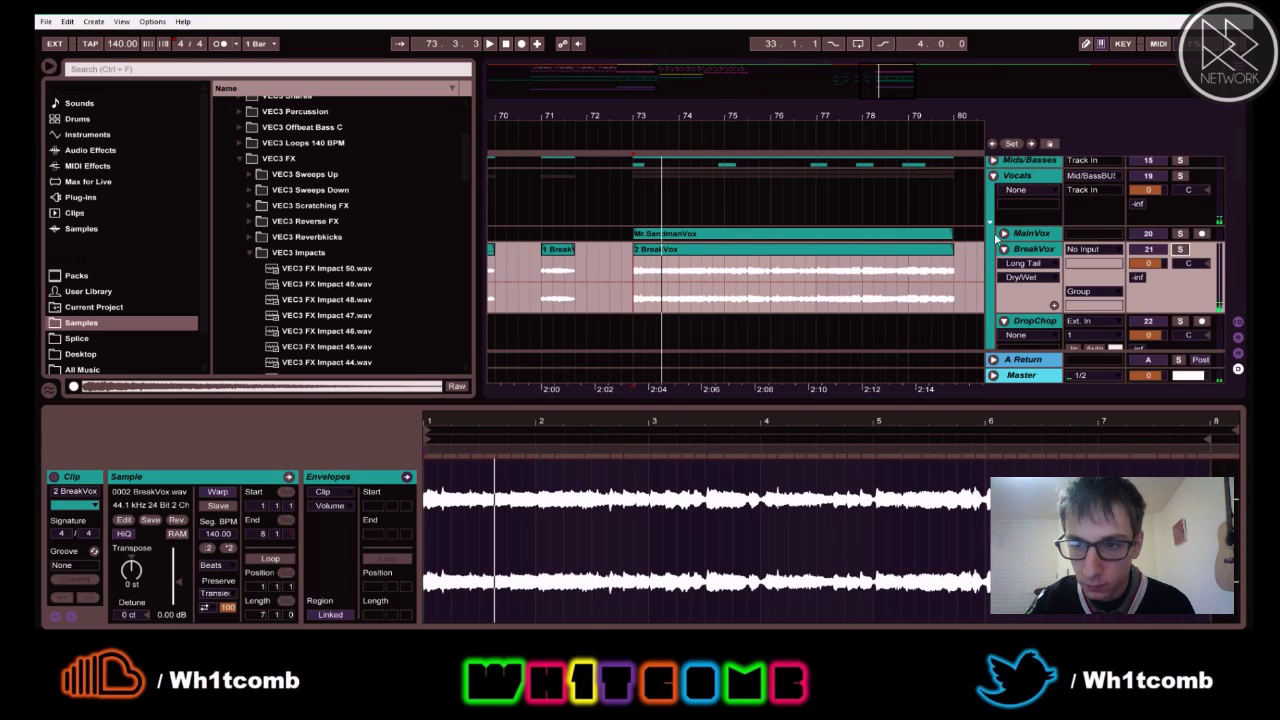
{"action": "left_click", "coordinate": [883, 238]}
{"action": "key", "text": "Delete"}
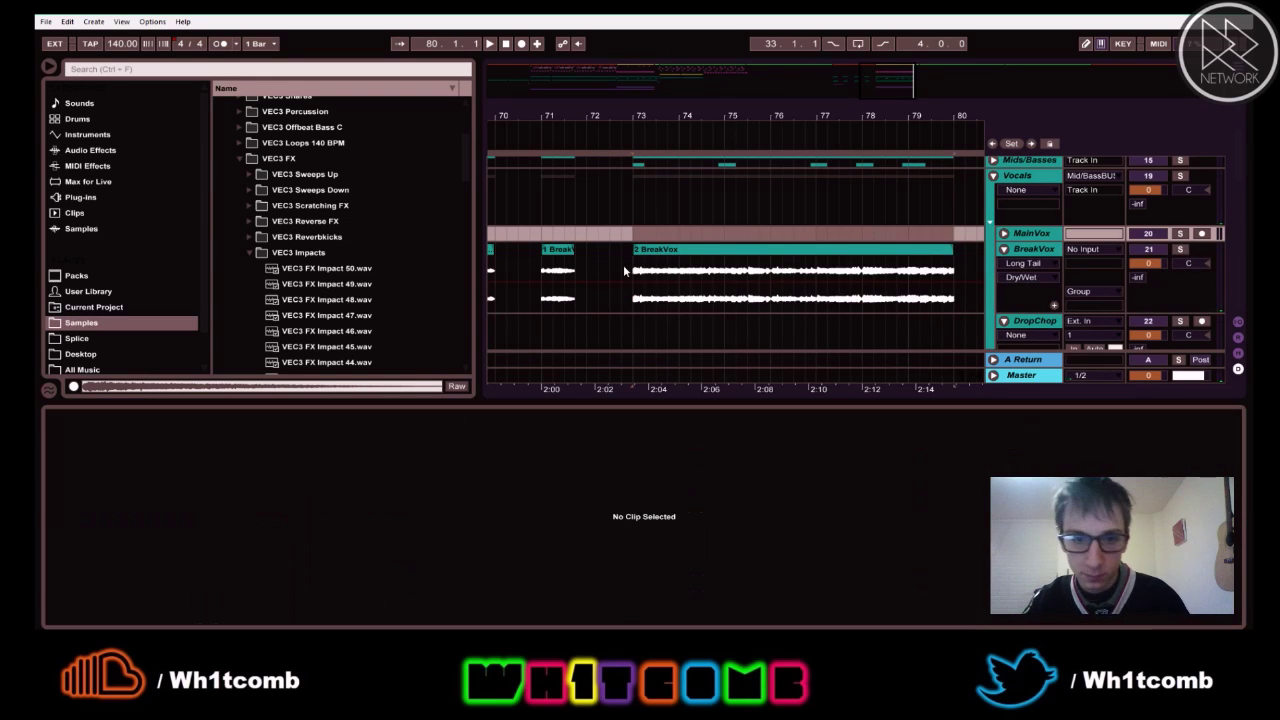
- Cut the new BreakVox clip before bar 74 and trim its first piece to one beat at bar 73
{"action": "left_click", "coordinate": [636, 266]}
{"action": "key", "text": "space"}
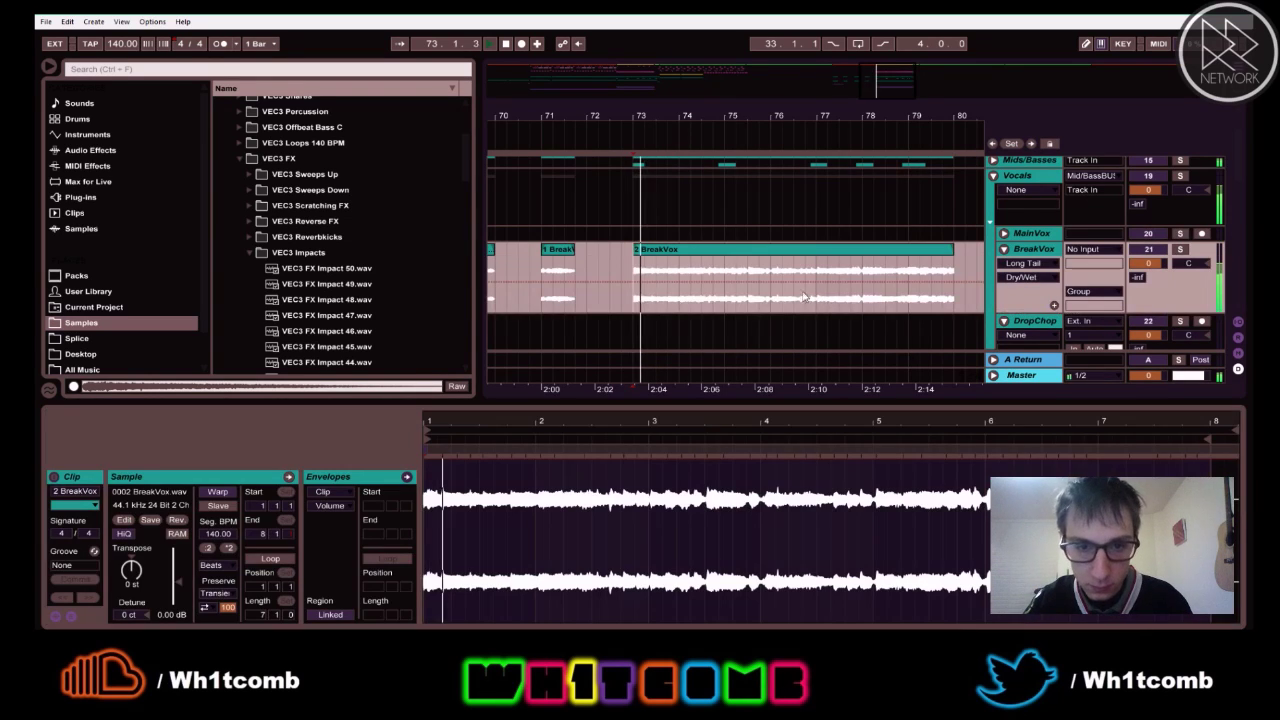
{"action": "left_click_drag", "start_coordinate": [656, 270], "coordinate": [680, 270]}
{"action": "key", "text": "Delete"}
{"action": "left_click", "coordinate": [634, 267]}
{"action": "left_click", "coordinate": [648, 250]}
{"action": "left_click_drag", "start_coordinate": [650, 250], "coordinate": [642, 250]}
{"action": "key", "text": "space"}
{"action": "key", "text": "space"}
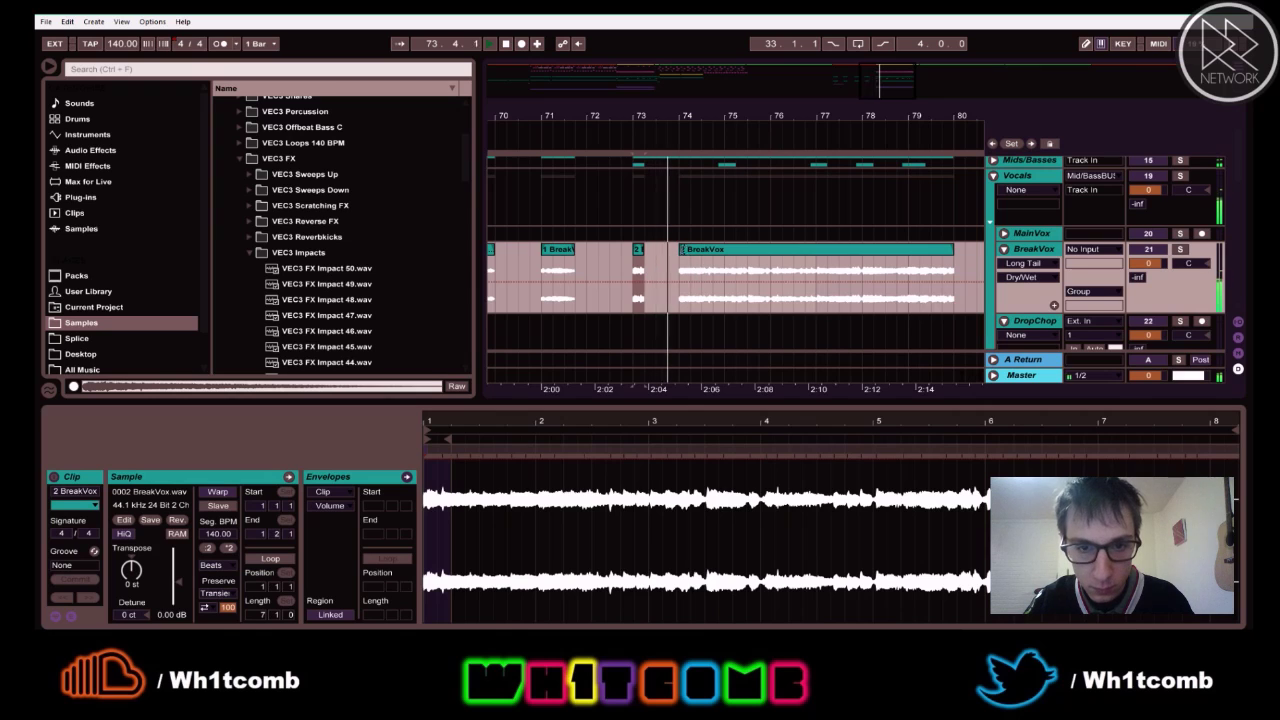
- Trim the start of the remaining long BreakVox clip to bar 75, checking it by ear
{"action": "left_click_drag", "start_coordinate": [682, 249], "coordinate": [713, 250]}
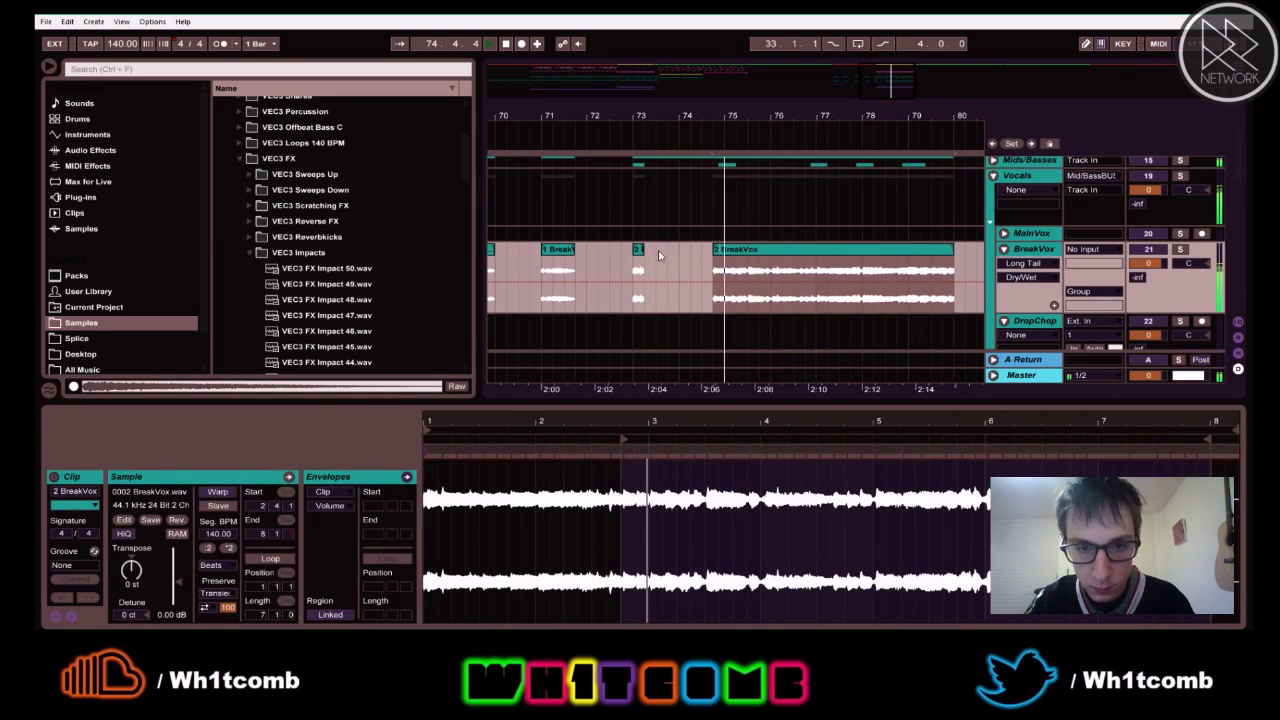
{"action": "left_click", "coordinate": [704, 260]}
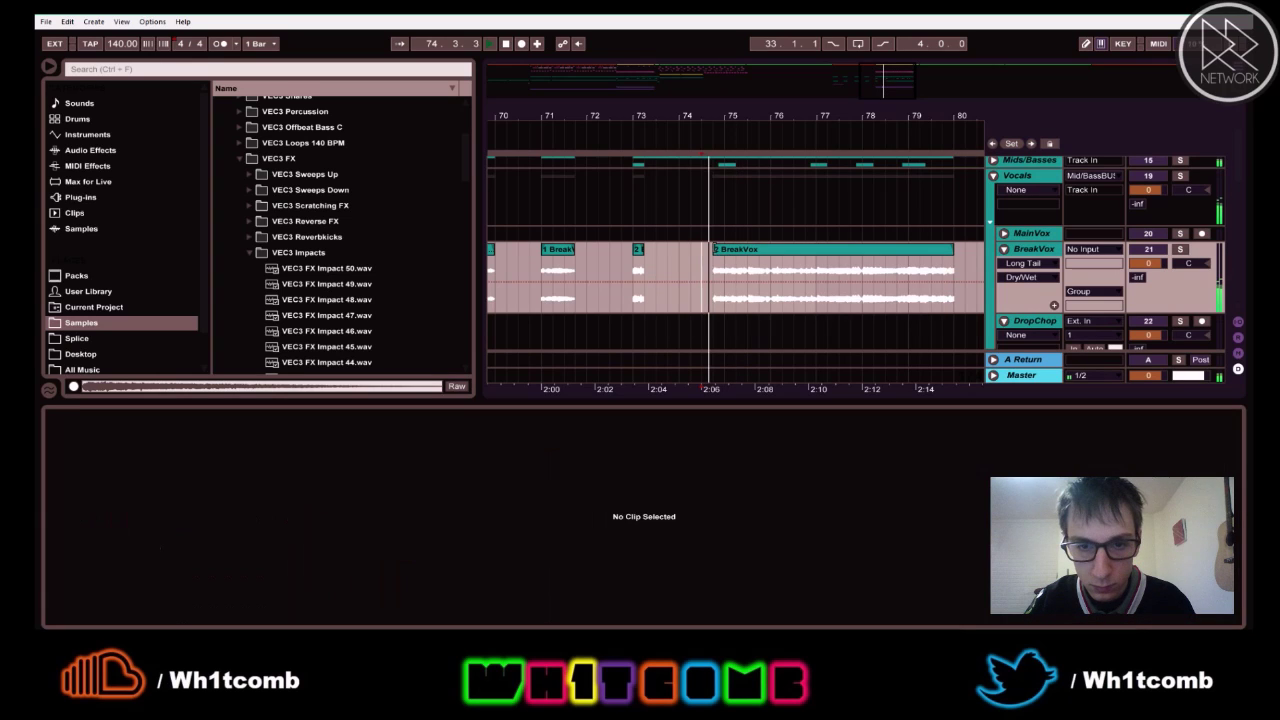
{"action": "key", "text": "plus"}
{"action": "key", "text": "plus"}
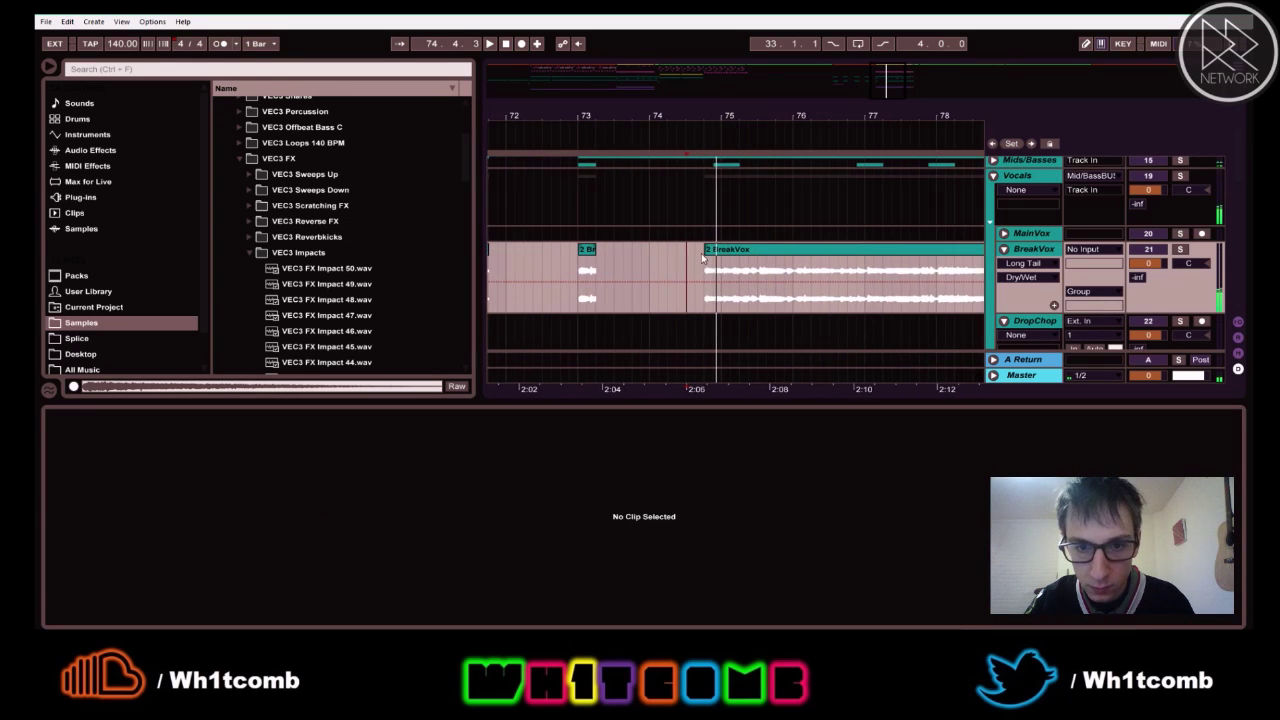
{"action": "left_click", "coordinate": [703, 252]}
{"action": "left_click", "coordinate": [679, 258]}
{"action": "key", "text": "space"}
{"action": "left_click", "coordinate": [591, 253]}
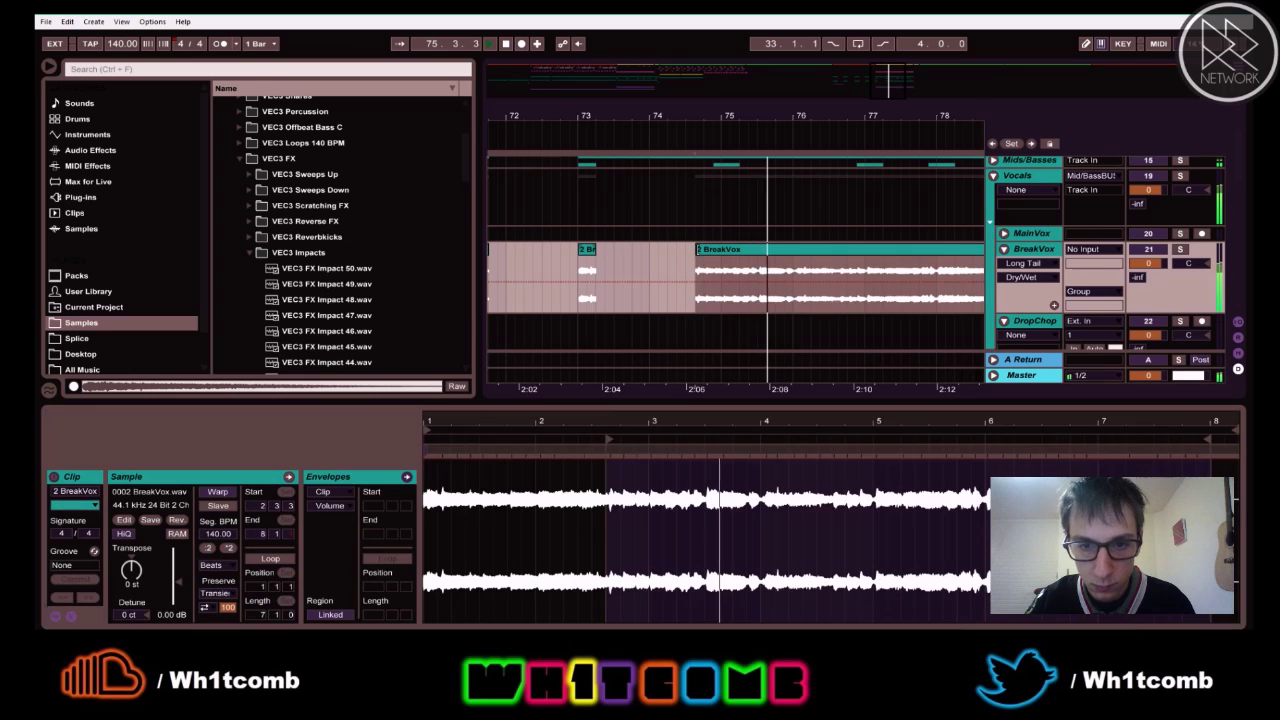
{"action": "left_click", "coordinate": [591, 253]}
{"action": "key", "text": "space"}
{"action": "key", "text": "space"}
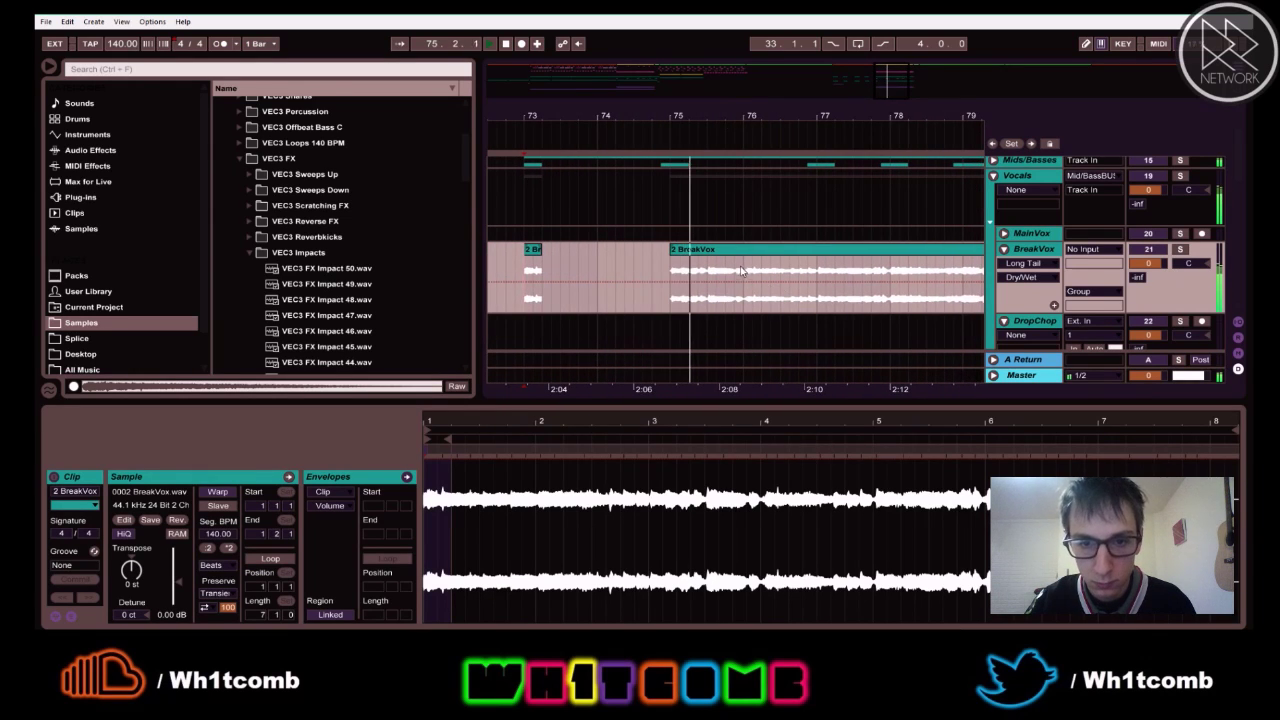
- Remove the section between 75.4.3 and 76.4 from the long BreakVox clip and play from bar 75
{"action": "key", "text": "space"}
{"action": "left_click", "coordinate": [798, 269]}
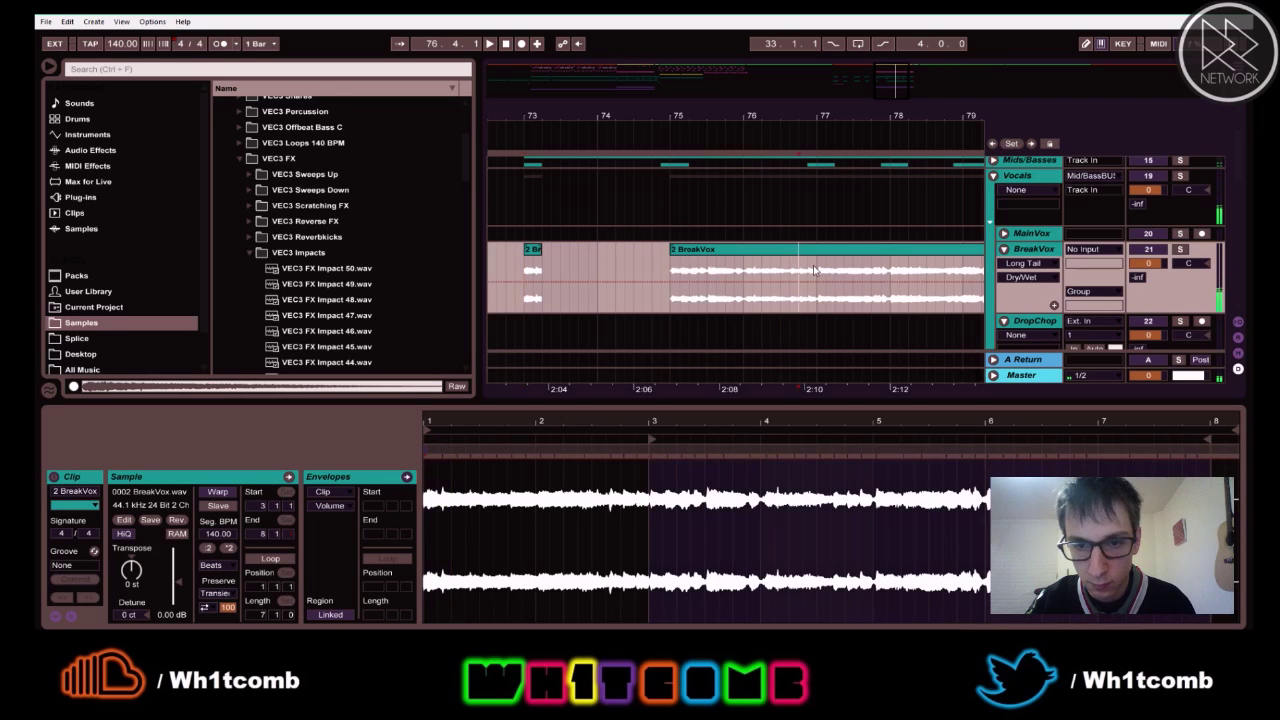
{"action": "left_click", "coordinate": [668, 271]}
{"action": "key", "text": "space"}
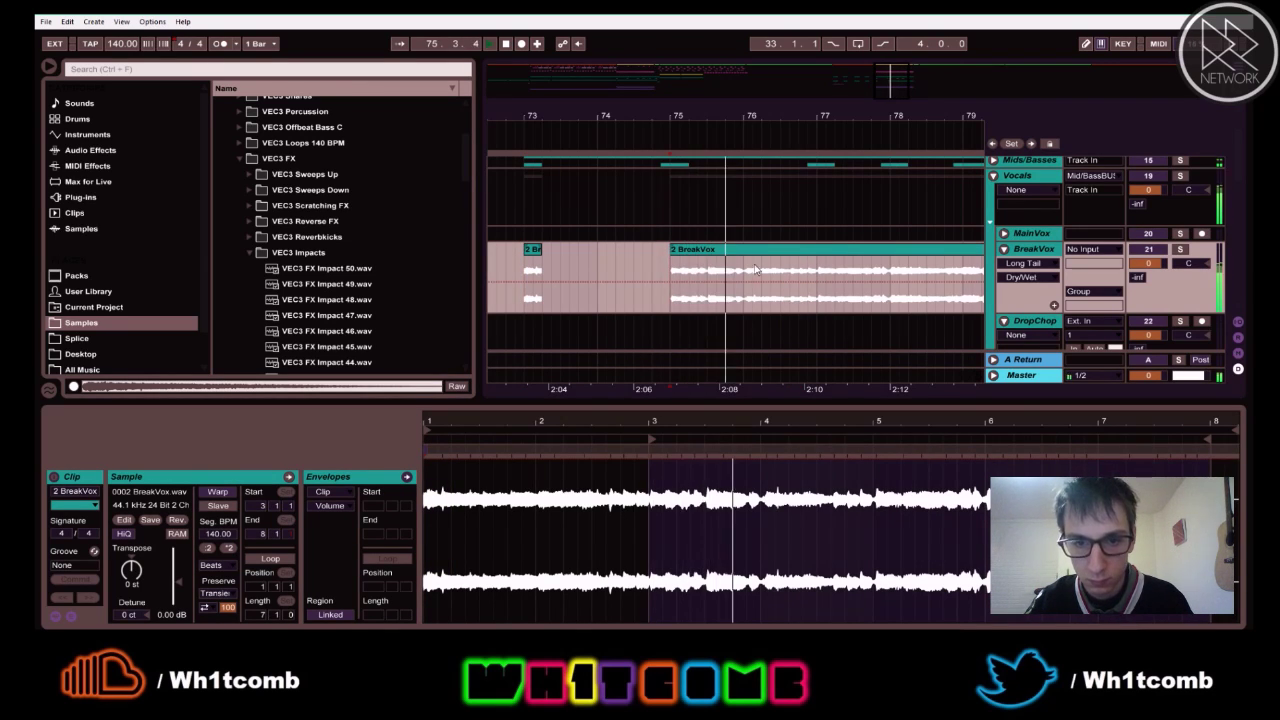
{"action": "left_click_drag", "start_coordinate": [737, 270], "coordinate": [759, 275]}
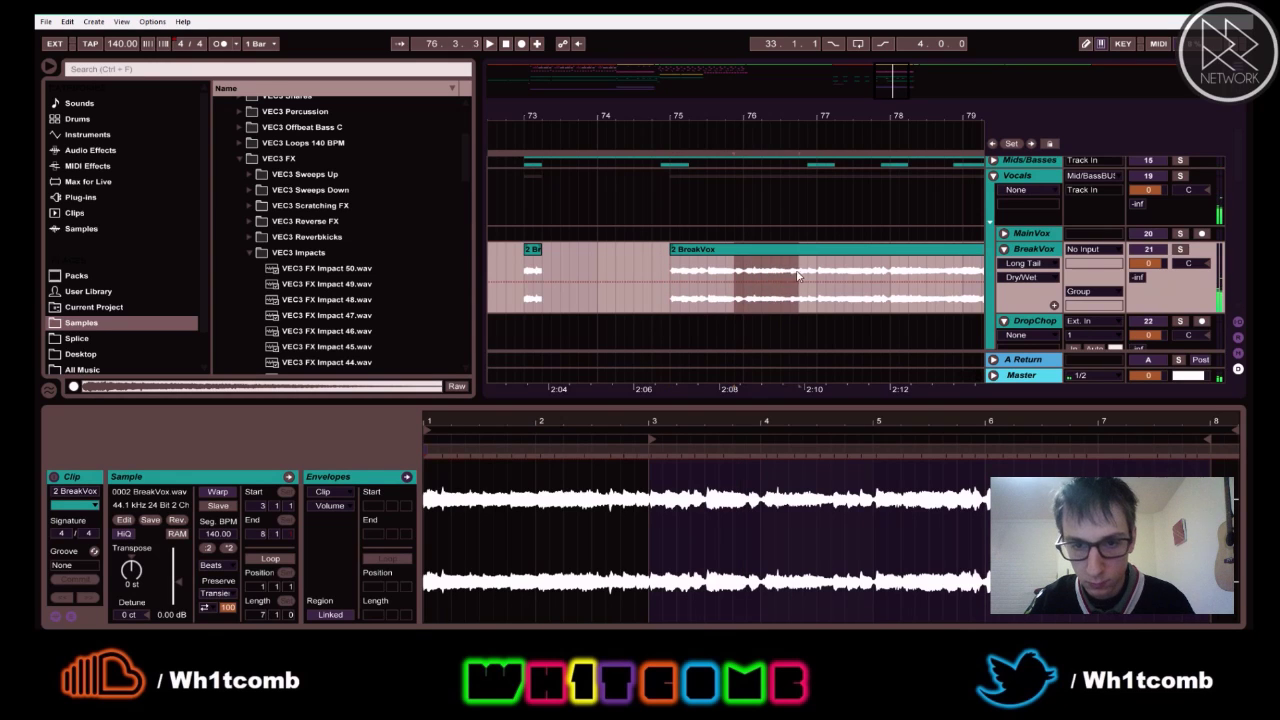
{"action": "key", "text": "Delete"}
{"action": "key", "text": "space"}
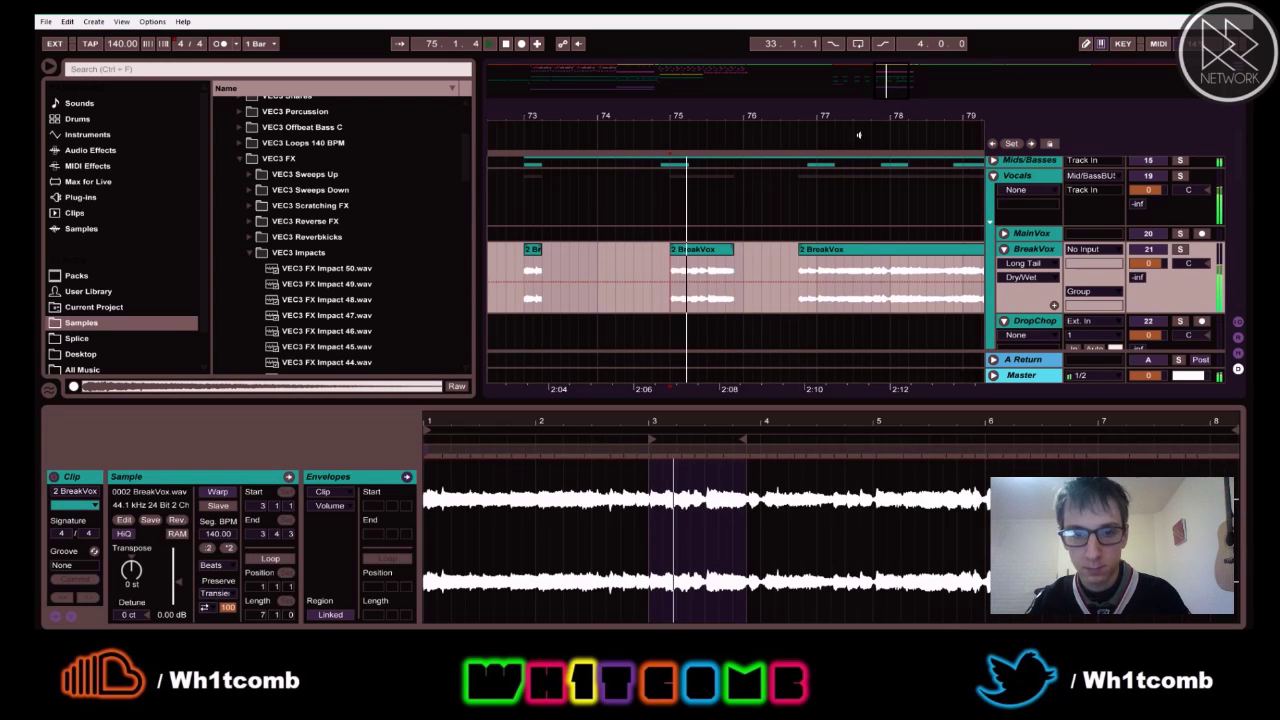
- Trim the start of the short BreakVox clip to a little over half a beat after bar 75
{"action": "left_click_drag", "start_coordinate": [677, 118], "coordinate": [700, 122]}
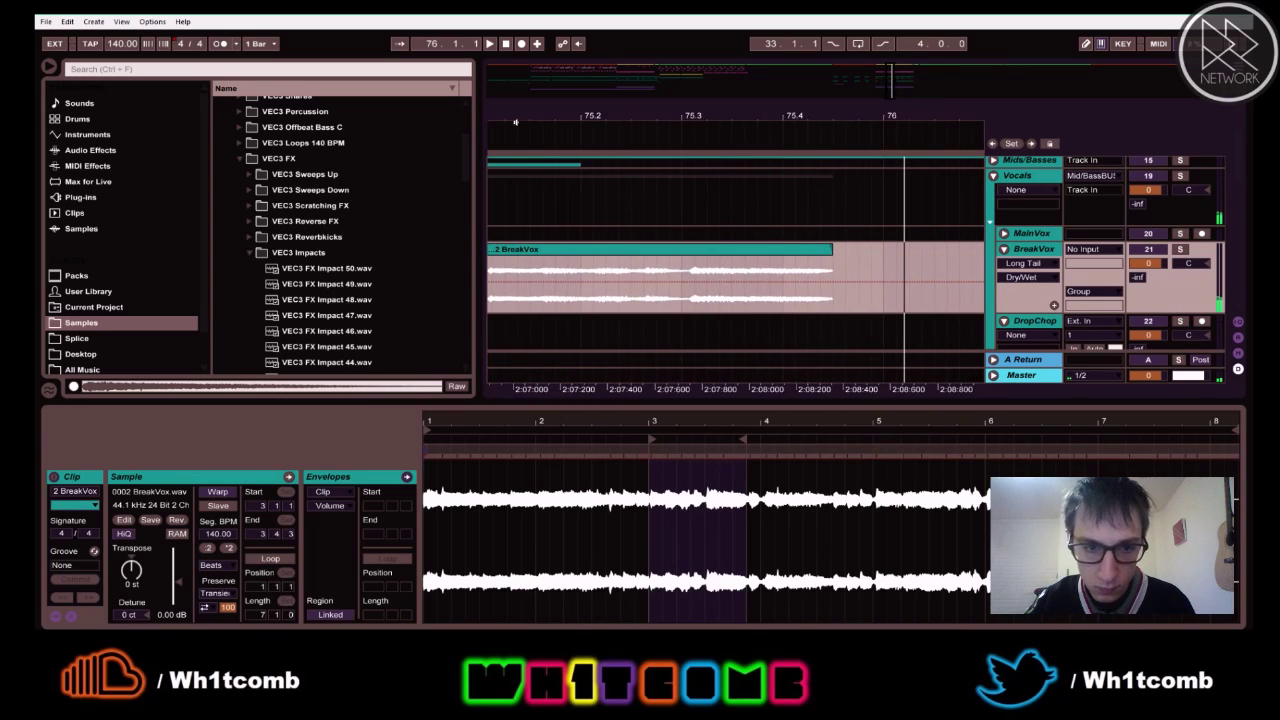
{"action": "left_click_drag", "start_coordinate": [527, 117], "coordinate": [615, 121]}
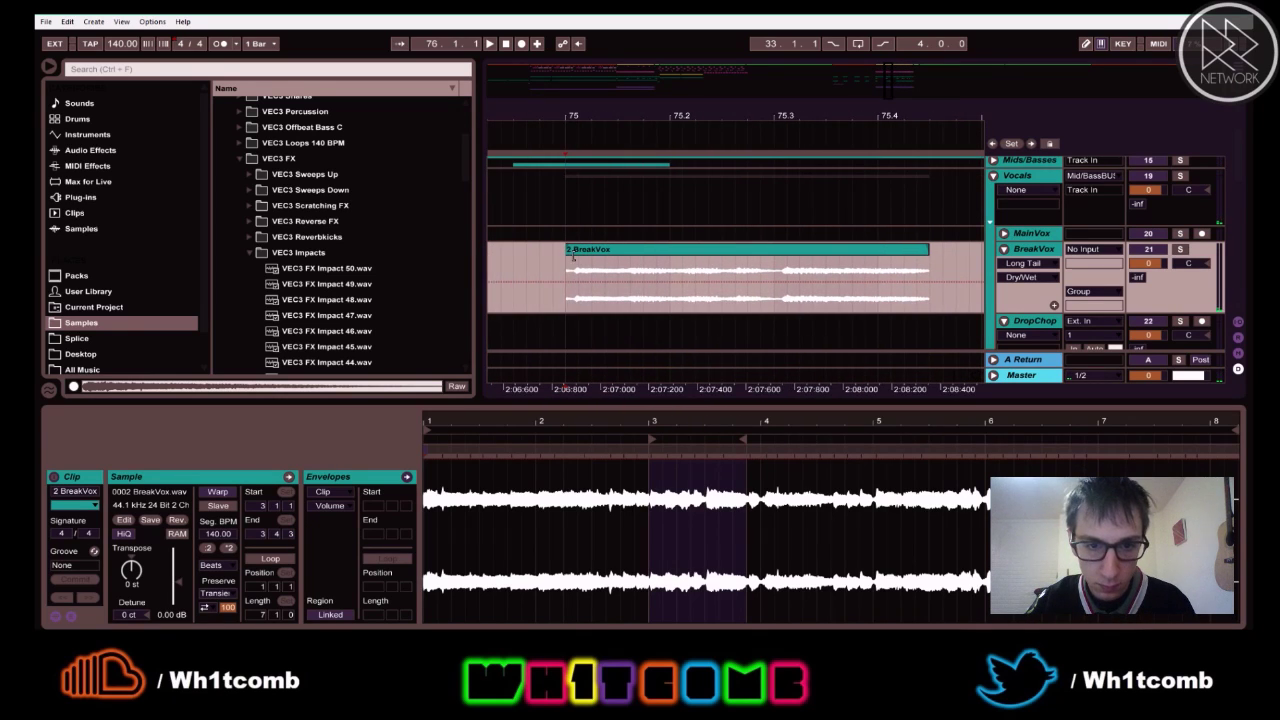
{"action": "left_click_drag", "start_coordinate": [566, 247], "coordinate": [630, 250]}
{"action": "left_click", "coordinate": [566, 257]}
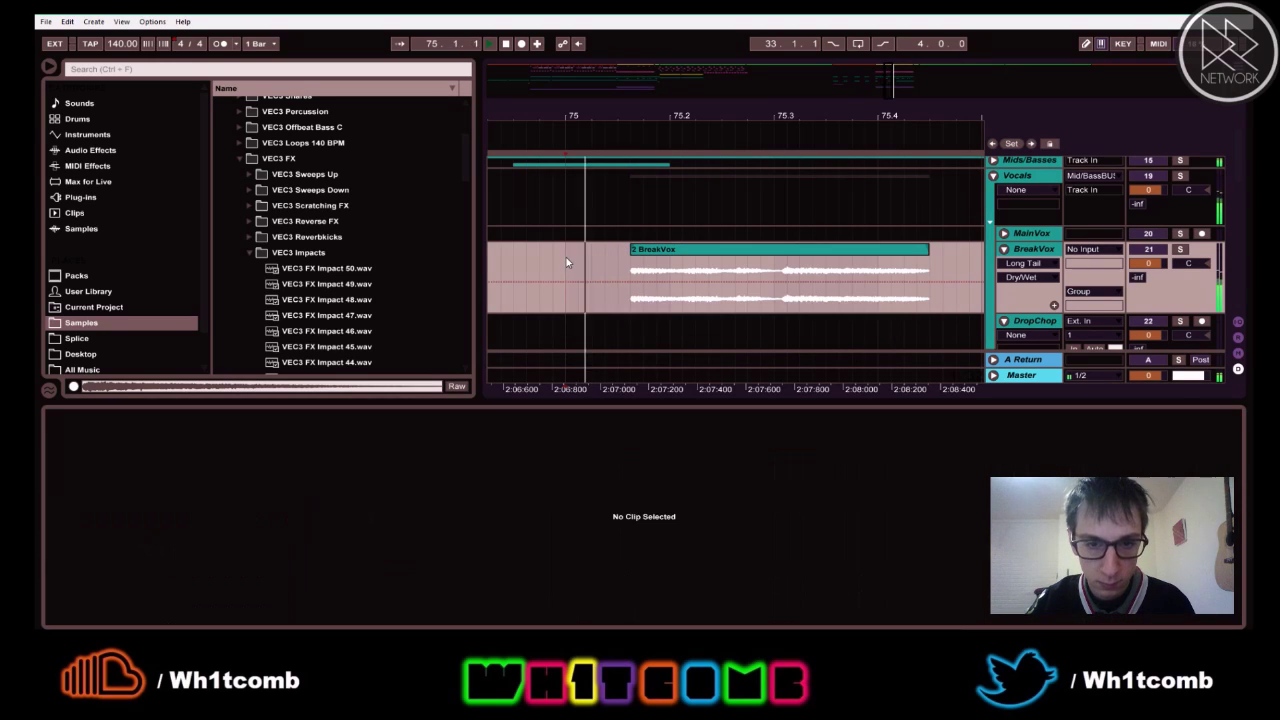
- Trim the start of the last BreakVox clip to bar 77 and play it back
{"action": "left_click_drag", "start_coordinate": [820, 120], "coordinate": [742, 82]}
{"action": "left_click_drag", "start_coordinate": [838, 250], "coordinate": [864, 250]}
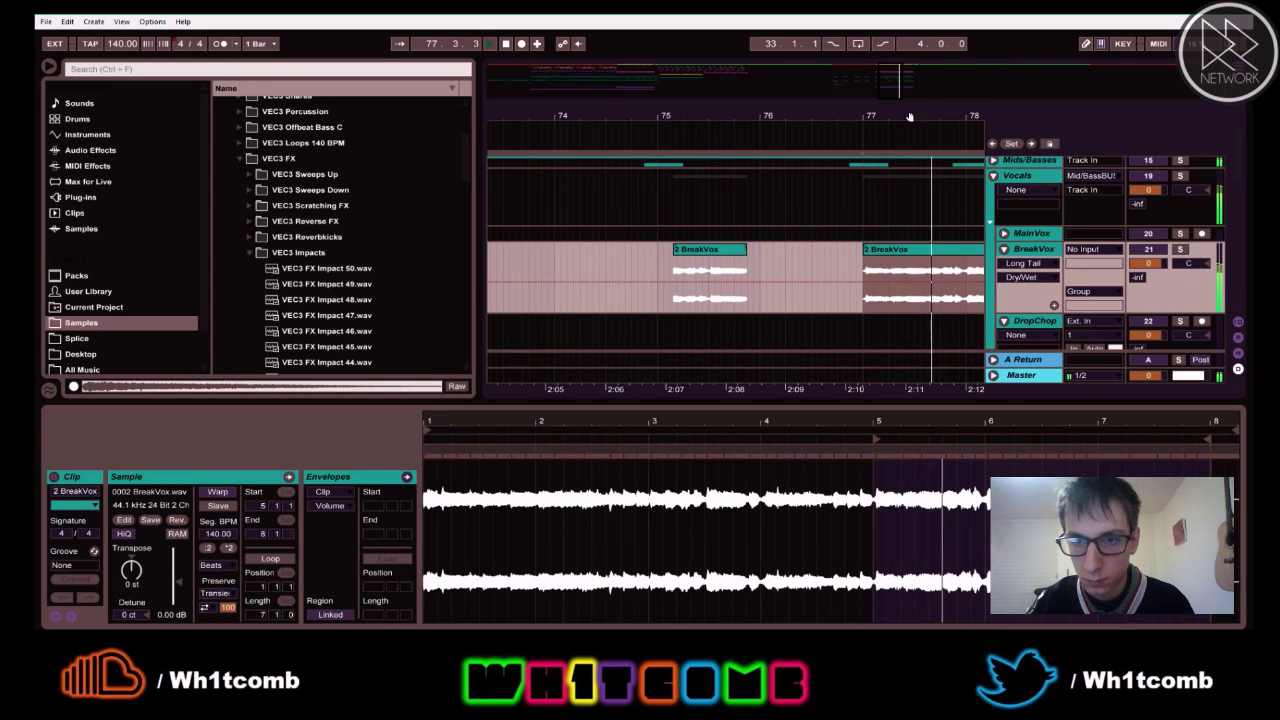
{"action": "left_click_drag", "start_coordinate": [879, 117], "coordinate": [755, 88]}
{"action": "key", "text": "space"}
{"action": "key", "text": "space"}
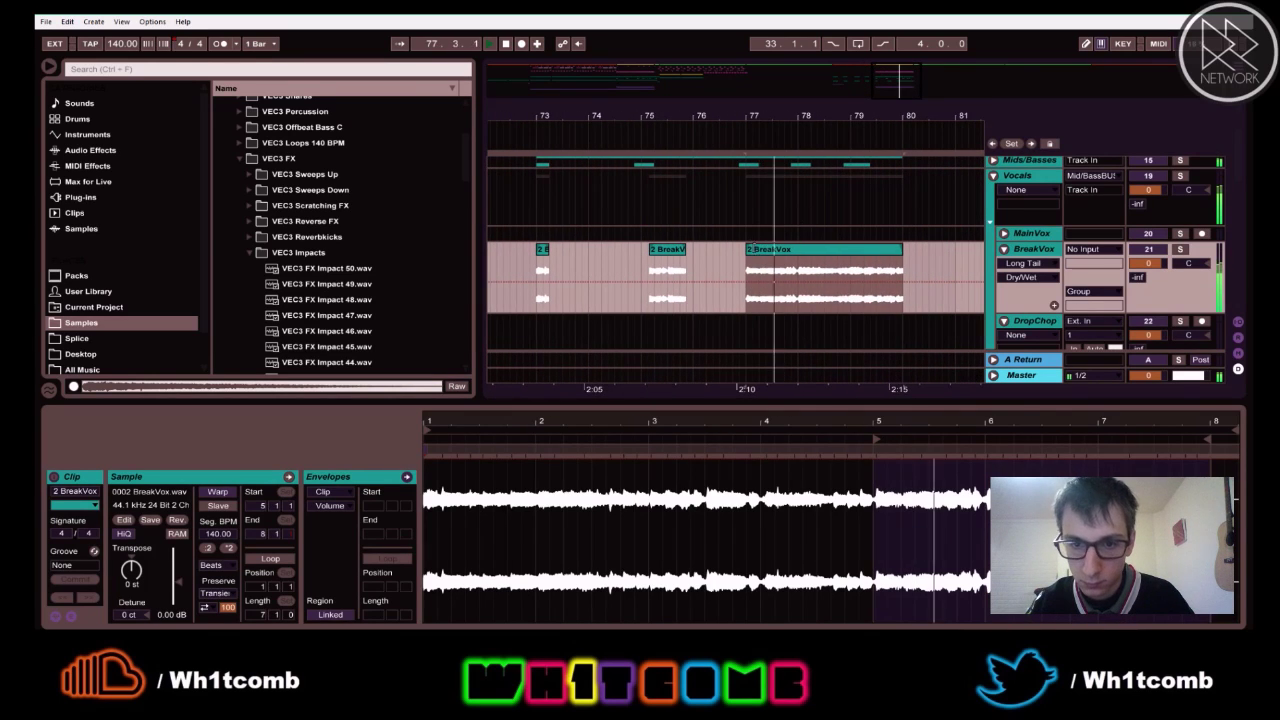
{"action": "key", "text": "space"}
{"action": "key", "text": "space"}
{"action": "left_click_drag", "start_coordinate": [803, 114], "coordinate": [749, 111]}
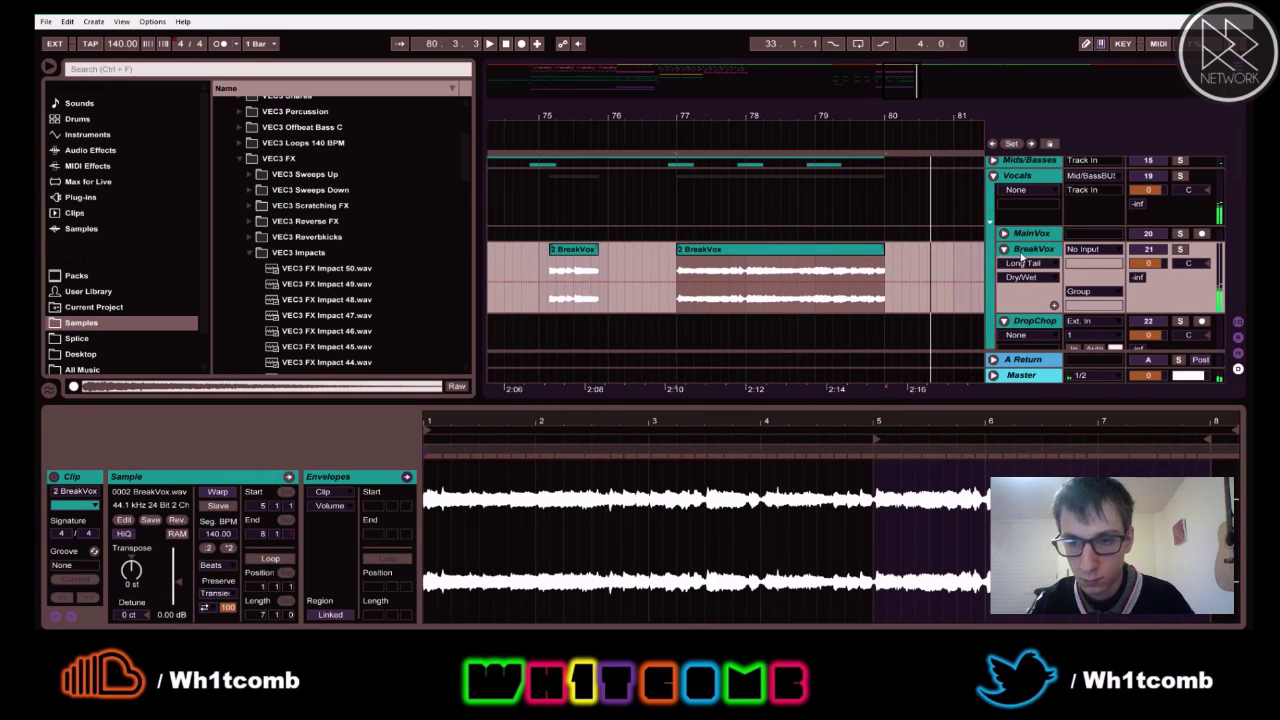
{"action": "left_click_drag", "start_coordinate": [703, 115], "coordinate": [703, 75]}
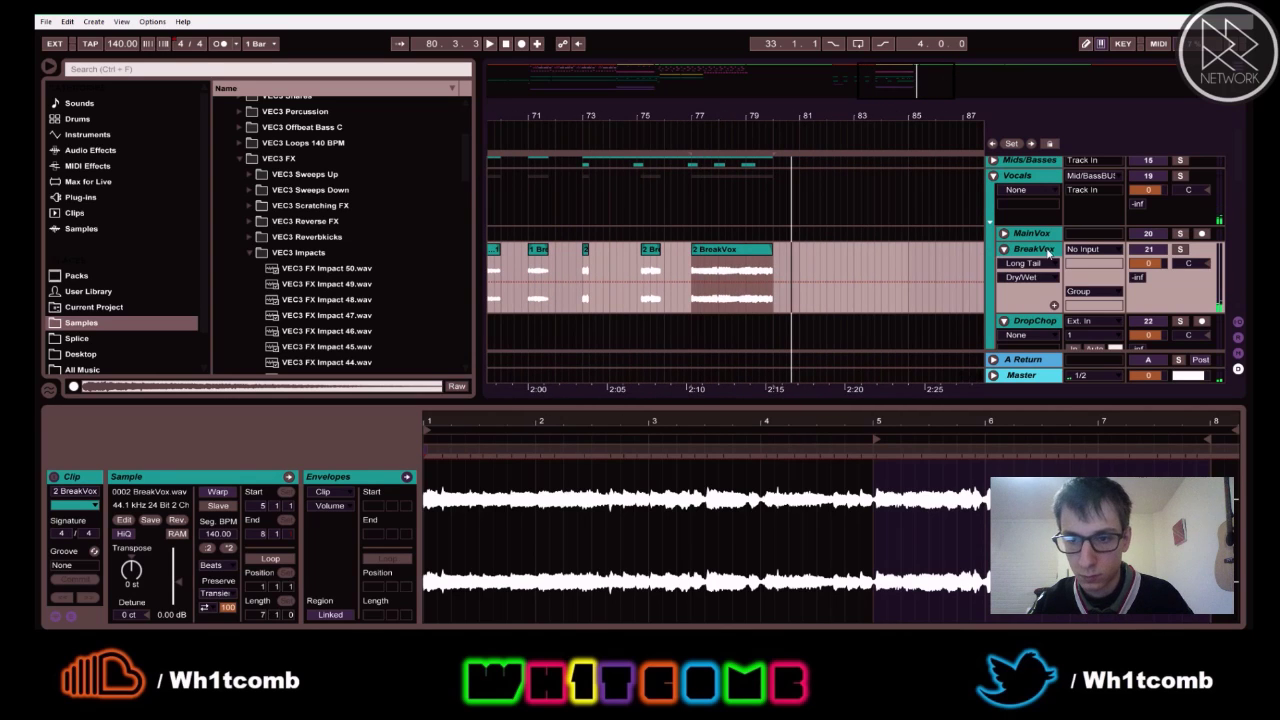
- Play the whole sequence of chopped BreakVox clips from bar 65
{"action": "left_click_drag", "start_coordinate": [642, 113], "coordinate": [590, 121]}
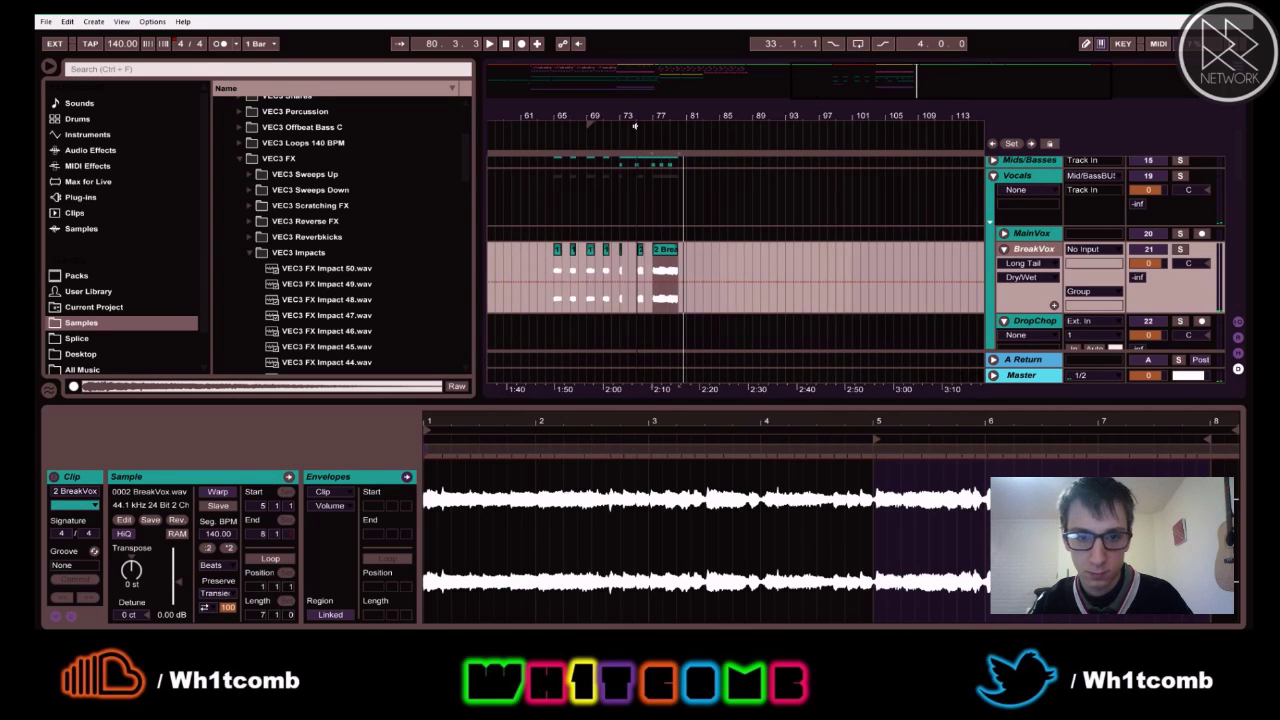
{"action": "left_click", "coordinate": [555, 271]}
{"action": "key", "text": "space"}
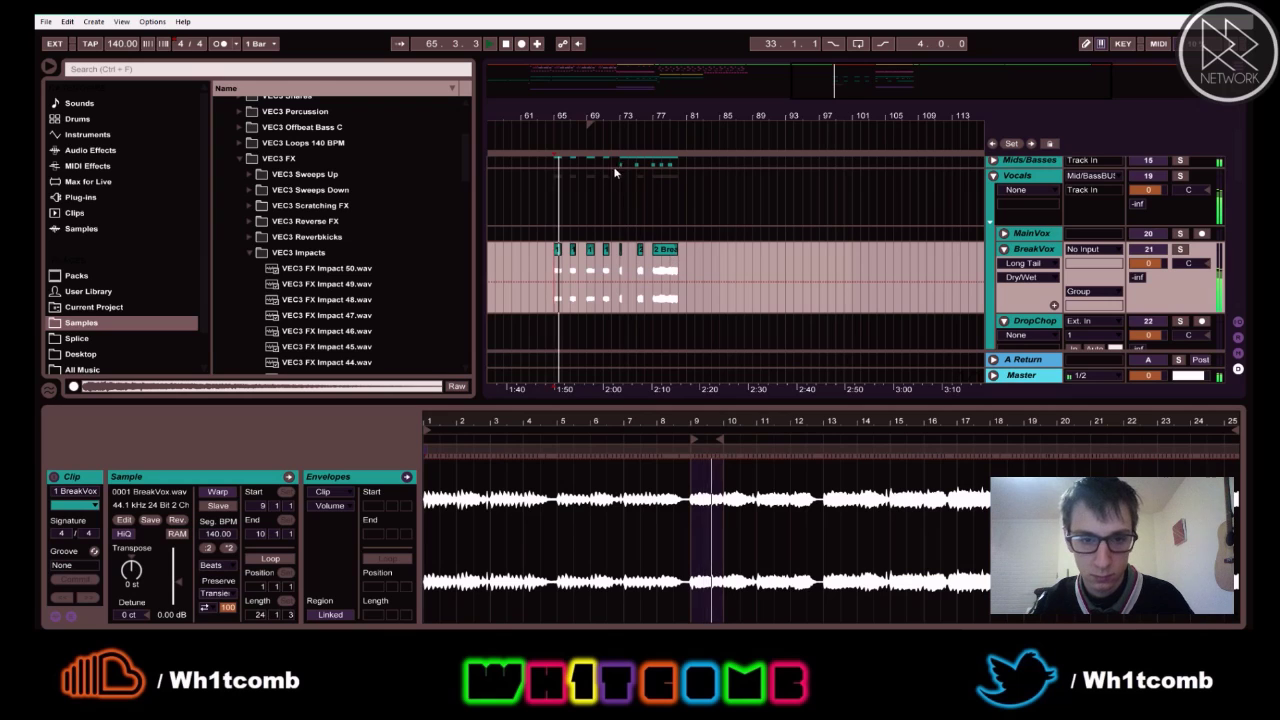
{"action": "left_click_drag", "start_coordinate": [587, 115], "coordinate": [658, 139]}
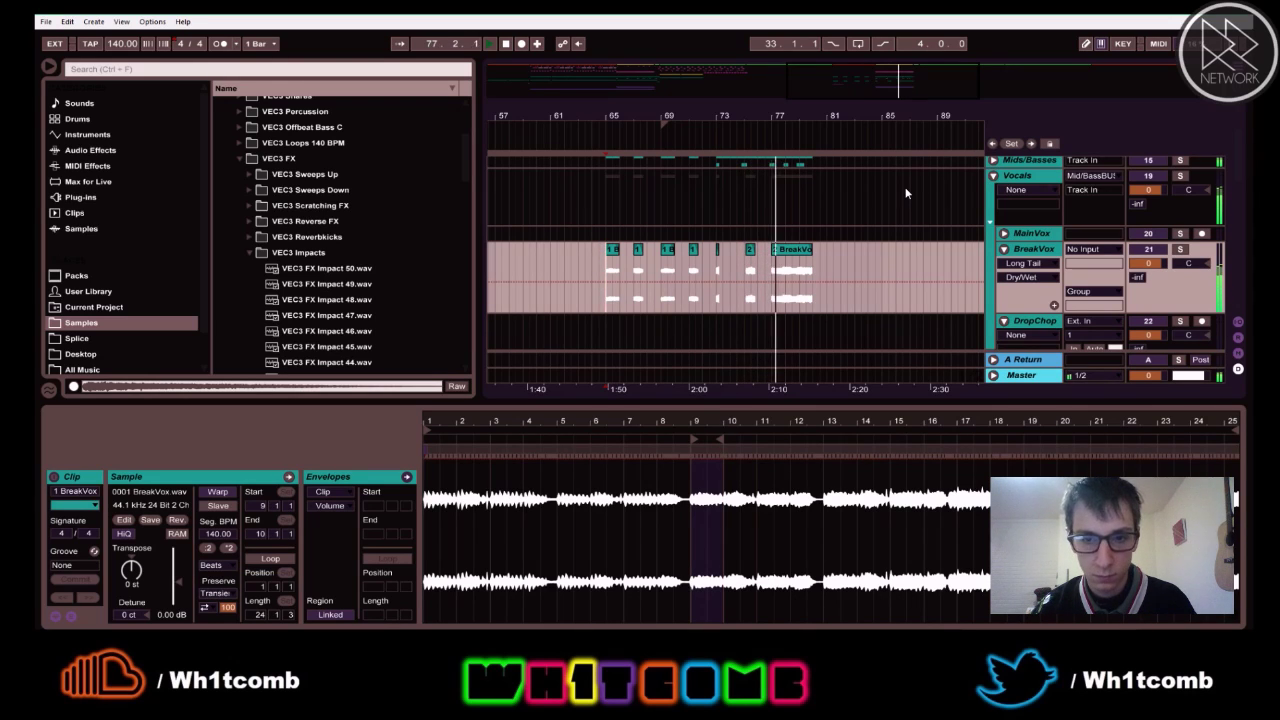
{"action": "left_click_drag", "start_coordinate": [813, 112], "coordinate": [808, 185]}
- Replay the last BreakVox clip from bar 77 to find where the phrase should be cut
{"action": "left_click", "coordinate": [714, 269]}
{"action": "key", "text": "space"}
{"action": "left_click_drag", "start_coordinate": [793, 110], "coordinate": [786, 170]}
{"action": "key", "text": "space"}
{"action": "key", "text": "space"}
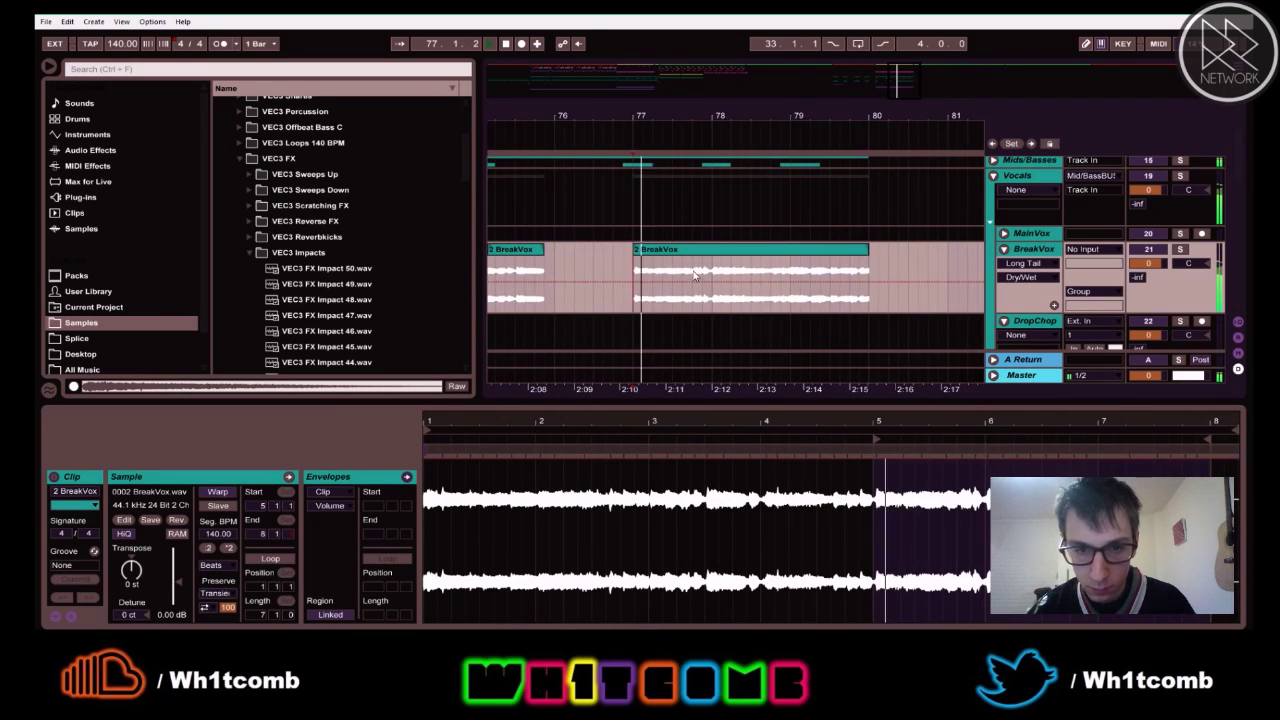
{"action": "key", "text": "space"}
{"action": "key", "text": "space"}
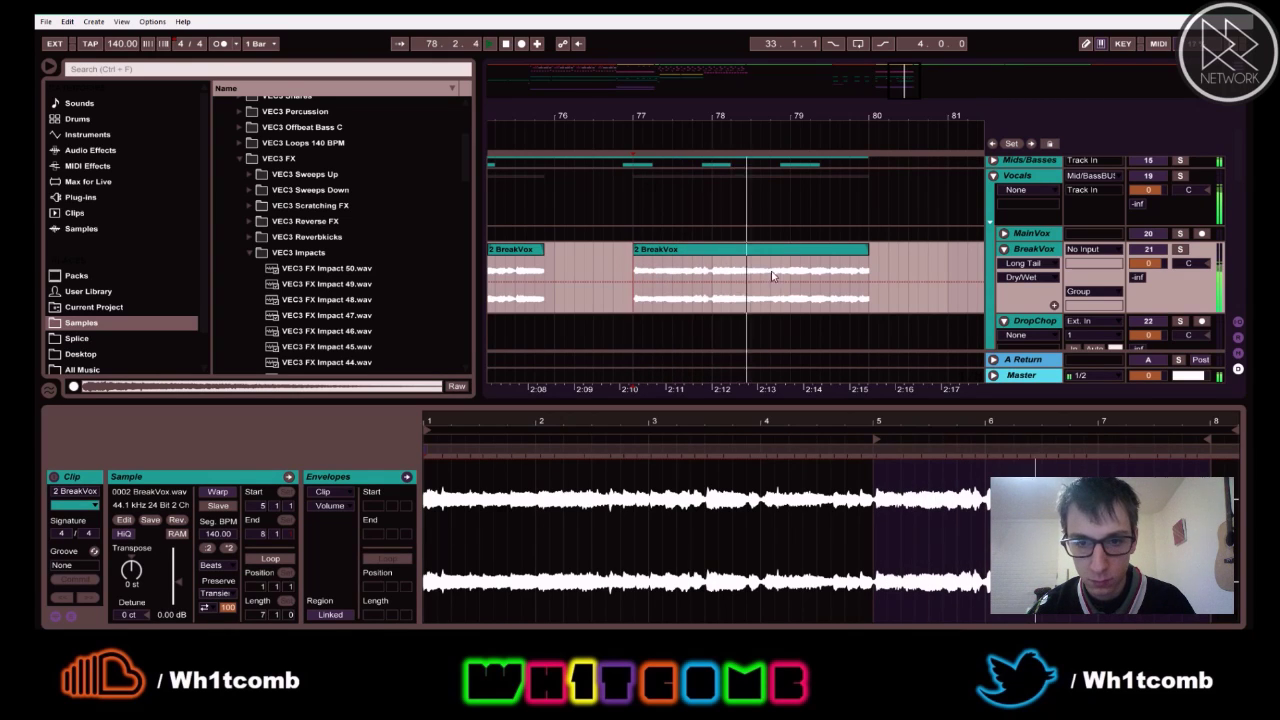
- Remove the BreakVox audio between 78.2 and bar 79, then play the split clips from bar 77
{"action": "key", "text": "space"}
{"action": "left_click_drag", "start_coordinate": [731, 268], "coordinate": [751, 268]}
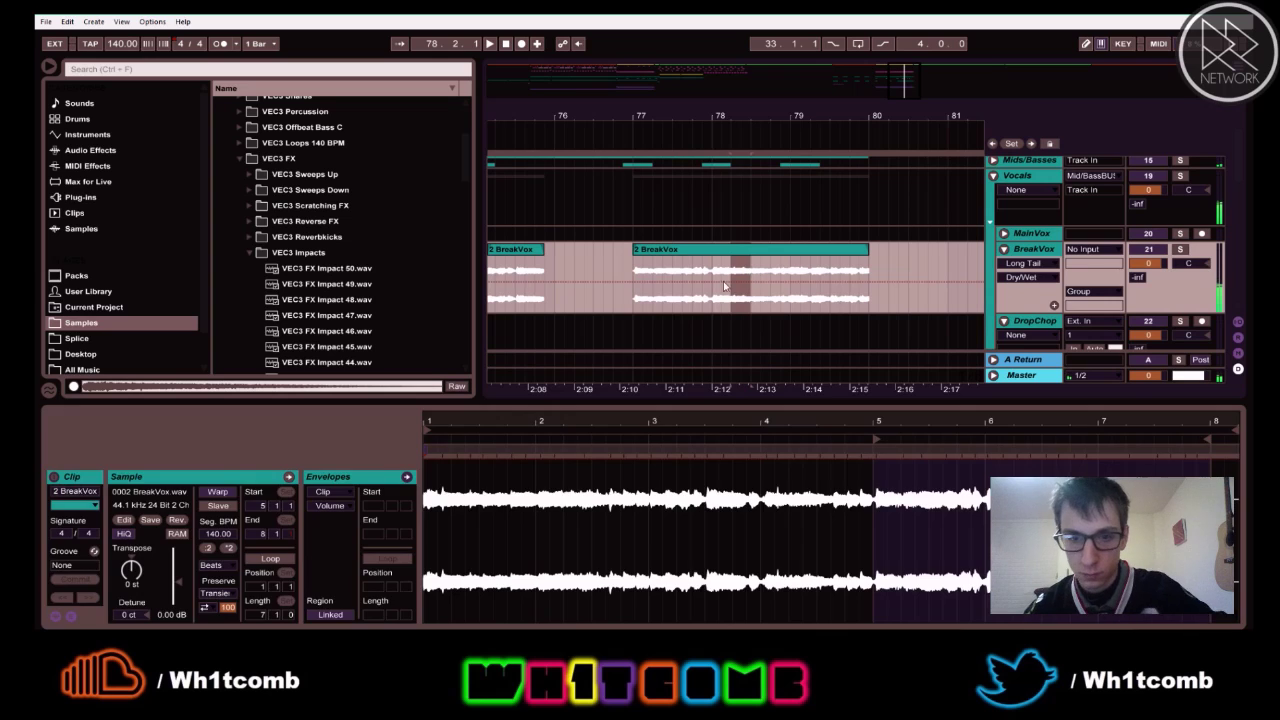
{"action": "key", "text": "Delete"}
{"action": "key", "text": "space"}
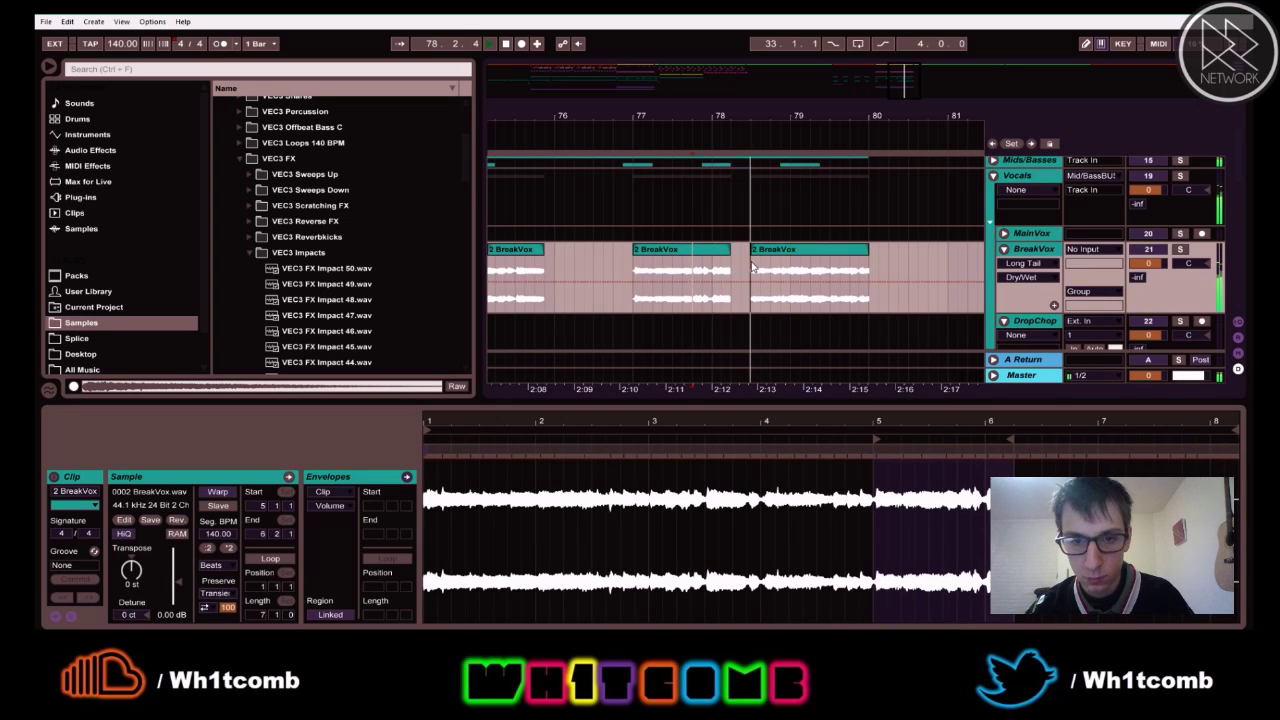
{"action": "left_click_drag", "start_coordinate": [752, 267], "coordinate": [789, 284]}
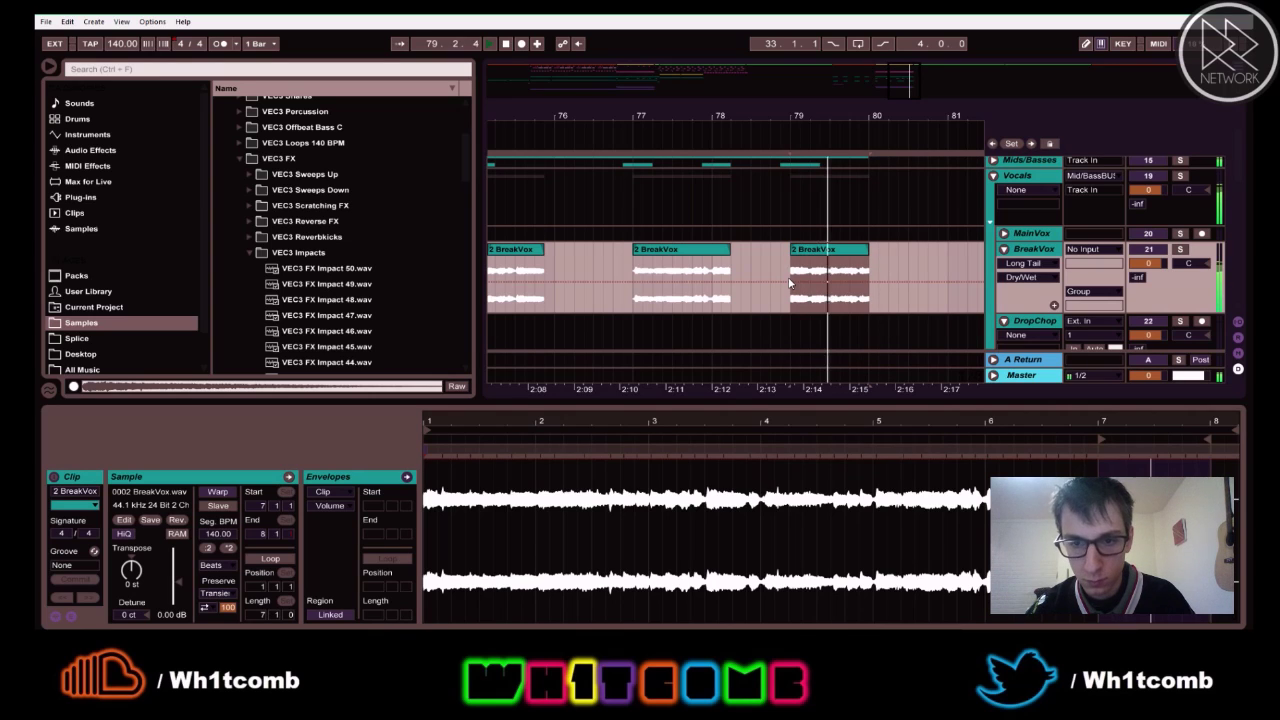
{"action": "left_click", "coordinate": [635, 279]}
{"action": "key", "text": "space"}
{"action": "key", "text": "space"}
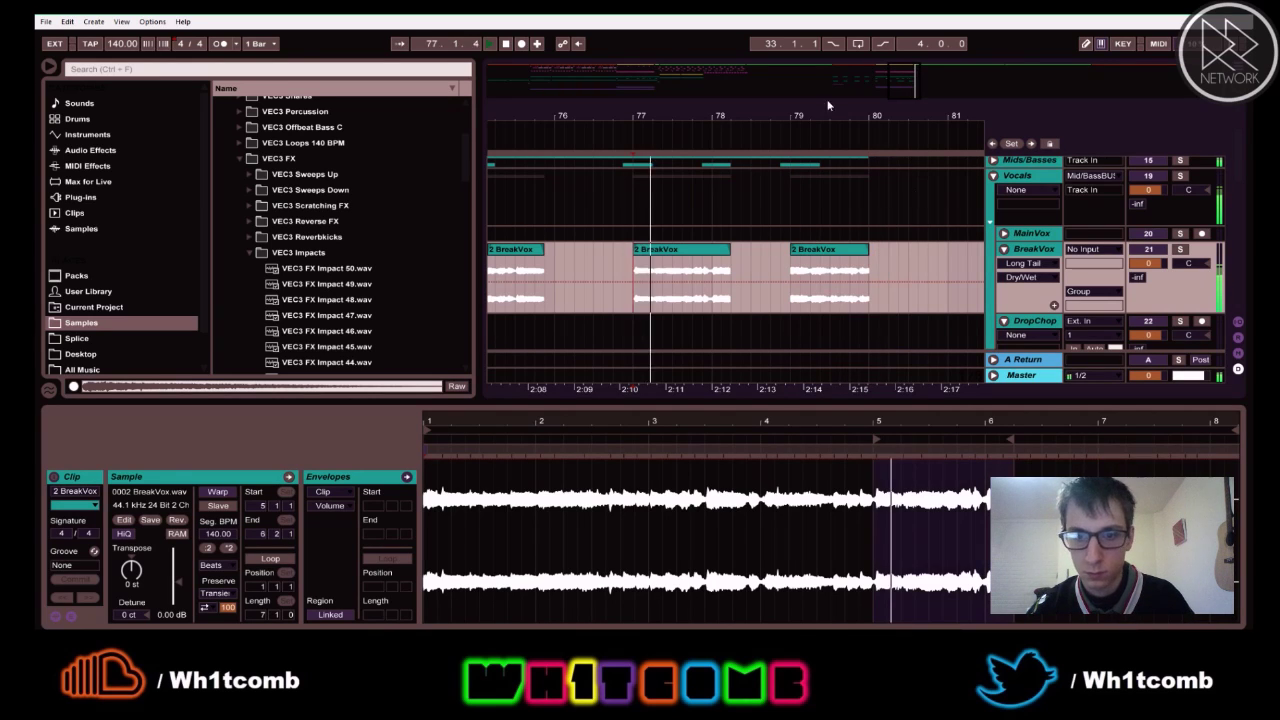
{"action": "left_click_drag", "start_coordinate": [893, 86], "coordinate": [903, 67]}
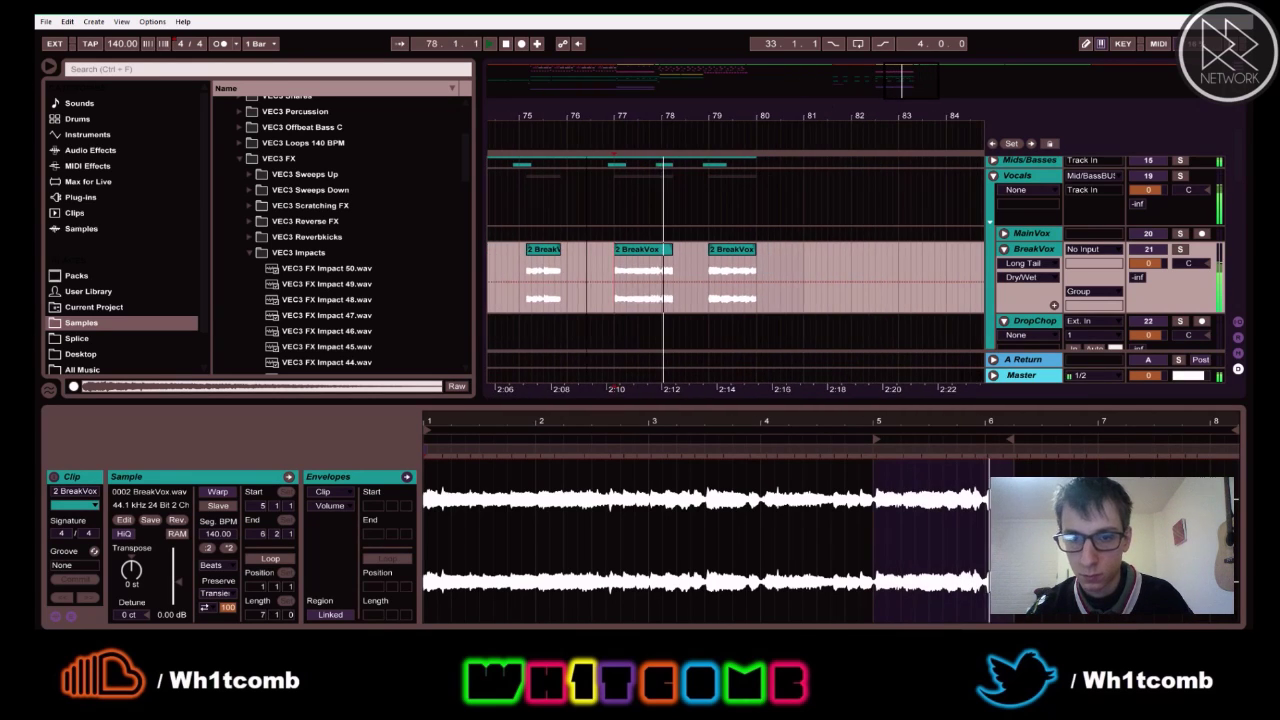
- Show Long Tail's Device On automation on BreakVox and switch the device off from bar 80
{"action": "left_click", "coordinate": [1022, 264]}
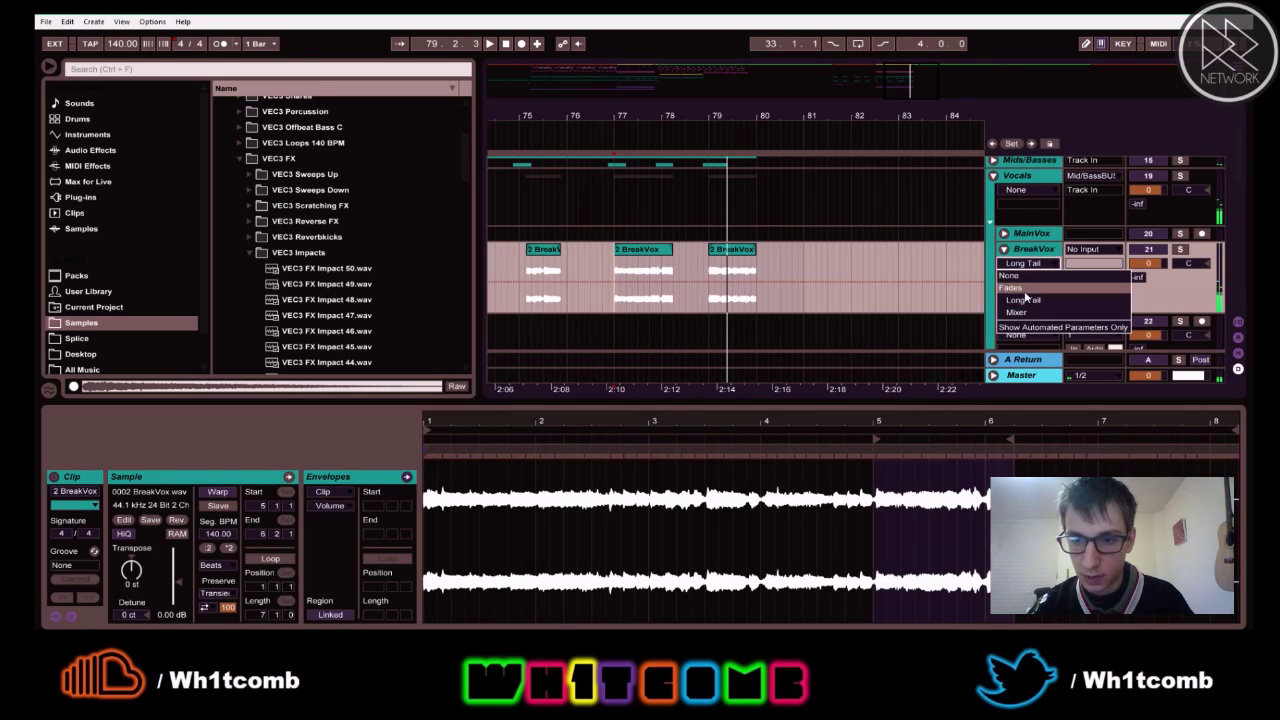
{"action": "right_click", "coordinate": [1018, 283]}
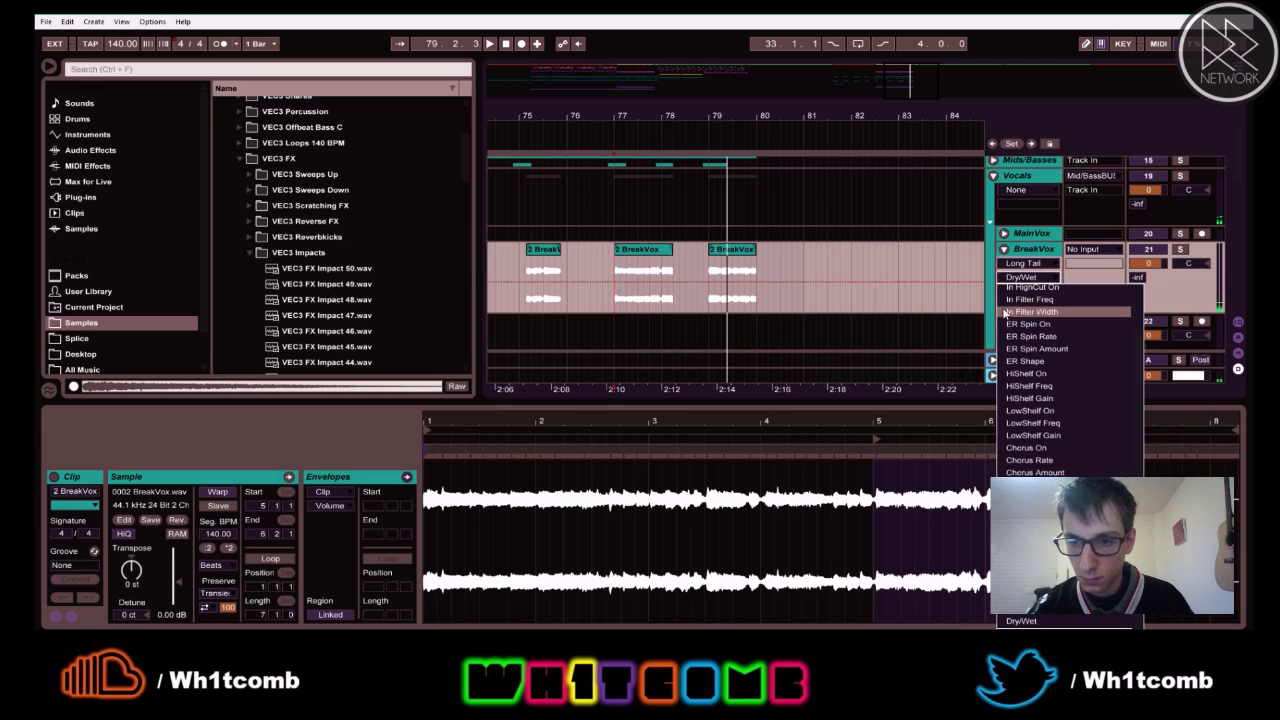
{"action": "key", "text": "Escape"}
{"action": "left_click", "coordinate": [1015, 285]}
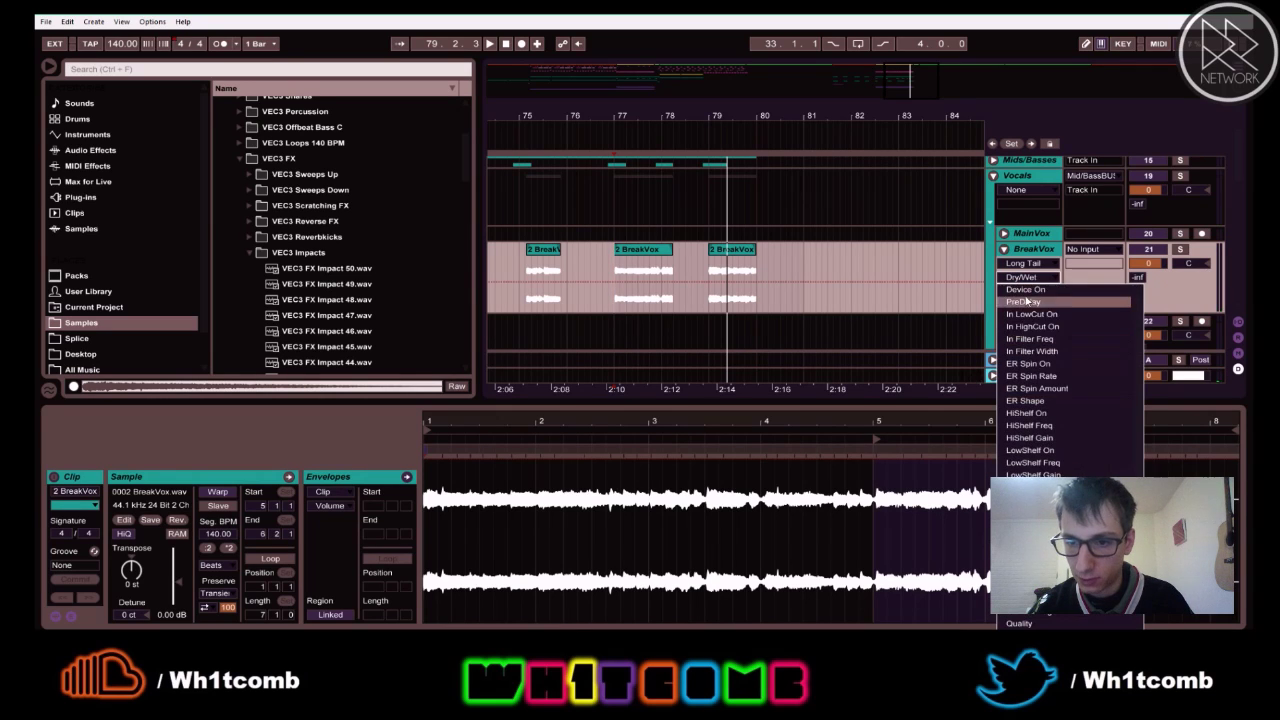
{"action": "left_click", "coordinate": [1025, 290]}
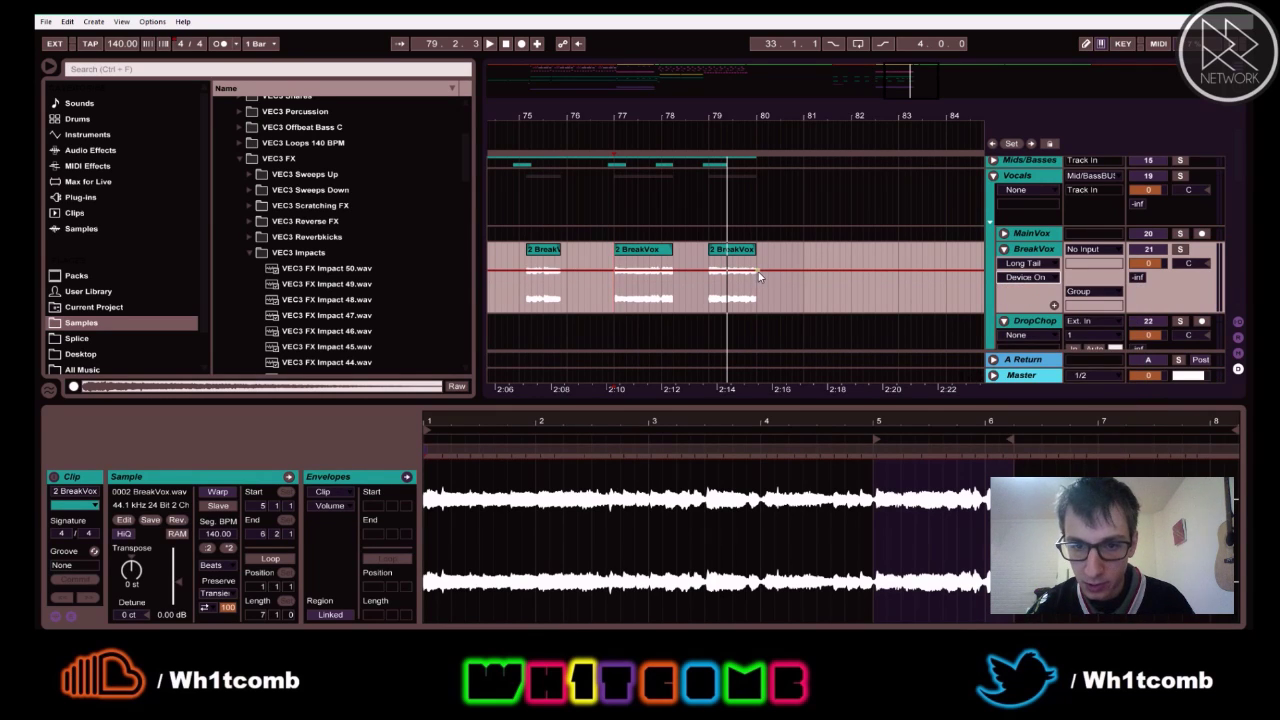
{"action": "left_click_drag", "start_coordinate": [789, 271], "coordinate": [757, 290]}
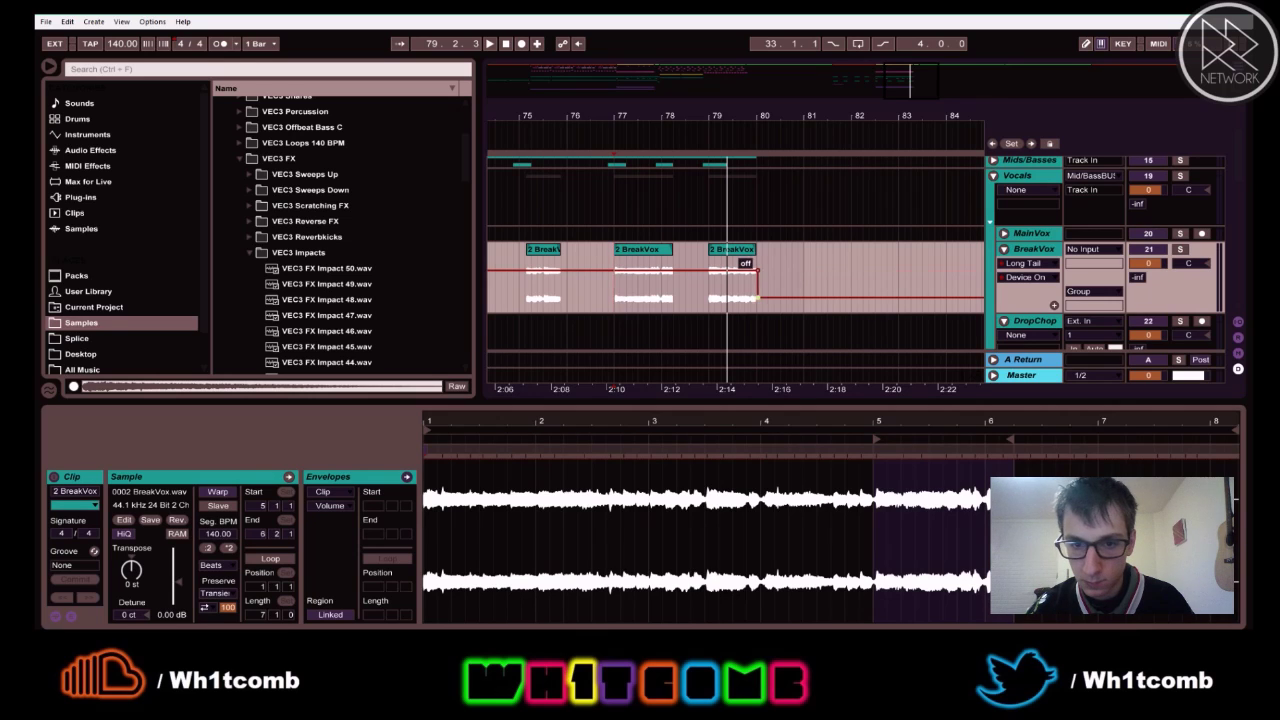
- Line up Long Tail's switch-off point with the last BreakVox clip's end at bar 80 and play the clip from bar 79
{"action": "left_click_drag", "start_coordinate": [788, 120], "coordinate": [788, 168]}
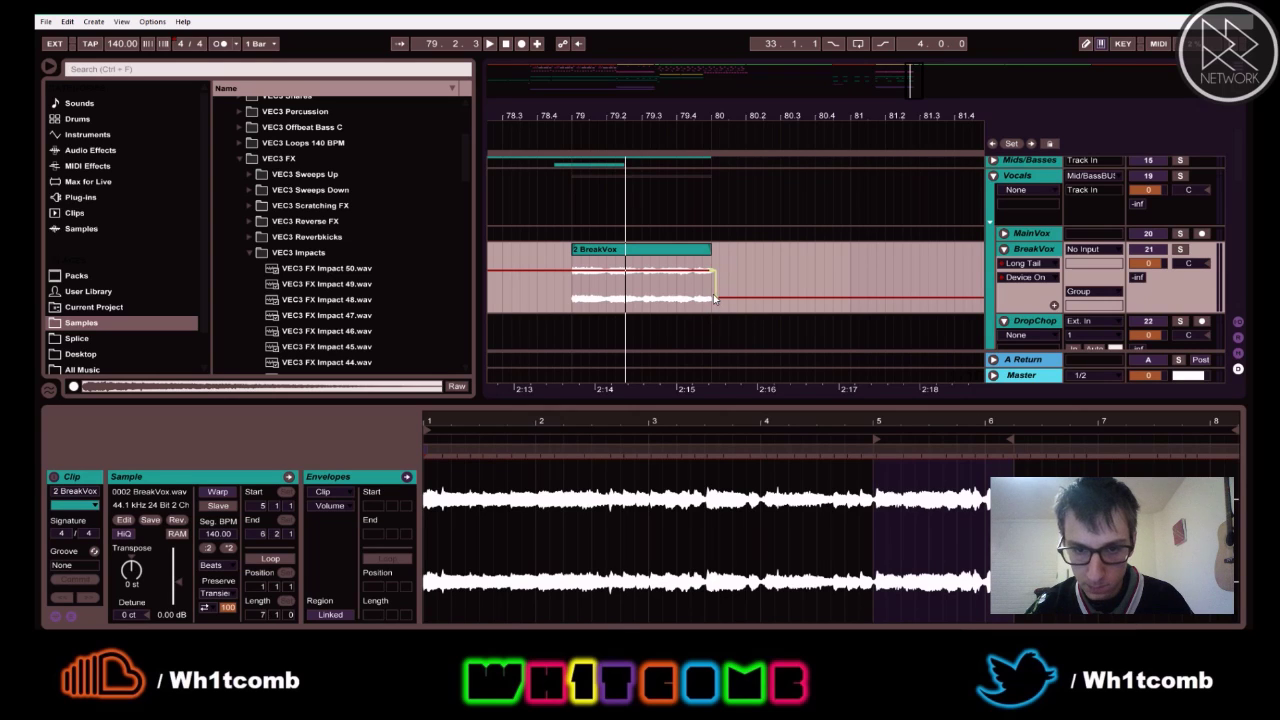
{"action": "left_click", "coordinate": [575, 268]}
{"action": "key", "text": "space"}
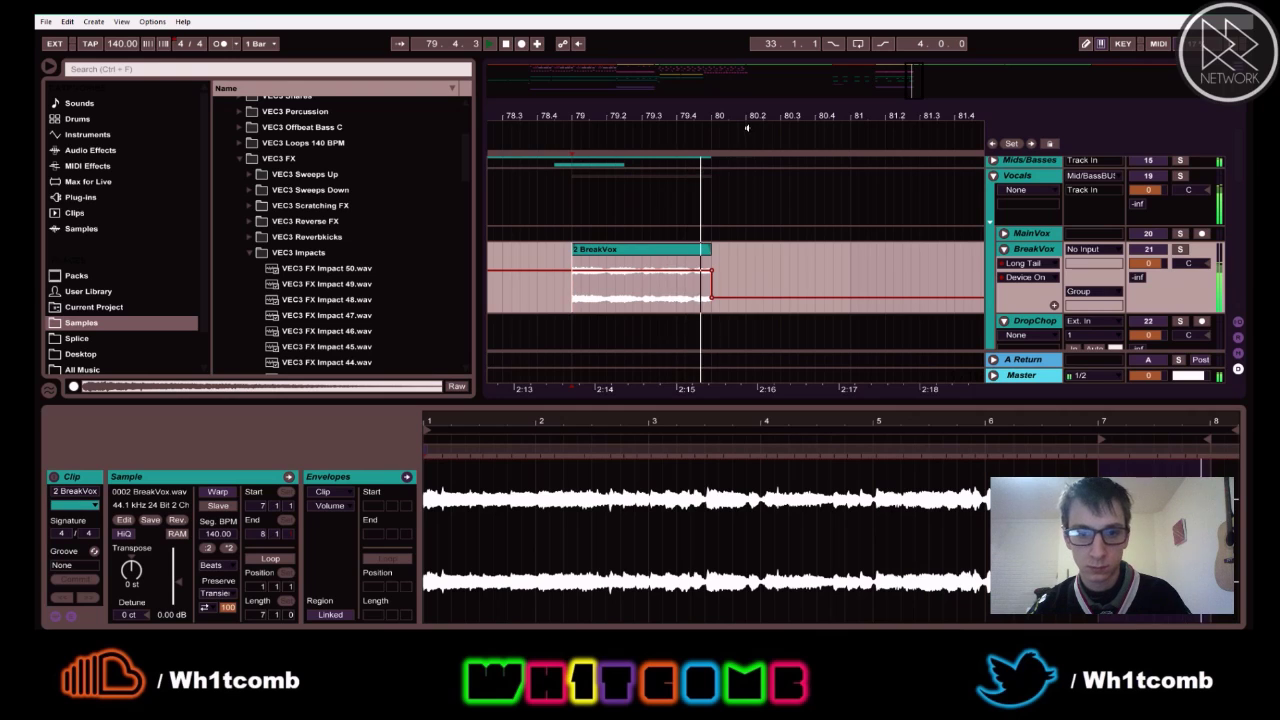
{"action": "left_click_drag", "start_coordinate": [731, 112], "coordinate": [725, 72]}
{"action": "key", "text": "space"}
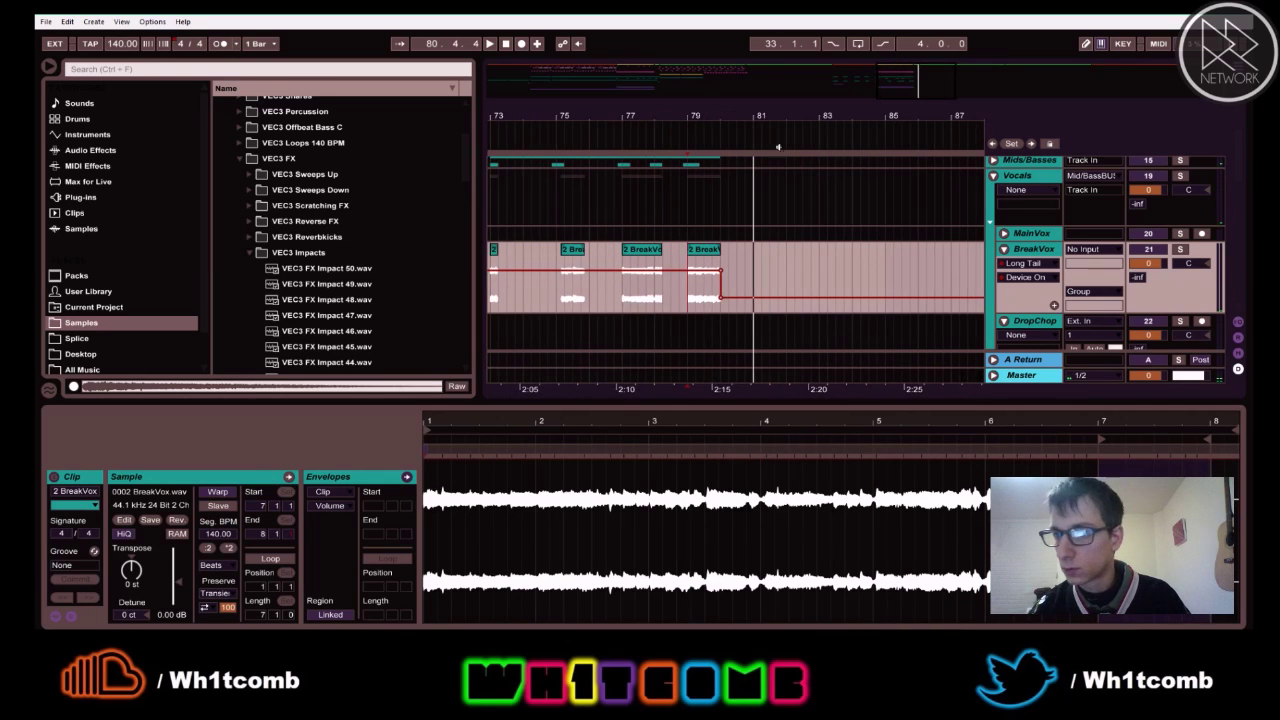
- Collapse the BreakVox track and the Vocals group in the arrangement
{"action": "left_click", "coordinate": [1004, 250]}
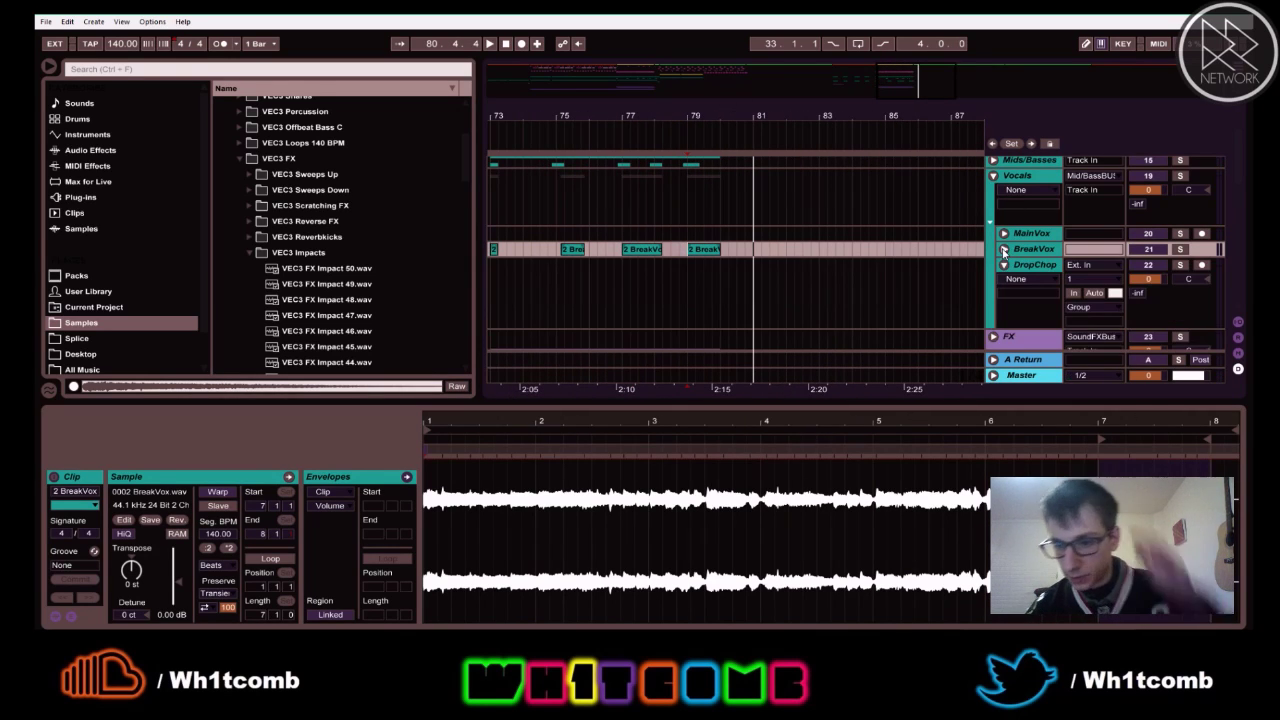
{"action": "left_click", "coordinate": [993, 176]}
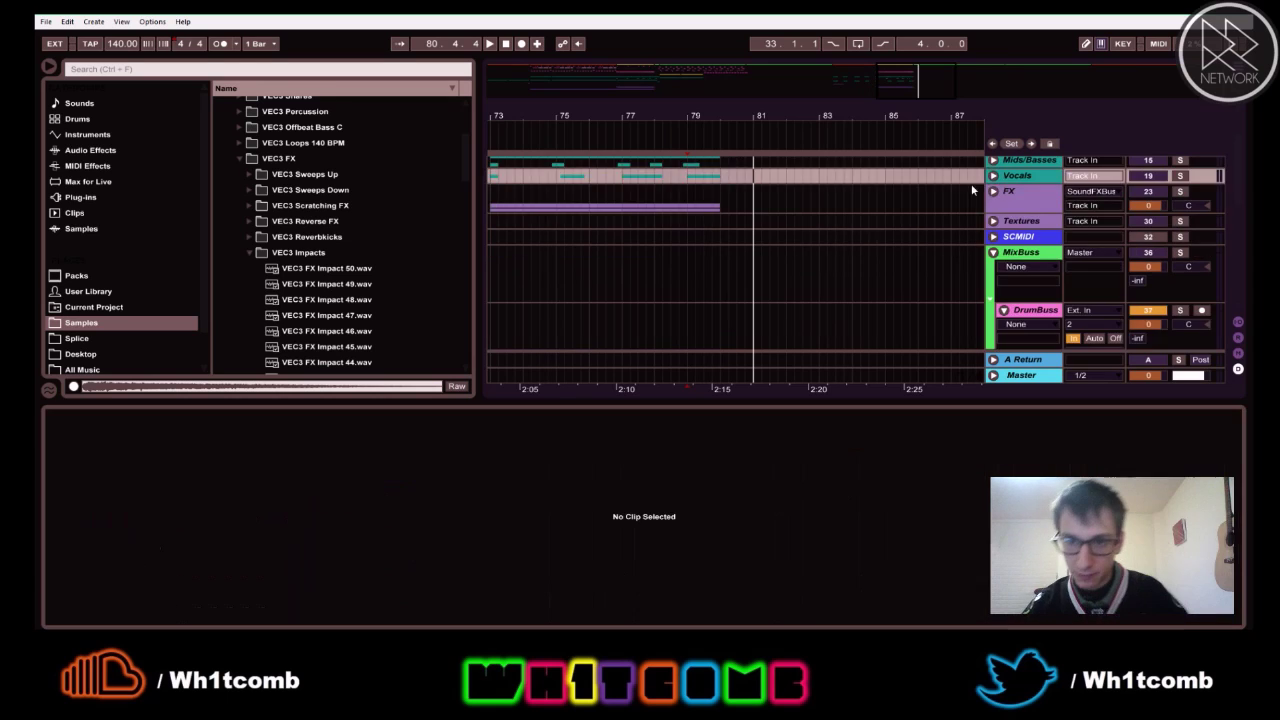
{"action": "scroll", "coordinate": [827, 225], "scroll_direction": "up", "scroll_amount": 3}
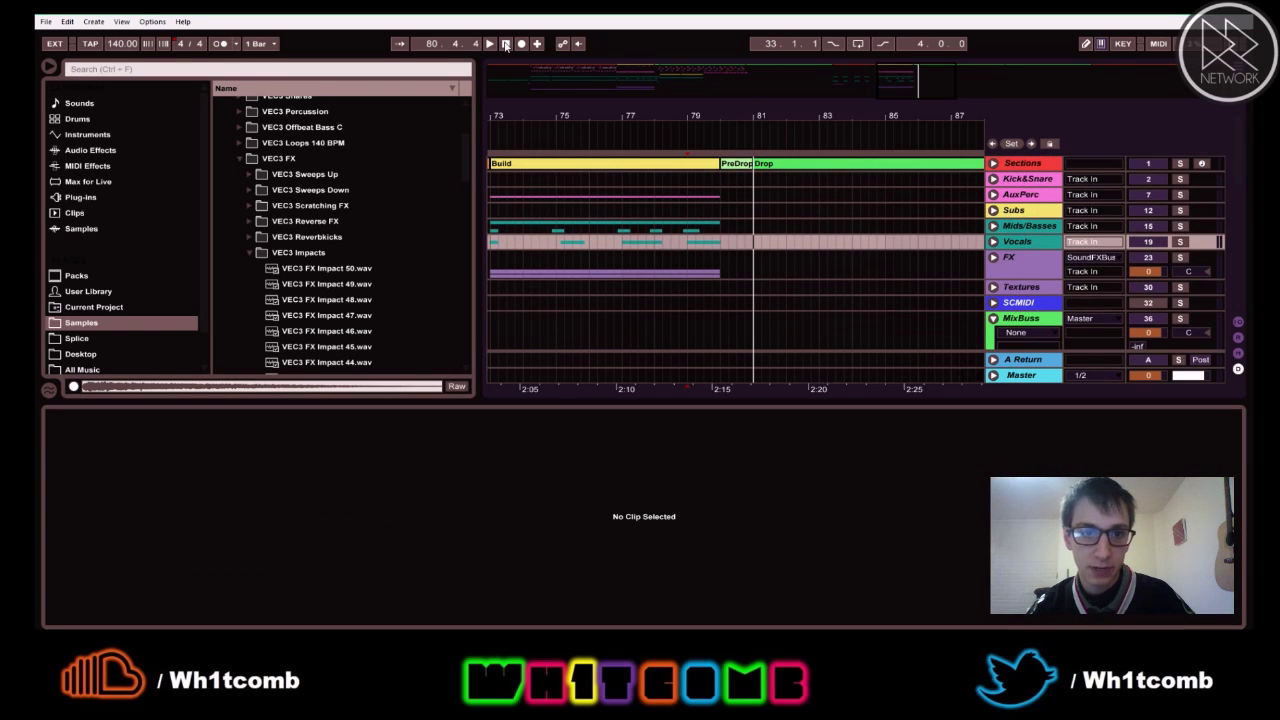
- Show the whole arrangement from PreIntro to Outro and place the playback position at the first Drop, bar 33
{"action": "key", "text": "space"}
{"action": "left_click_drag", "start_coordinate": [907, 82], "coordinate": [905, 30]}
{"action": "left_click", "coordinate": [625, 195]}
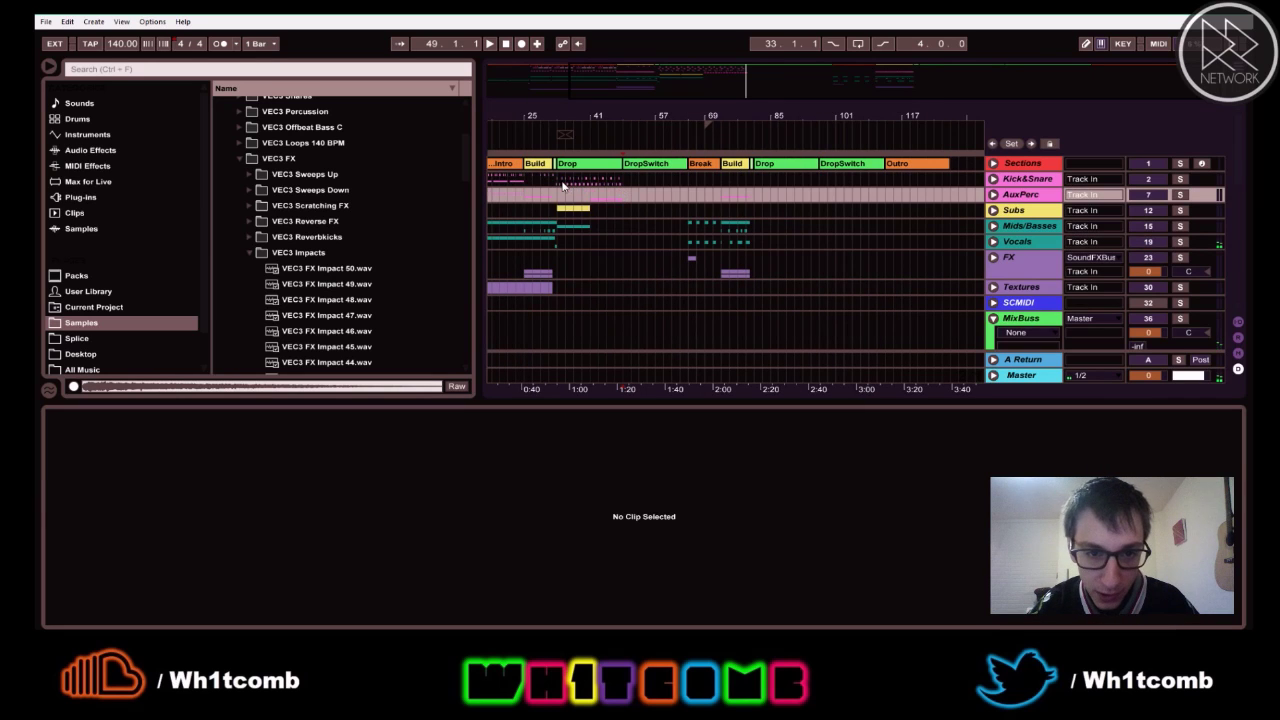
{"action": "left_click_drag", "start_coordinate": [620, 77], "coordinate": [563, 72]}
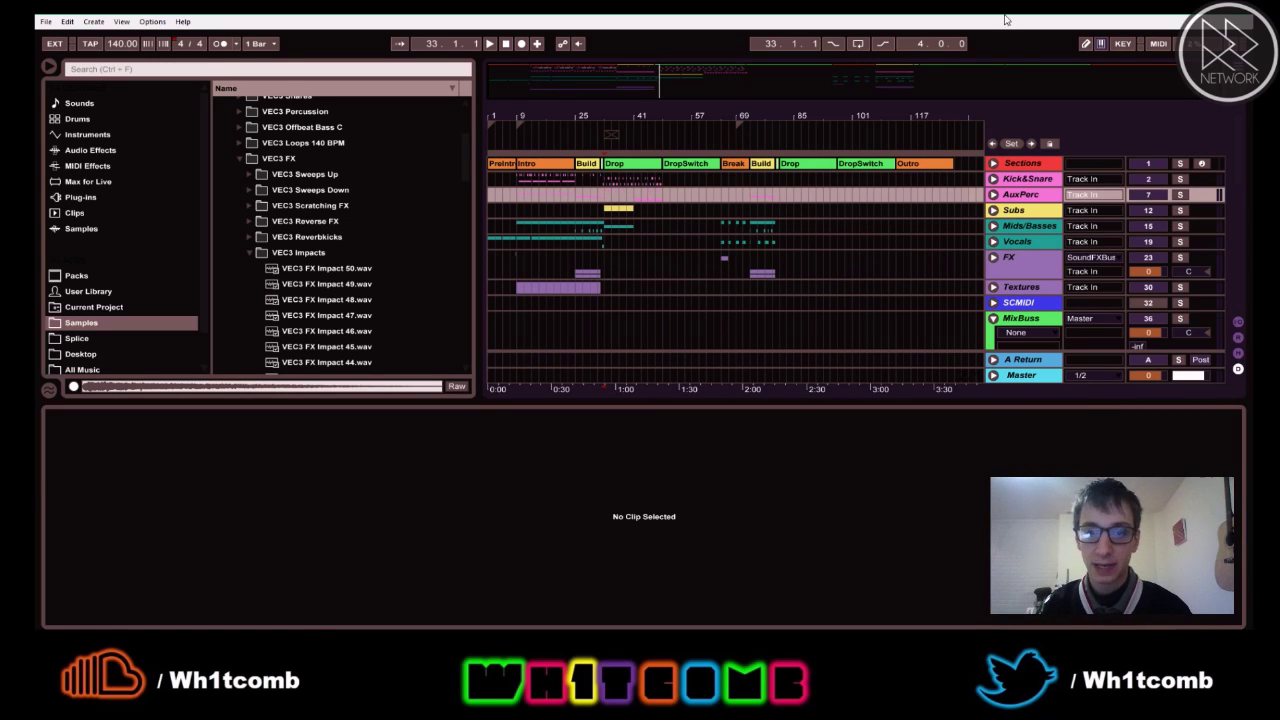
{"action": "scroll", "coordinate": [929, 261], "scroll_direction": "down", "scroll_amount": 5}
{"action": "scroll", "coordinate": [935, 226], "scroll_direction": "up", "scroll_amount": 4}
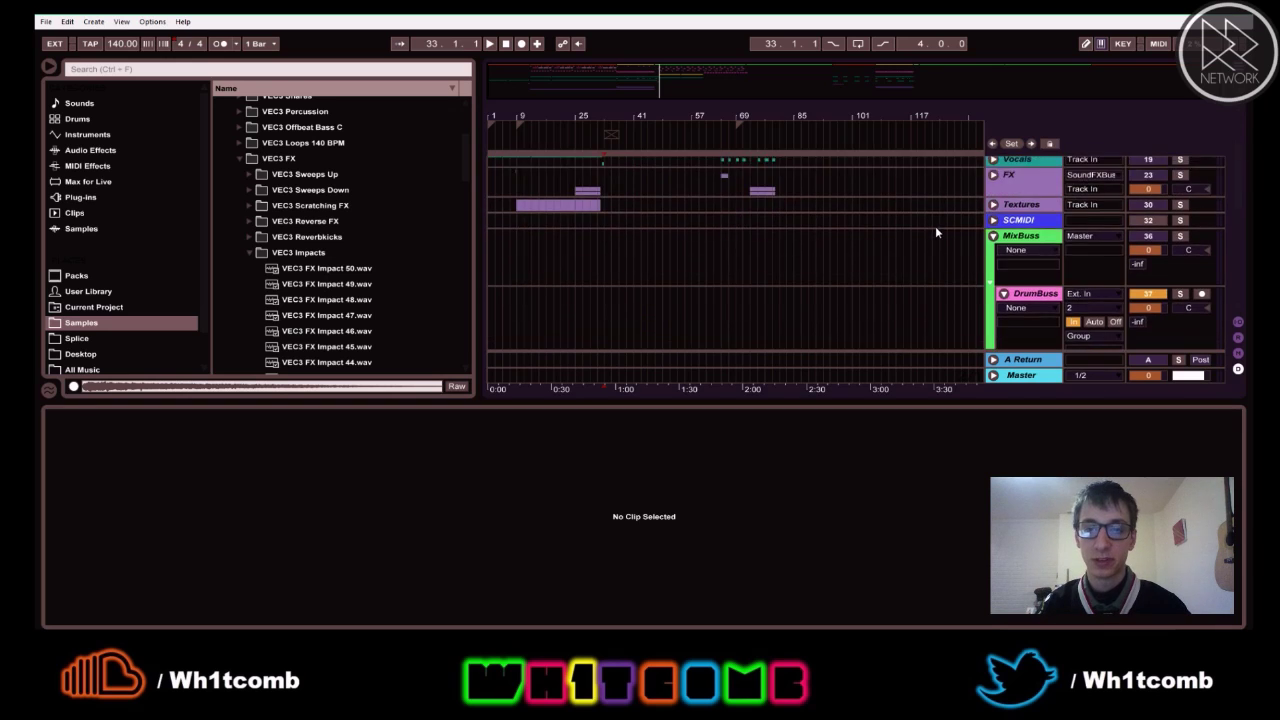
{"action": "scroll", "coordinate": [935, 226], "scroll_direction": "up", "scroll_amount": 1}
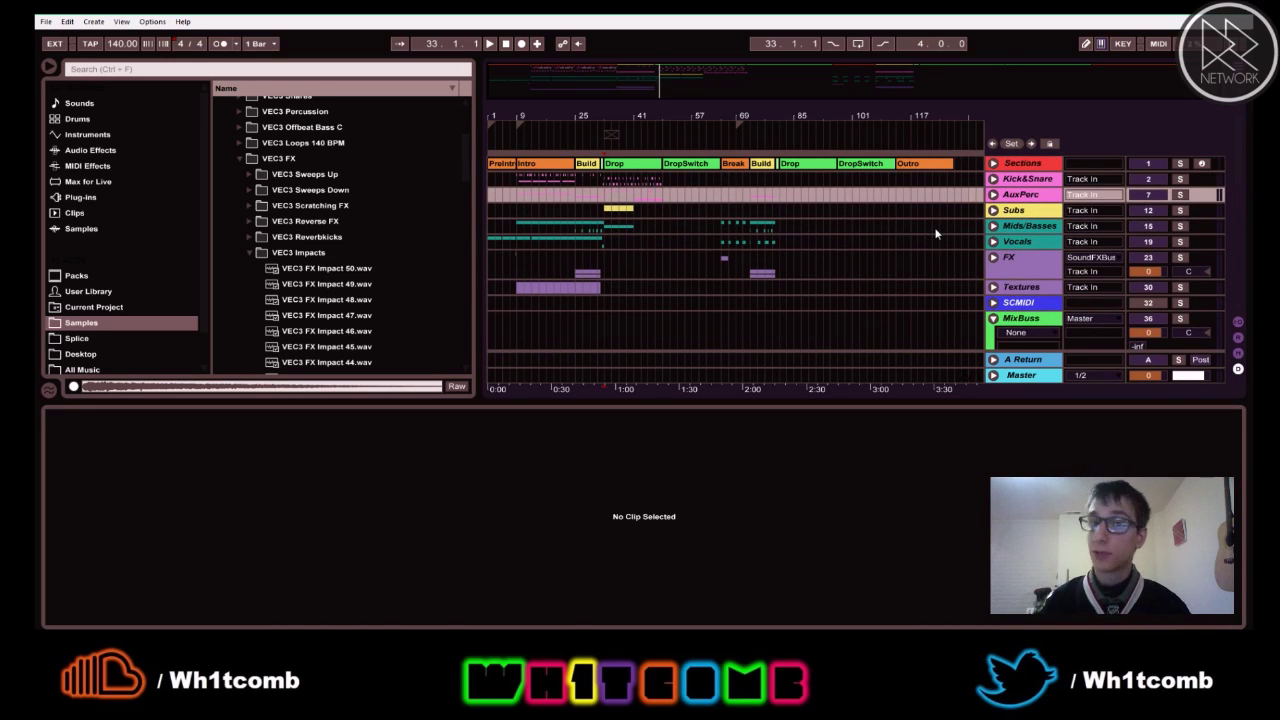